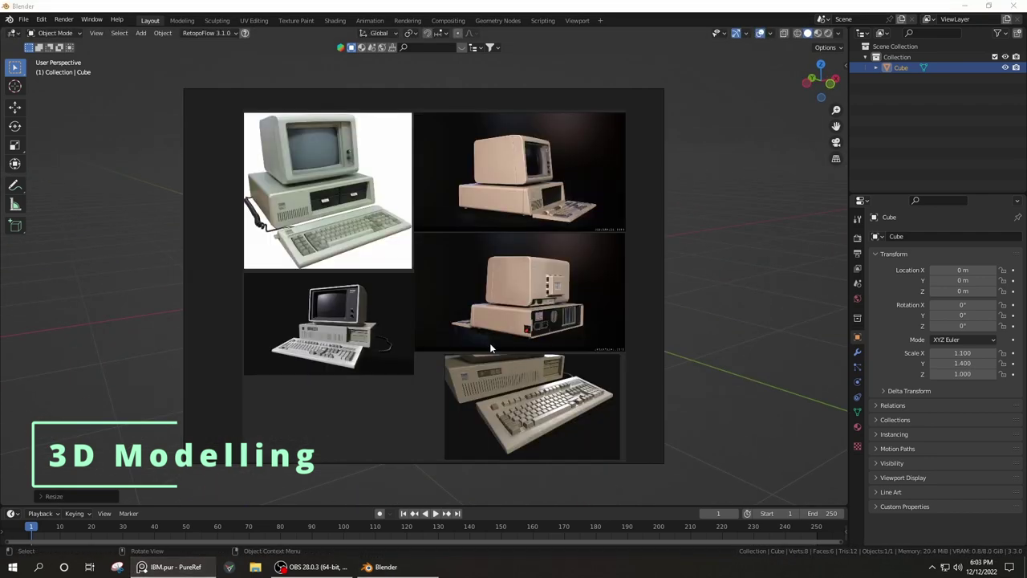
Flatten the cube's side face by scaling it along Z and shifting it along Y
{"action": "scroll", "coordinate": [353, 295], "scroll_direction": "down", "scroll_amount": 3}
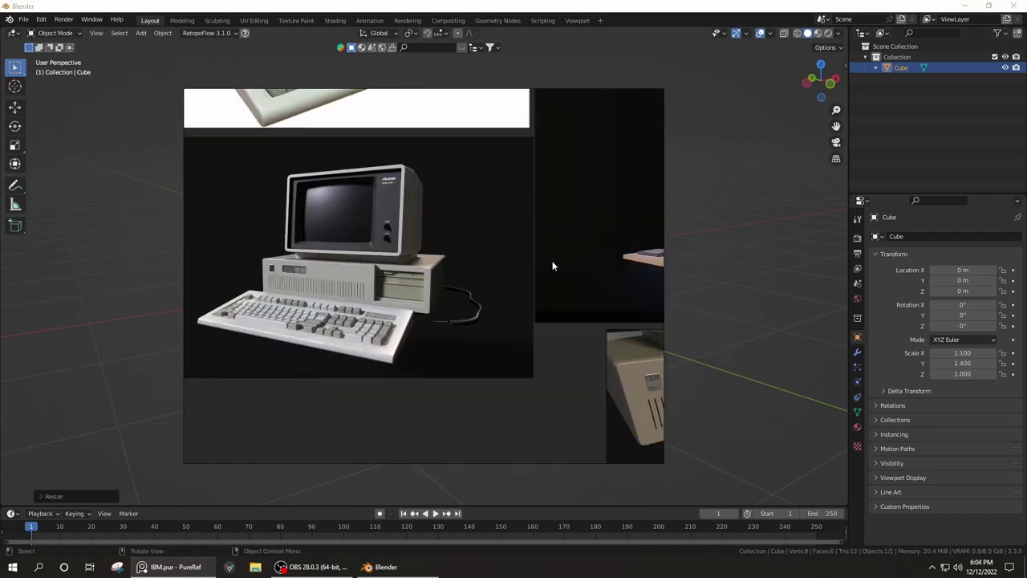
{"action": "left_click", "coordinate": [970, 6]}
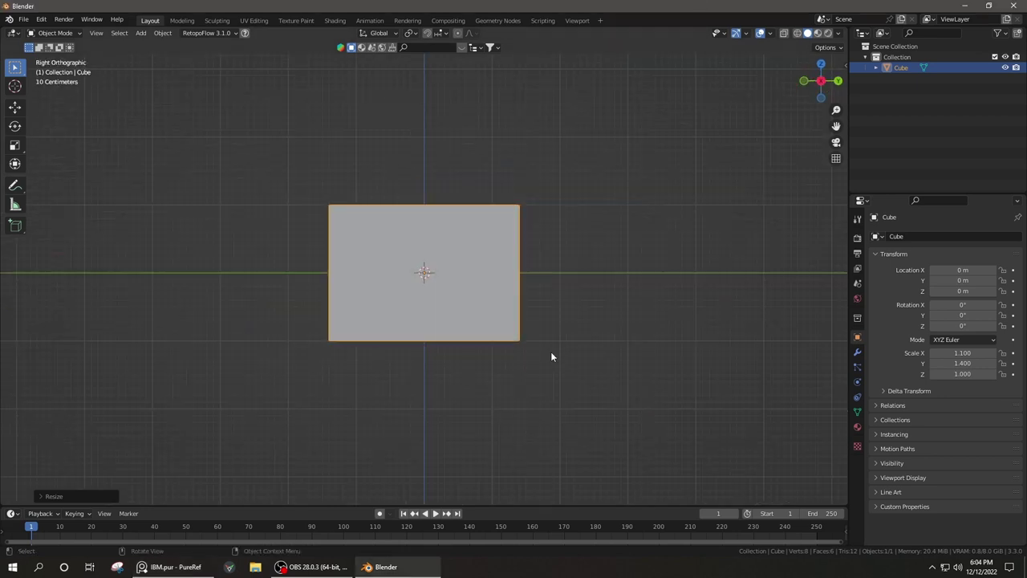
{"action": "left_click", "coordinate": [492, 339]}
{"action": "key", "text": "s"}
{"action": "key", "text": "z"}
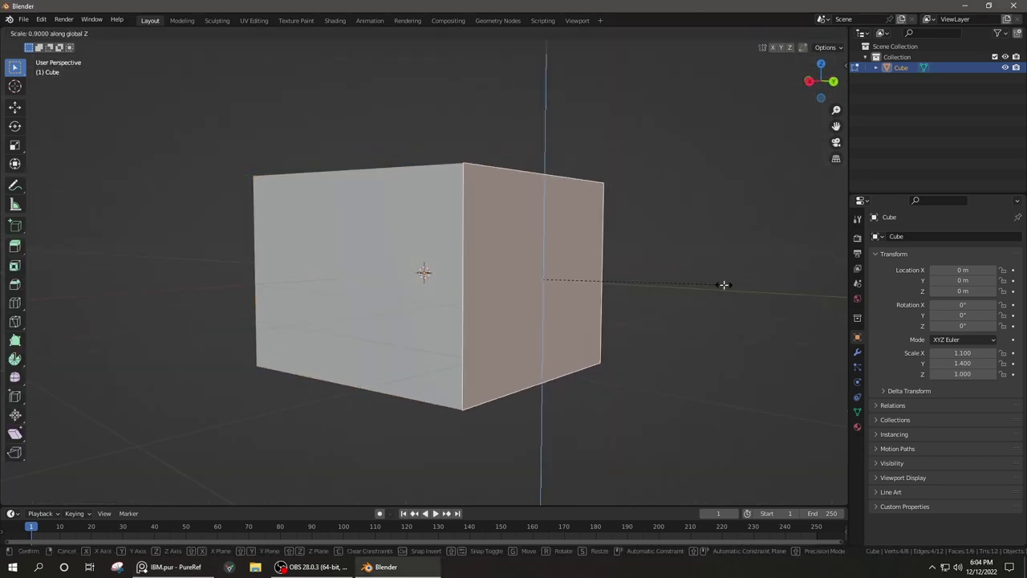
{"action": "left_click", "coordinate": [723, 284]}
{"action": "mouse_move", "coordinate": [723, 284]}
{"action": "middle_mouse_down"}
{"action": "mouse_move", "coordinate": [645, 309]}
{"action": "mouse_move", "coordinate": [540, 383]}
{"action": "mouse_move", "coordinate": [480, 199]}
{"action": "middle_mouse_up"}
{"action": "left_click", "coordinate": [638, 315]}
Add a vertical edge loop across the cube and give it a Mirror modifier
{"action": "key", "text": "a"}
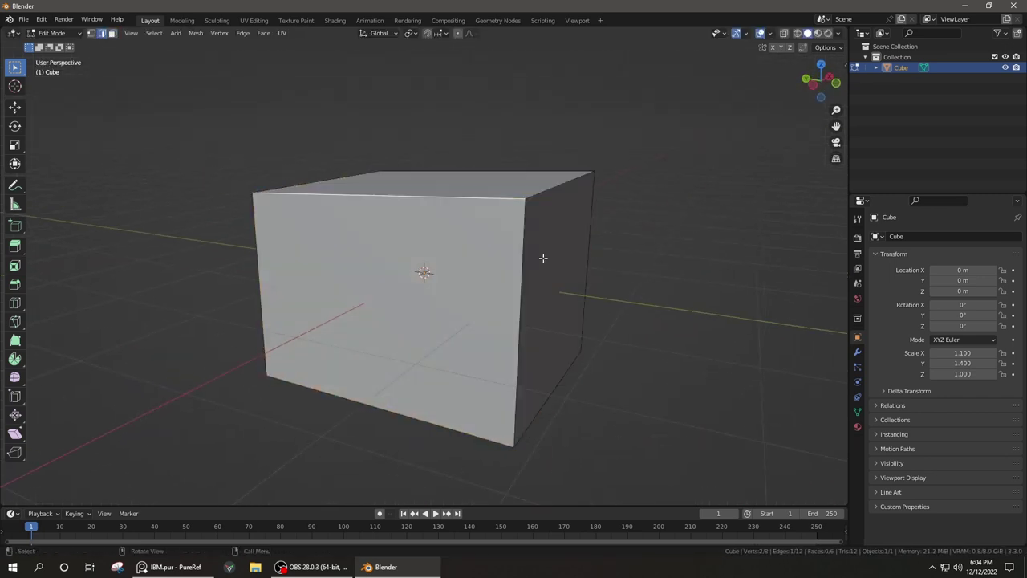
{"action": "key", "text": "ctrl+r"}
{"action": "left_click", "coordinate": [501, 399]}
{"action": "middle_click_drag", "start_coordinate": [486, 408], "coordinate": [520, 287]}
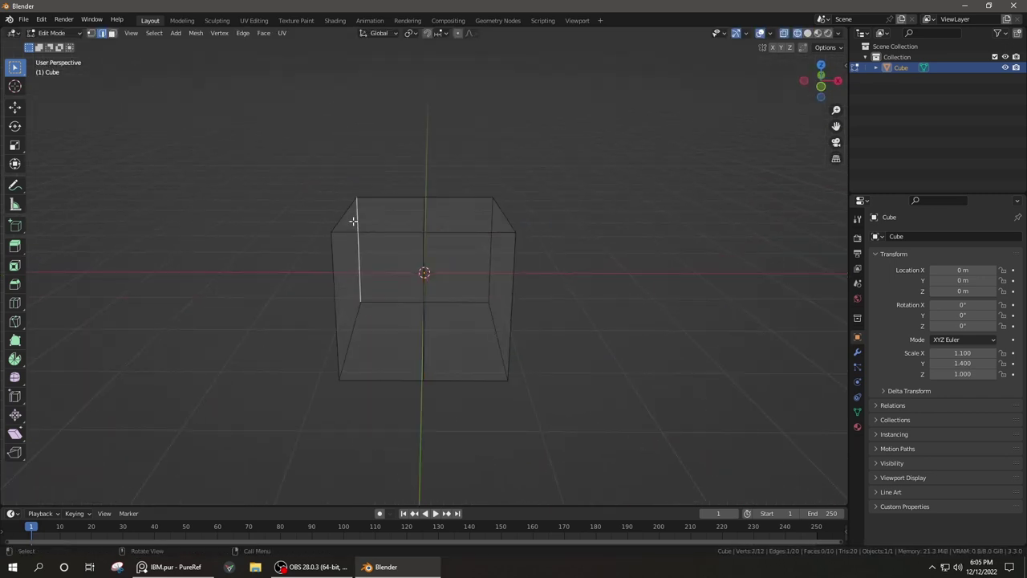
{"action": "left_click", "coordinate": [857, 352]}
{"action": "left_click", "coordinate": [946, 236]}
{"action": "left_click", "coordinate": [739, 394]}
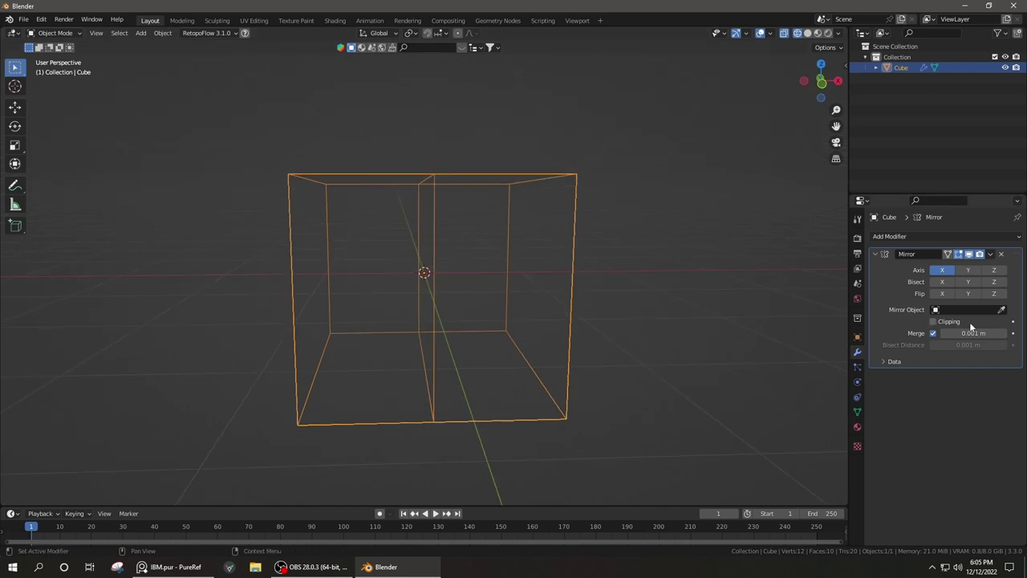
{"action": "key", "text": "shift+z"}
Bevel the side, corner and front edges into rounded corners
{"action": "mouse_move", "coordinate": [437, 345]}
{"action": "middle_mouse_down"}
{"action": "mouse_move", "coordinate": [436, 328]}
{"action": "mouse_move", "coordinate": [474, 319]}
{"action": "mouse_move", "coordinate": [457, 310]}
{"action": "mouse_move", "coordinate": [558, 390]}
{"action": "middle_mouse_up"}
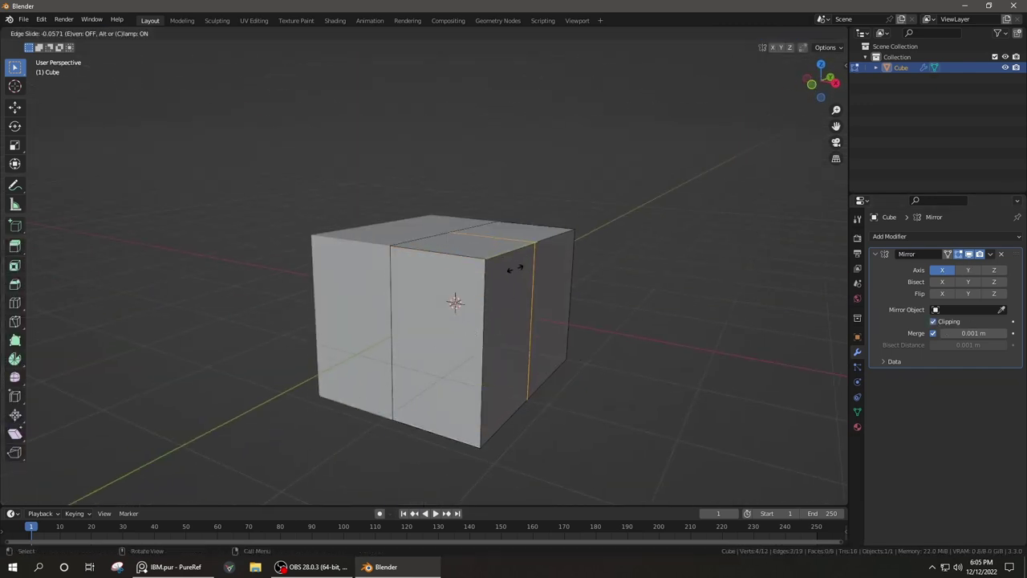
{"action": "left_click", "coordinate": [514, 269]}
{"action": "mouse_move", "coordinate": [514, 270]}
{"action": "middle_mouse_down"}
{"action": "mouse_move", "coordinate": [429, 289]}
{"action": "mouse_move", "coordinate": [431, 385]}
{"action": "middle_mouse_up"}
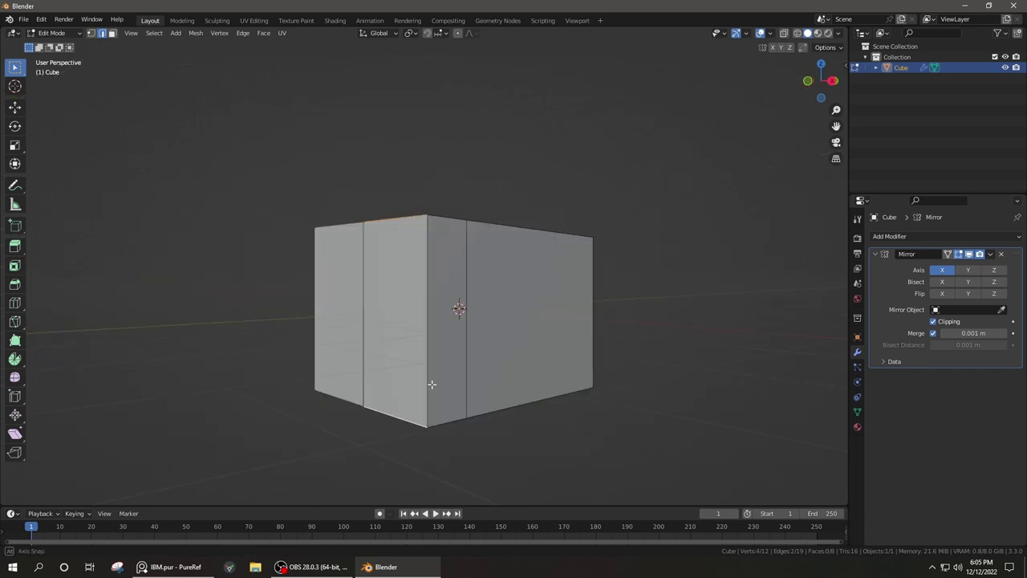
{"action": "left_click", "coordinate": [556, 409]}
{"action": "mouse_move", "coordinate": [554, 431]}
{"action": "middle_mouse_down"}
{"action": "mouse_move", "coordinate": [474, 401]}
{"action": "mouse_move", "coordinate": [474, 447]}
{"action": "mouse_move", "coordinate": [598, 310]}
{"action": "mouse_move", "coordinate": [552, 375]}
{"action": "middle_mouse_up"}
{"action": "left_click", "coordinate": [597, 310]}
{"action": "scroll", "coordinate": [594, 305], "scroll_direction": "down", "scroll_amount": 3}
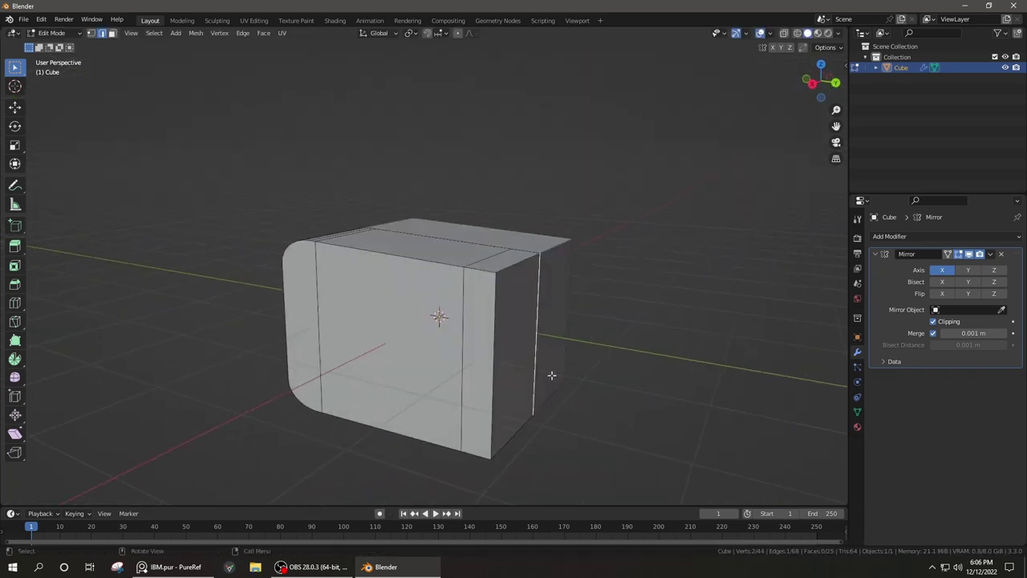
{"action": "left_click", "coordinate": [569, 435]}
{"action": "mouse_move", "coordinate": [569, 435]}
{"action": "middle_mouse_down"}
{"action": "mouse_move", "coordinate": [474, 300]}
{"action": "mouse_move", "coordinate": [433, 374]}
{"action": "mouse_move", "coordinate": [567, 382]}
{"action": "mouse_move", "coordinate": [557, 367]}
{"action": "middle_mouse_up"}
{"action": "left_click", "coordinate": [570, 391]}
{"action": "scroll", "coordinate": [553, 397], "scroll_direction": "up", "scroll_amount": 3}
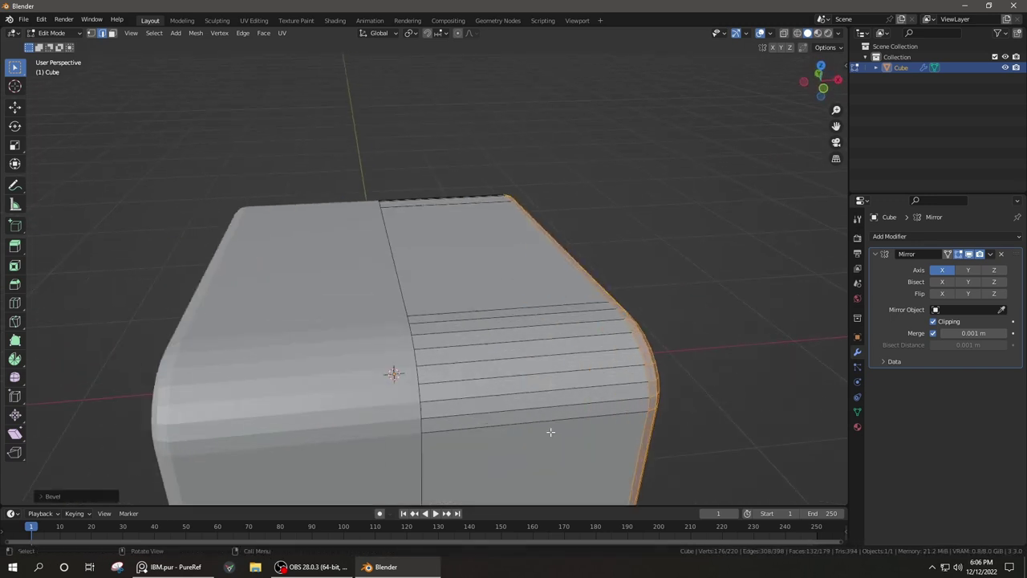
{"action": "middle_click_drag", "start_coordinate": [550, 428], "coordinate": [395, 360]}
Inset the front face and return to Object Mode
{"action": "middle_click_drag", "start_coordinate": [351, 315], "coordinate": [494, 419]}
{"action": "key", "text": "i"}
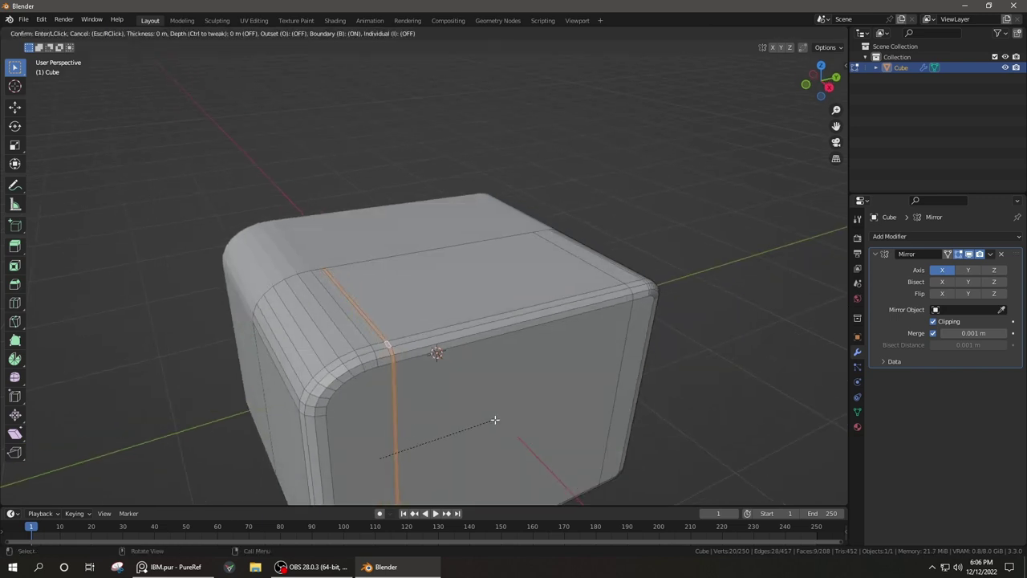
{"action": "right_click", "coordinate": [423, 402]}
{"action": "scroll", "coordinate": [423, 401], "scroll_direction": "down", "scroll_amount": 3}
{"action": "key", "text": "Tab"}
Shade the monitor body smooth and widen it along X to match the IBM reference photo
{"action": "right_click", "coordinate": [465, 358]}
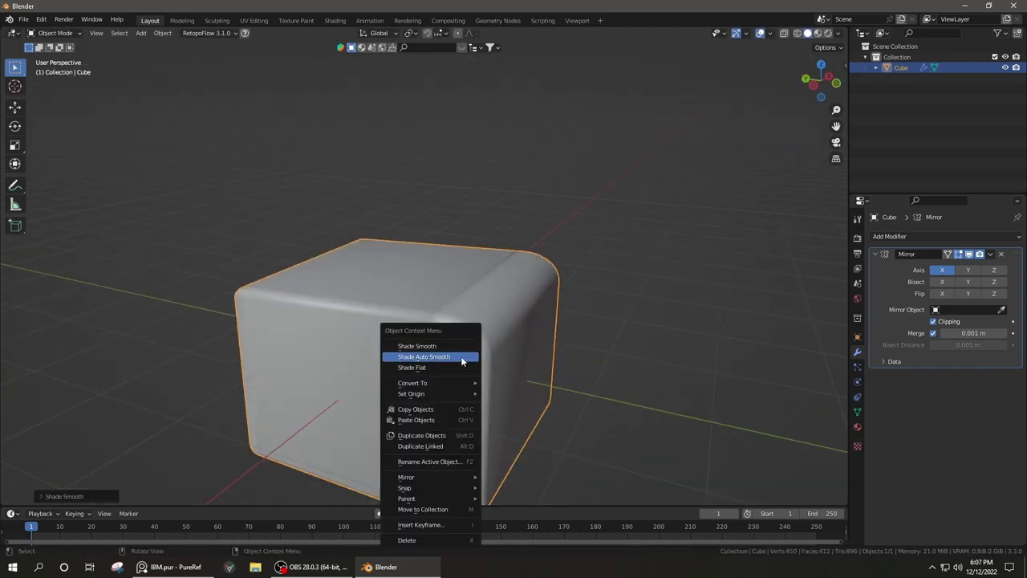
{"action": "left_click", "coordinate": [465, 358]}
{"action": "mouse_move", "coordinate": [466, 358]}
{"action": "middle_mouse_down"}
{"action": "mouse_move", "coordinate": [609, 343]}
{"action": "mouse_move", "coordinate": [503, 367]}
{"action": "mouse_move", "coordinate": [470, 357]}
{"action": "mouse_move", "coordinate": [496, 368]}
{"action": "mouse_move", "coordinate": [578, 299]}
{"action": "mouse_move", "coordinate": [512, 335]}
{"action": "middle_mouse_up"}
{"action": "key", "text": "alt+Tab"}
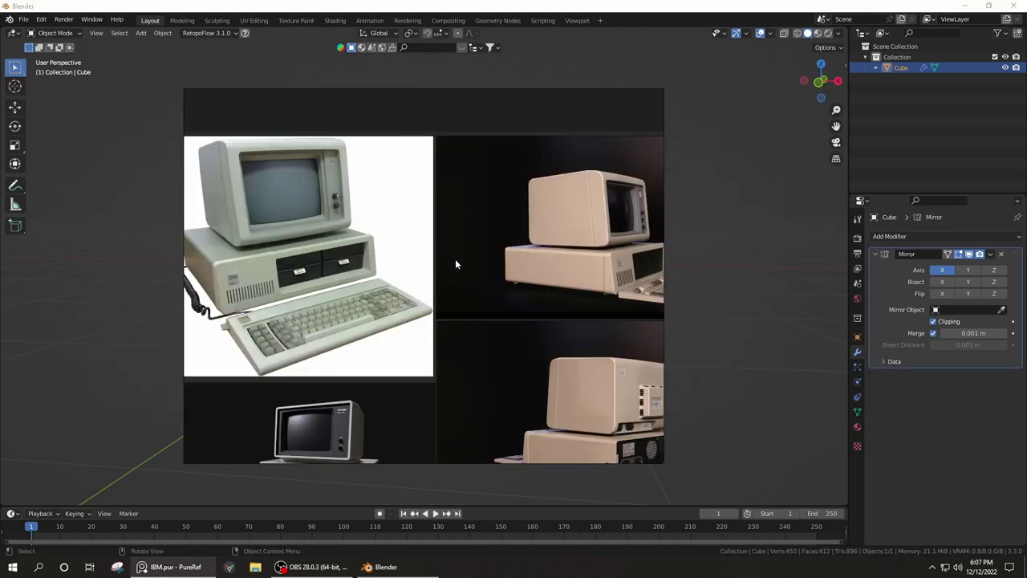
{"action": "double_click", "coordinate": [342, 258]}
{"action": "key", "text": "alt+Tab"}
{"action": "key", "text": "s"}
{"action": "key", "text": "x"}
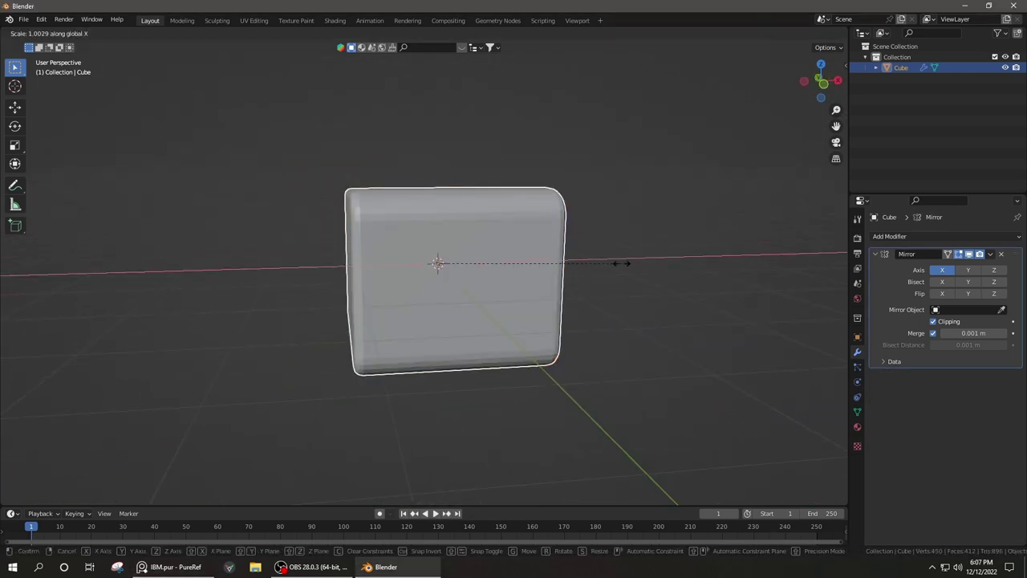
{"action": "left_click", "coordinate": [622, 264]}
Add a new cube and flatten it into a screen cutter box
{"action": "key", "text": "shift+a"}
{"action": "left_click", "coordinate": [630, 257]}
{"action": "key", "text": "g"}
{"action": "left_click", "coordinate": [672, 296]}
{"action": "key", "text": "s"}
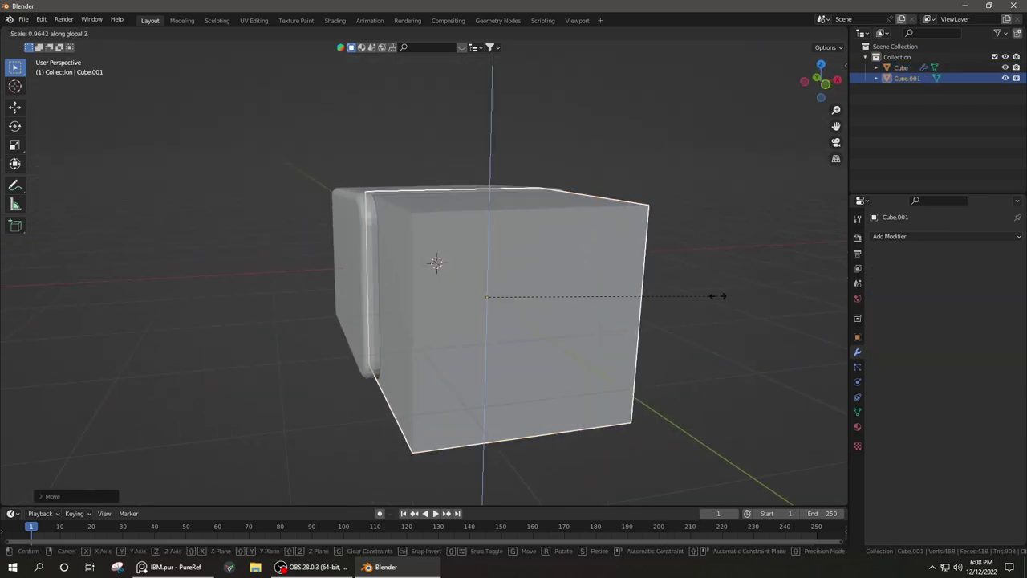
{"action": "left_click", "coordinate": [656, 310]}
{"action": "middle_click_drag", "start_coordinate": [656, 310], "coordinate": [607, 338]}
Bevel the new cutter cube's edges in Edit Mode
{"action": "left_click", "coordinate": [889, 236]}
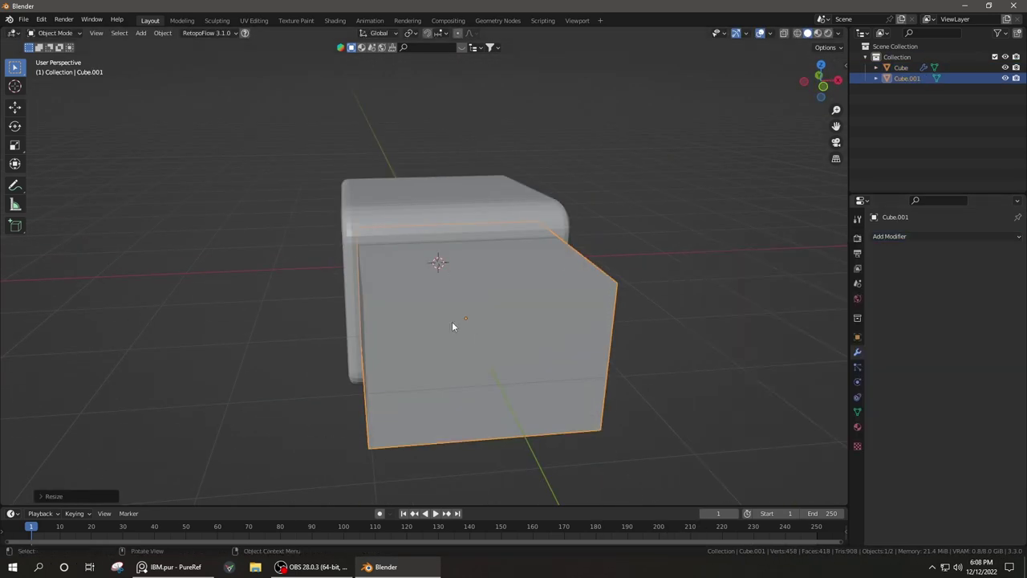
{"action": "key", "text": "Tab"}
{"action": "mouse_move", "coordinate": [452, 326]}
{"action": "middle_mouse_down"}
{"action": "mouse_move", "coordinate": [481, 305]}
{"action": "mouse_move", "coordinate": [562, 321]}
{"action": "mouse_move", "coordinate": [548, 360]}
{"action": "mouse_move", "coordinate": [550, 280]}
{"action": "middle_mouse_up"}
{"action": "key", "text": "ctrl+b"}
{"action": "key", "text": "Tab"}
{"action": "key", "text": "z"}
{"action": "left_click", "coordinate": [555, 338]}
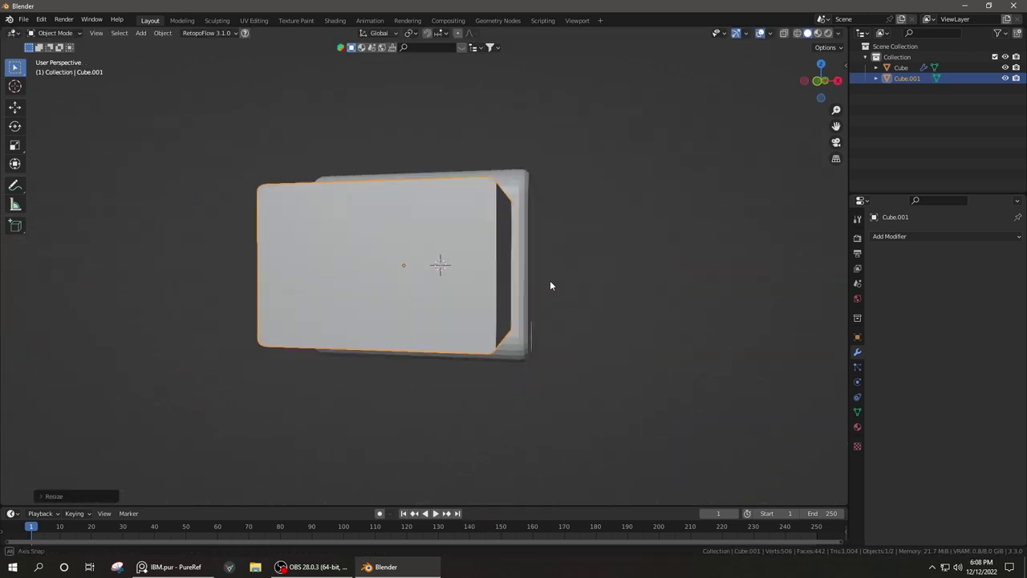
Give the monitor body a Boolean Difference modifier cutting with Cube.001, moving the cutter along Y
{"action": "left_click", "coordinate": [542, 213]}
{"action": "right_click", "coordinate": [541, 213]}
{"action": "left_click", "coordinate": [541, 214]}
{"action": "left_click", "coordinate": [889, 236]}
{"action": "left_click", "coordinate": [809, 290]}
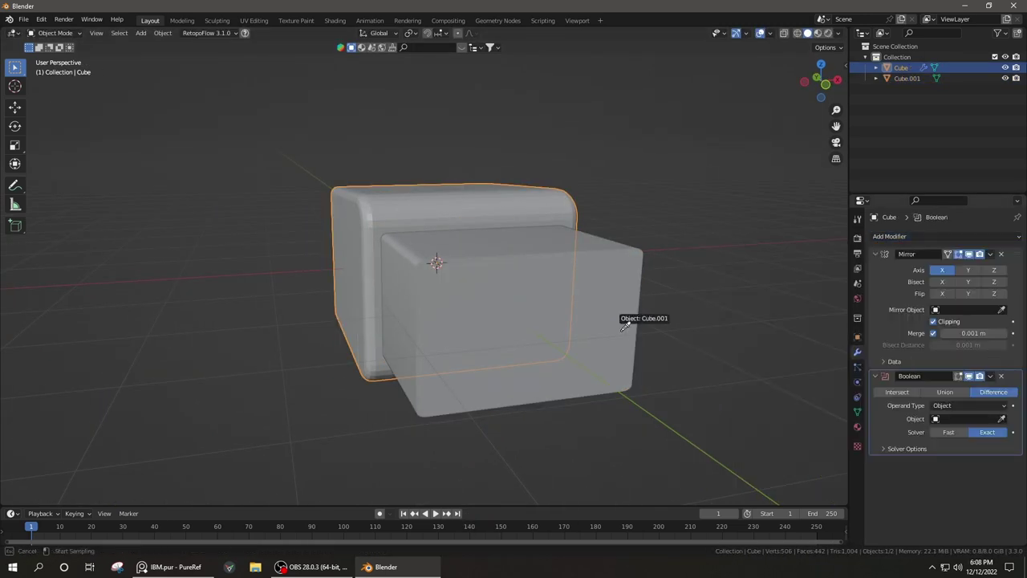
{"action": "left_click", "coordinate": [639, 287]}
{"action": "mouse_move", "coordinate": [639, 288]}
{"action": "middle_mouse_down"}
{"action": "mouse_move", "coordinate": [641, 254]}
{"action": "mouse_move", "coordinate": [414, 307]}
{"action": "middle_mouse_up"}
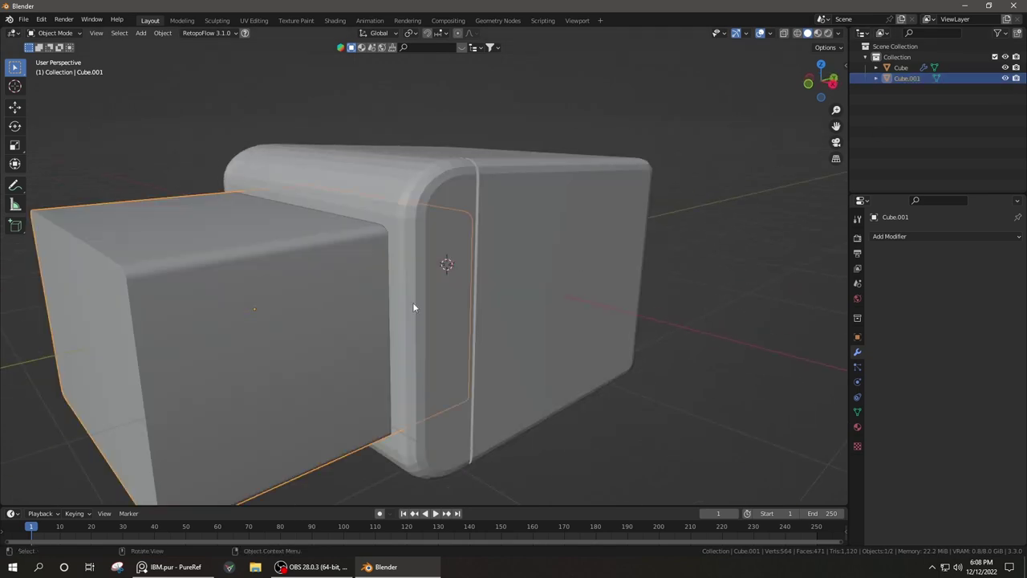
{"action": "left_click", "coordinate": [333, 345]}
{"action": "scroll", "coordinate": [451, 215], "scroll_direction": "down", "scroll_amount": 3}
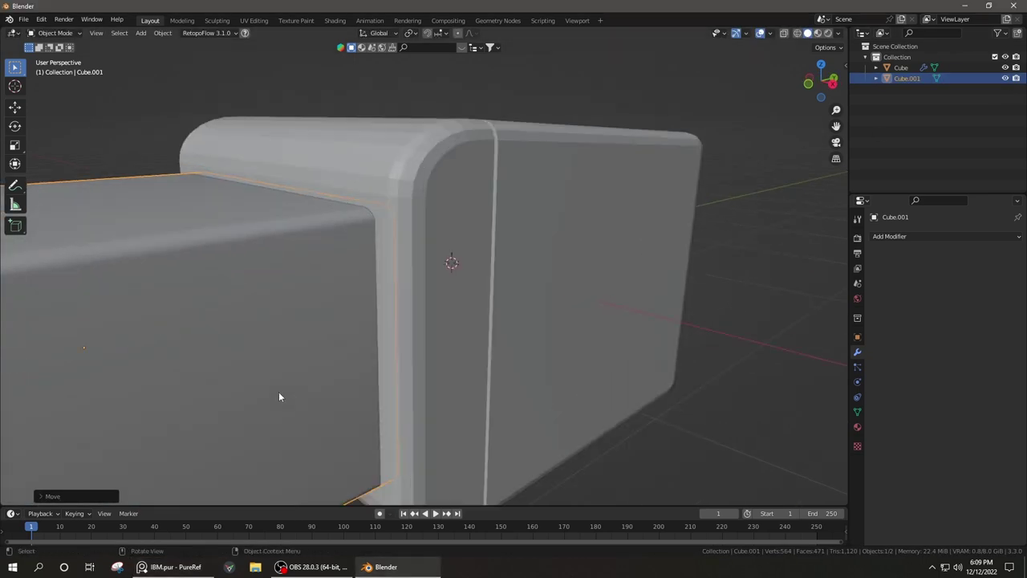
{"action": "mouse_move", "coordinate": [278, 391]}
{"action": "middle_mouse_down"}
{"action": "mouse_move", "coordinate": [581, 253]}
{"action": "mouse_move", "coordinate": [670, 252]}
{"action": "middle_mouse_up"}
Unhide the cutter box, set its Display As to Wire, and resize it
{"action": "key", "text": "alt+h"}
{"action": "left_click", "coordinate": [857, 337]}
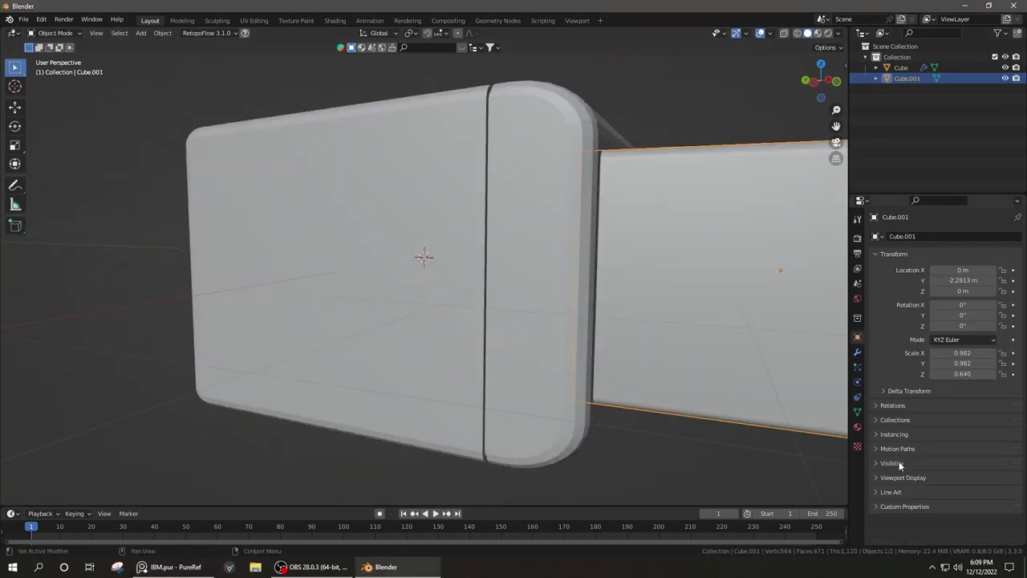
{"action": "left_click", "coordinate": [967, 492]}
{"action": "left_click", "coordinate": [963, 457]}
{"action": "middle_click_drag", "start_coordinate": [682, 449], "coordinate": [574, 426]}
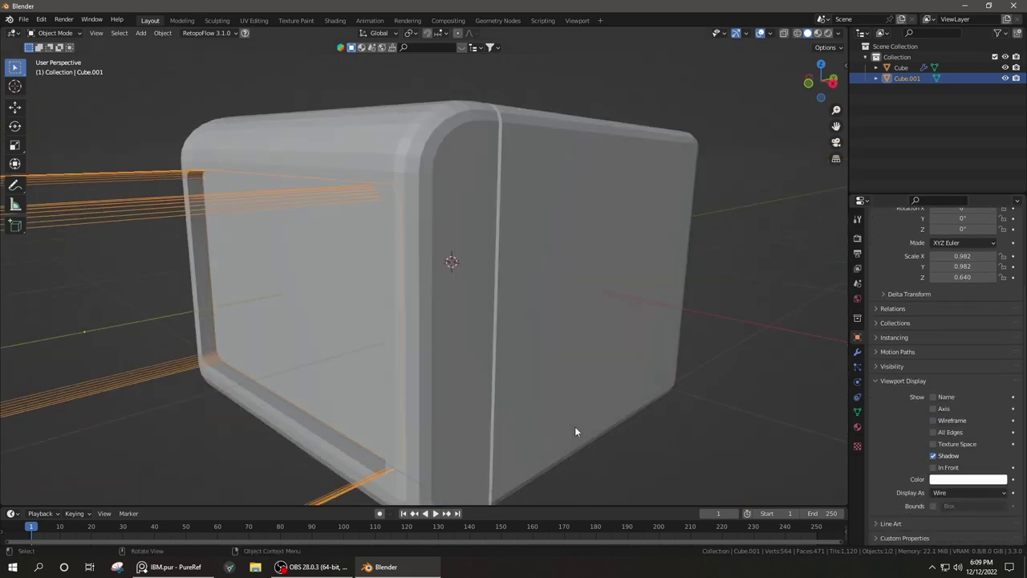
{"action": "key", "text": "s"}
{"action": "left_click", "coordinate": [391, 355]}
{"action": "mouse_move", "coordinate": [390, 356]}
{"action": "middle_mouse_down"}
{"action": "mouse_move", "coordinate": [546, 383]}
{"action": "mouse_move", "coordinate": [497, 383]}
{"action": "middle_mouse_up"}
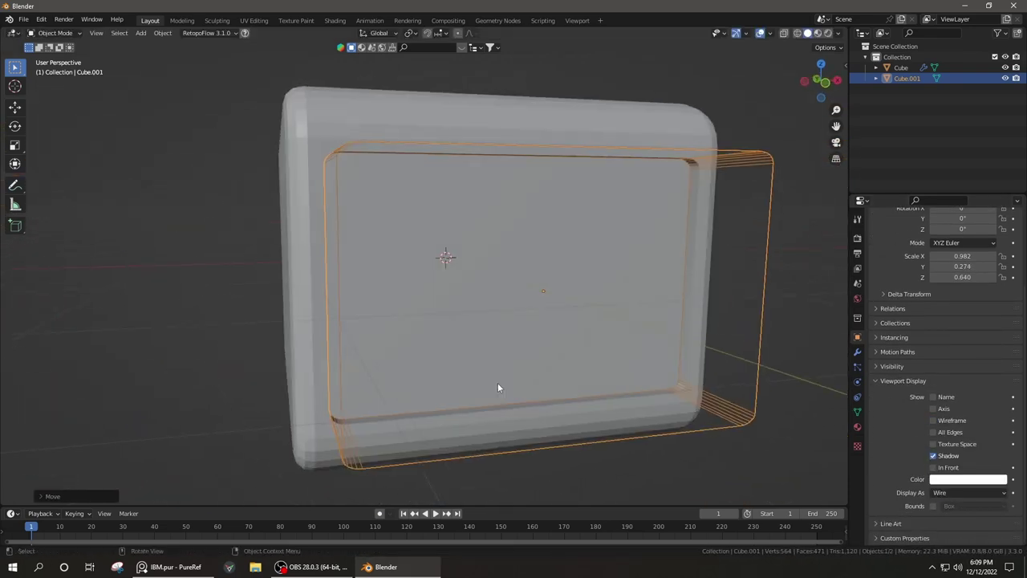
Save the file as IBM.blend
{"action": "key", "text": "ctrl+s"}
{"action": "type", "text": "IBM"}
{"action": "key", "text": "Return"}
{"action": "middle_click_drag", "start_coordinate": [678, 428], "coordinate": [554, 406]}
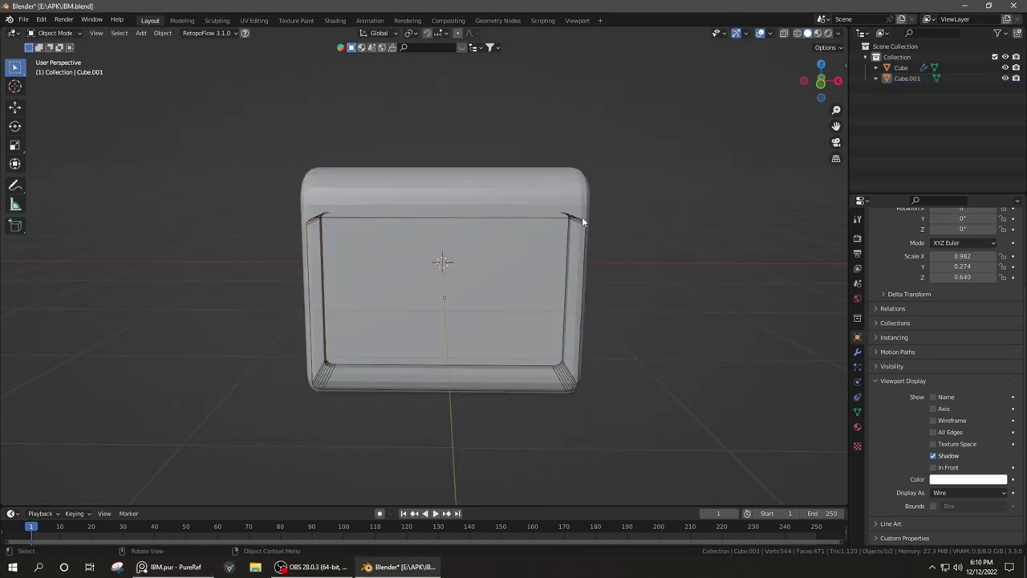
Duplicate the cutter box and place a shorter copy below the screen
{"action": "key", "text": "shift+d"}
{"action": "left_click", "coordinate": [635, 317]}
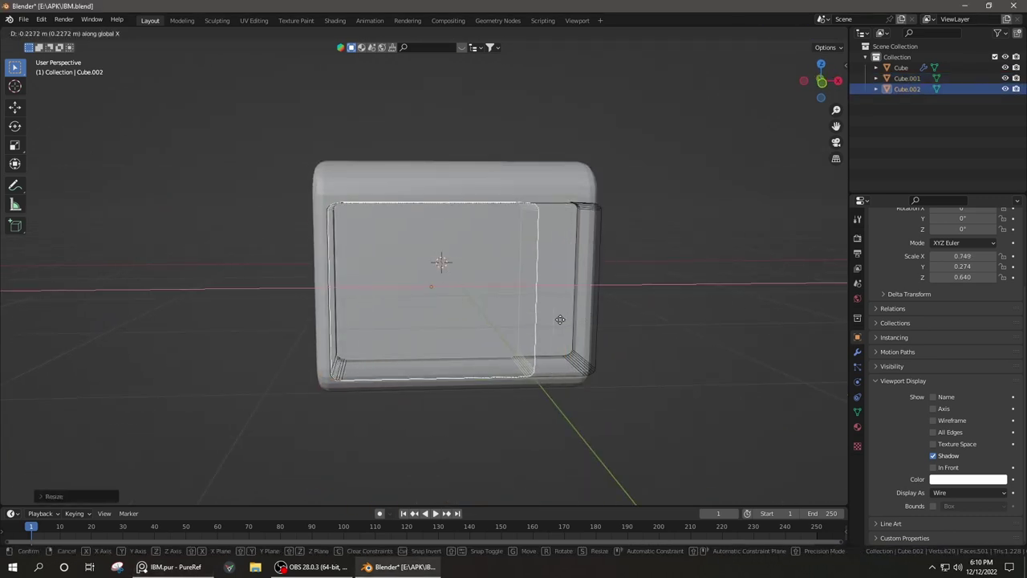
{"action": "left_click", "coordinate": [560, 319]}
{"action": "middle_click_drag", "start_coordinate": [561, 319], "coordinate": [536, 361]}
{"action": "scroll", "coordinate": [550, 322], "scroll_direction": "up", "scroll_amount": 2}
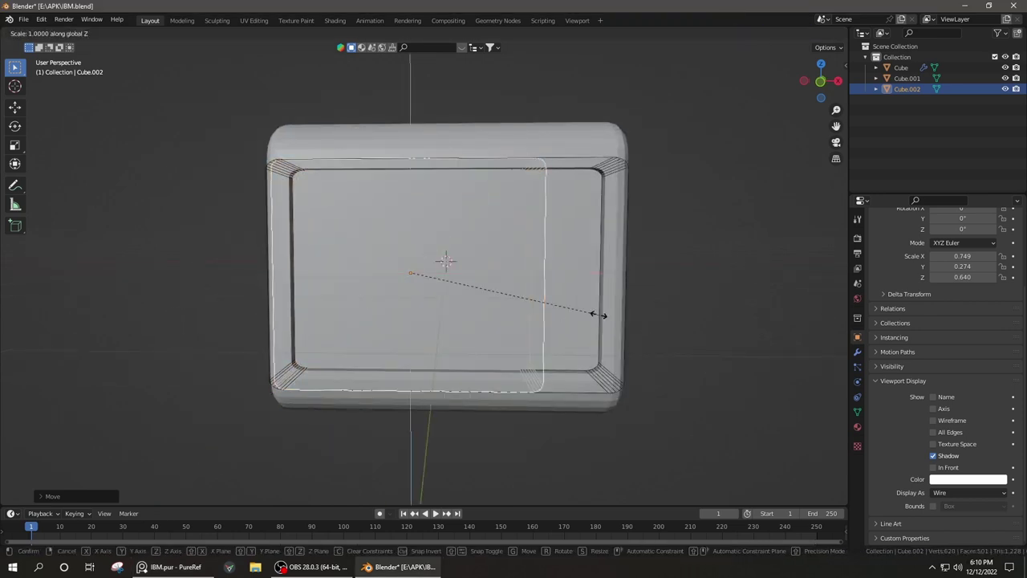
{"action": "left_click", "coordinate": [593, 312]}
{"action": "middle_click_drag", "start_coordinate": [592, 312], "coordinate": [640, 150]}
Add another Boolean modifier to the monitor using the duplicate as cutter, then resize it
{"action": "left_click", "coordinate": [890, 236]}
{"action": "left_click", "coordinate": [807, 291]}
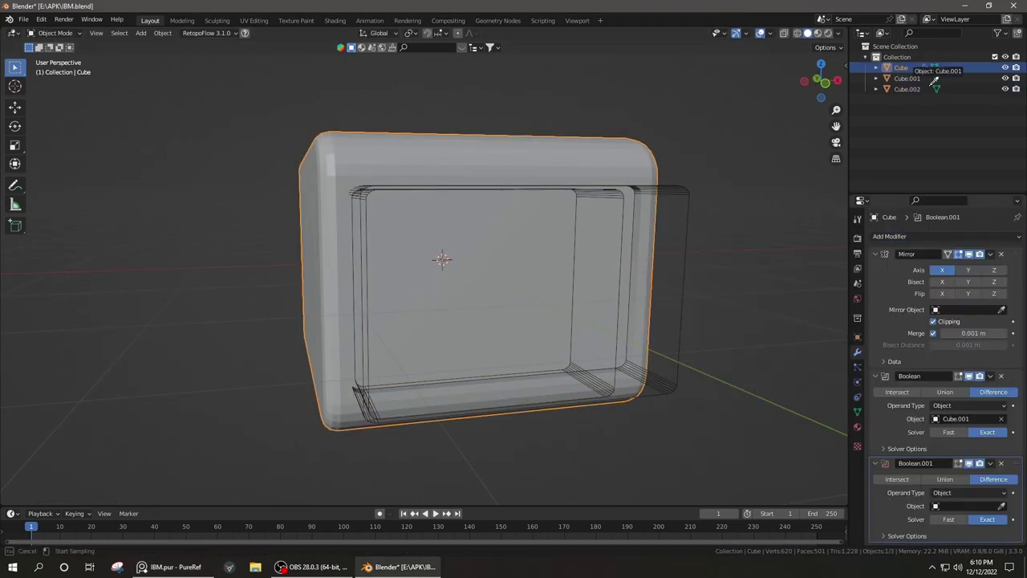
{"action": "left_click_drag", "start_coordinate": [907, 88], "coordinate": [963, 506]}
{"action": "middle_click_drag", "start_coordinate": [642, 289], "coordinate": [560, 288]}
{"action": "left_click", "coordinate": [281, 312]}
{"action": "middle_click_drag", "start_coordinate": [281, 312], "coordinate": [506, 345]}
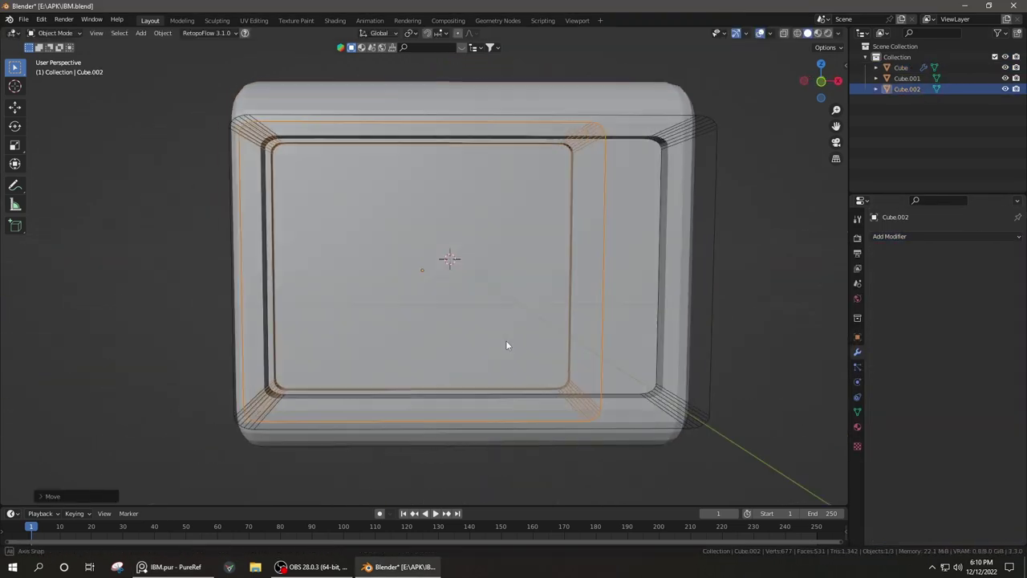
{"action": "left_click", "coordinate": [658, 328]}
{"action": "scroll", "coordinate": [618, 336], "scroll_direction": "down", "scroll_amount": 3}
Select the monitor body and both cutter boxes, cancelling an accidental resize
{"action": "left_click", "coordinate": [573, 226]}
{"action": "left_click", "coordinate": [630, 260]}
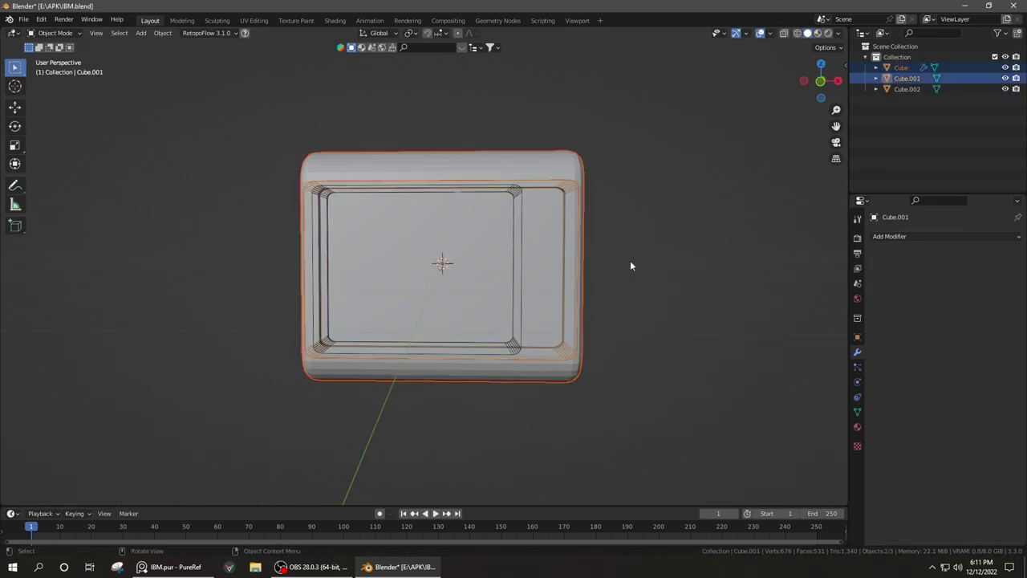
{"action": "left_click", "coordinate": [518, 284]}
{"action": "left_click", "coordinate": [518, 289]}
{"action": "middle_click_drag", "start_coordinate": [518, 290], "coordinate": [621, 317]}
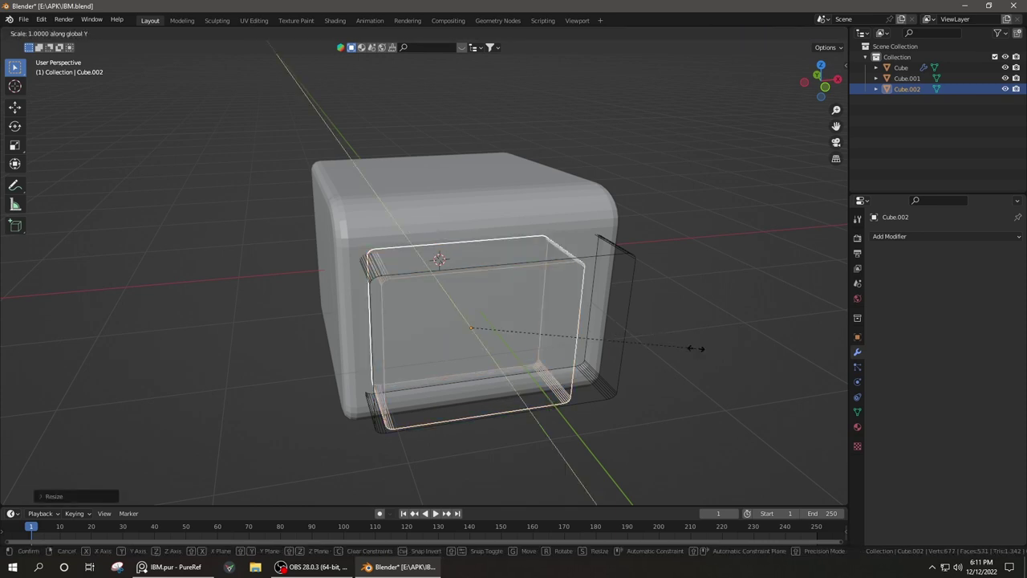
{"action": "key", "text": "Escape"}
{"action": "scroll", "coordinate": [687, 368], "scroll_direction": "up", "scroll_amount": 5}
Slide the second cutter along Y into the monitor front and save the file
{"action": "key", "text": "g"}
{"action": "key", "text": "y"}
{"action": "mouse_move", "coordinate": [687, 369]}
{"action": "middle_mouse_down"}
{"action": "mouse_move", "coordinate": [620, 343]}
{"action": "mouse_move", "coordinate": [658, 364]}
{"action": "middle_mouse_up"}
{"action": "left_click", "coordinate": [630, 336]}
{"action": "scroll", "coordinate": [630, 337], "scroll_direction": "down", "scroll_amount": 4}
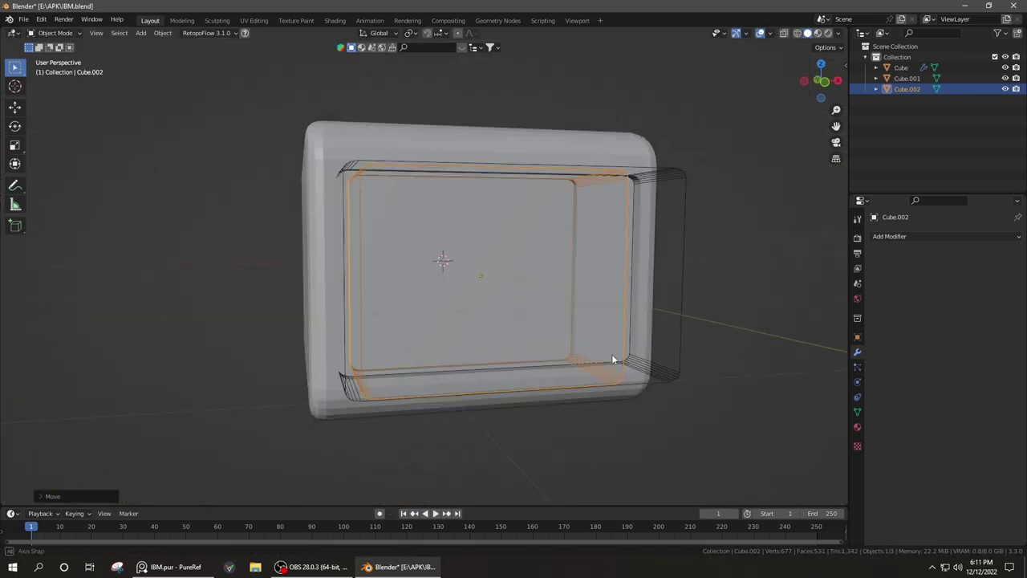
{"action": "left_click", "coordinate": [655, 361]}
{"action": "key", "text": "ctrl+s"}
Check the reference images, then place Cube.003 and scale it along Y
{"action": "left_click", "coordinate": [173, 566]}
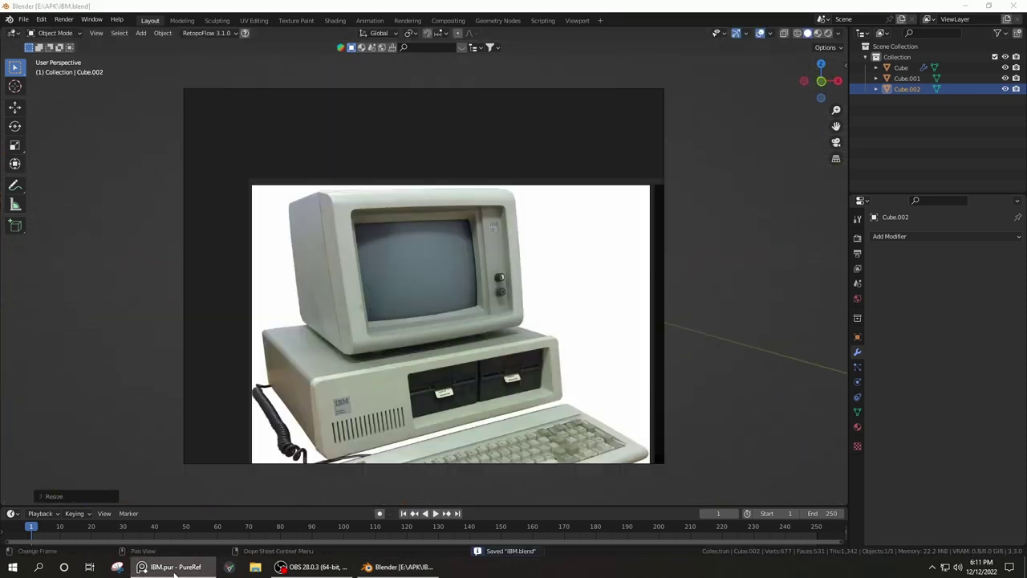
{"action": "key", "text": "alt+Tab"}
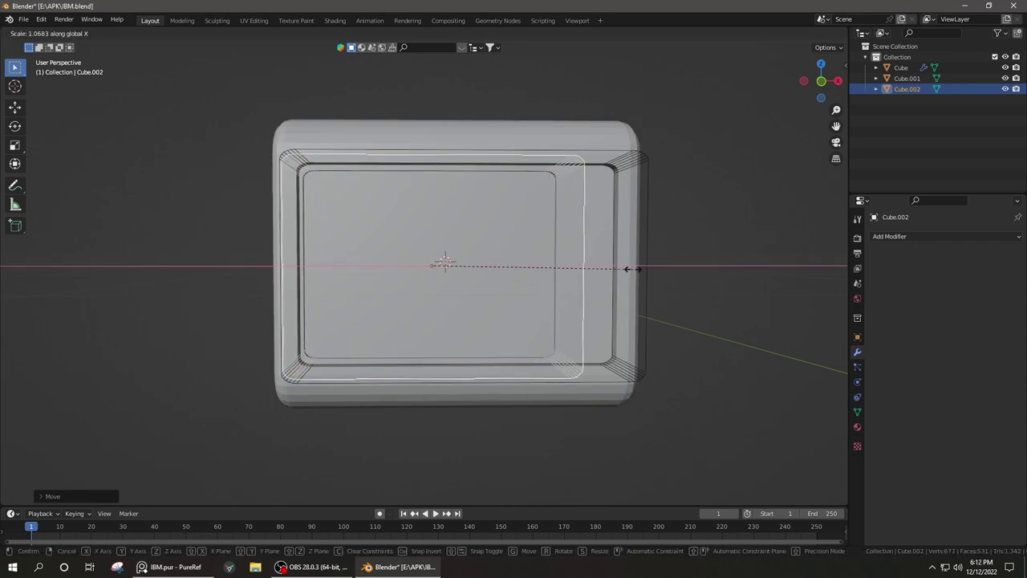
{"action": "left_click", "coordinate": [632, 270]}
{"action": "middle_click_drag", "start_coordinate": [631, 269], "coordinate": [608, 392]}
{"action": "left_click", "coordinate": [615, 329]}
{"action": "left_click", "coordinate": [889, 236]}
Add a Boolean modifier to the monitor body, resize the cutter along Y, and save
{"action": "left_click", "coordinate": [776, 333]}
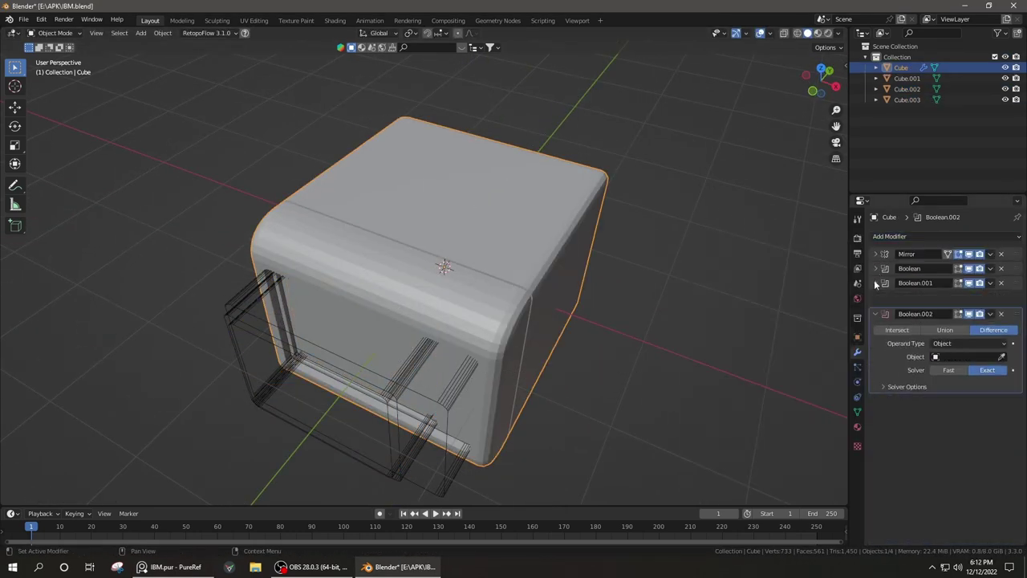
{"action": "mouse_move", "coordinate": [610, 329]}
{"action": "middle_mouse_down"}
{"action": "mouse_move", "coordinate": [559, 317]}
{"action": "mouse_move", "coordinate": [622, 321]}
{"action": "mouse_move", "coordinate": [260, 511]}
{"action": "middle_mouse_up"}
{"action": "key", "text": "s"}
{"action": "key", "text": "y"}
{"action": "left_click", "coordinate": [541, 303]}
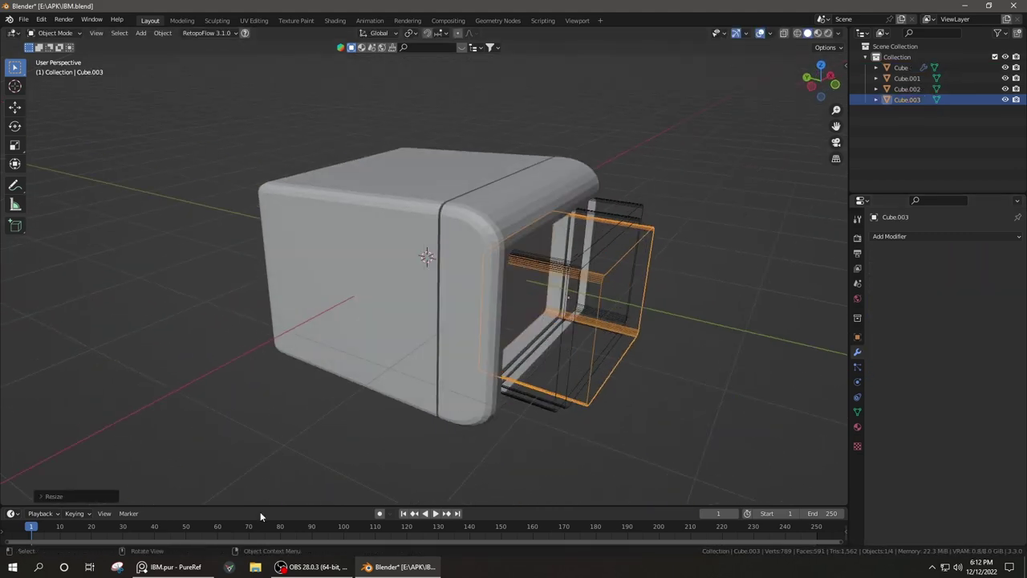
{"action": "left_click", "coordinate": [173, 567]}
{"action": "scroll", "coordinate": [335, 345], "scroll_direction": "down", "scroll_amount": 2}
{"action": "scroll", "coordinate": [335, 345], "scroll_direction": "up", "scroll_amount": 3}
{"action": "key", "text": "ctrl+s"}
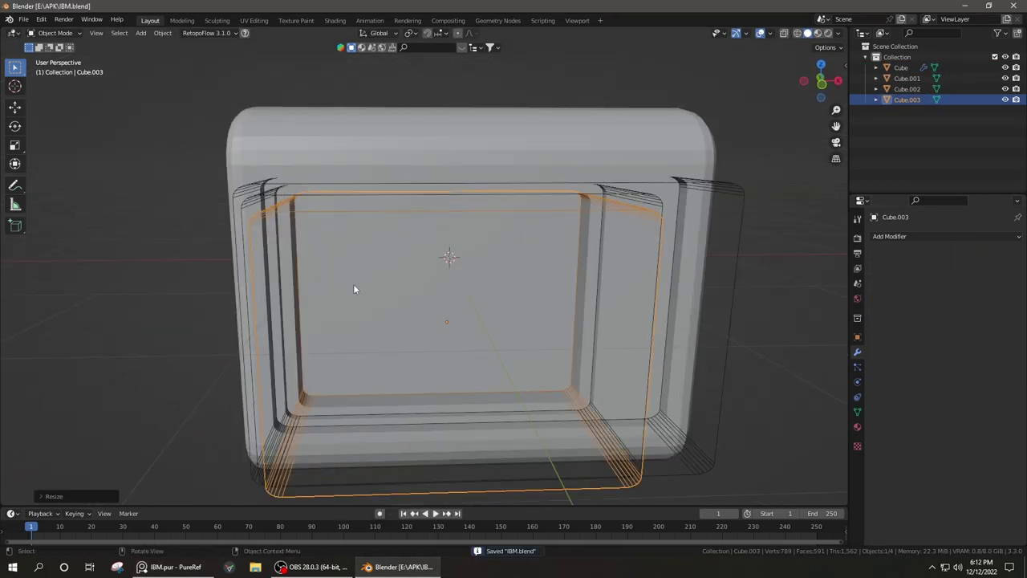
Check the cutter mesh and collapse the Cutters collection in the outliner
{"action": "left_click", "coordinate": [404, 362]}
{"action": "key", "text": "s"}
{"action": "key", "text": "Escape"}
{"action": "mouse_move", "coordinate": [733, 344]}
{"action": "middle_mouse_down"}
{"action": "mouse_move", "coordinate": [449, 268]}
{"action": "mouse_move", "coordinate": [642, 323]}
{"action": "mouse_move", "coordinate": [874, 119]}
{"action": "middle_mouse_up"}
{"action": "key", "text": "a"}
{"action": "key", "text": "Tab"}
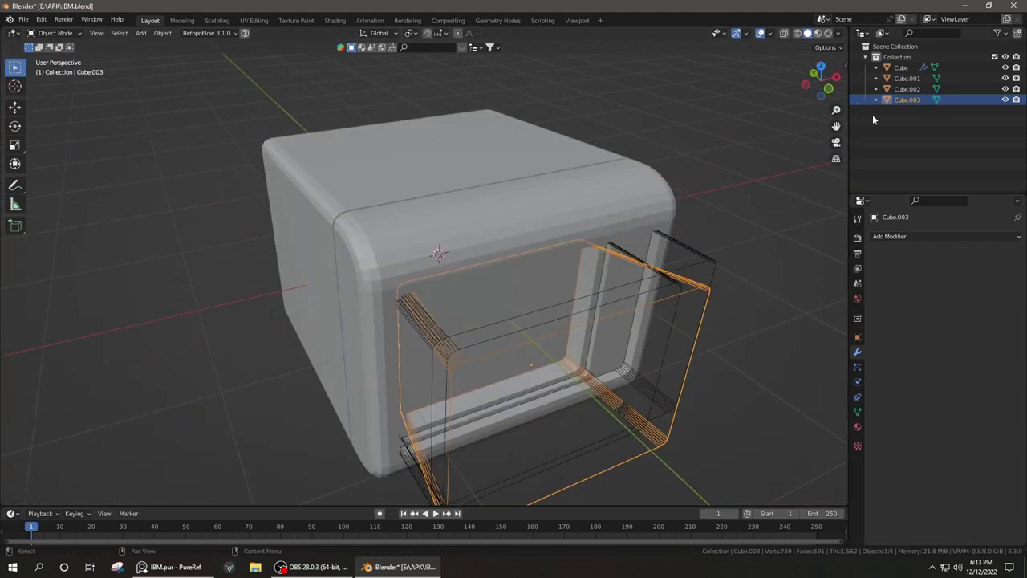
{"action": "mouse_move", "coordinate": [748, 254]}
{"action": "middle_mouse_down"}
{"action": "mouse_move", "coordinate": [494, 299]}
{"action": "mouse_move", "coordinate": [503, 323]}
{"action": "middle_mouse_up"}
{"action": "left_click", "coordinate": [875, 78]}
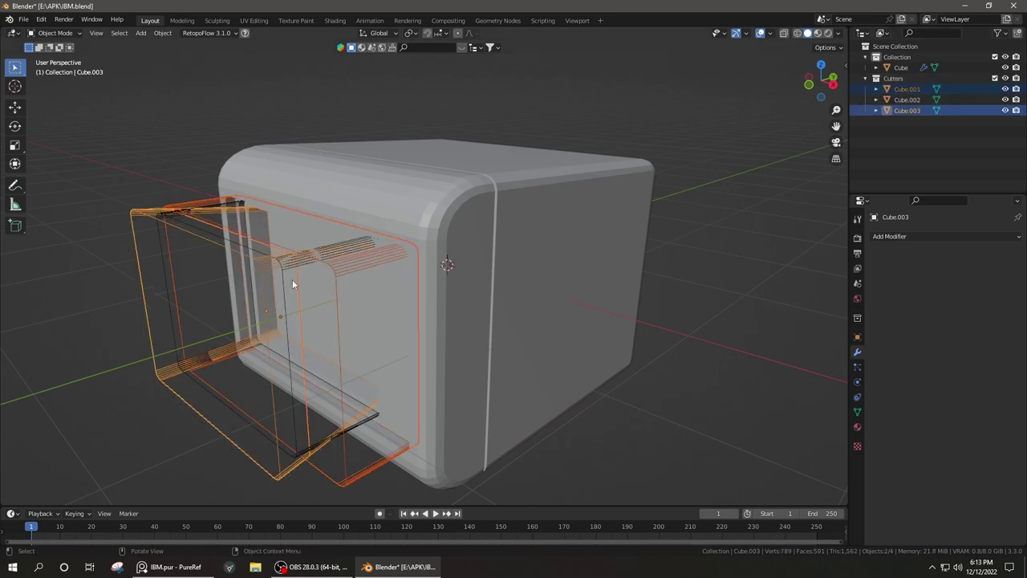
{"action": "key", "text": "Escape"}
Add an edge loop along the monitor body's rounded corner
{"action": "left_click", "coordinate": [618, 253]}
{"action": "mouse_move", "coordinate": [618, 254]}
{"action": "middle_mouse_down"}
{"action": "mouse_move", "coordinate": [602, 297]}
{"action": "mouse_move", "coordinate": [640, 310]}
{"action": "mouse_move", "coordinate": [535, 327]}
{"action": "mouse_move", "coordinate": [530, 241]}
{"action": "mouse_move", "coordinate": [550, 223]}
{"action": "mouse_move", "coordinate": [551, 196]}
{"action": "mouse_move", "coordinate": [692, 227]}
{"action": "middle_mouse_up"}
{"action": "scroll", "coordinate": [550, 196], "scroll_direction": "up", "scroll_amount": 5}
{"action": "key", "text": "Tab"}
{"action": "key", "text": "ctrl+r"}
{"action": "left_click", "coordinate": [582, 215]}
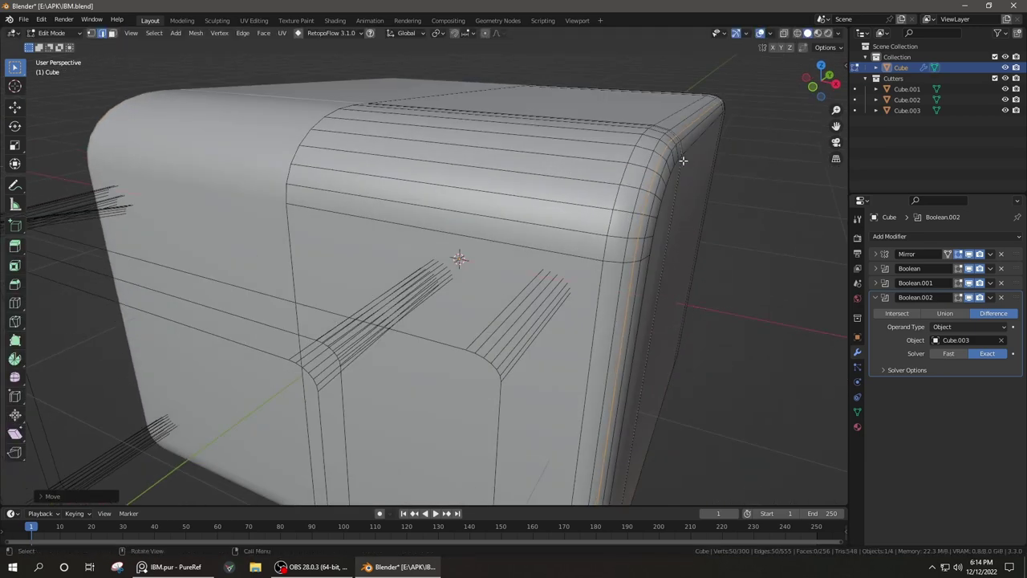
{"action": "left_click", "coordinate": [717, 179]}
{"action": "middle_click_drag", "start_coordinate": [717, 180], "coordinate": [676, 188]}
{"action": "key", "text": "Tab"}
{"action": "scroll", "coordinate": [693, 180], "scroll_direction": "down", "scroll_amount": 5}
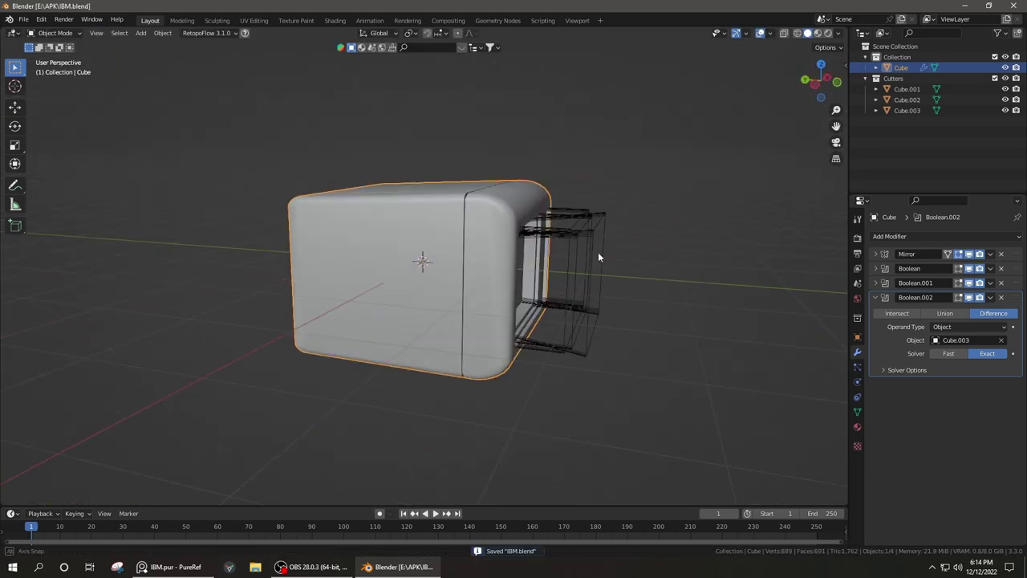
{"action": "middle_click_drag", "start_coordinate": [598, 252], "coordinate": [476, 243]}
{"action": "scroll", "coordinate": [514, 316], "scroll_direction": "up", "scroll_amount": 5}
{"action": "scroll", "coordinate": [650, 272], "scroll_direction": "down", "scroll_amount": 1}
Inspect the third cutter, hide the Cutters collection, and save the file
{"action": "left_click", "coordinate": [650, 272]}
{"action": "key", "text": "Tab"}
{"action": "middle_click_drag", "start_coordinate": [650, 272], "coordinate": [654, 289]}
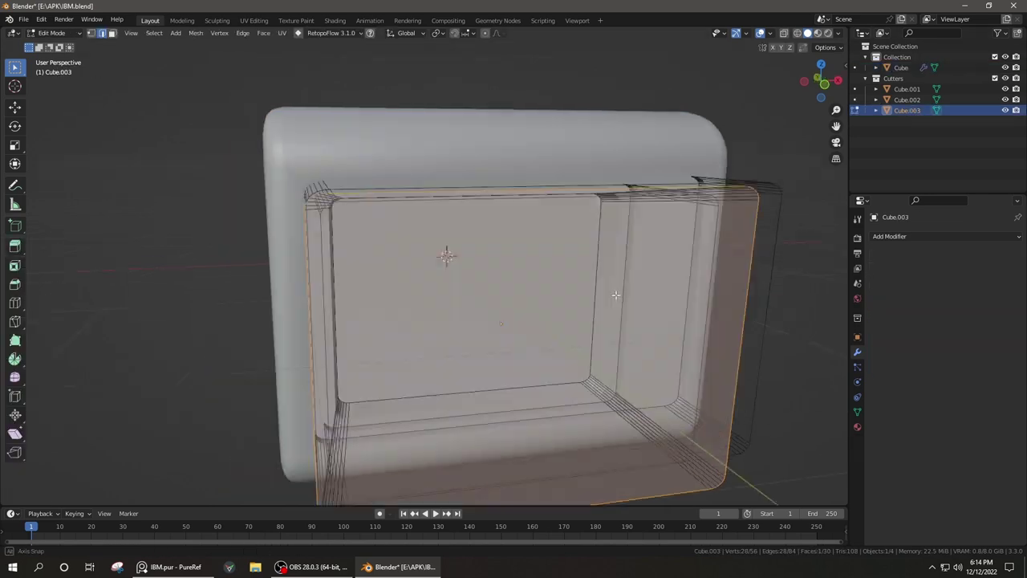
{"action": "right_click", "coordinate": [609, 231]}
{"action": "middle_click_drag", "start_coordinate": [609, 231], "coordinate": [610, 265]}
{"action": "scroll", "coordinate": [610, 265], "scroll_direction": "up", "scroll_amount": 4}
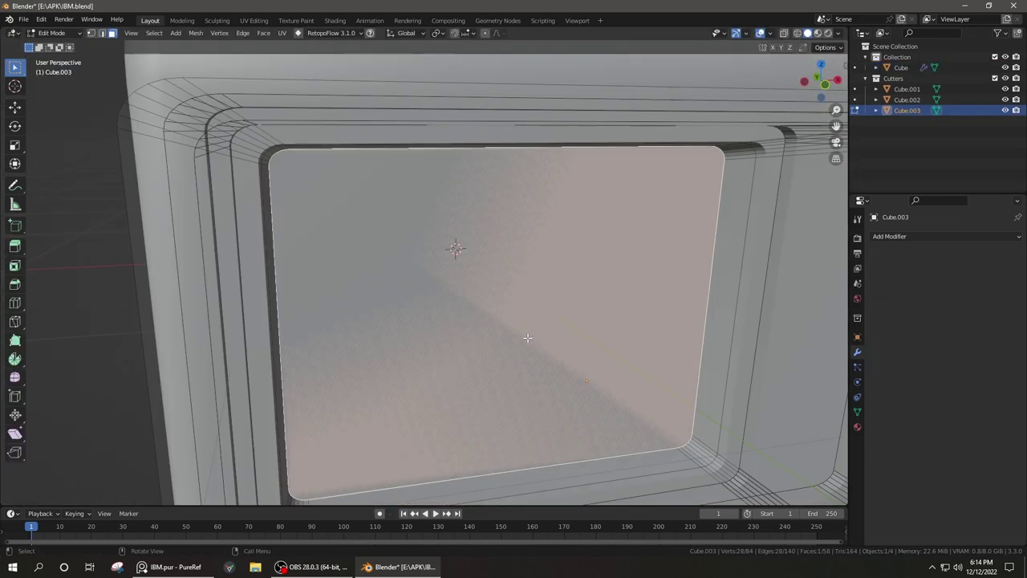
{"action": "scroll", "coordinate": [648, 344], "scroll_direction": "down", "scroll_amount": 5}
{"action": "middle_click_drag", "start_coordinate": [648, 344], "coordinate": [717, 339]}
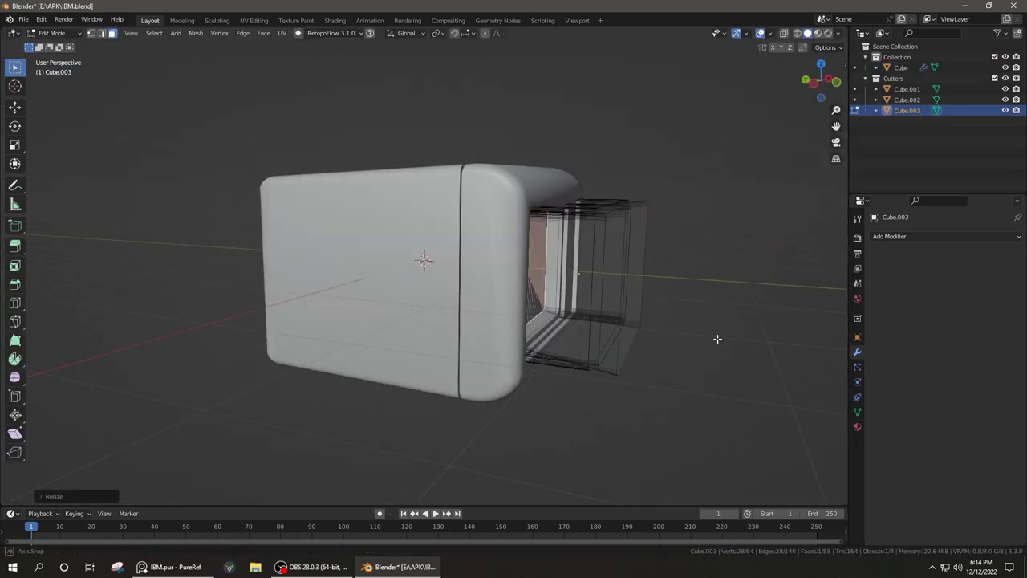
{"action": "left_click", "coordinate": [1006, 78]}
{"action": "mouse_move", "coordinate": [498, 337]}
{"action": "middle_mouse_down"}
{"action": "mouse_move", "coordinate": [444, 354]}
{"action": "mouse_move", "coordinate": [406, 392]}
{"action": "middle_mouse_up"}
{"action": "middle_click_drag", "start_coordinate": [293, 313], "coordinate": [463, 330]}
{"action": "key", "text": "ctrl+s"}
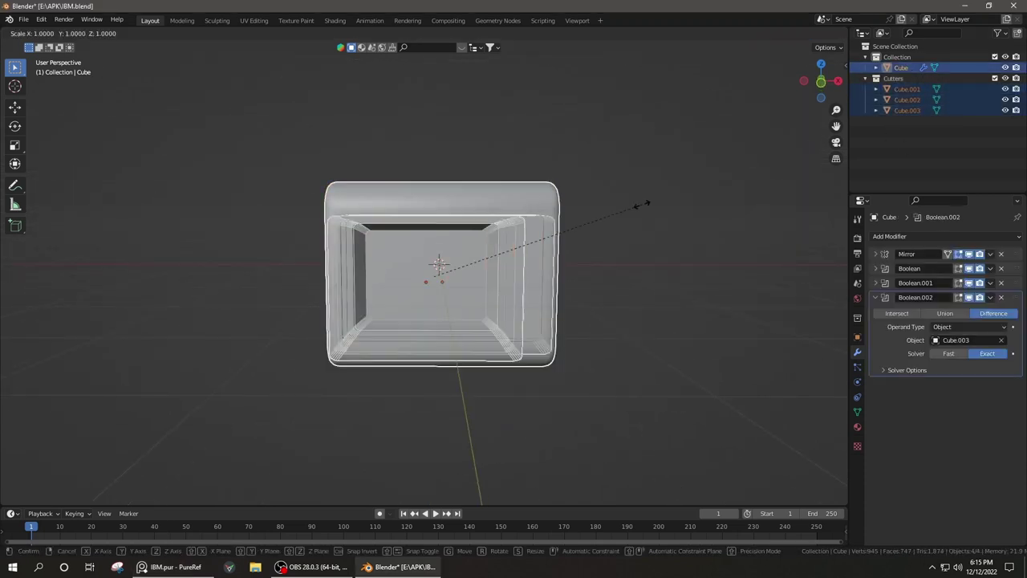
Snap the view to the front of the monitor and select the first cutter
{"action": "right_click", "coordinate": [642, 204]}
{"action": "mouse_move", "coordinate": [642, 203]}
{"action": "middle_mouse_down"}
{"action": "mouse_move", "coordinate": [629, 288]}
{"action": "mouse_move", "coordinate": [645, 282]}
{"action": "middle_mouse_up"}
{"action": "key", "text": "alt+a"}
{"action": "scroll", "coordinate": [568, 239], "scroll_direction": "up", "scroll_amount": 3}
{"action": "middle_click_drag", "start_coordinate": [568, 239], "coordinate": [584, 238]}
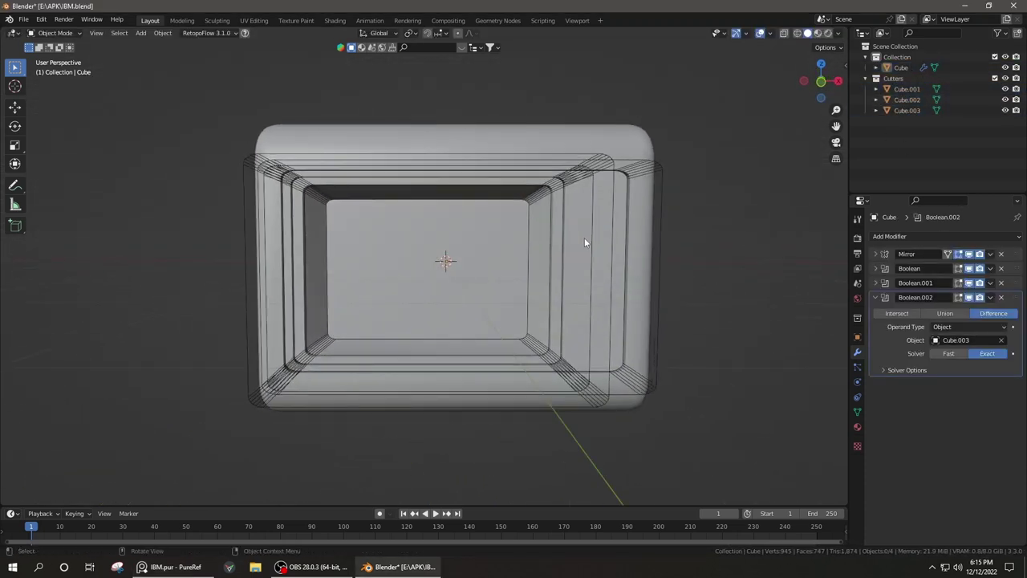
{"action": "scroll", "coordinate": [594, 256], "scroll_direction": "down", "scroll_amount": 2}
{"action": "left_click", "coordinate": [606, 280]}
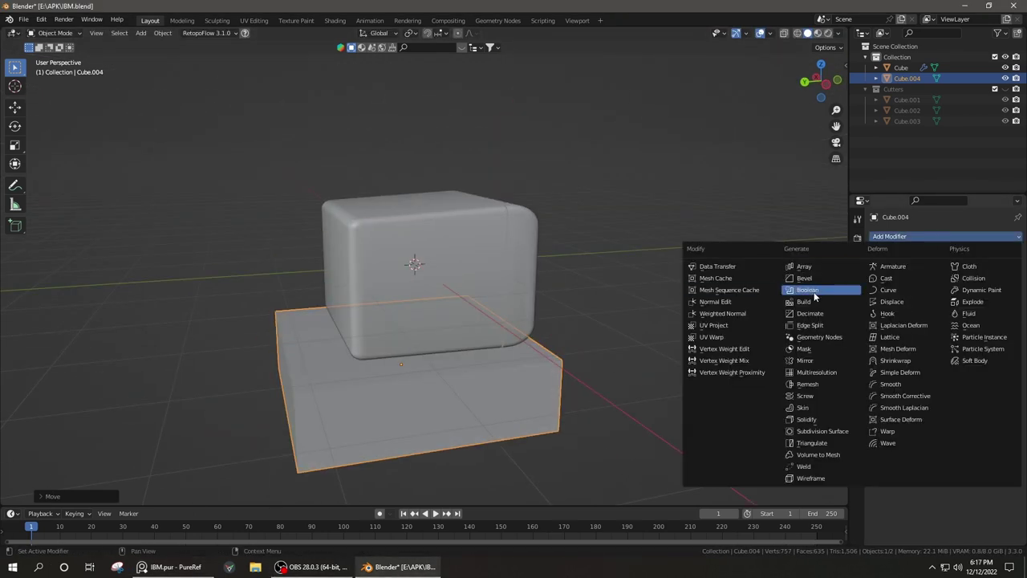
Round the base box with a Bevel modifier and bevelled edges, then shade it smooth
{"action": "left_click", "coordinate": [811, 292]}
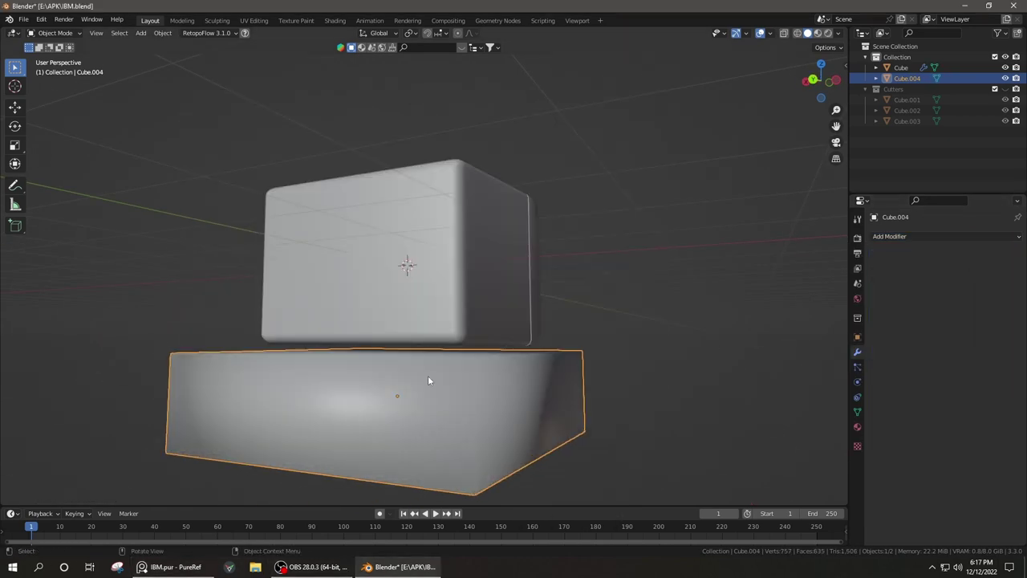
{"action": "key", "text": "Tab"}
{"action": "mouse_move", "coordinate": [428, 381]}
{"action": "middle_mouse_down"}
{"action": "mouse_move", "coordinate": [474, 421]}
{"action": "mouse_move", "coordinate": [546, 426]}
{"action": "middle_mouse_up"}
{"action": "key", "text": "ctrl+b"}
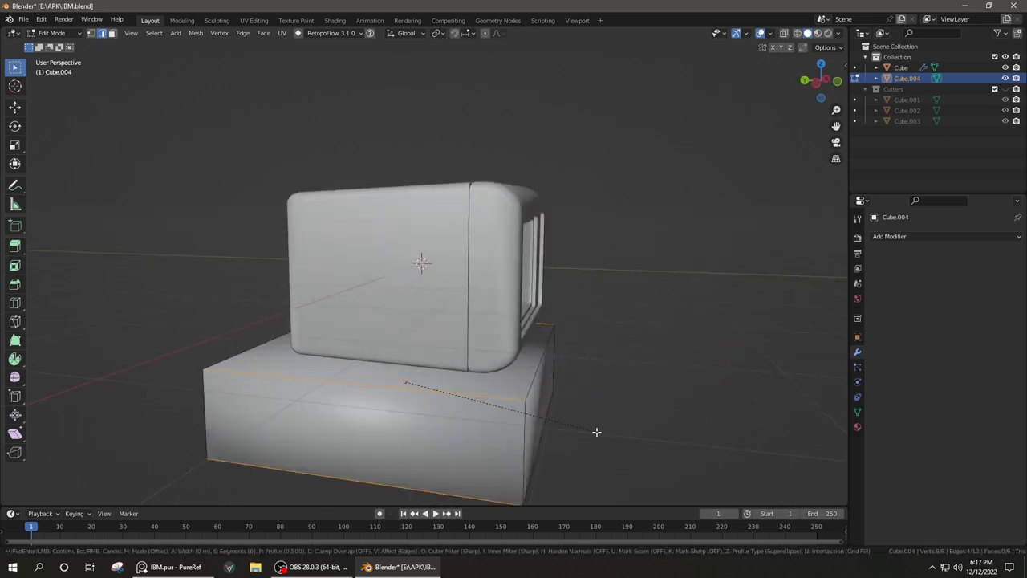
{"action": "key", "text": "Tab"}
{"action": "right_click", "coordinate": [481, 358]}
{"action": "left_click", "coordinate": [482, 359]}
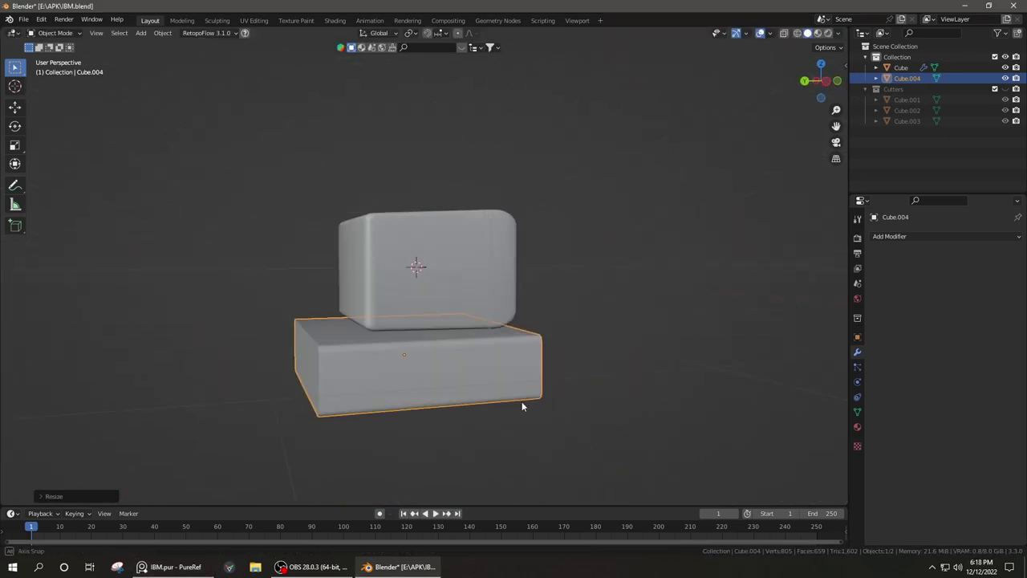
Extrude the base box's front face along the X axis
{"action": "scroll", "coordinate": [477, 355], "scroll_direction": "up", "scroll_amount": 5}
{"action": "key", "text": "ctrl+Tab"}
{"action": "left_click", "coordinate": [541, 360]}
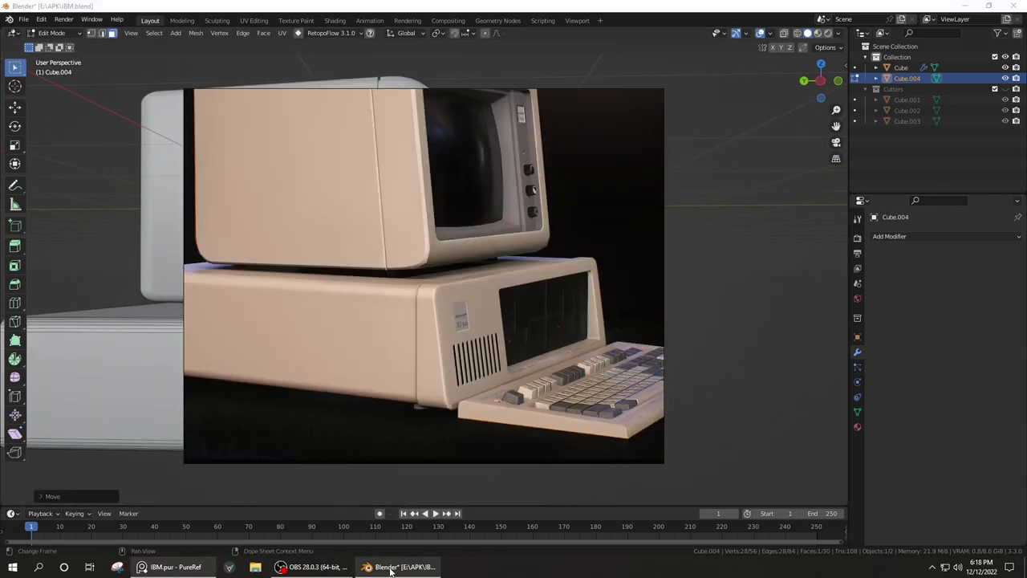
{"action": "key", "text": "e"}
{"action": "key", "text": "x"}
{"action": "left_click", "coordinate": [459, 394]}
{"action": "mouse_move", "coordinate": [459, 394]}
{"action": "middle_mouse_down"}
{"action": "mouse_move", "coordinate": [479, 406]}
{"action": "mouse_move", "coordinate": [530, 382]}
{"action": "middle_mouse_up"}
Scale the extruded front vertically, shear it into a slant, and save IBM.blend
{"action": "key", "text": "s"}
{"action": "left_click", "coordinate": [507, 423]}
{"action": "middle_click_drag", "start_coordinate": [506, 423], "coordinate": [564, 390]}
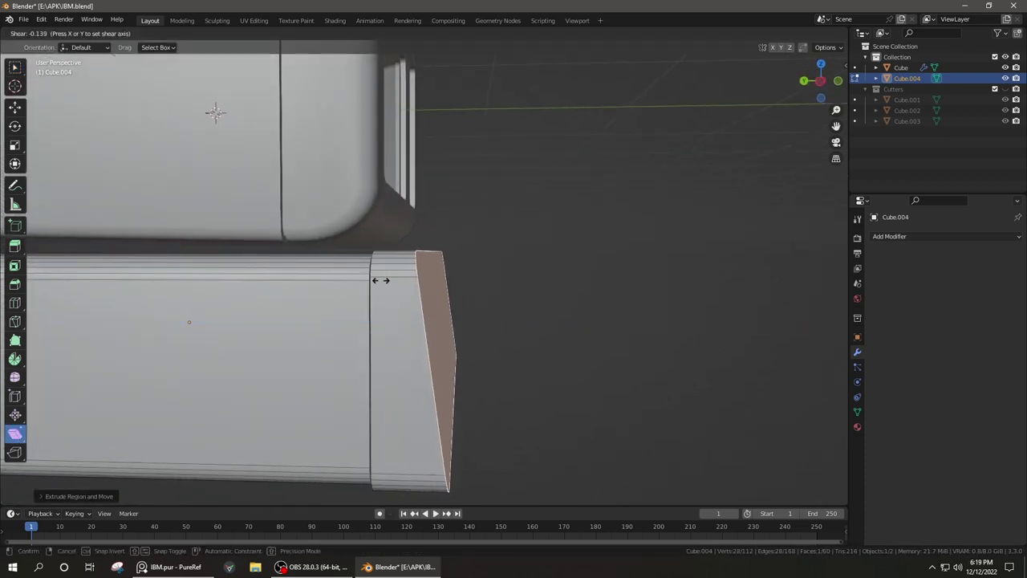
{"action": "left_click", "coordinate": [381, 280]}
{"action": "key", "text": "ctrl+s"}
{"action": "scroll", "coordinate": [381, 280], "scroll_direction": "down", "scroll_amount": 3}
{"action": "scroll", "coordinate": [358, 377], "scroll_direction": "up", "scroll_amount": 3}
{"action": "mouse_move", "coordinate": [359, 376]}
{"action": "middle_mouse_down"}
{"action": "mouse_move", "coordinate": [321, 369]}
{"action": "mouse_move", "coordinate": [359, 376]}
{"action": "middle_mouse_up"}
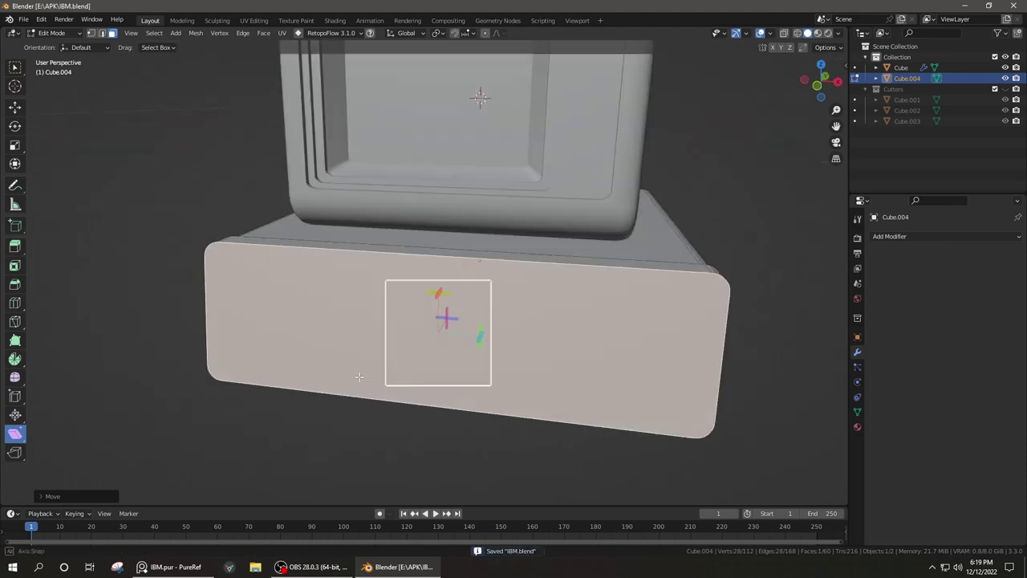
Add a new cube to serve as the vent cutter
{"action": "mouse_move", "coordinate": [426, 375]}
{"action": "middle_mouse_down"}
{"action": "mouse_move", "coordinate": [424, 536]}
{"action": "mouse_move", "coordinate": [488, 361]}
{"action": "mouse_move", "coordinate": [491, 278]}
{"action": "middle_mouse_up"}
{"action": "key", "text": "Tab"}
{"action": "key", "text": "shift+a"}
{"action": "key", "text": "Escape"}
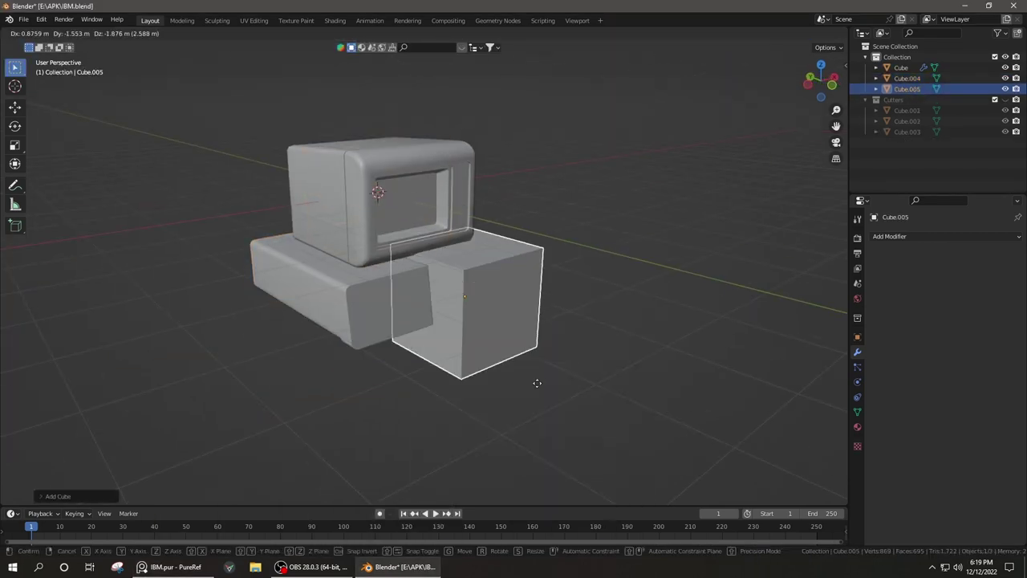
{"action": "left_click", "coordinate": [537, 383]}
{"action": "middle_click_drag", "start_coordinate": [537, 383], "coordinate": [413, 402]}
Resize the new cube and place it on the right side of the base front
{"action": "key", "text": "s"}
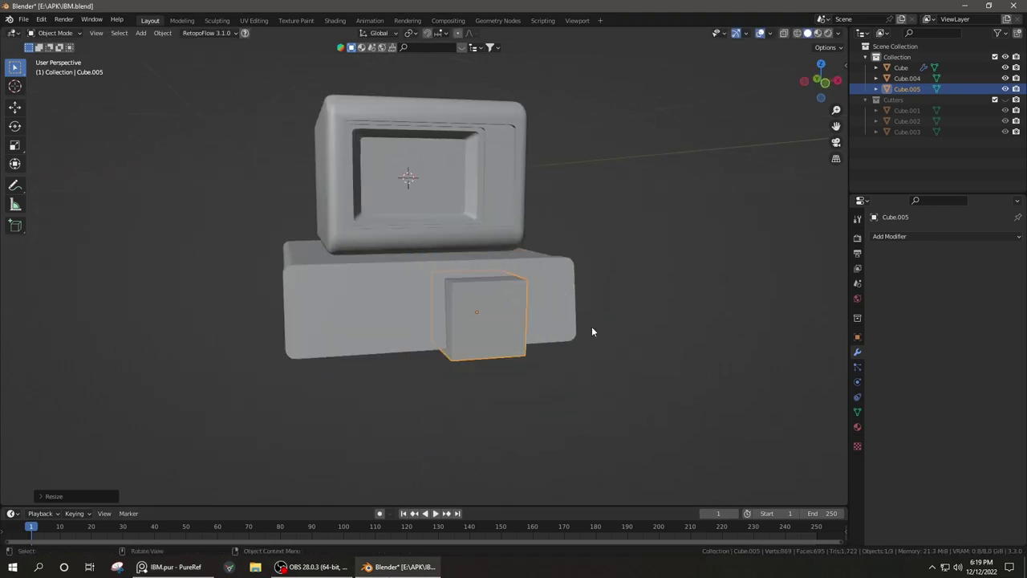
{"action": "key", "text": "g"}
{"action": "left_click", "coordinate": [564, 313]}
{"action": "middle_click_drag", "start_coordinate": [563, 313], "coordinate": [617, 317]}
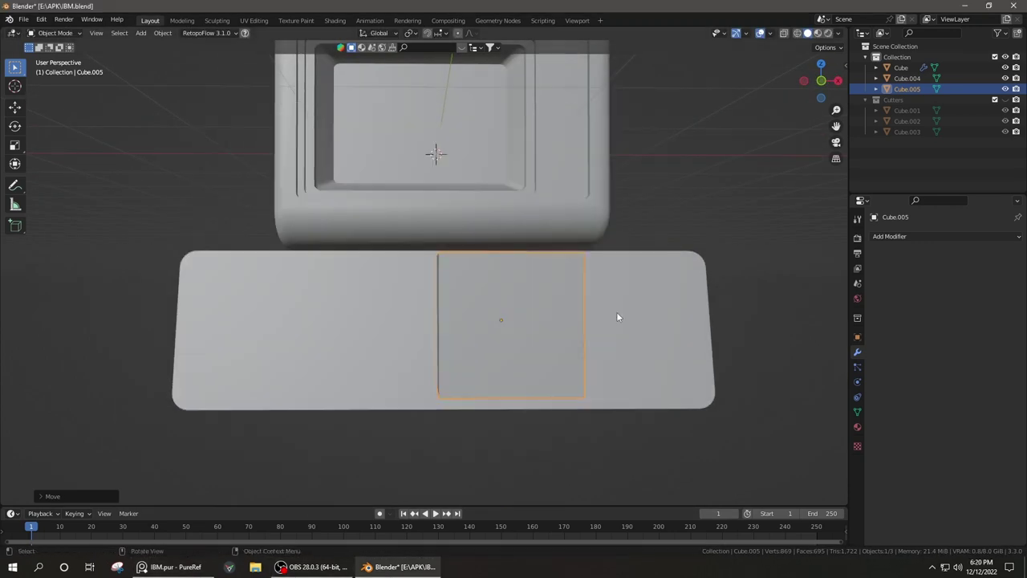
{"action": "key", "text": "KP_1"}
{"action": "key", "text": "g"}
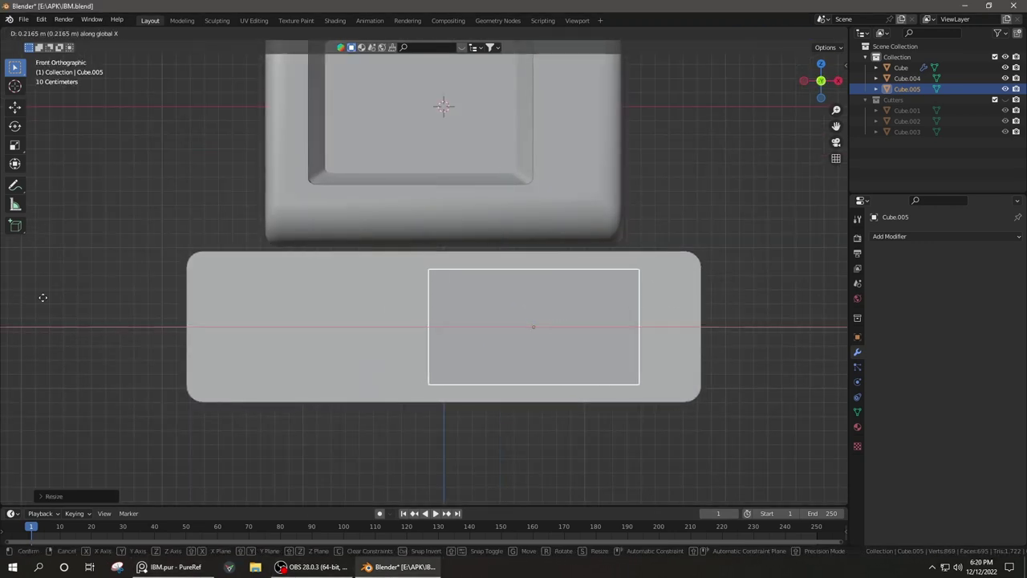
{"action": "left_click", "coordinate": [43, 297]}
{"action": "key", "text": "g"}
{"action": "key", "text": "x"}
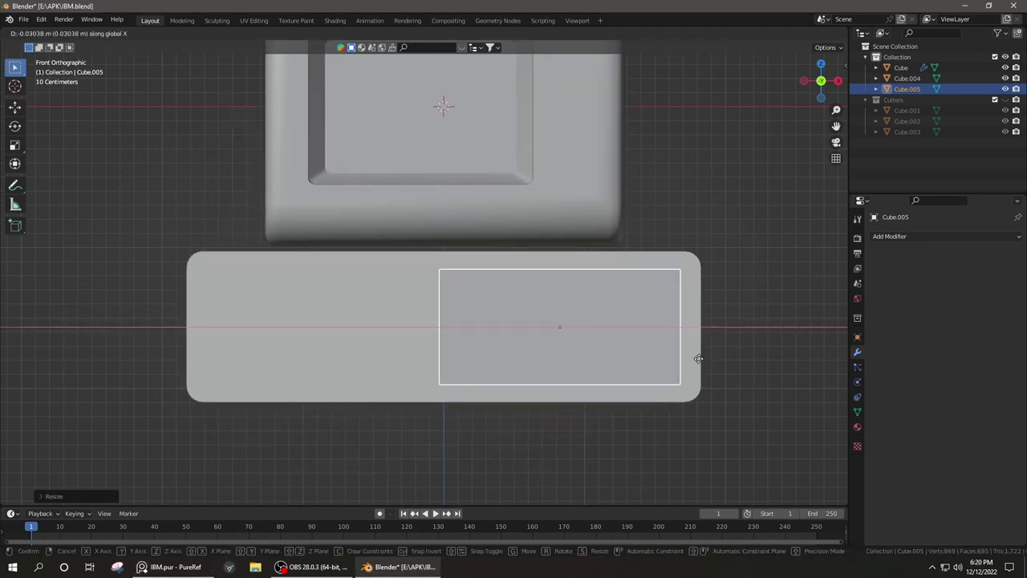
{"action": "left_click", "coordinate": [699, 359]}
Display the cutter cube as wire and bevel its four parallel edges
{"action": "right_click", "coordinate": [530, 358]}
{"action": "mouse_move", "coordinate": [699, 358]}
{"action": "middle_mouse_down"}
{"action": "mouse_move", "coordinate": [530, 358]}
{"action": "mouse_move", "coordinate": [596, 350]}
{"action": "middle_mouse_up"}
{"action": "left_click", "coordinate": [546, 374]}
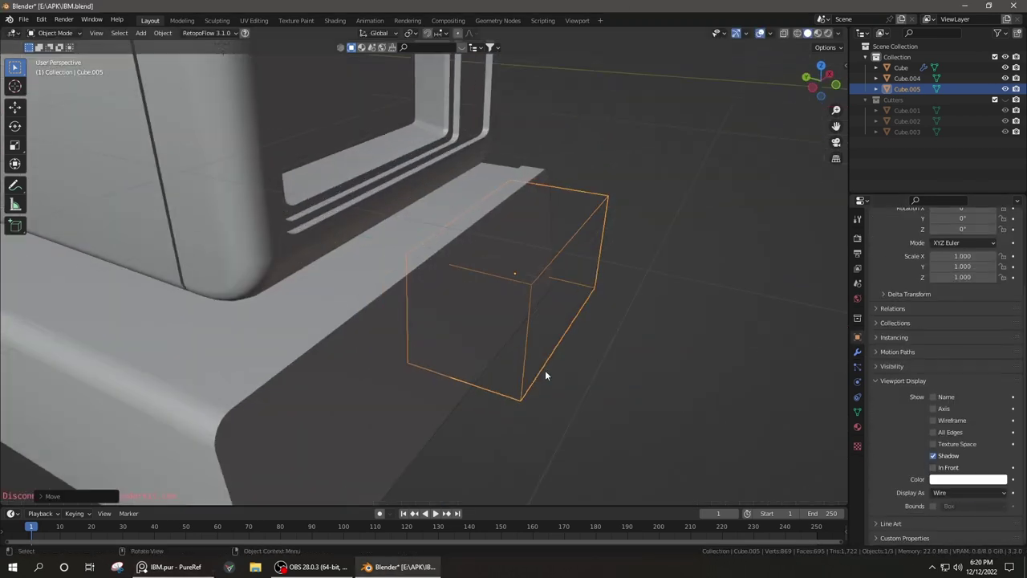
{"action": "middle_click_drag", "start_coordinate": [545, 374], "coordinate": [481, 294]}
{"action": "key", "text": "Tab"}
{"action": "middle_click_drag", "start_coordinate": [614, 298], "coordinate": [594, 377]}
{"action": "key", "text": "ctrl+b"}
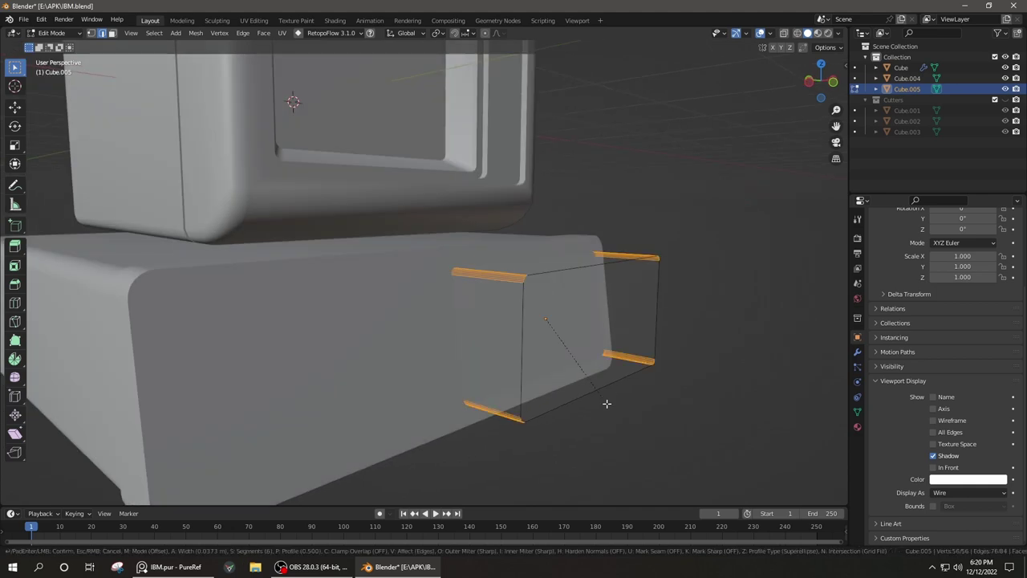
{"action": "left_click", "coordinate": [492, 413]}
Sink the wire cutter cube into the front of the base box
{"action": "left_click", "coordinate": [483, 381]}
{"action": "left_click", "coordinate": [857, 351]}
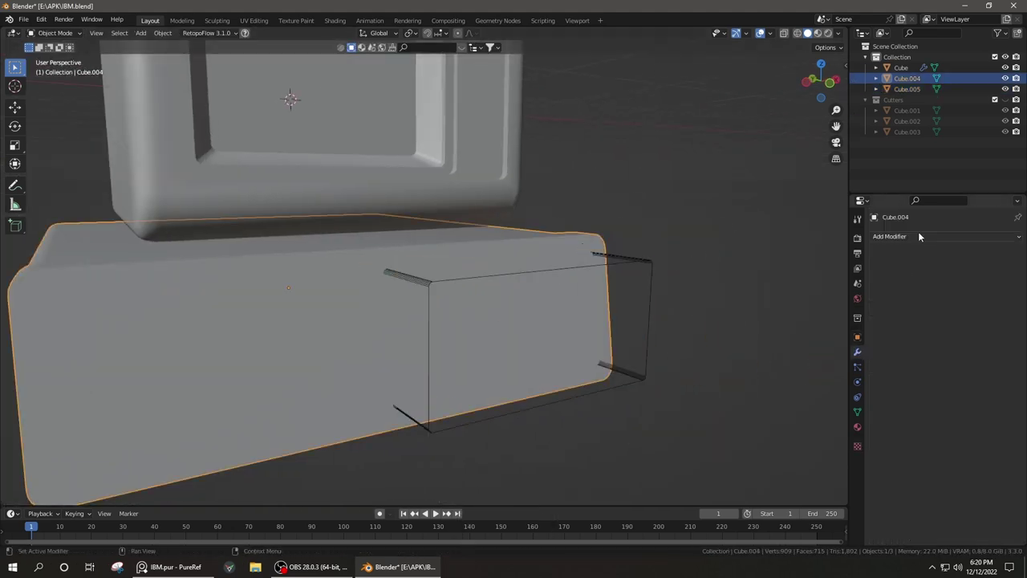
{"action": "mouse_move", "coordinate": [647, 271]}
{"action": "middle_mouse_down"}
{"action": "mouse_move", "coordinate": [511, 399]}
{"action": "mouse_move", "coordinate": [555, 365]}
{"action": "middle_mouse_up"}
{"action": "left_click", "coordinate": [519, 382]}
{"action": "key", "text": "g"}
{"action": "left_click", "coordinate": [527, 387]}
{"action": "key", "text": "alt+Tab"}
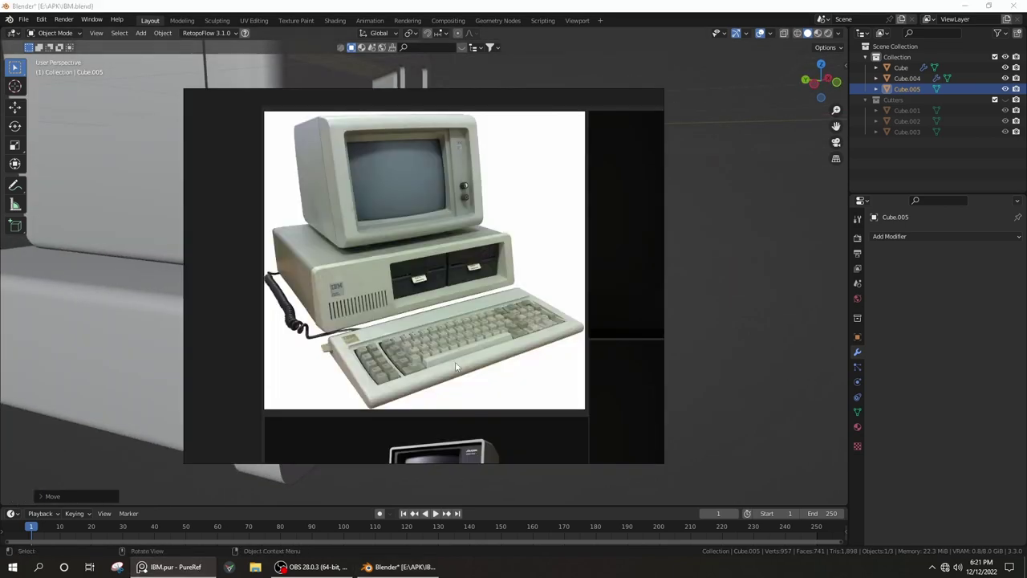
{"action": "scroll", "coordinate": [467, 359], "scroll_direction": "down", "scroll_amount": 3}
Array Cube.006 into 17 vent cutters with a 1.8 relative X offset
{"action": "scroll", "coordinate": [515, 313], "scroll_direction": "up", "scroll_amount": 3}
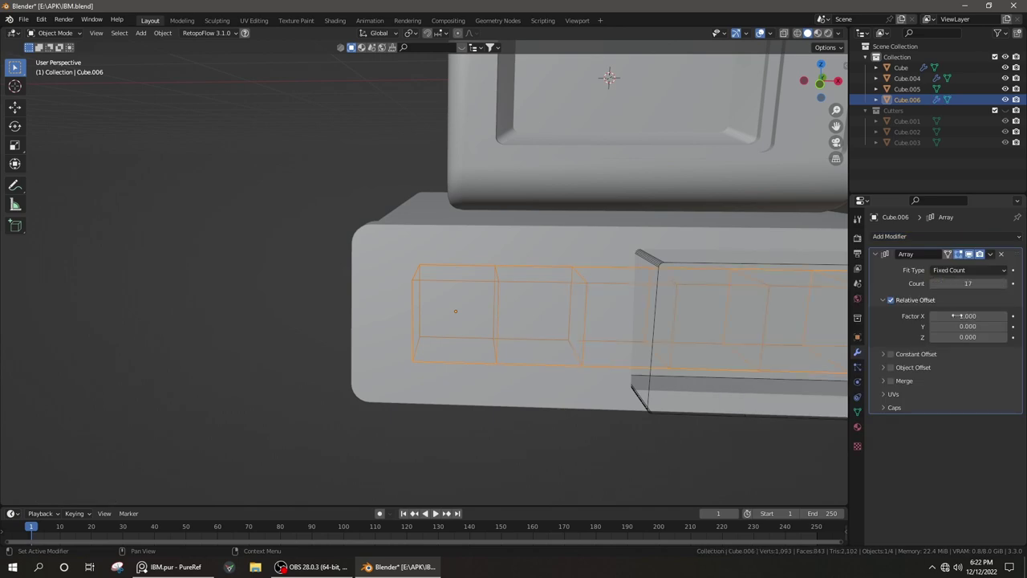
{"action": "left_click", "coordinate": [481, 311]}
{"action": "key", "text": "Tab"}
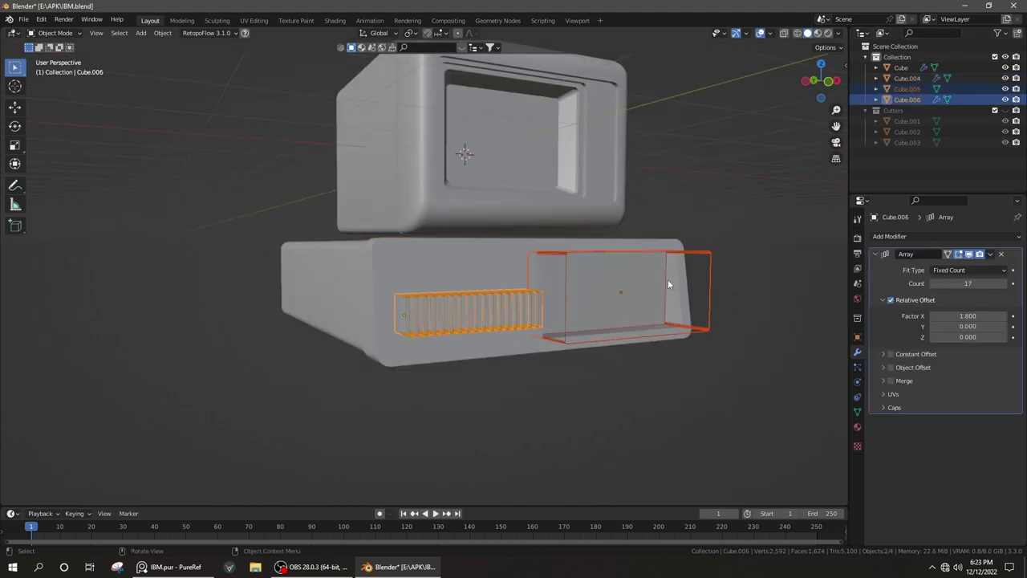
{"action": "middle_click_drag", "start_coordinate": [542, 403], "coordinate": [385, 482]}
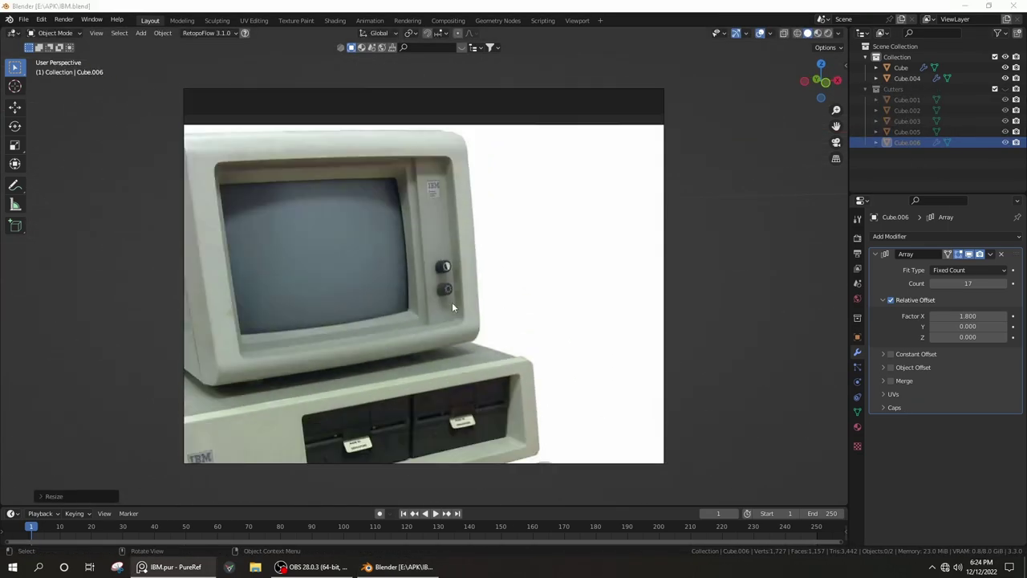
In Right Ortho view, lower the monitor slightly along Z so it rests on the system unit
{"action": "key", "text": "KP_3"}
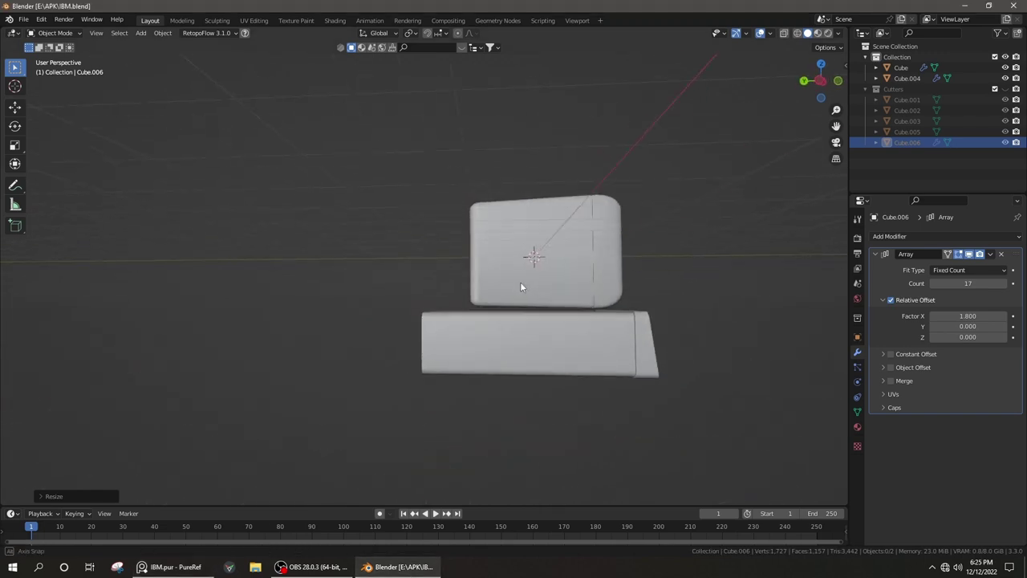
{"action": "scroll", "coordinate": [585, 324], "scroll_direction": "up", "scroll_amount": 4}
{"action": "left_click", "coordinate": [561, 226]}
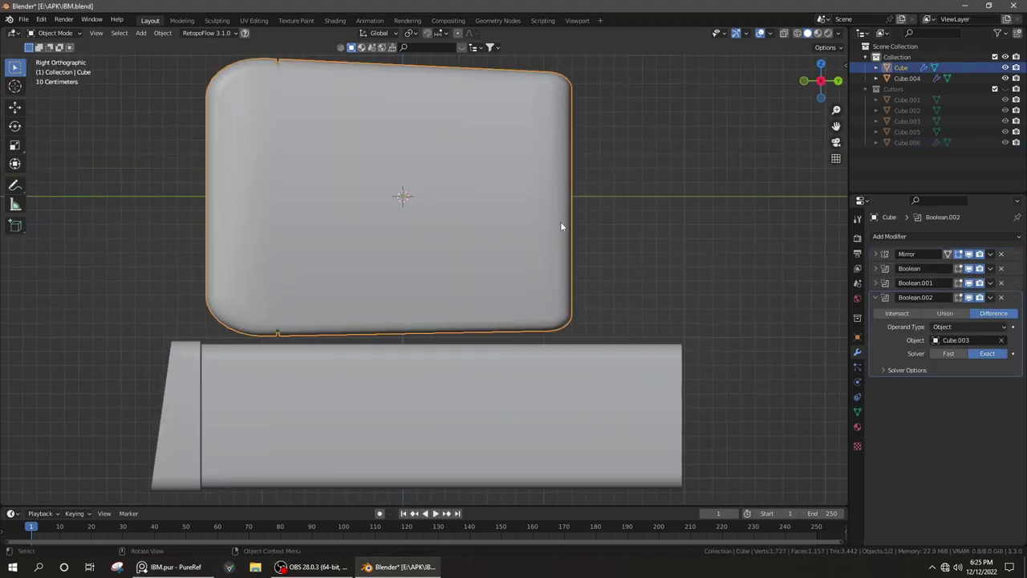
{"action": "left_click", "coordinate": [627, 202]}
{"action": "middle_click_drag", "start_coordinate": [627, 202], "coordinate": [446, 283]}
{"action": "scroll", "coordinate": [372, 337], "scroll_direction": "down", "scroll_amount": 3}
{"action": "scroll", "coordinate": [362, 321], "scroll_direction": "up", "scroll_amount": 5}
{"action": "scroll", "coordinate": [344, 315], "scroll_direction": "down", "scroll_amount": 1}
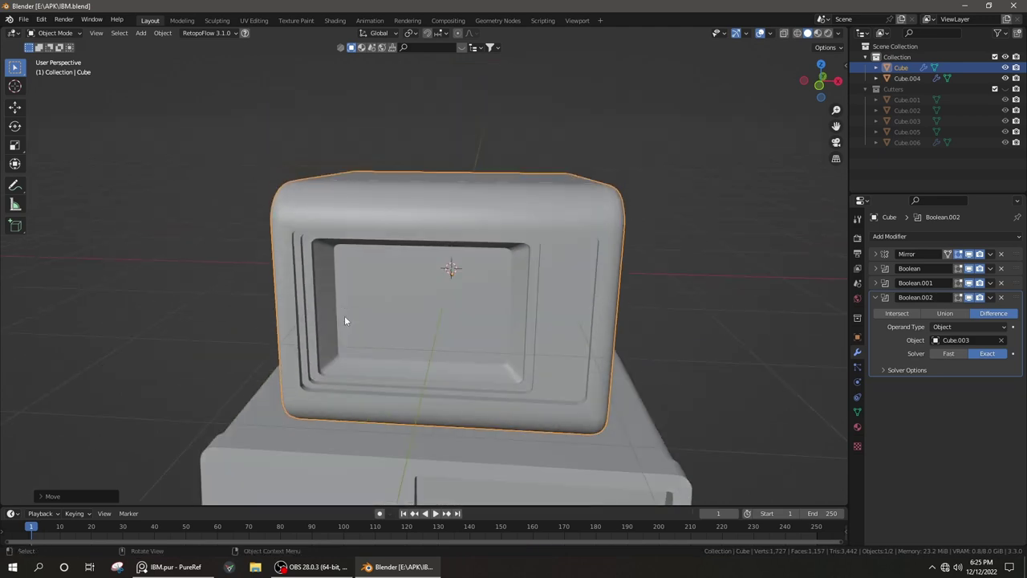
{"action": "scroll", "coordinate": [345, 321], "scroll_direction": "up", "scroll_amount": 3}
Save IBM.blend with the lowered monitor
{"action": "key", "text": "shift+a"}
{"action": "key", "text": "Escape"}
{"action": "scroll", "coordinate": [386, 372], "scroll_direction": "down", "scroll_amount": 3}
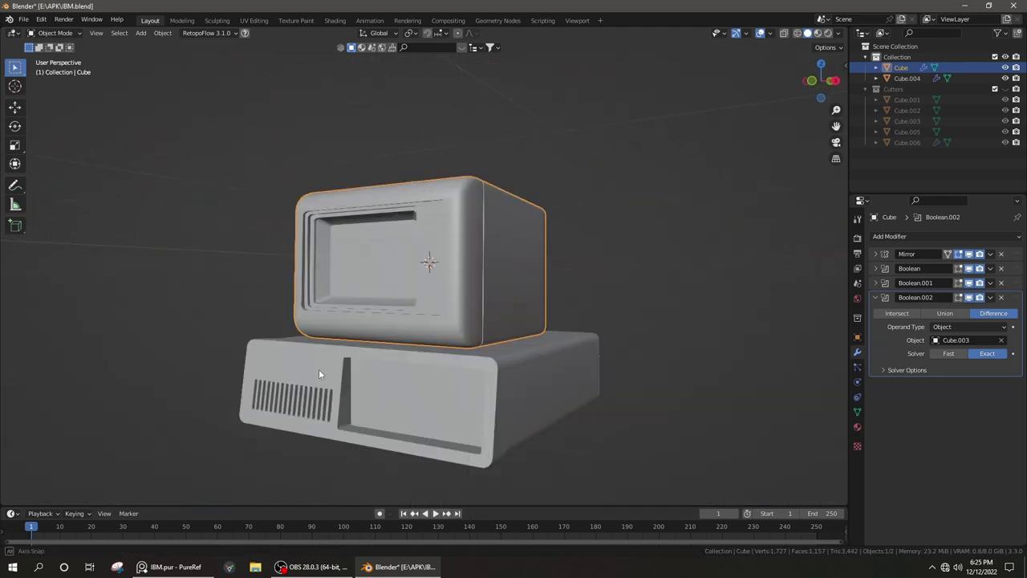
{"action": "middle_click_drag", "start_coordinate": [319, 369], "coordinate": [450, 346]}
{"action": "key", "text": "ctrl+s"}
{"action": "scroll", "coordinate": [540, 336], "scroll_direction": "up", "scroll_amount": 4}
{"action": "scroll", "coordinate": [429, 330], "scroll_direction": "down", "scroll_amount": 4}
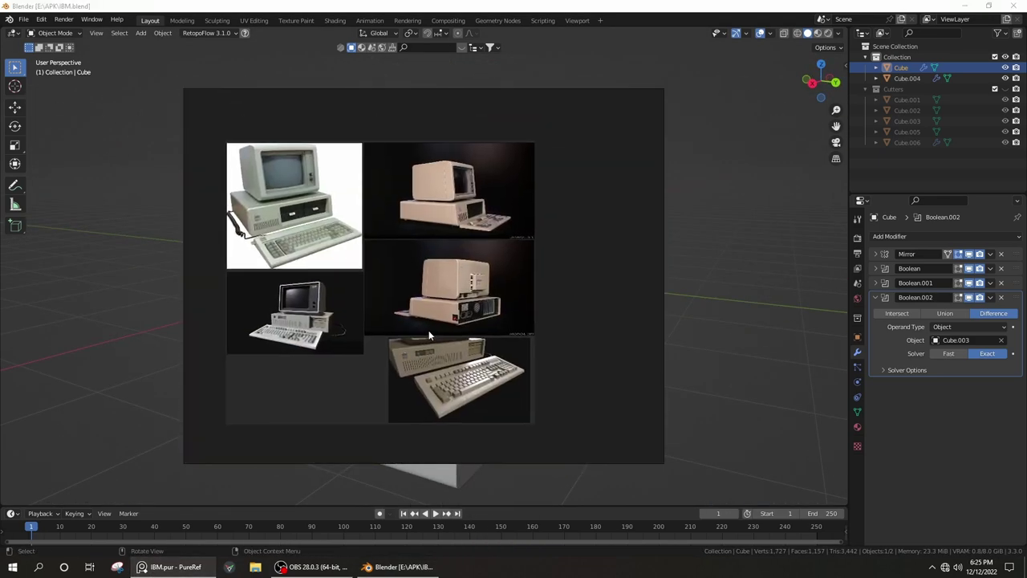
{"action": "scroll", "coordinate": [450, 337], "scroll_direction": "up", "scroll_amount": 3}
{"action": "scroll", "coordinate": [507, 359], "scroll_direction": "up", "scroll_amount": 2}
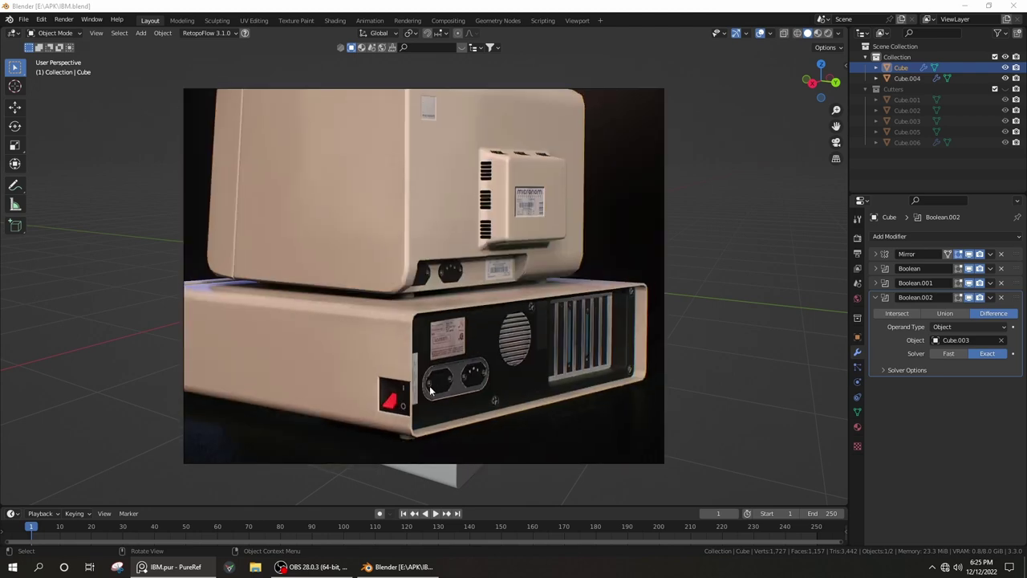
Select Cube.004's back face in Edit Mode
{"action": "left_click", "coordinate": [399, 567]}
{"action": "key", "text": "Tab"}
{"action": "key", "text": "ctrl+Tab"}
{"action": "left_click", "coordinate": [384, 421]}
{"action": "middle_click_drag", "start_coordinate": [384, 421], "coordinate": [450, 385]}
{"action": "left_click", "coordinate": [449, 377]}
{"action": "key", "text": "Tab"}
{"action": "left_click", "coordinate": [482, 377]}
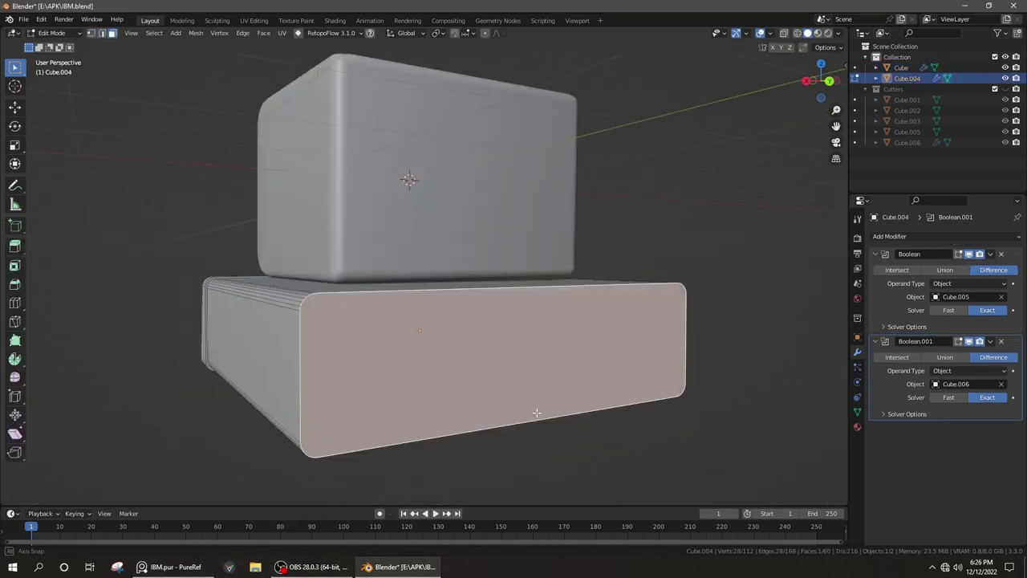
Inset the system unit's back face into a rimmed panel, scale it along Z, then return to Object Mode
{"action": "key", "text": "i"}
{"action": "left_click", "coordinate": [697, 404]}
{"action": "middle_click_drag", "start_coordinate": [697, 404], "coordinate": [486, 401]}
{"action": "scroll", "coordinate": [487, 401], "scroll_direction": "up", "scroll_amount": 5}
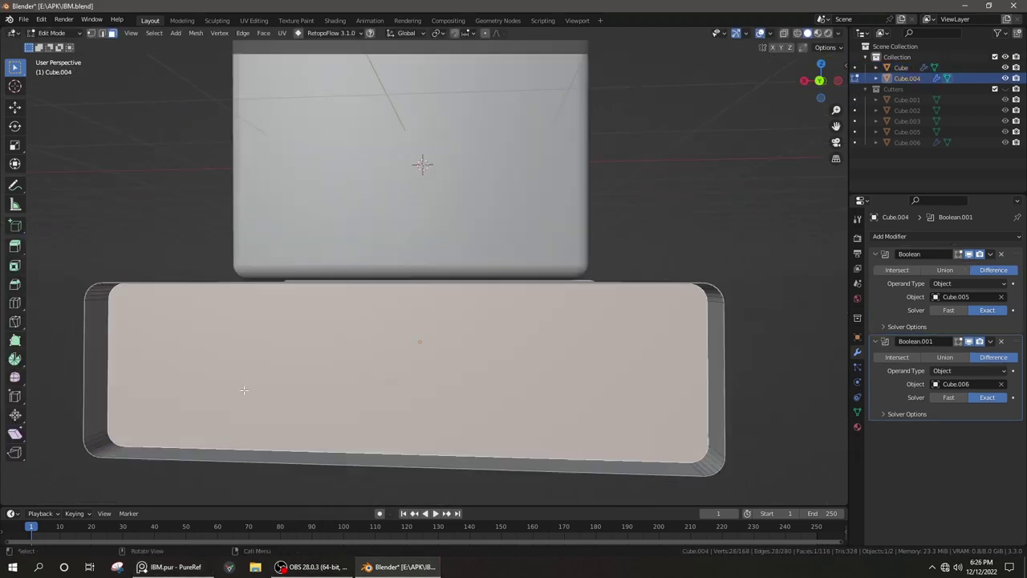
{"action": "scroll", "coordinate": [749, 355], "scroll_direction": "down", "scroll_amount": 2}
{"action": "scroll", "coordinate": [749, 355], "scroll_direction": "down", "scroll_amount": 2}
{"action": "key", "text": "s"}
{"action": "key", "text": "z"}
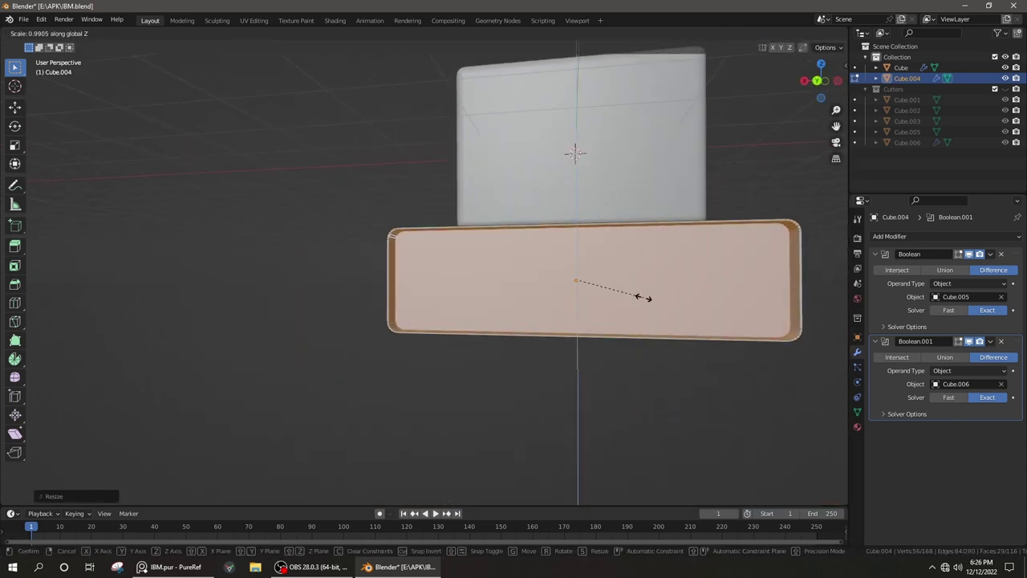
{"action": "key", "text": "Escape"}
{"action": "key", "text": "Tab"}
{"action": "mouse_move", "coordinate": [686, 313]}
{"action": "middle_mouse_down"}
{"action": "mouse_move", "coordinate": [467, 347]}
{"action": "mouse_move", "coordinate": [451, 407]}
{"action": "mouse_move", "coordinate": [427, 404]}
{"action": "mouse_move", "coordinate": [505, 319]}
{"action": "middle_mouse_up"}
Add a cube, move it back along Y behind the monitor, and flatten it
{"action": "key", "text": "shift+a"}
{"action": "left_click", "coordinate": [577, 301]}
{"action": "middle_click_drag", "start_coordinate": [578, 301], "coordinate": [487, 247]}
{"action": "key", "text": "g"}
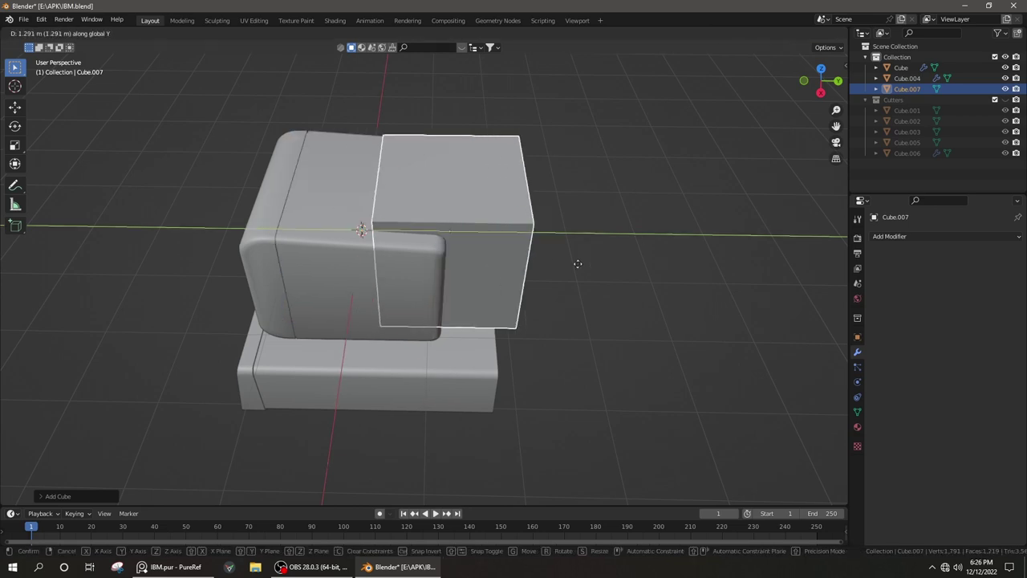
{"action": "left_click", "coordinate": [546, 265]}
{"action": "mouse_move", "coordinate": [546, 264]}
{"action": "middle_mouse_down"}
{"action": "mouse_move", "coordinate": [526, 286]}
{"action": "mouse_move", "coordinate": [629, 333]}
{"action": "middle_mouse_up"}
{"action": "key", "text": "s"}
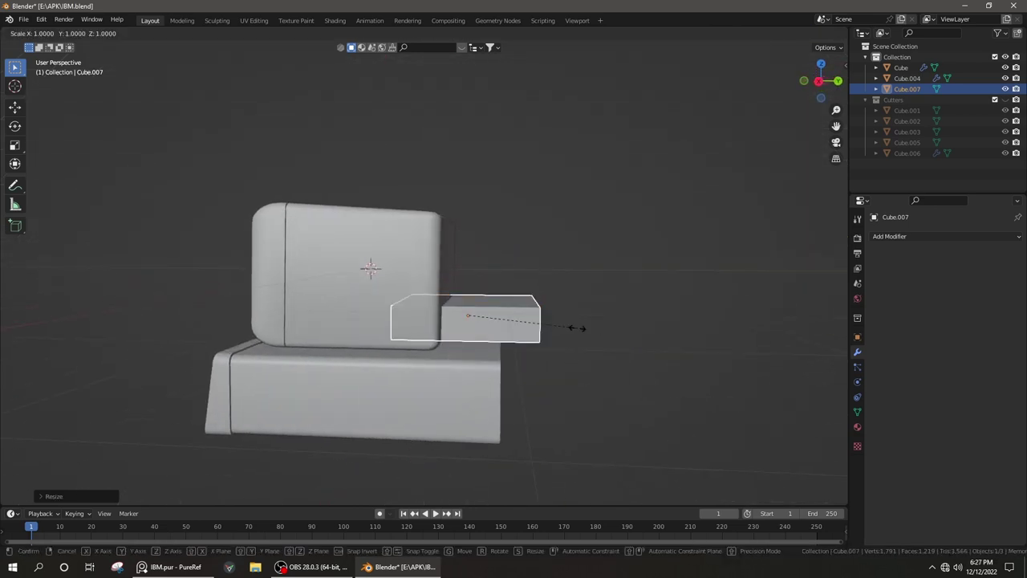
{"action": "left_click", "coordinate": [510, 325]}
{"action": "middle_click_drag", "start_coordinate": [510, 325], "coordinate": [659, 333]}
Resize and reposition the cube at the monitor's lower back, adjusting its height along Z
{"action": "key", "text": "s"}
{"action": "left_click", "coordinate": [211, 566]}
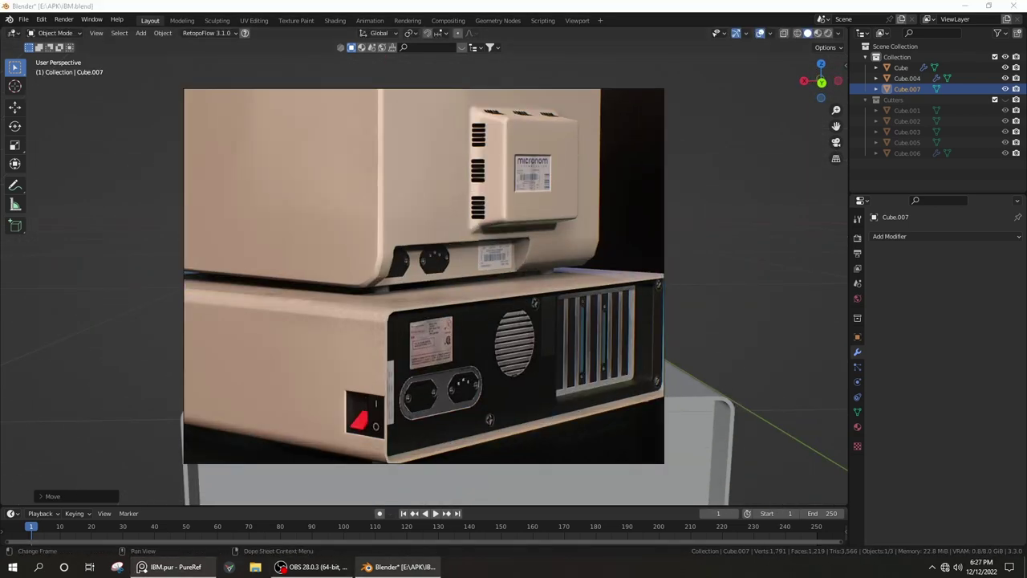
{"action": "left_click", "coordinate": [211, 566]}
{"action": "key", "text": "g"}
{"action": "mouse_move", "coordinate": [687, 398]}
{"action": "middle_mouse_down"}
{"action": "mouse_move", "coordinate": [707, 431]}
{"action": "mouse_move", "coordinate": [672, 442]}
{"action": "mouse_move", "coordinate": [603, 417]}
{"action": "mouse_move", "coordinate": [650, 397]}
{"action": "middle_mouse_up"}
{"action": "key", "text": "s"}
{"action": "key", "text": "z"}
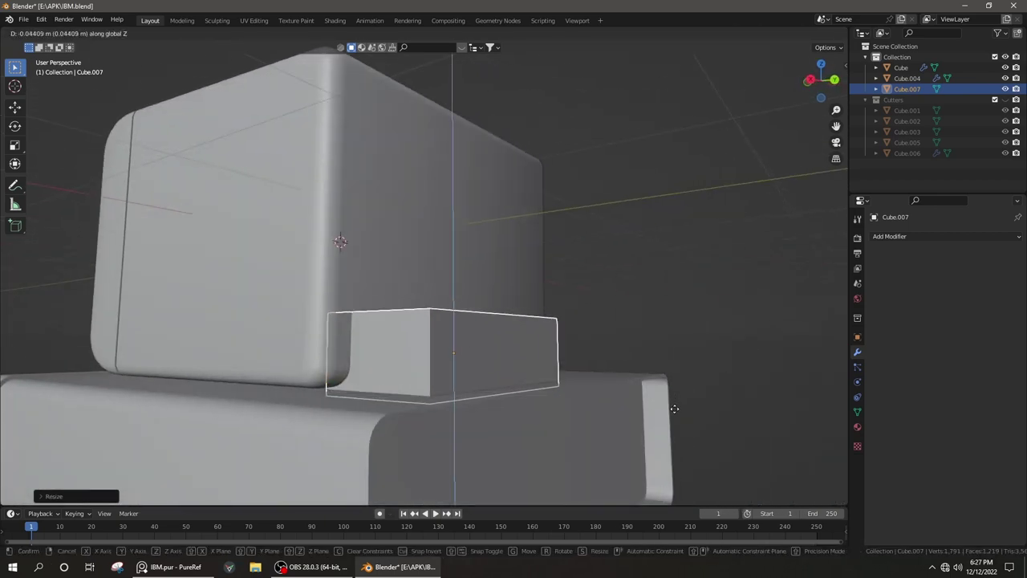
{"action": "left_click", "coordinate": [674, 409]}
Set the cube's Display As option to Wire
{"action": "left_click", "coordinate": [857, 337]}
{"action": "left_click", "coordinate": [968, 492]}
{"action": "left_click", "coordinate": [963, 433]}
{"action": "left_click", "coordinate": [189, 568]}
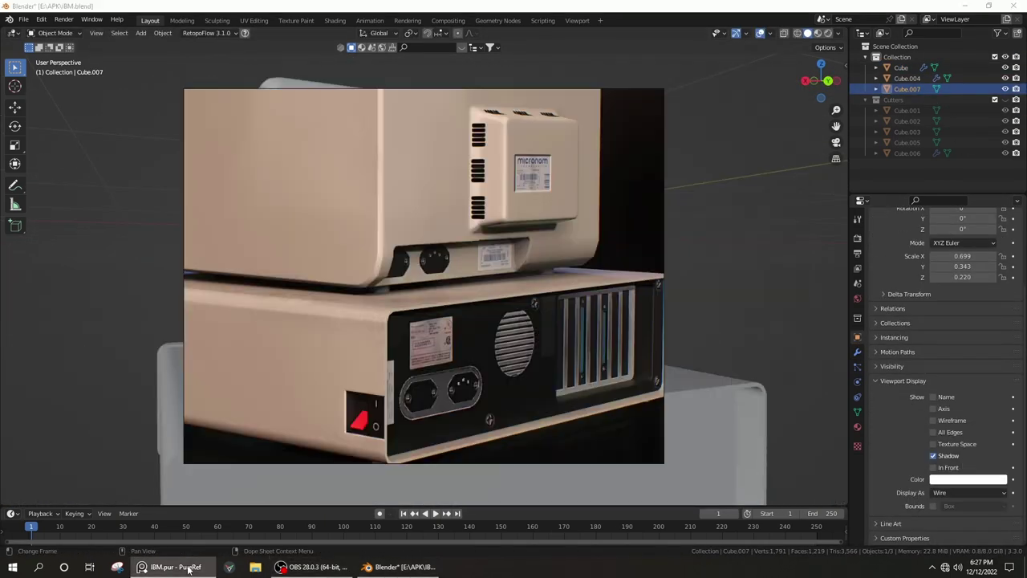
{"action": "left_click", "coordinate": [190, 568]}
Apply Shade Smooth to the cutter cube
{"action": "middle_click_drag", "start_coordinate": [337, 378], "coordinate": [362, 390]}
{"action": "key", "text": "Tab"}
{"action": "key", "text": "Escape"}
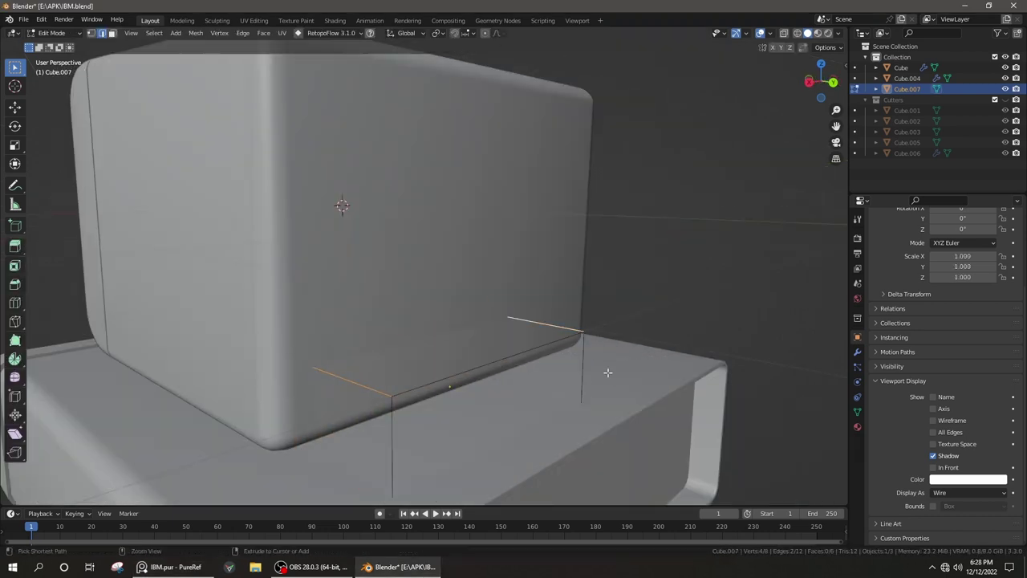
{"action": "left_click", "coordinate": [625, 391]}
{"action": "key", "text": "Tab"}
{"action": "right_click", "coordinate": [454, 362]}
{"action": "left_click", "coordinate": [450, 351]}
{"action": "scroll", "coordinate": [564, 375], "scroll_direction": "down", "scroll_amount": 5}
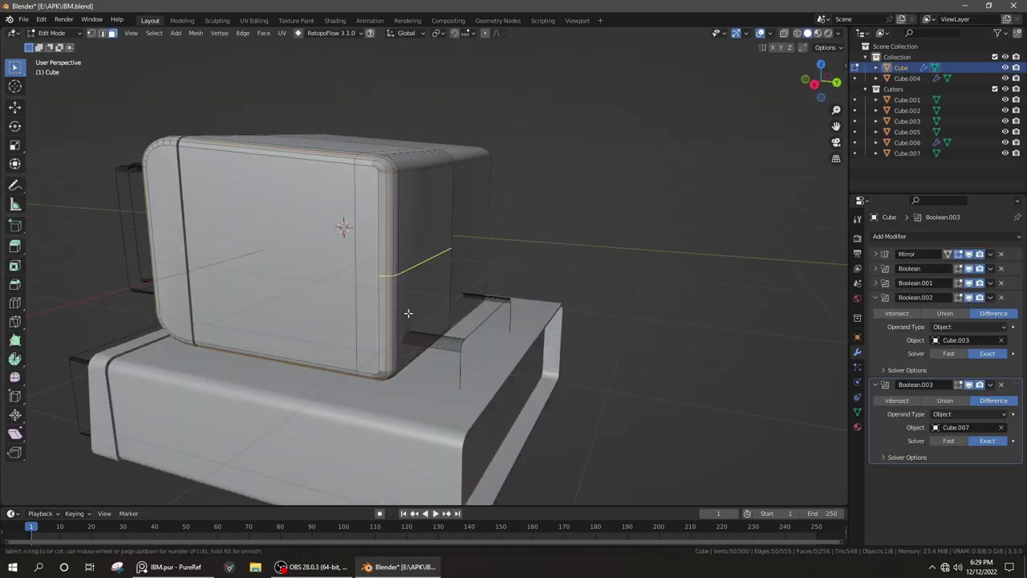
Undo the last edge change and bevel the edges around the monitor's back box
{"action": "middle_click_drag", "start_coordinate": [428, 163], "coordinate": [391, 260]}
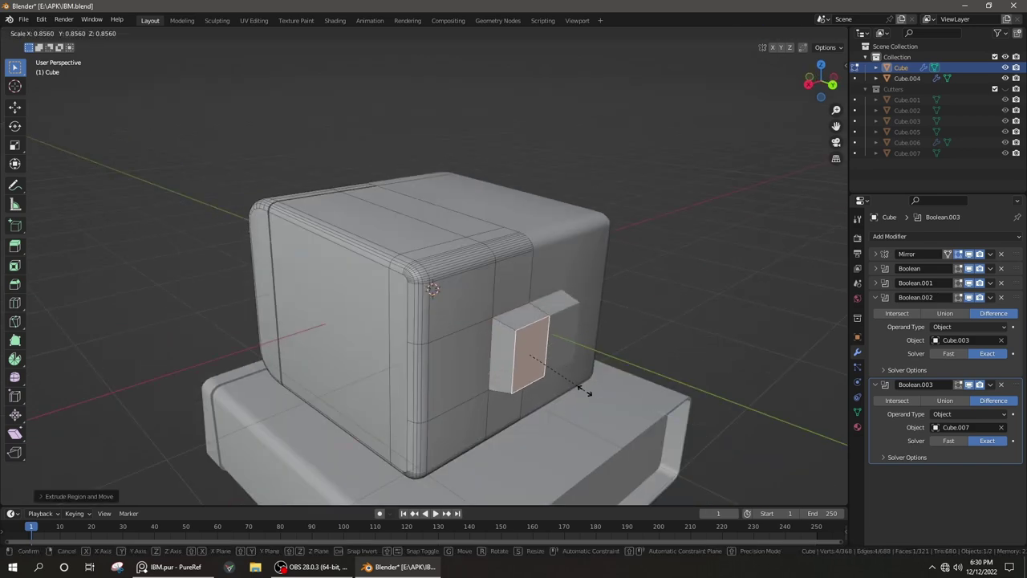
{"action": "left_click", "coordinate": [198, 568]}
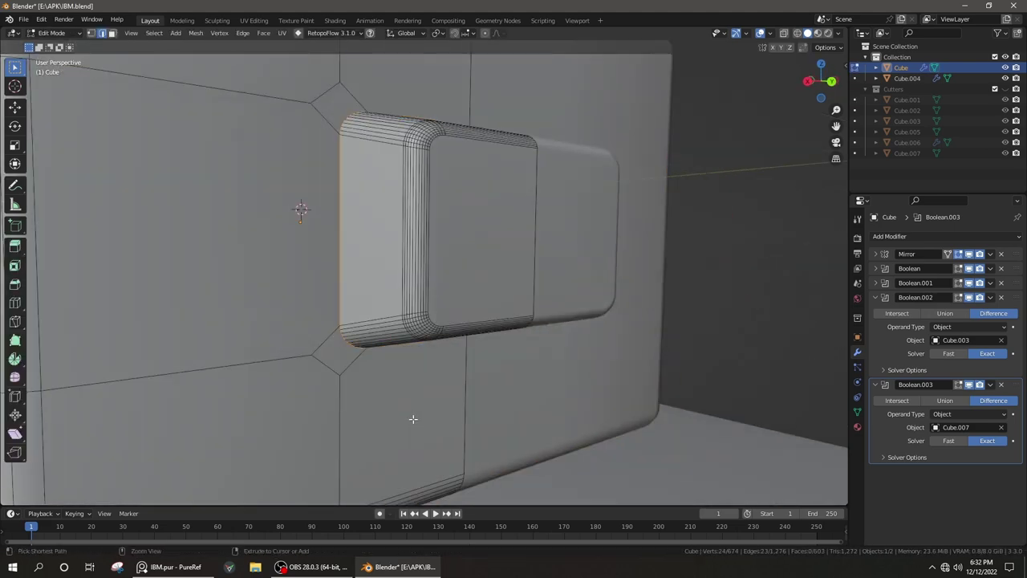
{"action": "key", "text": "ctrl+z"}
{"action": "left_click", "coordinate": [463, 402]}
{"action": "middle_click_drag", "start_coordinate": [463, 401], "coordinate": [327, 325]}
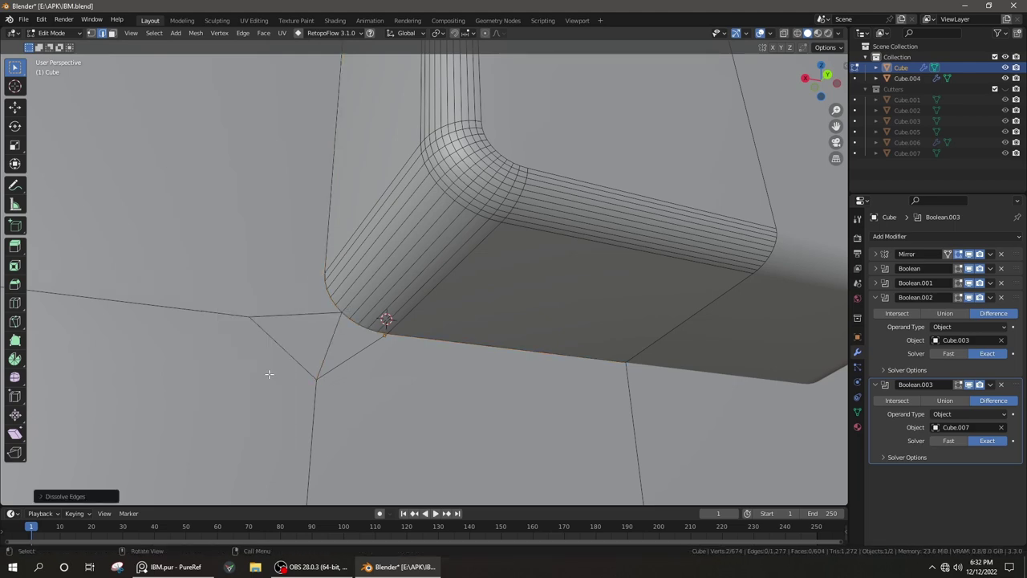
Dissolve the stray edge at the inset corner
{"action": "key", "text": "x"}
{"action": "left_click", "coordinate": [313, 363]}
{"action": "scroll", "coordinate": [385, 321], "scroll_direction": "down", "scroll_amount": 5}
Knife-cut the corner at the back box's base and select the corner edge
{"action": "left_click", "coordinate": [369, 257], "text": "alt"}
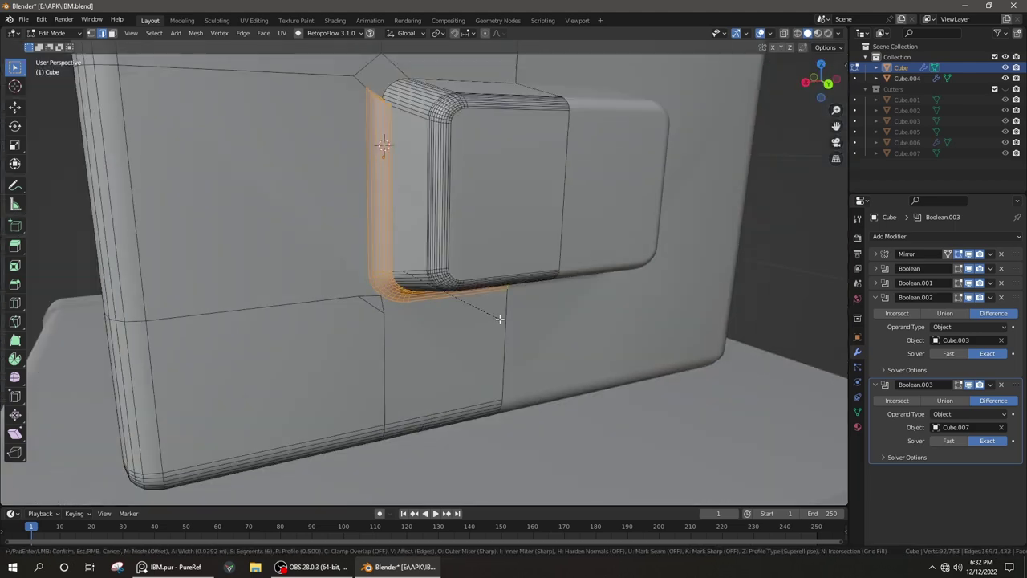
{"action": "scroll", "coordinate": [249, 167], "scroll_direction": "up", "scroll_amount": 5}
{"action": "key", "text": "Return"}
{"action": "mouse_move", "coordinate": [374, 215]}
{"action": "middle_mouse_down"}
{"action": "mouse_move", "coordinate": [356, 195]}
{"action": "mouse_move", "coordinate": [270, 292]}
{"action": "mouse_move", "coordinate": [340, 227]}
{"action": "mouse_move", "coordinate": [508, 323]}
{"action": "mouse_move", "coordinate": [455, 205]}
{"action": "mouse_move", "coordinate": [449, 297]}
{"action": "mouse_move", "coordinate": [443, 232]}
{"action": "middle_mouse_up"}
{"action": "left_click", "coordinate": [455, 205]}
{"action": "scroll", "coordinate": [470, 259], "scroll_direction": "down", "scroll_amount": 5}
{"action": "mouse_move", "coordinate": [355, 337]}
{"action": "middle_mouse_down"}
{"action": "mouse_move", "coordinate": [523, 223]}
{"action": "mouse_move", "coordinate": [450, 353]}
{"action": "middle_mouse_up"}
Bevel the edge loop where the back box meets the monitor with Ctrl+B
{"action": "left_click", "coordinate": [435, 353], "text": "alt"}
{"action": "key", "text": "ctrl+b"}
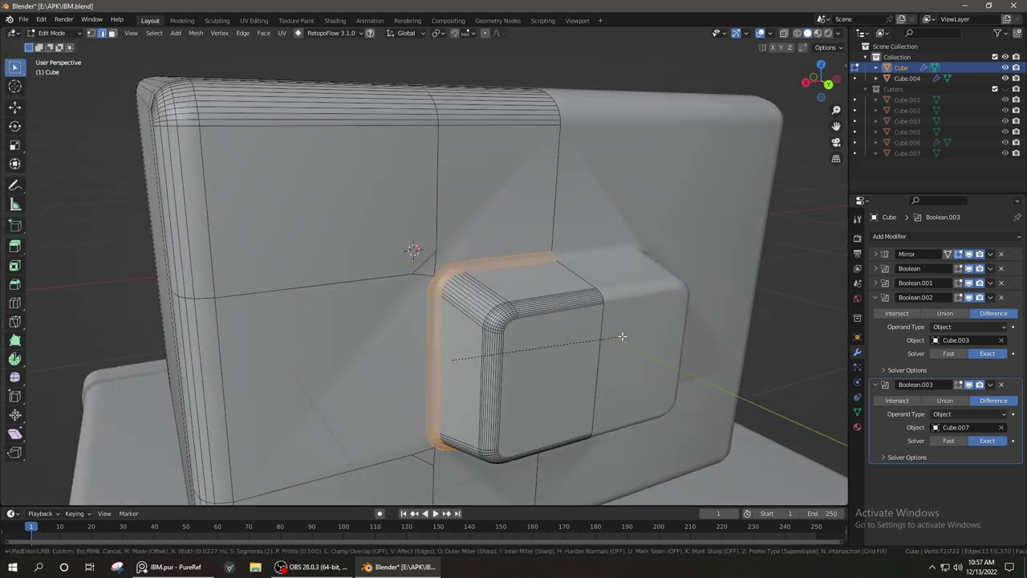
{"action": "left_click", "coordinate": [622, 336]}
{"action": "mouse_move", "coordinate": [622, 336]}
{"action": "middle_mouse_down"}
{"action": "mouse_move", "coordinate": [541, 305]}
{"action": "mouse_move", "coordinate": [413, 286]}
{"action": "mouse_move", "coordinate": [351, 378]}
{"action": "middle_mouse_up"}
{"action": "scroll", "coordinate": [413, 286], "scroll_direction": "up", "scroll_amount": 5}
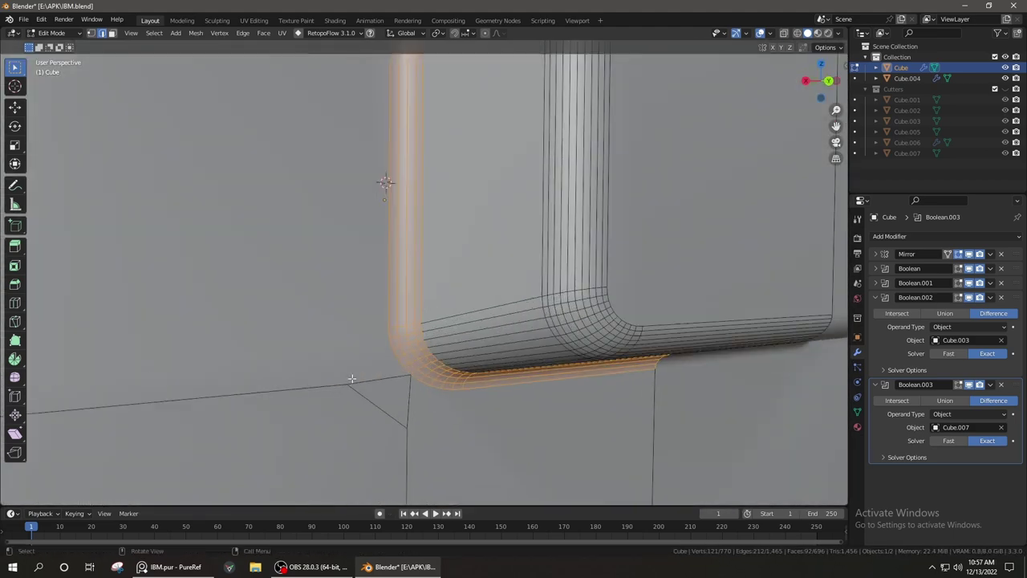
Slide the corner vertex to tidy the bevelled corner's topology
{"action": "key", "text": "Escape"}
{"action": "mouse_move", "coordinate": [393, 323]}
{"action": "middle_mouse_down"}
{"action": "mouse_move", "coordinate": [389, 346]}
{"action": "mouse_move", "coordinate": [190, 353]}
{"action": "middle_mouse_up"}
{"action": "key", "text": "Return"}
{"action": "scroll", "coordinate": [404, 324], "scroll_direction": "down", "scroll_amount": 5}
{"action": "scroll", "coordinate": [436, 344], "scroll_direction": "up", "scroll_amount": 4}
{"action": "scroll", "coordinate": [436, 344], "scroll_direction": "down", "scroll_amount": 6}
{"action": "scroll", "coordinate": [481, 293], "scroll_direction": "up", "scroll_amount": 6}
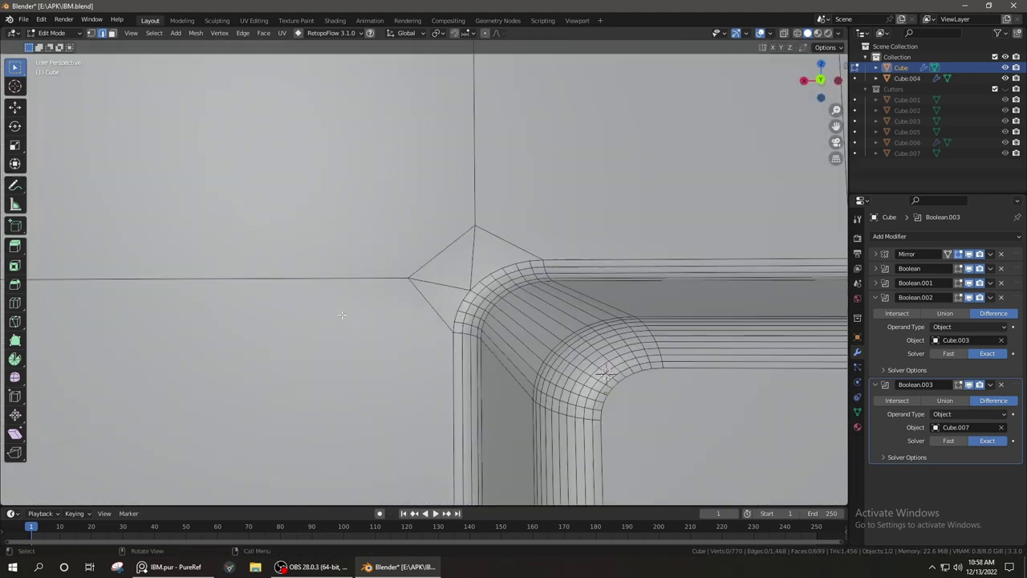
{"action": "key", "text": "Escape"}
{"action": "scroll", "coordinate": [484, 294], "scroll_direction": "down", "scroll_amount": 3}
Return to Object Mode and inspect the rounded monitor from front and three-quarter views
{"action": "key", "text": "Tab"}
{"action": "scroll", "coordinate": [449, 321], "scroll_direction": "down", "scroll_amount": 5}
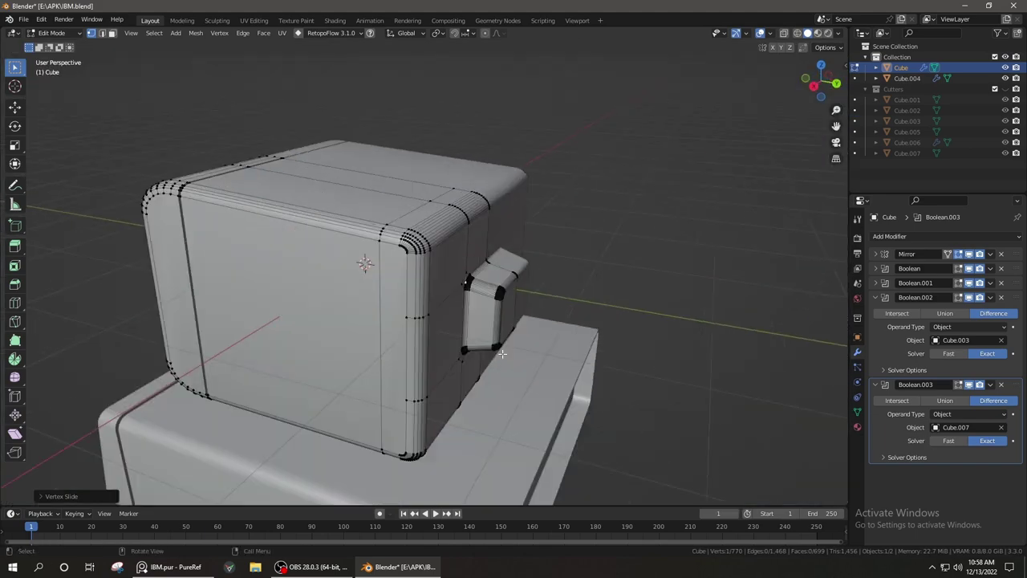
{"action": "mouse_move", "coordinate": [353, 321]}
{"action": "middle_mouse_down"}
{"action": "mouse_move", "coordinate": [420, 369]}
{"action": "mouse_move", "coordinate": [385, 374]}
{"action": "middle_mouse_up"}
{"action": "scroll", "coordinate": [385, 375], "scroll_direction": "up", "scroll_amount": 3}
{"action": "middle_click_drag", "start_coordinate": [441, 334], "coordinate": [361, 385]}
{"action": "scroll", "coordinate": [402, 374], "scroll_direction": "down", "scroll_amount": 4}
{"action": "scroll", "coordinate": [361, 385], "scroll_direction": "up", "scroll_amount": 3}
{"action": "scroll", "coordinate": [455, 277], "scroll_direction": "up", "scroll_amount": 3}
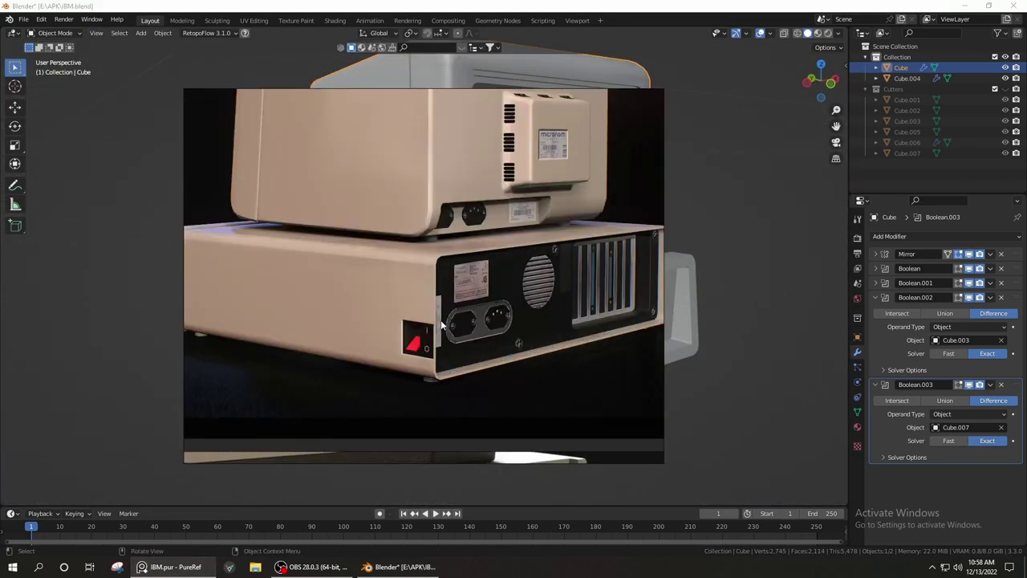
{"action": "scroll", "coordinate": [454, 277], "scroll_direction": "up", "scroll_amount": 2}
{"action": "scroll", "coordinate": [454, 278], "scroll_direction": "down", "scroll_amount": 2}
Add a new cube and scale it into a thin vent-slot plate
{"action": "key", "text": "shift+a"}
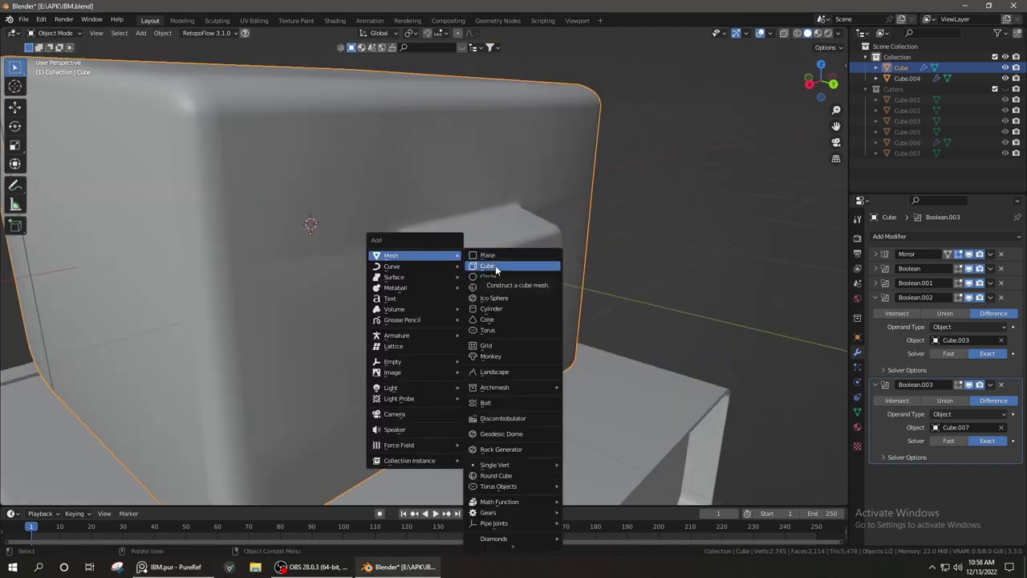
{"action": "left_click", "coordinate": [485, 203]}
{"action": "scroll", "coordinate": [584, 281], "scroll_direction": "down", "scroll_amount": 2}
{"action": "key", "text": "s"}
{"action": "left_click", "coordinate": [462, 280]}
{"action": "scroll", "coordinate": [462, 280], "scroll_direction": "up", "scroll_amount": 4}
{"action": "left_click", "coordinate": [309, 304]}
{"action": "mouse_move", "coordinate": [310, 304]}
{"action": "middle_mouse_down"}
{"action": "mouse_move", "coordinate": [578, 252]}
{"action": "mouse_move", "coordinate": [424, 284]}
{"action": "mouse_move", "coordinate": [562, 289]}
{"action": "middle_mouse_up"}
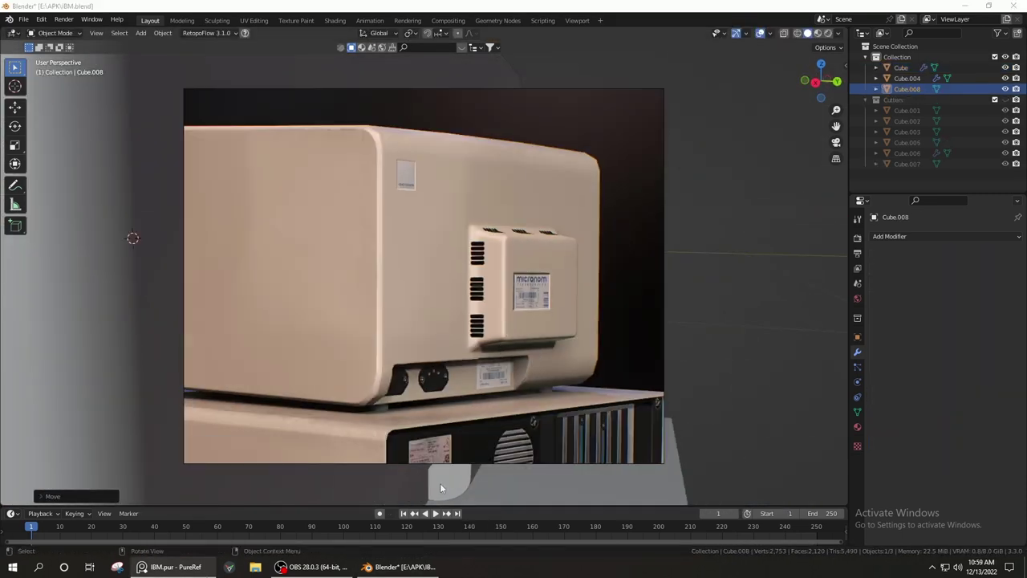
{"action": "key", "text": "s"}
{"action": "middle_click_drag", "start_coordinate": [505, 266], "coordinate": [530, 391]}
Bevel all of the plate's edges in Edit Mode
{"action": "key", "text": "Tab"}
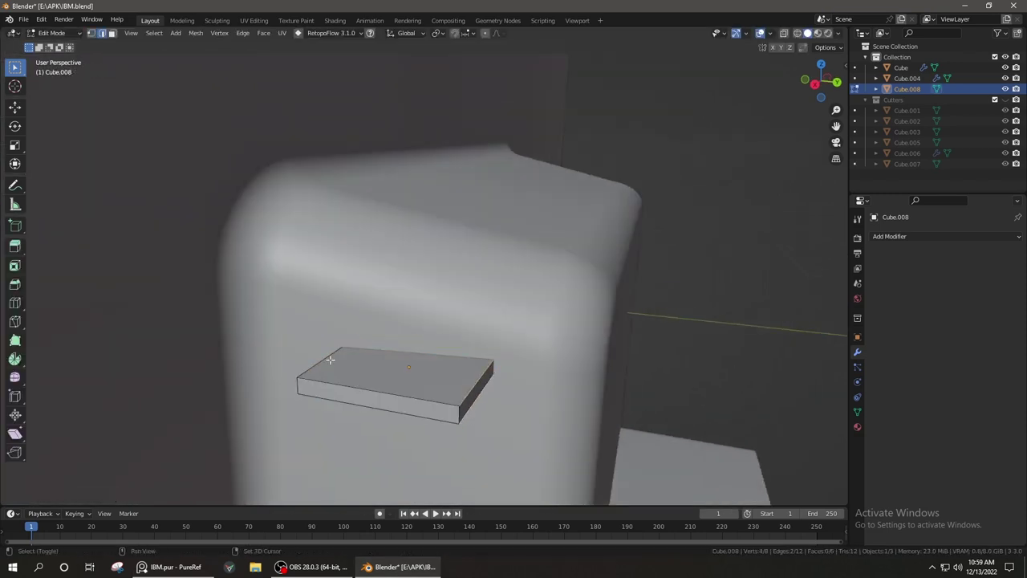
{"action": "middle_click_drag", "start_coordinate": [330, 360], "coordinate": [676, 310]}
{"action": "key", "text": "ctrl+e"}
{"action": "left_click", "coordinate": [587, 339]}
{"action": "scroll", "coordinate": [690, 355], "scroll_direction": "up", "scroll_amount": 5}
{"action": "left_click", "coordinate": [691, 356]}
{"action": "middle_click_drag", "start_coordinate": [690, 356], "coordinate": [577, 356]}
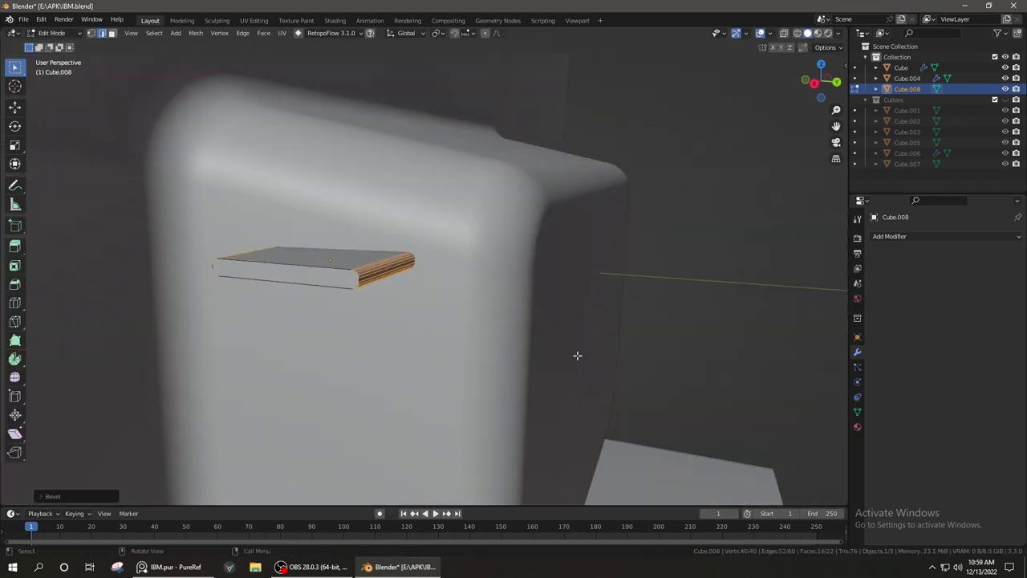
{"action": "key", "text": "Tab"}
Give the monitor a Boolean modifier cutting with the plate, and move the plate to Cutters
{"action": "right_click", "coordinate": [476, 294]}
{"action": "left_click", "coordinate": [464, 258]}
{"action": "left_click", "coordinate": [889, 236]}
{"action": "left_click", "coordinate": [814, 265]}
{"action": "left_click", "coordinate": [1002, 442]}
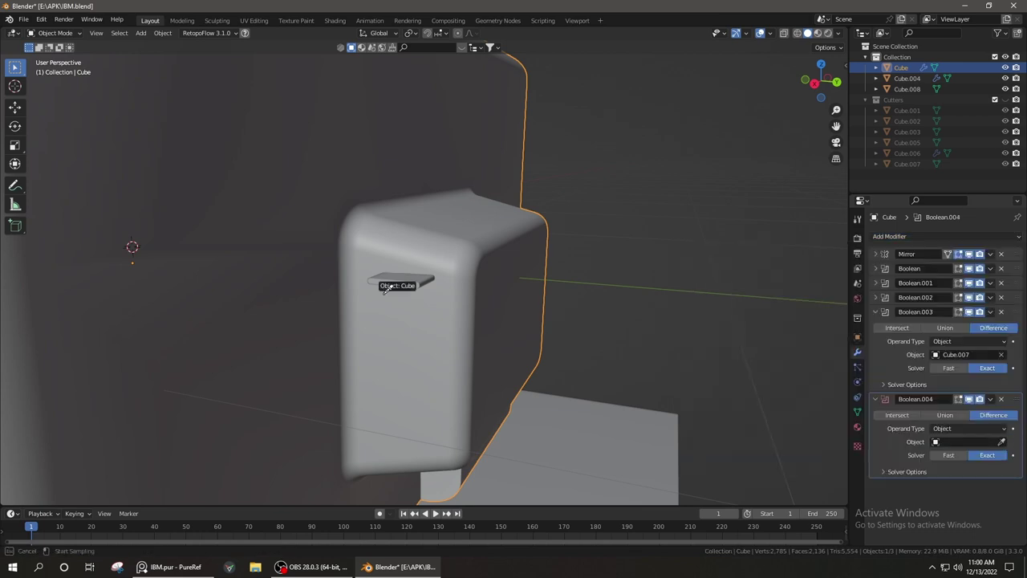
{"action": "left_click", "coordinate": [386, 290]}
{"action": "left_click", "coordinate": [408, 279]}
{"action": "key", "text": "m"}
{"action": "left_click", "coordinate": [581, 246]}
{"action": "middle_click_drag", "start_coordinate": [581, 246], "coordinate": [498, 263]}
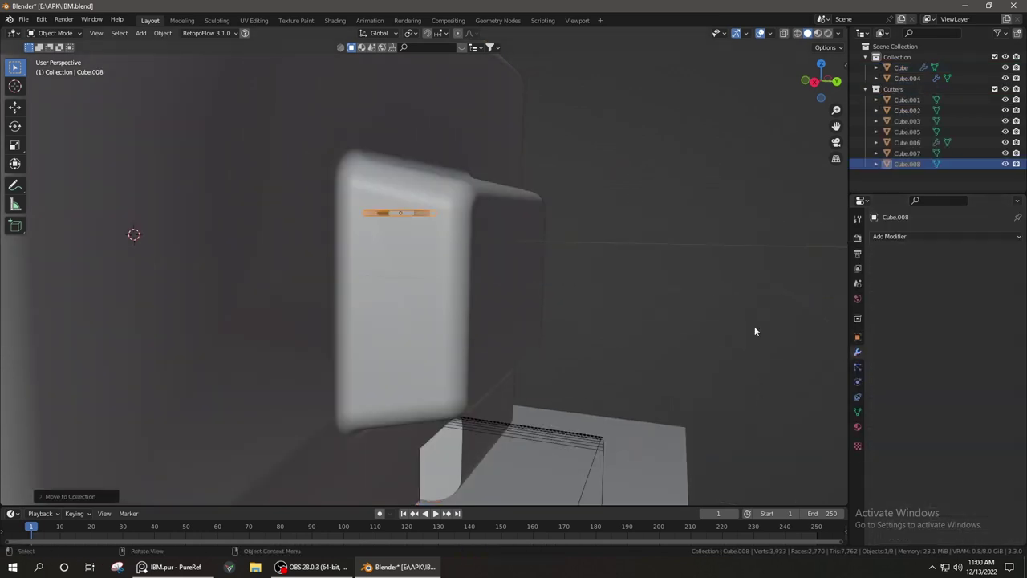
Array the vent cutter with Count 5 and Z offset -1.8, then place duplicated stacks lower along Z
{"action": "left_click", "coordinate": [890, 236]}
{"action": "left_click", "coordinate": [802, 266]}
{"action": "double_click", "coordinate": [967, 315]}
{"action": "type", "text": "-5"}
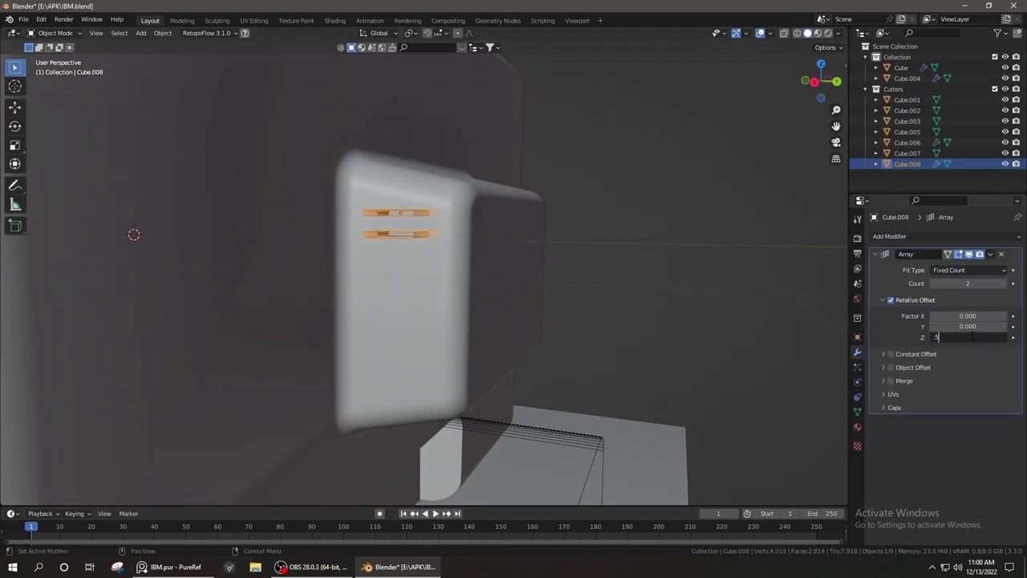
{"action": "type", "text": ".1"}
{"action": "key", "text": "Return"}
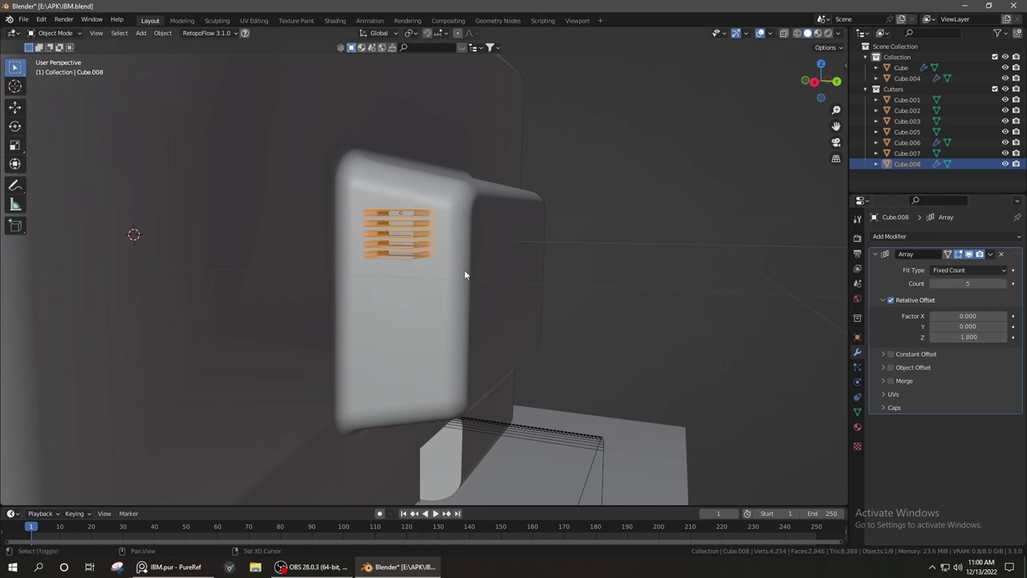
{"action": "left_click", "coordinate": [450, 393]}
{"action": "mouse_move", "coordinate": [450, 394]}
{"action": "middle_mouse_down"}
{"action": "mouse_move", "coordinate": [438, 388]}
{"action": "mouse_move", "coordinate": [450, 373]}
{"action": "middle_mouse_up"}
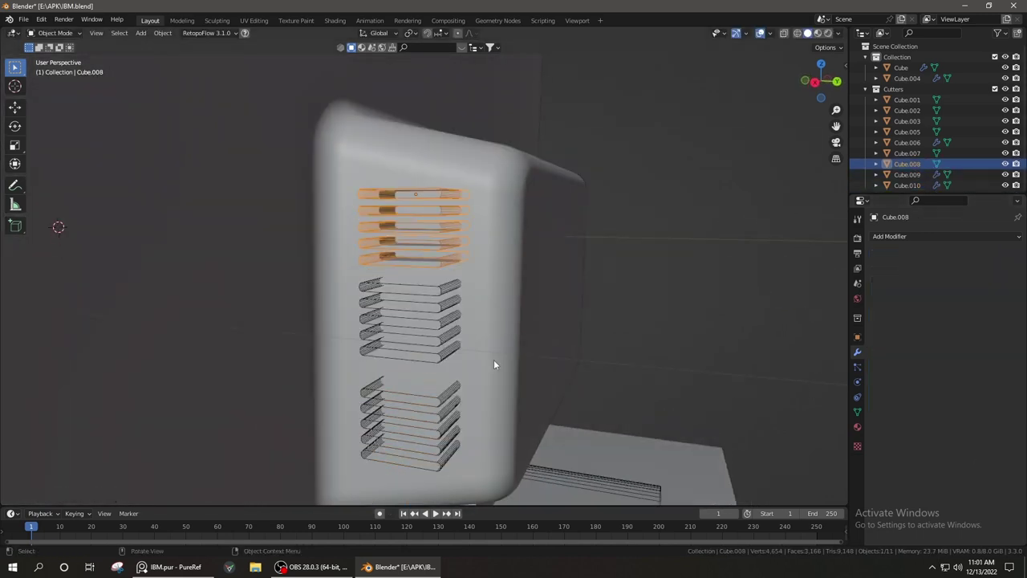
Select the lower vent cutter stack, duplicate it and pick linked slot pieces
{"action": "left_click", "coordinate": [450, 377]}
{"action": "left_click", "coordinate": [457, 333]}
{"action": "left_click", "coordinate": [437, 399]}
{"action": "left_click", "coordinate": [438, 399]}
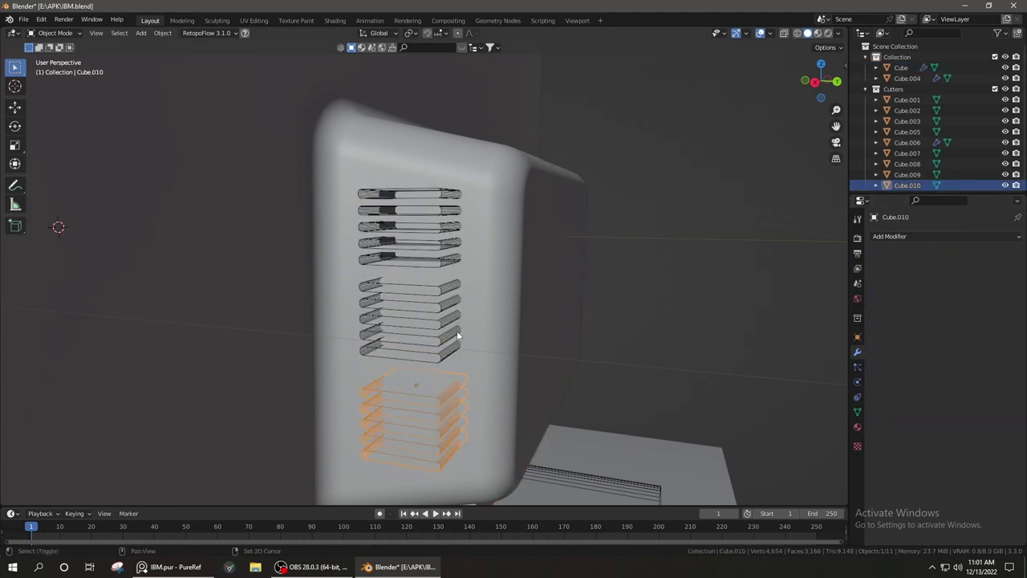
{"action": "middle_click_drag", "start_coordinate": [470, 330], "coordinate": [421, 384]}
{"action": "key", "text": "shift+d"}
{"action": "key", "text": "r"}
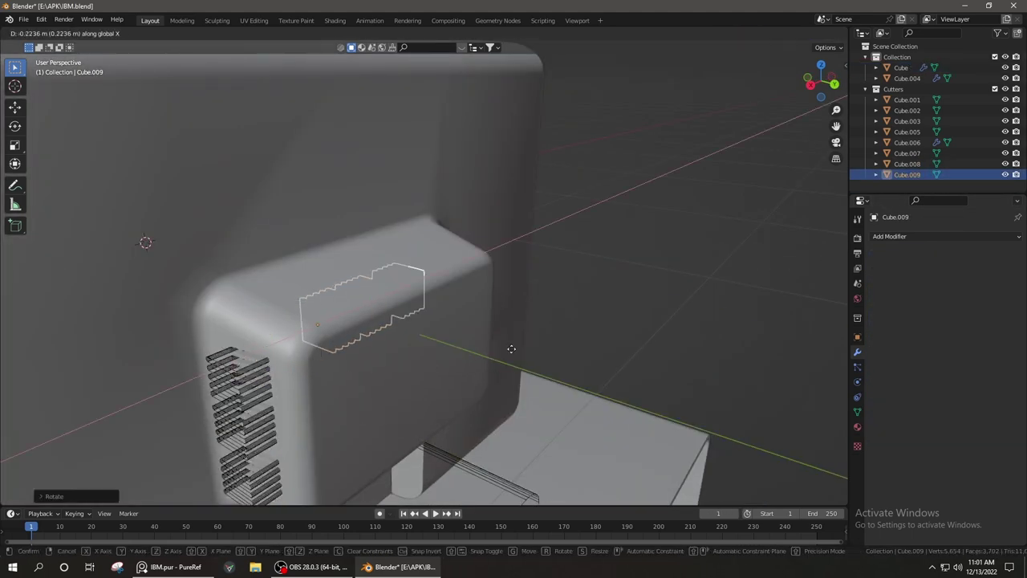
{"action": "middle_click_drag", "start_coordinate": [508, 312], "coordinate": [472, 375]}
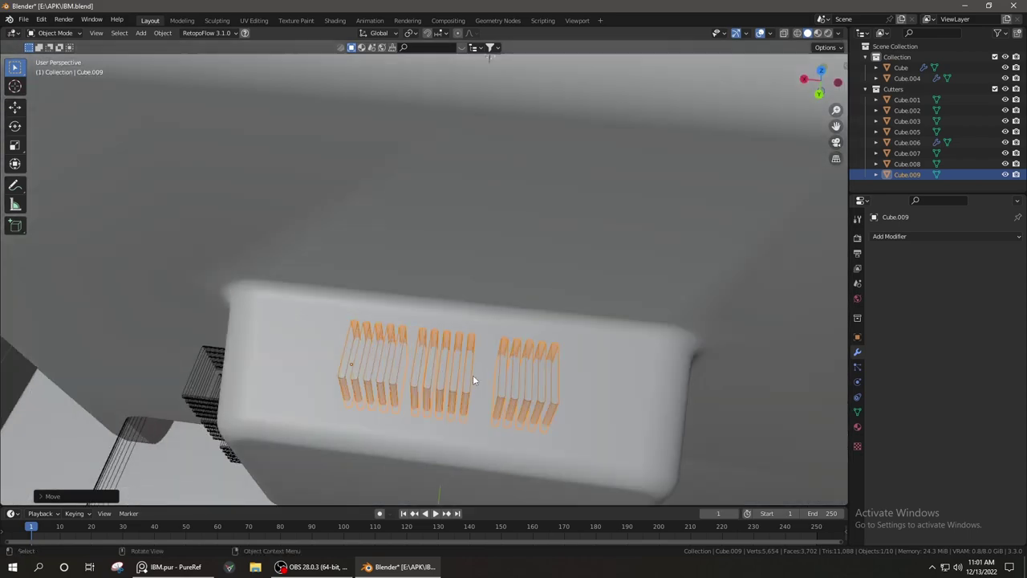
{"action": "key", "text": "Tab"}
{"action": "key", "text": "l"}
{"action": "key", "text": "Tab"}
Redo the vent duplicate, rotate the copies about X, move them into place and join the cutters
{"action": "mouse_move", "coordinate": [369, 387]}
{"action": "middle_mouse_down"}
{"action": "mouse_move", "coordinate": [603, 305]}
{"action": "mouse_move", "coordinate": [466, 339]}
{"action": "mouse_move", "coordinate": [560, 275]}
{"action": "mouse_move", "coordinate": [519, 243]}
{"action": "mouse_move", "coordinate": [461, 318]}
{"action": "mouse_move", "coordinate": [414, 414]}
{"action": "mouse_move", "coordinate": [463, 417]}
{"action": "mouse_move", "coordinate": [477, 375]}
{"action": "mouse_move", "coordinate": [623, 325]}
{"action": "middle_mouse_up"}
{"action": "key", "text": "Escape"}
{"action": "key", "text": "ctrl+z"}
{"action": "key", "text": "ctrl+shift+z"}
{"action": "key", "text": "r"}
{"action": "key", "text": "x"}
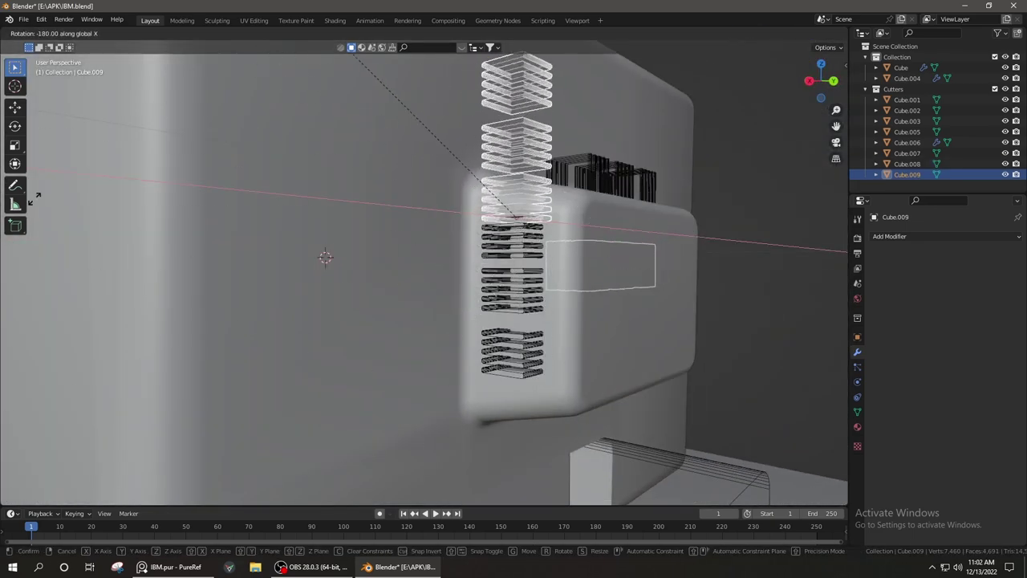
{"action": "key", "text": "Return"}
{"action": "mouse_move", "coordinate": [361, 321]}
{"action": "middle_mouse_down"}
{"action": "mouse_move", "coordinate": [447, 437]}
{"action": "mouse_move", "coordinate": [706, 475]}
{"action": "middle_mouse_up"}
{"action": "key", "text": "g"}
{"action": "key", "text": "ctrl+z"}
{"action": "key", "text": "KP_7"}
Reset the vent cutter's origin with Set Origin > Geometry to Origin
{"action": "right_click", "coordinate": [473, 161]}
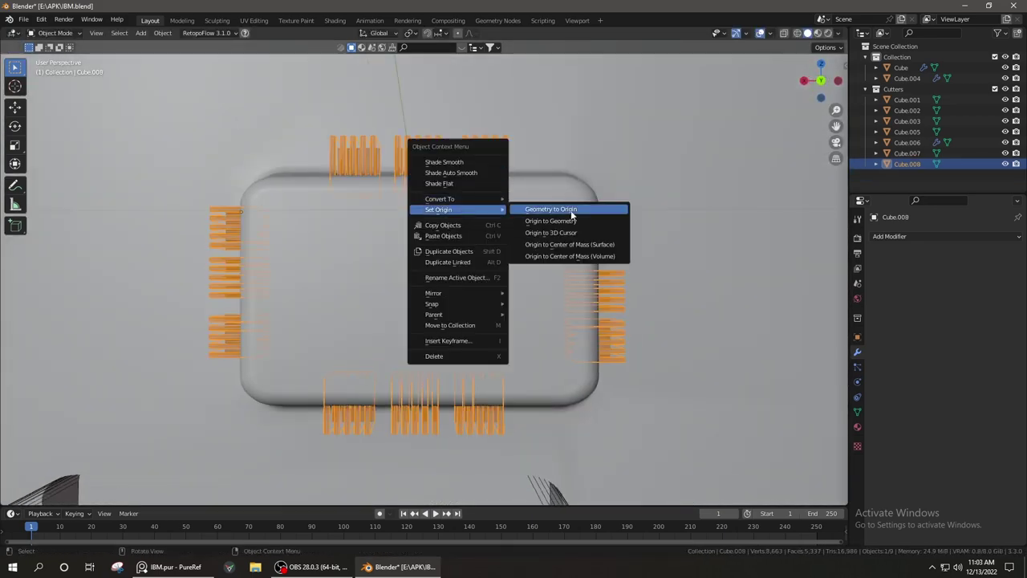
{"action": "left_click", "coordinate": [572, 212]}
{"action": "mouse_move", "coordinate": [572, 212]}
{"action": "middle_mouse_down"}
{"action": "mouse_move", "coordinate": [495, 419]}
{"action": "mouse_move", "coordinate": [630, 350]}
{"action": "middle_mouse_up"}
Edit the monitor body's rounded corner in Edit Mode, then return to Object Mode
{"action": "key", "text": "ctrl+Tab"}
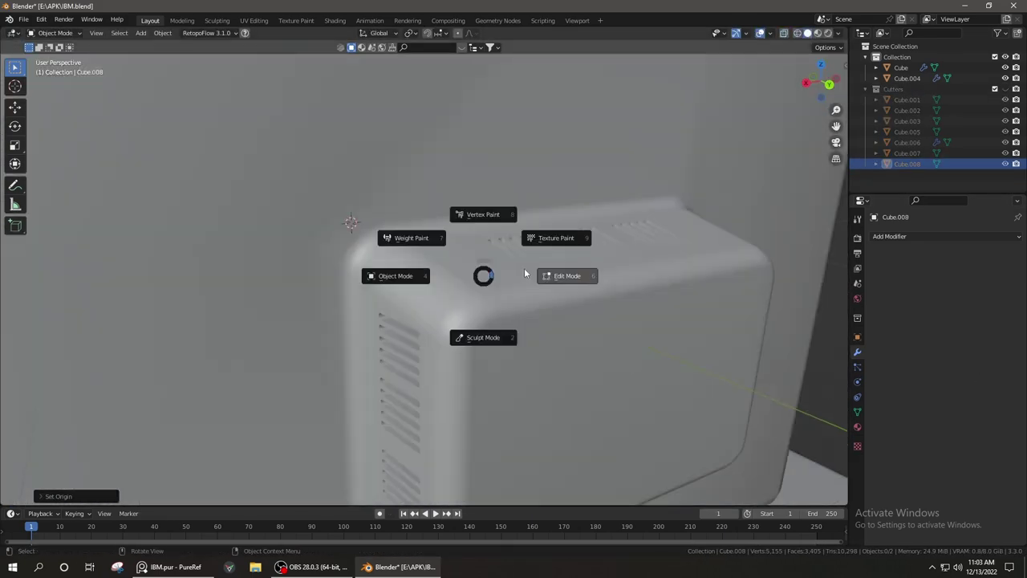
{"action": "left_click", "coordinate": [524, 274]}
{"action": "scroll", "coordinate": [411, 417], "scroll_direction": "up", "scroll_amount": 3}
{"action": "scroll", "coordinate": [411, 417], "scroll_direction": "up", "scroll_amount": 2}
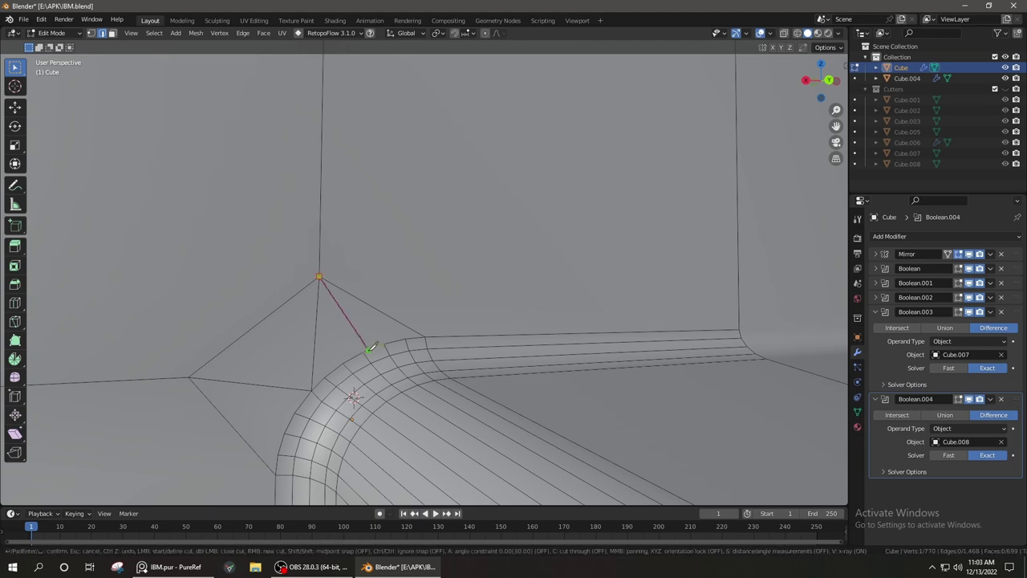
{"action": "middle_click_drag", "start_coordinate": [211, 386], "coordinate": [295, 479]}
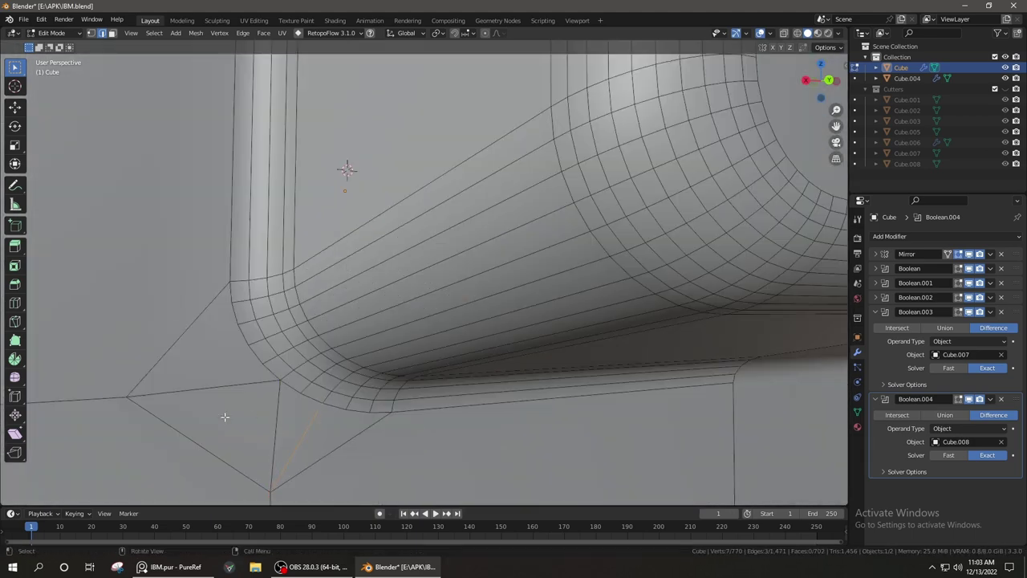
{"action": "scroll", "coordinate": [225, 417], "scroll_direction": "down", "scroll_amount": 3}
{"action": "mouse_move", "coordinate": [249, 343]}
{"action": "middle_mouse_down"}
{"action": "mouse_move", "coordinate": [367, 362]}
{"action": "mouse_move", "coordinate": [403, 336]}
{"action": "middle_mouse_up"}
{"action": "key", "text": "ctrl+Tab"}
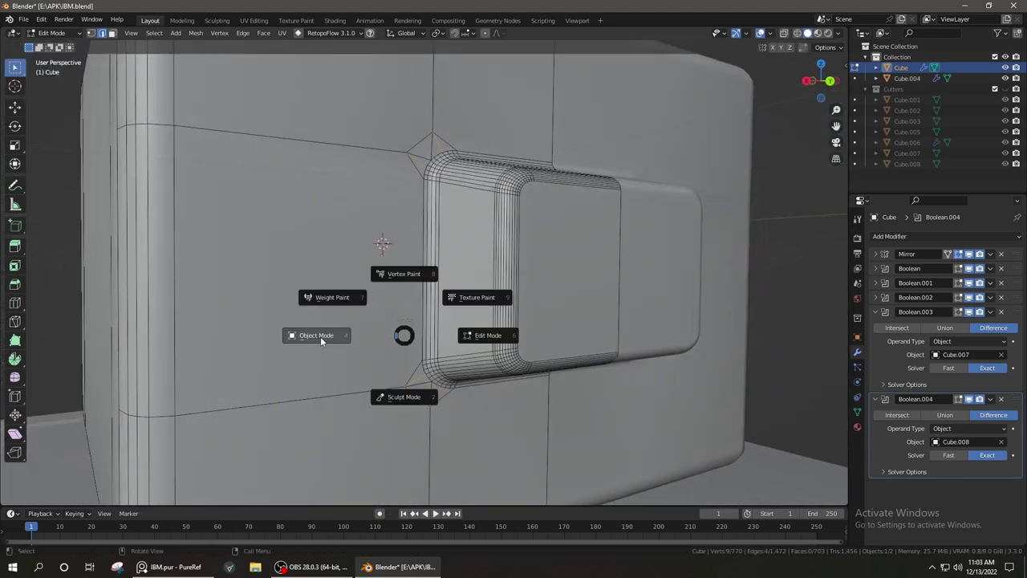
{"action": "left_click", "coordinate": [320, 336]}
Frame the monitor, reveal the hidden cutters and select the screen cutter
{"action": "key", "text": "KP_Decimal"}
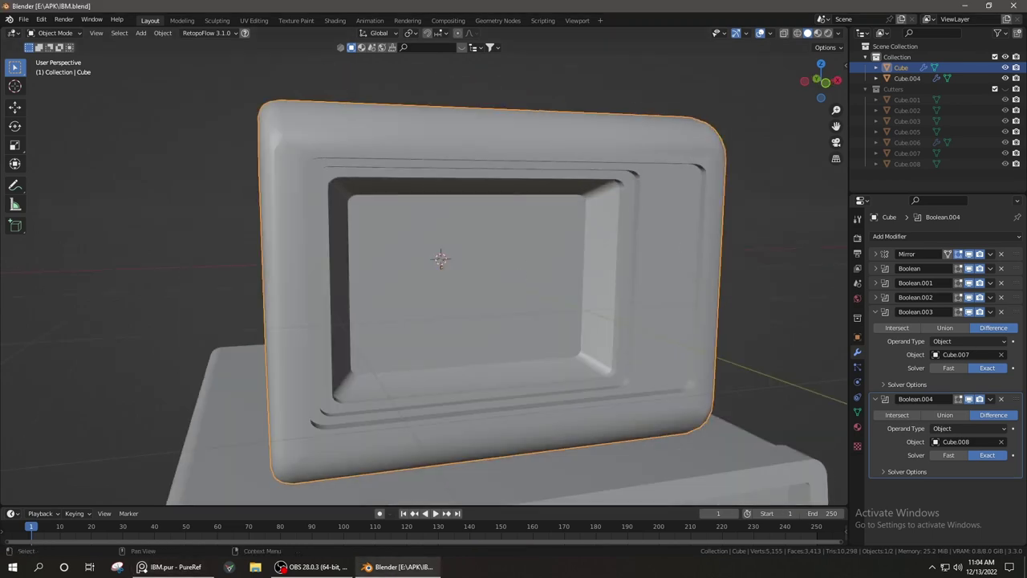
{"action": "key", "text": "alt+h"}
{"action": "mouse_move", "coordinate": [616, 221]}
{"action": "middle_mouse_down"}
{"action": "mouse_move", "coordinate": [817, 233]}
{"action": "mouse_move", "coordinate": [460, 311]}
{"action": "middle_mouse_up"}
{"action": "left_click", "coordinate": [829, 258]}
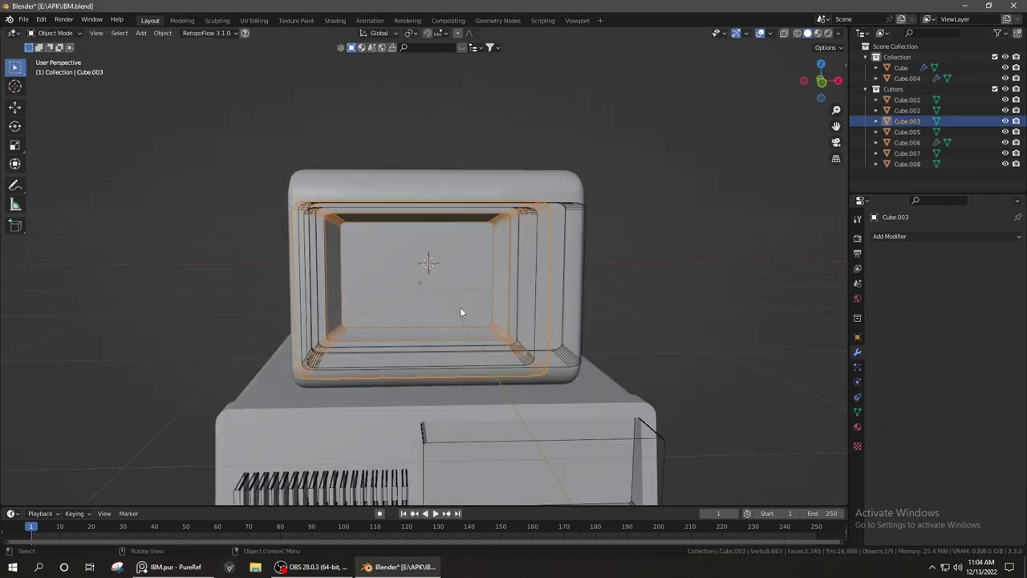
Add a loop cut to the screen cutter and bulge its face smoothly
{"action": "key", "text": "Tab"}
{"action": "key", "text": "KP_Decimal"}
{"action": "key", "text": "ctrl+r"}
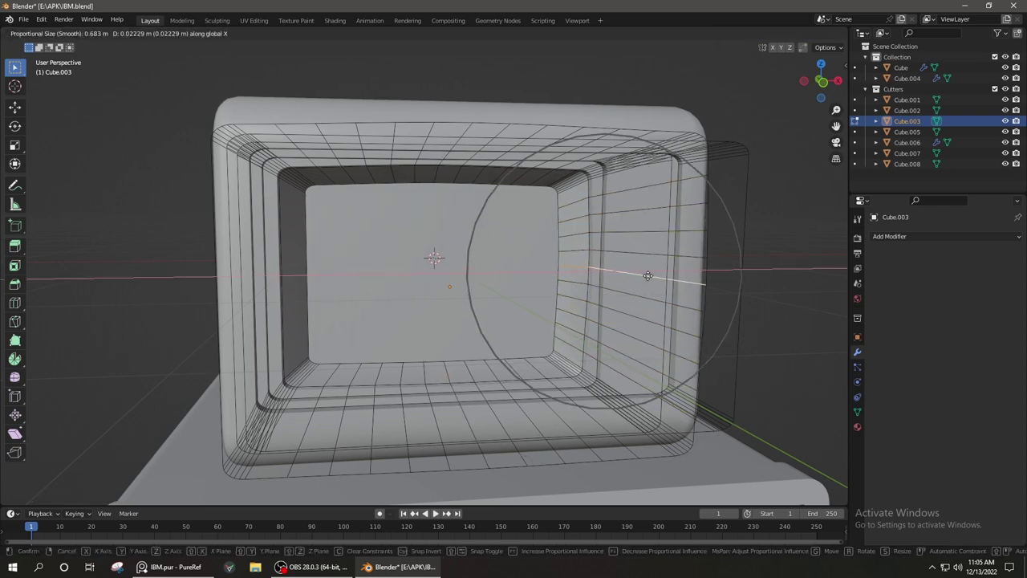
{"action": "left_click", "coordinate": [364, 292]}
{"action": "key", "text": "Tab"}
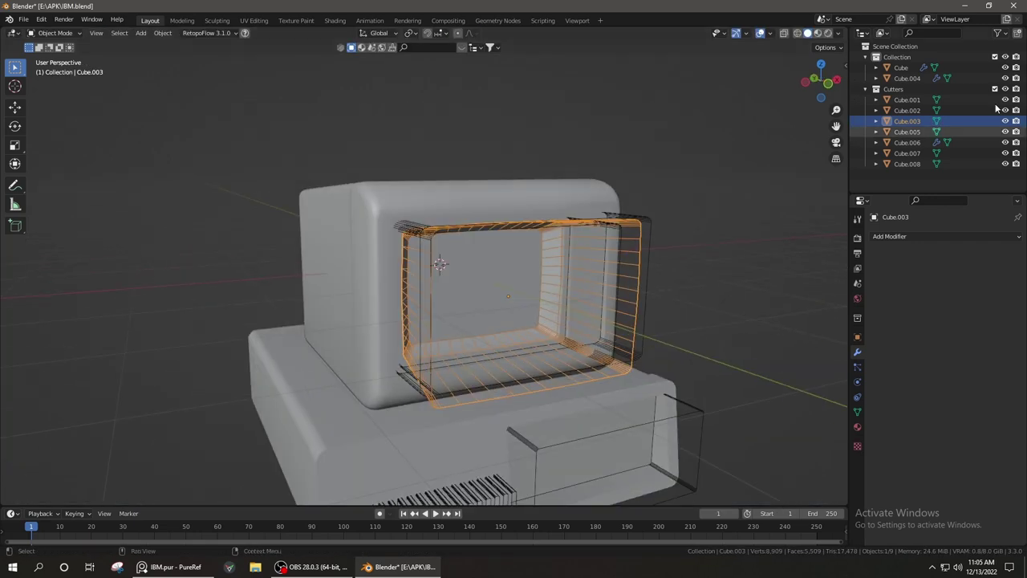
Slide the screen cutter's edge loop to a new position along the screen
{"action": "mouse_move", "coordinate": [617, 321]}
{"action": "middle_mouse_down"}
{"action": "mouse_move", "coordinate": [327, 322]}
{"action": "mouse_move", "coordinate": [378, 315]}
{"action": "middle_mouse_up"}
{"action": "key", "text": "Tab"}
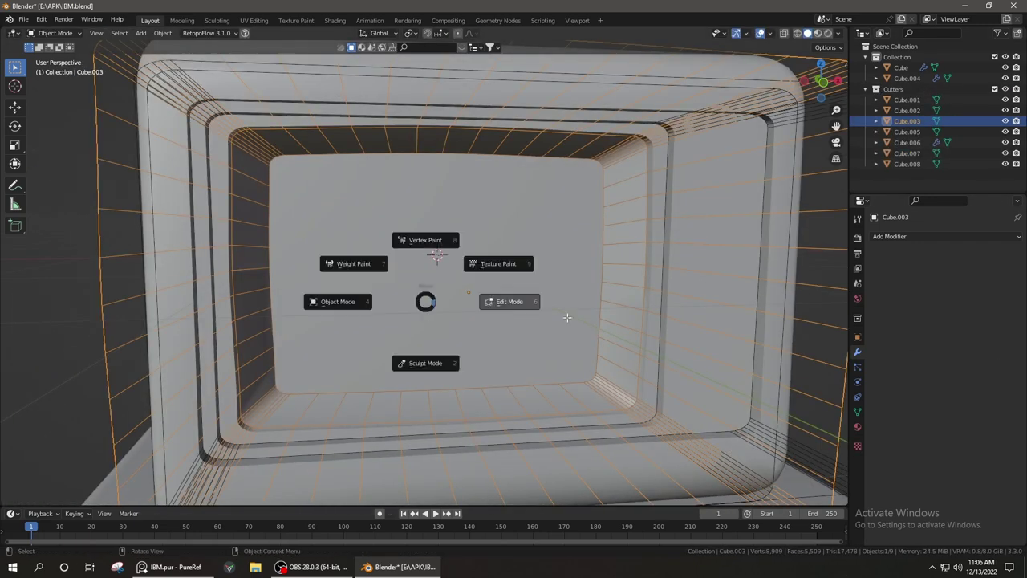
{"action": "key", "text": "g"}
{"action": "key", "text": "g"}
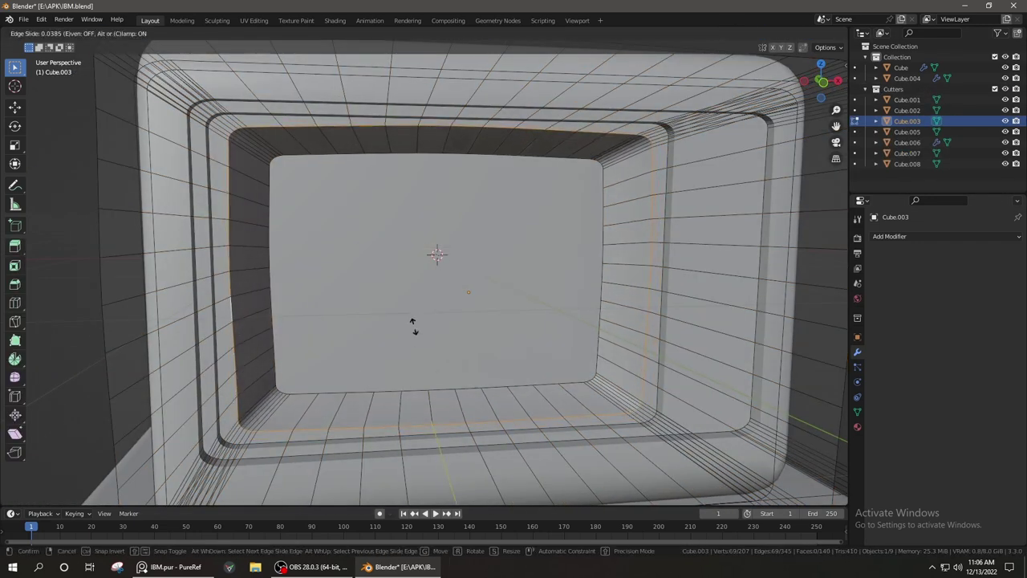
{"action": "left_click", "coordinate": [414, 326]}
{"action": "key", "text": "Tab"}
{"action": "scroll", "coordinate": [580, 343], "scroll_direction": "down", "scroll_amount": 3}
Save the blend file and bring up the reference photos
{"action": "scroll", "coordinate": [591, 155], "scroll_direction": "up", "scroll_amount": 3}
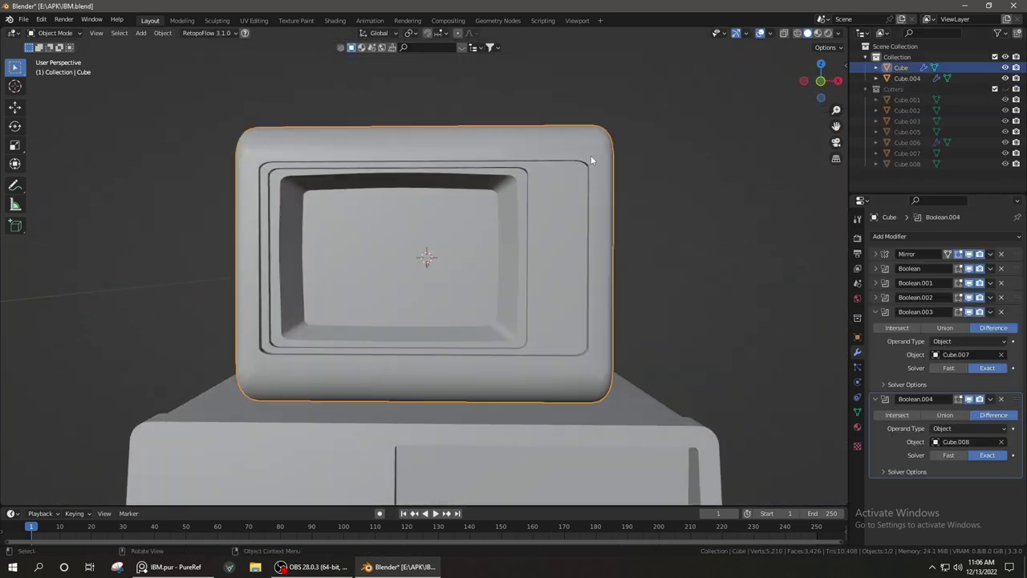
{"action": "key", "text": "ctrl+s"}
{"action": "middle_click_drag", "start_coordinate": [590, 159], "coordinate": [457, 367]}
{"action": "left_click", "coordinate": [169, 566]}
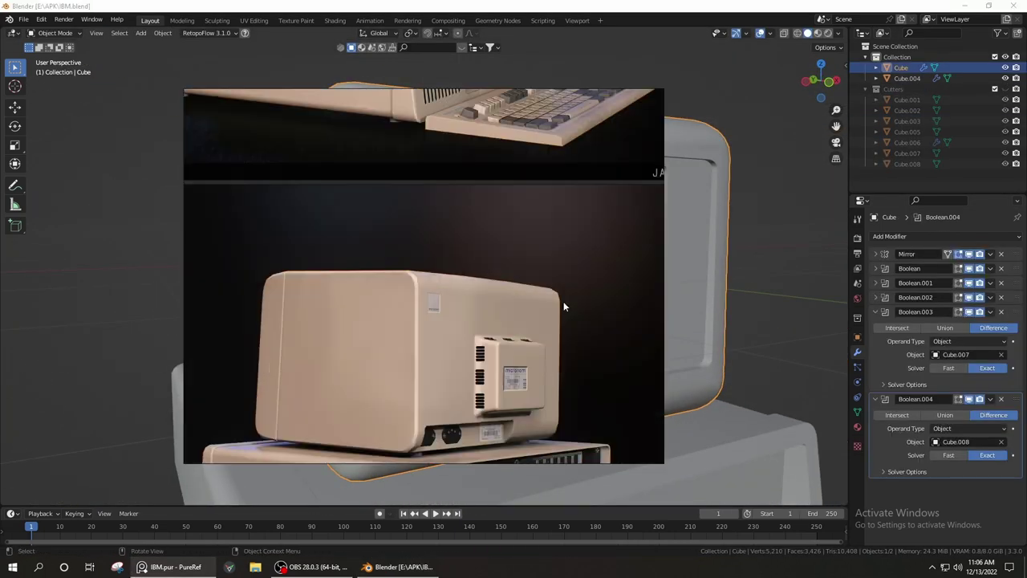
{"action": "scroll", "coordinate": [608, 339], "scroll_direction": "up", "scroll_amount": 4}
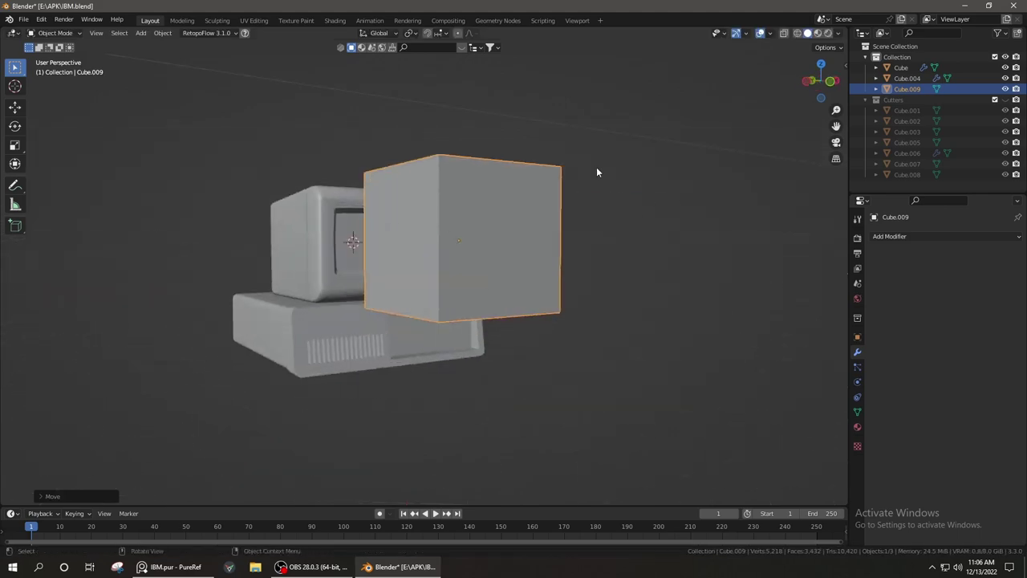
Add a flattened cube and position it in front of the computer as the keyboard base
{"action": "key", "text": "s"}
{"action": "left_click", "coordinate": [471, 218]}
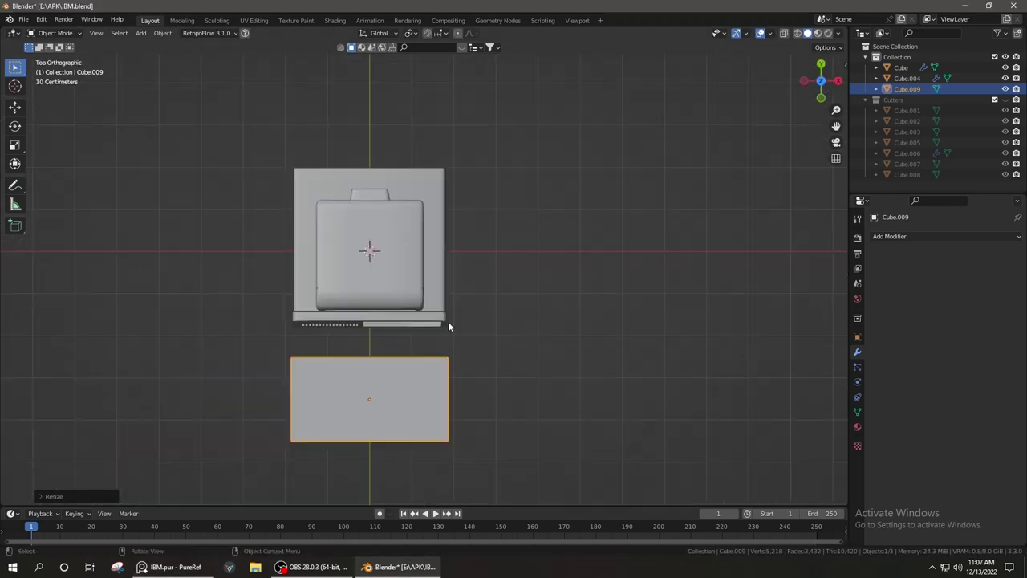
{"action": "scroll", "coordinate": [448, 321], "scroll_direction": "up", "scroll_amount": 2}
{"action": "middle_click_drag", "start_coordinate": [553, 368], "coordinate": [619, 350]}
{"action": "key", "text": "g"}
{"action": "key", "text": "z"}
{"action": "left_click", "coordinate": [612, 380]}
{"action": "key", "text": "KP_3"}
{"action": "key", "text": "g"}
{"action": "key", "text": "z"}
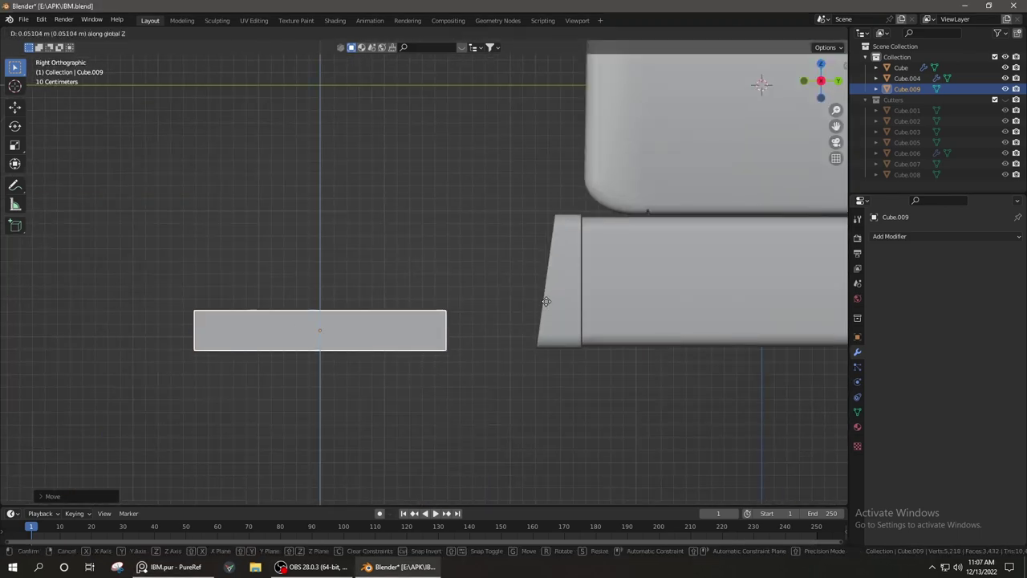
{"action": "left_click", "coordinate": [372, 343]}
Taper the keyboard base by moving an edge vertically in Edit Mode
{"action": "key", "text": "Tab"}
{"action": "middle_click_drag", "start_coordinate": [377, 345], "coordinate": [477, 340]}
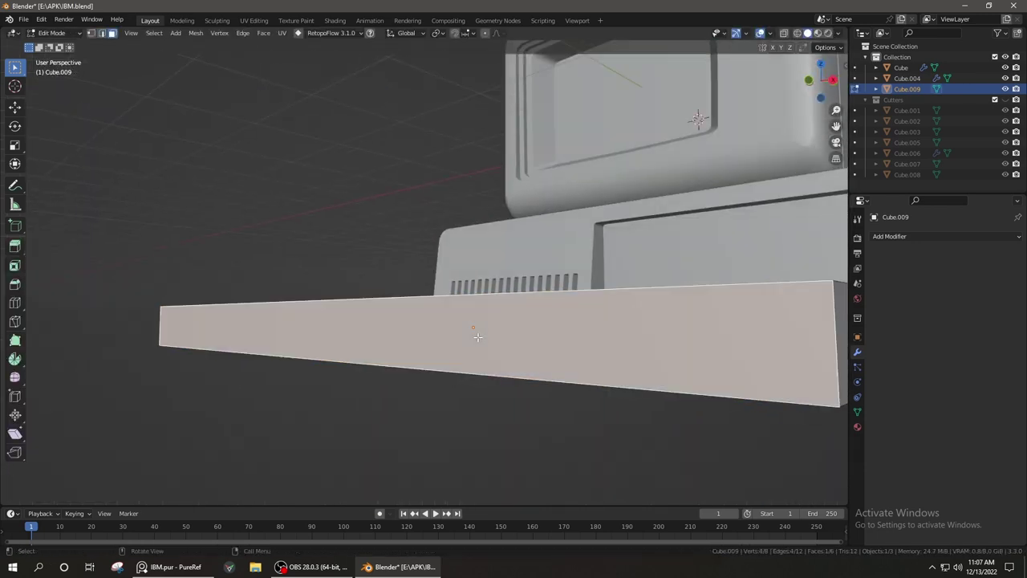
{"action": "key", "text": "KP_3"}
{"action": "left_click", "coordinate": [411, 215]}
{"action": "scroll", "coordinate": [405, 229], "scroll_direction": "up", "scroll_amount": 3}
{"action": "key", "text": "g"}
{"action": "key", "text": "z"}
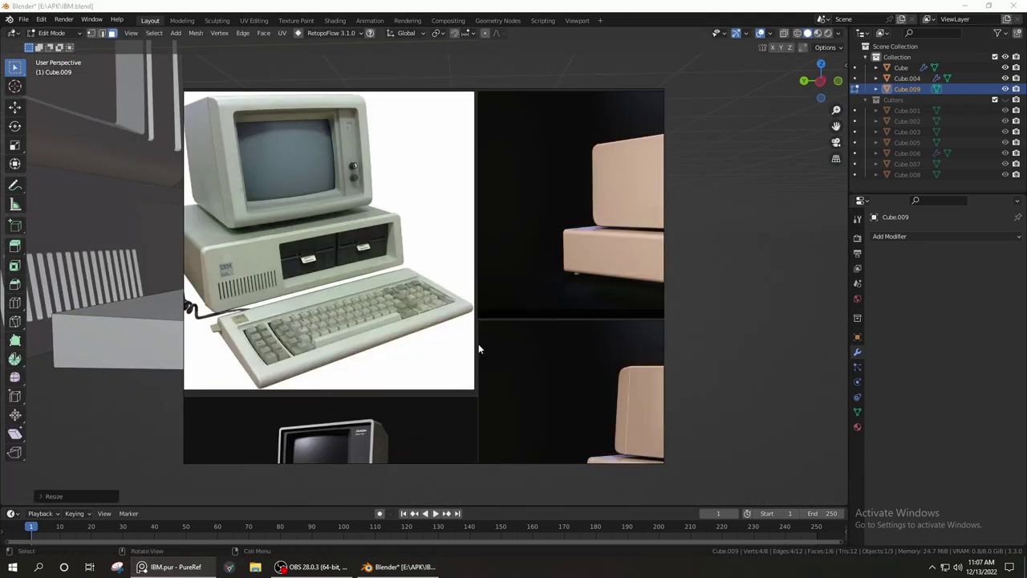
Bevel the keyboard base's front edge
{"action": "mouse_move", "coordinate": [479, 343]}
{"action": "middle_mouse_down"}
{"action": "mouse_move", "coordinate": [257, 519]}
{"action": "mouse_move", "coordinate": [321, 361]}
{"action": "middle_mouse_up"}
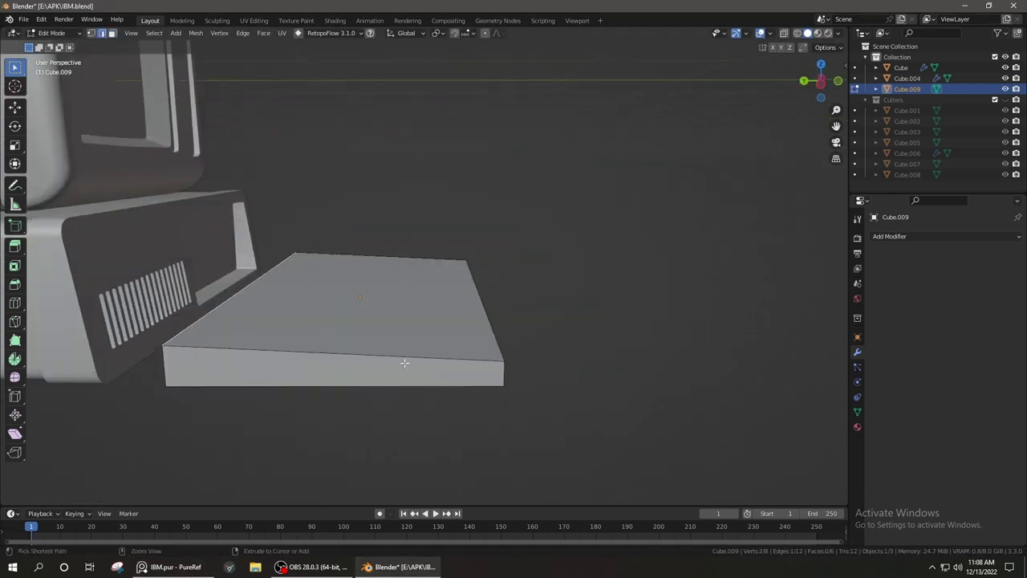
{"action": "right_click", "coordinate": [325, 363]}
{"action": "left_click", "coordinate": [325, 363]}
{"action": "left_click", "coordinate": [227, 352]}
{"action": "mouse_move", "coordinate": [226, 352]}
{"action": "middle_mouse_down"}
{"action": "mouse_move", "coordinate": [308, 346]}
{"action": "mouse_move", "coordinate": [365, 372]}
{"action": "middle_mouse_up"}
Check the keyboard reference photos, leave Edit Mode and add a Cylinder
{"action": "left_click", "coordinate": [298, 373]}
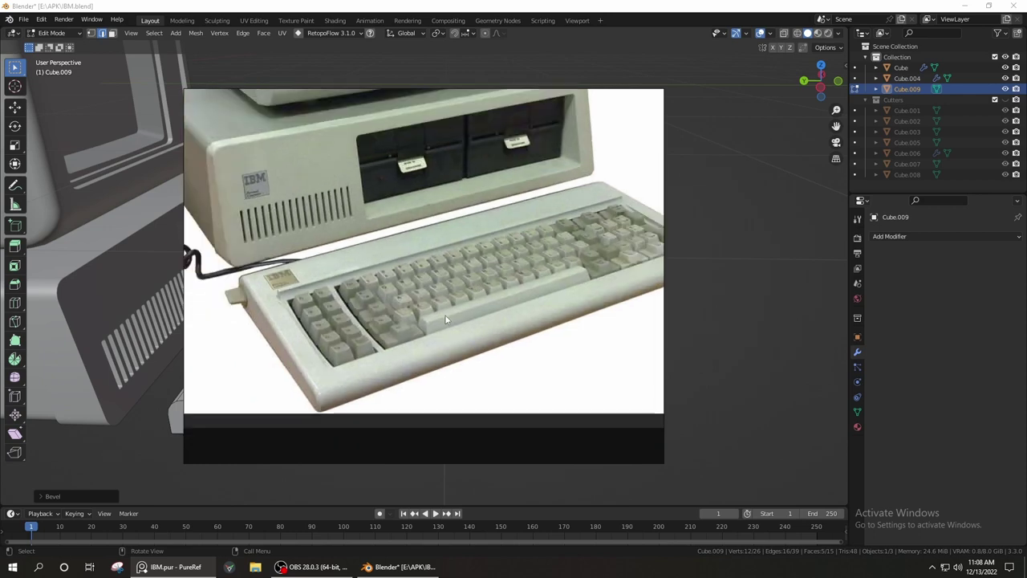
{"action": "scroll", "coordinate": [380, 304], "scroll_direction": "down", "scroll_amount": 3}
{"action": "scroll", "coordinate": [321, 313], "scroll_direction": "up", "scroll_amount": 4}
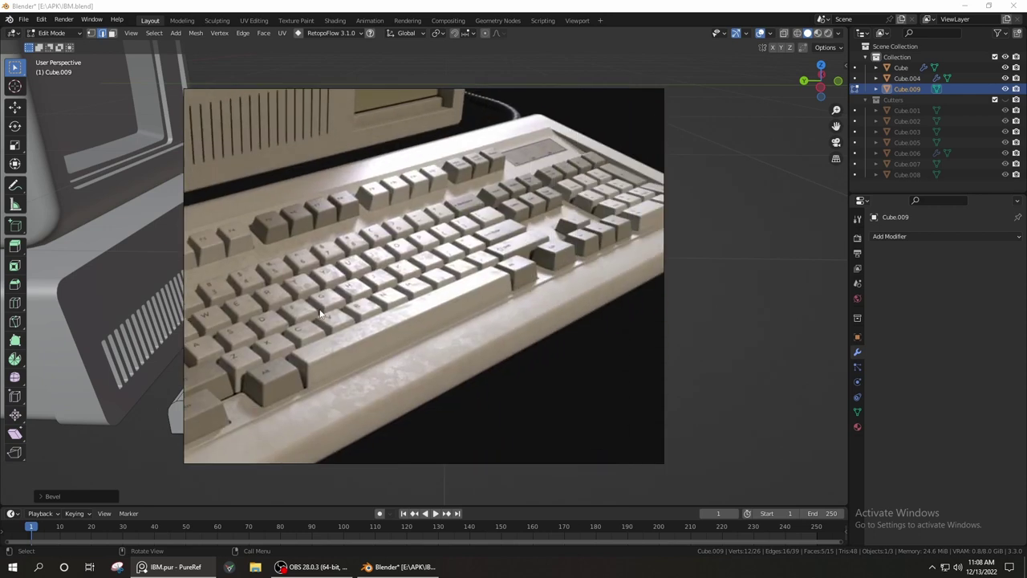
{"action": "key", "text": "alt+Tab"}
{"action": "key", "text": "Tab"}
{"action": "key", "text": "shift+a"}
Add a smooth-shaded cylinder, turned on its side and flattened along X over the keyboard plate
{"action": "left_click", "coordinate": [474, 271]}
{"action": "key", "text": "g"}
{"action": "key", "text": "y"}
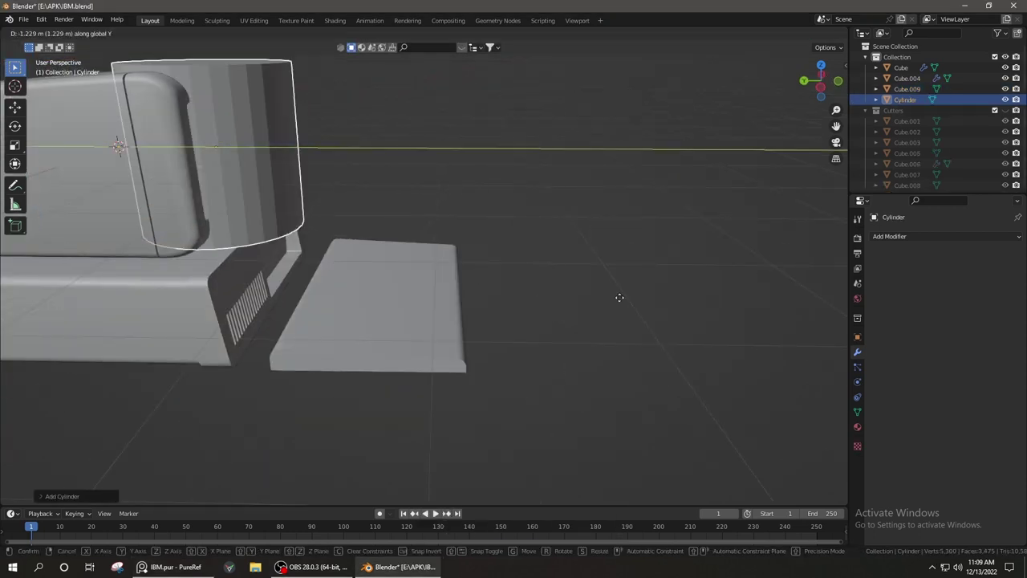
{"action": "right_click", "coordinate": [385, 201]}
{"action": "left_click", "coordinate": [385, 201]}
{"action": "key", "text": "r"}
{"action": "key", "text": "y"}
{"action": "mouse_move", "coordinate": [386, 208]}
{"action": "middle_mouse_down"}
{"action": "mouse_move", "coordinate": [403, 253]}
{"action": "mouse_move", "coordinate": [610, 225]}
{"action": "middle_mouse_up"}
{"action": "key", "text": "s"}
{"action": "key", "text": "x"}
{"action": "middle_click_drag", "start_coordinate": [770, 209], "coordinate": [615, 201]}
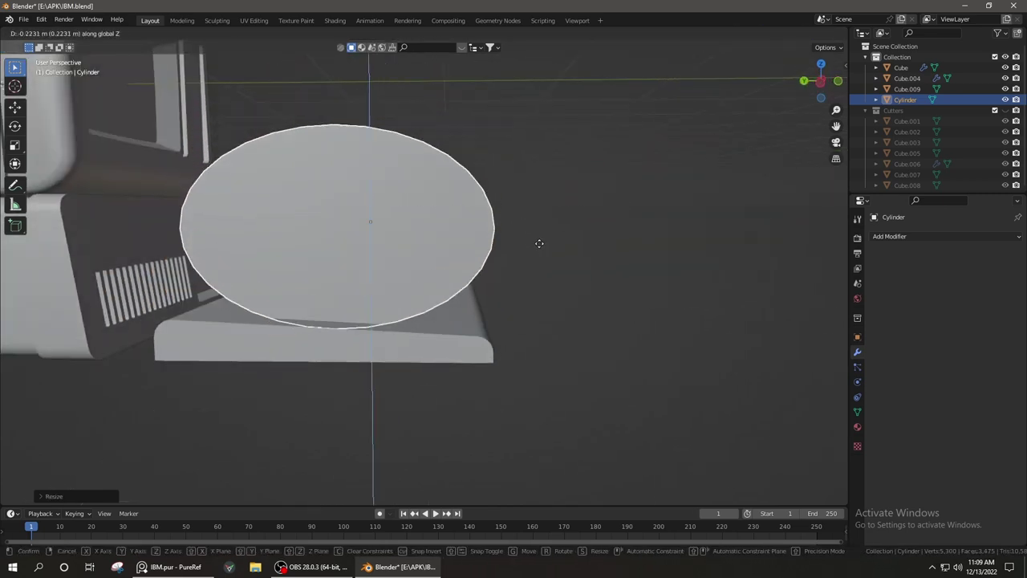
{"action": "left_click", "coordinate": [426, 300]}
{"action": "mouse_move", "coordinate": [578, 185]}
{"action": "middle_mouse_down"}
{"action": "mouse_move", "coordinate": [607, 175]}
{"action": "mouse_move", "coordinate": [415, 231]}
{"action": "mouse_move", "coordinate": [554, 355]}
{"action": "mouse_move", "coordinate": [548, 335]}
{"action": "middle_mouse_up"}
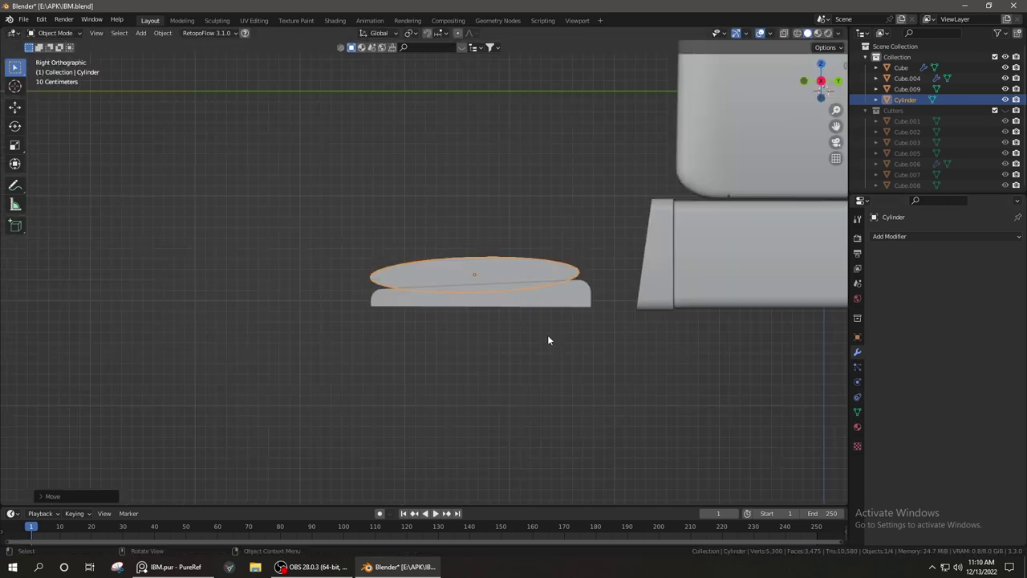
Give keyboard plate Cube.009 a Boolean Difference modifier with Cylinder as the cutter
{"action": "key", "text": "KP_7"}
{"action": "left_click", "coordinate": [693, 303]}
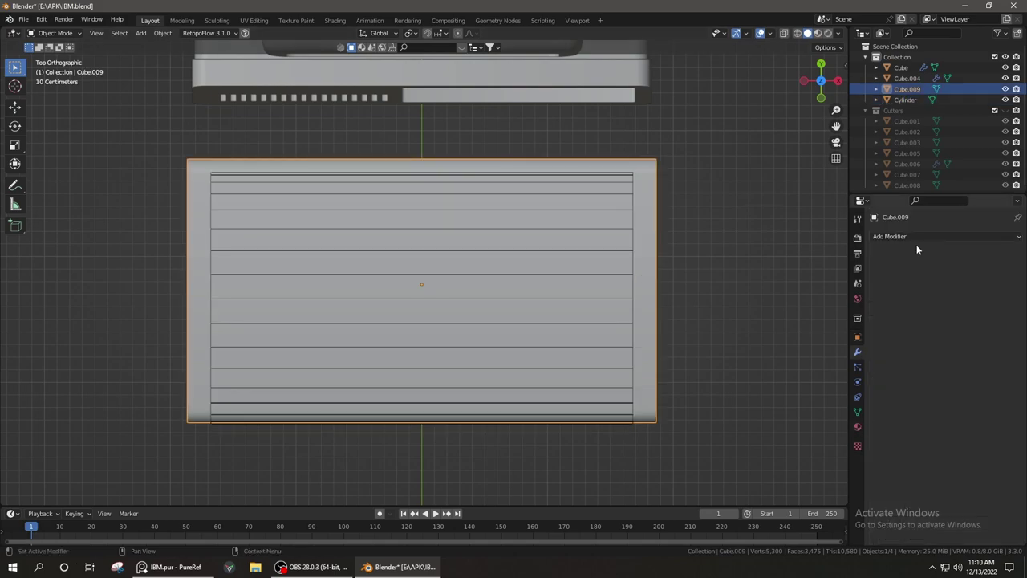
{"action": "left_click", "coordinate": [889, 236]}
{"action": "left_click", "coordinate": [1001, 297]}
{"action": "mouse_move", "coordinate": [620, 346]}
{"action": "middle_mouse_down"}
{"action": "mouse_move", "coordinate": [523, 314]}
{"action": "mouse_move", "coordinate": [494, 181]}
{"action": "middle_mouse_up"}
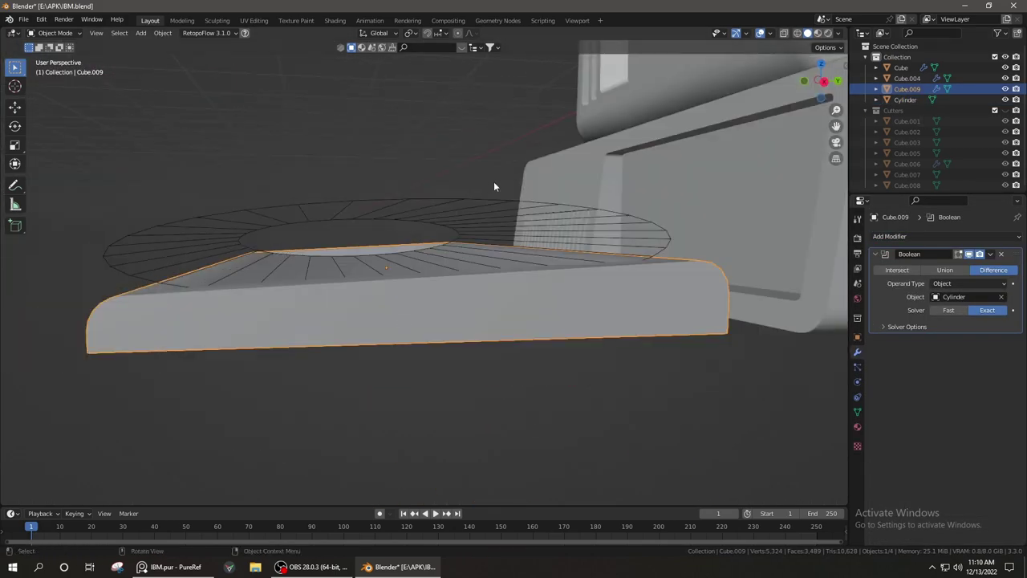
Move Cylinder into the Cutters collection
{"action": "left_click", "coordinate": [494, 185]}
{"action": "key", "text": "m"}
{"action": "left_click", "coordinate": [760, 137]}
{"action": "middle_click_drag", "start_coordinate": [759, 138], "coordinate": [368, 297]}
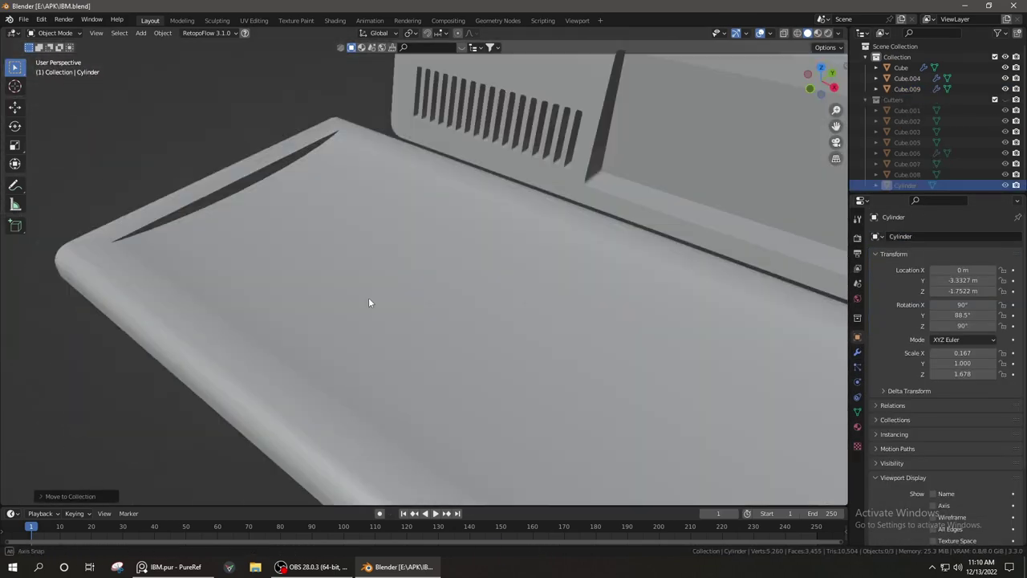
{"action": "key", "text": "shift+a"}
Add a cube, scale it down to 0.854 and stretch it along X over the keyboard plate
{"action": "left_click", "coordinate": [419, 260]}
{"action": "key", "text": "g"}
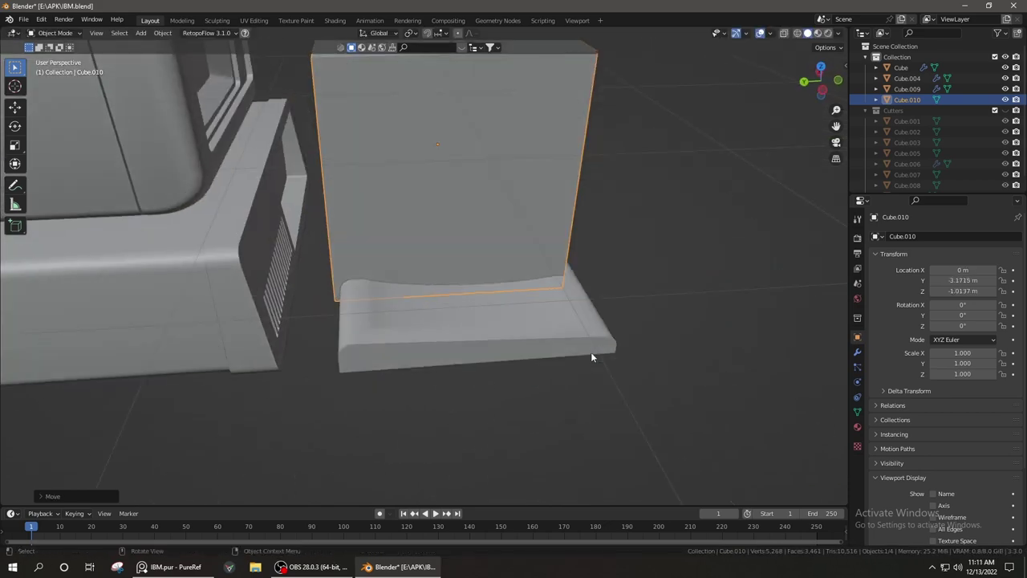
{"action": "key", "text": "s"}
{"action": "left_click", "coordinate": [674, 297]}
{"action": "scroll", "coordinate": [599, 283], "scroll_direction": "up", "scroll_amount": 3}
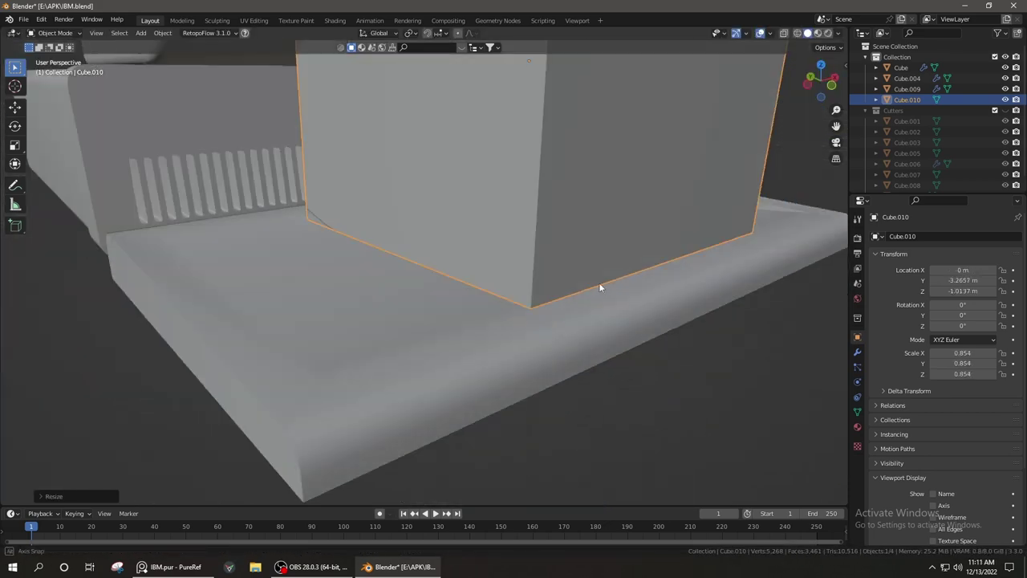
{"action": "mouse_move", "coordinate": [599, 283]}
{"action": "middle_mouse_down"}
{"action": "mouse_move", "coordinate": [674, 285]}
{"action": "mouse_move", "coordinate": [450, 282]}
{"action": "middle_mouse_up"}
{"action": "key", "text": "s"}
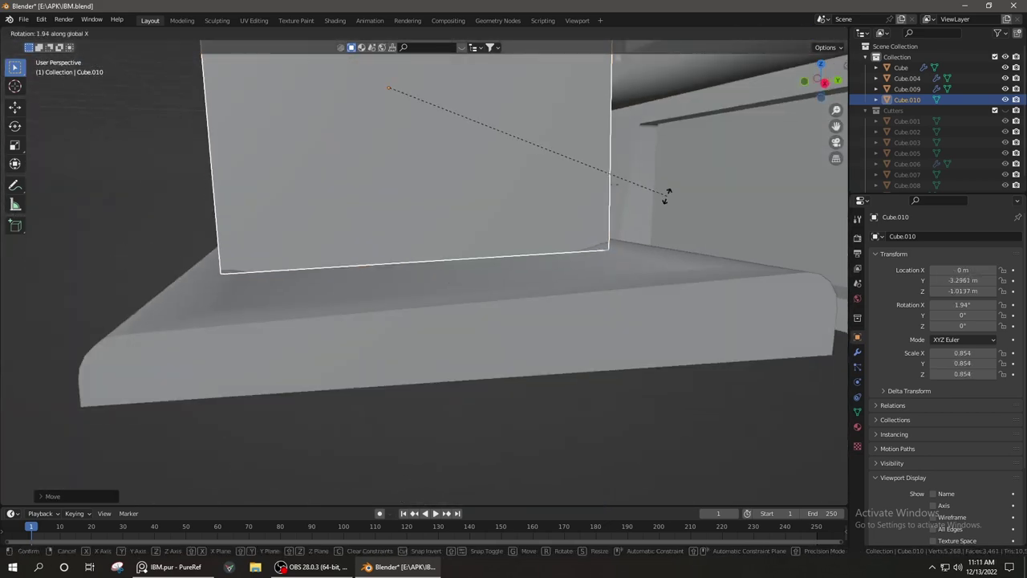
{"action": "key", "text": "x"}
{"action": "middle_click_drag", "start_coordinate": [2, 334], "coordinate": [557, 357]}
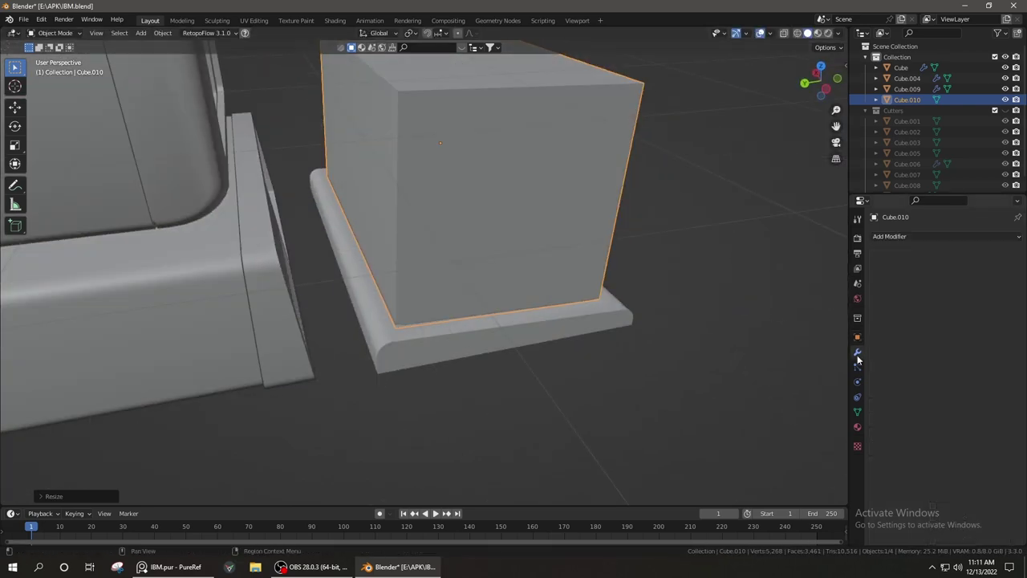
Add a second Boolean Difference on the keyboard plate, using Cube.010 as the cutter
{"action": "left_click", "coordinate": [557, 357]}
{"action": "left_click", "coordinate": [857, 351]}
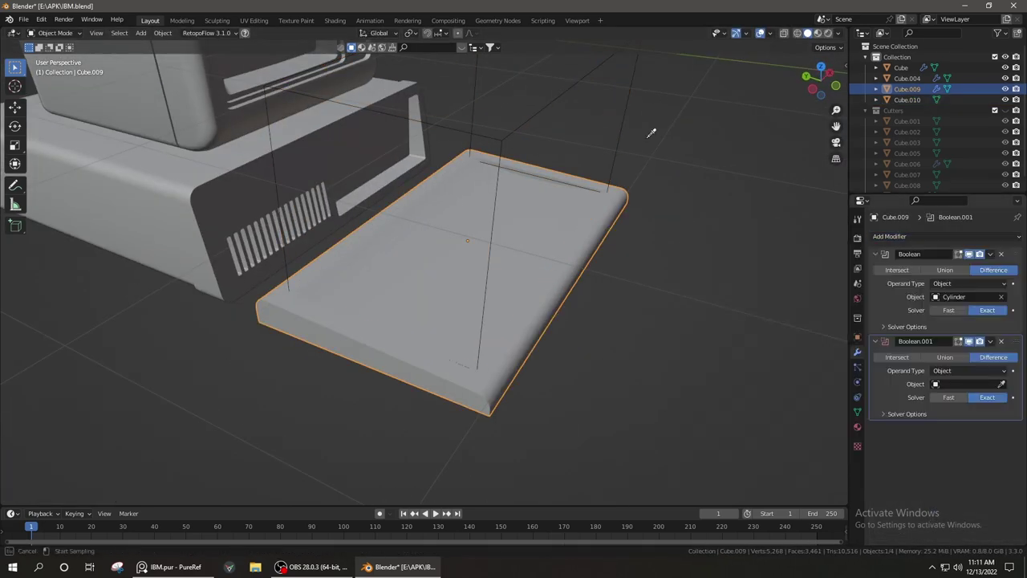
{"action": "middle_click_drag", "start_coordinate": [647, 133], "coordinate": [436, 207]}
{"action": "left_click", "coordinate": [470, 161]}
{"action": "mouse_move", "coordinate": [471, 161]}
{"action": "middle_mouse_down"}
{"action": "mouse_move", "coordinate": [487, 240]}
{"action": "mouse_move", "coordinate": [403, 158]}
{"action": "mouse_move", "coordinate": [470, 179]}
{"action": "middle_mouse_up"}
{"action": "key", "text": "Tab"}
Add a loop cut around the cutter box Cube.010
{"action": "key", "text": "ctrl+r"}
{"action": "left_click", "coordinate": [361, 112]}
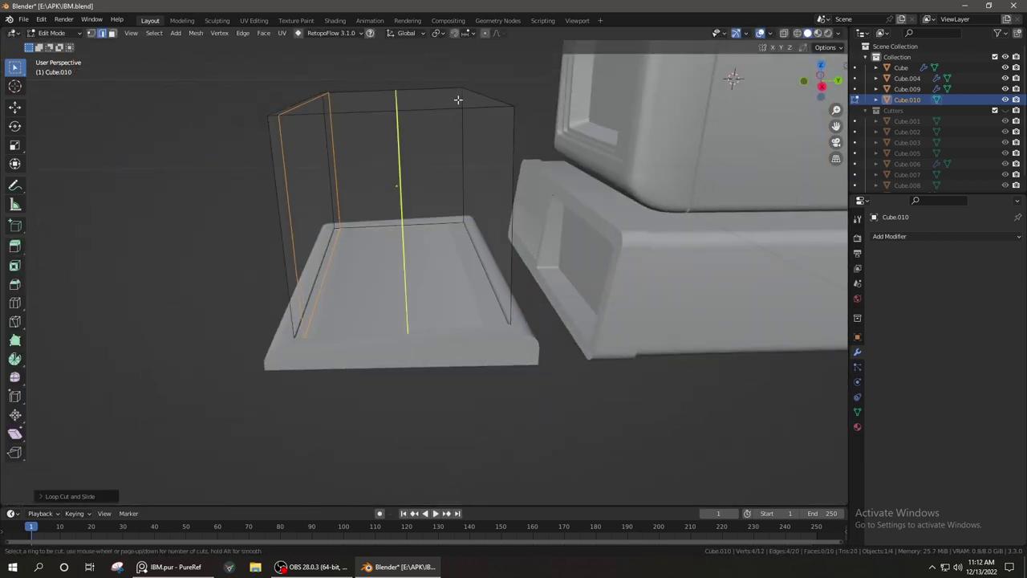
{"action": "left_click", "coordinate": [495, 91]}
{"action": "middle_click_drag", "start_coordinate": [495, 90], "coordinate": [765, 117]}
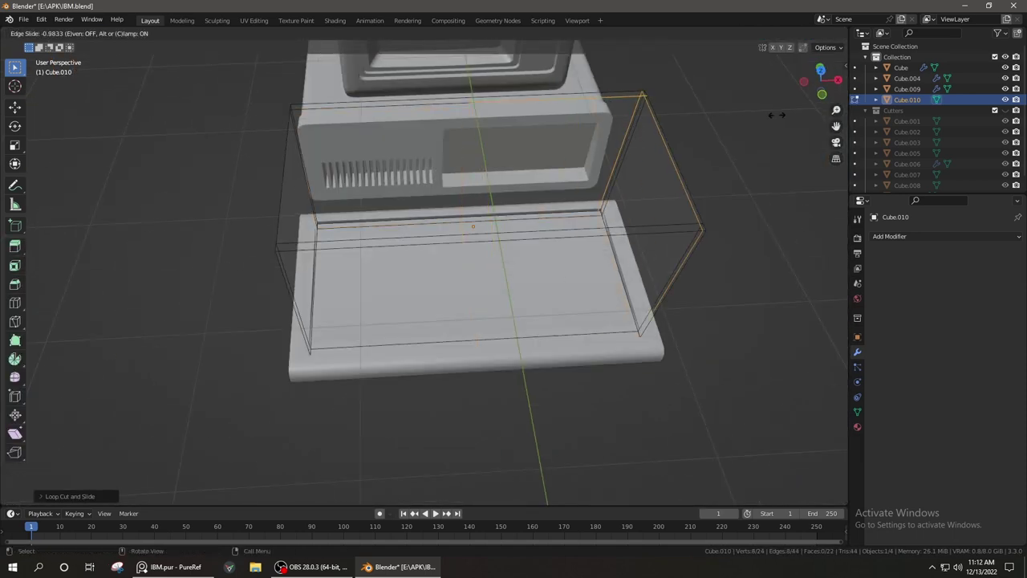
{"action": "middle_click_drag", "start_coordinate": [315, 265], "coordinate": [447, 225]}
Move Cube.010 into the Cutters collection and unhide the cutter objects
{"action": "key", "text": "Tab"}
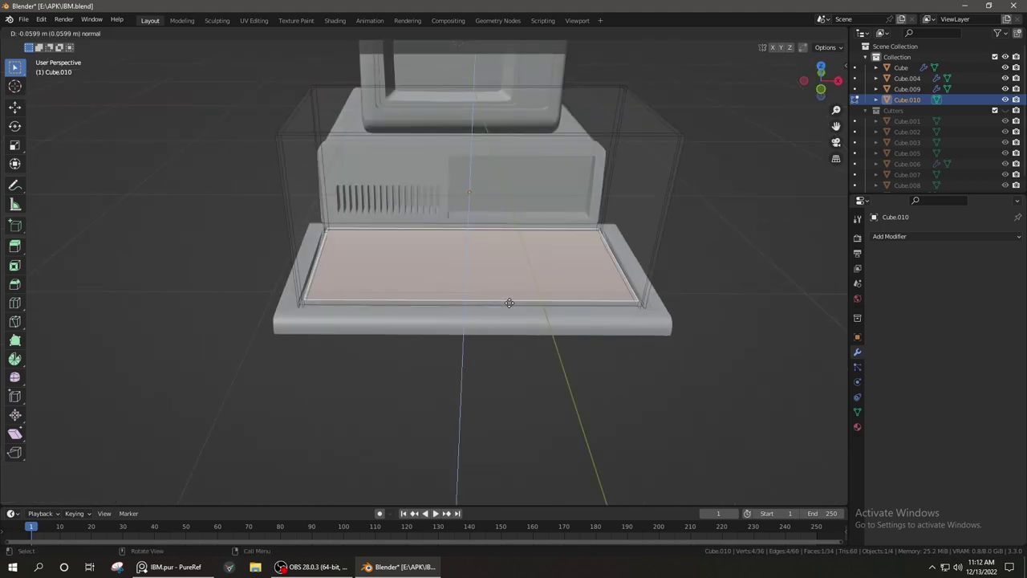
{"action": "key", "text": "m"}
{"action": "left_click", "coordinate": [642, 134]}
{"action": "mouse_move", "coordinate": [641, 134]}
{"action": "middle_mouse_down"}
{"action": "mouse_move", "coordinate": [447, 296]}
{"action": "mouse_move", "coordinate": [505, 264]}
{"action": "middle_mouse_up"}
{"action": "key", "text": "alt+h"}
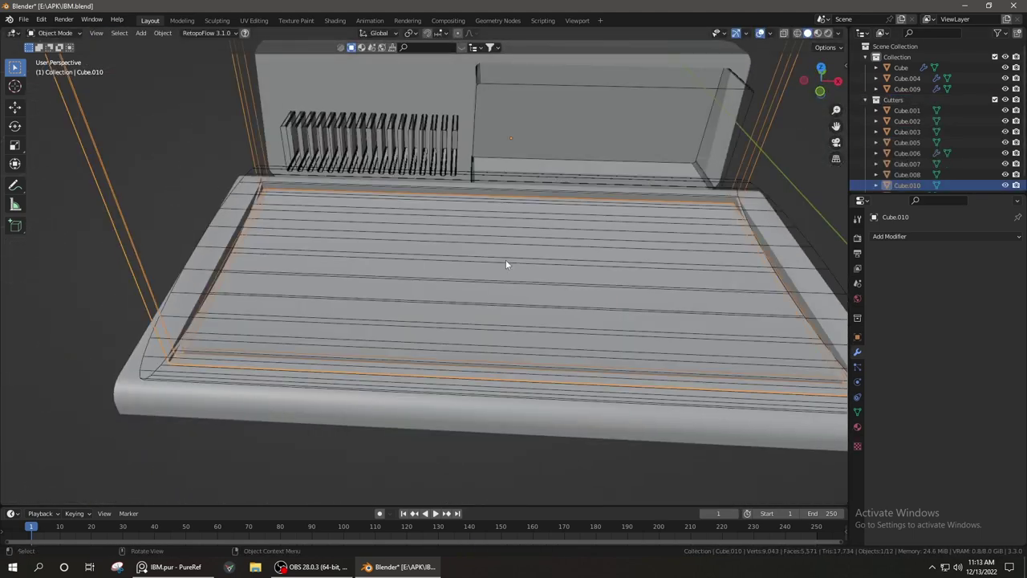
{"action": "middle_click_drag", "start_coordinate": [803, 241], "coordinate": [639, 291]}
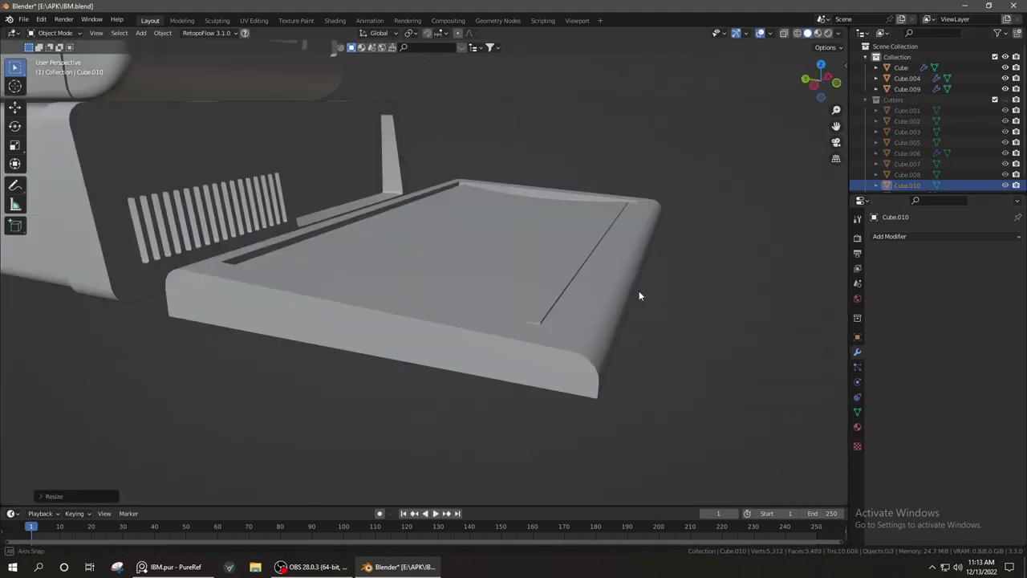
{"action": "scroll", "coordinate": [433, 293], "scroll_direction": "up", "scroll_amount": 4}
{"action": "scroll", "coordinate": [433, 293], "scroll_direction": "up", "scroll_amount": 4}
Hide the cutter objects again and collapse the Cutters collection
{"action": "key", "text": "Tab"}
{"action": "scroll", "coordinate": [158, 305], "scroll_direction": "down", "scroll_amount": 5}
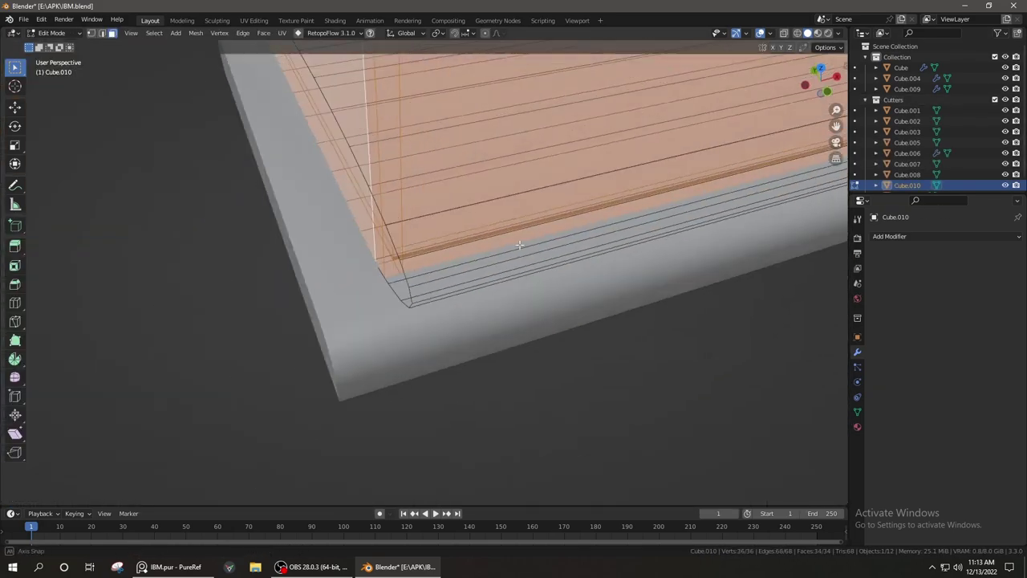
{"action": "scroll", "coordinate": [460, 206], "scroll_direction": "up", "scroll_amount": 4}
{"action": "scroll", "coordinate": [460, 205], "scroll_direction": "down", "scroll_amount": 4}
{"action": "key", "text": "Tab"}
{"action": "key", "text": "h"}
{"action": "left_click", "coordinate": [877, 100]}
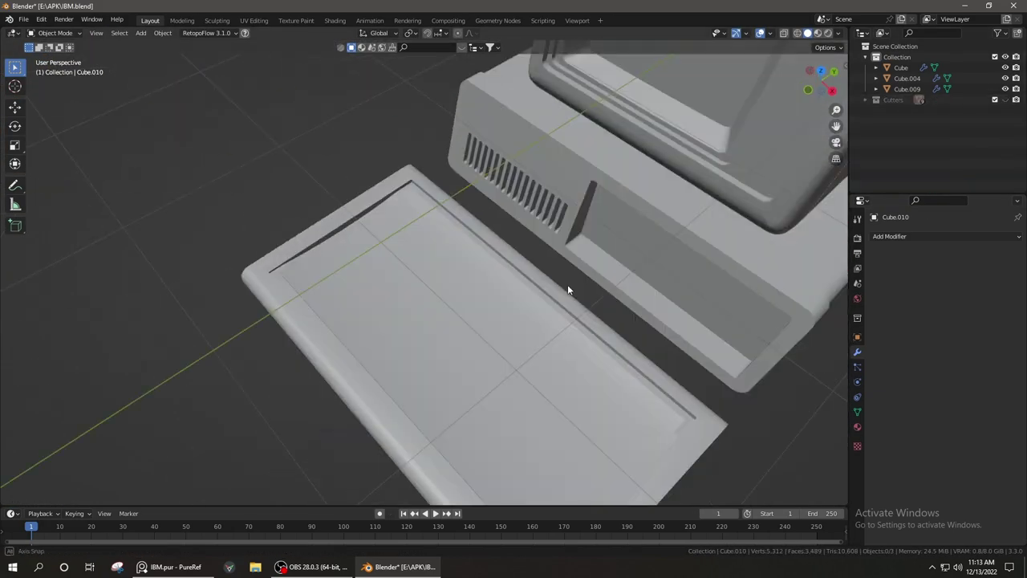
{"action": "middle_click_drag", "start_coordinate": [568, 284], "coordinate": [359, 322]}
{"action": "scroll", "coordinate": [359, 322], "scroll_direction": "up", "scroll_amount": 5}
Resize the cutter's selected geometry in X and Y only, keeping its height, to shape the recess
{"action": "key", "text": "Tab"}
{"action": "mouse_move", "coordinate": [265, 267]}
{"action": "middle_mouse_down"}
{"action": "mouse_move", "coordinate": [337, 240]}
{"action": "mouse_move", "coordinate": [383, 255]}
{"action": "mouse_move", "coordinate": [561, 241]}
{"action": "mouse_move", "coordinate": [517, 268]}
{"action": "mouse_move", "coordinate": [408, 291]}
{"action": "middle_mouse_up"}
{"action": "scroll", "coordinate": [337, 241], "scroll_direction": "down", "scroll_amount": 5}
{"action": "scroll", "coordinate": [337, 241], "scroll_direction": "up", "scroll_amount": 5}
{"action": "scroll", "coordinate": [383, 255], "scroll_direction": "down", "scroll_amount": 5}
{"action": "key", "text": "s"}
{"action": "key", "text": "shift+z"}
{"action": "left_click", "coordinate": [594, 233]}
{"action": "scroll", "coordinate": [528, 282], "scroll_direction": "up", "scroll_amount": 5}
{"action": "scroll", "coordinate": [528, 281], "scroll_direction": "down", "scroll_amount": 5}
{"action": "scroll", "coordinate": [338, 276], "scroll_direction": "up", "scroll_amount": 5}
{"action": "left_click", "coordinate": [650, 223]}
{"action": "scroll", "coordinate": [555, 295], "scroll_direction": "down", "scroll_amount": 4}
{"action": "mouse_move", "coordinate": [555, 296]}
{"action": "middle_mouse_down"}
{"action": "mouse_move", "coordinate": [497, 288]}
{"action": "mouse_move", "coordinate": [567, 296]}
{"action": "mouse_move", "coordinate": [627, 288]}
{"action": "middle_mouse_up"}
{"action": "scroll", "coordinate": [626, 288], "scroll_direction": "up", "scroll_amount": 3}
{"action": "key", "text": "Tab"}
{"action": "scroll", "coordinate": [635, 243], "scroll_direction": "down", "scroll_amount": 5}
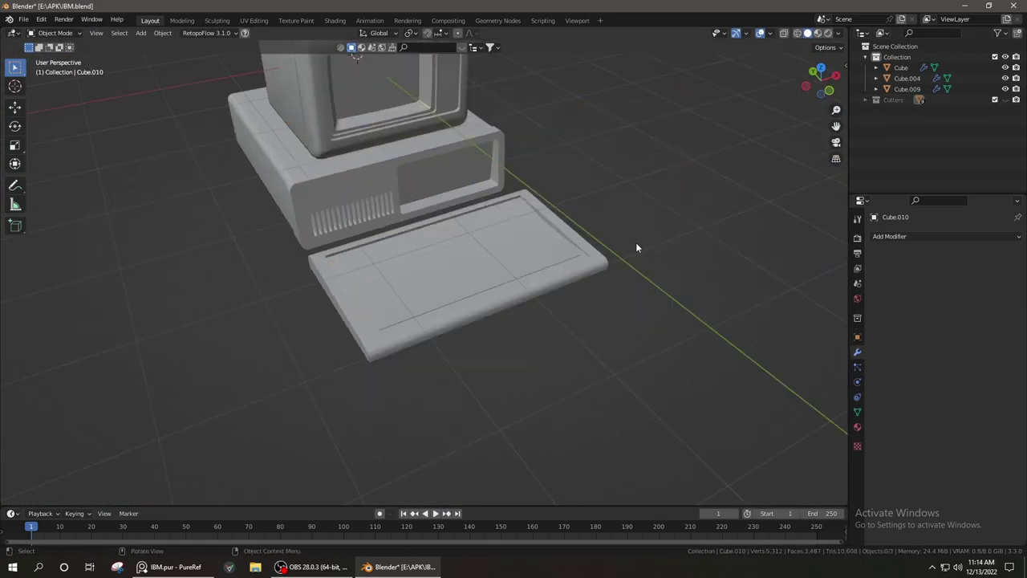
Apply Shade Auto Smooth to the keyboard plate
{"action": "left_click", "coordinate": [643, 246]}
{"action": "key", "text": "shift+a"}
{"action": "right_click", "coordinate": [427, 278]}
{"action": "left_click", "coordinate": [427, 279]}
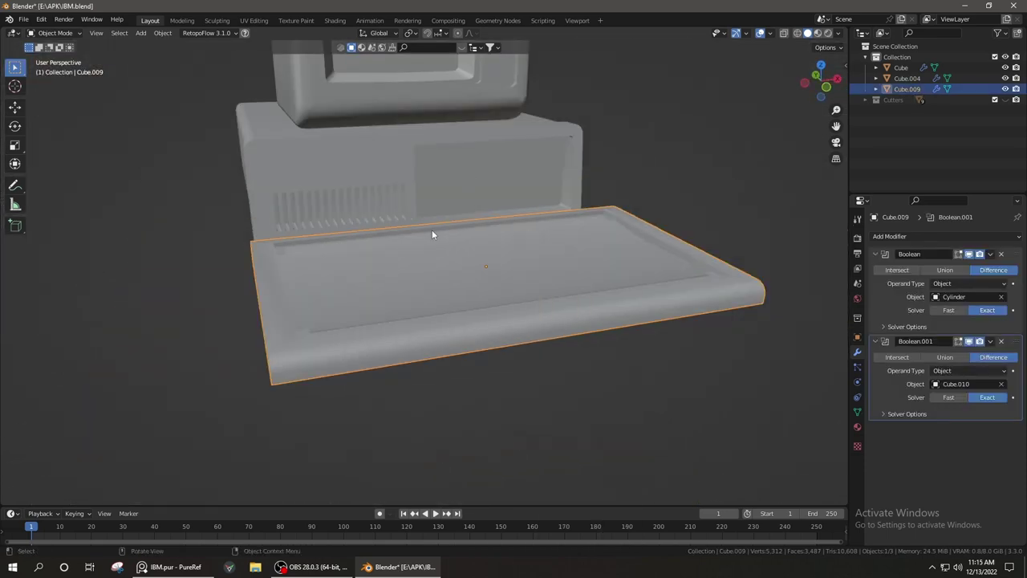
Snap the 3D cursor to the plate and add a scaled-down cube there
{"action": "left_click", "coordinate": [611, 215]}
{"action": "left_click", "coordinate": [520, 273]}
{"action": "key", "text": "shift+a"}
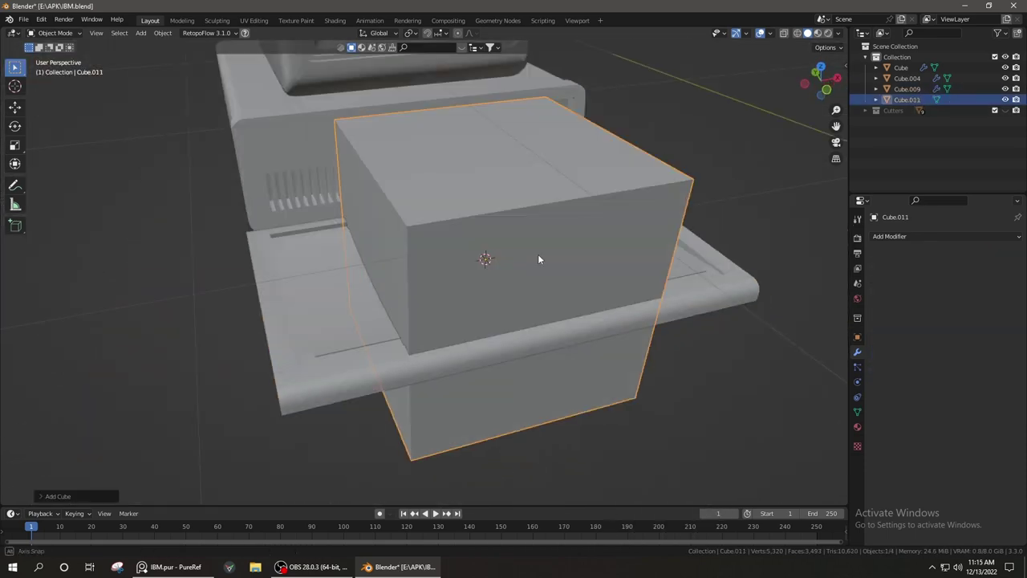
{"action": "mouse_move", "coordinate": [538, 254]}
{"action": "middle_mouse_down"}
{"action": "mouse_move", "coordinate": [513, 305]}
{"action": "mouse_move", "coordinate": [660, 309]}
{"action": "middle_mouse_up"}
{"action": "key", "text": "s"}
{"action": "left_click", "coordinate": [553, 318]}
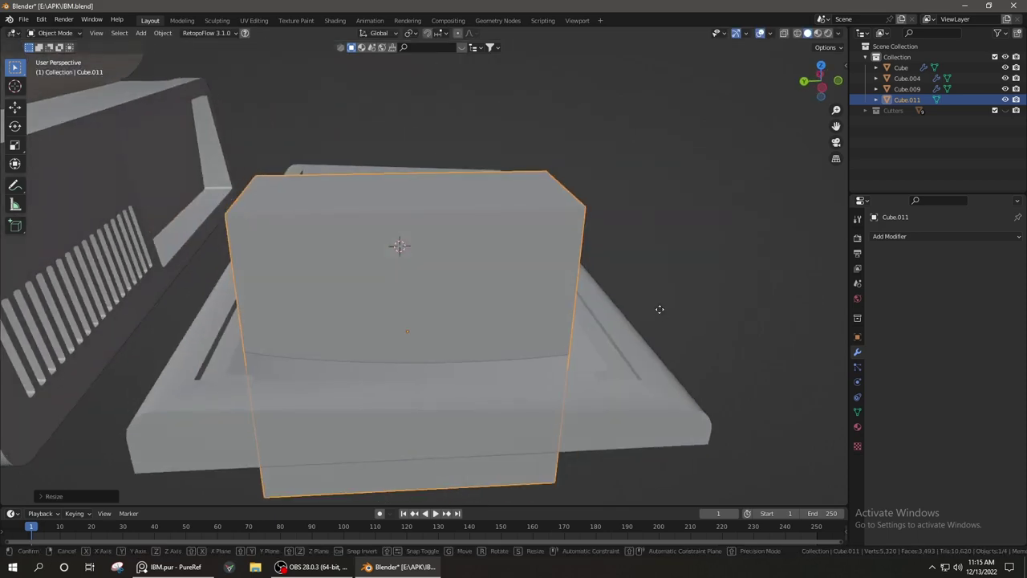
Flatten the cube into a thin slab and place it at the plate's left end
{"action": "key", "text": "s"}
{"action": "key", "text": "z"}
{"action": "left_click", "coordinate": [482, 329]}
{"action": "key", "text": "g"}
{"action": "key", "text": "z"}
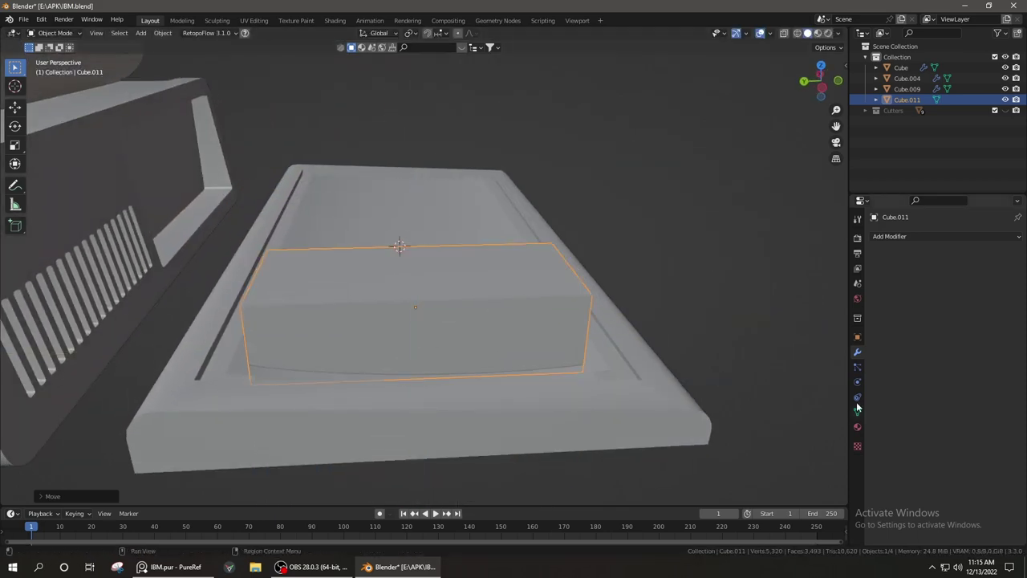
{"action": "key", "text": "Escape"}
{"action": "mouse_move", "coordinate": [567, 289]}
{"action": "middle_mouse_down"}
{"action": "mouse_move", "coordinate": [446, 281]}
{"action": "mouse_move", "coordinate": [535, 286]}
{"action": "middle_mouse_up"}
{"action": "left_click", "coordinate": [536, 285]}
{"action": "key", "text": "r"}
{"action": "key", "text": "y"}
{"action": "key", "text": "Escape"}
{"action": "middle_click_drag", "start_coordinate": [780, 192], "coordinate": [581, 253]}
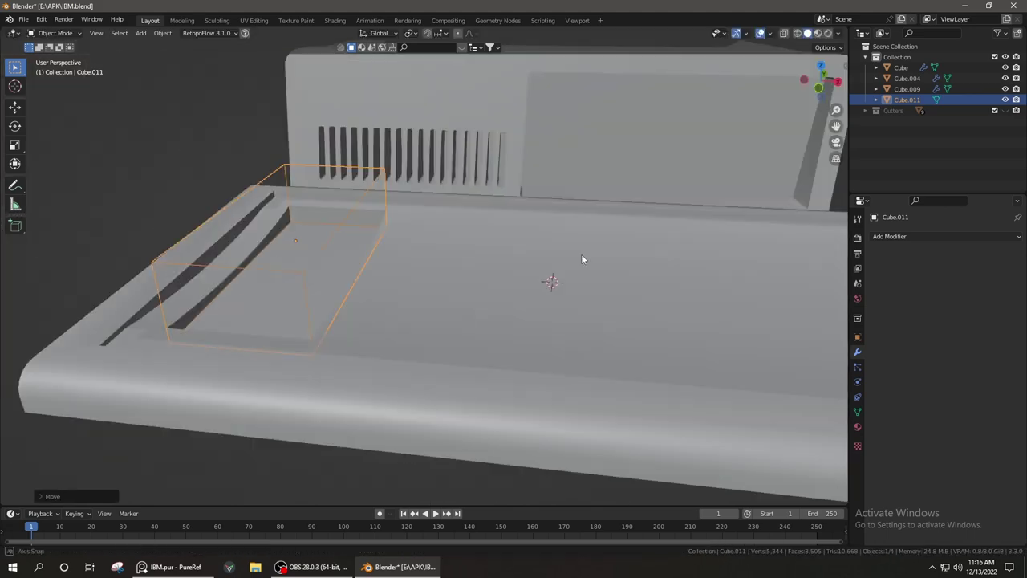
{"action": "scroll", "coordinate": [504, 270], "scroll_direction": "up", "scroll_amount": 3}
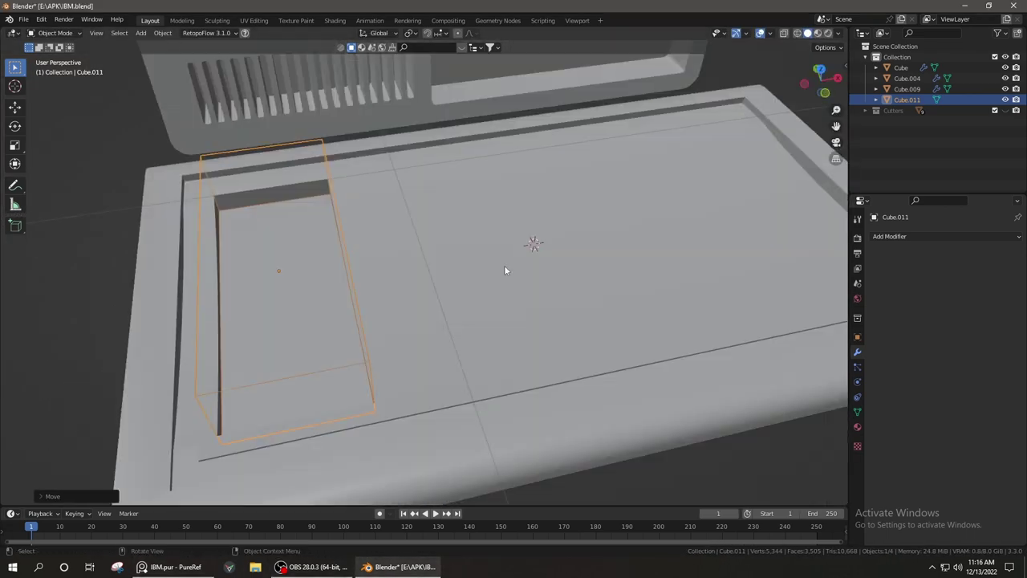
{"action": "left_click", "coordinate": [463, 268]}
{"action": "scroll", "coordinate": [469, 273], "scroll_direction": "down", "scroll_amount": 3}
Move slab Cube.011 into Cutters, then enable X-ray and shift its faces vertically
{"action": "key", "text": "Tab"}
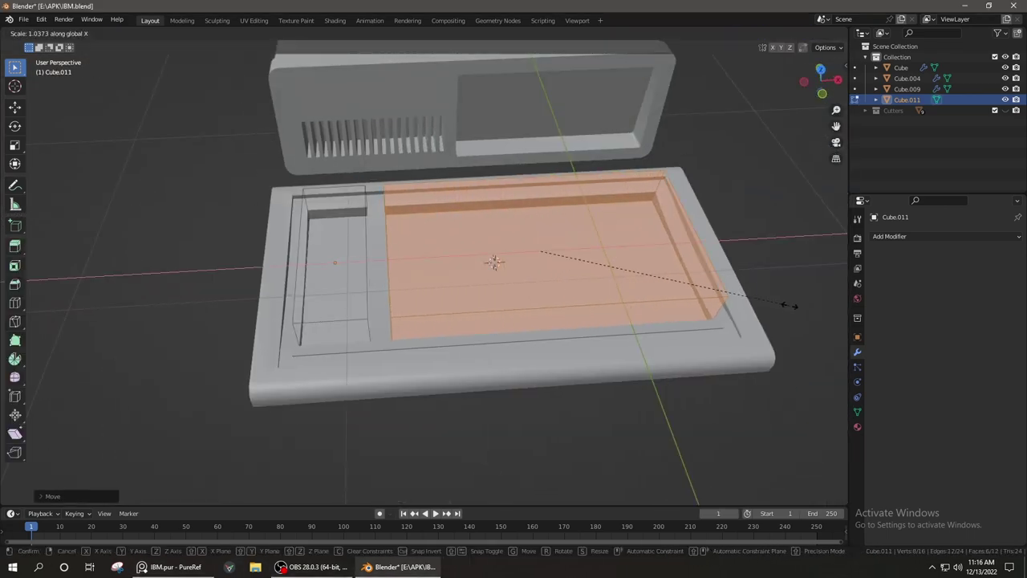
{"action": "key", "text": "Escape"}
{"action": "key", "text": "Tab"}
{"action": "mouse_move", "coordinate": [787, 309]}
{"action": "middle_mouse_down"}
{"action": "mouse_move", "coordinate": [589, 329]}
{"action": "mouse_move", "coordinate": [523, 324]}
{"action": "mouse_move", "coordinate": [543, 295]}
{"action": "middle_mouse_up"}
{"action": "key", "text": "m"}
{"action": "key", "text": "Tab"}
{"action": "key", "text": "alt+z"}
{"action": "key", "text": "g"}
{"action": "key", "text": "z"}
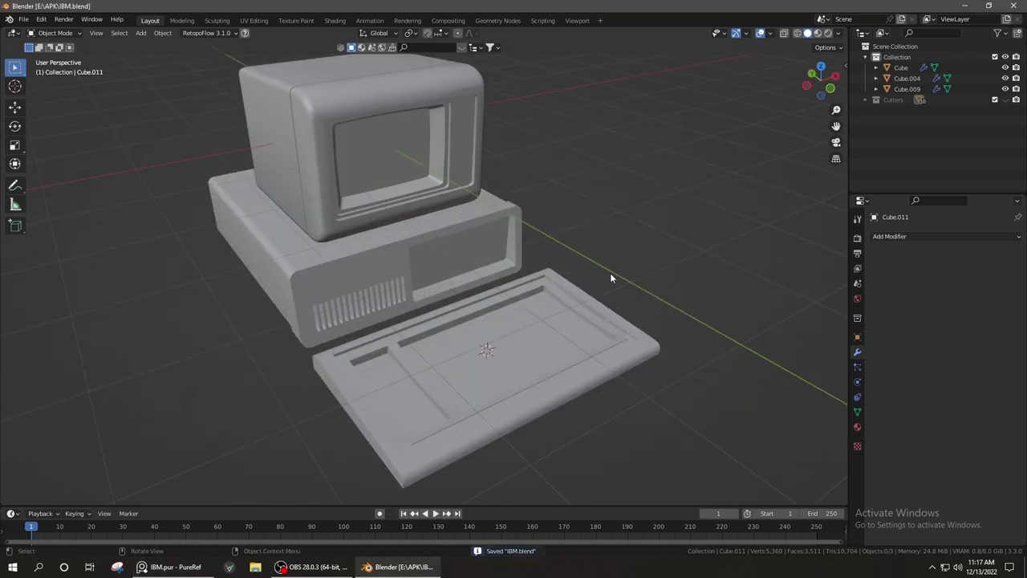
Add a new cube for a keycap and move it into place above the keyboard
{"action": "key", "text": "shift+a"}
{"action": "left_click", "coordinate": [622, 254]}
{"action": "key", "text": "g"}
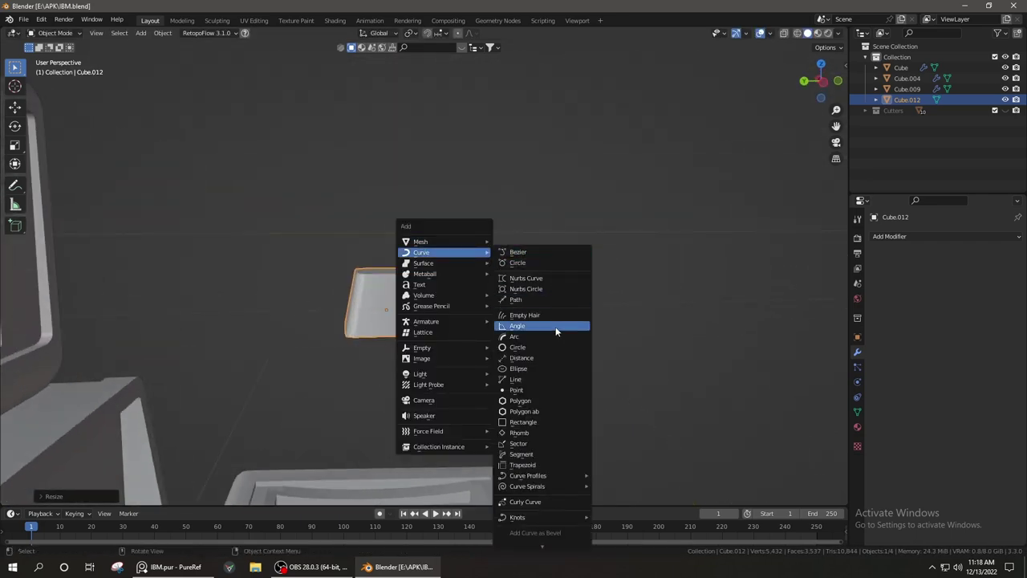
Add a Bezier curve and move its points along Y into a cable path toward the keyboard
{"action": "left_click", "coordinate": [518, 252]}
{"action": "left_click", "coordinate": [504, 282]}
{"action": "scroll", "coordinate": [489, 302], "scroll_direction": "up", "scroll_amount": 5}
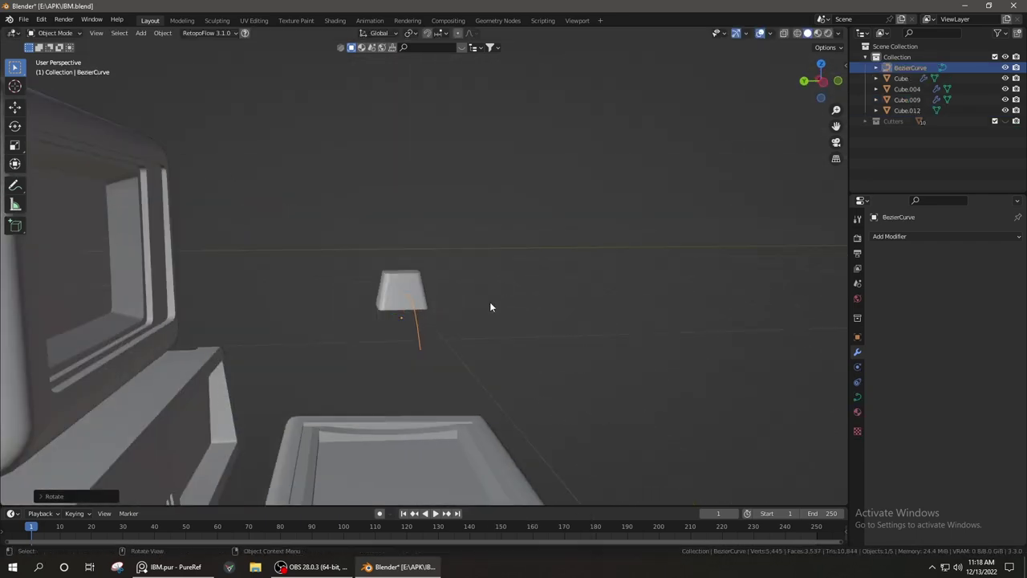
{"action": "mouse_move", "coordinate": [490, 301]}
{"action": "middle_mouse_down"}
{"action": "mouse_move", "coordinate": [544, 319]}
{"action": "mouse_move", "coordinate": [407, 320]}
{"action": "middle_mouse_up"}
{"action": "key", "text": "Tab"}
{"action": "middle_click_drag", "start_coordinate": [493, 319], "coordinate": [598, 366]}
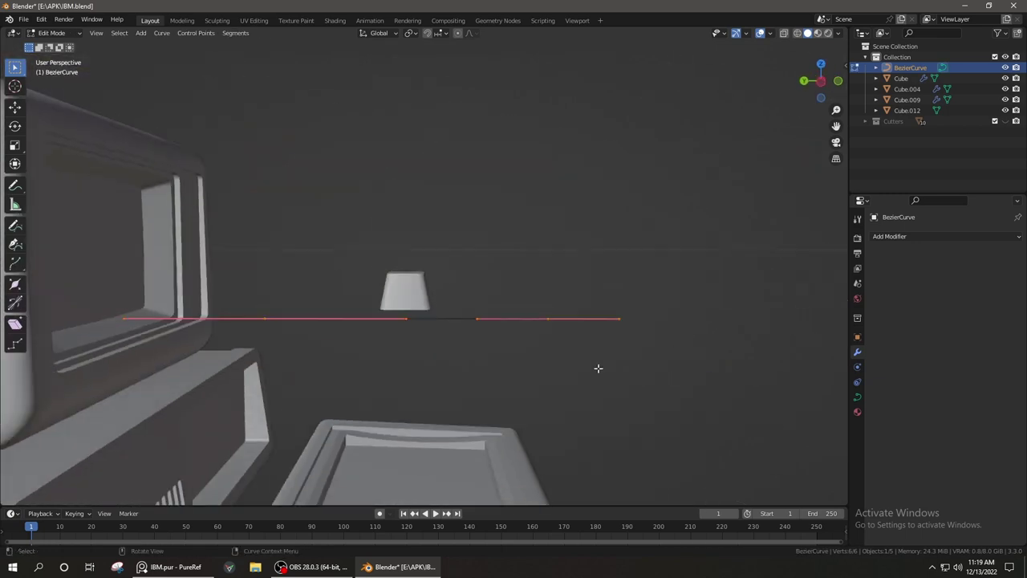
{"action": "key", "text": "g"}
{"action": "key", "text": "y"}
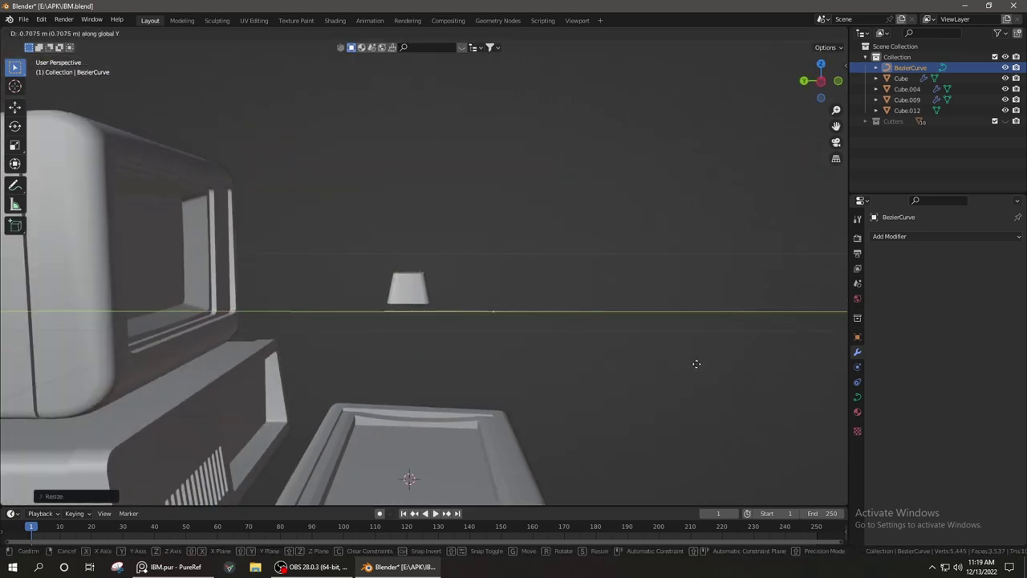
{"action": "left_click", "coordinate": [695, 364]}
{"action": "middle_click_drag", "start_coordinate": [543, 321], "coordinate": [671, 324]}
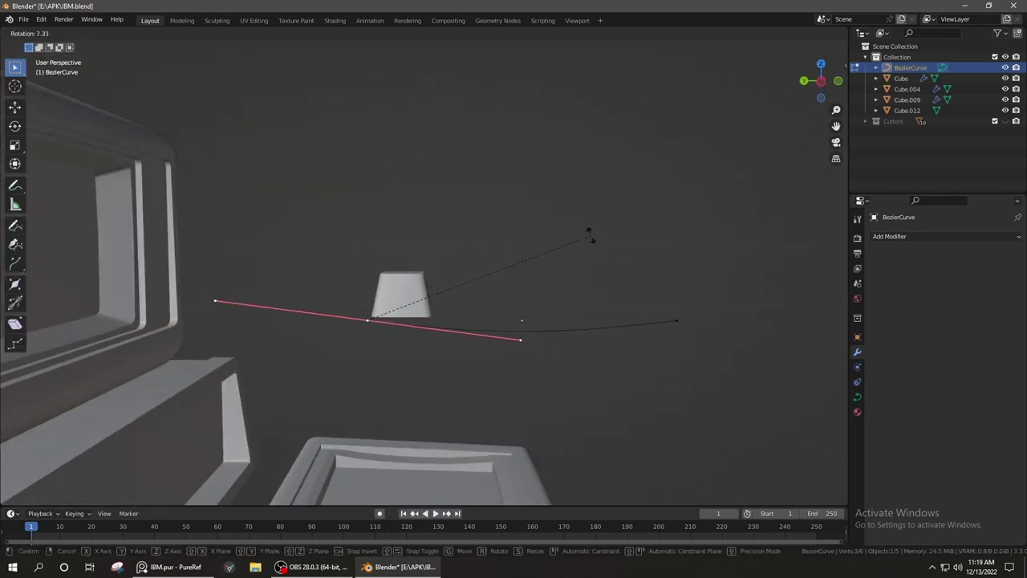
Leave curve editing and select the keycap Cube.012
{"action": "key", "text": "Tab"}
{"action": "scroll", "coordinate": [447, 431], "scroll_direction": "down", "scroll_amount": 5}
{"action": "left_click", "coordinate": [452, 301]}
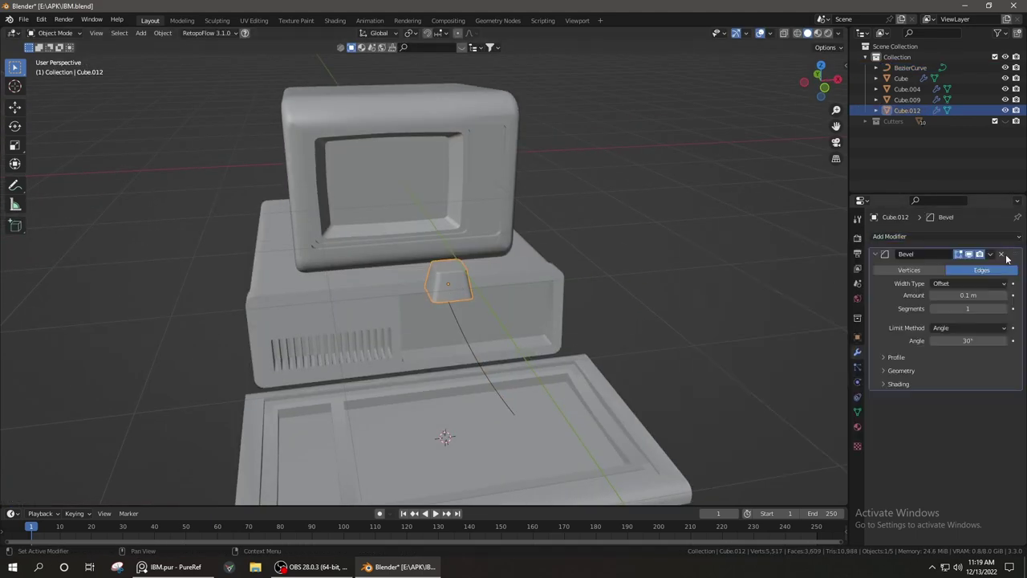
Merge the keycap's first top-corner vertices into single vertices using Merge At Last
{"action": "scroll", "coordinate": [516, 321], "scroll_direction": "up", "scroll_amount": 6}
{"action": "key", "text": "Tab"}
{"action": "key", "text": "2"}
{"action": "mouse_move", "coordinate": [662, 289]}
{"action": "middle_mouse_down"}
{"action": "mouse_move", "coordinate": [619, 275]}
{"action": "mouse_move", "coordinate": [602, 304]}
{"action": "mouse_move", "coordinate": [537, 313]}
{"action": "mouse_move", "coordinate": [401, 273]}
{"action": "middle_mouse_up"}
{"action": "key", "text": "a"}
{"action": "left_click", "coordinate": [546, 301]}
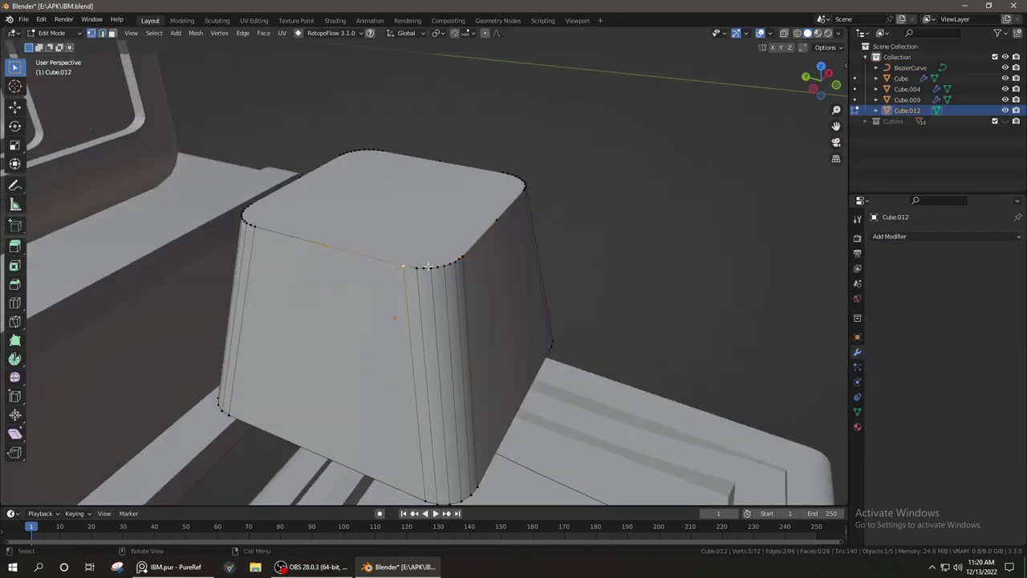
{"action": "scroll", "coordinate": [378, 252], "scroll_direction": "up", "scroll_amount": 5}
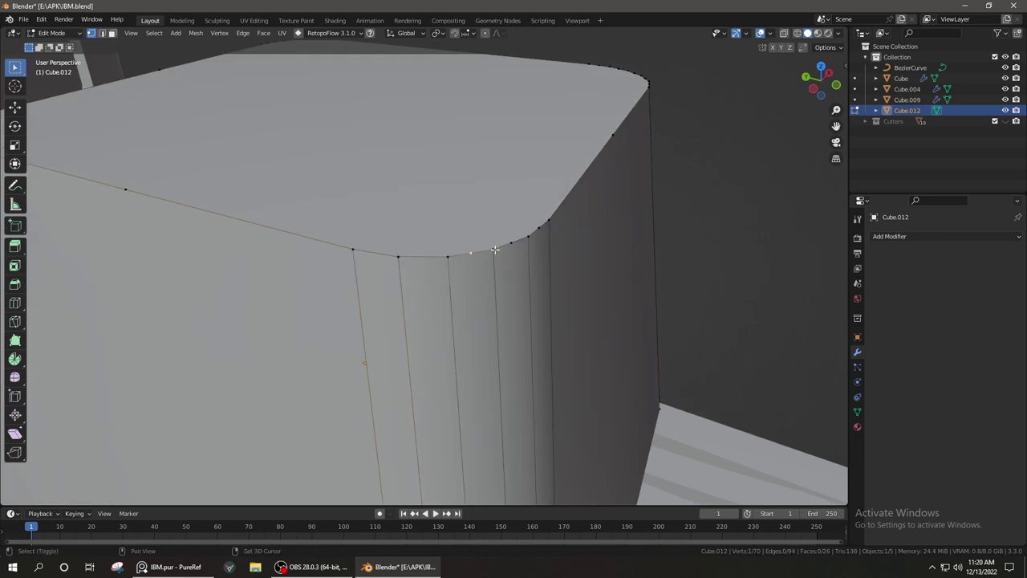
{"action": "left_click", "coordinate": [530, 238]}
{"action": "middle_click_drag", "start_coordinate": [531, 238], "coordinate": [562, 263]}
{"action": "key", "text": "m"}
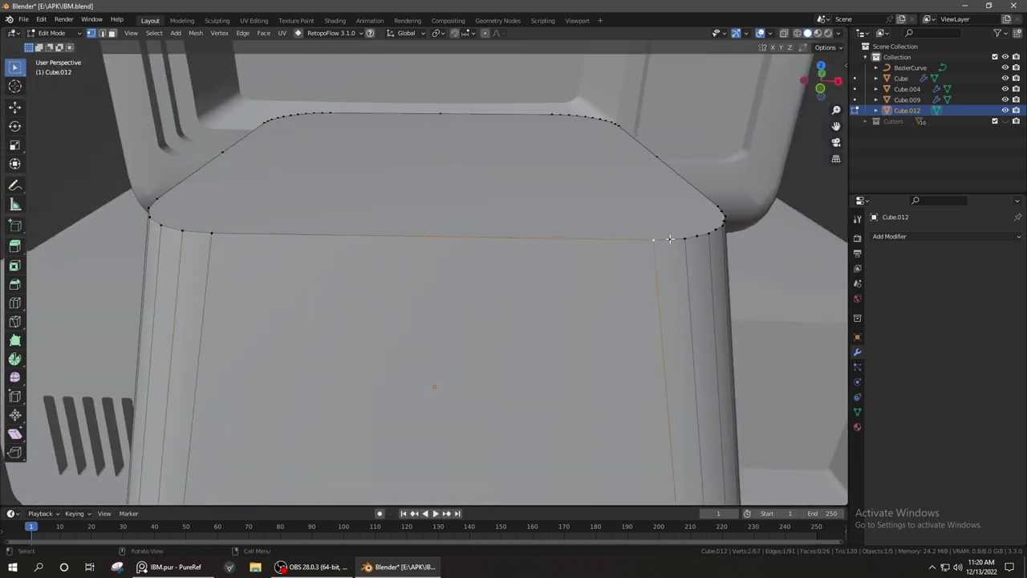
{"action": "mouse_move", "coordinate": [694, 238]}
{"action": "middle_mouse_down"}
{"action": "mouse_move", "coordinate": [718, 323]}
{"action": "mouse_move", "coordinate": [444, 284]}
{"action": "middle_mouse_up"}
{"action": "key", "text": "m"}
{"action": "left_click", "coordinate": [772, 316]}
{"action": "left_click", "coordinate": [569, 304]}
Merge the remaining stray top-corner vertex pairs into single vertices
{"action": "scroll", "coordinate": [569, 304], "scroll_direction": "down", "scroll_amount": 3}
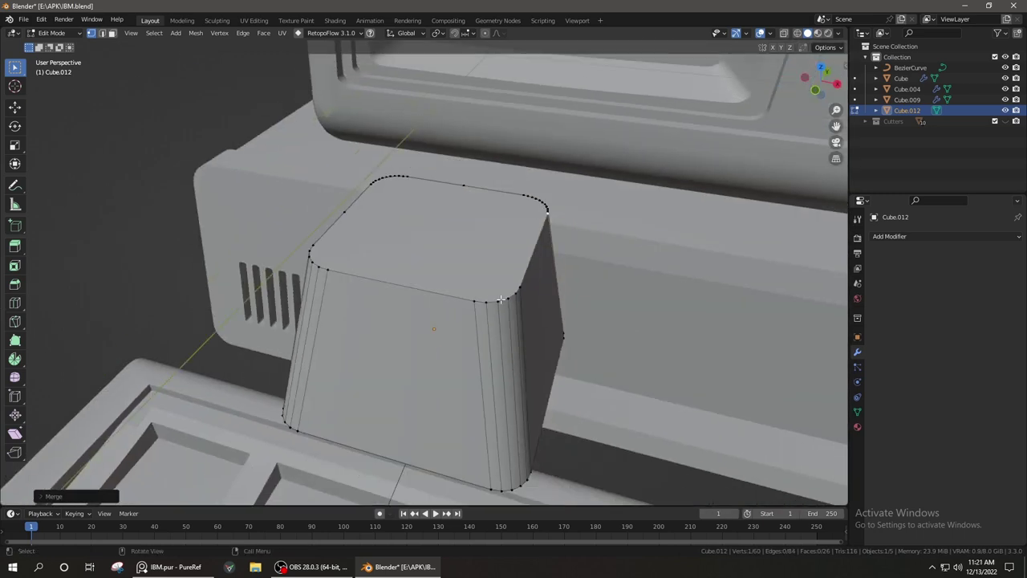
{"action": "middle_click_drag", "start_coordinate": [569, 304], "coordinate": [449, 241]}
{"action": "scroll", "coordinate": [441, 208], "scroll_direction": "up", "scroll_amount": 5}
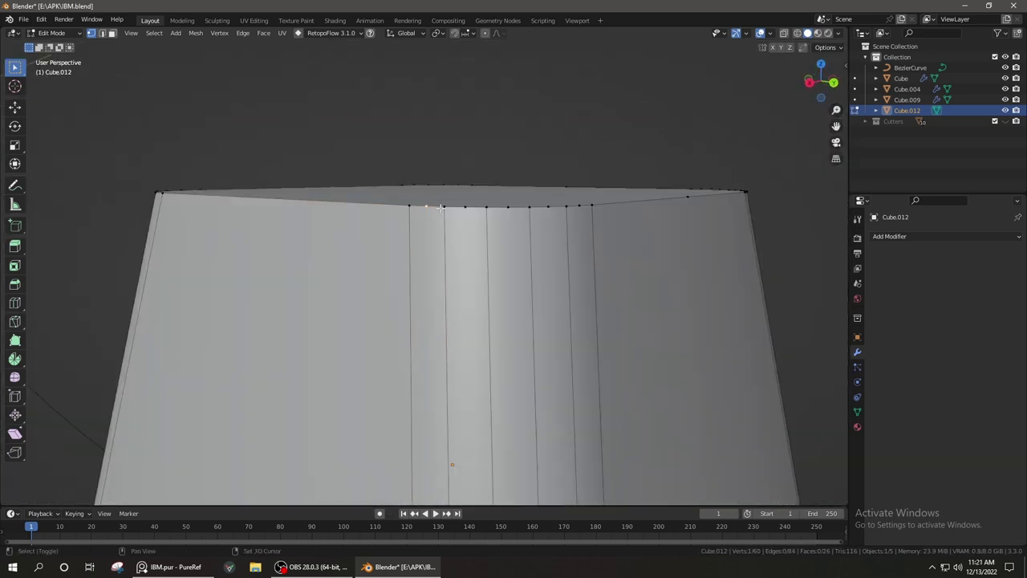
{"action": "key", "text": "m"}
{"action": "left_click", "coordinate": [564, 215]}
{"action": "middle_click_drag", "start_coordinate": [565, 215], "coordinate": [401, 313]}
{"action": "key", "text": "m"}
{"action": "left_click", "coordinate": [669, 343]}
{"action": "middle_click_drag", "start_coordinate": [669, 343], "coordinate": [476, 351]}
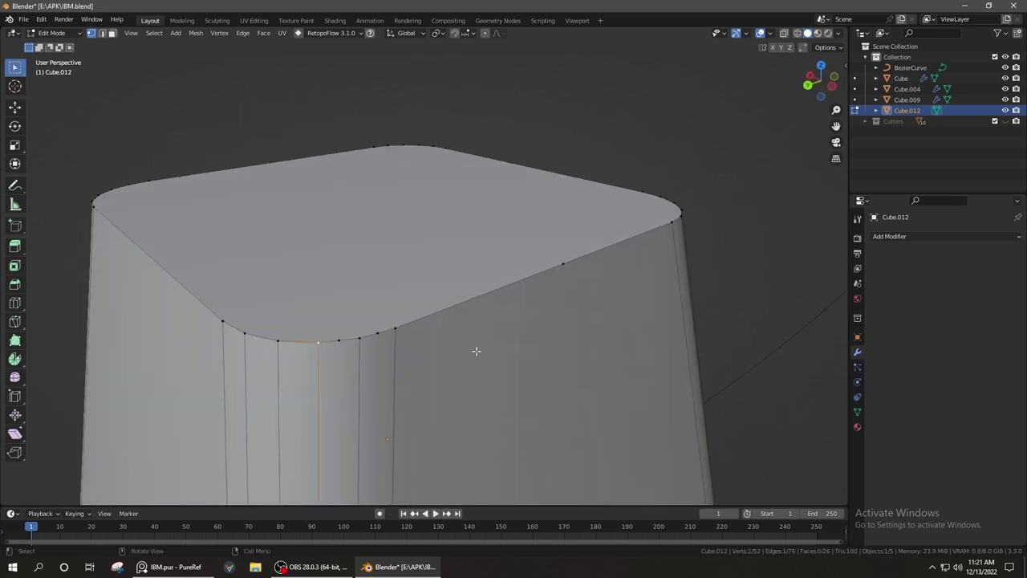
{"action": "scroll", "coordinate": [374, 341], "scroll_direction": "down", "scroll_amount": 3}
Bevel the keycap's top edge loop by 0.0242 m and return to Object Mode
{"action": "key", "text": "2"}
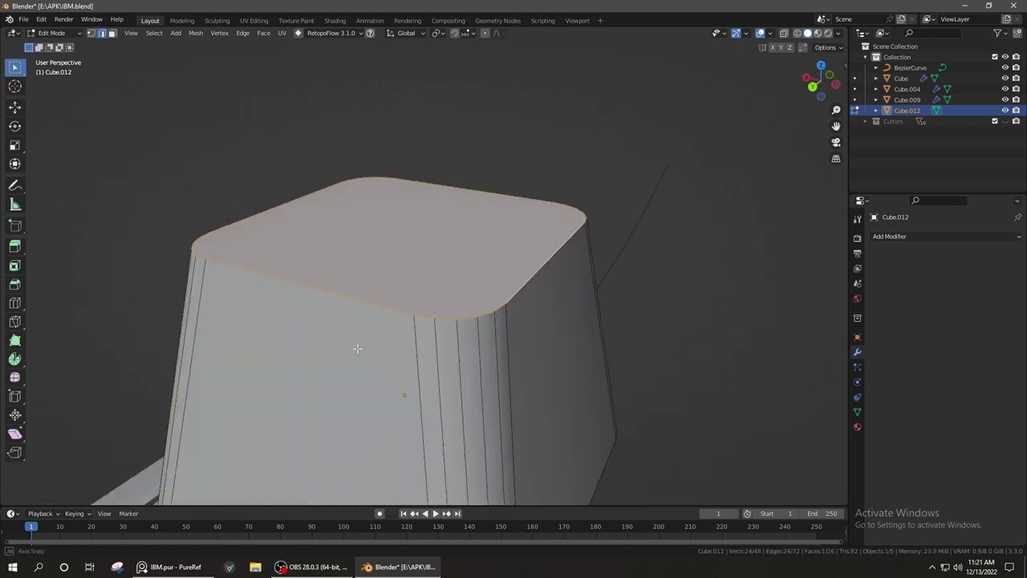
{"action": "key", "text": "ctrl+b"}
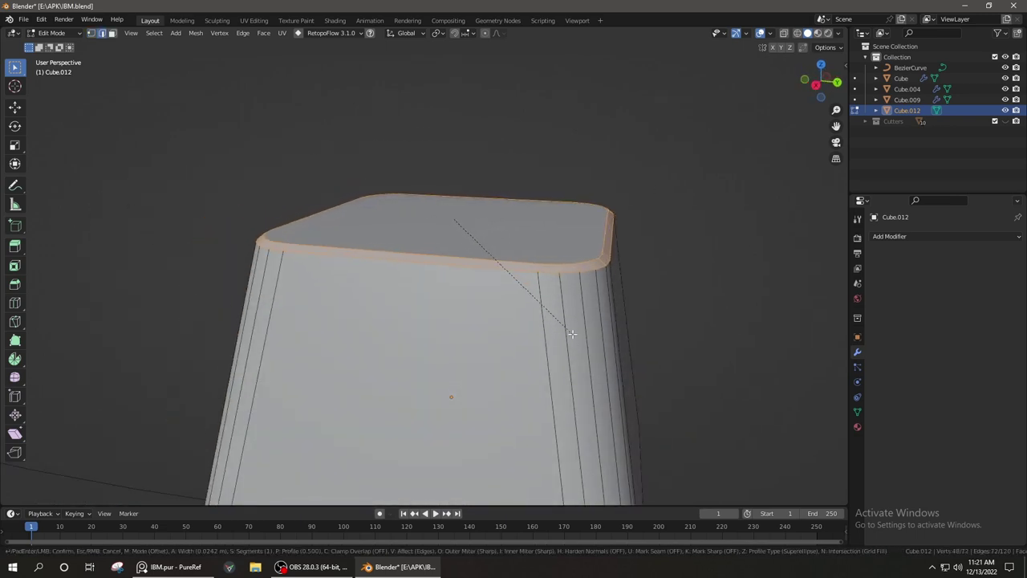
{"action": "left_click", "coordinate": [571, 331]}
{"action": "key", "text": "Tab"}
{"action": "scroll", "coordinate": [595, 338], "scroll_direction": "down", "scroll_amount": 3}
{"action": "middle_click_drag", "start_coordinate": [595, 339], "coordinate": [474, 342]}
Rename the Cube object to Monitor and set the key array's Y offset to -1
{"action": "scroll", "coordinate": [475, 341], "scroll_direction": "down", "scroll_amount": 4}
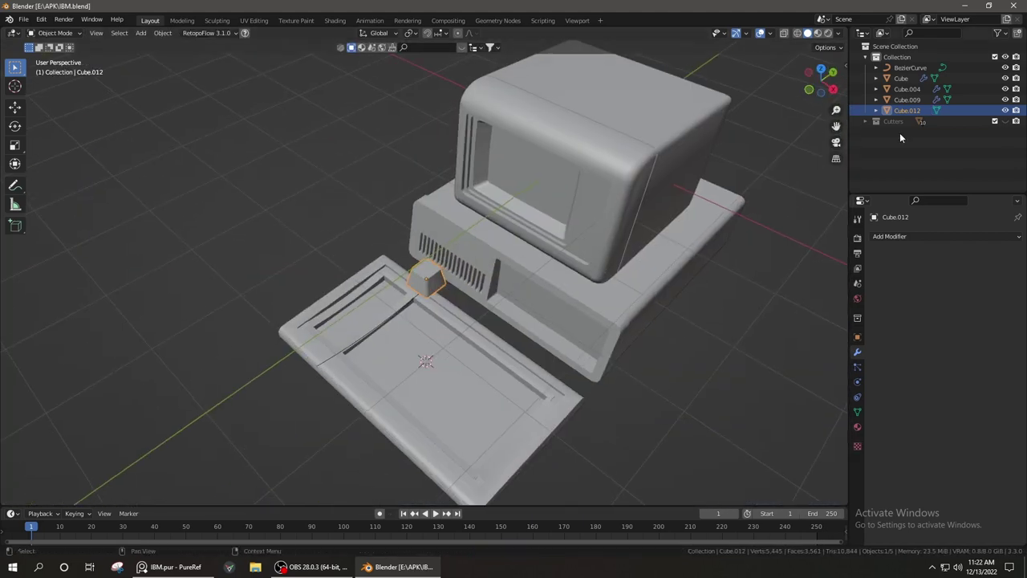
{"action": "double_click", "coordinate": [901, 78]}
{"action": "type", "text": "Monitor"}
{"action": "left_click", "coordinate": [900, 99]}
{"action": "type", "text": "Keyboard"}
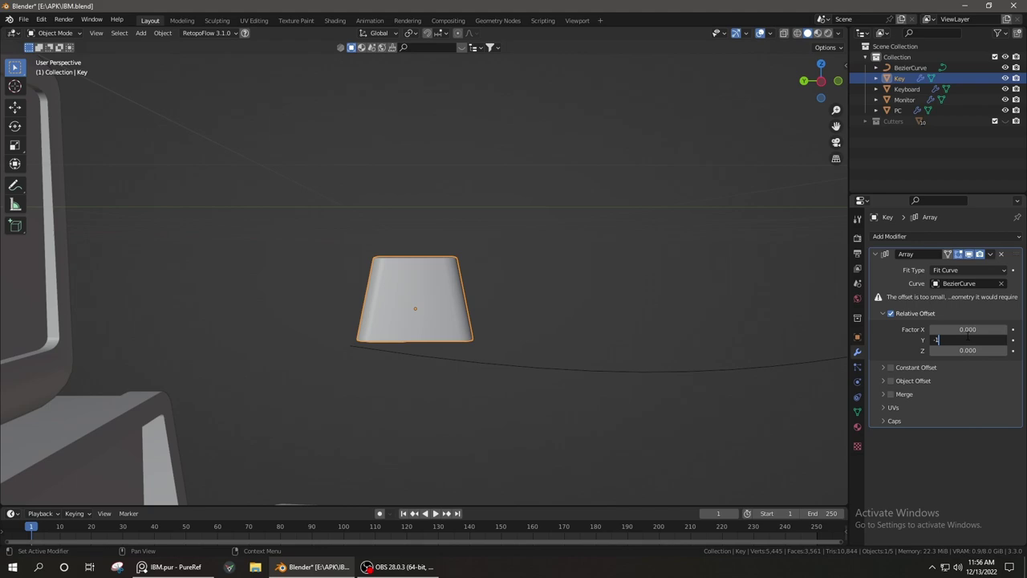
{"action": "key", "text": "Return"}
{"action": "middle_click_drag", "start_coordinate": [562, 449], "coordinate": [419, 488]}
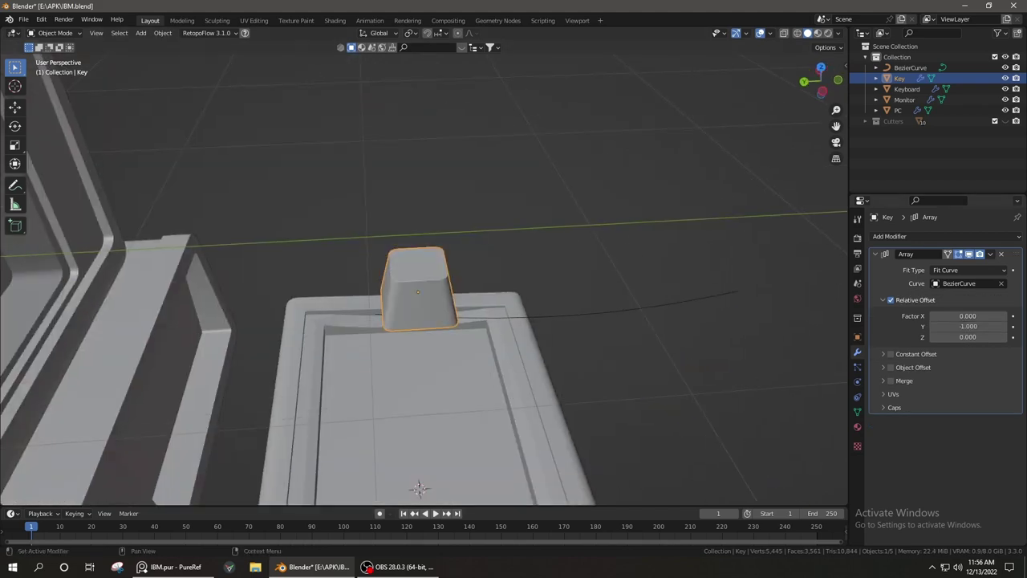
{"action": "middle_click_drag", "start_coordinate": [481, 337], "coordinate": [408, 280]}
Add a Curve modifier to Key with BezierCurve as the deforming curve
{"action": "key", "text": "Tab"}
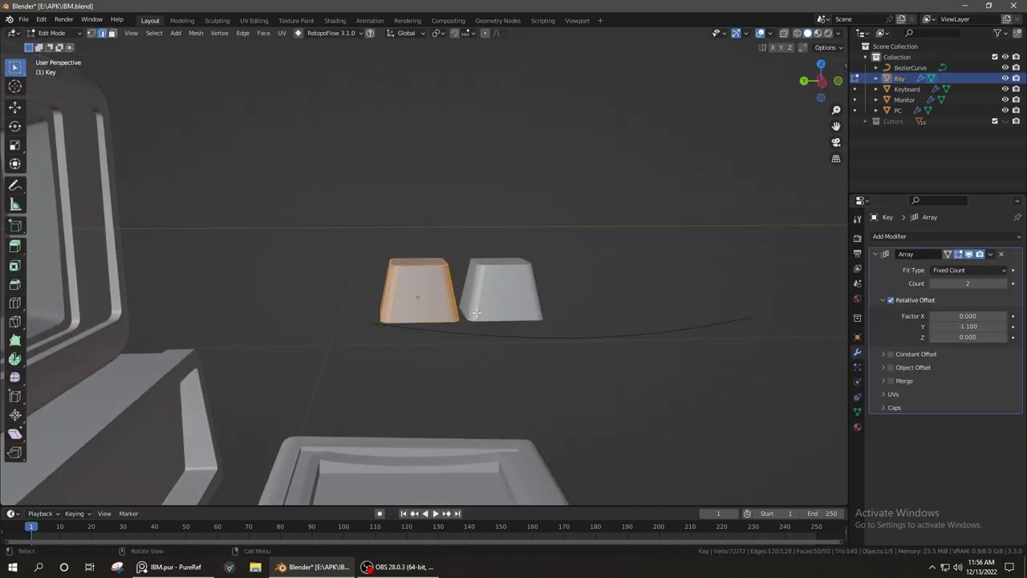
{"action": "key", "text": "Escape"}
{"action": "scroll", "coordinate": [483, 265], "scroll_direction": "down", "scroll_amount": 3}
{"action": "middle_click_drag", "start_coordinate": [483, 265], "coordinate": [387, 327]}
{"action": "key", "text": "Tab"}
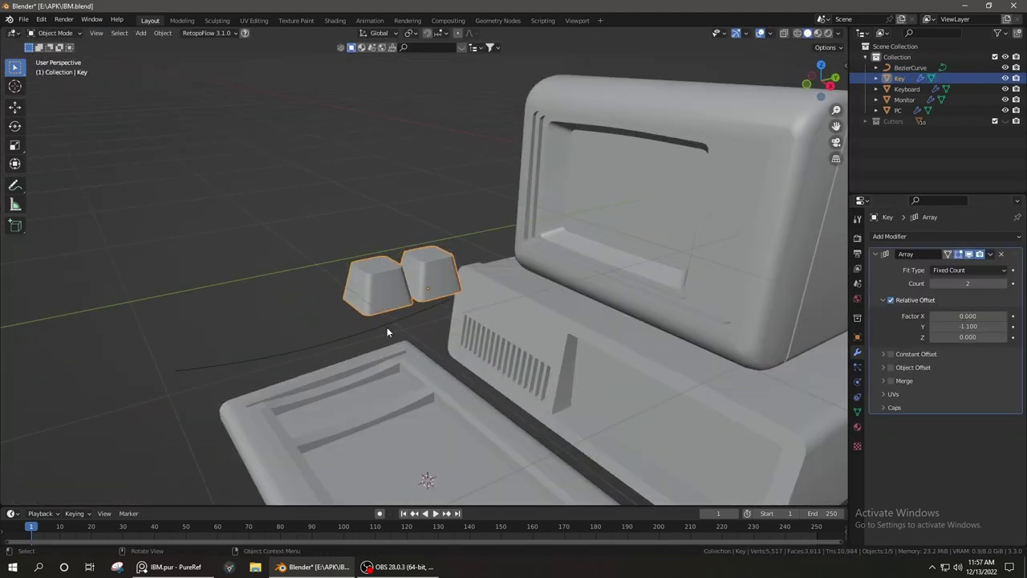
{"action": "left_click", "coordinate": [407, 313]}
{"action": "key", "text": "g"}
{"action": "key", "text": "Escape"}
{"action": "left_click", "coordinate": [898, 78]}
{"action": "left_click", "coordinate": [889, 236]}
{"action": "left_click", "coordinate": [899, 334]}
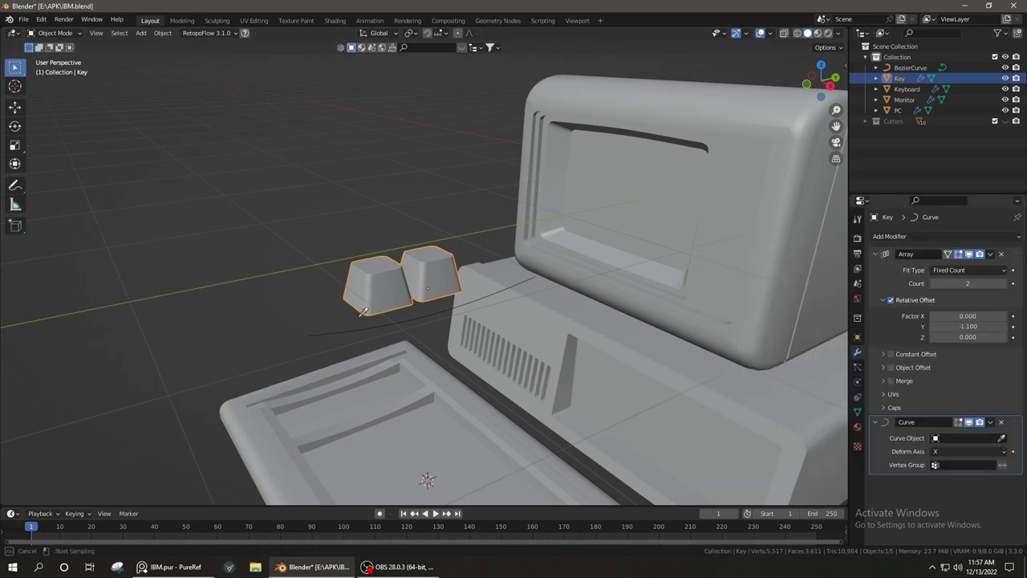
{"action": "left_click", "coordinate": [967, 437]}
Raise the Key array count to 5 so the keycaps run along the curve
{"action": "key", "text": "g"}
{"action": "left_click", "coordinate": [192, 345]}
{"action": "middle_click_drag", "start_coordinate": [192, 344], "coordinate": [530, 351]}
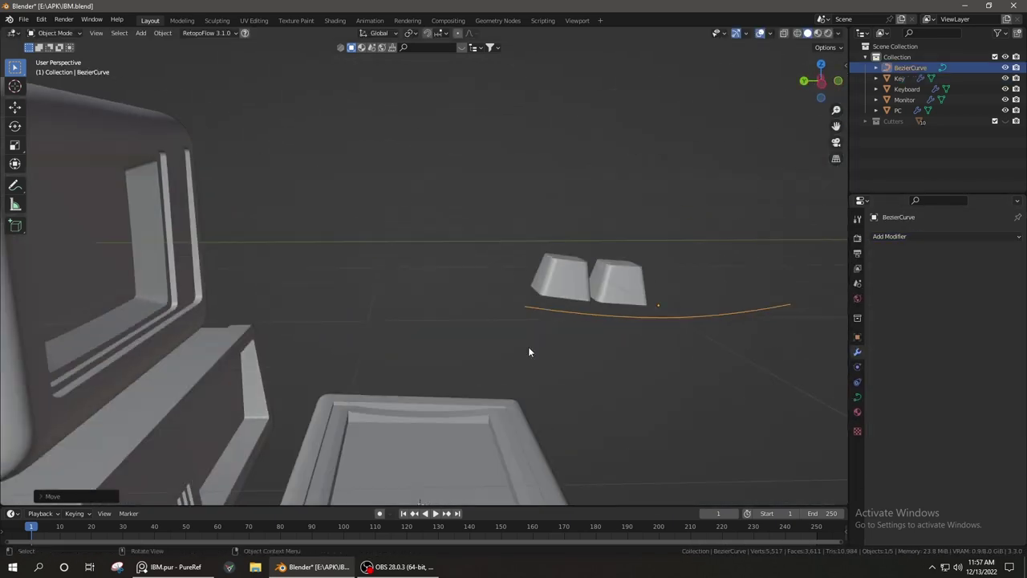
{"action": "left_click", "coordinate": [514, 289]}
{"action": "left_click", "coordinate": [1009, 283]}
{"action": "left_click", "coordinate": [1009, 283]}
{"action": "left_click", "coordinate": [1009, 284]}
{"action": "middle_click_drag", "start_coordinate": [481, 321], "coordinate": [550, 340]}
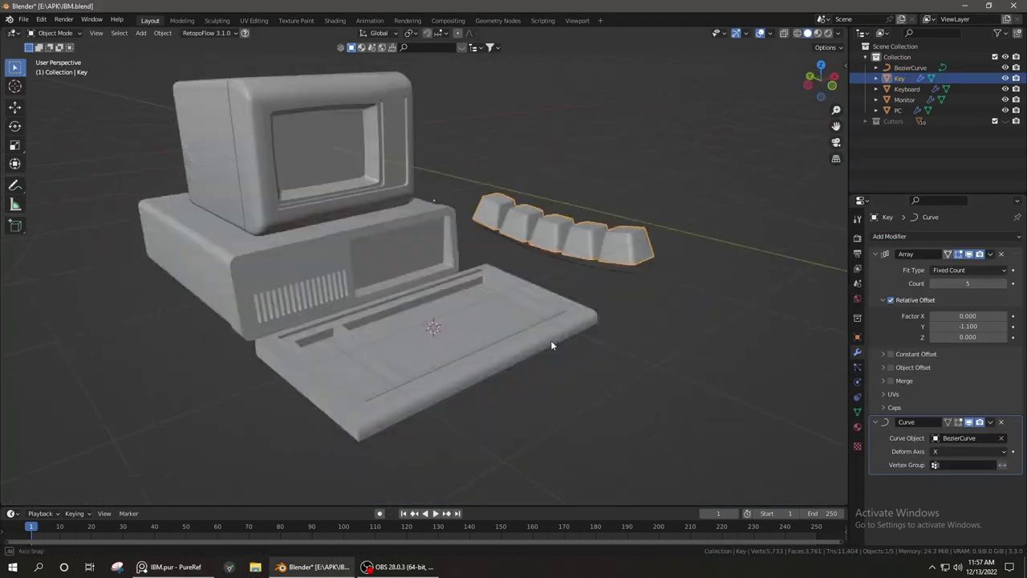
{"action": "scroll", "coordinate": [412, 231], "scroll_direction": "up", "scroll_amount": 2}
Move the BezierCurve along Y onto the keyboard's left side
{"action": "left_click", "coordinate": [495, 238]}
{"action": "key", "text": "Tab"}
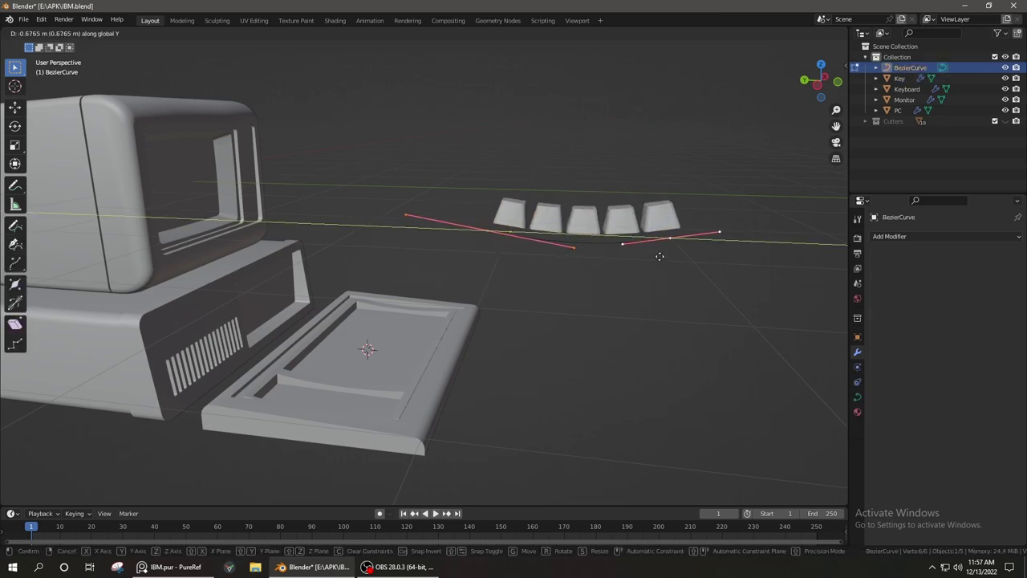
{"action": "key", "text": "g"}
{"action": "key", "text": "y"}
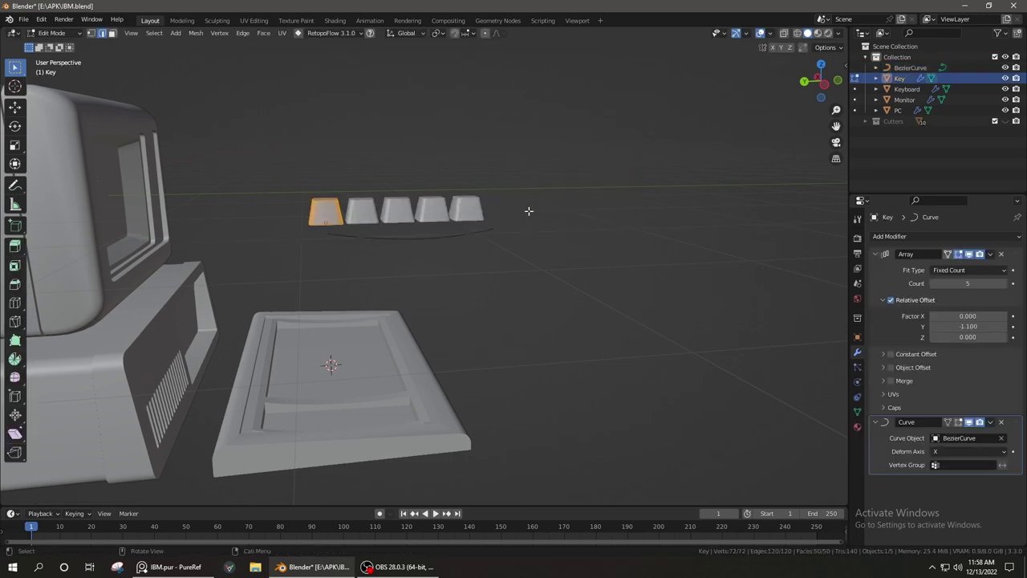
{"action": "left_click", "coordinate": [454, 229]}
{"action": "left_click", "coordinate": [418, 238]}
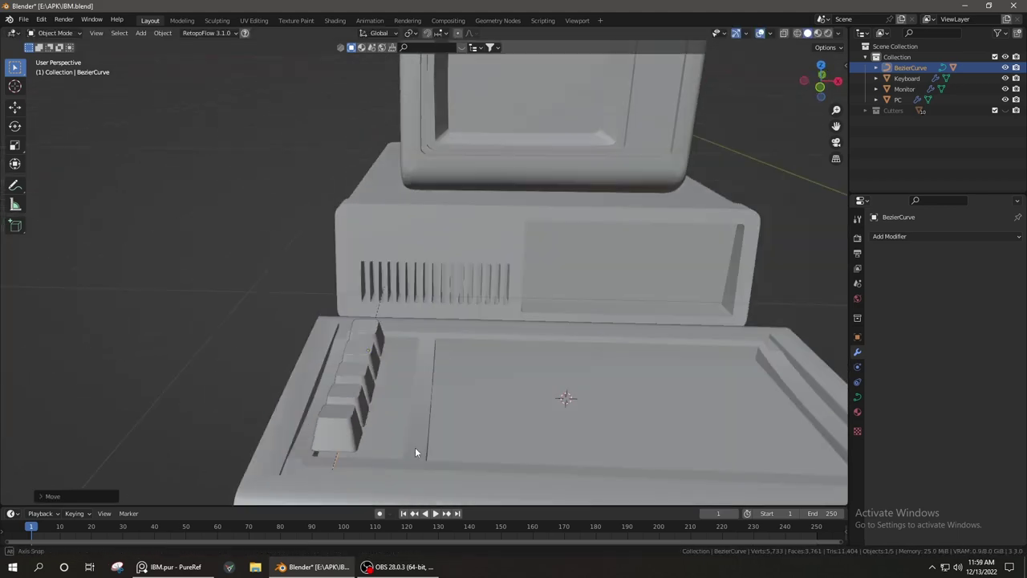
Add a second Array modifier with count 2 to Key and collapse the first Array panel
{"action": "key", "text": "Tab"}
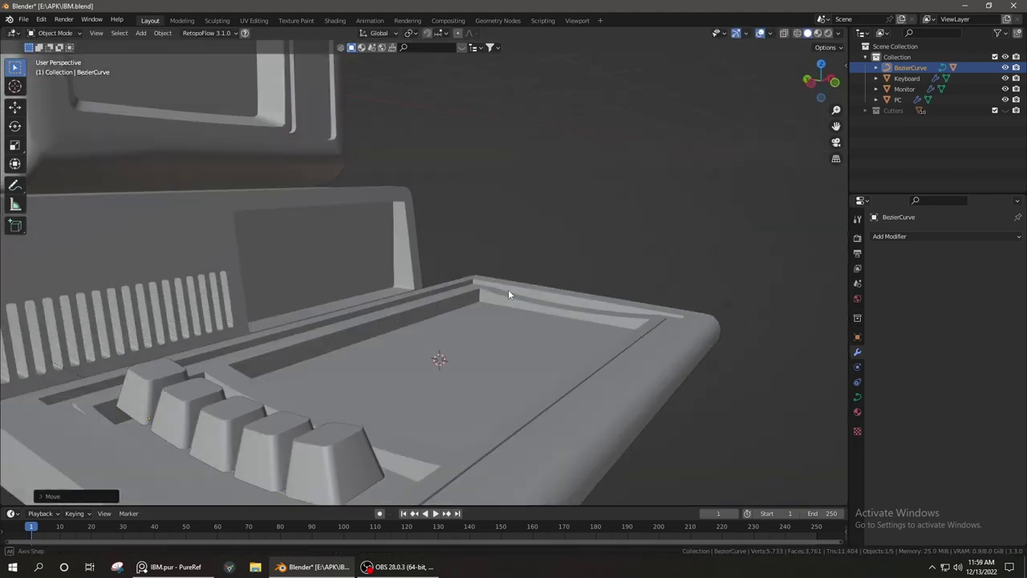
{"action": "middle_click_drag", "start_coordinate": [508, 288], "coordinate": [641, 370]}
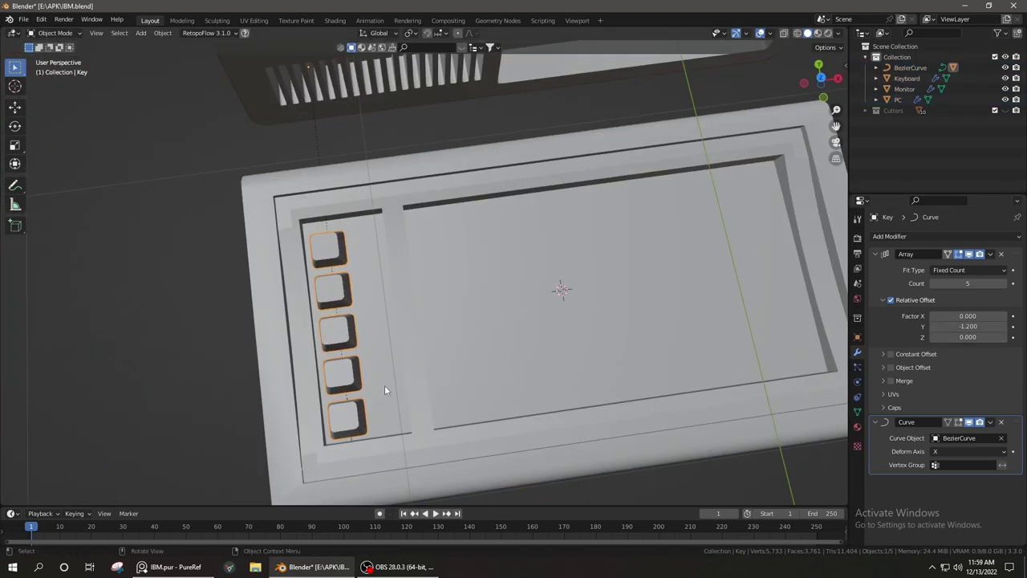
{"action": "left_click", "coordinate": [889, 236]}
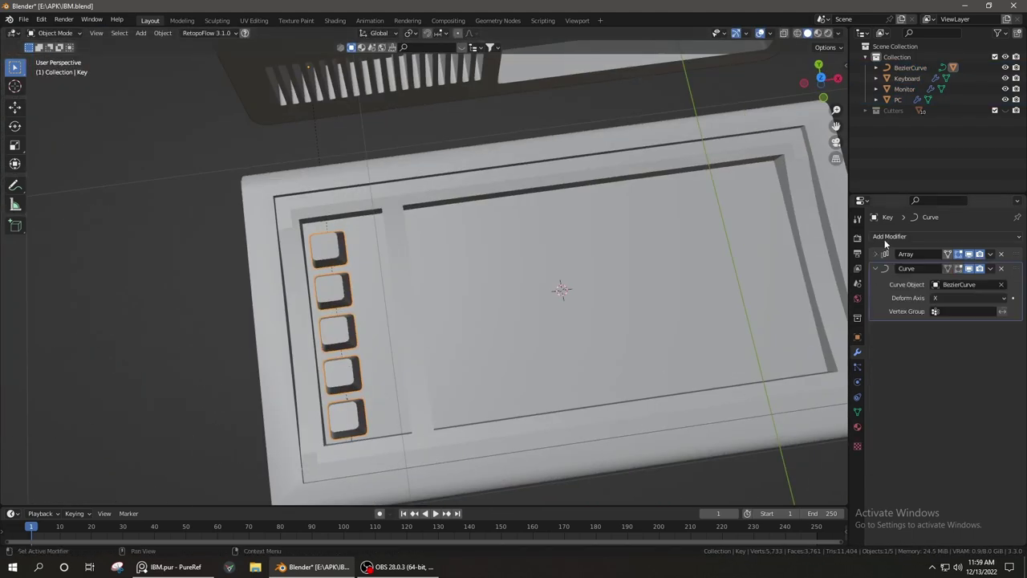
{"action": "left_click", "coordinate": [810, 265]}
{"action": "left_click", "coordinate": [876, 254]}
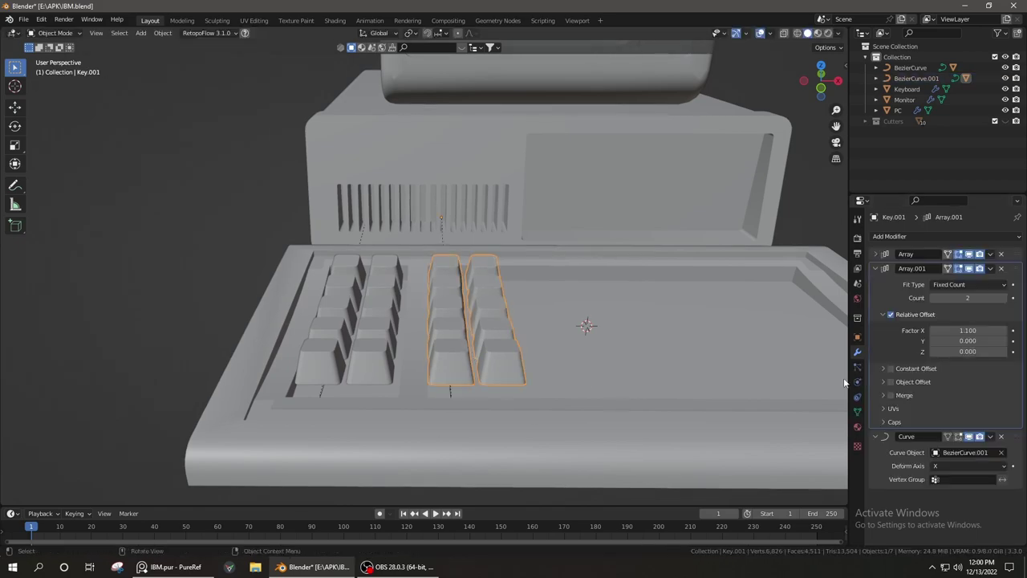
Raise Array.001's count on Key.001 to add more keycap columns
{"action": "left_click_drag", "start_coordinate": [967, 297], "coordinate": [1011, 298]}
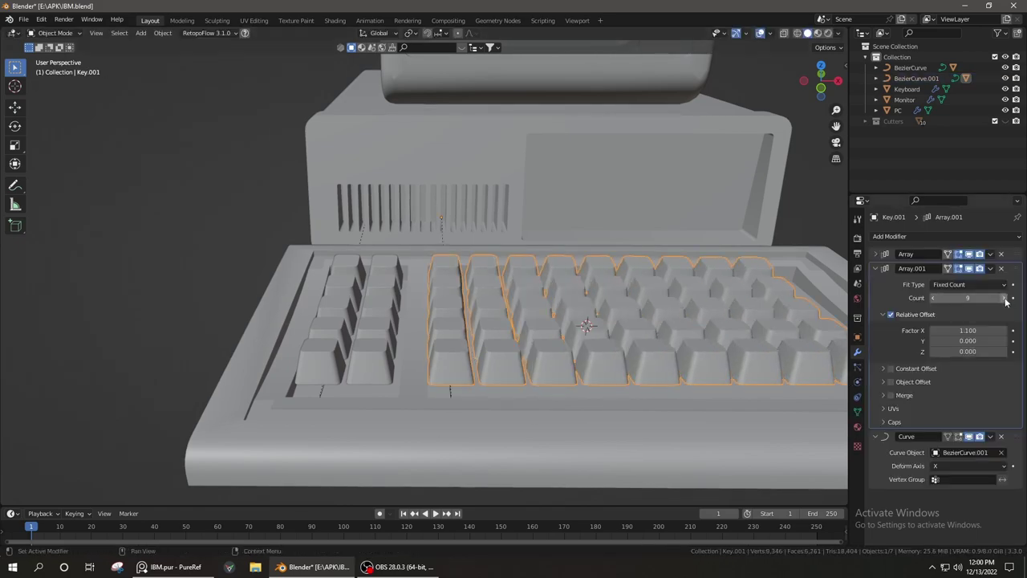
{"action": "middle_click_drag", "start_coordinate": [481, 337], "coordinate": [550, 331]}
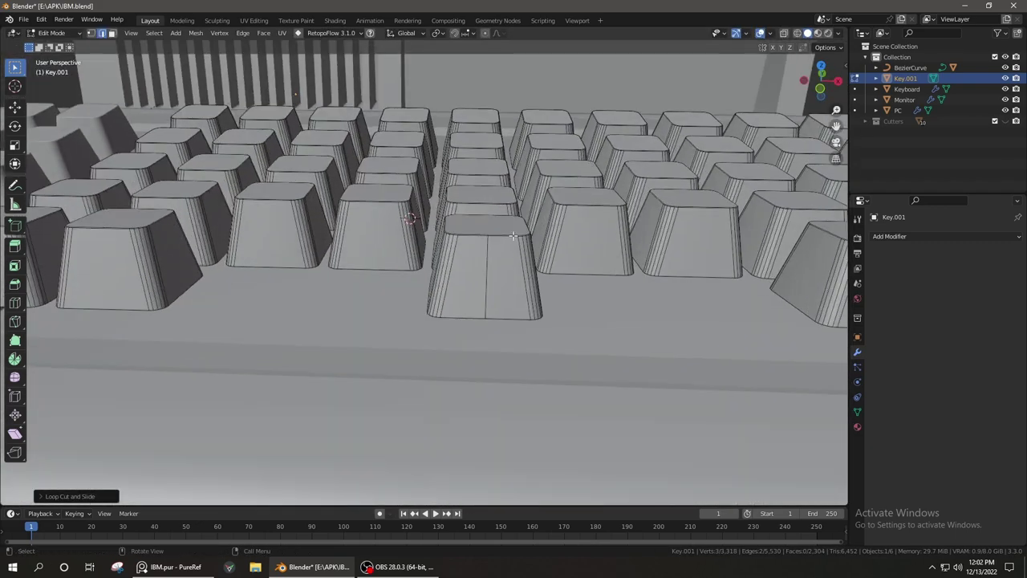
In wireframe, stretch one bottom-row keycap sideways into a long spacebar, then return to solid Object Mode
{"action": "key", "text": "z"}
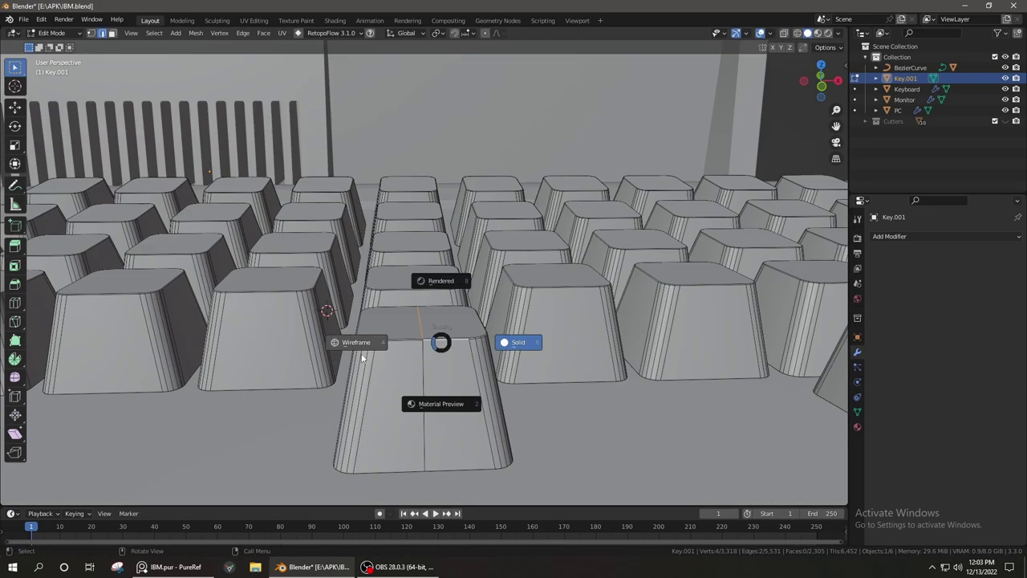
{"action": "left_click", "coordinate": [361, 357]}
{"action": "left_click_drag", "start_coordinate": [355, 314], "coordinate": [420, 401]}
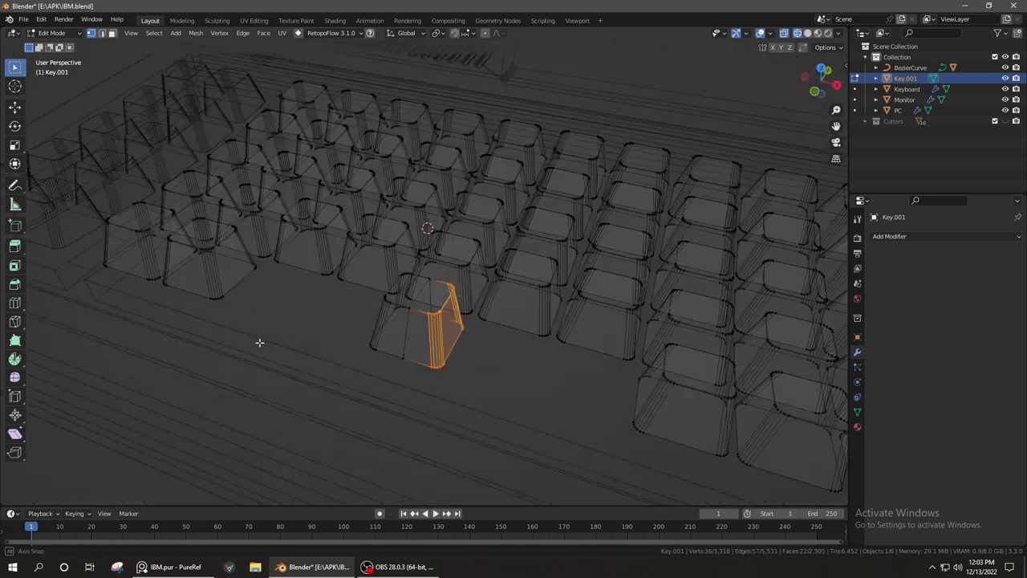
{"action": "mouse_move", "coordinate": [260, 343]}
{"action": "middle_mouse_down"}
{"action": "mouse_move", "coordinate": [522, 351]}
{"action": "mouse_move", "coordinate": [394, 305]}
{"action": "middle_mouse_up"}
{"action": "scroll", "coordinate": [394, 305], "scroll_direction": "up", "scroll_amount": 3}
{"action": "left_click", "coordinate": [390, 307]}
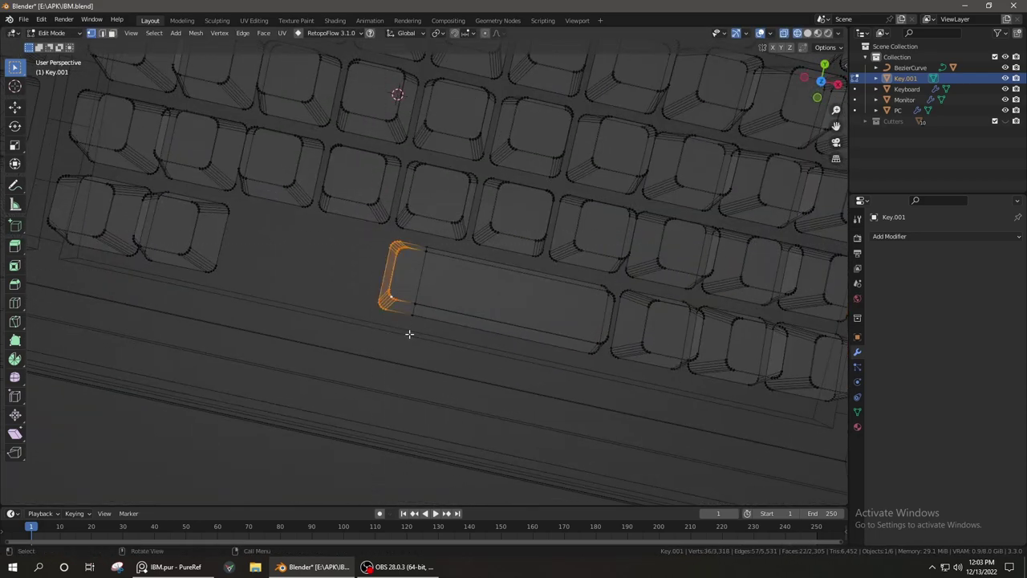
{"action": "left_click", "coordinate": [243, 313]}
{"action": "key", "text": "Tab"}
{"action": "key", "text": "shift+z"}
Save IBM.blend
{"action": "mouse_move", "coordinate": [435, 373]}
{"action": "middle_mouse_down"}
{"action": "mouse_move", "coordinate": [413, 338]}
{"action": "mouse_move", "coordinate": [342, 433]}
{"action": "mouse_move", "coordinate": [359, 354]}
{"action": "mouse_move", "coordinate": [495, 409]}
{"action": "middle_mouse_up"}
{"action": "key", "text": "ctrl+s"}
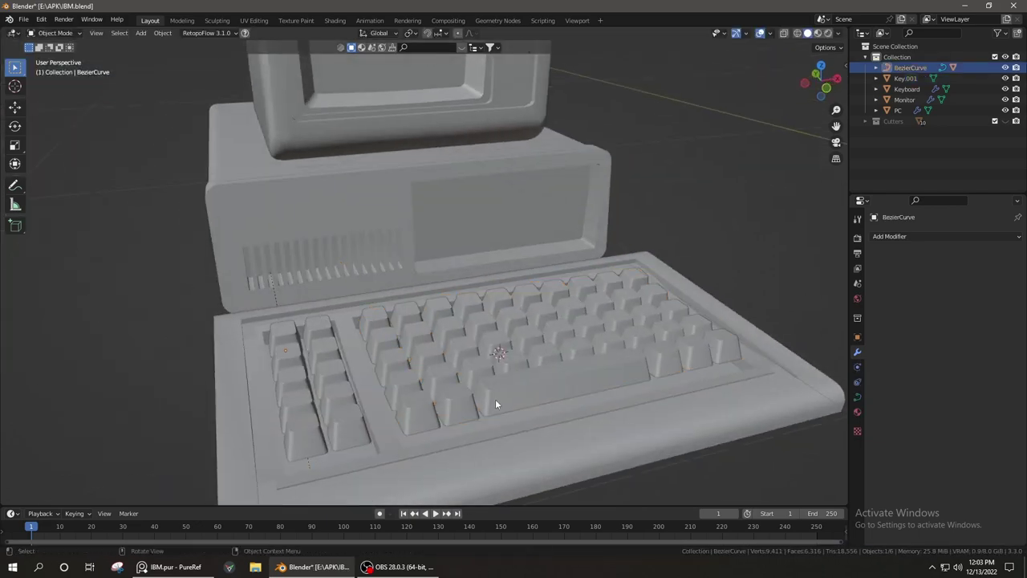
{"action": "mouse_move", "coordinate": [583, 339]}
{"action": "middle_mouse_down"}
{"action": "mouse_move", "coordinate": [544, 337]}
{"action": "mouse_move", "coordinate": [436, 394]}
{"action": "middle_mouse_up"}
{"action": "scroll", "coordinate": [436, 395], "scroll_direction": "down", "scroll_amount": 3}
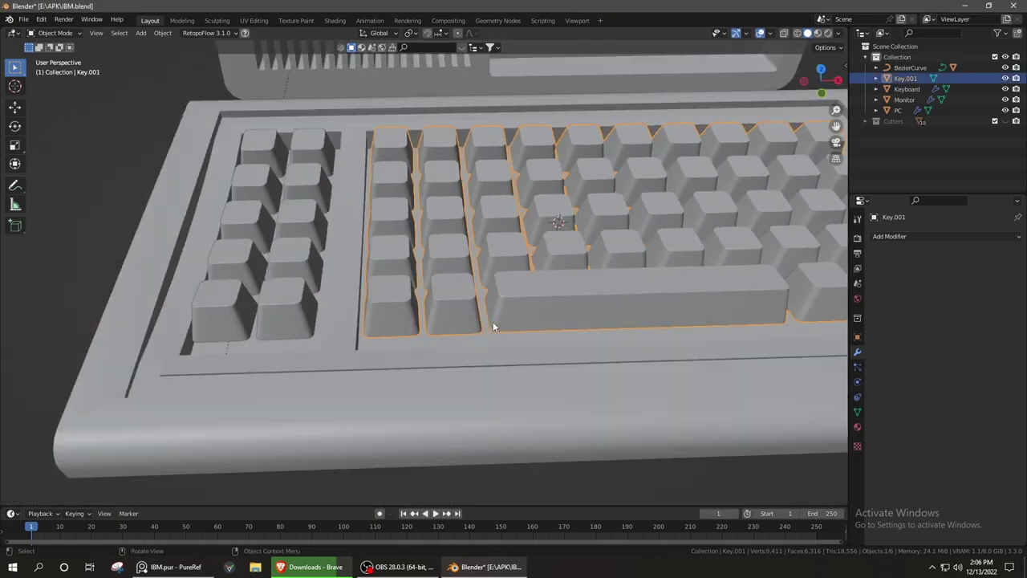
Duplicate one whole keycap and scale the copy wider along X
{"action": "key", "text": "Tab"}
{"action": "key", "text": "l"}
{"action": "key", "text": "Escape"}
{"action": "key", "text": "shift+d"}
{"action": "key", "text": "s"}
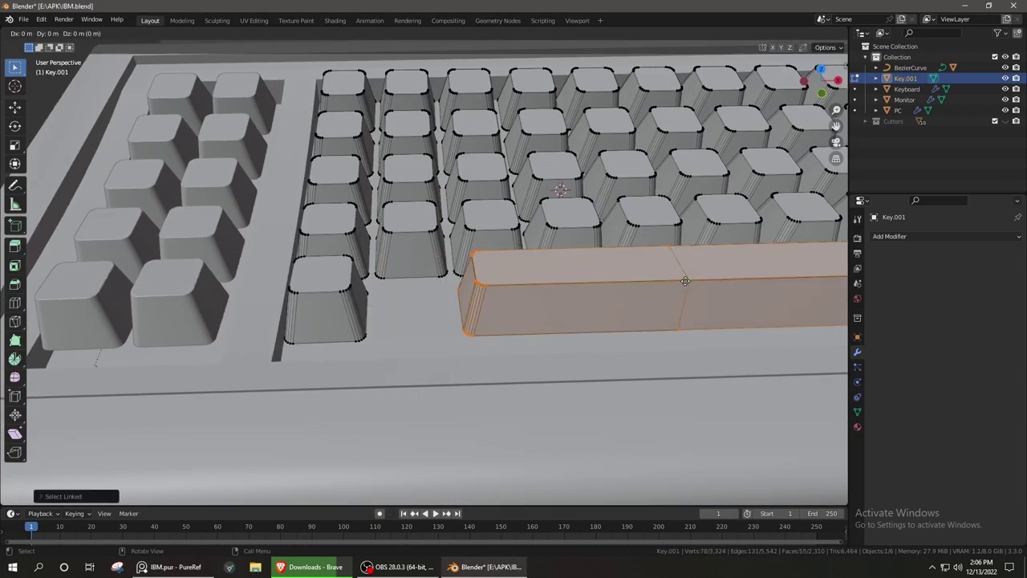
{"action": "key", "text": "x"}
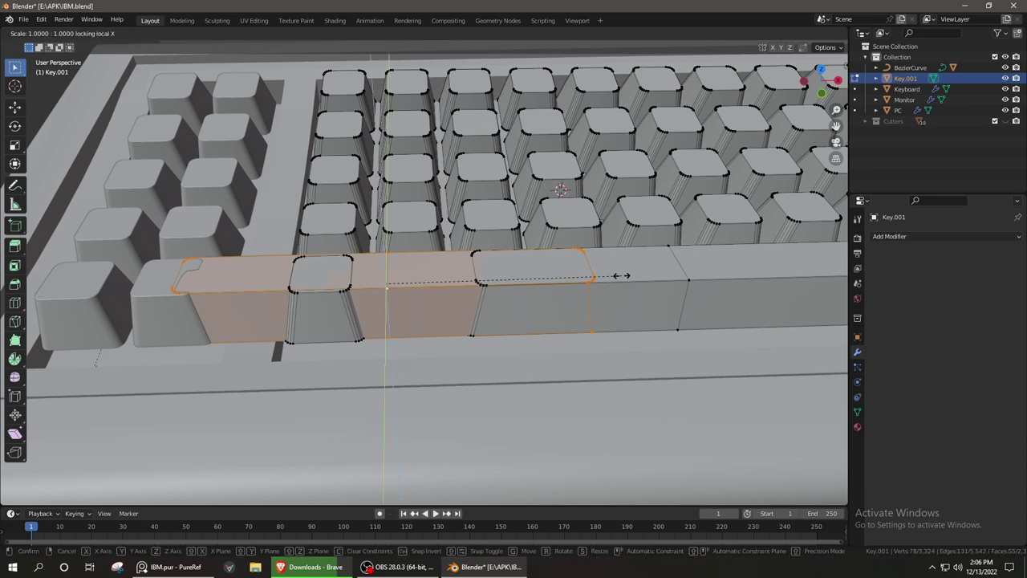
{"action": "left_click", "coordinate": [544, 275]}
{"action": "middle_click_drag", "start_coordinate": [544, 276], "coordinate": [681, 167]}
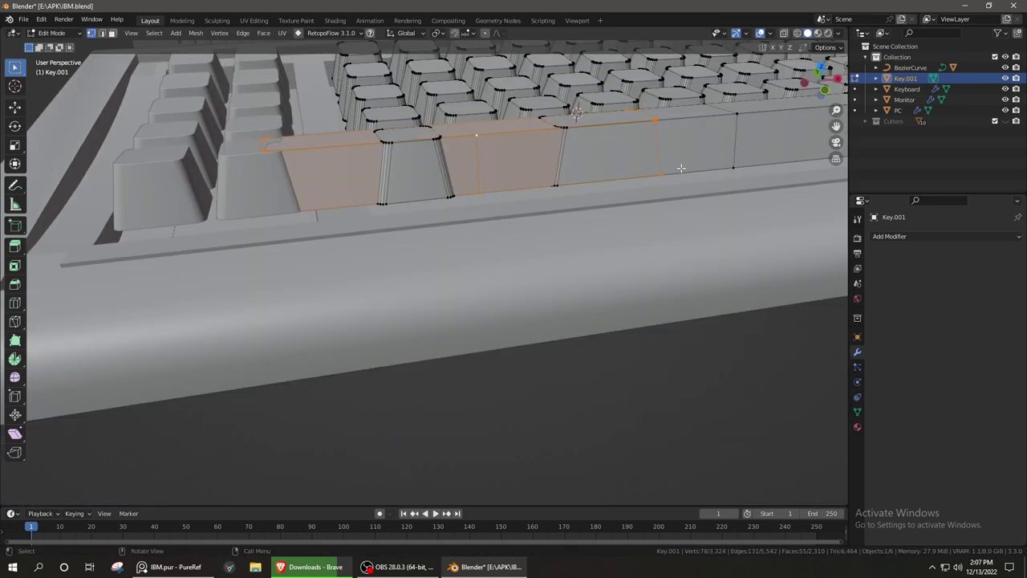
{"action": "middle_click_drag", "start_coordinate": [544, 175], "coordinate": [476, 322]}
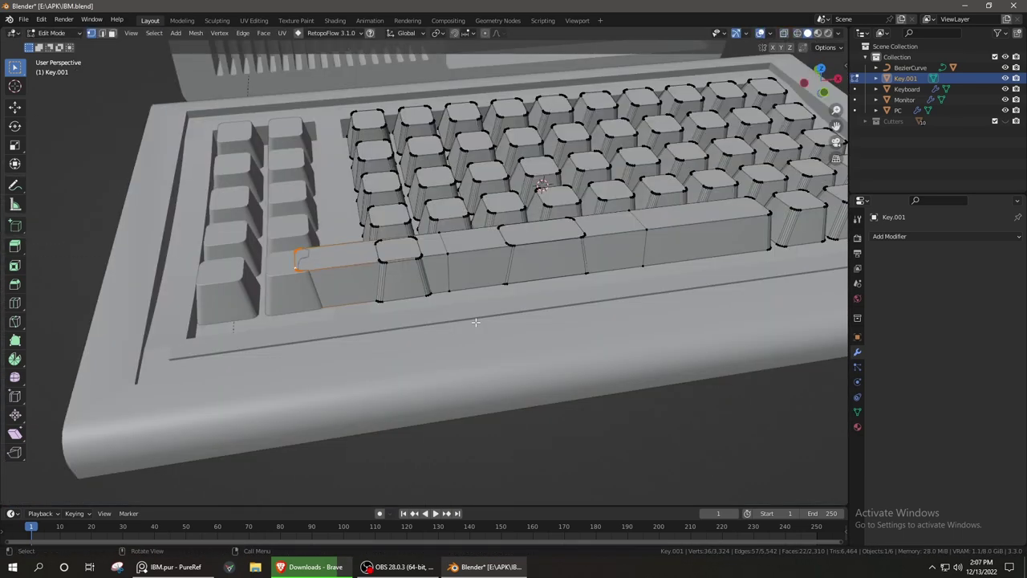
In X-ray, box-select the front keys and slide their edge sideways
{"action": "key", "text": "alt+z"}
{"action": "scroll", "coordinate": [566, 210], "scroll_direction": "up", "scroll_amount": 5}
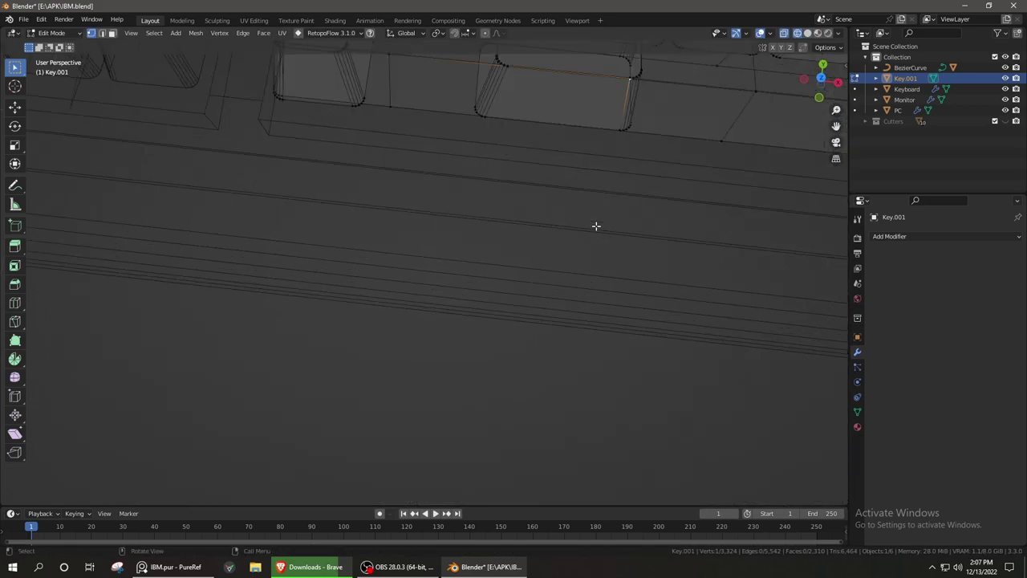
{"action": "scroll", "coordinate": [596, 225], "scroll_direction": "down", "scroll_amount": 2}
{"action": "left_click_drag", "start_coordinate": [582, 324], "coordinate": [597, 466]}
{"action": "left_click", "coordinate": [444, 407]}
{"action": "key", "text": "KP_7"}
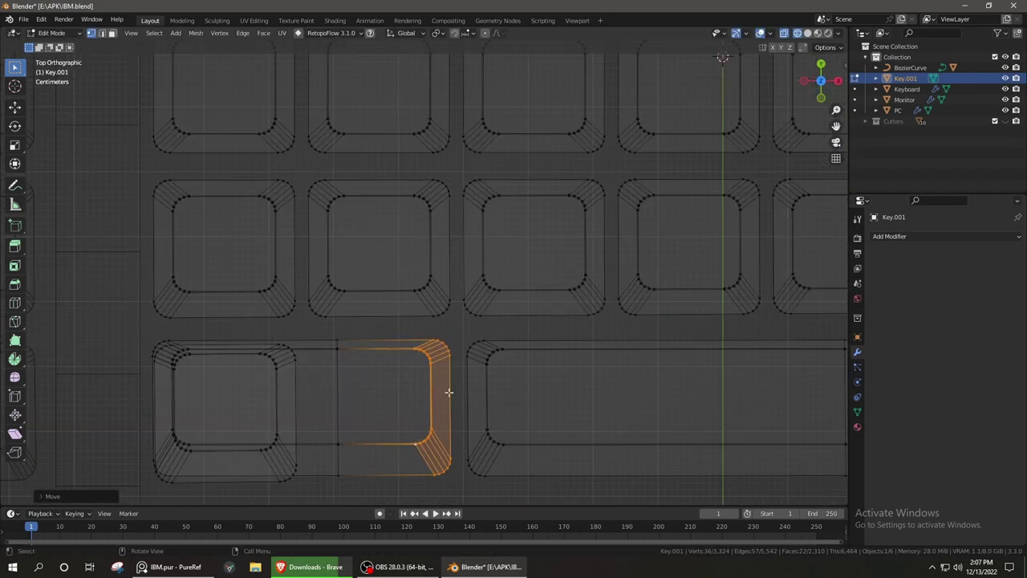
{"action": "middle_click_drag", "start_coordinate": [319, 406], "coordinate": [394, 227]}
{"action": "scroll", "coordinate": [440, 255], "scroll_direction": "up", "scroll_amount": 4}
{"action": "key", "text": "alt+z"}
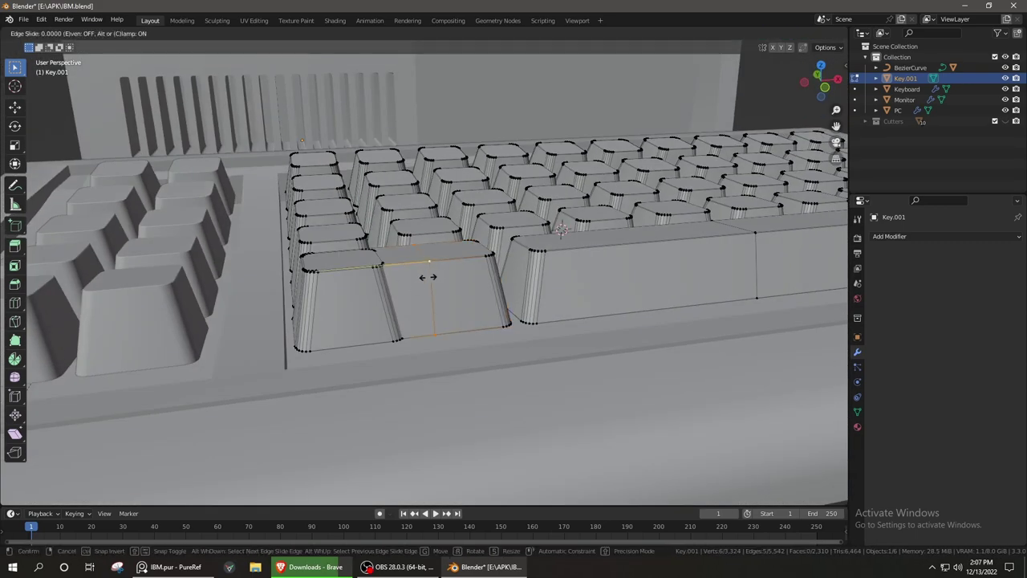
Loop-cut across the key tops and lower and resize the new top section in top view
{"action": "left_click", "coordinate": [400, 262], "text": "alt"}
{"action": "scroll", "coordinate": [393, 269], "scroll_direction": "up", "scroll_amount": 4}
{"action": "scroll", "coordinate": [381, 239], "scroll_direction": "down", "scroll_amount": 3}
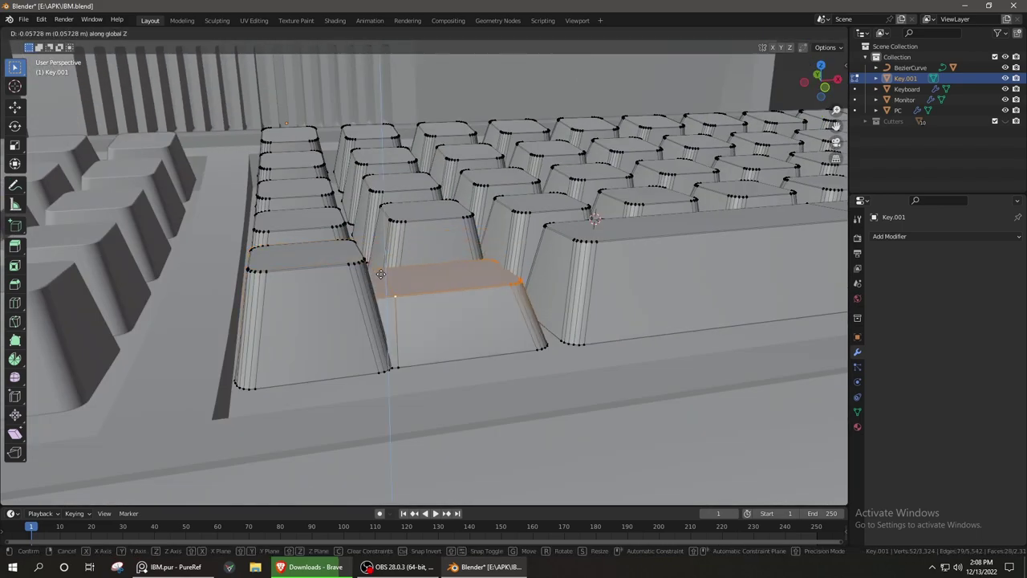
{"action": "left_click", "coordinate": [380, 274]}
{"action": "key", "text": "KP_7"}
{"action": "key", "text": "g"}
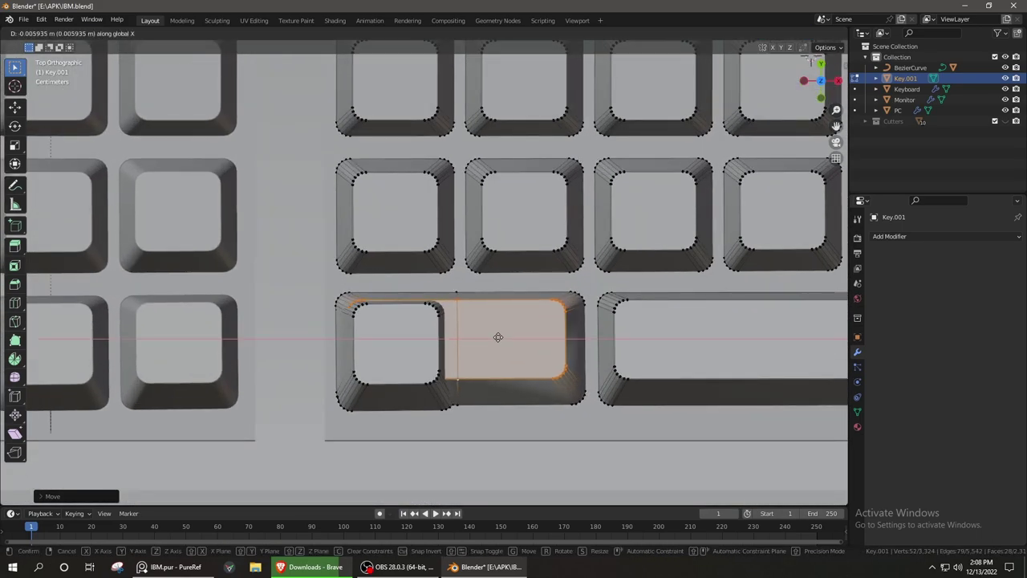
{"action": "left_click", "coordinate": [649, 306]}
Reposition the smaller key top over part of the wide key's base
{"action": "middle_click_drag", "start_coordinate": [649, 307], "coordinate": [587, 279]}
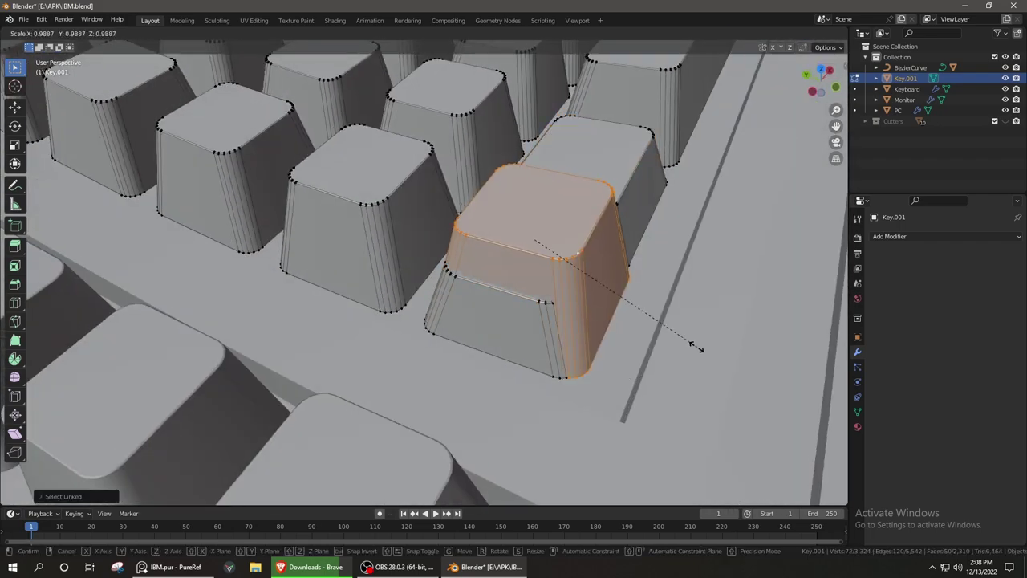
{"action": "left_click", "coordinate": [696, 346]}
{"action": "middle_click_drag", "start_coordinate": [697, 347], "coordinate": [562, 361]}
{"action": "key", "text": "KP_7"}
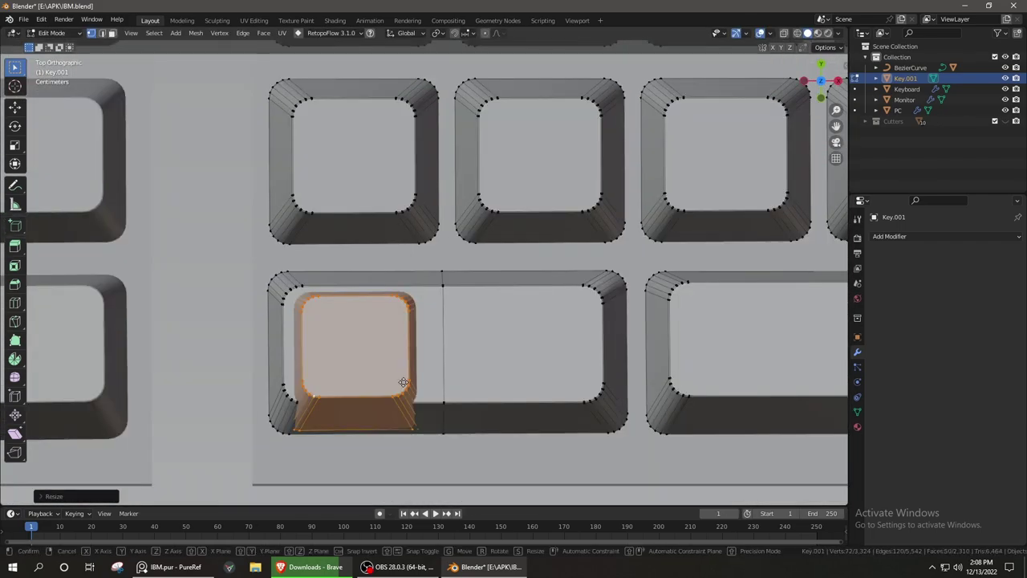
{"action": "key", "text": "g"}
{"action": "left_click", "coordinate": [489, 374]}
{"action": "middle_click_drag", "start_coordinate": [489, 374], "coordinate": [498, 368]}
{"action": "scroll", "coordinate": [498, 368], "scroll_direction": "down", "scroll_amount": 5}
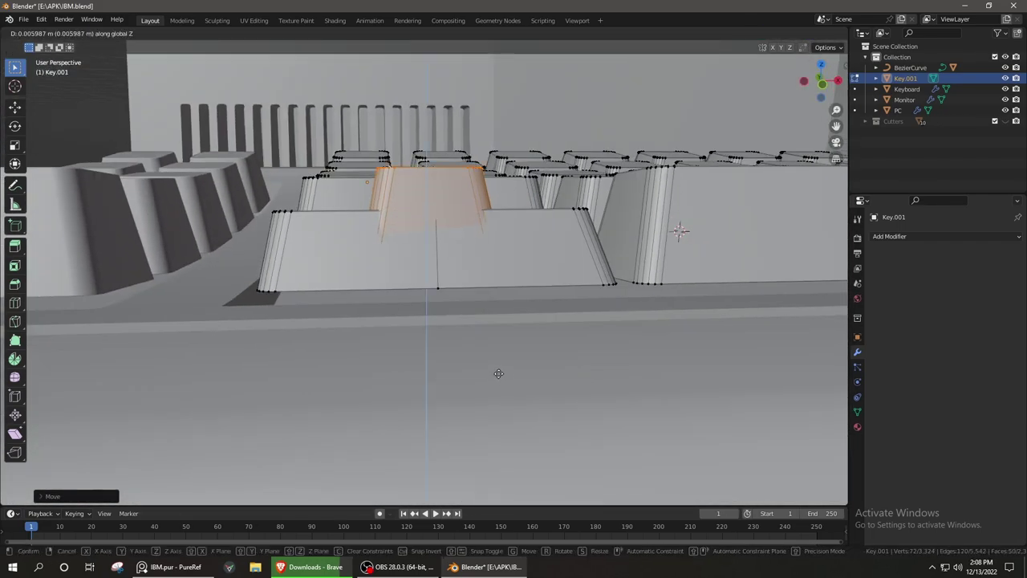
{"action": "middle_click_drag", "start_coordinate": [679, 230], "coordinate": [693, 258]}
Finish the keycap adjustment and orbit around the keyboard to review it
{"action": "left_click", "coordinate": [692, 259]}
{"action": "scroll", "coordinate": [544, 329], "scroll_direction": "down", "scroll_amount": 5}
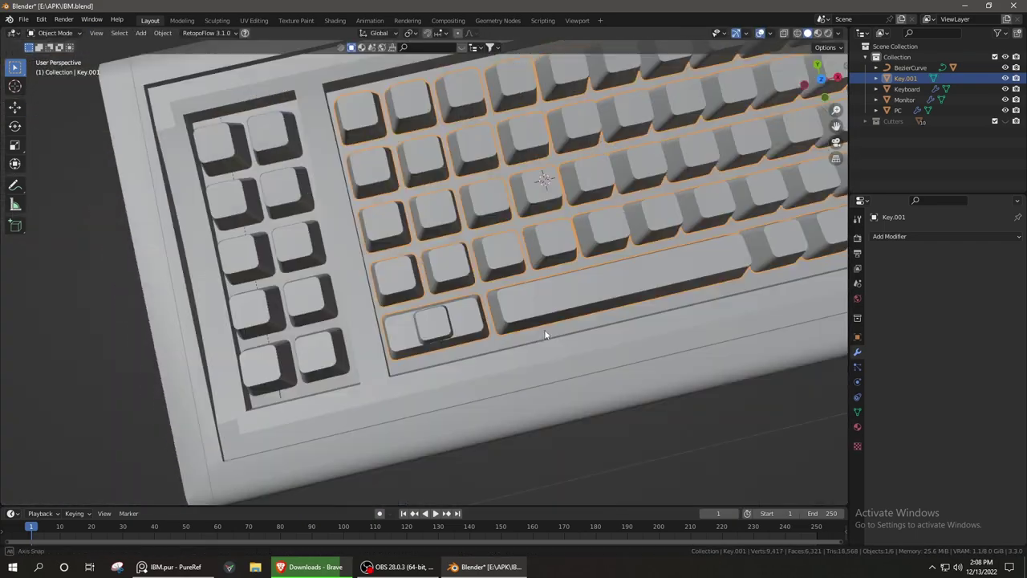
{"action": "mouse_move", "coordinate": [544, 329]}
{"action": "middle_mouse_down"}
{"action": "mouse_move", "coordinate": [433, 320]}
{"action": "mouse_move", "coordinate": [430, 382]}
{"action": "mouse_move", "coordinate": [564, 356]}
{"action": "mouse_move", "coordinate": [431, 404]}
{"action": "middle_mouse_up"}
{"action": "scroll", "coordinate": [434, 320], "scroll_direction": "up", "scroll_amount": 5}
{"action": "scroll", "coordinate": [467, 357], "scroll_direction": "down", "scroll_amount": 3}
{"action": "mouse_move", "coordinate": [467, 357]}
{"action": "middle_mouse_down"}
{"action": "mouse_move", "coordinate": [545, 323]}
{"action": "mouse_move", "coordinate": [321, 222]}
{"action": "middle_mouse_up"}
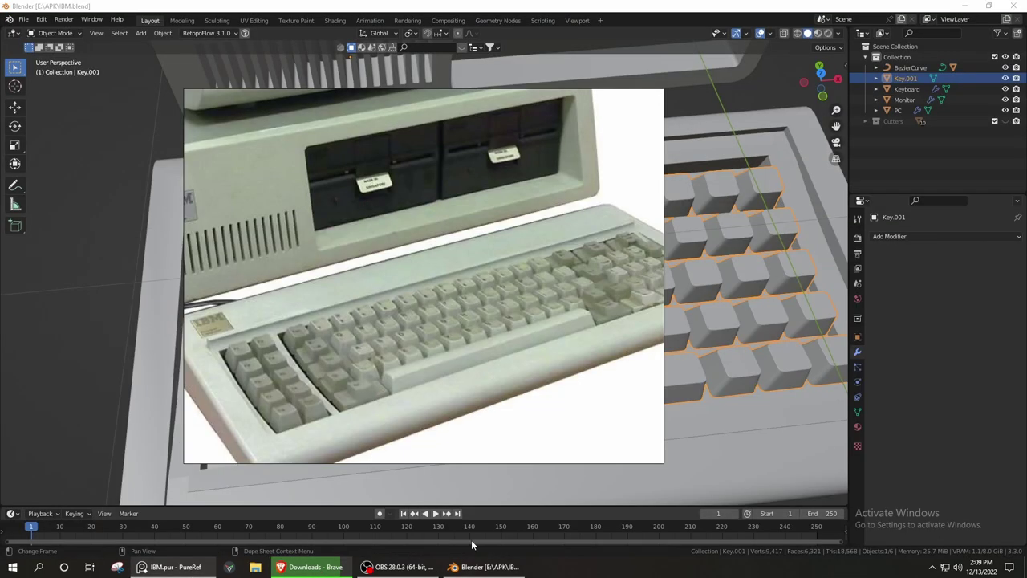
{"action": "scroll", "coordinate": [503, 386], "scroll_direction": "down", "scroll_amount": 3}
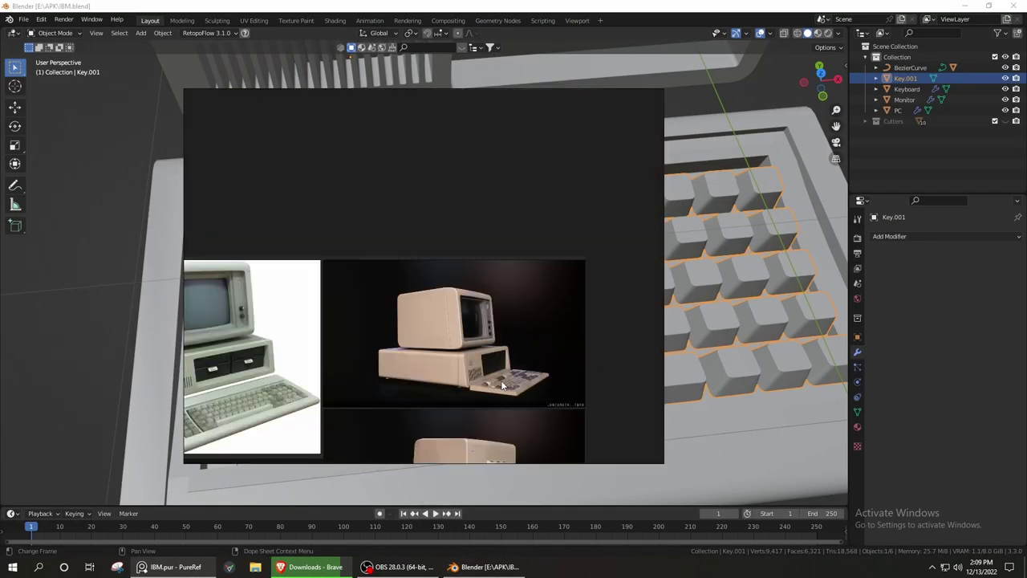
{"action": "scroll", "coordinate": [503, 386], "scroll_direction": "up", "scroll_amount": 3}
{"action": "scroll", "coordinate": [498, 264], "scroll_direction": "up", "scroll_amount": 2}
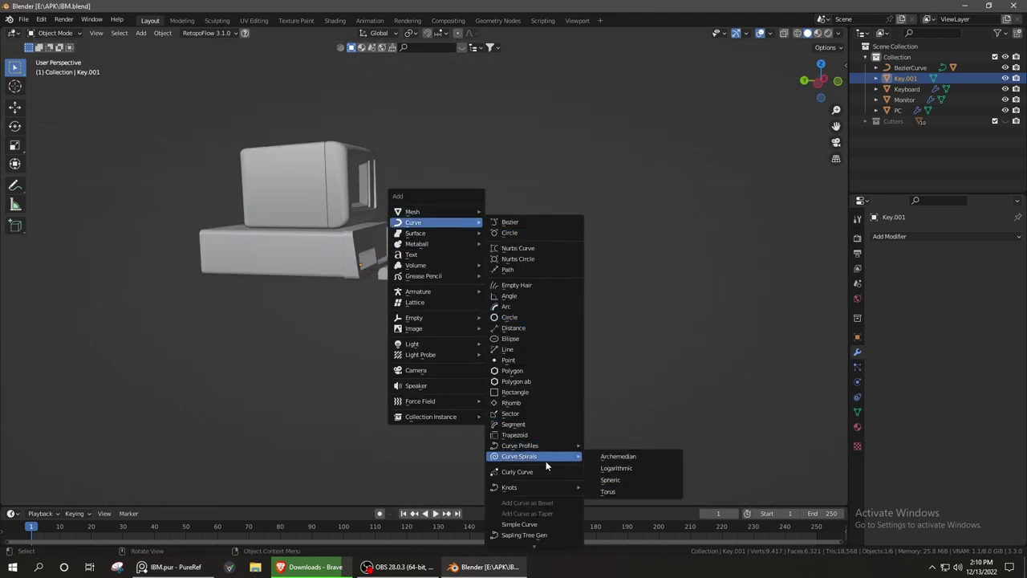
Try adding a curve object and moving it vertically, then undo it
{"action": "left_click", "coordinate": [517, 472]}
{"action": "key", "text": "g"}
{"action": "key", "text": "z"}
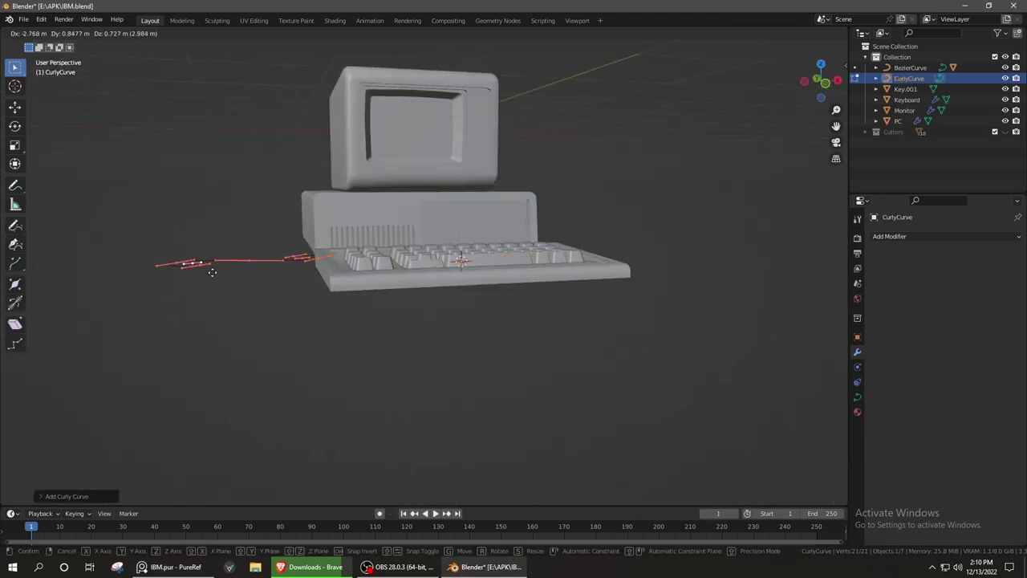
{"action": "key", "text": "ctrl+z"}
Add a Helix curve over the keyboard and scale it down
{"action": "middle_click_drag", "start_coordinate": [355, 294], "coordinate": [466, 272]}
{"action": "key", "text": "shift+a"}
{"action": "left_click", "coordinate": [465, 271]}
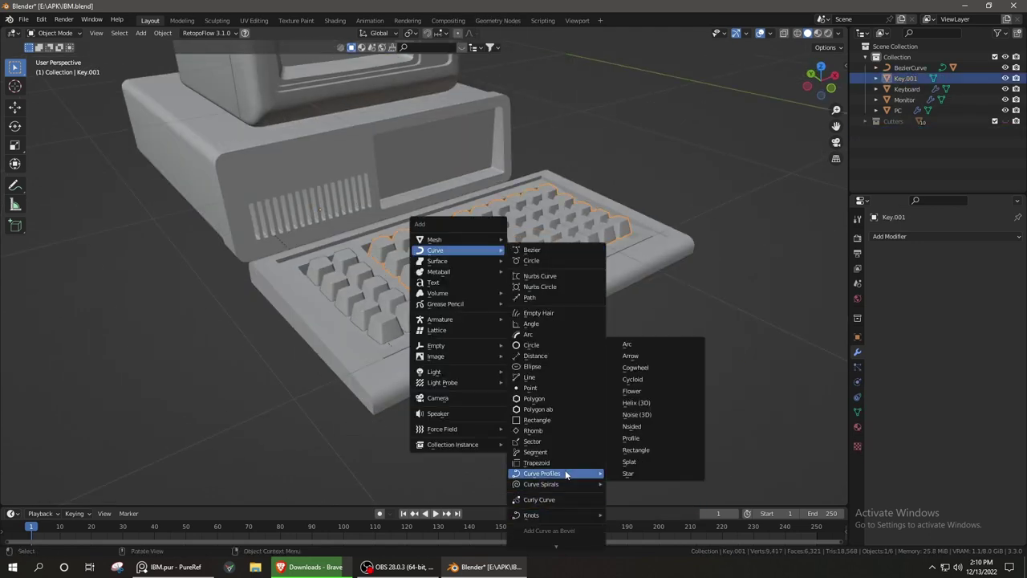
{"action": "left_click", "coordinate": [642, 409]}
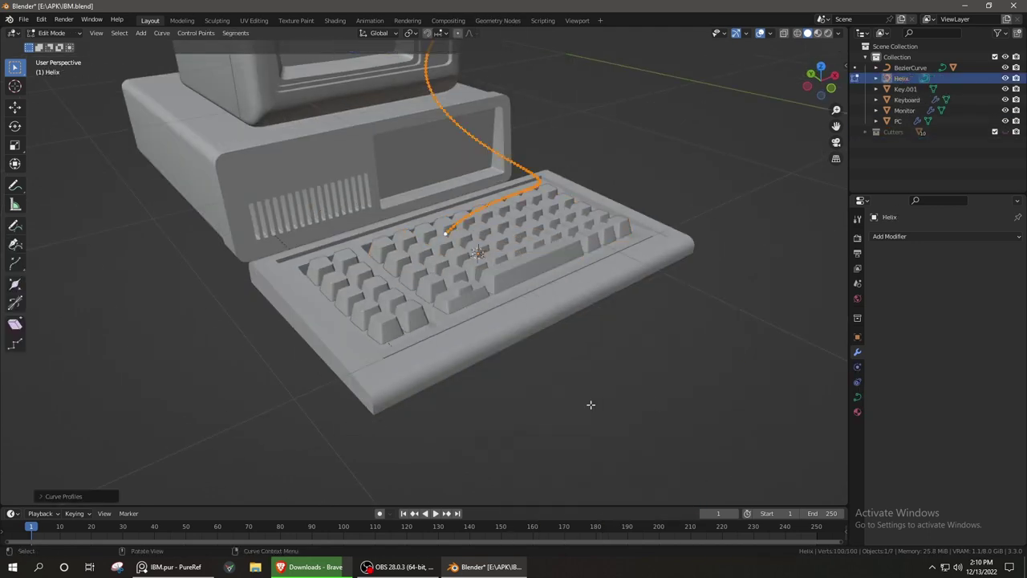
{"action": "mouse_move", "coordinate": [592, 406]}
{"action": "middle_mouse_down"}
{"action": "mouse_move", "coordinate": [303, 406]}
{"action": "mouse_move", "coordinate": [539, 341]}
{"action": "middle_mouse_up"}
{"action": "key", "text": "s"}
{"action": "left_click", "coordinate": [449, 409]}
{"action": "middle_click_drag", "start_coordinate": [449, 409], "coordinate": [722, 321]}
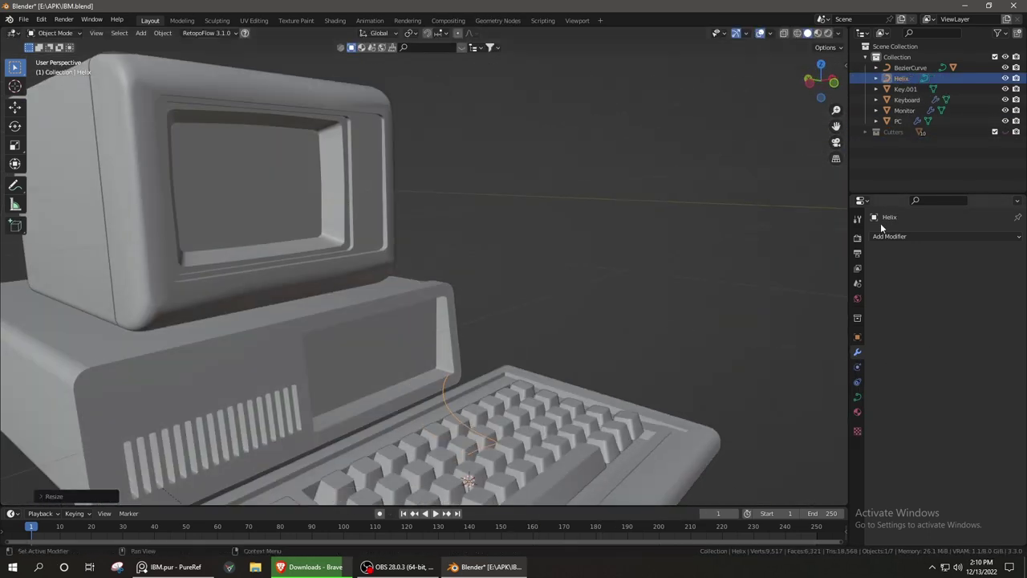
Set the helix's curve geometry Extrude to 0.11 m
{"action": "left_click", "coordinate": [857, 396]}
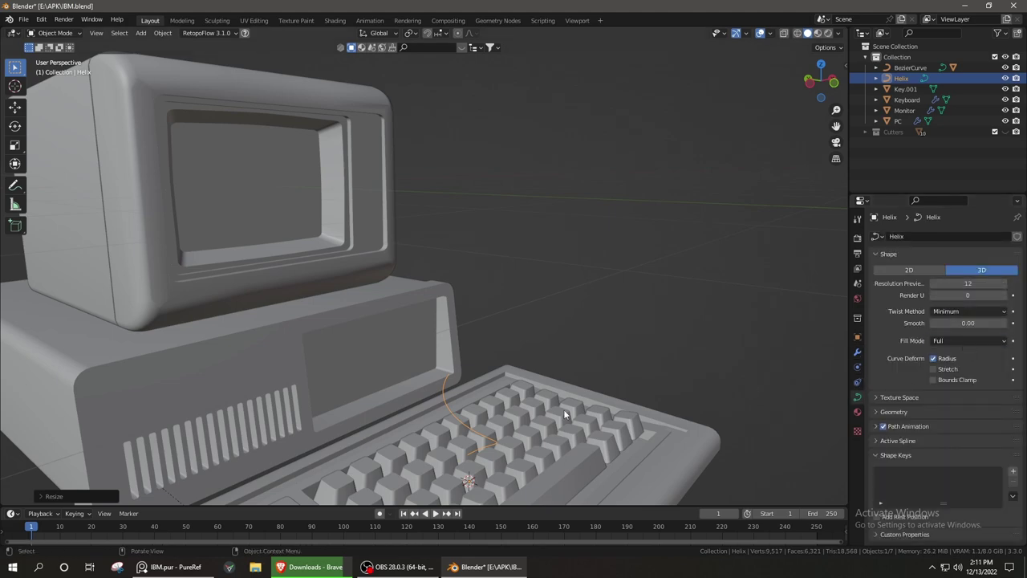
{"action": "scroll", "coordinate": [565, 415], "scroll_direction": "up", "scroll_amount": 4}
{"action": "left_click", "coordinate": [959, 412]}
{"action": "scroll", "coordinate": [974, 449], "scroll_direction": "down", "scroll_amount": 1}
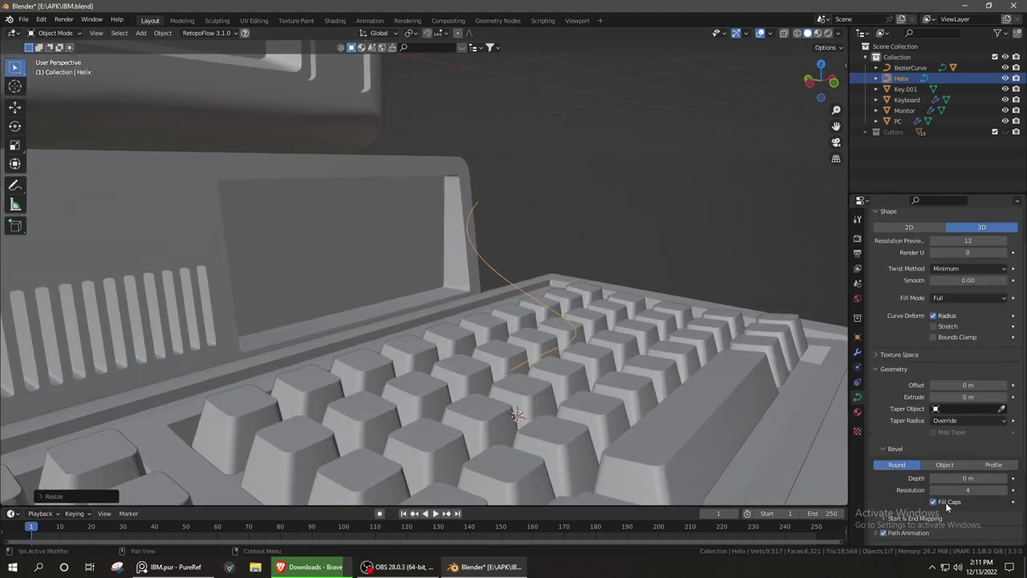
{"action": "middle_click_drag", "start_coordinate": [722, 386], "coordinate": [613, 346]}
{"action": "scroll", "coordinate": [613, 347], "scroll_direction": "up", "scroll_amount": 3}
{"action": "scroll", "coordinate": [675, 313], "scroll_direction": "down", "scroll_amount": 5}
{"action": "scroll", "coordinate": [978, 352], "scroll_direction": "down", "scroll_amount": 3}
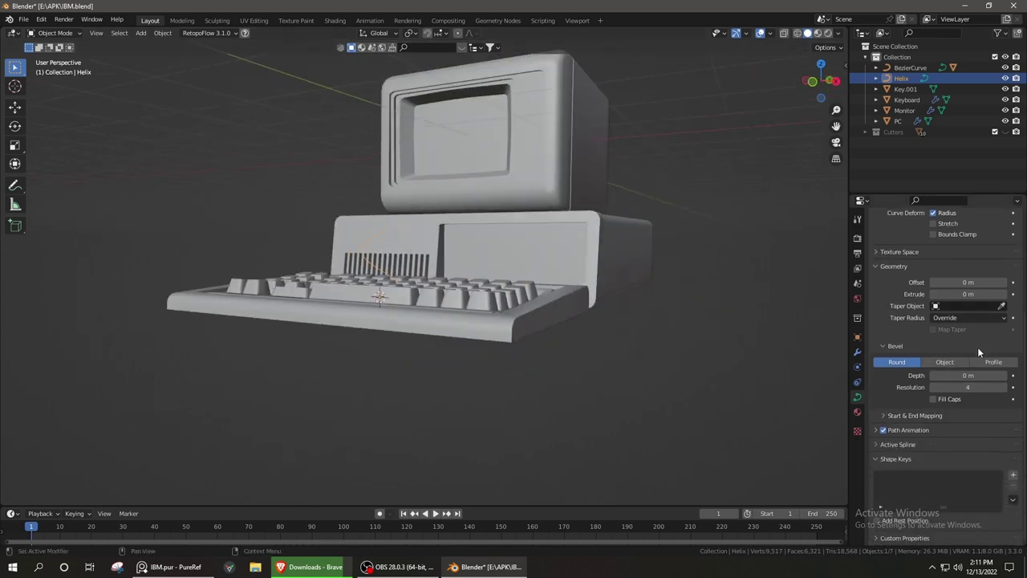
Add a circle curve, then reselect the helix
{"action": "key", "text": "shift+a"}
{"action": "left_click", "coordinate": [754, 49]}
{"action": "middle_click_drag", "start_coordinate": [754, 48], "coordinate": [667, 237]}
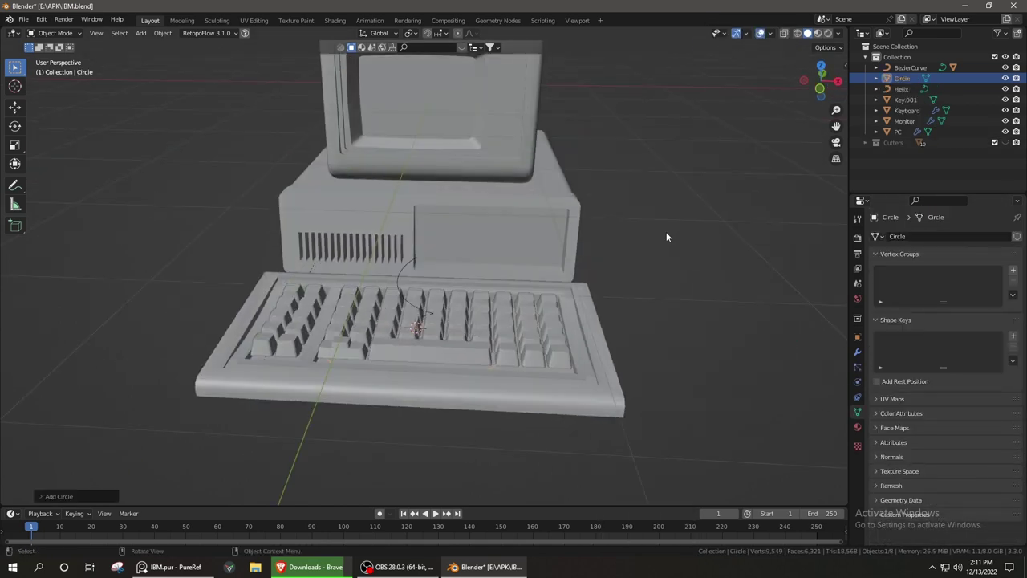
{"action": "left_click", "coordinate": [398, 292]}
{"action": "middle_click_drag", "start_coordinate": [774, 392], "coordinate": [629, 392], "text": "shift"}
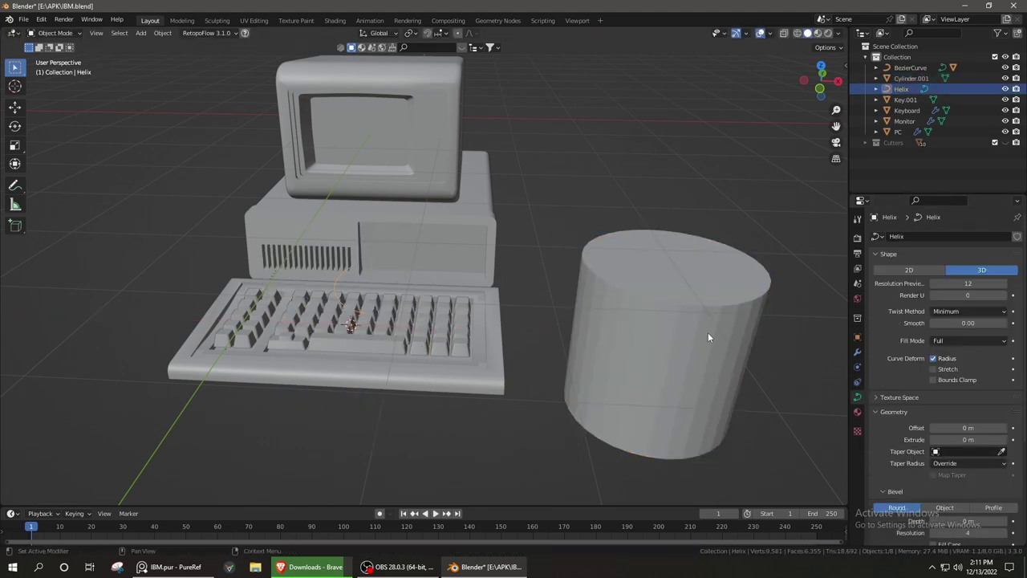
Thicken the helix into a cable with Bevel Depth 0.13 m and Resolution 1
{"action": "scroll", "coordinate": [708, 337], "scroll_direction": "up", "scroll_amount": 2}
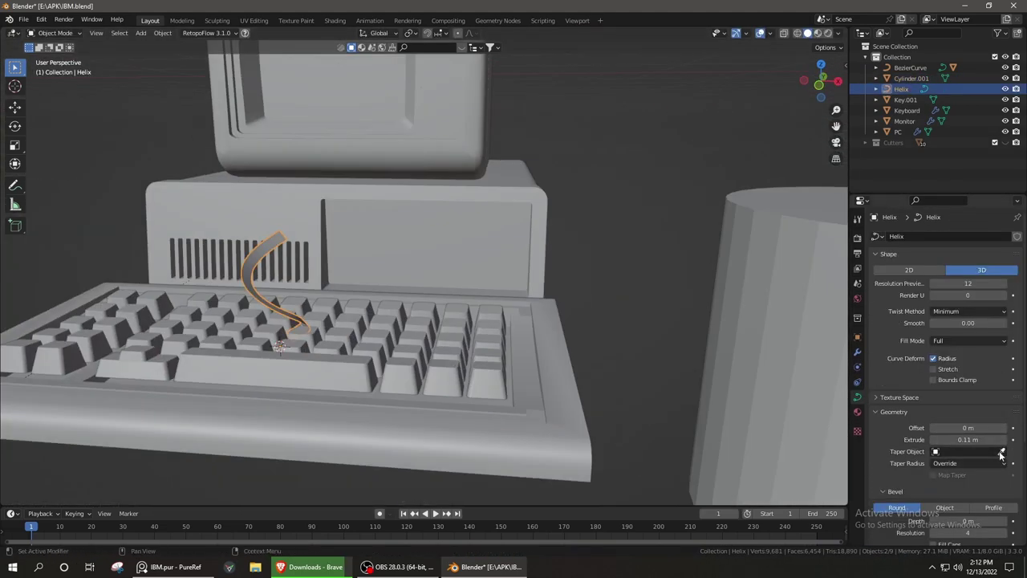
{"action": "left_click", "coordinate": [967, 451]}
{"action": "scroll", "coordinate": [923, 431], "scroll_direction": "down", "scroll_amount": 1}
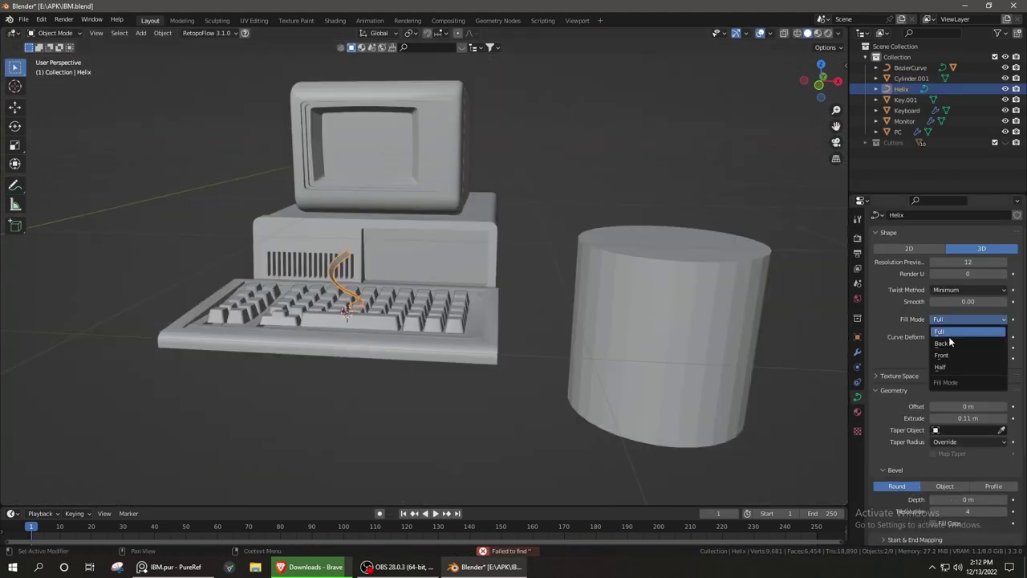
{"action": "scroll", "coordinate": [939, 434], "scroll_direction": "down", "scroll_amount": 1}
{"action": "scroll", "coordinate": [965, 438], "scroll_direction": "down", "scroll_amount": 1}
{"action": "scroll", "coordinate": [931, 417], "scroll_direction": "down", "scroll_amount": 1}
{"action": "scroll", "coordinate": [482, 321], "scroll_direction": "up", "scroll_amount": 3}
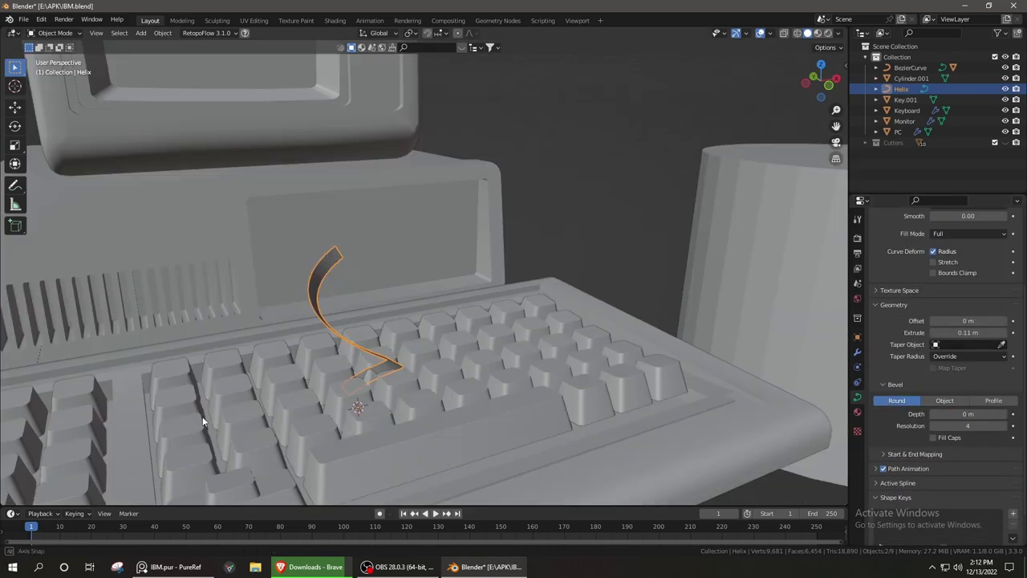
{"action": "middle_click_drag", "start_coordinate": [482, 321], "coordinate": [522, 337]}
{"action": "left_click_drag", "start_coordinate": [967, 413], "coordinate": [991, 413]}
{"action": "mouse_move", "coordinate": [498, 386]}
{"action": "middle_mouse_down"}
{"action": "mouse_move", "coordinate": [460, 420]}
{"action": "mouse_move", "coordinate": [579, 396]}
{"action": "middle_mouse_up"}
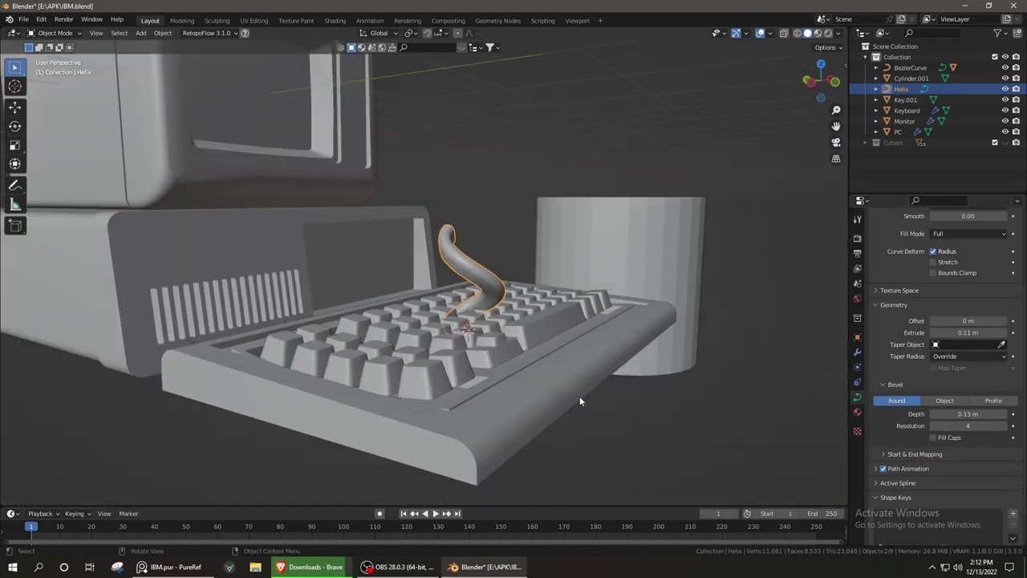
{"action": "left_click_drag", "start_coordinate": [968, 426], "coordinate": [939, 426]}
{"action": "middle_click_drag", "start_coordinate": [561, 385], "coordinate": [467, 359]}
{"action": "scroll", "coordinate": [466, 364], "scroll_direction": "down", "scroll_amount": 5}
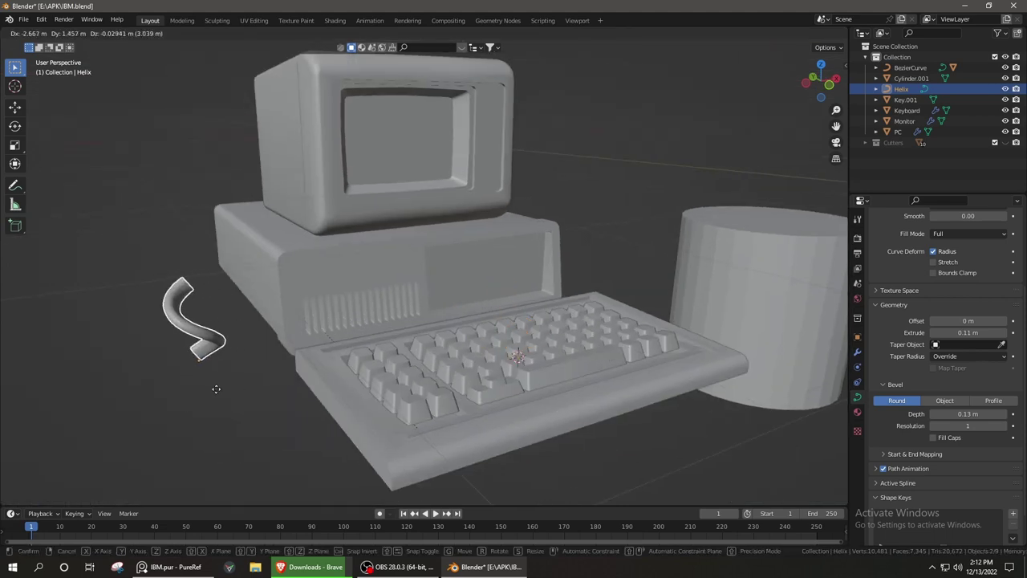
Add a new Bezier curve and place it left of the computer
{"action": "key", "text": "shift+a"}
{"action": "left_click", "coordinate": [546, 268]}
{"action": "scroll", "coordinate": [565, 282], "scroll_direction": "down", "scroll_amount": 2}
{"action": "key", "text": "g"}
{"action": "left_click", "coordinate": [303, 385]}
Enter point editing on BezierCurve.001 and check the rear-view reference photo
{"action": "middle_click_drag", "start_coordinate": [302, 384], "coordinate": [388, 421]}
{"action": "key", "text": "ctrl+Tab"}
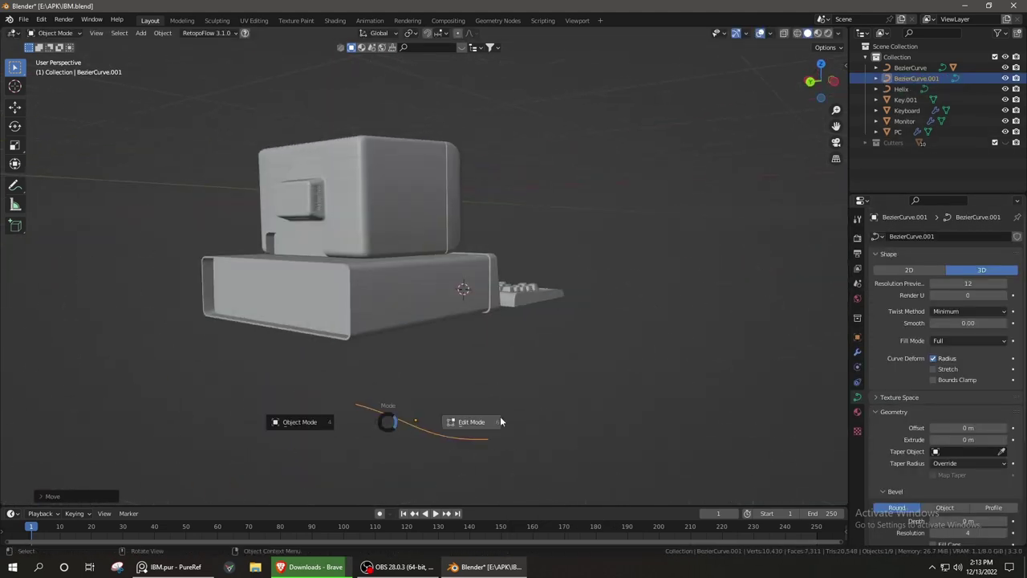
{"action": "mouse_move", "coordinate": [498, 417]}
{"action": "middle_mouse_down"}
{"action": "mouse_move", "coordinate": [441, 443]}
{"action": "mouse_move", "coordinate": [562, 401]}
{"action": "middle_mouse_up"}
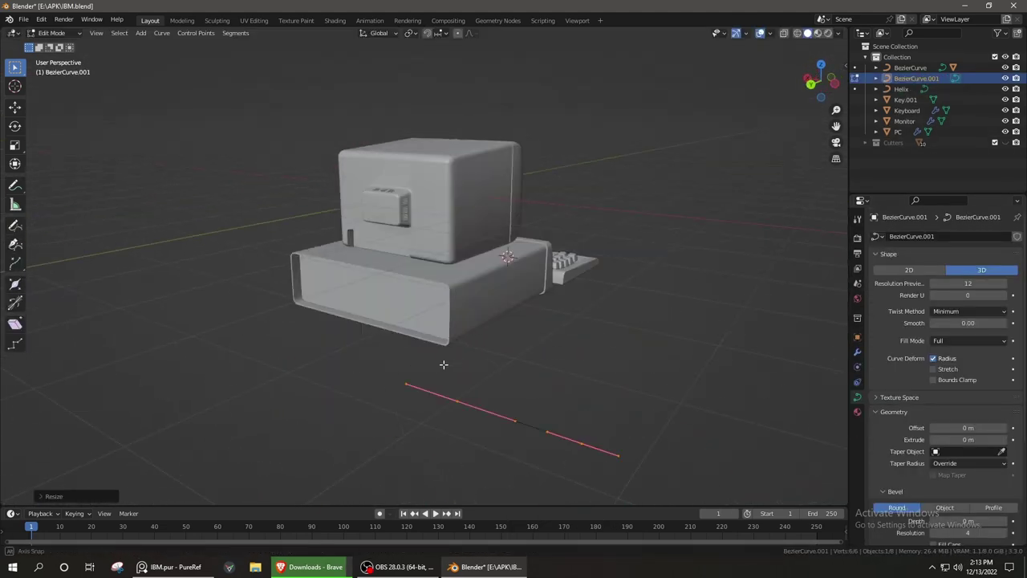
{"action": "key", "text": "alt+Tab"}
{"action": "scroll", "coordinate": [442, 440], "scroll_direction": "down", "scroll_amount": 3}
{"action": "scroll", "coordinate": [443, 440], "scroll_direction": "up", "scroll_amount": 3}
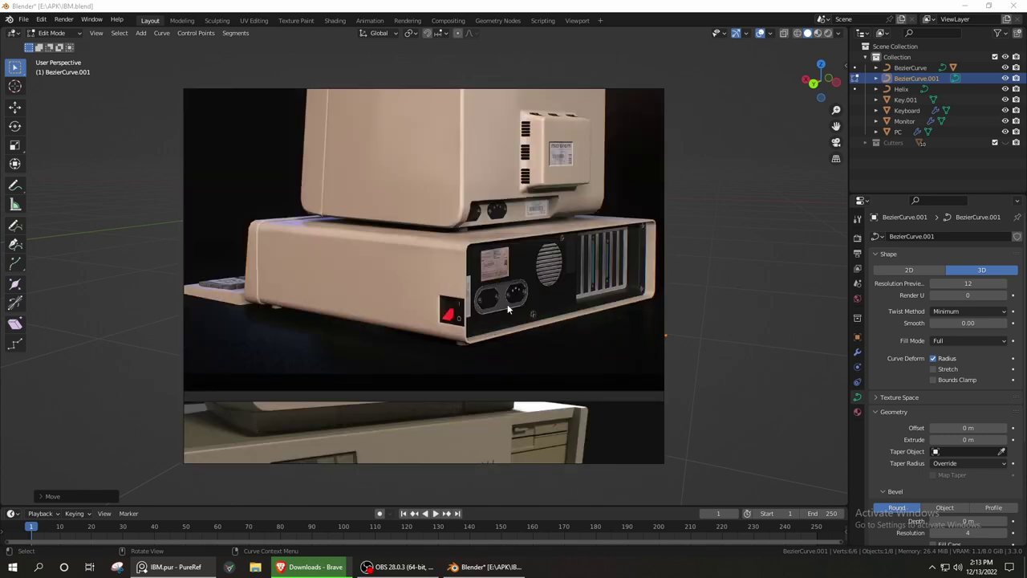
{"action": "scroll", "coordinate": [211, 342], "scroll_direction": "down", "scroll_amount": 2}
{"action": "middle_click_drag", "start_coordinate": [211, 342], "coordinate": [337, 401]}
{"action": "left_click", "coordinate": [489, 566]}
Rotate and move the curve's points so the path loops around the PC to the keyboard
{"action": "mouse_move", "coordinate": [530, 402]}
{"action": "middle_mouse_down"}
{"action": "mouse_move", "coordinate": [578, 385]}
{"action": "mouse_move", "coordinate": [642, 412]}
{"action": "mouse_move", "coordinate": [562, 385]}
{"action": "mouse_move", "coordinate": [511, 326]}
{"action": "mouse_move", "coordinate": [367, 317]}
{"action": "middle_mouse_up"}
{"action": "key", "text": "r"}
{"action": "scroll", "coordinate": [416, 249], "scroll_direction": "up", "scroll_amount": 3}
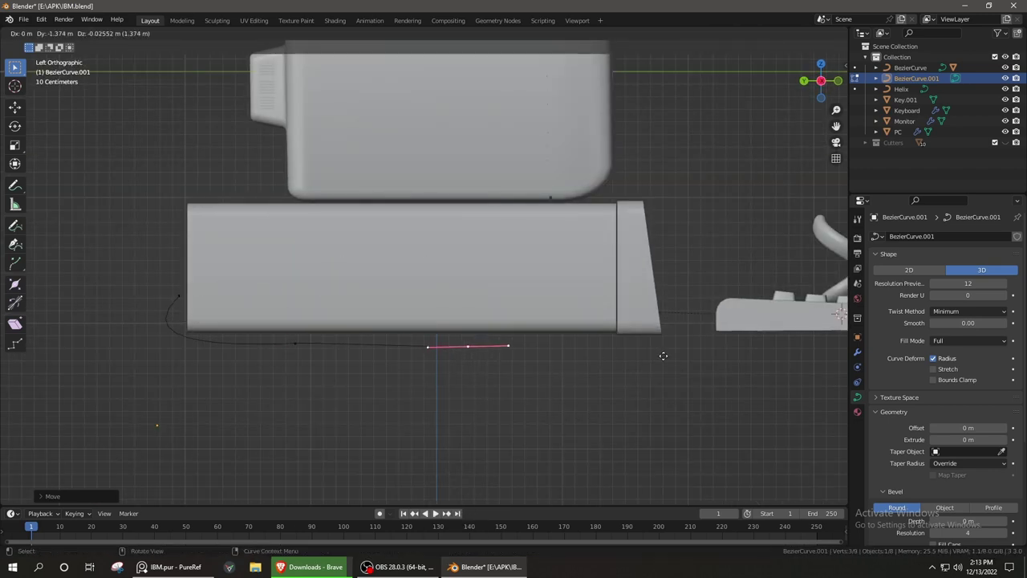
{"action": "middle_click_drag", "start_coordinate": [663, 355], "coordinate": [316, 392]}
{"action": "scroll", "coordinate": [316, 393], "scroll_direction": "down", "scroll_amount": 4}
{"action": "middle_click_drag", "start_coordinate": [300, 339], "coordinate": [369, 384]}
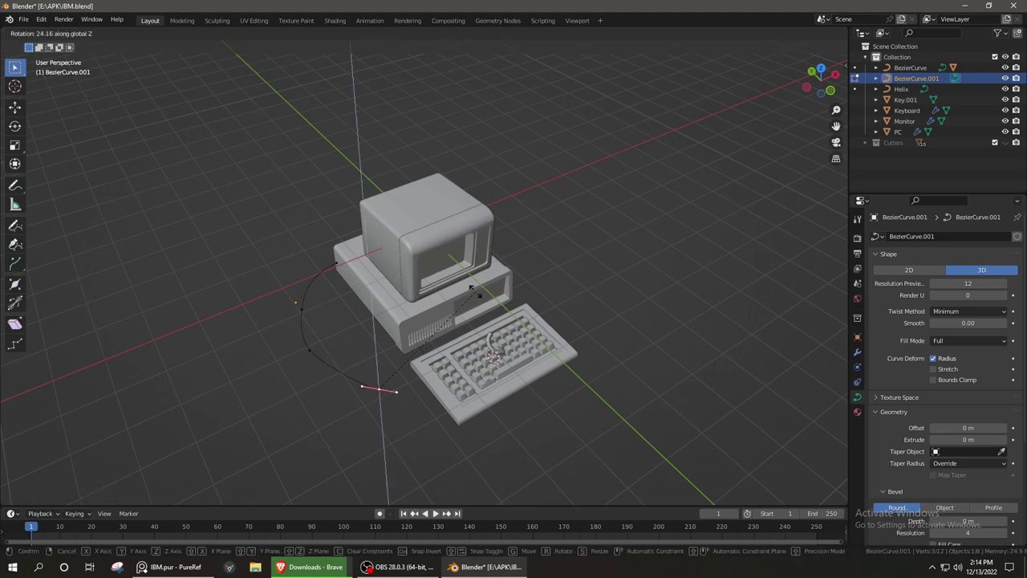
{"action": "scroll", "coordinate": [499, 360], "scroll_direction": "up", "scroll_amount": 5}
{"action": "middle_click_drag", "start_coordinate": [451, 401], "coordinate": [481, 413]}
{"action": "key", "text": "g"}
{"action": "left_click", "coordinate": [523, 427]}
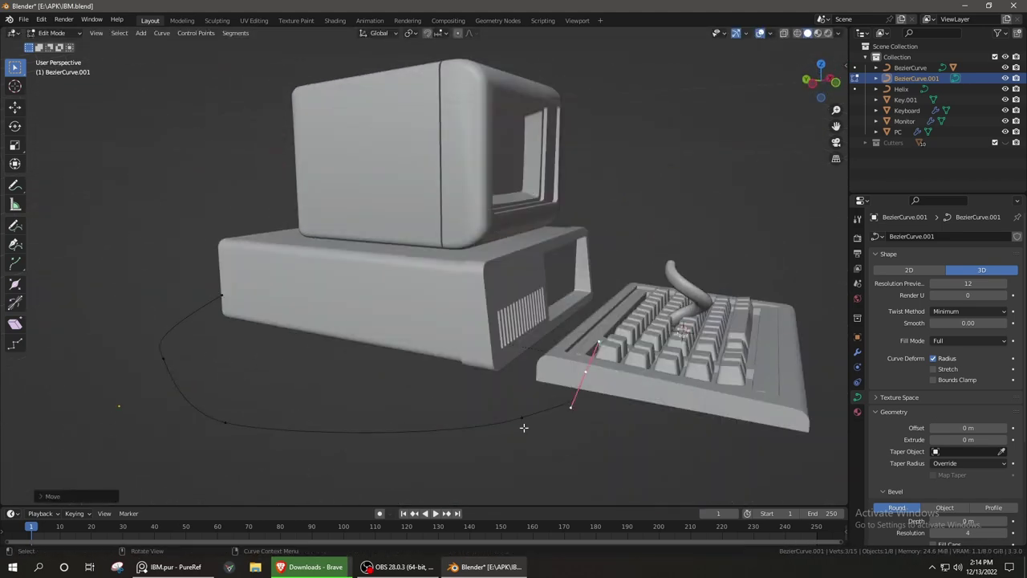
{"action": "left_click", "coordinate": [538, 334]}
{"action": "key", "text": "Tab"}
{"action": "middle_click_drag", "start_coordinate": [562, 337], "coordinate": [616, 384]}
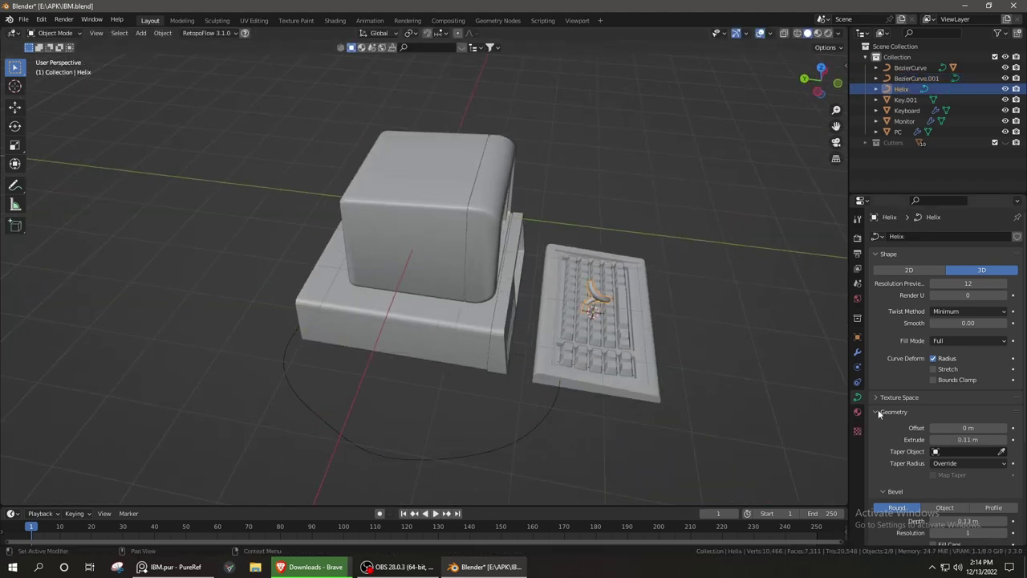
Add an Array modifier stacking 23 helix copies along Z with the gaps closed
{"action": "left_click", "coordinate": [857, 352]}
{"action": "left_click", "coordinate": [945, 236]}
{"action": "left_click", "coordinate": [835, 264]}
{"action": "middle_click_drag", "start_coordinate": [827, 272], "coordinate": [640, 301]}
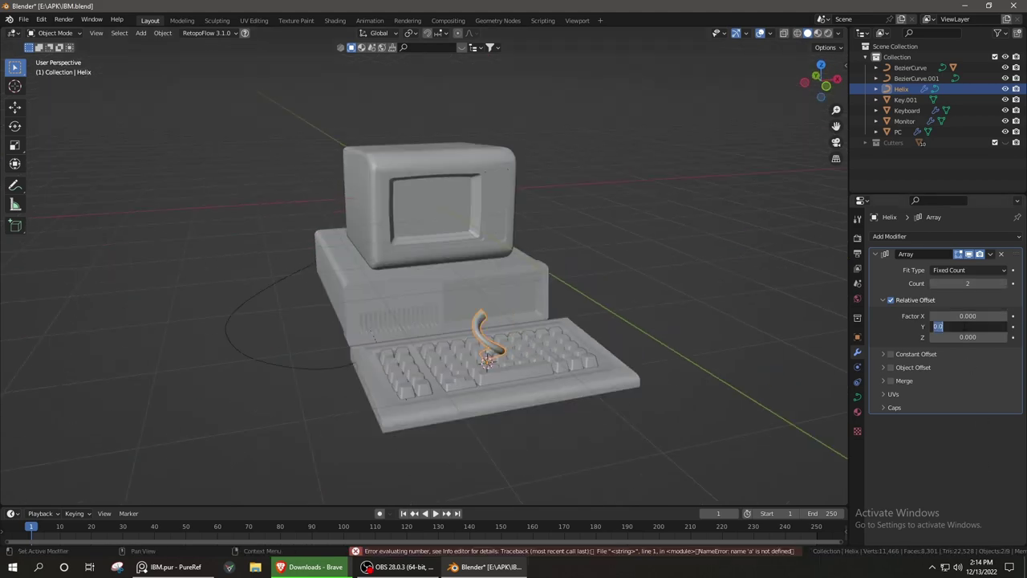
{"action": "left_click_drag", "start_coordinate": [955, 337], "coordinate": [1003, 341]}
{"action": "scroll", "coordinate": [403, 423], "scroll_direction": "up", "scroll_amount": 8}
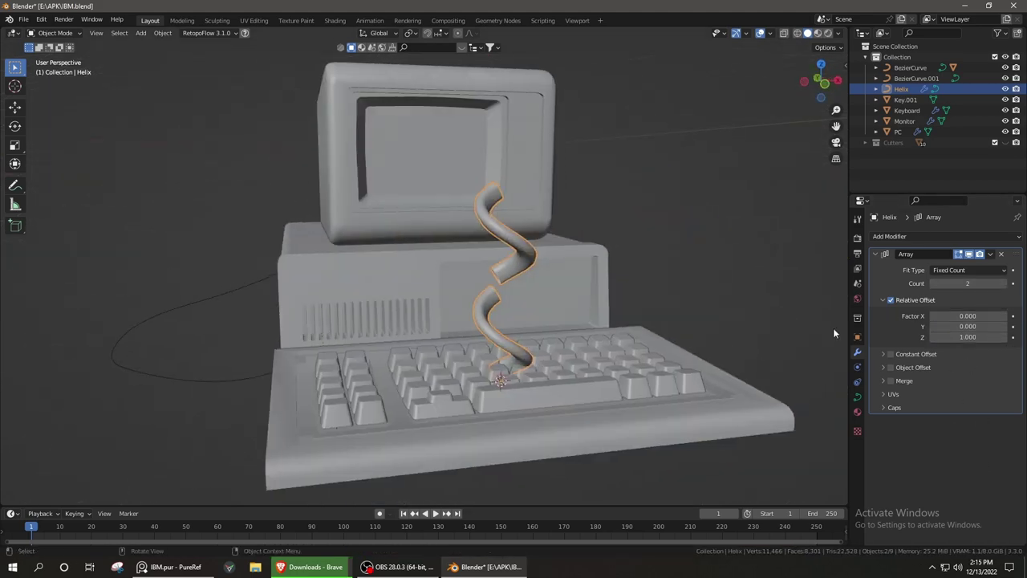
{"action": "scroll", "coordinate": [527, 382], "scroll_direction": "down", "scroll_amount": 5}
{"action": "scroll", "coordinate": [527, 382], "scroll_direction": "up", "scroll_amount": 5}
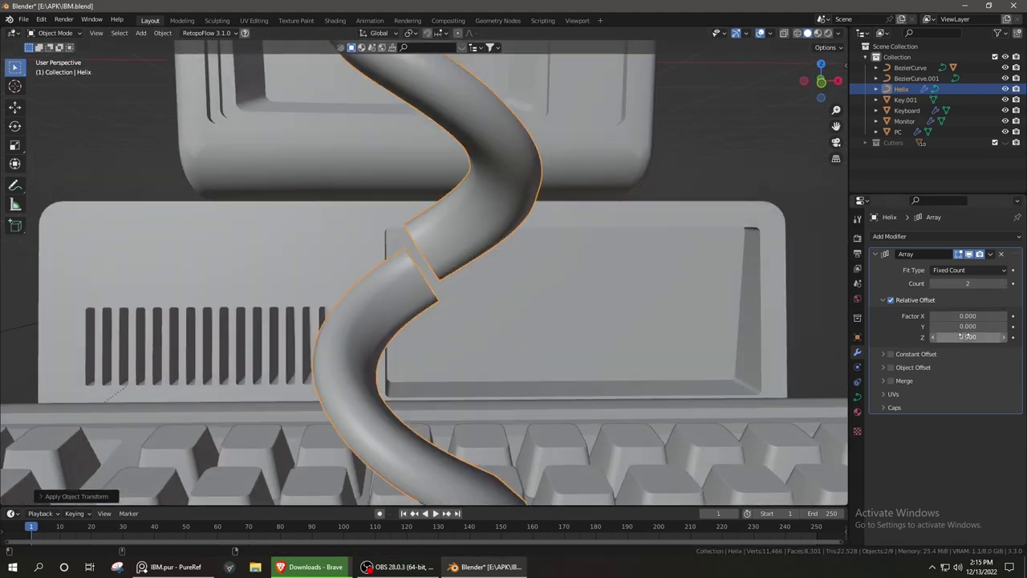
{"action": "left_click_drag", "start_coordinate": [1002, 337], "coordinate": [987, 337]}
{"action": "mouse_move", "coordinate": [562, 329]}
{"action": "middle_mouse_down"}
{"action": "mouse_move", "coordinate": [629, 329]}
{"action": "mouse_move", "coordinate": [715, 299]}
{"action": "middle_mouse_up"}
{"action": "key", "text": "Home"}
{"action": "left_click", "coordinate": [933, 284]}
Add a Curve modifier using BezierCurve.001, then reposition the curve and helix
{"action": "left_click", "coordinate": [889, 236]}
{"action": "left_click", "coordinate": [899, 288]}
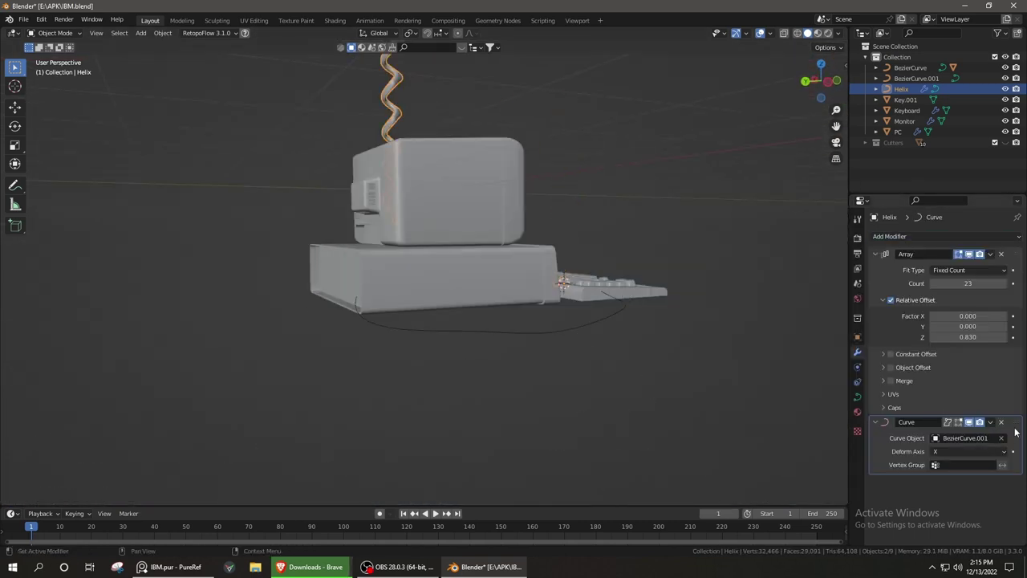
{"action": "left_click", "coordinate": [286, 211]}
{"action": "key", "text": "g"}
{"action": "mouse_move", "coordinate": [562, 337]}
{"action": "middle_mouse_down"}
{"action": "mouse_move", "coordinate": [498, 321]}
{"action": "mouse_move", "coordinate": [290, 308]}
{"action": "middle_mouse_up"}
{"action": "left_click", "coordinate": [287, 211]}
{"action": "left_click", "coordinate": [901, 88]}
{"action": "key", "text": "g"}
{"action": "left_click", "coordinate": [667, 273]}
Add a Simple Deform modifier to the helix and bring up its object options
{"action": "left_click", "coordinate": [949, 236]}
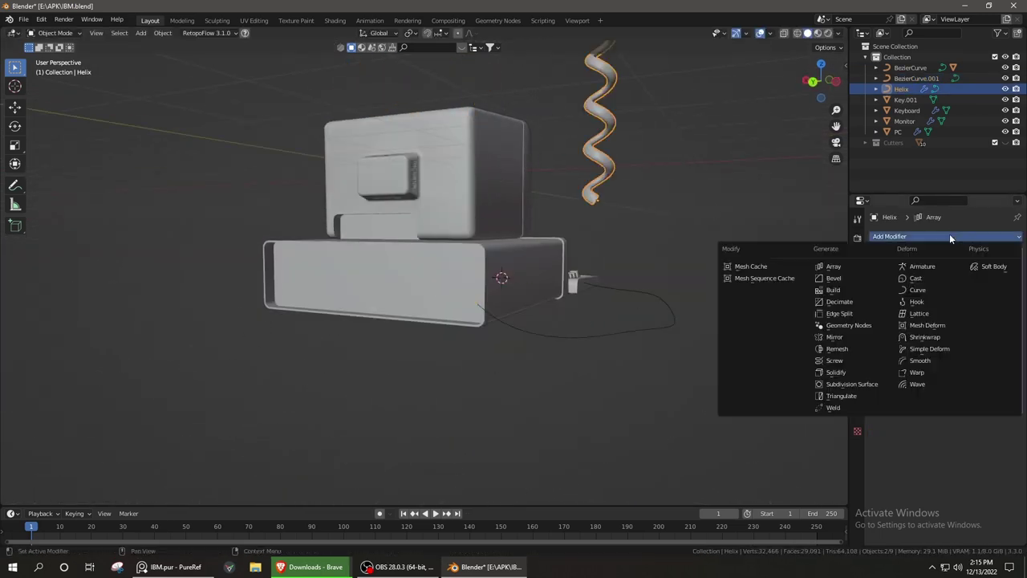
{"action": "left_click", "coordinate": [945, 355]}
{"action": "middle_click_drag", "start_coordinate": [497, 305], "coordinate": [448, 289]}
{"action": "right_click", "coordinate": [592, 256]}
Convert the helix to a mesh, undoing an unwanted extra modifier
{"action": "left_click", "coordinate": [657, 353]}
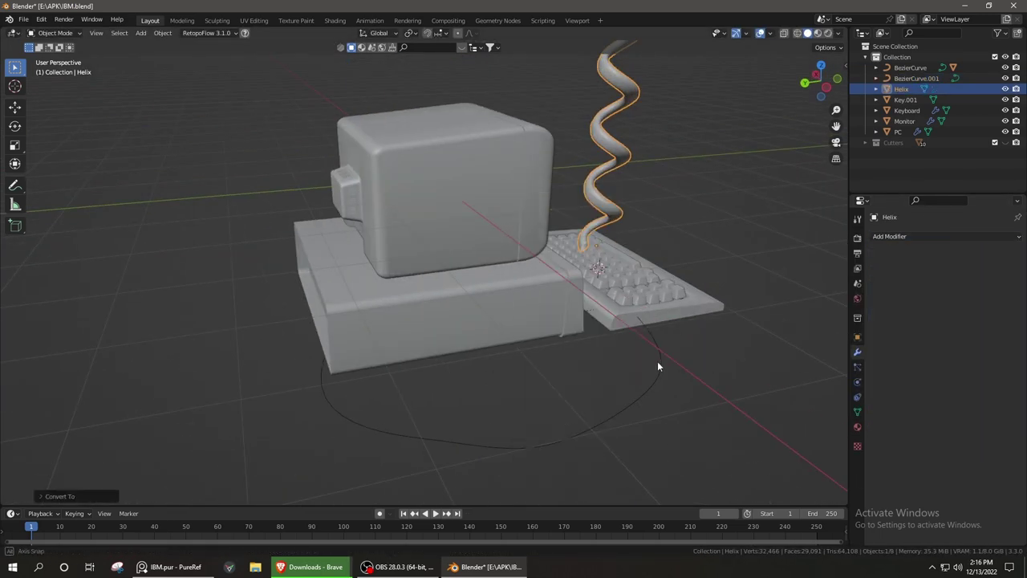
{"action": "mouse_move", "coordinate": [657, 361]}
{"action": "middle_mouse_down"}
{"action": "mouse_move", "coordinate": [663, 324]}
{"action": "mouse_move", "coordinate": [801, 248]}
{"action": "middle_mouse_up"}
{"action": "left_click", "coordinate": [889, 236]}
{"action": "left_click", "coordinate": [802, 360]}
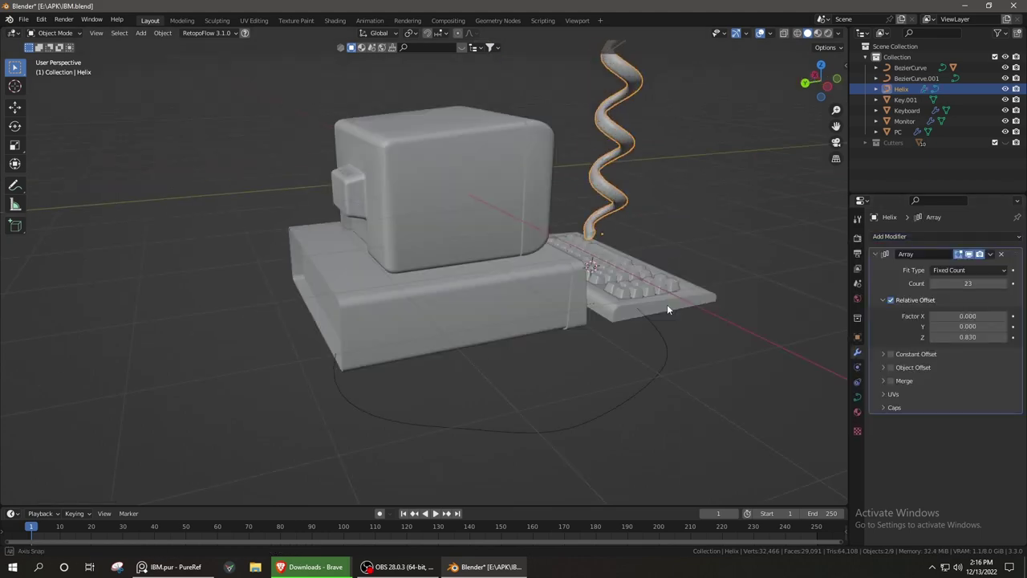
{"action": "key", "text": "ctrl+z"}
{"action": "middle_click_drag", "start_coordinate": [667, 304], "coordinate": [583, 225]}
Add an Array modifier with count 2 and set its Z relative offset to 0.830
{"action": "left_click", "coordinate": [889, 235]}
{"action": "left_click", "coordinate": [849, 271]}
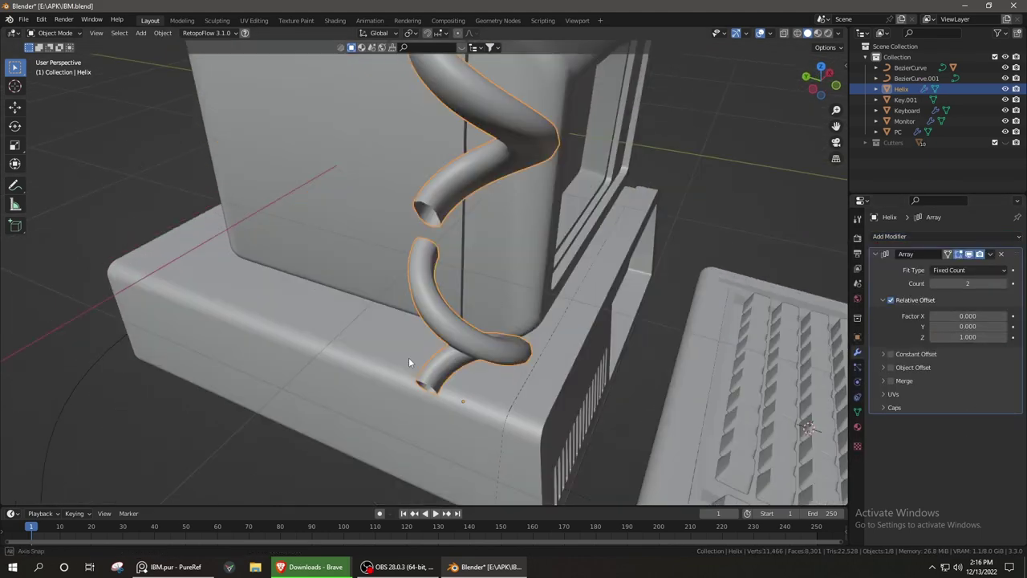
{"action": "left_click_drag", "start_coordinate": [967, 337], "coordinate": [987, 337]}
{"action": "middle_click_drag", "start_coordinate": [799, 357], "coordinate": [452, 314]}
{"action": "left_click_drag", "start_coordinate": [980, 337], "coordinate": [975, 337]}
{"action": "mouse_move", "coordinate": [637, 383]}
{"action": "middle_mouse_down"}
{"action": "mouse_move", "coordinate": [520, 325]}
{"action": "mouse_move", "coordinate": [568, 408]}
{"action": "middle_mouse_up"}
Scale the helix's end loop in Edit Mode so the two turns meet
{"action": "key", "text": "Tab"}
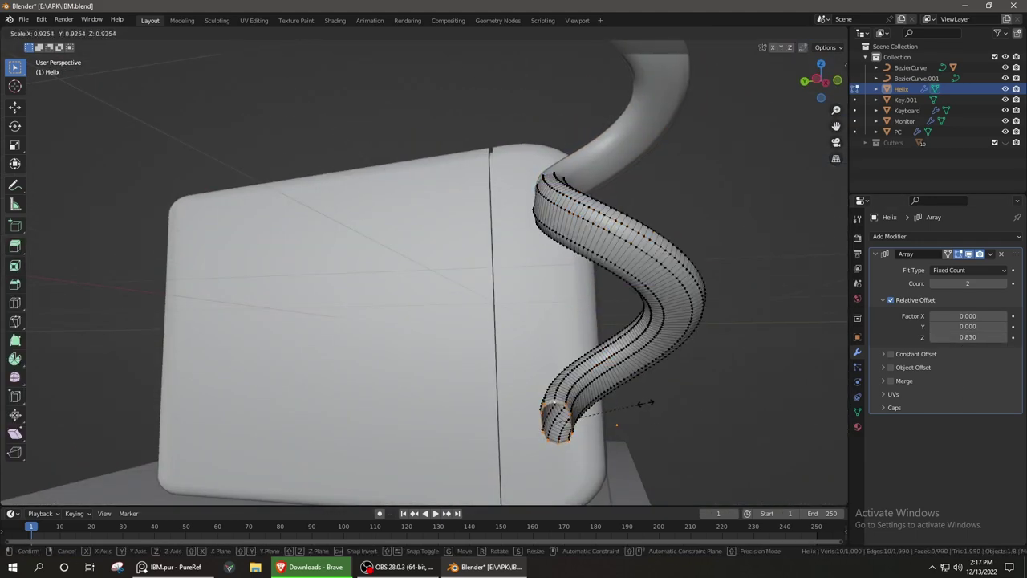
{"action": "left_click", "coordinate": [640, 403]}
{"action": "key", "text": "Tab"}
{"action": "middle_click_drag", "start_coordinate": [640, 403], "coordinate": [321, 378]}
{"action": "key", "text": "ctrl+Tab"}
{"action": "left_click", "coordinate": [559, 337]}
{"action": "key", "text": "a"}
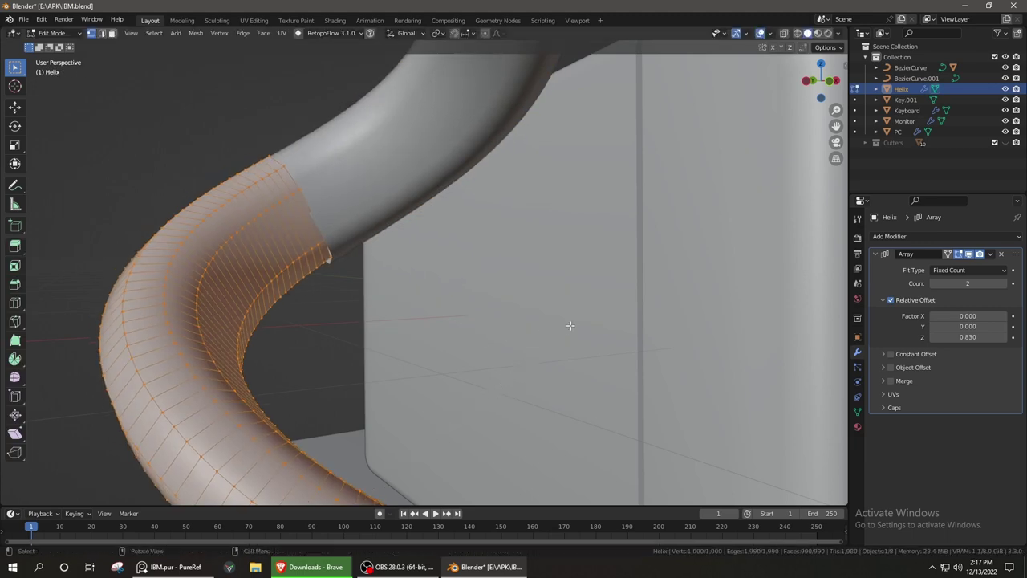
{"action": "key", "text": "Tab"}
Fine-tune the array relative offsets to X -0.030, Y -0.020, Z 0.840
{"action": "left_click_drag", "start_coordinate": [967, 337], "coordinate": [972, 337]}
{"action": "scroll", "coordinate": [481, 343], "scroll_direction": "down", "scroll_amount": 3}
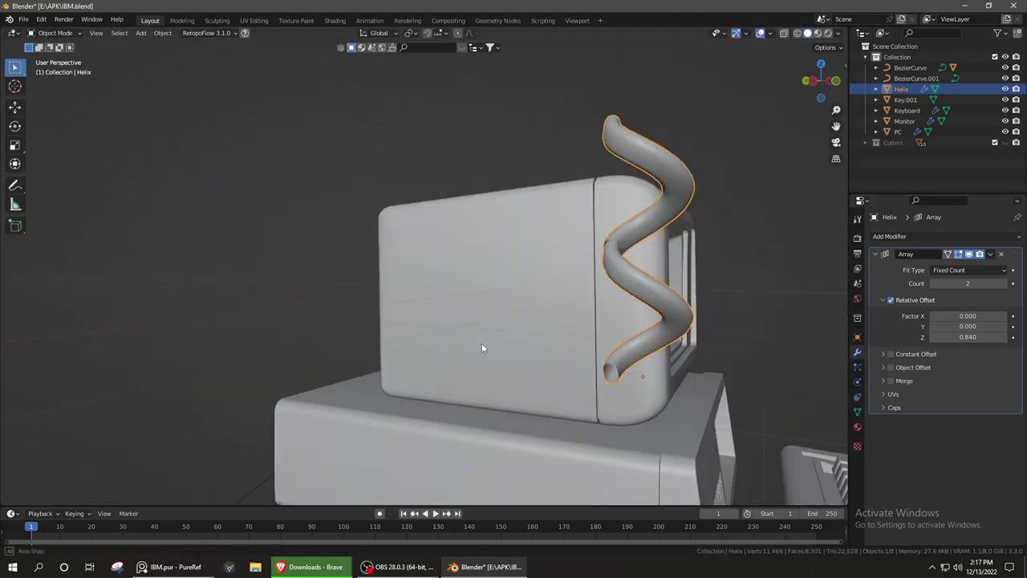
{"action": "middle_click_drag", "start_coordinate": [481, 342], "coordinate": [562, 321]}
{"action": "left_click_drag", "start_coordinate": [968, 327], "coordinate": [957, 315]}
{"action": "scroll", "coordinate": [385, 281], "scroll_direction": "down", "scroll_amount": 5}
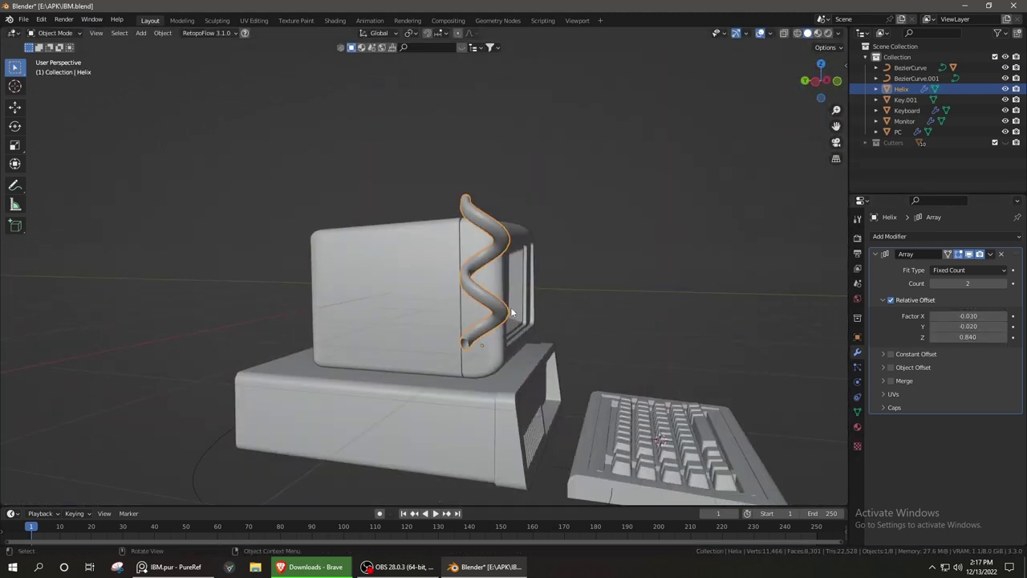
{"action": "scroll", "coordinate": [384, 283], "scroll_direction": "up", "scroll_amount": 5}
{"action": "middle_click_drag", "start_coordinate": [384, 283], "coordinate": [359, 296]}
Inspect the joined coil geometry in Edit Mode with X-ray toggled on and off
{"action": "key", "text": "Tab"}
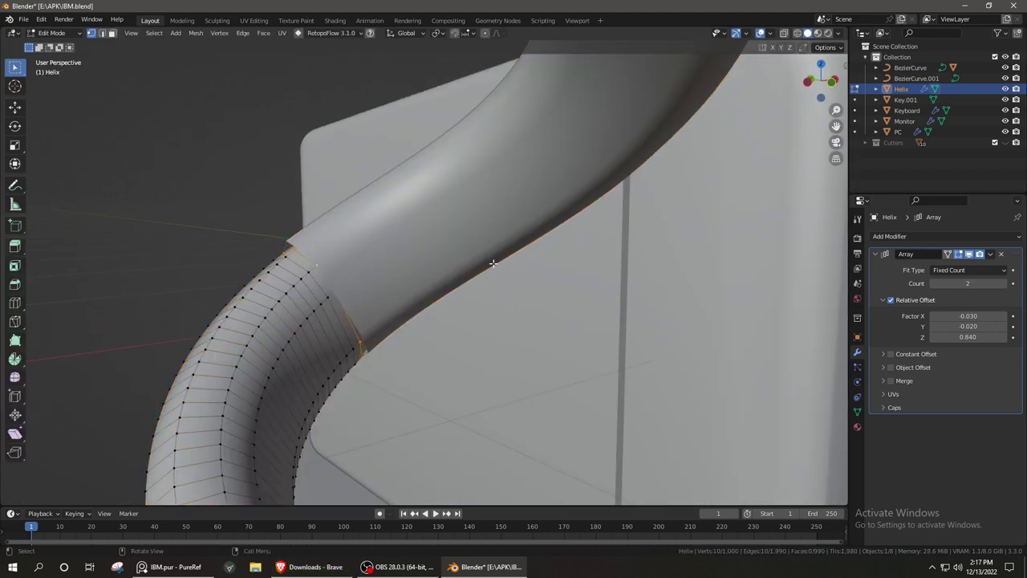
{"action": "key", "text": "alt+z"}
{"action": "key", "text": "Tab"}
{"action": "key", "text": "alt+z"}
{"action": "scroll", "coordinate": [527, 345], "scroll_direction": "down", "scroll_amount": 5}
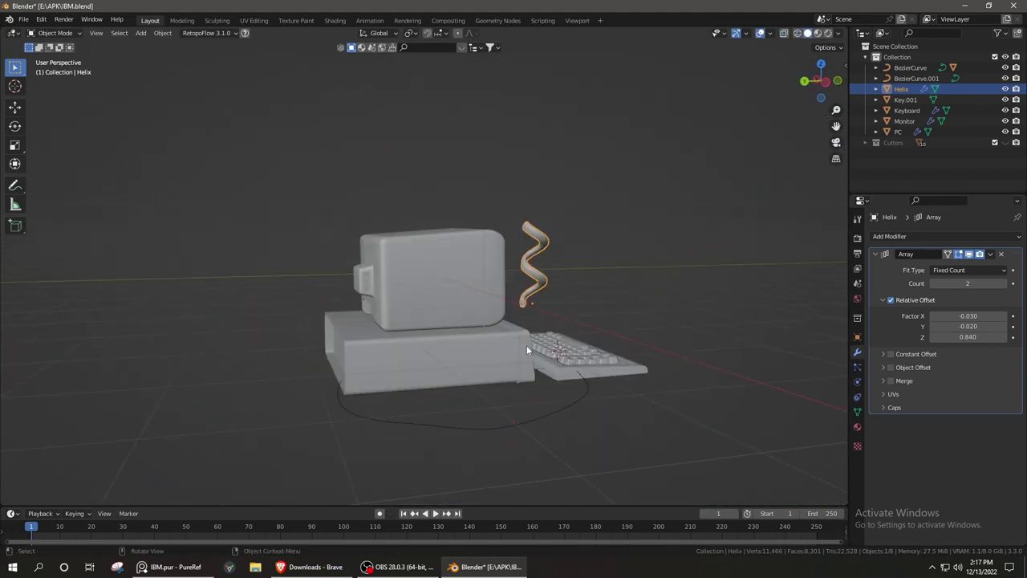
{"action": "mouse_move", "coordinate": [526, 345]}
{"action": "middle_mouse_down"}
{"action": "mouse_move", "coordinate": [326, 379]}
{"action": "mouse_move", "coordinate": [366, 323]}
{"action": "middle_mouse_up"}
{"action": "left_click", "coordinate": [916, 236]}
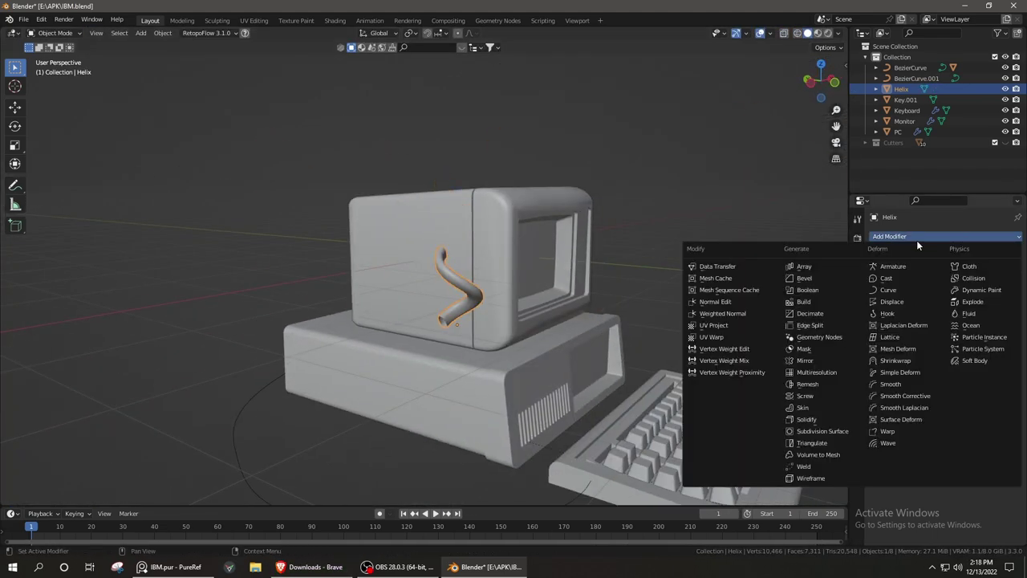
Try a Z-axis Curve deform and a Stretch To constraint on BezierCurve, then remove the constraint
{"action": "left_click", "coordinate": [886, 290]}
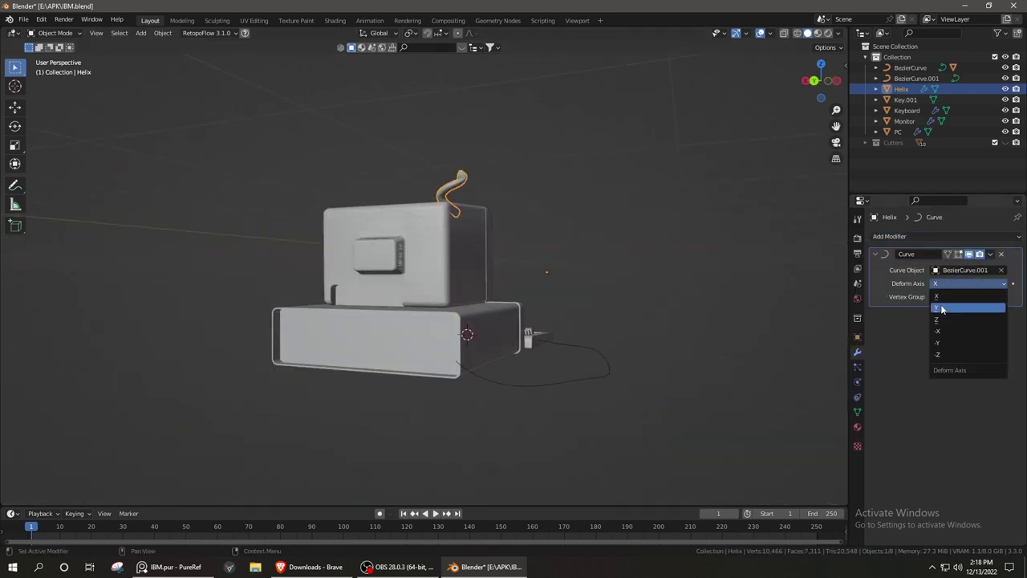
{"action": "left_click", "coordinate": [947, 321]}
{"action": "left_click", "coordinate": [995, 236]}
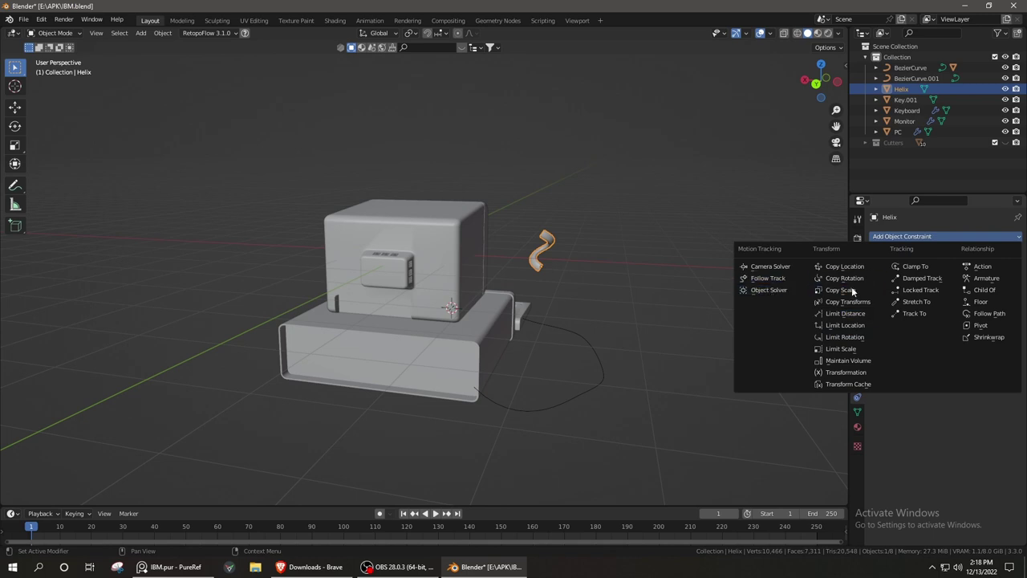
{"action": "left_click", "coordinate": [928, 301]}
{"action": "left_click", "coordinate": [963, 270]}
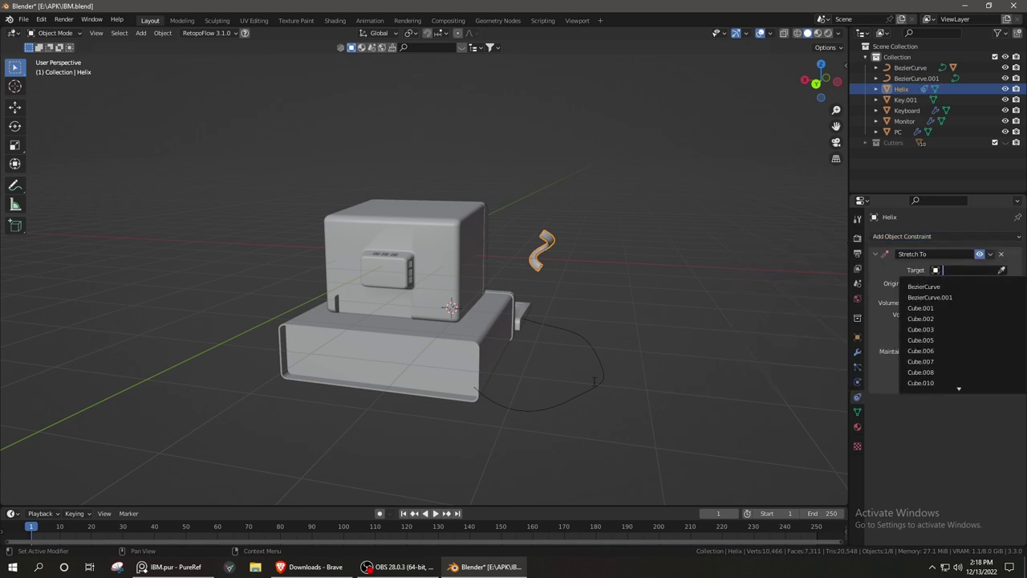
{"action": "left_click", "coordinate": [947, 285]}
{"action": "mouse_move", "coordinate": [642, 345]}
{"action": "middle_mouse_down"}
{"action": "mouse_move", "coordinate": [449, 354]}
{"action": "mouse_move", "coordinate": [561, 354]}
{"action": "middle_mouse_up"}
{"action": "left_click", "coordinate": [1001, 254]}
Add a Follow Path constraint to the helix targeting BezierCurve.001
{"action": "left_click", "coordinate": [995, 236]}
{"action": "left_click", "coordinate": [963, 295]}
{"action": "left_click", "coordinate": [967, 270]}
{"action": "left_click", "coordinate": [931, 301]}
Add an Array modifier to the helix with a Z offset of 0.850
{"action": "left_click", "coordinate": [857, 351]}
{"action": "left_click", "coordinate": [946, 236]}
{"action": "left_click", "coordinate": [812, 273]}
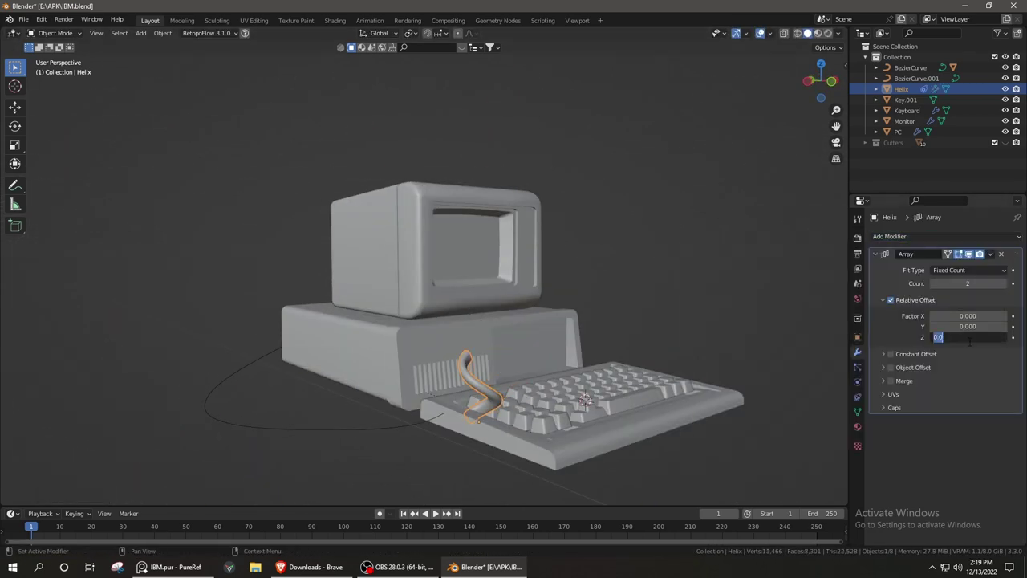
{"action": "type", "text": "0.8"}
{"action": "key", "text": "Return"}
{"action": "scroll", "coordinate": [827, 379], "scroll_direction": "up", "scroll_amount": 1}
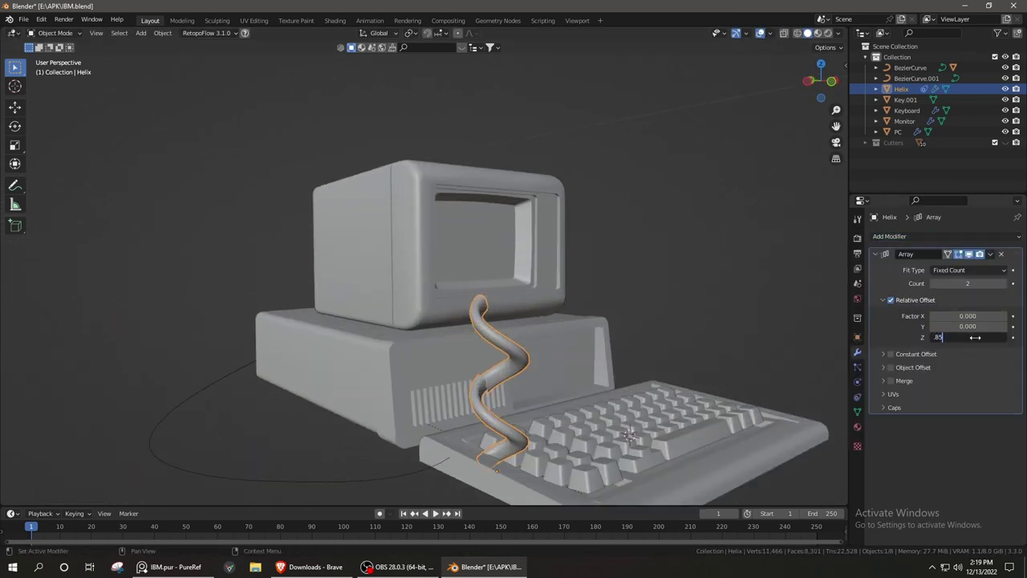
{"action": "key", "text": "Return"}
{"action": "middle_click_drag", "start_coordinate": [562, 401], "coordinate": [666, 414]}
Open the array's fit type choices and begin rotating the helix from a front-left view
{"action": "left_click", "coordinate": [967, 270]}
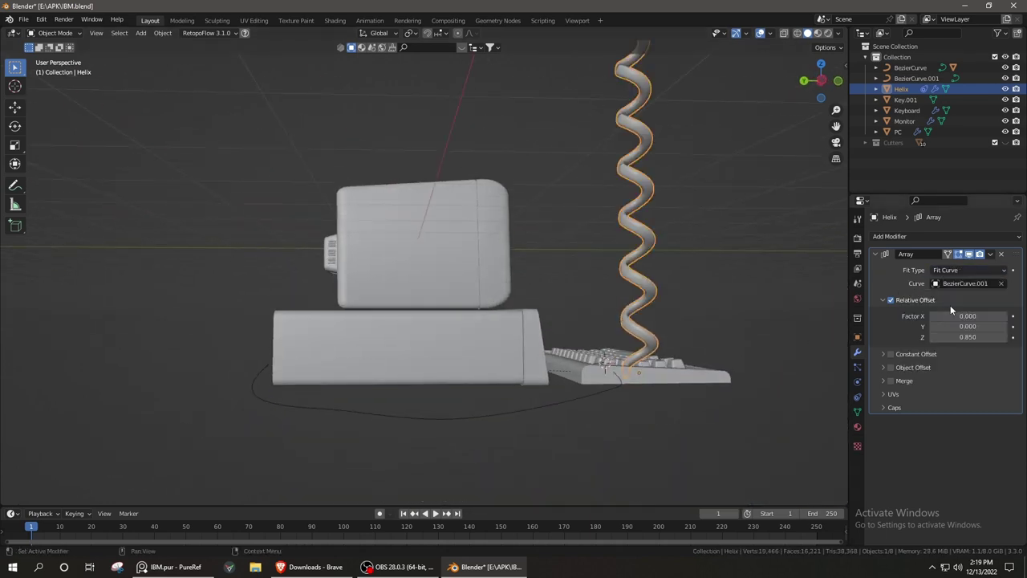
{"action": "mouse_move", "coordinate": [610, 385]}
{"action": "middle_mouse_down"}
{"action": "mouse_move", "coordinate": [581, 391]}
{"action": "mouse_move", "coordinate": [546, 196]}
{"action": "middle_mouse_up"}
{"action": "key", "text": "r"}
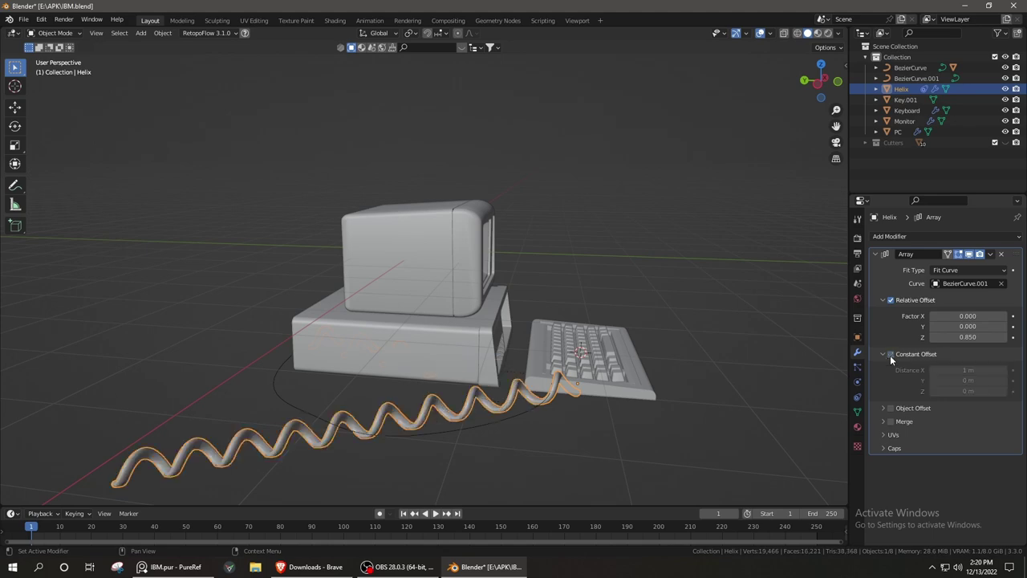
Set the Array's fit curve to BezierCurve.001
{"action": "left_click", "coordinate": [883, 354]}
{"action": "middle_click_drag", "start_coordinate": [440, 435], "coordinate": [481, 361]}
{"action": "left_click", "coordinate": [1001, 283]}
{"action": "left_click", "coordinate": [361, 366]}
{"action": "middle_click_drag", "start_coordinate": [361, 366], "coordinate": [538, 413]}
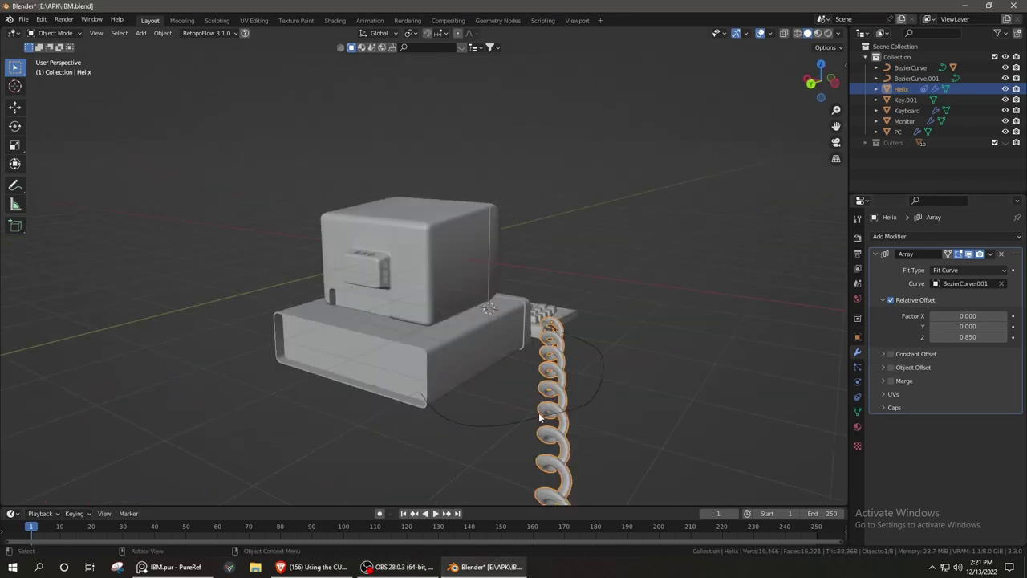
Add a Curve modifier to the helix, reposition it, and set deform axis to -Y
{"action": "left_click", "coordinate": [889, 236]}
{"action": "left_click", "coordinate": [838, 290]}
{"action": "middle_click_drag", "start_coordinate": [690, 377], "coordinate": [401, 428]}
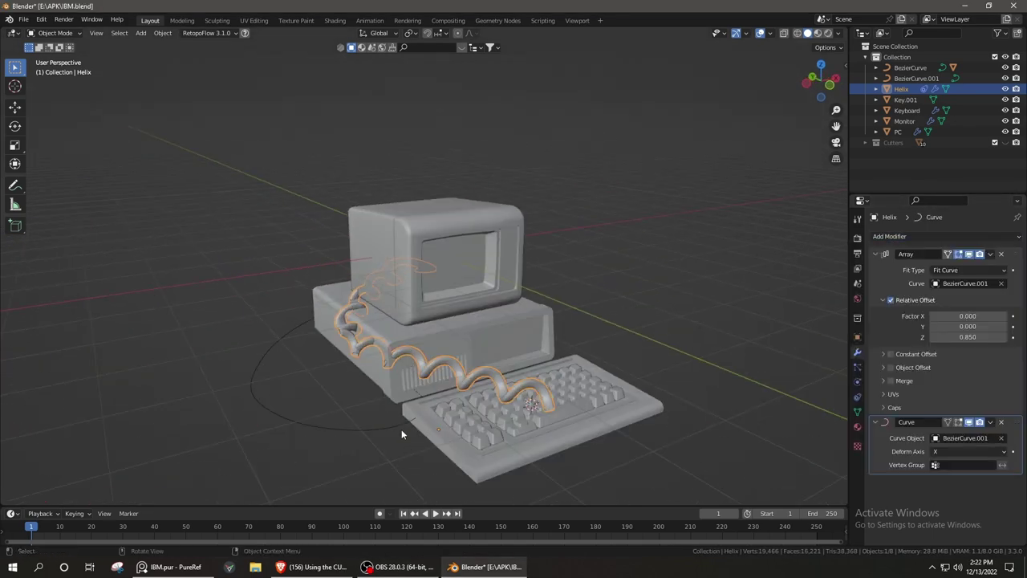
{"action": "key", "text": "g"}
{"action": "left_click", "coordinate": [465, 410]}
{"action": "middle_click_drag", "start_coordinate": [466, 410], "coordinate": [658, 417]}
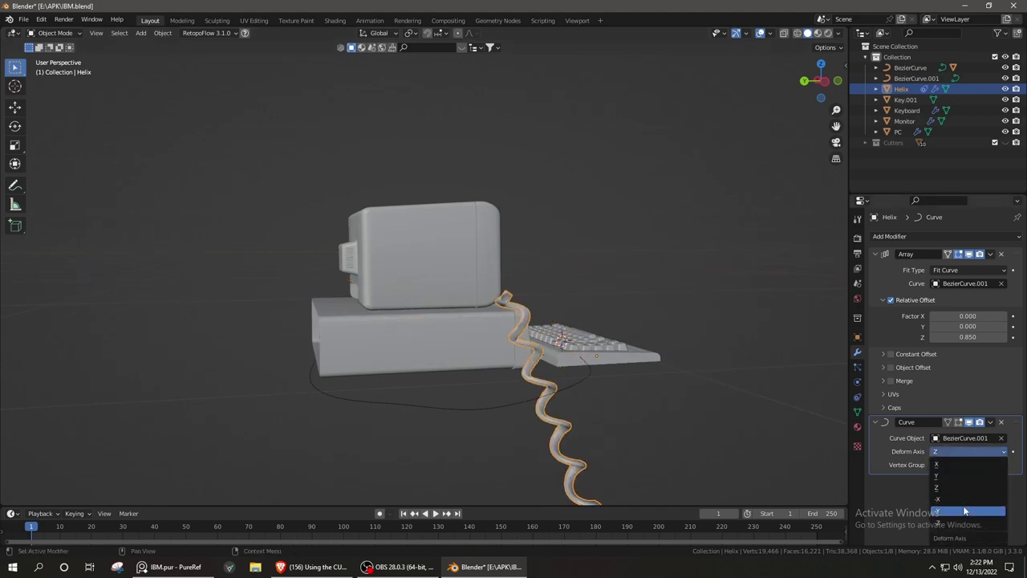
{"action": "left_click", "coordinate": [966, 511]}
Adjust the coil tube thickness in Edit Mode and keep the original modifier order
{"action": "mouse_move", "coordinate": [428, 451]}
{"action": "middle_mouse_down"}
{"action": "mouse_move", "coordinate": [570, 445]}
{"action": "mouse_move", "coordinate": [547, 363]}
{"action": "mouse_move", "coordinate": [963, 450]}
{"action": "middle_mouse_up"}
{"action": "key", "text": "Tab"}
{"action": "key", "text": "alt+s"}
{"action": "key", "text": "Tab"}
{"action": "left_click_drag", "start_coordinate": [1013, 422], "coordinate": [1013, 254]}
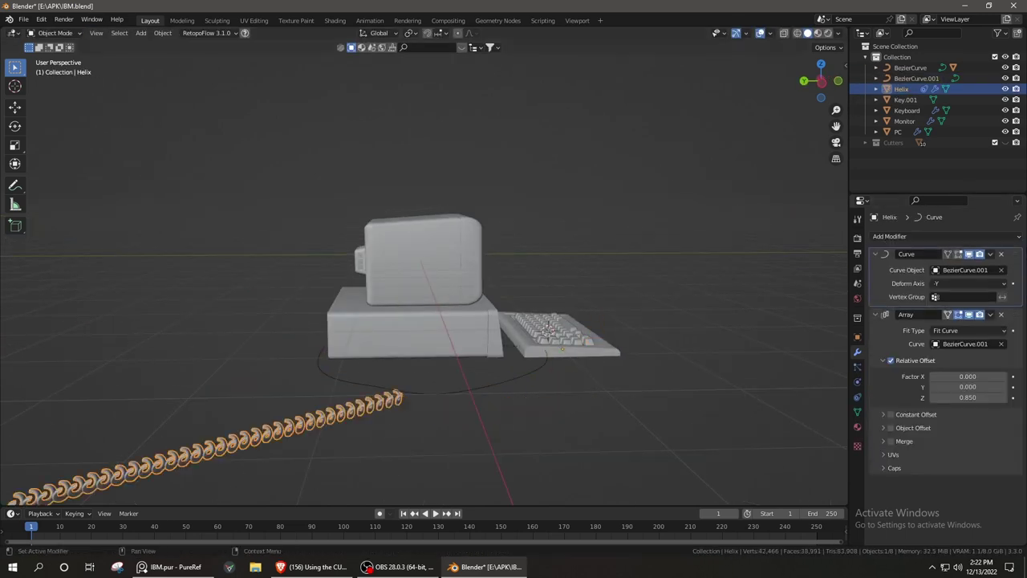
{"action": "key", "text": "ctrl+z"}
Check the BezierCurve.001 path, then reselect the helix and view its object constraints
{"action": "middle_click_drag", "start_coordinate": [460, 461], "coordinate": [419, 463]}
{"action": "left_click", "coordinate": [858, 382]}
{"action": "left_click", "coordinate": [857, 412]}
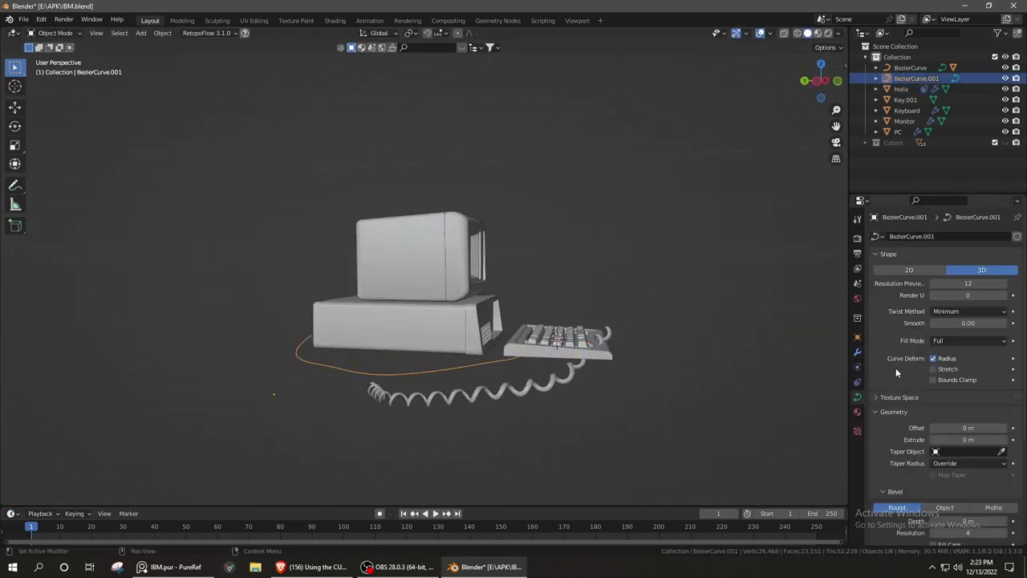
{"action": "left_click", "coordinate": [857, 397]}
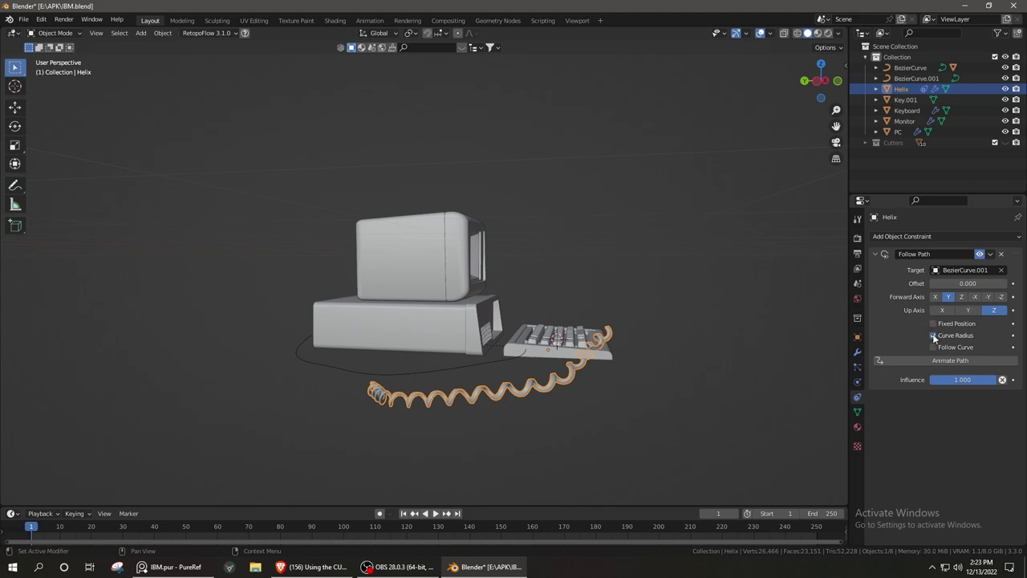
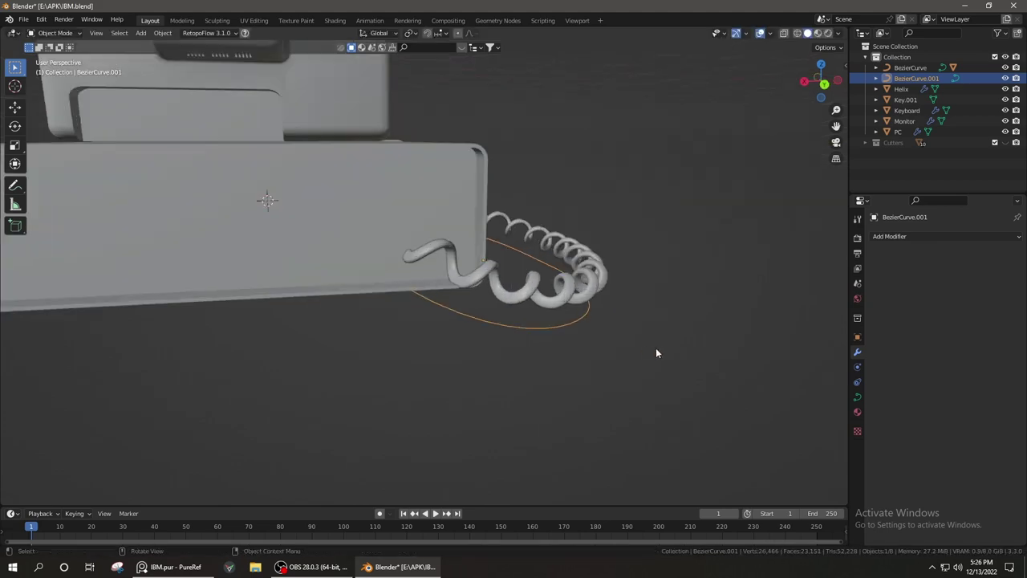
Move and rotate the end point and handle of BezierCurve.001 toward the back of the PC case
{"action": "key", "text": "Tab"}
{"action": "middle_click_drag", "start_coordinate": [656, 353], "coordinate": [736, 355]}
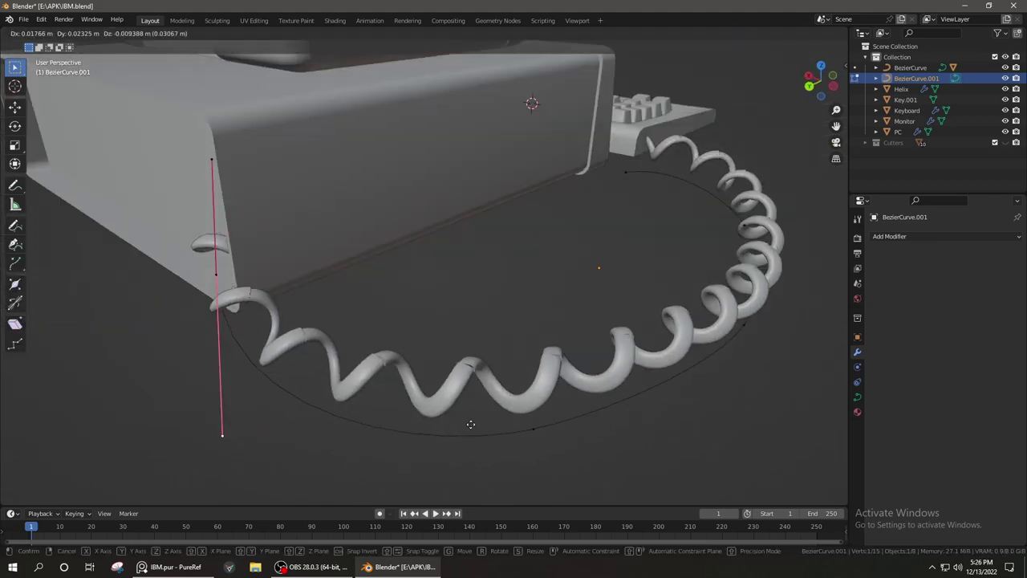
{"action": "left_click", "coordinate": [648, 356]}
{"action": "middle_click_drag", "start_coordinate": [648, 356], "coordinate": [532, 306]}
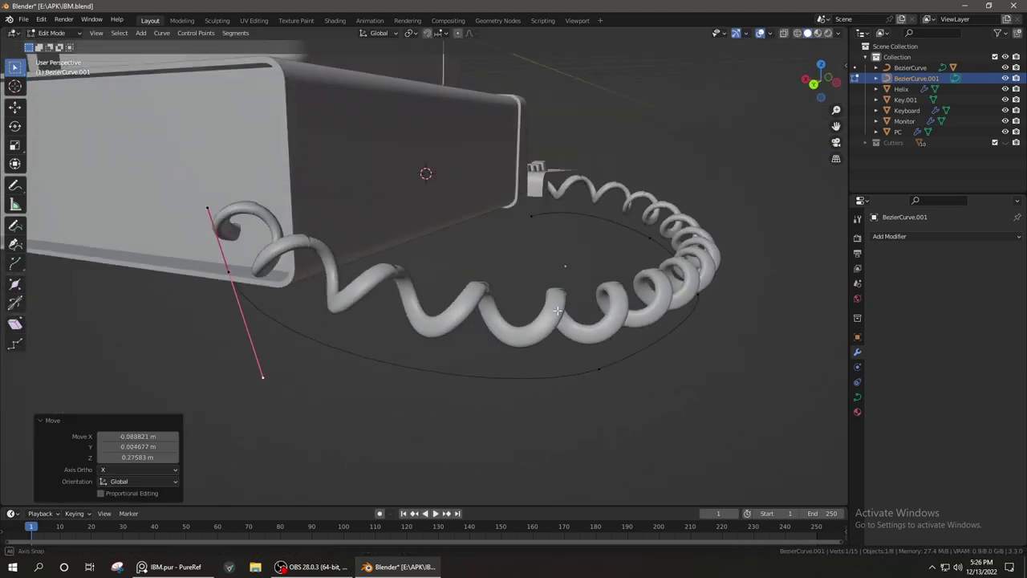
{"action": "key", "text": "g"}
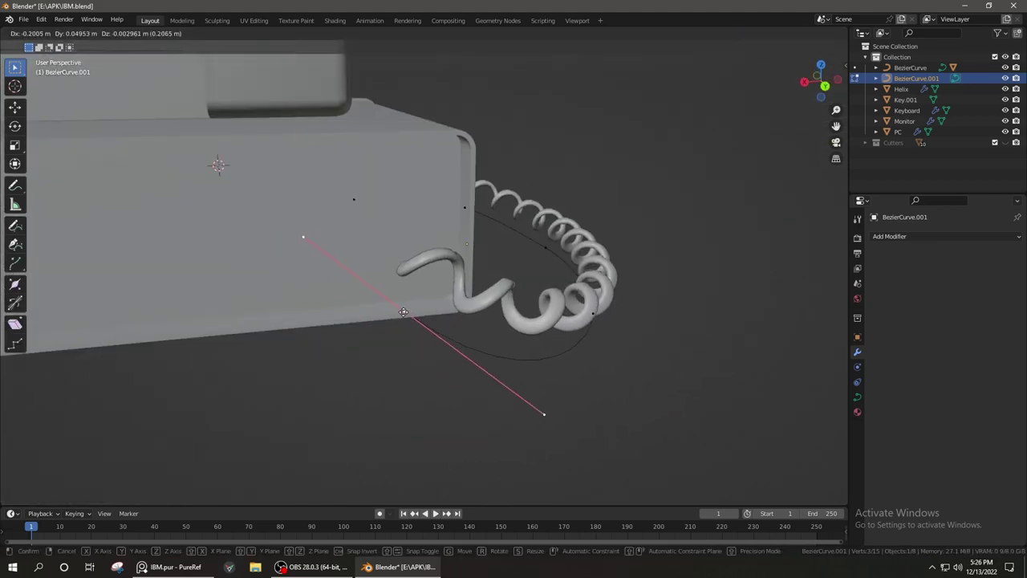
{"action": "middle_click_drag", "start_coordinate": [403, 312], "coordinate": [553, 374]}
{"action": "key", "text": "x"}
{"action": "key", "text": "Escape"}
{"action": "key", "text": "Tab"}
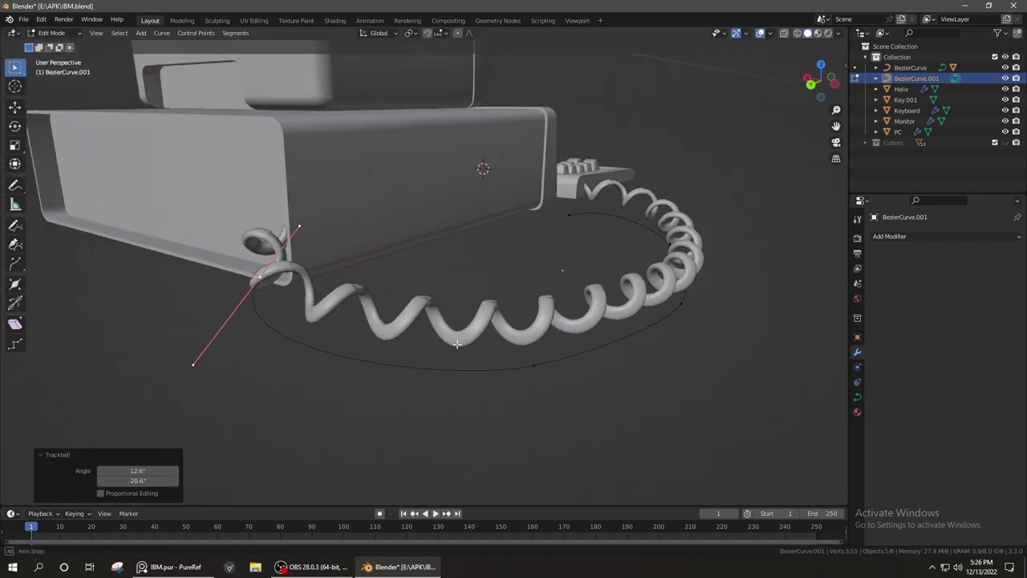
Select the coiled Helix cord and enter its Edit Mode
{"action": "middle_click_drag", "start_coordinate": [402, 321], "coordinate": [240, 280]}
{"action": "left_click", "coordinate": [241, 171]}
{"action": "key", "text": "Tab"}
{"action": "scroll", "coordinate": [449, 312], "scroll_direction": "up", "scroll_amount": 3}
Move the Helix tube end to meet the next segment and rotate it around Z
{"action": "scroll", "coordinate": [449, 312], "scroll_direction": "up", "scroll_amount": 5}
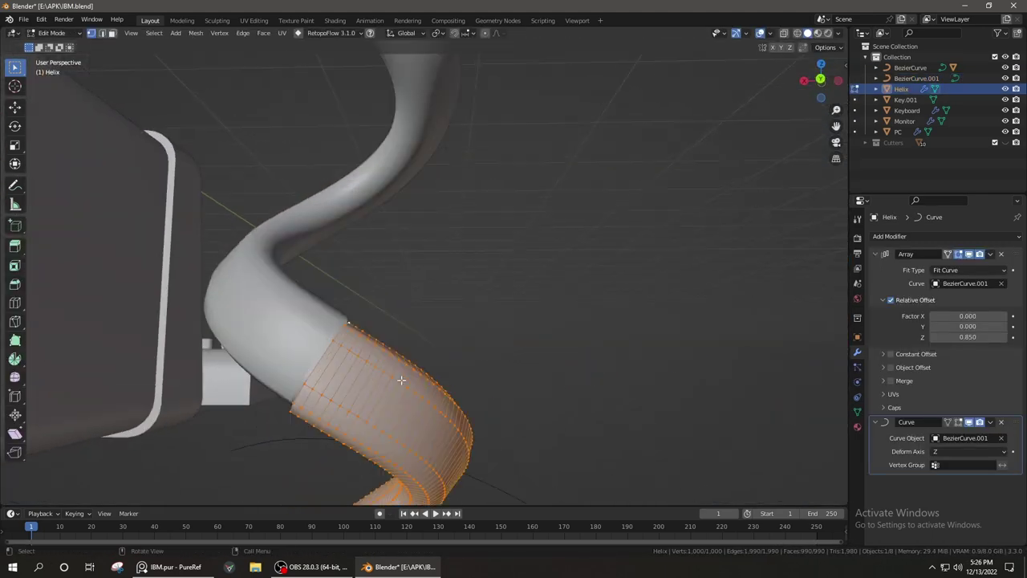
{"action": "middle_click_drag", "start_coordinate": [449, 312], "coordinate": [420, 270]}
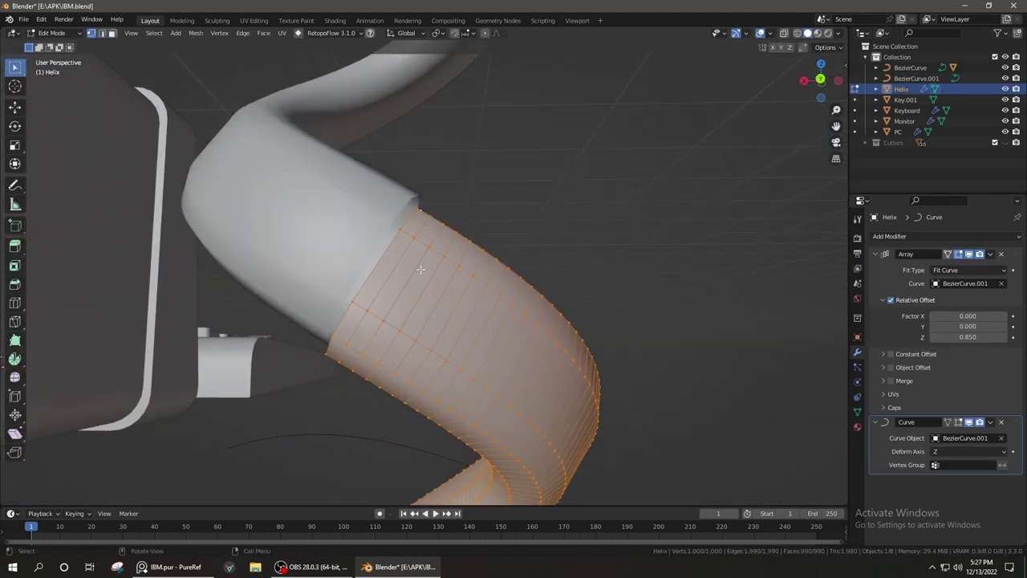
{"action": "middle_click_drag", "start_coordinate": [376, 152], "coordinate": [381, 220]}
{"action": "left_click", "coordinate": [380, 220]}
{"action": "middle_click_drag", "start_coordinate": [394, 366], "coordinate": [561, 241]}
{"action": "key", "text": "r"}
{"action": "key", "text": "z"}
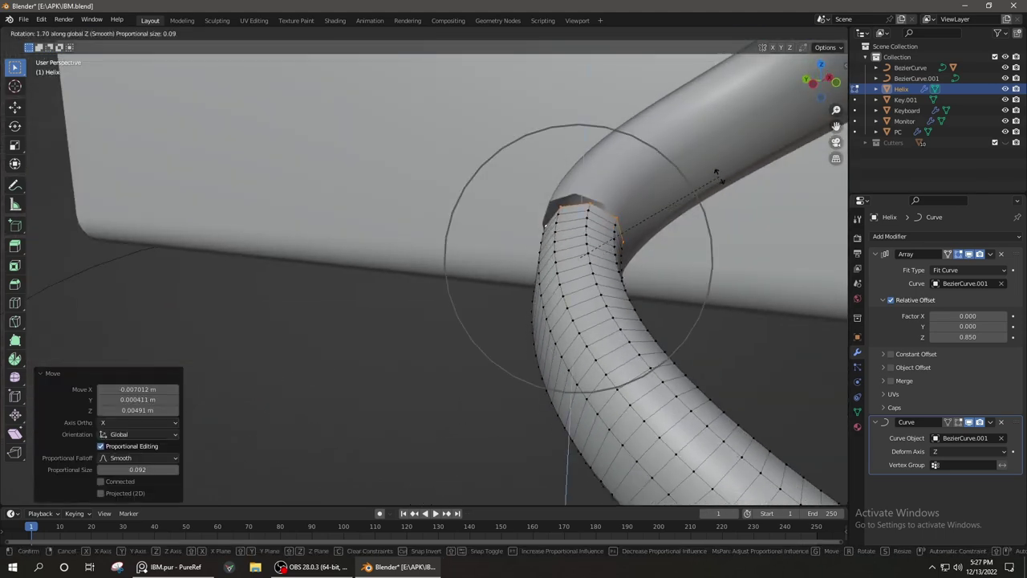
{"action": "key", "text": "Return"}
{"action": "scroll", "coordinate": [425, 273], "scroll_direction": "down", "scroll_amount": 3}
{"action": "key", "text": "Tab"}
Set the Array modifier's Relative Offset Z to 0.8, then refine it to 0.850
{"action": "middle_click_drag", "start_coordinate": [562, 321], "coordinate": [763, 386]}
{"action": "scroll", "coordinate": [763, 386], "scroll_direction": "up", "scroll_amount": 4}
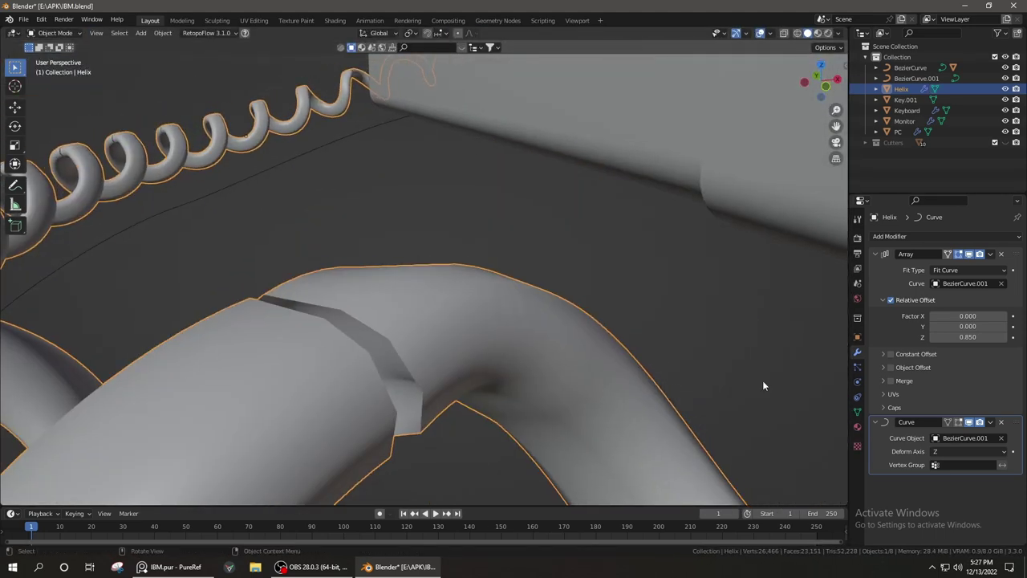
{"action": "type", "text": "0.8"}
{"action": "key", "text": "Return"}
{"action": "left_click", "coordinate": [967, 337]}
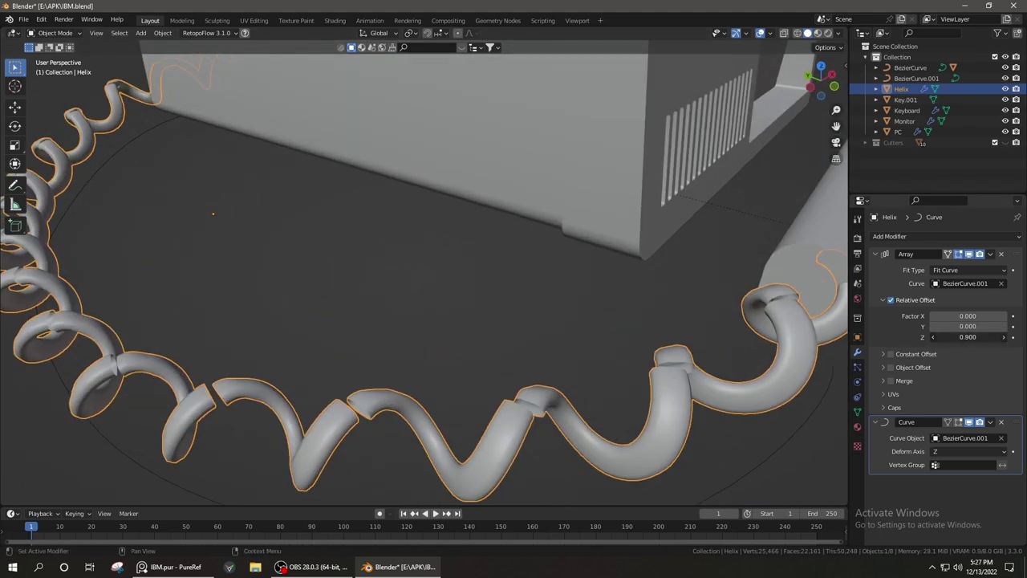
{"action": "key", "text": "Return"}
{"action": "scroll", "coordinate": [592, 404], "scroll_direction": "up", "scroll_amount": 4}
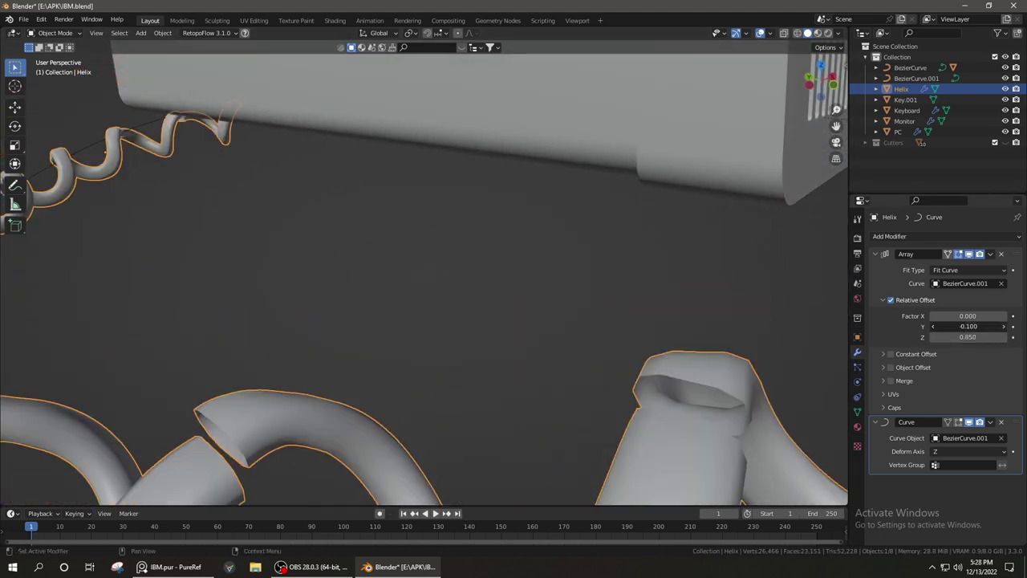
{"action": "scroll", "coordinate": [309, 341], "scroll_direction": "down", "scroll_amount": 4}
Nudge the tube end again with proportional editing and return to Object Mode
{"action": "key", "text": "Tab"}
{"action": "scroll", "coordinate": [309, 341], "scroll_direction": "up", "scroll_amount": 4}
{"action": "key", "text": "g"}
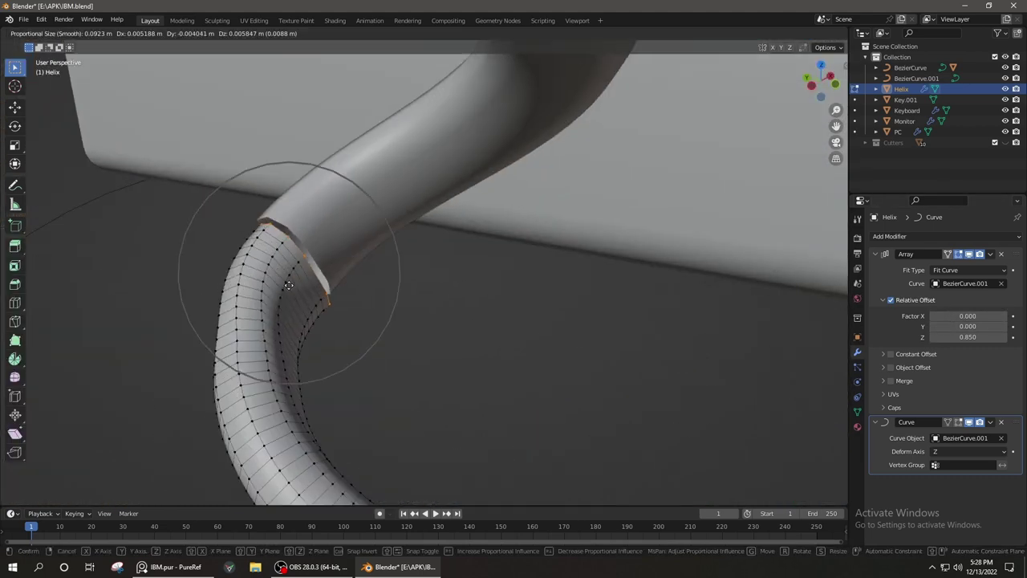
{"action": "left_click", "coordinate": [284, 276]}
{"action": "scroll", "coordinate": [284, 276], "scroll_direction": "down", "scroll_amount": 3}
{"action": "key", "text": "Tab"}
{"action": "scroll", "coordinate": [401, 281], "scroll_direction": "down", "scroll_amount": 3}
Apply the Array modifier and soft-resize the cord's bend with everything selected in Edit Mode
{"action": "left_click", "coordinate": [990, 422]}
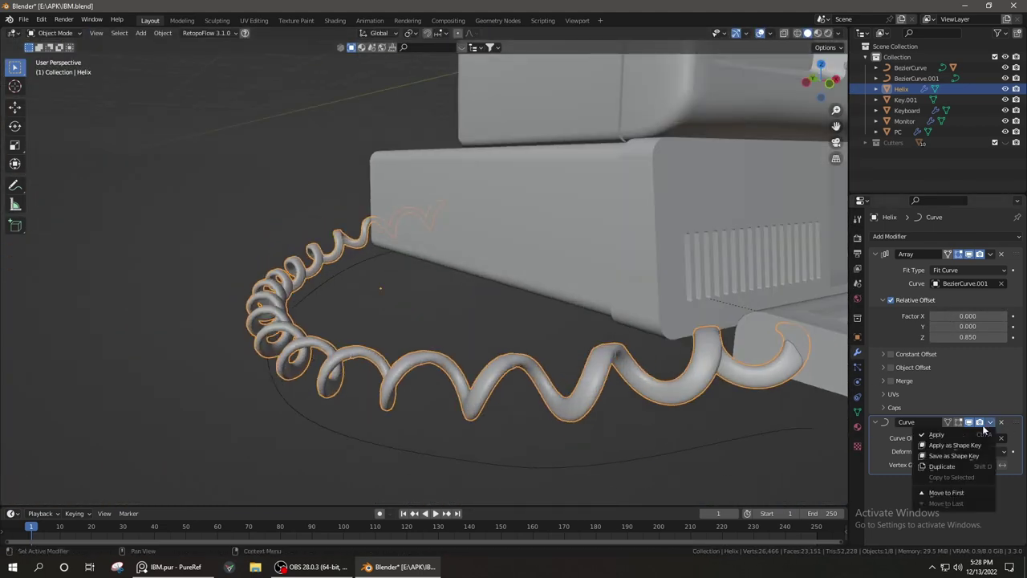
{"action": "key", "text": "ctrl+a"}
{"action": "key", "text": "Tab"}
{"action": "scroll", "coordinate": [381, 415], "scroll_direction": "up", "scroll_amount": 5}
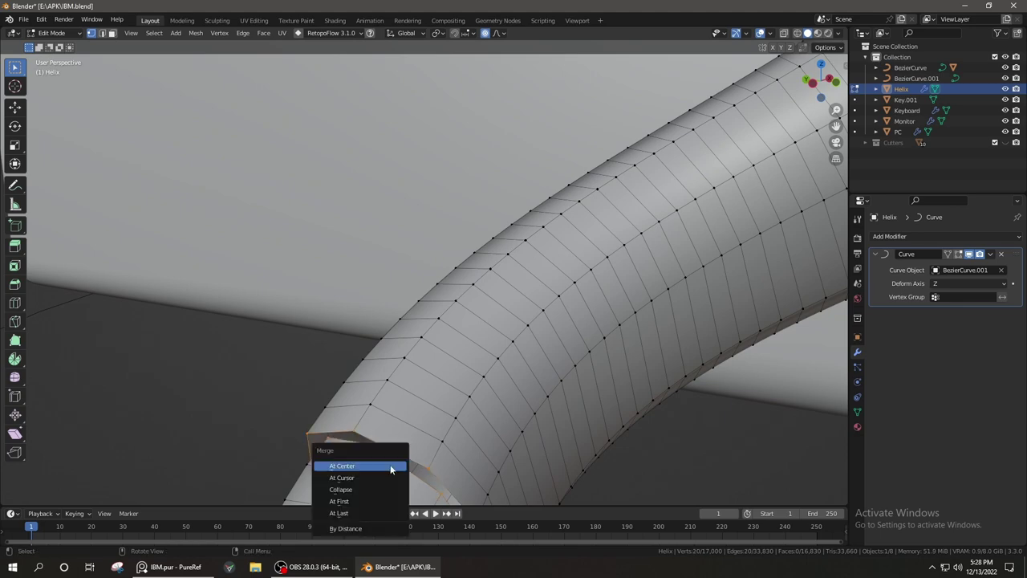
{"action": "key", "text": "a"}
{"action": "scroll", "coordinate": [416, 444], "scroll_direction": "down", "scroll_amount": 4}
{"action": "middle_click_drag", "start_coordinate": [443, 443], "coordinate": [481, 396]}
{"action": "scroll", "coordinate": [482, 397], "scroll_direction": "up", "scroll_amount": 4}
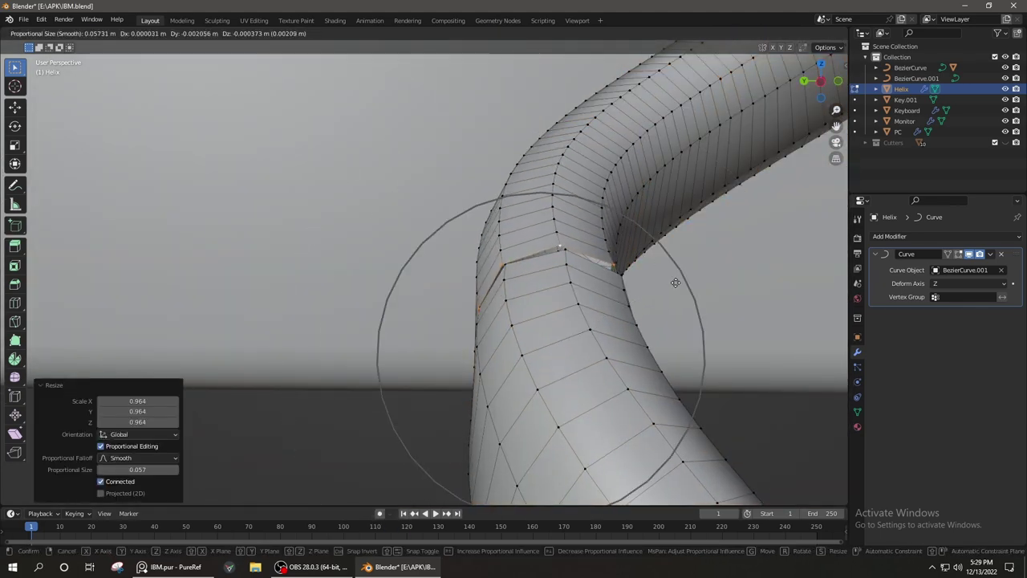
{"action": "left_click", "coordinate": [675, 283]}
{"action": "mouse_move", "coordinate": [675, 282]}
{"action": "middle_mouse_down"}
{"action": "mouse_move", "coordinate": [744, 316]}
{"action": "mouse_move", "coordinate": [436, 403]}
{"action": "mouse_move", "coordinate": [382, 361]}
{"action": "middle_mouse_up"}
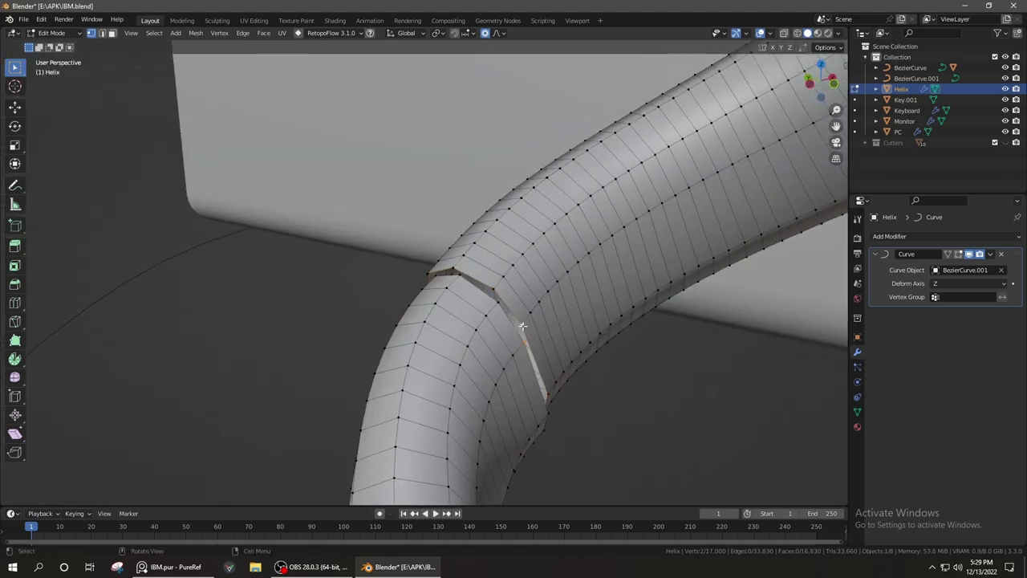
{"action": "mouse_move", "coordinate": [458, 279]}
{"action": "middle_mouse_down"}
{"action": "mouse_move", "coordinate": [513, 312]}
{"action": "mouse_move", "coordinate": [669, 290]}
{"action": "mouse_move", "coordinate": [532, 321]}
{"action": "mouse_move", "coordinate": [585, 220]}
{"action": "mouse_move", "coordinate": [701, 314]}
{"action": "mouse_move", "coordinate": [709, 193]}
{"action": "mouse_move", "coordinate": [734, 273]}
{"action": "mouse_move", "coordinate": [441, 352]}
{"action": "mouse_move", "coordinate": [438, 378]}
{"action": "middle_mouse_up"}
Merge the vertices At Last at each joint seam and soft-scale the joint, then exit Edit Mode
{"action": "key", "text": "m"}
{"action": "left_click", "coordinate": [669, 292]}
{"action": "key", "text": "m"}
{"action": "left_click", "coordinate": [594, 233]}
{"action": "key", "text": "m"}
{"action": "left_click", "coordinate": [733, 277]}
{"action": "key", "text": "m"}
{"action": "left_click", "coordinate": [446, 348]}
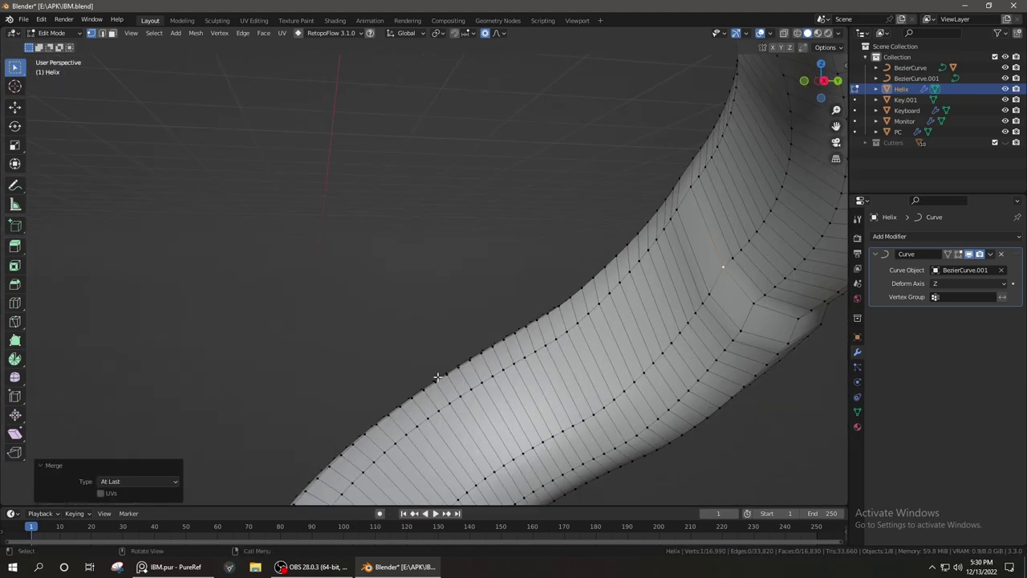
{"action": "left_click", "coordinate": [765, 325]}
{"action": "mouse_move", "coordinate": [765, 325]}
{"action": "middle_mouse_down"}
{"action": "mouse_move", "coordinate": [580, 348]}
{"action": "mouse_move", "coordinate": [623, 203]}
{"action": "middle_mouse_up"}
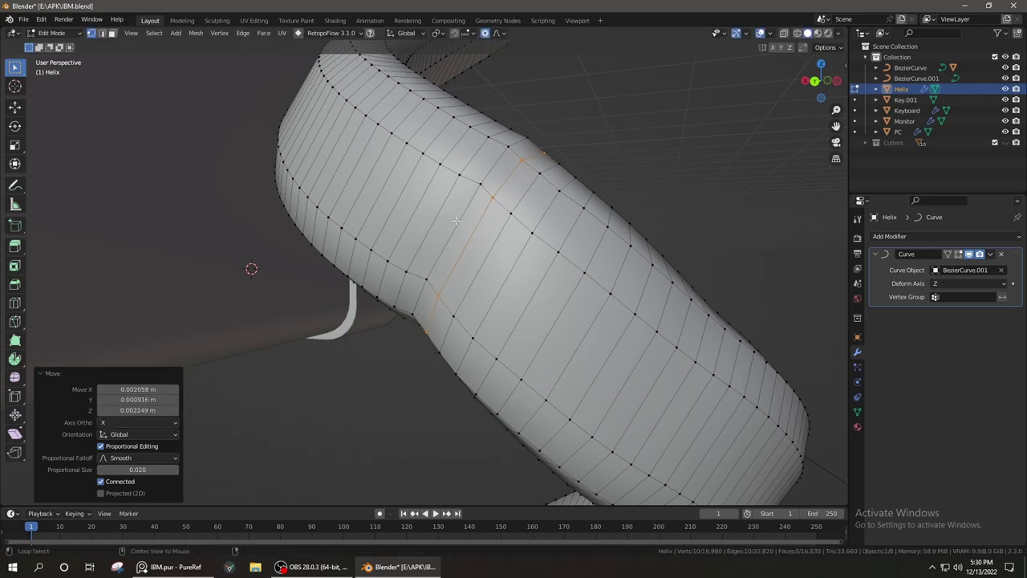
{"action": "left_click", "coordinate": [600, 138]}
{"action": "key", "text": "Tab"}
Inspect the whole coiled cord and select its connected geometry with L before leaving Edit Mode
{"action": "scroll", "coordinate": [383, 347], "scroll_direction": "down", "scroll_amount": 8}
{"action": "mouse_move", "coordinate": [383, 347]}
{"action": "middle_mouse_down"}
{"action": "mouse_move", "coordinate": [191, 342]}
{"action": "mouse_move", "coordinate": [321, 333]}
{"action": "mouse_move", "coordinate": [573, 344]}
{"action": "middle_mouse_up"}
{"action": "scroll", "coordinate": [573, 344], "scroll_direction": "up", "scroll_amount": 3}
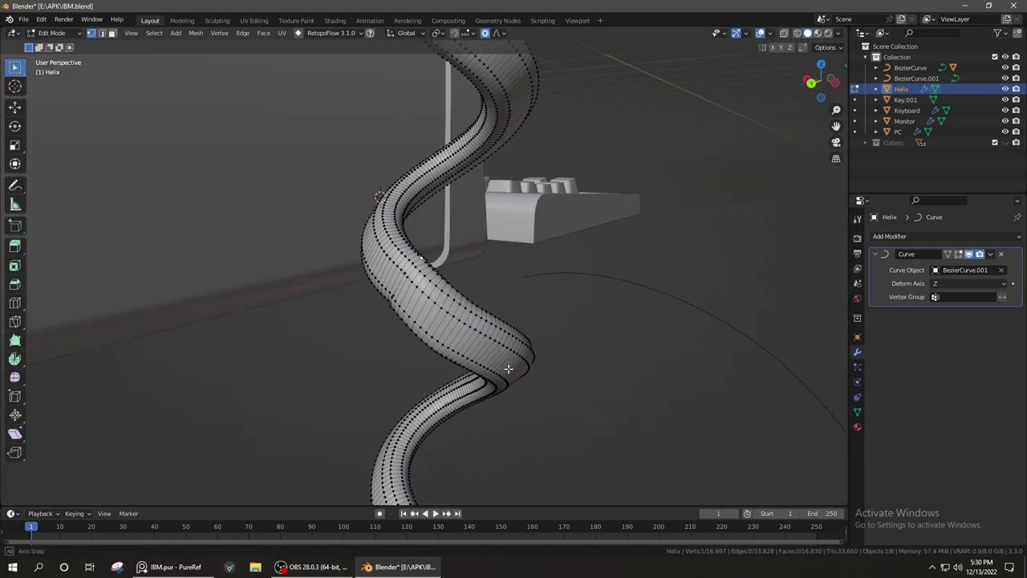
{"action": "scroll", "coordinate": [522, 361], "scroll_direction": "up", "scroll_amount": 3}
{"action": "key", "text": "g"}
{"action": "key", "text": "Escape"}
{"action": "key", "text": "l"}
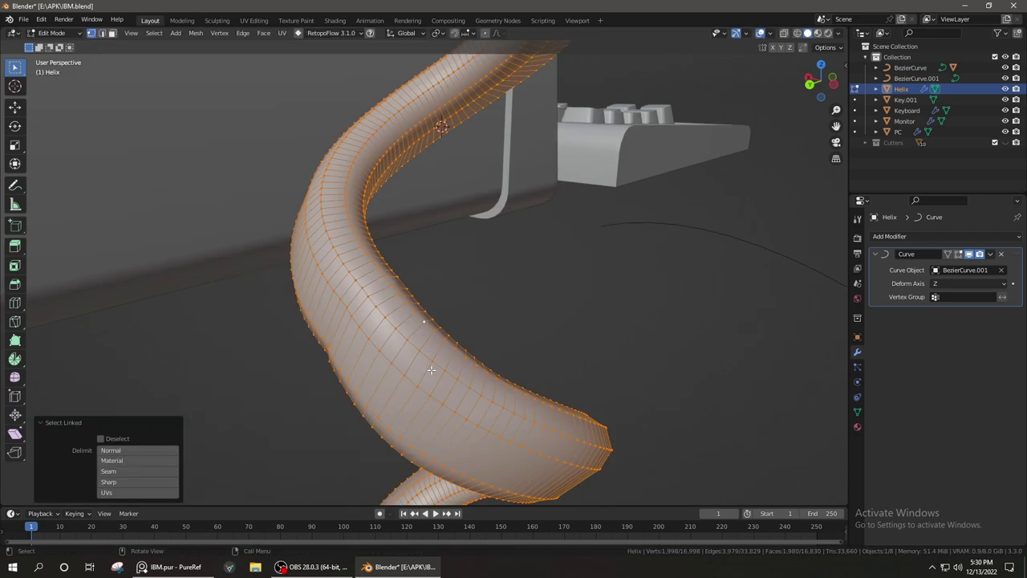
{"action": "scroll", "coordinate": [474, 392], "scroll_direction": "down", "scroll_amount": 4}
{"action": "middle_click_drag", "start_coordinate": [353, 340], "coordinate": [353, 342]}
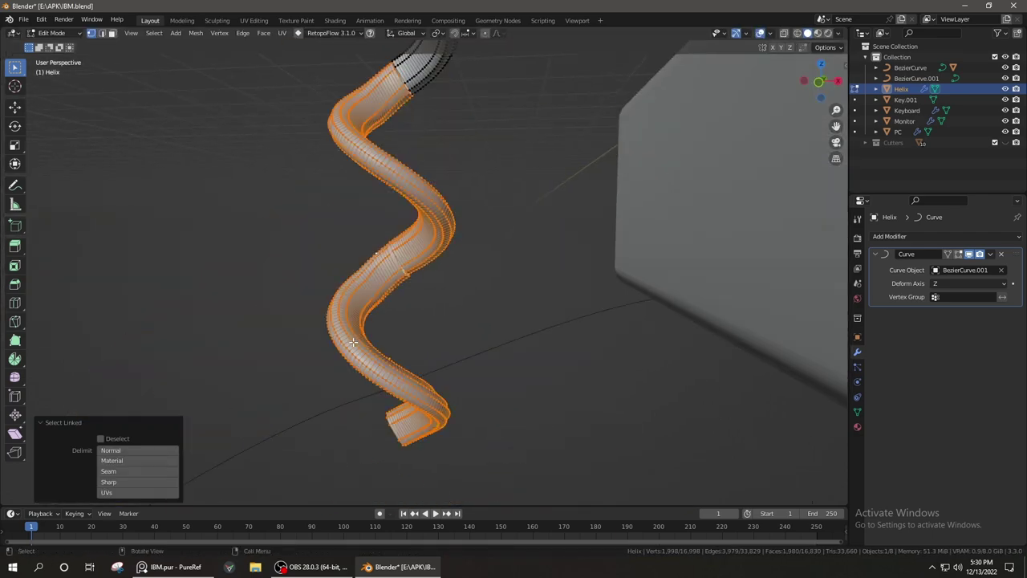
{"action": "left_click", "coordinate": [399, 308]}
{"action": "scroll", "coordinate": [399, 307], "scroll_direction": "up", "scroll_amount": 5}
{"action": "middle_click_drag", "start_coordinate": [366, 271], "coordinate": [390, 321]}
{"action": "scroll", "coordinate": [429, 344], "scroll_direction": "down", "scroll_amount": 3}
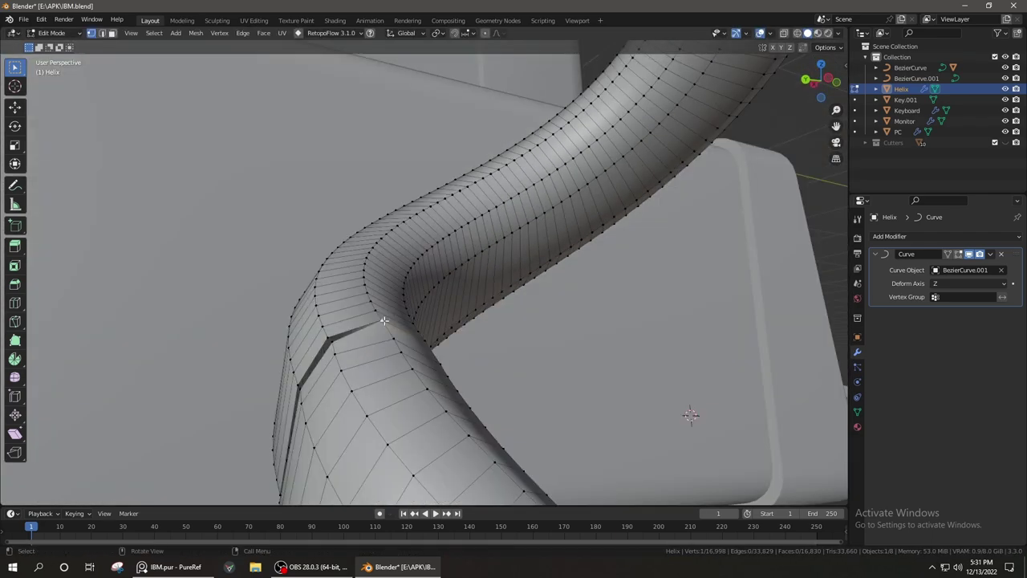
{"action": "key", "text": "l"}
{"action": "scroll", "coordinate": [382, 335], "scroll_direction": "up", "scroll_amount": 2}
{"action": "key", "text": "Tab"}
{"action": "scroll", "coordinate": [357, 343], "scroll_direction": "down", "scroll_amount": 5}
Delete the BezierCurve.001 guide curve and save IBM.blend
{"action": "scroll", "coordinate": [437, 369], "scroll_direction": "up", "scroll_amount": 4}
{"action": "middle_click_drag", "start_coordinate": [437, 370], "coordinate": [420, 332]}
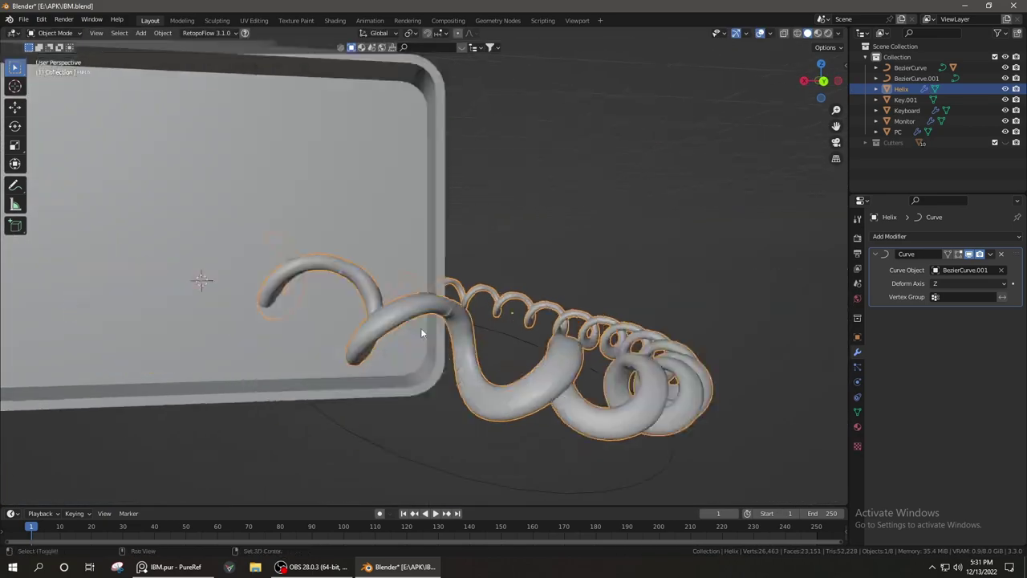
{"action": "key", "text": "Delete"}
{"action": "scroll", "coordinate": [328, 423], "scroll_direction": "down", "scroll_amount": 5}
{"action": "scroll", "coordinate": [348, 419], "scroll_direction": "up", "scroll_amount": 3}
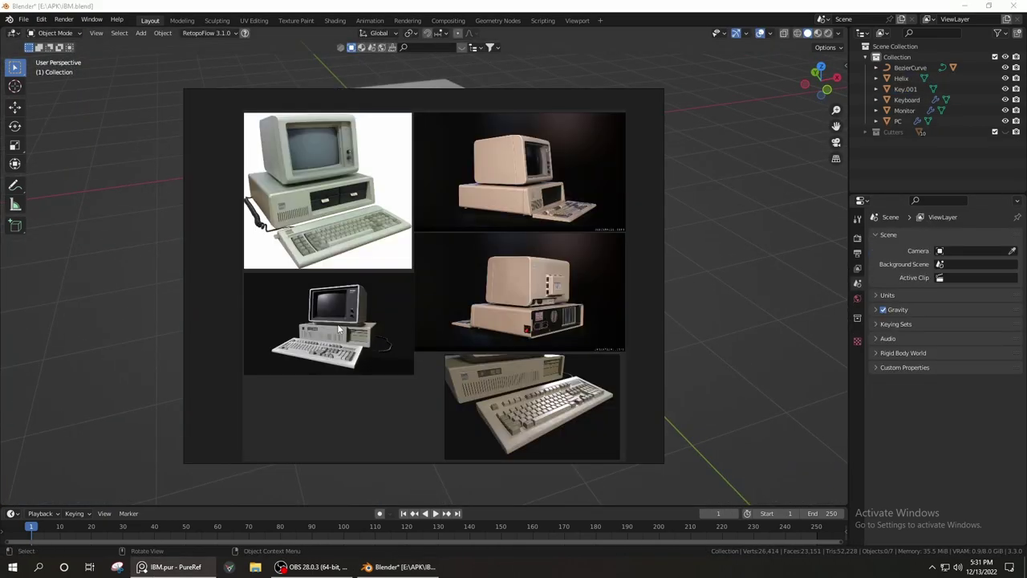
{"action": "scroll", "coordinate": [414, 329], "scroll_direction": "up", "scroll_amount": 3}
{"action": "scroll", "coordinate": [500, 327], "scroll_direction": "down", "scroll_amount": 3}
{"action": "scroll", "coordinate": [390, 344], "scroll_direction": "up", "scroll_amount": 1}
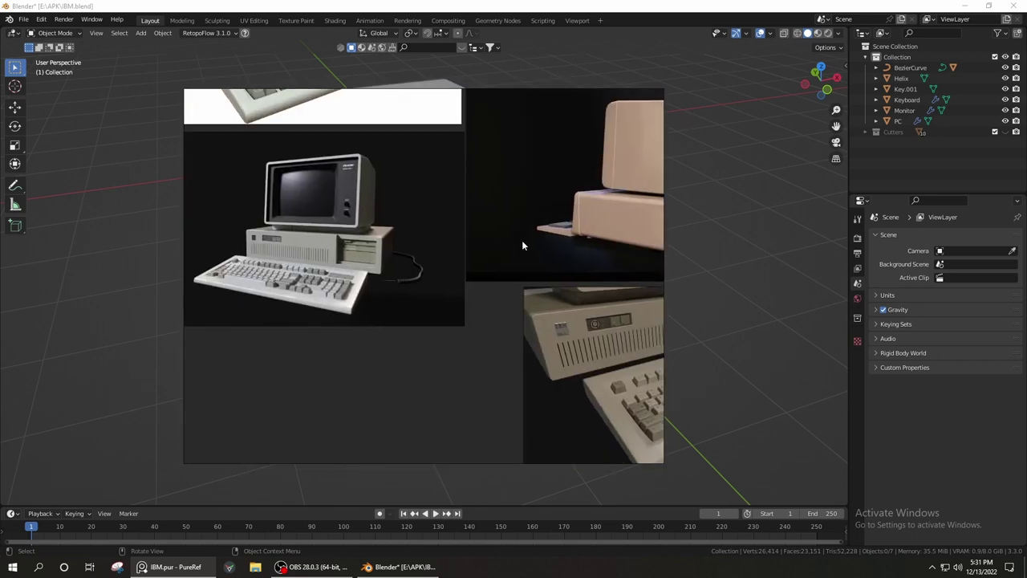
{"action": "scroll", "coordinate": [522, 240], "scroll_direction": "up", "scroll_amount": 4}
{"action": "scroll", "coordinate": [441, 321], "scroll_direction": "up", "scroll_amount": 2}
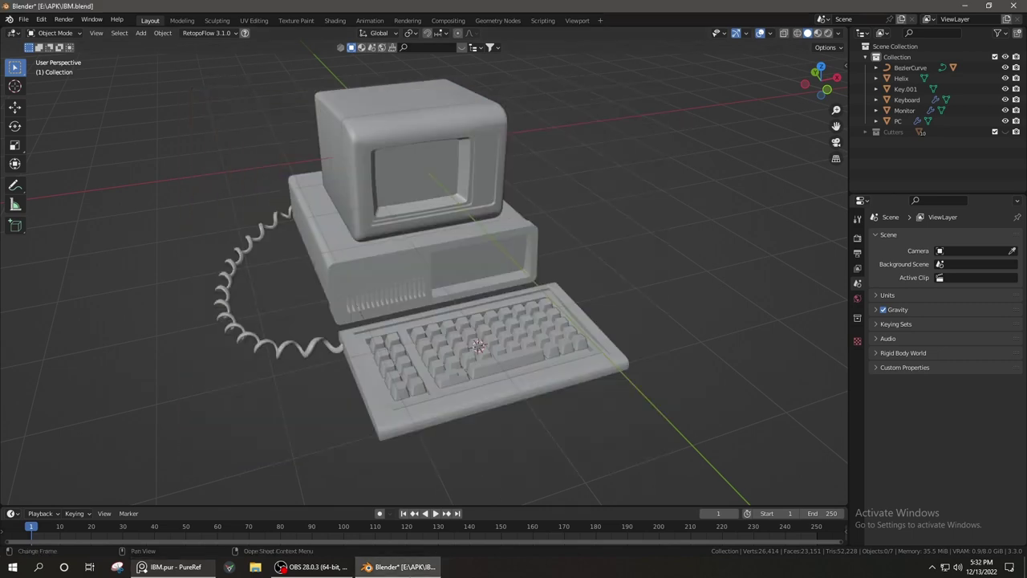
{"action": "middle_click_drag", "start_coordinate": [423, 343], "coordinate": [606, 335]}
{"action": "key", "text": "ctrl+s"}
{"action": "scroll", "coordinate": [540, 317], "scroll_direction": "down", "scroll_amount": 2}
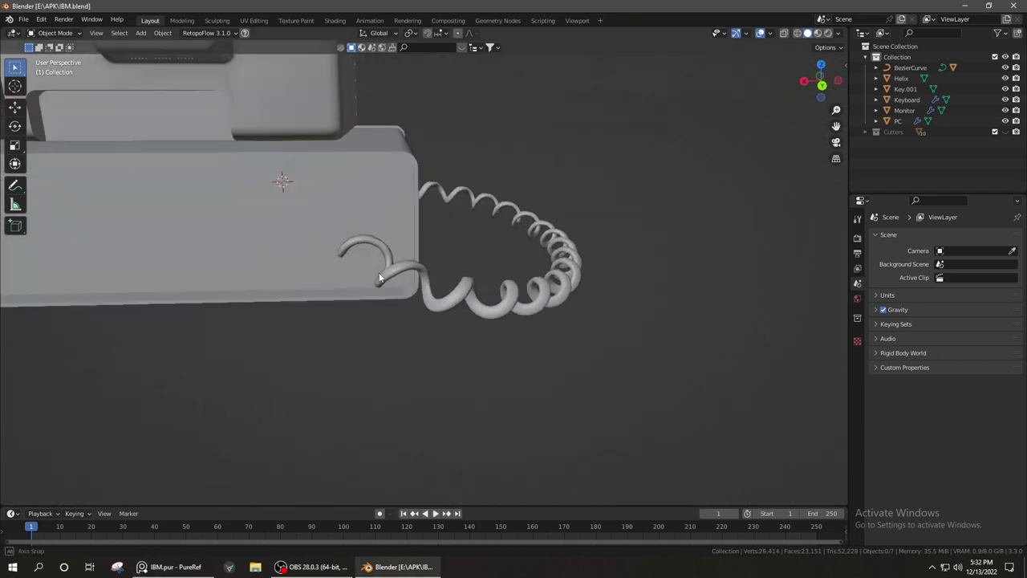
Add a wireframe-displayed cube, scale it along X and slide it along Y beside the case
{"action": "middle_click_drag", "start_coordinate": [321, 351], "coordinate": [591, 296]}
{"action": "key", "text": "shift+a"}
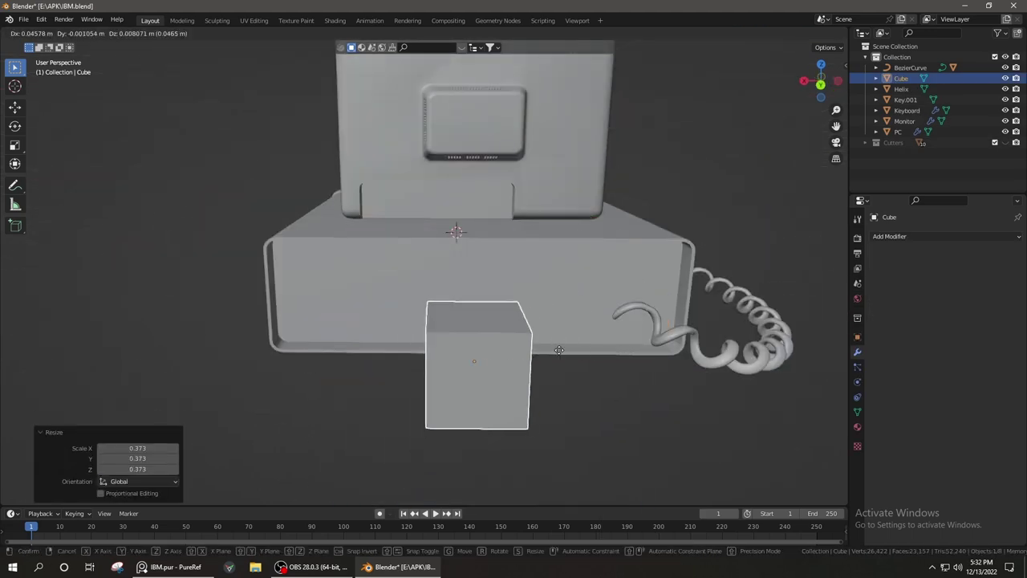
{"action": "scroll", "coordinate": [941, 476], "scroll_direction": "down", "scroll_amount": 3}
{"action": "left_click", "coordinate": [969, 492]}
{"action": "left_click", "coordinate": [969, 457]}
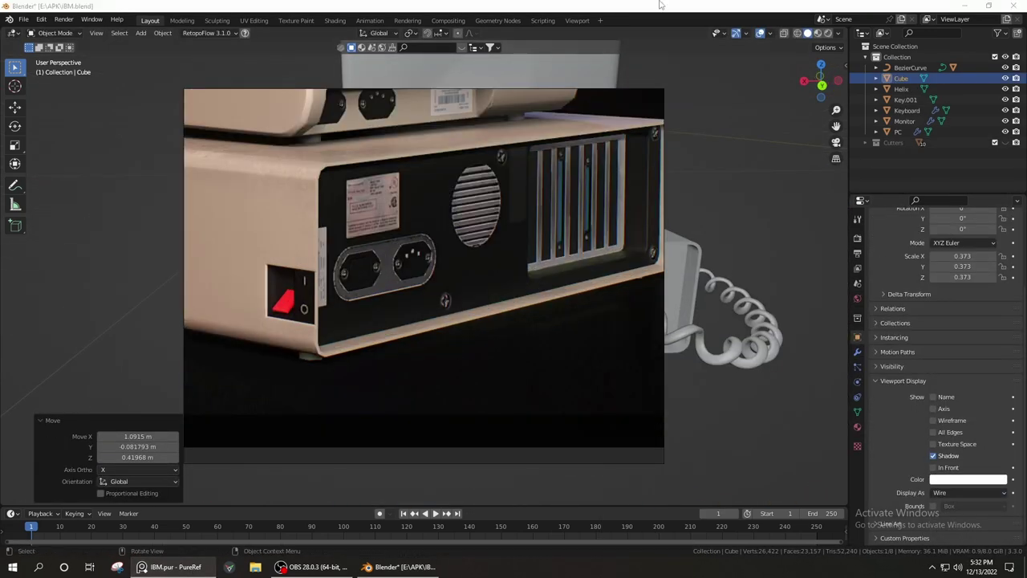
{"action": "key", "text": "s"}
{"action": "key", "text": "x"}
{"action": "key", "text": "g"}
{"action": "key", "text": "y"}
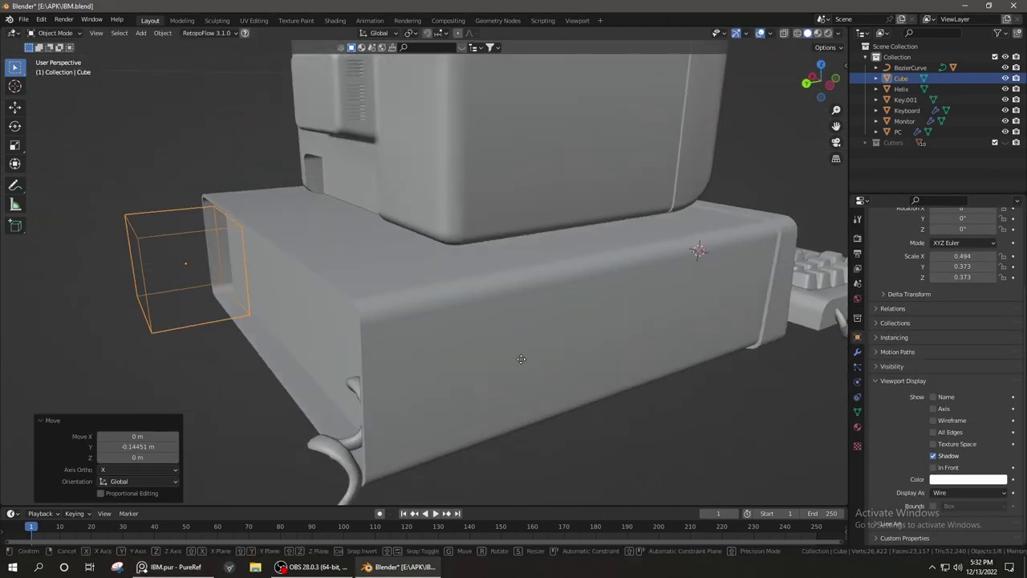
{"action": "mouse_move", "coordinate": [583, 288]}
{"action": "middle_mouse_down"}
{"action": "mouse_move", "coordinate": [534, 367]}
{"action": "mouse_move", "coordinate": [554, 345]}
{"action": "mouse_move", "coordinate": [571, 358]}
{"action": "middle_mouse_up"}
{"action": "left_click", "coordinate": [513, 380]}
{"action": "left_click", "coordinate": [529, 374]}
Bevel the cube cutter's edges in Edit Mode
{"action": "key", "text": "Tab"}
{"action": "key", "text": "ctrl+b"}
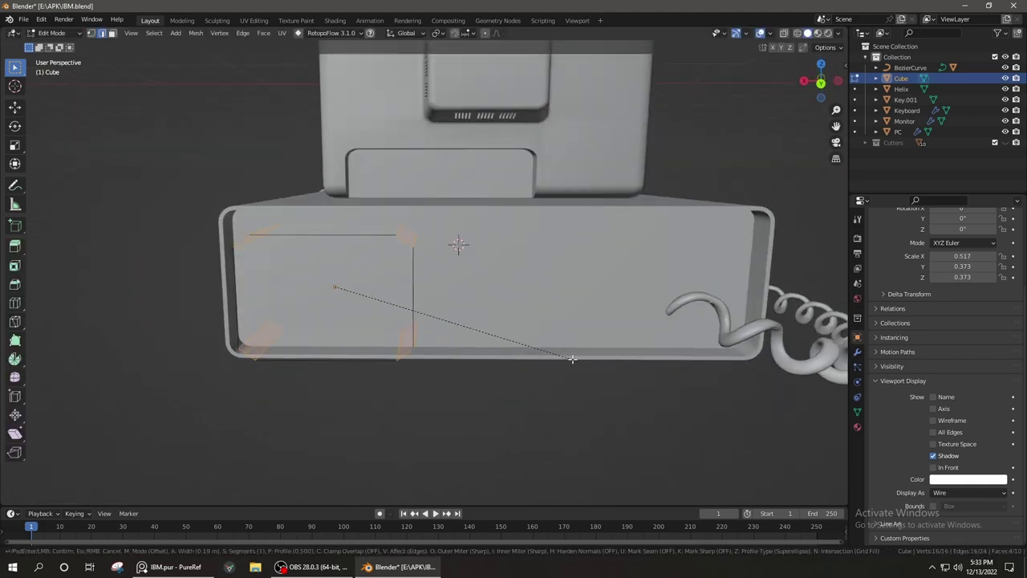
{"action": "left_click", "coordinate": [567, 355]}
{"action": "key", "text": "Tab"}
{"action": "right_click", "coordinate": [401, 358]}
Add a Boolean modifier to the PC case using the Cube as the cutter object
{"action": "left_click", "coordinate": [857, 352]}
{"action": "left_click", "coordinate": [889, 236]}
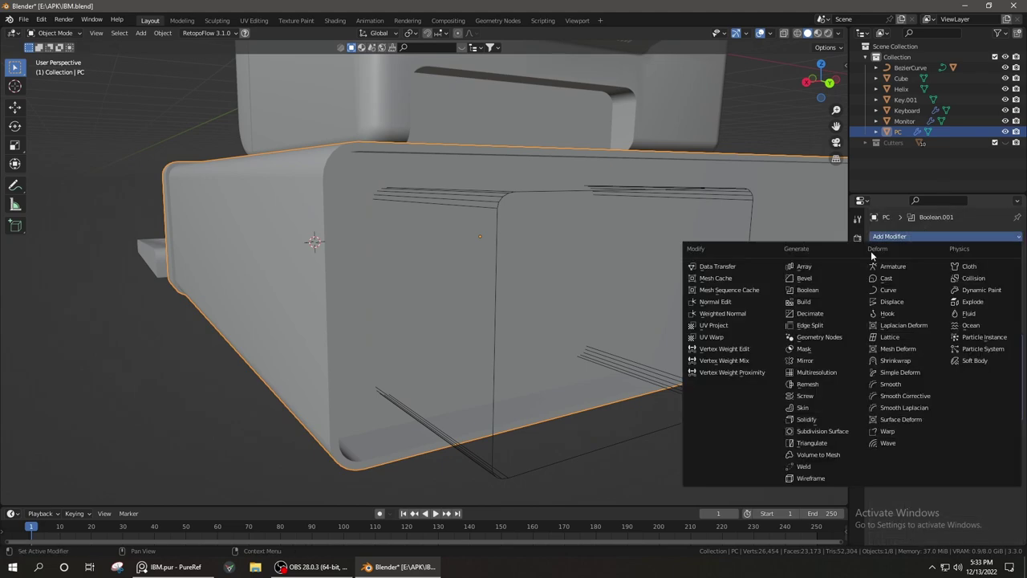
{"action": "left_click", "coordinate": [802, 291]}
{"action": "left_click", "coordinate": [700, 404]}
{"action": "mouse_move", "coordinate": [700, 404]}
{"action": "middle_mouse_down"}
{"action": "mouse_move", "coordinate": [688, 419]}
{"action": "mouse_move", "coordinate": [658, 285]}
{"action": "middle_mouse_up"}
Move the Cube cutter along Y and adjust its width along X
{"action": "left_click", "coordinate": [688, 420]}
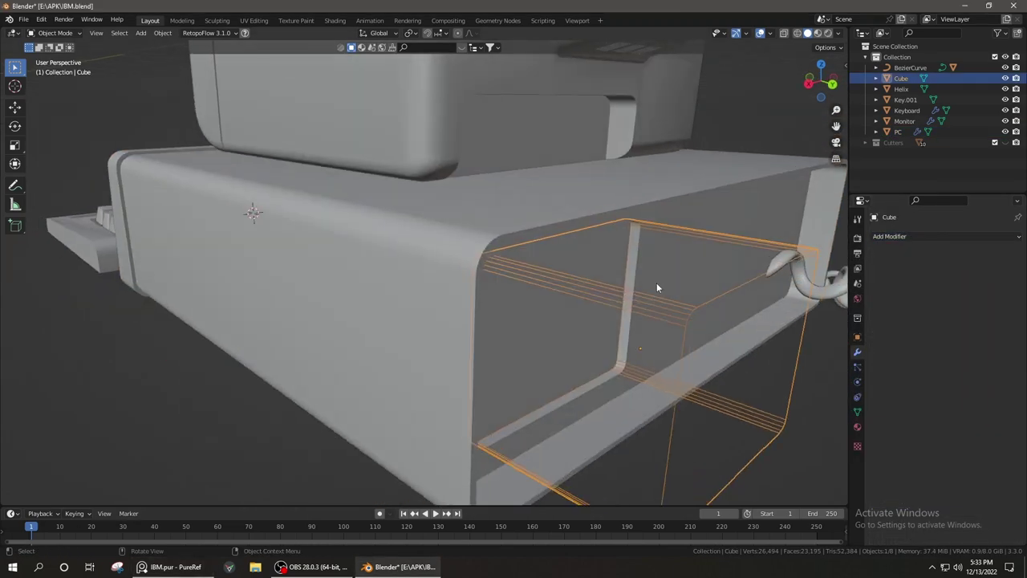
{"action": "key", "text": "g"}
{"action": "key", "text": "y"}
{"action": "left_click", "coordinate": [581, 300]}
{"action": "key", "text": "s"}
{"action": "key", "text": "x"}
{"action": "mouse_move", "coordinate": [581, 301]}
{"action": "middle_mouse_down"}
{"action": "mouse_move", "coordinate": [597, 289]}
{"action": "mouse_move", "coordinate": [684, 287]}
{"action": "mouse_move", "coordinate": [440, 263]}
{"action": "middle_mouse_up"}
Start an edge loop cut on the cutter in Edit Mode, then view the whole computer
{"action": "key", "text": "Tab"}
{"action": "key", "text": "ctrl+r"}
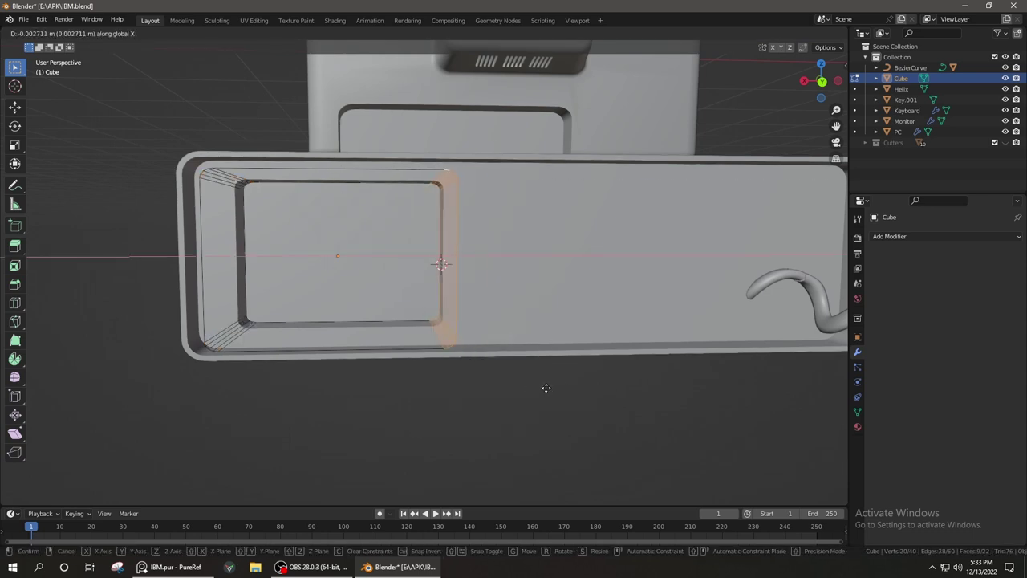
{"action": "scroll", "coordinate": [478, 389], "scroll_direction": "down", "scroll_amount": 3}
{"action": "mouse_move", "coordinate": [458, 385]}
{"action": "middle_mouse_down"}
{"action": "mouse_move", "coordinate": [405, 394]}
{"action": "mouse_move", "coordinate": [698, 294]}
{"action": "middle_mouse_up"}
Move the Cube into the Cutters collection, save, and delete the BezierCurve guide
{"action": "key", "text": "Delete"}
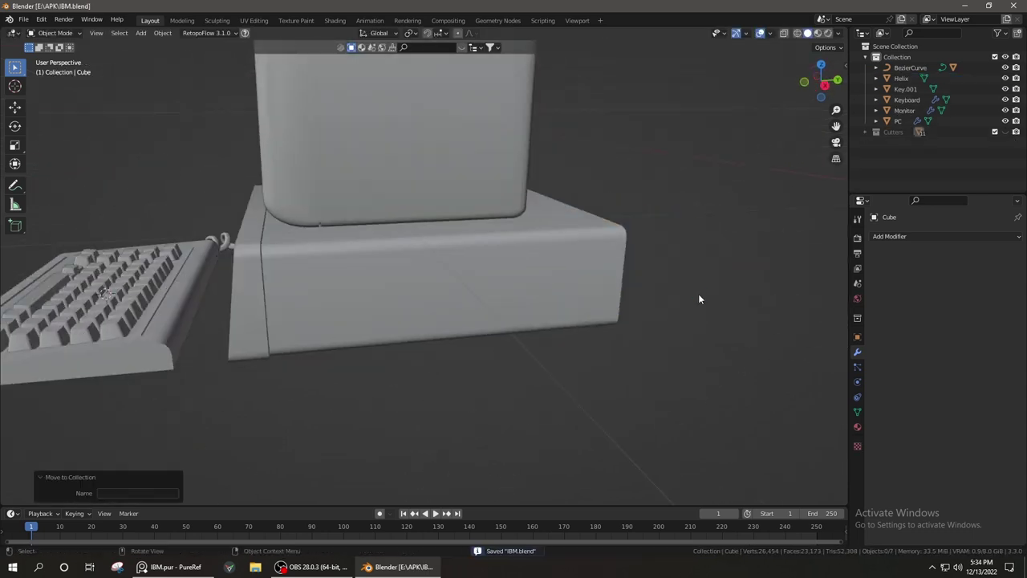
{"action": "left_click", "coordinate": [899, 78]}
{"action": "key", "text": "ctrl+s"}
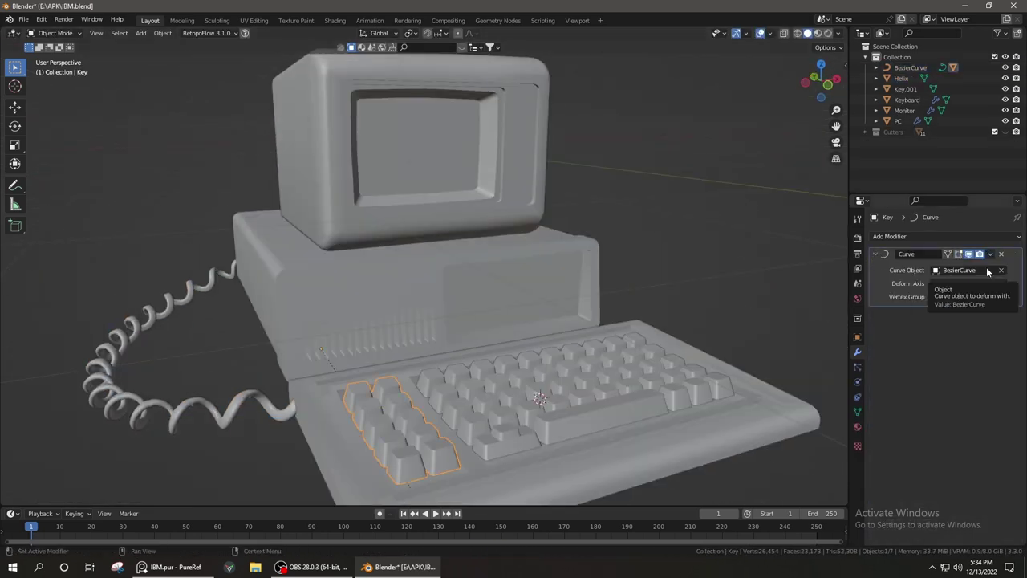
{"action": "left_click", "coordinate": [910, 68]}
{"action": "key", "text": "Delete"}
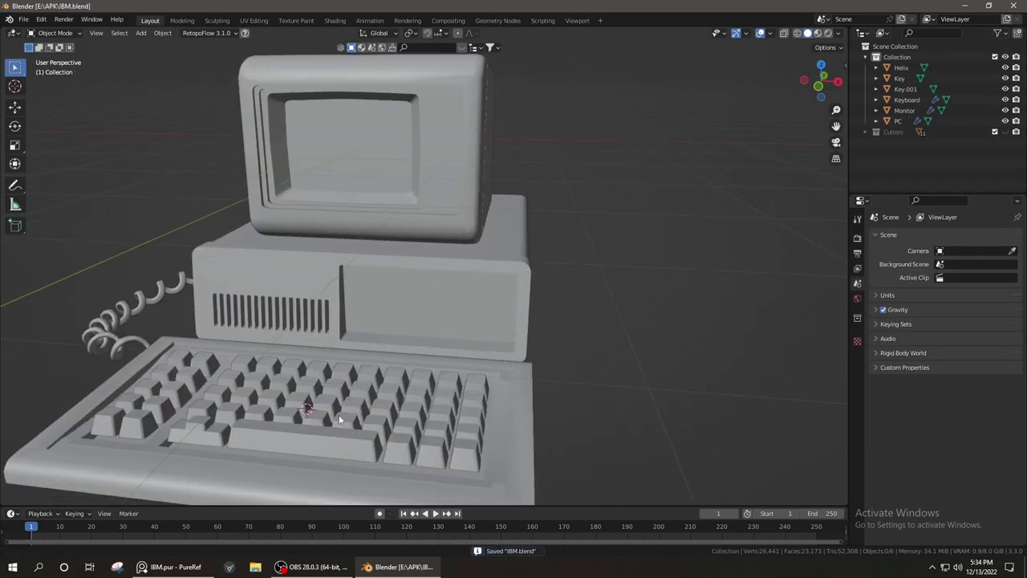
Inspect the small key Key.001 in wireframe and Edit Mode, then return to solid shading
{"action": "mouse_move", "coordinate": [482, 305]}
{"action": "middle_mouse_down"}
{"action": "mouse_move", "coordinate": [275, 320]}
{"action": "mouse_move", "coordinate": [338, 332]}
{"action": "mouse_move", "coordinate": [408, 317]}
{"action": "middle_mouse_up"}
{"action": "scroll", "coordinate": [377, 345], "scroll_direction": "up", "scroll_amount": 3}
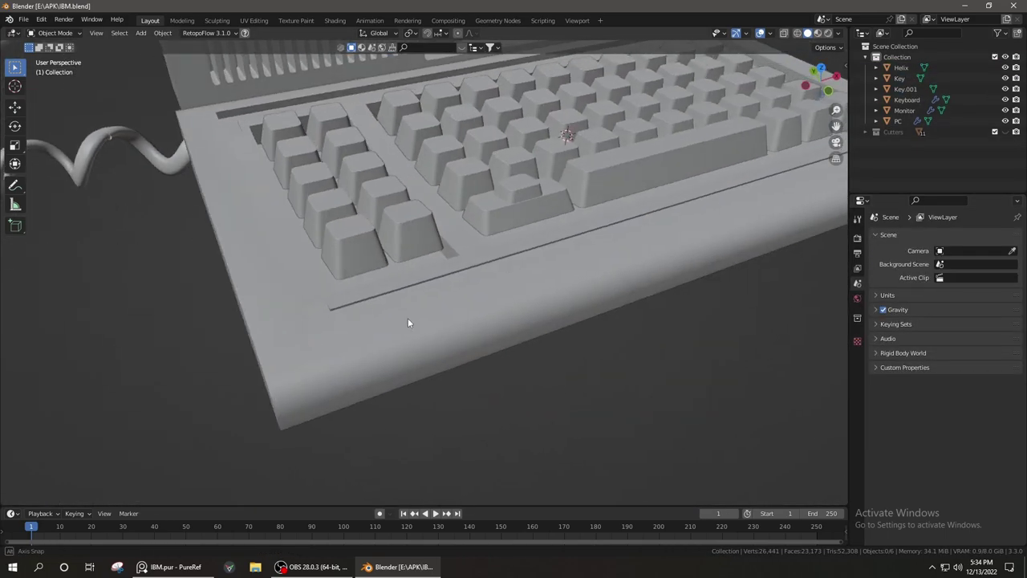
{"action": "scroll", "coordinate": [407, 318], "scroll_direction": "up", "scroll_amount": 4}
{"action": "left_click", "coordinate": [417, 241]}
{"action": "key", "text": "shift+z"}
{"action": "key", "text": "Tab"}
{"action": "scroll", "coordinate": [407, 333], "scroll_direction": "down", "scroll_amount": 5}
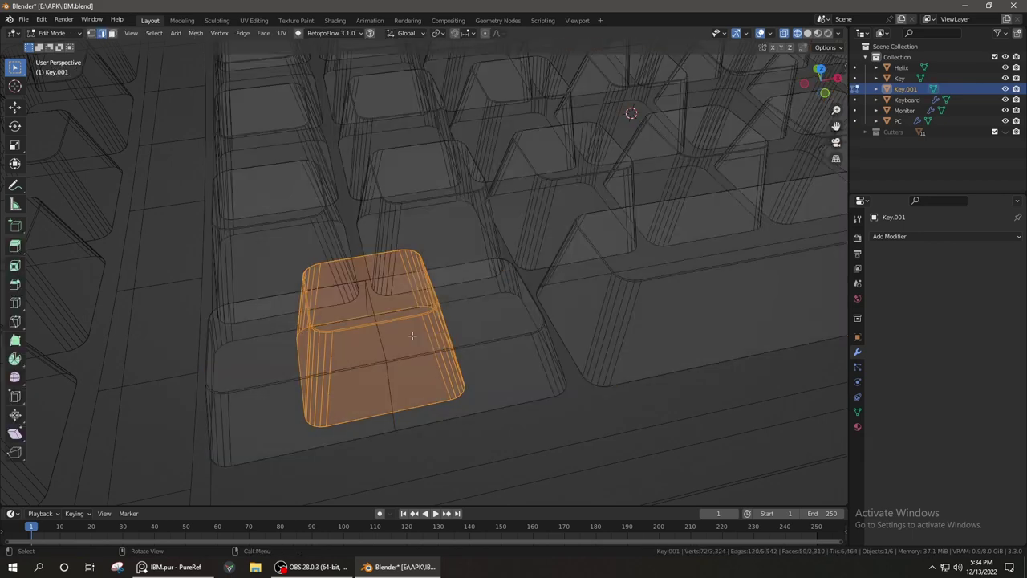
{"action": "key", "text": "Tab"}
{"action": "key", "text": "shift+z"}
{"action": "scroll", "coordinate": [366, 305], "scroll_direction": "up", "scroll_amount": 5}
Add a Grid plane by the Monitor and stand it upright, rotated 90° on X
{"action": "left_click", "coordinate": [370, 295]}
{"action": "key", "text": "shift+a"}
{"action": "left_click", "coordinate": [437, 87]}
{"action": "scroll", "coordinate": [437, 86], "scroll_direction": "down", "scroll_amount": 4}
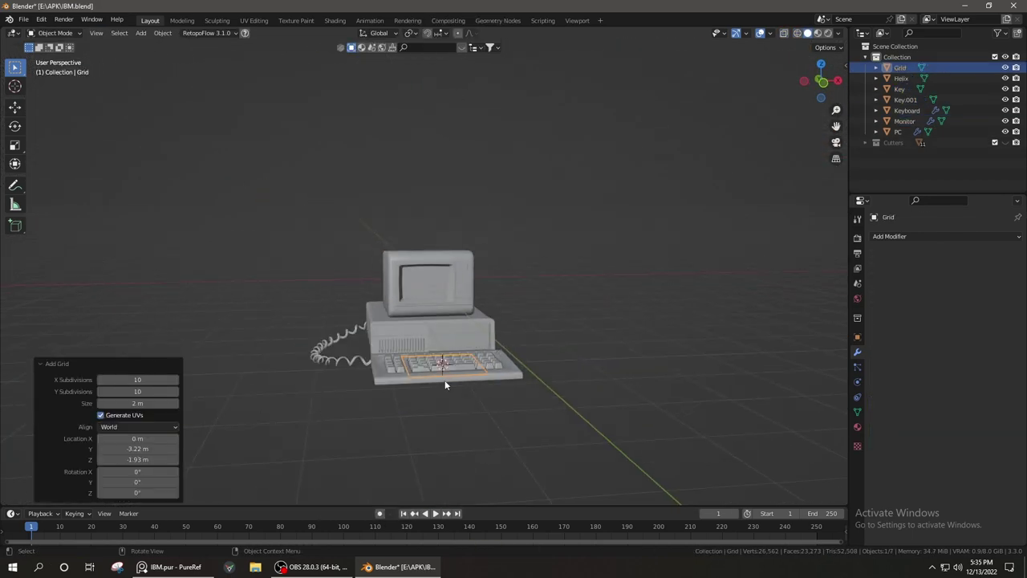
{"action": "scroll", "coordinate": [617, 277], "scroll_direction": "up", "scroll_amount": 5}
{"action": "key", "text": "r"}
{"action": "key", "text": "x"}
{"action": "key", "text": "9"}
{"action": "key", "text": "0"}
{"action": "key", "text": "Return"}
Confirm the upright grid and enter its Edit Mode facing the monitor front
{"action": "key", "text": "s"}
{"action": "left_click", "coordinate": [582, 352]}
{"action": "middle_click_drag", "start_coordinate": [582, 352], "coordinate": [430, 352]}
{"action": "key", "text": "Tab"}
{"action": "mouse_move", "coordinate": [462, 296]}
{"action": "middle_mouse_down"}
{"action": "mouse_move", "coordinate": [500, 291]}
{"action": "mouse_move", "coordinate": [382, 300]}
{"action": "middle_mouse_up"}
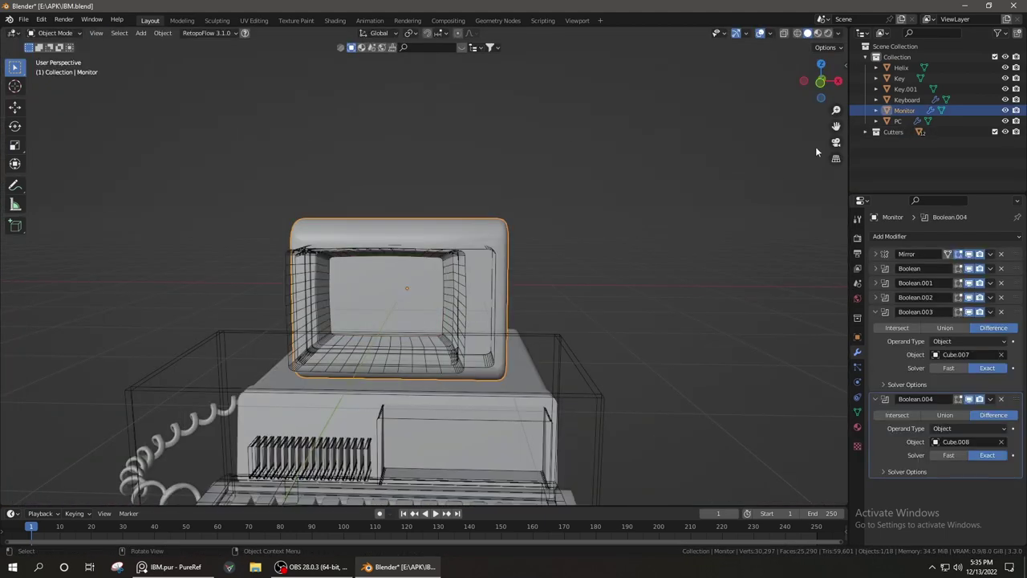
Select and frame the Cylinder, Monitor, Cube.011 and Cube.003 cutters in turn
{"action": "scroll", "coordinate": [384, 297], "scroll_direction": "up", "scroll_amount": 5}
{"action": "scroll", "coordinate": [384, 297], "scroll_direction": "down", "scroll_amount": 5}
{"action": "scroll", "coordinate": [931, 120], "scroll_direction": "down", "scroll_amount": 3}
{"action": "left_click", "coordinate": [905, 181]}
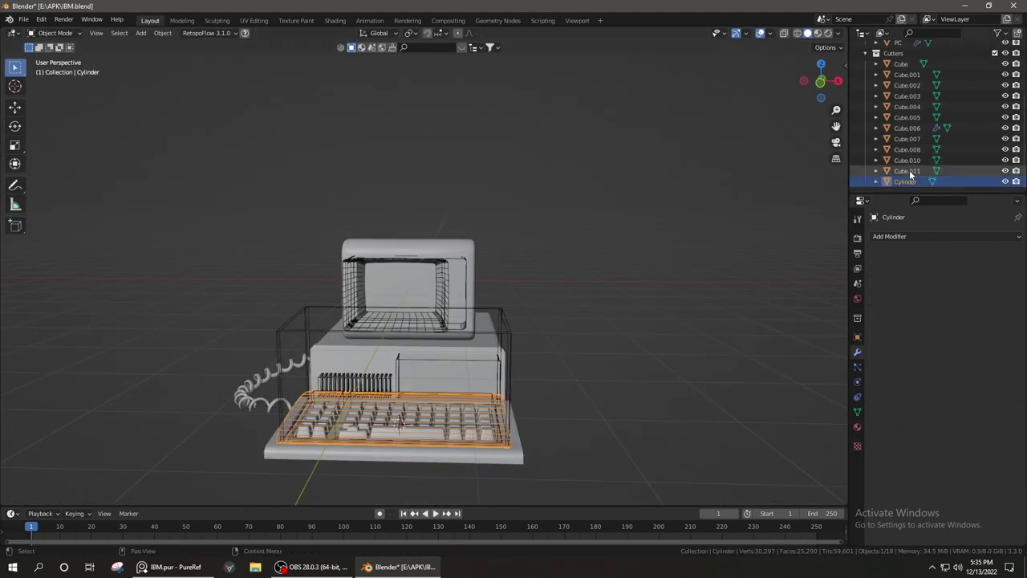
{"action": "left_click", "coordinate": [904, 96]}
{"action": "key", "text": "KP_Decimal"}
{"action": "left_click", "coordinate": [907, 159]}
{"action": "key", "text": "KP_Decimal"}
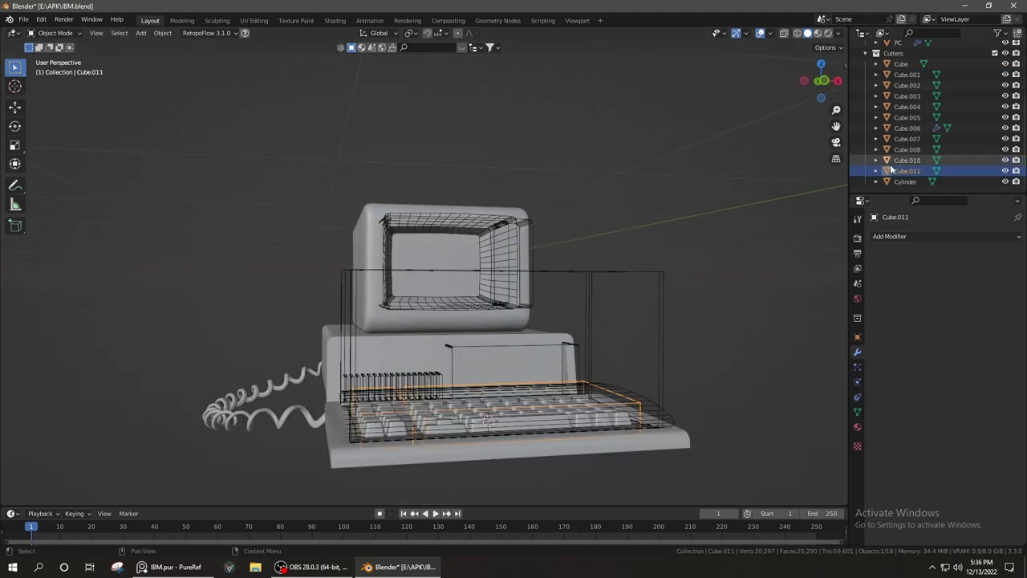
{"action": "left_click", "coordinate": [906, 133]}
{"action": "left_click", "coordinate": [907, 96]}
Duplicate the screen cutter's front face into a new object, Cube.009, and frame it
{"action": "key", "text": "Tab"}
{"action": "key", "text": "g"}
{"action": "scroll", "coordinate": [349, 265], "scroll_direction": "down", "scroll_amount": 5}
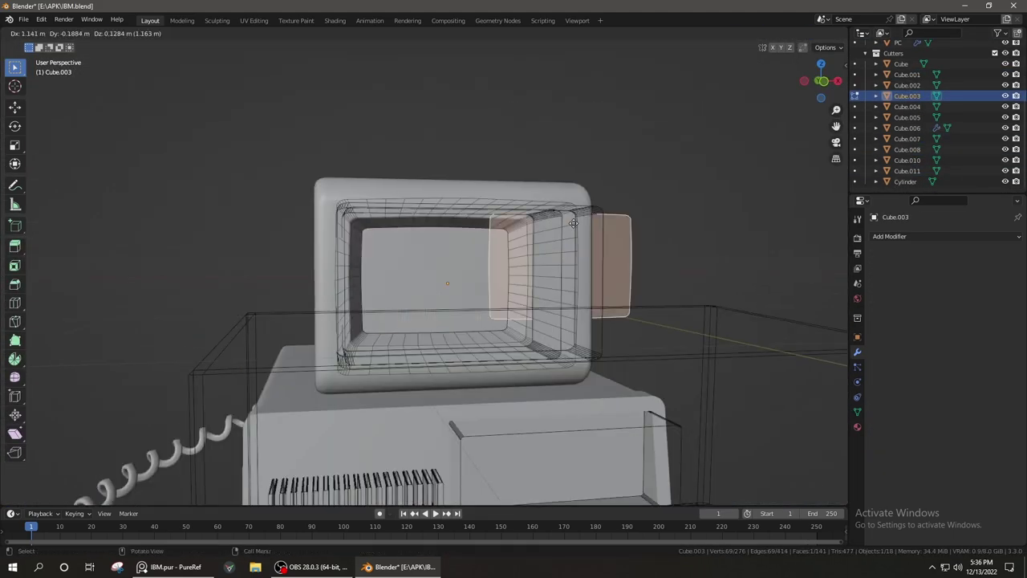
{"action": "left_click", "coordinate": [586, 301]}
{"action": "middle_click_drag", "start_coordinate": [587, 301], "coordinate": [540, 257]}
{"action": "left_click", "coordinate": [901, 99]}
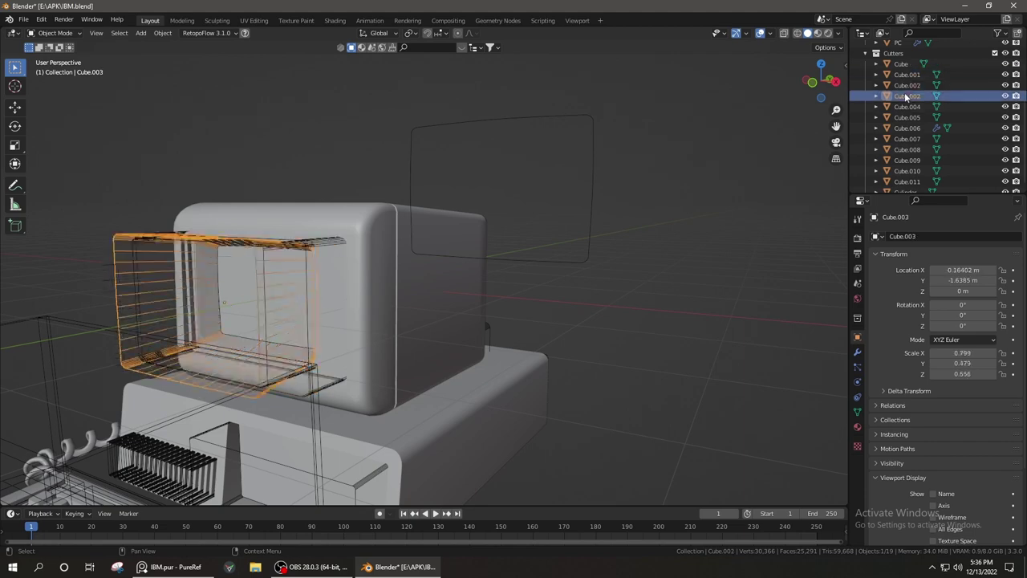
{"action": "key", "text": "KP_Decimal"}
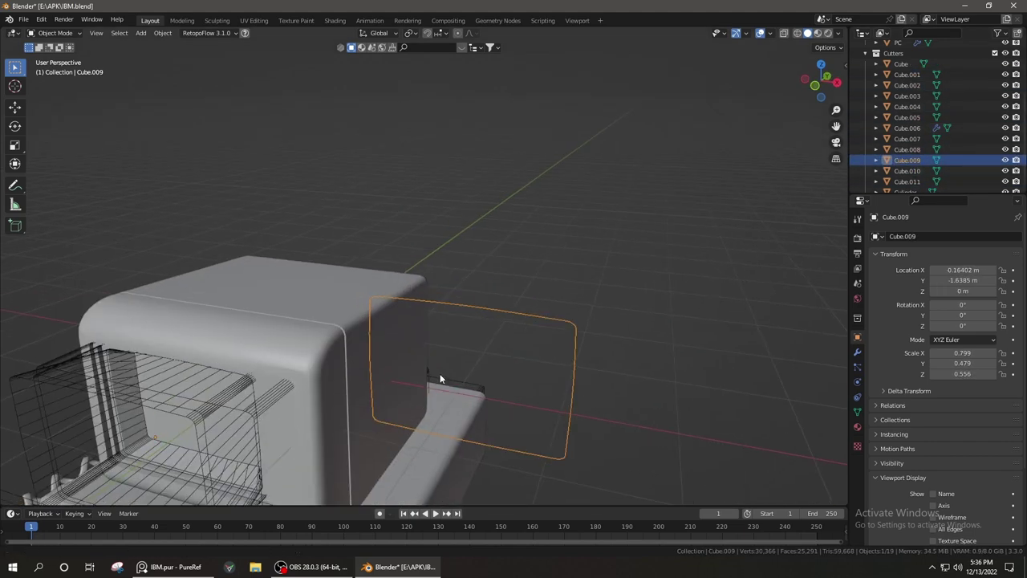
{"action": "mouse_move", "coordinate": [439, 373]}
{"action": "middle_mouse_down"}
{"action": "mouse_move", "coordinate": [518, 335]}
{"action": "mouse_move", "coordinate": [367, 469]}
{"action": "mouse_move", "coordinate": [456, 257]}
{"action": "middle_mouse_up"}
Edit Cube.009, hide the cutter wireframes, and switch to Right Ortho view
{"action": "key", "text": "Tab"}
{"action": "scroll", "coordinate": [519, 336], "scroll_direction": "down", "scroll_amount": 5}
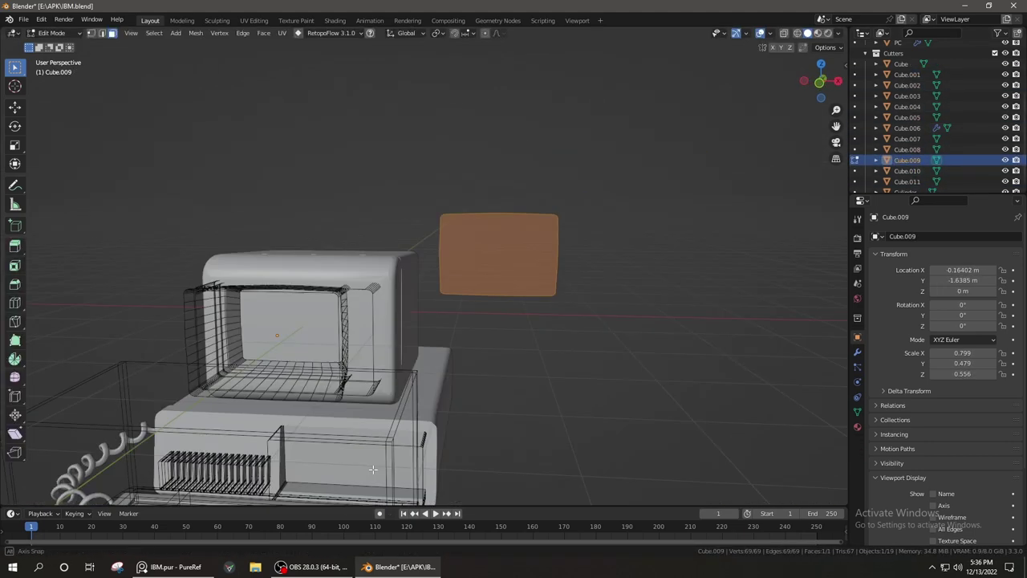
{"action": "key", "text": "m"}
{"action": "key", "text": "ctrl+z"}
{"action": "middle_click_drag", "start_coordinate": [323, 321], "coordinate": [283, 407]}
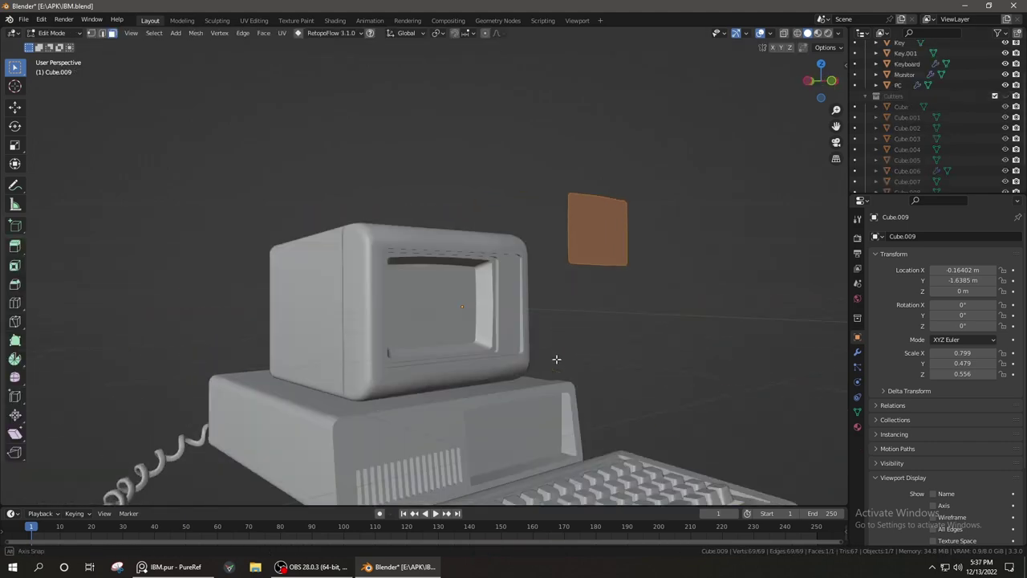
{"action": "key", "text": "KP_3"}
Move the screen face in Front view and run Quad Remesher on Cube.009
{"action": "key", "text": "g"}
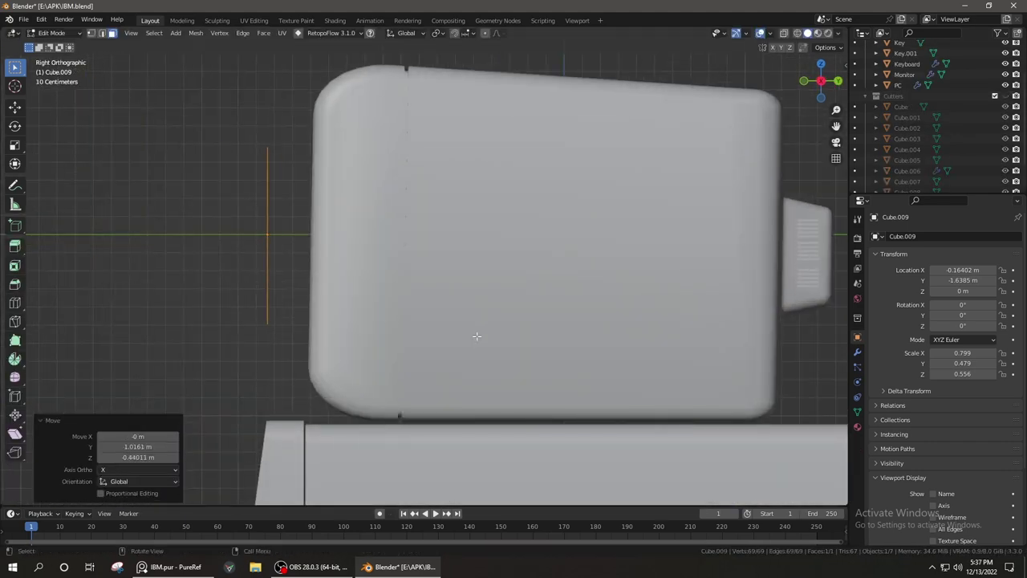
{"action": "key", "text": "KP_1"}
{"action": "key", "text": "g"}
{"action": "key", "text": "Tab"}
{"action": "key", "text": "n"}
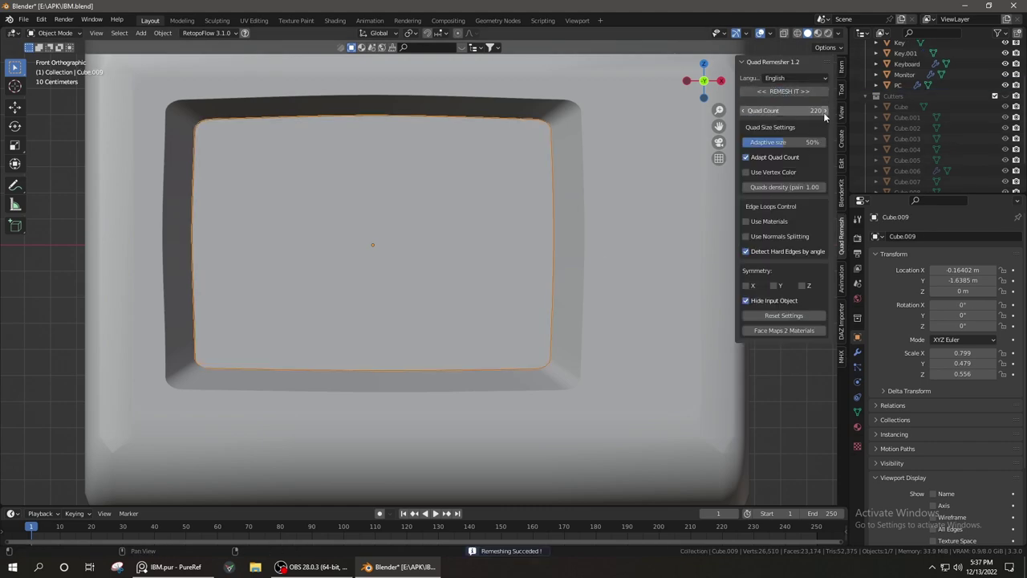
Bulge the screen grid's centre outward with Sphere-falloff proportional editing
{"action": "key", "text": "Tab"}
{"action": "key", "text": "alt+a"}
{"action": "middle_click_drag", "start_coordinate": [471, 223], "coordinate": [319, 258]}
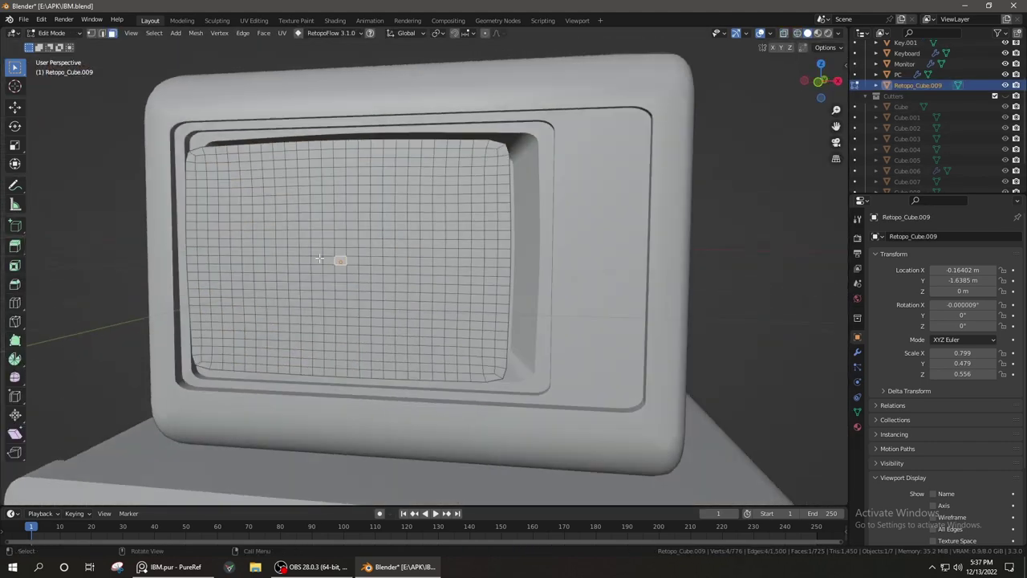
{"action": "left_click", "coordinate": [487, 92]}
{"action": "middle_click_drag", "start_coordinate": [487, 92], "coordinate": [262, 336]}
{"action": "key", "text": "g"}
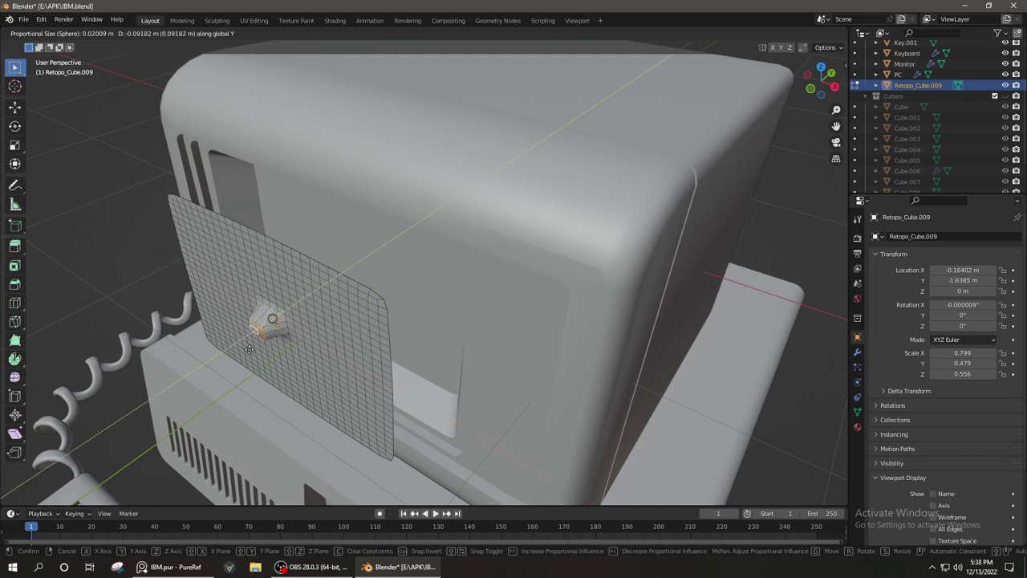
{"action": "left_click", "coordinate": [223, 383]}
{"action": "scroll", "coordinate": [223, 383], "scroll_direction": "down", "scroll_amount": 4}
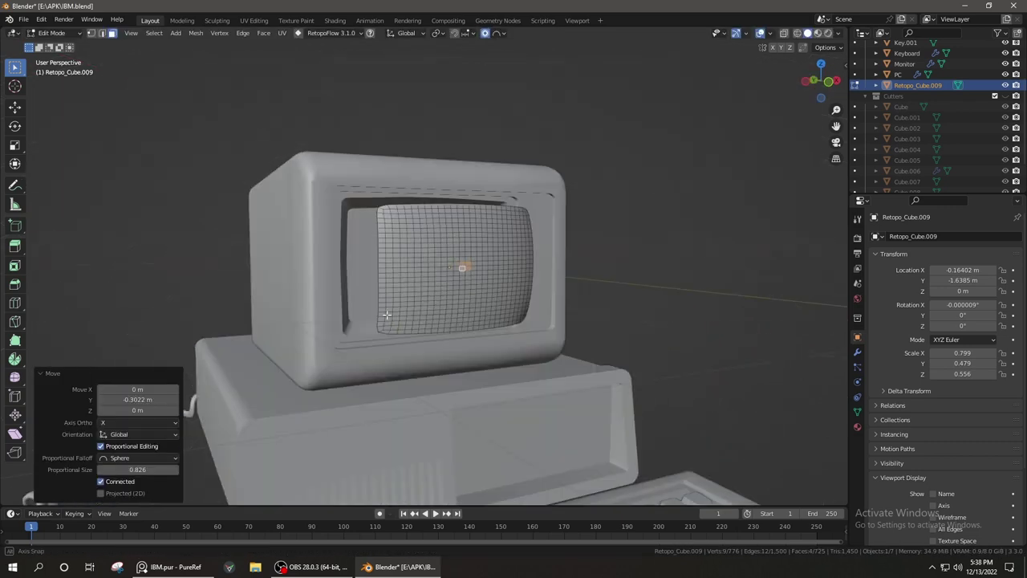
{"action": "middle_click_drag", "start_coordinate": [223, 383], "coordinate": [562, 323]}
Push the whole screen mesh back along Y into the monitor opening and enlarge it slightly
{"action": "key", "text": "Tab"}
{"action": "key", "text": "g"}
{"action": "key", "text": "y"}
{"action": "left_click", "coordinate": [482, 273]}
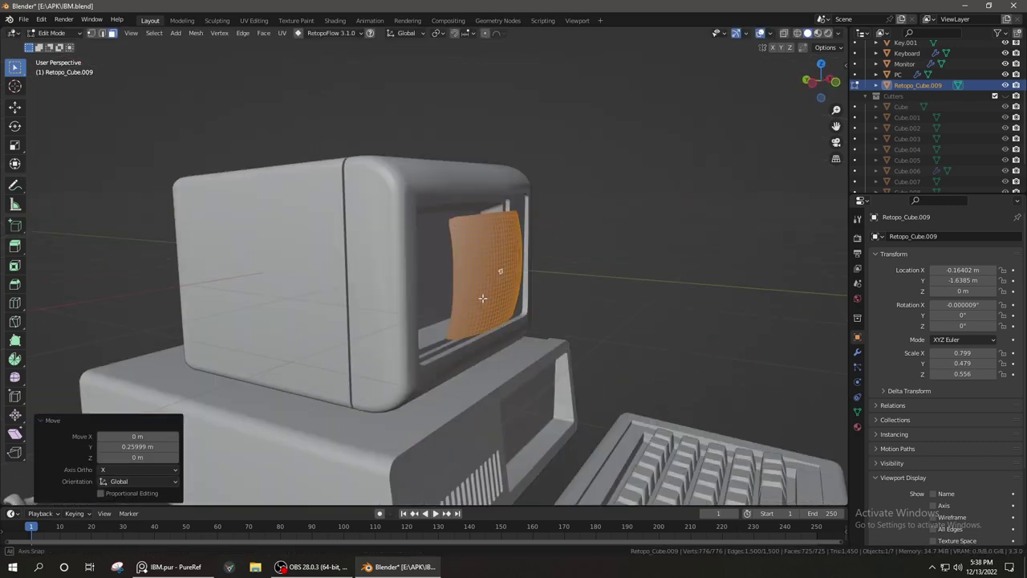
{"action": "mouse_move", "coordinate": [482, 273]}
{"action": "middle_mouse_down"}
{"action": "mouse_move", "coordinate": [468, 295]}
{"action": "mouse_move", "coordinate": [552, 316]}
{"action": "mouse_move", "coordinate": [685, 269]}
{"action": "mouse_move", "coordinate": [479, 314]}
{"action": "mouse_move", "coordinate": [573, 310]}
{"action": "mouse_move", "coordinate": [523, 314]}
{"action": "mouse_move", "coordinate": [555, 314]}
{"action": "mouse_move", "coordinate": [666, 244]}
{"action": "mouse_move", "coordinate": [471, 346]}
{"action": "mouse_move", "coordinate": [334, 362]}
{"action": "mouse_move", "coordinate": [722, 240]}
{"action": "middle_mouse_up"}
{"action": "key", "text": "s"}
{"action": "left_click", "coordinate": [676, 278]}
{"action": "key", "text": "g"}
{"action": "key", "text": "y"}
{"action": "left_click", "coordinate": [480, 314]}
Save IBM.blend and squash the screen along Y to fit (scale 0.831/0.394/0.578)
{"action": "key", "text": "ctrl+s"}
{"action": "key", "text": "s"}
{"action": "key", "text": "s"}
{"action": "key", "text": "y"}
{"action": "mouse_move", "coordinate": [683, 283]}
{"action": "middle_mouse_down"}
{"action": "mouse_move", "coordinate": [439, 316]}
{"action": "mouse_move", "coordinate": [528, 304]}
{"action": "mouse_move", "coordinate": [387, 411]}
{"action": "middle_mouse_up"}
Add an auto-smoothed cylinder knob, rotated 90° on X, beside the monitor screen
{"action": "left_click", "coordinate": [556, 301]}
{"action": "scroll", "coordinate": [484, 394], "scroll_direction": "up", "scroll_amount": 3}
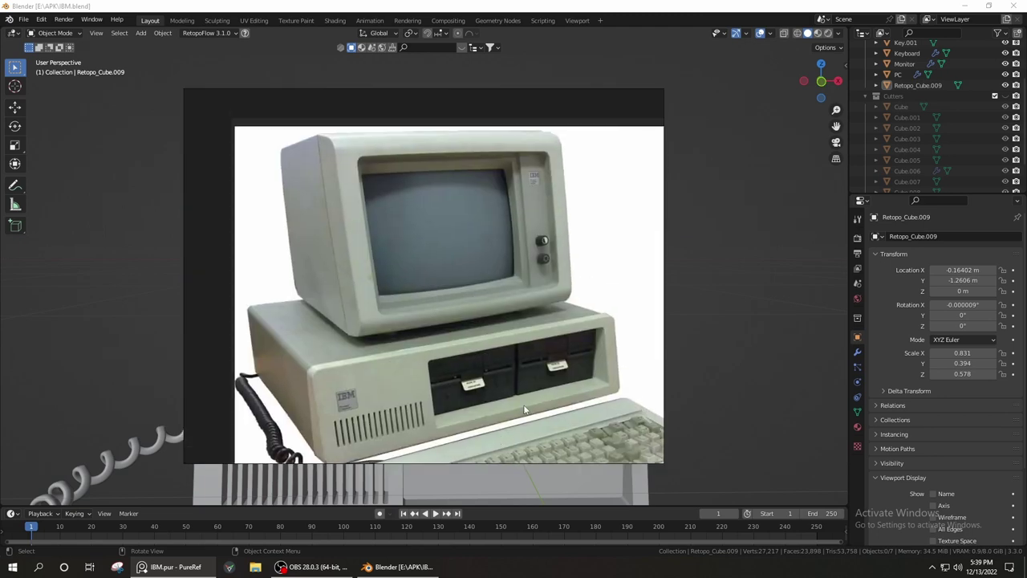
{"action": "mouse_move", "coordinate": [484, 395]}
{"action": "middle_mouse_down"}
{"action": "mouse_move", "coordinate": [380, 142]}
{"action": "mouse_move", "coordinate": [380, 8]}
{"action": "middle_mouse_up"}
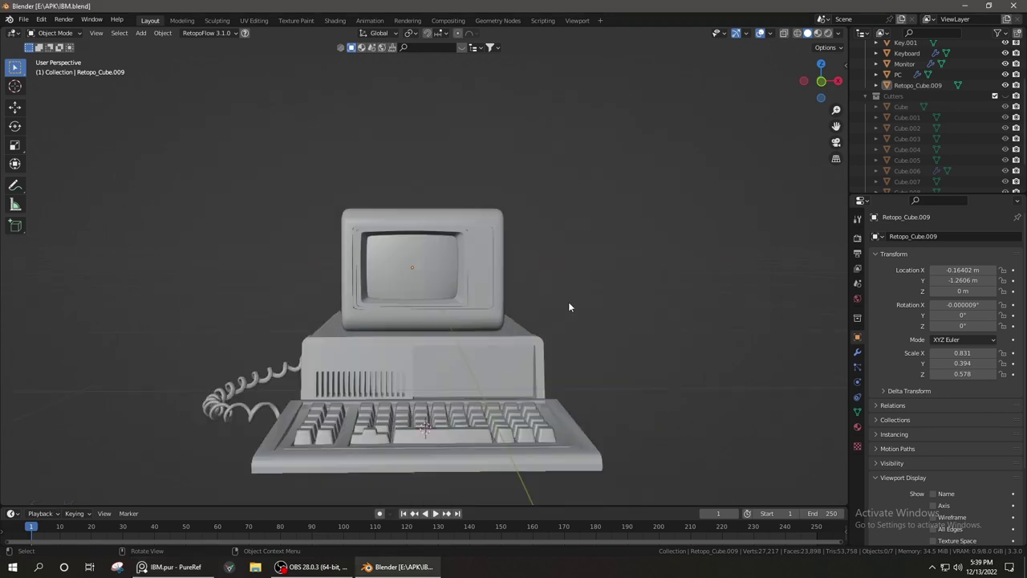
{"action": "key", "text": "shift+a"}
{"action": "left_click", "coordinate": [634, 64]}
{"action": "left_click", "coordinate": [514, 364]}
{"action": "middle_click_drag", "start_coordinate": [515, 363], "coordinate": [591, 397]}
{"action": "key", "text": "r"}
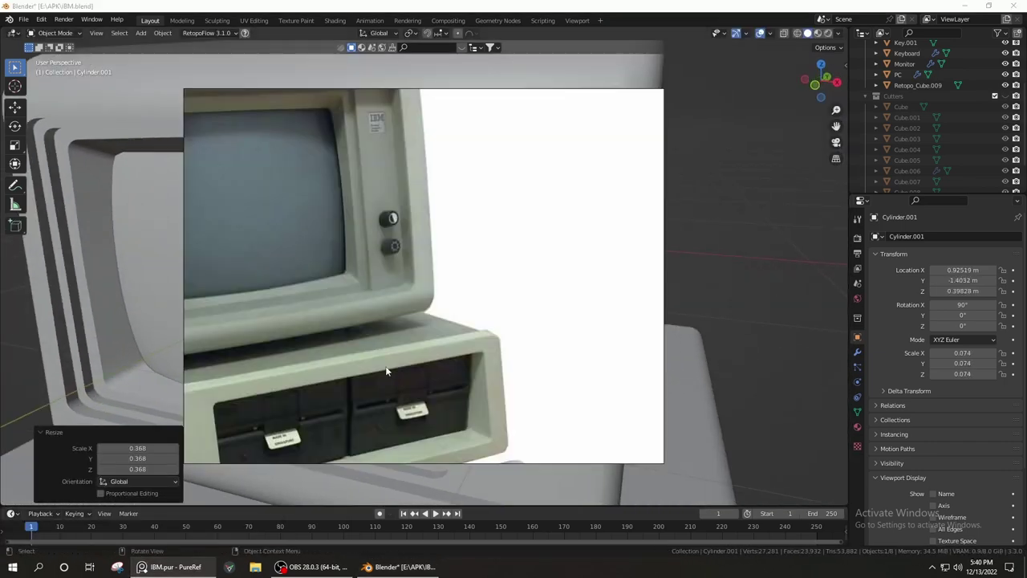
{"action": "middle_click_drag", "start_coordinate": [662, 210], "coordinate": [572, 280]}
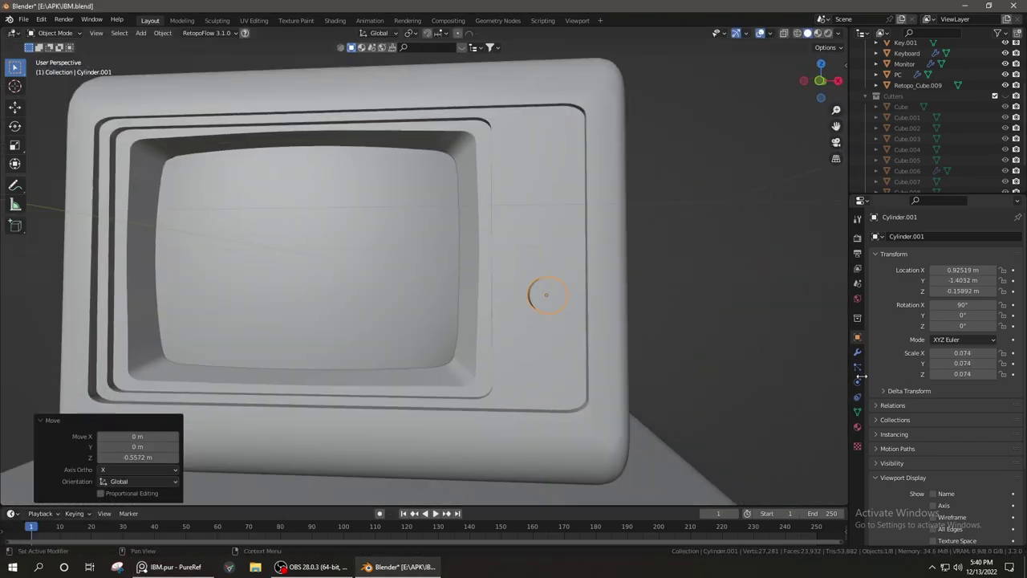
Give the knob an Array modifier: count 2 with a -1.5 relative Y offset
{"action": "left_click", "coordinate": [857, 352]}
{"action": "left_click", "coordinate": [889, 236]}
{"action": "left_click", "coordinate": [835, 268]}
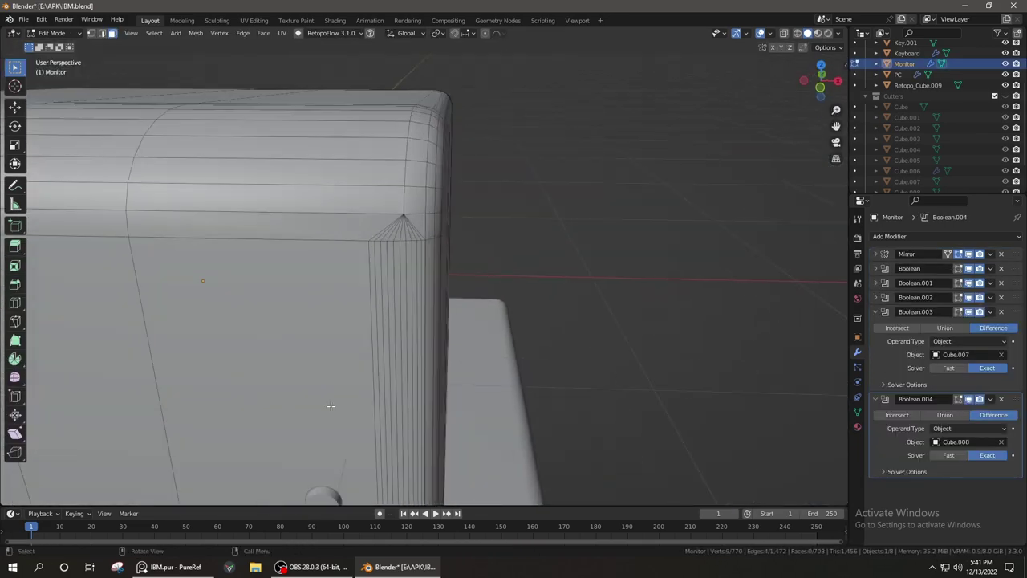
Merge the stray vertices at the monitor's lower front corner at the last selected vertex
{"action": "left_click", "coordinate": [330, 406]}
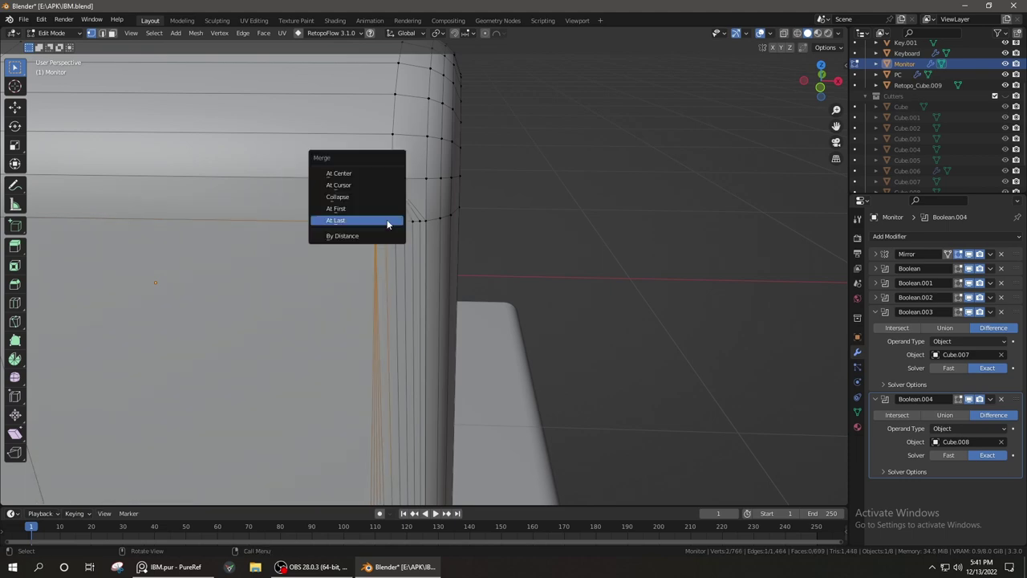
{"action": "left_click", "coordinate": [387, 224]}
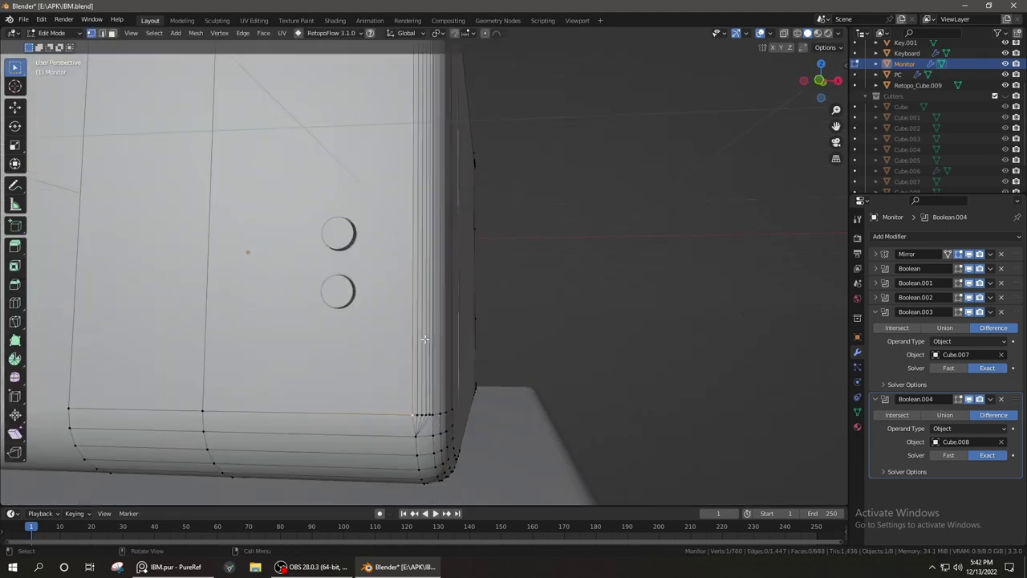
{"action": "middle_click_drag", "start_coordinate": [425, 338], "coordinate": [447, 208], "text": "shift"}
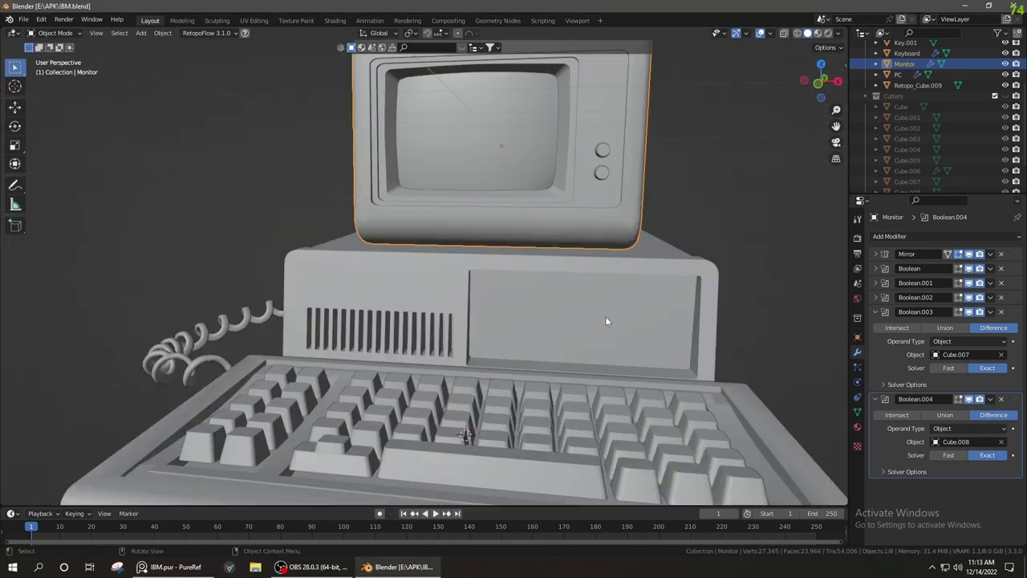
Add a new cube, squash it thin on X, and place it at the drive bay
{"action": "key", "text": "s"}
{"action": "key", "text": "x"}
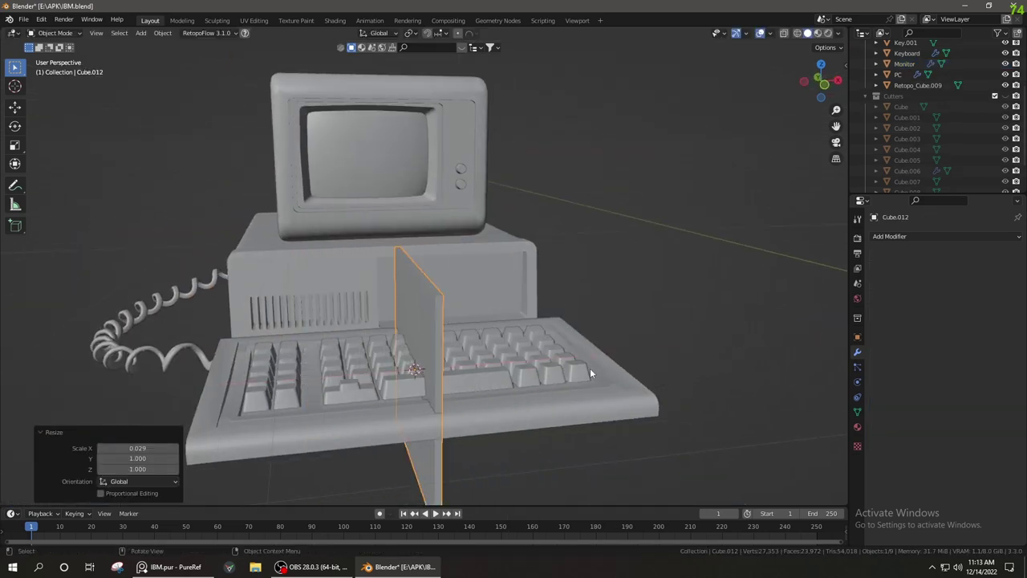
{"action": "mouse_move", "coordinate": [590, 367]}
{"action": "middle_mouse_down"}
{"action": "mouse_move", "coordinate": [627, 321]}
{"action": "mouse_move", "coordinate": [455, 280]}
{"action": "middle_mouse_up"}
{"action": "scroll", "coordinate": [456, 280], "scroll_direction": "up", "scroll_amount": 5}
{"action": "key", "text": "g"}
{"action": "key", "text": "s"}
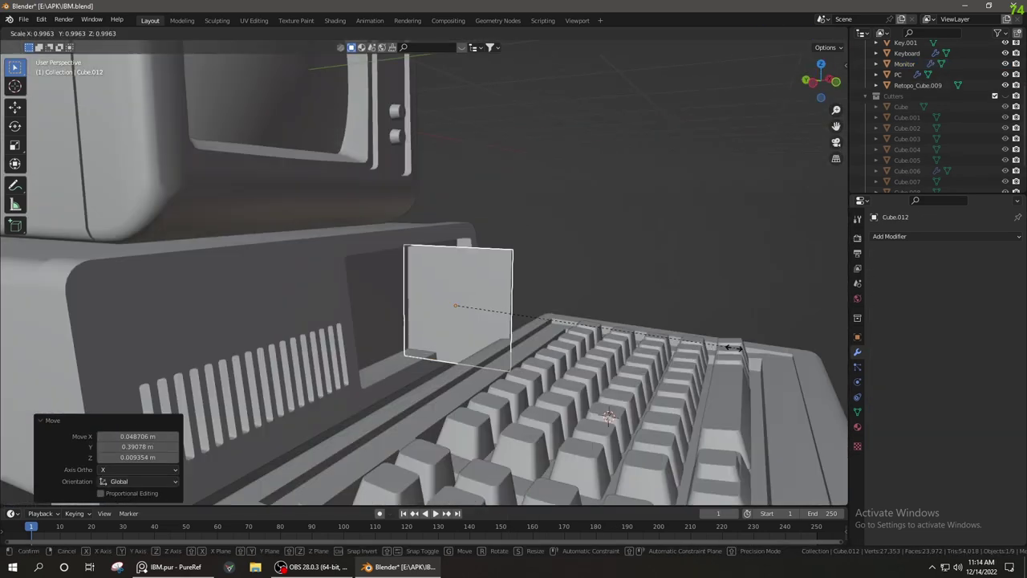
{"action": "left_click", "coordinate": [610, 385]}
{"action": "mouse_move", "coordinate": [610, 385]}
{"action": "middle_mouse_down"}
{"action": "mouse_move", "coordinate": [549, 338]}
{"action": "mouse_move", "coordinate": [648, 330]}
{"action": "mouse_move", "coordinate": [558, 321]}
{"action": "mouse_move", "coordinate": [651, 312]}
{"action": "middle_mouse_up"}
Adjust the slab's vertical and front-to-back position within the drive bay
{"action": "key", "text": "g"}
{"action": "key", "text": "z"}
{"action": "left_click", "coordinate": [648, 330]}
{"action": "key", "text": "g"}
{"action": "key", "text": "z"}
{"action": "left_click", "coordinate": [563, 321]}
{"action": "scroll", "coordinate": [883, 387], "scroll_direction": "down", "scroll_amount": 4}
{"action": "middle_click_drag", "start_coordinate": [562, 385], "coordinate": [409, 419]}
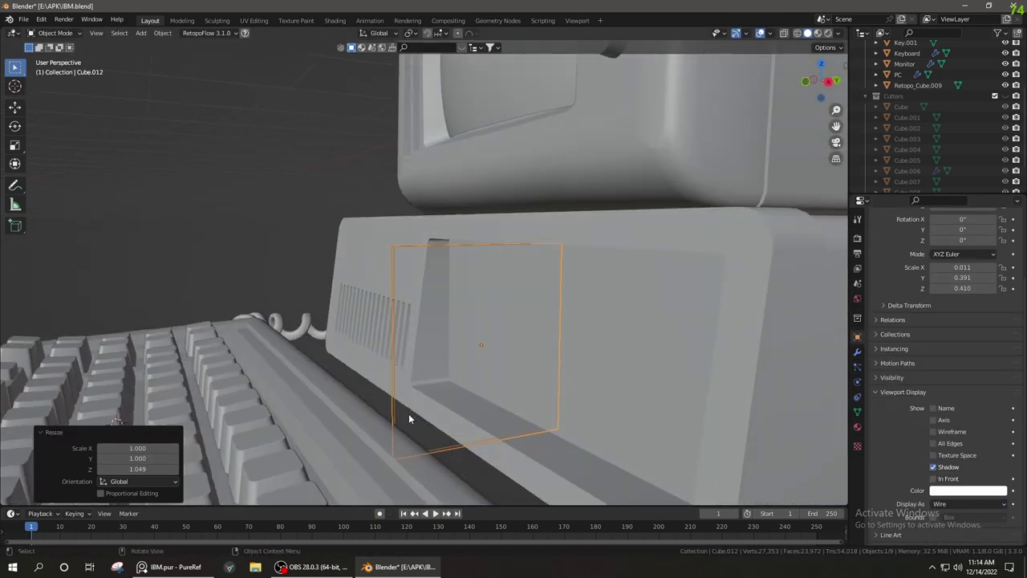
{"action": "left_click", "coordinate": [492, 418]}
{"action": "middle_click_drag", "start_coordinate": [492, 418], "coordinate": [600, 426]}
Add a Boolean Difference modifier to the PC case using Cube.012
{"action": "left_click", "coordinate": [857, 351]}
{"action": "left_click", "coordinate": [915, 238]}
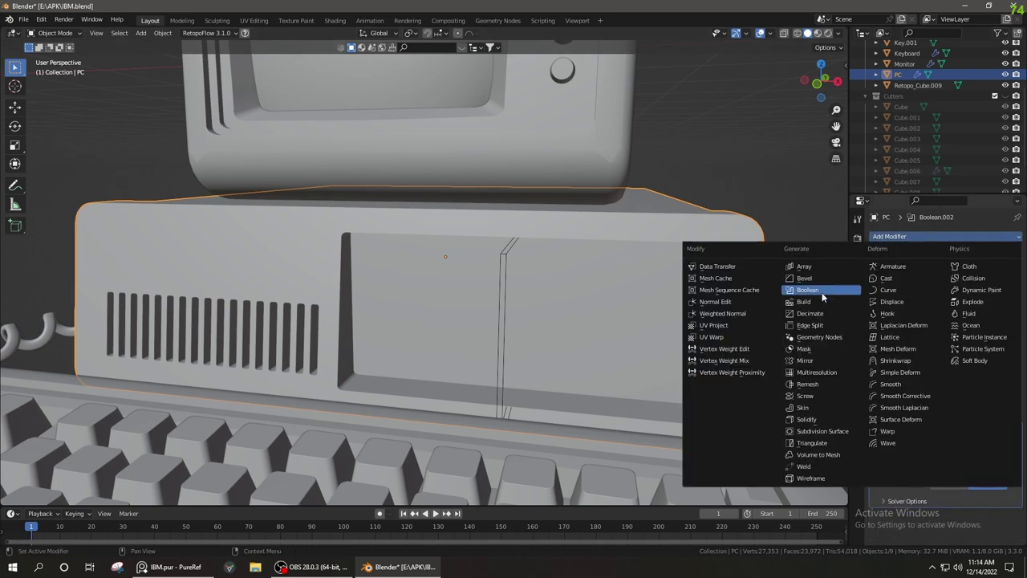
{"action": "left_click", "coordinate": [822, 292]}
{"action": "left_click", "coordinate": [1001, 508]}
Resize the slab's height, rotate a duplicated piece 90° into a flat slot, and duplicate it
{"action": "mouse_move", "coordinate": [498, 349]}
{"action": "middle_mouse_down"}
{"action": "mouse_move", "coordinate": [523, 327]}
{"action": "mouse_move", "coordinate": [498, 243]}
{"action": "mouse_move", "coordinate": [521, 263]}
{"action": "middle_mouse_up"}
{"action": "left_click", "coordinate": [522, 262]}
{"action": "key", "text": "s"}
{"action": "key", "text": "z"}
{"action": "left_click", "coordinate": [713, 282]}
{"action": "left_click", "coordinate": [176, 567]}
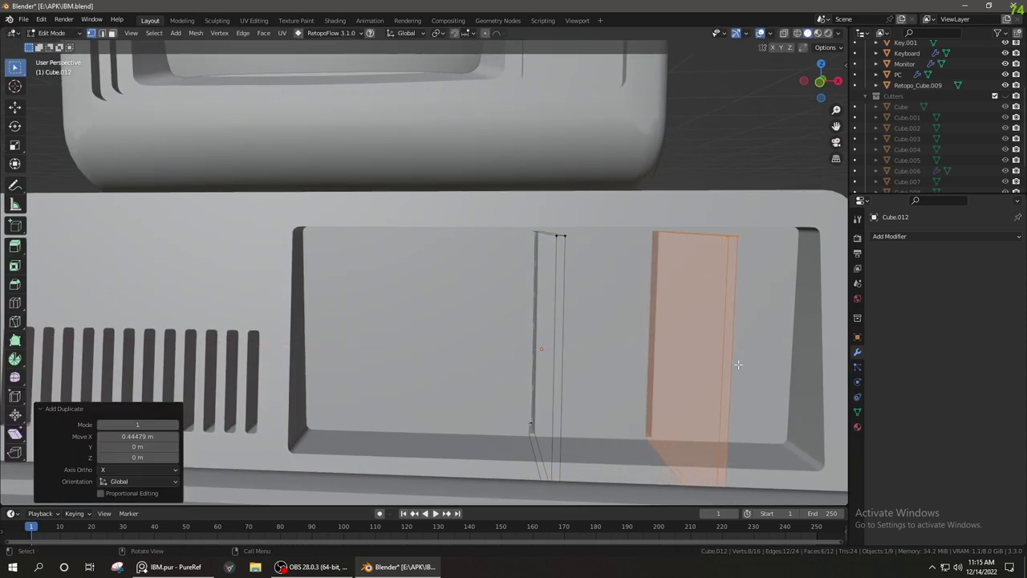
{"action": "type", "text": "90"}
{"action": "key", "text": "Return"}
{"action": "scroll", "coordinate": [649, 399], "scroll_direction": "down", "scroll_amount": 2}
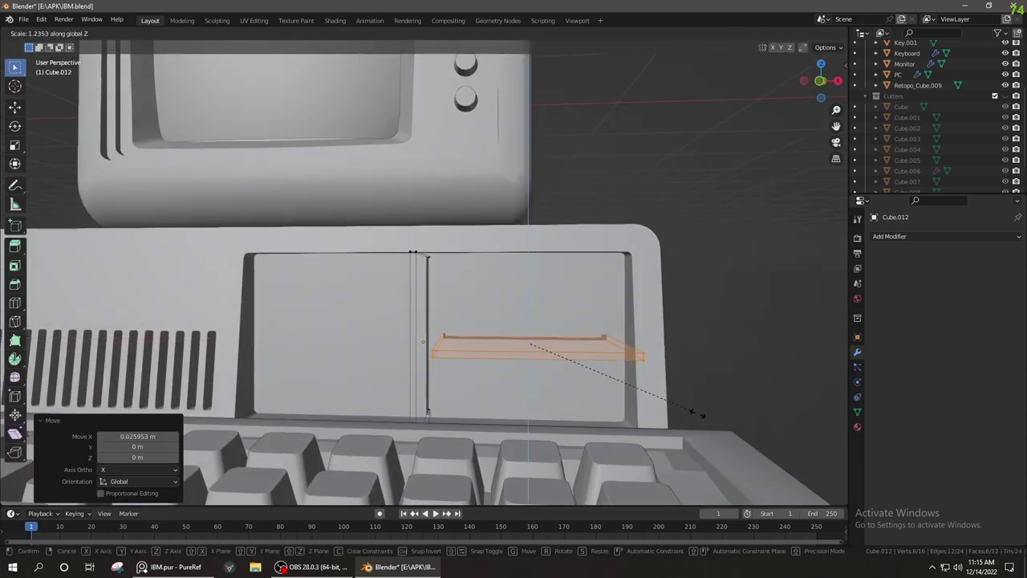
{"action": "middle_click_drag", "start_coordinate": [21, 452], "coordinate": [598, 403]}
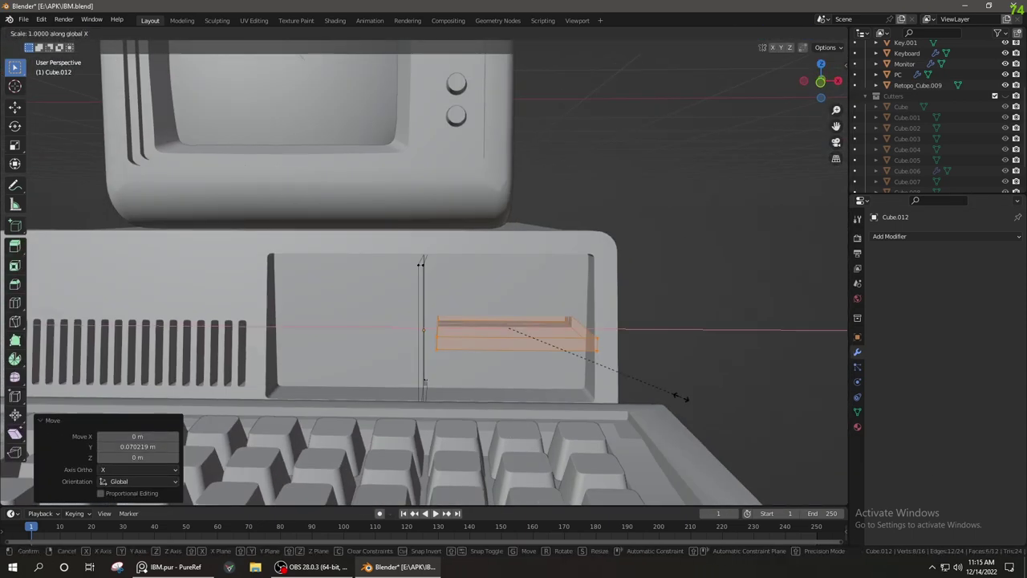
{"action": "key", "text": "shift+d"}
Move the drive-slot cutter into its own collection
{"action": "key", "text": "x"}
{"action": "left_click", "coordinate": [437, 415]}
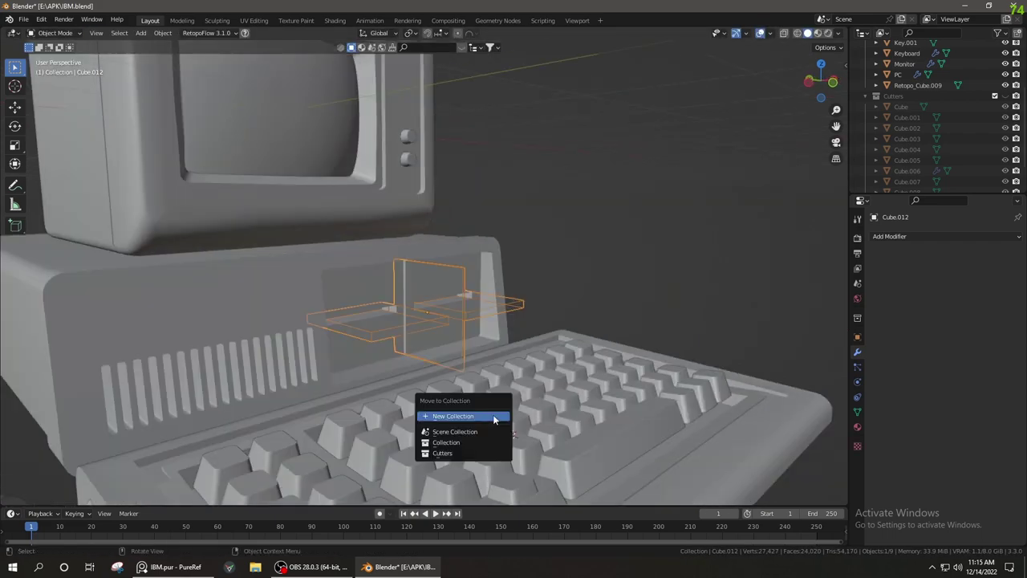
{"action": "key", "text": "m"}
{"action": "left_click", "coordinate": [449, 442]}
{"action": "scroll", "coordinate": [463, 390], "scroll_direction": "up", "scroll_amount": 5}
{"action": "mouse_move", "coordinate": [484, 358]}
{"action": "middle_mouse_down"}
{"action": "mouse_move", "coordinate": [394, 374]}
{"action": "mouse_move", "coordinate": [293, 368]}
{"action": "mouse_move", "coordinate": [474, 407]}
{"action": "mouse_move", "coordinate": [452, 411]}
{"action": "mouse_move", "coordinate": [707, 410]}
{"action": "mouse_move", "coordinate": [505, 404]}
{"action": "mouse_move", "coordinate": [536, 319]}
{"action": "mouse_move", "coordinate": [635, 412]}
{"action": "mouse_move", "coordinate": [675, 407]}
{"action": "mouse_move", "coordinate": [658, 413]}
{"action": "middle_mouse_up"}
Shift part of the cutter mesh front-to-back along Y, then save
{"action": "key", "text": "Tab"}
{"action": "key", "text": "g"}
{"action": "key", "text": "y"}
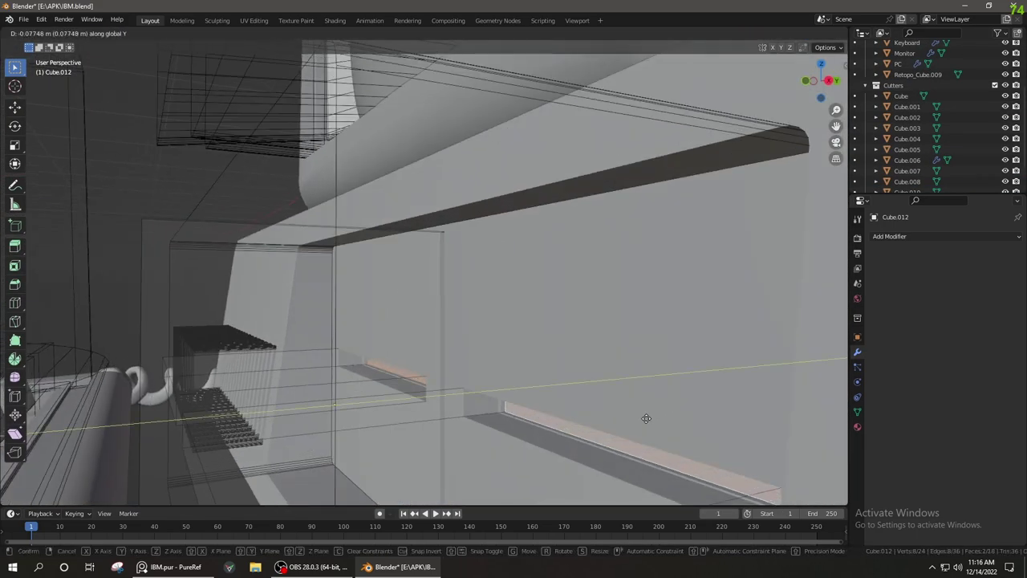
{"action": "mouse_move", "coordinate": [580, 457]}
{"action": "middle_mouse_down"}
{"action": "mouse_move", "coordinate": [457, 447]}
{"action": "mouse_move", "coordinate": [562, 459]}
{"action": "mouse_move", "coordinate": [510, 263]}
{"action": "mouse_move", "coordinate": [399, 330]}
{"action": "mouse_move", "coordinate": [358, 398]}
{"action": "middle_mouse_up"}
{"action": "key", "text": "Tab"}
{"action": "key", "text": "ctrl+s"}
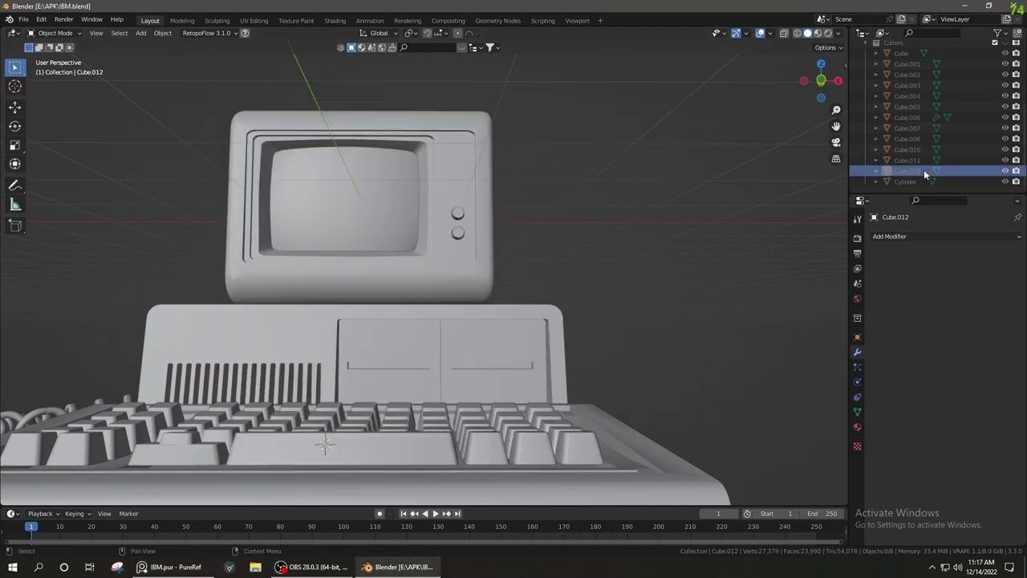
With X-ray on, select the cutter's slot piece and narrow it along X
{"action": "scroll", "coordinate": [924, 169], "scroll_direction": "up", "scroll_amount": 1}
{"action": "key", "text": "Tab"}
{"action": "key", "text": "alt+z"}
{"action": "key", "text": "l"}
{"action": "key", "text": "KP_Decimal"}
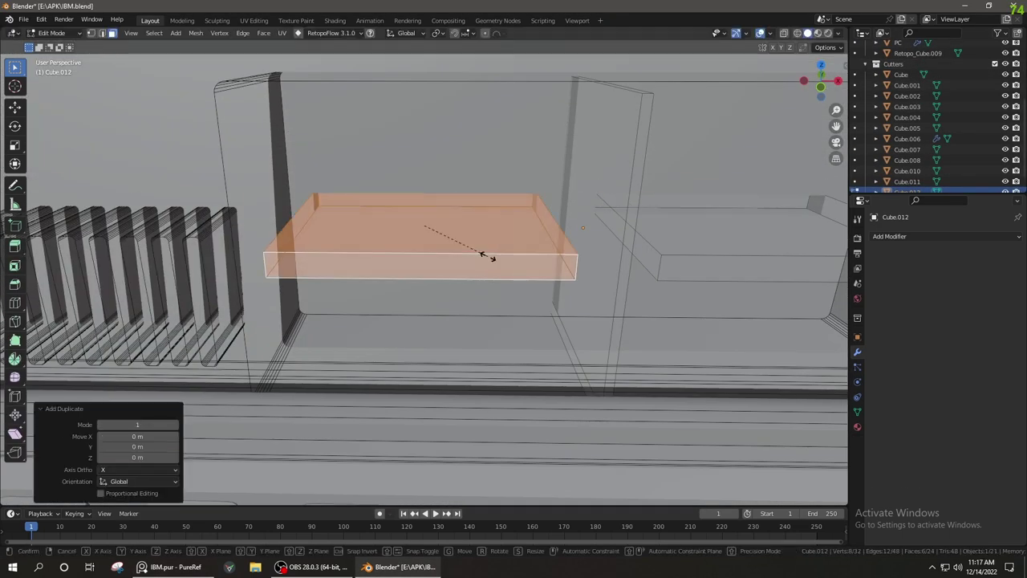
{"action": "key", "text": "x"}
{"action": "key", "text": "l"}
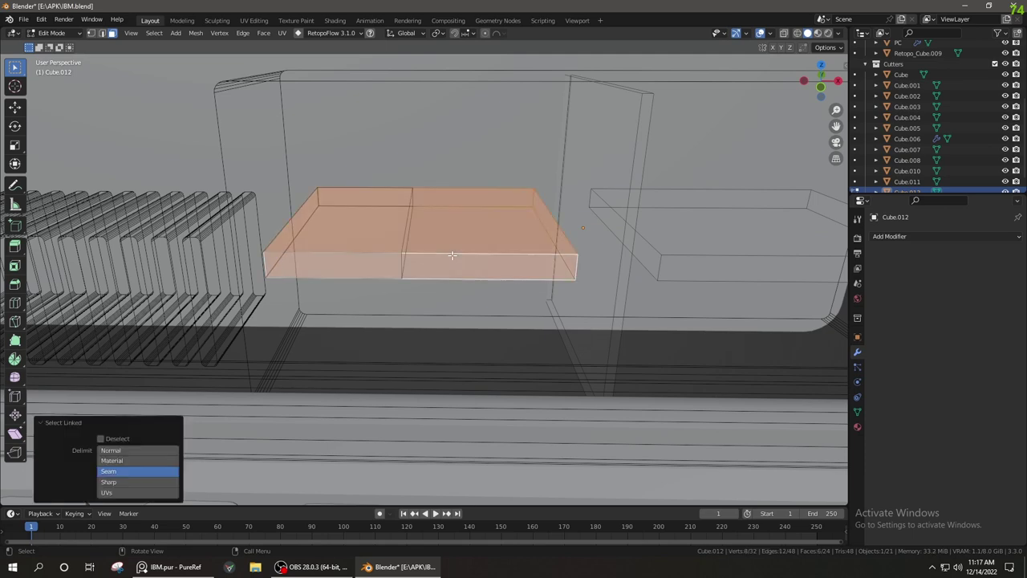
{"action": "key", "text": "Escape"}
Duplicate the slot boxes along X into four drive slots and adjust their height
{"action": "key", "text": "ctrl+z"}
{"action": "key", "text": "shift+d"}
{"action": "key", "text": "x"}
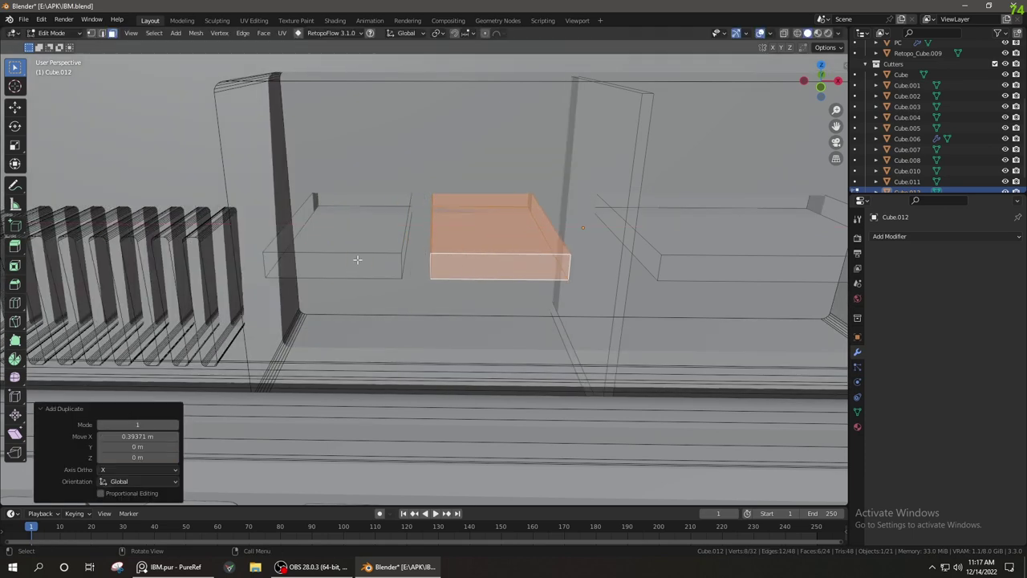
{"action": "key", "text": "l"}
{"action": "key", "text": "shift+d"}
{"action": "key", "text": "x"}
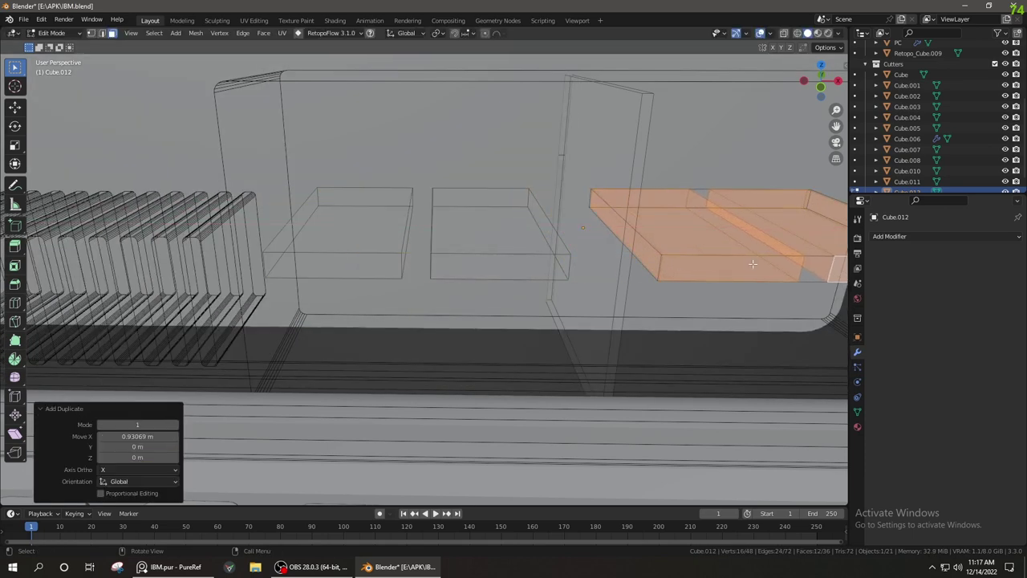
{"action": "key", "text": "alt+a"}
{"action": "middle_click_drag", "start_coordinate": [752, 263], "coordinate": [633, 264]}
{"action": "key", "text": "l"}
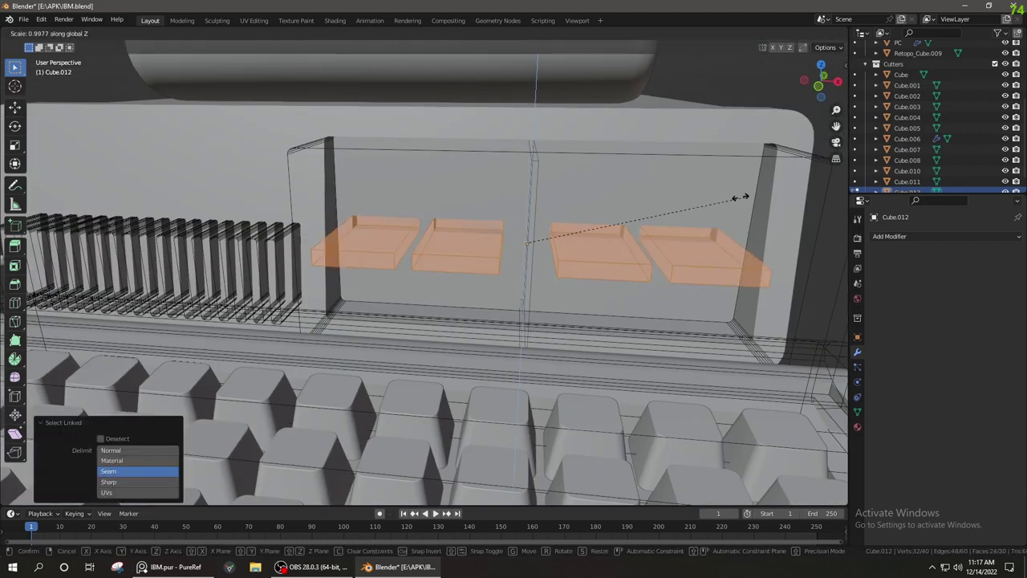
{"action": "left_click", "coordinate": [693, 254]}
{"action": "key", "text": "Tab"}
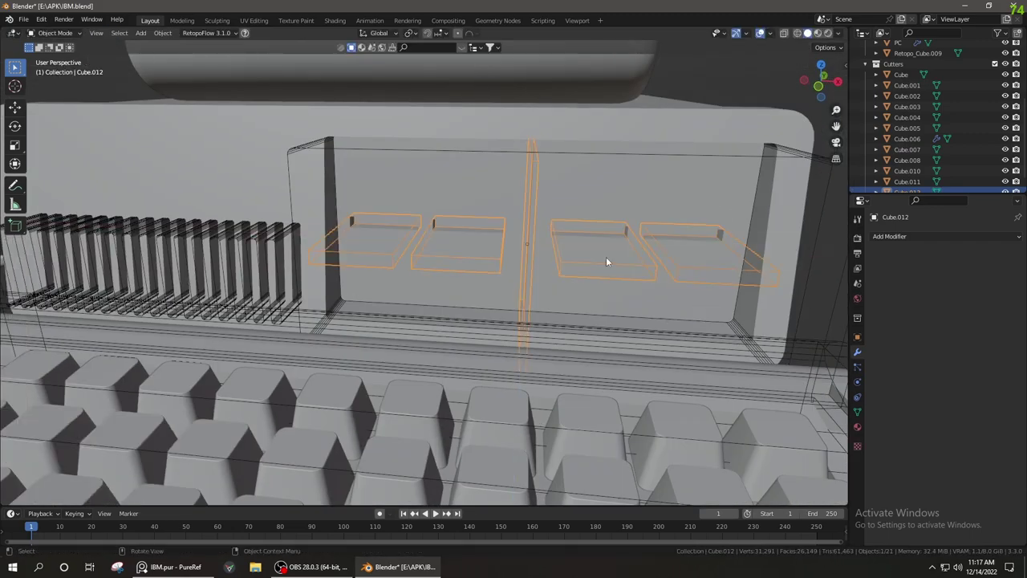
Select the PC case, check the carved drive slots, and save the file
{"action": "scroll", "coordinate": [606, 256], "scroll_direction": "down", "scroll_amount": 3}
{"action": "left_click", "coordinate": [584, 244]}
{"action": "middle_click_drag", "start_coordinate": [584, 244], "coordinate": [727, 257]}
{"action": "key", "text": "ctrl+s"}
{"action": "scroll", "coordinate": [728, 257], "scroll_direction": "down", "scroll_amount": 5}
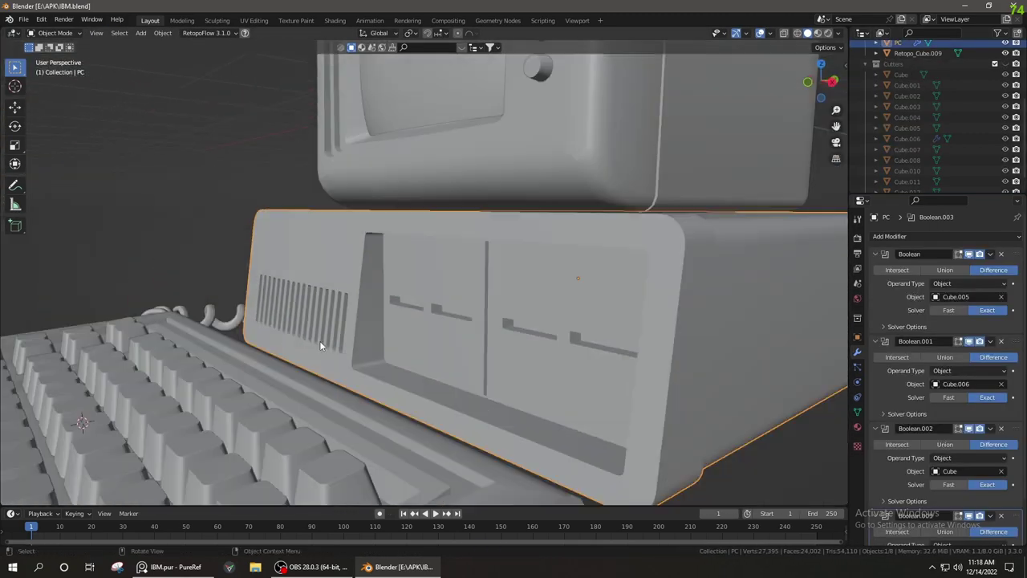
{"action": "mouse_move", "coordinate": [320, 340]}
{"action": "middle_mouse_down"}
{"action": "mouse_move", "coordinate": [397, 358]}
{"action": "mouse_move", "coordinate": [452, 350]}
{"action": "middle_mouse_up"}
{"action": "scroll", "coordinate": [452, 350], "scroll_direction": "up", "scroll_amount": 4}
Make a knife cut across the monitor's back housing
{"action": "left_click", "coordinate": [452, 349]}
{"action": "key", "text": "Tab"}
{"action": "scroll", "coordinate": [452, 349], "scroll_direction": "up", "scroll_amount": 5}
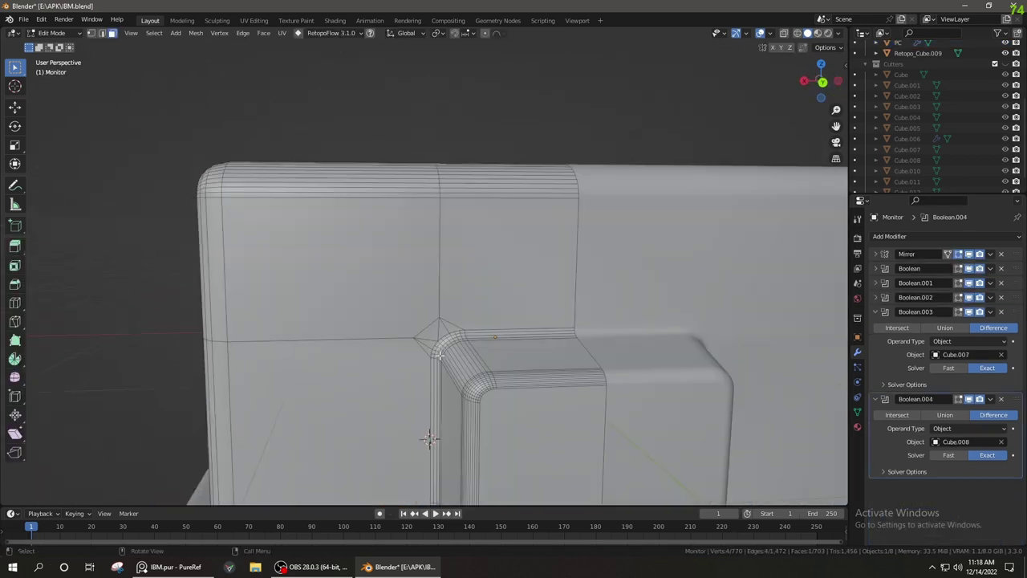
{"action": "scroll", "coordinate": [386, 280], "scroll_direction": "up", "scroll_amount": 2}
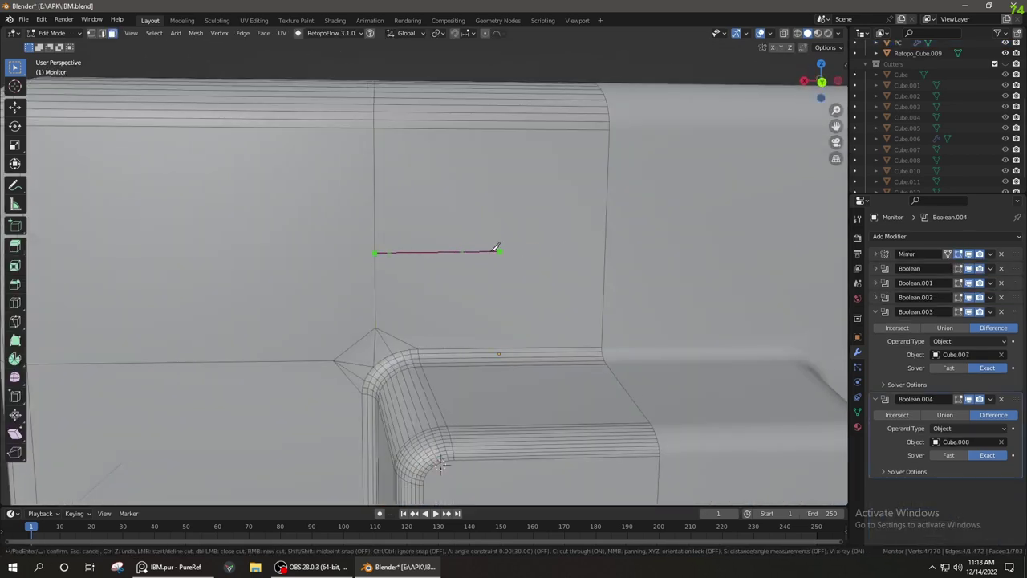
{"action": "scroll", "coordinate": [608, 250], "scroll_direction": "down", "scroll_amount": 3}
{"action": "scroll", "coordinate": [618, 329], "scroll_direction": "down", "scroll_amount": 1}
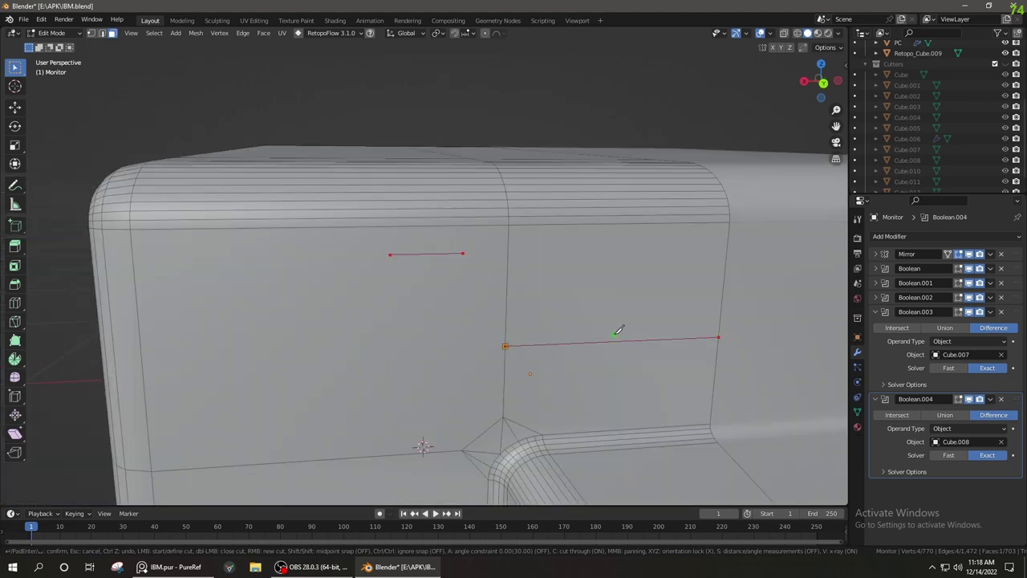
{"action": "key", "text": "Return"}
{"action": "middle_click_drag", "start_coordinate": [484, 340], "coordinate": [328, 325], "text": "shift"}
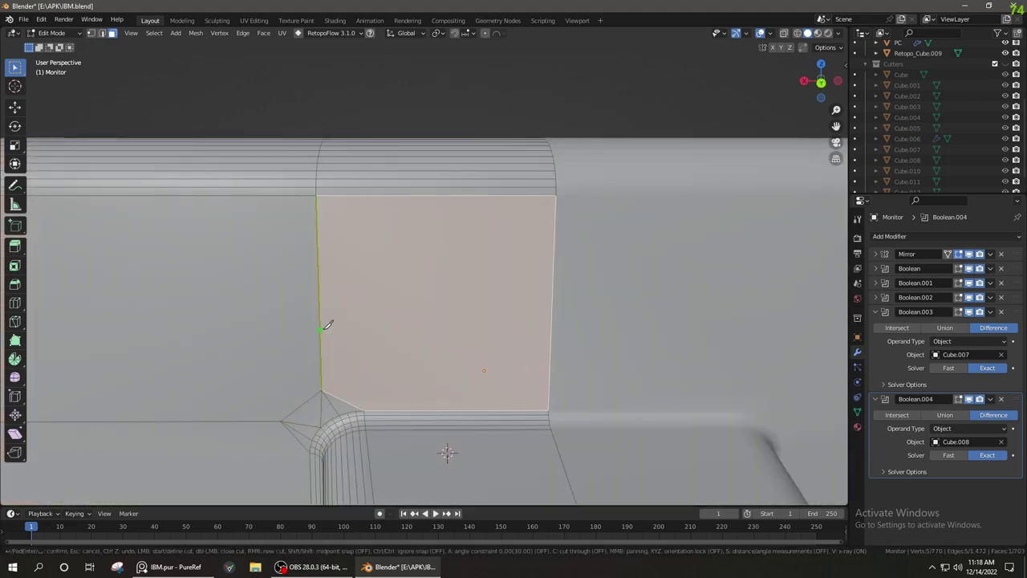
{"action": "key", "text": "Return"}
Add a loop cut near the monitor corner and slide it into place
{"action": "scroll", "coordinate": [397, 333], "scroll_direction": "down", "scroll_amount": 3}
{"action": "scroll", "coordinate": [397, 333], "scroll_direction": "down", "scroll_amount": 4}
{"action": "key", "text": "Tab"}
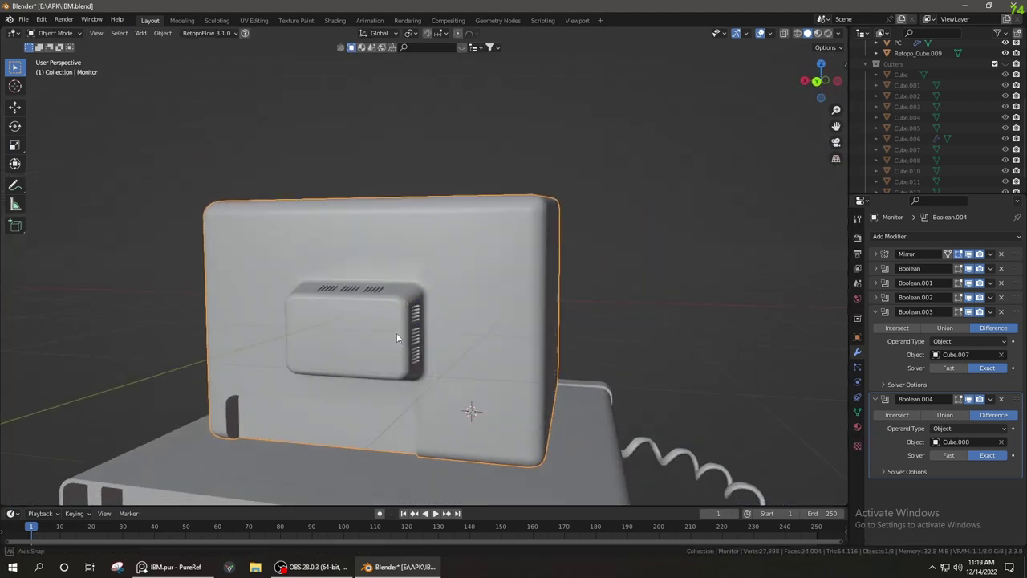
{"action": "scroll", "coordinate": [404, 336], "scroll_direction": "up", "scroll_amount": 3}
{"action": "key", "text": "Tab"}
{"action": "middle_click_drag", "start_coordinate": [405, 336], "coordinate": [613, 221]}
{"action": "key", "text": "ctrl+r"}
{"action": "left_click", "coordinate": [612, 221]}
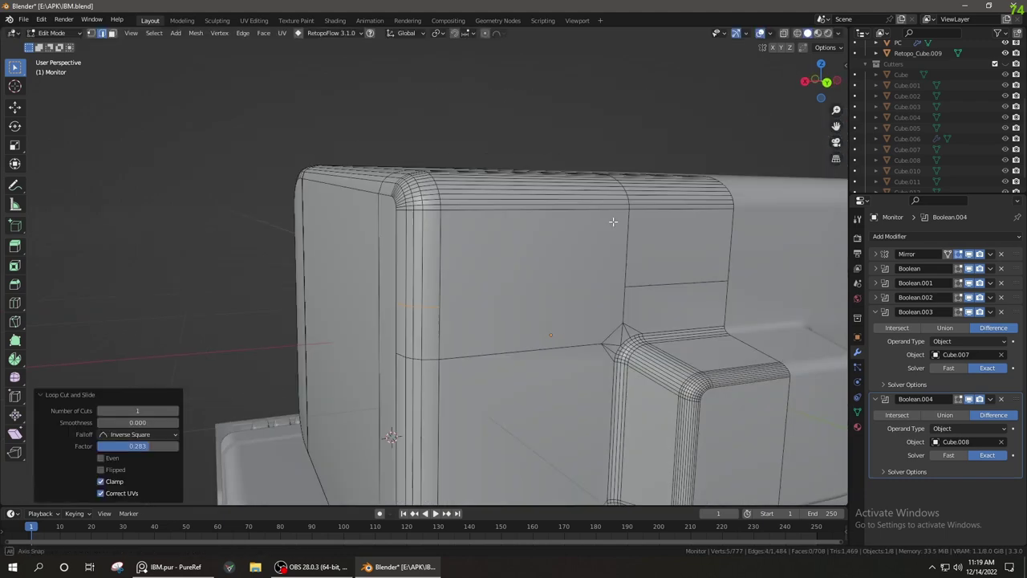
{"action": "key", "text": "Return"}
{"action": "left_click", "coordinate": [569, 281]}
{"action": "scroll", "coordinate": [569, 281], "scroll_direction": "down", "scroll_amount": 4}
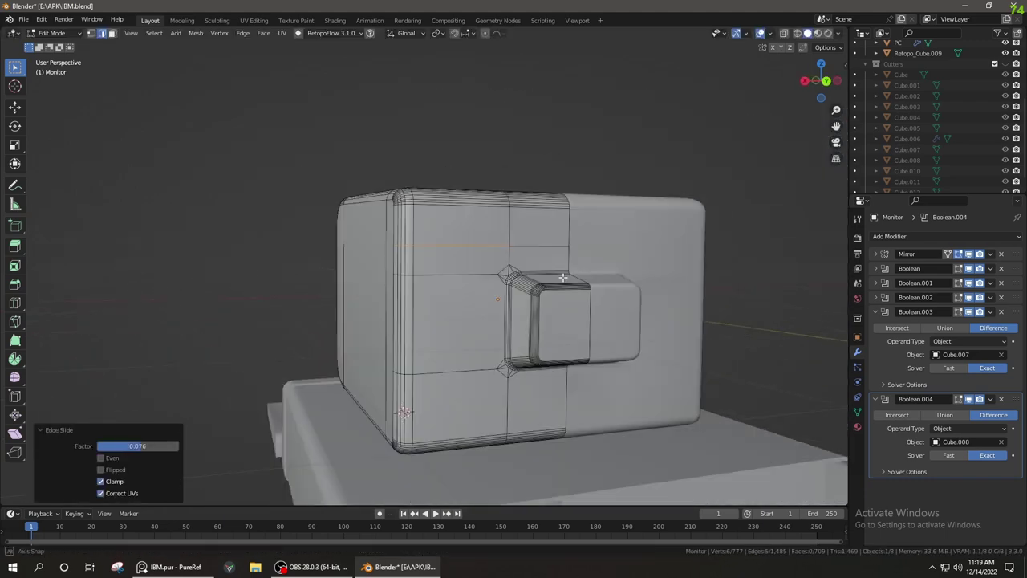
Save IBM.blend and inspect the bevelled corner and side edge
{"action": "key", "text": "Tab"}
{"action": "key", "text": "Tab"}
{"action": "scroll", "coordinate": [418, 325], "scroll_direction": "up", "scroll_amount": 6}
{"action": "key", "text": "ctrl+s"}
{"action": "scroll", "coordinate": [418, 325], "scroll_direction": "up", "scroll_amount": 3}
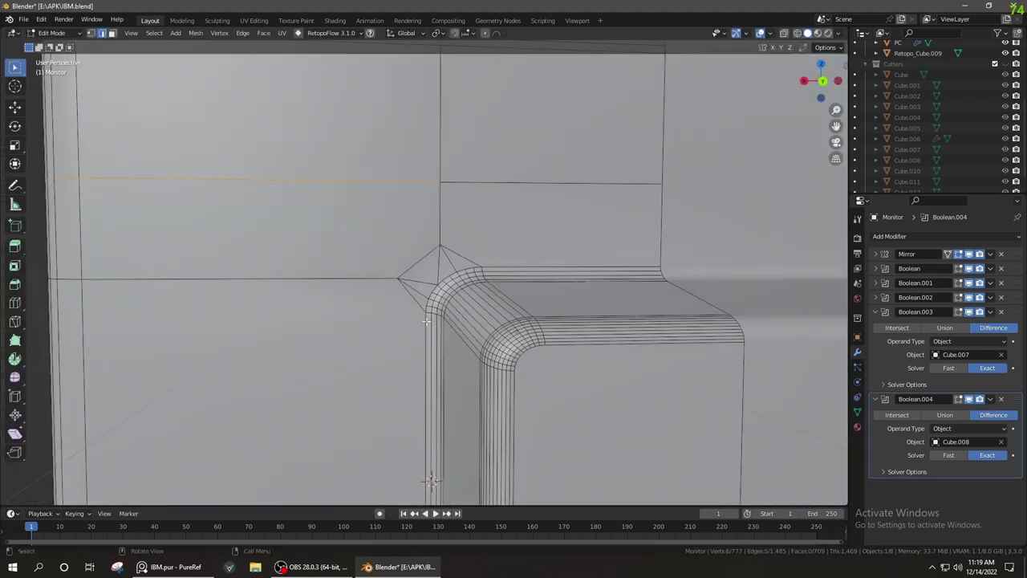
{"action": "middle_click_drag", "start_coordinate": [418, 325], "coordinate": [516, 273]}
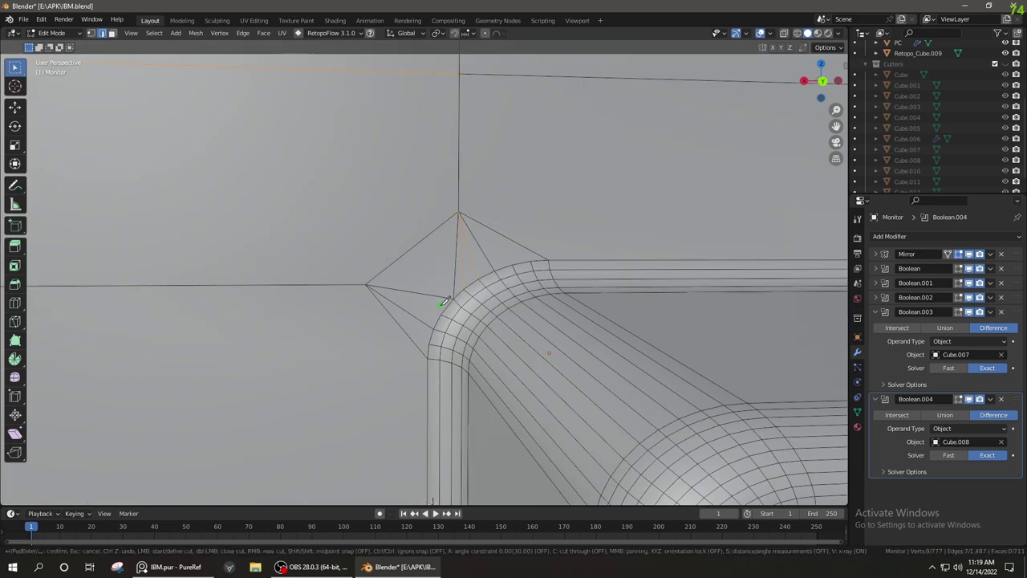
{"action": "scroll", "coordinate": [481, 342], "scroll_direction": "down", "scroll_amount": 5}
{"action": "middle_click_drag", "start_coordinate": [424, 342], "coordinate": [456, 330]}
{"action": "scroll", "coordinate": [456, 329], "scroll_direction": "up", "scroll_amount": 4}
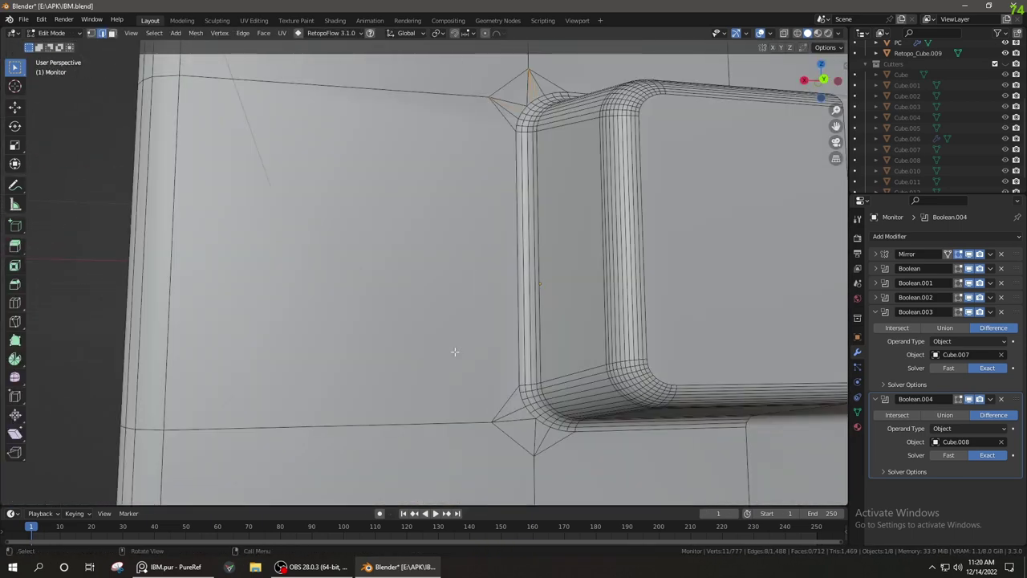
{"action": "scroll", "coordinate": [503, 367], "scroll_direction": "up", "scroll_amount": 2}
Flatten the selected corner vertices to zero height on Z (S Z 0)
{"action": "left_click", "coordinate": [538, 454]}
{"action": "middle_click_drag", "start_coordinate": [537, 454], "coordinate": [656, 327]}
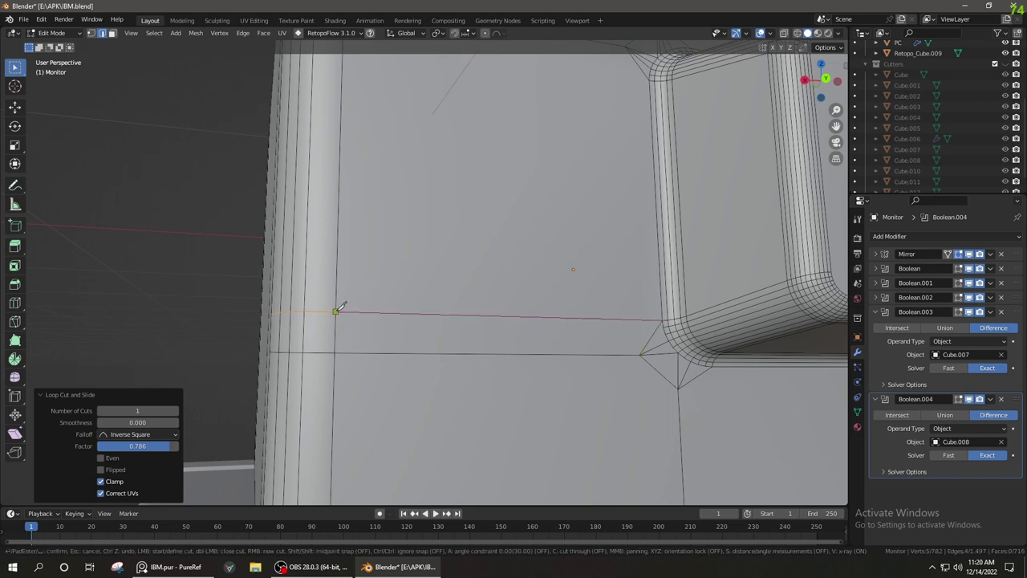
{"action": "key", "text": "Return"}
{"action": "key", "text": "s"}
{"action": "key", "text": "z"}
{"action": "key", "text": "0"}
{"action": "key", "text": "Return"}
{"action": "scroll", "coordinate": [378, 286], "scroll_direction": "down", "scroll_amount": 4}
{"action": "scroll", "coordinate": [386, 265], "scroll_direction": "up", "scroll_amount": 3}
{"action": "middle_click_drag", "start_coordinate": [385, 265], "coordinate": [393, 258]}
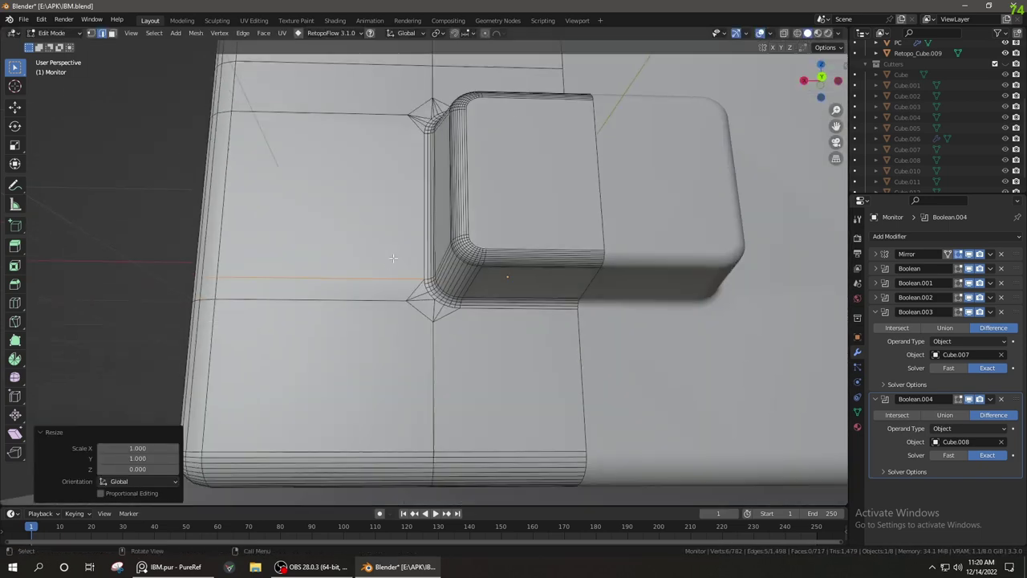
{"action": "scroll", "coordinate": [393, 257], "scroll_direction": "up", "scroll_amount": 2}
{"action": "scroll", "coordinate": [401, 316], "scroll_direction": "up", "scroll_amount": 2}
Undo the stray edge slide, return to Object Mode, and save IBM.blend
{"action": "left_click", "coordinate": [256, 161]}
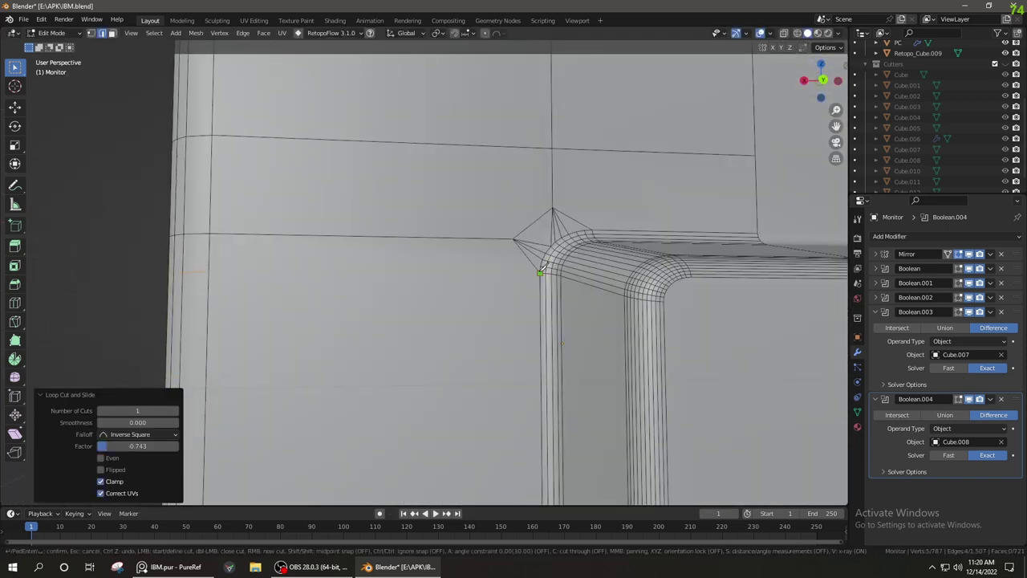
{"action": "key", "text": "ctrl+z"}
{"action": "scroll", "coordinate": [447, 345], "scroll_direction": "up", "scroll_amount": 2}
{"action": "right_click", "coordinate": [437, 317]}
{"action": "scroll", "coordinate": [437, 317], "scroll_direction": "down", "scroll_amount": 3}
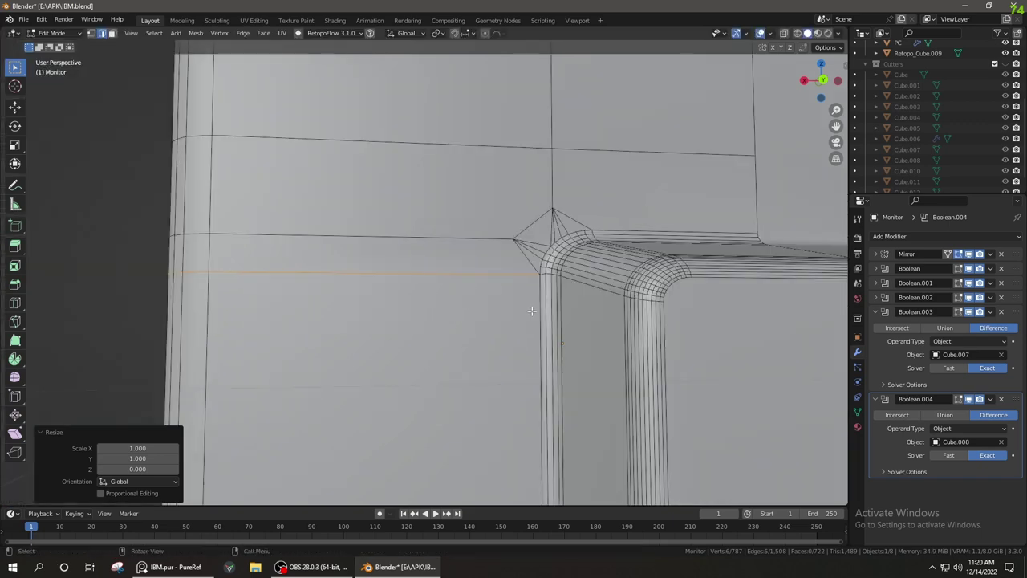
{"action": "key", "text": "k"}
{"action": "key", "text": "Tab"}
{"action": "key", "text": "ctrl+s"}
Inspect the monitor's top corner in Edit Mode
{"action": "middle_click_drag", "start_coordinate": [461, 417], "coordinate": [446, 414]}
{"action": "key", "text": "grave"}
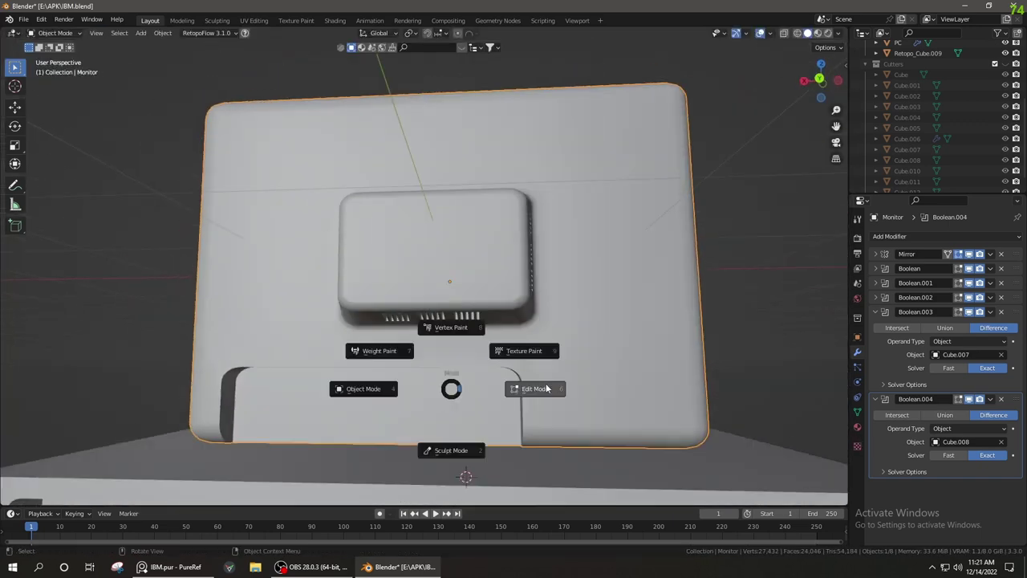
{"action": "scroll", "coordinate": [336, 383], "scroll_direction": "up", "scroll_amount": 3}
{"action": "mouse_move", "coordinate": [336, 383]}
{"action": "middle_mouse_down"}
{"action": "mouse_move", "coordinate": [448, 411]}
{"action": "mouse_move", "coordinate": [610, 362]}
{"action": "middle_mouse_up"}
{"action": "key", "text": "Tab"}
{"action": "scroll", "coordinate": [610, 362], "scroll_direction": "up", "scroll_amount": 1}
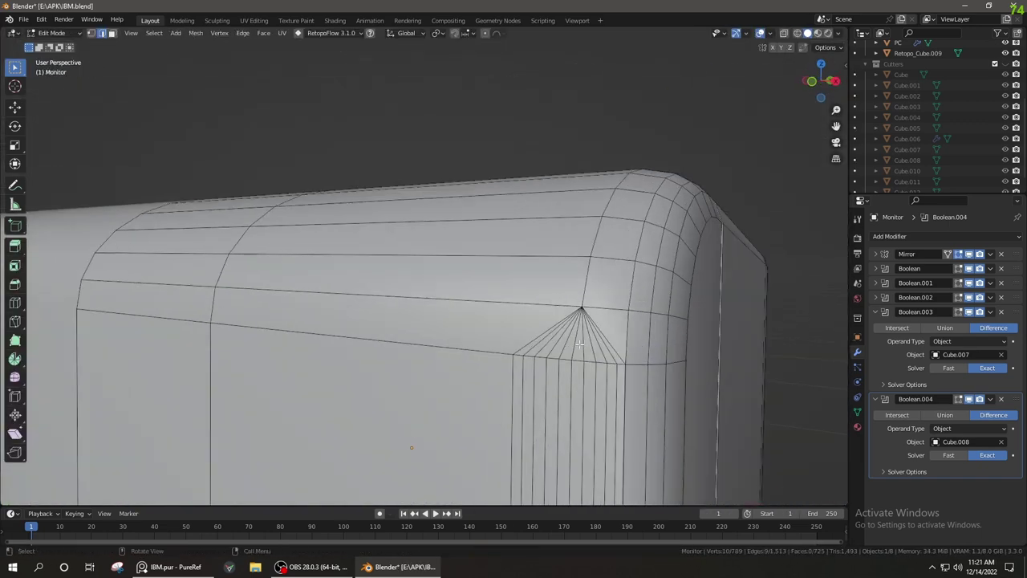
{"action": "scroll", "coordinate": [577, 345], "scroll_direction": "down", "scroll_amount": 2}
{"action": "scroll", "coordinate": [486, 399], "scroll_direction": "up", "scroll_amount": 2}
{"action": "key", "text": "Tab"}
Review the whole computer model, toggling the monitor's Edit Mode briefly
{"action": "scroll", "coordinate": [518, 409], "scroll_direction": "down", "scroll_amount": 3}
{"action": "mouse_move", "coordinate": [518, 408]}
{"action": "middle_mouse_down"}
{"action": "mouse_move", "coordinate": [687, 290]}
{"action": "mouse_move", "coordinate": [493, 237]}
{"action": "mouse_move", "coordinate": [442, 288]}
{"action": "mouse_move", "coordinate": [403, 418]}
{"action": "middle_mouse_up"}
{"action": "scroll", "coordinate": [404, 417], "scroll_direction": "up", "scroll_amount": 3}
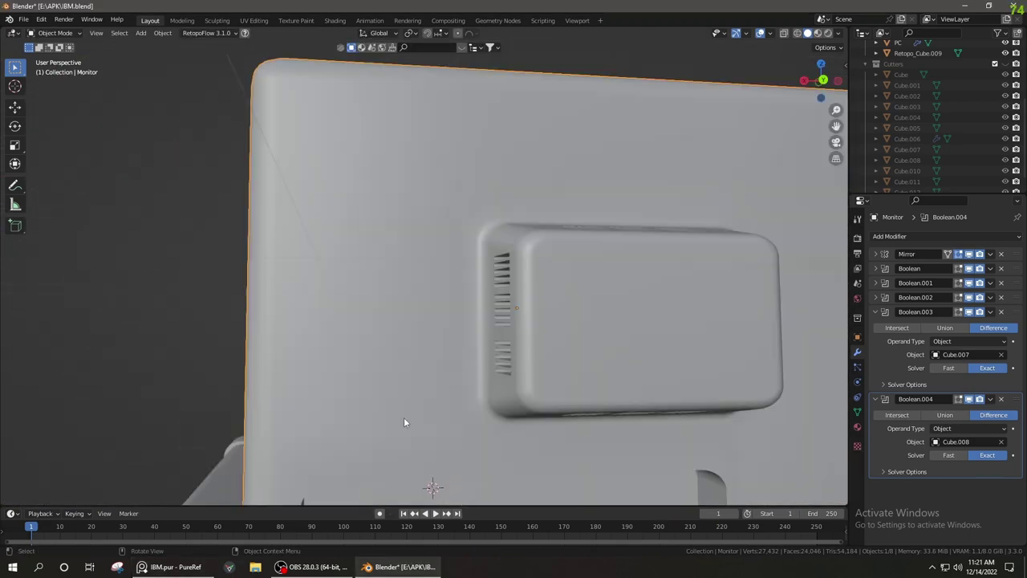
{"action": "scroll", "coordinate": [492, 417], "scroll_direction": "down", "scroll_amount": 2}
{"action": "key", "text": "Tab"}
{"action": "scroll", "coordinate": [557, 397], "scroll_direction": "up", "scroll_amount": 2}
{"action": "key", "text": "Tab"}
{"action": "middle_click_drag", "start_coordinate": [557, 397], "coordinate": [336, 384]}
Re-check the monitor corner in Edit Mode from a new angle
{"action": "scroll", "coordinate": [336, 383], "scroll_direction": "down", "scroll_amount": 3}
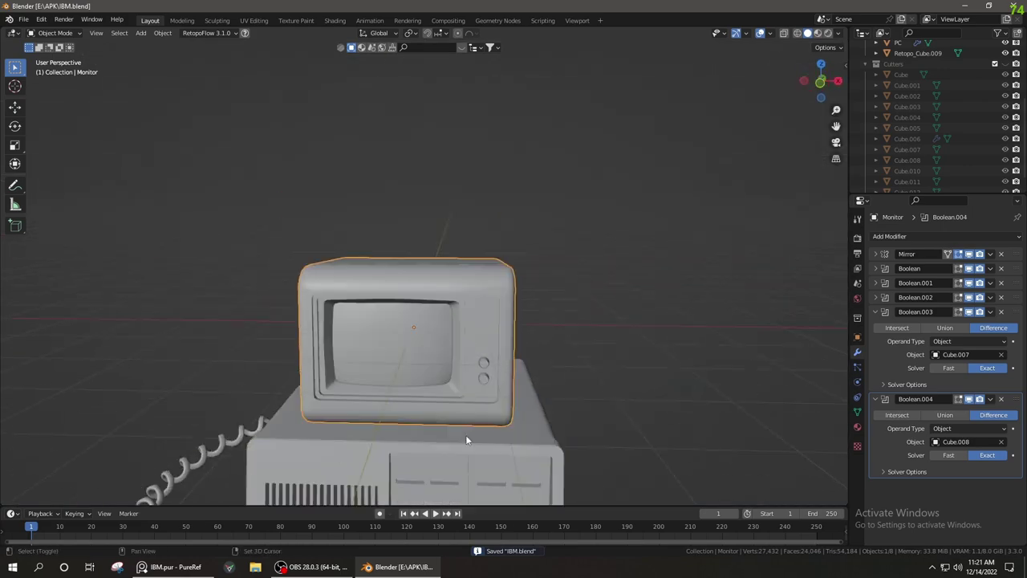
{"action": "middle_click_drag", "start_coordinate": [471, 436], "coordinate": [455, 357]}
{"action": "scroll", "coordinate": [456, 357], "scroll_direction": "up", "scroll_amount": 3}
{"action": "key", "text": "Tab"}
{"action": "mouse_move", "coordinate": [587, 341]}
{"action": "middle_mouse_down"}
{"action": "mouse_move", "coordinate": [591, 395]}
{"action": "mouse_move", "coordinate": [464, 248]}
{"action": "mouse_move", "coordinate": [304, 293]}
{"action": "mouse_move", "coordinate": [446, 299]}
{"action": "middle_mouse_up"}
{"action": "scroll", "coordinate": [578, 344], "scroll_direction": "down", "scroll_amount": 2}
{"action": "scroll", "coordinate": [577, 345], "scroll_direction": "up", "scroll_amount": 2}
{"action": "key", "text": "Tab"}
{"action": "scroll", "coordinate": [592, 395], "scroll_direction": "down", "scroll_amount": 3}
{"action": "scroll", "coordinate": [446, 299], "scroll_direction": "up", "scroll_amount": 2}
Compare the model against the reference photos
{"action": "key", "text": "alt+Tab"}
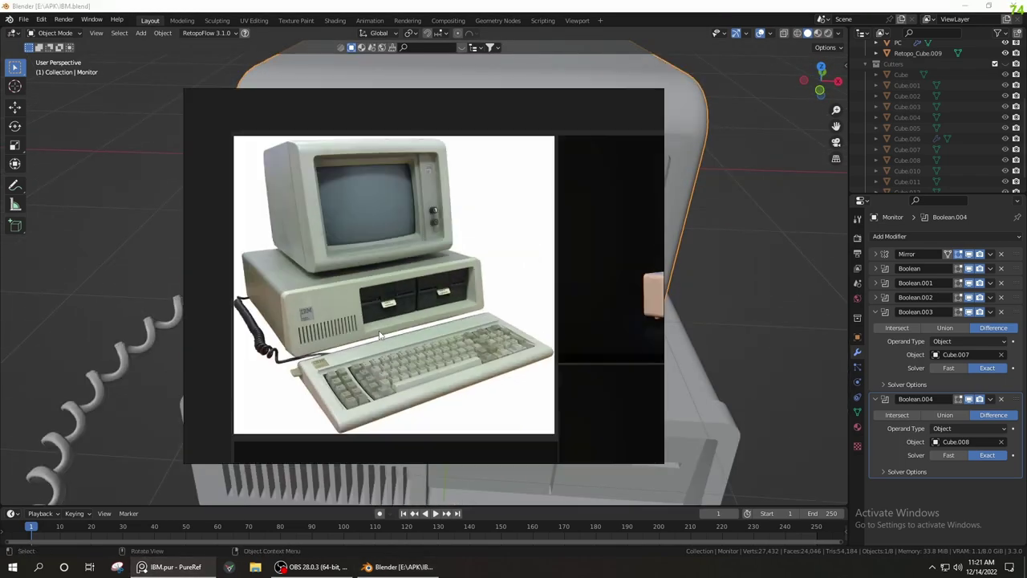
{"action": "scroll", "coordinate": [462, 230], "scroll_direction": "up", "scroll_amount": 1}
{"action": "scroll", "coordinate": [506, 410], "scroll_direction": "up", "scroll_amount": 2}
{"action": "scroll", "coordinate": [491, 290], "scroll_direction": "up", "scroll_amount": 2}
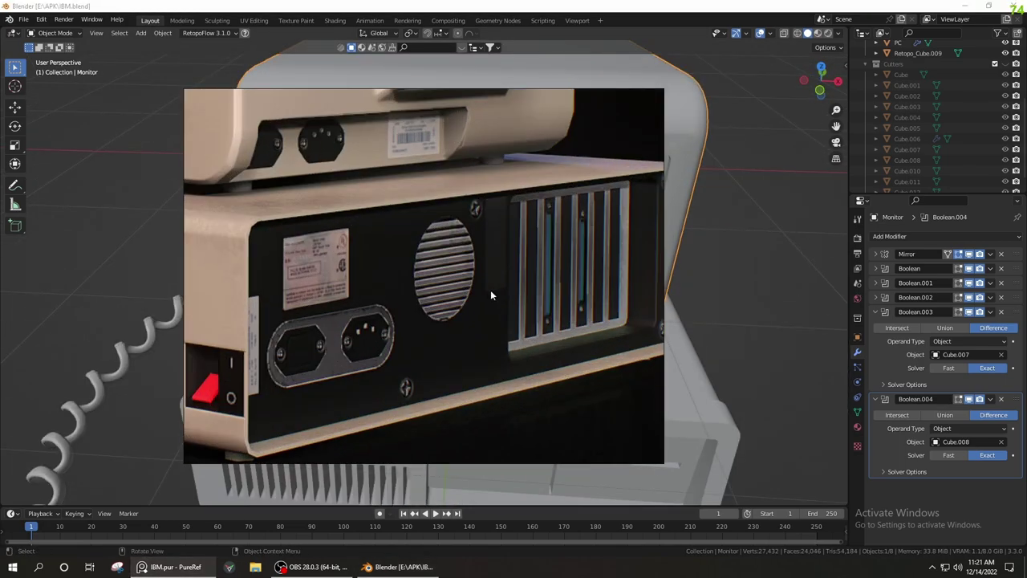
{"action": "scroll", "coordinate": [487, 305], "scroll_direction": "down", "scroll_amount": 1}
{"action": "scroll", "coordinate": [486, 305], "scroll_direction": "down", "scroll_amount": 2}
{"action": "scroll", "coordinate": [486, 268], "scroll_direction": "down", "scroll_amount": 3}
{"action": "scroll", "coordinate": [429, 320], "scroll_direction": "up", "scroll_amount": 3}
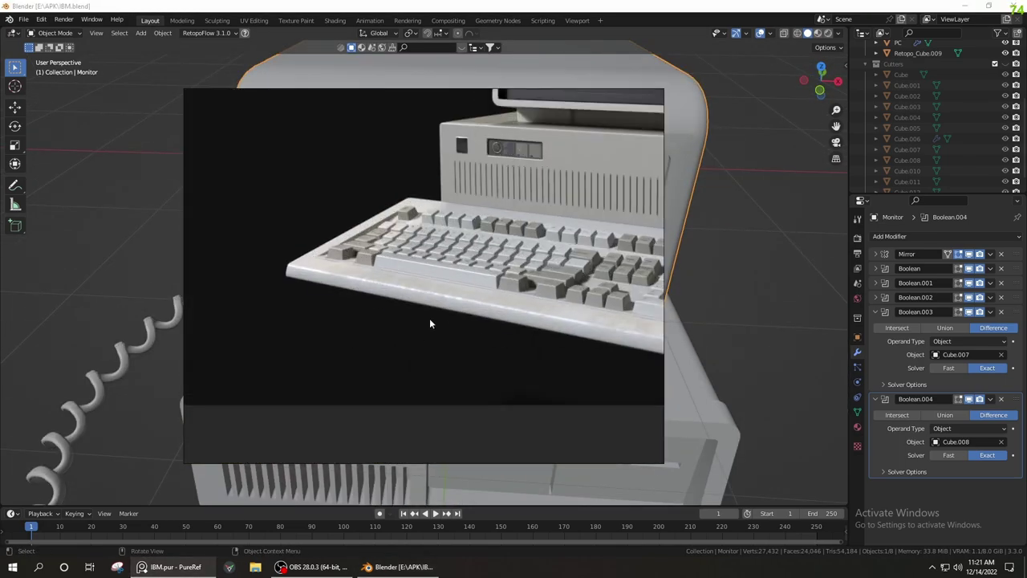
{"action": "scroll", "coordinate": [466, 383], "scroll_direction": "up", "scroll_amount": 2}
{"action": "key", "text": "alt+Tab"}
Check Key.001's linked key faces, save IBM.blend, and duplicate all computer parts
{"action": "scroll", "coordinate": [381, 438], "scroll_direction": "up", "scroll_amount": 5}
{"action": "scroll", "coordinate": [481, 292], "scroll_direction": "down", "scroll_amount": 4}
{"action": "left_click", "coordinate": [469, 301]}
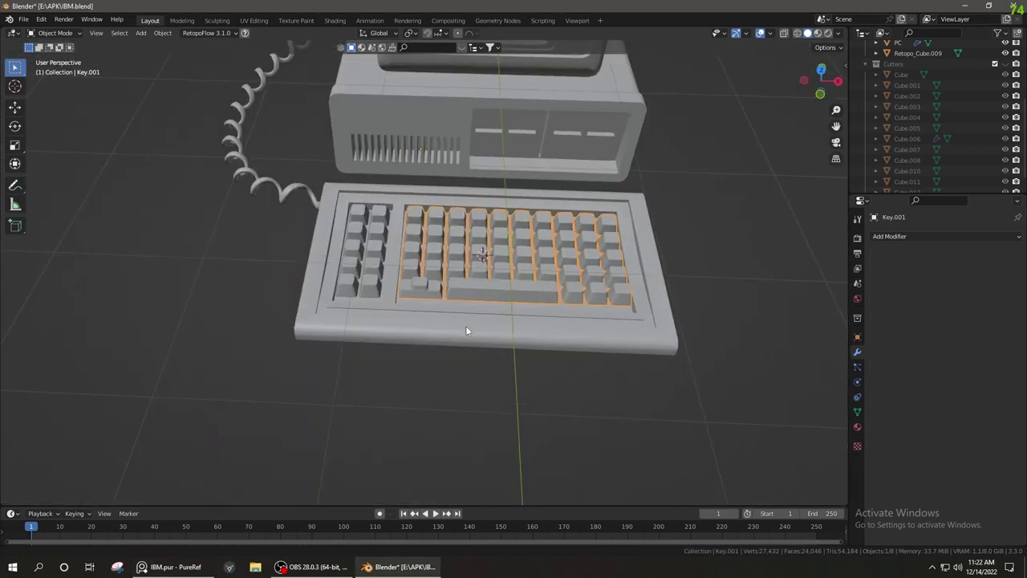
{"action": "scroll", "coordinate": [420, 341], "scroll_direction": "up", "scroll_amount": 3}
{"action": "key", "text": "Tab"}
{"action": "key", "text": "ctrl+l"}
{"action": "scroll", "coordinate": [501, 358], "scroll_direction": "down", "scroll_amount": 3}
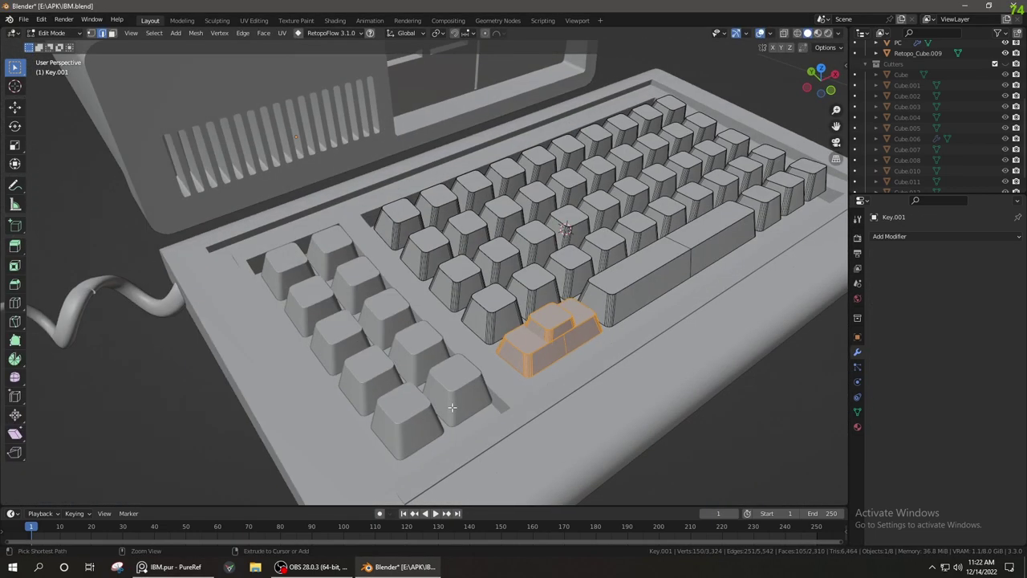
{"action": "key", "text": "Tab"}
{"action": "scroll", "coordinate": [576, 258], "scroll_direction": "down", "scroll_amount": 3}
{"action": "key", "text": "ctrl+s"}
{"action": "key", "text": "shift+d"}
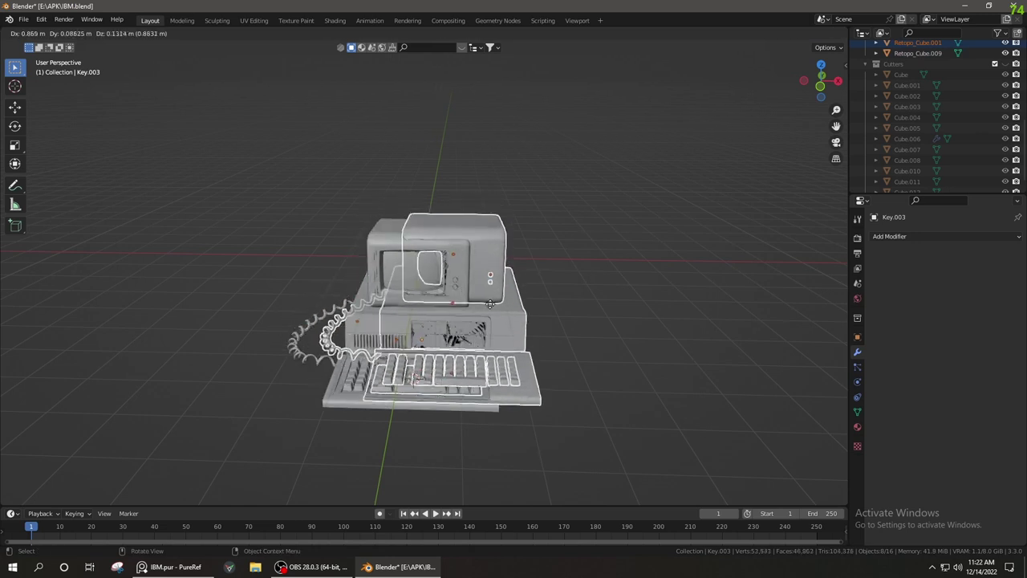
{"action": "key", "text": "Escape"}
Name the new collection 'Final', collapse Cutters and expand Final in the Outliner
{"action": "type", "text": "minal"}
{"action": "key", "text": "Return"}
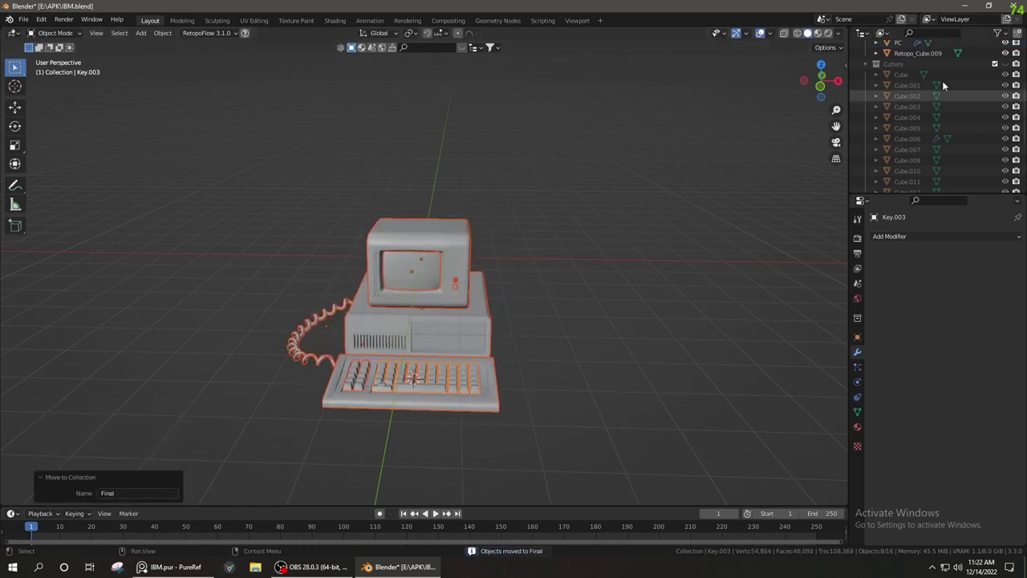
{"action": "scroll", "coordinate": [865, 62], "scroll_direction": "up", "scroll_amount": 2}
{"action": "left_click", "coordinate": [864, 67]}
{"action": "left_click", "coordinate": [973, 126]}
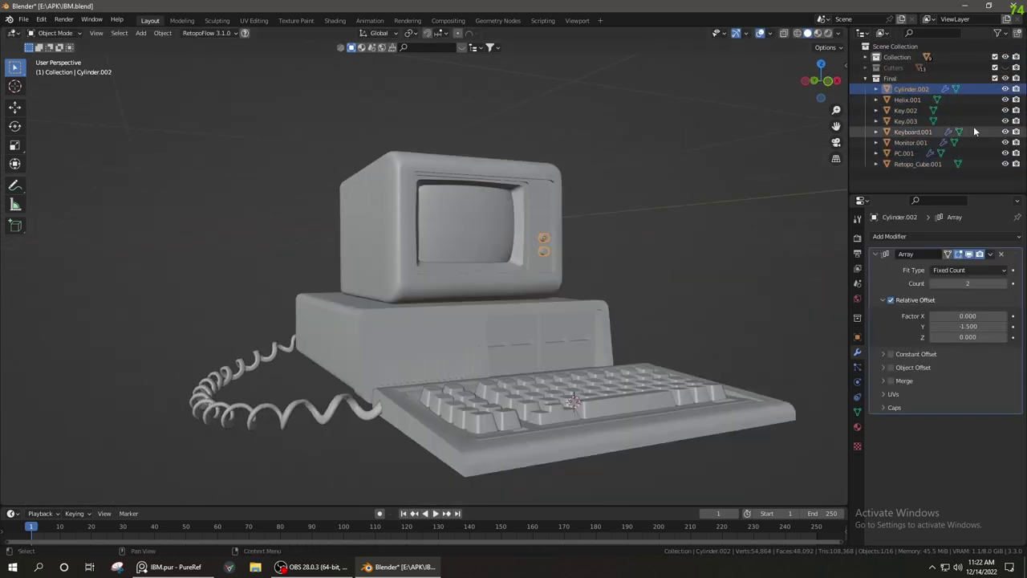
Apply the Boolean modifiers on Keyboard.001 and Monitor.001
{"action": "left_click", "coordinate": [912, 131]}
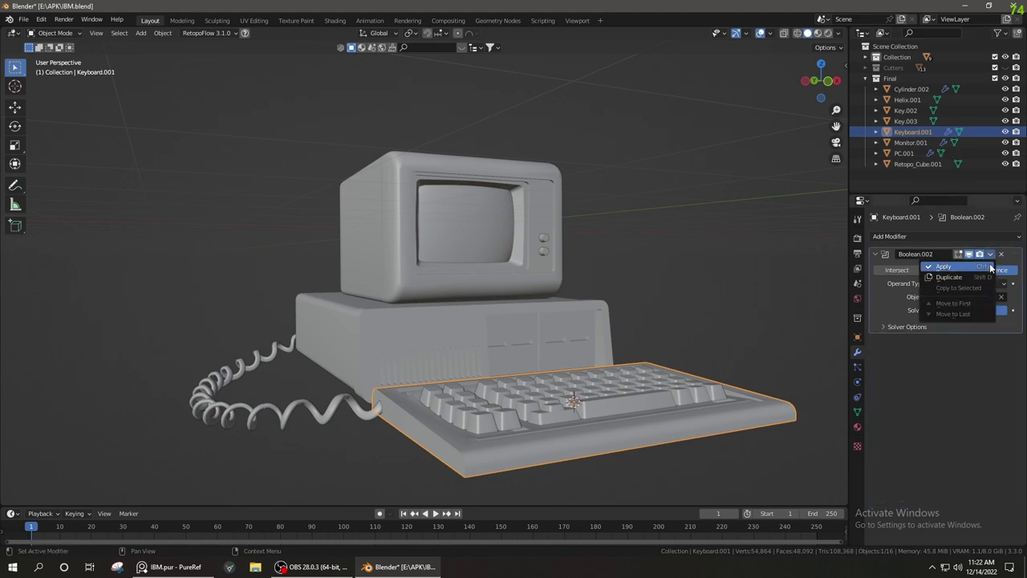
{"action": "key", "text": "ctrl+x"}
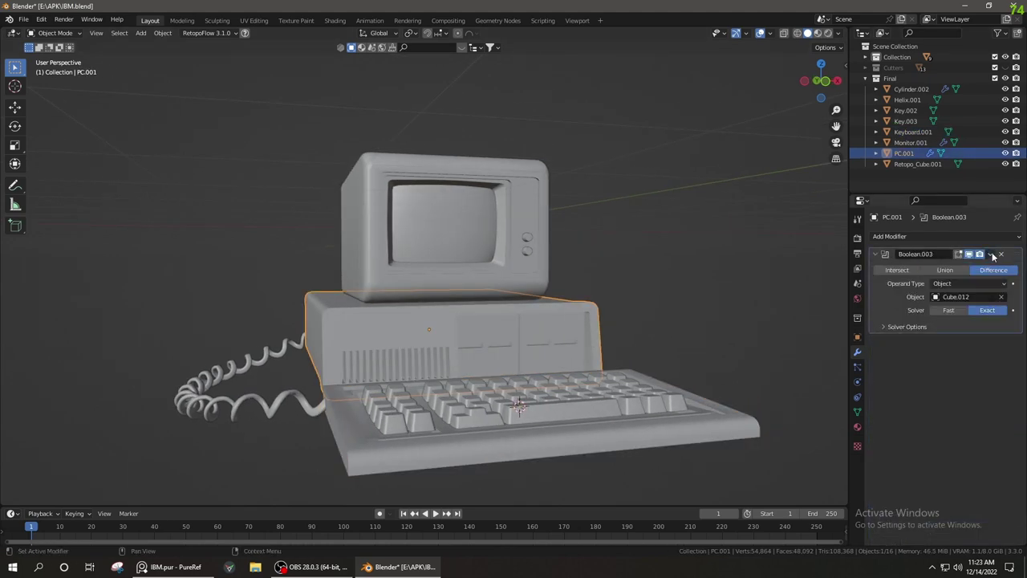
{"action": "left_click", "coordinate": [500, 287]}
{"action": "middle_click_drag", "start_coordinate": [514, 281], "coordinate": [486, 281]}
{"action": "key", "text": "ctrl+a"}
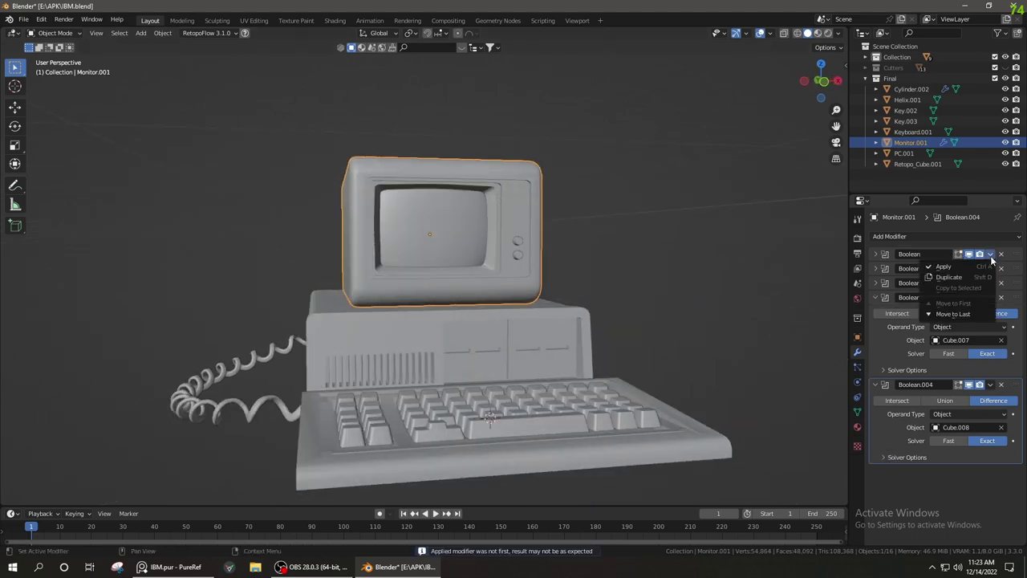
{"action": "key", "text": "ctrl+a"}
Apply the Array modifier on the cable part Cylinder.002
{"action": "left_click", "coordinate": [910, 89]}
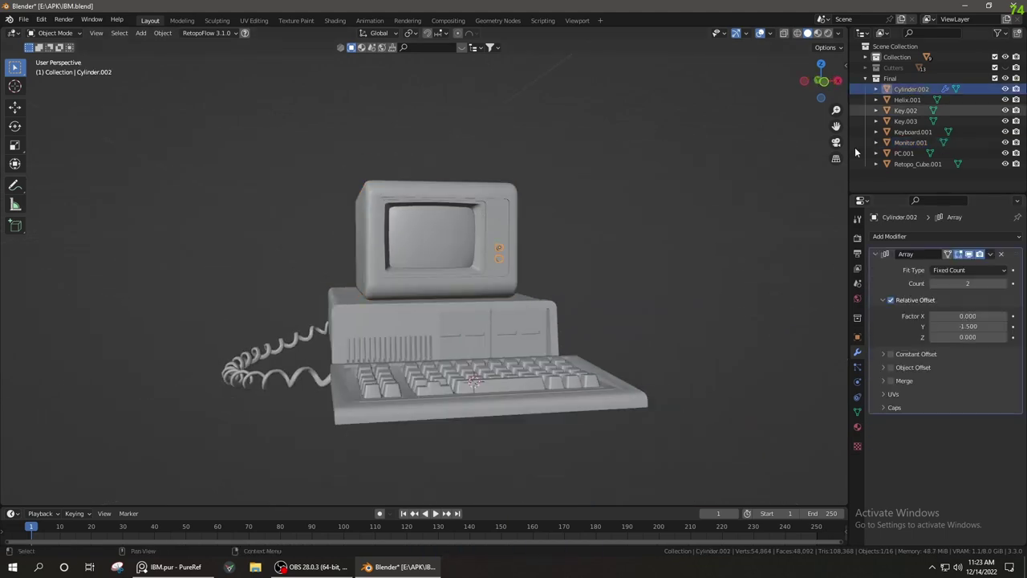
{"action": "scroll", "coordinate": [482, 283], "scroll_direction": "up", "scroll_amount": 5}
{"action": "scroll", "coordinate": [482, 283], "scroll_direction": "down", "scroll_amount": 2}
{"action": "key", "text": "ctrl+a"}
{"action": "scroll", "coordinate": [584, 296], "scroll_direction": "down", "scroll_amount": 3}
Edit Monitor.001's mesh and merge the vertices at the screen's bottom-left corner
{"action": "scroll", "coordinate": [450, 273], "scroll_direction": "up", "scroll_amount": 2}
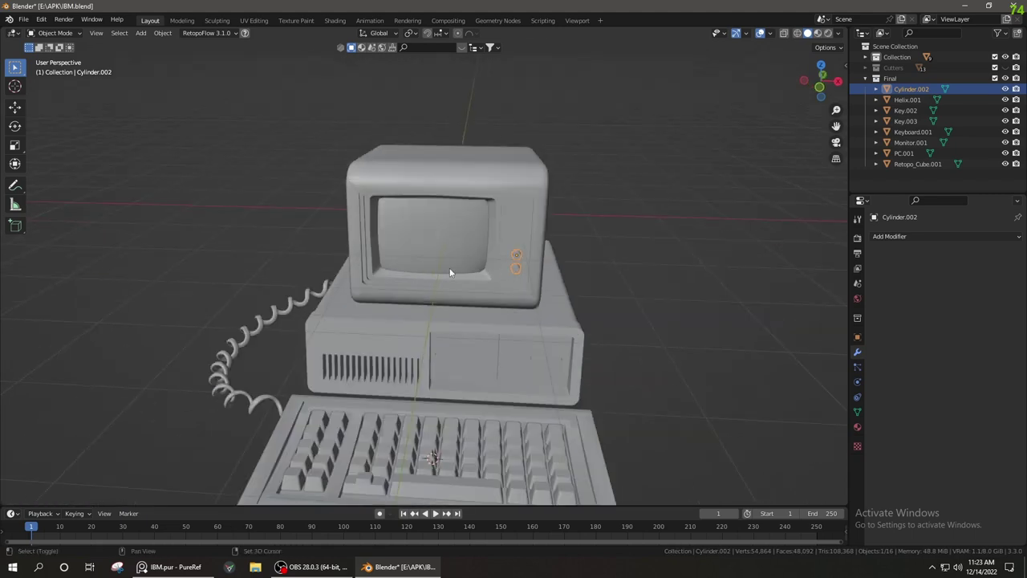
{"action": "left_click", "coordinate": [450, 272]}
{"action": "key", "text": "Tab"}
{"action": "scroll", "coordinate": [413, 325], "scroll_direction": "up", "scroll_amount": 4}
{"action": "scroll", "coordinate": [413, 325], "scroll_direction": "up", "scroll_amount": 4}
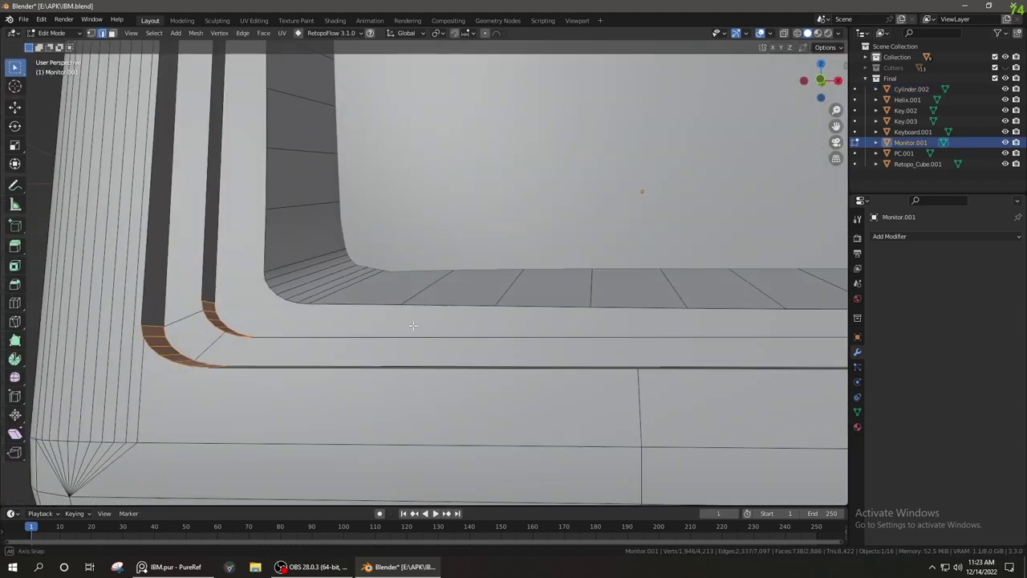
{"action": "scroll", "coordinate": [413, 325], "scroll_direction": "down", "scroll_amount": 1}
{"action": "middle_click_drag", "start_coordinate": [232, 365], "coordinate": [326, 267]}
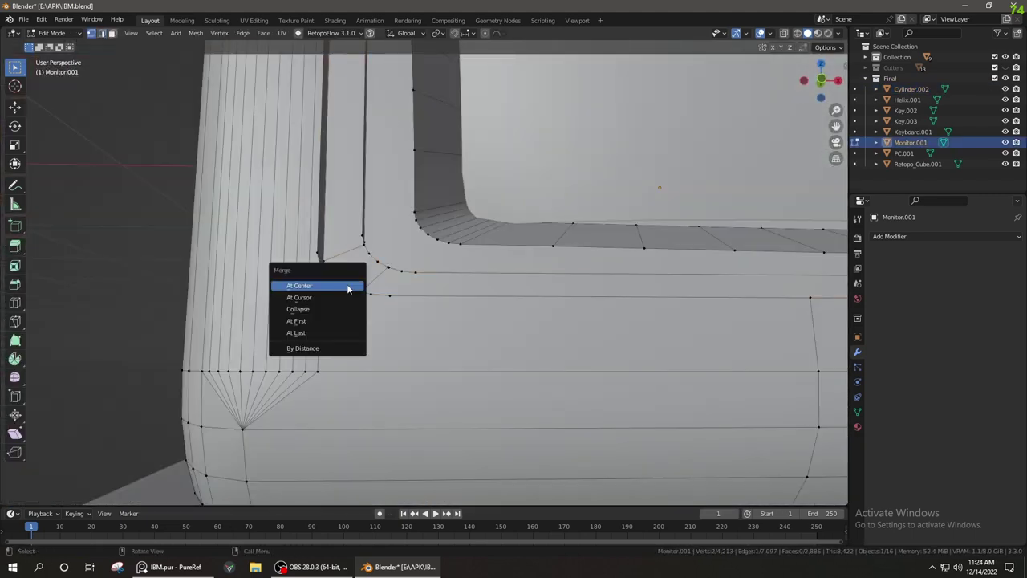
{"action": "left_click", "coordinate": [345, 382]}
{"action": "mouse_move", "coordinate": [345, 382]}
{"action": "middle_mouse_down"}
{"action": "mouse_move", "coordinate": [552, 396]}
{"action": "mouse_move", "coordinate": [374, 369]}
{"action": "middle_mouse_up"}
{"action": "left_click", "coordinate": [544, 402]}
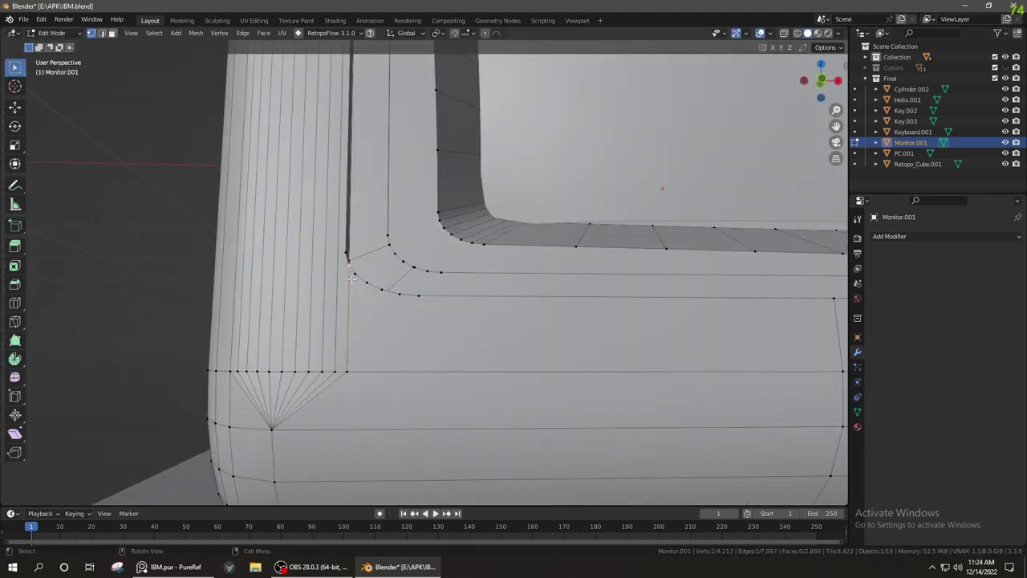
Merge the frame-corner vertices, removing 4 of them
{"action": "left_click", "coordinate": [352, 278]}
{"action": "middle_click_drag", "start_coordinate": [351, 277], "coordinate": [204, 388]}
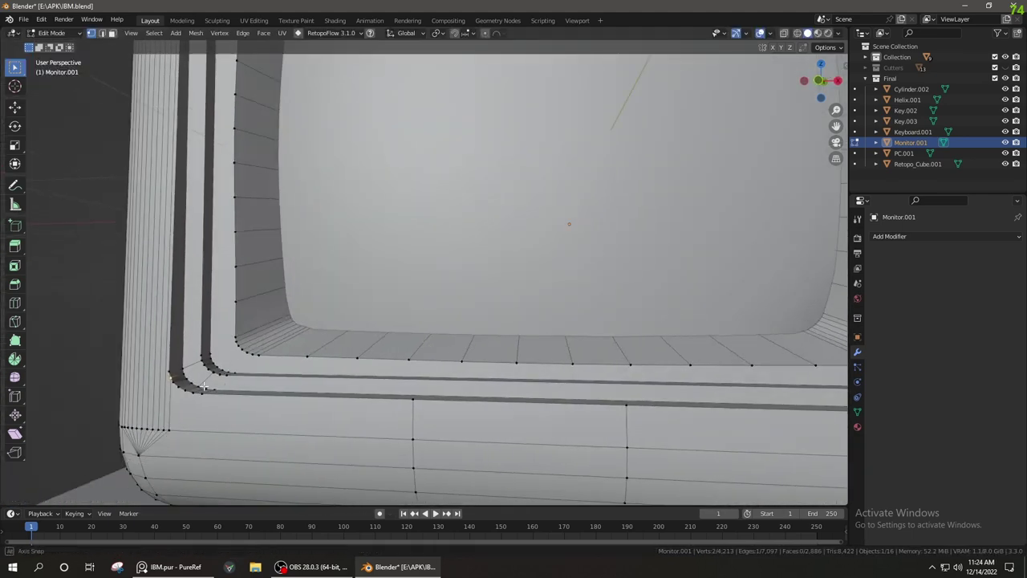
{"action": "scroll", "coordinate": [361, 386], "scroll_direction": "down", "scroll_amount": 5}
{"action": "key", "text": "m"}
{"action": "left_click", "coordinate": [527, 376]}
{"action": "scroll", "coordinate": [405, 402], "scroll_direction": "up", "scroll_amount": 5}
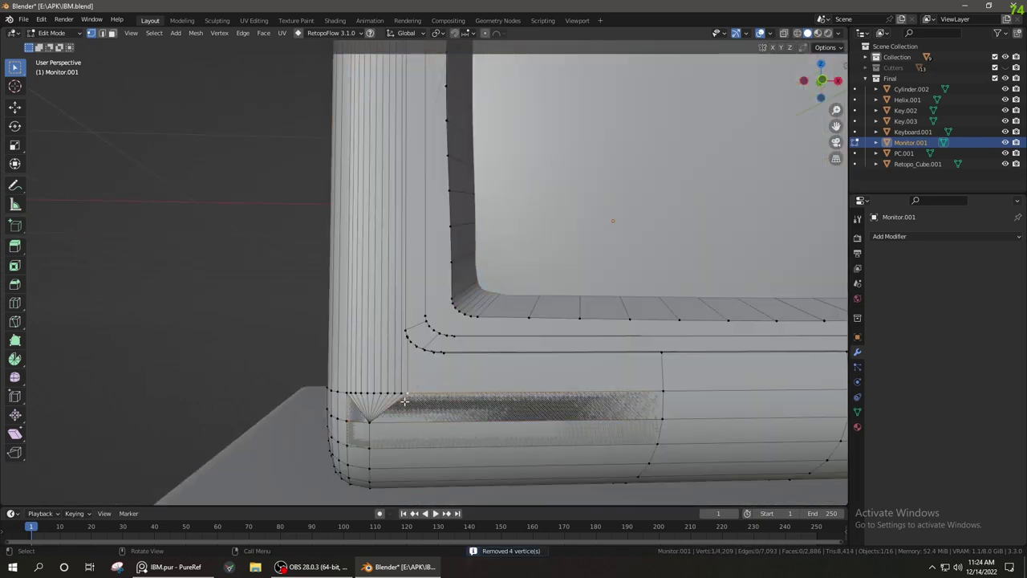
{"action": "mouse_move", "coordinate": [406, 401]}
{"action": "middle_mouse_down", "text": "shift"}
{"action": "mouse_move", "coordinate": [107, 394]}
{"action": "mouse_move", "coordinate": [321, 337]}
{"action": "mouse_move", "coordinate": [497, 350]}
{"action": "mouse_move", "coordinate": [378, 348]}
{"action": "middle_mouse_up", "text": "shift"}
{"action": "scroll", "coordinate": [96, 366], "scroll_direction": "down", "scroll_amount": 8}
Isolate the monitor in local view and merge overlapping vertices by distance
{"action": "key", "text": "a"}
{"action": "key", "text": "KP_Divide"}
{"action": "key", "text": "alt+a"}
{"action": "key", "text": "a"}
{"action": "key", "text": "m"}
{"action": "key", "text": "alt+a"}
{"action": "scroll", "coordinate": [321, 395], "scroll_direction": "up", "scroll_amount": 5}
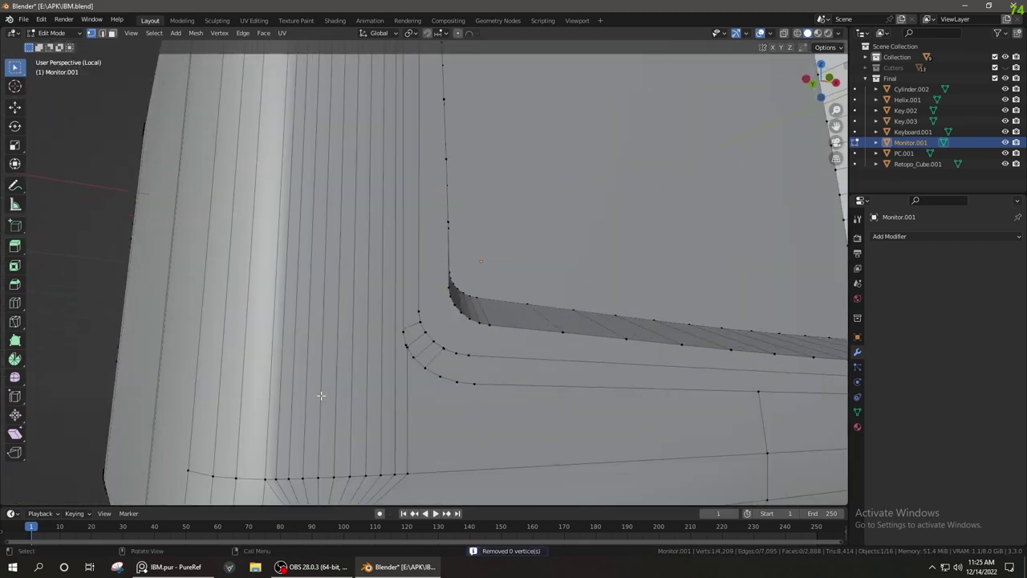
{"action": "scroll", "coordinate": [441, 346], "scroll_direction": "down", "scroll_amount": 6}
Slide an edge into place and merge the inner screen corner loop into one vertex
{"action": "mouse_move", "coordinate": [441, 347]}
{"action": "middle_mouse_down"}
{"action": "mouse_move", "coordinate": [522, 383]}
{"action": "mouse_move", "coordinate": [551, 442]}
{"action": "middle_mouse_up"}
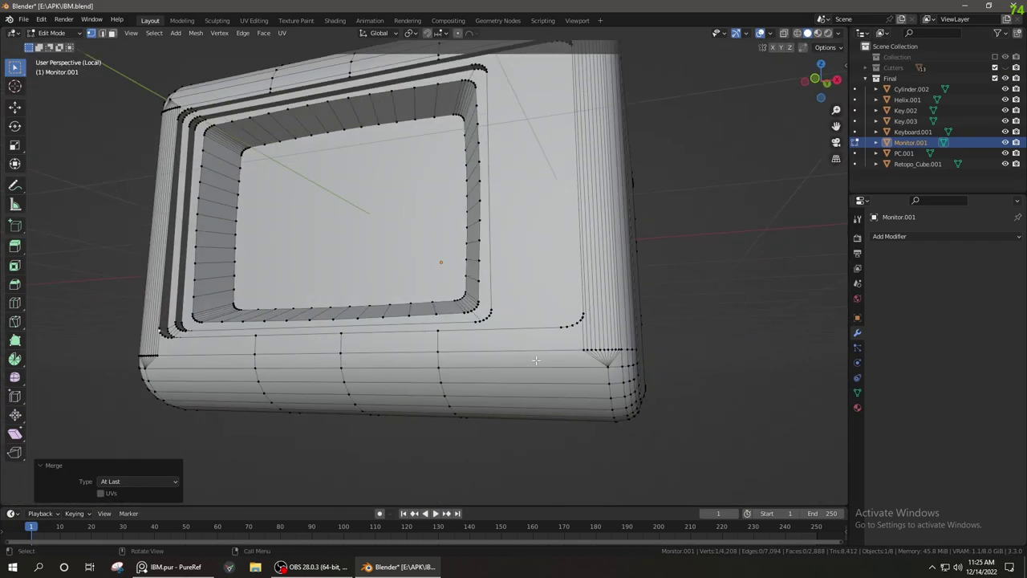
{"action": "scroll", "coordinate": [552, 442], "scroll_direction": "up", "scroll_amount": 4}
{"action": "scroll", "coordinate": [552, 441], "scroll_direction": "up", "scroll_amount": 3}
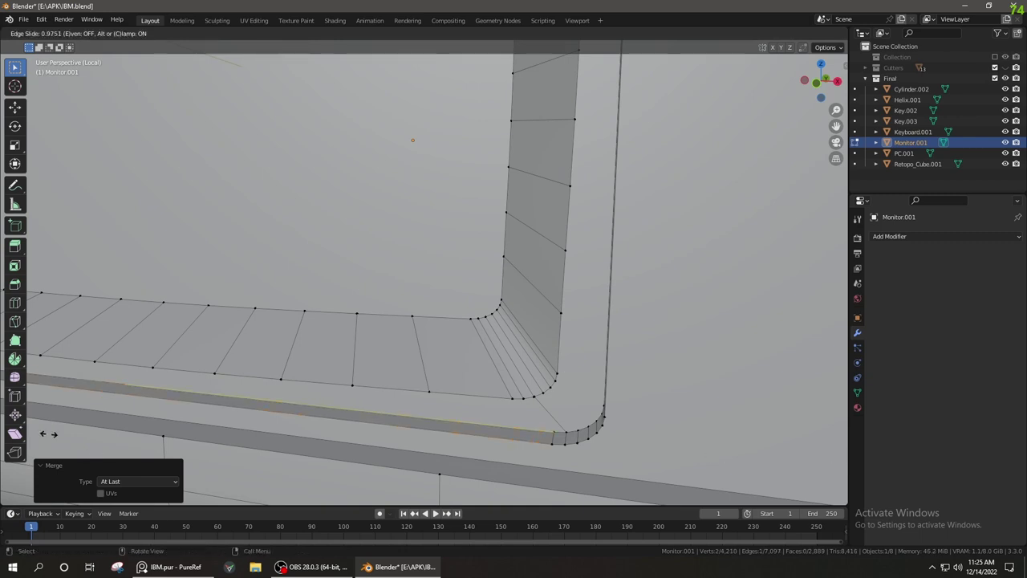
{"action": "left_click", "coordinate": [542, 429]}
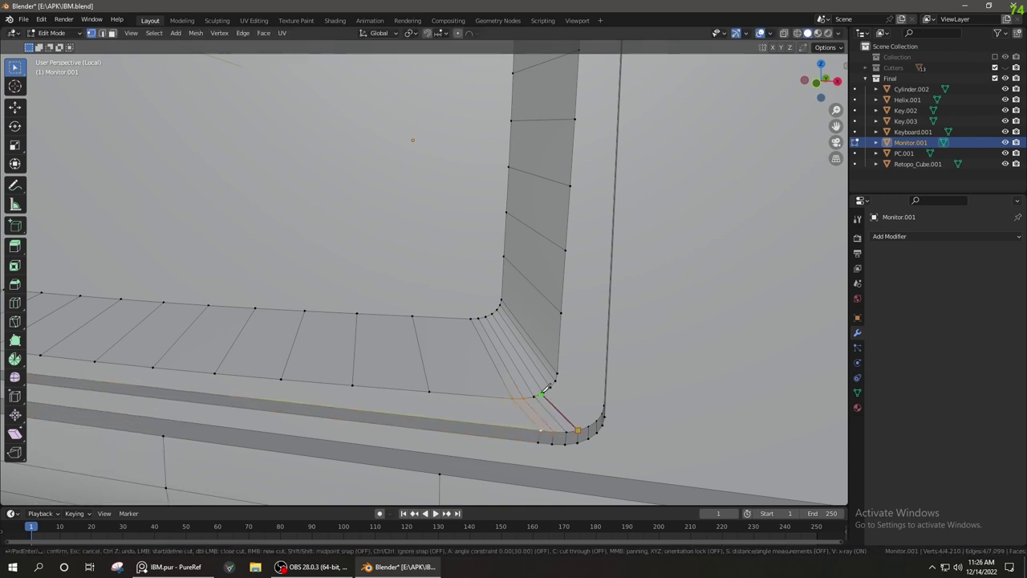
{"action": "middle_click_drag", "start_coordinate": [562, 376], "coordinate": [717, 331]}
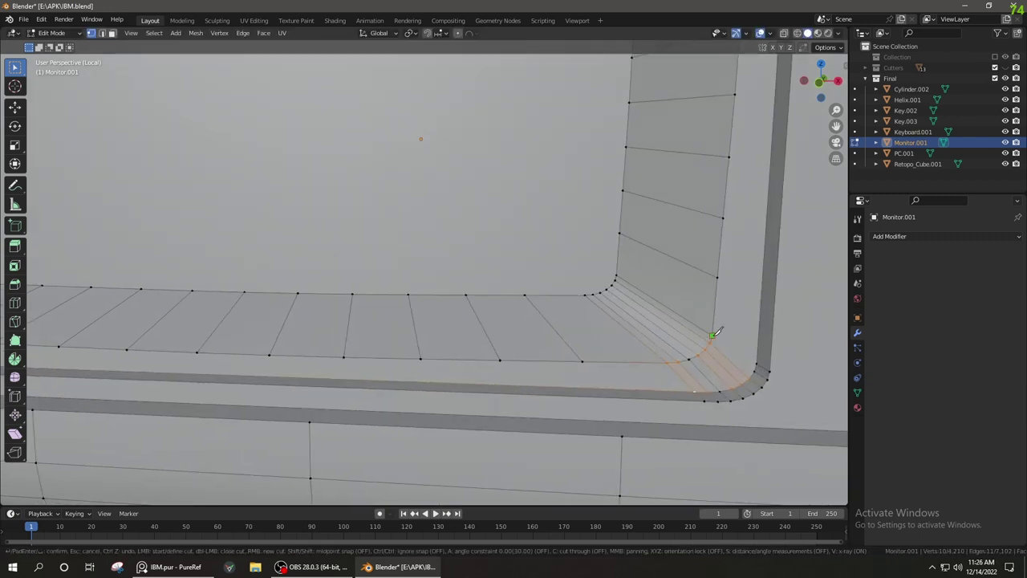
{"action": "middle_click_drag", "start_coordinate": [698, 374], "coordinate": [707, 433]}
{"action": "key", "text": "m"}
{"action": "left_click", "coordinate": [706, 435]}
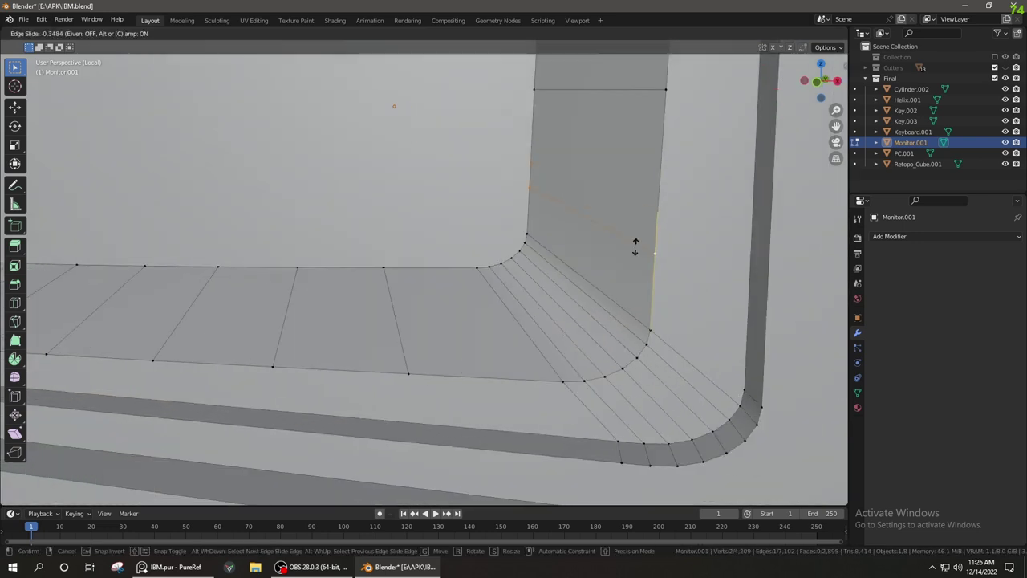
{"action": "left_click", "coordinate": [636, 247]}
{"action": "middle_click_drag", "start_coordinate": [636, 246], "coordinate": [396, 352]}
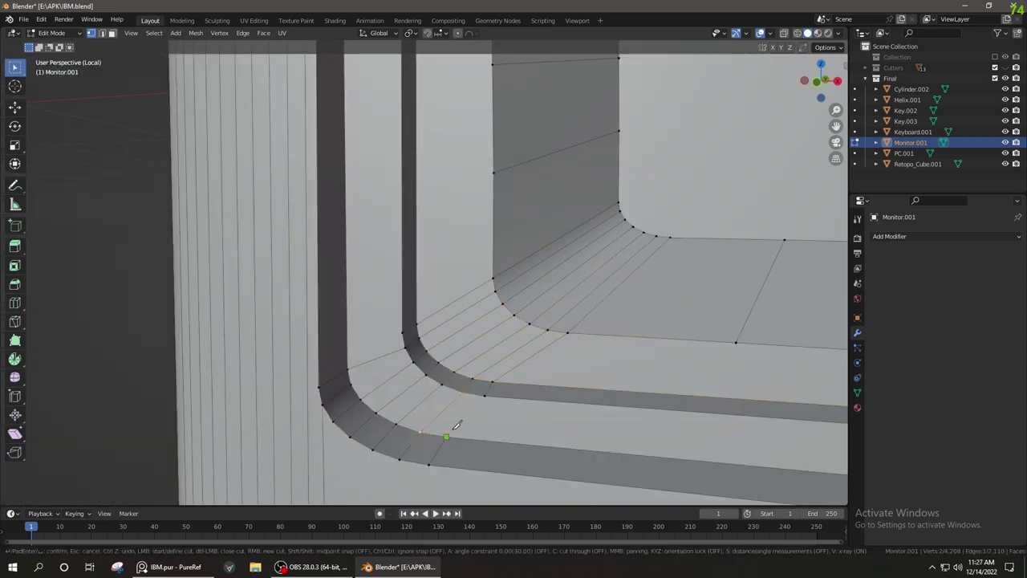
Dissolve the extra corner edge and merge the remaining vertices at last
{"action": "key", "text": "x"}
{"action": "left_click", "coordinate": [365, 429]}
{"action": "key", "text": "Return"}
{"action": "scroll", "coordinate": [405, 329], "scroll_direction": "down", "scroll_amount": 8}
{"action": "middle_click_drag", "start_coordinate": [561, 256], "coordinate": [450, 309]}
{"action": "scroll", "coordinate": [471, 303], "scroll_direction": "up", "scroll_amount": 8}
{"action": "key", "text": "m"}
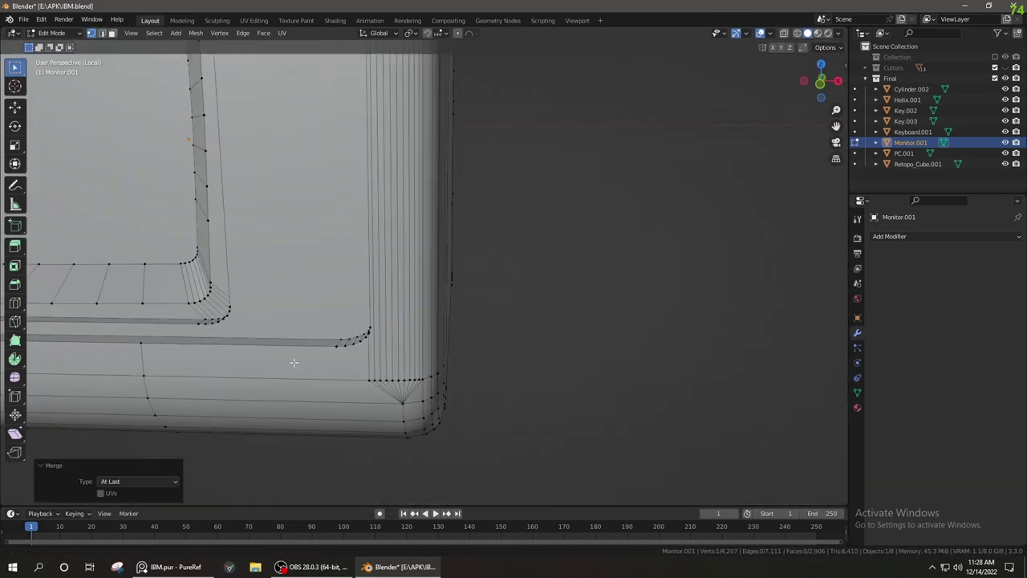
{"action": "middle_click_drag", "start_coordinate": [470, 217], "coordinate": [380, 240]}
{"action": "scroll", "coordinate": [380, 240], "scroll_direction": "down", "scroll_amount": 6}
{"action": "mouse_move", "coordinate": [470, 298]}
{"action": "middle_mouse_down"}
{"action": "mouse_move", "coordinate": [498, 241]}
{"action": "mouse_move", "coordinate": [522, 320]}
{"action": "mouse_move", "coordinate": [362, 241]}
{"action": "mouse_move", "coordinate": [523, 268]}
{"action": "middle_mouse_up"}
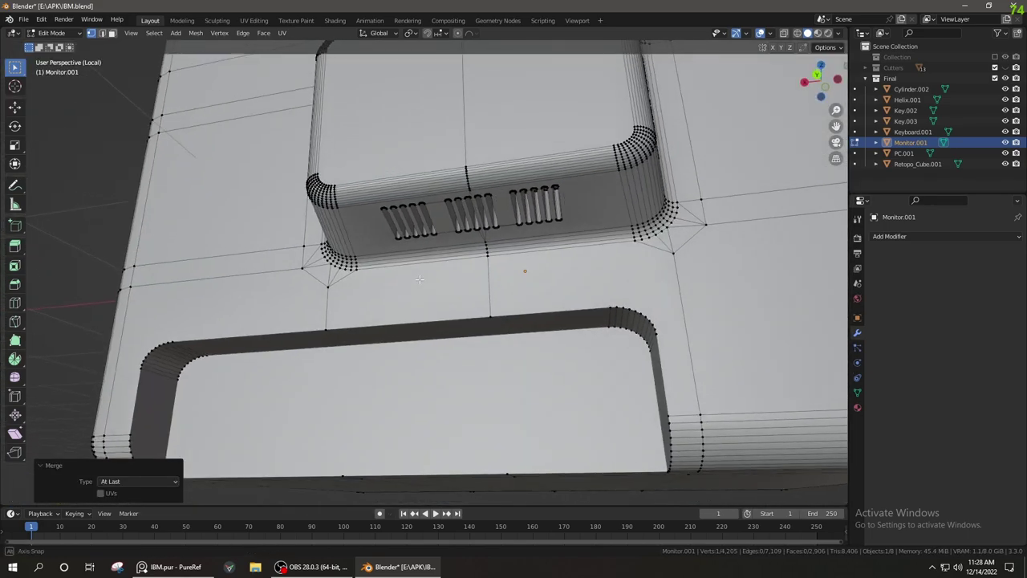
Knife-cut near the vent block and preview, then cancel, an edge loop across the top
{"action": "key", "text": "k"}
{"action": "key", "text": "Return"}
{"action": "scroll", "coordinate": [656, 262], "scroll_direction": "down", "scroll_amount": 8}
{"action": "mouse_move", "coordinate": [656, 262]}
{"action": "middle_mouse_down"}
{"action": "mouse_move", "coordinate": [404, 300]}
{"action": "mouse_move", "coordinate": [479, 326]}
{"action": "mouse_move", "coordinate": [465, 340]}
{"action": "mouse_move", "coordinate": [413, 241]}
{"action": "mouse_move", "coordinate": [385, 227]}
{"action": "middle_mouse_up"}
{"action": "scroll", "coordinate": [404, 300], "scroll_direction": "up", "scroll_amount": 8}
{"action": "key", "text": "ctrl+r"}
{"action": "key", "text": "Escape"}
{"action": "mouse_move", "coordinate": [217, 221]}
{"action": "middle_mouse_down"}
{"action": "mouse_move", "coordinate": [444, 318]}
{"action": "mouse_move", "coordinate": [510, 238]}
{"action": "mouse_move", "coordinate": [468, 168]}
{"action": "middle_mouse_up"}
Dissolve the selected corner edges and add an unslid edge loop across the corner
{"action": "key", "text": "Escape"}
{"action": "key", "text": "ctrl+x"}
{"action": "key", "text": "ctrl+r"}
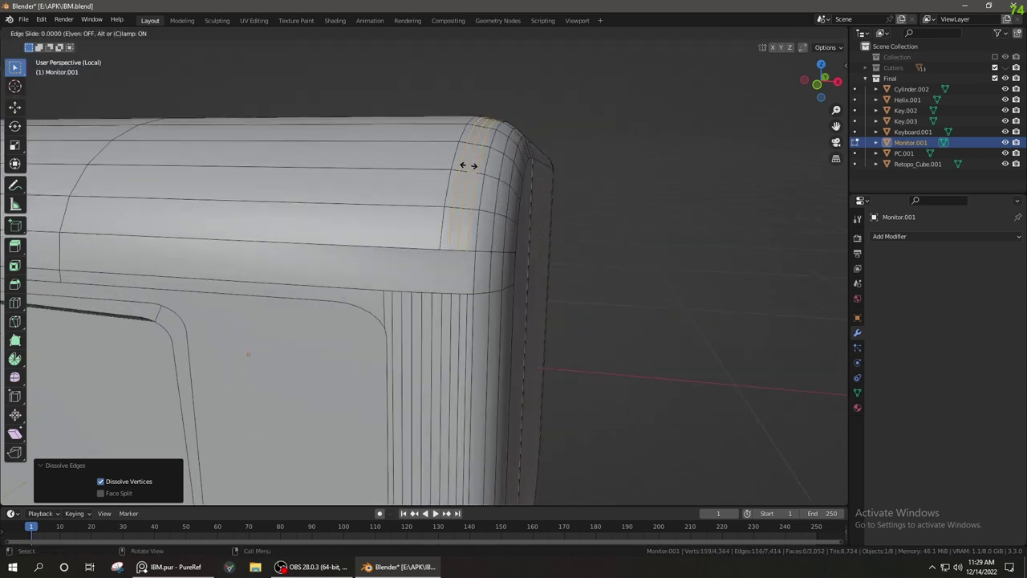
{"action": "left_click", "coordinate": [468, 165]}
{"action": "scroll", "coordinate": [468, 165], "scroll_direction": "up", "scroll_amount": 2}
{"action": "key", "text": "k"}
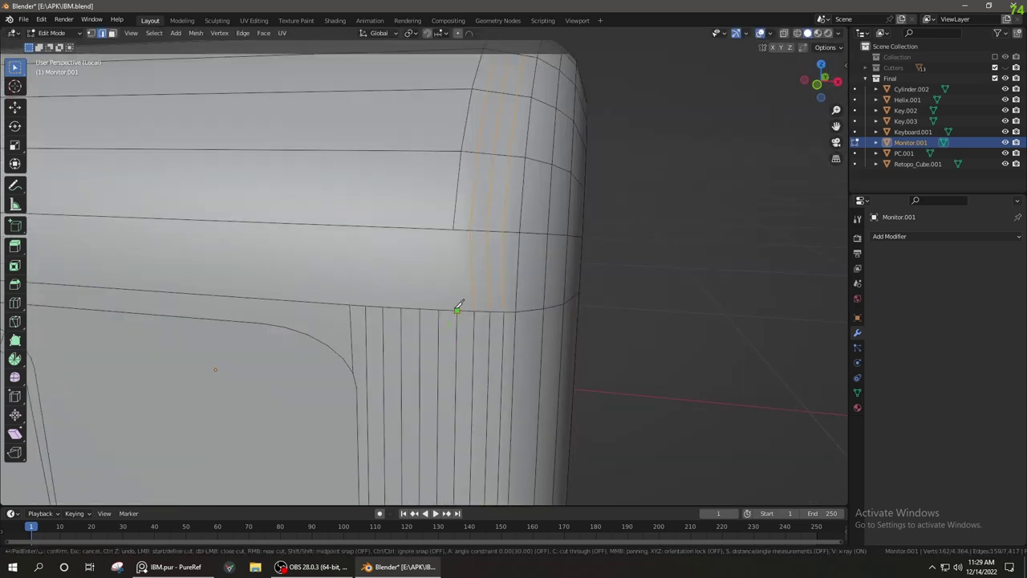
{"action": "scroll", "coordinate": [466, 324], "scroll_direction": "down", "scroll_amount": 3}
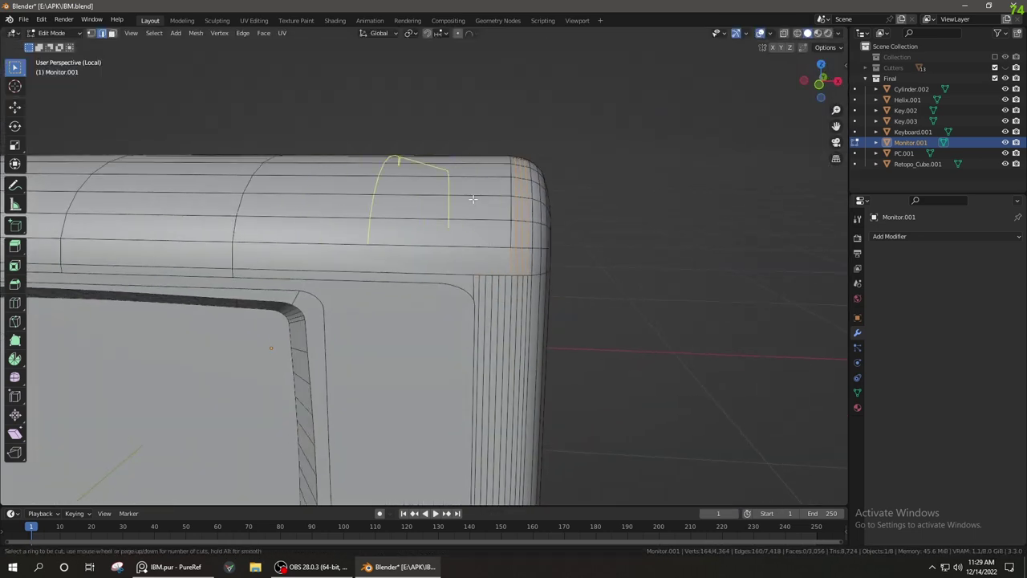
{"action": "right_click", "coordinate": [597, 201]}
Undo the stray knife cut, merge the corner vertices at last, and save
{"action": "scroll", "coordinate": [519, 322], "scroll_direction": "up", "scroll_amount": 2}
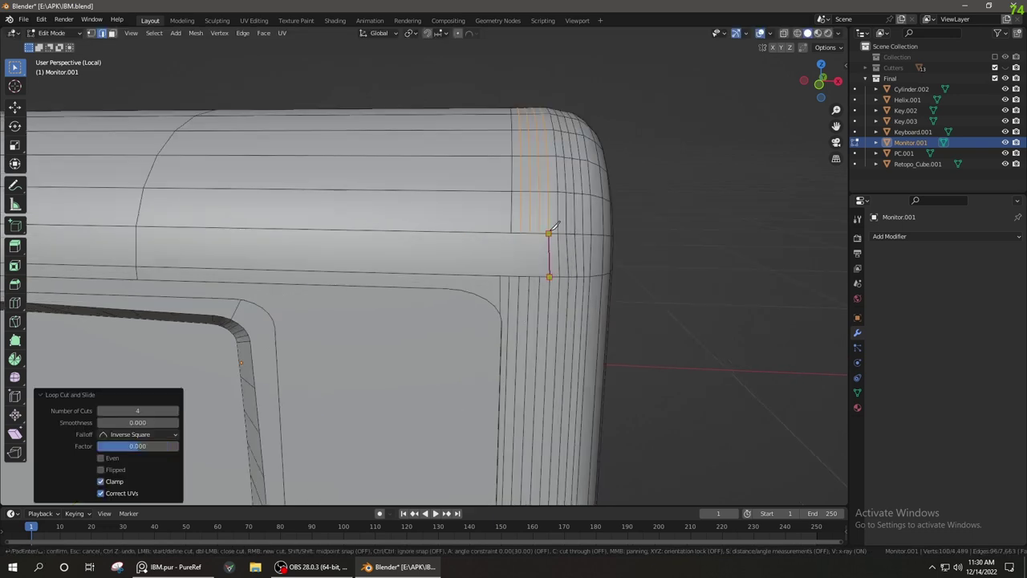
{"action": "key", "text": "ctrl+z"}
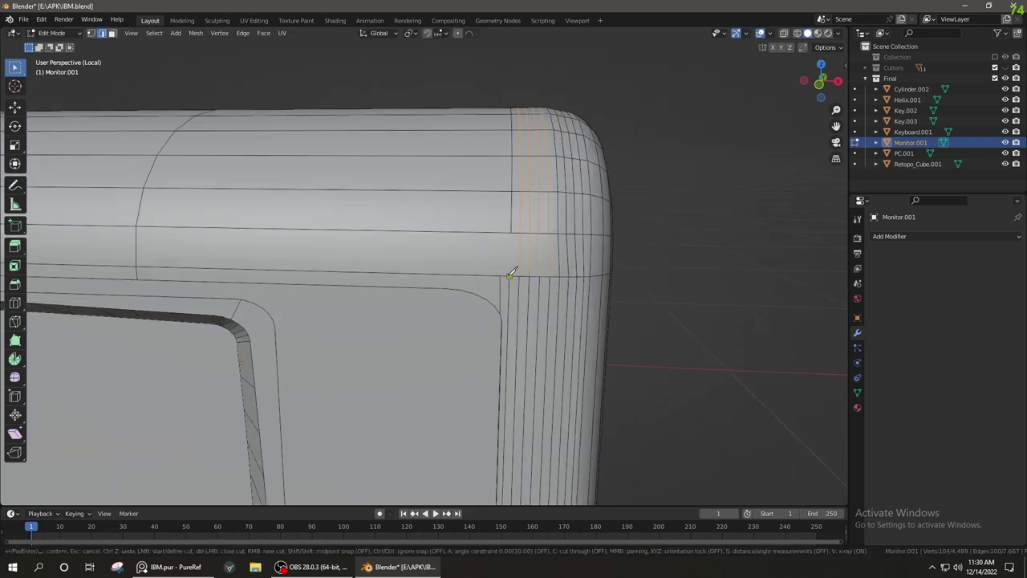
{"action": "key", "text": "Escape"}
{"action": "middle_click_drag", "start_coordinate": [510, 275], "coordinate": [515, 302]}
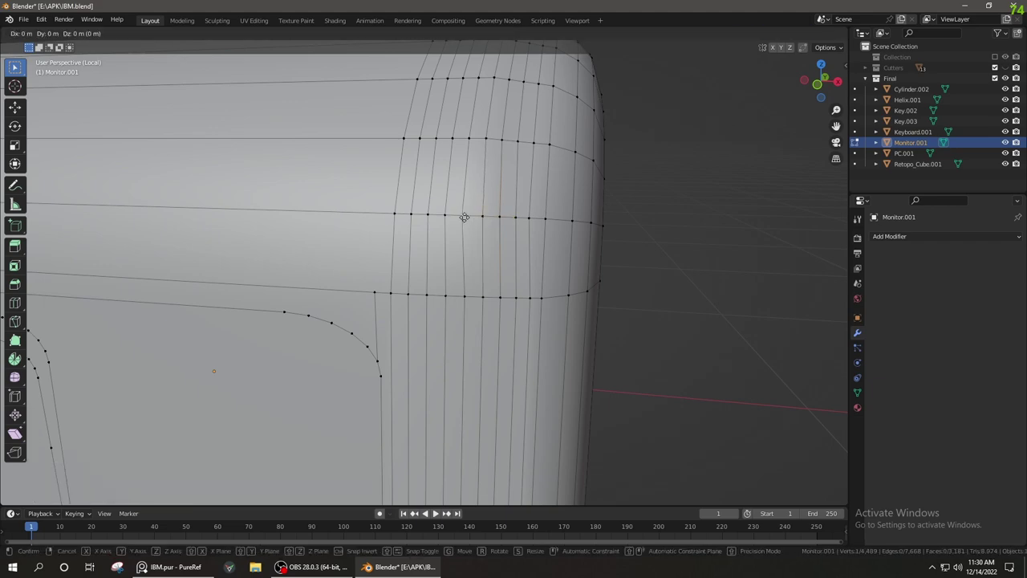
{"action": "key", "text": "m"}
{"action": "left_click", "coordinate": [482, 233]}
{"action": "scroll", "coordinate": [482, 298], "scroll_direction": "down", "scroll_amount": 3}
{"action": "mouse_move", "coordinate": [482, 298]}
{"action": "middle_mouse_down"}
{"action": "mouse_move", "coordinate": [361, 309]}
{"action": "mouse_move", "coordinate": [532, 408]}
{"action": "middle_mouse_up"}
{"action": "key", "text": "ctrl+s"}
Dissolve edges and knife-cut at the bottom corner, slide a vertex, then save
{"action": "key", "text": "Tab"}
{"action": "key", "text": "Tab"}
{"action": "scroll", "coordinate": [470, 298], "scroll_direction": "up", "scroll_amount": 5}
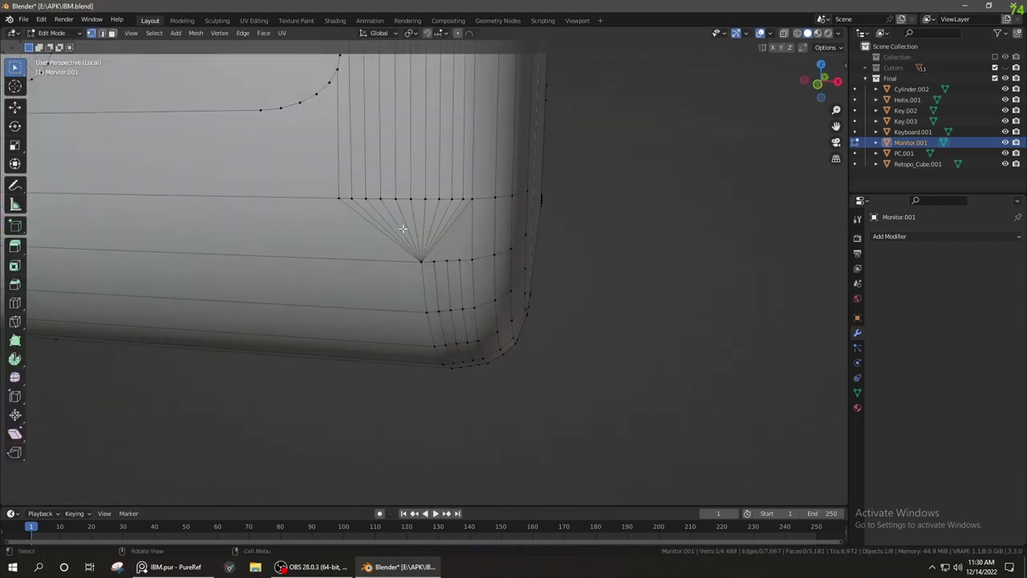
{"action": "left_click", "coordinate": [392, 231]}
{"action": "key", "text": "k"}
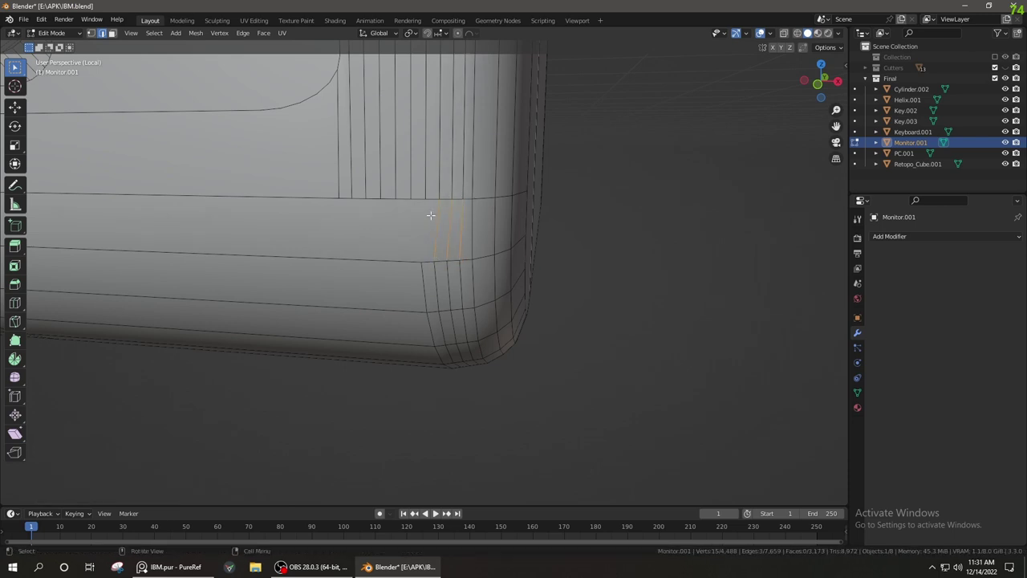
{"action": "left_click_drag", "start_coordinate": [406, 269], "coordinate": [338, 282]}
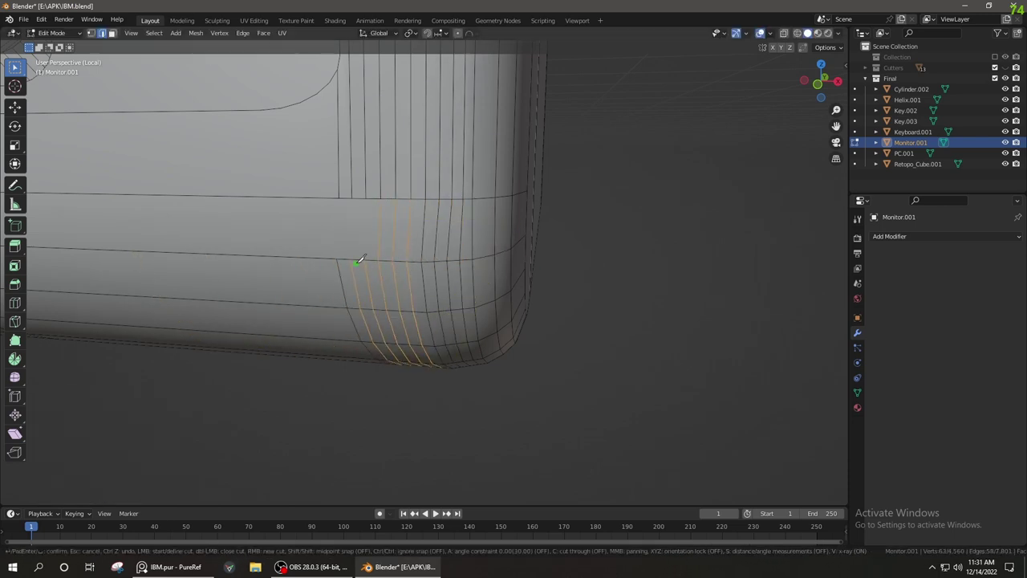
{"action": "key", "text": "Return"}
{"action": "middle_click_drag", "start_coordinate": [342, 197], "coordinate": [464, 274]}
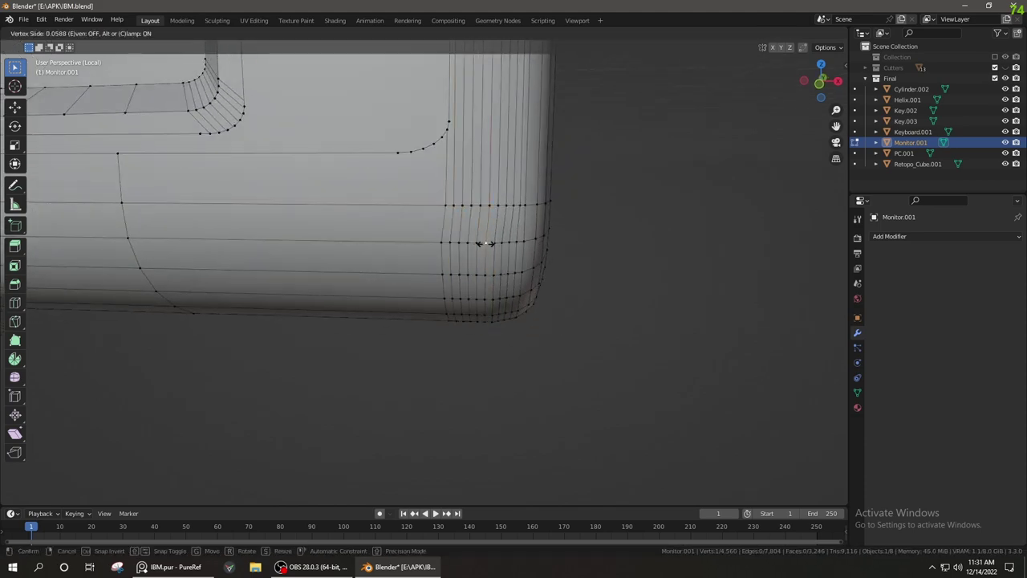
{"action": "left_click", "coordinate": [441, 243]}
{"action": "scroll", "coordinate": [442, 243], "scroll_direction": "down", "scroll_amount": 3}
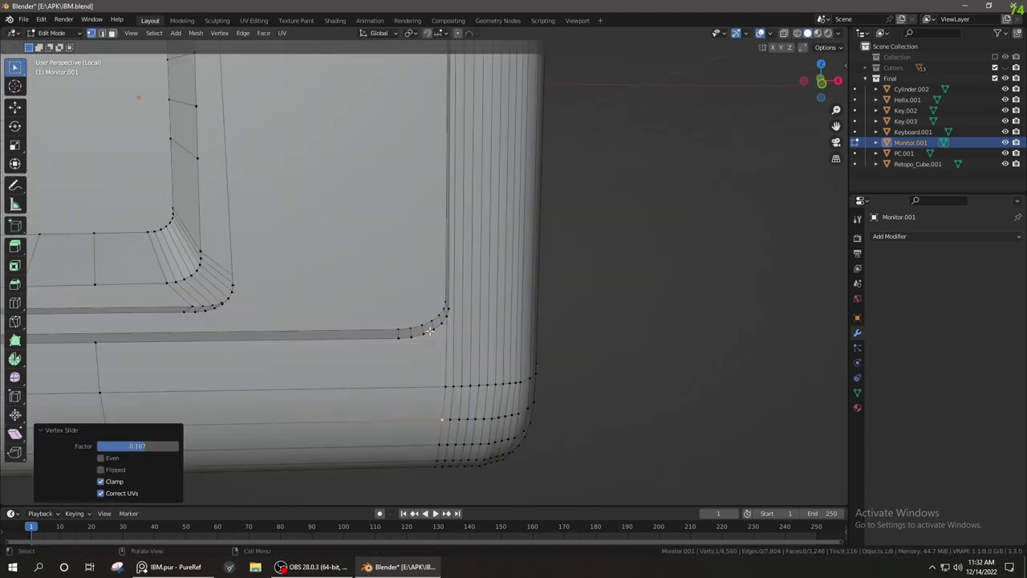
{"action": "mouse_move", "coordinate": [441, 244]}
{"action": "middle_mouse_down"}
{"action": "mouse_move", "coordinate": [305, 356]}
{"action": "mouse_move", "coordinate": [360, 388]}
{"action": "mouse_move", "coordinate": [426, 351]}
{"action": "middle_mouse_up"}
{"action": "key", "text": "Tab"}
{"action": "key", "text": "ctrl+s"}
Dissolve the corner edge band, add a slid edge loop, then leave local view
{"action": "key", "text": "Tab"}
{"action": "scroll", "coordinate": [426, 351], "scroll_direction": "up", "scroll_amount": 5}
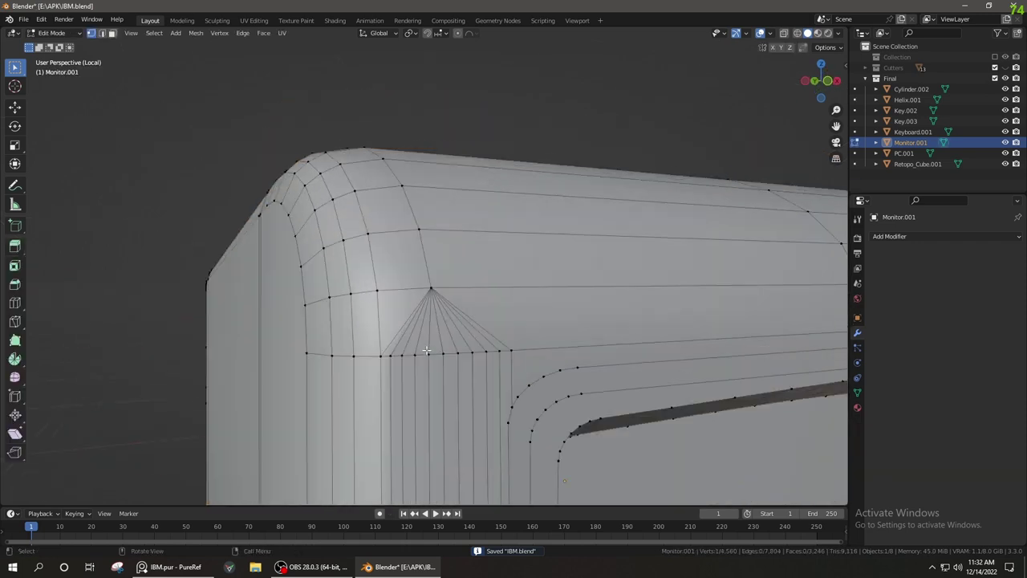
{"action": "left_click", "coordinate": [404, 244], "text": "ctrl"}
{"action": "key", "text": "x"}
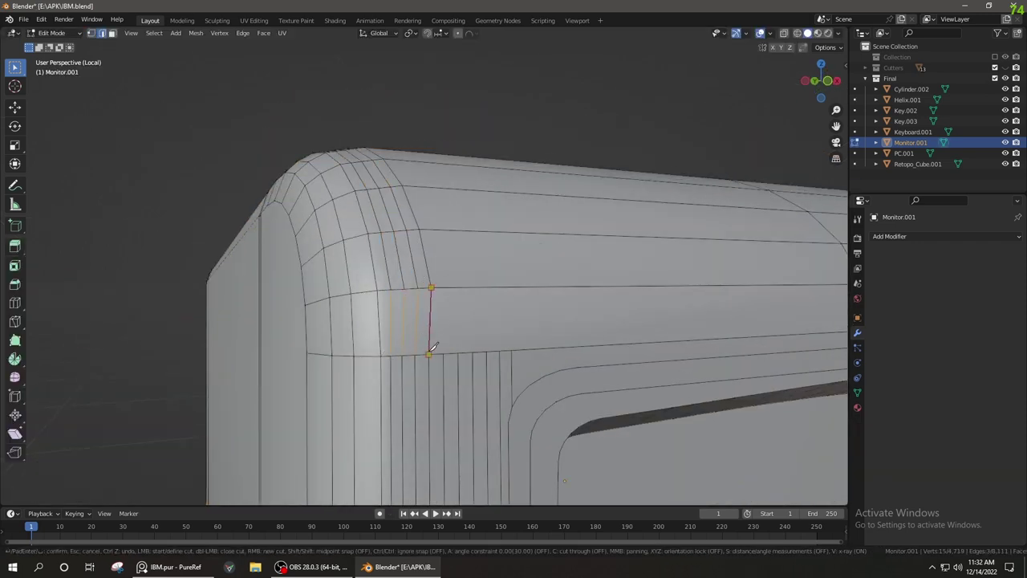
{"action": "middle_click_drag", "start_coordinate": [434, 346], "coordinate": [416, 372]}
{"action": "left_click_drag", "start_coordinate": [493, 244], "coordinate": [346, 339]}
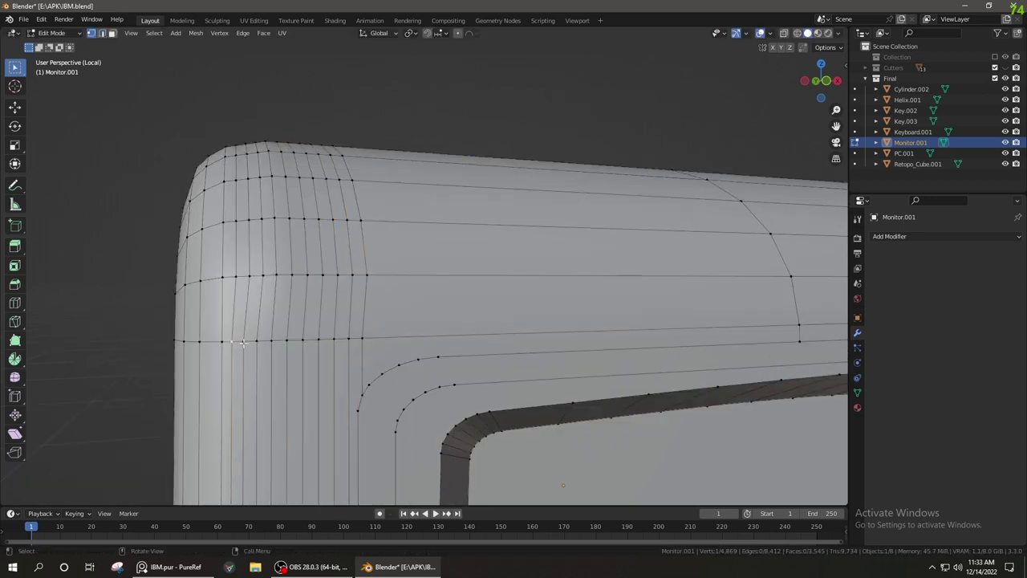
{"action": "left_click", "coordinate": [328, 338]}
{"action": "left_click", "coordinate": [346, 339]}
{"action": "middle_click_drag", "start_coordinate": [482, 383], "coordinate": [493, 400]}
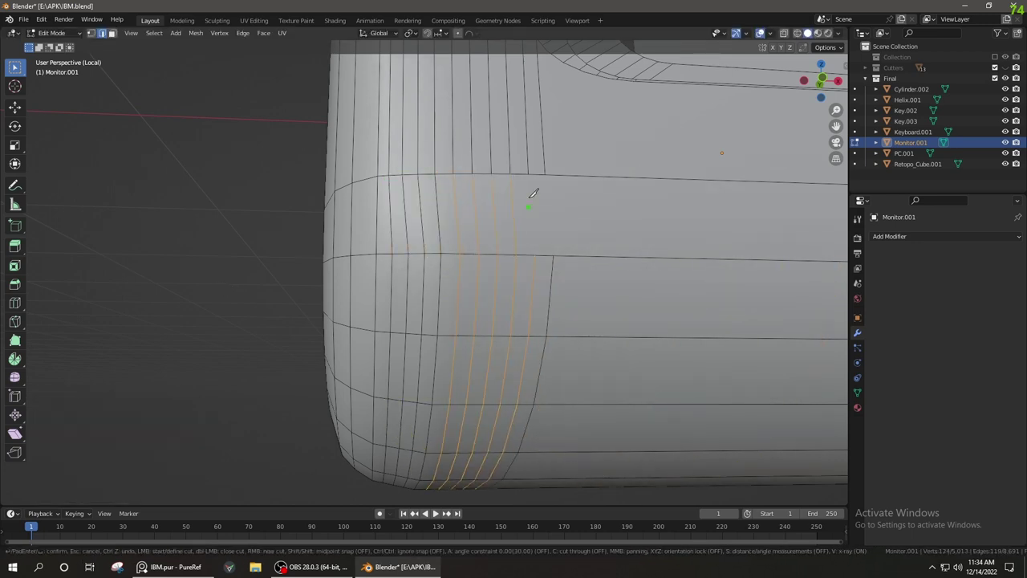
{"action": "key", "text": "Return"}
{"action": "key", "text": "Tab"}
{"action": "key", "text": "KP_Divide"}
Rename the cylinder object to 'Volume' in the Outliner
{"action": "scroll", "coordinate": [562, 338], "scroll_direction": "down", "scroll_amount": 3}
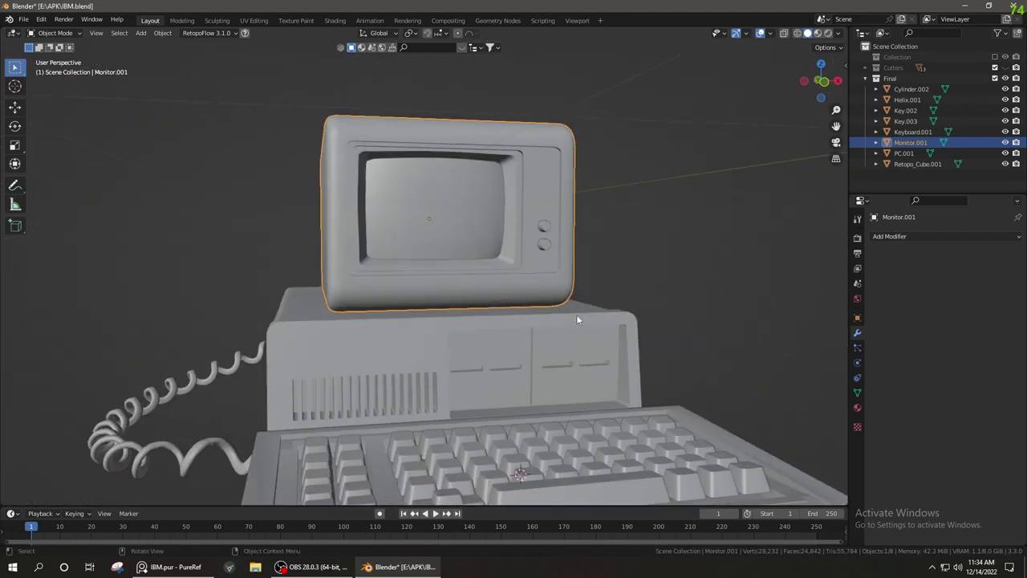
{"action": "left_click", "coordinate": [863, 164]}
{"action": "key", "text": "KP_Decimal"}
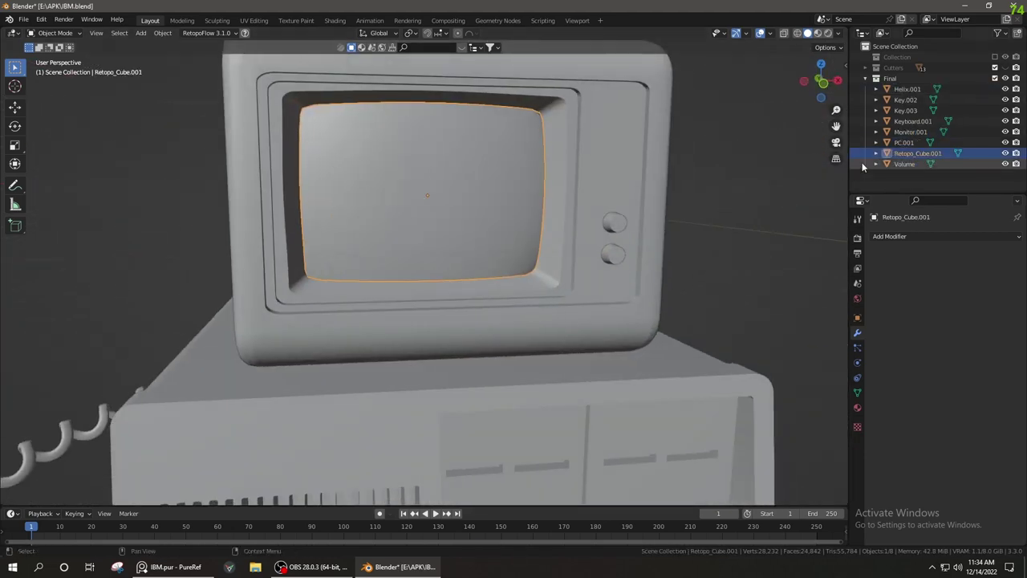
{"action": "scroll", "coordinate": [623, 71], "scroll_direction": "down", "scroll_amount": 5}
Open Monitor.001 in the UV Editing workspace and pack its UV islands
{"action": "left_click", "coordinate": [466, 164]}
{"action": "key", "text": "Tab"}
{"action": "left_click", "coordinate": [254, 20]}
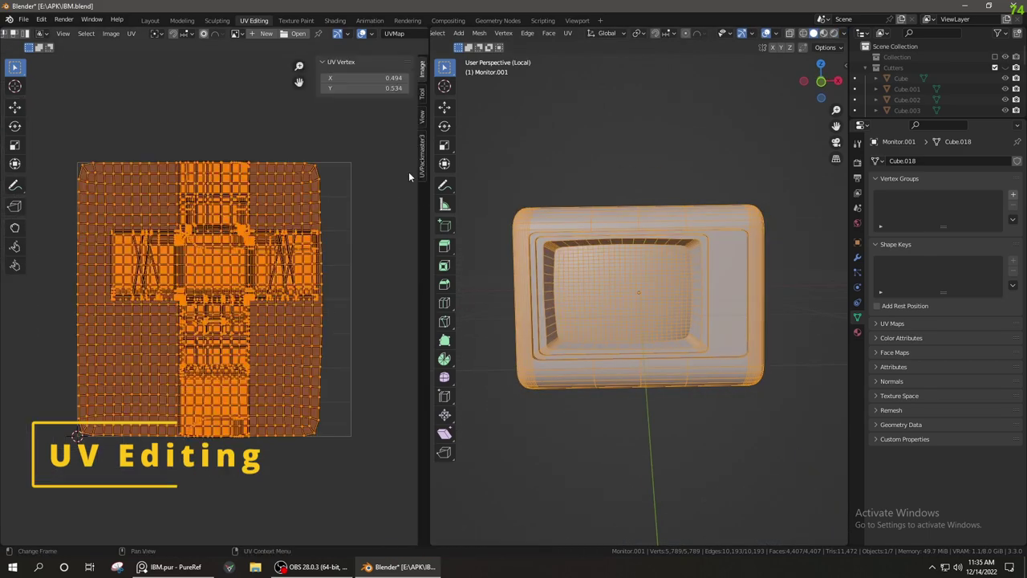
{"action": "left_click", "coordinate": [364, 185]}
Select an edge loop on the monitor bezel and merge it at center
{"action": "scroll", "coordinate": [160, 305], "scroll_direction": "up", "scroll_amount": 2}
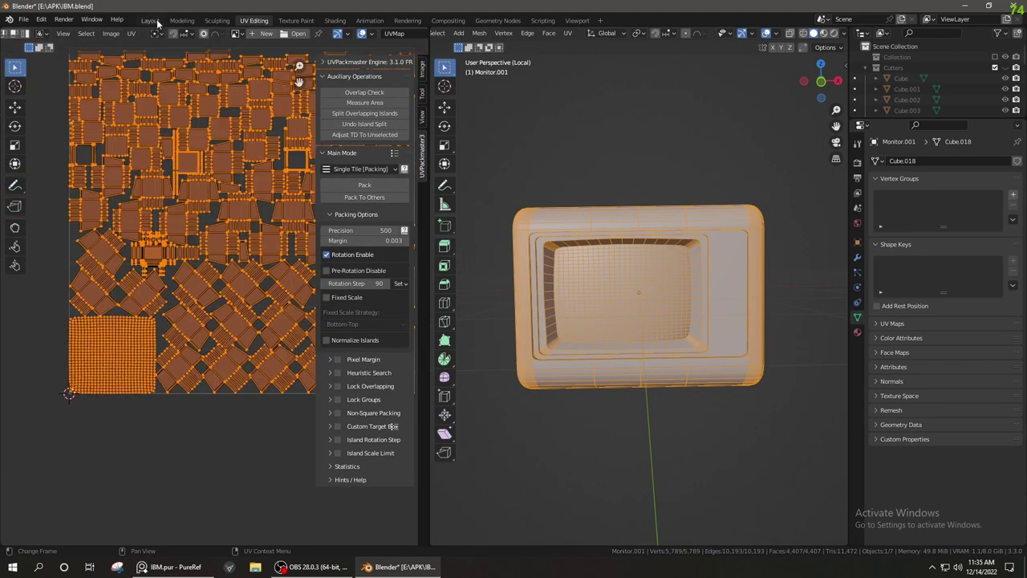
{"action": "mouse_move", "coordinate": [497, 360]}
{"action": "middle_mouse_down"}
{"action": "mouse_move", "coordinate": [587, 360]}
{"action": "mouse_move", "coordinate": [555, 170]}
{"action": "middle_mouse_up"}
{"action": "scroll", "coordinate": [562, 241], "scroll_direction": "up", "scroll_amount": 5}
{"action": "left_click", "coordinate": [555, 169], "text": "alt"}
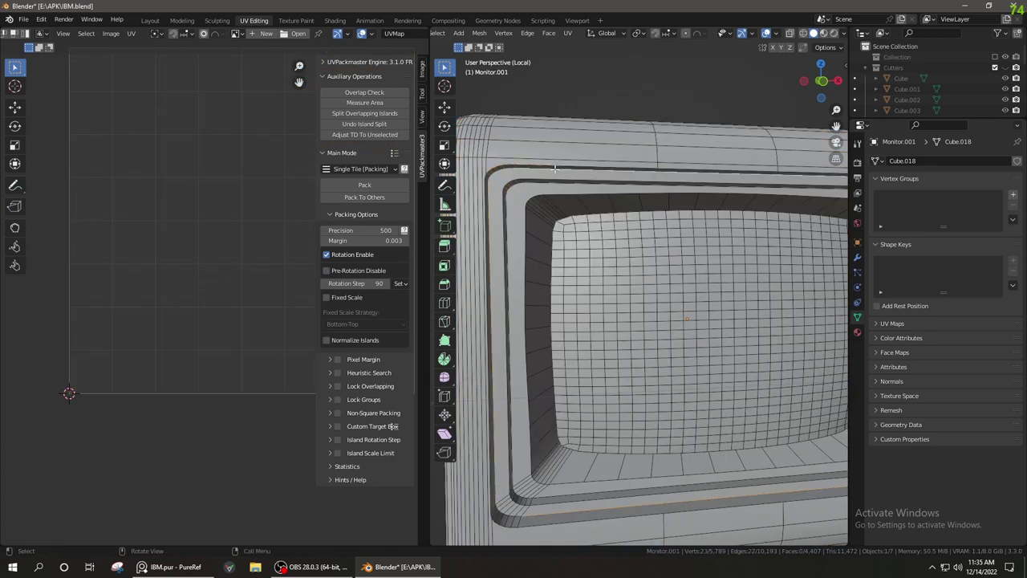
{"action": "left_click", "coordinate": [531, 185]}
{"action": "scroll", "coordinate": [562, 241], "scroll_direction": "down", "scroll_amount": 3}
Select the entire monitor mesh and run a first Unwrap on it
{"action": "middle_click_drag", "start_coordinate": [561, 240], "coordinate": [682, 241]}
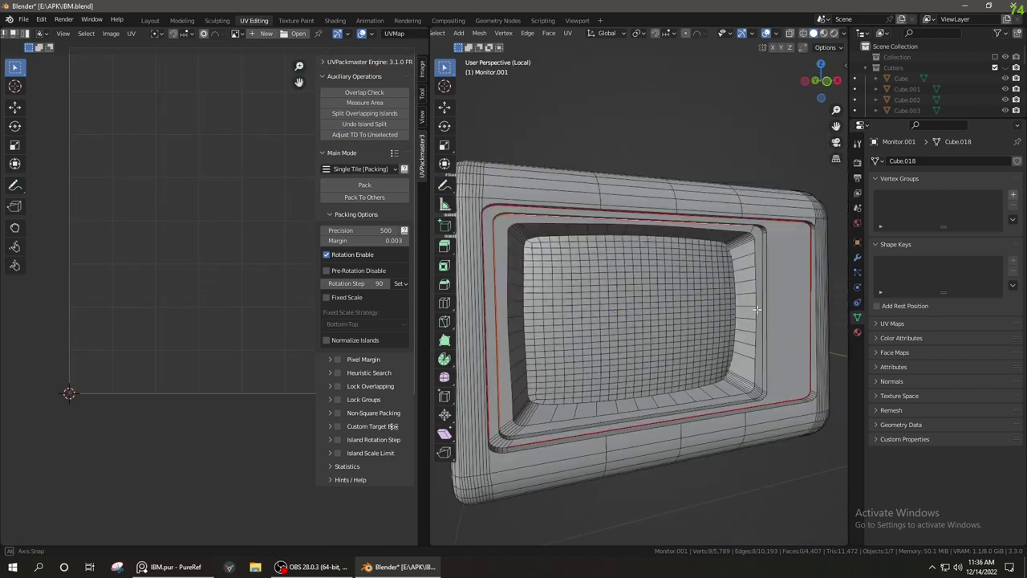
{"action": "scroll", "coordinate": [717, 224], "scroll_direction": "up", "scroll_amount": 4}
{"action": "scroll", "coordinate": [579, 320], "scroll_direction": "up", "scroll_amount": 2}
{"action": "scroll", "coordinate": [579, 320], "scroll_direction": "down", "scroll_amount": 2}
{"action": "scroll", "coordinate": [579, 320], "scroll_direction": "down", "scroll_amount": 3}
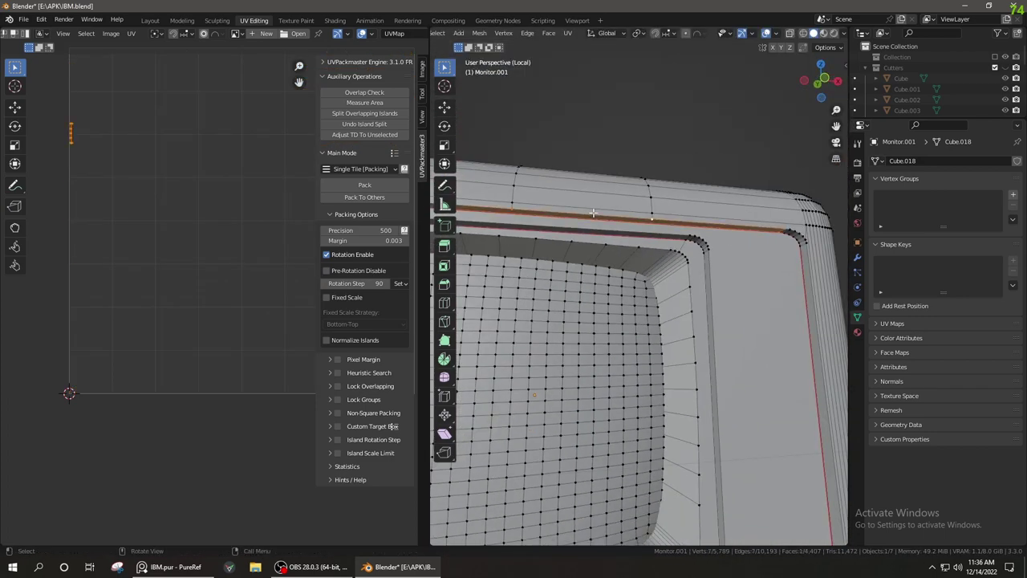
{"action": "middle_click_drag", "start_coordinate": [579, 320], "coordinate": [610, 265]}
{"action": "key", "text": "a"}
{"action": "key", "text": "u"}
{"action": "left_click", "coordinate": [586, 151]}
Adjust the bezel and screen selections using a back edge loop and the front screen face
{"action": "scroll", "coordinate": [161, 240], "scroll_direction": "up", "scroll_amount": 2}
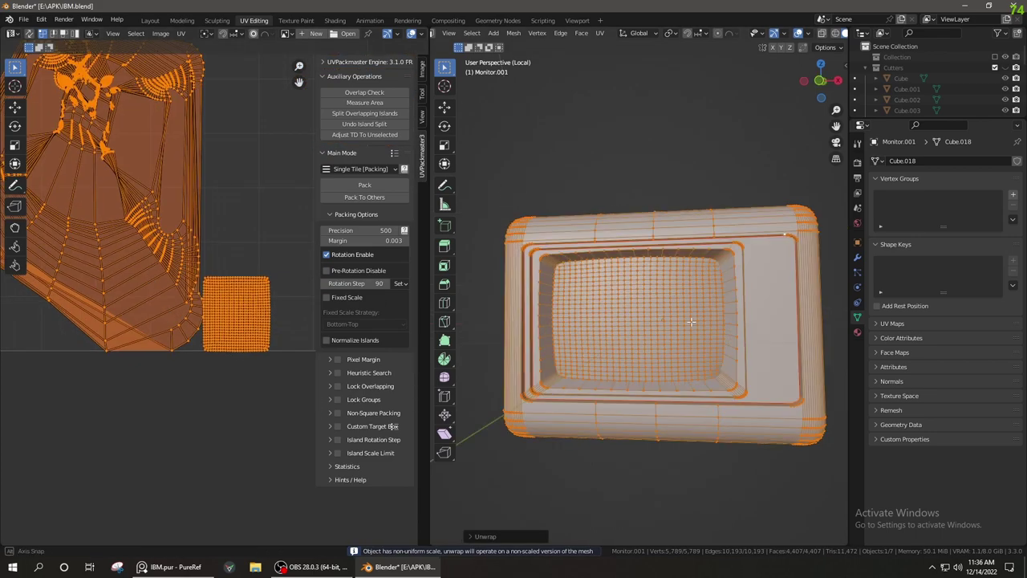
{"action": "mouse_move", "coordinate": [642, 321]}
{"action": "middle_mouse_down"}
{"action": "mouse_move", "coordinate": [690, 361]}
{"action": "mouse_move", "coordinate": [808, 317]}
{"action": "mouse_move", "coordinate": [610, 289]}
{"action": "middle_mouse_up"}
{"action": "scroll", "coordinate": [690, 378], "scroll_direction": "up", "scroll_amount": 5}
{"action": "scroll", "coordinate": [690, 378], "scroll_direction": "down", "scroll_amount": 3}
{"action": "key", "text": "alt+a"}
{"action": "scroll", "coordinate": [808, 317], "scroll_direction": "down", "scroll_amount": 3}
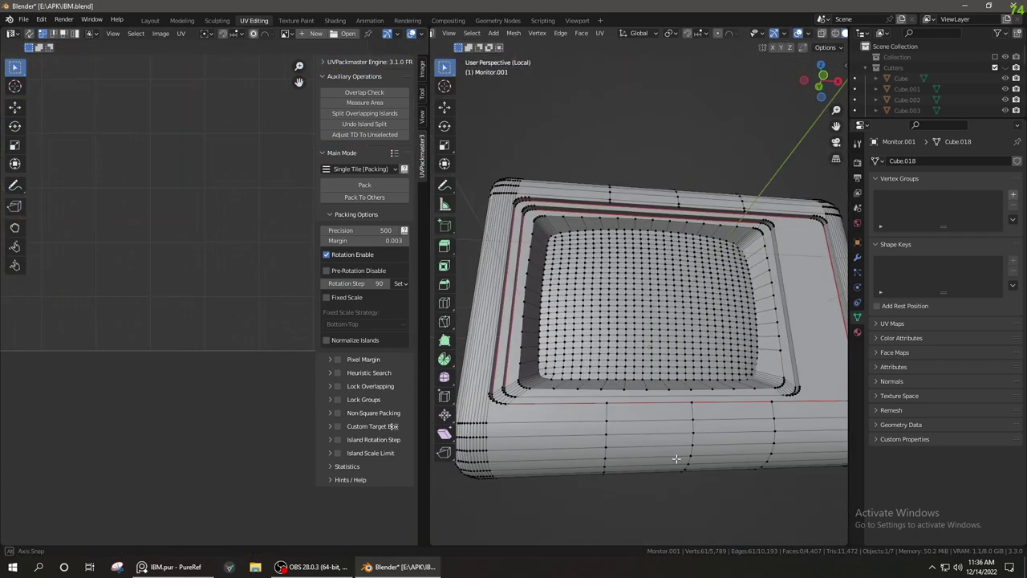
{"action": "scroll", "coordinate": [562, 289], "scroll_direction": "up", "scroll_amount": 3}
{"action": "scroll", "coordinate": [546, 287], "scroll_direction": "up", "scroll_amount": 2}
{"action": "left_click", "coordinate": [546, 287], "text": "alt"}
{"action": "middle_click_drag", "start_coordinate": [512, 216], "coordinate": [522, 264]}
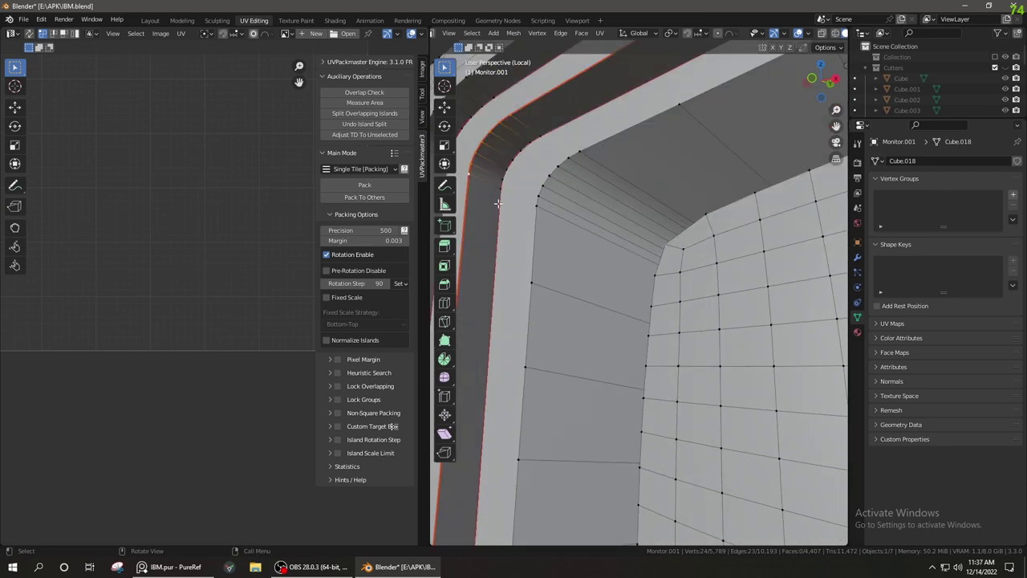
{"action": "scroll", "coordinate": [521, 264], "scroll_direction": "down", "scroll_amount": 3}
{"action": "left_click", "coordinate": [524, 311]}
{"action": "middle_click_drag", "start_coordinate": [523, 311], "coordinate": [523, 312]}
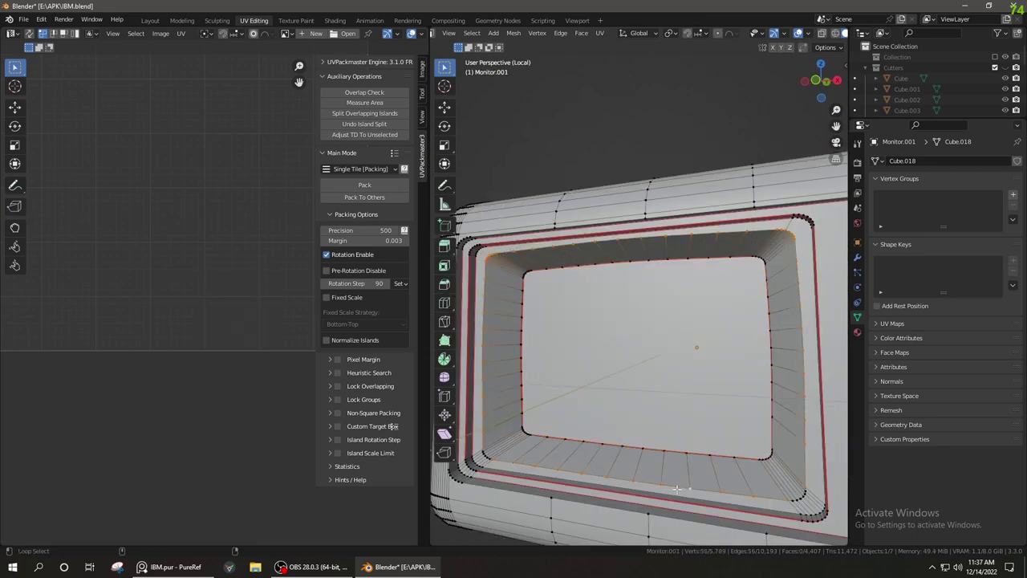
{"action": "scroll", "coordinate": [774, 490], "scroll_direction": "down", "scroll_amount": 3}
Select all and Unwrap again into separate housing, bezel and screen islands
{"action": "key", "text": "a"}
{"action": "key", "text": "u"}
{"action": "mouse_move", "coordinate": [774, 489]}
{"action": "middle_mouse_down"}
{"action": "mouse_move", "coordinate": [666, 233]}
{"action": "mouse_move", "coordinate": [532, 325]}
{"action": "mouse_move", "coordinate": [677, 335]}
{"action": "middle_mouse_up"}
{"action": "left_click", "coordinate": [666, 227]}
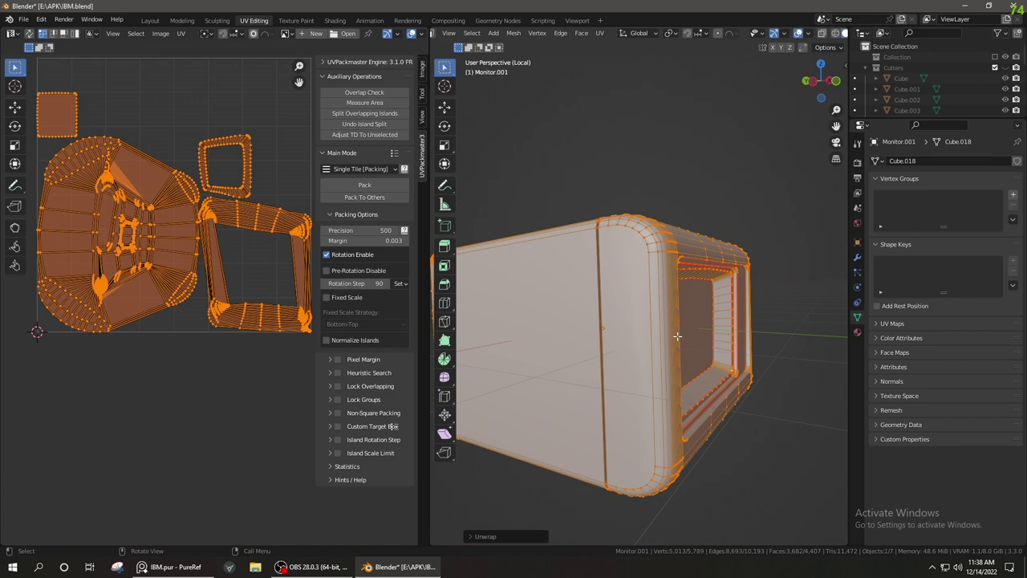
Select the screen's UV island and scale it up in the layout
{"action": "middle_click_drag", "start_coordinate": [677, 336], "coordinate": [609, 281]}
{"action": "key", "text": "l"}
{"action": "key", "text": "g"}
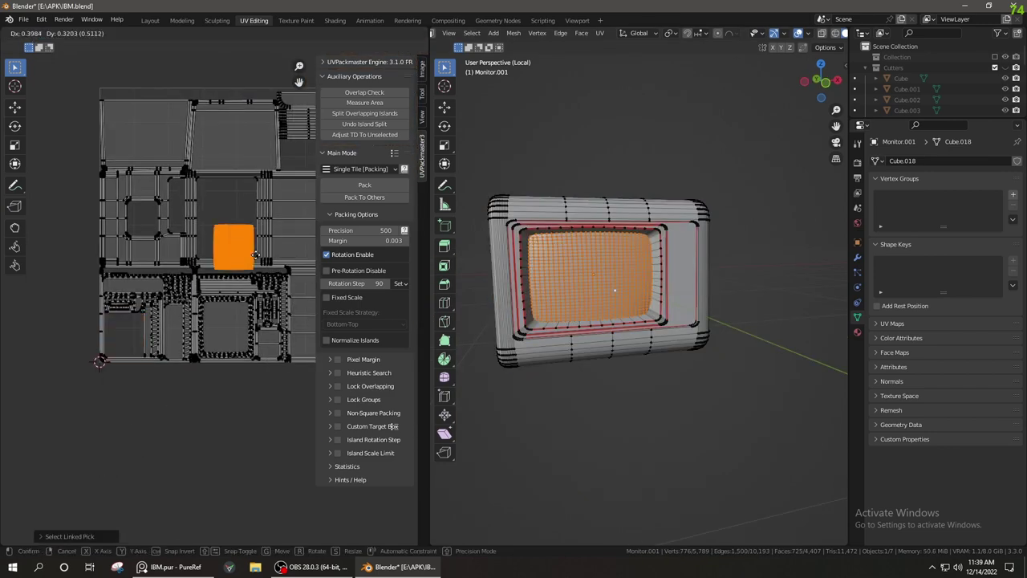
{"action": "key", "text": "Return"}
{"action": "scroll", "coordinate": [251, 301], "scroll_direction": "up", "scroll_amount": 3}
{"action": "key", "text": "g"}
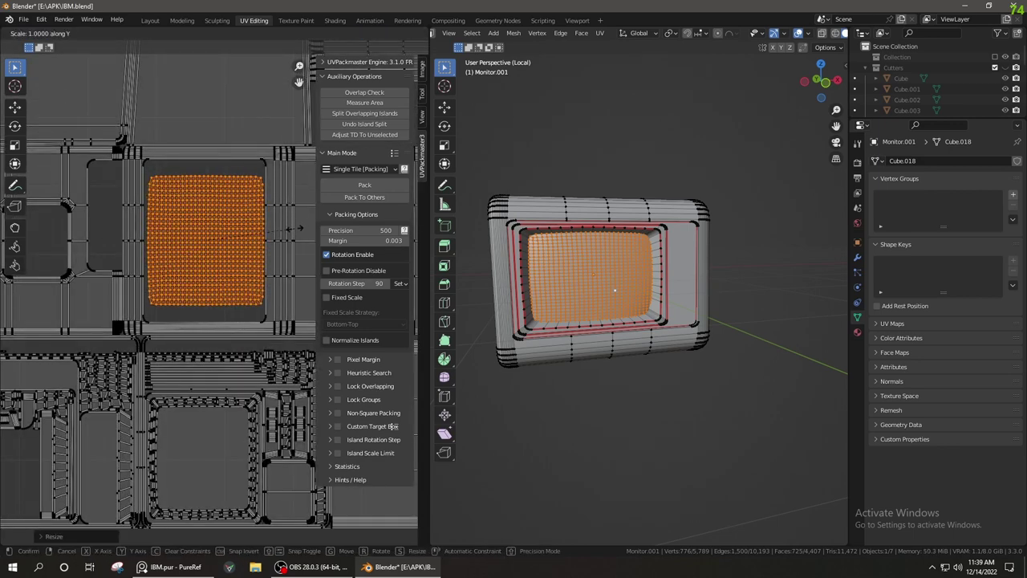
Repack all monitor UV islands into the tile with UVPackmaster and save the file
{"action": "key", "text": "Return"}
{"action": "key", "text": "a"}
{"action": "left_click", "coordinate": [376, 184]}
{"action": "scroll", "coordinate": [263, 298], "scroll_direction": "up", "scroll_amount": 3}
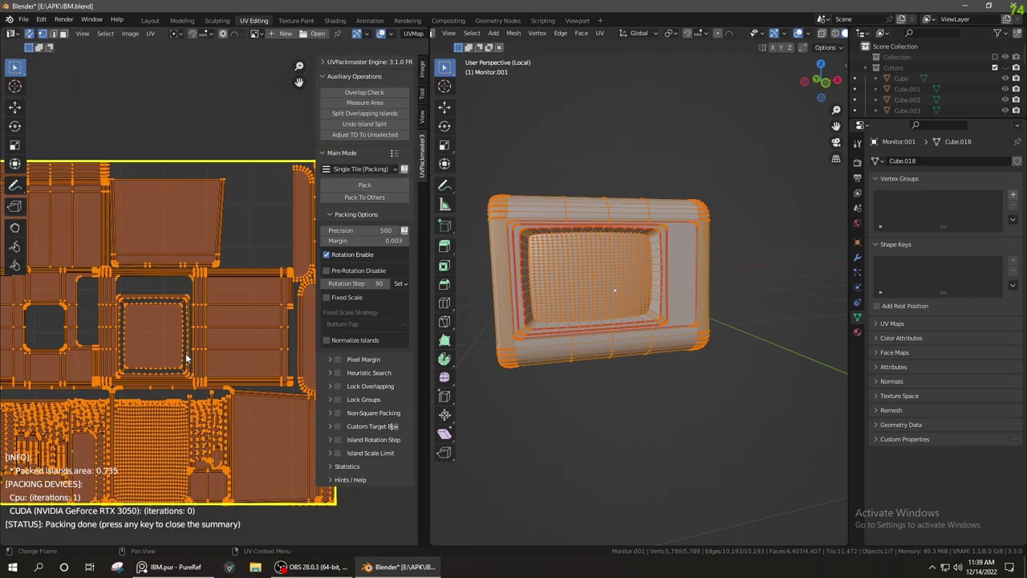
{"action": "key", "text": "l"}
{"action": "scroll", "coordinate": [171, 368], "scroll_direction": "down", "scroll_amount": 3}
{"action": "key", "text": "alt+a"}
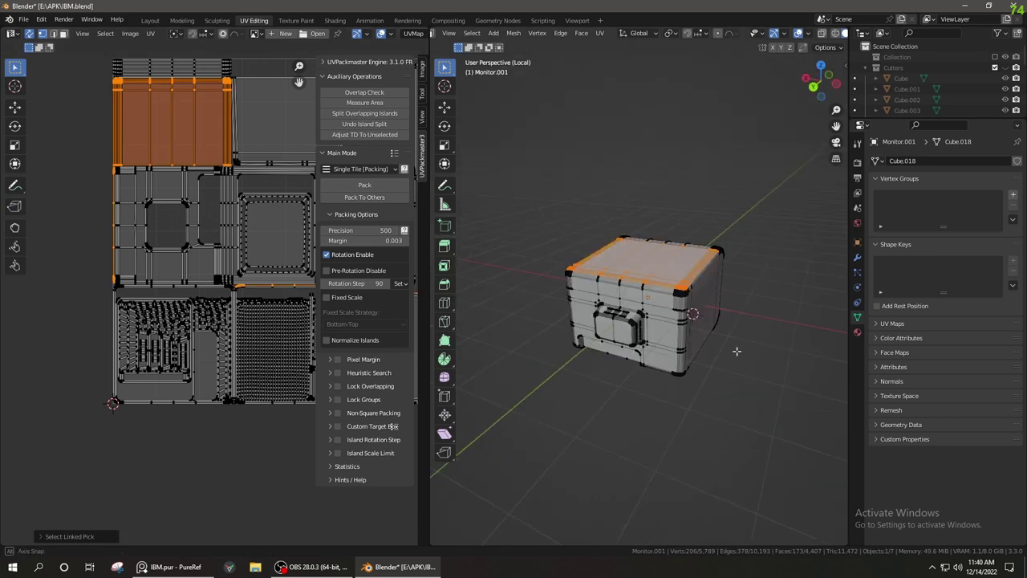
{"action": "scroll", "coordinate": [143, 424], "scroll_direction": "down", "scroll_amount": 3}
{"action": "key", "text": "a"}
{"action": "key", "text": "ctrl+s"}
Check an inset panel face, reselect the whole monitor, and switch to the Shading workspace
{"action": "middle_click_drag", "start_coordinate": [191, 369], "coordinate": [219, 407]}
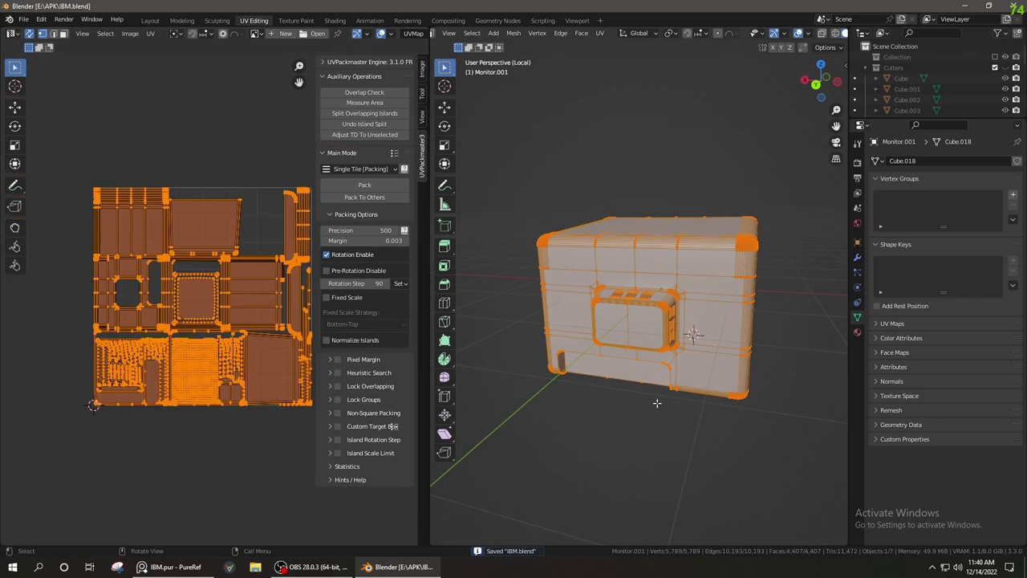
{"action": "scroll", "coordinate": [688, 431], "scroll_direction": "up", "scroll_amount": 5}
{"action": "scroll", "coordinate": [642, 321], "scroll_direction": "down", "scroll_amount": 2}
{"action": "key", "text": "alt+a"}
{"action": "left_click", "coordinate": [630, 283]}
{"action": "key", "text": "alt+a"}
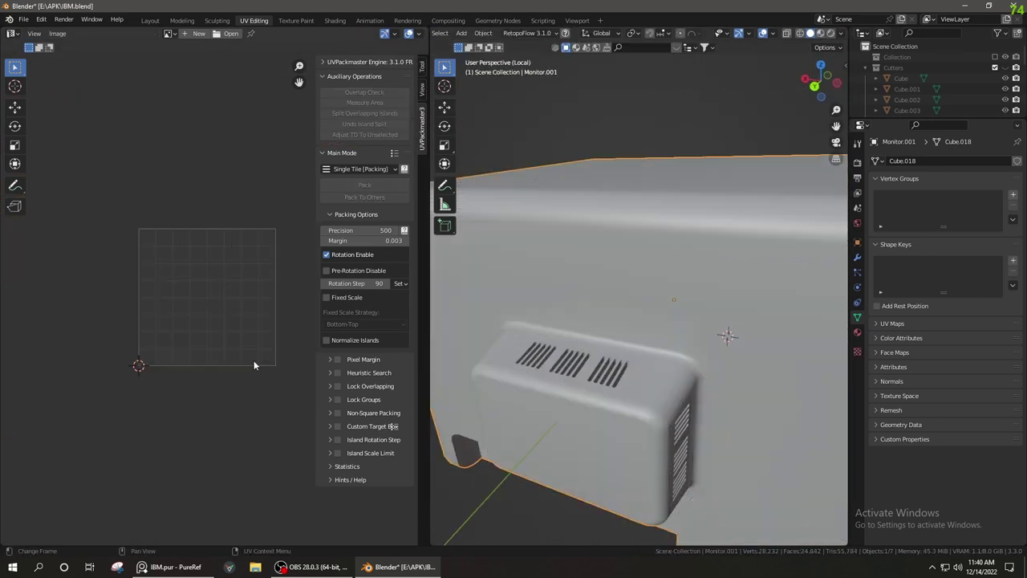
{"action": "key", "text": "a"}
{"action": "scroll", "coordinate": [642, 321], "scroll_direction": "up", "scroll_amount": 3}
{"action": "mouse_move", "coordinate": [642, 321]}
{"action": "middle_mouse_down"}
{"action": "mouse_move", "coordinate": [540, 449]}
{"action": "mouse_move", "coordinate": [513, 386]}
{"action": "middle_mouse_up"}
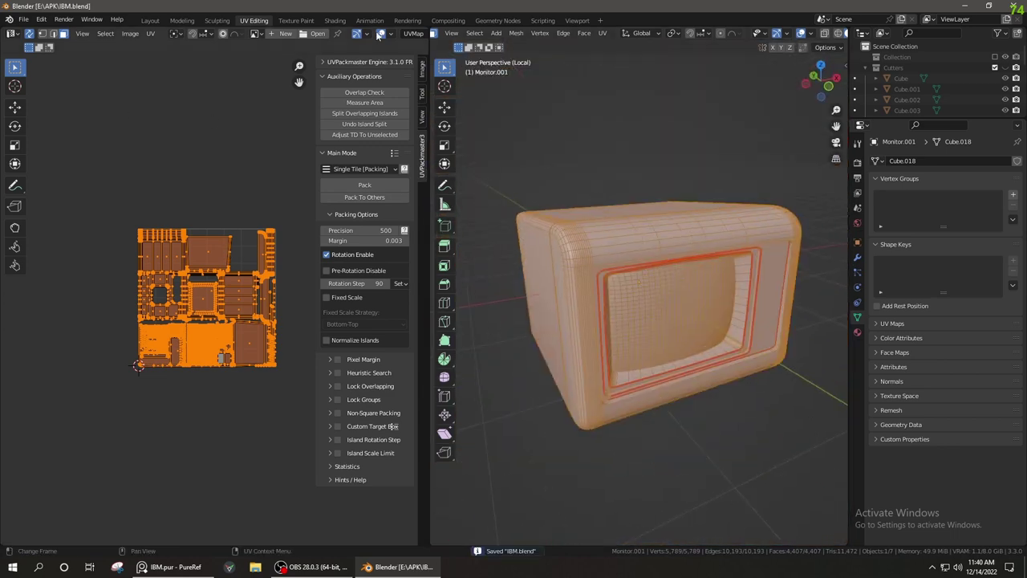
{"action": "left_click", "coordinate": [334, 20]}
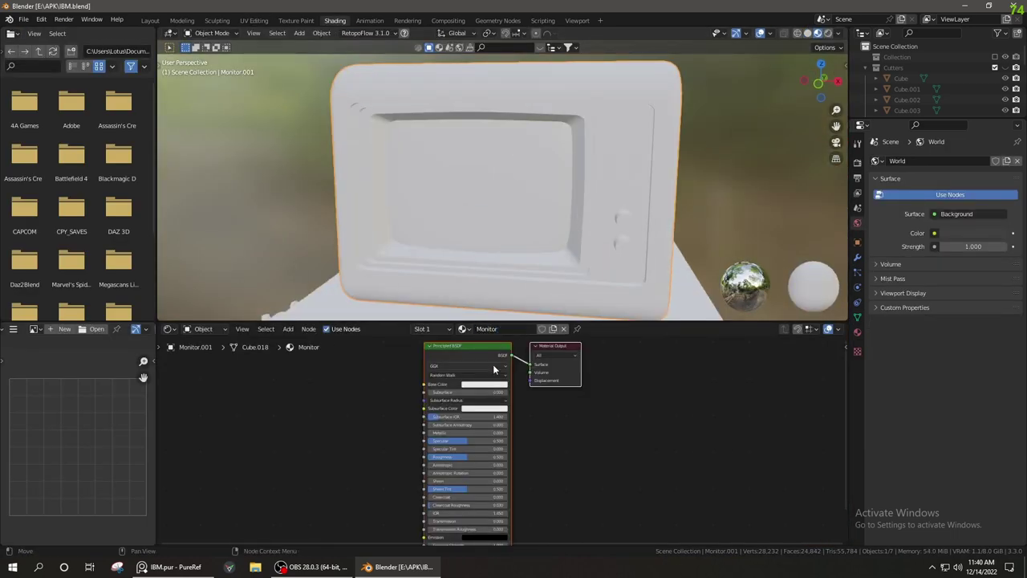
Add a Checker Texture node feeding the Monitor material's Base Color
{"action": "key", "text": "shift+a"}
{"action": "type", "text": "c"}
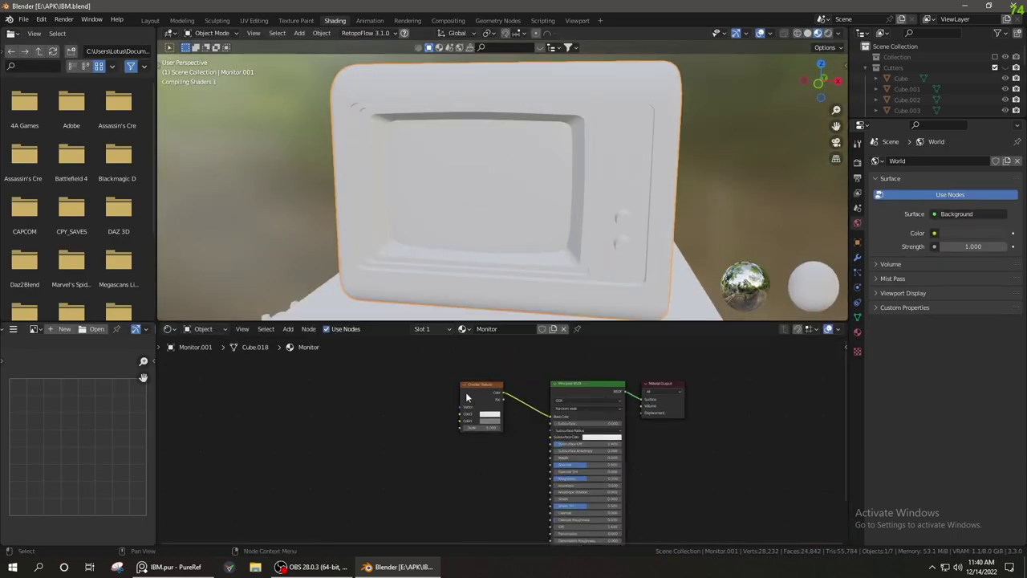
{"action": "scroll", "coordinate": [474, 401], "scroll_direction": "up", "scroll_amount": 3}
{"action": "mouse_move", "coordinate": [482, 201]}
{"action": "middle_mouse_down"}
{"action": "mouse_move", "coordinate": [512, 170]}
{"action": "mouse_move", "coordinate": [497, 209]}
{"action": "mouse_move", "coordinate": [513, 201]}
{"action": "middle_mouse_up"}
Add Texture Coordinate and Mapping nodes via Ctrl+T and set the checker scale to 20
{"action": "key", "text": "ctrl+t"}
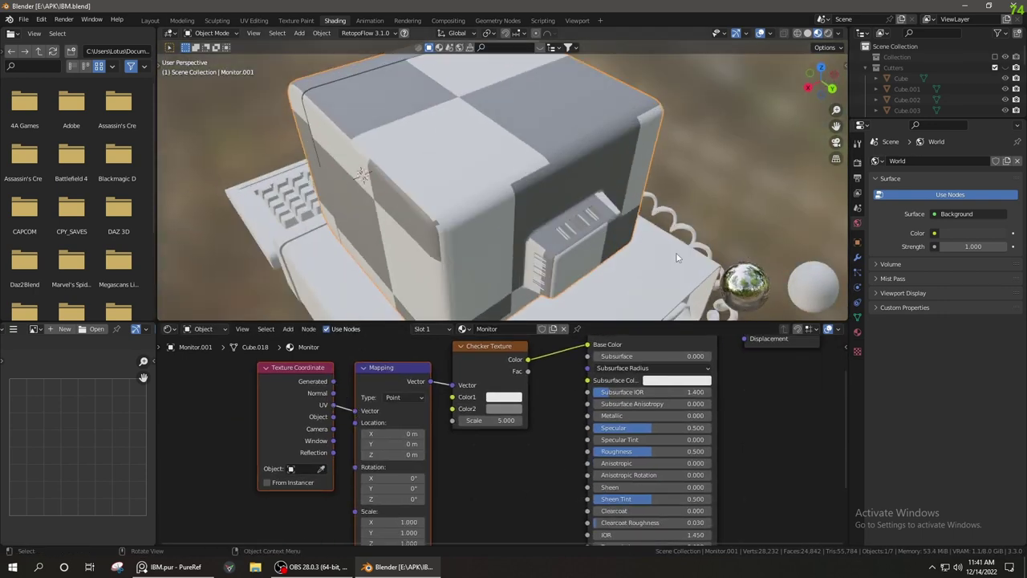
{"action": "scroll", "coordinate": [340, 348], "scroll_direction": "down", "scroll_amount": 2}
{"action": "mouse_move", "coordinate": [346, 388]}
{"action": "left_mouse_down"}
{"action": "mouse_move", "coordinate": [324, 389]}
{"action": "mouse_move", "coordinate": [379, 385]}
{"action": "left_mouse_up"}
{"action": "scroll", "coordinate": [313, 397], "scroll_direction": "up", "scroll_amount": 3}
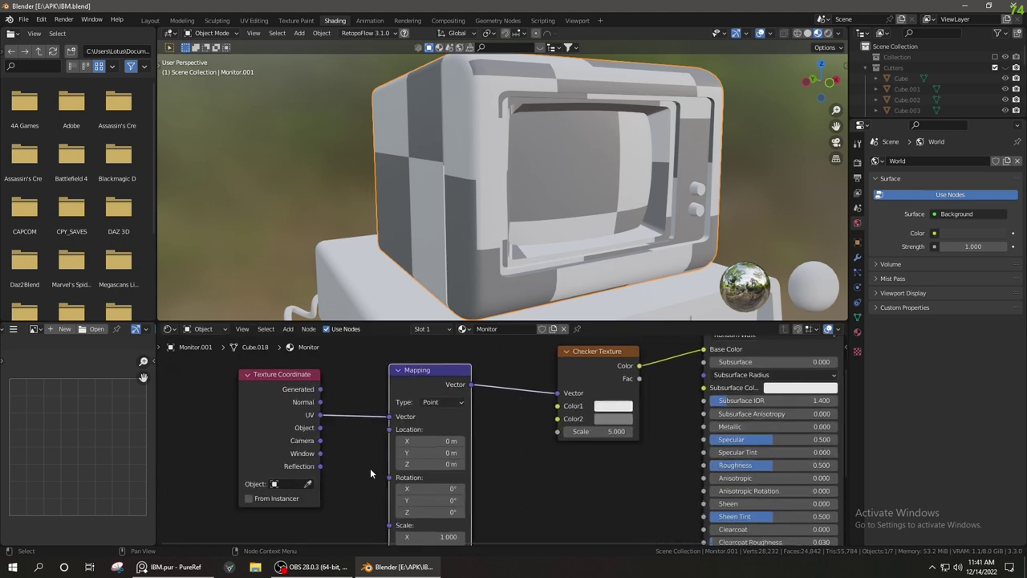
{"action": "mouse_move", "coordinate": [369, 233]}
{"action": "middle_mouse_down"}
{"action": "mouse_move", "coordinate": [315, 214]}
{"action": "mouse_move", "coordinate": [361, 201]}
{"action": "middle_mouse_up"}
{"action": "scroll", "coordinate": [481, 200], "scroll_direction": "down", "scroll_amount": 2}
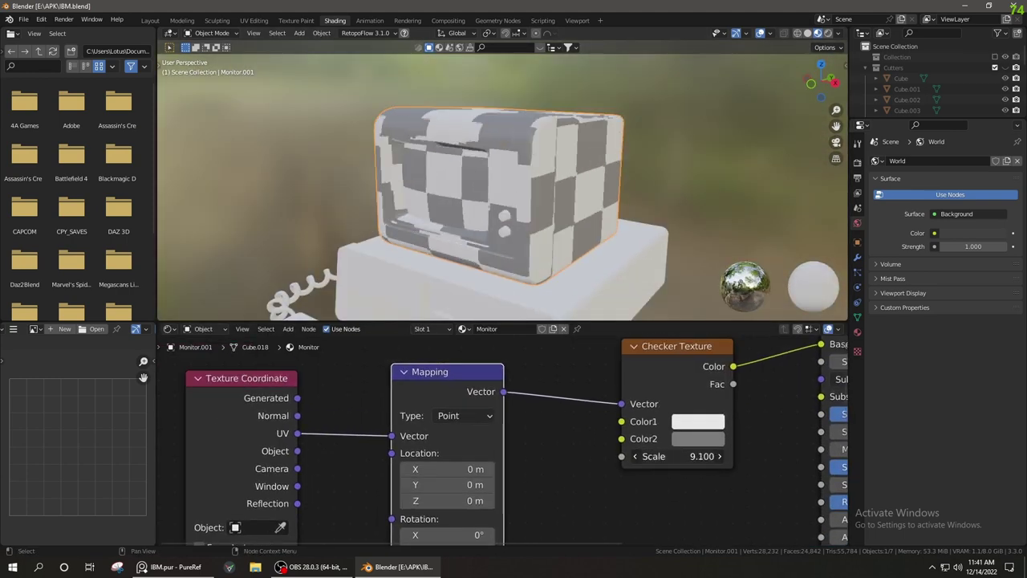
{"action": "type", "text": "0"}
{"action": "key", "text": "Return"}
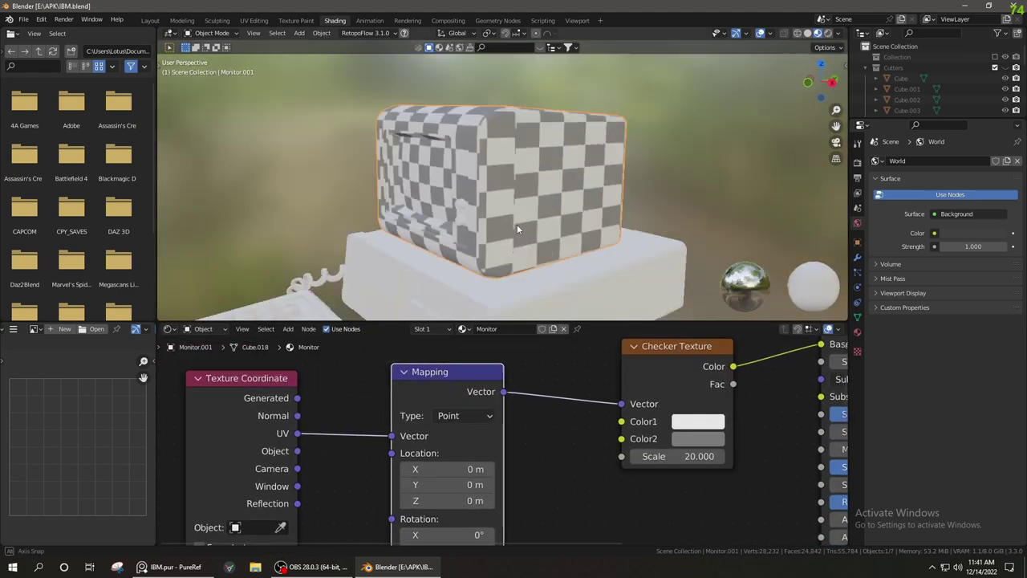
{"action": "scroll", "coordinate": [516, 224], "scroll_direction": "up", "scroll_amount": 2}
{"action": "mouse_move", "coordinate": [516, 224]}
{"action": "middle_mouse_down"}
{"action": "mouse_move", "coordinate": [600, 231]}
{"action": "mouse_move", "coordinate": [716, 209]}
{"action": "mouse_move", "coordinate": [599, 241]}
{"action": "mouse_move", "coordinate": [494, 187]}
{"action": "middle_mouse_up"}
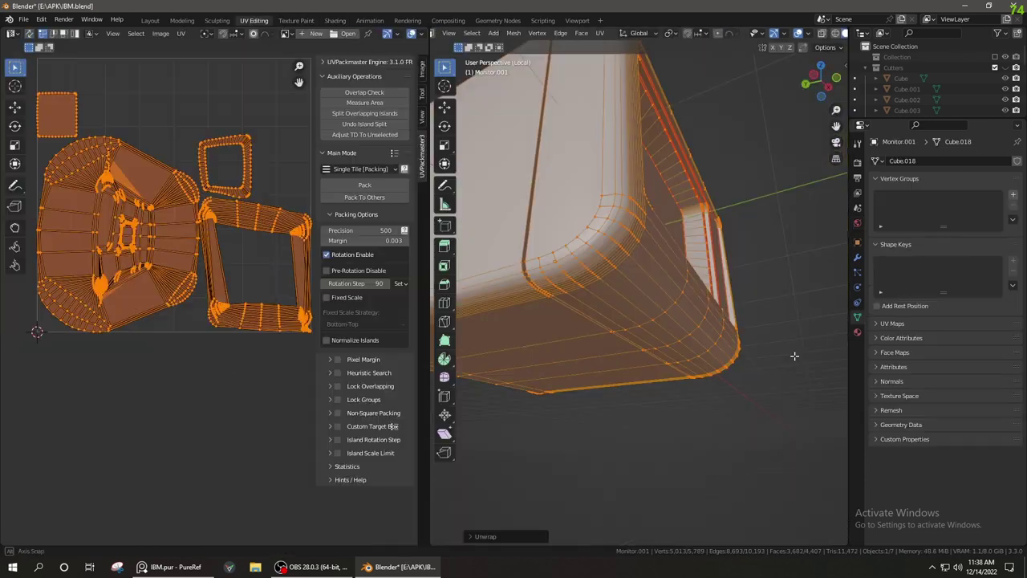
Re-unwrap the monitor with Cube Projection and pack the islands with UVPackmaster
{"action": "key", "text": "u"}
{"action": "left_click", "coordinate": [683, 394]}
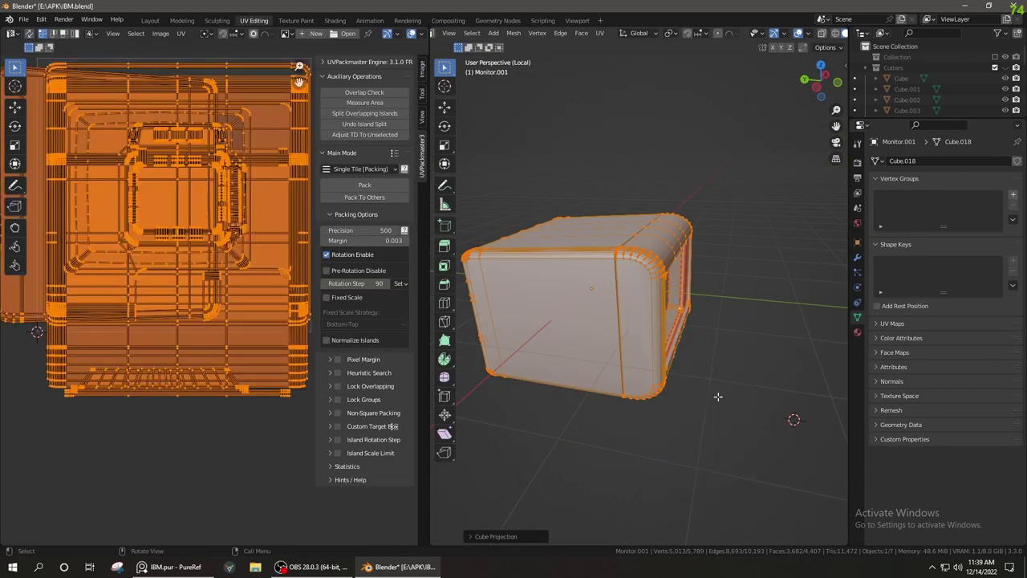
{"action": "left_click", "coordinate": [365, 184]}
{"action": "middle_click_drag", "start_coordinate": [494, 351], "coordinate": [338, 183]}
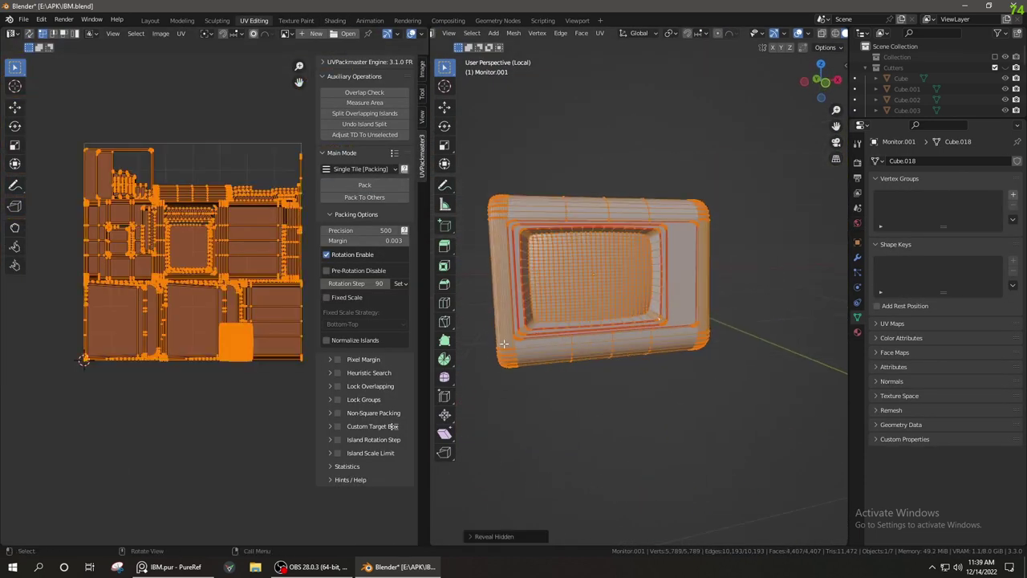
{"action": "left_click", "coordinate": [337, 183]}
{"action": "left_click", "coordinate": [337, 183]}
{"action": "scroll", "coordinate": [235, 240], "scroll_direction": "up", "scroll_amount": 2}
{"action": "middle_click_drag", "start_coordinate": [234, 240], "coordinate": [289, 327]}
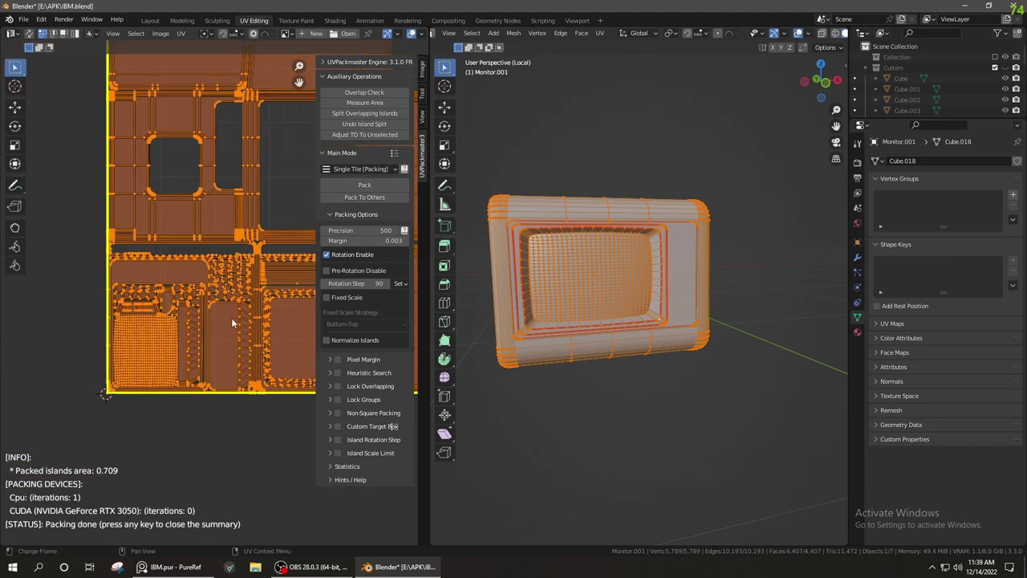
Enable UV sync selection, scale the screen island by 1.456, and repack all islands
{"action": "left_click", "coordinate": [29, 33]}
{"action": "key", "text": "alt+a"}
{"action": "key", "text": "l"}
{"action": "scroll", "coordinate": [135, 348], "scroll_direction": "down", "scroll_amount": 2}
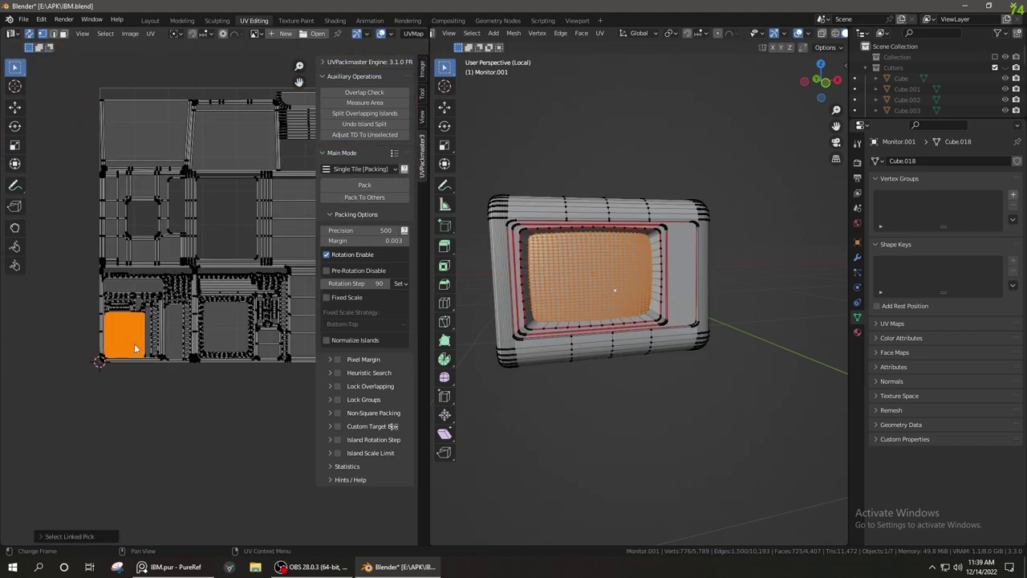
{"action": "left_click", "coordinate": [247, 302]}
{"action": "scroll", "coordinate": [247, 302], "scroll_direction": "up", "scroll_amount": 2}
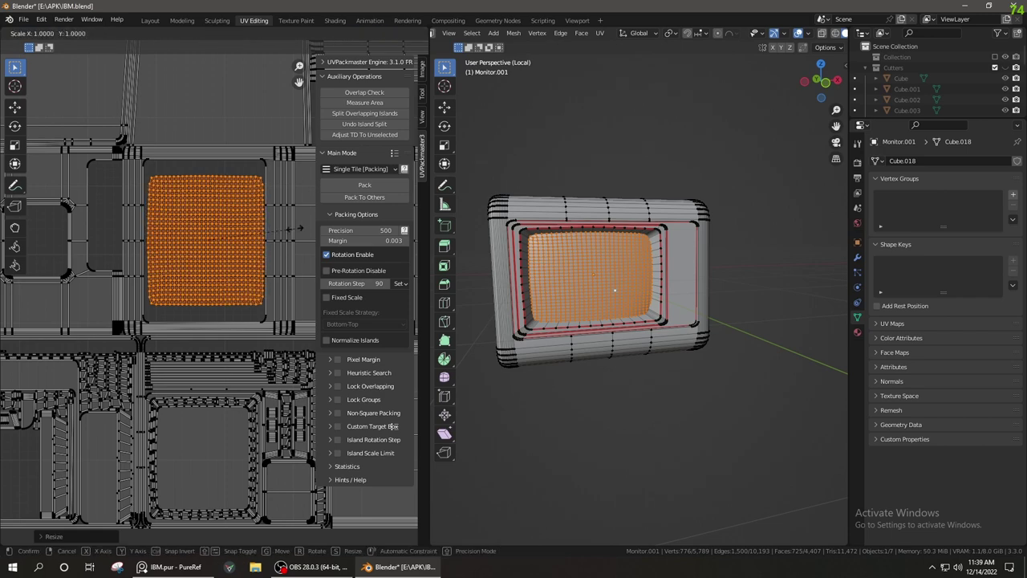
{"action": "key", "text": "Return"}
{"action": "key", "text": "a"}
{"action": "left_click", "coordinate": [365, 185]}
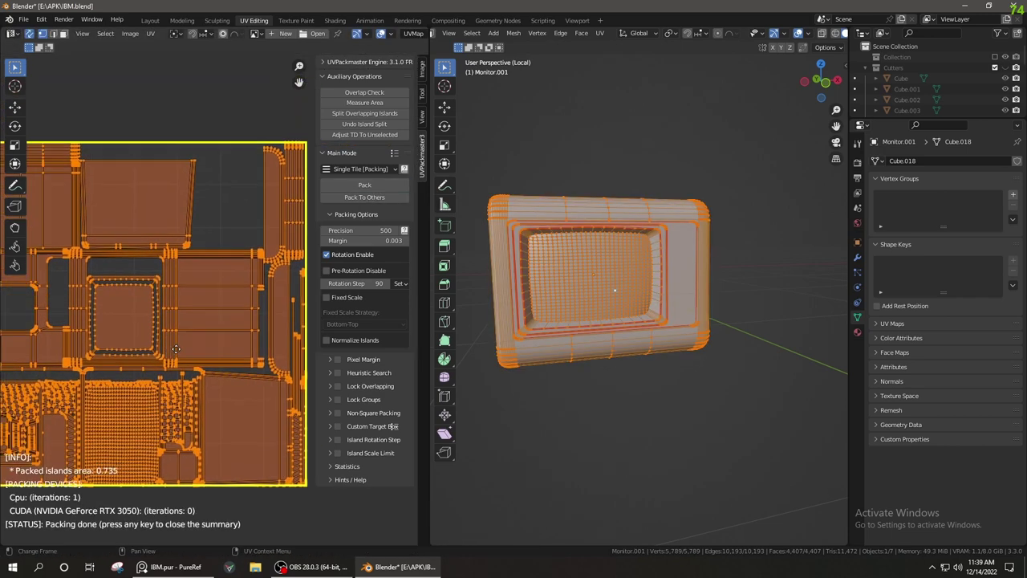
{"action": "key", "text": "alt+a"}
{"action": "key", "text": "l"}
{"action": "key", "text": "Home"}
Check a single screen face, reselect the whole mesh, and switch to the Shading workspace
{"action": "middle_click_drag", "start_coordinate": [642, 361], "coordinate": [738, 385]}
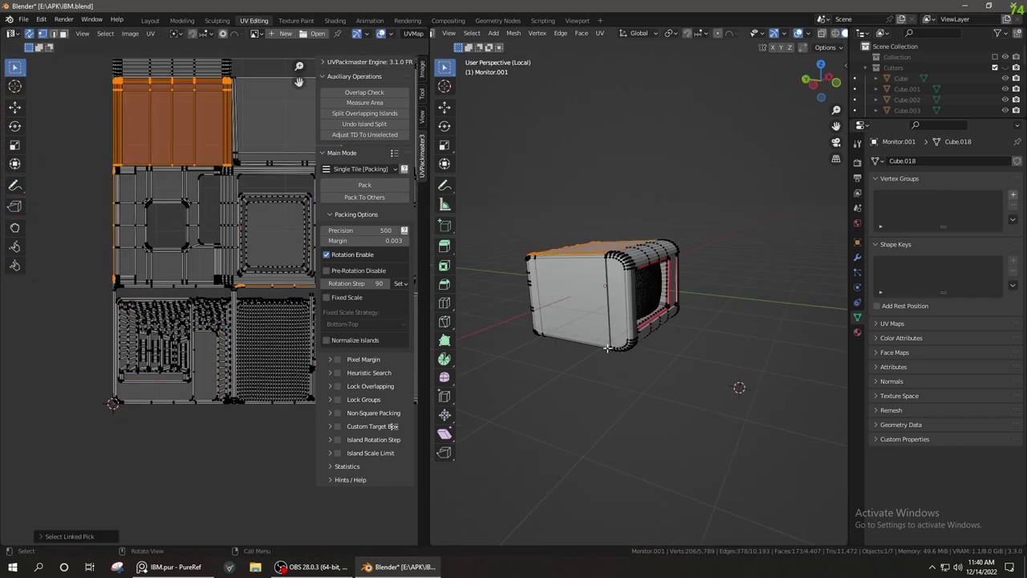
{"action": "key", "text": "a"}
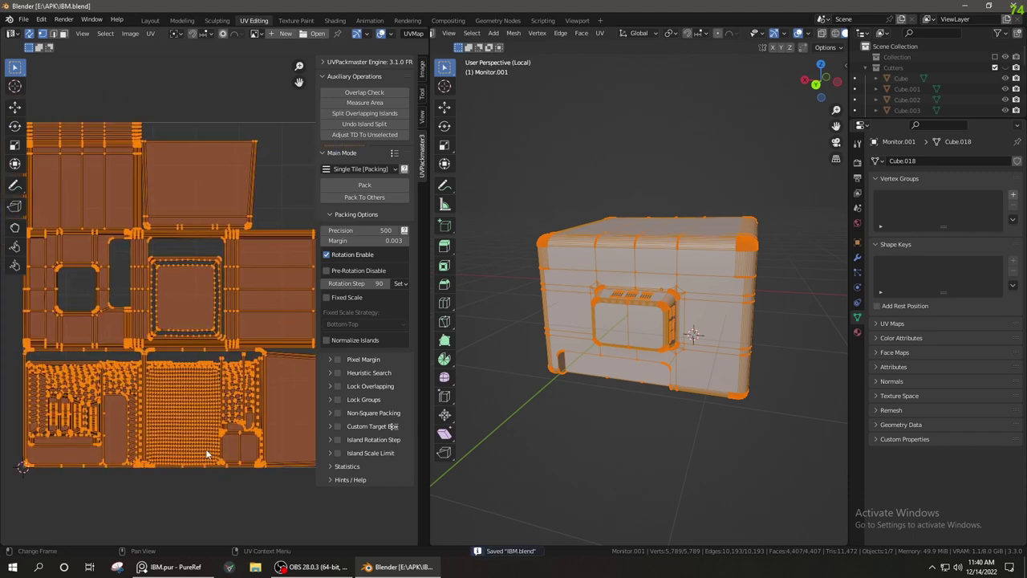
{"action": "scroll", "coordinate": [690, 321], "scroll_direction": "up", "scroll_amount": 3}
{"action": "scroll", "coordinate": [690, 321], "scroll_direction": "up", "scroll_amount": 3}
{"action": "key", "text": "alt+a"}
{"action": "left_click", "coordinate": [771, 301]}
{"action": "key", "text": "alt+a"}
{"action": "mouse_move", "coordinate": [771, 301]}
{"action": "middle_mouse_down"}
{"action": "mouse_move", "coordinate": [725, 339]}
{"action": "mouse_move", "coordinate": [532, 367]}
{"action": "mouse_move", "coordinate": [531, 381]}
{"action": "mouse_move", "coordinate": [238, 213]}
{"action": "middle_mouse_up"}
{"action": "key", "text": "a"}
{"action": "scroll", "coordinate": [532, 367], "scroll_direction": "up", "scroll_amount": 3}
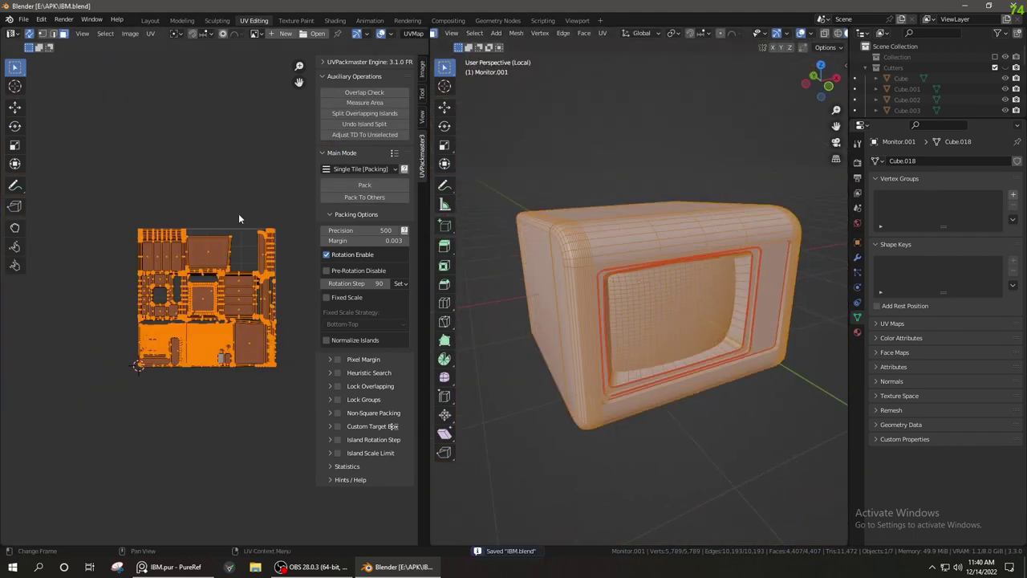
{"action": "left_click", "coordinate": [335, 20]}
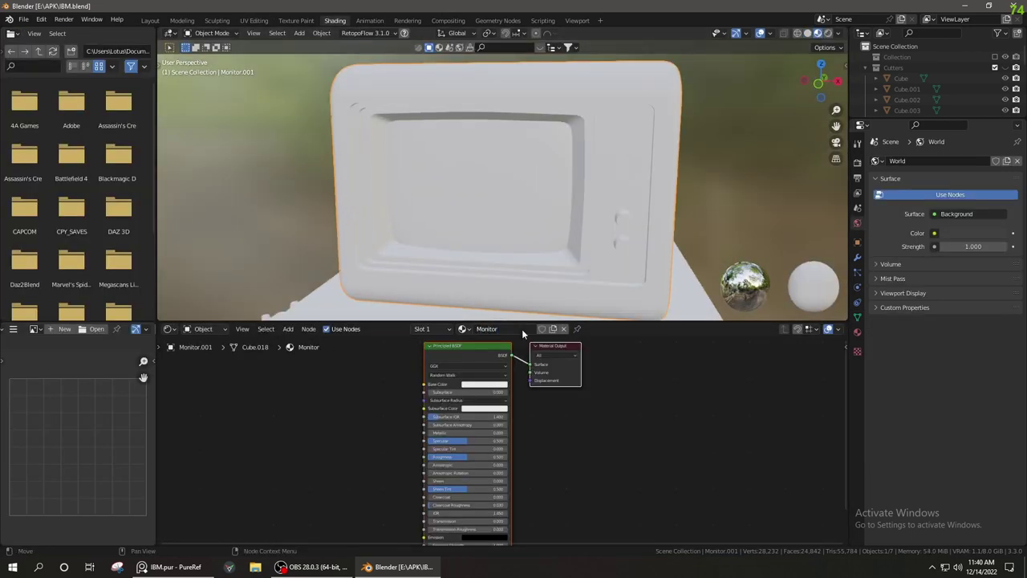
Add a Checker Texture node into the Monitor material's Base Color
{"action": "type", "text": "checker"}
{"action": "key", "text": "Return"}
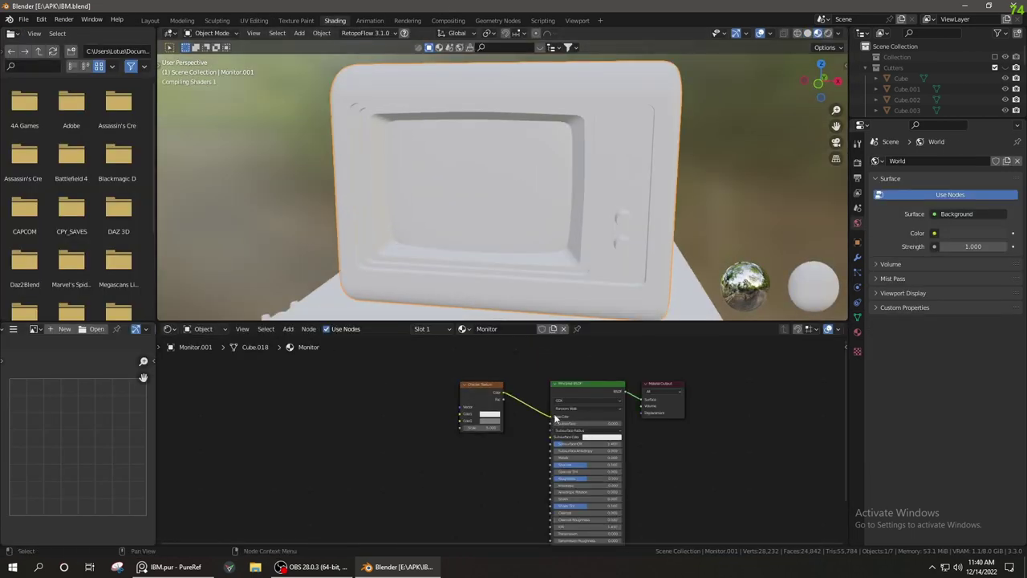
{"action": "scroll", "coordinate": [501, 416], "scroll_direction": "up", "scroll_amount": 3}
{"action": "mouse_move", "coordinate": [546, 208]}
{"action": "middle_mouse_down"}
{"action": "mouse_move", "coordinate": [643, 176]}
{"action": "mouse_move", "coordinate": [554, 217]}
{"action": "middle_mouse_up"}
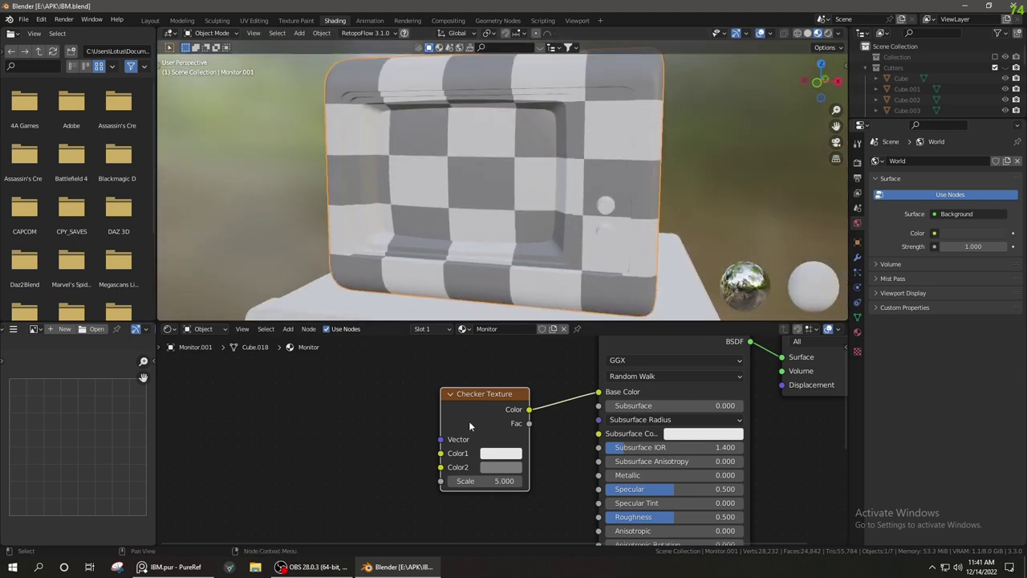
Attach Texture Coordinate and Mapping nodes to the checker with Ctrl+T
{"action": "key", "text": "ctrl+t"}
{"action": "mouse_move", "coordinate": [498, 241]}
{"action": "middle_mouse_down"}
{"action": "mouse_move", "coordinate": [745, 239]}
{"action": "mouse_move", "coordinate": [252, 201]}
{"action": "middle_mouse_up"}
{"action": "scroll", "coordinate": [382, 406], "scroll_direction": "down", "scroll_amount": 2}
{"action": "left_click", "coordinate": [392, 380]}
{"action": "scroll", "coordinate": [393, 402], "scroll_direction": "up", "scroll_amount": 2}
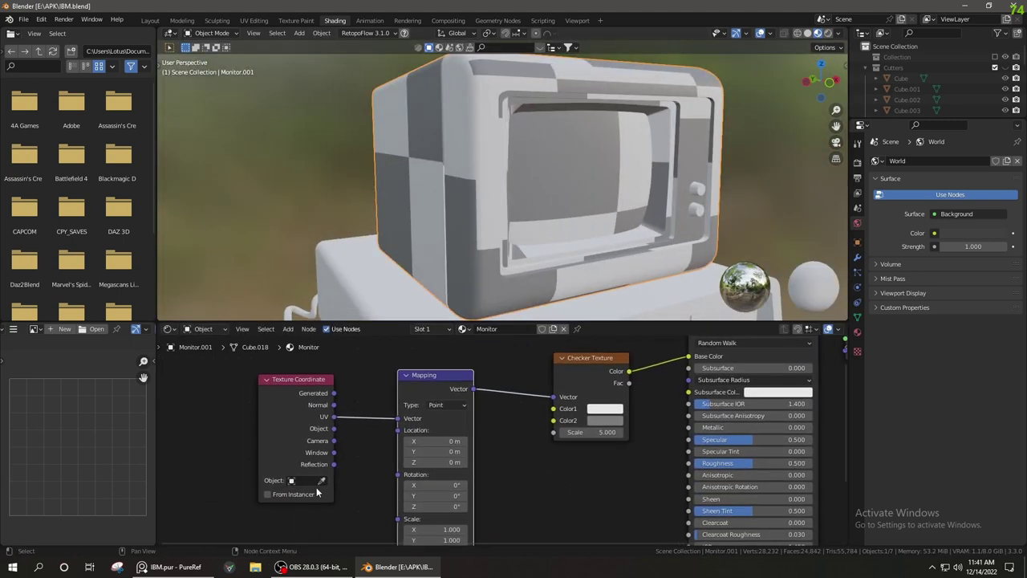
{"action": "mouse_move", "coordinate": [418, 241]}
{"action": "middle_mouse_down"}
{"action": "mouse_move", "coordinate": [381, 223]}
{"action": "mouse_move", "coordinate": [186, 280]}
{"action": "mouse_move", "coordinate": [482, 265]}
{"action": "middle_mouse_up"}
{"action": "scroll", "coordinate": [498, 473], "scroll_direction": "up", "scroll_amount": 3}
Set the checker scale to 20 and return to the UV Editing workspace
{"action": "middle_click_drag", "start_coordinate": [498, 479], "coordinate": [543, 507]}
{"action": "left_click_drag", "start_coordinate": [682, 456], "coordinate": [650, 456]}
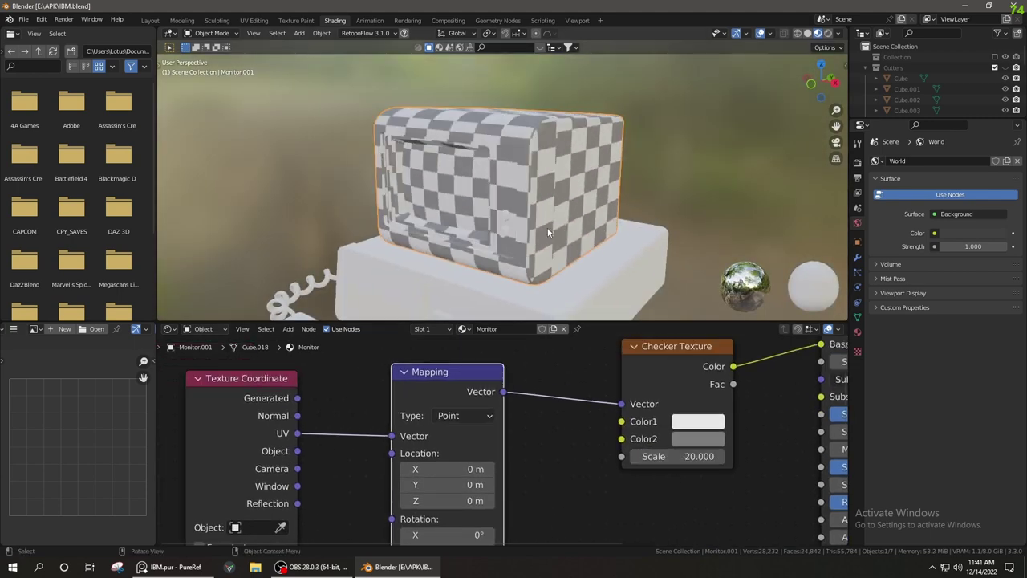
{"action": "scroll", "coordinate": [548, 233], "scroll_direction": "up", "scroll_amount": 3}
{"action": "scroll", "coordinate": [592, 227], "scroll_direction": "up", "scroll_amount": 3}
{"action": "mouse_move", "coordinate": [592, 227]}
{"action": "middle_mouse_down"}
{"action": "mouse_move", "coordinate": [647, 218]}
{"action": "mouse_move", "coordinate": [593, 211]}
{"action": "mouse_move", "coordinate": [593, 260]}
{"action": "middle_mouse_up"}
{"action": "left_click", "coordinate": [254, 20]}
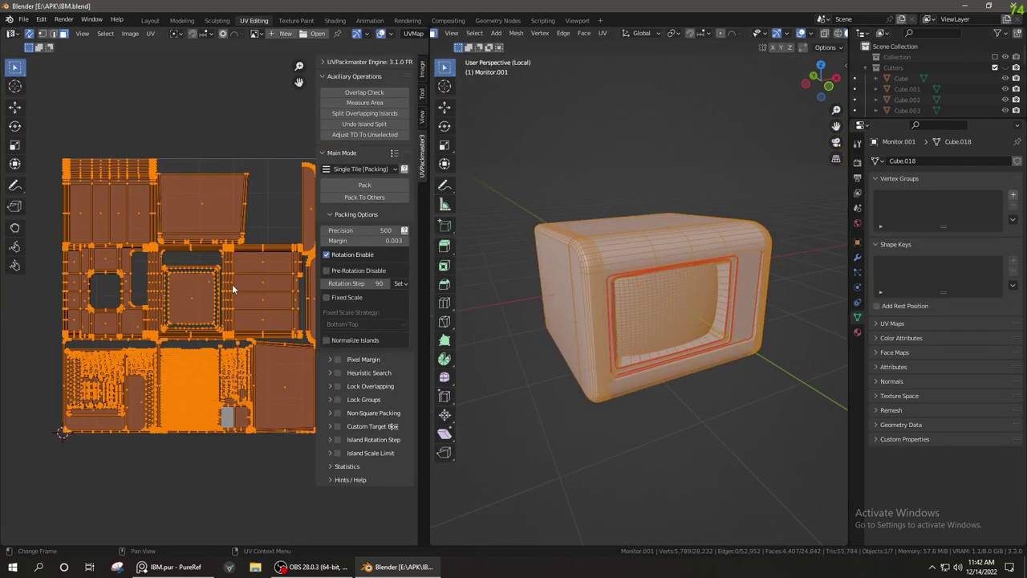
Inspect the monitor from several angles and pack its UV islands with UVPackmaster
{"action": "scroll", "coordinate": [232, 284], "scroll_direction": "up", "scroll_amount": 2}
{"action": "left_click", "coordinate": [335, 20]}
{"action": "middle_click_drag", "start_coordinate": [350, 240], "coordinate": [464, 234]}
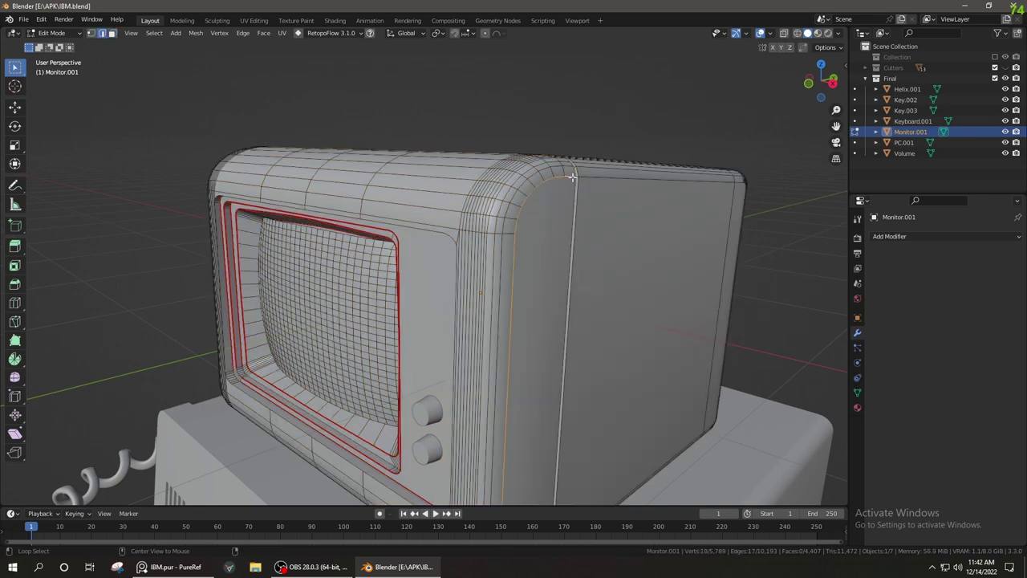
{"action": "middle_click_drag", "start_coordinate": [572, 176], "coordinate": [579, 118]}
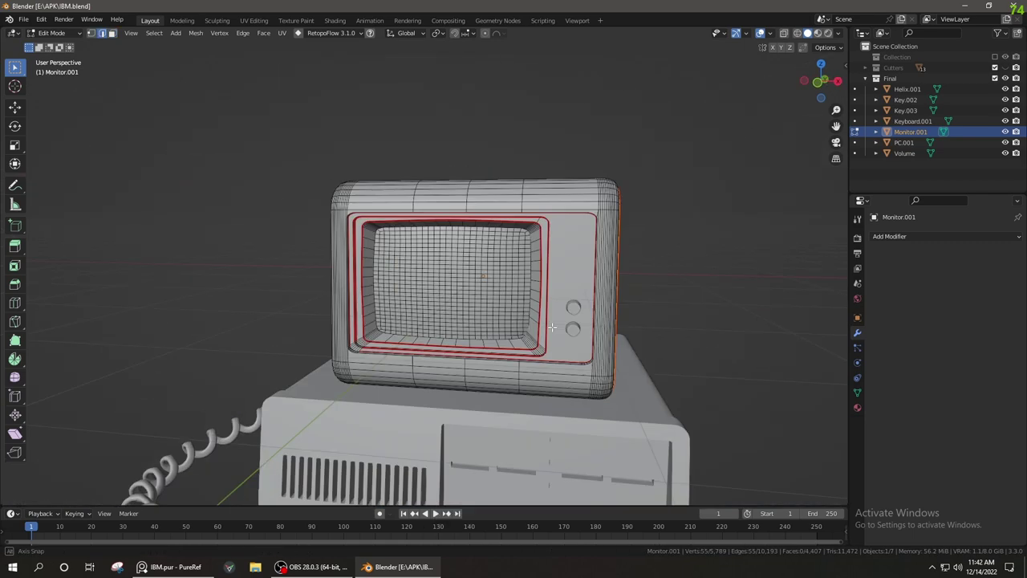
{"action": "middle_click_drag", "start_coordinate": [464, 333], "coordinate": [482, 163]}
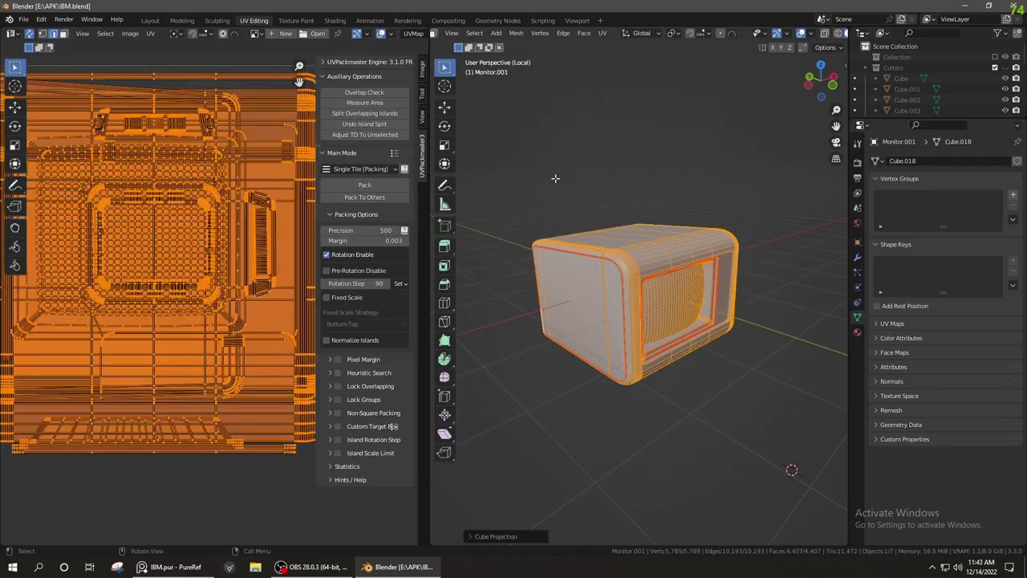
{"action": "left_click", "coordinate": [365, 185]}
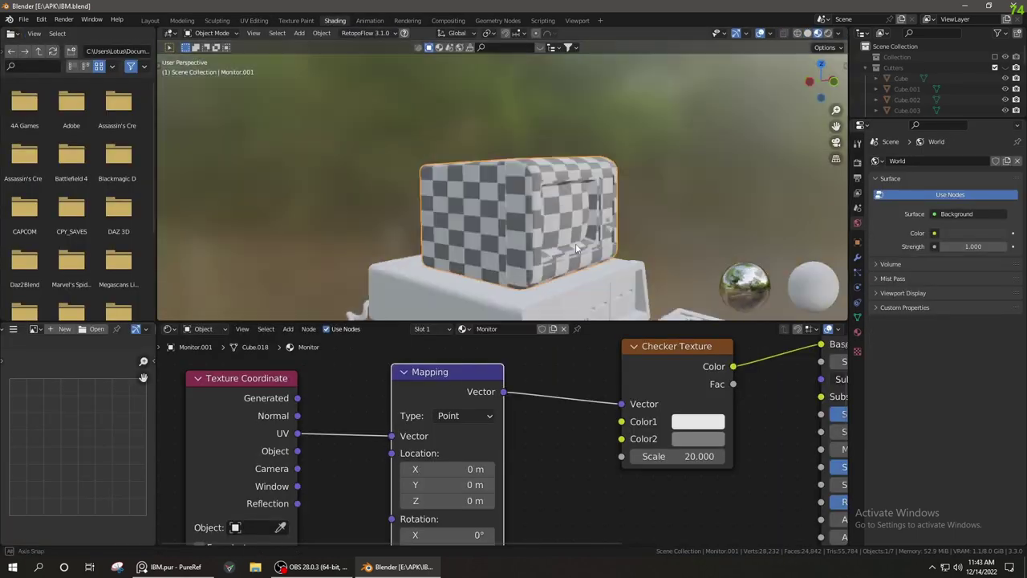
Link the Texture Coordinate UV output, instead of Generated, to the checker's Vector input
{"action": "scroll", "coordinate": [573, 229], "scroll_direction": "up", "scroll_amount": 3}
{"action": "mouse_move", "coordinate": [574, 229]}
{"action": "middle_mouse_down"}
{"action": "mouse_move", "coordinate": [494, 219]}
{"action": "mouse_move", "coordinate": [639, 185]}
{"action": "mouse_move", "coordinate": [581, 225]}
{"action": "mouse_move", "coordinate": [463, 198]}
{"action": "mouse_move", "coordinate": [412, 362]}
{"action": "middle_mouse_up"}
{"action": "left_click_drag", "start_coordinate": [297, 397], "coordinate": [621, 403]}
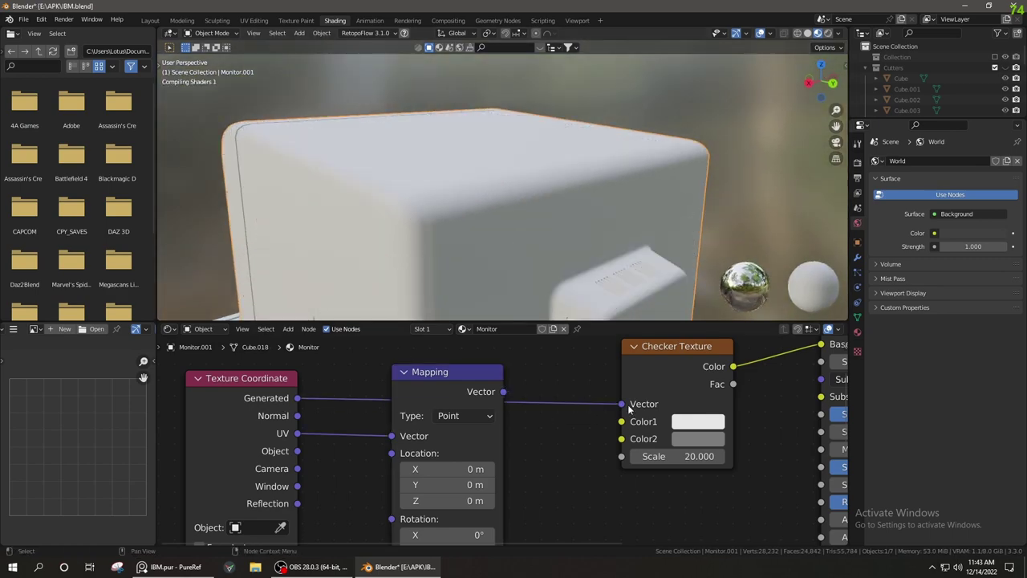
{"action": "mouse_move", "coordinate": [514, 200]}
{"action": "middle_mouse_down"}
{"action": "mouse_move", "coordinate": [556, 209]}
{"action": "mouse_move", "coordinate": [497, 193]}
{"action": "middle_mouse_up"}
{"action": "left_click_drag", "start_coordinate": [298, 439], "coordinate": [621, 404]}
{"action": "mouse_move", "coordinate": [498, 200]}
{"action": "middle_mouse_down"}
{"action": "mouse_move", "coordinate": [462, 203]}
{"action": "mouse_move", "coordinate": [761, 248]}
{"action": "mouse_move", "coordinate": [537, 226]}
{"action": "mouse_move", "coordinate": [521, 237]}
{"action": "middle_mouse_up"}
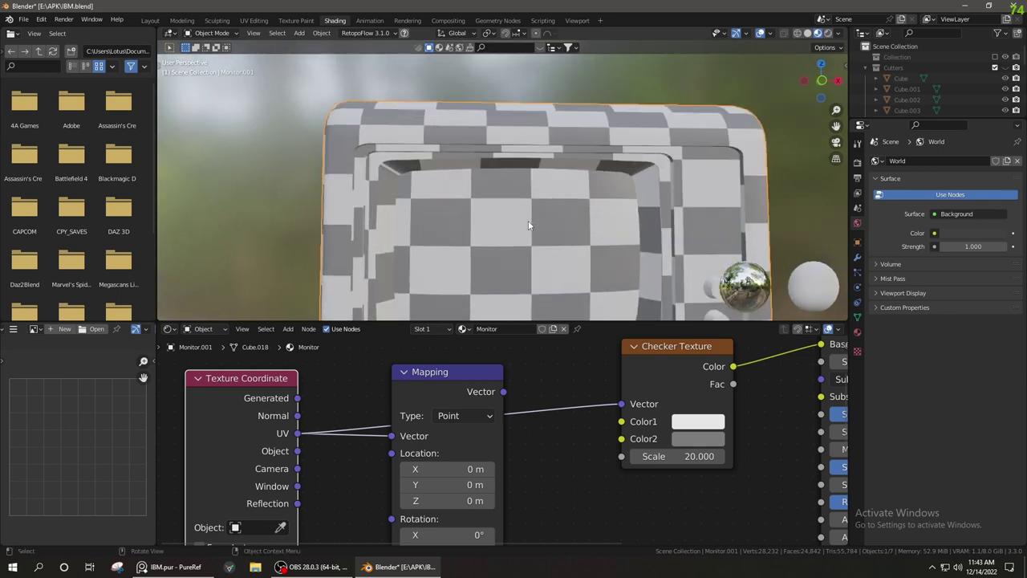
{"action": "scroll", "coordinate": [516, 245], "scroll_direction": "down", "scroll_amount": 5}
{"action": "scroll", "coordinate": [651, 409], "scroll_direction": "down", "scroll_amount": 3}
Replace the Texture Coordinate, Mapping and Checker nodes with an Image Texture using a new 4096 px UV grid 'Checker'
{"action": "left_click_drag", "start_coordinate": [345, 360], "coordinate": [657, 492]}
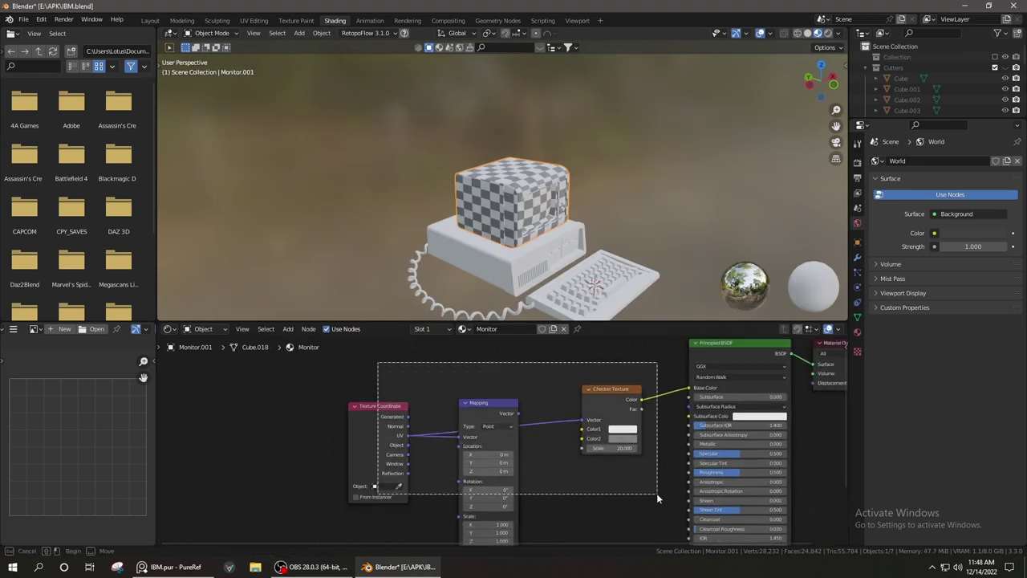
{"action": "key", "text": "x"}
{"action": "scroll", "coordinate": [530, 423], "scroll_direction": "down", "scroll_amount": 2}
{"action": "key", "text": "shift+a"}
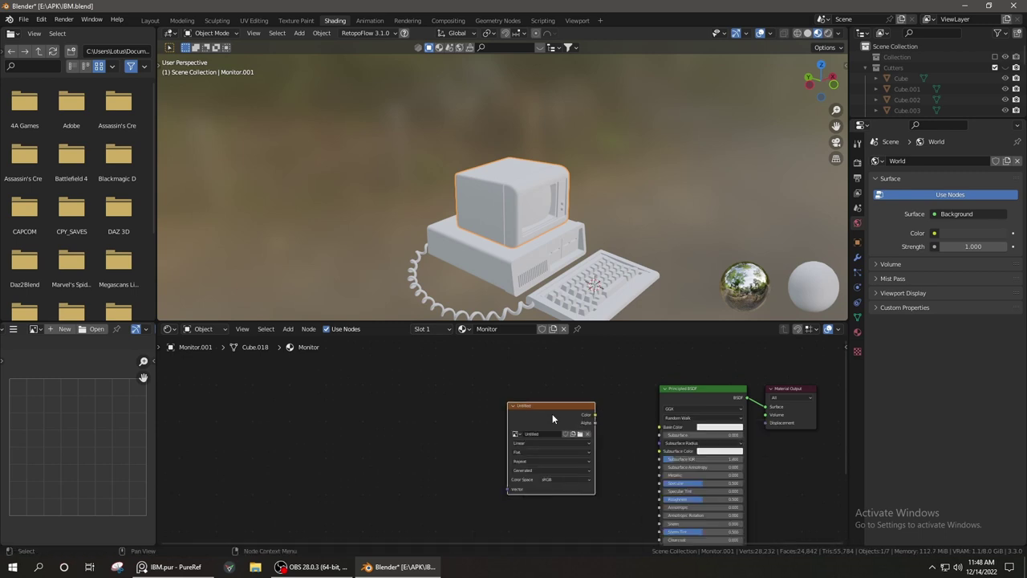
{"action": "key", "text": "x"}
{"action": "key", "text": "shift+a"}
{"action": "type", "text": "im"}
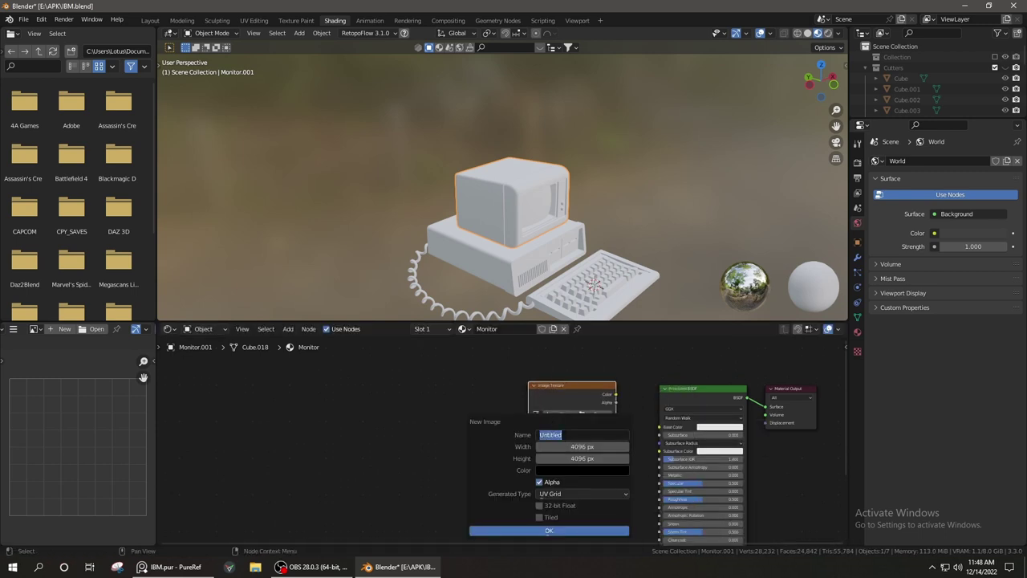
{"action": "type", "text": "Checker"}
{"action": "left_click", "coordinate": [557, 530]}
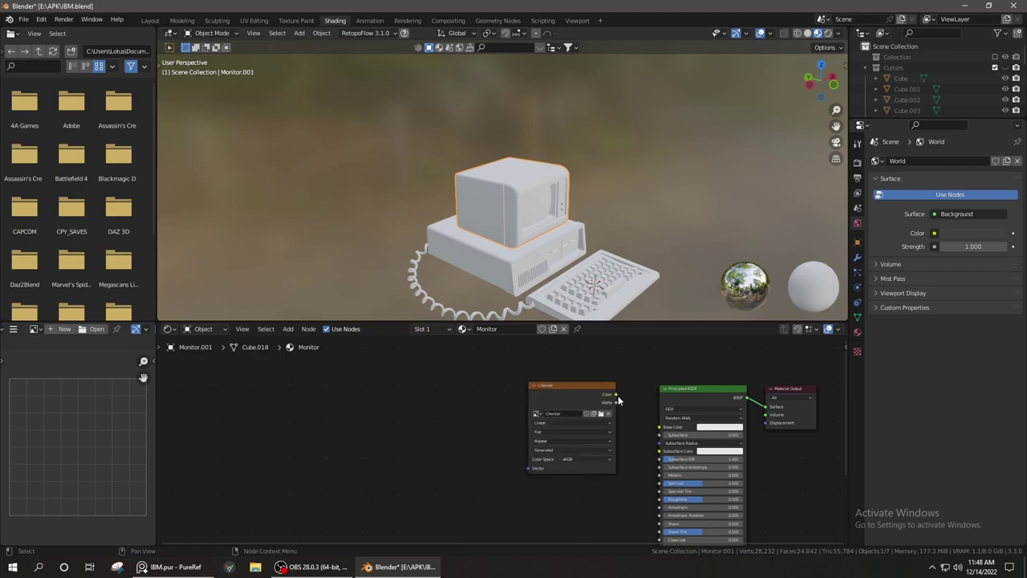
Check the checker-textured monitor from a new angle and save IBM.blend
{"action": "scroll", "coordinate": [578, 249], "scroll_direction": "up", "scroll_amount": 5}
{"action": "scroll", "coordinate": [578, 248], "scroll_direction": "up", "scroll_amount": 3}
{"action": "mouse_move", "coordinate": [578, 249]}
{"action": "middle_mouse_down"}
{"action": "mouse_move", "coordinate": [528, 247]}
{"action": "mouse_move", "coordinate": [420, 211]}
{"action": "mouse_move", "coordinate": [723, 230]}
{"action": "mouse_move", "coordinate": [550, 238]}
{"action": "mouse_move", "coordinate": [531, 261]}
{"action": "mouse_move", "coordinate": [548, 203]}
{"action": "mouse_move", "coordinate": [494, 220]}
{"action": "middle_mouse_up"}
{"action": "key", "text": "ctrl+s"}
In UV Editing, select an edge on Monitor.001's frame and bring up the UV mapping options
{"action": "scroll", "coordinate": [545, 208], "scroll_direction": "up", "scroll_amount": 3}
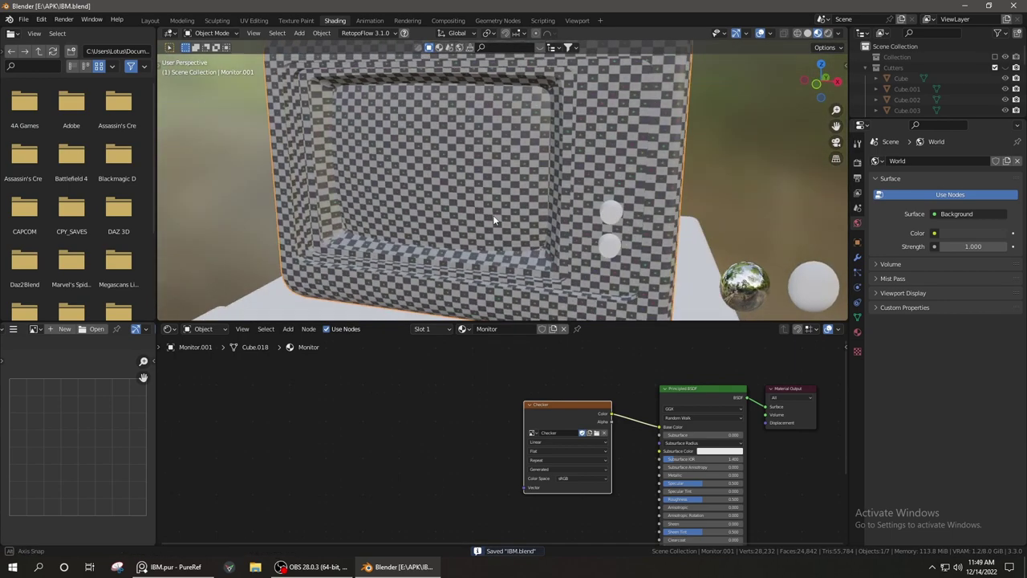
{"action": "left_click", "coordinate": [253, 20]}
{"action": "scroll", "coordinate": [782, 117], "scroll_direction": "up", "scroll_amount": 3}
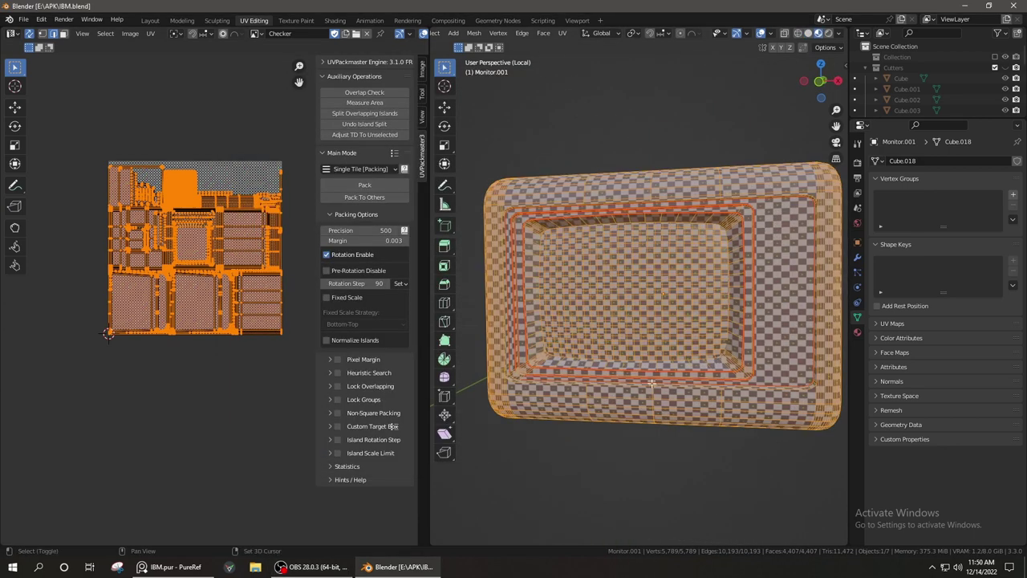
{"action": "scroll", "coordinate": [571, 328], "scroll_direction": "up", "scroll_amount": 5}
{"action": "middle_click_drag", "start_coordinate": [572, 328], "coordinate": [624, 283]}
{"action": "left_click", "coordinate": [624, 281]}
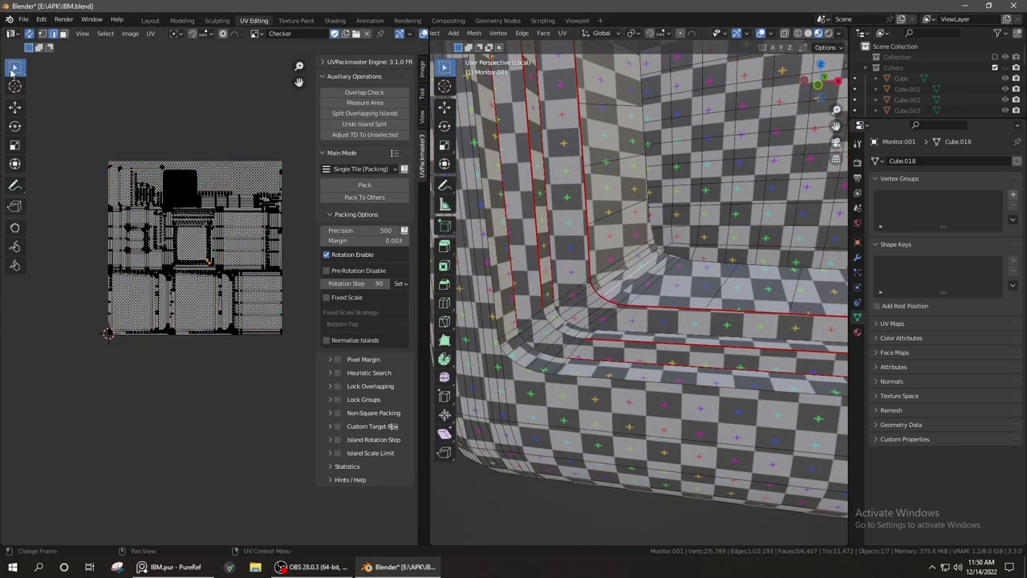
{"action": "left_click", "coordinate": [150, 34]}
{"action": "key", "text": "u"}
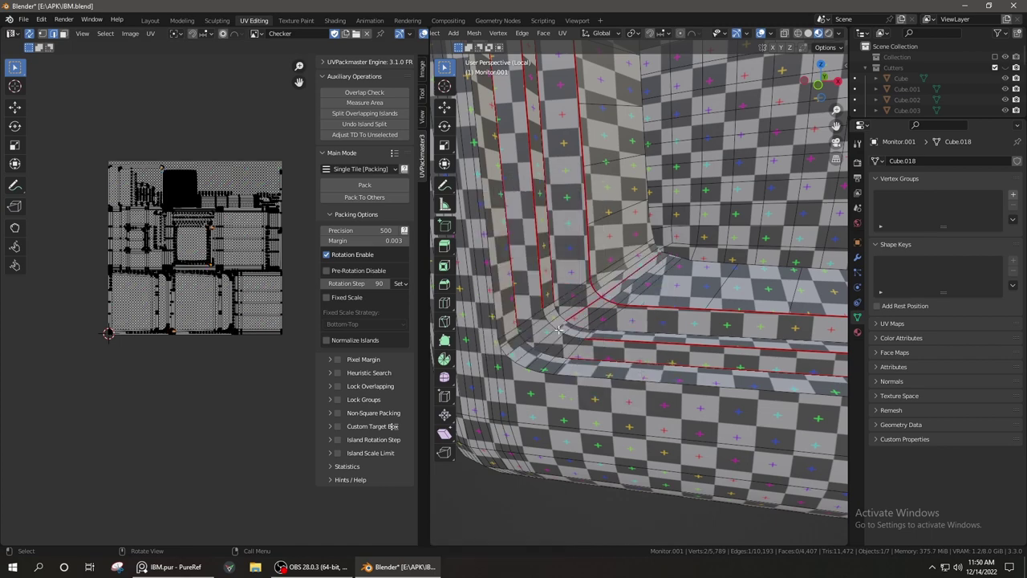
Select the whole monitor mesh, cube-project its UVs and pack the islands into the square
{"action": "middle_click_drag", "start_coordinate": [559, 329], "coordinate": [609, 337]}
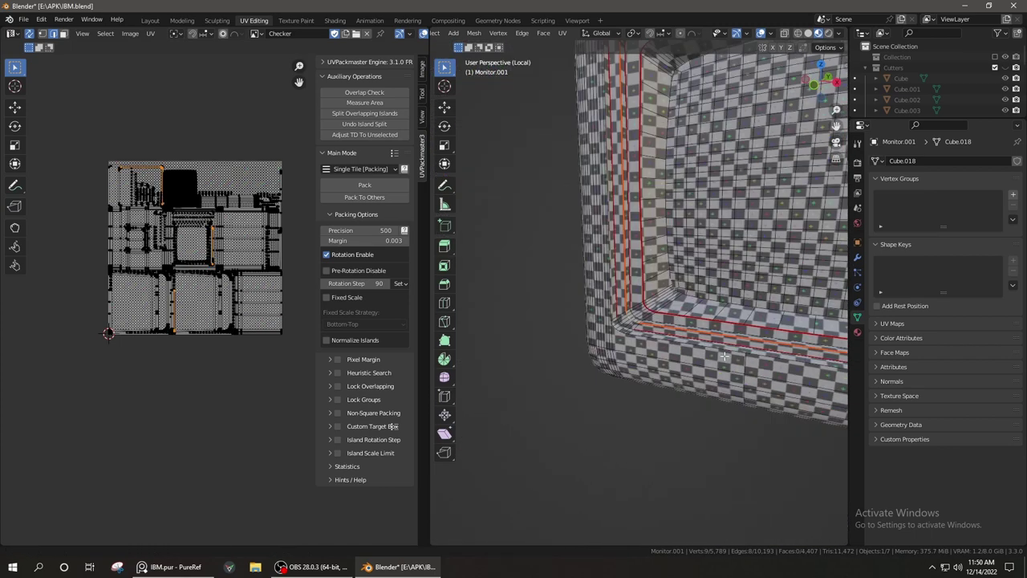
{"action": "right_click", "coordinate": [647, 447]}
{"action": "left_click", "coordinate": [647, 470]}
{"action": "left_click", "coordinate": [642, 206]}
{"action": "middle_click_drag", "start_coordinate": [642, 206], "coordinate": [602, 284]}
{"action": "key", "text": "a"}
{"action": "key", "text": "KP_Decimal"}
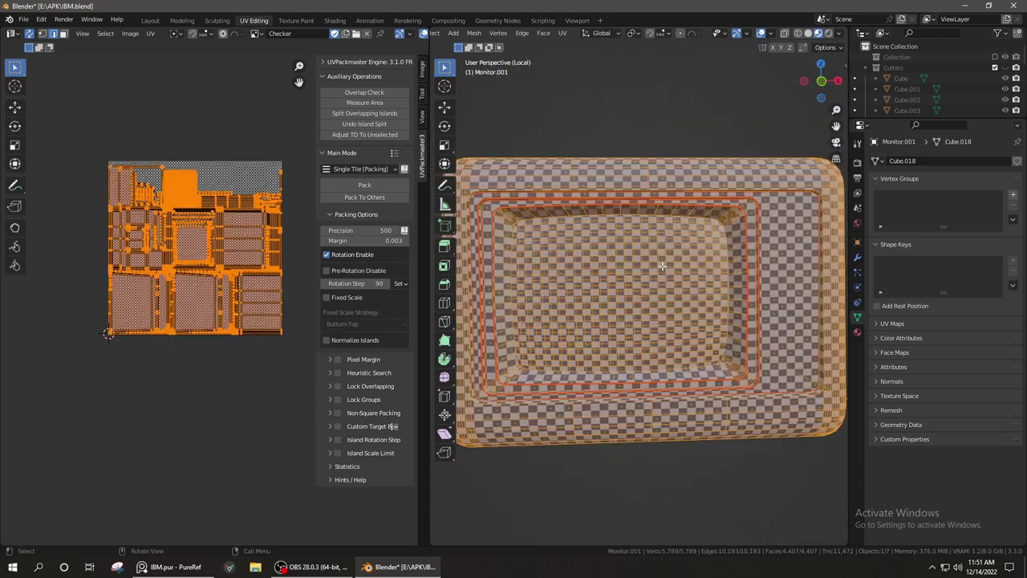
{"action": "left_click", "coordinate": [634, 150]}
{"action": "key", "text": "u"}
{"action": "left_click", "coordinate": [620, 203]}
{"action": "left_click", "coordinate": [364, 185]}
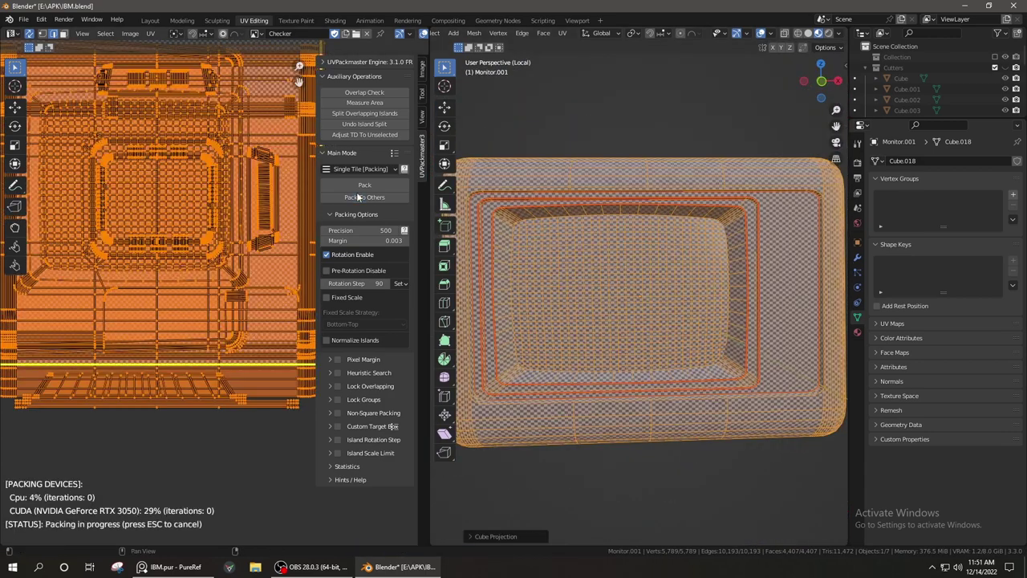
Repack the UV islands several times, shrinking the bottom-left island before a final repack
{"action": "scroll", "coordinate": [201, 307], "scroll_direction": "up", "scroll_amount": 1}
{"action": "left_click", "coordinate": [364, 185]}
{"action": "left_click", "coordinate": [372, 184]}
{"action": "left_click", "coordinate": [375, 190]}
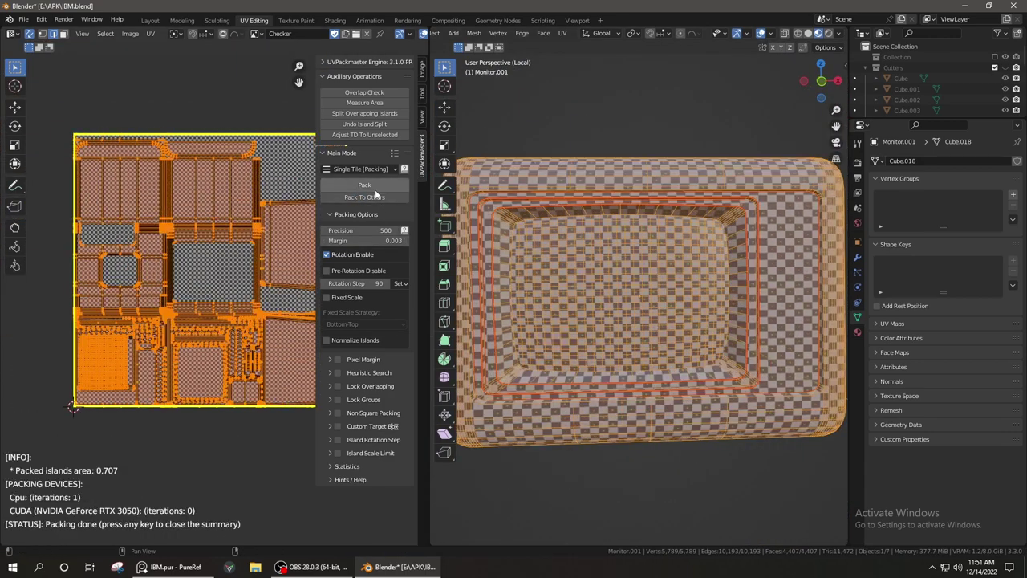
{"action": "scroll", "coordinate": [133, 273], "scroll_direction": "up", "scroll_amount": 1}
{"action": "left_click", "coordinate": [132, 273]}
{"action": "key", "text": "l"}
{"action": "key", "text": "s"}
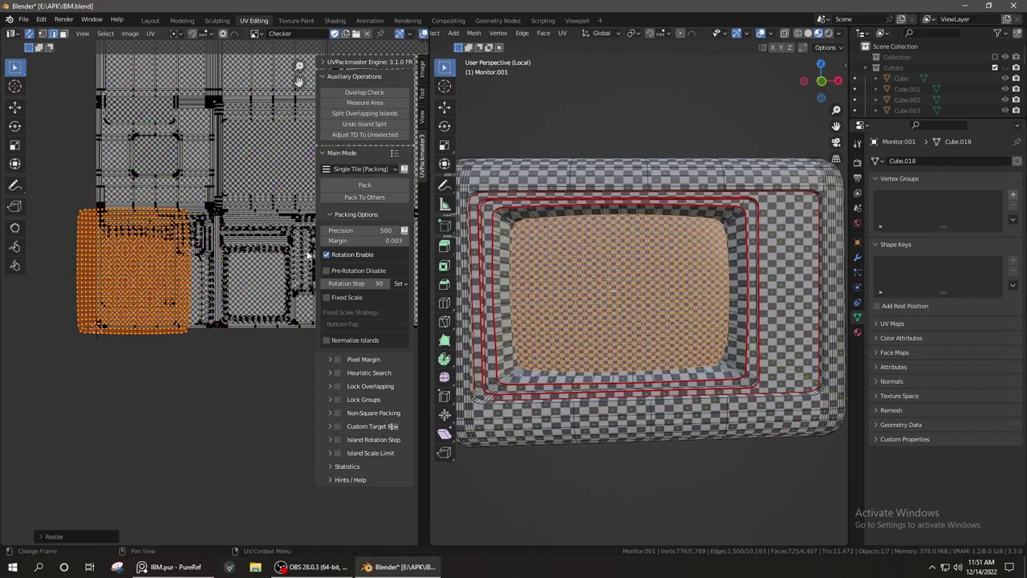
{"action": "key", "text": "s"}
{"action": "key", "text": "Return"}
{"action": "key", "text": "a"}
{"action": "left_click", "coordinate": [366, 186]}
Cube-project the entire monitor again and pack its UV islands
{"action": "middle_click_drag", "start_coordinate": [609, 305], "coordinate": [690, 313]}
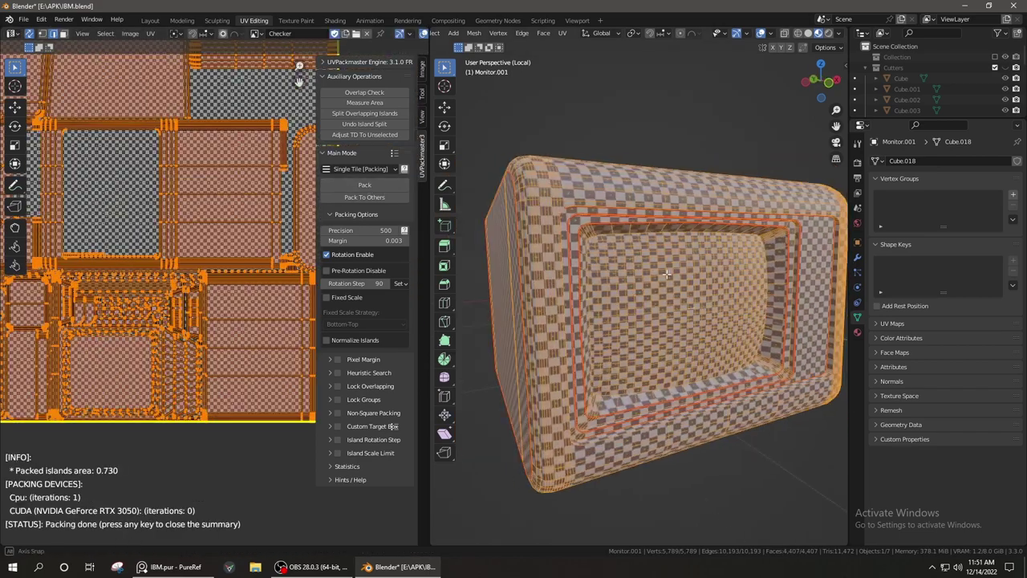
{"action": "scroll", "coordinate": [554, 332], "scroll_direction": "up", "scroll_amount": 3}
{"action": "key", "text": "u"}
{"action": "scroll", "coordinate": [564, 363], "scroll_direction": "down", "scroll_amount": 3}
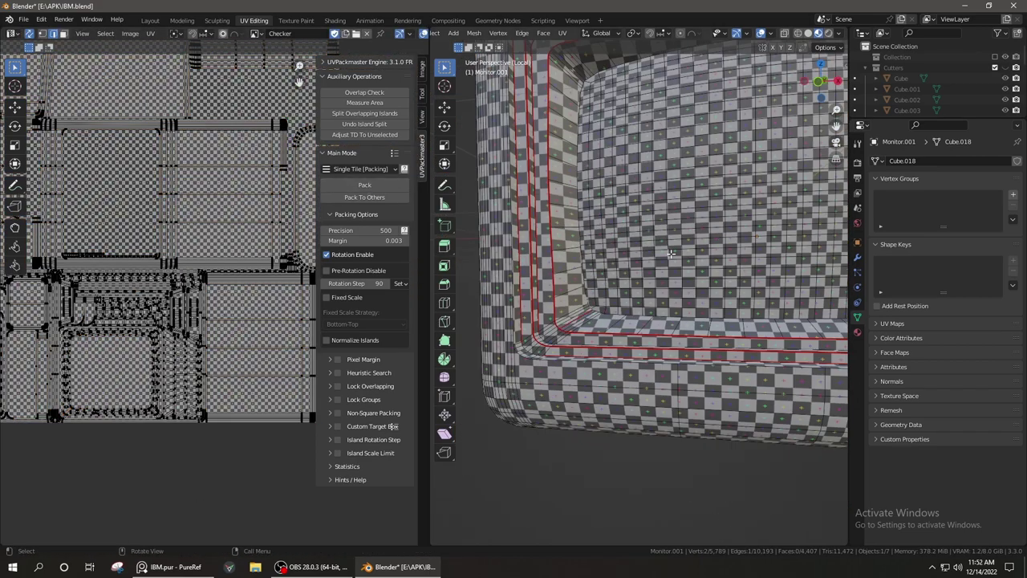
{"action": "scroll", "coordinate": [564, 363], "scroll_direction": "down", "scroll_amount": 3}
{"action": "key", "text": "a"}
{"action": "key", "text": "u"}
{"action": "left_click", "coordinate": [642, 262]}
{"action": "left_click", "coordinate": [365, 185]}
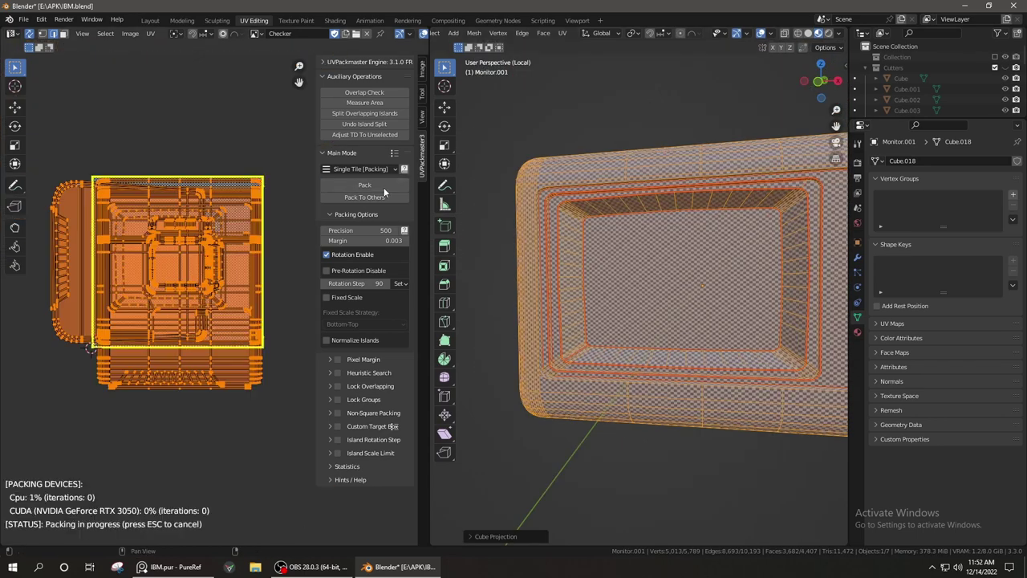
{"action": "key", "text": "s"}
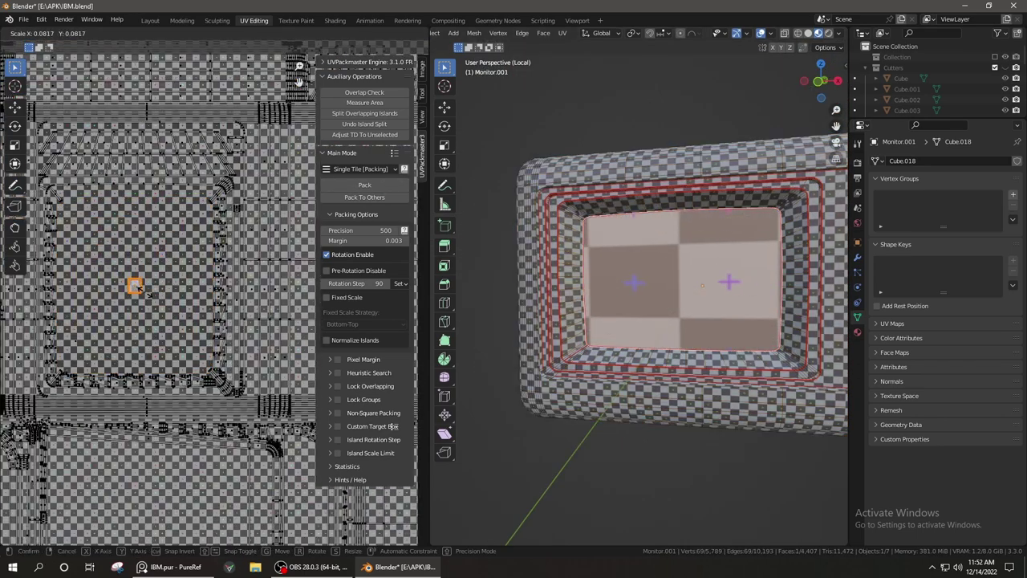
{"action": "key", "text": "Escape"}
Limited-dissolve redundant monitor edges and reveal the hidden geometry
{"action": "key", "text": "x"}
{"action": "left_click", "coordinate": [659, 367]}
{"action": "key", "text": "alt+h"}
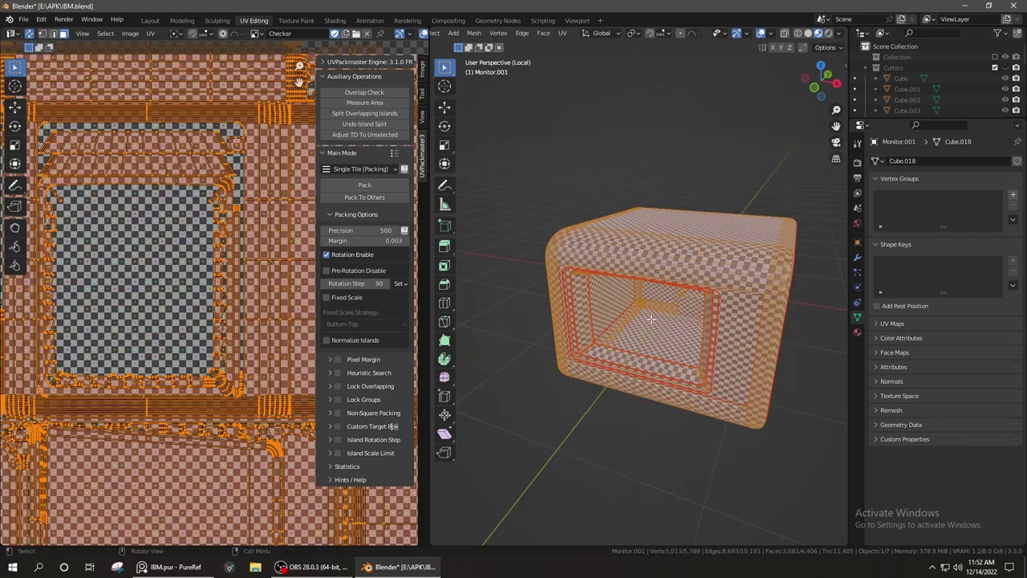
{"action": "scroll", "coordinate": [167, 295], "scroll_direction": "down", "scroll_amount": 3}
{"action": "scroll", "coordinate": [167, 295], "scroll_direction": "down", "scroll_amount": 2}
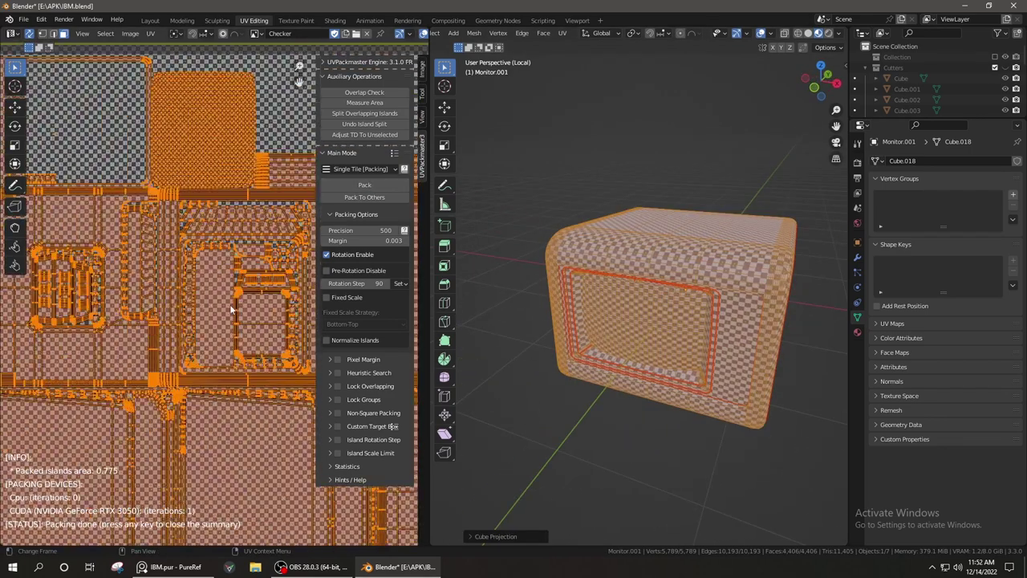
{"action": "scroll", "coordinate": [606, 333], "scroll_direction": "up", "scroll_amount": 5}
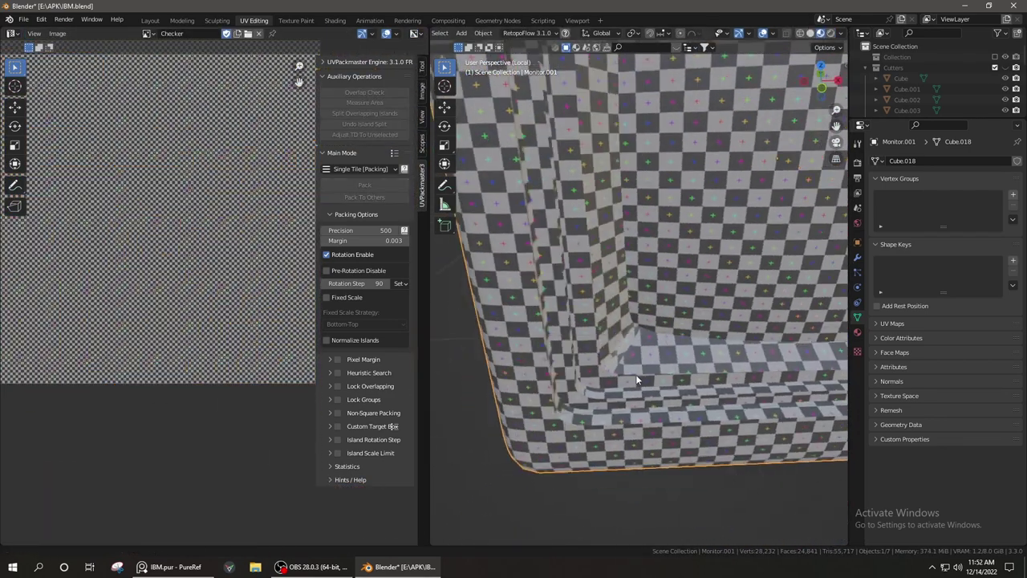
Select the linked inner strip of the screen frame and unwrap it separately
{"action": "middle_click_drag", "start_coordinate": [635, 374], "coordinate": [807, 349]}
{"action": "left_click", "coordinate": [806, 349]}
{"action": "scroll", "coordinate": [230, 291], "scroll_direction": "down", "scroll_amount": 2}
{"action": "scroll", "coordinate": [629, 313], "scroll_direction": "down", "scroll_amount": 3}
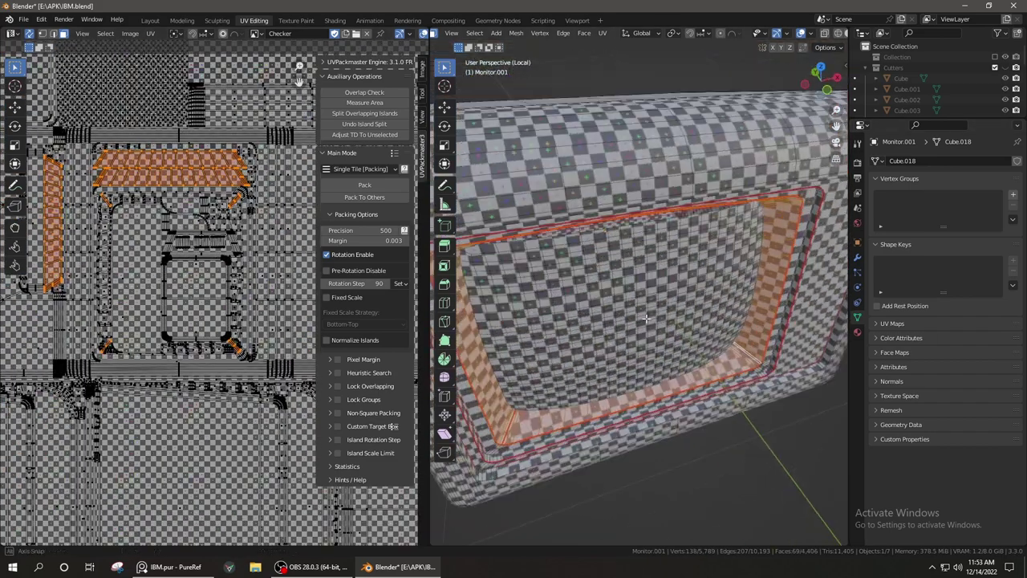
{"action": "scroll", "coordinate": [629, 313], "scroll_direction": "up", "scroll_amount": 5}
{"action": "left_click", "coordinate": [630, 313]}
{"action": "key", "text": "l"}
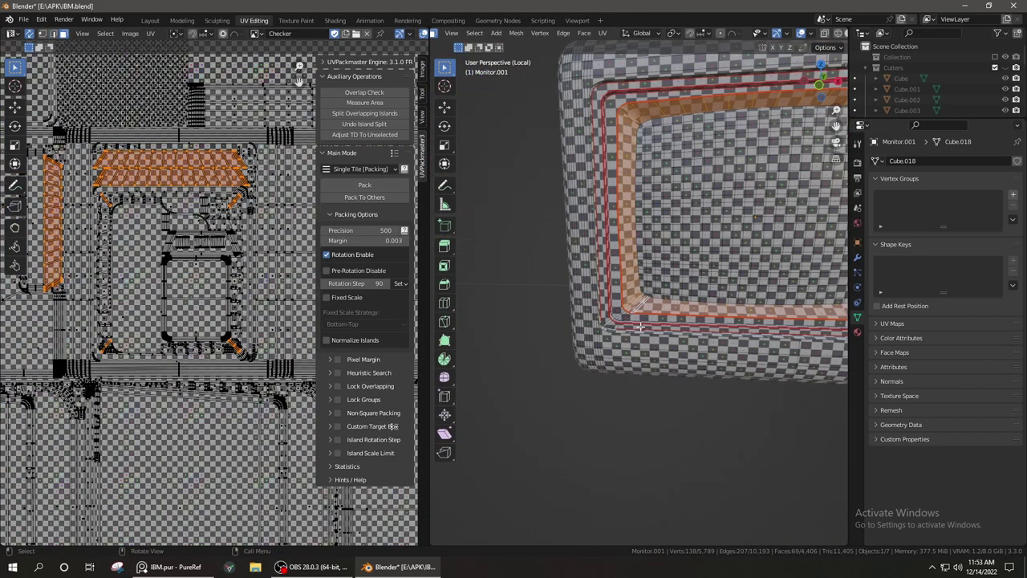
{"action": "key", "text": "u"}
{"action": "left_click", "coordinate": [550, 356]}
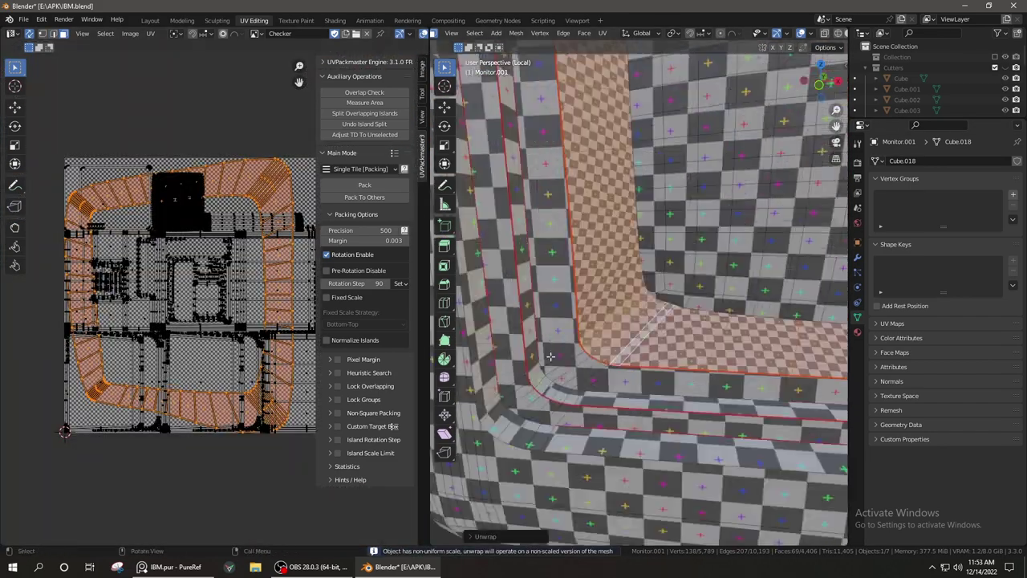
Scale the frame strip's UV island and repack all UV islands into the tile
{"action": "left_click", "coordinate": [618, 332]}
{"action": "key", "text": "a"}
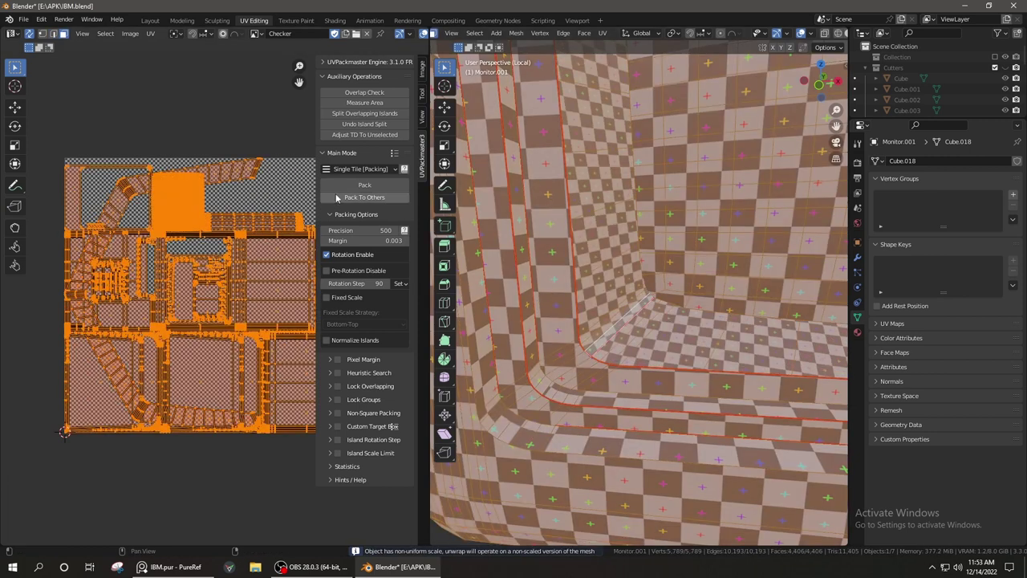
{"action": "key", "text": "alt+a"}
{"action": "key", "text": "l"}
{"action": "key", "text": "s"}
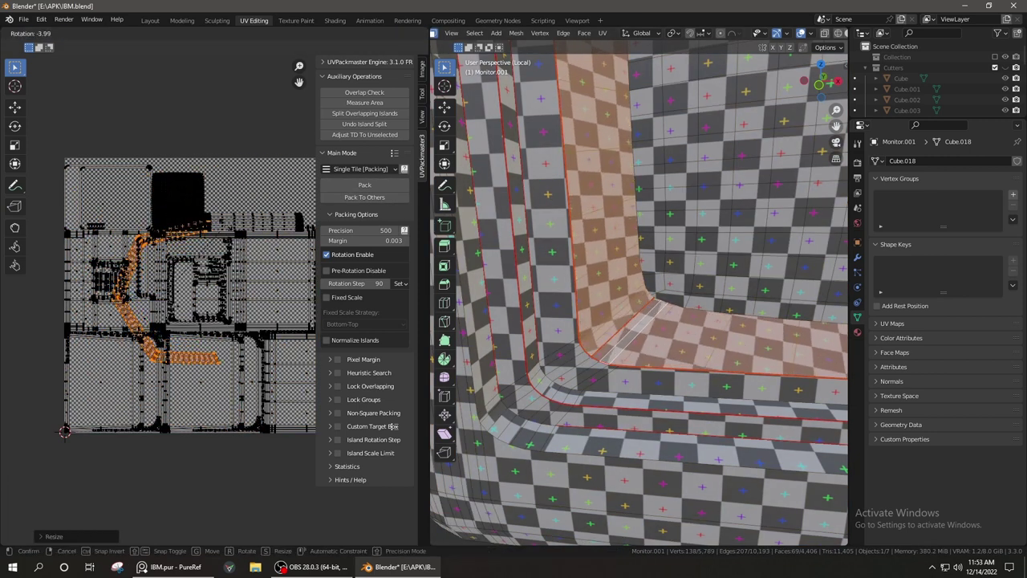
{"action": "key", "text": "a"}
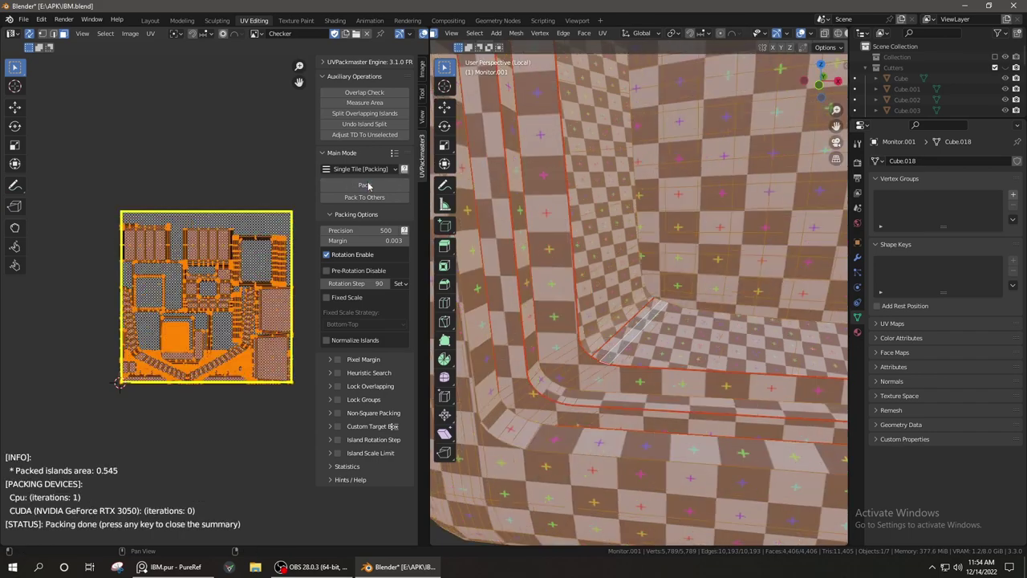
{"action": "scroll", "coordinate": [261, 398], "scroll_direction": "up", "scroll_amount": 4}
{"action": "scroll", "coordinate": [261, 399], "scroll_direction": "up", "scroll_amount": 2}
{"action": "scroll", "coordinate": [273, 337], "scroll_direction": "down", "scroll_amount": 4}
{"action": "left_click", "coordinate": [277, 313]}
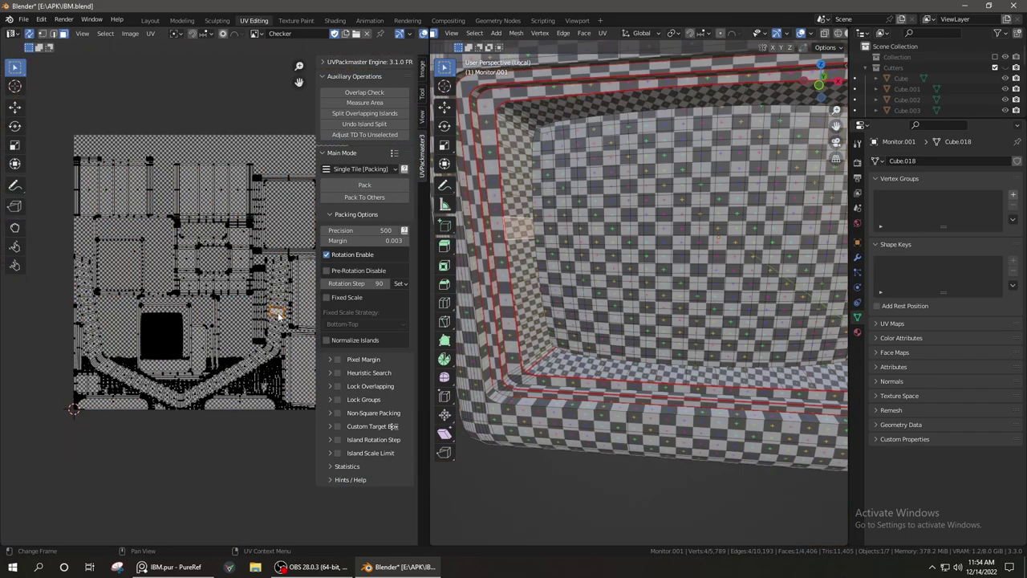
{"action": "left_click", "coordinate": [72, 408]}
{"action": "key", "text": "a"}
{"action": "left_click", "coordinate": [365, 184]}
{"action": "key", "text": "Escape"}
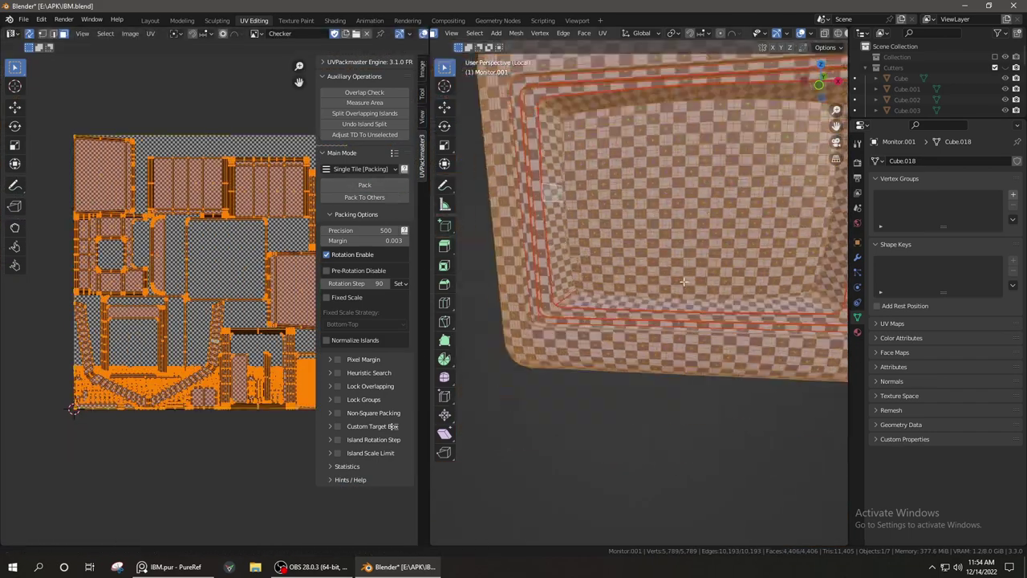
Enlarge the screen's UV island about twice, then select all of the monitor's UVs
{"action": "middle_click_drag", "start_coordinate": [514, 241], "coordinate": [558, 411]}
{"action": "scroll", "coordinate": [558, 411], "scroll_direction": "up", "scroll_amount": 5}
{"action": "scroll", "coordinate": [201, 321], "scroll_direction": "down", "scroll_amount": 3}
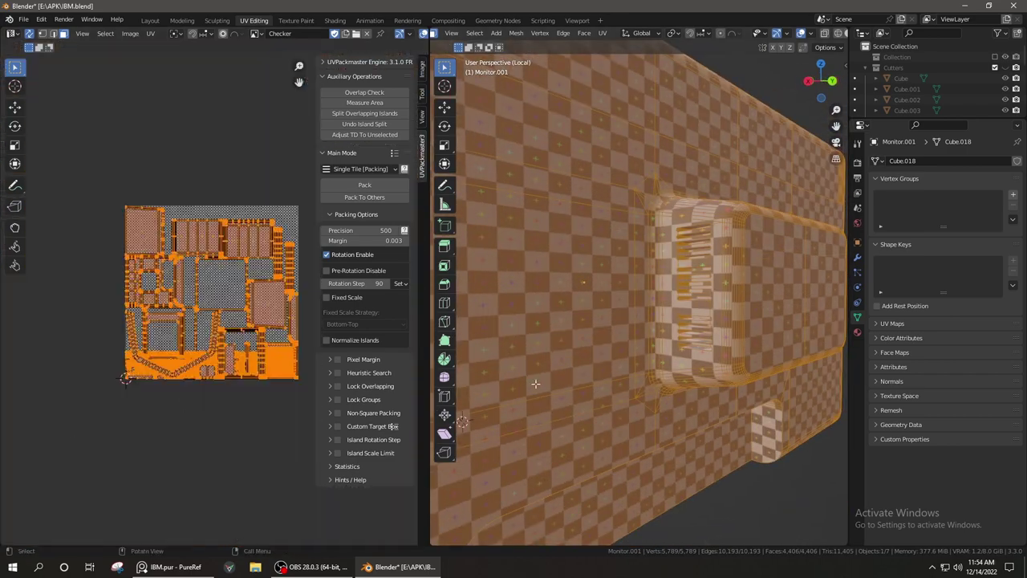
{"action": "scroll", "coordinate": [610, 321], "scroll_direction": "down", "scroll_amount": 5}
{"action": "scroll", "coordinate": [221, 345], "scroll_direction": "up", "scroll_amount": 3}
{"action": "scroll", "coordinate": [233, 329], "scroll_direction": "up", "scroll_amount": 2}
{"action": "key", "text": "l"}
{"action": "key", "text": "s"}
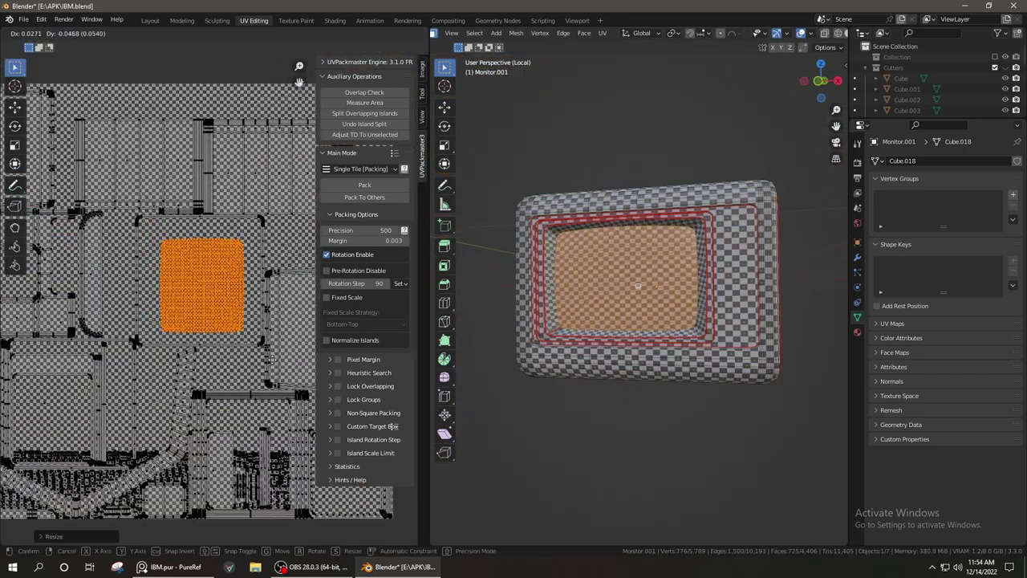
{"action": "key", "text": "a"}
{"action": "scroll", "coordinate": [275, 366], "scroll_direction": "down", "scroll_amount": 3}
{"action": "scroll", "coordinate": [669, 361], "scroll_direction": "up", "scroll_amount": 5}
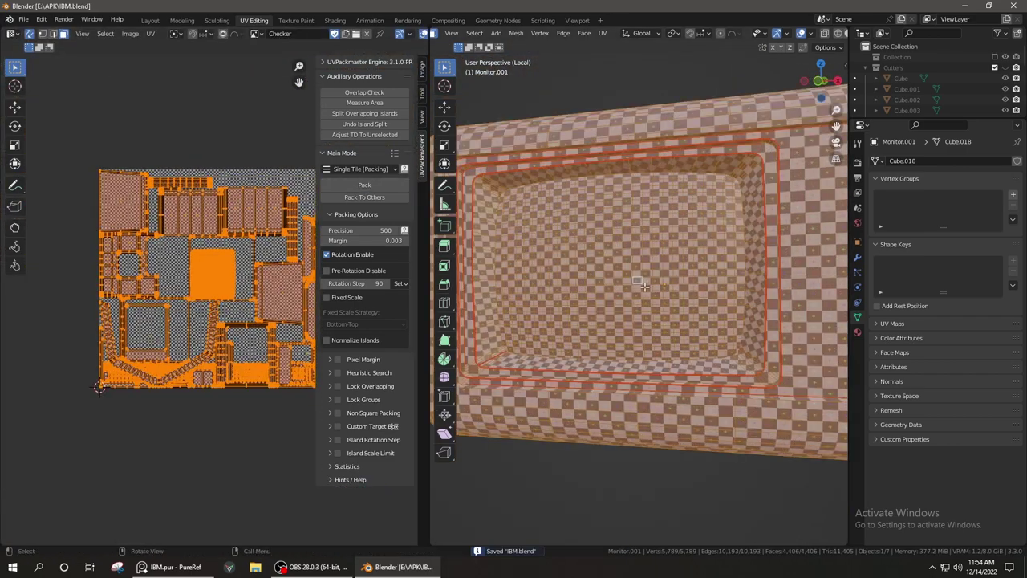
{"action": "scroll", "coordinate": [669, 360], "scroll_direction": "up", "scroll_amount": 3}
{"action": "scroll", "coordinate": [669, 361], "scroll_direction": "up", "scroll_amount": 3}
Select an inner-corner edge loop, check its edge and UV options, then reselect all geometry
{"action": "key", "text": "alt+a"}
{"action": "left_click", "coordinate": [553, 398], "text": "alt"}
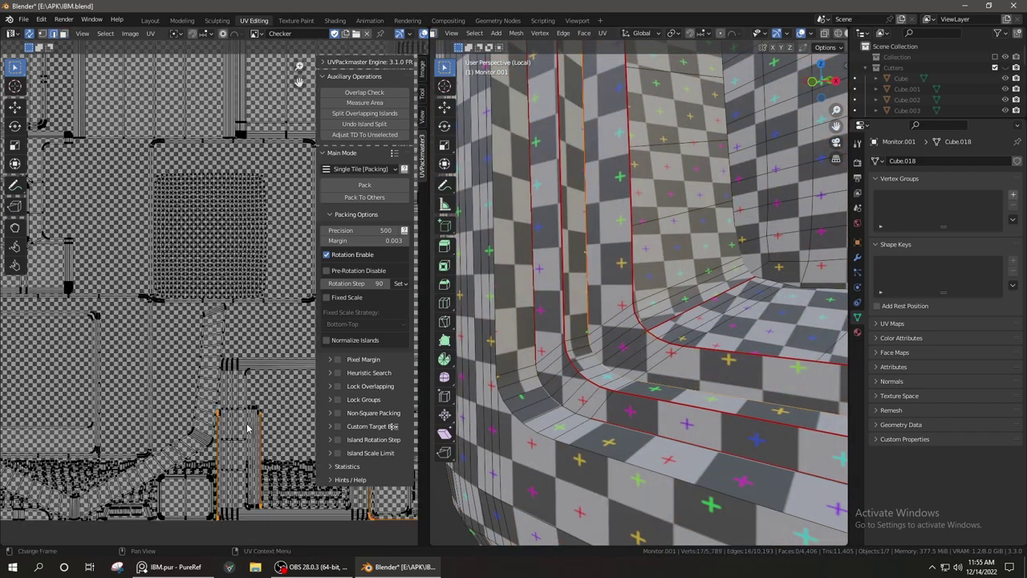
{"action": "scroll", "coordinate": [160, 321], "scroll_direction": "up", "scroll_amount": 4}
{"action": "right_click", "coordinate": [553, 398]}
{"action": "key", "text": "u"}
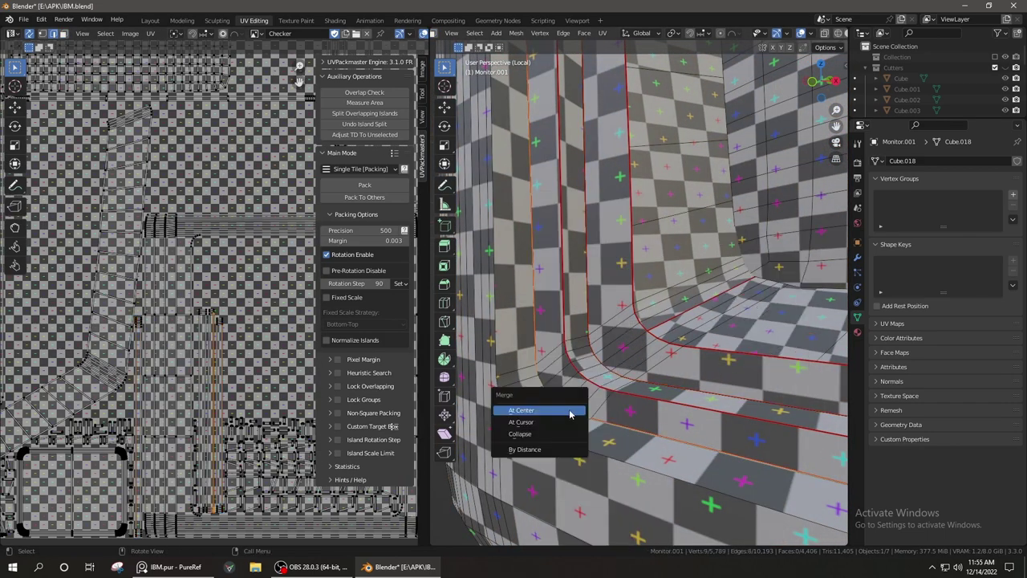
{"action": "key", "text": "Escape"}
{"action": "scroll", "coordinate": [570, 413], "scroll_direction": "down", "scroll_amount": 8}
{"action": "key", "text": "a"}
{"action": "scroll", "coordinate": [247, 392], "scroll_direction": "down", "scroll_amount": 3}
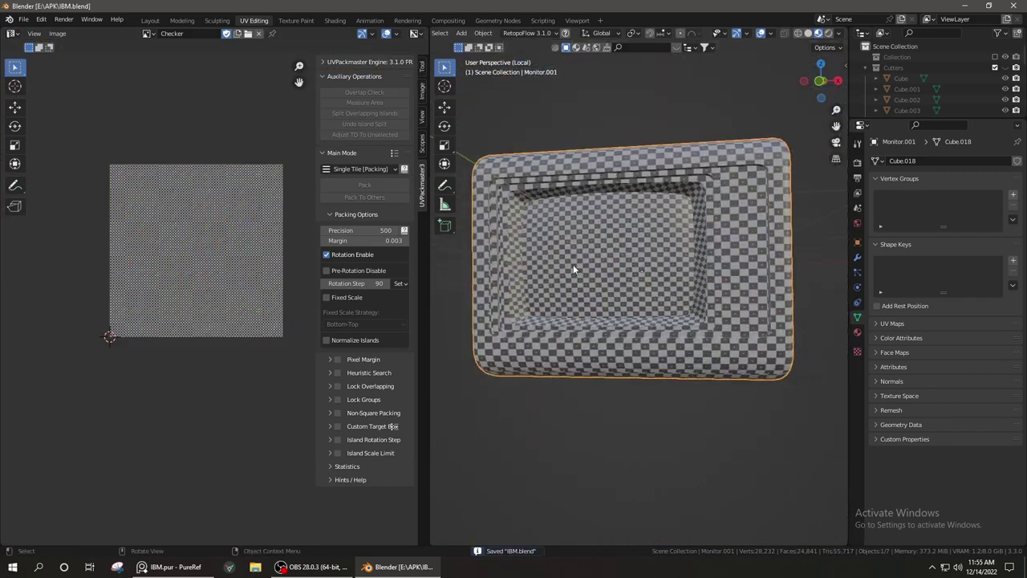
Back in Layout, view the PC case and keyboard, then select the Helix.001 coiled cord
{"action": "mouse_move", "coordinate": [574, 270]}
{"action": "middle_mouse_down"}
{"action": "mouse_move", "coordinate": [707, 331]}
{"action": "mouse_move", "coordinate": [768, 294]}
{"action": "mouse_move", "coordinate": [679, 356]}
{"action": "middle_mouse_up"}
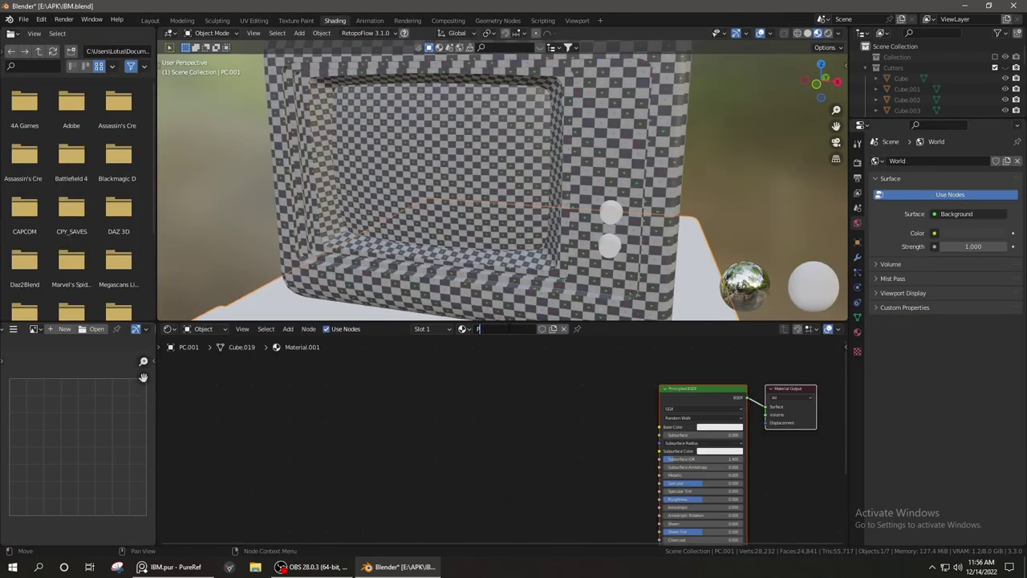
{"action": "left_click", "coordinate": [256, 21]}
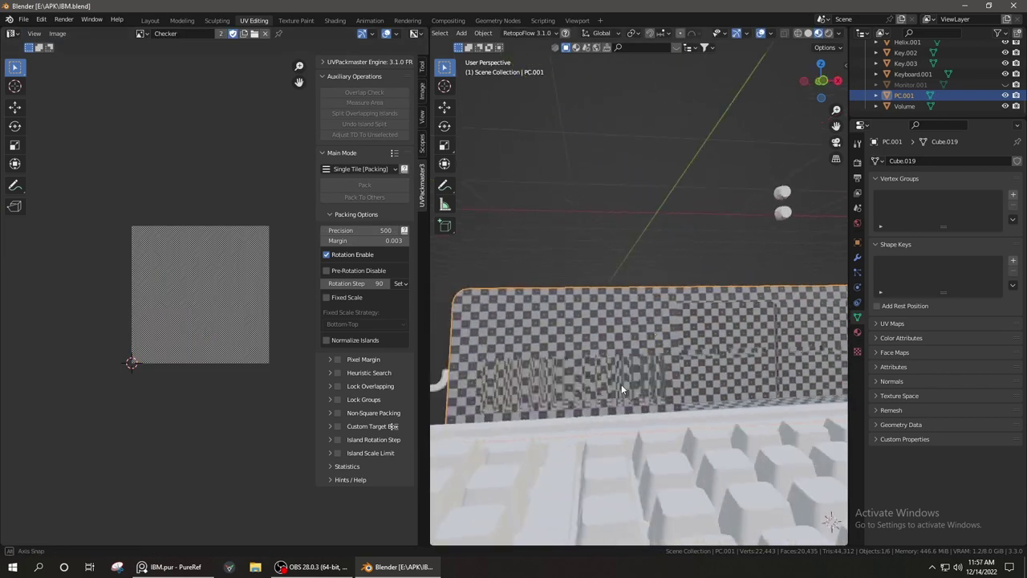
{"action": "mouse_move", "coordinate": [621, 383]}
{"action": "middle_mouse_down"}
{"action": "mouse_move", "coordinate": [823, 393]}
{"action": "mouse_move", "coordinate": [463, 363]}
{"action": "mouse_move", "coordinate": [530, 414]}
{"action": "mouse_move", "coordinate": [637, 427]}
{"action": "mouse_move", "coordinate": [694, 471]}
{"action": "mouse_move", "coordinate": [519, 410]}
{"action": "mouse_move", "coordinate": [729, 419]}
{"action": "mouse_move", "coordinate": [703, 387]}
{"action": "mouse_move", "coordinate": [676, 424]}
{"action": "mouse_move", "coordinate": [707, 413]}
{"action": "mouse_move", "coordinate": [616, 414]}
{"action": "middle_mouse_up"}
{"action": "key", "text": "Tab"}
{"action": "key", "text": "Tab"}
{"action": "left_click", "coordinate": [703, 387]}
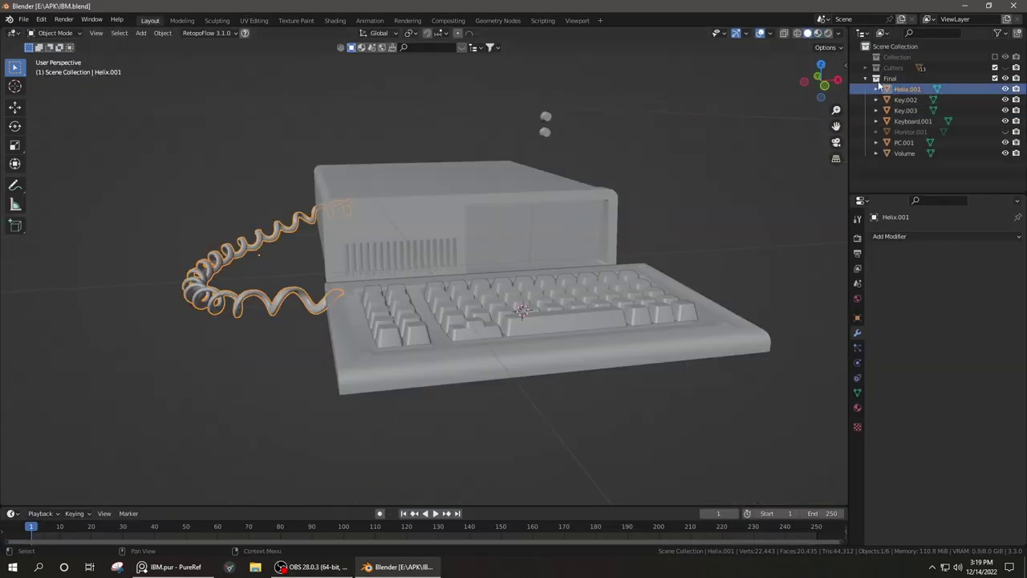
Add a 12-vertex mesh circle, isolate it, and centre it on the 3D cursor
{"action": "left_click", "coordinate": [877, 78]}
{"action": "middle_click_drag", "start_coordinate": [561, 240], "coordinate": [610, 177]}
{"action": "key", "text": "shift+a"}
{"action": "left_click", "coordinate": [688, 202]}
{"action": "left_click", "coordinate": [137, 379]}
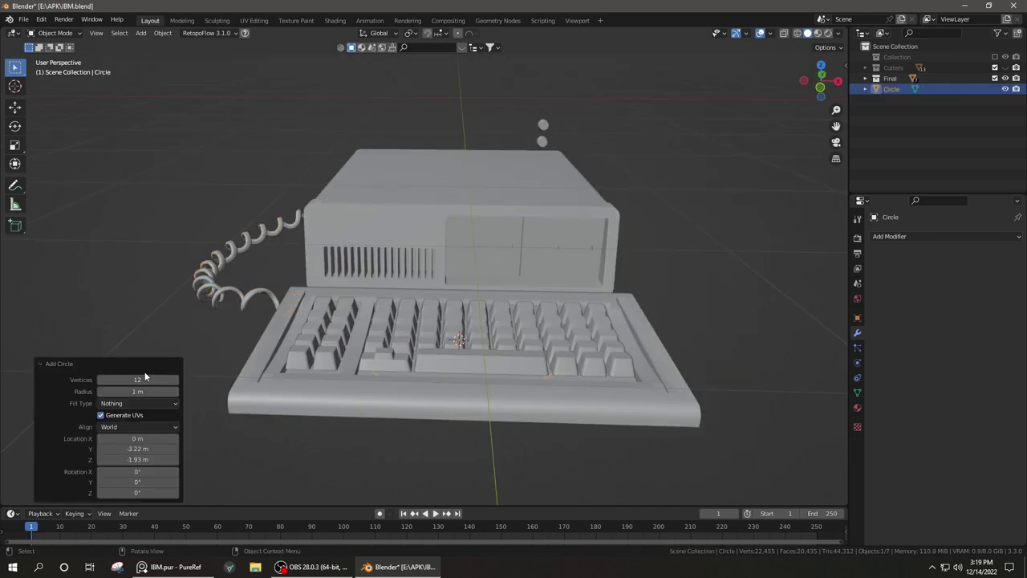
{"action": "key", "text": "KP_Divide"}
{"action": "middle_click_drag", "start_coordinate": [418, 390], "coordinate": [506, 334]}
{"action": "key", "text": "shift+s"}
{"action": "left_click", "coordinate": [403, 231]}
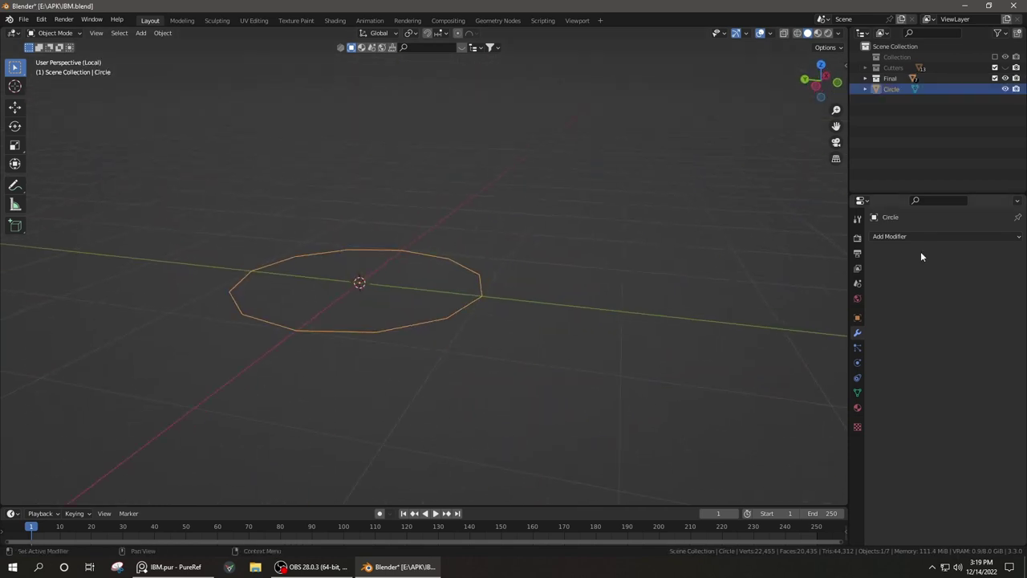
Add a Screw modifier to the circle and raise its screw offset to stretch it upward
{"action": "left_click", "coordinate": [899, 237]}
{"action": "left_click", "coordinate": [805, 396]}
{"action": "middle_click_drag", "start_coordinate": [658, 385], "coordinate": [621, 385]}
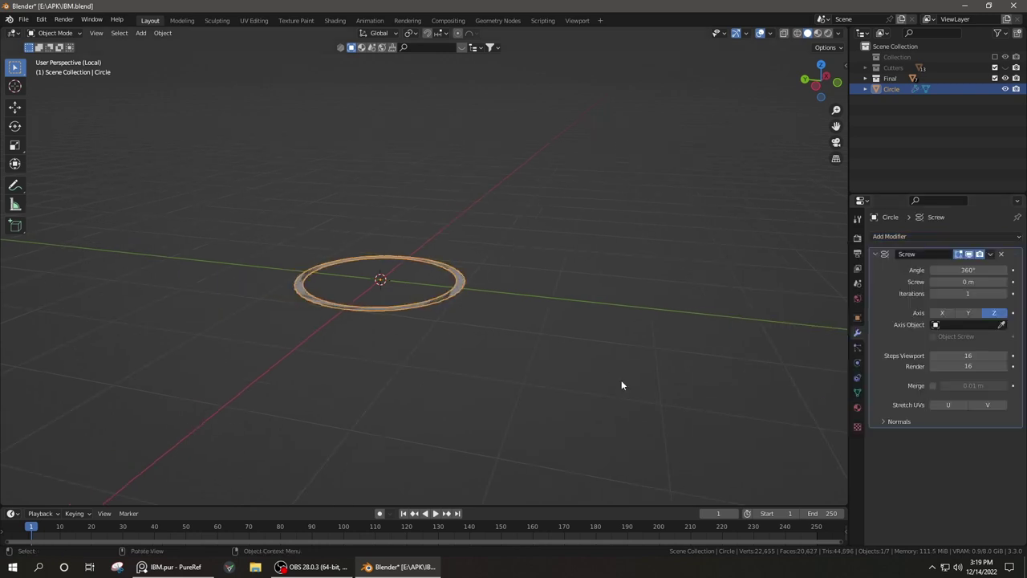
{"action": "mouse_move", "coordinate": [968, 282]}
{"action": "left_mouse_down"}
{"action": "mouse_move", "coordinate": [995, 282]}
{"action": "mouse_move", "coordinate": [999, 293]}
{"action": "left_mouse_up"}
{"action": "scroll", "coordinate": [563, 425], "scroll_direction": "down", "scroll_amount": 5}
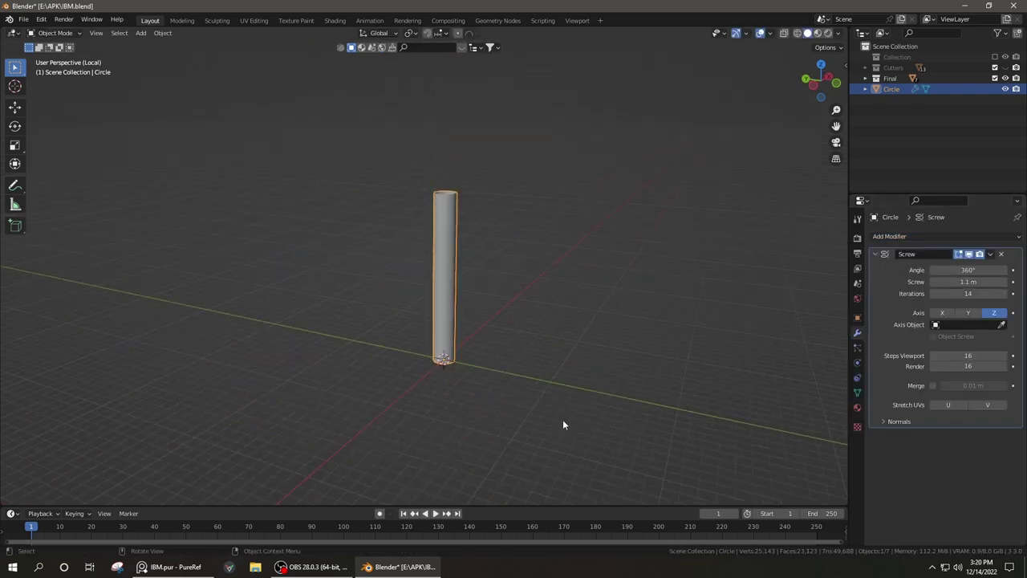
In Edit Mode, rotate and shrink the profile circle, scaling it to 0.831
{"action": "left_click", "coordinate": [586, 327]}
{"action": "key", "text": "s"}
{"action": "left_click", "coordinate": [536, 351]}
{"action": "key", "text": "r"}
{"action": "key", "text": "s"}
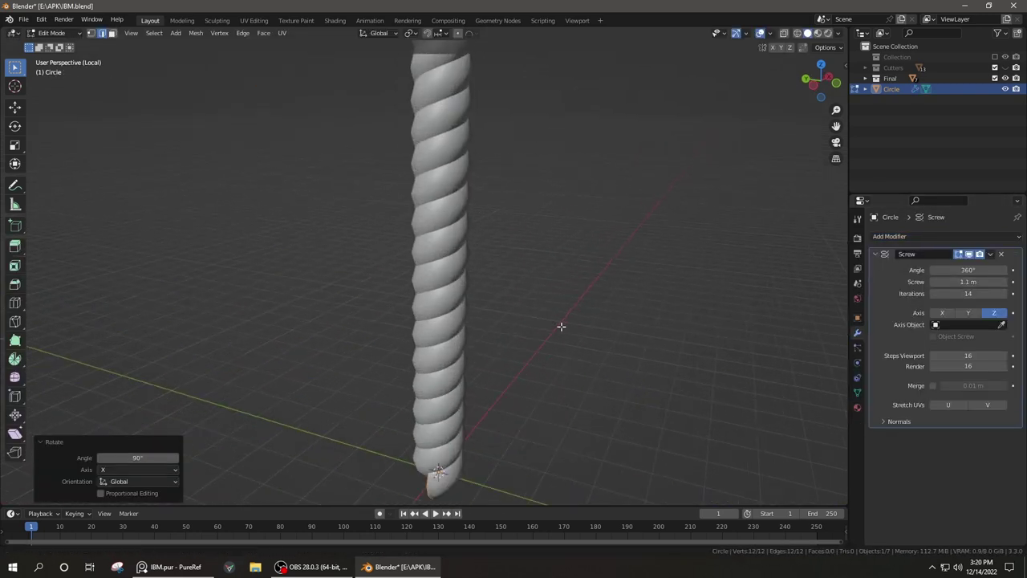
{"action": "left_click", "coordinate": [569, 390]}
{"action": "middle_click_drag", "start_coordinate": [569, 390], "coordinate": [503, 385]}
{"action": "key", "text": "s"}
{"action": "left_click", "coordinate": [561, 361]}
{"action": "middle_click_drag", "start_coordinate": [562, 361], "coordinate": [816, 244]}
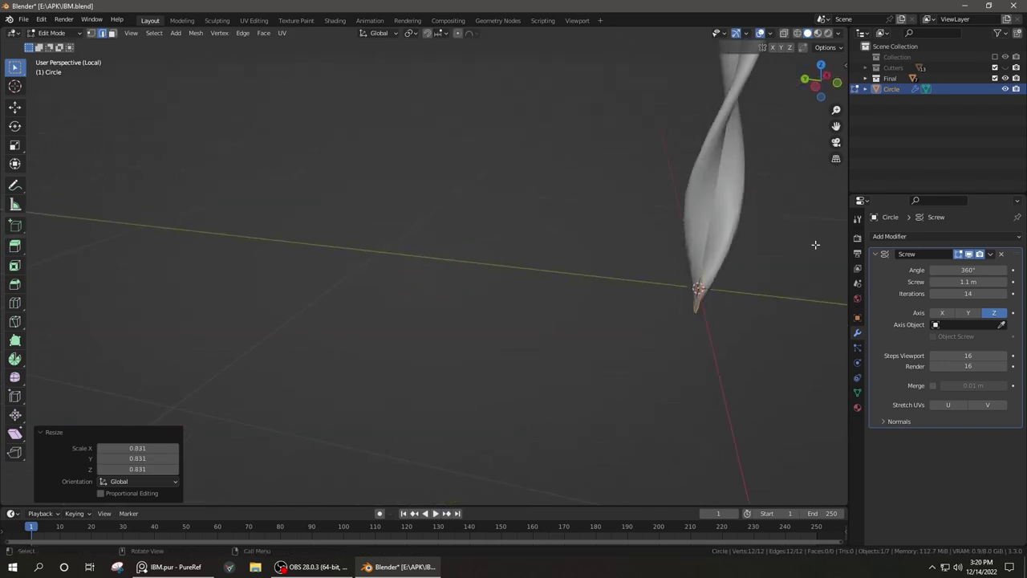
Set the screw pitch to 0.17 m, shrink the profile further, and leave isolation in Object Mode
{"action": "left_click", "coordinate": [1004, 282]}
{"action": "mouse_move", "coordinate": [646, 332]}
{"action": "middle_mouse_down"}
{"action": "mouse_move", "coordinate": [324, 355]}
{"action": "mouse_move", "coordinate": [476, 384]}
{"action": "middle_mouse_up"}
{"action": "scroll", "coordinate": [476, 384], "scroll_direction": "up", "scroll_amount": 3}
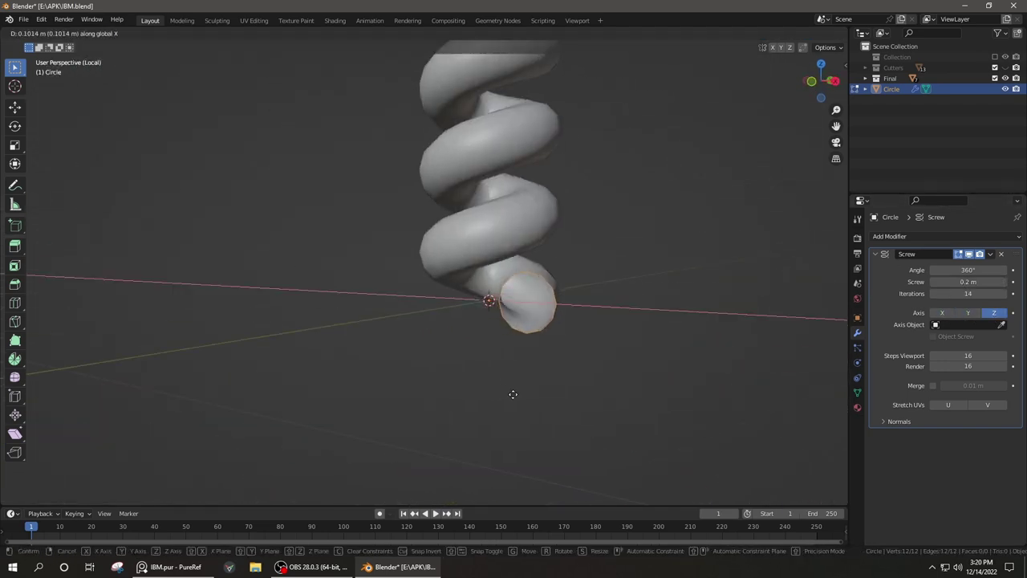
{"action": "key", "text": "s"}
{"action": "left_click", "coordinate": [575, 303]}
{"action": "scroll", "coordinate": [534, 413], "scroll_direction": "up", "scroll_amount": 3}
{"action": "key", "text": "s"}
{"action": "left_click", "coordinate": [714, 404]}
{"action": "scroll", "coordinate": [505, 365], "scroll_direction": "down", "scroll_amount": 5}
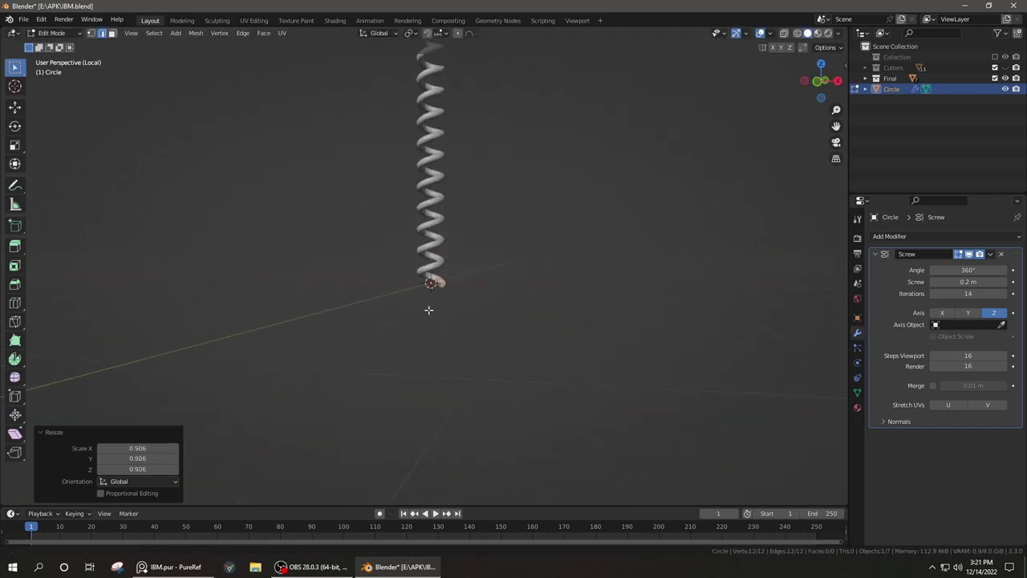
{"action": "key", "text": "Tab"}
{"action": "scroll", "coordinate": [519, 370], "scroll_direction": "down", "scroll_amount": 3}
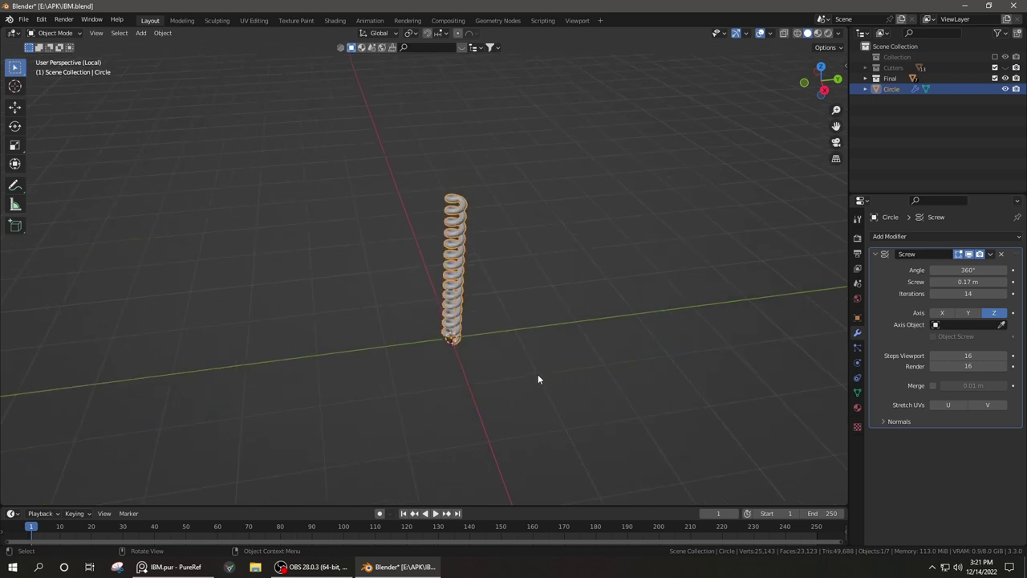
{"action": "key", "text": "slash"}
{"action": "key", "text": "shift+a"}
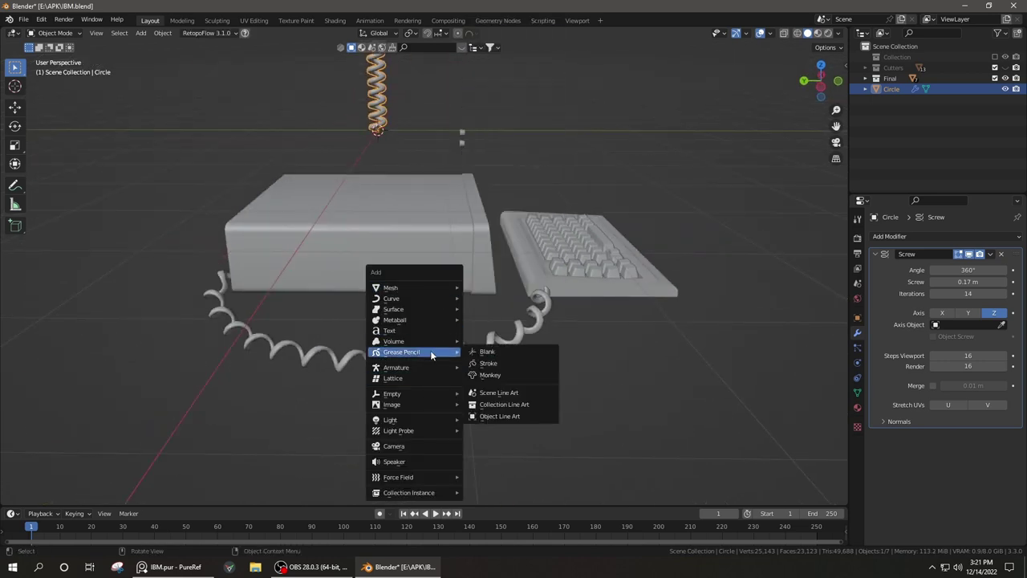
Sketch the cord's path around the computer with an annotation, then view from the top
{"action": "mouse_move", "coordinate": [432, 355]}
{"action": "middle_mouse_down"}
{"action": "mouse_move", "coordinate": [351, 300]}
{"action": "mouse_move", "coordinate": [295, 343]}
{"action": "middle_mouse_up"}
{"action": "middle_click_drag", "start_coordinate": [557, 325], "coordinate": [509, 373]}
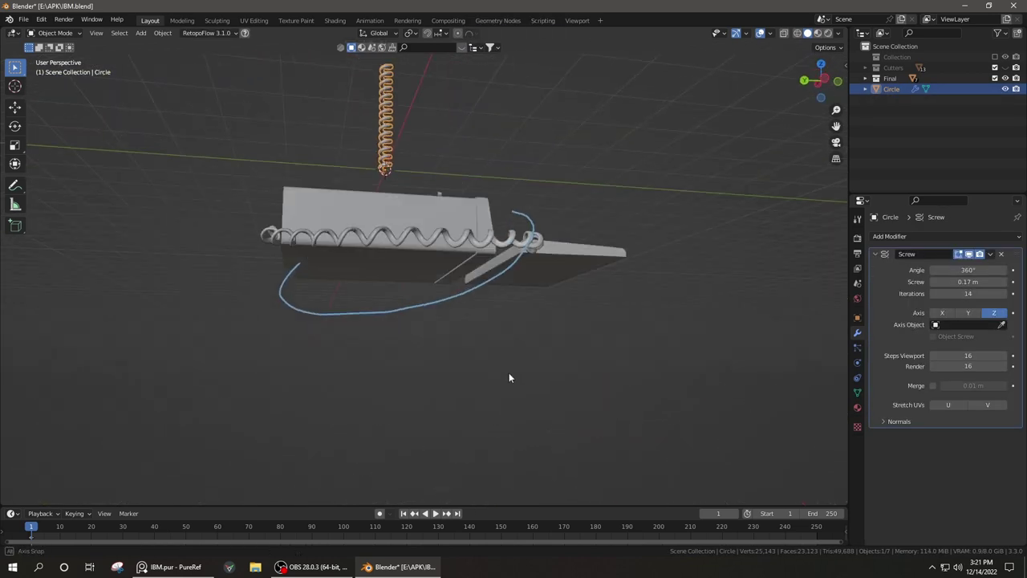
{"action": "left_click", "coordinate": [62, 189]}
{"action": "middle_click_drag", "start_coordinate": [321, 176], "coordinate": [361, 144]}
{"action": "key", "text": "KP_7"}
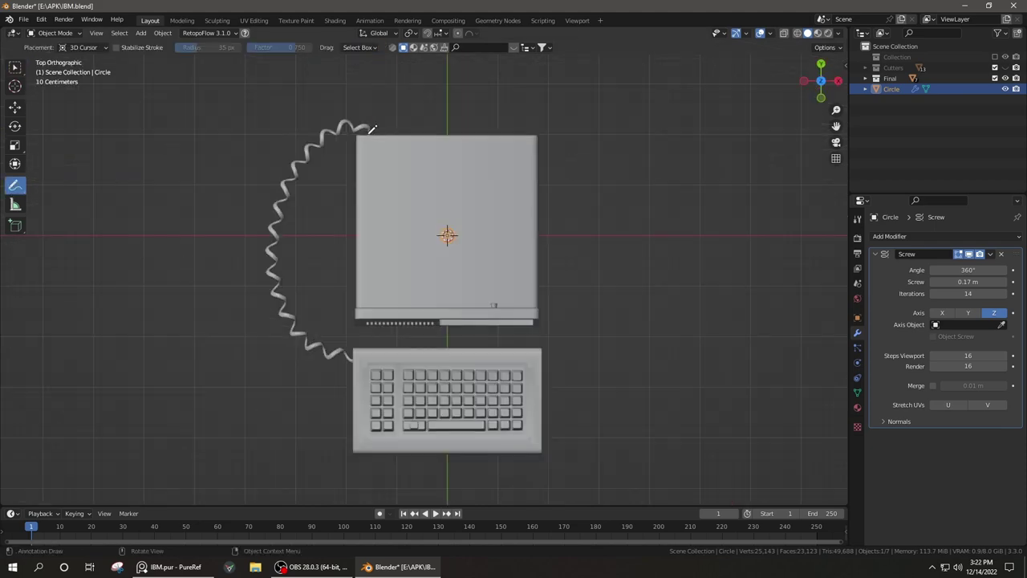
{"action": "scroll", "coordinate": [273, 309], "scroll_direction": "up", "scroll_amount": 3}
Convert the spring to a curve, undo the conversion, and bring up the Add menu
{"action": "right_click", "coordinate": [202, 236]}
{"action": "left_click", "coordinate": [173, 278]}
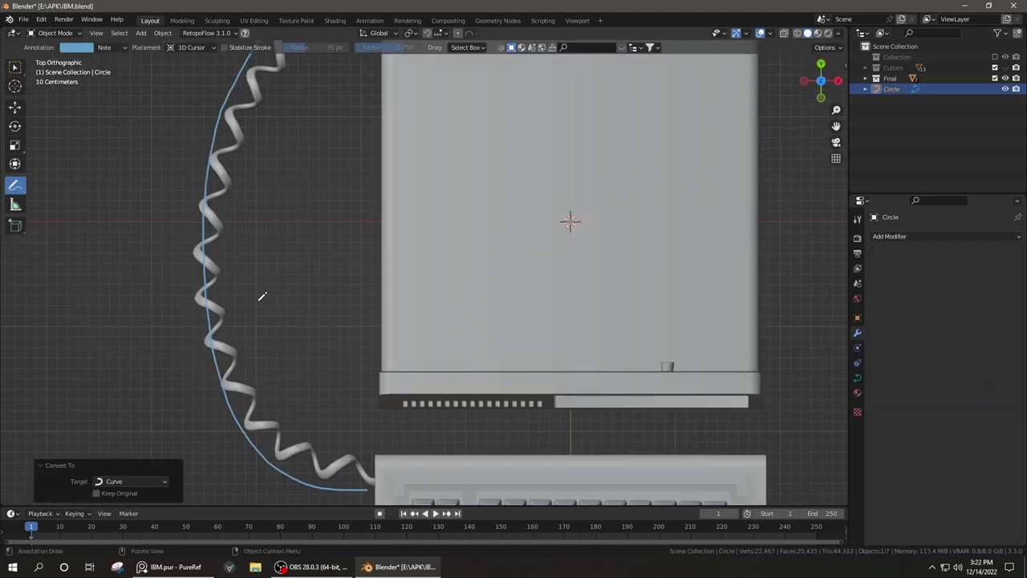
{"action": "mouse_move", "coordinate": [259, 294]}
{"action": "middle_mouse_down"}
{"action": "mouse_move", "coordinate": [319, 270]}
{"action": "mouse_move", "coordinate": [285, 223]}
{"action": "middle_mouse_up"}
{"action": "key", "text": "ctrl+z"}
{"action": "right_click", "coordinate": [284, 219]}
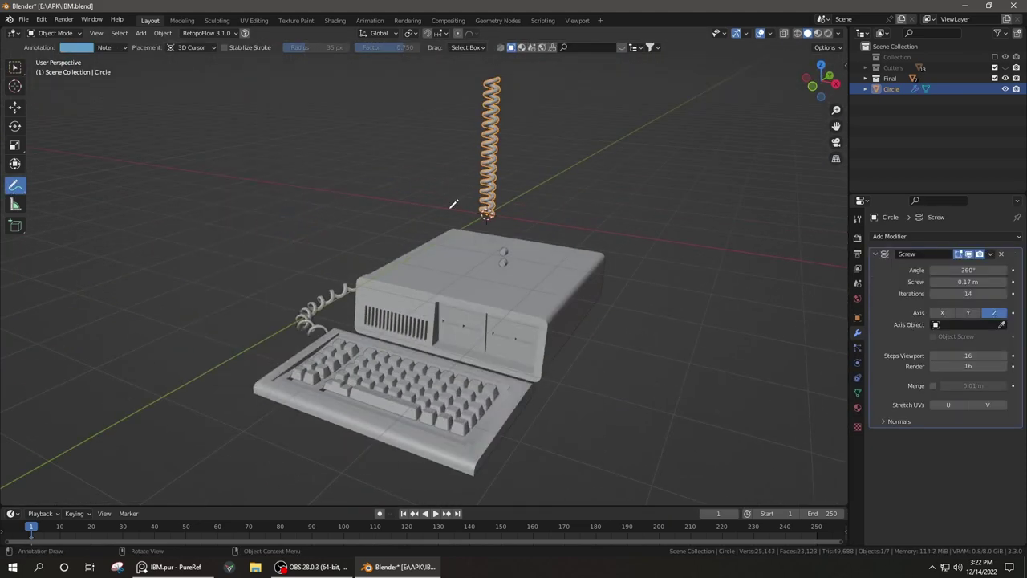
{"action": "middle_click_drag", "start_coordinate": [453, 204], "coordinate": [480, 239]}
{"action": "key", "text": "shift+a"}
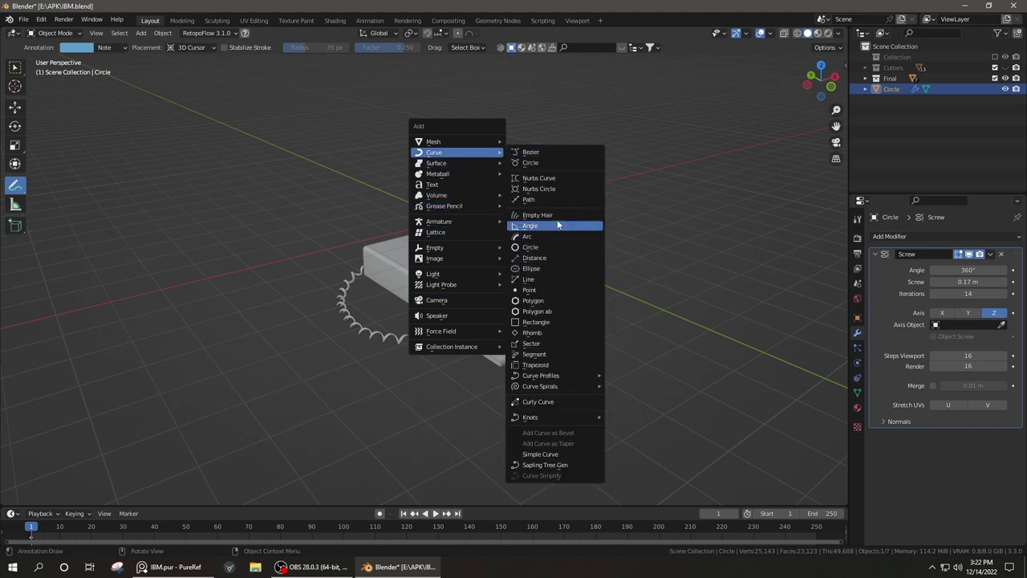
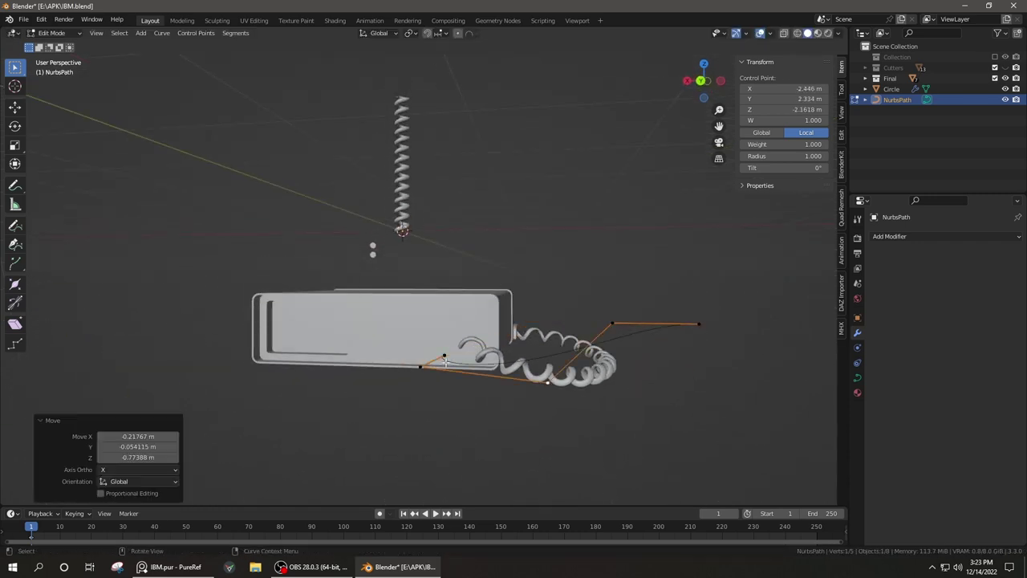
Reposition the cord path's control points from top view and set the coil to 38 turns
{"action": "key", "text": "KP_7"}
{"action": "key", "text": "g"}
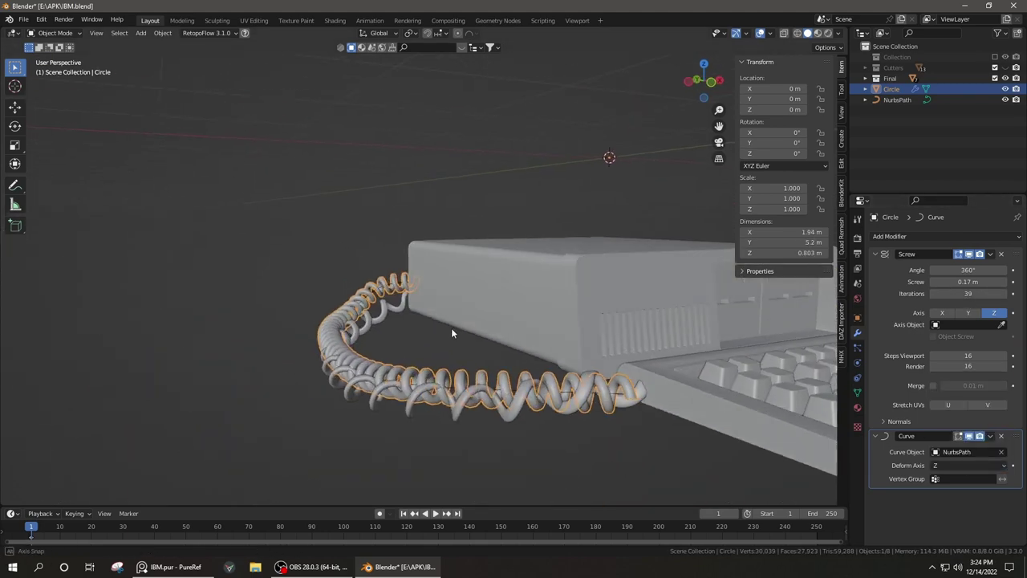
{"action": "left_click", "coordinate": [933, 294]}
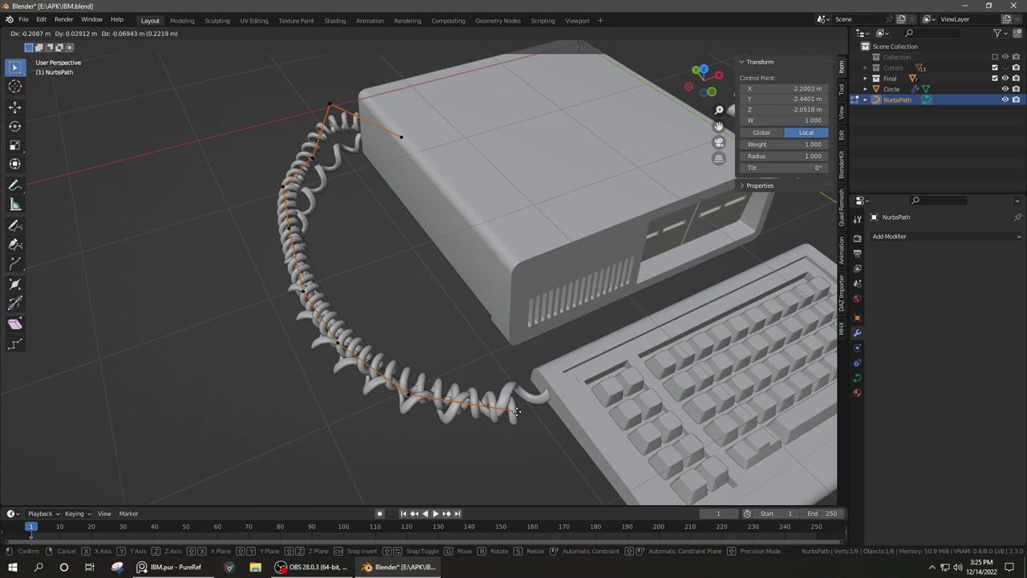
{"action": "left_click", "coordinate": [516, 411]}
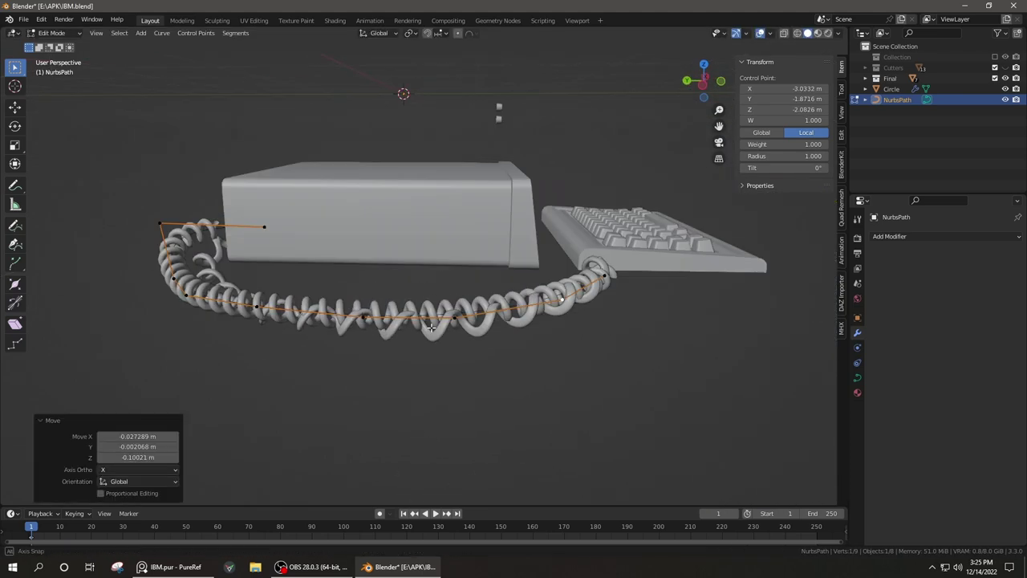
{"action": "mouse_move", "coordinate": [516, 411]}
{"action": "middle_mouse_down"}
{"action": "mouse_move", "coordinate": [272, 250]}
{"action": "mouse_move", "coordinate": [423, 230]}
{"action": "middle_mouse_up"}
{"action": "key", "text": "g"}
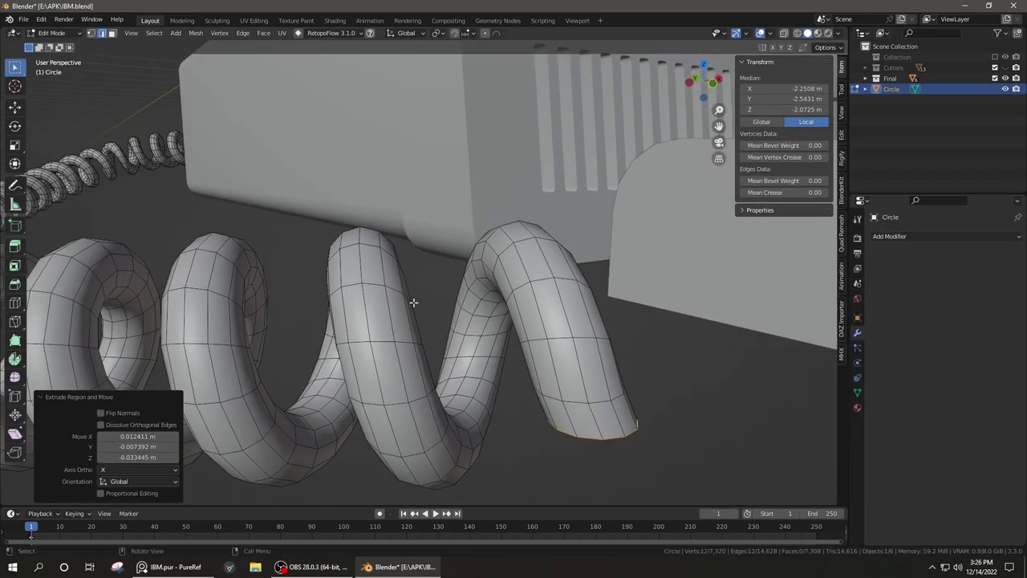
Spin the cord's end loop into a curved bend with the Spin tool
{"action": "left_click", "coordinate": [15, 360]}
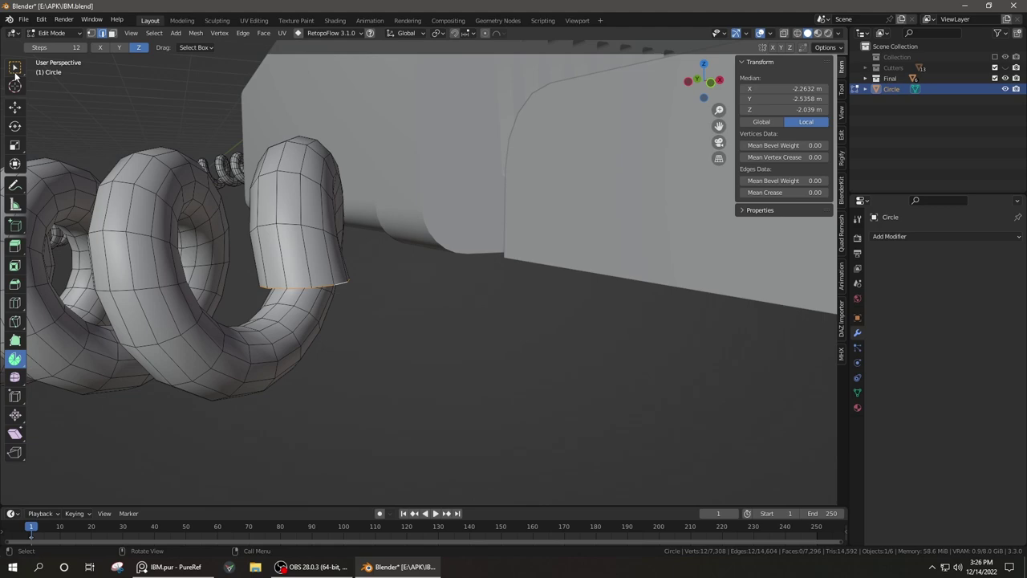
{"action": "left_click", "coordinate": [14, 359]}
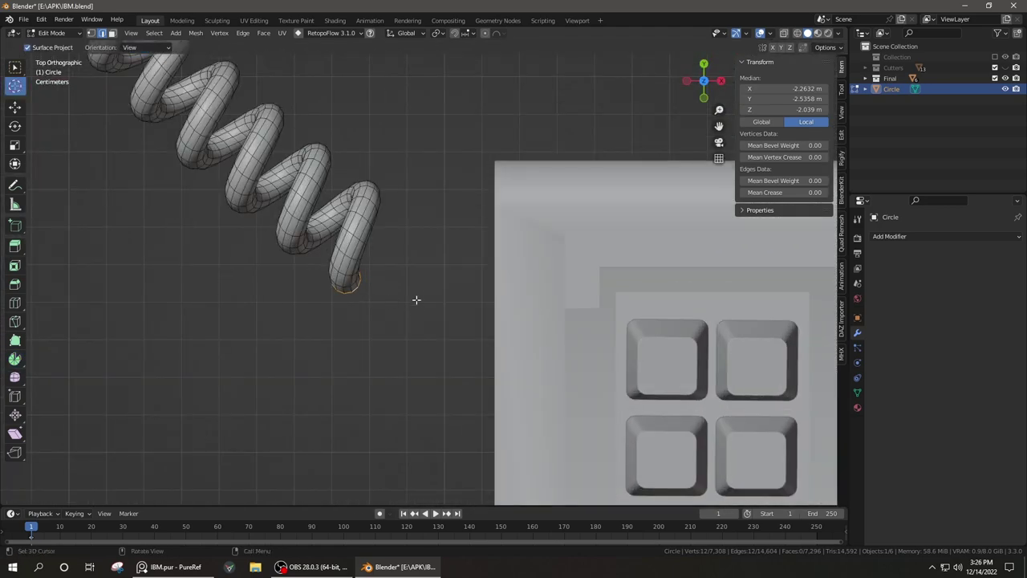
{"action": "middle_click_drag", "start_coordinate": [416, 300], "coordinate": [53, 212], "text": "alt"}
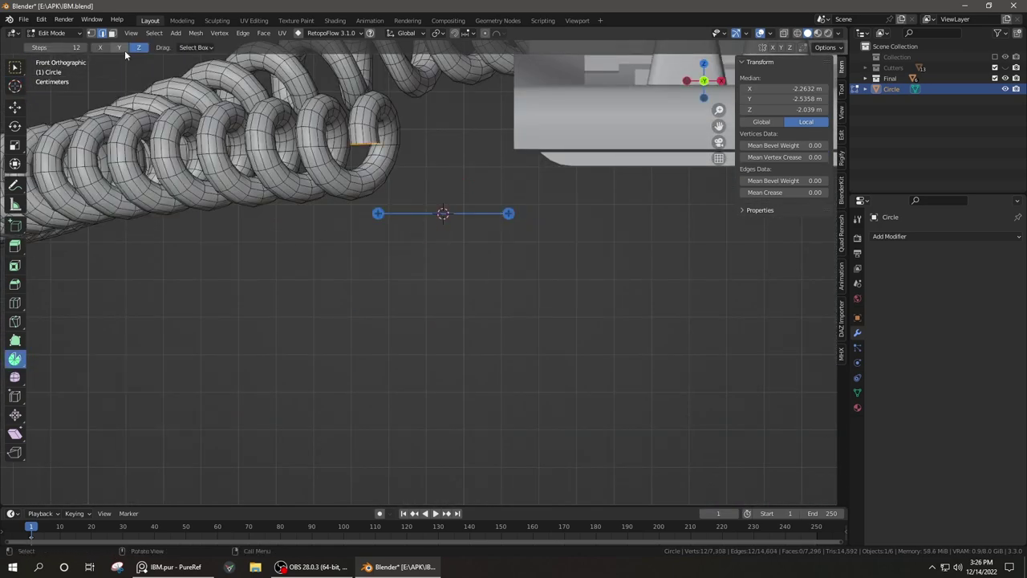
{"action": "scroll", "coordinate": [601, 189], "scroll_direction": "down", "scroll_amount": 3}
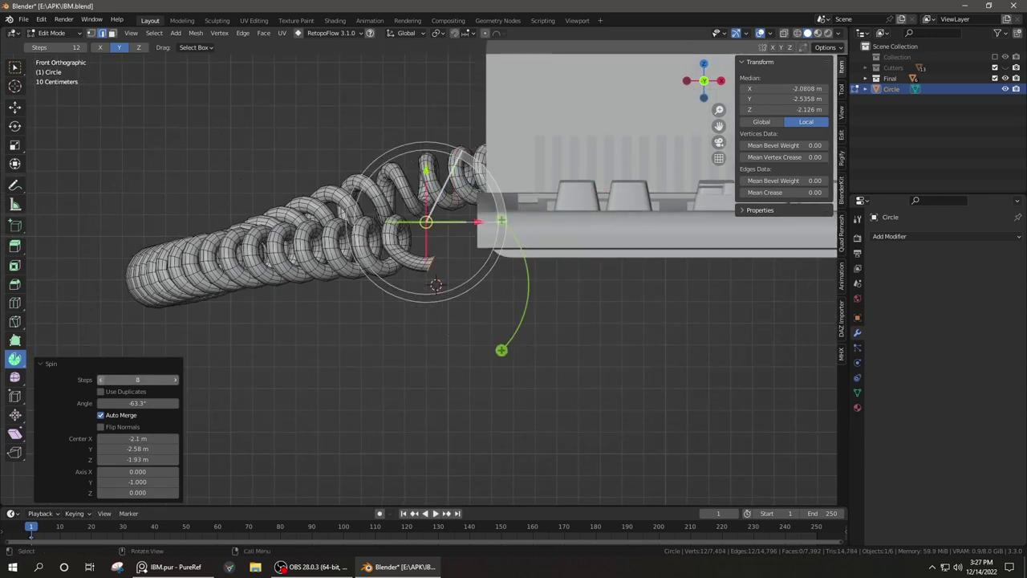
{"action": "scroll", "coordinate": [500, 220], "scroll_direction": "up", "scroll_amount": 3}
{"action": "left_click_drag", "start_coordinate": [476, 148], "coordinate": [474, 154]}
{"action": "mouse_move", "coordinate": [346, 215]}
{"action": "middle_mouse_down"}
{"action": "mouse_move", "coordinate": [458, 310]}
{"action": "mouse_move", "coordinate": [695, 356]}
{"action": "middle_mouse_up"}
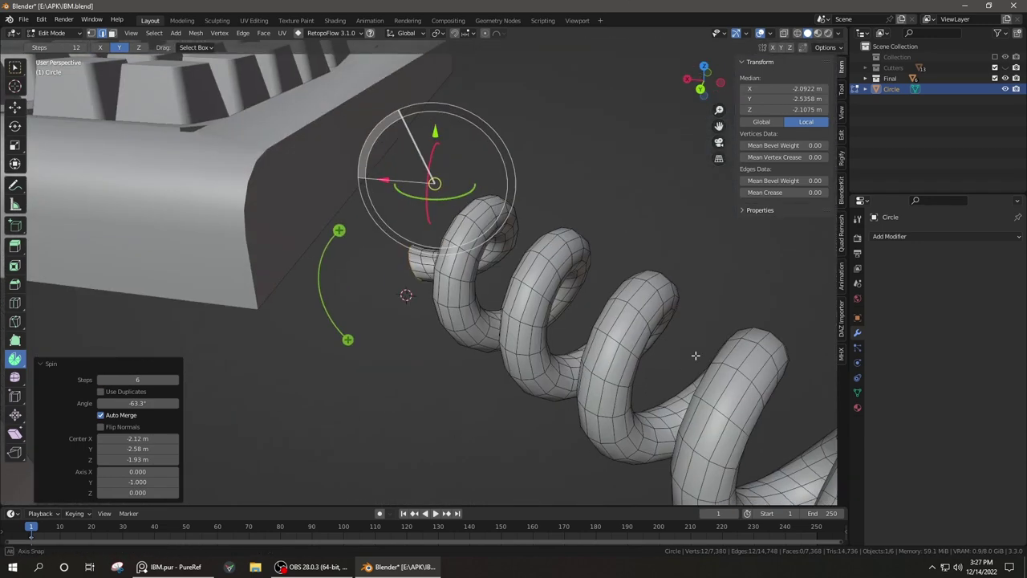
Scale and place the end loop so the cord bends up into the PC case
{"action": "key", "text": "s"}
{"action": "mouse_move", "coordinate": [545, 319]}
{"action": "middle_mouse_down"}
{"action": "mouse_move", "coordinate": [478, 162]}
{"action": "mouse_move", "coordinate": [434, 326]}
{"action": "middle_mouse_up"}
{"action": "left_click", "coordinate": [460, 131]}
{"action": "key", "text": "Tab"}
{"action": "scroll", "coordinate": [434, 325], "scroll_direction": "down", "scroll_amount": 3}
{"action": "middle_click_drag", "start_coordinate": [284, 344], "coordinate": [459, 328]}
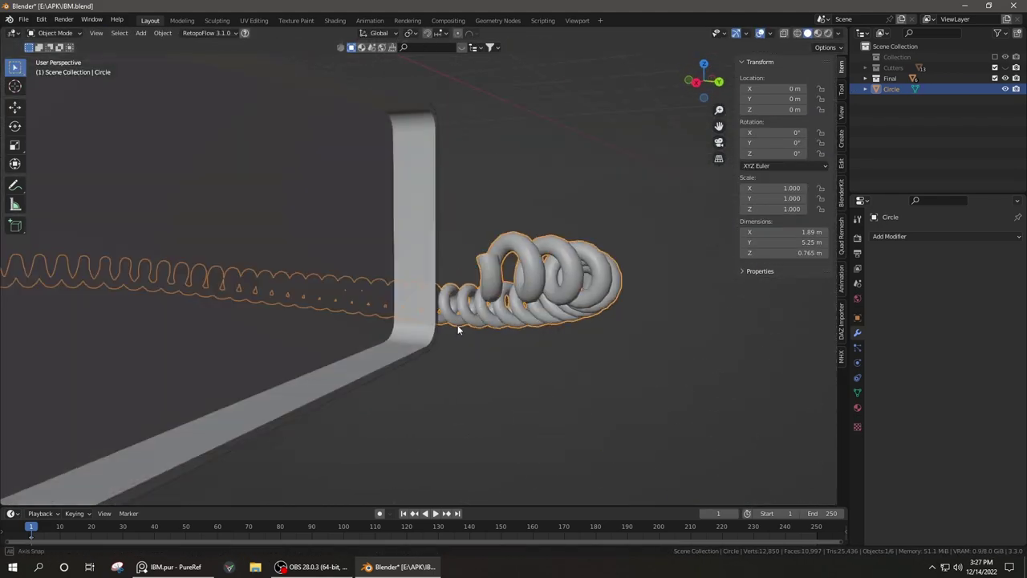
{"action": "key", "text": "KP_7"}
{"action": "mouse_move", "coordinate": [500, 251]}
{"action": "middle_mouse_down"}
{"action": "mouse_move", "coordinate": [491, 286]}
{"action": "mouse_move", "coordinate": [514, 337]}
{"action": "mouse_move", "coordinate": [481, 369]}
{"action": "middle_mouse_up"}
{"action": "key", "text": "Tab"}
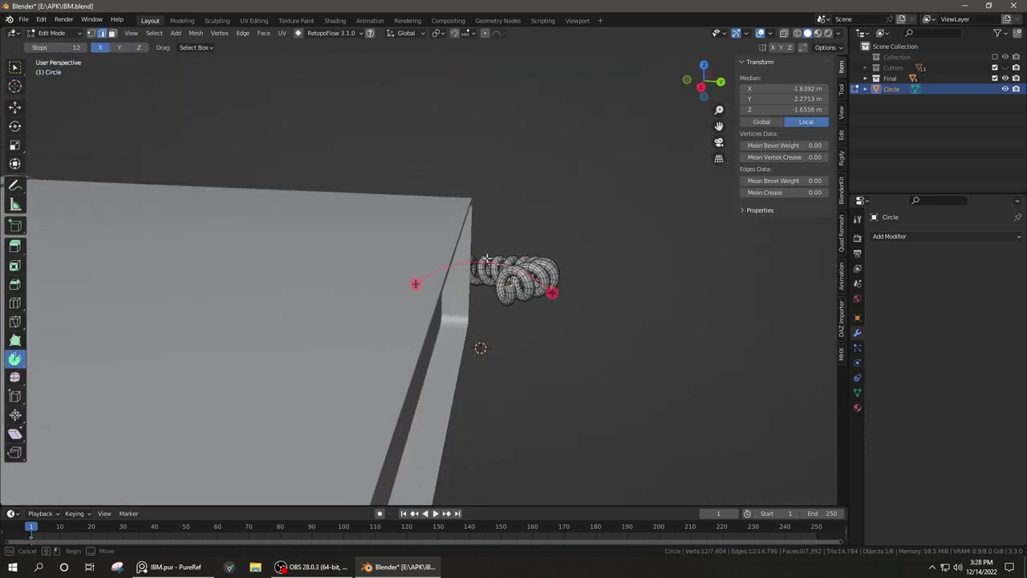
{"action": "middle_click_drag", "start_coordinate": [495, 249], "coordinate": [544, 333]}
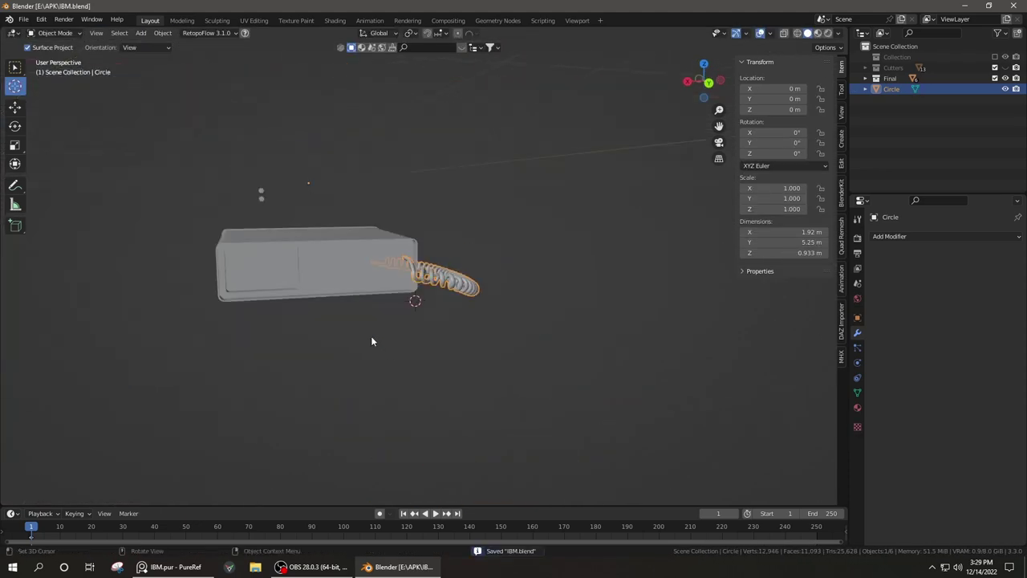
Snap the 3D cursor to the world origin and rename the cord Circle to Wire
{"action": "key", "text": "shift+s"}
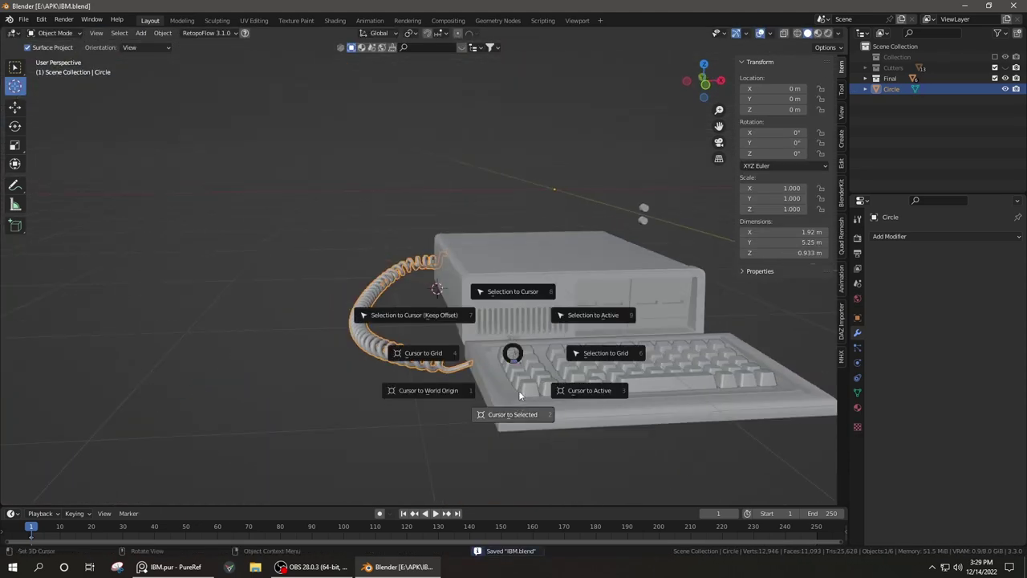
{"action": "left_click", "coordinate": [410, 396]}
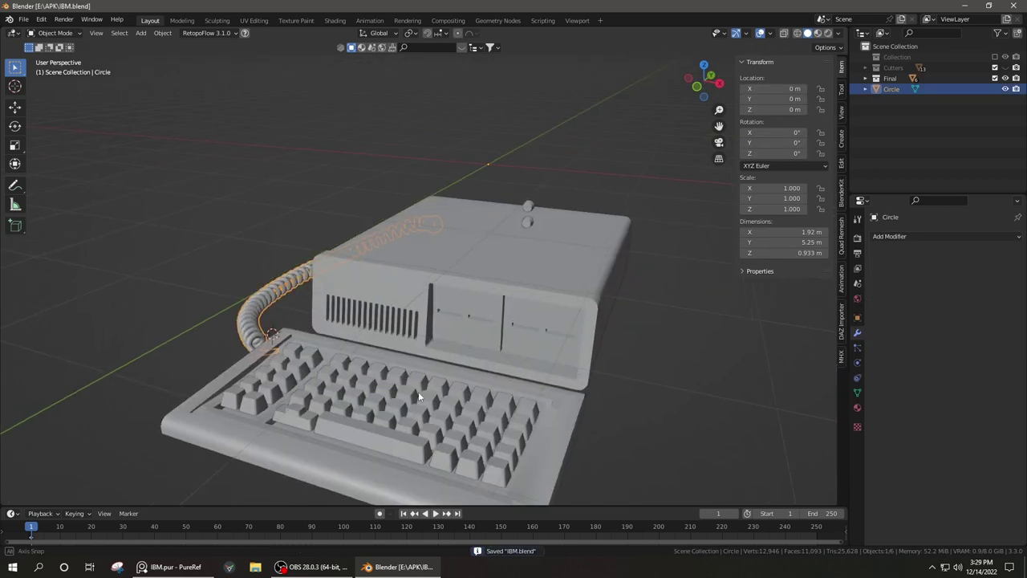
{"action": "left_click", "coordinate": [891, 88]}
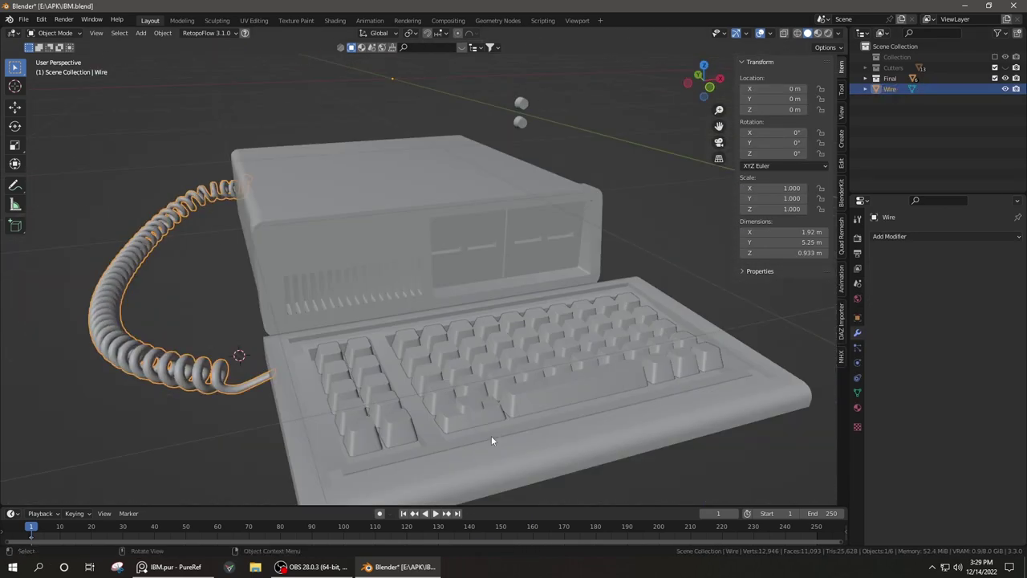
Rename the keyboard's material slots to Keyboard and Keys
{"action": "left_click", "coordinate": [907, 239]}
{"action": "type", "text": "Keyboard"}
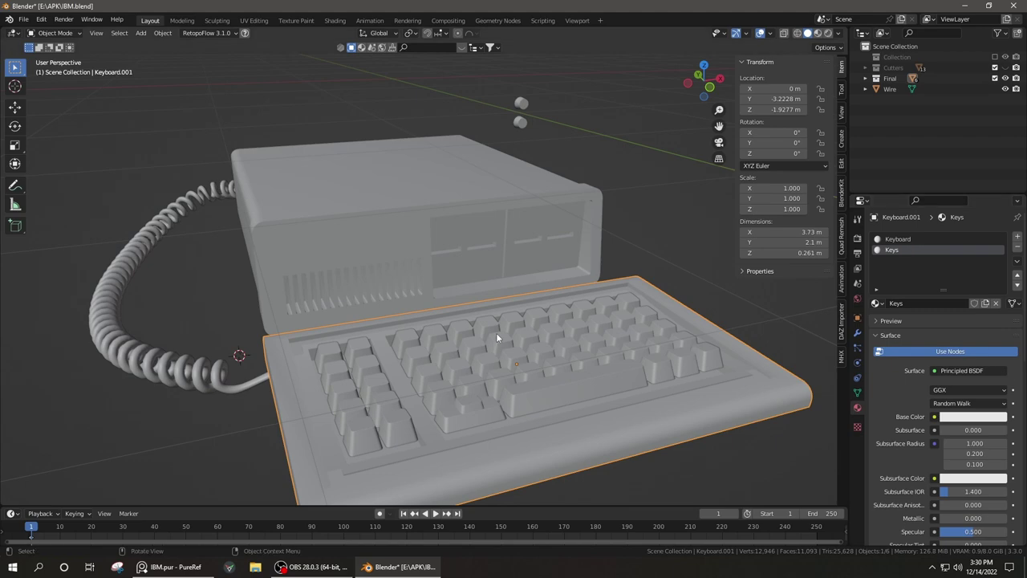
{"action": "middle_click_drag", "start_coordinate": [497, 337], "coordinate": [545, 329]}
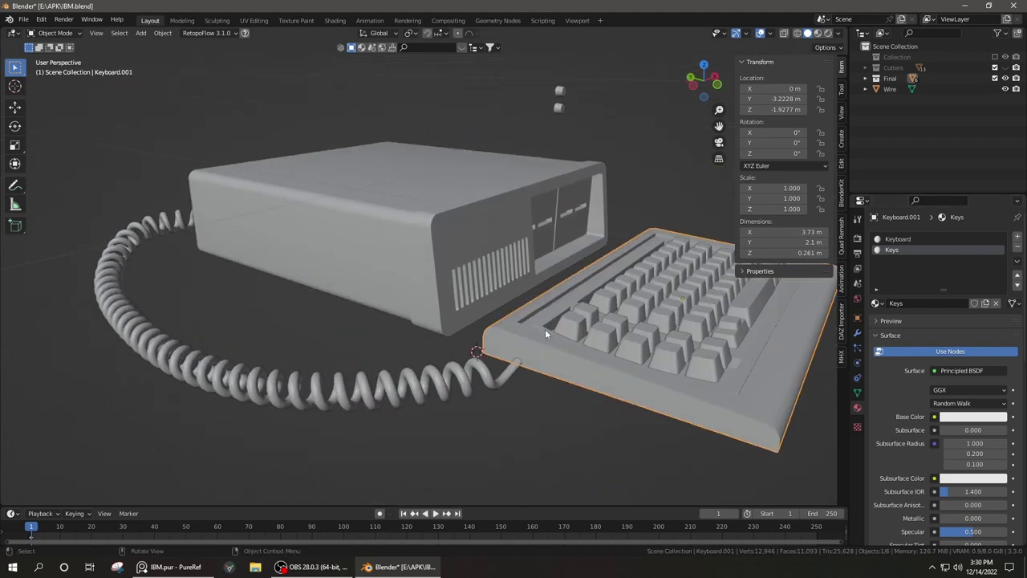
{"action": "key", "text": "Tab"}
{"action": "scroll", "coordinate": [598, 351], "scroll_direction": "up", "scroll_amount": 3}
{"action": "key", "text": "Tab"}
{"action": "left_click", "coordinate": [596, 327]}
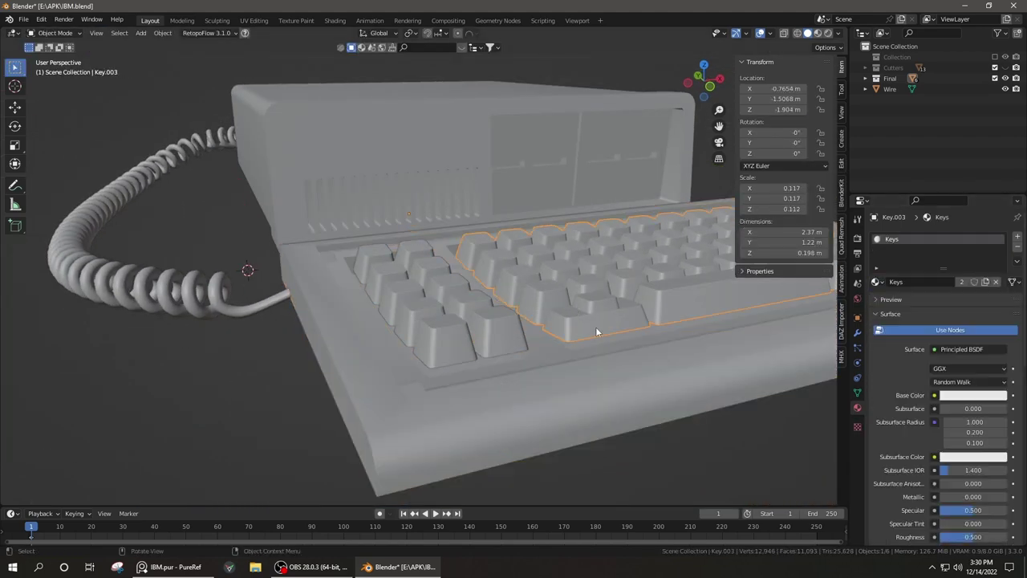
{"action": "middle_click_drag", "start_coordinate": [596, 326], "coordinate": [553, 326]}
{"action": "left_click", "coordinate": [856, 334]}
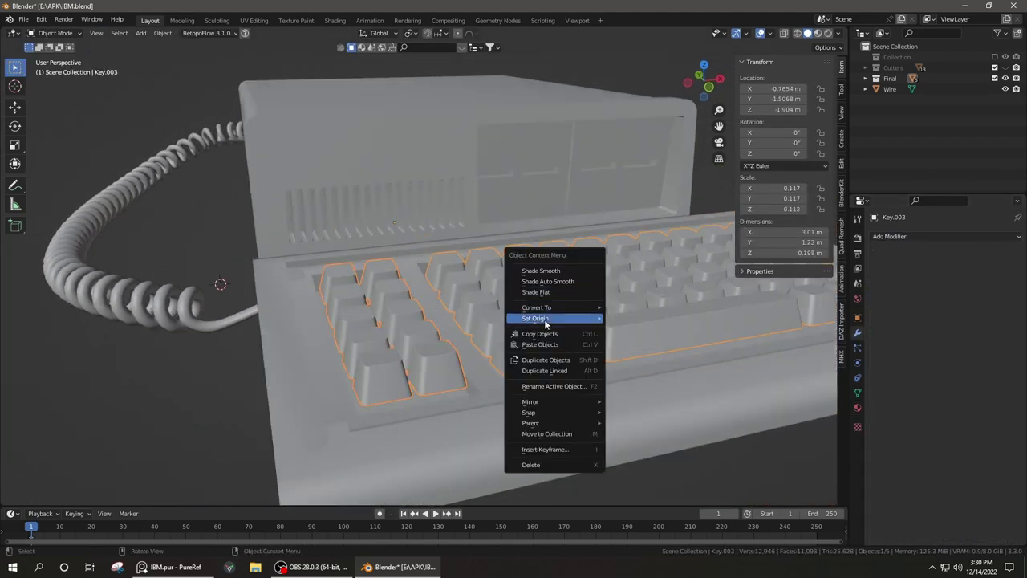
Assign the key faces to the Keys material slot in Edit Mode
{"action": "key", "text": "Tab"}
{"action": "left_click", "coordinate": [858, 407]}
{"action": "left_click", "coordinate": [940, 317]}
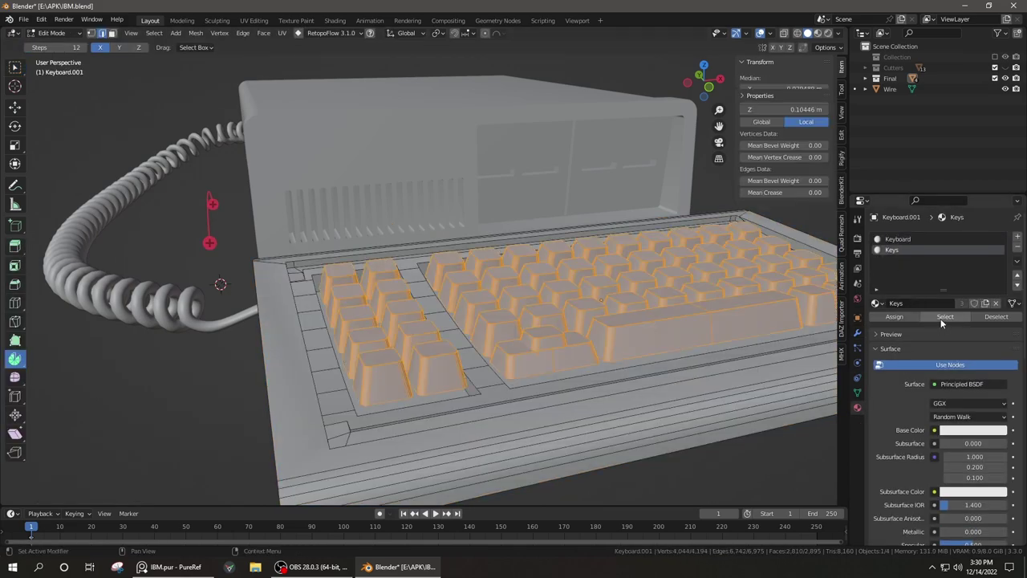
{"action": "key", "text": "Tab"}
{"action": "scroll", "coordinate": [550, 371], "scroll_direction": "down", "scroll_amount": 3}
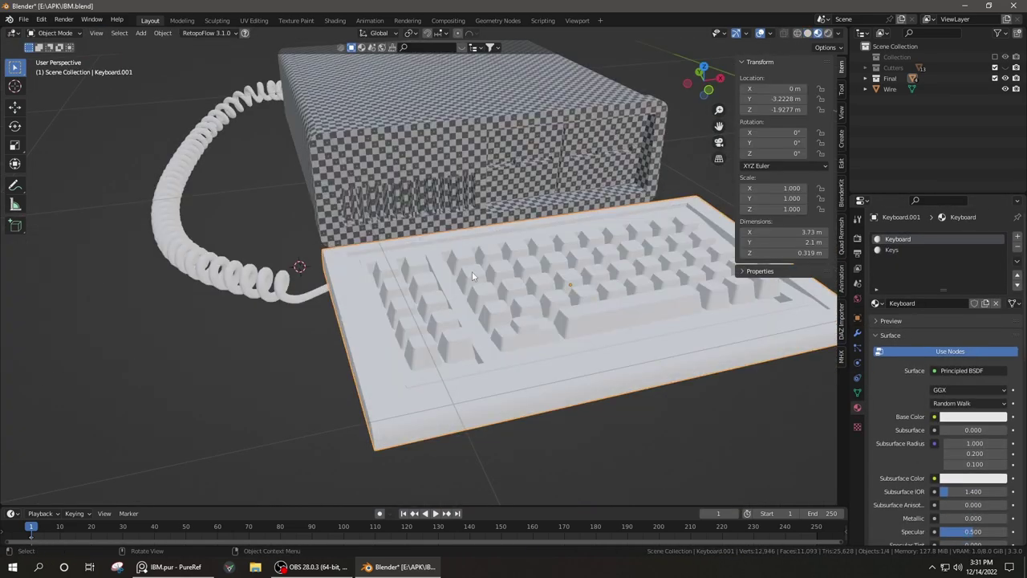
{"action": "middle_click_drag", "start_coordinate": [550, 371], "coordinate": [717, 261]}
Inspect the PC case's UVs in Edit Mode in the UV Editing workspace
{"action": "scroll", "coordinate": [393, 305], "scroll_direction": "up", "scroll_amount": 5}
{"action": "left_click", "coordinate": [253, 20]}
{"action": "scroll", "coordinate": [673, 255], "scroll_direction": "up", "scroll_amount": 5}
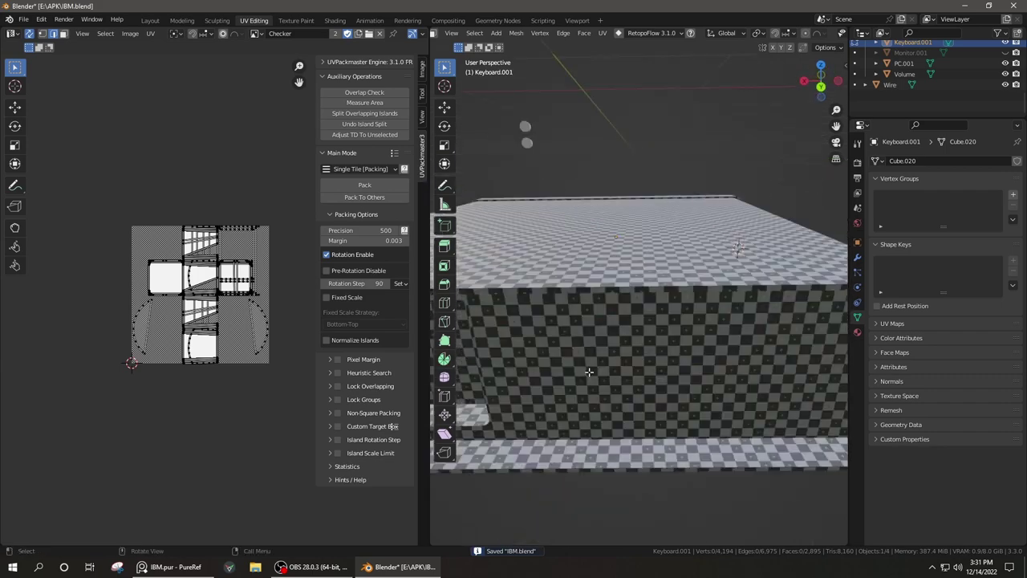
{"action": "key", "text": "ctrl+Tab"}
{"action": "key", "text": "Tab"}
{"action": "scroll", "coordinate": [642, 305], "scroll_direction": "down", "scroll_amount": 5}
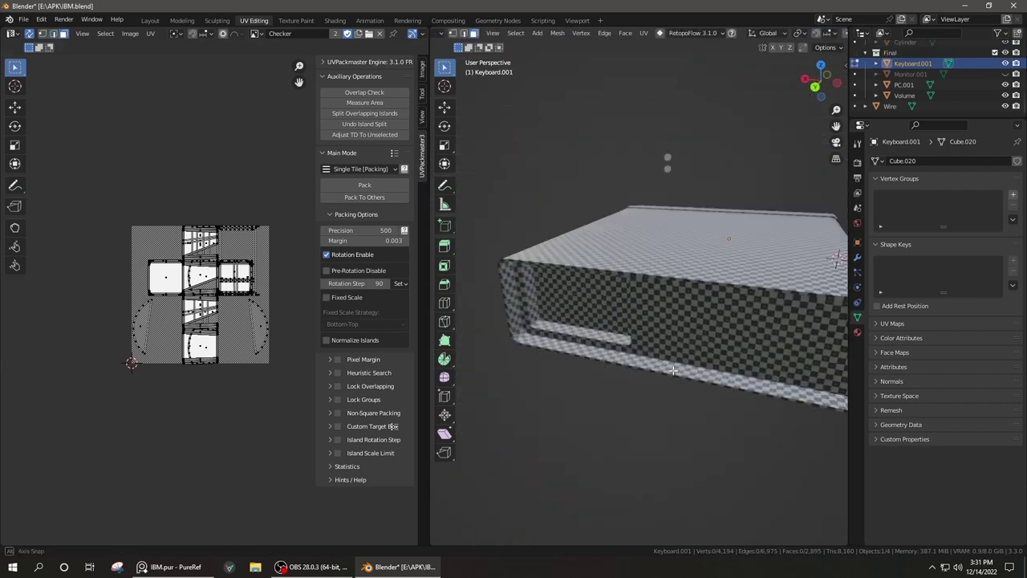
{"action": "left_click", "coordinate": [646, 265]}
{"action": "key", "text": "ctrl+Tab"}
{"action": "left_click", "coordinate": [662, 351]}
{"action": "scroll", "coordinate": [662, 350], "scroll_direction": "up", "scroll_amount": 5}
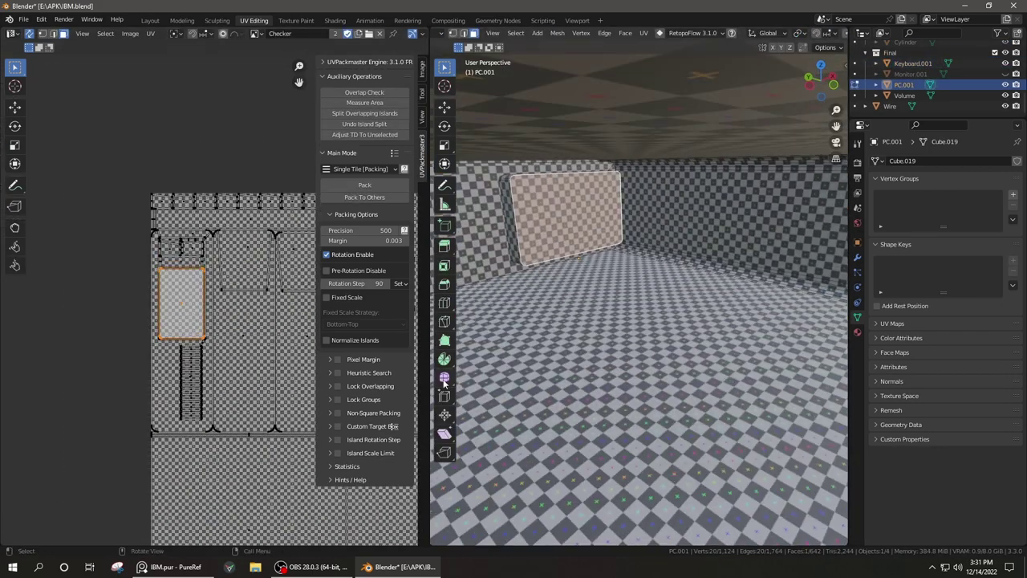
{"action": "scroll", "coordinate": [654, 369], "scroll_direction": "down", "scroll_amount": 3}
{"action": "mouse_move", "coordinate": [654, 369]}
{"action": "middle_mouse_down"}
{"action": "mouse_move", "coordinate": [650, 385]}
{"action": "mouse_move", "coordinate": [642, 377]}
{"action": "middle_mouse_up"}
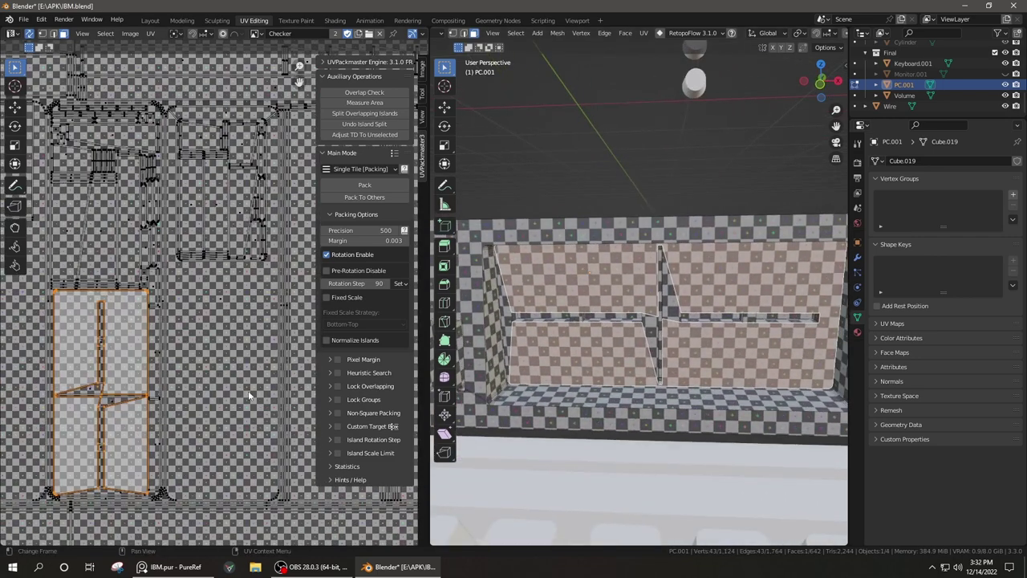
{"action": "scroll", "coordinate": [228, 401], "scroll_direction": "down", "scroll_amount": 3}
{"action": "scroll", "coordinate": [642, 321], "scroll_direction": "down", "scroll_amount": 5}
Cube-project the keyboard's UVs and move the selected islands to the tile's top edge
{"action": "left_click", "coordinate": [150, 20]}
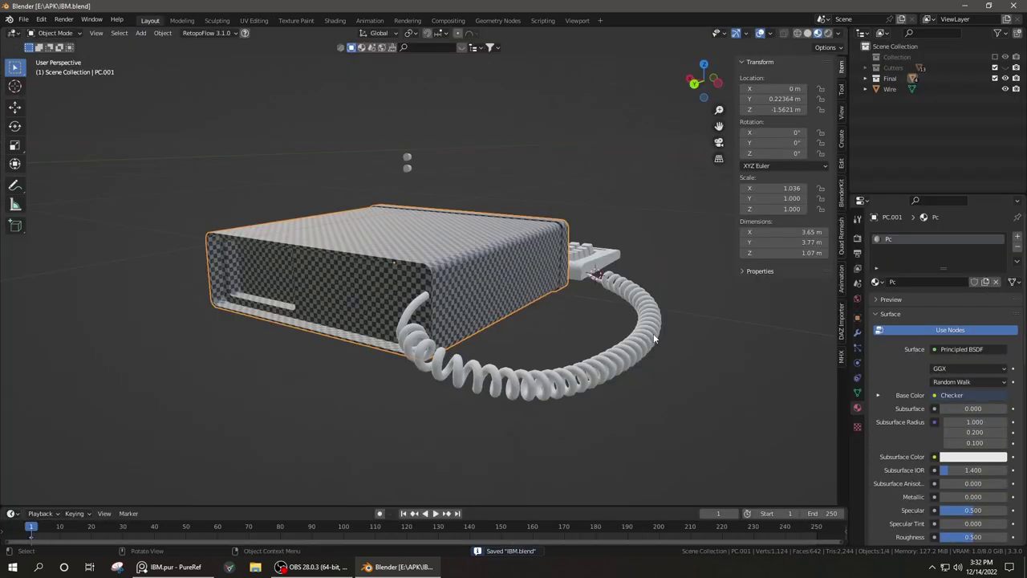
{"action": "mouse_move", "coordinate": [321, 281]}
{"action": "middle_mouse_down"}
{"action": "mouse_move", "coordinate": [369, 346]}
{"action": "mouse_move", "coordinate": [435, 378]}
{"action": "mouse_move", "coordinate": [385, 345]}
{"action": "middle_mouse_up"}
{"action": "left_click", "coordinate": [370, 345]}
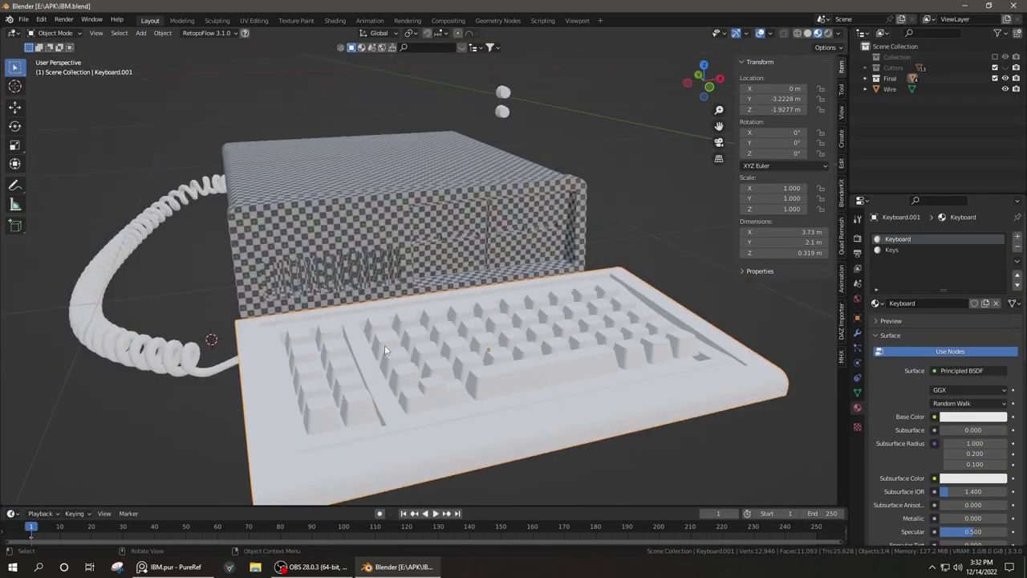
{"action": "key", "text": "Tab"}
{"action": "left_click", "coordinate": [335, 20]}
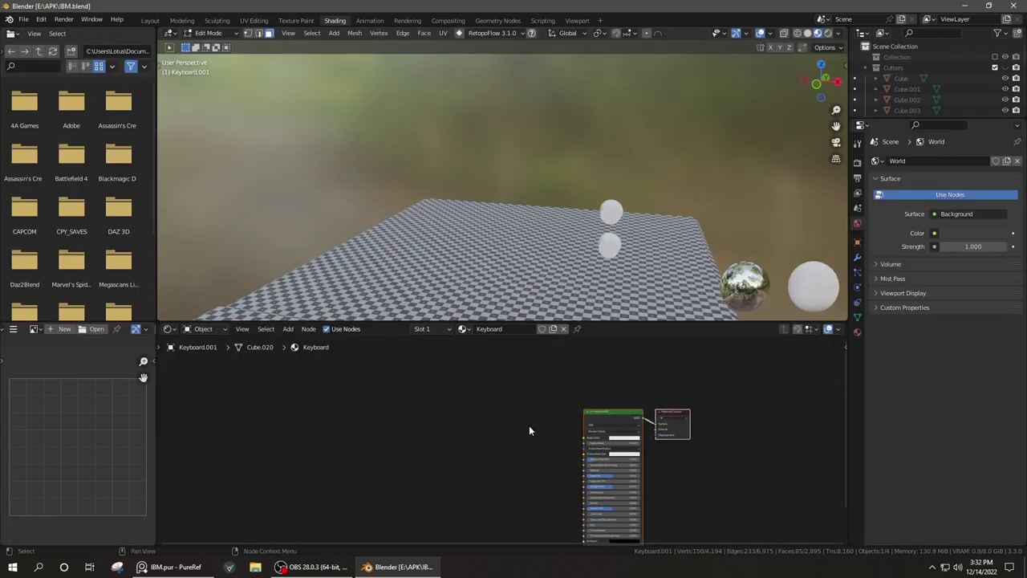
{"action": "left_click", "coordinate": [254, 20]}
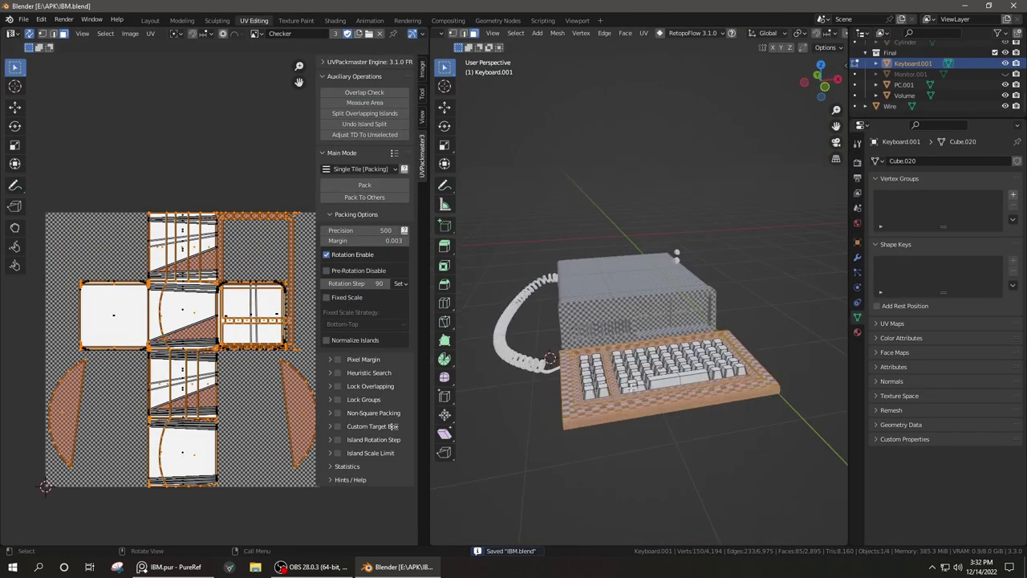
{"action": "mouse_move", "coordinate": [610, 313]}
{"action": "middle_mouse_down"}
{"action": "mouse_move", "coordinate": [642, 344]}
{"action": "mouse_move", "coordinate": [645, 301]}
{"action": "middle_mouse_up"}
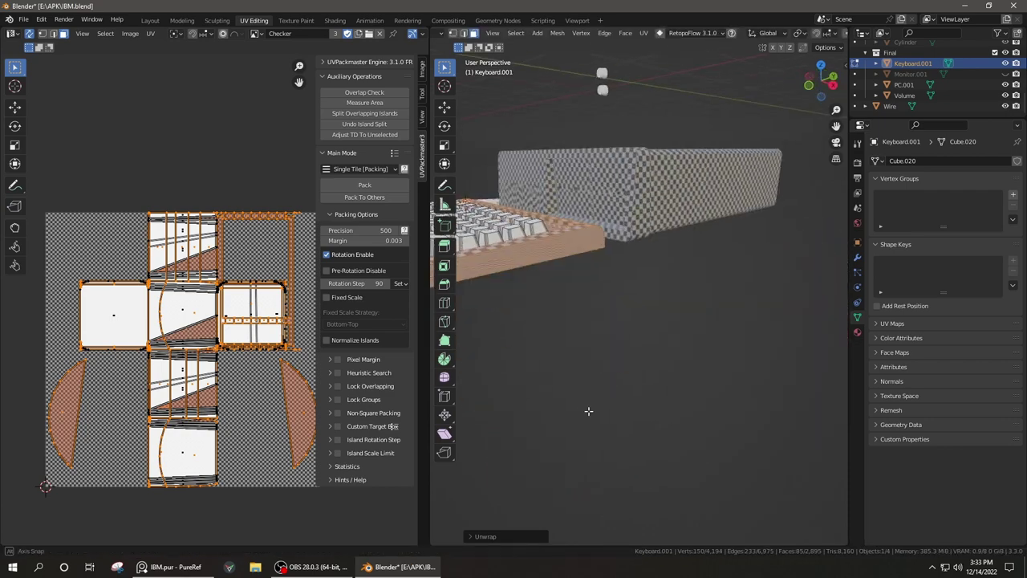
{"action": "key", "text": "u"}
{"action": "left_click", "coordinate": [594, 361]}
{"action": "scroll", "coordinate": [236, 358], "scroll_direction": "down", "scroll_amount": 3}
{"action": "left_click_drag", "start_coordinate": [236, 358], "coordinate": [241, 325]}
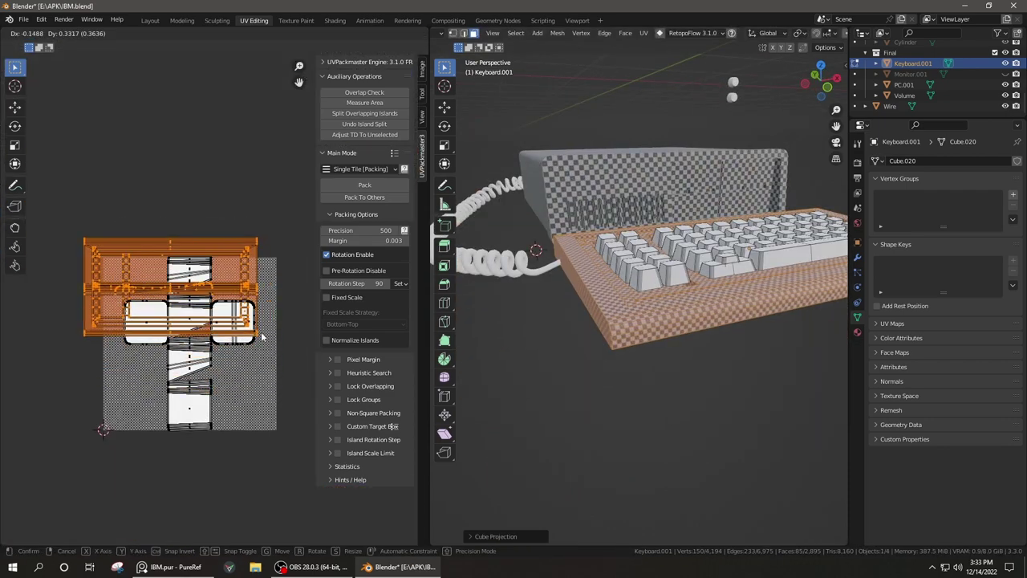
{"action": "scroll", "coordinate": [257, 327], "scroll_direction": "up", "scroll_amount": 3}
{"action": "mouse_move", "coordinate": [562, 361]}
{"action": "middle_mouse_down"}
{"action": "mouse_move", "coordinate": [610, 401]}
{"action": "mouse_move", "coordinate": [497, 321]}
{"action": "middle_mouse_up"}
{"action": "key", "text": "Tab"}
Open the Wire cord's UVs and reposition its island within the tile
{"action": "left_click", "coordinate": [522, 347]}
{"action": "key", "text": "Tab"}
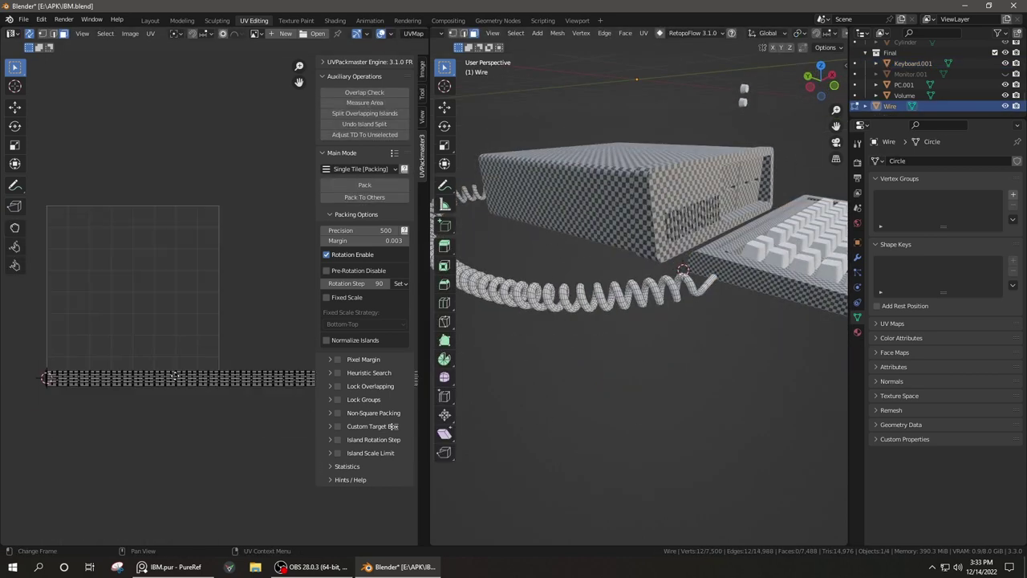
{"action": "key", "text": "Tab"}
{"action": "key", "text": "Tab"}
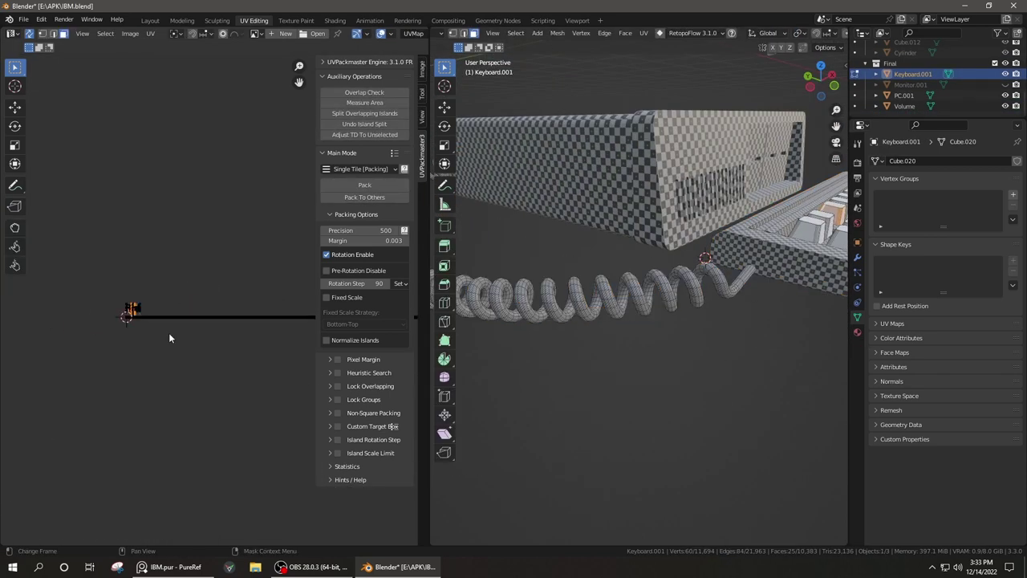
{"action": "key", "text": "Tab"}
{"action": "left_click", "coordinate": [624, 341], "text": "shift"}
{"action": "scroll", "coordinate": [624, 341], "scroll_direction": "down", "scroll_amount": 3}
{"action": "key", "text": "Tab"}
{"action": "scroll", "coordinate": [279, 298], "scroll_direction": "down", "scroll_amount": 3}
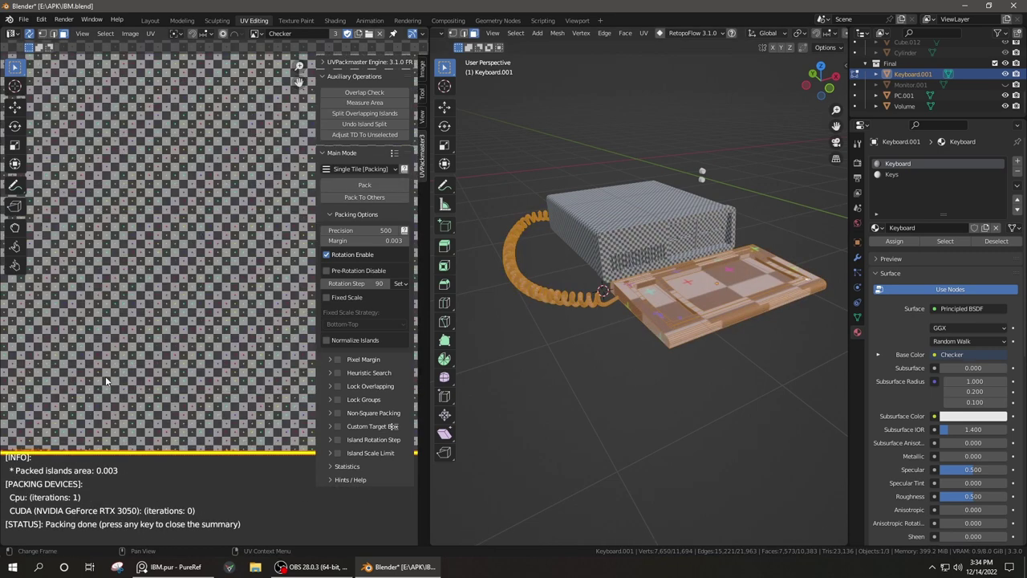
{"action": "key", "text": "ctrl+z"}
{"action": "scroll", "coordinate": [194, 367], "scroll_direction": "down", "scroll_amount": 1}
{"action": "scroll", "coordinate": [168, 397], "scroll_direction": "up", "scroll_amount": 5}
{"action": "scroll", "coordinate": [292, 404], "scroll_direction": "down", "scroll_amount": 5}
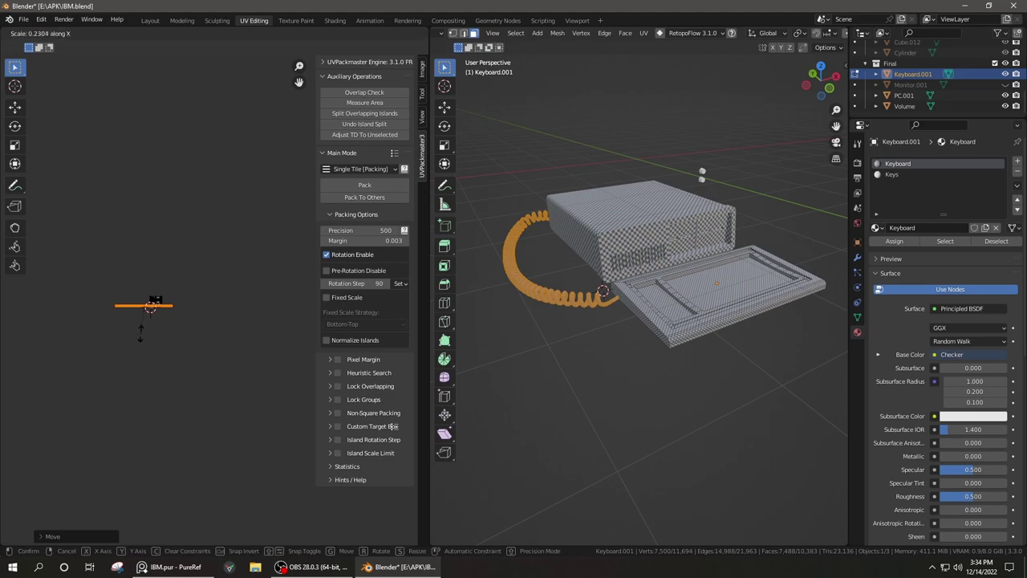
{"action": "left_click", "coordinate": [285, 346]}
{"action": "scroll", "coordinate": [568, 388], "scroll_direction": "up", "scroll_amount": 5}
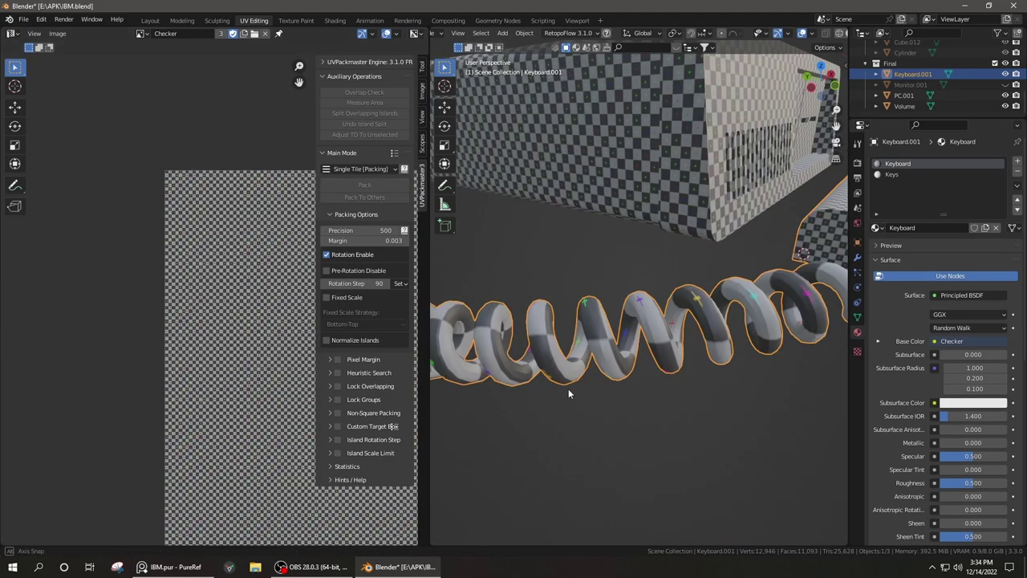
{"action": "scroll", "coordinate": [222, 266], "scroll_direction": "up", "scroll_amount": 5}
Scale the cord's UV island along X and Y, then pack all islands with UVPackmaster
{"action": "key", "text": "s"}
{"action": "left_click", "coordinate": [176, 279]}
{"action": "scroll", "coordinate": [225, 241], "scroll_direction": "up", "scroll_amount": 5}
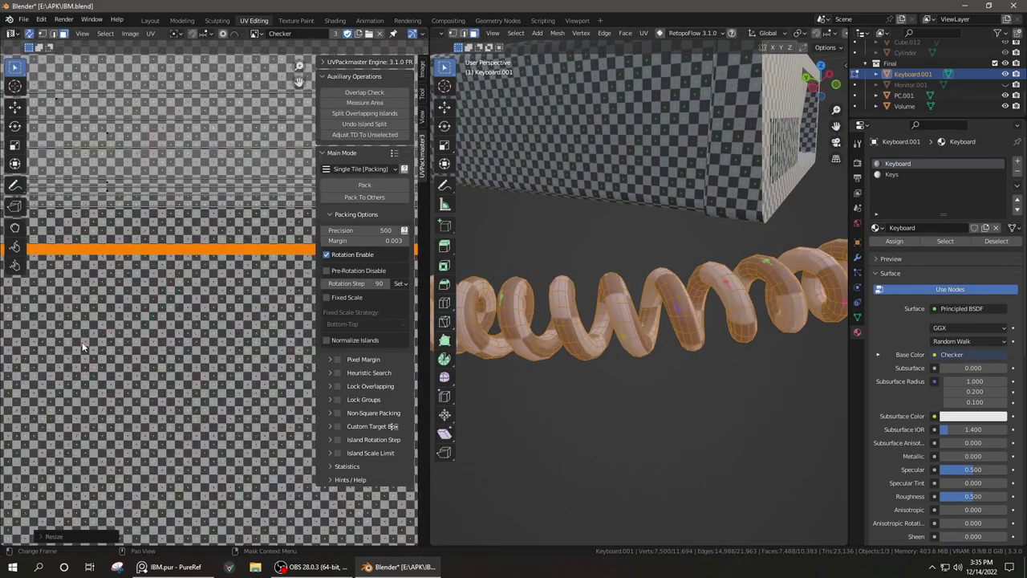
{"action": "key", "text": "s"}
{"action": "left_click", "coordinate": [43, 190]}
{"action": "scroll", "coordinate": [166, 326], "scroll_direction": "down", "scroll_amount": 5}
{"action": "key", "text": "s"}
{"action": "key", "text": "x"}
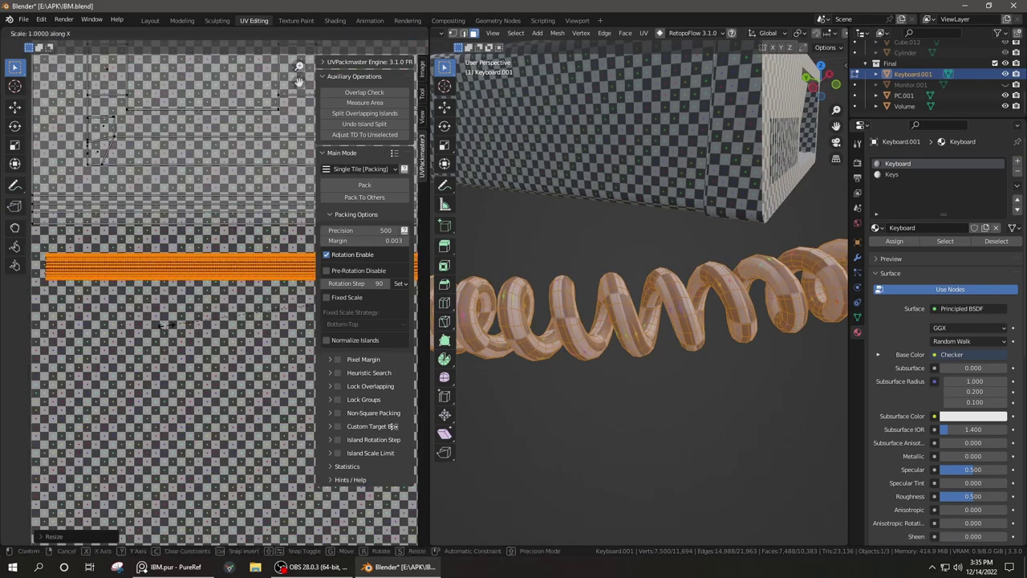
{"action": "left_click", "coordinate": [136, 324]}
{"action": "scroll", "coordinate": [136, 324], "scroll_direction": "down", "scroll_amount": 3}
{"action": "left_click", "coordinate": [364, 185]}
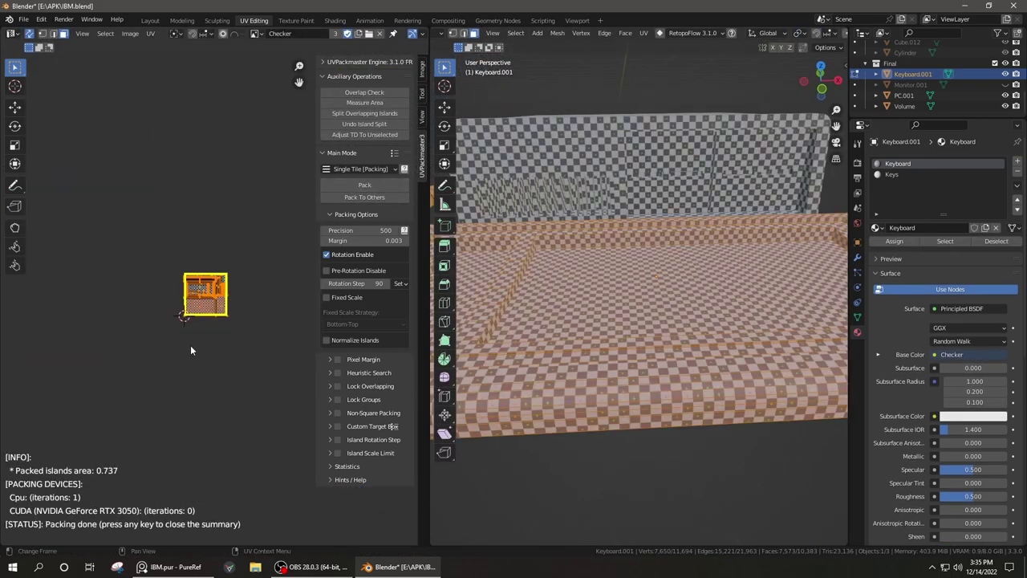
{"action": "scroll", "coordinate": [190, 343], "scroll_direction": "up", "scroll_amount": 8}
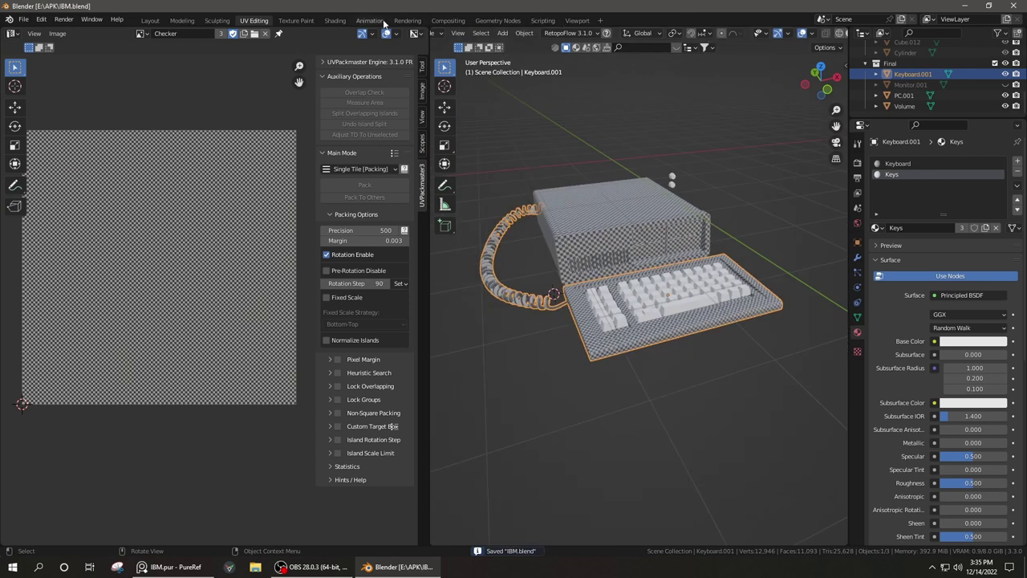
Select all keyboard key faces using Select Similar by perimeter
{"action": "left_click", "coordinate": [335, 20]}
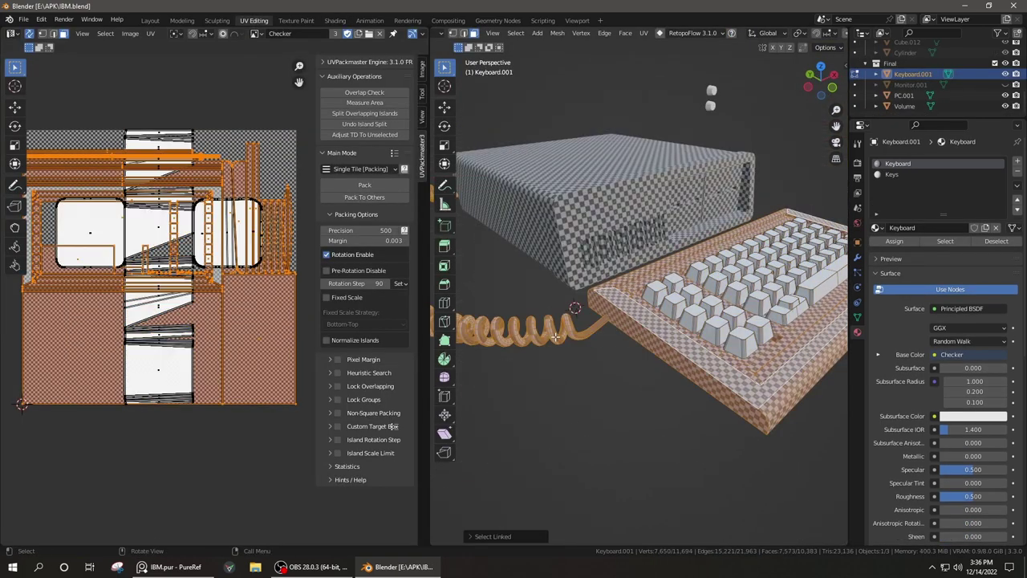
{"action": "scroll", "coordinate": [553, 331], "scroll_direction": "up", "scroll_amount": 5}
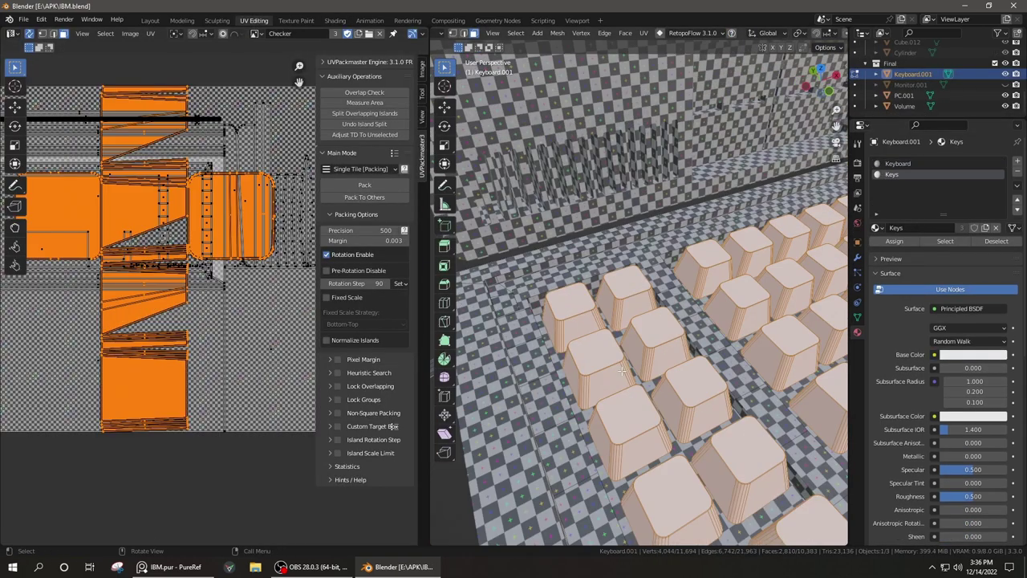
{"action": "left_click_drag", "start_coordinate": [420, 348], "coordinate": [384, 348]}
{"action": "middle_click_drag", "start_coordinate": [481, 321], "coordinate": [575, 361]}
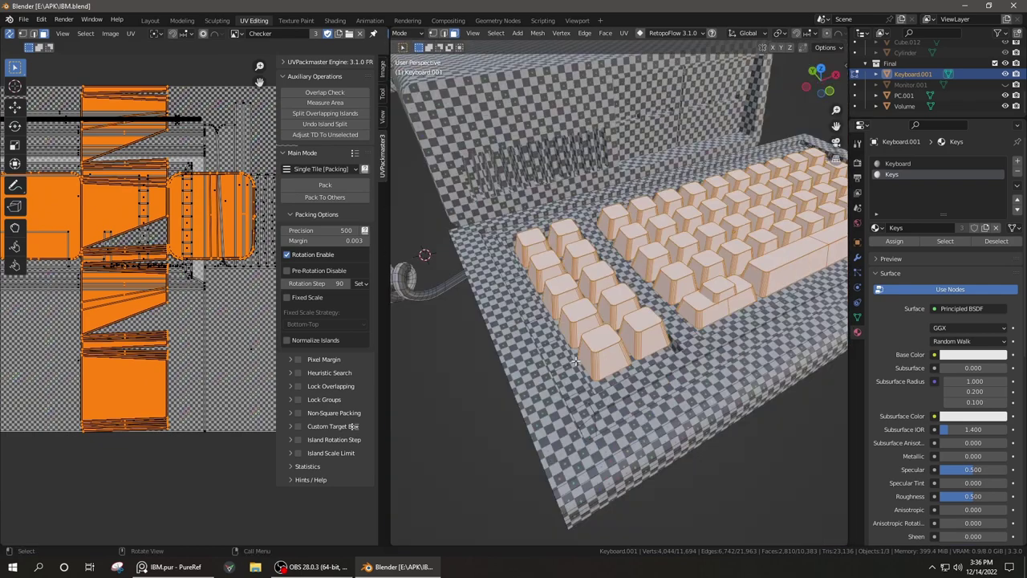
{"action": "left_click", "coordinate": [496, 34]}
{"action": "left_click", "coordinate": [658, 197]}
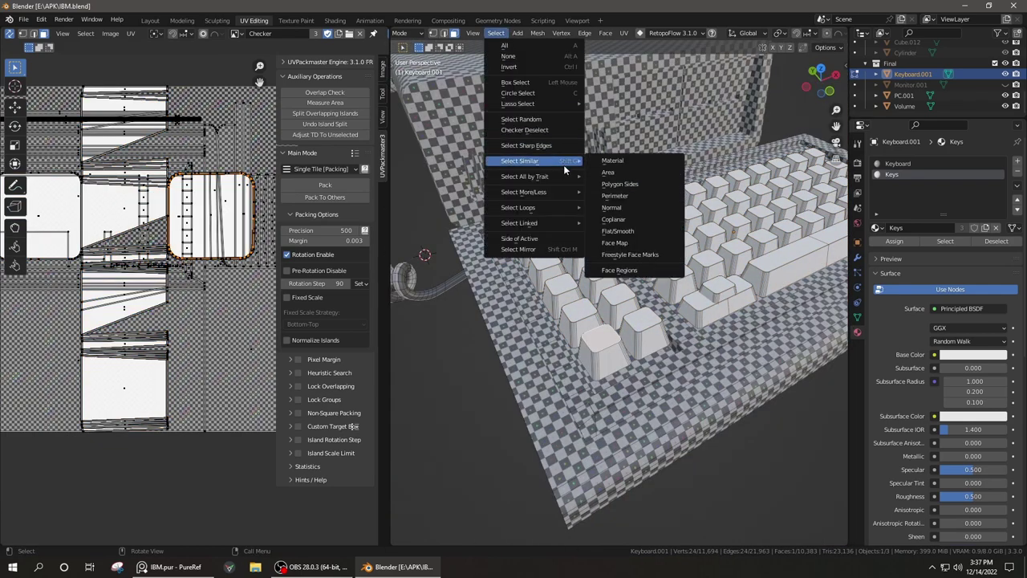
{"action": "left_click", "coordinate": [607, 171]}
{"action": "middle_click_drag", "start_coordinate": [607, 172], "coordinate": [625, 284]}
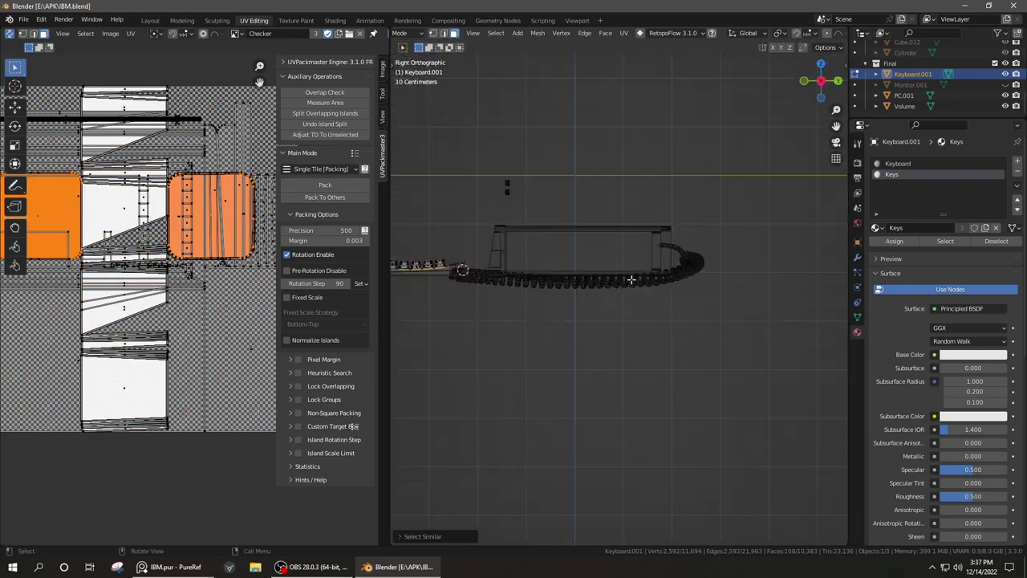
{"action": "mouse_move", "coordinate": [677, 271]}
{"action": "middle_mouse_down"}
{"action": "mouse_move", "coordinate": [653, 319]}
{"action": "mouse_move", "coordinate": [512, 475]}
{"action": "middle_mouse_up"}
Mark seams on the selected keys and unwrap them with Smart UV Project
{"action": "right_click", "coordinate": [512, 475]}
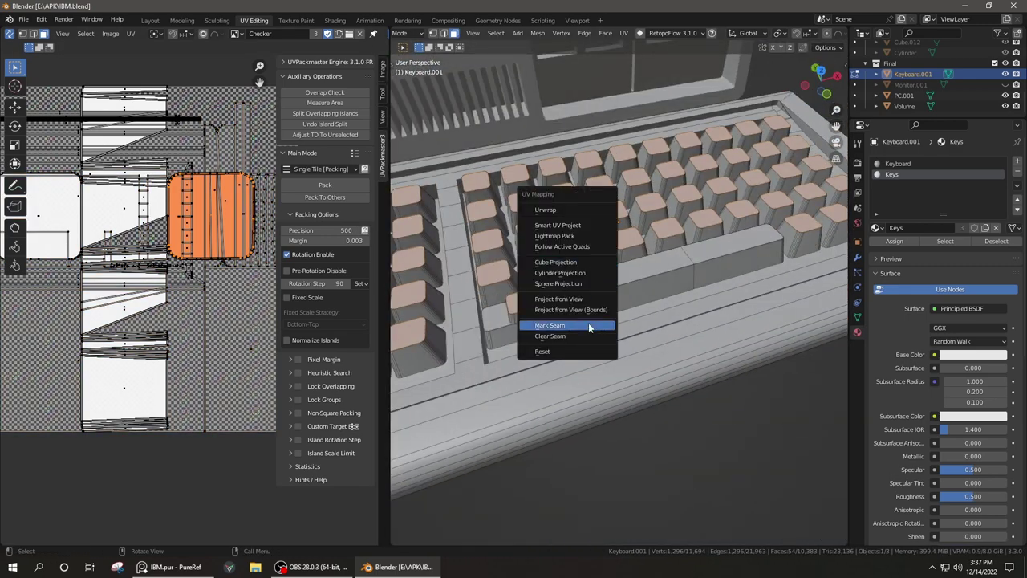
{"action": "left_click", "coordinate": [589, 325]}
{"action": "left_click", "coordinate": [946, 241]}
{"action": "key", "text": "u"}
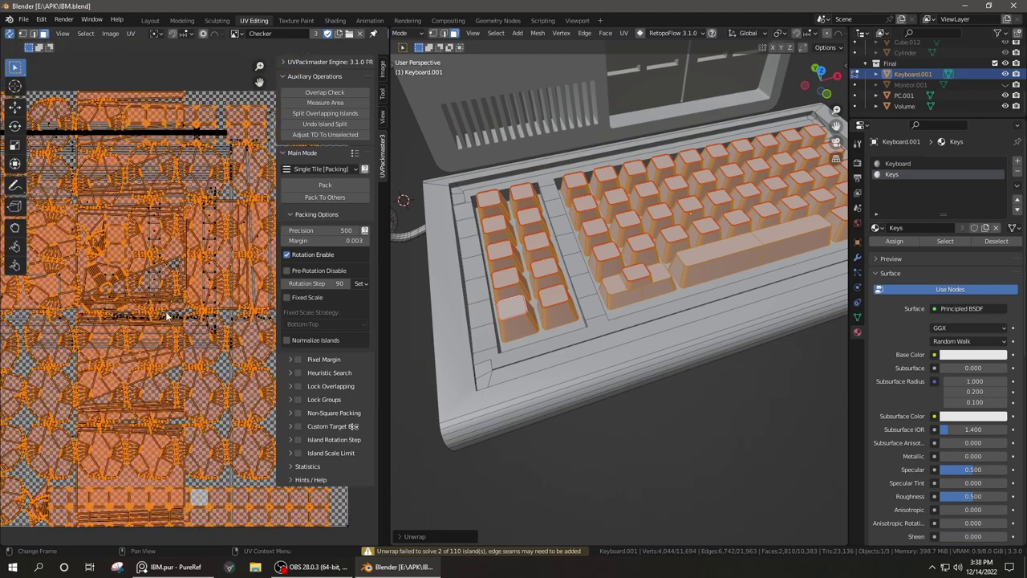
{"action": "key", "text": "u"}
{"action": "left_click", "coordinate": [567, 242]}
{"action": "left_click", "coordinate": [554, 327]}
{"action": "key", "text": "u"}
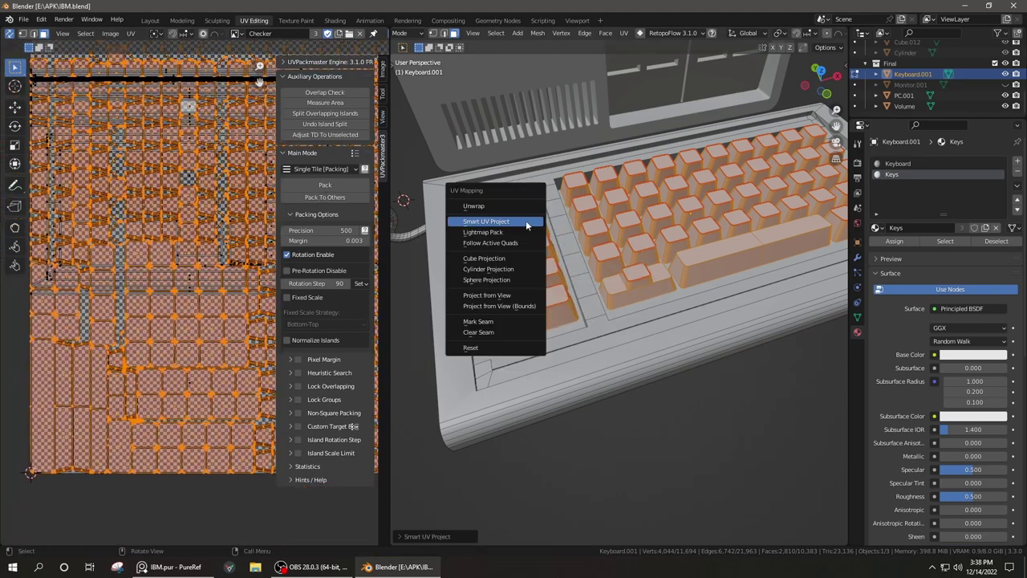
{"action": "left_click", "coordinate": [487, 294]}
{"action": "key", "text": "Tab"}
Check the checker density in Shading and select the monitor Monitor.001
{"action": "left_click", "coordinate": [335, 20]}
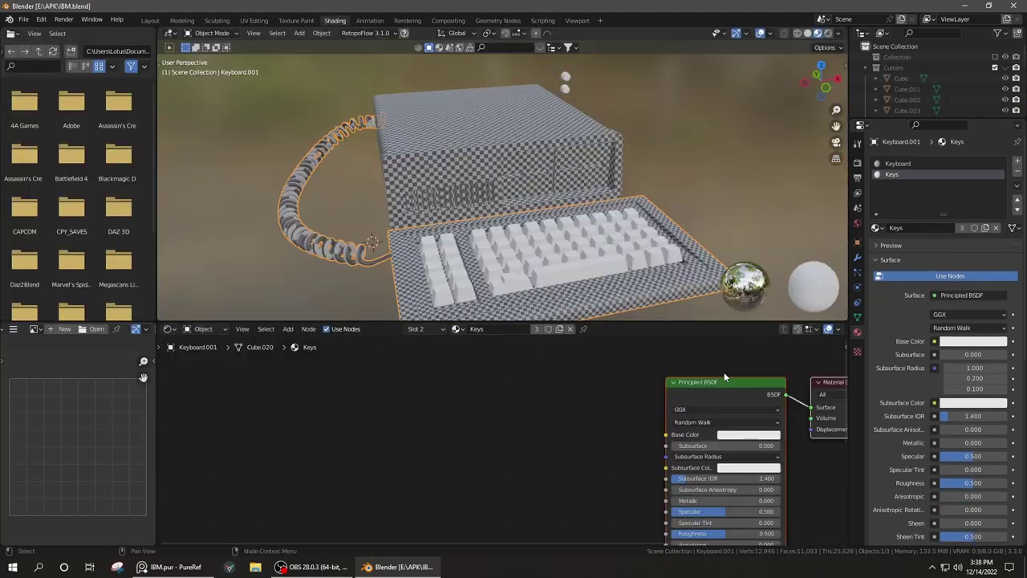
{"action": "scroll", "coordinate": [513, 217], "scroll_direction": "up", "scroll_amount": 3}
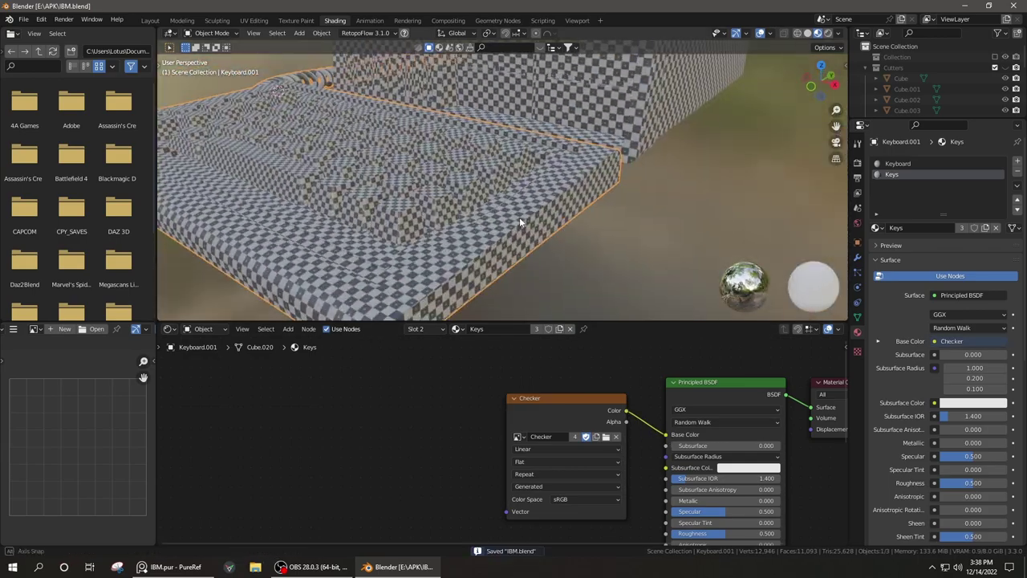
{"action": "mouse_move", "coordinate": [519, 217]}
{"action": "middle_mouse_down"}
{"action": "mouse_move", "coordinate": [685, 218]}
{"action": "mouse_move", "coordinate": [428, 206]}
{"action": "mouse_move", "coordinate": [552, 200]}
{"action": "mouse_move", "coordinate": [494, 215]}
{"action": "mouse_move", "coordinate": [572, 189]}
{"action": "middle_mouse_up"}
{"action": "scroll", "coordinate": [553, 192], "scroll_direction": "up", "scroll_amount": 3}
{"action": "scroll", "coordinate": [482, 183], "scroll_direction": "down", "scroll_amount": 3}
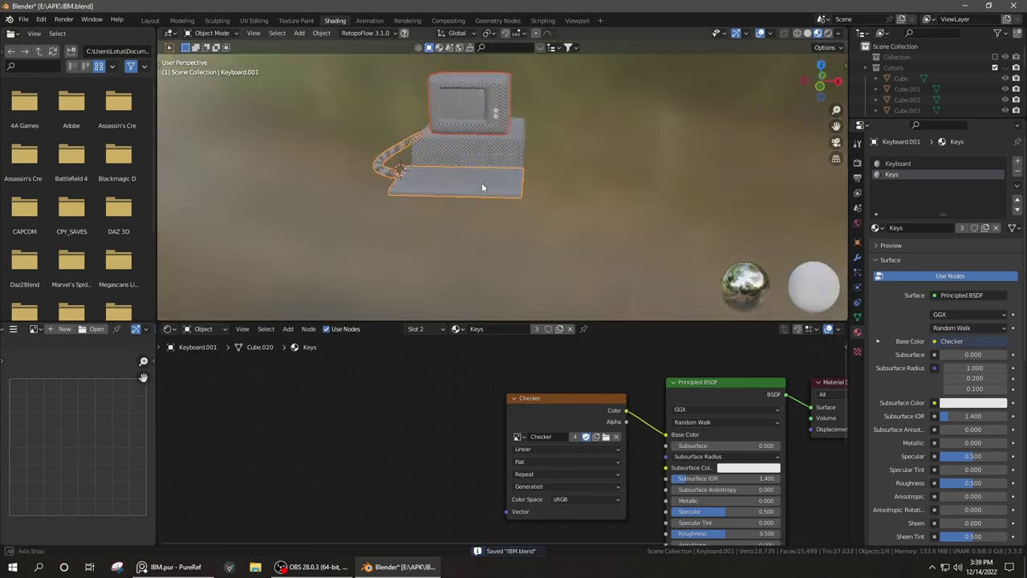
{"action": "scroll", "coordinate": [518, 217], "scroll_direction": "up", "scroll_amount": 5}
{"action": "mouse_move", "coordinate": [519, 218]}
{"action": "middle_mouse_down"}
{"action": "mouse_move", "coordinate": [485, 234]}
{"action": "mouse_move", "coordinate": [724, 206]}
{"action": "middle_mouse_up"}
{"action": "scroll", "coordinate": [510, 215], "scroll_direction": "up", "scroll_amount": 5}
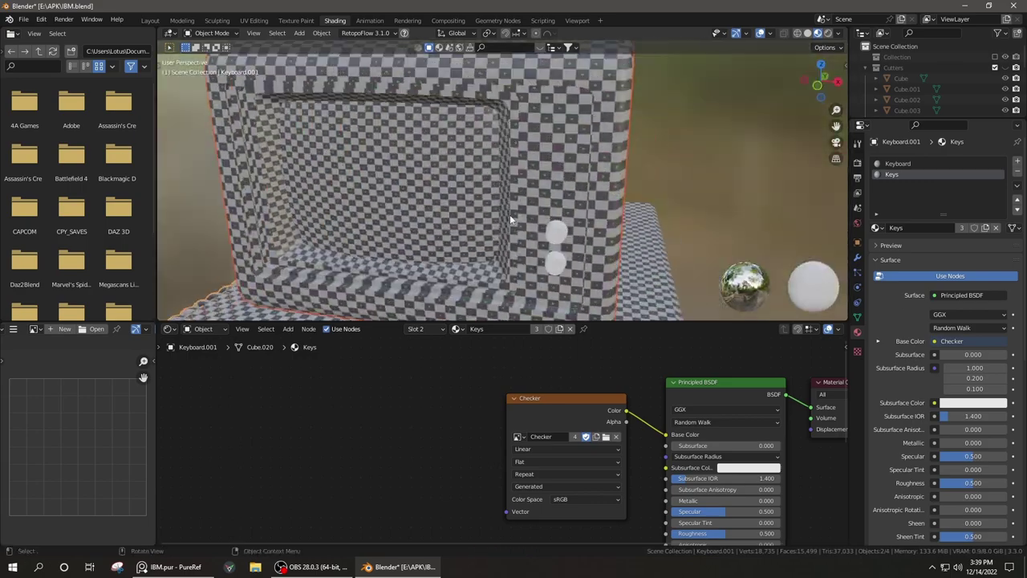
{"action": "scroll", "coordinate": [537, 146], "scroll_direction": "down", "scroll_amount": 2}
{"action": "left_click", "coordinate": [538, 147]}
{"action": "scroll", "coordinate": [538, 147], "scroll_direction": "up", "scroll_amount": 2}
Select the monitor knob's linked geometry with L in UV Editing
{"action": "left_click", "coordinate": [254, 20]}
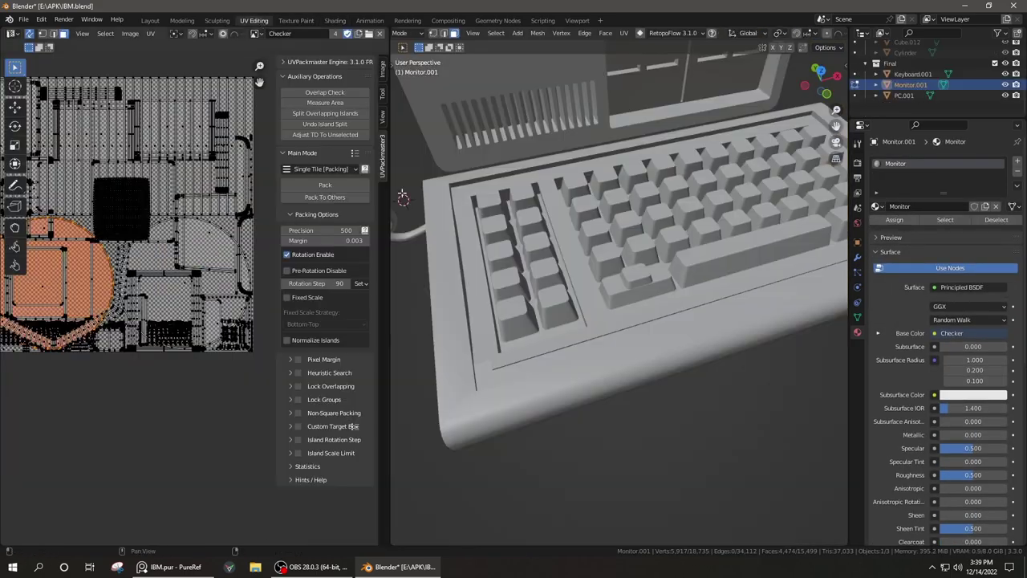
{"action": "scroll", "coordinate": [658, 286], "scroll_direction": "up", "scroll_amount": 5}
{"action": "key", "text": "l"}
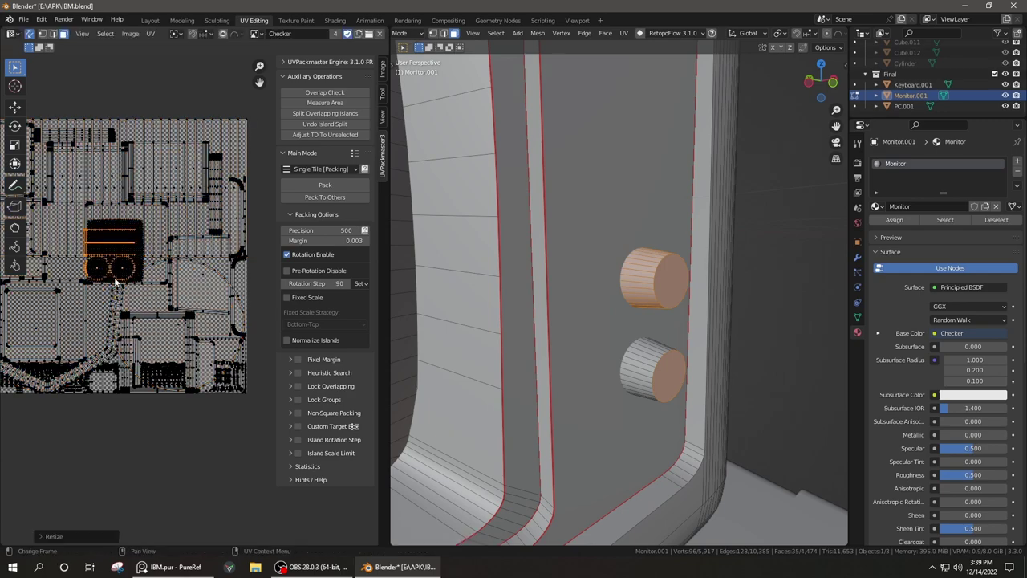
{"action": "scroll", "coordinate": [116, 282], "scroll_direction": "up", "scroll_amount": 2}
{"action": "key", "text": "Tab"}
Scale down the monitor's UV islands and verify the denser checker before returning to Layout
{"action": "left_click", "coordinate": [335, 20]}
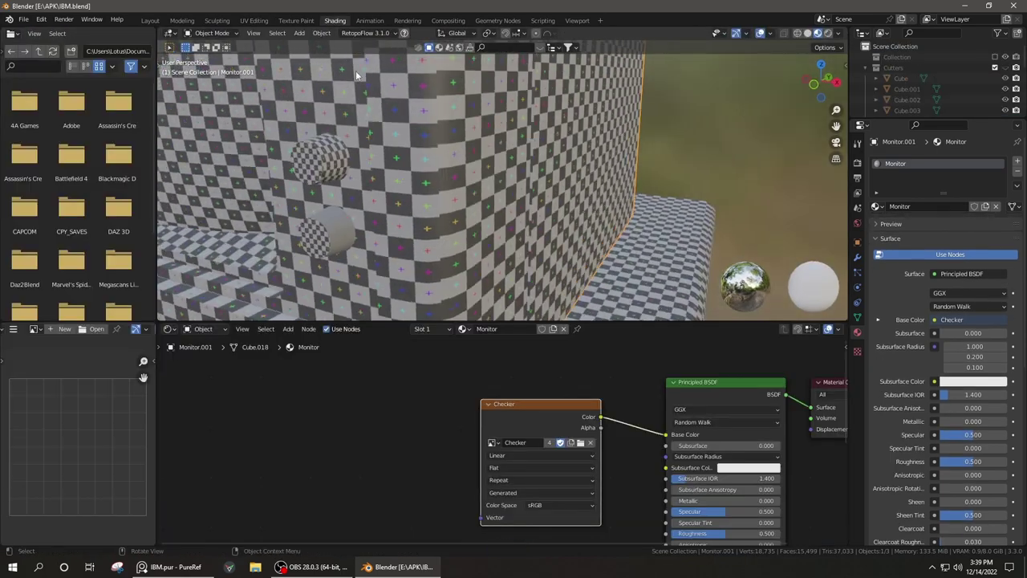
{"action": "left_click", "coordinate": [254, 20]}
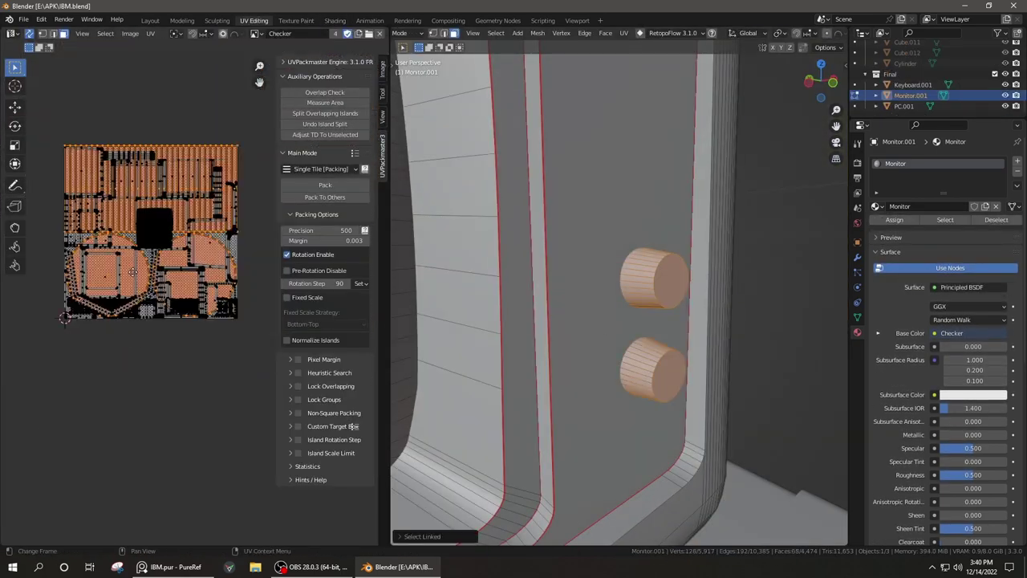
{"action": "key", "text": "s"}
{"action": "scroll", "coordinate": [98, 241], "scroll_direction": "up", "scroll_amount": 4}
{"action": "key", "text": "Tab"}
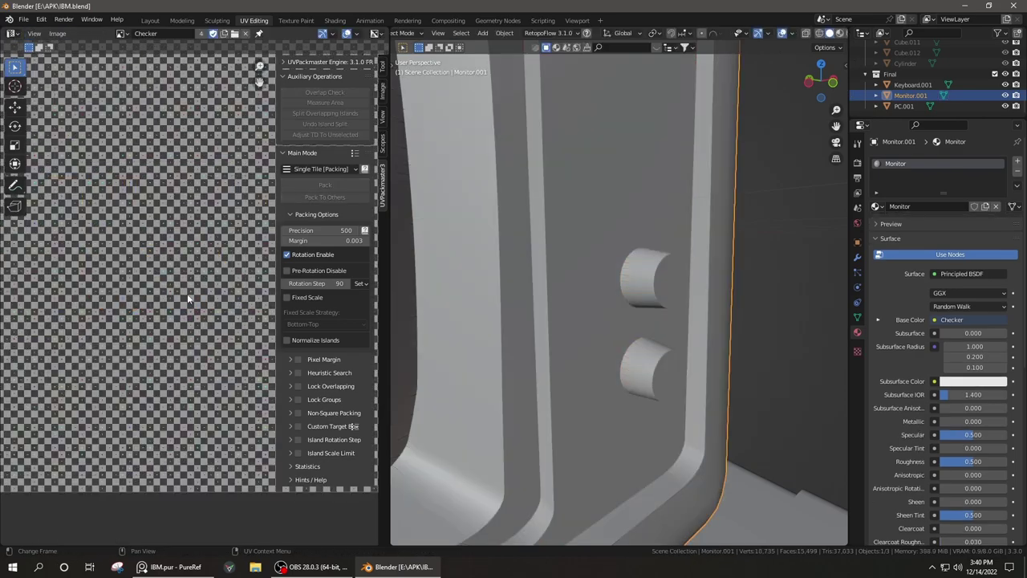
{"action": "left_click", "coordinate": [335, 20]}
{"action": "mouse_move", "coordinate": [555, 216]}
{"action": "middle_mouse_down"}
{"action": "mouse_move", "coordinate": [720, 180]}
{"action": "mouse_move", "coordinate": [467, 193]}
{"action": "middle_mouse_up"}
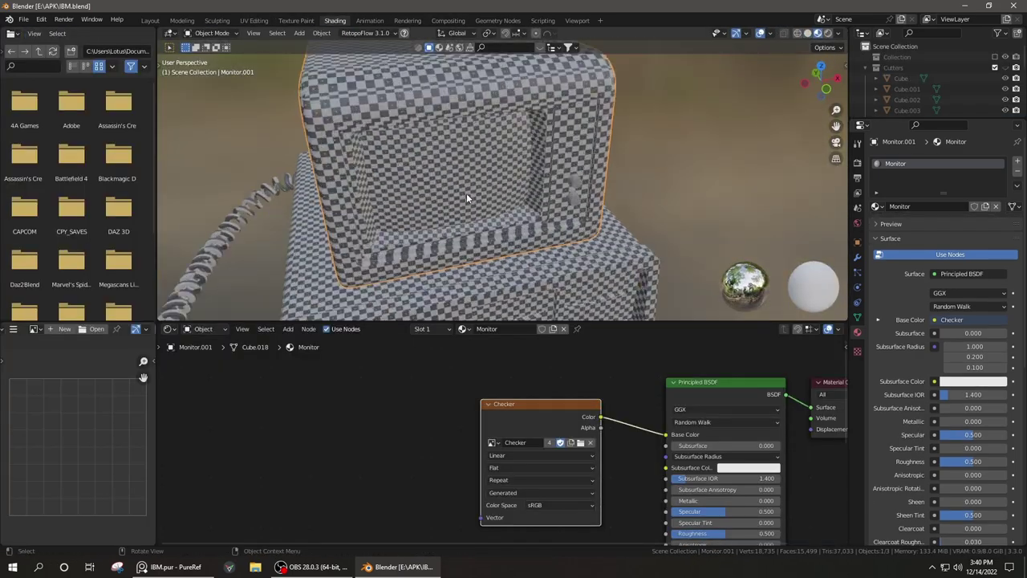
{"action": "scroll", "coordinate": [496, 198], "scroll_direction": "down", "scroll_amount": 5}
{"action": "left_click", "coordinate": [151, 20]}
{"action": "middle_click_drag", "start_coordinate": [384, 226], "coordinate": [408, 307]}
Select the monitor and add a Triangulate modifier to it
{"action": "left_click", "coordinate": [449, 401]}
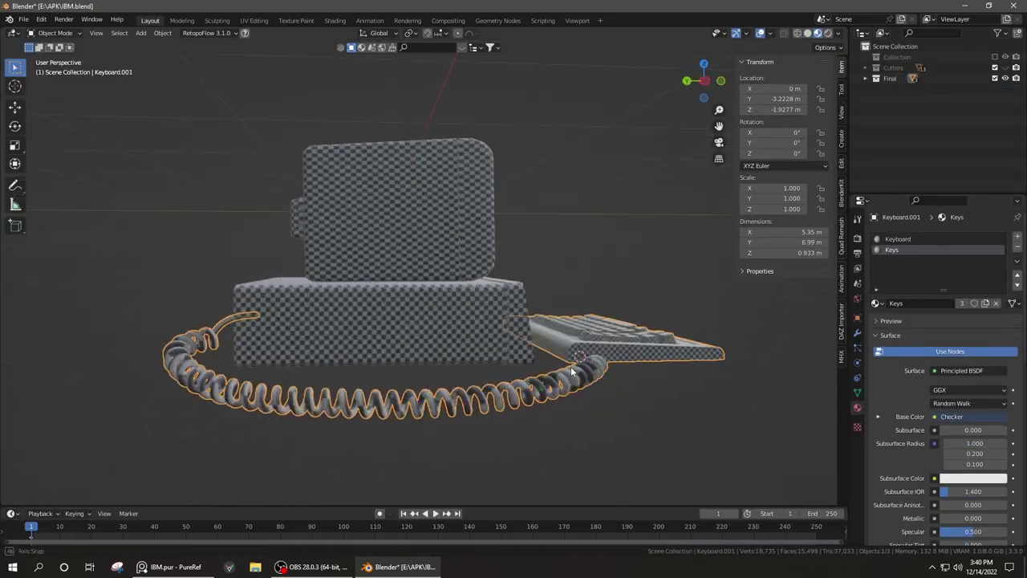
{"action": "mouse_move", "coordinate": [450, 401]}
{"action": "middle_mouse_down"}
{"action": "mouse_move", "coordinate": [474, 395]}
{"action": "mouse_move", "coordinate": [391, 245]}
{"action": "middle_mouse_up"}
{"action": "scroll", "coordinate": [439, 222], "scroll_direction": "up", "scroll_amount": 3}
{"action": "left_click", "coordinate": [439, 222]}
{"action": "left_click", "coordinate": [857, 333]}
{"action": "left_click", "coordinate": [903, 236]}
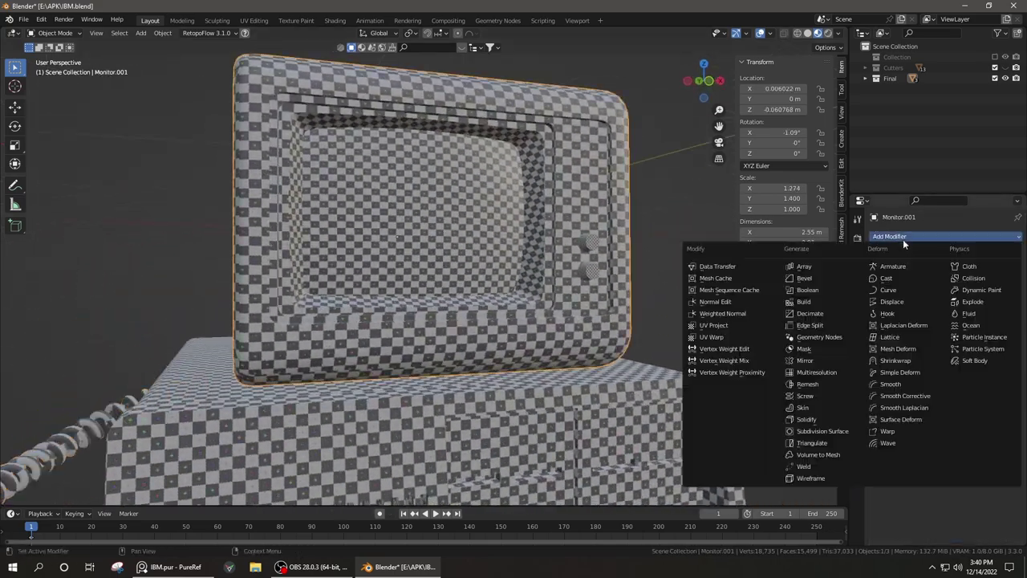
{"action": "left_click", "coordinate": [803, 435]}
Inspect the triangulated monitor mesh in wireframe and solid shading
{"action": "middle_click_drag", "start_coordinate": [434, 300], "coordinate": [562, 265]}
{"action": "left_click", "coordinate": [796, 33]}
{"action": "scroll", "coordinate": [427, 219], "scroll_direction": "down", "scroll_amount": 3}
{"action": "left_click", "coordinate": [808, 33]}
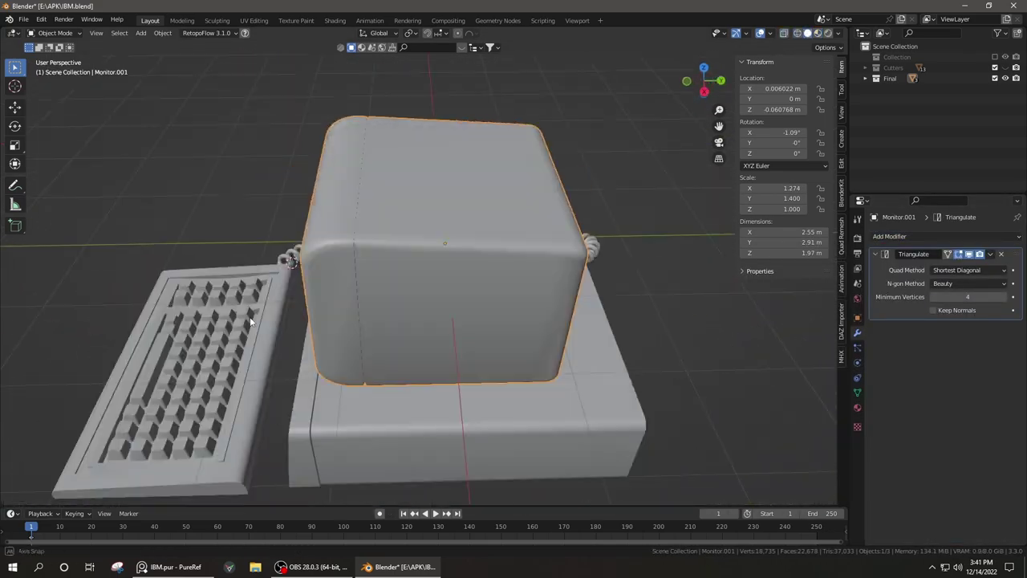
{"action": "middle_click_drag", "start_coordinate": [427, 218], "coordinate": [372, 420]}
{"action": "left_click", "coordinate": [442, 331]}
{"action": "scroll", "coordinate": [313, 316], "scroll_direction": "up", "scroll_amount": 4}
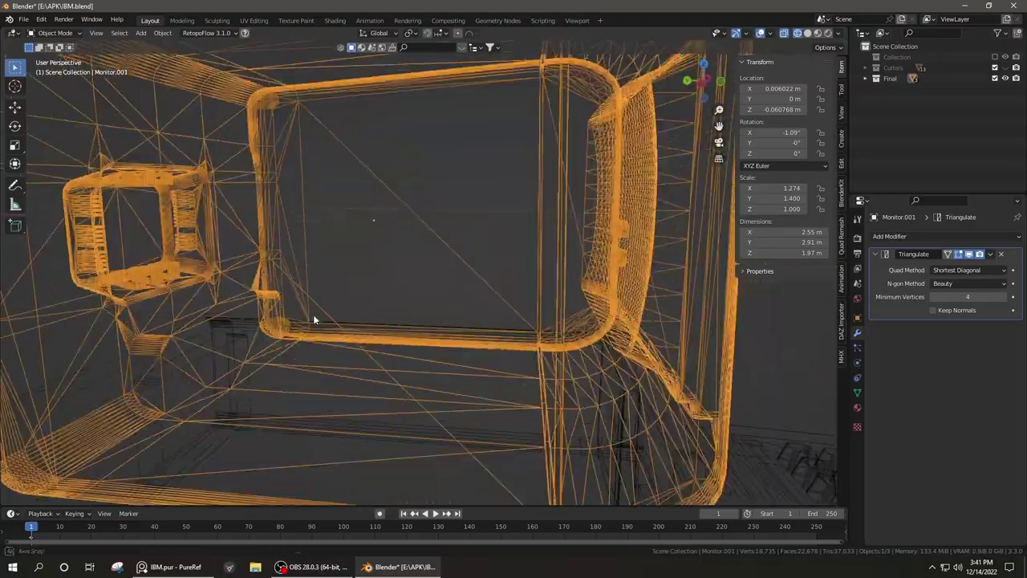
{"action": "middle_click_drag", "start_coordinate": [313, 317], "coordinate": [354, 316]}
{"action": "scroll", "coordinate": [499, 313], "scroll_direction": "down", "scroll_amount": 4}
{"action": "middle_click_drag", "start_coordinate": [499, 319], "coordinate": [521, 321]}
Remove the Triangulate modifier, return to solid shading and save the blend file
{"action": "key", "text": "ctrl+z"}
{"action": "scroll", "coordinate": [549, 331], "scroll_direction": "down", "scroll_amount": 3}
{"action": "key", "text": "z"}
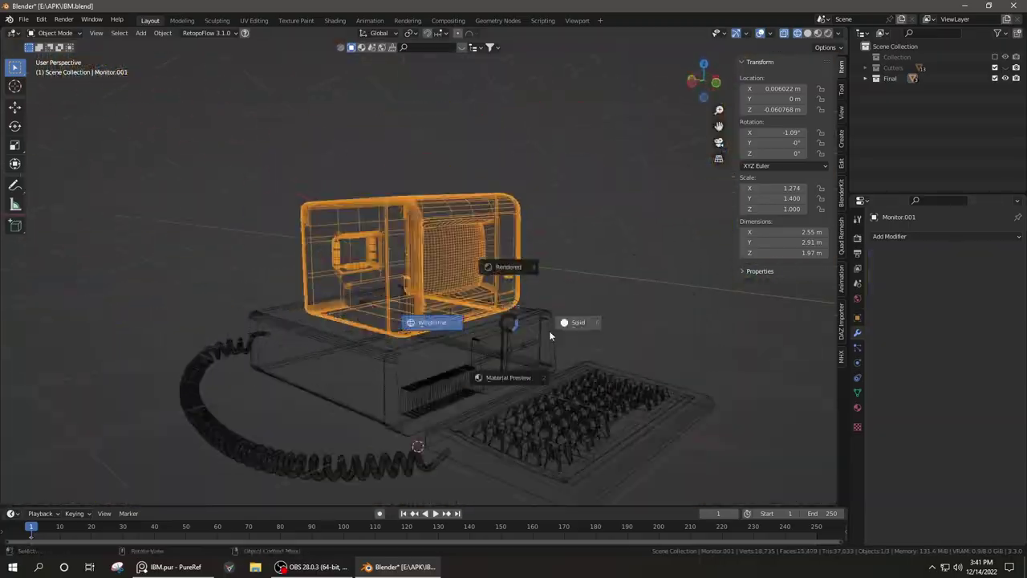
{"action": "left_click", "coordinate": [489, 332]}
{"action": "key", "text": "ctrl+s"}
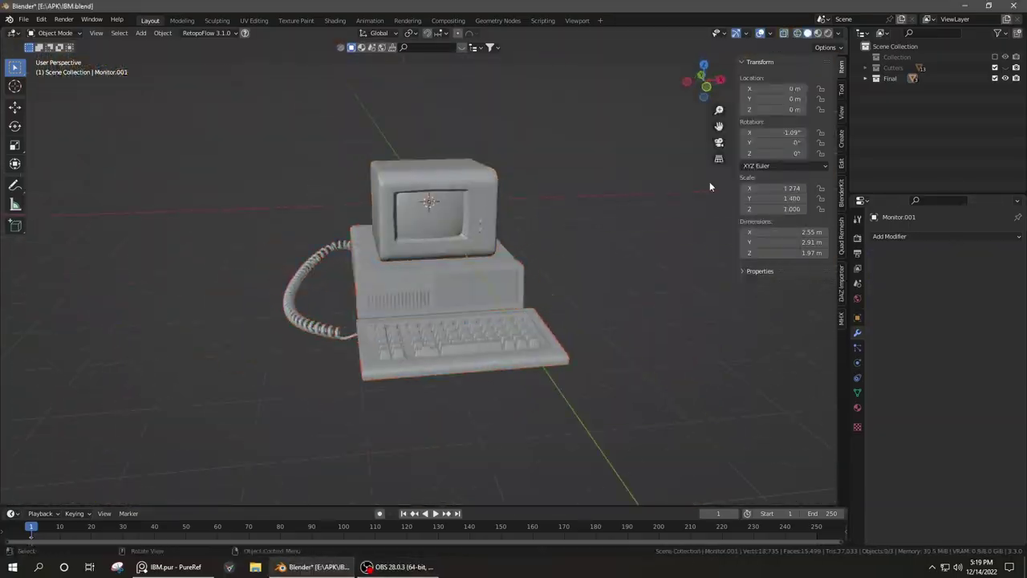
Select the monitor's connected screen surface in Edit Mode, then exit and select the keyboard
{"action": "left_click", "coordinate": [704, 227]}
{"action": "key", "text": "Tab"}
{"action": "scroll", "coordinate": [375, 379], "scroll_direction": "up", "scroll_amount": 5}
{"action": "key", "text": "l"}
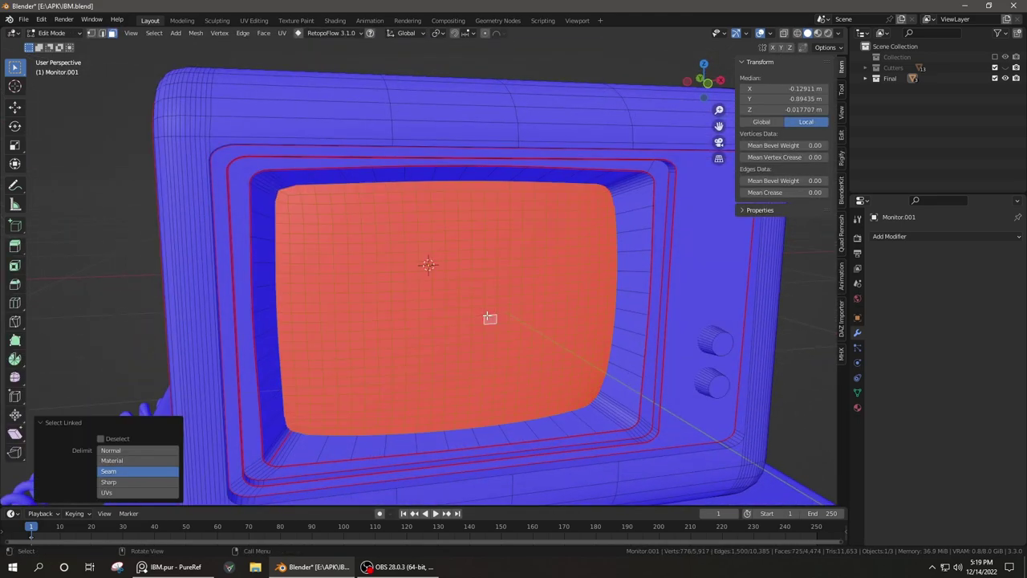
{"action": "key", "text": "F3"}
{"action": "key", "text": "Escape"}
{"action": "key", "text": "Tab"}
{"action": "scroll", "coordinate": [462, 368], "scroll_direction": "down", "scroll_amount": 5}
{"action": "left_click", "coordinate": [462, 368]}
{"action": "scroll", "coordinate": [461, 368], "scroll_direction": "down", "scroll_amount": 1}
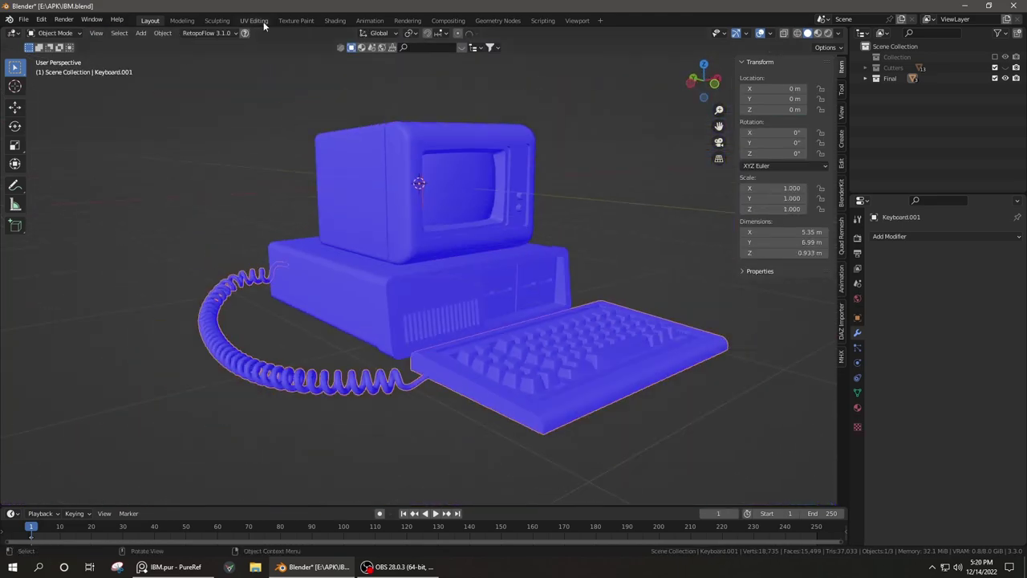
In the UV Editing workspace, select the keyboard's geometry and pack its UV islands
{"action": "left_click", "coordinate": [254, 20]}
{"action": "scroll", "coordinate": [626, 443], "scroll_direction": "down", "scroll_amount": 3}
{"action": "scroll", "coordinate": [626, 442], "scroll_direction": "up", "scroll_amount": 5}
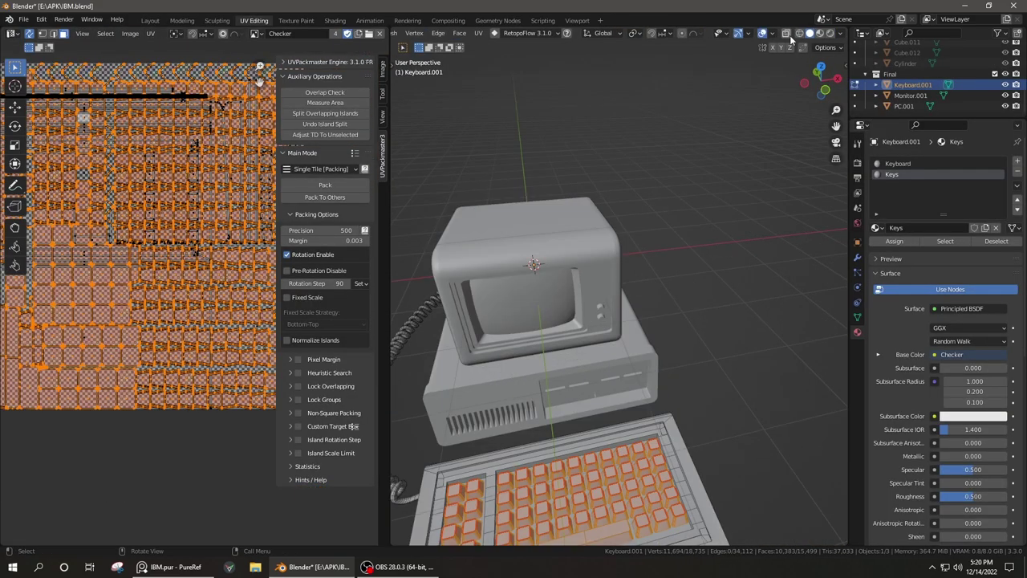
{"action": "key", "text": "l"}
{"action": "left_click", "coordinate": [324, 184]}
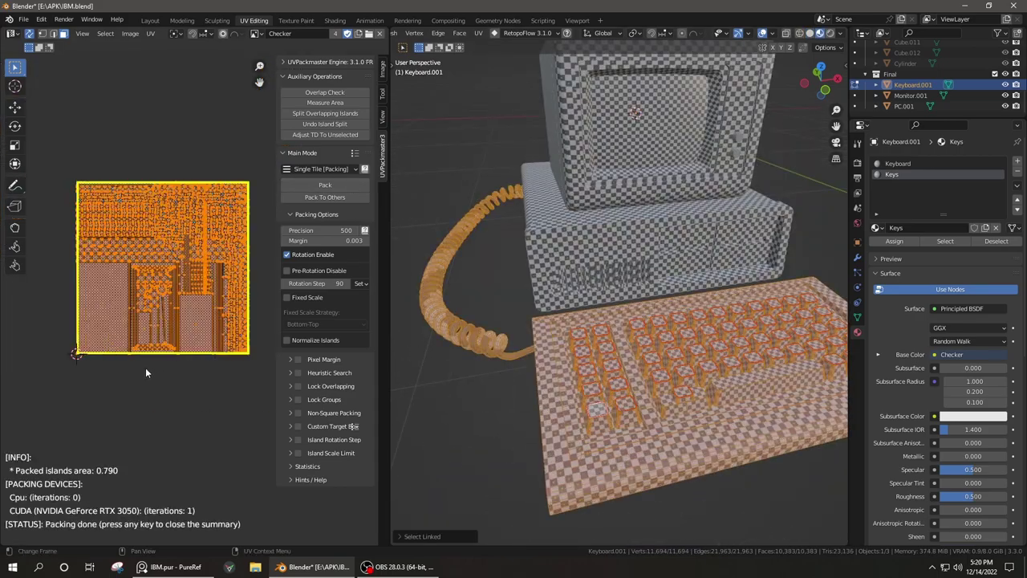
Scale a single keyboard UV island, then repack all the islands
{"action": "scroll", "coordinate": [173, 365], "scroll_direction": "up", "scroll_amount": 3}
{"action": "scroll", "coordinate": [173, 366], "scroll_direction": "down", "scroll_amount": 4}
{"action": "middle_click_drag", "start_coordinate": [610, 321], "coordinate": [562, 305]}
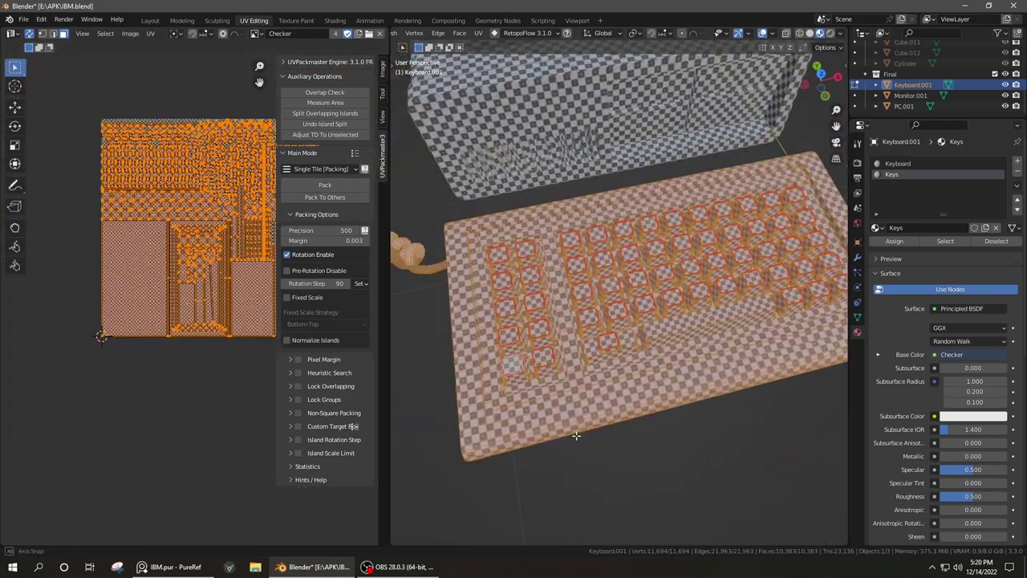
{"action": "left_click", "coordinate": [160, 325]}
{"action": "key", "text": "s"}
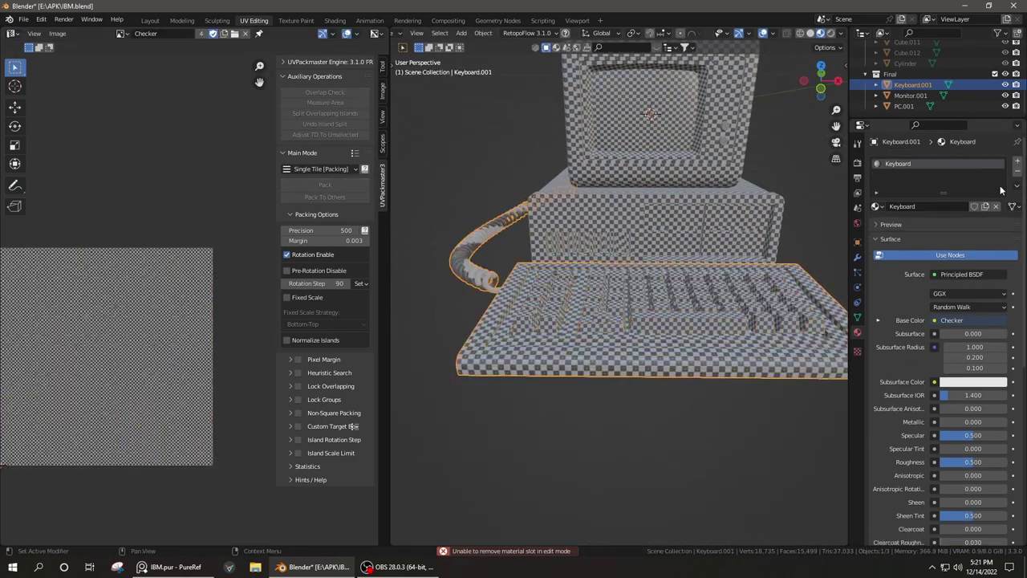
{"action": "key", "text": "Tab"}
{"action": "scroll", "coordinate": [170, 382], "scroll_direction": "up", "scroll_amount": 3}
{"action": "middle_click_drag", "start_coordinate": [610, 337], "coordinate": [578, 359]}
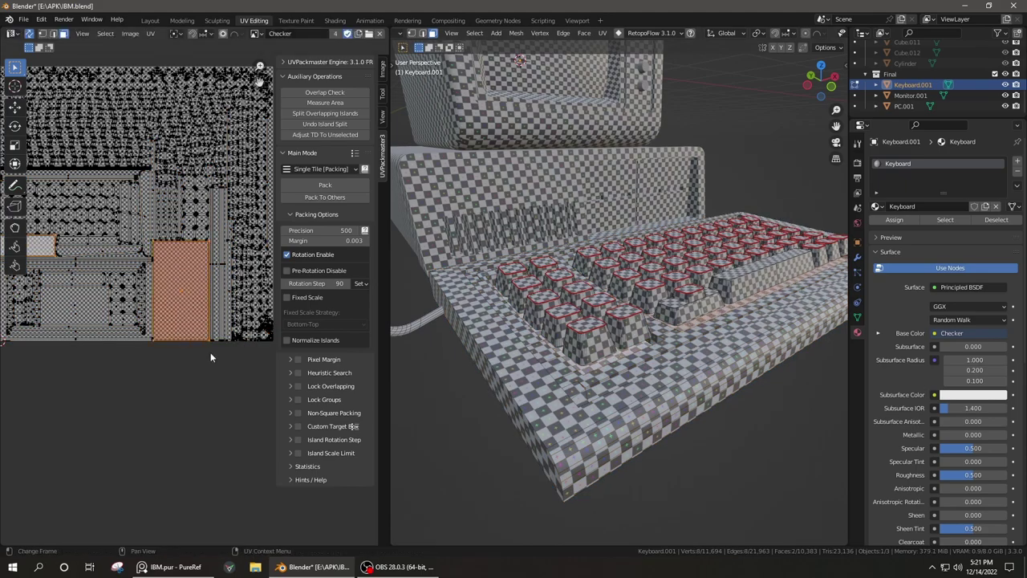
{"action": "left_click", "coordinate": [325, 185]}
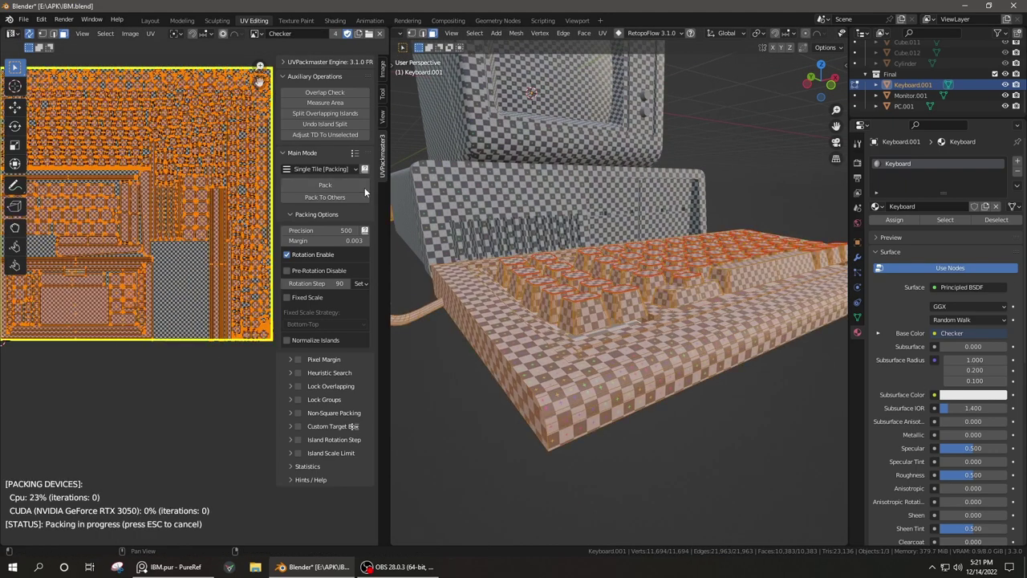
Select all keyboard UVs and repack them with UVPackmaster to fill 0.704 of the tile
{"action": "mouse_move", "coordinate": [610, 361]}
{"action": "middle_mouse_down"}
{"action": "mouse_move", "coordinate": [580, 412]}
{"action": "mouse_move", "coordinate": [562, 361]}
{"action": "middle_mouse_up"}
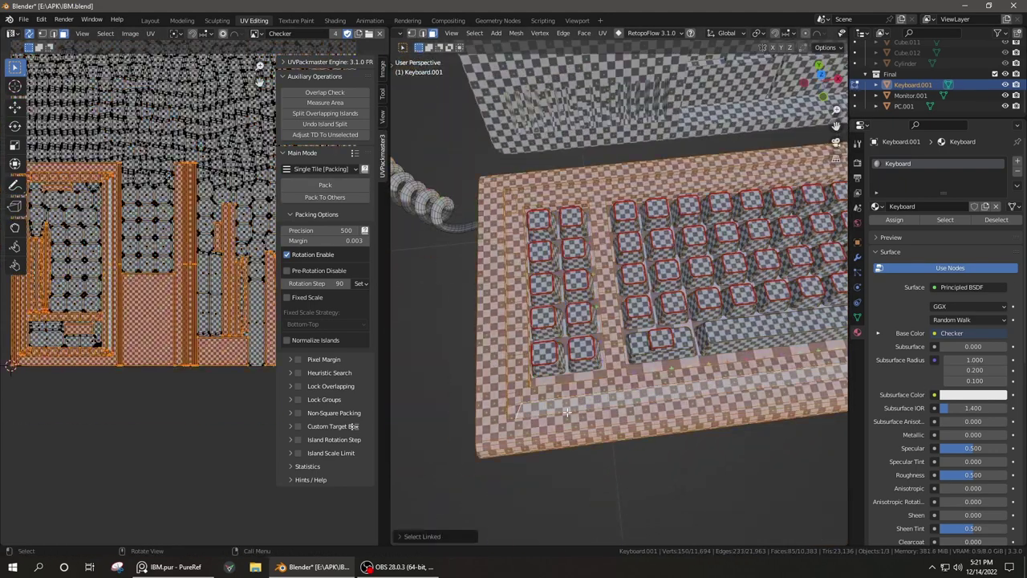
{"action": "key", "text": "s"}
{"action": "key", "text": "Escape"}
{"action": "key", "text": "a"}
{"action": "left_click", "coordinate": [325, 184]}
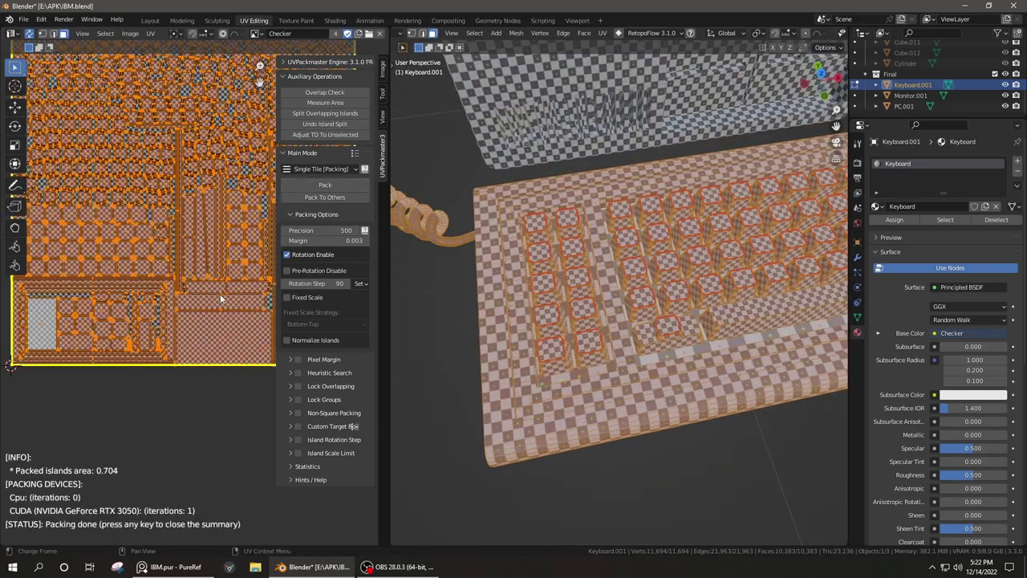
{"action": "scroll", "coordinate": [128, 406], "scroll_direction": "down", "scroll_amount": 3}
{"action": "scroll", "coordinate": [127, 406], "scroll_direction": "up", "scroll_amount": 3}
Return the keyboard to Object Mode and save the file
{"action": "key", "text": "Tab"}
{"action": "scroll", "coordinate": [549, 353], "scroll_direction": "down", "scroll_amount": 4}
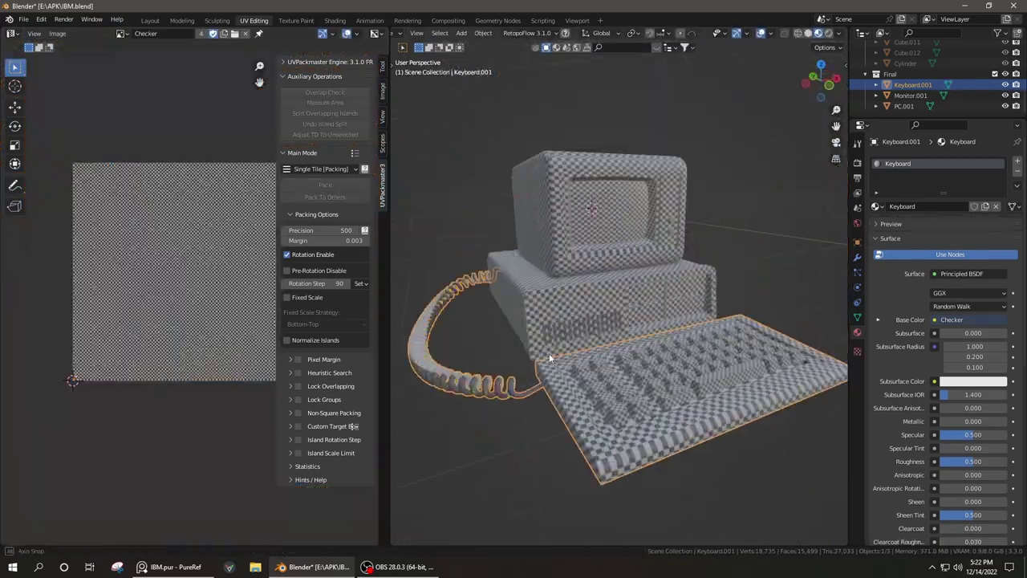
{"action": "middle_click_drag", "start_coordinate": [549, 353], "coordinate": [605, 343]}
{"action": "key", "text": "ctrl+s"}
{"action": "middle_click_drag", "start_coordinate": [689, 382], "coordinate": [597, 419]}
{"action": "scroll", "coordinate": [596, 420], "scroll_direction": "up", "scroll_amount": 4}
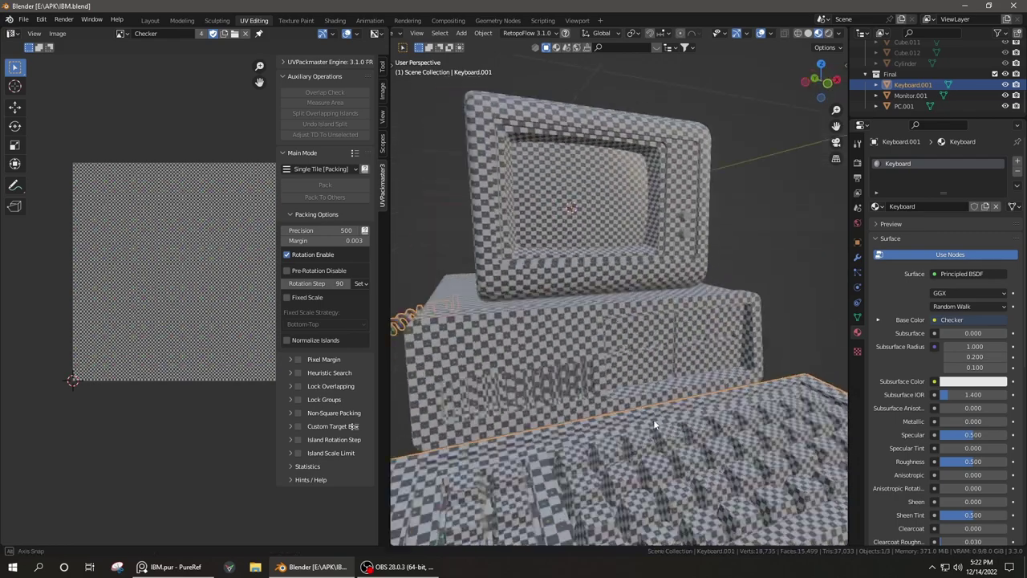
{"action": "scroll", "coordinate": [596, 420], "scroll_direction": "up", "scroll_amount": 4}
Check the PC reference photos, then select the monitor
{"action": "key", "text": "alt+Tab"}
{"action": "scroll", "coordinate": [383, 256], "scroll_direction": "down", "scroll_amount": 3}
{"action": "scroll", "coordinate": [463, 315], "scroll_direction": "up", "scroll_amount": 3}
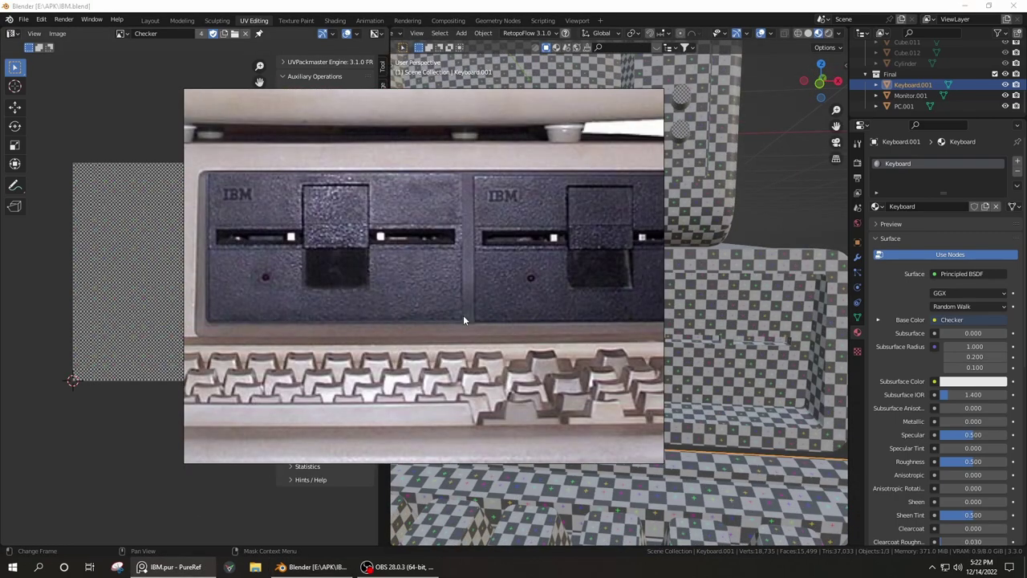
{"action": "scroll", "coordinate": [485, 326], "scroll_direction": "down", "scroll_amount": 3}
{"action": "key", "text": "alt+Tab"}
{"action": "mouse_move", "coordinate": [440, 321]}
{"action": "middle_mouse_down"}
{"action": "mouse_move", "coordinate": [705, 377]}
{"action": "mouse_move", "coordinate": [631, 337]}
{"action": "mouse_move", "coordinate": [652, 333]}
{"action": "middle_mouse_up"}
{"action": "left_click", "coordinate": [631, 337]}
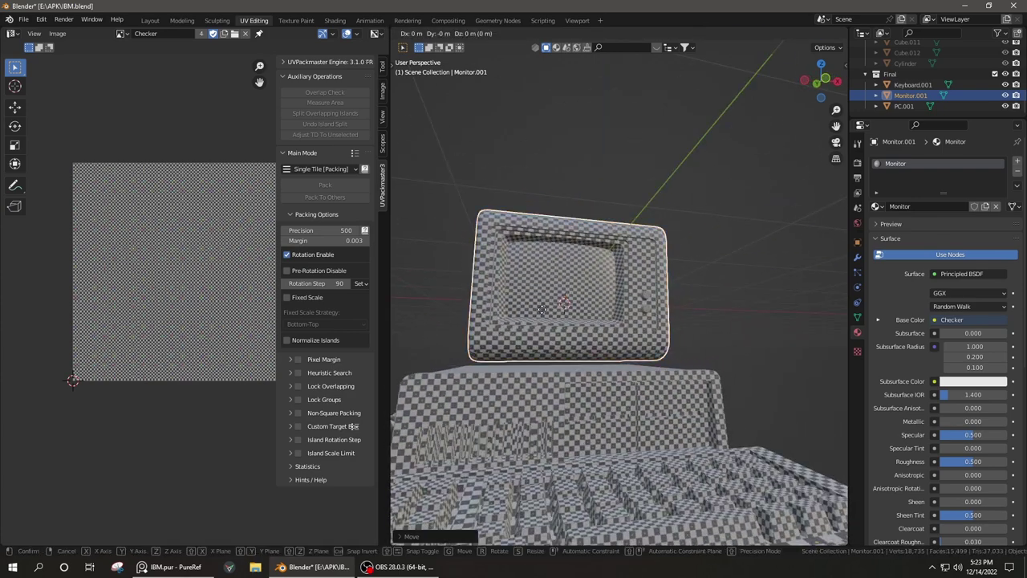
Switch the monitor into Edit Mode and move and scale its foot
{"action": "key", "text": "ctrl+Tab"}
{"action": "left_click", "coordinate": [716, 337]}
{"action": "mouse_move", "coordinate": [716, 337]}
{"action": "middle_mouse_down"}
{"action": "mouse_move", "coordinate": [634, 363]}
{"action": "mouse_move", "coordinate": [666, 385]}
{"action": "middle_mouse_up"}
{"action": "scroll", "coordinate": [666, 385], "scroll_direction": "up", "scroll_amount": 5}
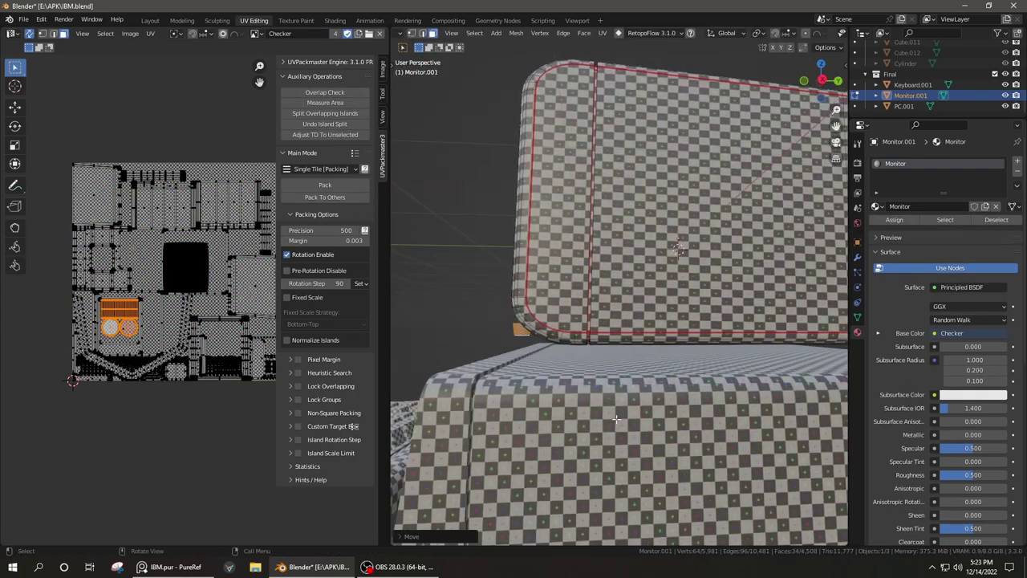
{"action": "key", "text": "g"}
{"action": "left_click", "coordinate": [770, 452]}
{"action": "scroll", "coordinate": [642, 401], "scroll_direction": "up", "scroll_amount": 3}
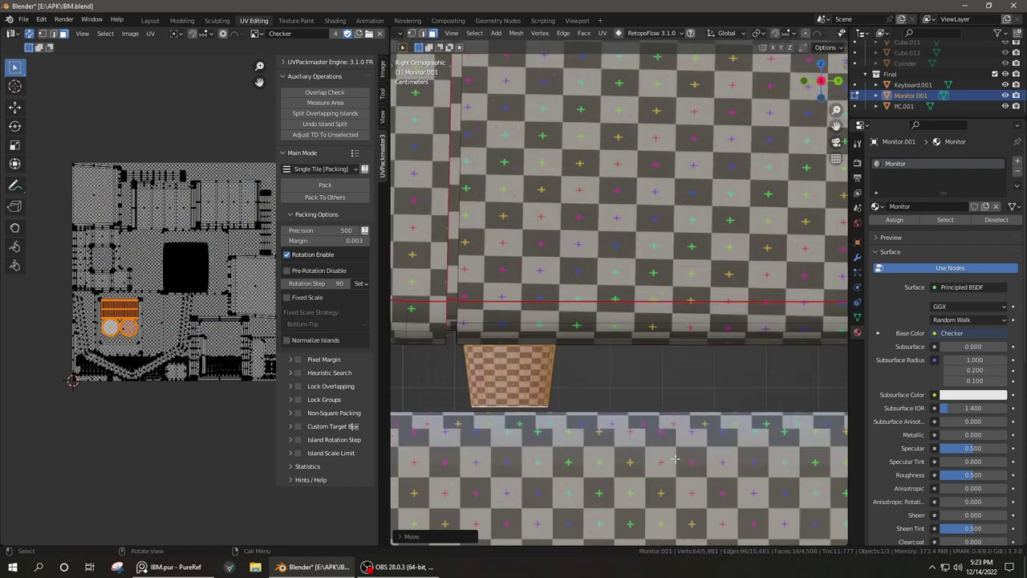
{"action": "key", "text": "s"}
{"action": "key", "text": "Escape"}
{"action": "scroll", "coordinate": [616, 409], "scroll_direction": "down", "scroll_amount": 3}
{"action": "middle_click_drag", "start_coordinate": [615, 409], "coordinate": [645, 397]}
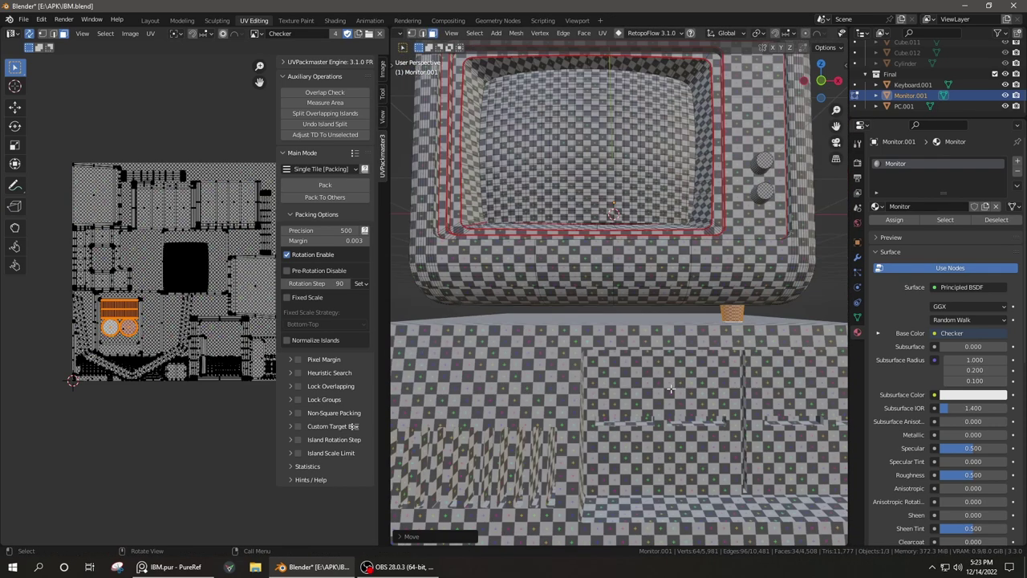
Reposition the foot under the monitor, duplicate it, move the copy and save
{"action": "key", "text": "g"}
{"action": "mouse_move", "coordinate": [775, 414]}
{"action": "middle_mouse_down"}
{"action": "mouse_move", "coordinate": [642, 434]}
{"action": "mouse_move", "coordinate": [577, 360]}
{"action": "middle_mouse_up"}
{"action": "scroll", "coordinate": [628, 450], "scroll_direction": "up", "scroll_amount": 3}
{"action": "key", "text": "shift+d"}
{"action": "scroll", "coordinate": [577, 360], "scroll_direction": "down", "scroll_amount": 3}
{"action": "key", "text": "l"}
{"action": "key", "text": "g"}
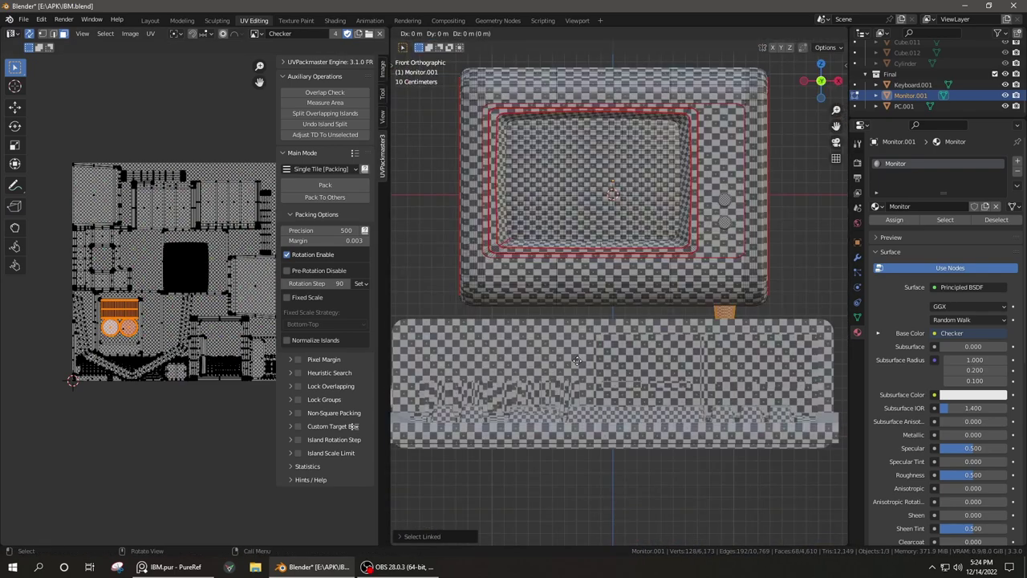
{"action": "key", "text": "Tab"}
{"action": "mouse_move", "coordinate": [719, 406]}
{"action": "middle_mouse_down"}
{"action": "mouse_move", "coordinate": [737, 280]}
{"action": "mouse_move", "coordinate": [621, 313]}
{"action": "mouse_move", "coordinate": [748, 415]}
{"action": "mouse_move", "coordinate": [603, 386]}
{"action": "middle_mouse_up"}
{"action": "key", "text": "ctrl+s"}
Select the monitor's knob geometry, scale its UV islands by 0.7808 and save
{"action": "key", "text": "Tab"}
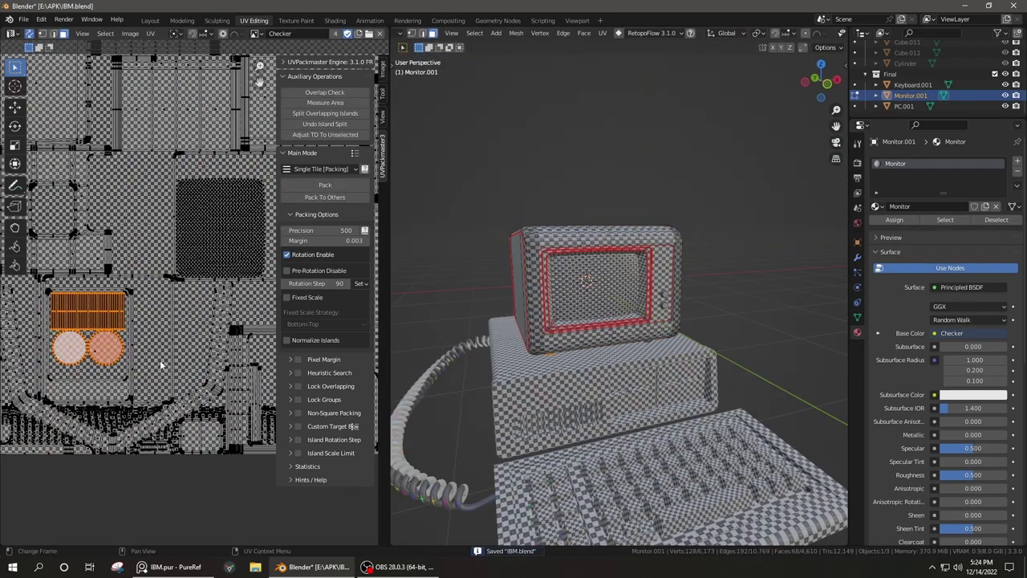
{"action": "scroll", "coordinate": [610, 321], "scroll_direction": "up", "scroll_amount": 4}
{"action": "middle_click_drag", "start_coordinate": [610, 321], "coordinate": [609, 264]}
{"action": "key", "text": "ctrl+l"}
{"action": "scroll", "coordinate": [172, 354], "scroll_direction": "down", "scroll_amount": 2}
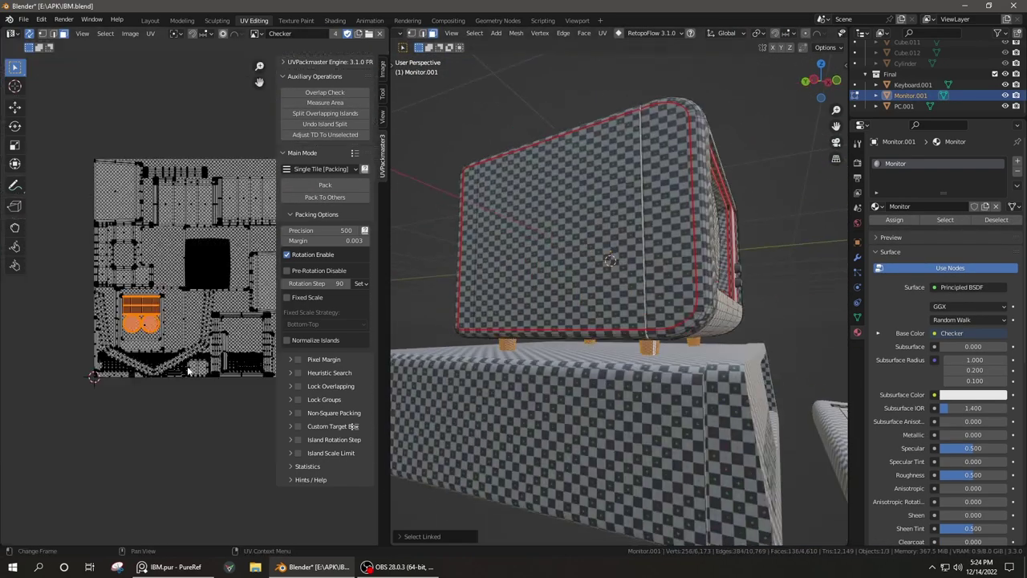
{"action": "scroll", "coordinate": [172, 354], "scroll_direction": "up", "scroll_amount": 2}
{"action": "scroll", "coordinate": [149, 363], "scroll_direction": "up", "scroll_amount": 2}
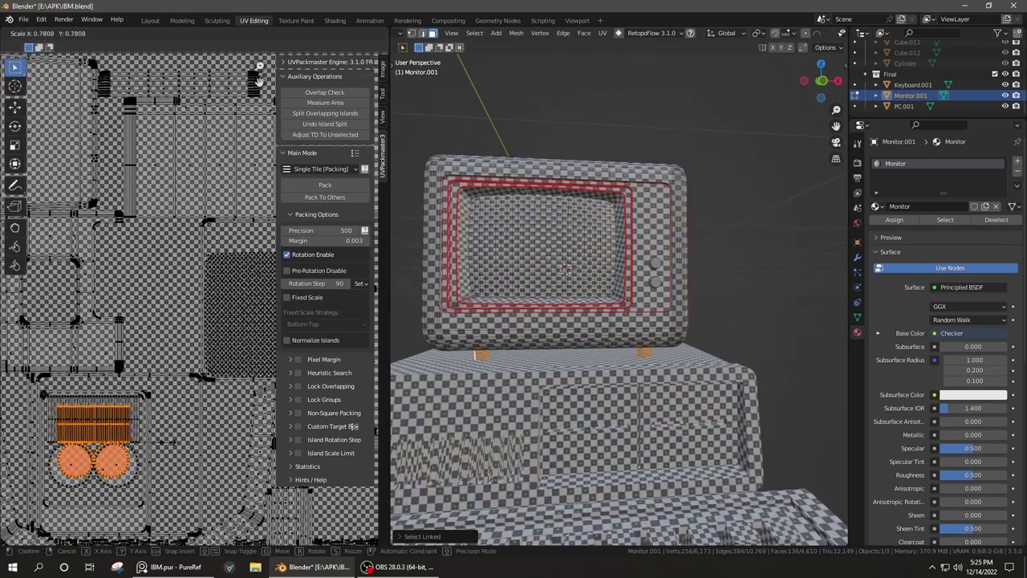
{"action": "scroll", "coordinate": [150, 445], "scroll_direction": "up", "scroll_amount": 3}
{"action": "key", "text": "Escape"}
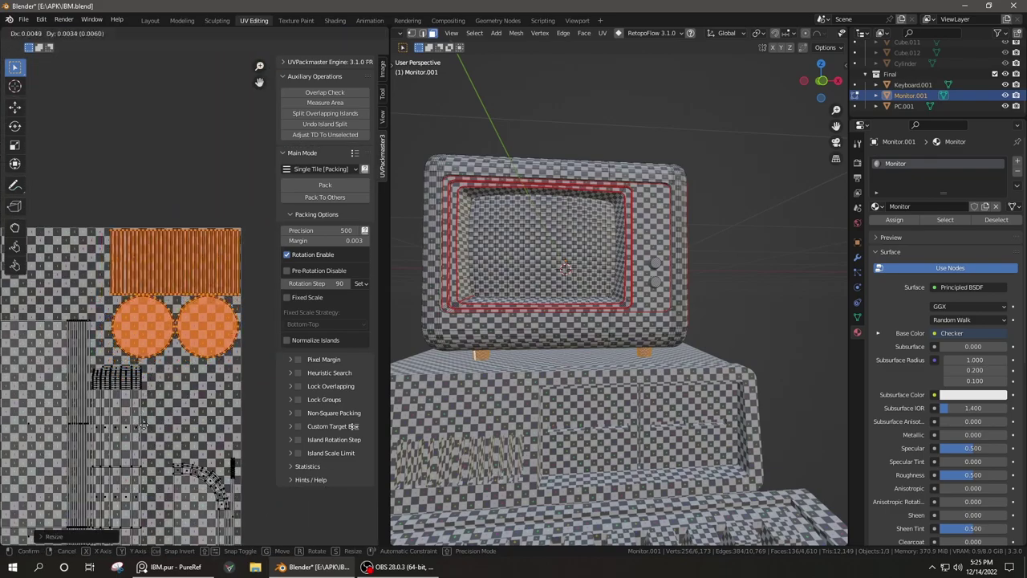
{"action": "scroll", "coordinate": [142, 424], "scroll_direction": "down", "scroll_amount": 3}
{"action": "scroll", "coordinate": [562, 321], "scroll_direction": "up", "scroll_amount": 2}
{"action": "key", "text": "Tab"}
{"action": "mouse_move", "coordinate": [561, 321]}
{"action": "middle_mouse_down"}
{"action": "mouse_move", "coordinate": [510, 434]}
{"action": "mouse_move", "coordinate": [459, 409]}
{"action": "mouse_move", "coordinate": [640, 374]}
{"action": "middle_mouse_up"}
{"action": "key", "text": "ctrl+s"}
Return to the Layout workspace and begin a loop cut on the monitor mesh
{"action": "left_click", "coordinate": [150, 20]}
{"action": "mouse_move", "coordinate": [546, 345]}
{"action": "middle_mouse_down"}
{"action": "mouse_move", "coordinate": [506, 320]}
{"action": "mouse_move", "coordinate": [475, 183]}
{"action": "middle_mouse_up"}
{"action": "key", "text": "Tab"}
{"action": "scroll", "coordinate": [507, 320], "scroll_direction": "up", "scroll_amount": 5}
{"action": "key", "text": "ctrl+r"}
{"action": "scroll", "coordinate": [476, 183], "scroll_direction": "up", "scroll_amount": 1}
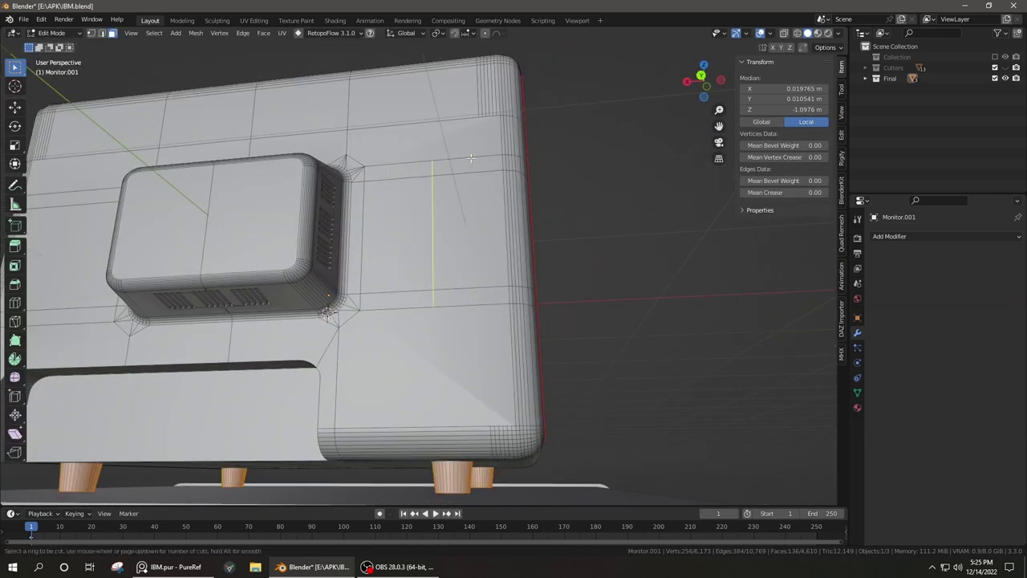
Place five loop cuts across the monitor's back without sliding them
{"action": "scroll", "coordinate": [496, 169], "scroll_direction": "up", "scroll_amount": 3}
{"action": "left_click", "coordinate": [496, 168]}
{"action": "right_click", "coordinate": [496, 168]}
{"action": "scroll", "coordinate": [514, 281], "scroll_direction": "up", "scroll_amount": 3}
{"action": "middle_click_drag", "start_coordinate": [514, 281], "coordinate": [536, 388]}
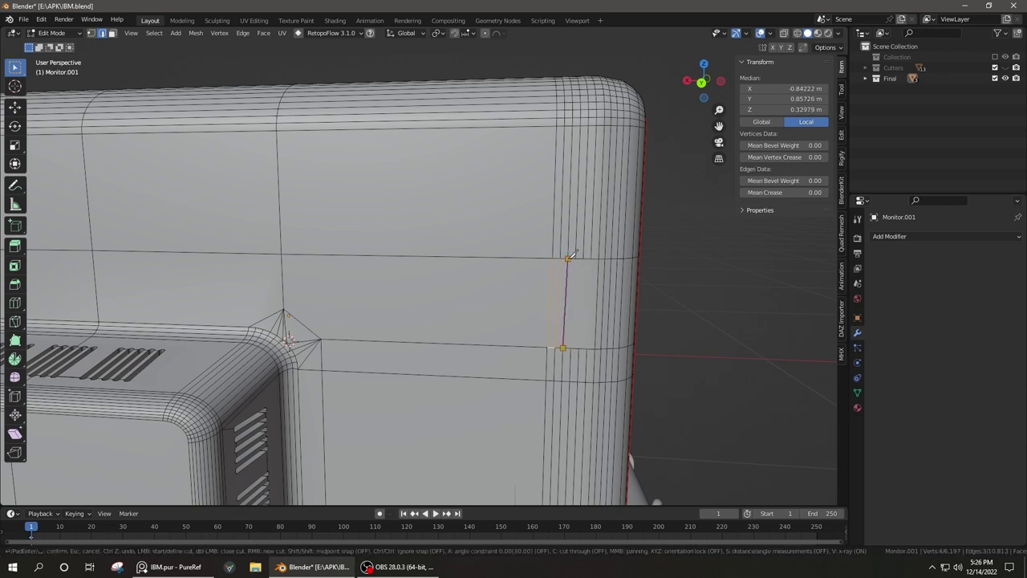
Knife new edges at the monitor's back corners, including the lower-right one
{"action": "key", "text": "Return"}
{"action": "middle_click_drag", "start_coordinate": [593, 255], "coordinate": [459, 331]}
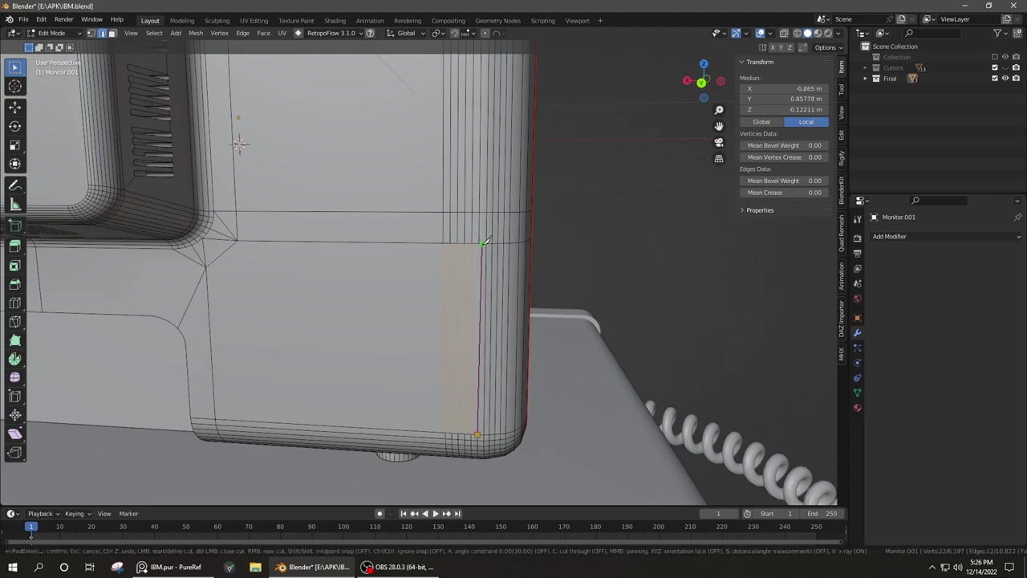
{"action": "key", "text": "Return"}
{"action": "scroll", "coordinate": [485, 240], "scroll_direction": "down", "scroll_amount": 3}
{"action": "scroll", "coordinate": [523, 401], "scroll_direction": "down", "scroll_amount": 3}
{"action": "mouse_move", "coordinate": [523, 402]}
{"action": "middle_mouse_down"}
{"action": "mouse_move", "coordinate": [606, 406]}
{"action": "mouse_move", "coordinate": [449, 340]}
{"action": "mouse_move", "coordinate": [406, 395]}
{"action": "mouse_move", "coordinate": [401, 337]}
{"action": "middle_mouse_up"}
{"action": "scroll", "coordinate": [449, 340], "scroll_direction": "up", "scroll_amount": 5}
Return the monitor to Object Mode and save IBM.blend
{"action": "key", "text": "Tab"}
{"action": "scroll", "coordinate": [342, 285], "scroll_direction": "down", "scroll_amount": 5}
{"action": "key", "text": "Tab"}
{"action": "key", "text": "Tab"}
{"action": "scroll", "coordinate": [327, 361], "scroll_direction": "down", "scroll_amount": 3}
Select the PC case and inspect its vent slat UVs in the UV Editing workspace
{"action": "scroll", "coordinate": [327, 361], "scroll_direction": "down", "scroll_amount": 3}
{"action": "middle_click_drag", "start_coordinate": [326, 361], "coordinate": [514, 325]}
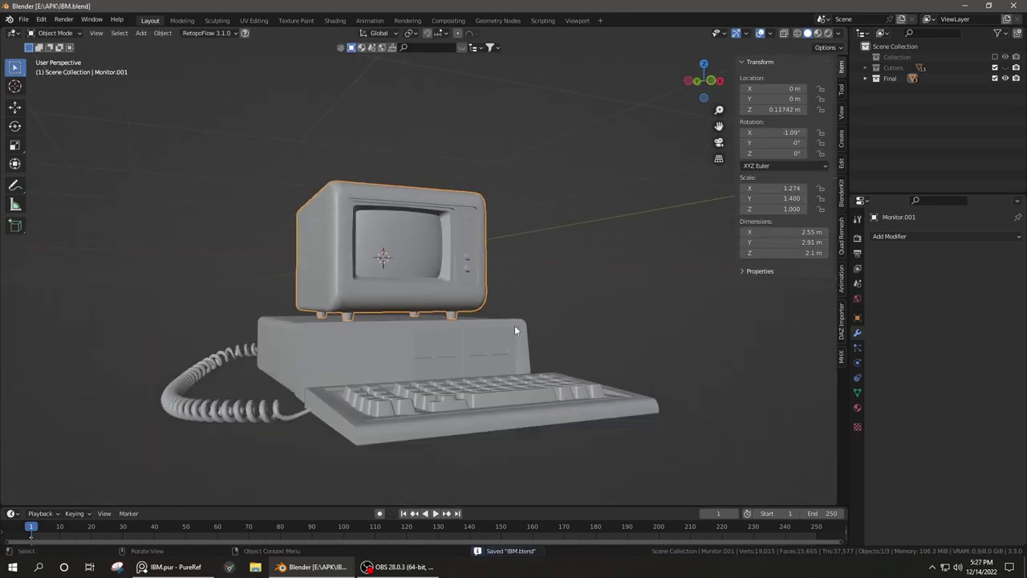
{"action": "left_click", "coordinate": [408, 384], "text": "shift"}
{"action": "left_click", "coordinate": [254, 20]}
{"action": "scroll", "coordinate": [613, 369], "scroll_direction": "up", "scroll_amount": 5}
{"action": "middle_click_drag", "start_coordinate": [612, 370], "coordinate": [610, 252]}
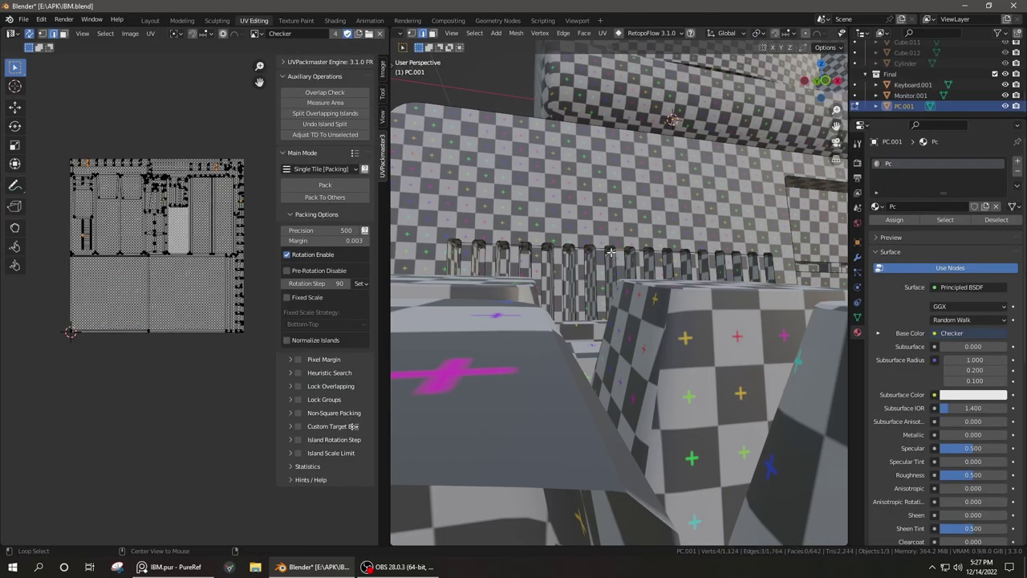
{"action": "scroll", "coordinate": [84, 296], "scroll_direction": "up", "scroll_amount": 2}
{"action": "middle_click_drag", "start_coordinate": [610, 321], "coordinate": [647, 251]}
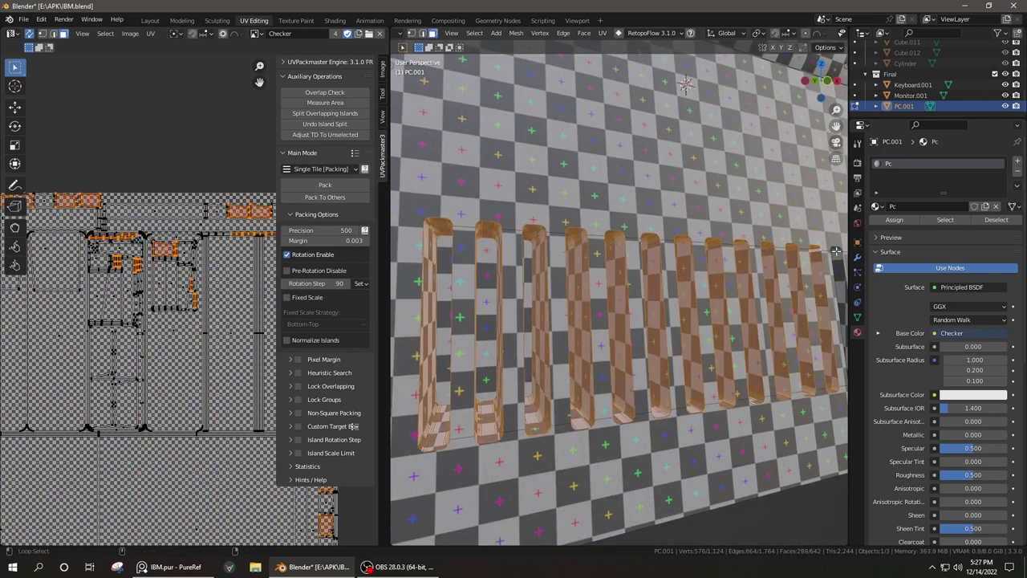
{"action": "key", "text": "alt+a"}
Back in Layout, select every computer part and export it as IBM.fbx
{"action": "left_click", "coordinate": [150, 21]}
{"action": "key", "text": "ctrl+s"}
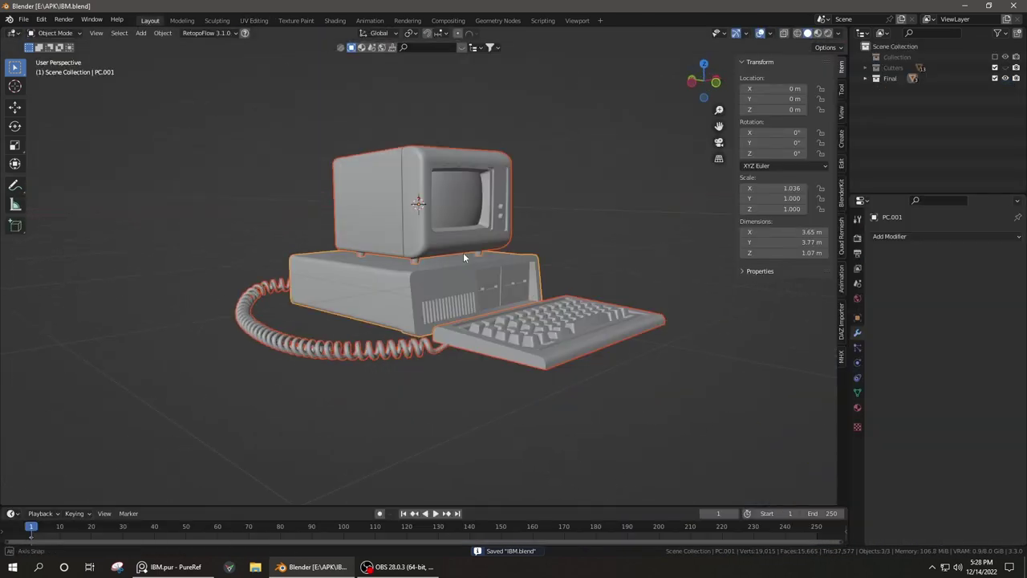
{"action": "left_click", "coordinate": [145, 269]}
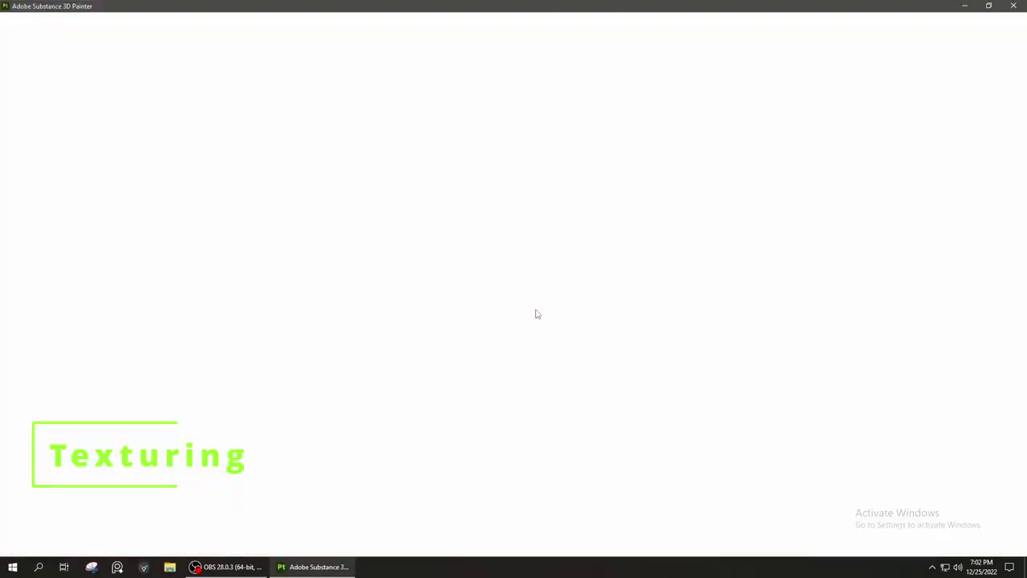
Create a new project from the exported computer model mesh file
{"action": "key", "text": "ctrl+n"}
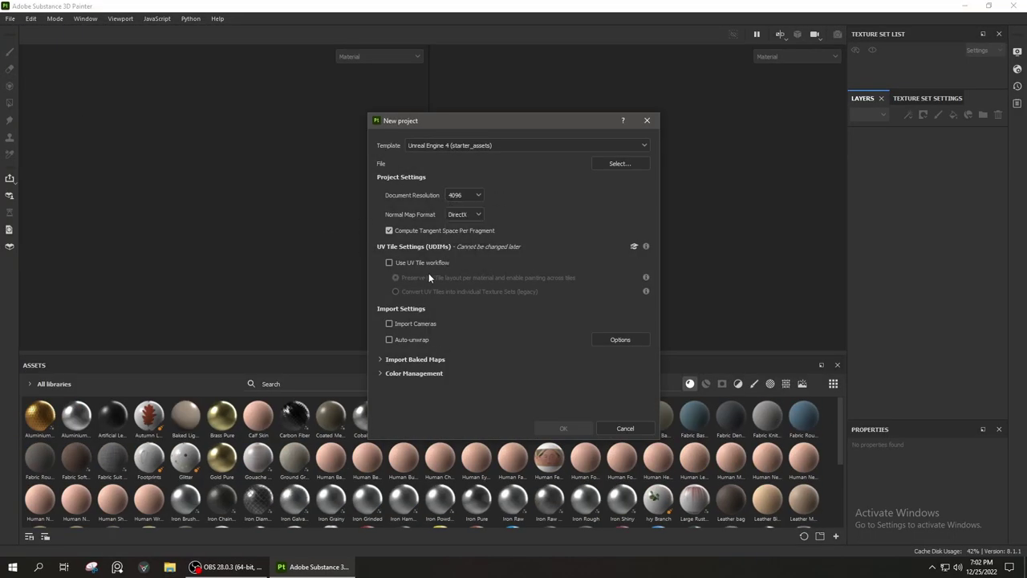
{"action": "left_click", "coordinate": [620, 163]}
{"action": "double_click", "coordinate": [487, 210]}
{"action": "left_click", "coordinate": [565, 427]}
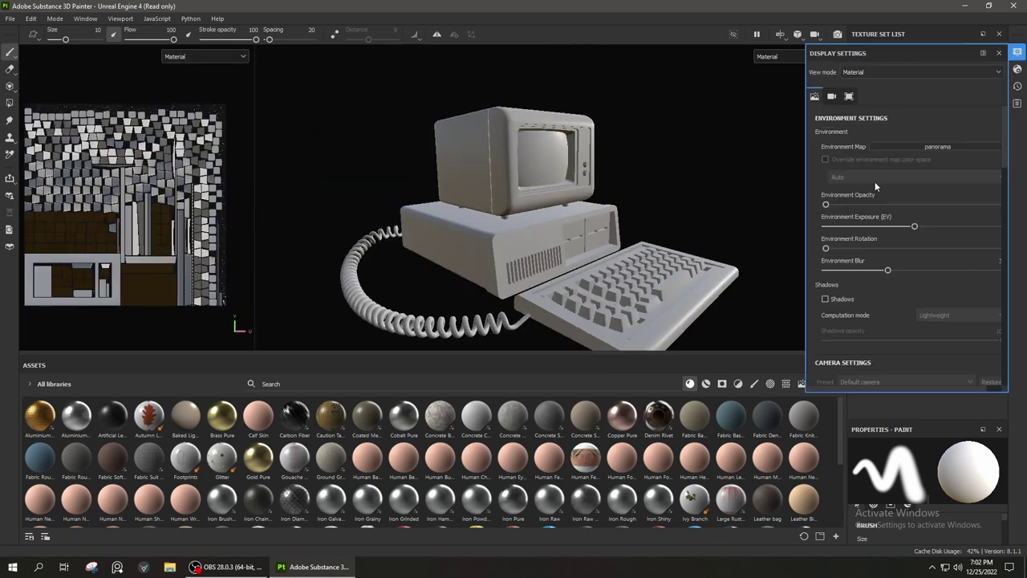
Turn on Shadows and Activate Post Effects in Display Settings, then select the Pc texture set
{"action": "left_click", "coordinate": [825, 298]}
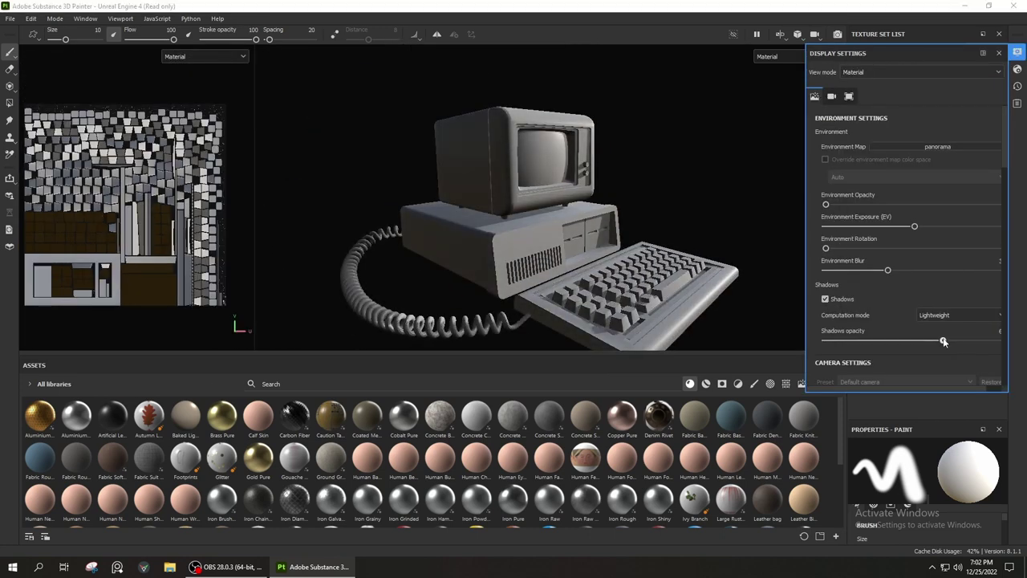
{"action": "left_click_drag", "start_coordinate": [658, 269], "coordinate": [553, 262], "text": "alt"}
{"action": "scroll", "coordinate": [941, 270], "scroll_direction": "down", "scroll_amount": 5}
{"action": "left_click", "coordinate": [820, 259]}
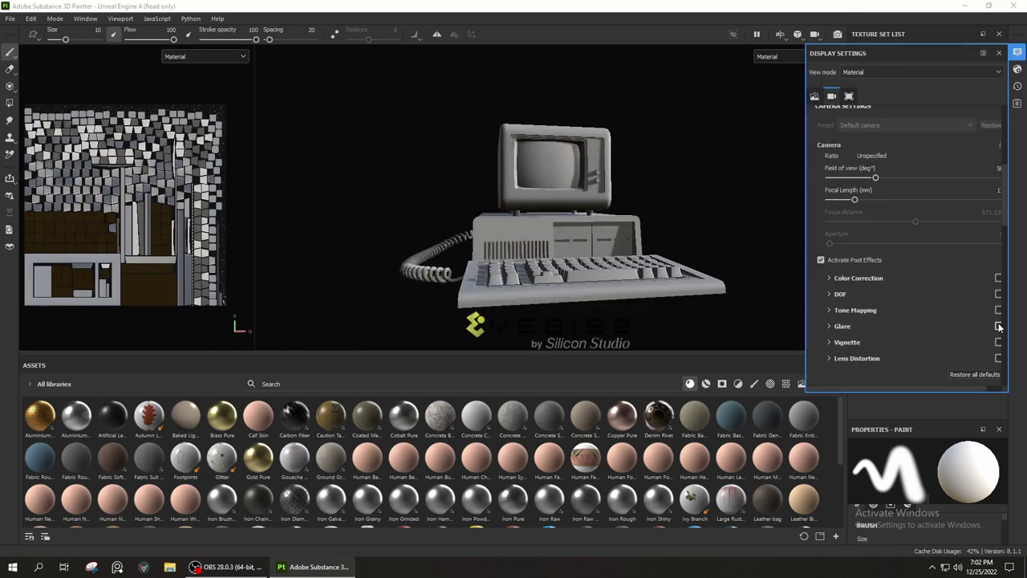
{"action": "left_click_drag", "start_coordinate": [562, 241], "coordinate": [482, 209], "text": "alt"}
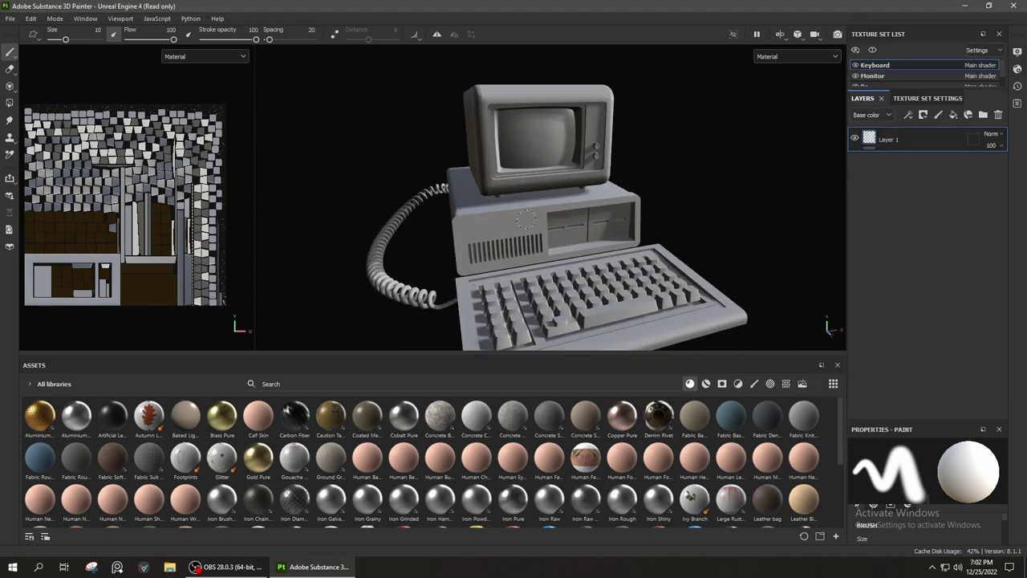
{"action": "scroll", "coordinate": [471, 203], "scroll_direction": "up", "scroll_amount": 3}
{"action": "left_click", "coordinate": [949, 84]}
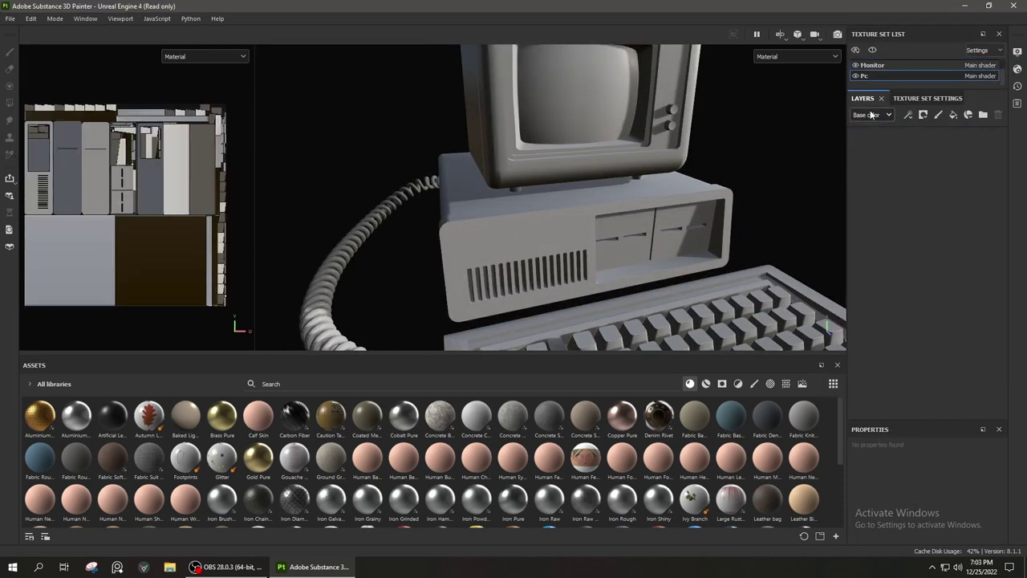
Drop the Bone Stylized smart material onto the monitor, then Plastic Soft Dirty onto the model
{"action": "left_click_drag", "start_coordinate": [626, 200], "coordinate": [563, 236], "text": "alt"}
{"action": "key", "text": "f"}
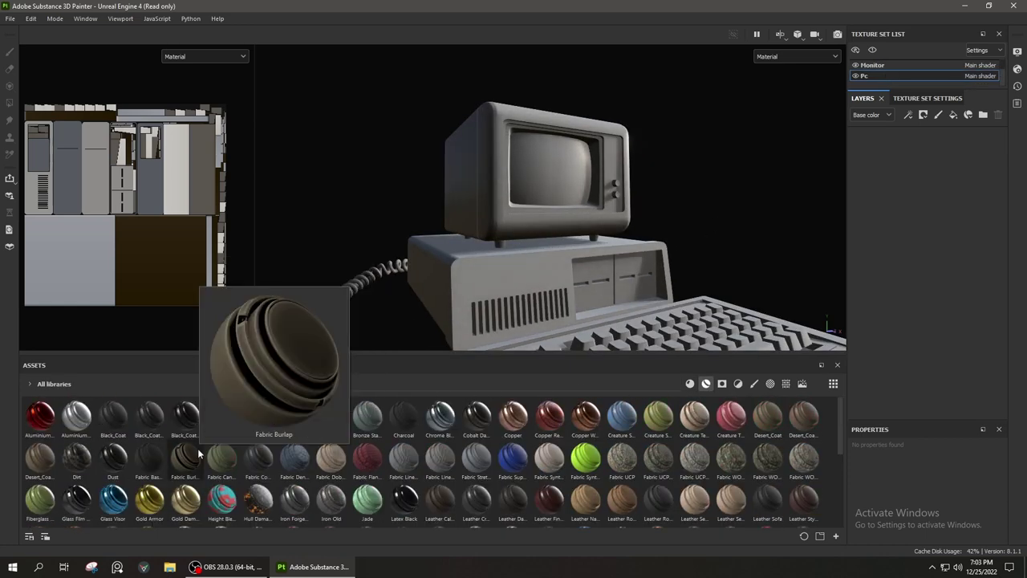
{"action": "scroll", "coordinate": [48, 440], "scroll_direction": "down", "scroll_amount": 5}
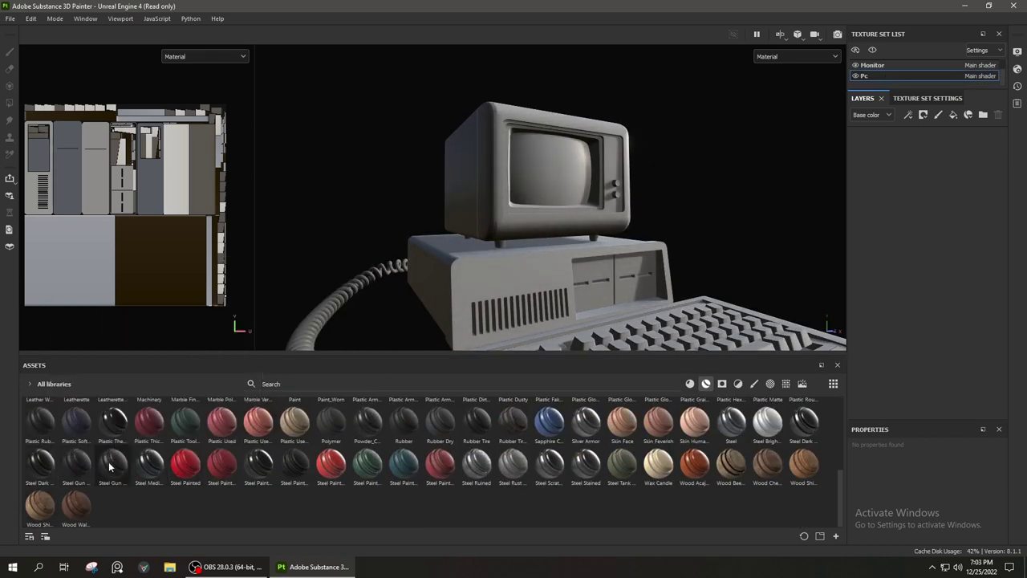
{"action": "scroll", "coordinate": [313, 439], "scroll_direction": "up", "scroll_amount": 5}
{"action": "scroll", "coordinate": [839, 423], "scroll_direction": "up", "scroll_amount": 1}
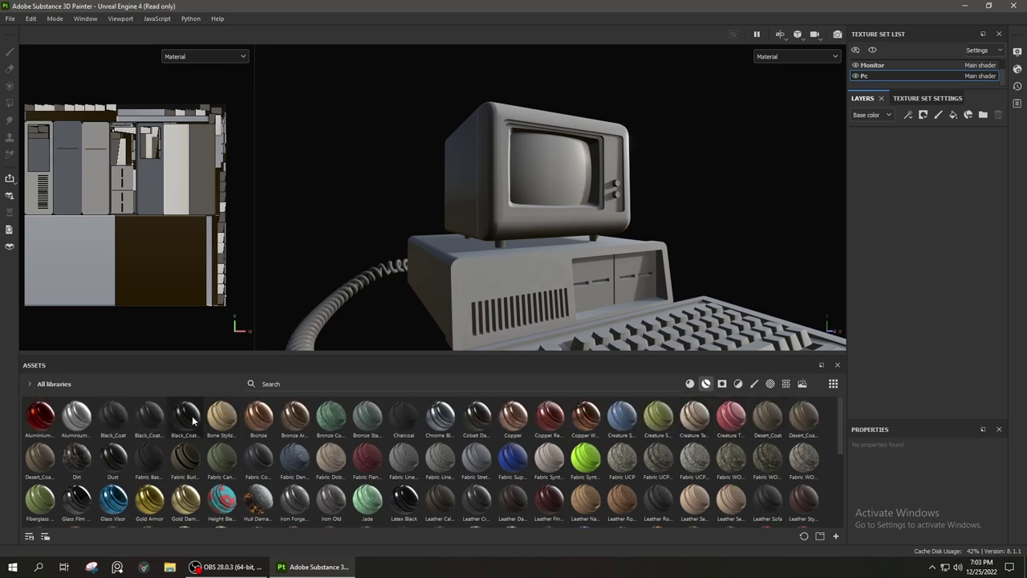
{"action": "mouse_move", "coordinate": [231, 418]}
{"action": "left_mouse_down"}
{"action": "mouse_move", "coordinate": [538, 223]}
{"action": "mouse_move", "coordinate": [474, 284]}
{"action": "mouse_move", "coordinate": [548, 282]}
{"action": "left_mouse_up"}
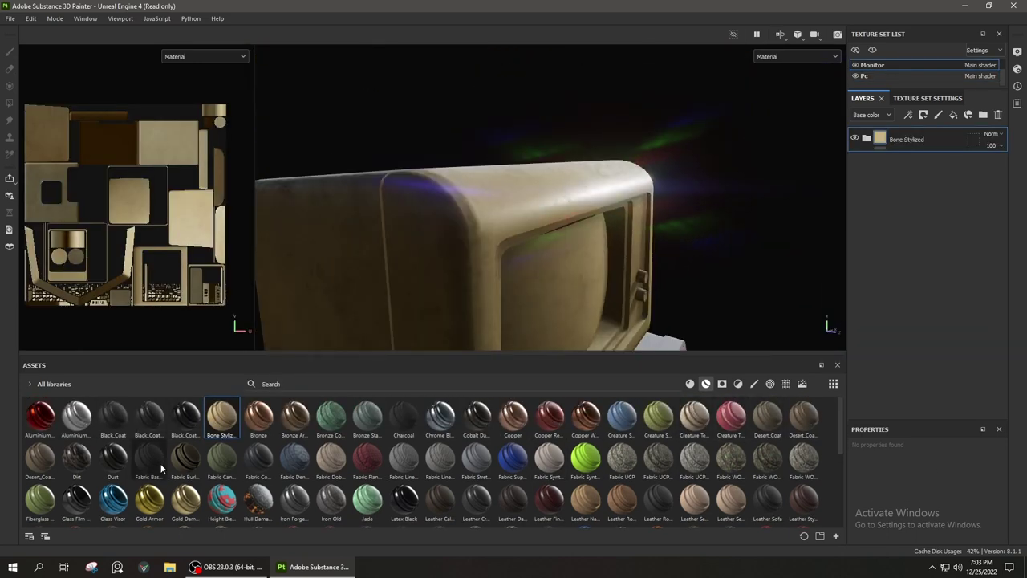
{"action": "scroll", "coordinate": [74, 474], "scroll_direction": "down", "scroll_amount": 5}
{"action": "left_click_drag", "start_coordinate": [74, 474], "coordinate": [721, 258]}
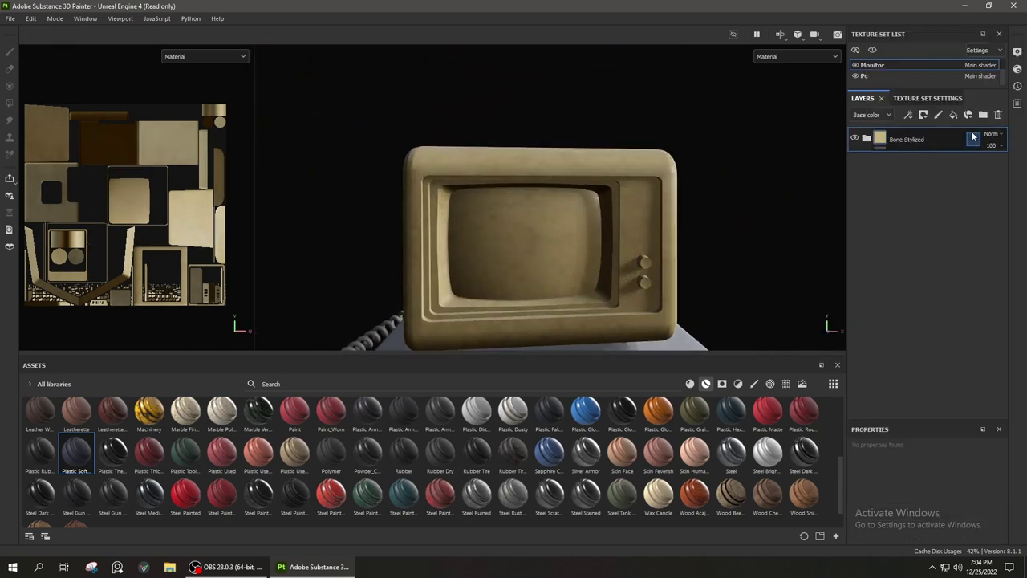
Add a fill layer to the monitor and set its colour to near black
{"action": "key", "text": "ctrl+z"}
{"action": "scroll", "coordinate": [592, 213], "scroll_direction": "up", "scroll_amount": 3}
{"action": "left_click", "coordinate": [919, 520]}
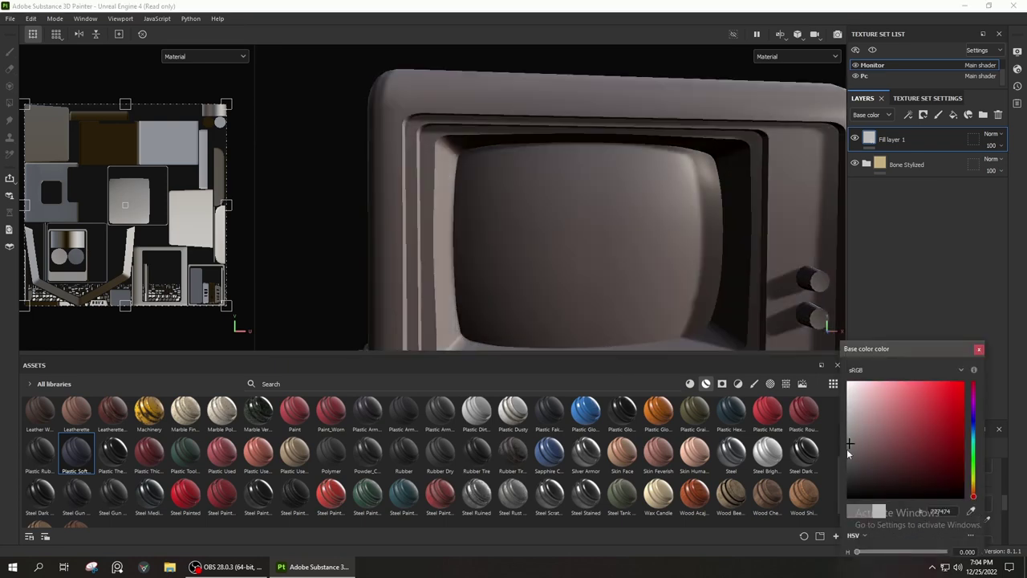
{"action": "scroll", "coordinate": [553, 227], "scroll_direction": "down", "scroll_amount": 3}
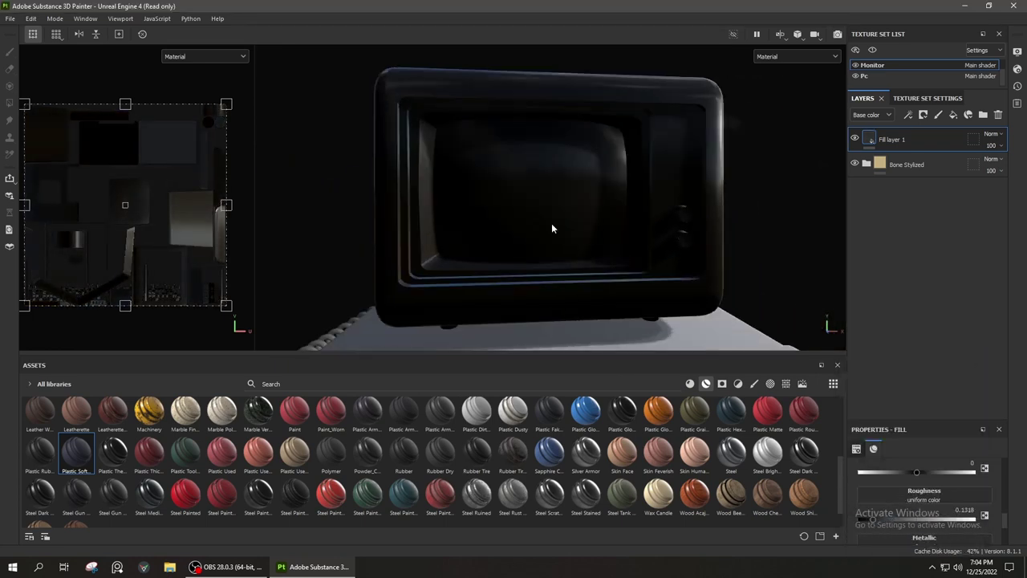
Give the fill layer a black mask with the monitor screen area filled in
{"action": "right_click", "coordinate": [889, 138]}
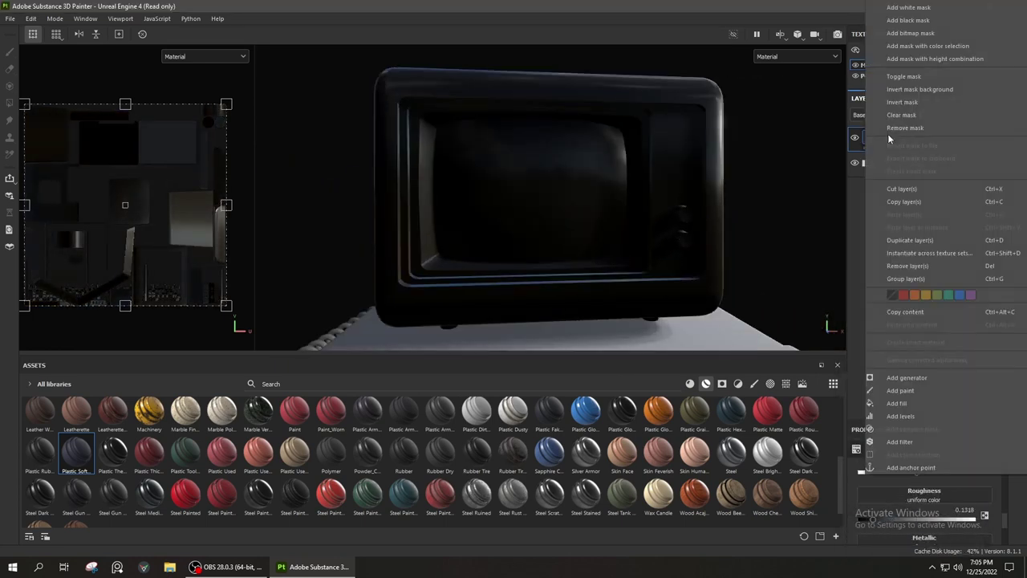
{"action": "left_click", "coordinate": [915, 20]}
{"action": "left_click", "coordinate": [56, 81]}
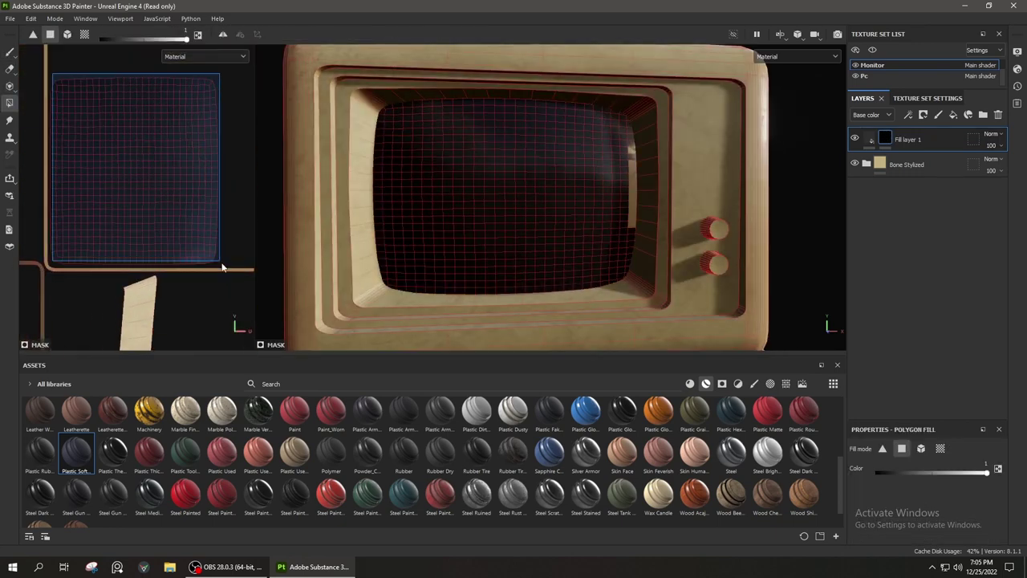
{"action": "scroll", "coordinate": [209, 255], "scroll_direction": "down", "scroll_amount": 3}
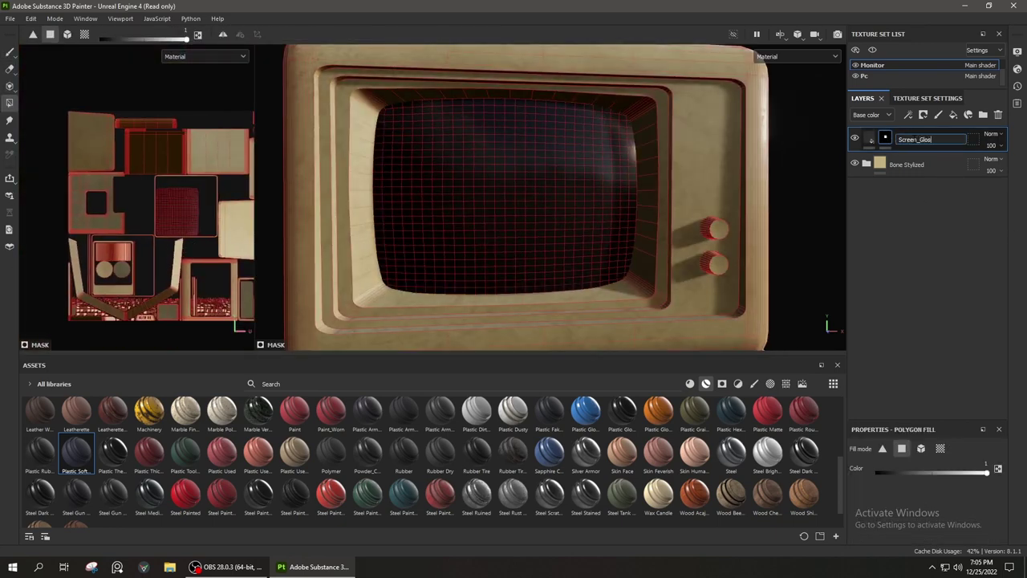
Duplicate Screen_Gloss into Screen_Rough with roughness 0.3545, and save the project under a new name
{"action": "right_click", "coordinate": [920, 139]}
{"action": "left_click", "coordinate": [914, 243]}
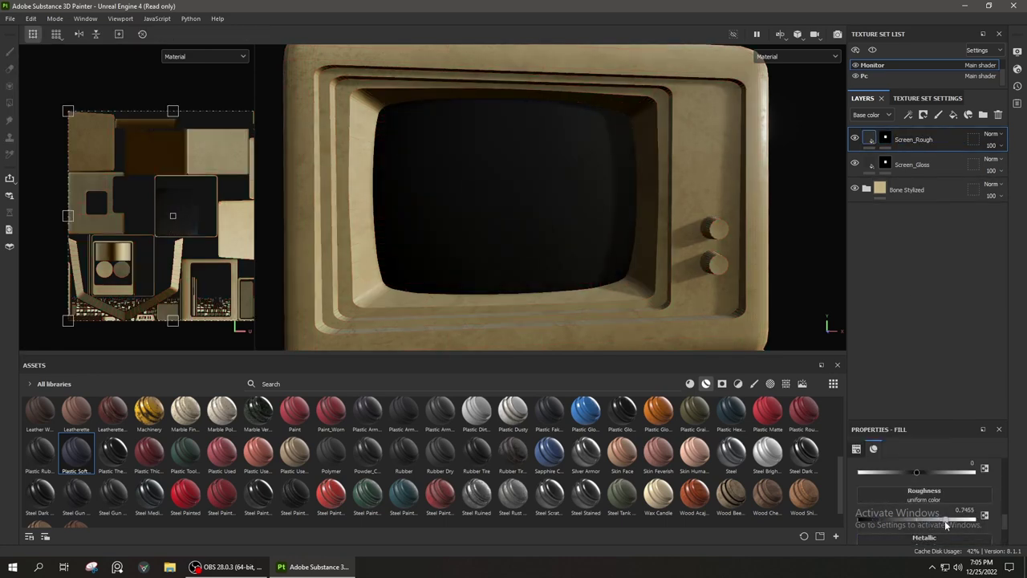
{"action": "scroll", "coordinate": [909, 517], "scroll_direction": "up", "scroll_amount": 3}
{"action": "left_click", "coordinate": [883, 487]}
{"action": "left_click_drag", "start_coordinate": [642, 270], "coordinate": [722, 257], "text": "alt"}
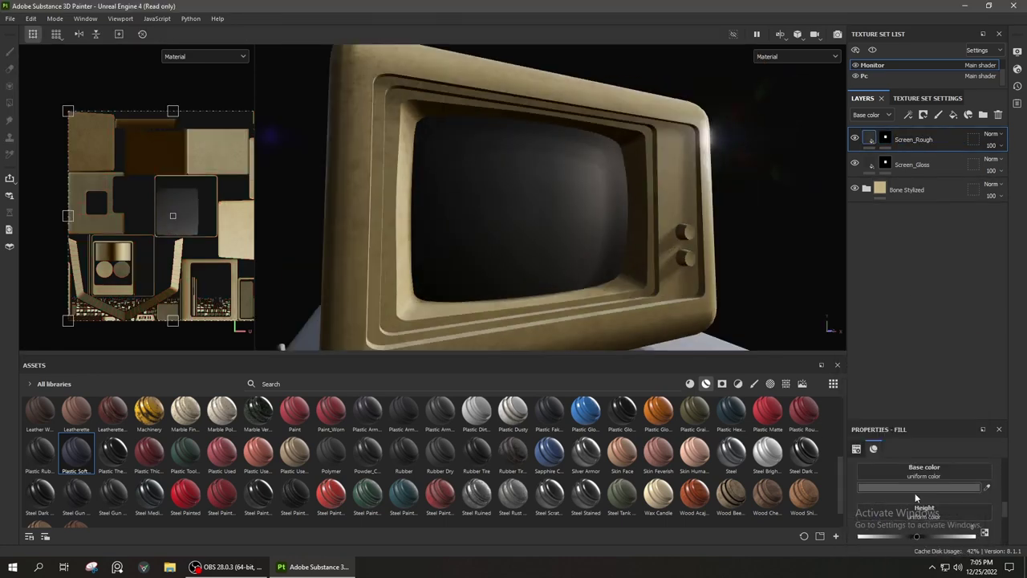
{"action": "left_click_drag", "start_coordinate": [921, 521], "coordinate": [900, 519]}
{"action": "key", "text": "ctrl+s"}
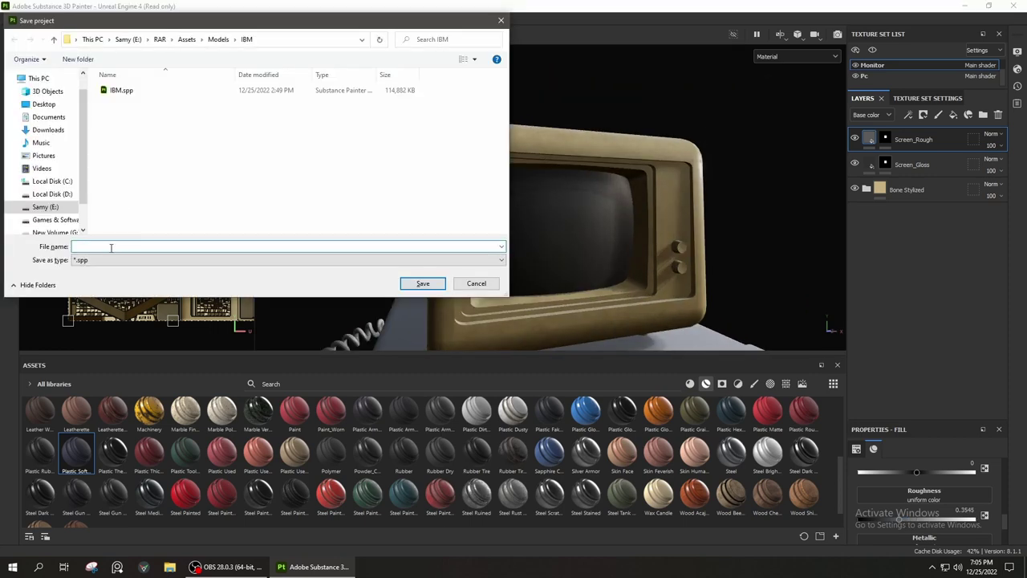
Finish saving the project as IBM_Tutorial
{"action": "type", "text": "IBM_Tutorial"}
{"action": "key", "text": "Return"}
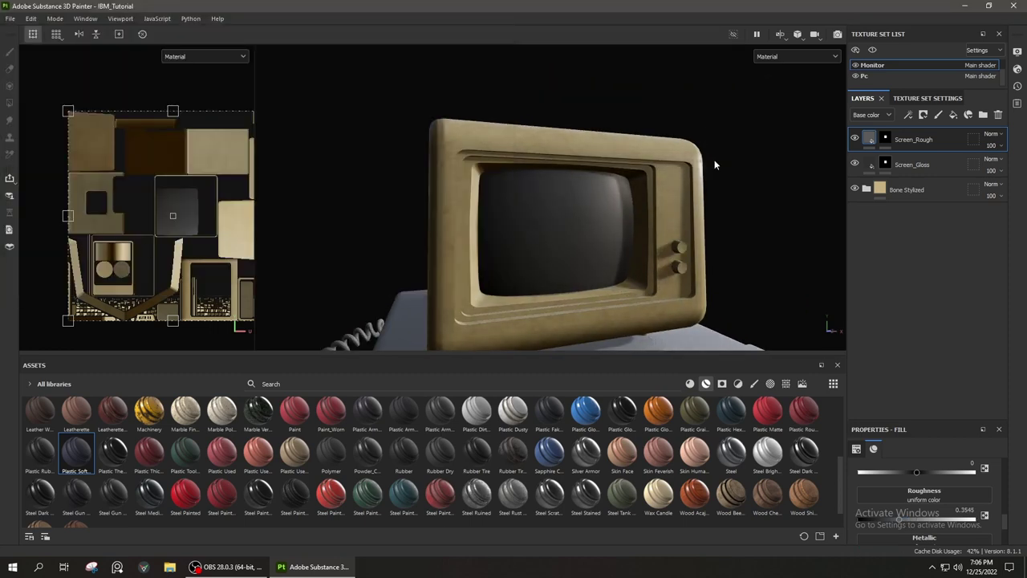
{"action": "left_click_drag", "start_coordinate": [717, 165], "coordinate": [623, 242], "text": "alt"}
Add a black mask with a Dirt generator to the Screen_Rough layer
{"action": "right_click", "coordinate": [939, 140]}
{"action": "left_click", "coordinate": [908, 20]}
{"action": "right_click", "coordinate": [908, 20]}
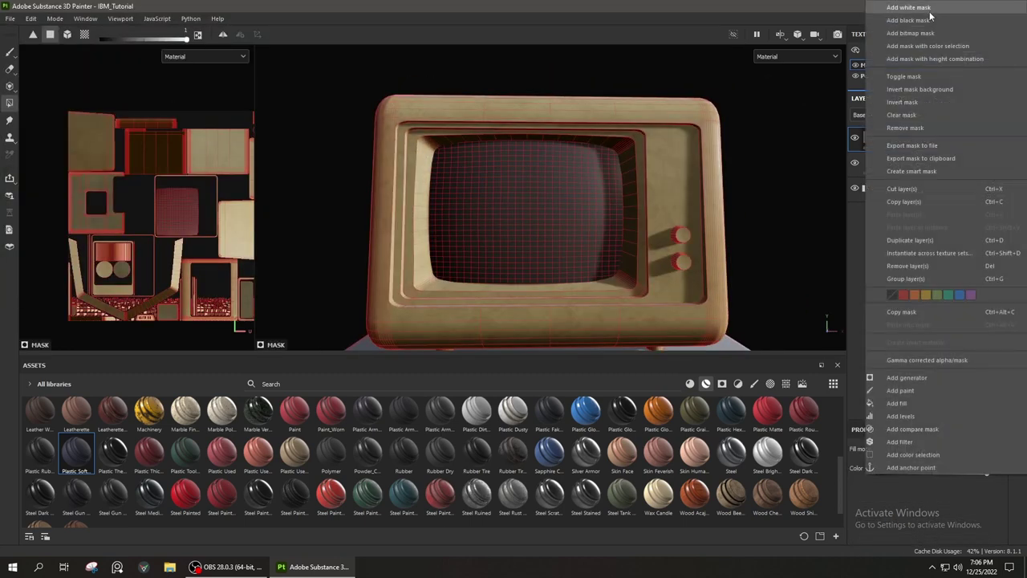
{"action": "left_click", "coordinate": [939, 361]}
{"action": "left_click", "coordinate": [917, 472]}
{"action": "left_click", "coordinate": [867, 395]}
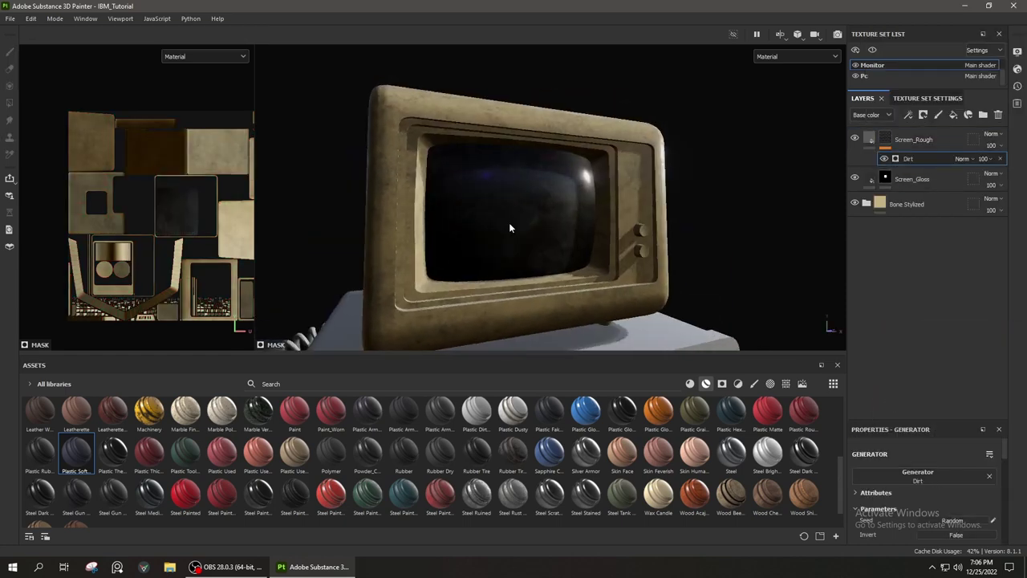
{"action": "left_click_drag", "start_coordinate": [562, 241], "coordinate": [626, 209], "text": "alt"}
Group both screen layers into a new Screen folder and give the folder a mask
{"action": "left_click", "coordinate": [983, 115]}
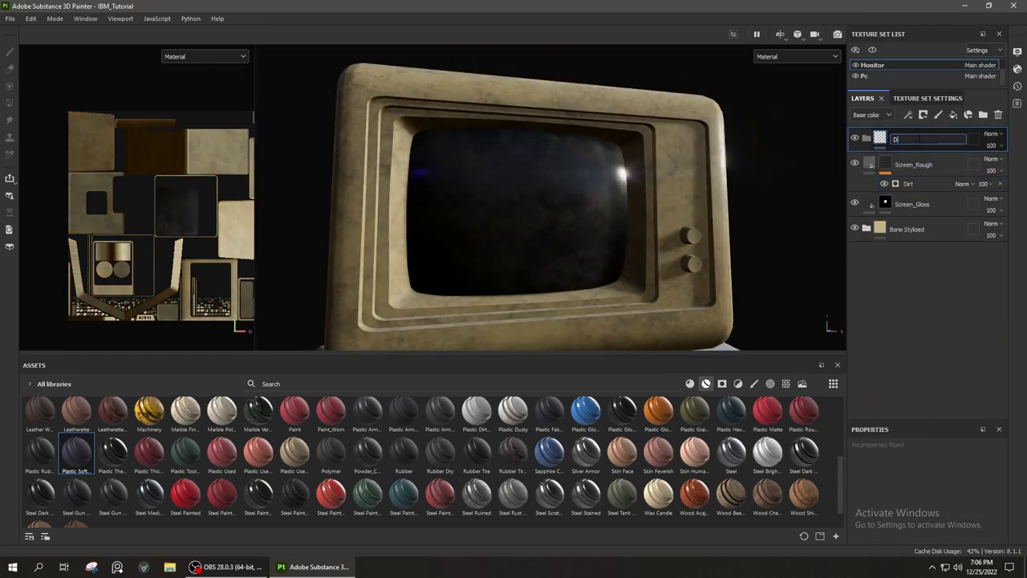
{"action": "left_click", "coordinate": [911, 204]}
{"action": "left_click", "coordinate": [925, 166], "text": "shift"}
{"action": "right_click", "coordinate": [899, 206]}
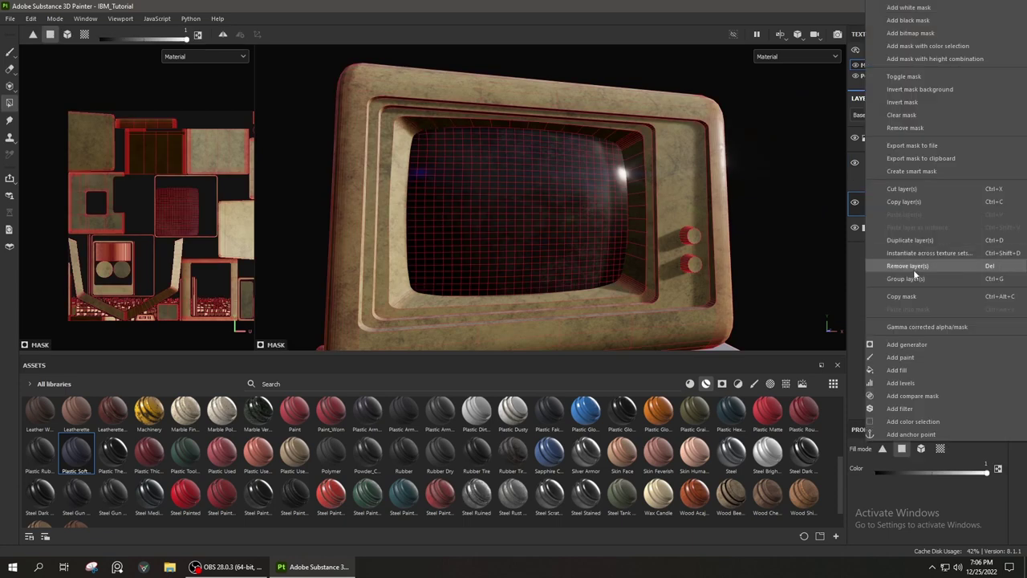
{"action": "left_click", "coordinate": [929, 45]}
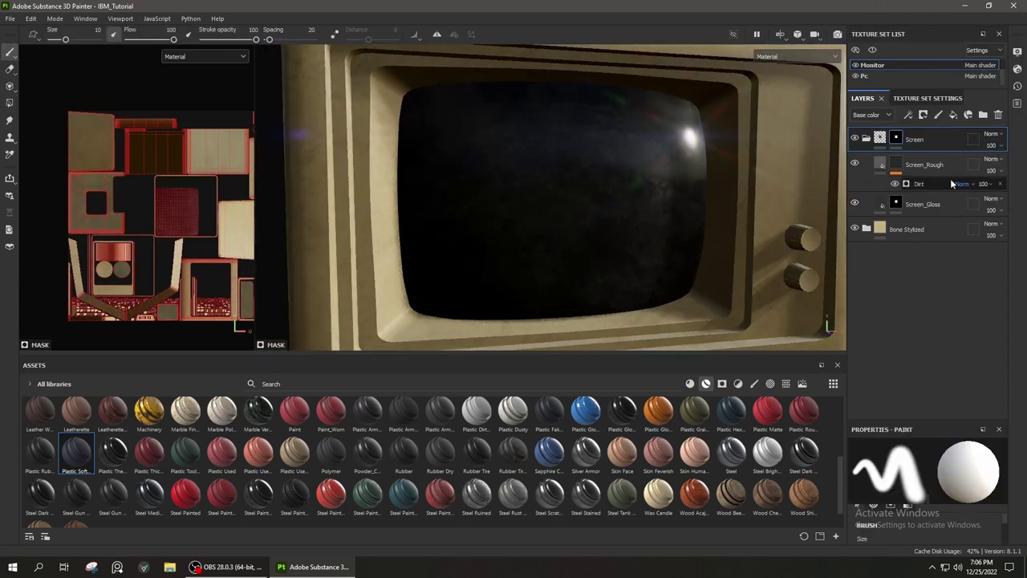
Check Screen_Gloss's base colour, then raise the Dirt generator's Dirt Level to 0.78
{"action": "left_click", "coordinate": [950, 184]}
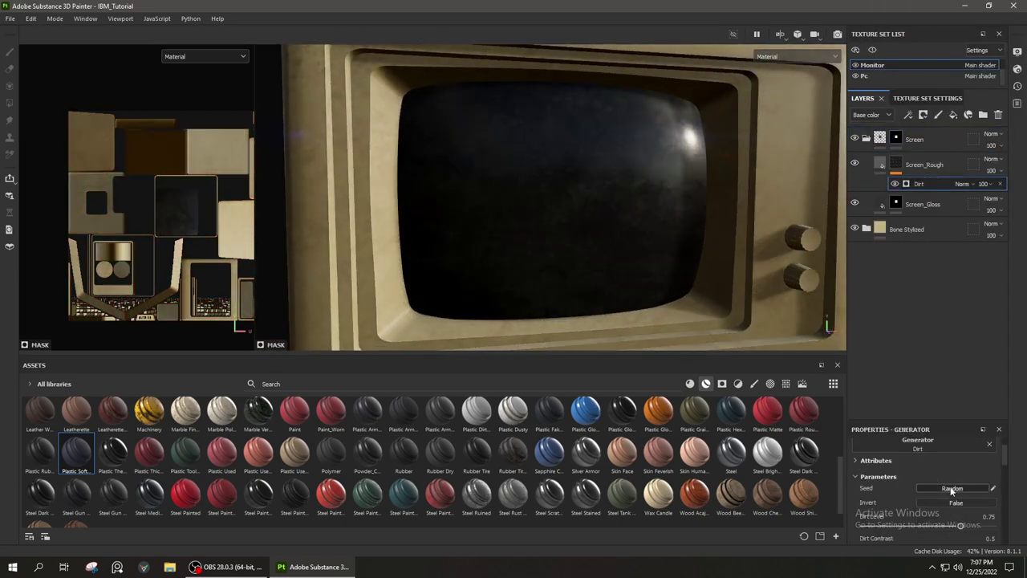
{"action": "mouse_move", "coordinate": [562, 240]}
{"action": "left_mouse_down", "text": "alt"}
{"action": "mouse_move", "coordinate": [628, 250]}
{"action": "mouse_move", "coordinate": [682, 241]}
{"action": "left_mouse_up", "text": "alt"}
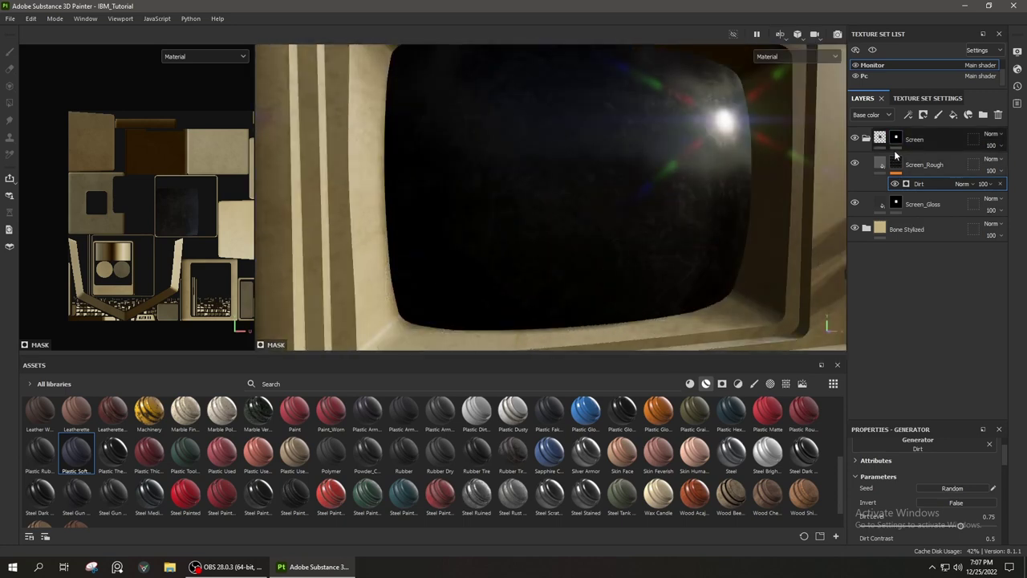
{"action": "left_click", "coordinate": [880, 204]}
{"action": "scroll", "coordinate": [884, 514], "scroll_direction": "up", "scroll_amount": 1}
{"action": "left_click", "coordinate": [883, 513]}
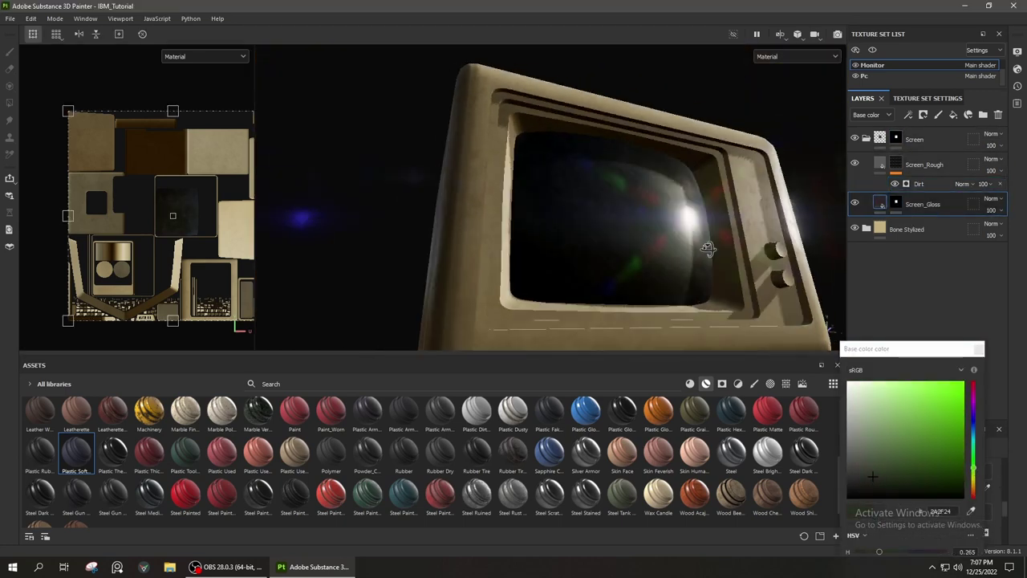
{"action": "left_click", "coordinate": [919, 184]}
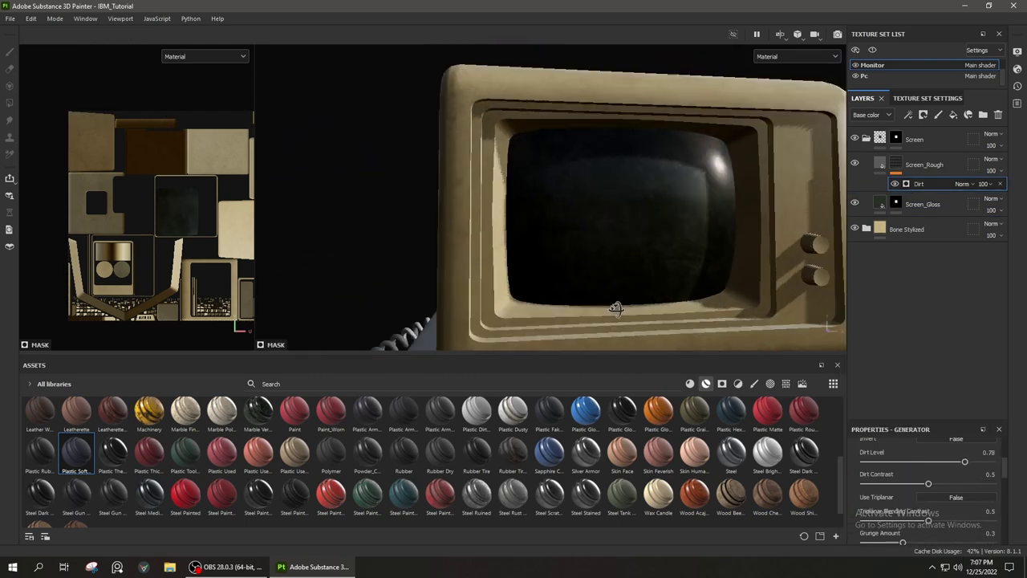
{"action": "right_click_drag", "start_coordinate": [592, 284], "coordinate": [707, 245], "text": "alt"}
{"action": "mouse_move", "coordinate": [707, 244]}
{"action": "left_mouse_down", "text": "alt"}
{"action": "mouse_move", "coordinate": [589, 262]}
{"action": "mouse_move", "coordinate": [635, 239]}
{"action": "mouse_move", "coordinate": [936, 206]}
{"action": "left_mouse_up", "text": "alt"}
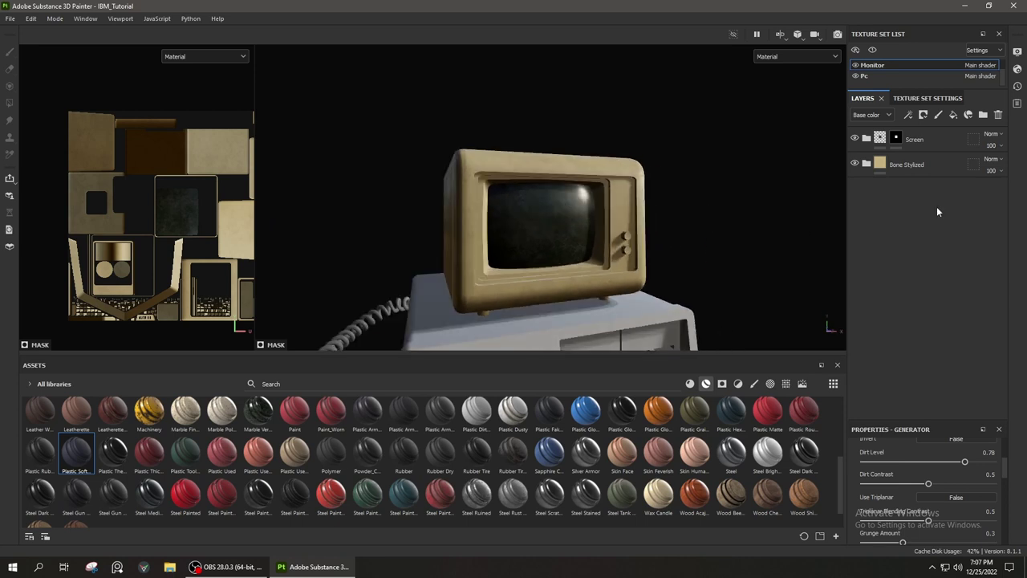
Add a Body folder in the layer stack and a new Fill layer 1
{"action": "left_click", "coordinate": [946, 153]}
{"action": "left_click_drag", "start_coordinate": [920, 286], "coordinate": [897, 190]}
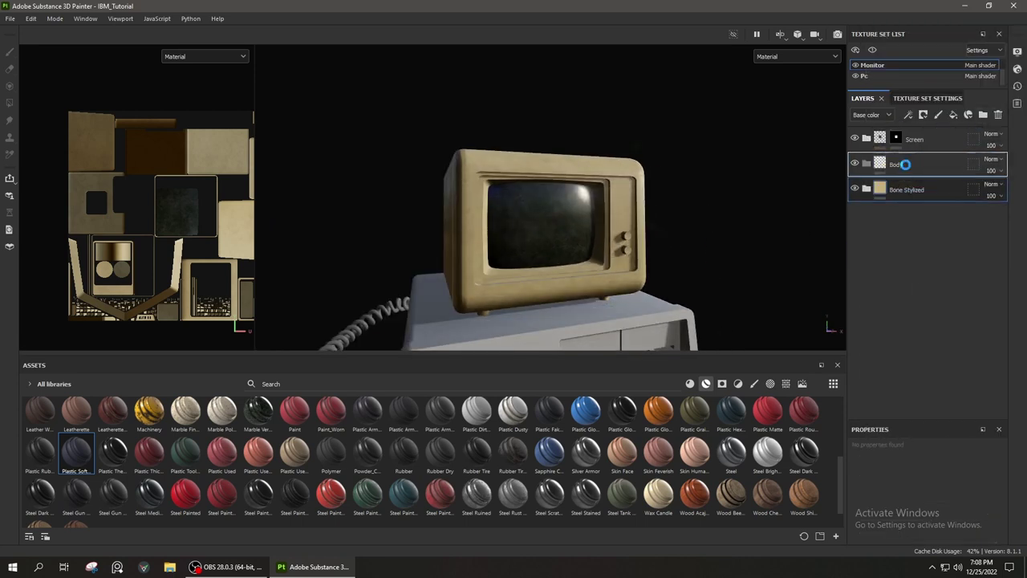
{"action": "left_click", "coordinate": [953, 115]}
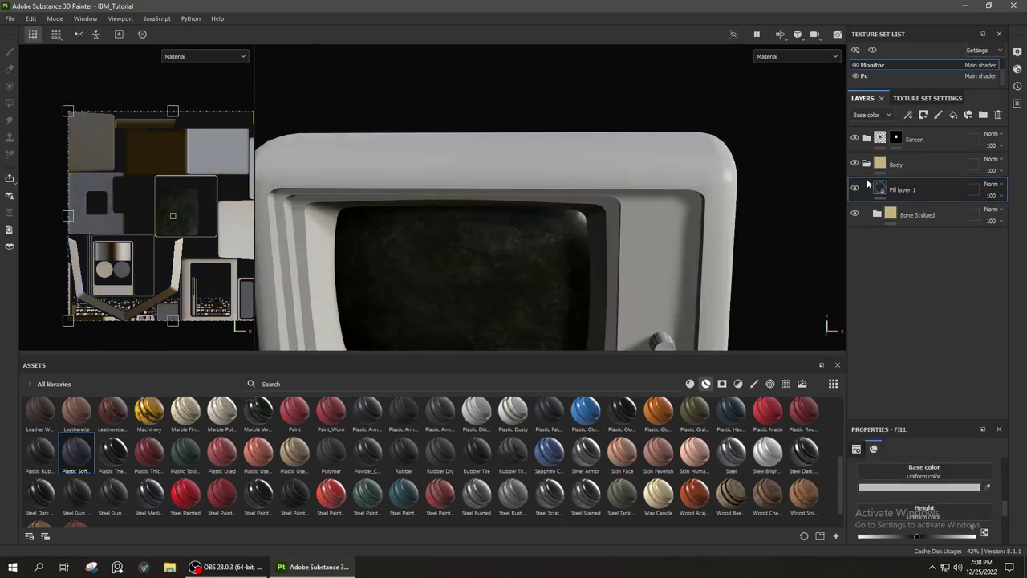
Apply the Dust Plastic smart mask to Fill layer 1's mask
{"action": "left_click", "coordinate": [723, 384]}
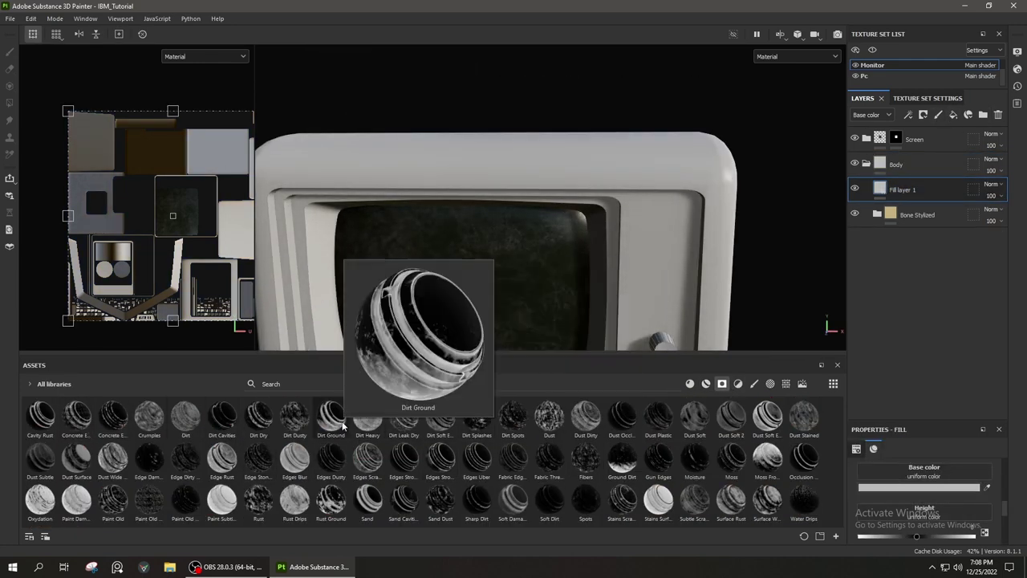
{"action": "left_click", "coordinate": [229, 566]}
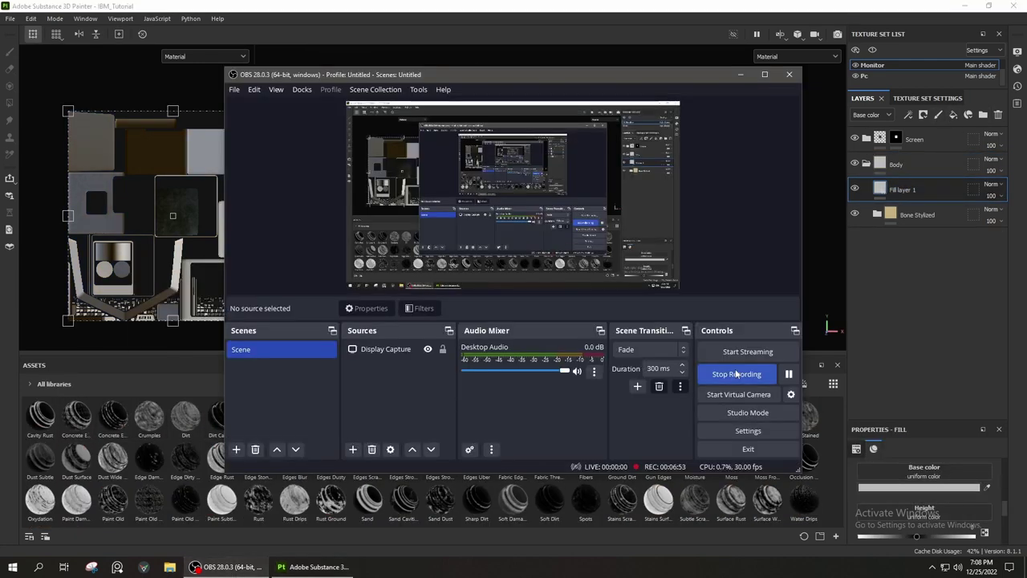
{"action": "left_click", "coordinate": [921, 191]}
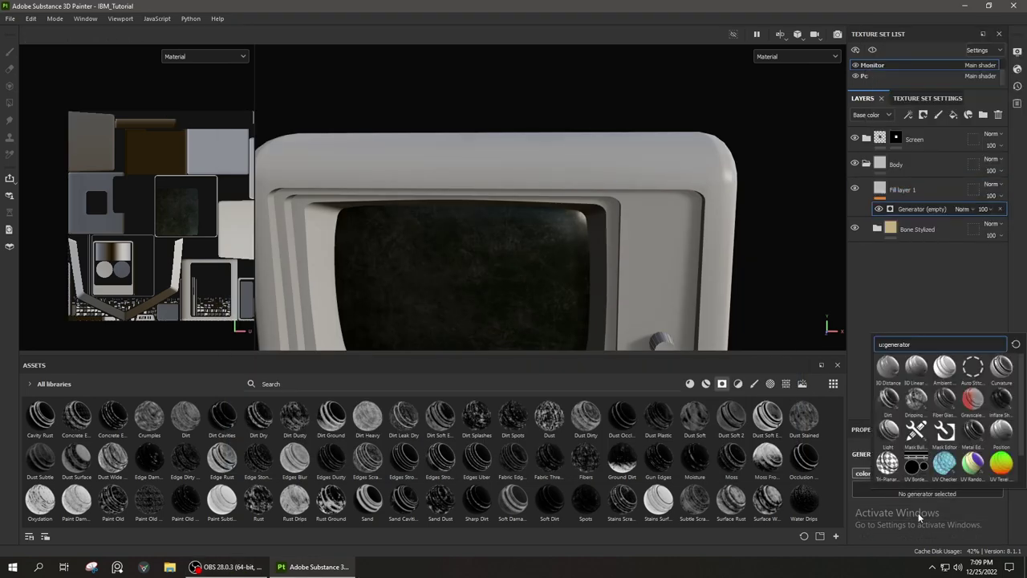
{"action": "double_click", "coordinate": [902, 190]}
{"action": "left_click_drag", "start_coordinate": [680, 432], "coordinate": [922, 193]}
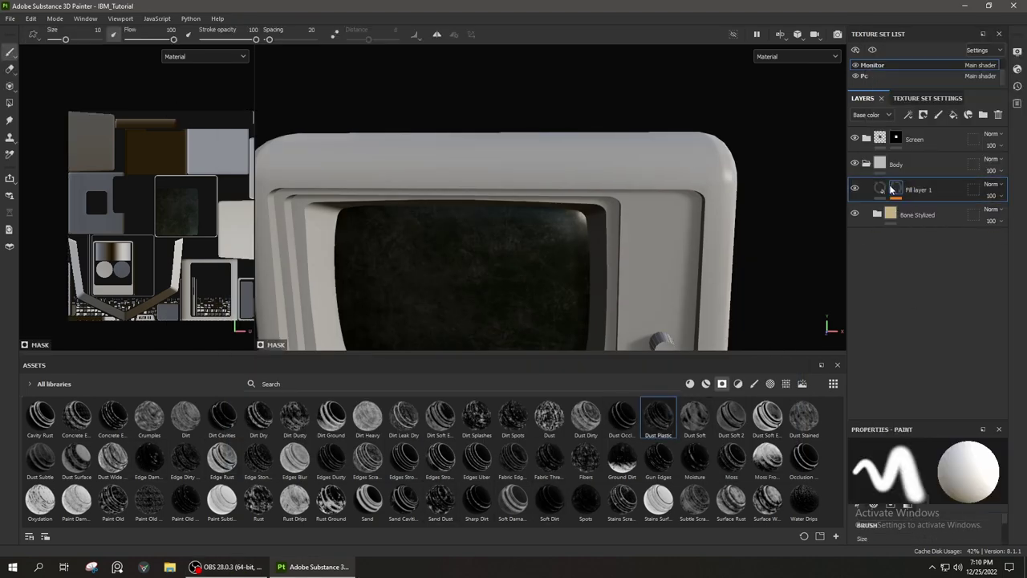
Open the Monitor's Texture Set Settings
{"action": "mouse_move", "coordinate": [589, 243]}
{"action": "left_mouse_down", "text": "alt"}
{"action": "mouse_move", "coordinate": [634, 259]}
{"action": "mouse_move", "coordinate": [610, 257]}
{"action": "left_mouse_up", "text": "alt"}
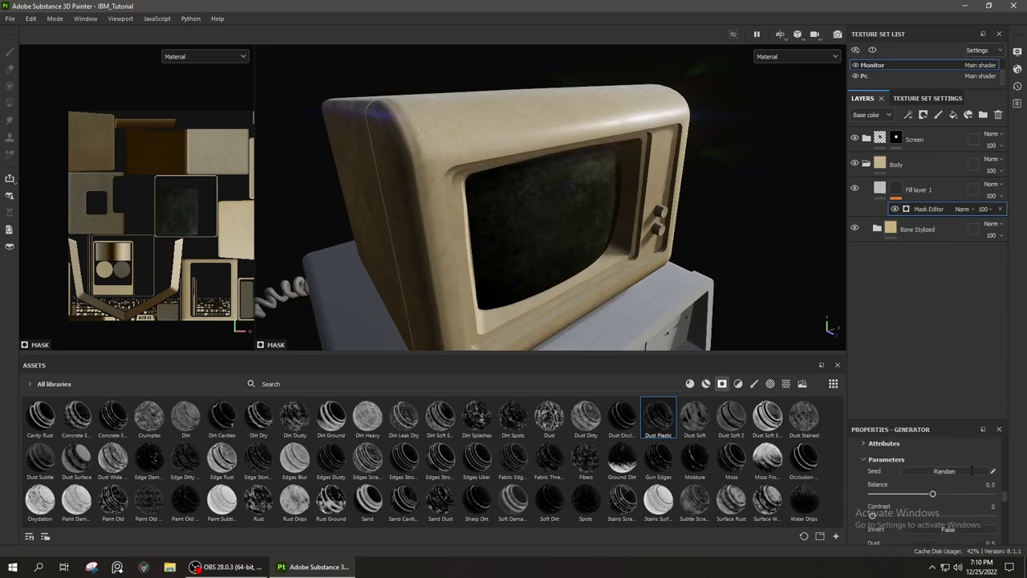
{"action": "scroll", "coordinate": [609, 256], "scroll_direction": "down", "scroll_amount": 5}
{"action": "left_click", "coordinate": [927, 98]}
Bake the Monitor's normal, ID, ambient occlusion, curvature, position and thickness maps
{"action": "scroll", "coordinate": [963, 258], "scroll_direction": "down", "scroll_amount": 2}
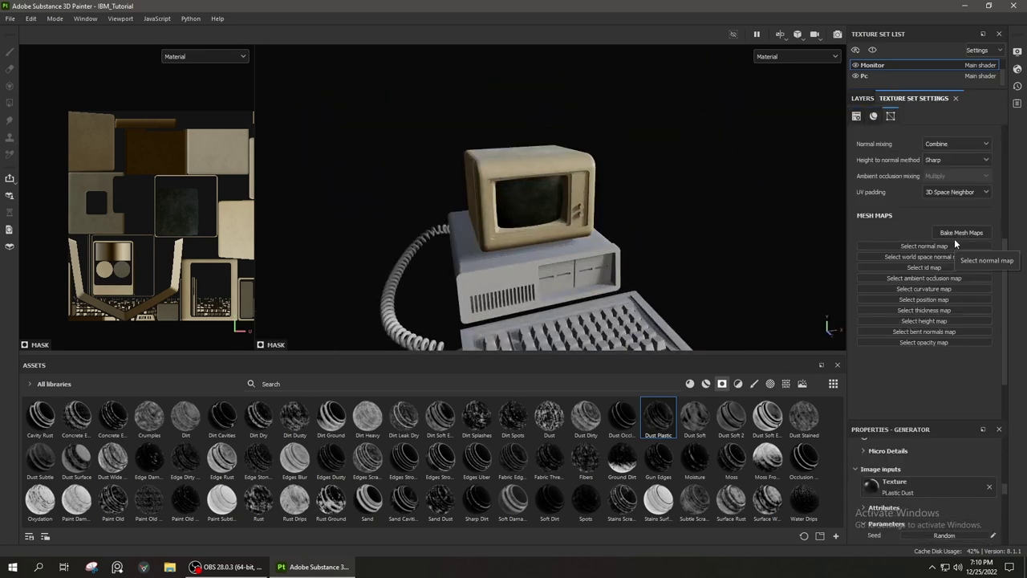
{"action": "left_click", "coordinate": [955, 233]}
{"action": "left_click", "coordinate": [642, 448]}
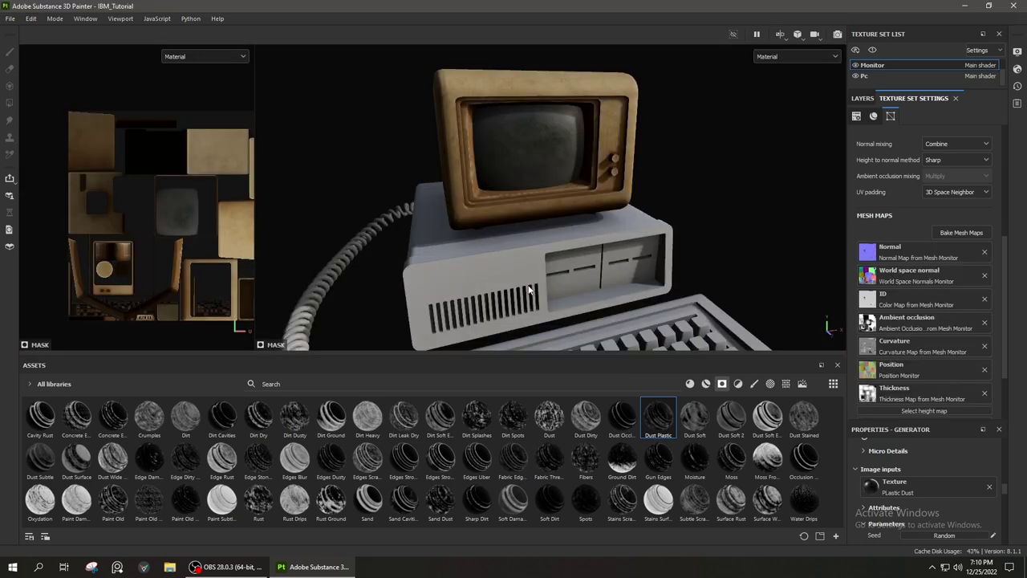
{"action": "left_click_drag", "start_coordinate": [611, 365], "coordinate": [555, 283], "text": "alt"}
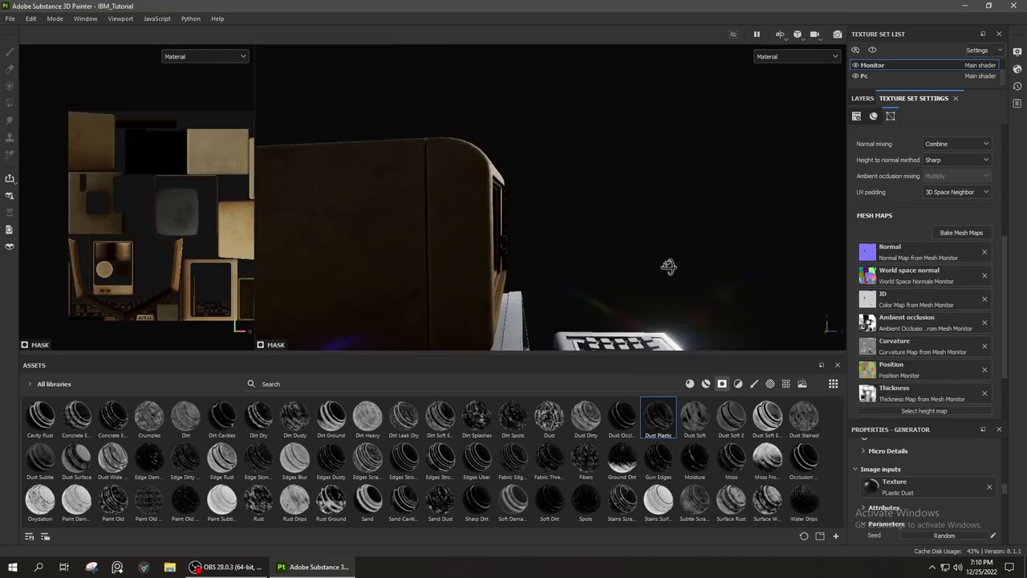
In Bone Stylized, make the Dirt layer a darker, greyer brown at 73 opacity
{"action": "left_click", "coordinate": [862, 97]}
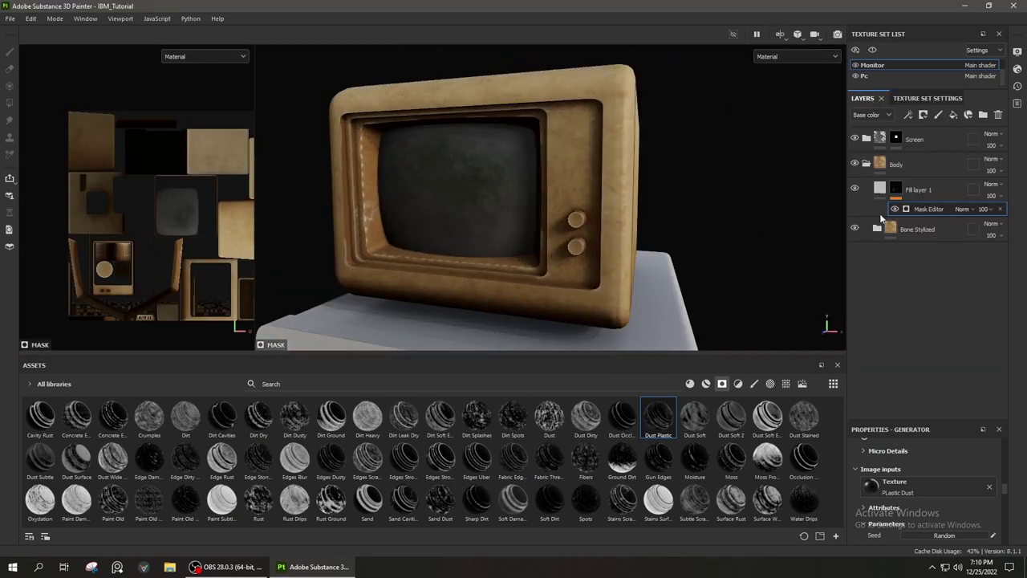
{"action": "left_click", "coordinate": [878, 229]}
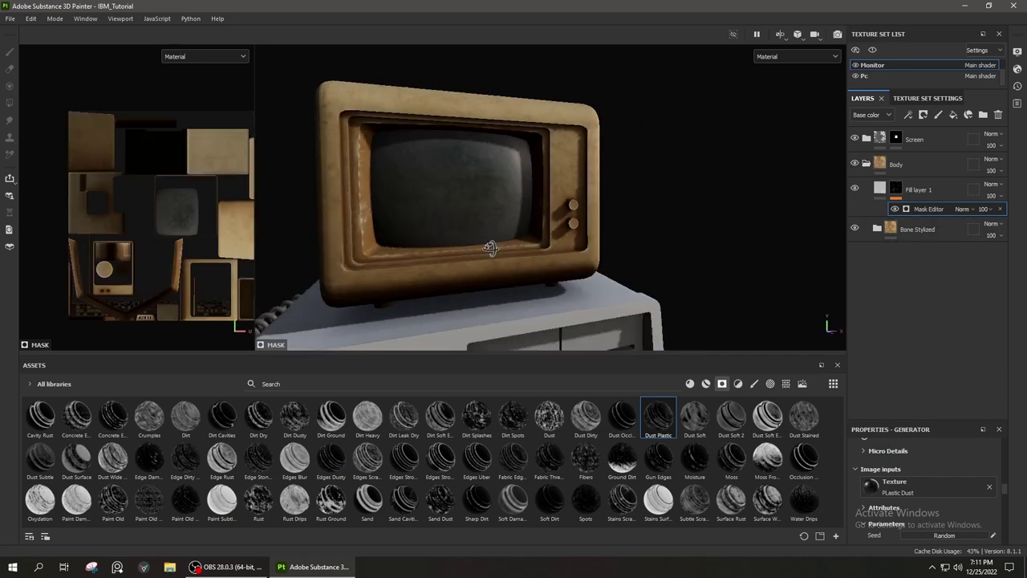
{"action": "left_click", "coordinate": [921, 254]}
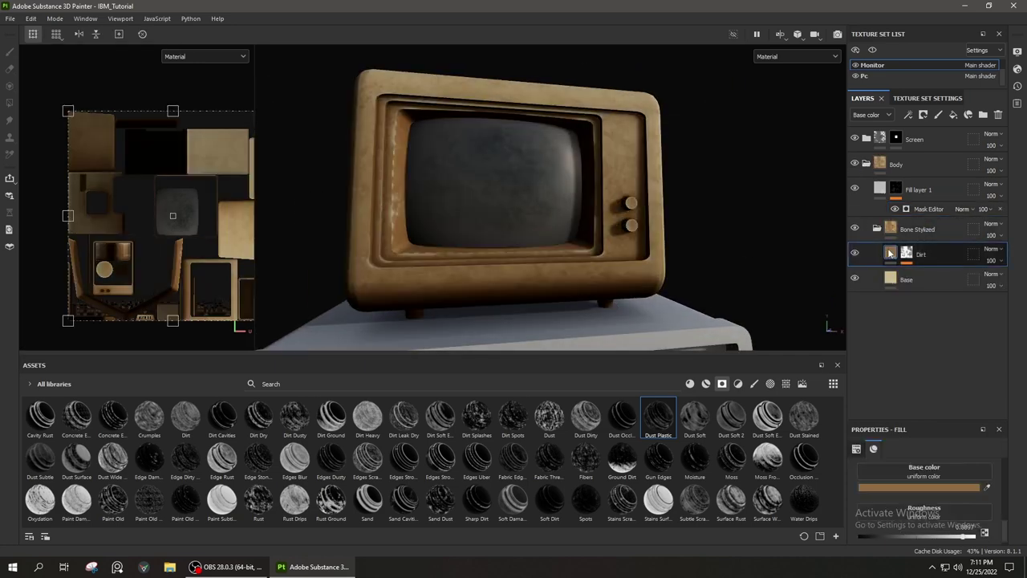
{"action": "left_click", "coordinate": [927, 485]}
{"action": "left_click", "coordinate": [860, 410]}
{"action": "mouse_move", "coordinate": [860, 409]}
{"action": "left_mouse_down"}
{"action": "mouse_move", "coordinate": [851, 458]}
{"action": "mouse_move", "coordinate": [905, 419]}
{"action": "mouse_move", "coordinate": [877, 439]}
{"action": "left_mouse_up"}
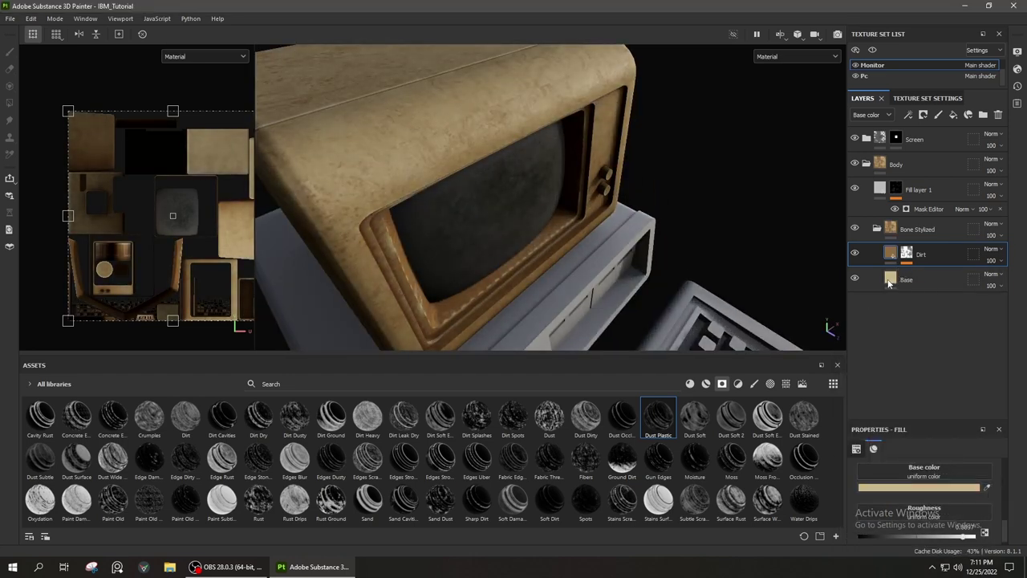
{"action": "left_click", "coordinate": [923, 488]}
{"action": "left_click_drag", "start_coordinate": [882, 409], "coordinate": [853, 456]}
{"action": "left_click_drag", "start_coordinate": [642, 241], "coordinate": [513, 264], "text": "alt"}
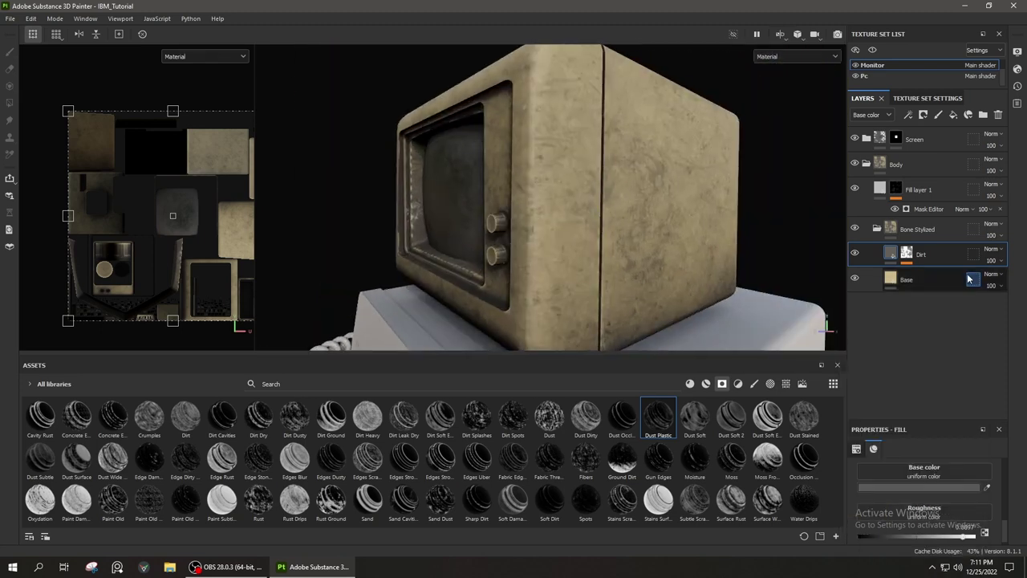
{"action": "left_click_drag", "start_coordinate": [642, 241], "coordinate": [887, 262], "text": "alt"}
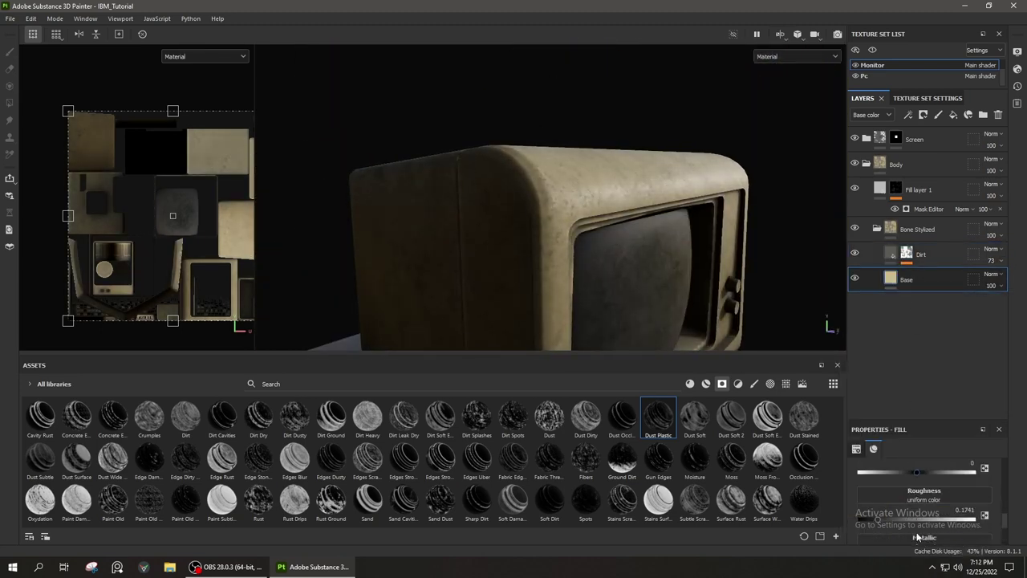
Lower the Base roughness to about 0.07 and the dirt roughness to about 0.55
{"action": "left_click_drag", "start_coordinate": [919, 538], "coordinate": [875, 520]}
{"action": "mouse_move", "coordinate": [514, 257]}
{"action": "left_mouse_down", "text": "alt"}
{"action": "mouse_move", "coordinate": [543, 273]}
{"action": "mouse_move", "coordinate": [853, 260]}
{"action": "left_mouse_up", "text": "alt"}
{"action": "scroll", "coordinate": [509, 252], "scroll_direction": "up", "scroll_amount": 3}
{"action": "left_click_drag", "start_coordinate": [937, 532], "coordinate": [923, 530]}
{"action": "left_click_drag", "start_coordinate": [481, 241], "coordinate": [586, 270], "text": "alt"}
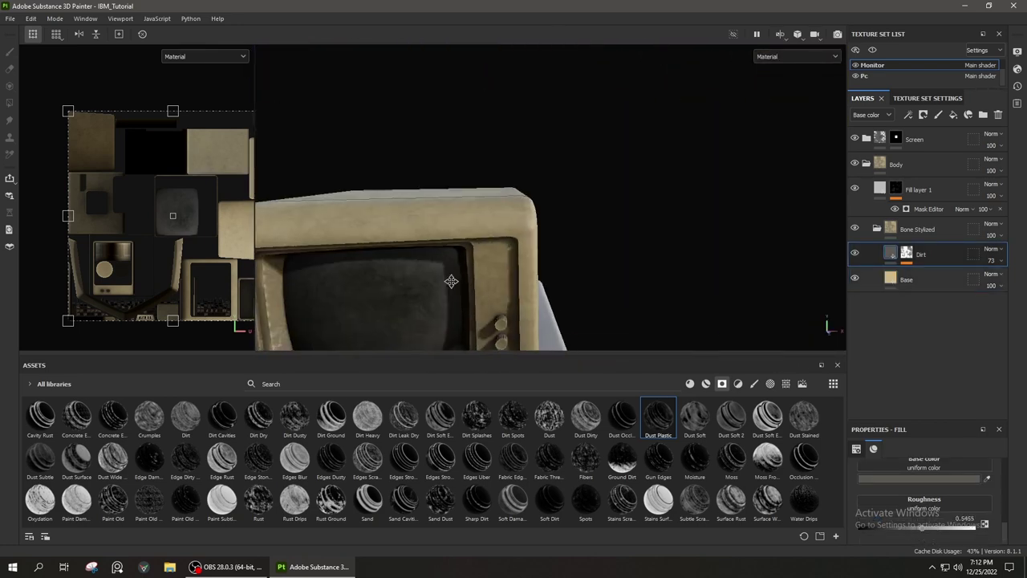
{"action": "scroll", "coordinate": [586, 270], "scroll_direction": "up", "scroll_amount": 3}
{"action": "scroll", "coordinate": [669, 199], "scroll_direction": "down", "scroll_amount": 3}
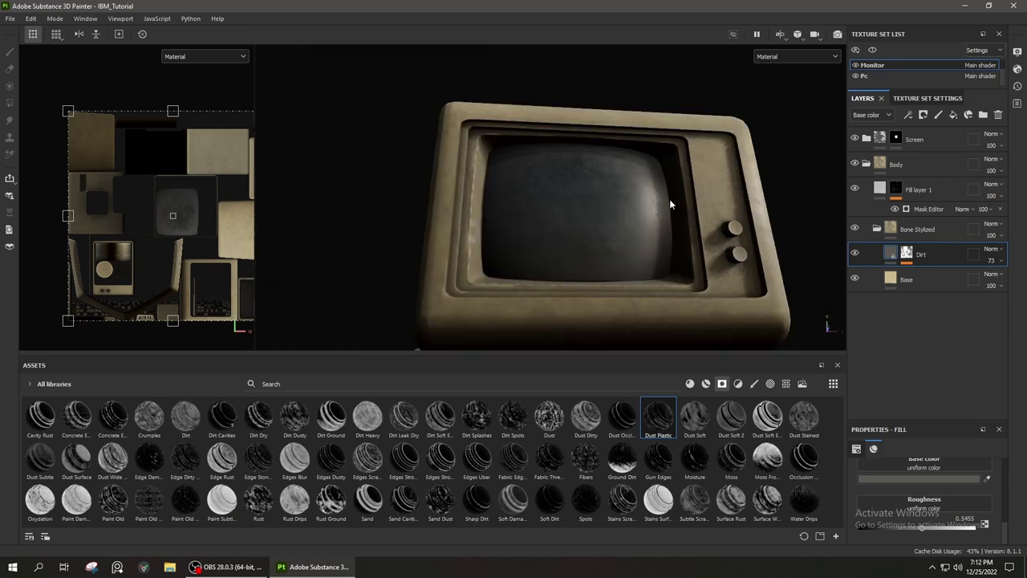
Give Fill layer 1's dust a dark reddish-brown base colour
{"action": "left_click_drag", "start_coordinate": [669, 199], "coordinate": [870, 209], "text": "alt"}
{"action": "left_click", "coordinate": [883, 190]}
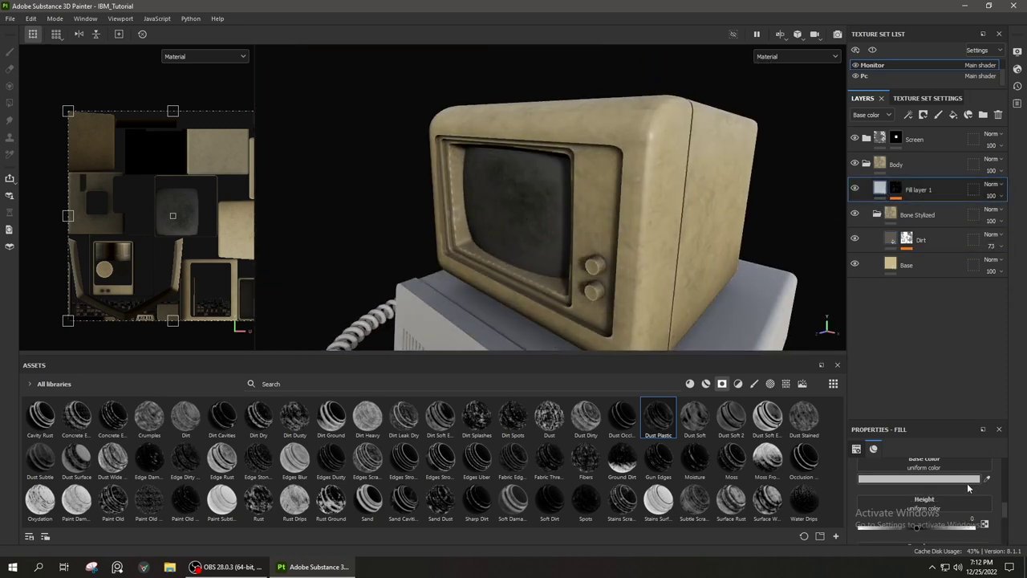
{"action": "left_click", "coordinate": [967, 480]}
{"action": "scroll", "coordinate": [511, 263], "scroll_direction": "up", "scroll_amount": 3}
{"action": "scroll", "coordinate": [523, 245], "scroll_direction": "down", "scroll_amount": 3}
{"action": "mouse_move", "coordinate": [523, 246]}
{"action": "left_mouse_down", "text": "alt"}
{"action": "mouse_move", "coordinate": [672, 231]}
{"action": "mouse_move", "coordinate": [578, 311]}
{"action": "left_mouse_up", "text": "alt"}
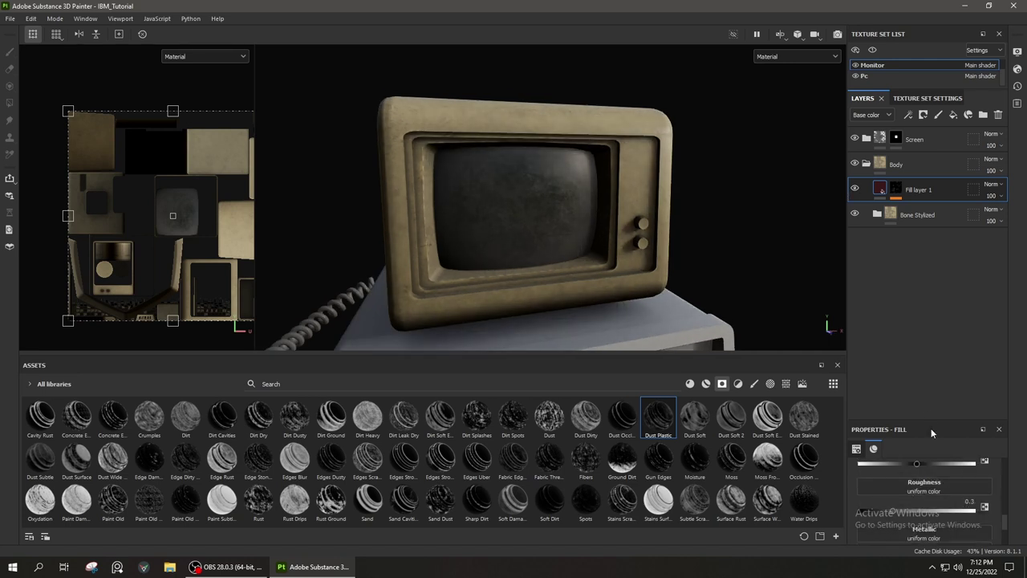
Set the Balance of Fill layer 1's dust mask generator to 0.9
{"action": "left_click", "coordinate": [896, 189]}
{"action": "left_click", "coordinate": [912, 208]}
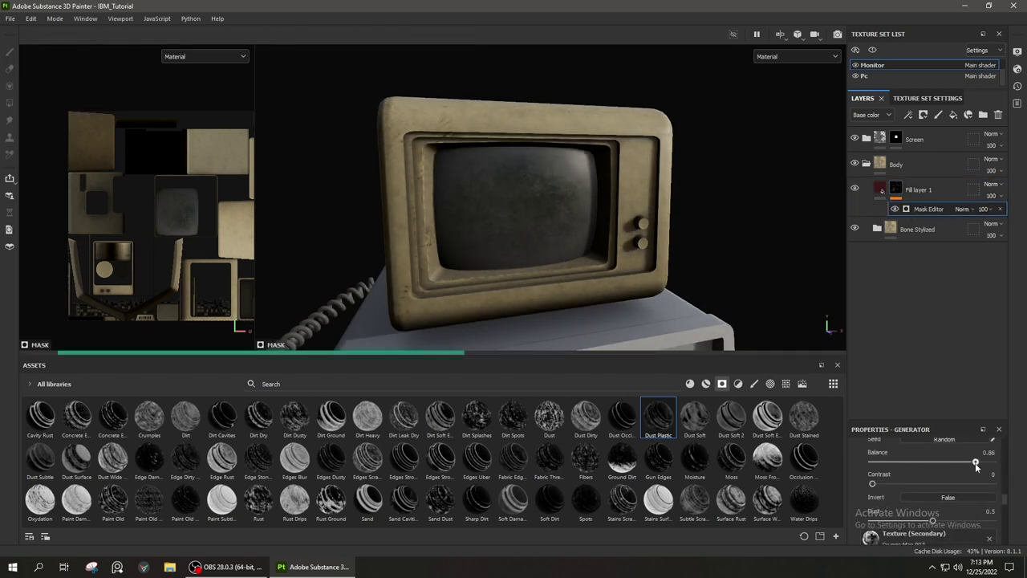
{"action": "scroll", "coordinate": [939, 516], "scroll_direction": "down", "scroll_amount": 2}
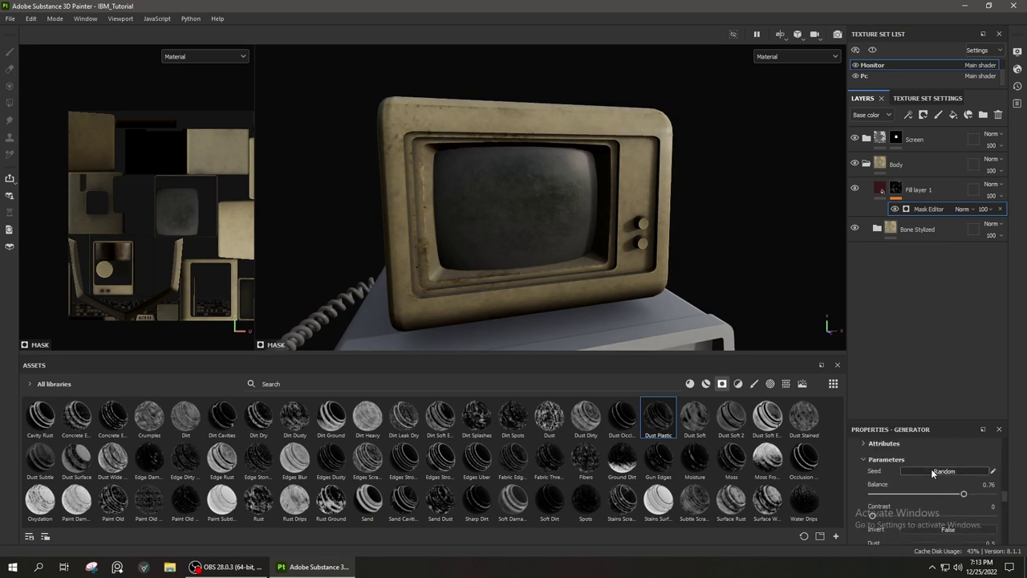
Hide and re-show the Bone Stylized group to compare the dust on its own
{"action": "left_click", "coordinate": [854, 228]}
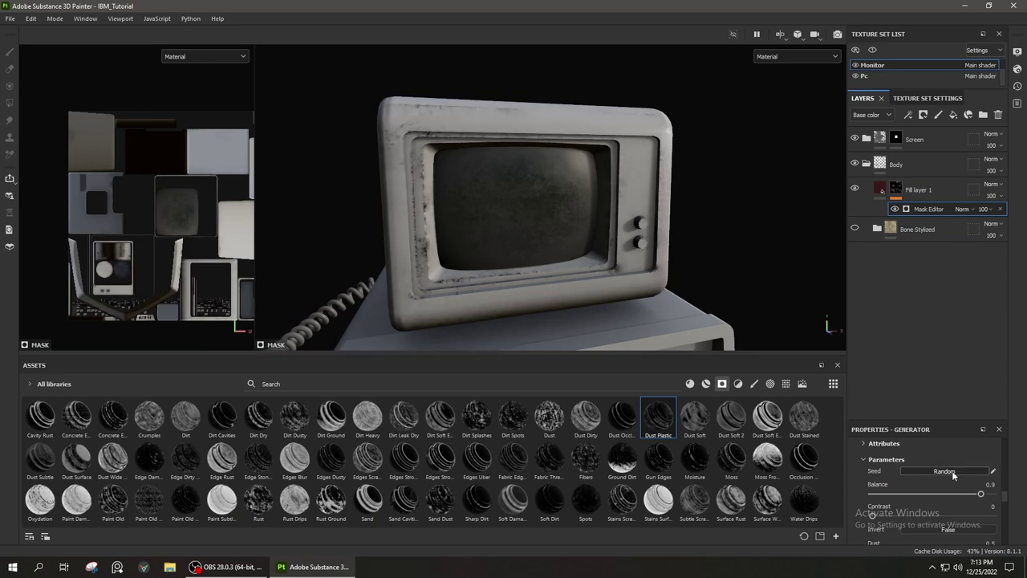
{"action": "mouse_move", "coordinate": [546, 240]}
{"action": "left_mouse_down", "text": "alt"}
{"action": "mouse_move", "coordinate": [458, 237]}
{"action": "mouse_move", "coordinate": [591, 328]}
{"action": "left_mouse_up", "text": "alt"}
{"action": "scroll", "coordinate": [616, 290], "scroll_direction": "up", "scroll_amount": 3}
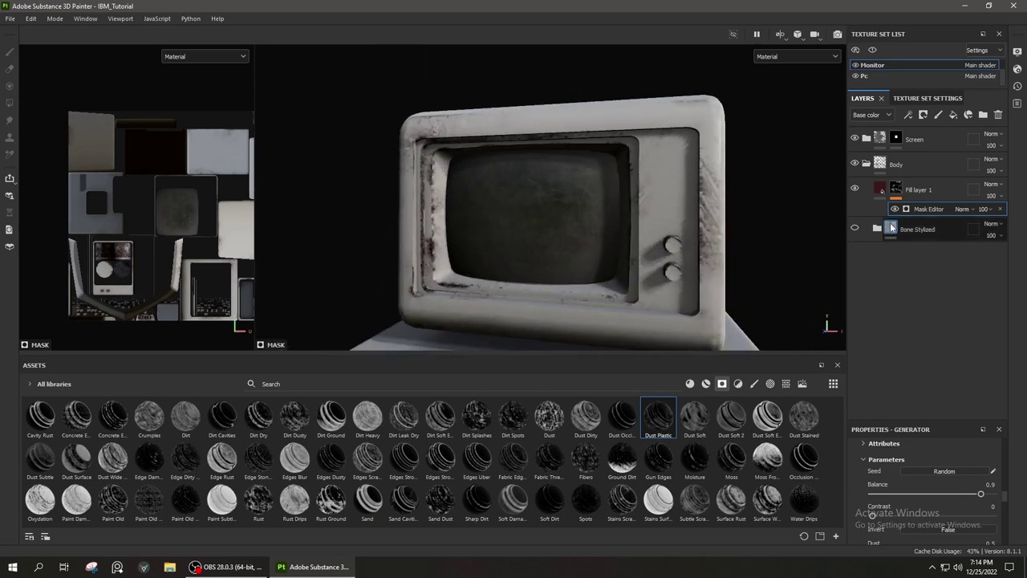
{"action": "left_click", "coordinate": [854, 229]}
Make the Bone Stylized Base layer colour a warmer yellowish beige
{"action": "left_click", "coordinate": [877, 228]}
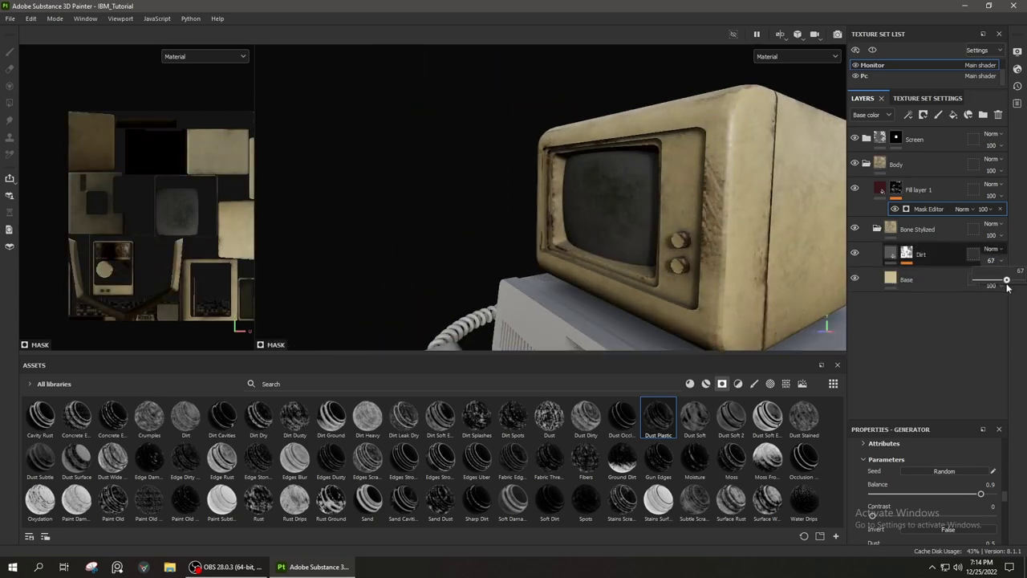
{"action": "left_click", "coordinate": [907, 279]}
{"action": "left_click", "coordinate": [891, 484]}
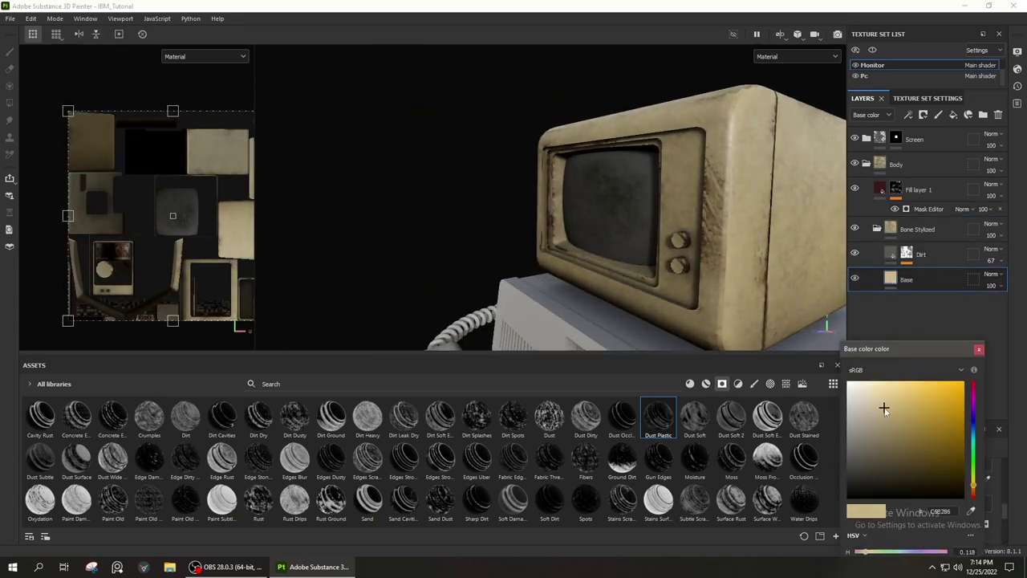
{"action": "mouse_move", "coordinate": [614, 221]}
{"action": "left_mouse_down", "text": "alt"}
{"action": "mouse_move", "coordinate": [702, 269]}
{"action": "mouse_move", "coordinate": [482, 295]}
{"action": "left_mouse_up", "text": "alt"}
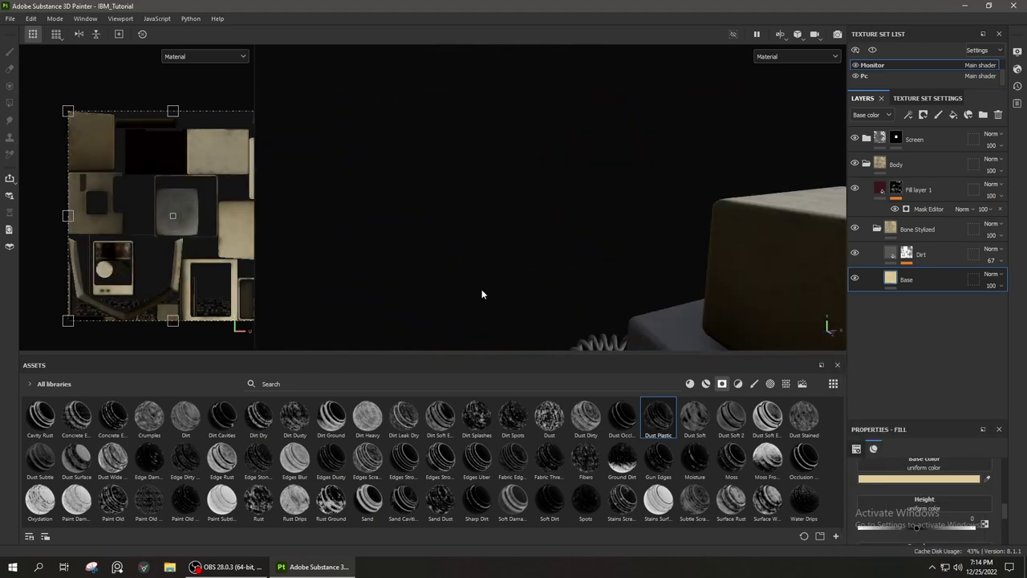
{"action": "scroll", "coordinate": [482, 295], "scroll_direction": "down", "scroll_amount": 3}
{"action": "mouse_move", "coordinate": [481, 295]}
{"action": "left_mouse_down", "text": "alt"}
{"action": "mouse_move", "coordinate": [603, 283]}
{"action": "mouse_move", "coordinate": [513, 218]}
{"action": "mouse_move", "coordinate": [618, 253]}
{"action": "mouse_move", "coordinate": [581, 215]}
{"action": "mouse_move", "coordinate": [626, 241]}
{"action": "left_mouse_up", "text": "alt"}
{"action": "scroll", "coordinate": [604, 283], "scroll_direction": "up", "scroll_amount": 3}
{"action": "scroll", "coordinate": [513, 218], "scroll_direction": "up", "scroll_amount": 2}
{"action": "scroll", "coordinate": [618, 258], "scroll_direction": "down", "scroll_amount": 3}
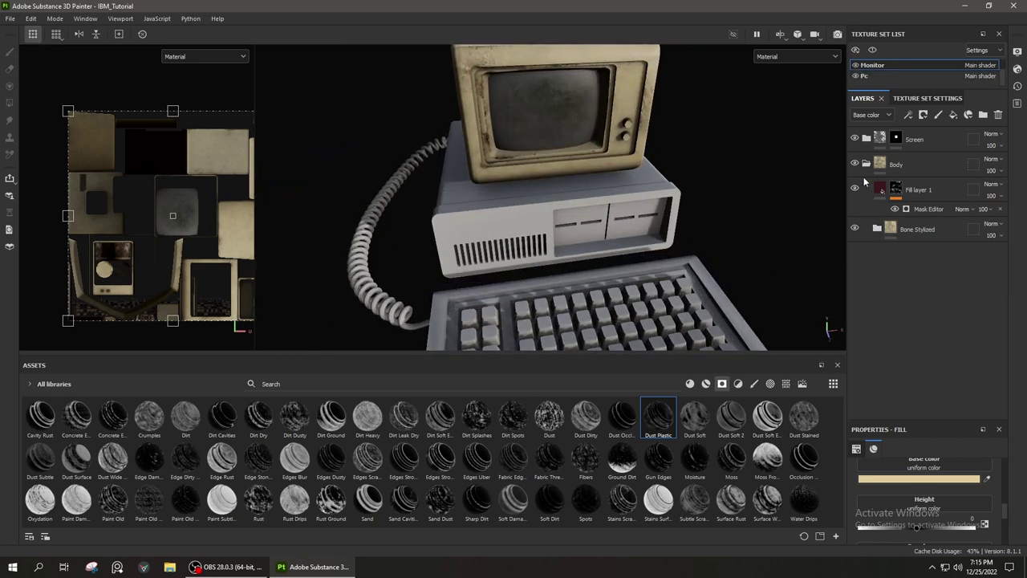
Copy the Monitor's Body layer to the Pc texture set and save the project
{"action": "right_click", "coordinate": [901, 161]}
{"action": "left_click", "coordinate": [891, 76]}
{"action": "left_click", "coordinate": [872, 65]}
{"action": "right_click", "coordinate": [867, 163]}
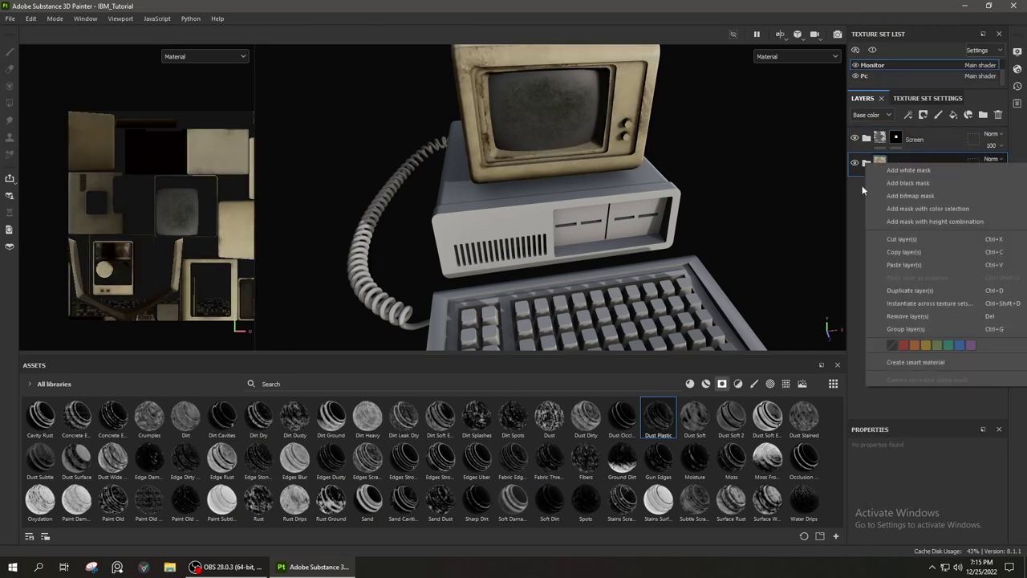
{"action": "left_click", "coordinate": [891, 75]}
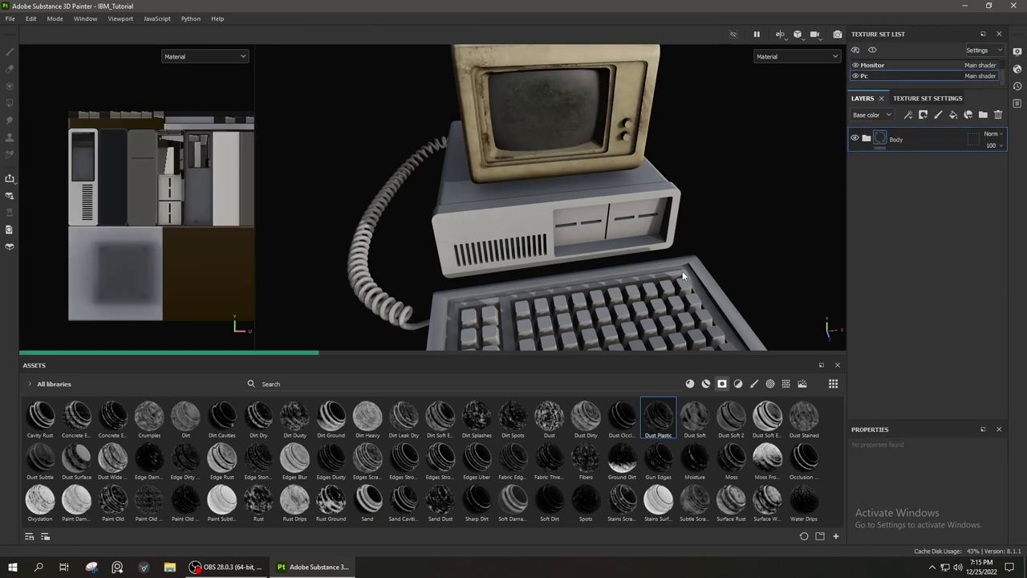
{"action": "mouse_move", "coordinate": [683, 275]}
{"action": "left_mouse_down", "text": "alt"}
{"action": "mouse_move", "coordinate": [658, 254]}
{"action": "mouse_move", "coordinate": [545, 274]}
{"action": "mouse_move", "coordinate": [891, 70]}
{"action": "left_mouse_up", "text": "alt"}
{"action": "key", "text": "ctrl+s"}
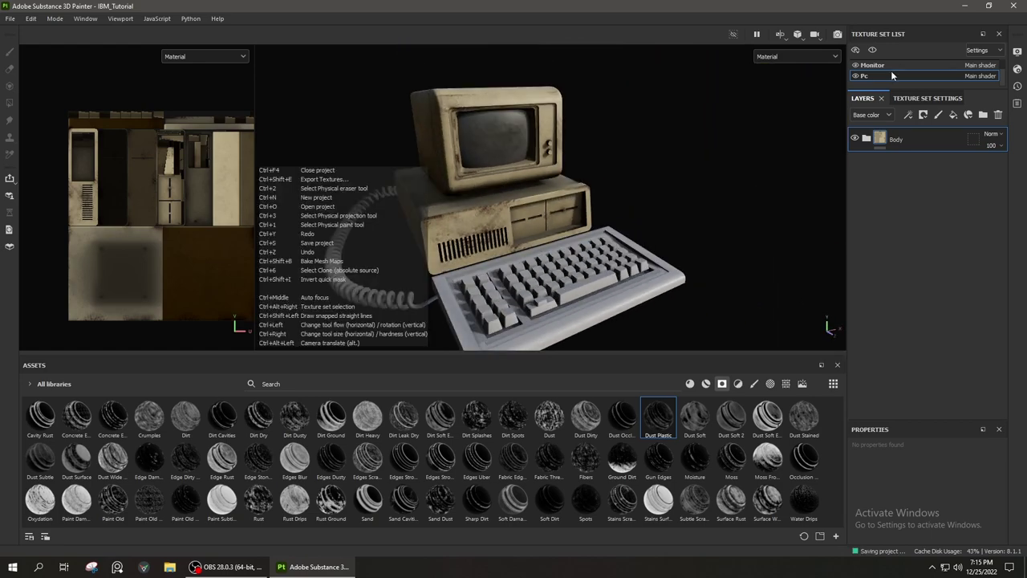
Add the dust smart mask to the Keyboard texture set's Fill layer 1
{"action": "scroll", "coordinate": [891, 71], "scroll_direction": "up", "scroll_amount": 1}
{"action": "left_click", "coordinate": [891, 67]}
{"action": "left_click_drag", "start_coordinate": [575, 239], "coordinate": [535, 295], "text": "alt"}
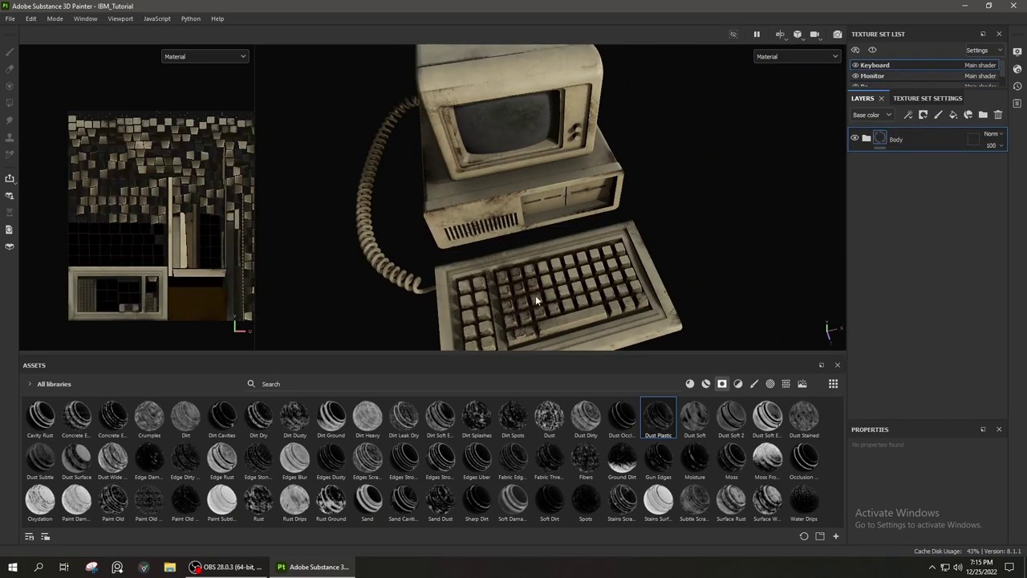
{"action": "scroll", "coordinate": [519, 232], "scroll_direction": "up", "scroll_amount": 3}
{"action": "scroll", "coordinate": [584, 242], "scroll_direction": "up", "scroll_amount": 2}
{"action": "left_click_drag", "start_coordinate": [907, 193], "coordinate": [923, 186]}
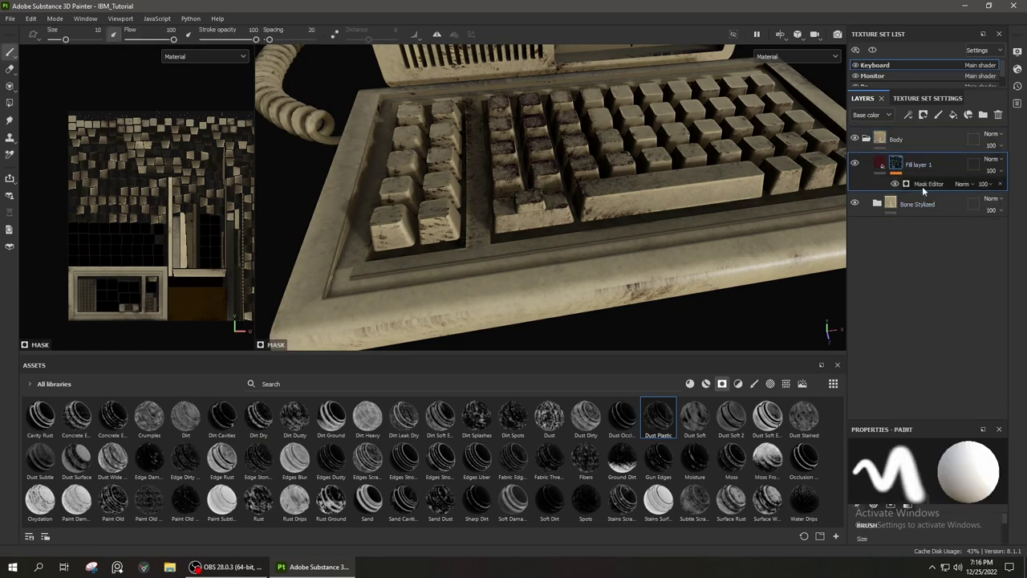
Reseed the keyboard's grunge generator twice for a new random pattern
{"action": "left_click", "coordinate": [957, 491]}
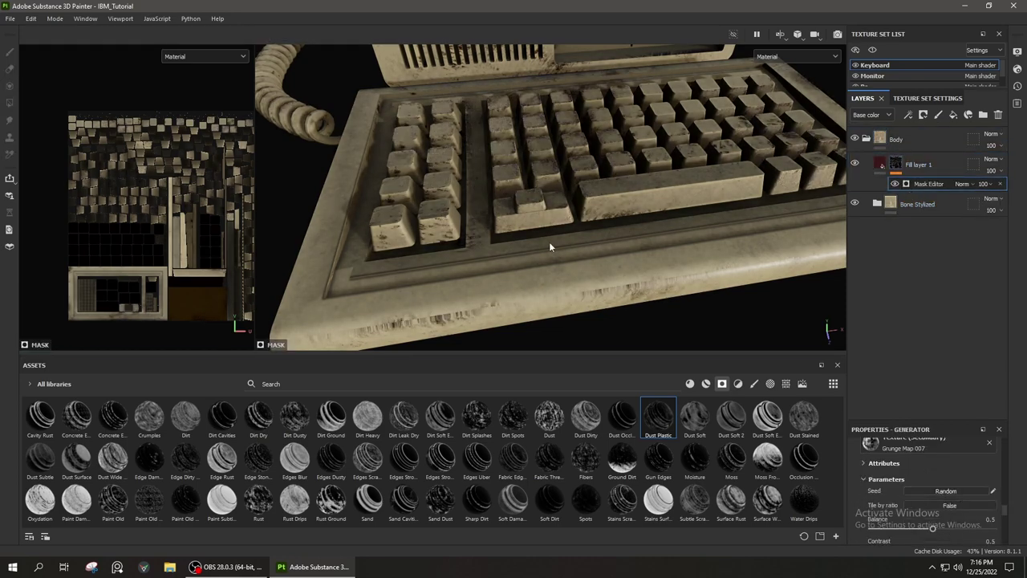
{"action": "left_click_drag", "start_coordinate": [549, 242], "coordinate": [611, 257], "text": "alt"}
{"action": "left_click", "coordinate": [947, 491]}
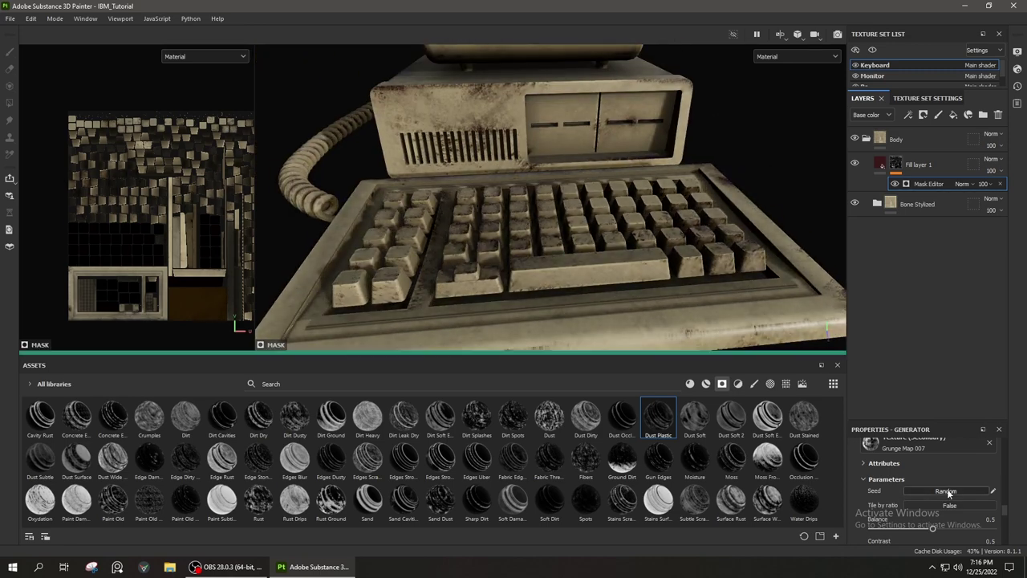
{"action": "mouse_move", "coordinate": [642, 257]}
{"action": "left_mouse_down", "text": "alt"}
{"action": "mouse_move", "coordinate": [685, 268]}
{"action": "mouse_move", "coordinate": [632, 271]}
{"action": "mouse_move", "coordinate": [642, 292]}
{"action": "left_mouse_up", "text": "alt"}
Drop Leather Damaged from the materials shelf into the Pc layers and move it into the Body group
{"action": "right_click", "coordinate": [633, 271], "text": "ctrl+alt"}
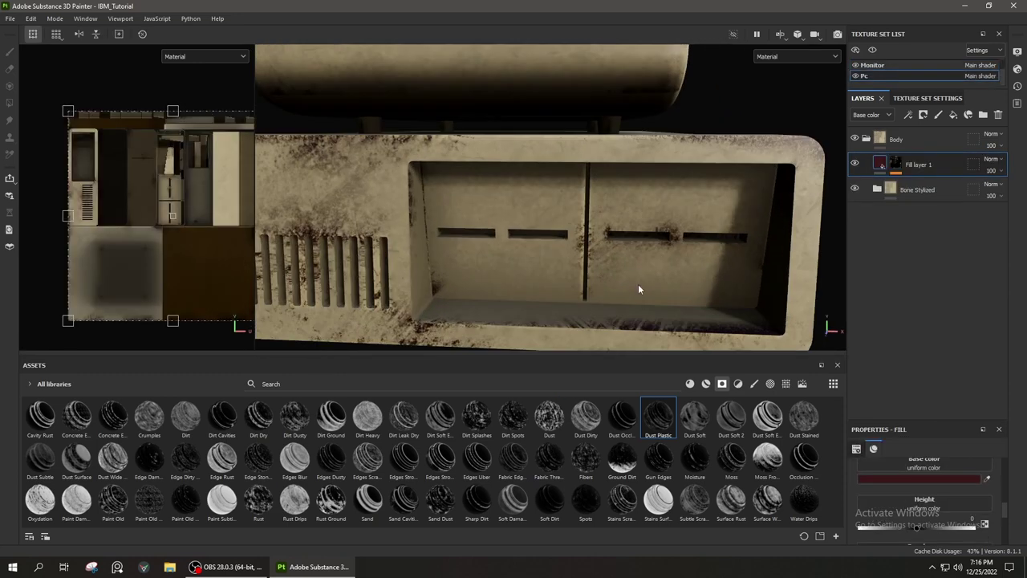
{"action": "scroll", "coordinate": [169, 210], "scroll_direction": "up", "scroll_amount": 2}
{"action": "left_click", "coordinate": [703, 385]}
{"action": "mouse_move", "coordinate": [730, 501]}
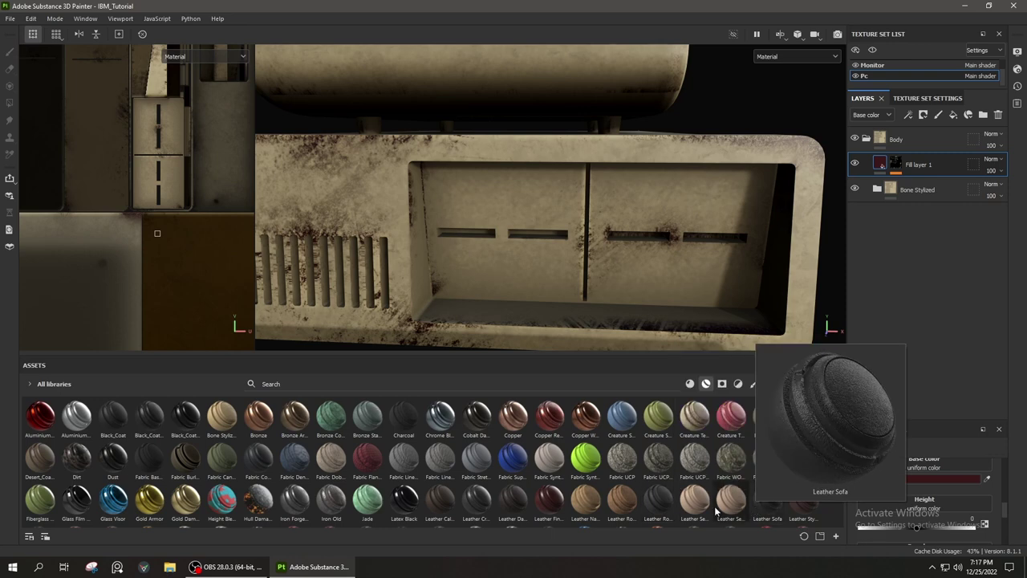
{"action": "left_click_drag", "start_coordinate": [506, 505], "coordinate": [634, 265]}
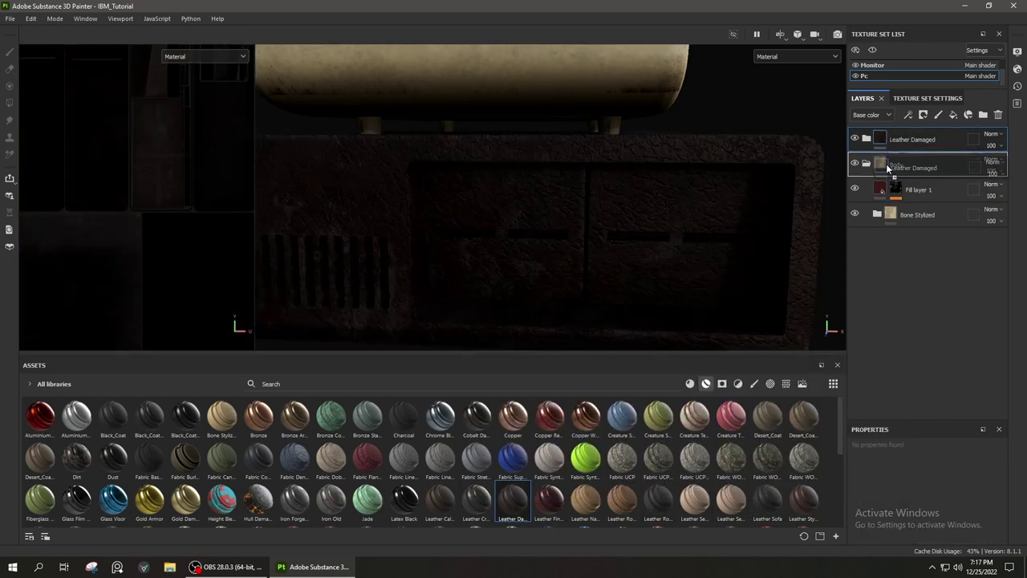
{"action": "left_click_drag", "start_coordinate": [886, 163], "coordinate": [888, 164]}
Add a black mask to Leather Damaged and polygon-fill the recessed drive-bay faces
{"action": "right_click", "coordinate": [914, 165]}
{"action": "left_click", "coordinate": [923, 49]}
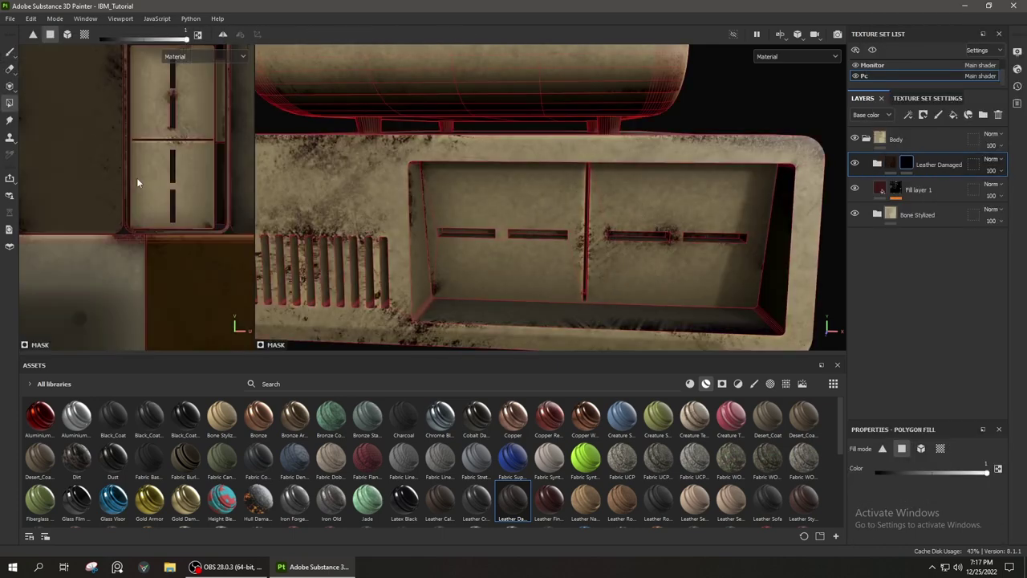
{"action": "left_click", "coordinate": [172, 200]}
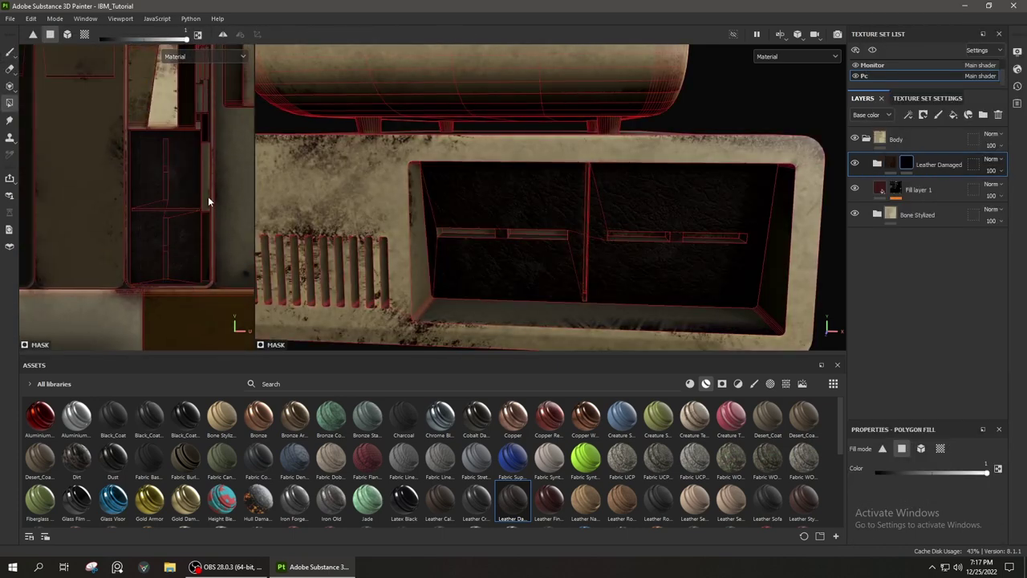
{"action": "left_click_drag", "start_coordinate": [814, 171], "coordinate": [549, 267], "text": "alt"}
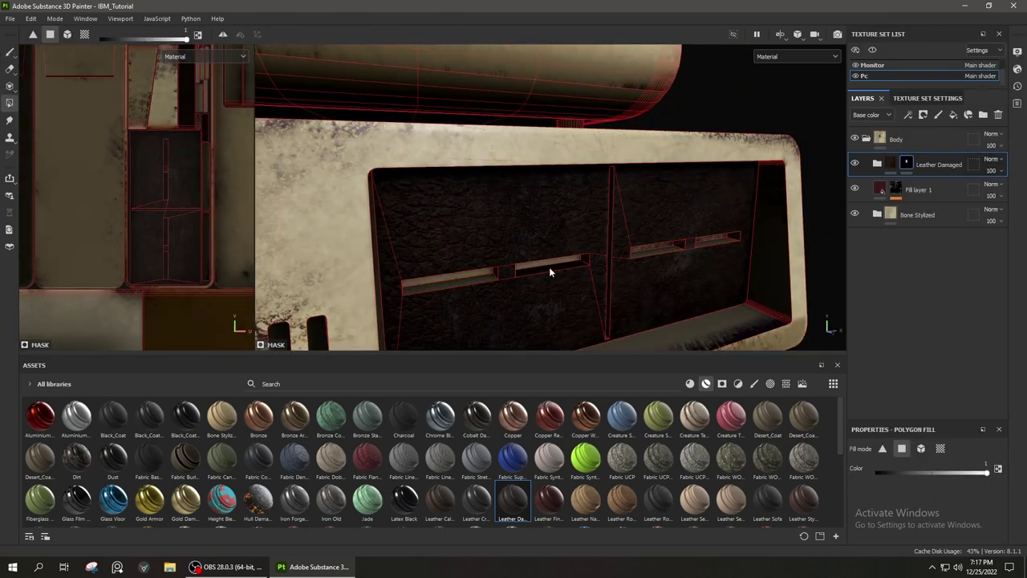
{"action": "mouse_move", "coordinate": [513, 308]}
{"action": "left_mouse_down", "text": "alt"}
{"action": "mouse_move", "coordinate": [611, 284]}
{"action": "mouse_move", "coordinate": [502, 218]}
{"action": "mouse_move", "coordinate": [546, 201]}
{"action": "mouse_move", "coordinate": [568, 149]}
{"action": "mouse_move", "coordinate": [655, 172]}
{"action": "mouse_move", "coordinate": [702, 138]}
{"action": "mouse_move", "coordinate": [719, 181]}
{"action": "left_mouse_up", "text": "alt"}
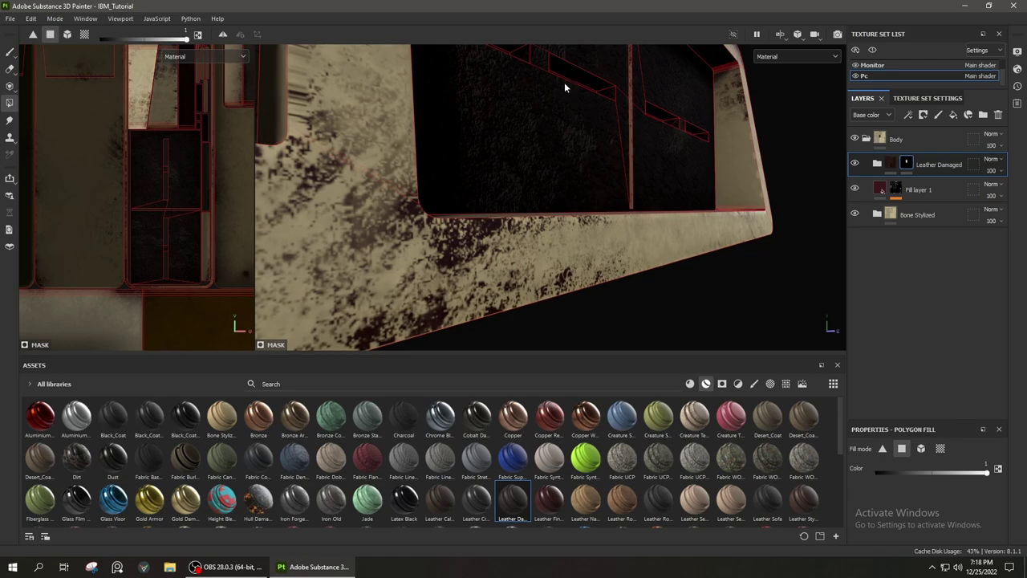
{"action": "mouse_move", "coordinate": [564, 87]}
{"action": "left_mouse_down", "text": "alt"}
{"action": "mouse_move", "coordinate": [573, 163]}
{"action": "mouse_move", "coordinate": [516, 105]}
{"action": "mouse_move", "coordinate": [729, 201]}
{"action": "mouse_move", "coordinate": [666, 165]}
{"action": "mouse_move", "coordinate": [550, 200]}
{"action": "mouse_move", "coordinate": [605, 264]}
{"action": "mouse_move", "coordinate": [473, 247]}
{"action": "left_mouse_up", "text": "alt"}
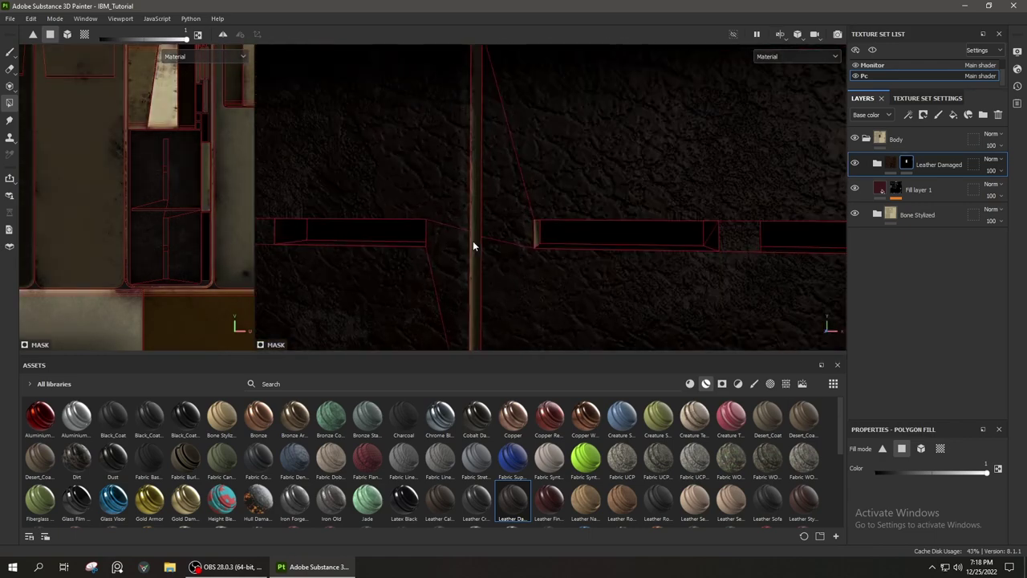
{"action": "mouse_move", "coordinate": [540, 254]}
{"action": "right_mouse_down", "text": "alt"}
{"action": "mouse_move", "coordinate": [509, 291]}
{"action": "mouse_move", "coordinate": [484, 217]}
{"action": "right_mouse_up", "text": "alt"}
{"action": "mouse_move", "coordinate": [484, 218]}
{"action": "left_mouse_down", "text": "alt"}
{"action": "mouse_move", "coordinate": [488, 97]}
{"action": "mouse_move", "coordinate": [504, 325]}
{"action": "mouse_move", "coordinate": [491, 236]}
{"action": "mouse_move", "coordinate": [506, 273]}
{"action": "mouse_move", "coordinate": [530, 184]}
{"action": "mouse_move", "coordinate": [498, 313]}
{"action": "mouse_move", "coordinate": [475, 326]}
{"action": "mouse_move", "coordinate": [471, 184]}
{"action": "mouse_move", "coordinate": [626, 300]}
{"action": "mouse_move", "coordinate": [577, 241]}
{"action": "left_mouse_up", "text": "alt"}
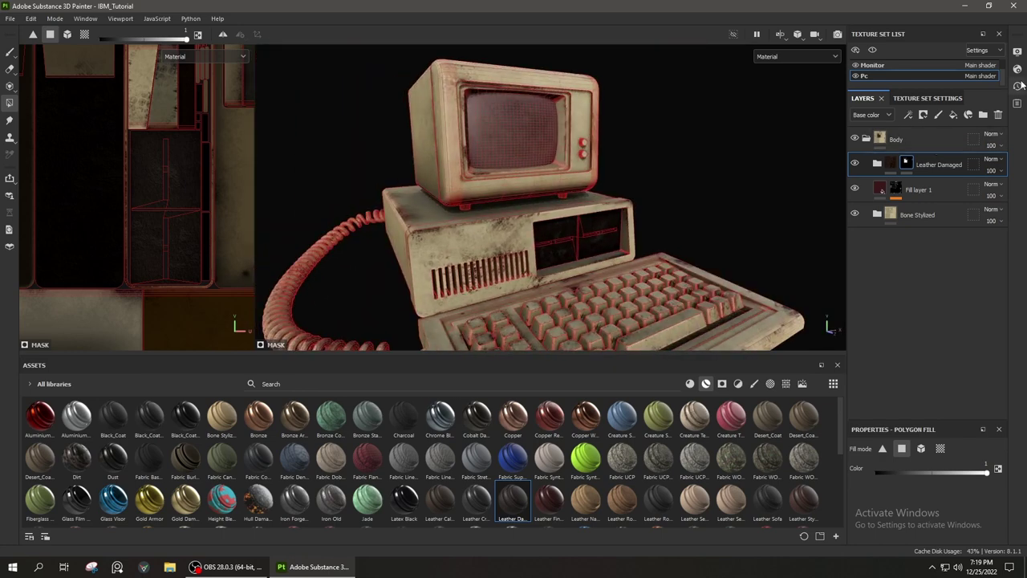
Turn viewport shadows off in Display Settings to inspect the base, then back on
{"action": "left_click", "coordinate": [1017, 50]}
{"action": "left_click", "coordinate": [825, 234]}
{"action": "mouse_move", "coordinate": [513, 241]}
{"action": "left_mouse_down", "text": "alt"}
{"action": "mouse_move", "coordinate": [481, 209]}
{"action": "mouse_move", "coordinate": [474, 240]}
{"action": "mouse_move", "coordinate": [458, 231]}
{"action": "mouse_move", "coordinate": [420, 260]}
{"action": "mouse_move", "coordinate": [614, 187]}
{"action": "mouse_move", "coordinate": [527, 176]}
{"action": "mouse_move", "coordinate": [204, 290]}
{"action": "left_mouse_up", "text": "alt"}
{"action": "scroll", "coordinate": [184, 273], "scroll_direction": "up", "scroll_amount": 2}
{"action": "key", "text": "f"}
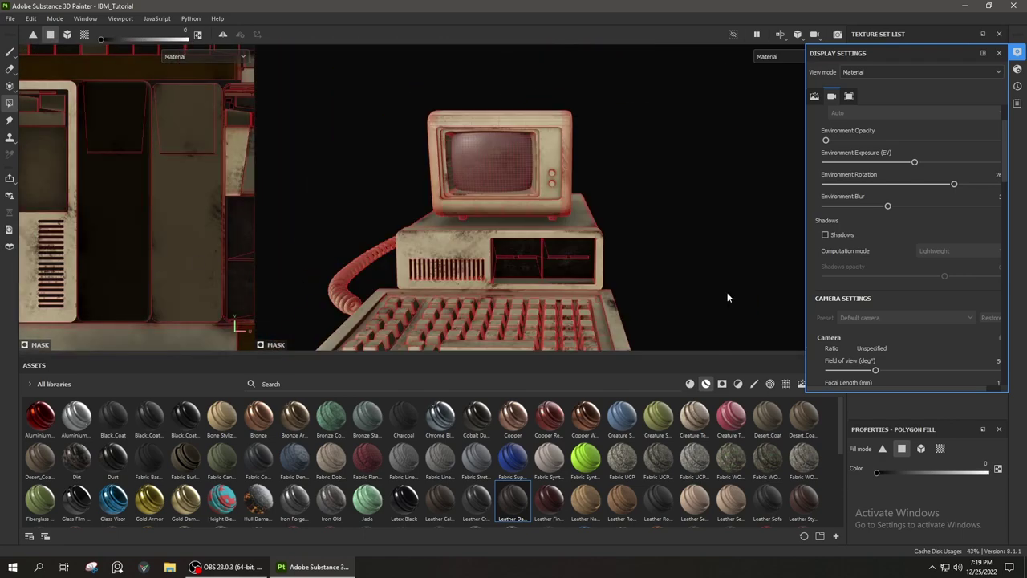
{"action": "left_click", "coordinate": [824, 234]}
{"action": "left_click", "coordinate": [999, 53]}
Zoom in on the drive bays and expand the Leather Damaged folder's Base Color layer
{"action": "key", "text": "1"}
{"action": "left_click_drag", "start_coordinate": [702, 190], "coordinate": [614, 271], "text": "alt"}
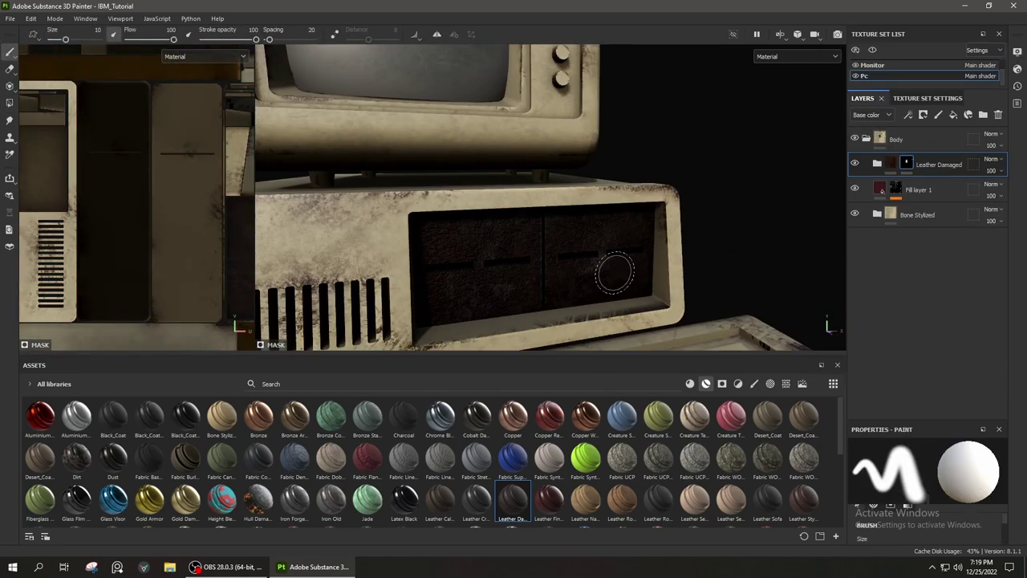
{"action": "right_click_drag", "start_coordinate": [615, 271], "coordinate": [584, 279], "text": "alt"}
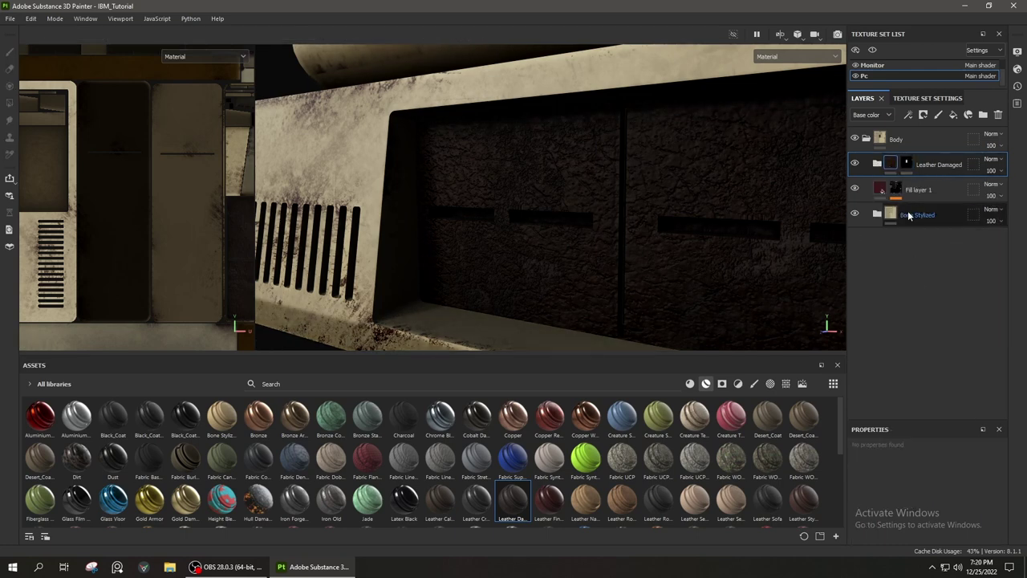
{"action": "left_click", "coordinate": [913, 265]}
{"action": "left_click", "coordinate": [951, 486]}
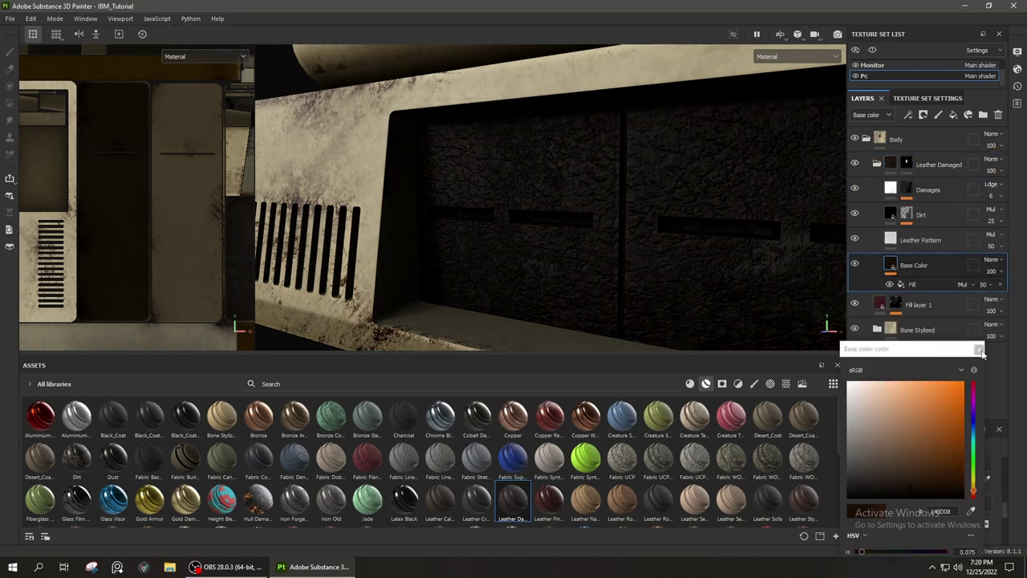
Inspect the Leather Pattern and Dirt sublayers' effect on the case
{"action": "key", "text": "Escape"}
{"action": "left_click", "coordinate": [920, 239]}
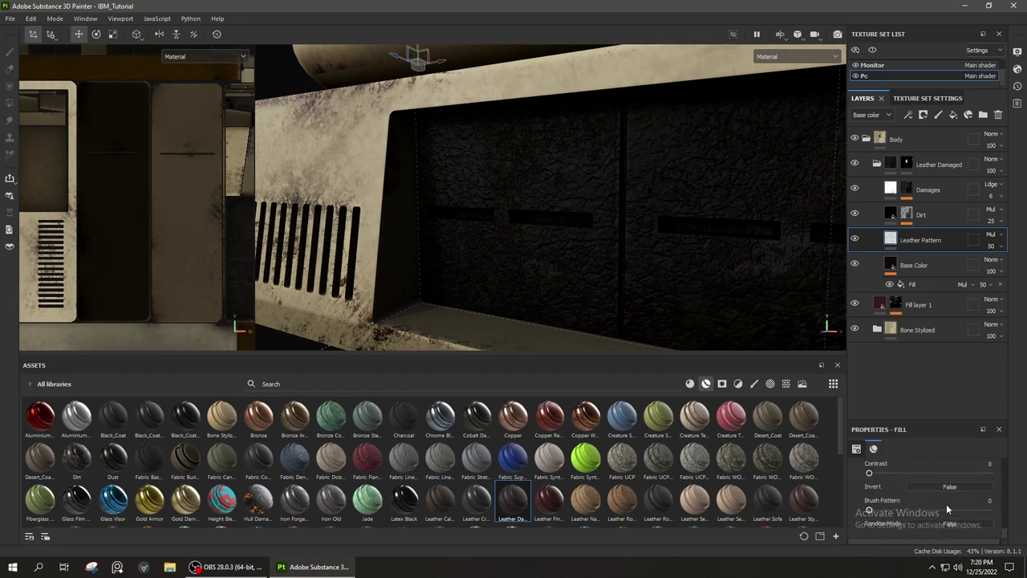
{"action": "left_click_drag", "start_coordinate": [810, 241], "coordinate": [761, 291], "text": "alt"}
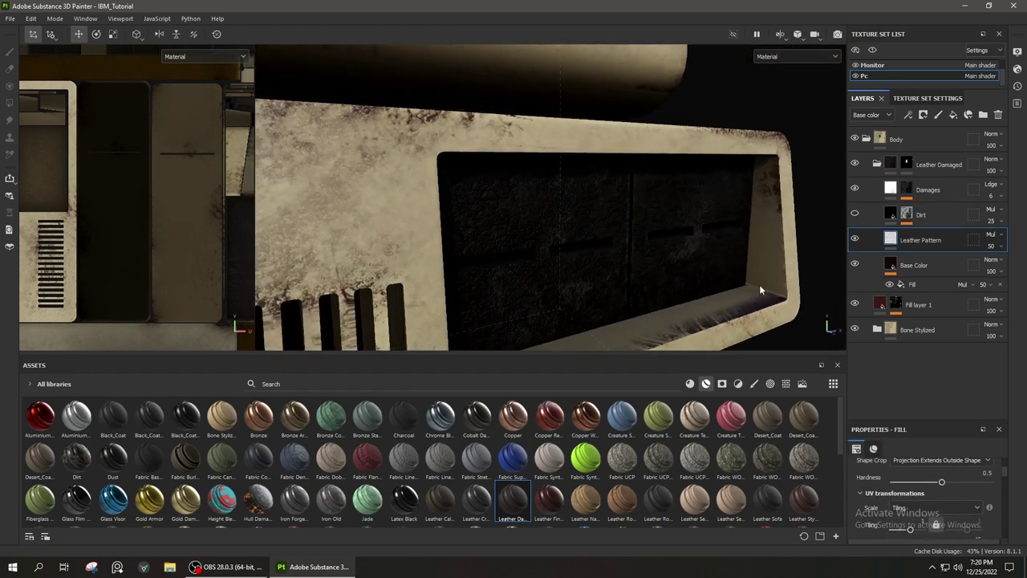
{"action": "left_click", "coordinate": [889, 214]}
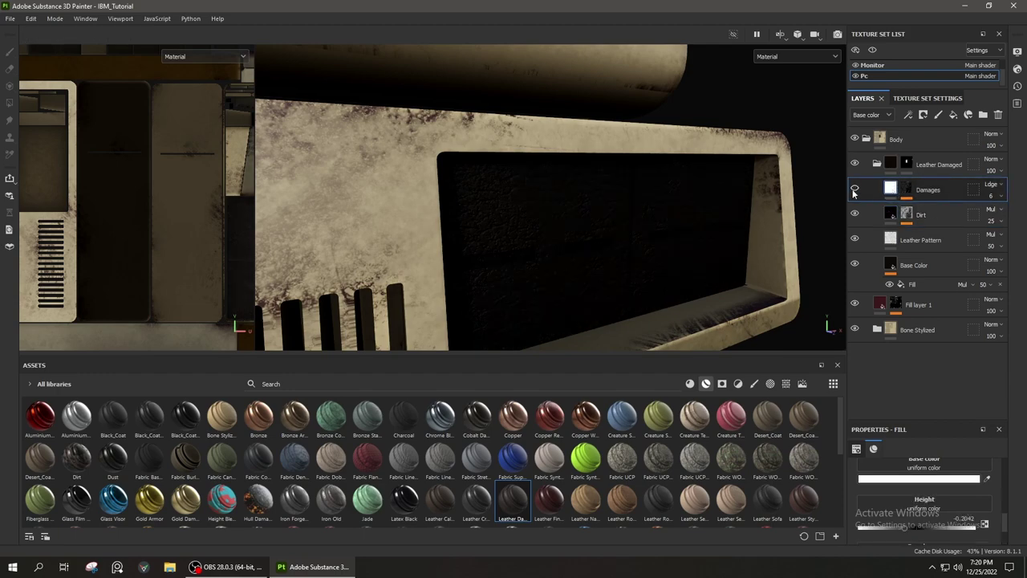
{"action": "left_click_drag", "start_coordinate": [481, 298], "coordinate": [471, 298], "text": "alt"}
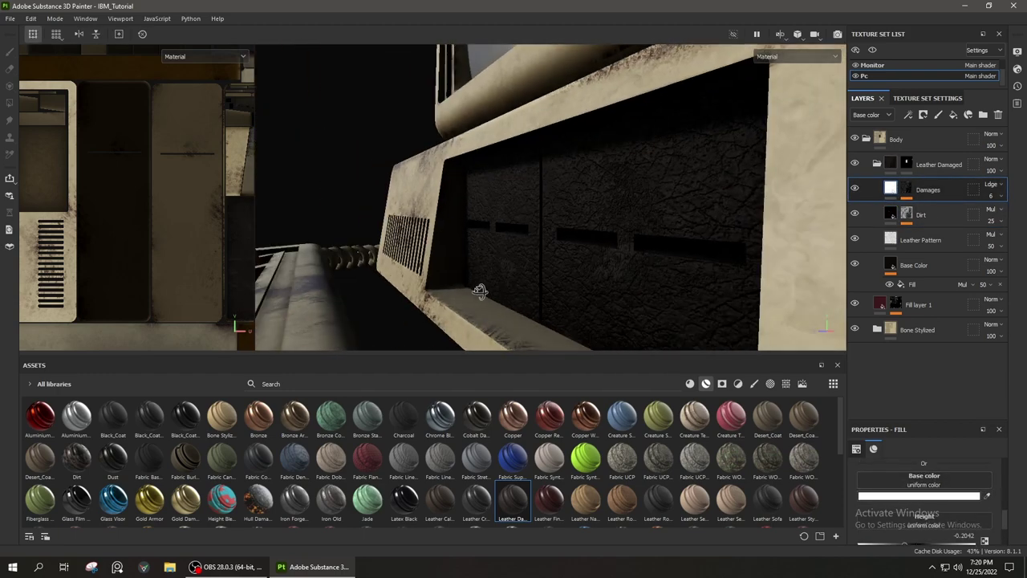
{"action": "mouse_move", "coordinate": [921, 311]}
{"action": "left_mouse_down"}
{"action": "mouse_move", "coordinate": [935, 163]}
{"action": "mouse_move", "coordinate": [929, 313]}
{"action": "left_mouse_up"}
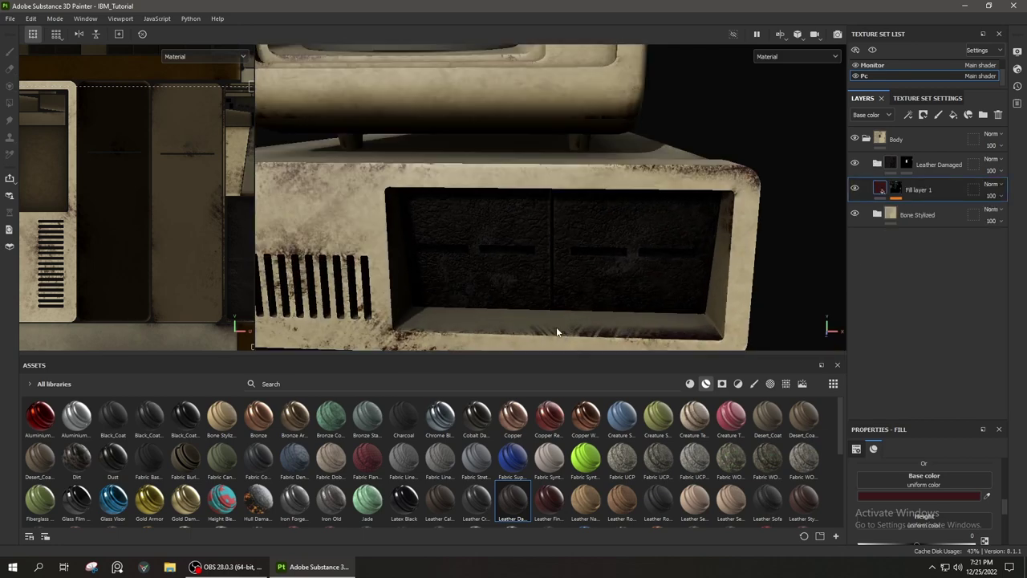
Check the Damages sublayer, then switch to the Monitor texture set
{"action": "left_click", "coordinate": [923, 189]}
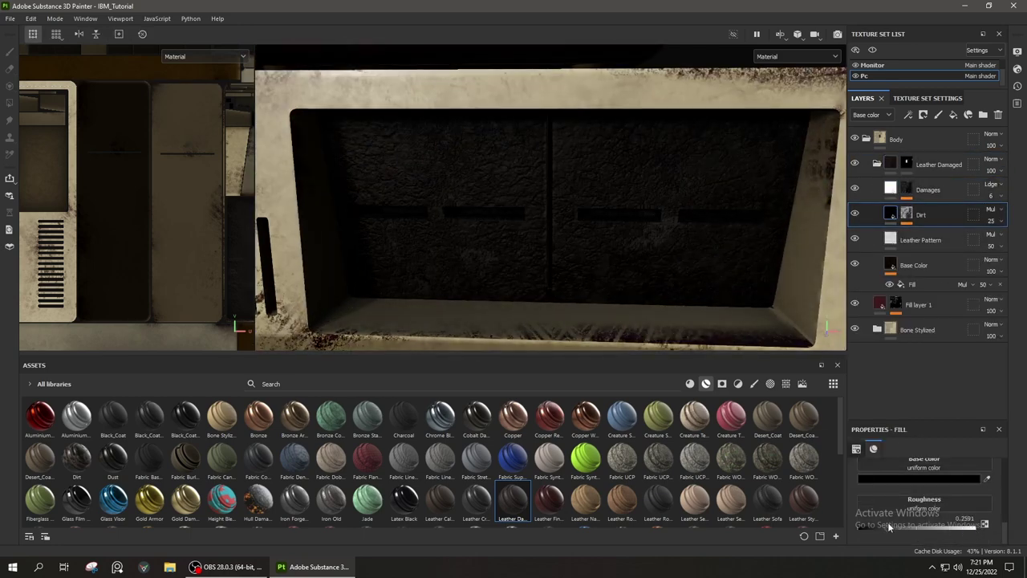
{"action": "mouse_move", "coordinate": [562, 200]}
{"action": "left_mouse_down", "text": "alt"}
{"action": "mouse_move", "coordinate": [493, 248]}
{"action": "mouse_move", "coordinate": [630, 277]}
{"action": "mouse_move", "coordinate": [576, 237]}
{"action": "left_mouse_up", "text": "alt"}
{"action": "left_click", "coordinate": [873, 65]}
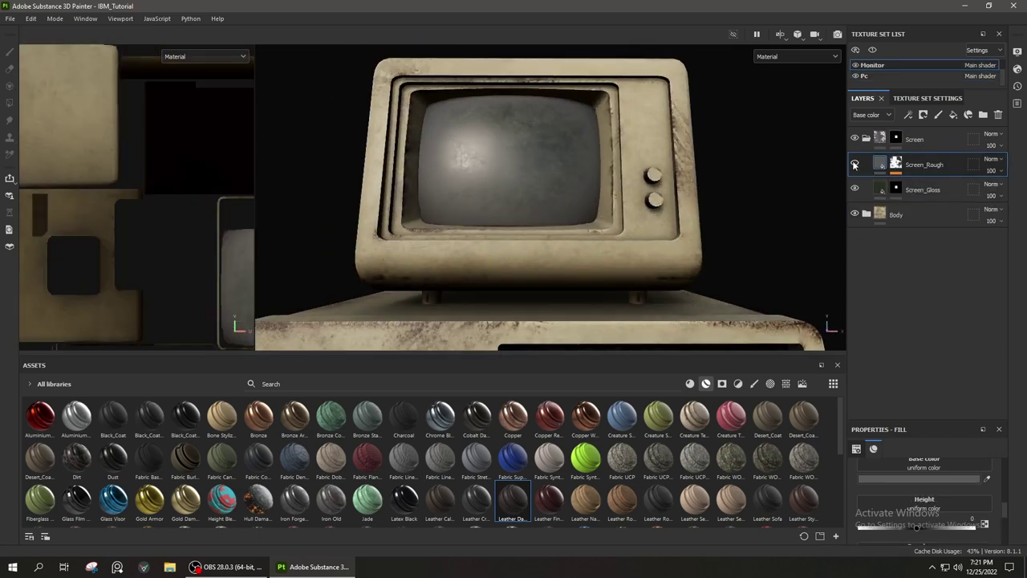
Raise Screen_Rough's metallic value, drop its opacity to 23, and switch to the Keyboard set
{"action": "left_click", "coordinate": [855, 163]}
{"action": "left_click", "coordinate": [855, 164]}
{"action": "left_click", "coordinate": [923, 190]}
{"action": "left_click", "coordinate": [923, 165]}
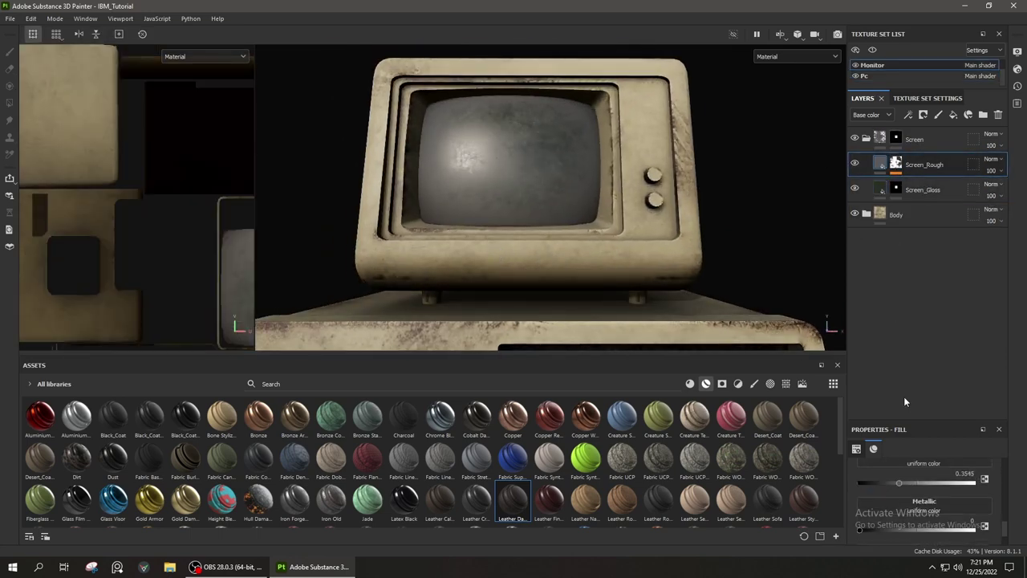
{"action": "left_click_drag", "start_coordinate": [865, 526], "coordinate": [925, 526]}
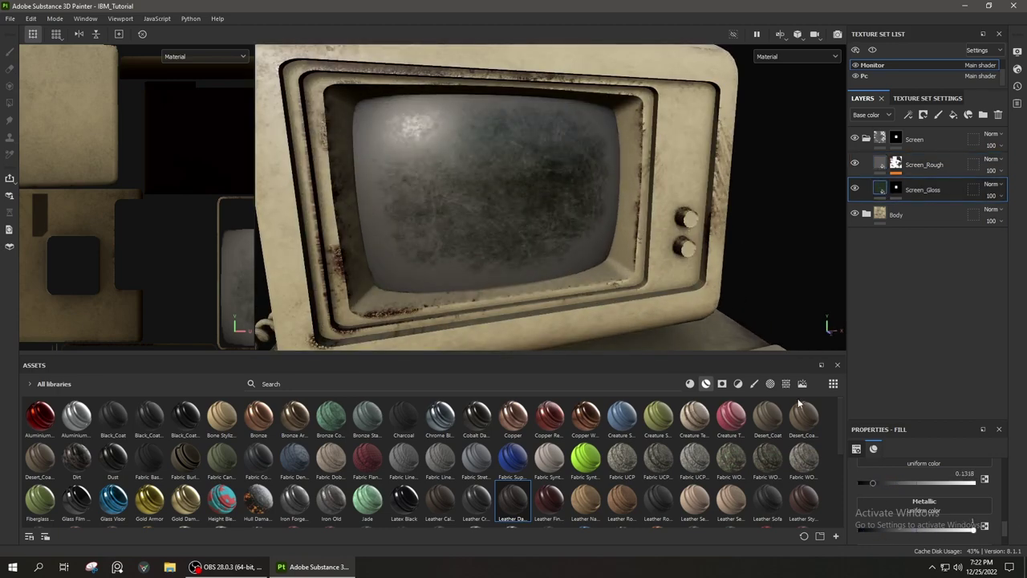
{"action": "left_click_drag", "start_coordinate": [991, 170], "coordinate": [963, 170]}
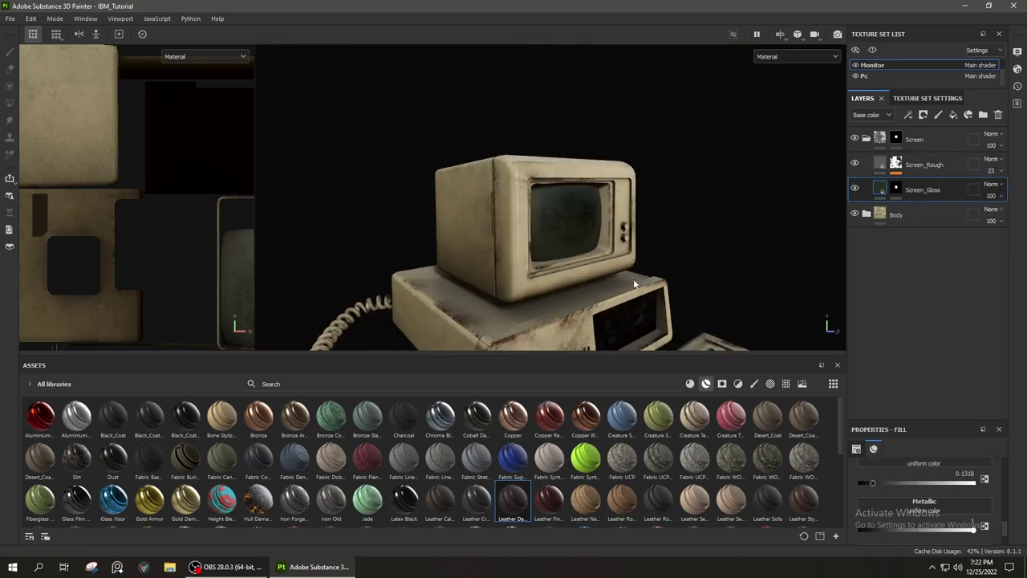
{"action": "left_click_drag", "start_coordinate": [634, 284], "coordinate": [610, 265], "text": "alt"}
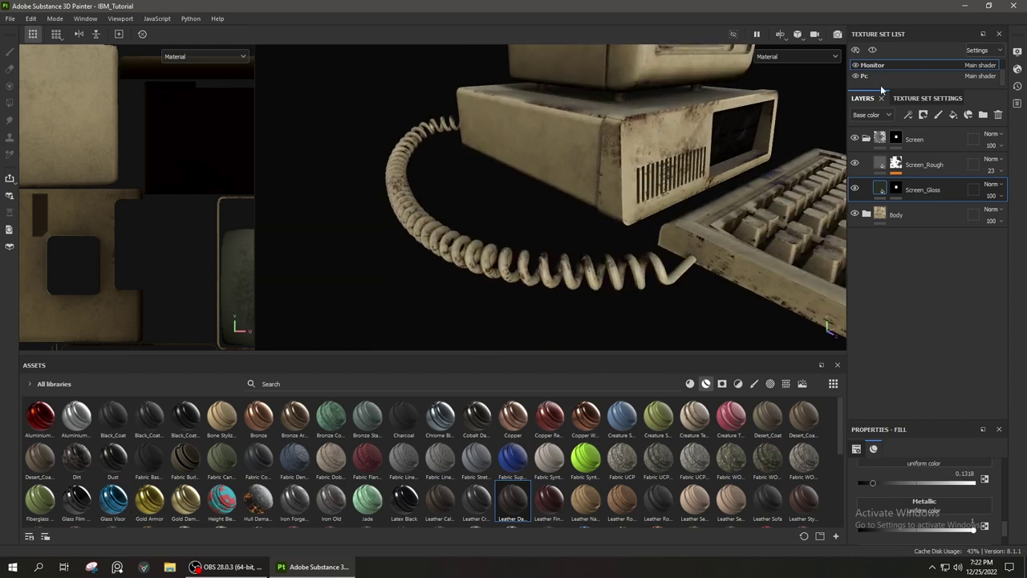
{"action": "right_click", "coordinate": [690, 250], "text": "ctrl+alt"}
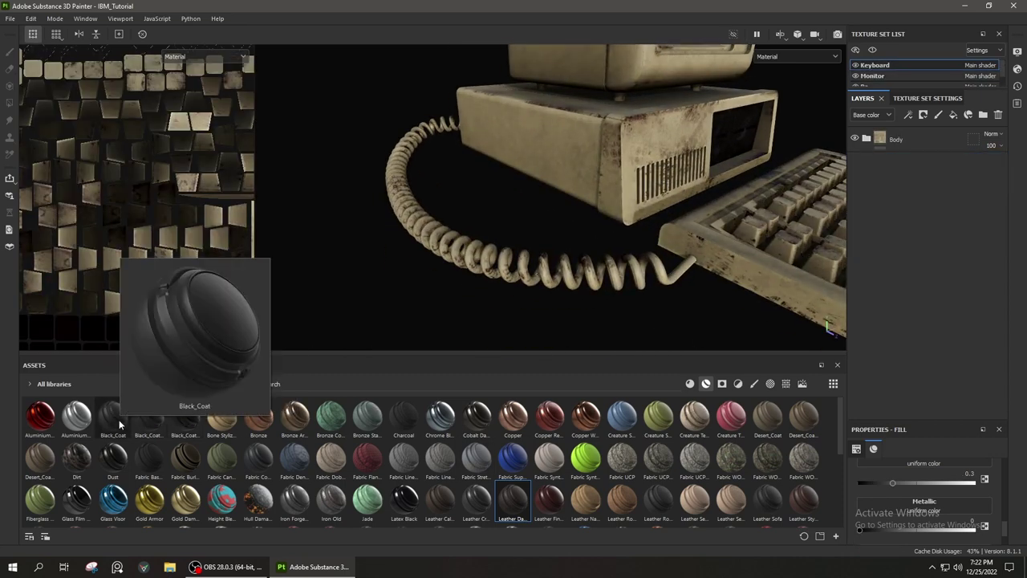
Add the Plastic Rubber material to the keyboard stack with a black mask
{"action": "scroll", "coordinate": [190, 460], "scroll_direction": "down", "scroll_amount": 3}
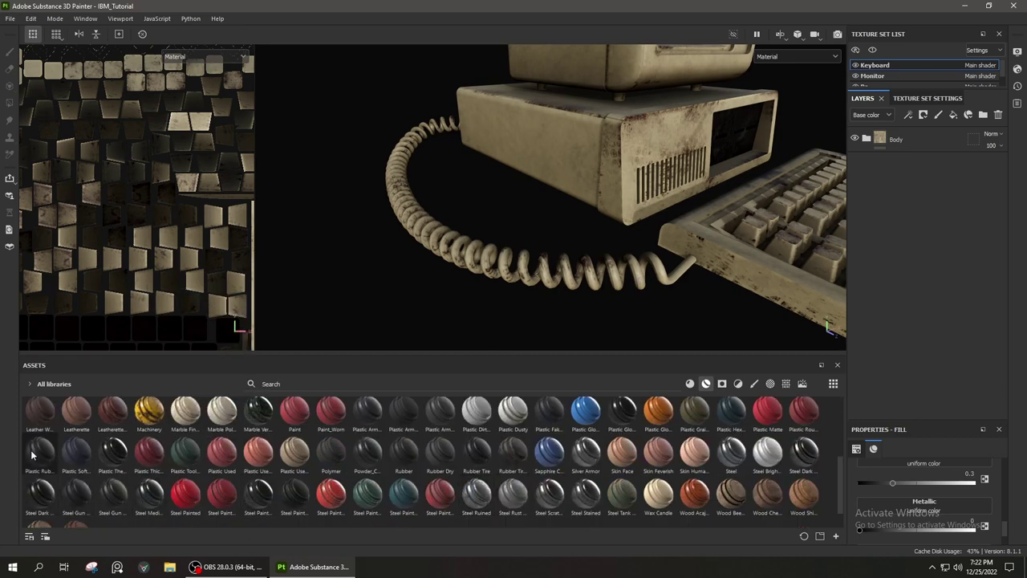
{"action": "mouse_move", "coordinate": [39, 455]}
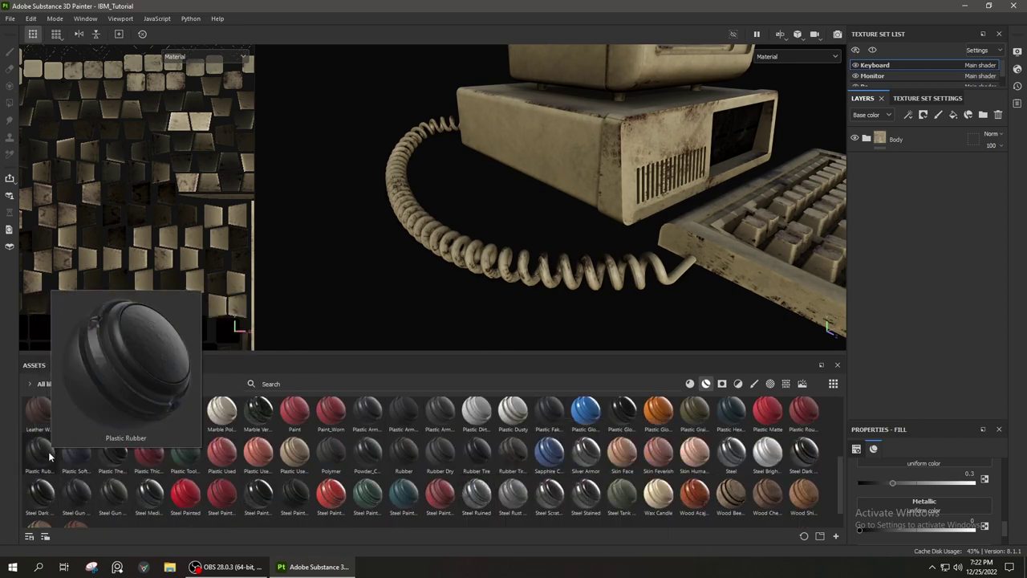
{"action": "left_click_drag", "start_coordinate": [41, 452], "coordinate": [931, 155]}
{"action": "right_click", "coordinate": [871, 143]}
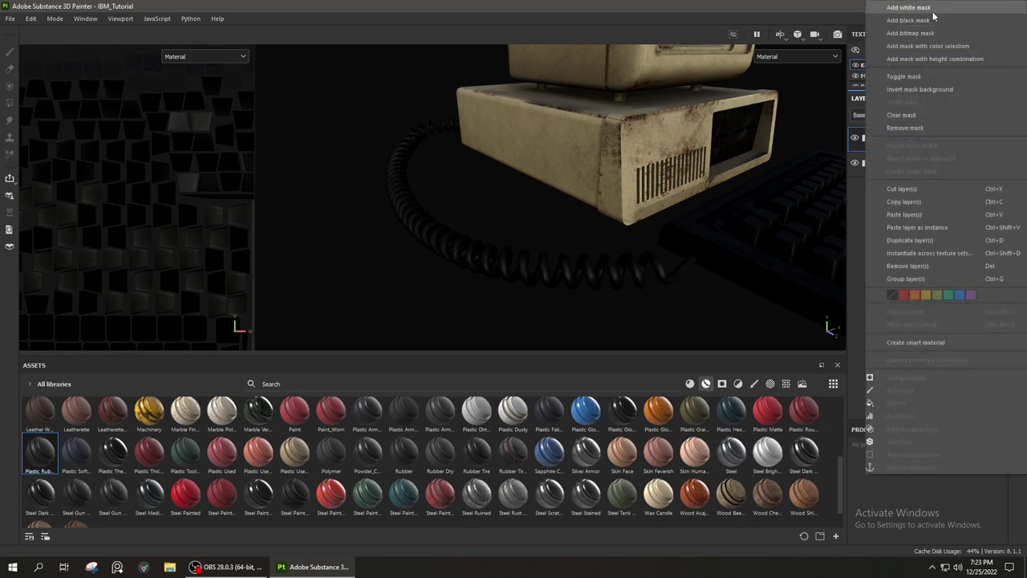
{"action": "left_click", "coordinate": [891, 18]}
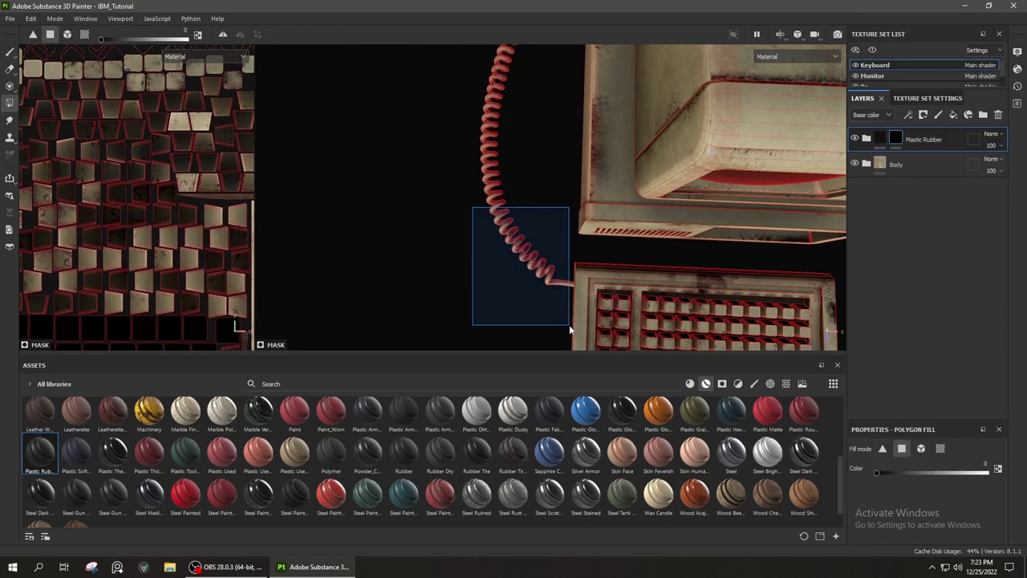
Polygon-fill the coiled cord's faces with rubber, then expand the Body group's Bone Stylized folder
{"action": "mouse_move", "coordinate": [436, 169]}
{"action": "left_mouse_down"}
{"action": "mouse_move", "coordinate": [561, 314]}
{"action": "mouse_move", "coordinate": [499, 175]}
{"action": "mouse_move", "coordinate": [449, 184]}
{"action": "left_mouse_up"}
{"action": "left_click_drag", "start_coordinate": [421, 171], "coordinate": [544, 216]}
{"action": "left_click_drag", "start_coordinate": [427, 238], "coordinate": [581, 305], "text": "alt"}
{"action": "key", "text": "1"}
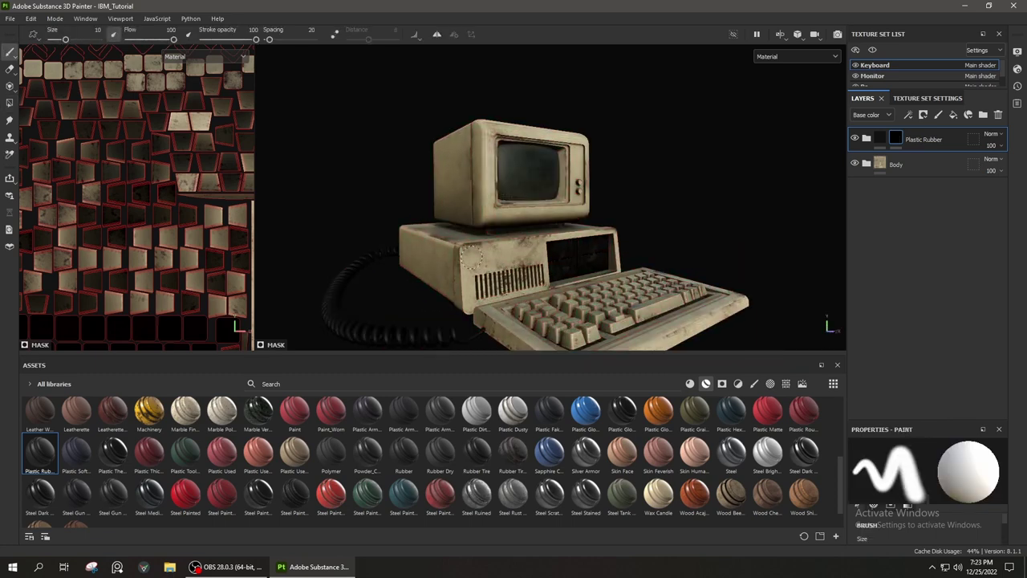
{"action": "scroll", "coordinate": [512, 285], "scroll_direction": "up", "scroll_amount": 5}
{"action": "mouse_move", "coordinate": [512, 285]}
{"action": "left_mouse_down", "text": "alt"}
{"action": "mouse_move", "coordinate": [577, 179]}
{"action": "mouse_move", "coordinate": [626, 185]}
{"action": "left_mouse_up", "text": "alt"}
{"action": "left_click", "coordinate": [867, 164]}
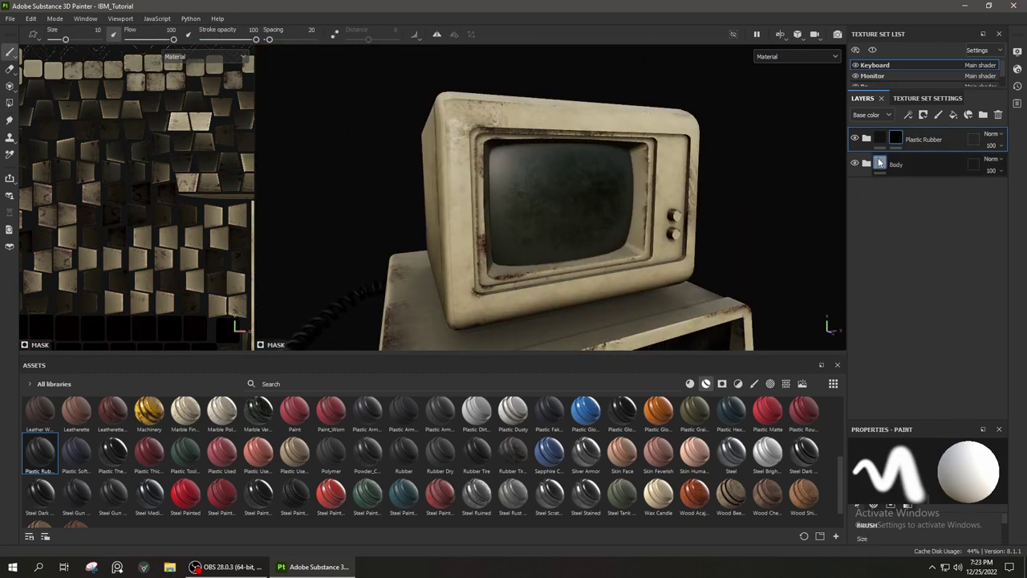
{"action": "left_click", "coordinate": [878, 215]}
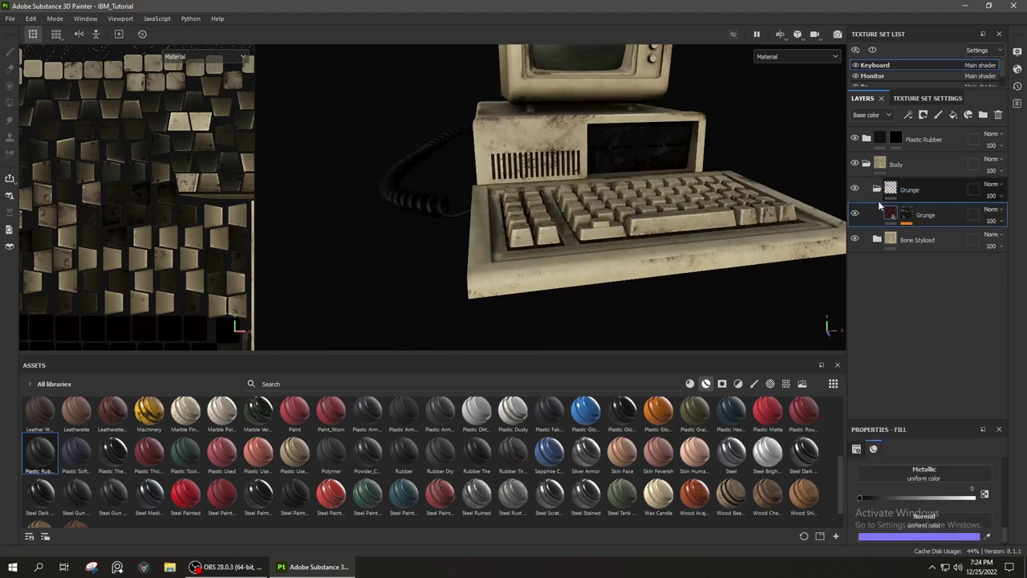
Add a white mask to the keyboard's Grunge folder
{"action": "right_click", "coordinate": [910, 190]}
{"action": "left_click", "coordinate": [915, 191]}
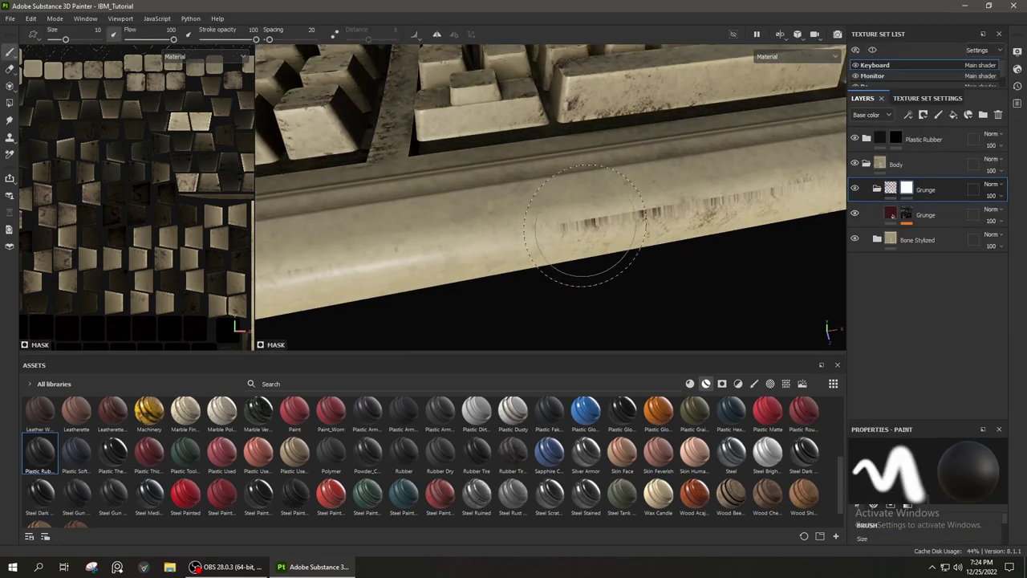
{"action": "left_click_drag", "start_coordinate": [780, 167], "coordinate": [579, 217], "text": "alt"}
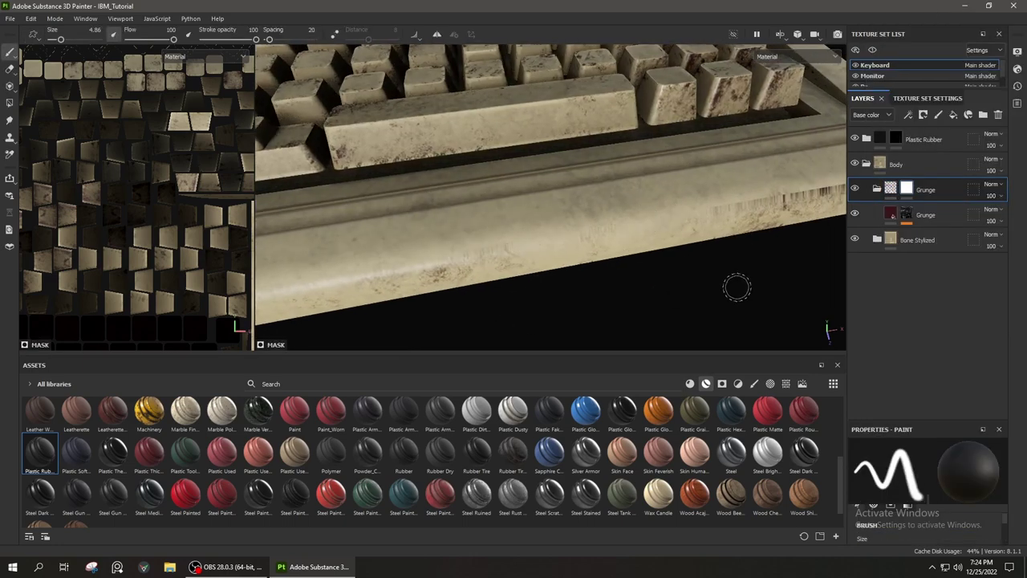
{"action": "left_click_drag", "start_coordinate": [737, 287], "coordinate": [596, 210], "text": "alt"}
{"action": "left_click_drag", "start_coordinate": [760, 185], "coordinate": [562, 240], "text": "alt"}
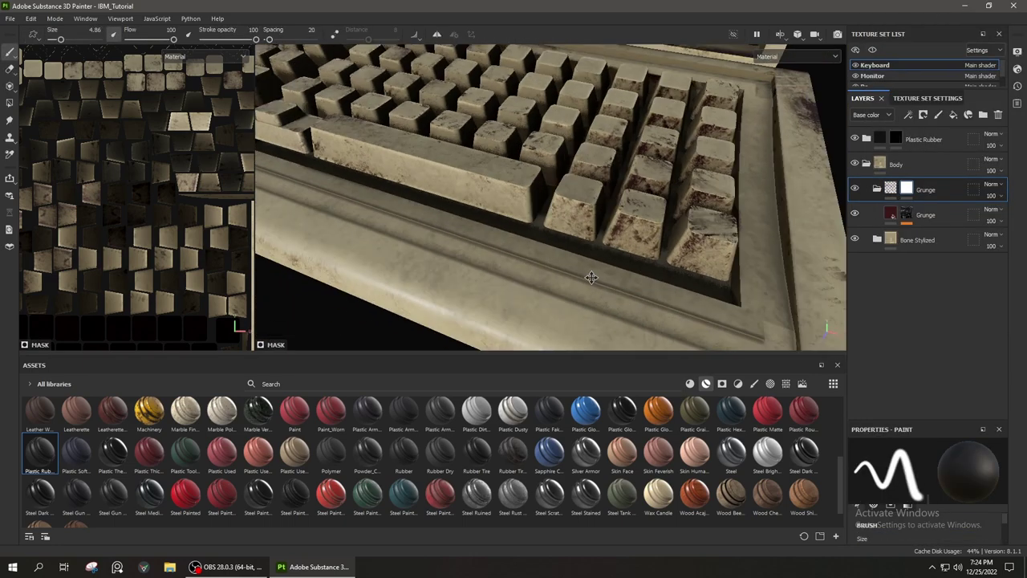
Paint grime on the keyboard front with the Concrete brush, then pick Charcoal
{"action": "left_click", "coordinate": [754, 384]}
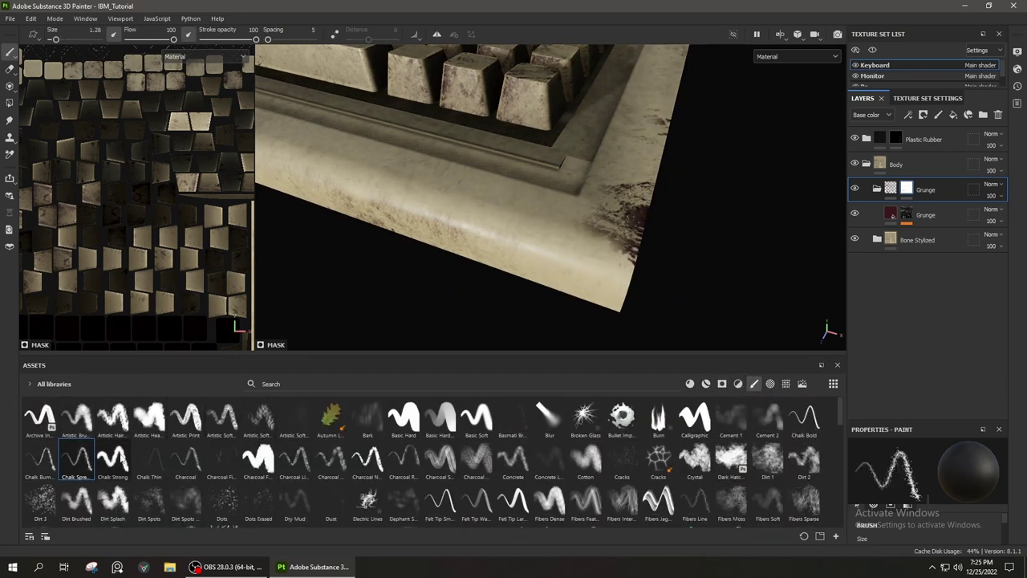
{"action": "mouse_move", "coordinate": [501, 249]}
{"action": "left_mouse_down", "text": "alt"}
{"action": "mouse_move", "coordinate": [337, 277]}
{"action": "mouse_move", "coordinate": [418, 241]}
{"action": "left_mouse_up", "text": "alt"}
{"action": "left_click", "coordinate": [513, 459]}
{"action": "mouse_move", "coordinate": [433, 244]}
{"action": "left_mouse_down"}
{"action": "mouse_move", "coordinate": [532, 220]}
{"action": "mouse_move", "coordinate": [541, 278]}
{"action": "mouse_move", "coordinate": [496, 205]}
{"action": "mouse_move", "coordinate": [586, 204]}
{"action": "left_mouse_up"}
{"action": "left_click", "coordinate": [329, 459]}
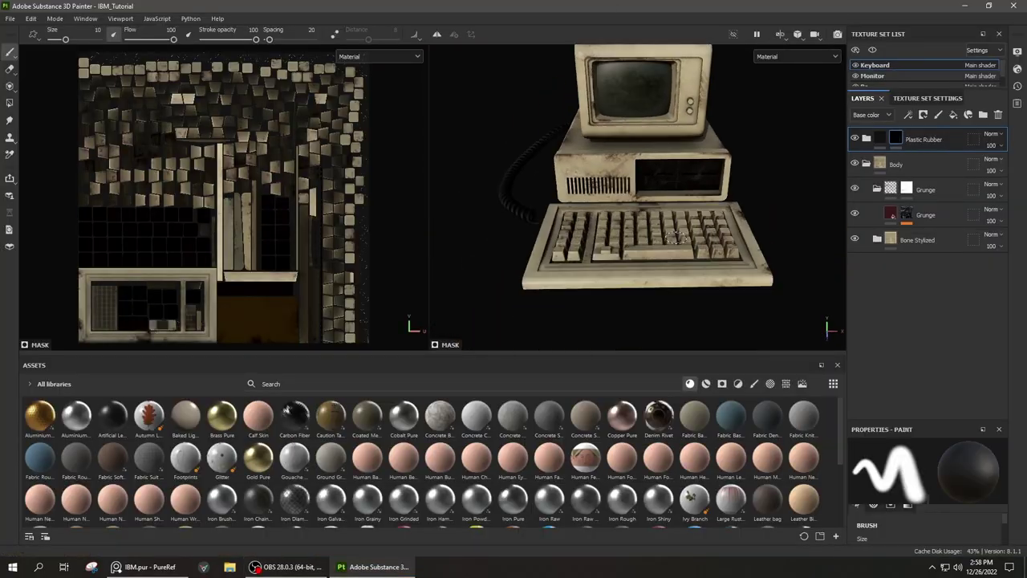
Lower the keyboard's second Grunge layer opacity
{"action": "left_click", "coordinate": [992, 221]}
{"action": "left_click_drag", "start_coordinate": [1019, 240], "coordinate": [1017, 243]}
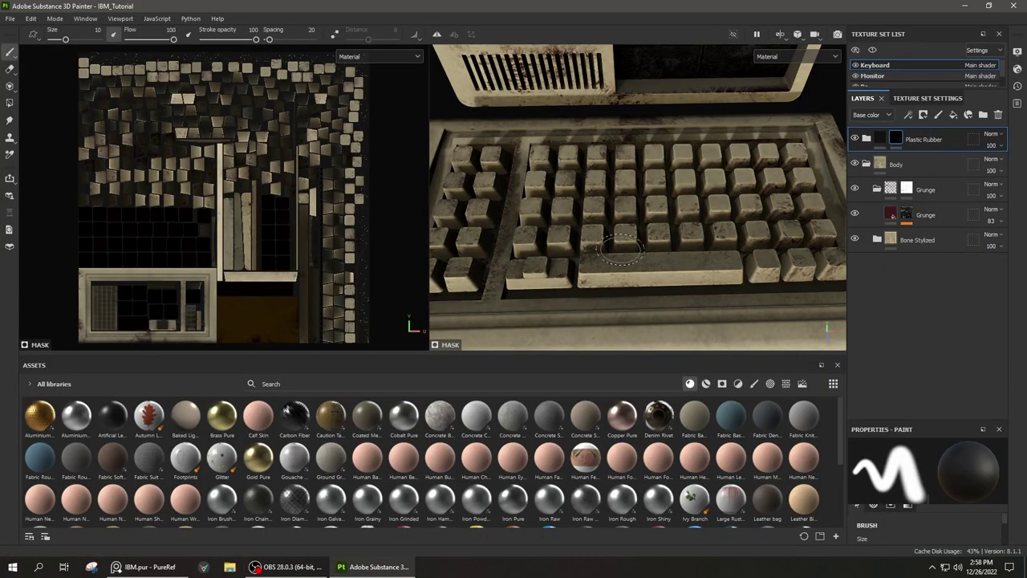
{"action": "left_click_drag", "start_coordinate": [620, 249], "coordinate": [607, 239], "text": "alt"}
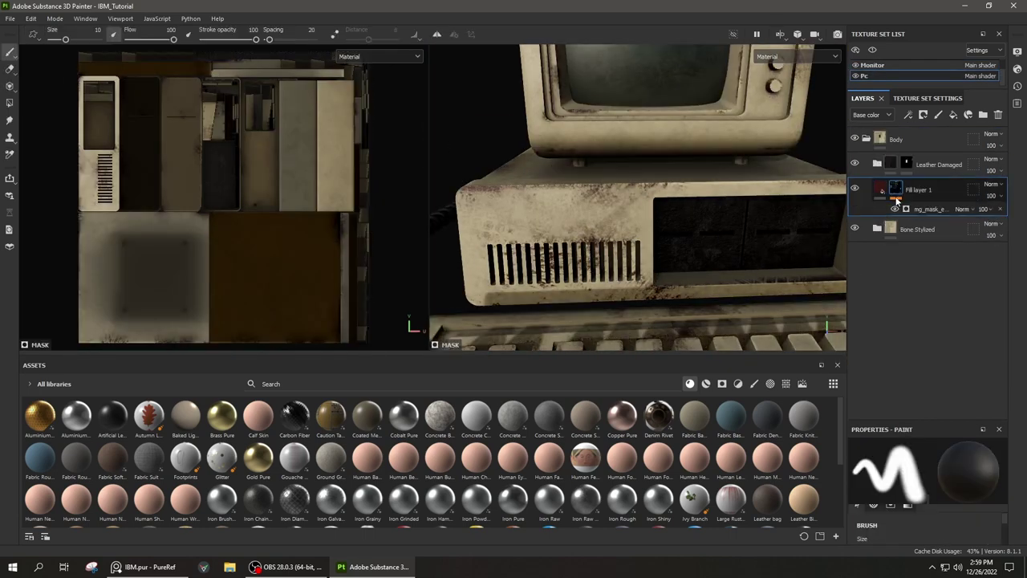
On the Pc set, set the dust fill to 90 opacity and re-randomize its seed
{"action": "left_click", "coordinate": [930, 209]}
{"action": "left_click", "coordinate": [983, 208]}
{"action": "left_click_drag", "start_coordinate": [1019, 207], "coordinate": [1021, 218]}
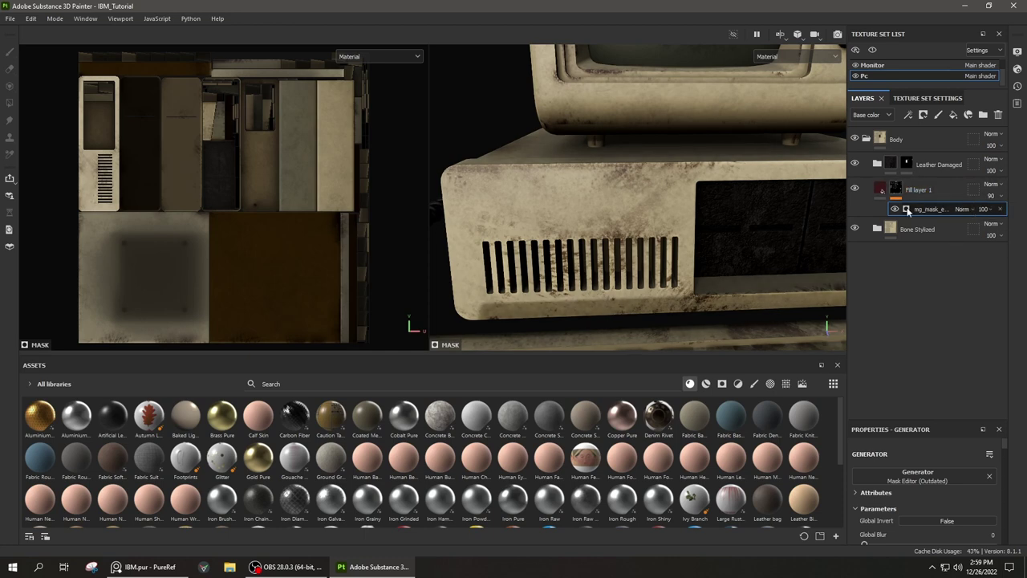
{"action": "key", "text": "f"}
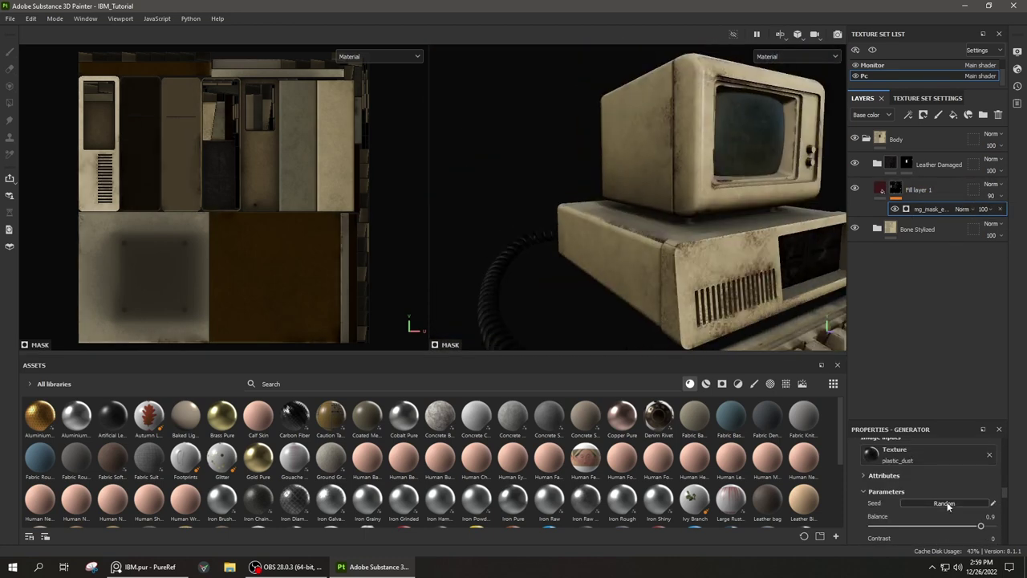
{"action": "left_click_drag", "start_coordinate": [722, 241], "coordinate": [774, 265], "text": "alt"}
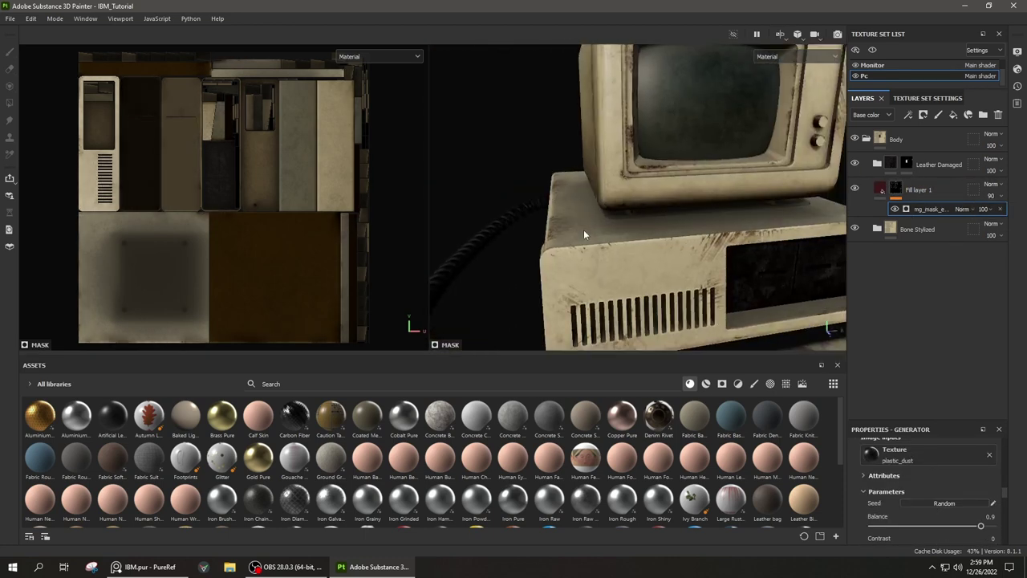
{"action": "left_click_drag", "start_coordinate": [584, 230], "coordinate": [523, 241], "text": "alt"}
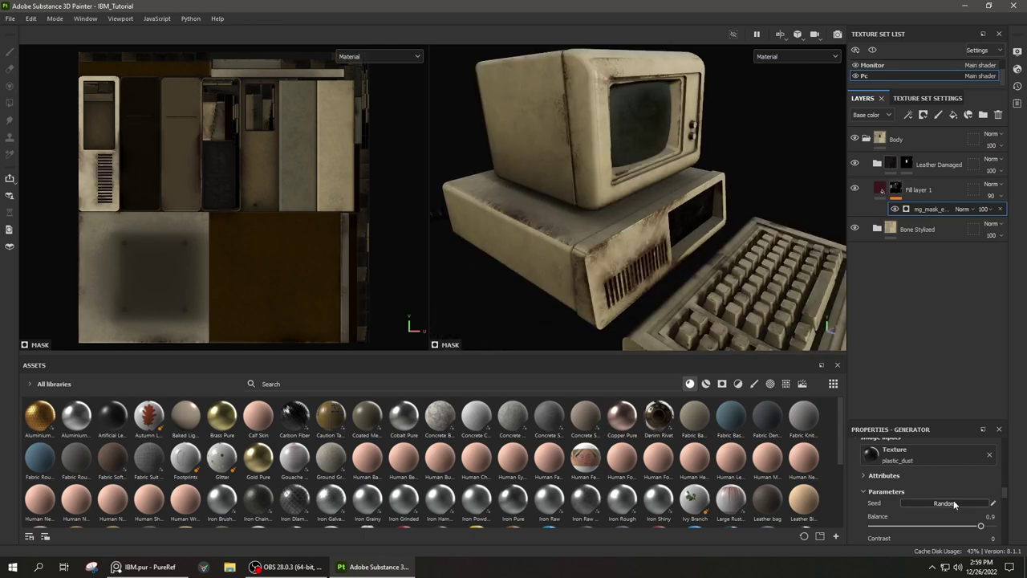
{"action": "left_click", "coordinate": [954, 503]}
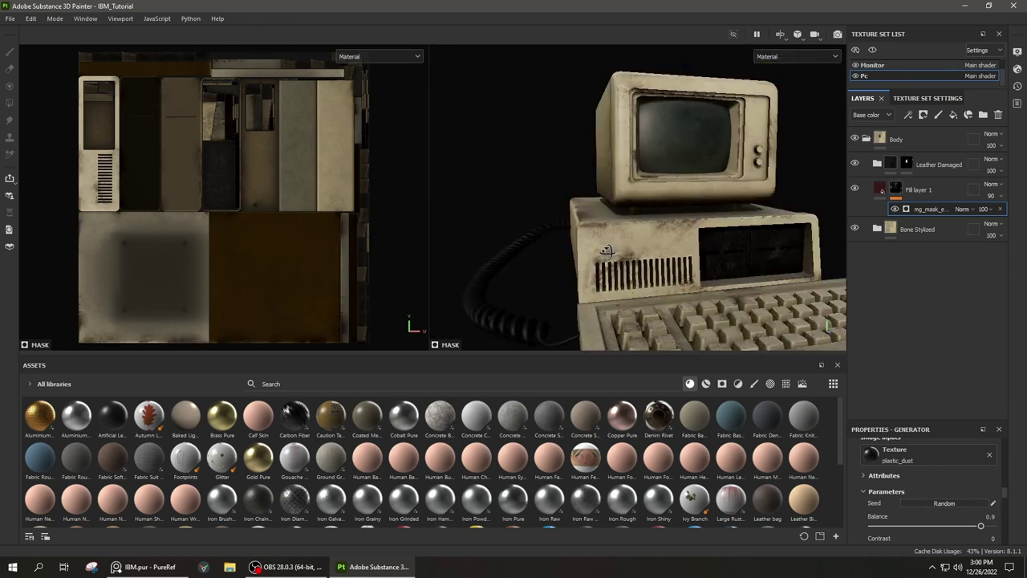
{"action": "left_click", "coordinate": [902, 190]}
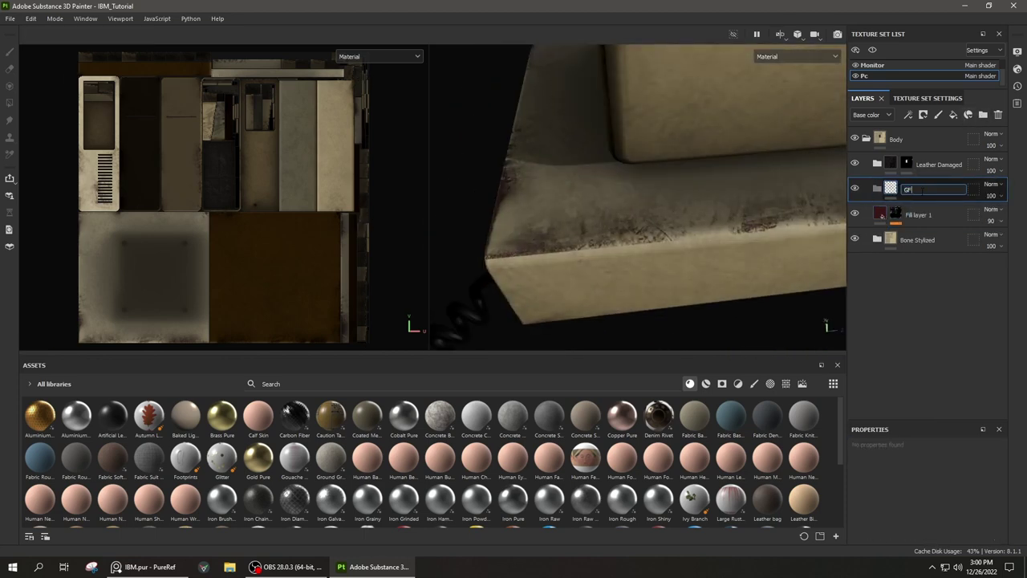
Select the new Grunge folder's mask and line up a view of the case edge
{"action": "left_click", "coordinate": [907, 191]}
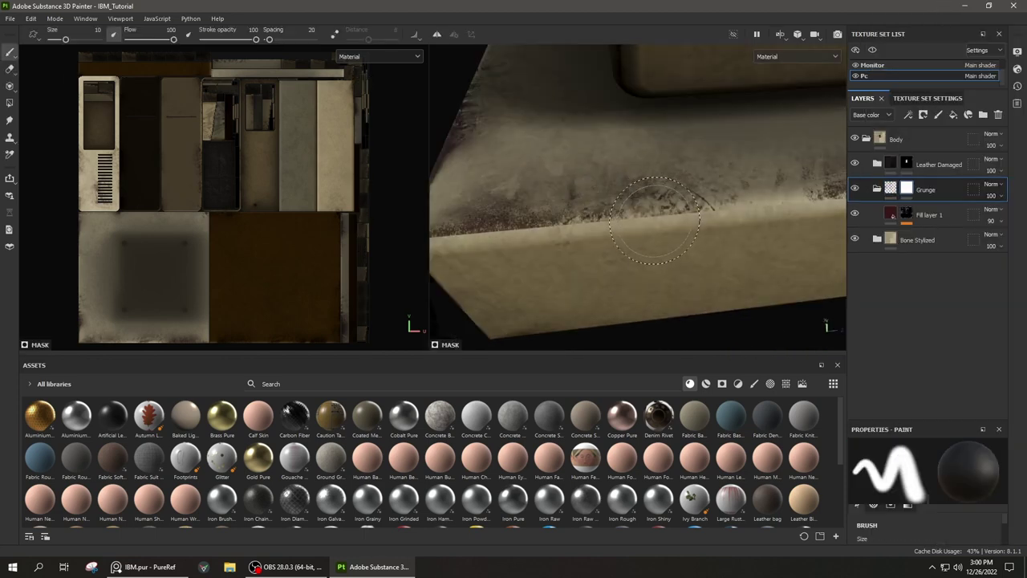
{"action": "left_click_drag", "start_coordinate": [550, 251], "coordinate": [510, 253], "text": "alt"}
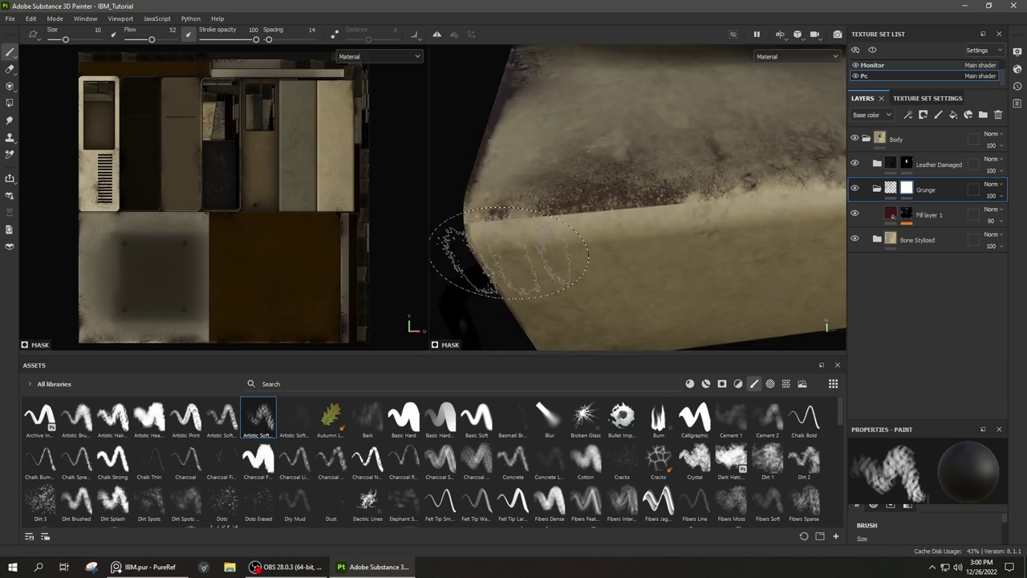
{"action": "right_click_drag", "start_coordinate": [520, 271], "coordinate": [542, 237], "text": "shift"}
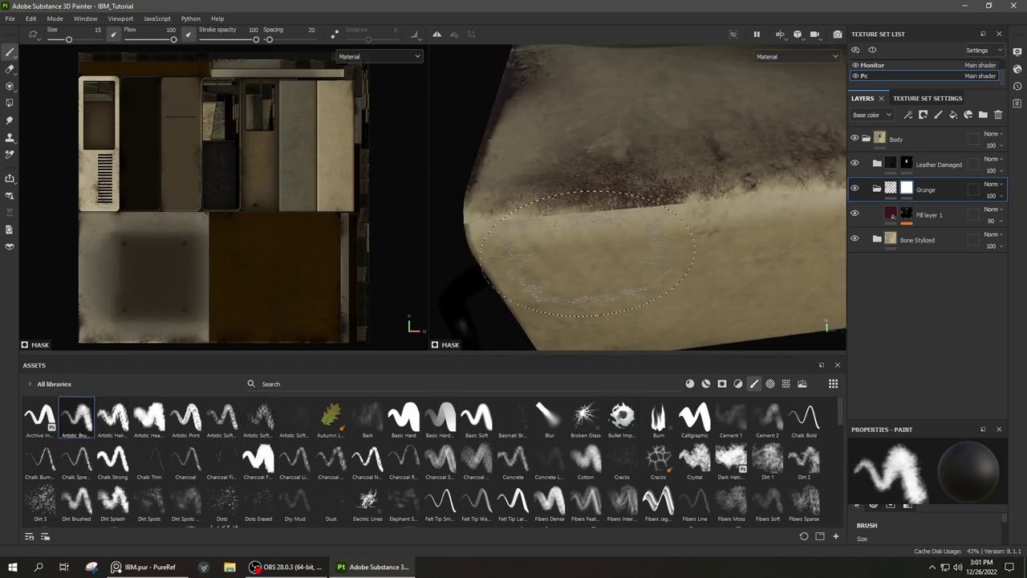
{"action": "right_click_drag", "start_coordinate": [747, 282], "coordinate": [618, 223], "text": "alt"}
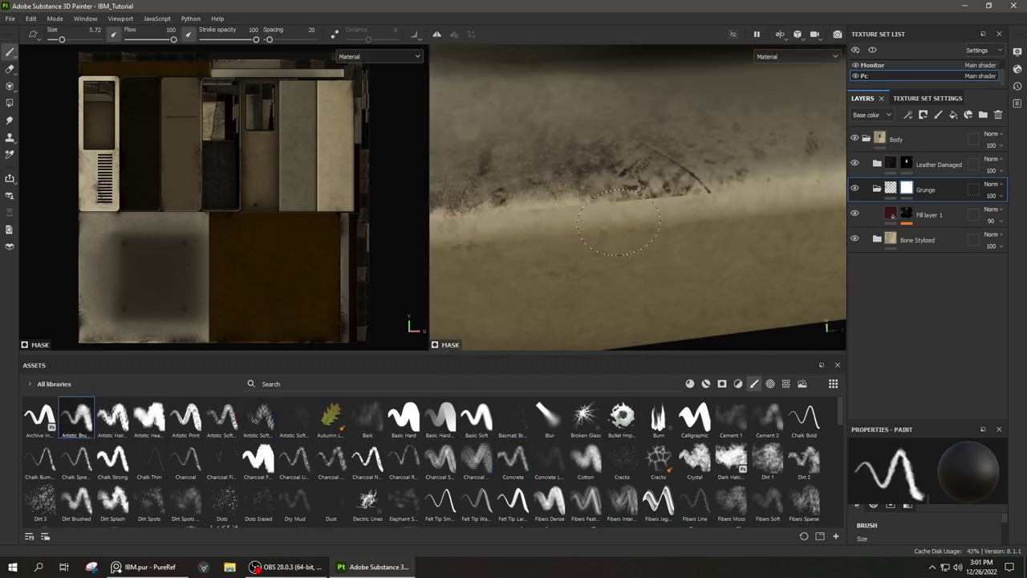
{"action": "mouse_move", "coordinate": [707, 209]}
{"action": "left_mouse_down", "text": "alt"}
{"action": "mouse_move", "coordinate": [711, 286]}
{"action": "mouse_move", "coordinate": [697, 305]}
{"action": "left_mouse_up", "text": "alt"}
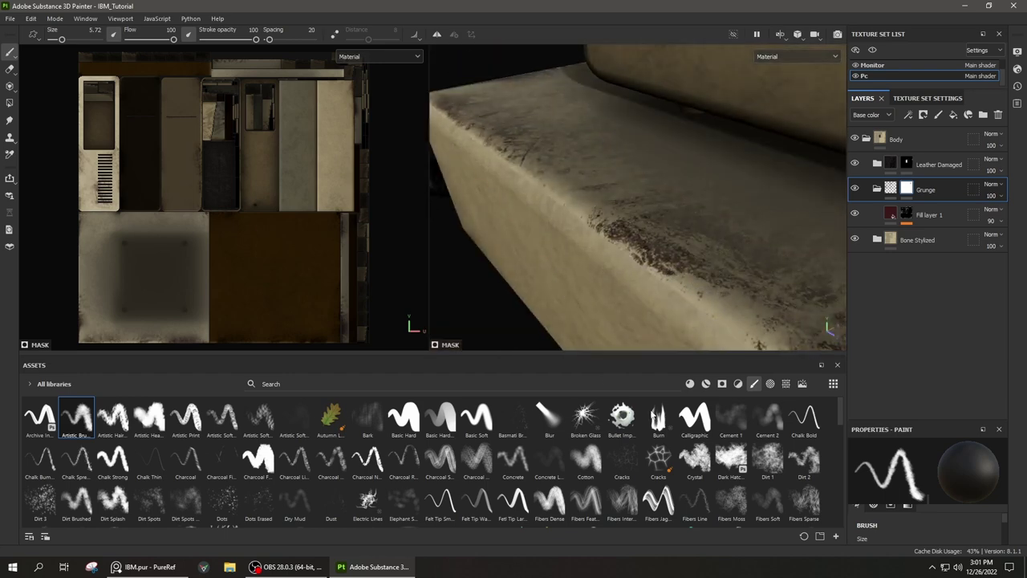
{"action": "left_click_drag", "start_coordinate": [634, 277], "coordinate": [670, 265], "text": "alt"}
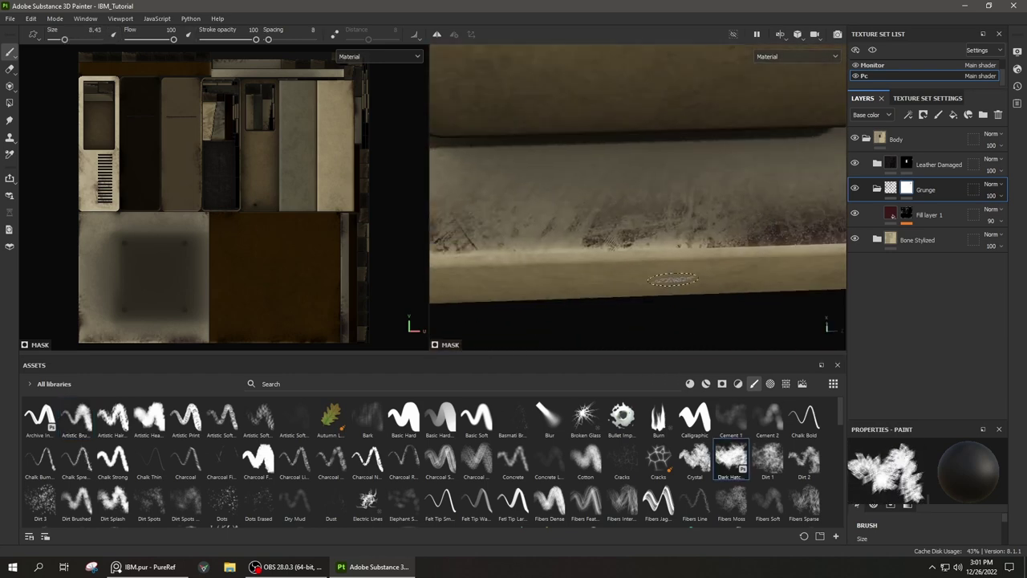
Paint grime along the case top and edges with Fibers Moss and Dirt 1 brushes
{"action": "left_click", "coordinate": [731, 502]}
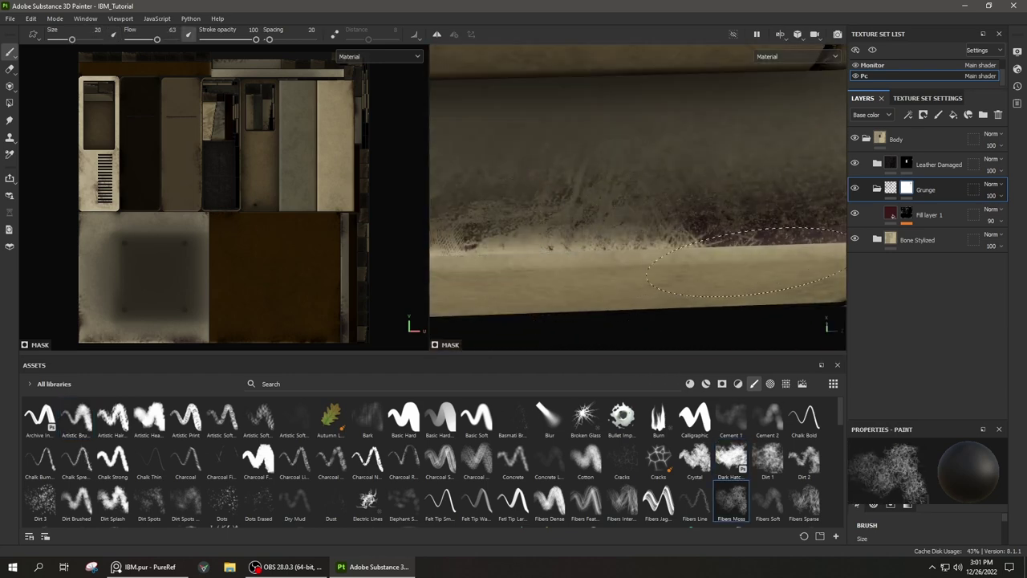
{"action": "left_click_drag", "start_coordinate": [744, 262], "coordinate": [723, 241], "text": "alt"}
{"action": "left_click", "coordinate": [767, 459]}
{"action": "left_click_drag", "start_coordinate": [619, 104], "coordinate": [636, 277], "text": "alt"}
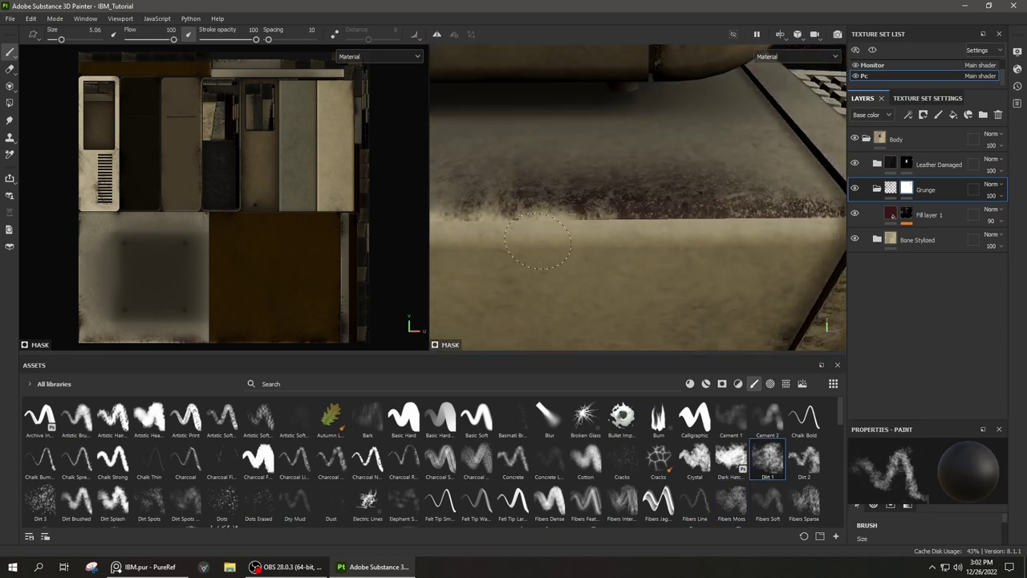
{"action": "mouse_move", "coordinate": [714, 234]}
{"action": "left_mouse_down", "text": "alt"}
{"action": "mouse_move", "coordinate": [701, 275]}
{"action": "mouse_move", "coordinate": [730, 248]}
{"action": "left_mouse_up", "text": "alt"}
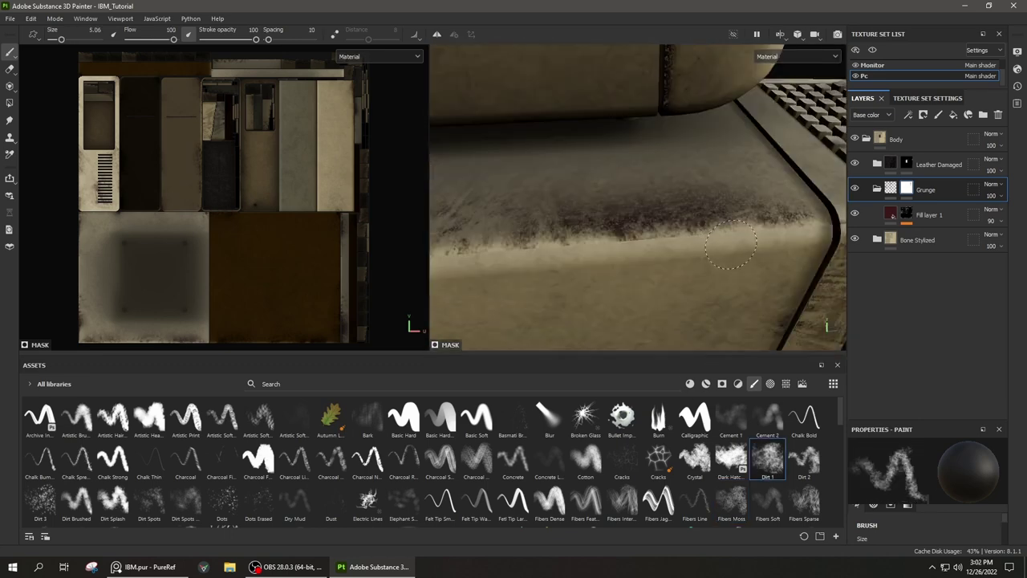
{"action": "mouse_move", "coordinate": [586, 257]}
{"action": "left_mouse_down", "text": "alt"}
{"action": "mouse_move", "coordinate": [699, 297]}
{"action": "mouse_move", "coordinate": [750, 303]}
{"action": "mouse_move", "coordinate": [629, 297]}
{"action": "mouse_move", "coordinate": [642, 273]}
{"action": "mouse_move", "coordinate": [635, 254]}
{"action": "mouse_move", "coordinate": [586, 327]}
{"action": "left_mouse_up", "text": "alt"}
{"action": "scroll", "coordinate": [646, 280], "scroll_direction": "up", "scroll_amount": 5}
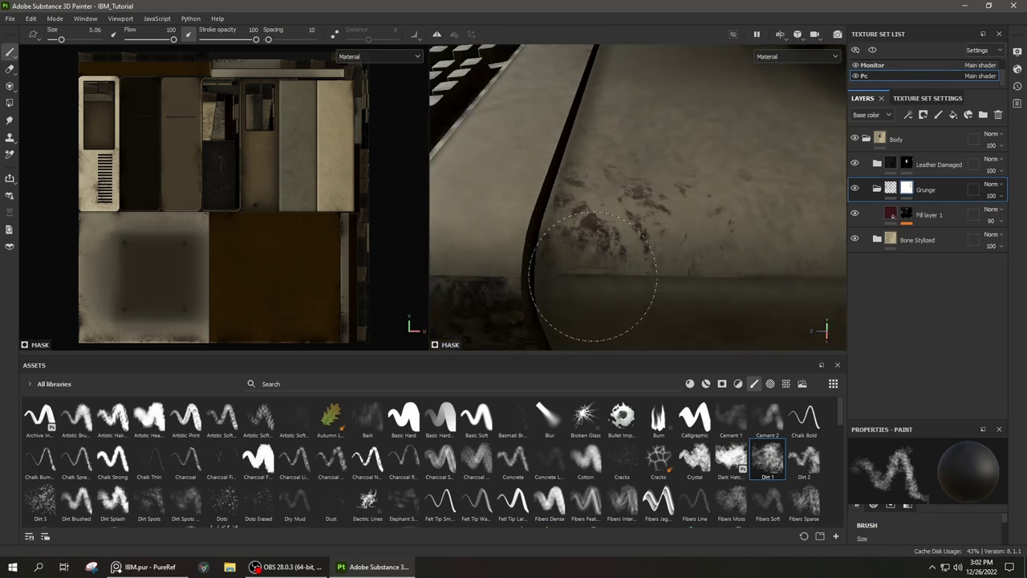
{"action": "mouse_move", "coordinate": [592, 275]}
{"action": "left_mouse_down", "text": "alt"}
{"action": "mouse_move", "coordinate": [734, 184]}
{"action": "mouse_move", "coordinate": [722, 298]}
{"action": "left_mouse_up", "text": "alt"}
{"action": "scroll", "coordinate": [688, 248], "scroll_direction": "down", "scroll_amount": 5}
{"action": "mouse_move", "coordinate": [688, 248]}
{"action": "left_mouse_down", "text": "alt"}
{"action": "mouse_move", "coordinate": [589, 186]}
{"action": "mouse_move", "coordinate": [695, 226]}
{"action": "mouse_move", "coordinate": [602, 247]}
{"action": "mouse_move", "coordinate": [658, 241]}
{"action": "left_mouse_up", "text": "alt"}
{"action": "scroll", "coordinate": [695, 226], "scroll_direction": "down", "scroll_amount": 3}
{"action": "scroll", "coordinate": [601, 260], "scroll_direction": "up", "scroll_amount": 5}
{"action": "scroll", "coordinate": [602, 259], "scroll_direction": "up", "scroll_amount": 3}
Reselect the dust fill layer and then the Grunge mask, viewing the keyboard from above
{"action": "left_click", "coordinate": [931, 215]}
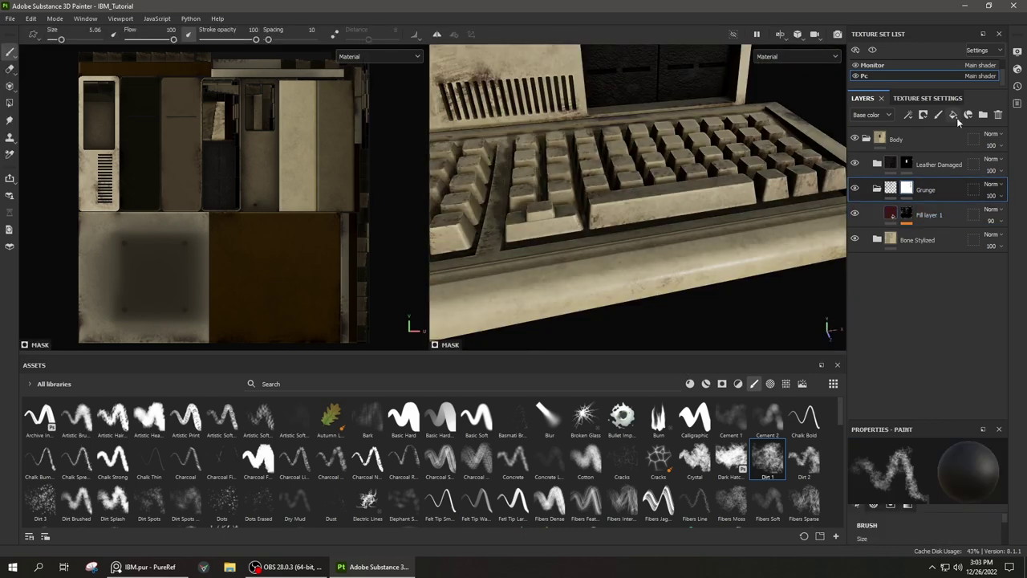
{"action": "left_click", "coordinate": [907, 189]}
{"action": "left_click_drag", "start_coordinate": [634, 201], "coordinate": [666, 173], "text": "alt"}
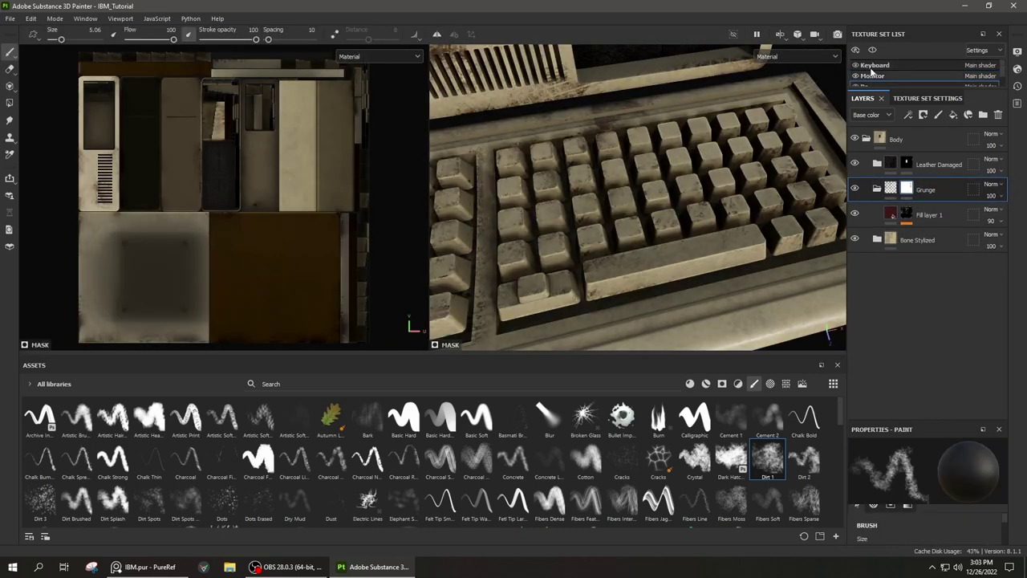
Add a fill layer to the Keyboard set and remove its generated curvature mask
{"action": "left_click", "coordinate": [873, 67]}
{"action": "left_click", "coordinate": [906, 167]}
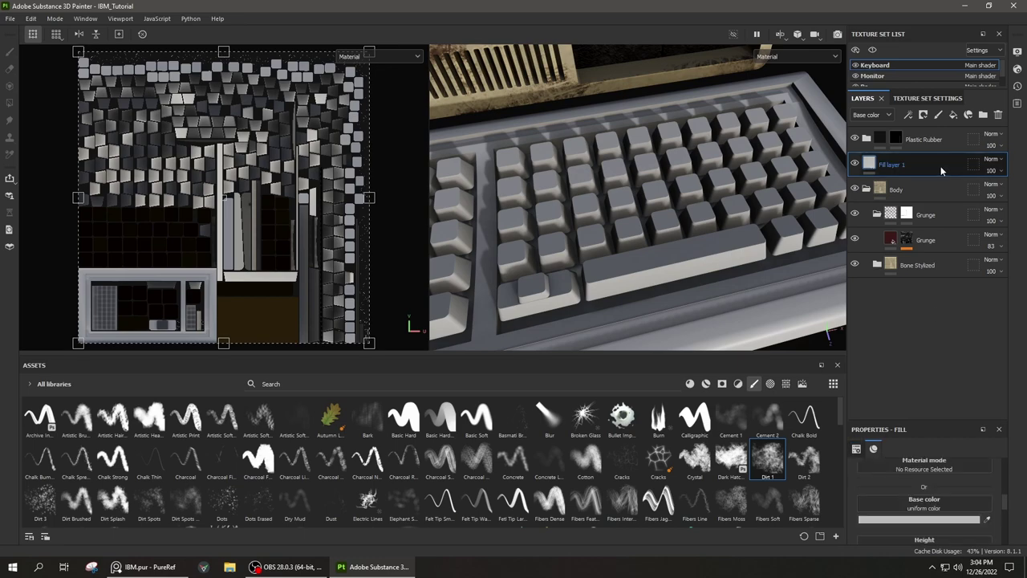
{"action": "right_click", "coordinate": [869, 347]}
{"action": "left_click", "coordinate": [914, 346]}
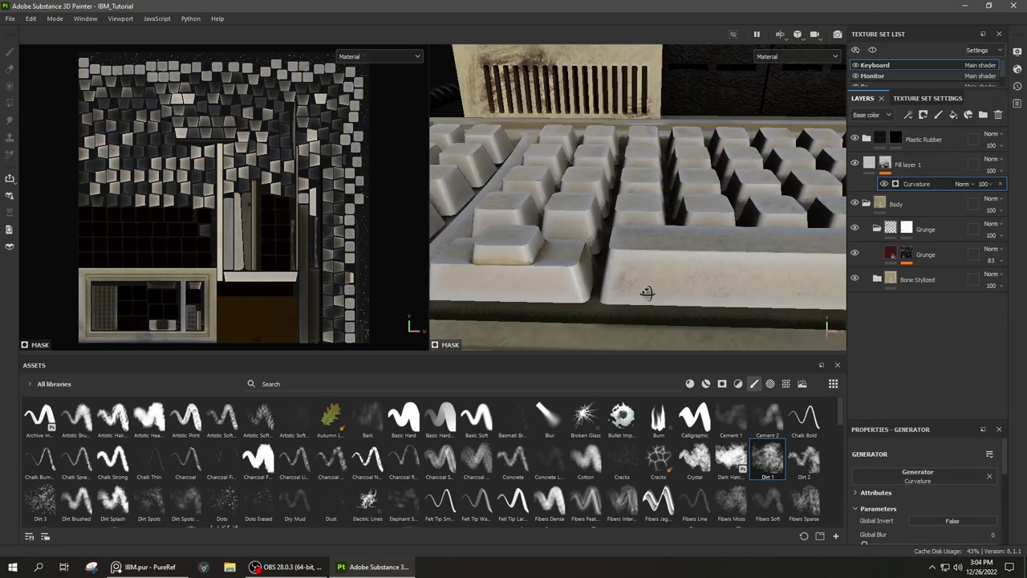
{"action": "key", "text": "Delete"}
Make the fill dark grey with Multiply blending, placed beneath the Grunge folder
{"action": "left_click", "coordinate": [947, 519]}
{"action": "left_click", "coordinate": [826, 421]}
{"action": "left_click_drag", "start_coordinate": [827, 421], "coordinate": [772, 449]}
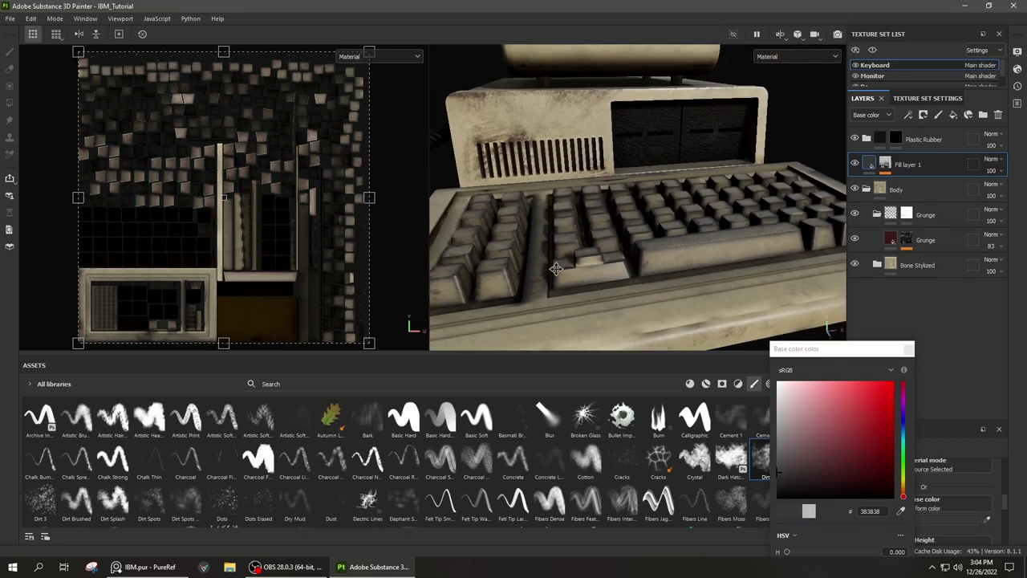
{"action": "left_click", "coordinate": [992, 159]}
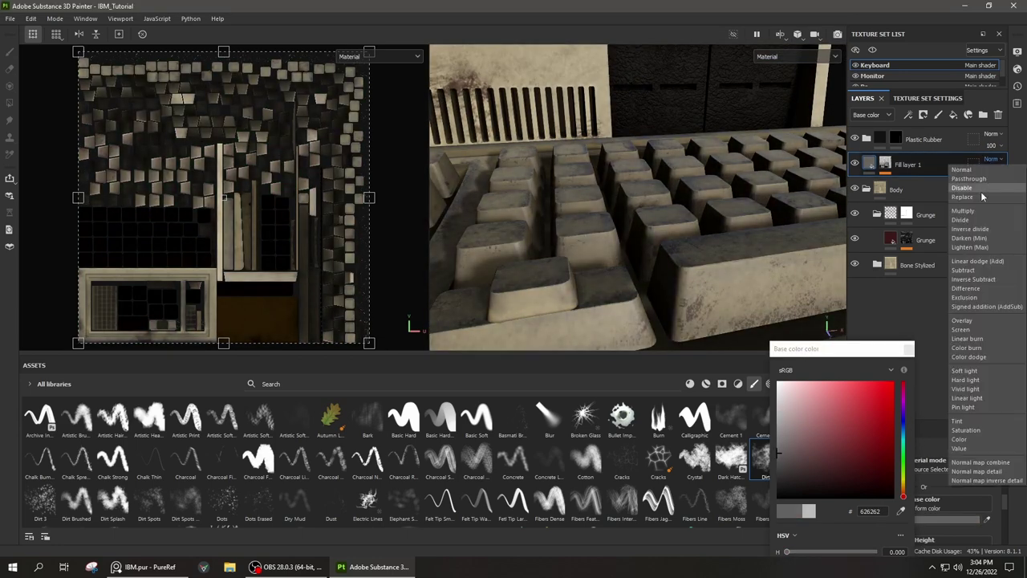
{"action": "left_click", "coordinate": [995, 201]}
{"action": "left_click_drag", "start_coordinate": [772, 449], "coordinate": [774, 476]}
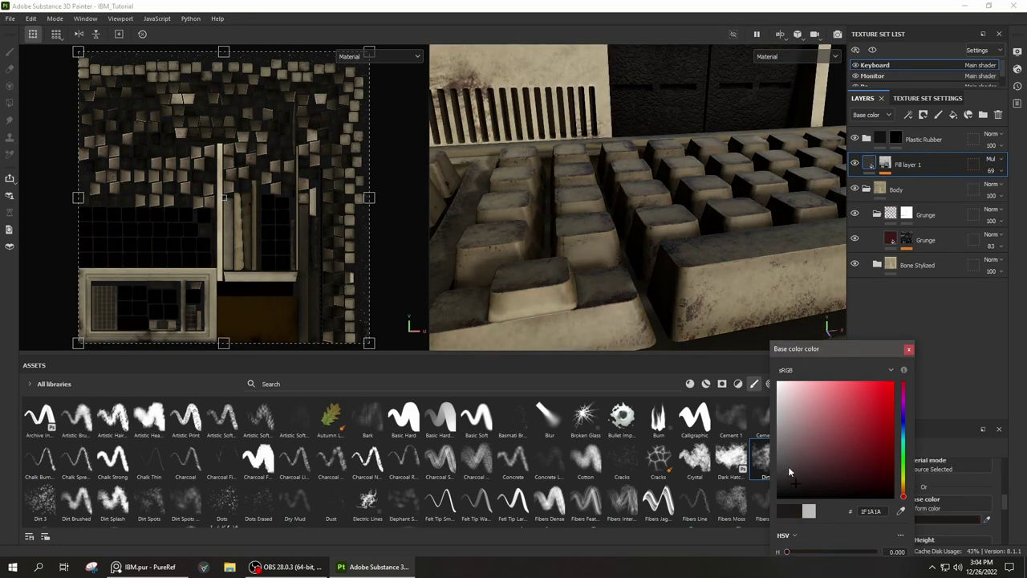
{"action": "left_click_drag", "start_coordinate": [690, 209], "coordinate": [723, 213], "text": "alt"}
Lower the fill to 30 opacity, then delete the trial fill layer
{"action": "left_click_drag", "start_coordinate": [907, 164], "coordinate": [899, 226]}
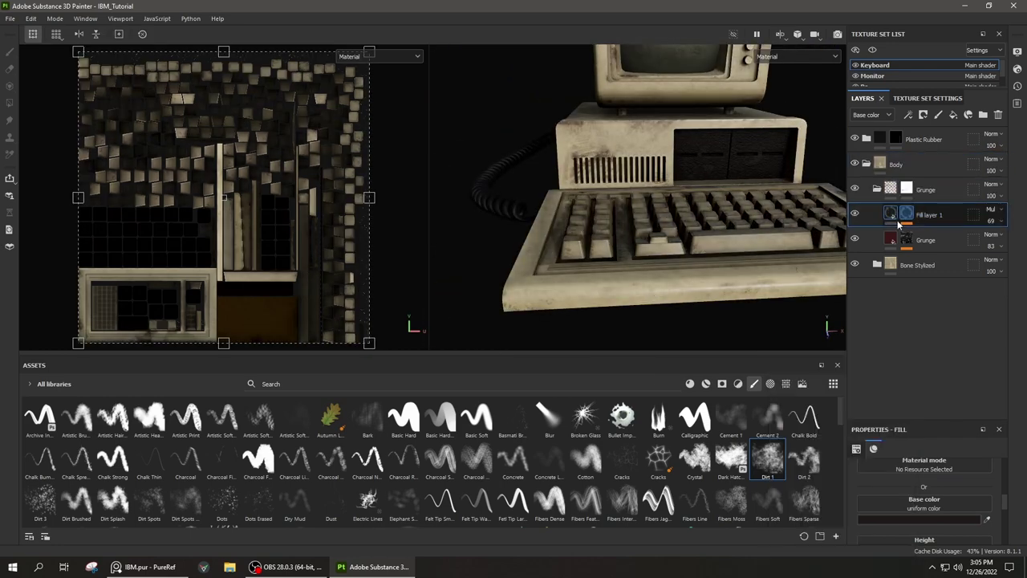
{"action": "left_click_drag", "start_coordinate": [992, 220], "coordinate": [979, 222]}
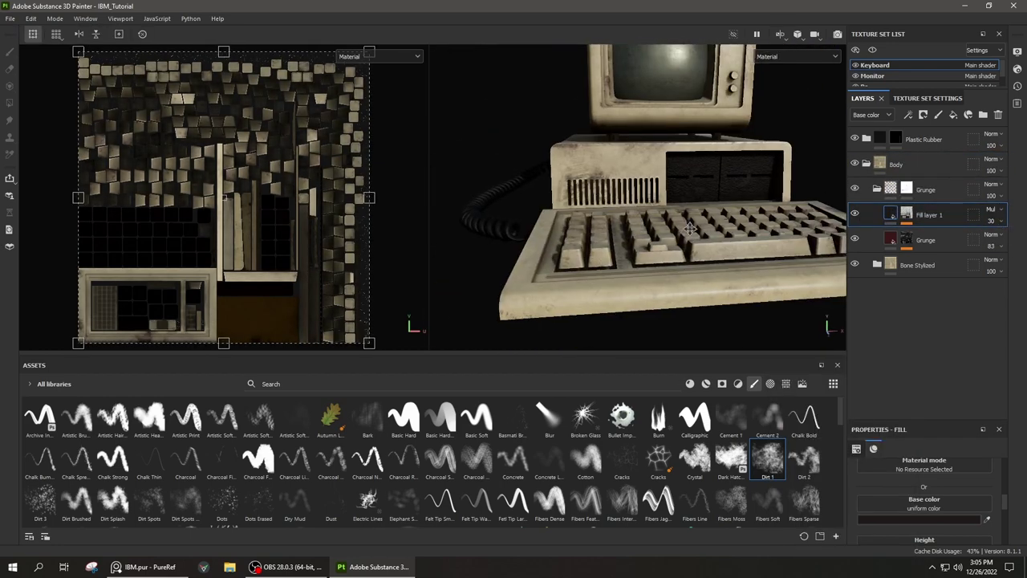
{"action": "left_click_drag", "start_coordinate": [722, 241], "coordinate": [684, 273], "text": "alt"}
{"action": "scroll", "coordinate": [639, 288], "scroll_direction": "up", "scroll_amount": 5}
{"action": "scroll", "coordinate": [639, 288], "scroll_direction": "down", "scroll_amount": 5}
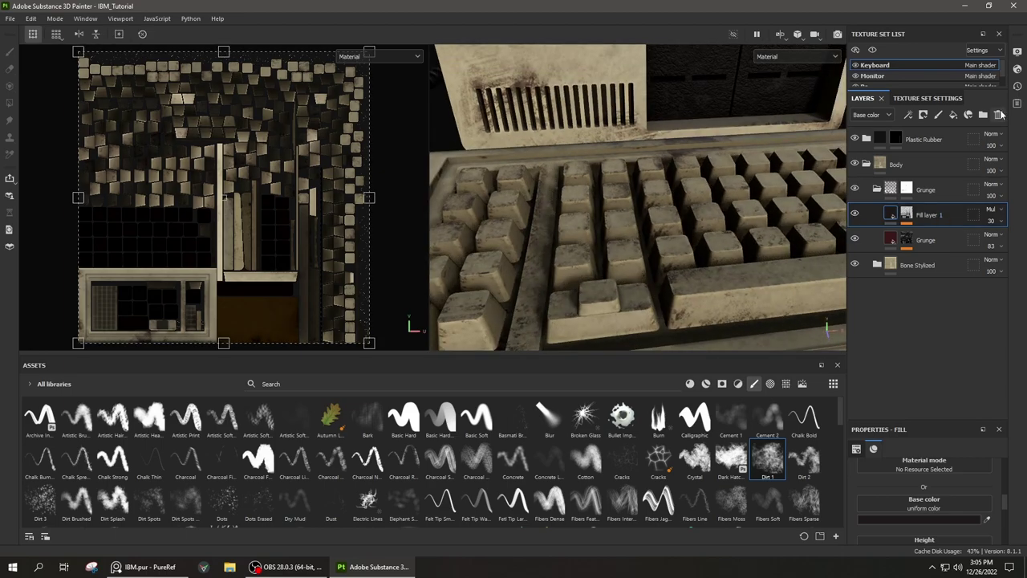
{"action": "key", "text": "Delete"}
{"action": "key", "text": "alt+Tab"}
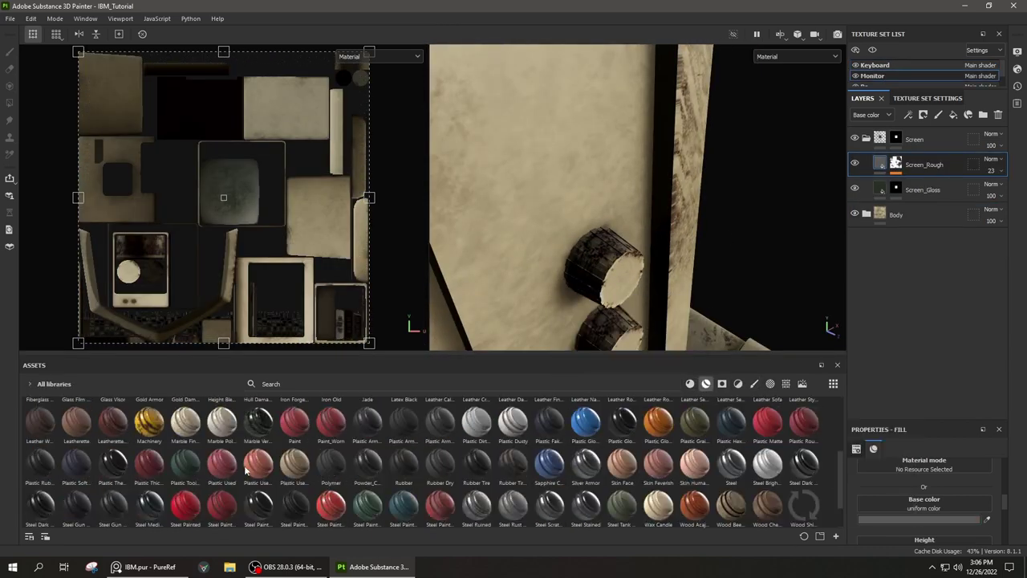
Apply the Paint_Worn material to the monitor as a new layer
{"action": "scroll", "coordinate": [468, 490], "scroll_direction": "up", "scroll_amount": 3}
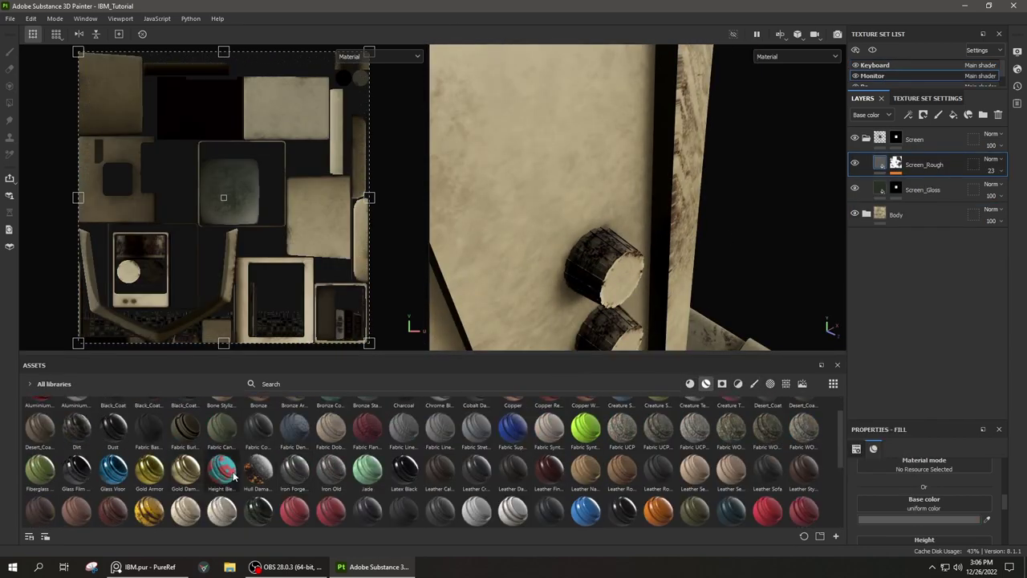
{"action": "scroll", "coordinate": [185, 464], "scroll_direction": "up", "scroll_amount": 2}
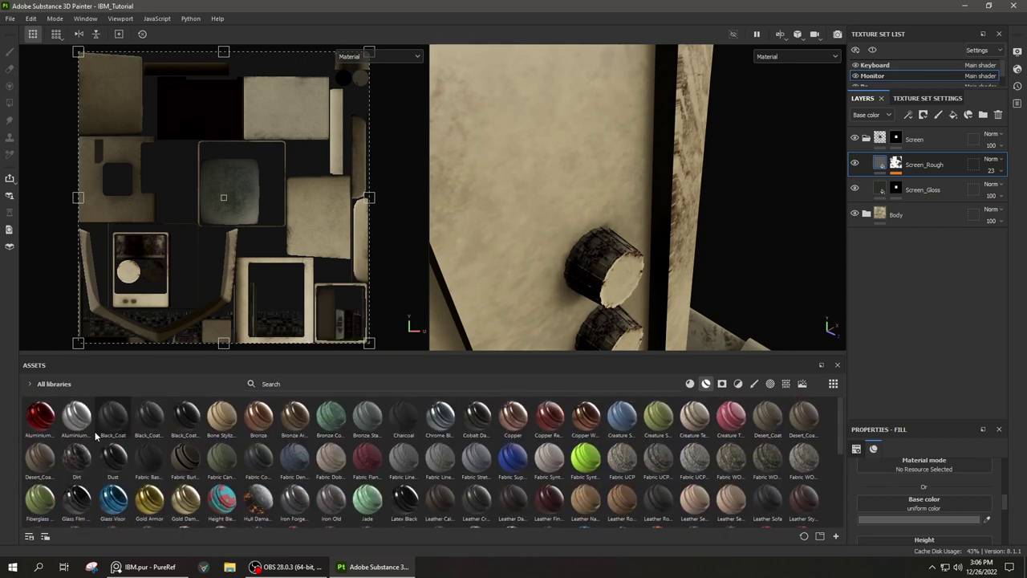
{"action": "left_click_drag", "start_coordinate": [76, 456], "coordinate": [598, 283]}
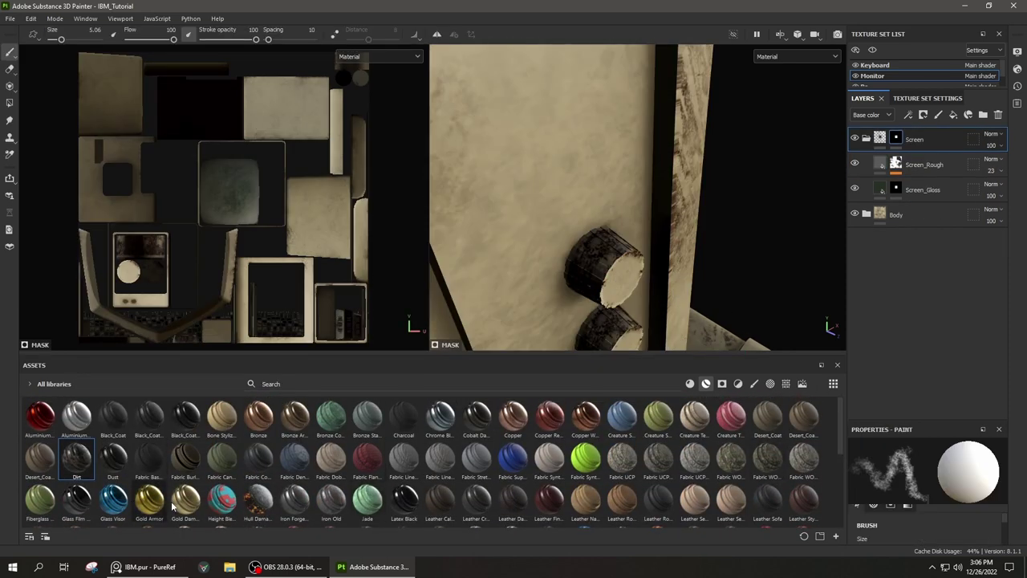
{"action": "scroll", "coordinate": [840, 462], "scroll_direction": "down", "scroll_amount": 1}
{"action": "scroll", "coordinate": [802, 469], "scroll_direction": "down", "scroll_amount": 1}
{"action": "mouse_move", "coordinate": [571, 316]}
{"action": "left_mouse_down"}
{"action": "mouse_move", "coordinate": [607, 299]}
{"action": "mouse_move", "coordinate": [518, 233]}
{"action": "mouse_move", "coordinate": [632, 329]}
{"action": "mouse_move", "coordinate": [665, 277]}
{"action": "mouse_move", "coordinate": [658, 289]}
{"action": "left_mouse_up"}
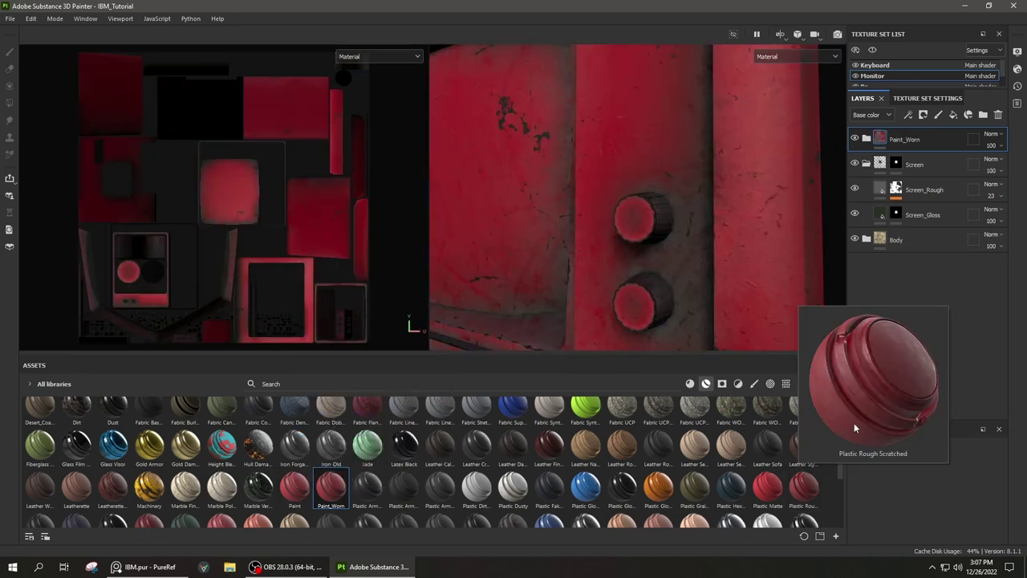
Add Rubber Tire Dirty under Body, confirm the Grunge group name, and give it a black mask
{"action": "scroll", "coordinate": [842, 511], "scroll_direction": "down", "scroll_amount": 2}
{"action": "left_click_drag", "start_coordinate": [512, 440], "coordinate": [654, 229]}
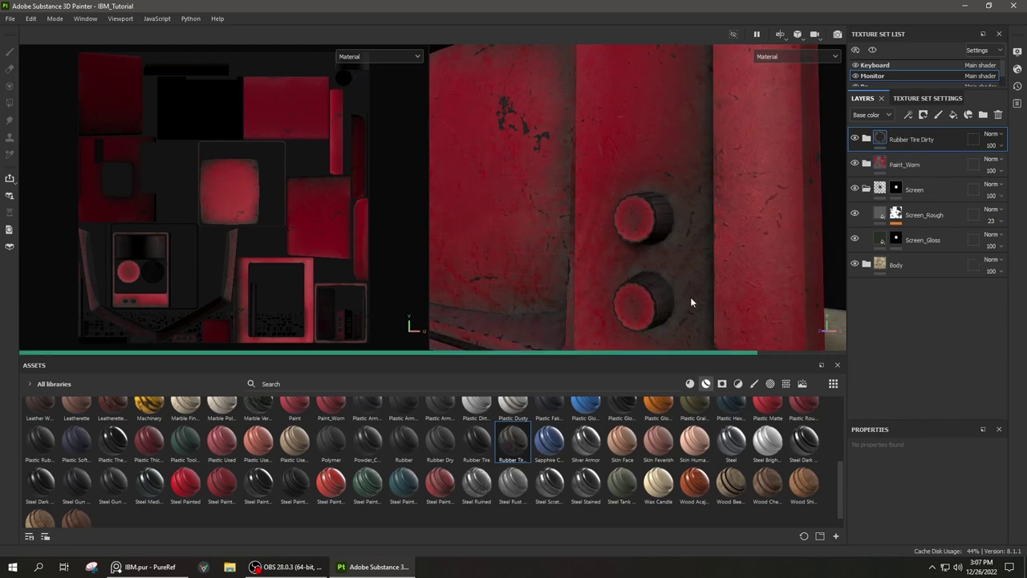
{"action": "left_click_drag", "start_coordinate": [795, 172], "coordinate": [722, 201], "text": "alt"}
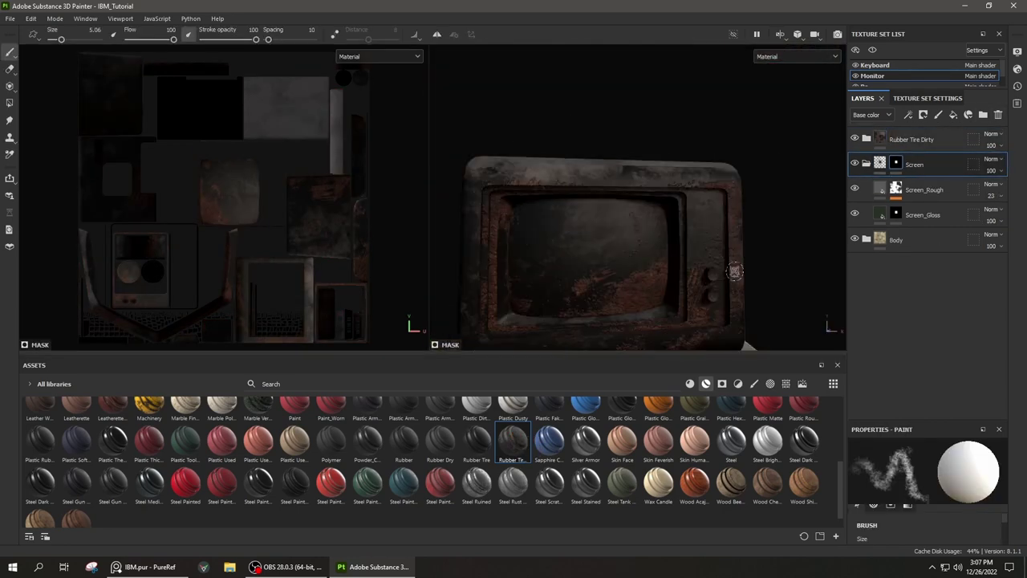
{"action": "left_click_drag", "start_coordinate": [907, 138], "coordinate": [909, 240]}
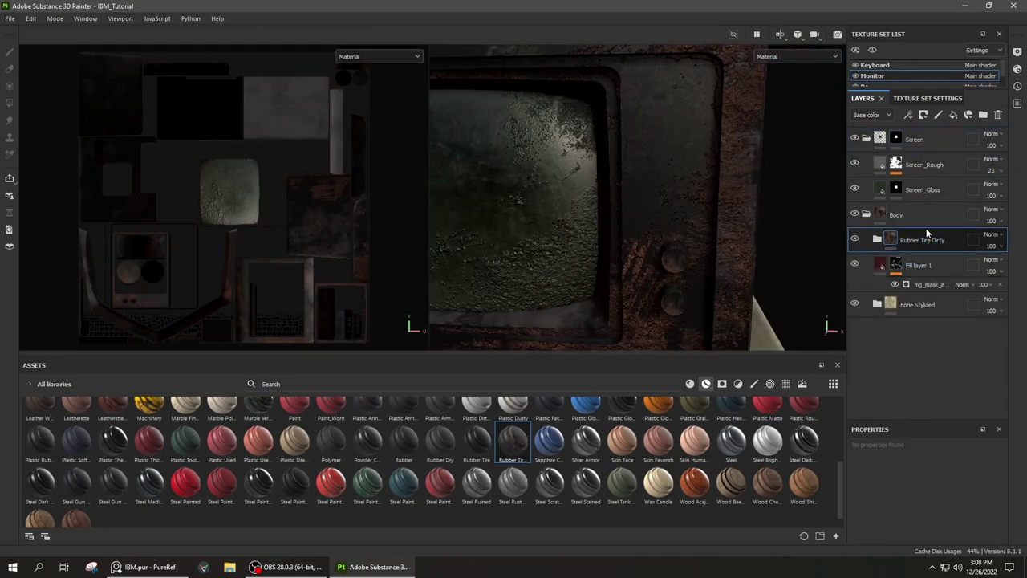
{"action": "type", "text": "Grung"}
{"action": "key", "text": "Return"}
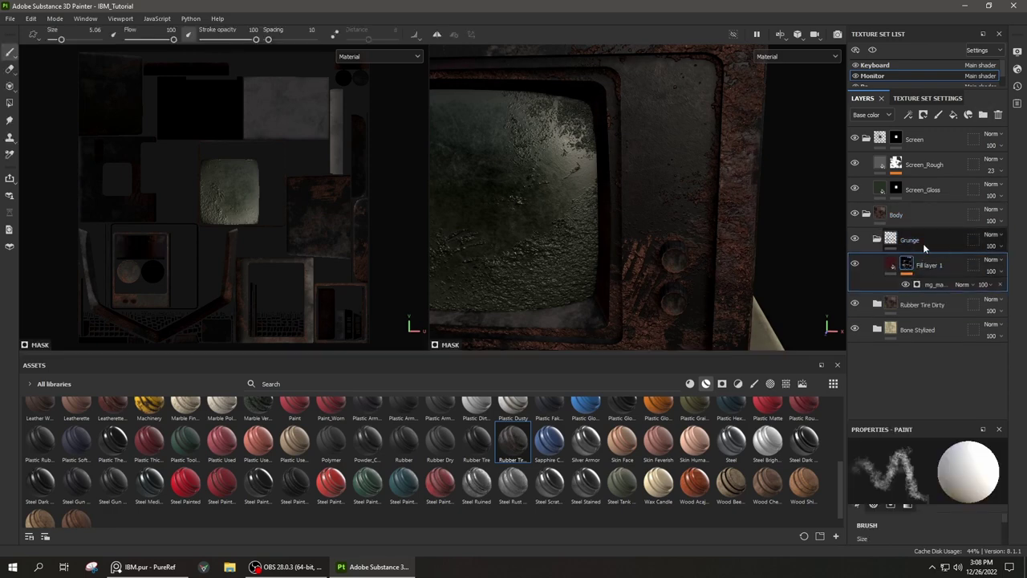
{"action": "right_click", "coordinate": [911, 270]}
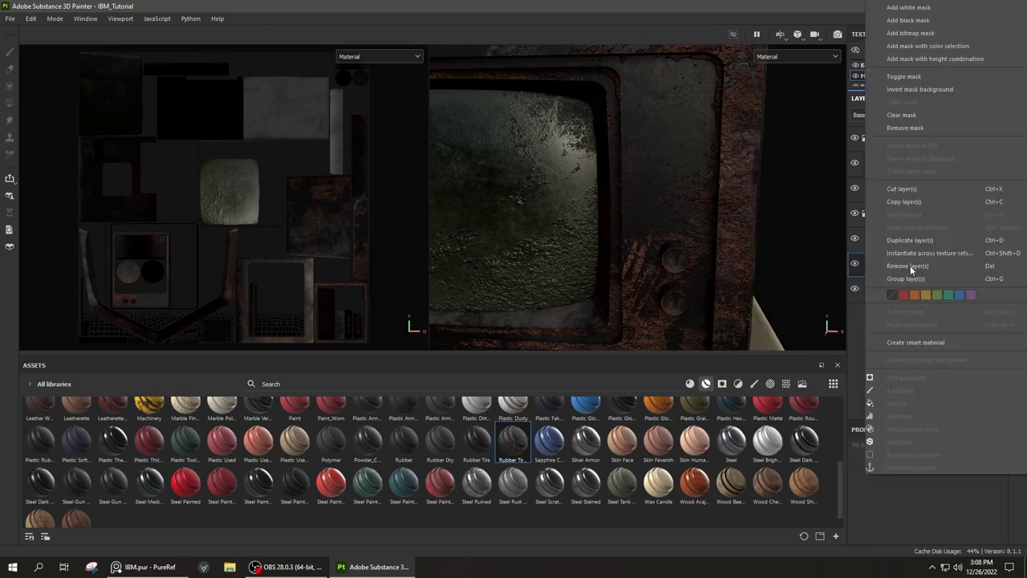
{"action": "left_click", "coordinate": [900, 19]}
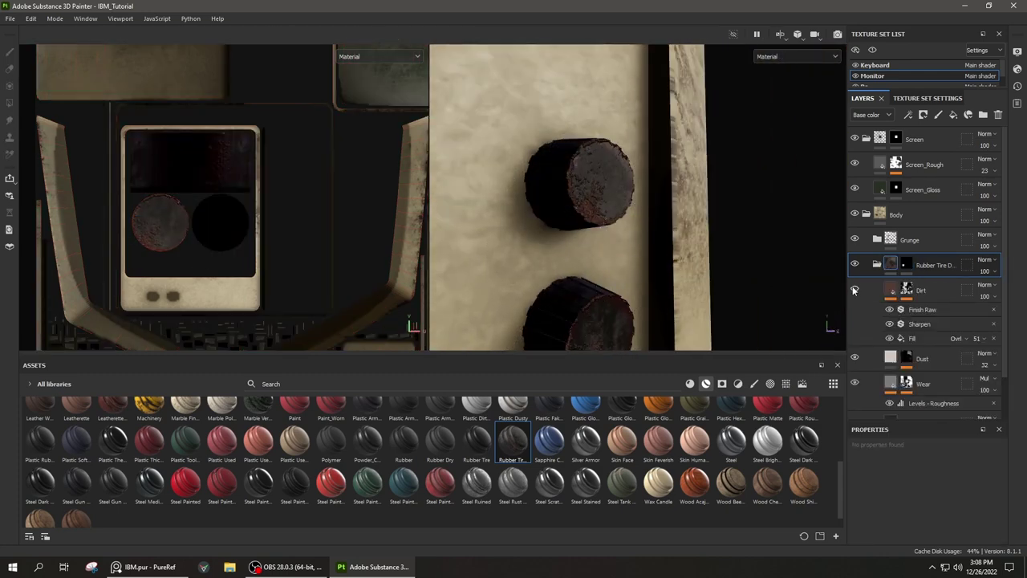
Tune the knob rubber's roughness, settling around 0.51 after trying 0.35 and 0.29
{"action": "left_click_drag", "start_coordinate": [907, 528], "coordinate": [899, 528]}
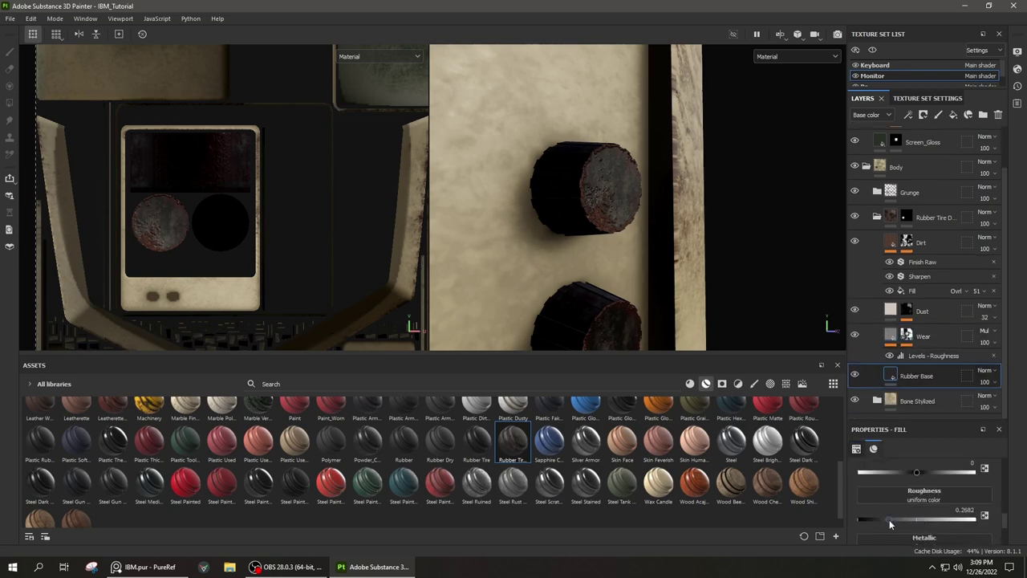
{"action": "left_click_drag", "start_coordinate": [890, 519], "coordinate": [927, 522]}
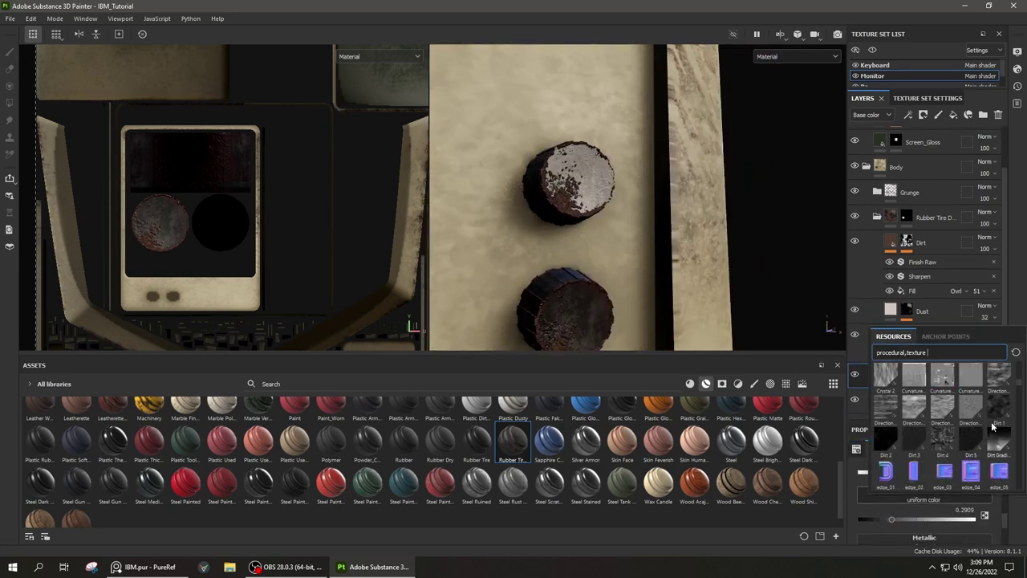
{"action": "mouse_move", "coordinate": [516, 264]}
{"action": "left_mouse_down", "text": "alt"}
{"action": "mouse_move", "coordinate": [649, 289]}
{"action": "mouse_move", "coordinate": [540, 285]}
{"action": "mouse_move", "coordinate": [639, 238]}
{"action": "mouse_move", "coordinate": [647, 251]}
{"action": "mouse_move", "coordinate": [581, 261]}
{"action": "mouse_move", "coordinate": [634, 202]}
{"action": "left_mouse_up", "text": "alt"}
{"action": "left_click_drag", "start_coordinate": [900, 519], "coordinate": [918, 520]}
{"action": "mouse_move", "coordinate": [562, 256]}
{"action": "left_mouse_down", "text": "alt"}
{"action": "mouse_move", "coordinate": [503, 275]}
{"action": "mouse_move", "coordinate": [737, 296]}
{"action": "mouse_move", "coordinate": [611, 323]}
{"action": "mouse_move", "coordinate": [742, 285]}
{"action": "mouse_move", "coordinate": [663, 290]}
{"action": "left_mouse_up", "text": "alt"}
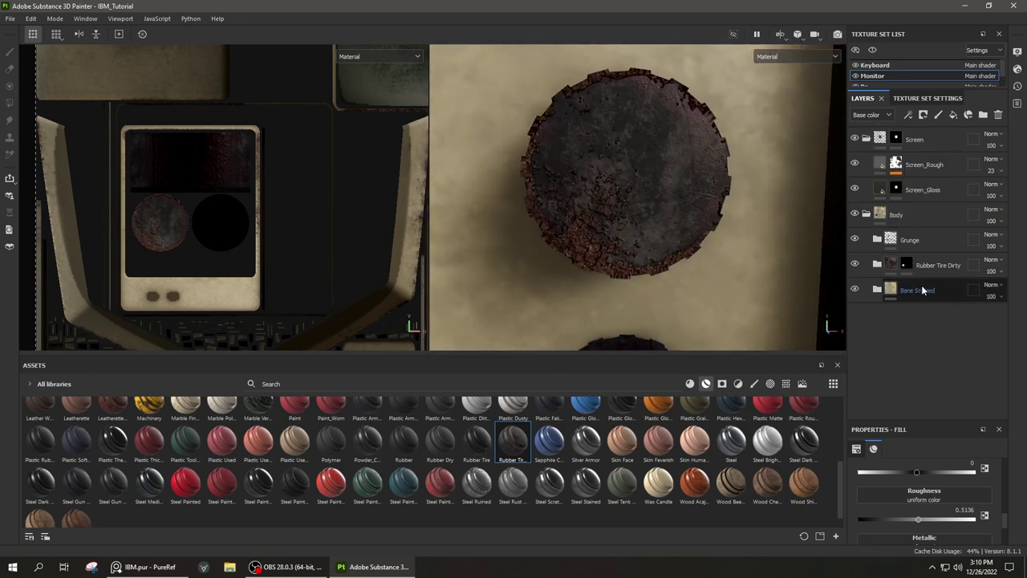
Paint a Paint Roller test stroke on the knob in Layer 1 and set its blending to Color
{"action": "left_click", "coordinate": [933, 239]}
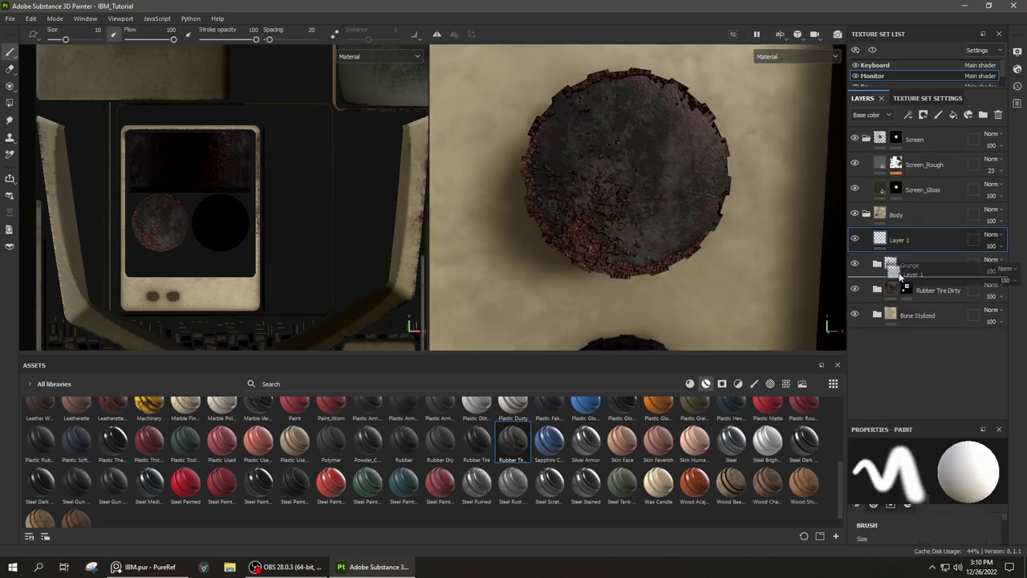
{"action": "left_click", "coordinate": [754, 383]}
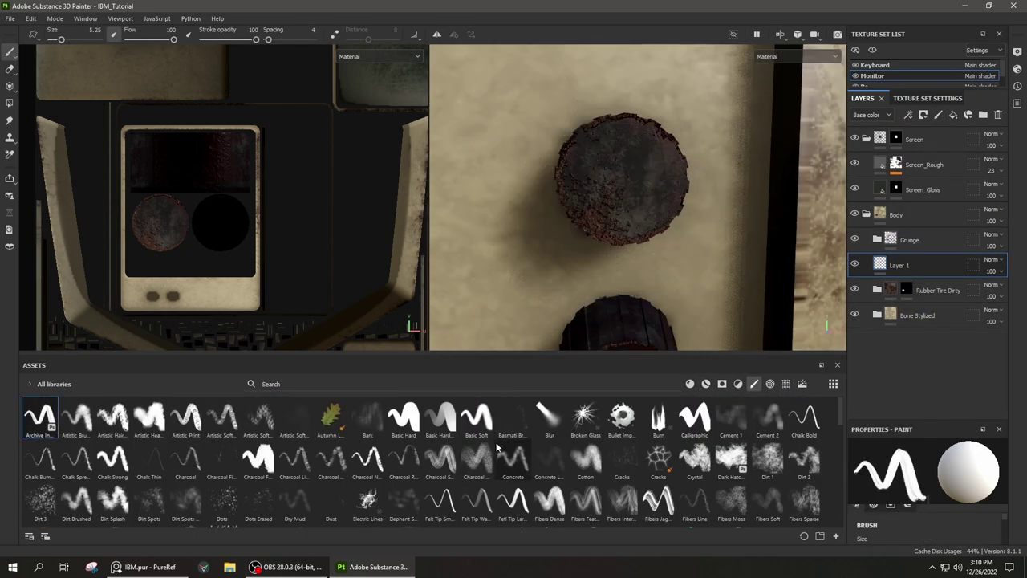
{"action": "left_click", "coordinate": [40, 452]}
{"action": "left_click_drag", "start_coordinate": [616, 161], "coordinate": [614, 201]}
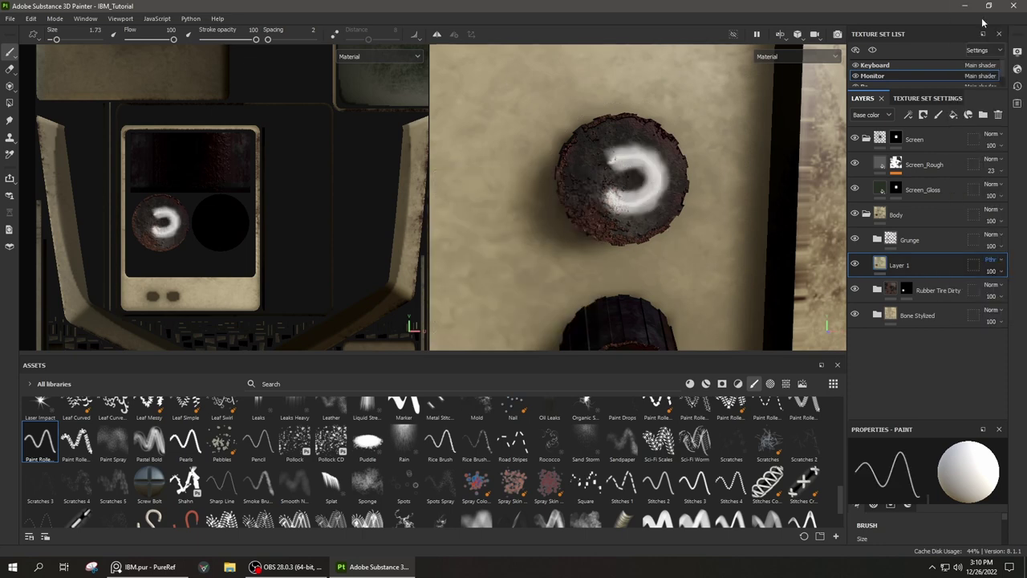
{"action": "left_click", "coordinate": [991, 259]}
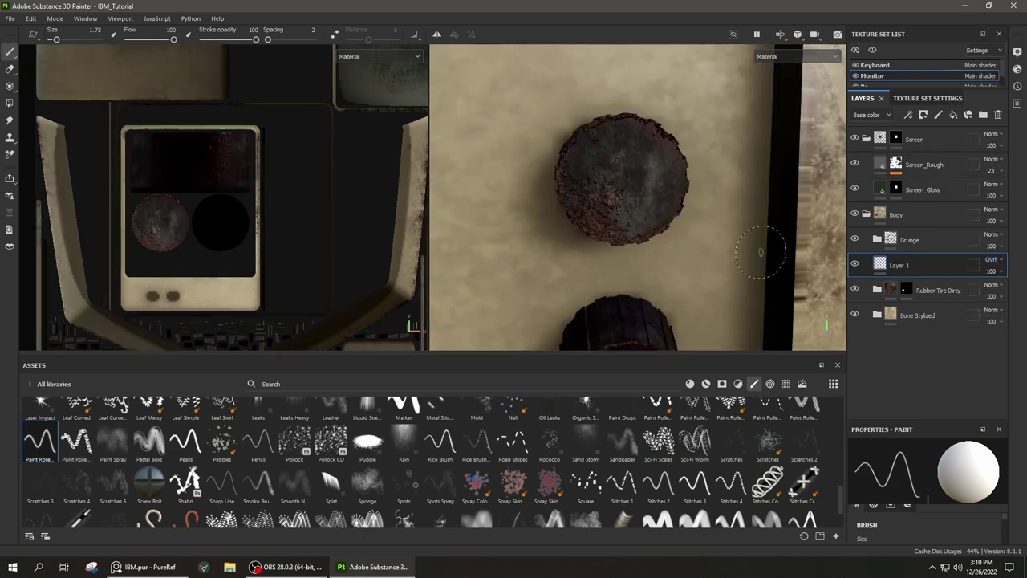
{"action": "left_click", "coordinate": [992, 275]}
Zoom and orbit around the knob to inspect the color-blended paint
{"action": "scroll", "coordinate": [630, 201], "scroll_direction": "up", "scroll_amount": 5}
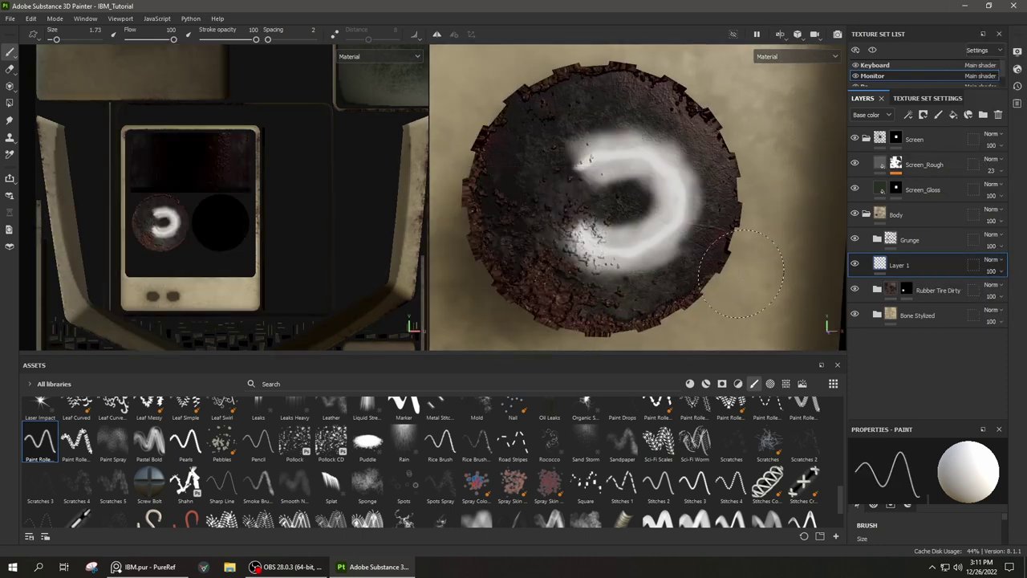
{"action": "scroll", "coordinate": [416, 461], "scroll_direction": "up", "scroll_amount": 5}
{"action": "scroll", "coordinate": [630, 201], "scroll_direction": "down", "scroll_amount": 3}
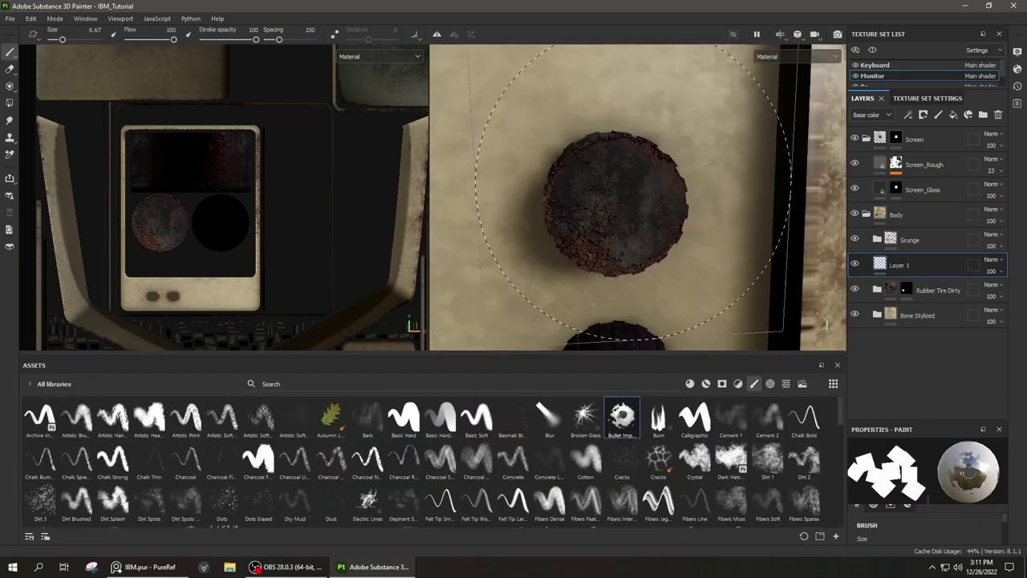
{"action": "mouse_move", "coordinate": [630, 200]}
{"action": "left_mouse_down", "text": "alt"}
{"action": "mouse_move", "coordinate": [610, 184]}
{"action": "mouse_move", "coordinate": [562, 193]}
{"action": "left_mouse_up", "text": "alt"}
{"action": "scroll", "coordinate": [236, 484], "scroll_direction": "down", "scroll_amount": 5}
{"action": "scroll", "coordinate": [236, 484], "scroll_direction": "down", "scroll_amount": 3}
{"action": "scroll", "coordinate": [630, 201], "scroll_direction": "down", "scroll_amount": 5}
Browse the PC reference images in PureRef, including the rear view
{"action": "left_click", "coordinate": [144, 567]}
{"action": "scroll", "coordinate": [401, 298], "scroll_direction": "up", "scroll_amount": 5}
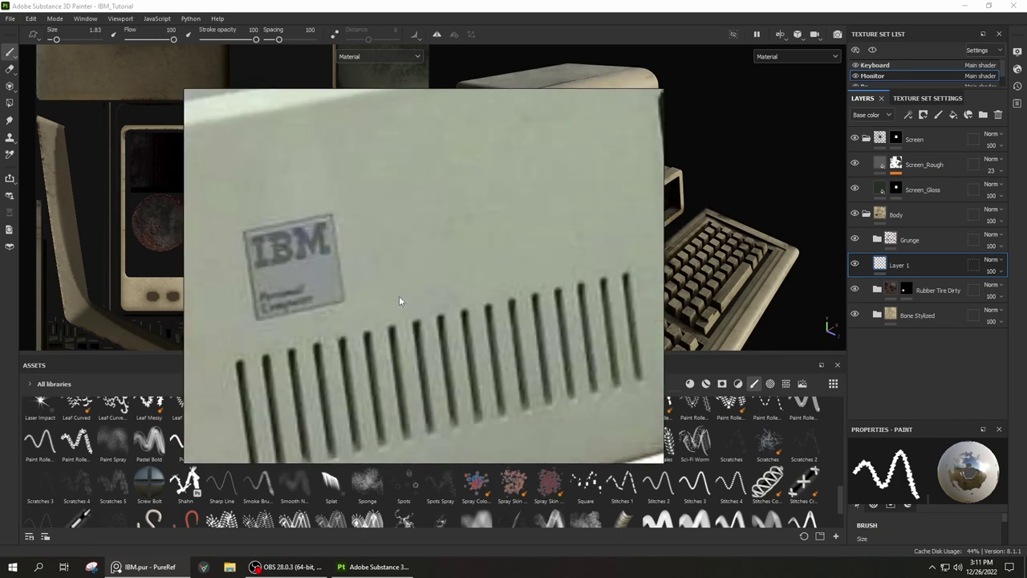
{"action": "scroll", "coordinate": [468, 370], "scroll_direction": "down", "scroll_amount": 3}
{"action": "scroll", "coordinate": [468, 370], "scroll_direction": "down", "scroll_amount": 3}
{"action": "middle_click_drag", "start_coordinate": [467, 371], "coordinate": [450, 401]}
{"action": "scroll", "coordinate": [450, 398], "scroll_direction": "up", "scroll_amount": 2}
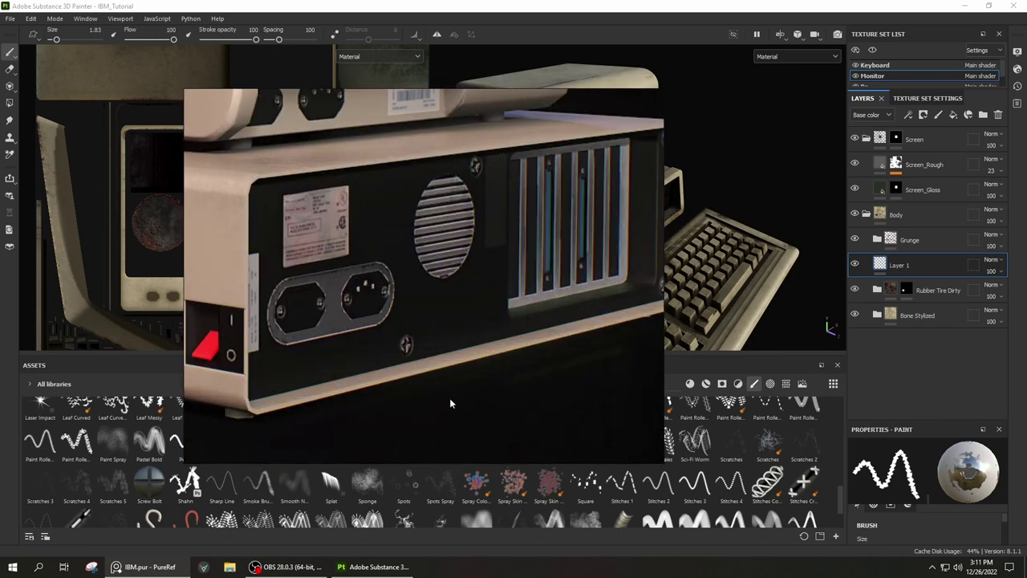
{"action": "scroll", "coordinate": [450, 398], "scroll_direction": "down", "scroll_amount": 4}
{"action": "scroll", "coordinate": [500, 356], "scroll_direction": "up", "scroll_amount": 4}
{"action": "scroll", "coordinate": [469, 352], "scroll_direction": "down", "scroll_amount": 4}
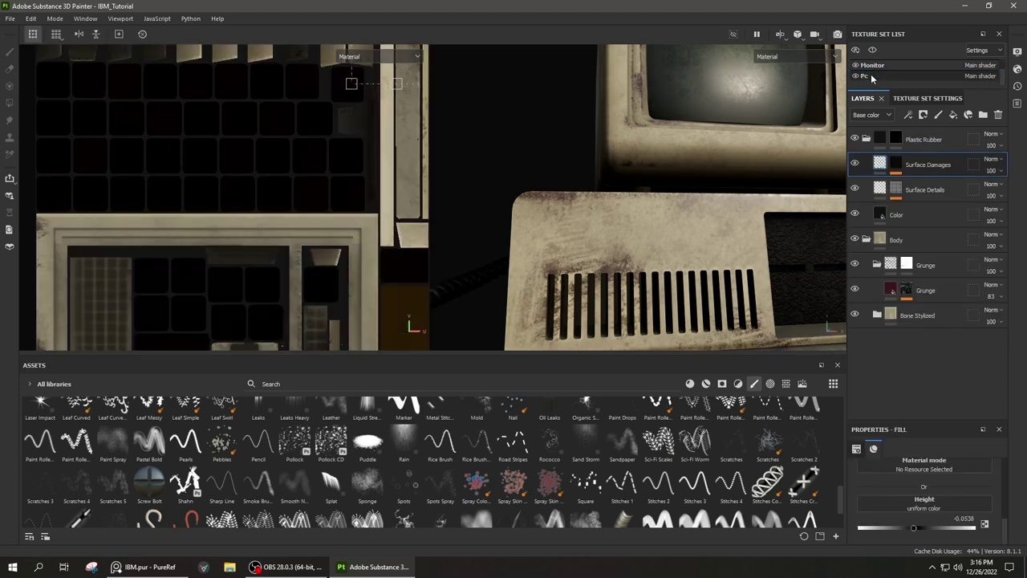
Add a new paint layer on top and give the brush the Arrow Bend Split alpha
{"action": "key", "text": "ctrl+shift+l"}
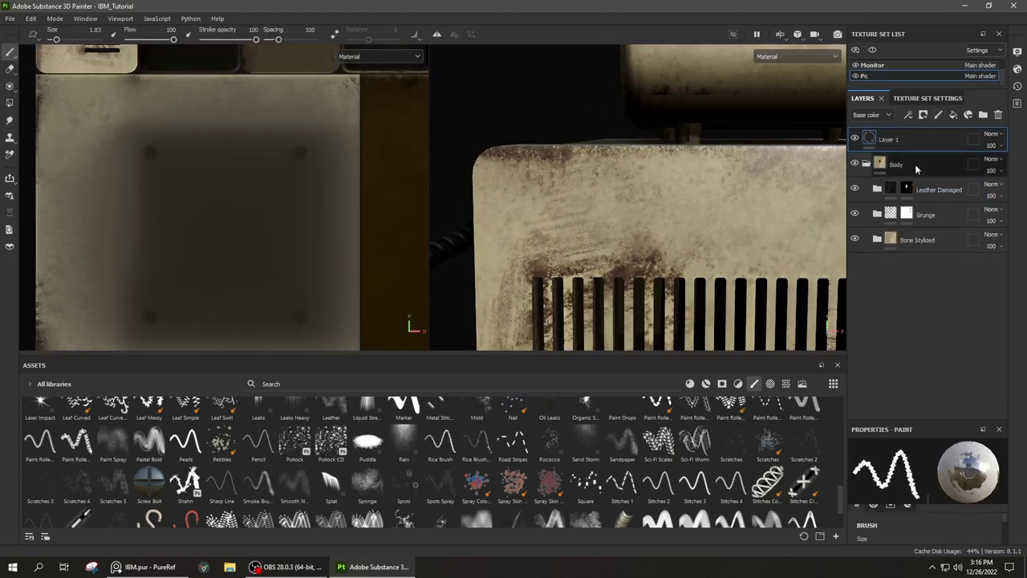
{"action": "left_click", "coordinate": [903, 140]}
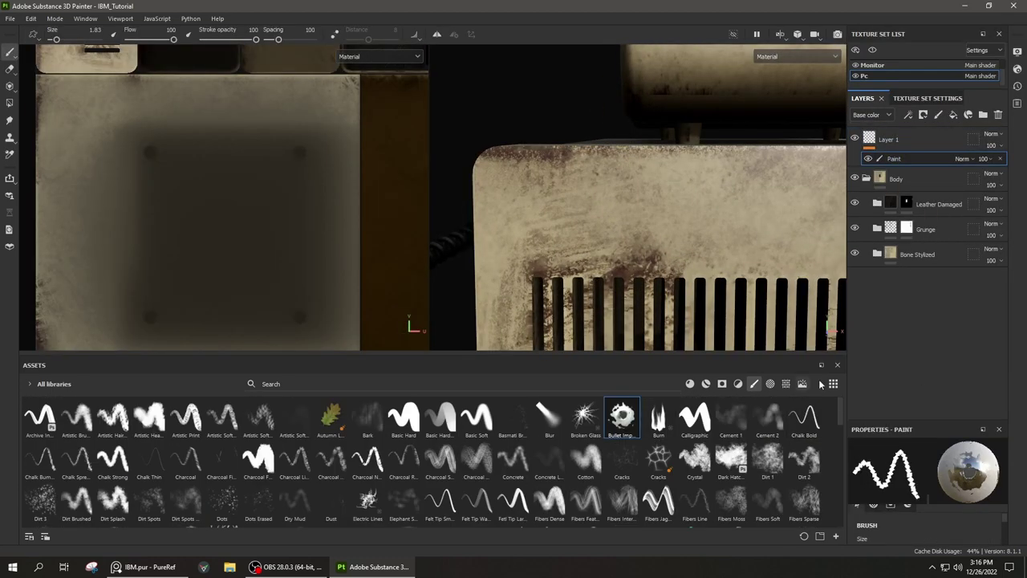
{"action": "left_click_drag", "start_coordinate": [941, 420], "coordinate": [942, 378]}
{"action": "scroll", "coordinate": [939, 509], "scroll_direction": "down", "scroll_amount": 2}
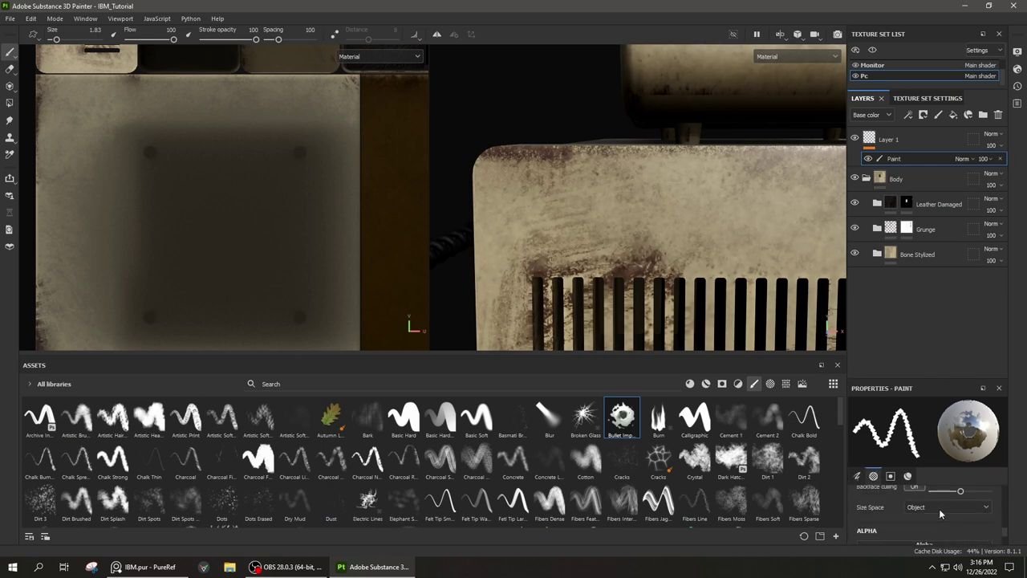
{"action": "left_click", "coordinate": [939, 514]}
{"action": "left_click", "coordinate": [921, 393]}
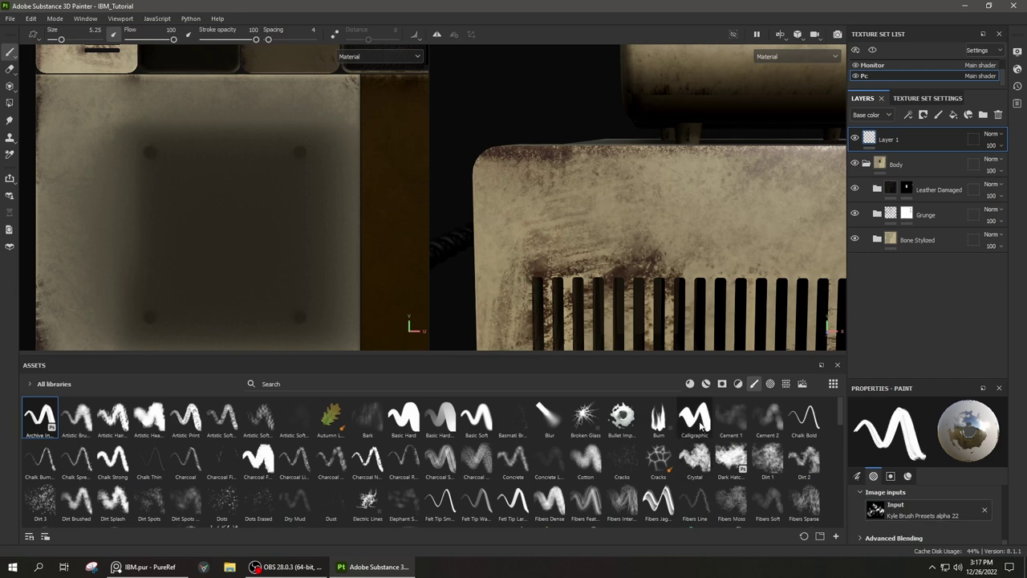
Restore the accidentally deleted Layer 1 and load Arrow Bend Split as the stencil
{"action": "key", "text": "Delete"}
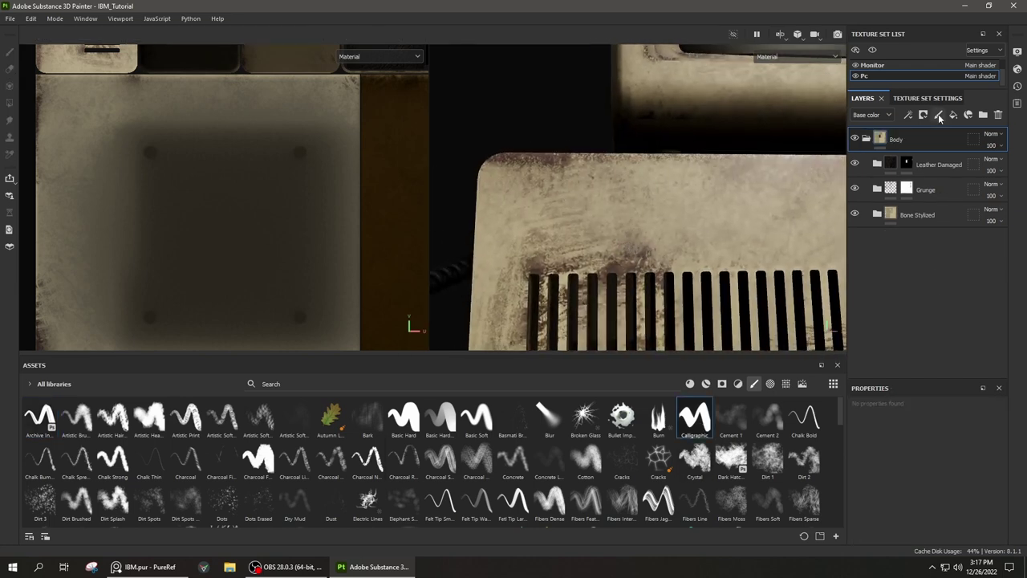
{"action": "key", "text": "ctrl+z"}
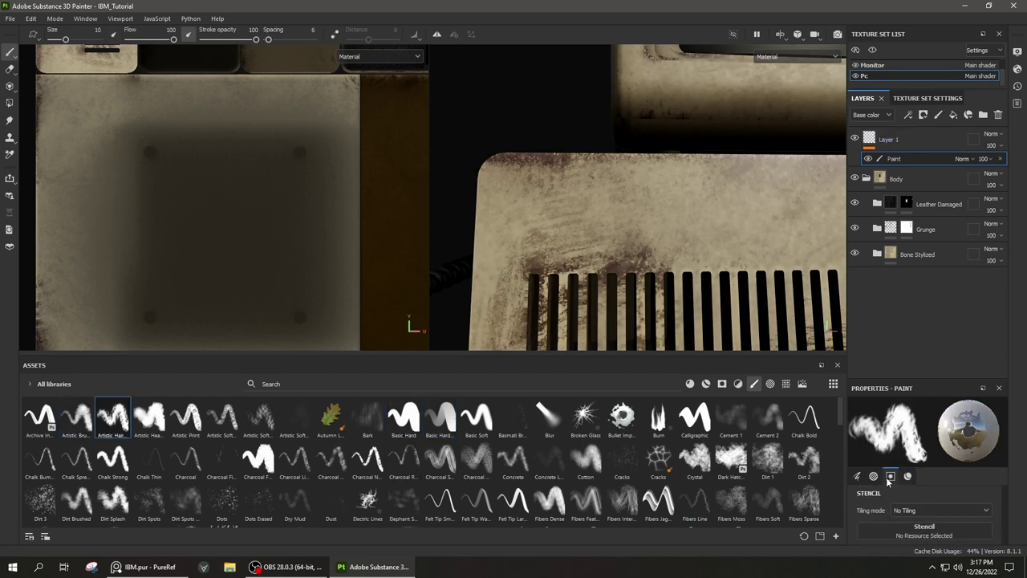
{"action": "left_click_drag", "start_coordinate": [902, 514], "coordinate": [923, 530]}
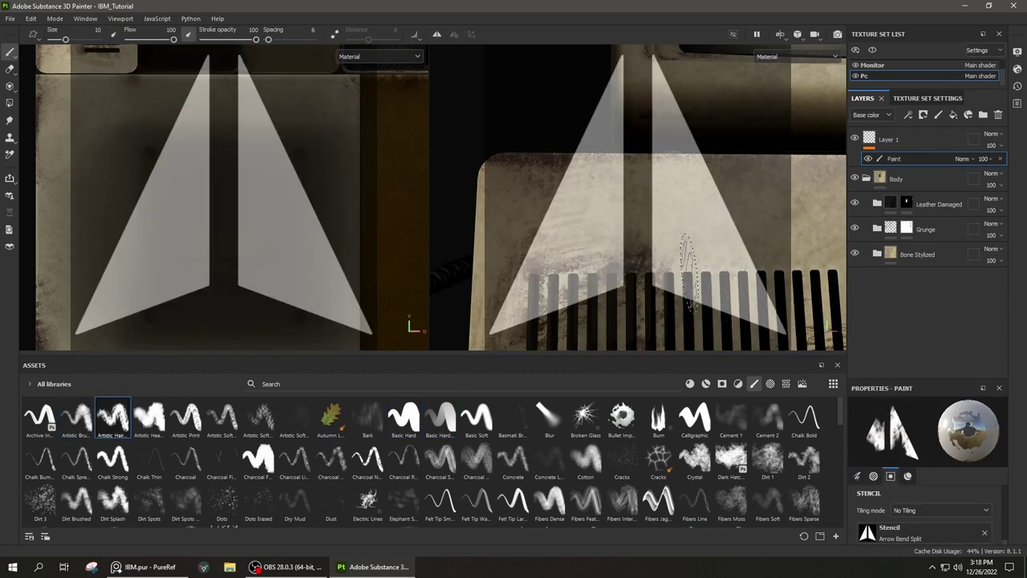
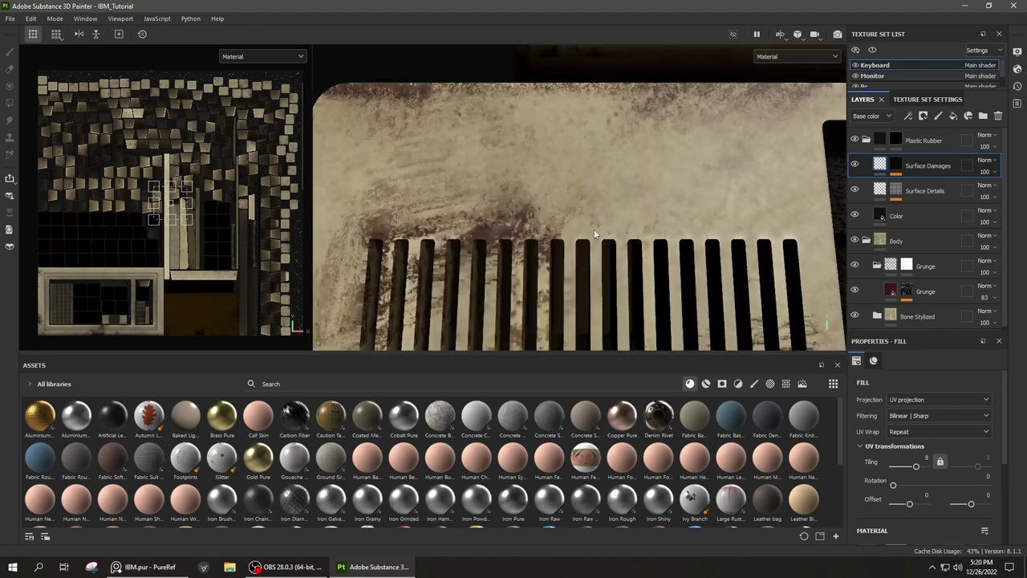
Add an Iron Brushed material layer to the Pc stack with its pattern rotated 90°
{"action": "left_click", "coordinate": [873, 76]}
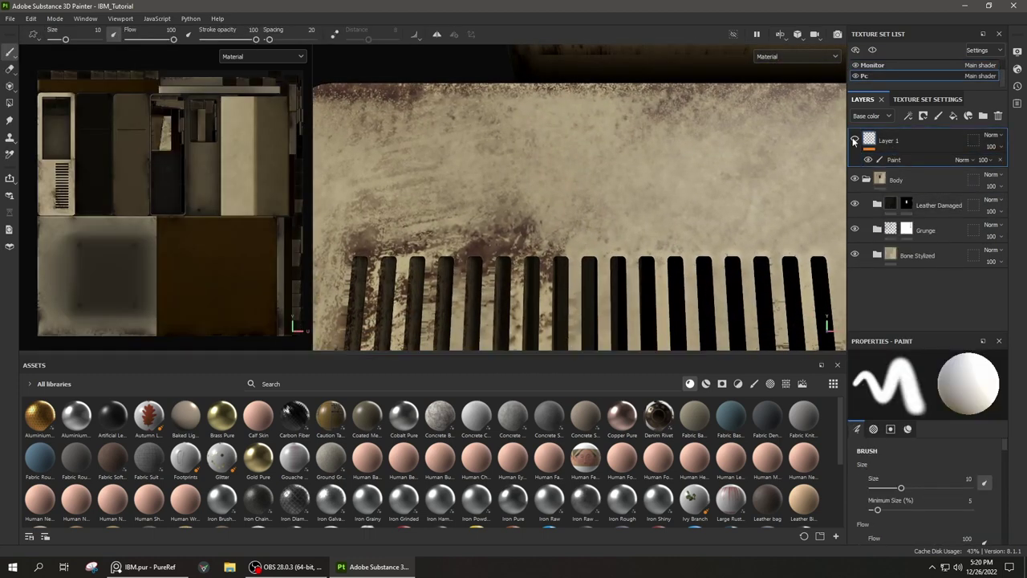
{"action": "left_click", "coordinate": [982, 116]}
{"action": "left_click", "coordinate": [952, 117]}
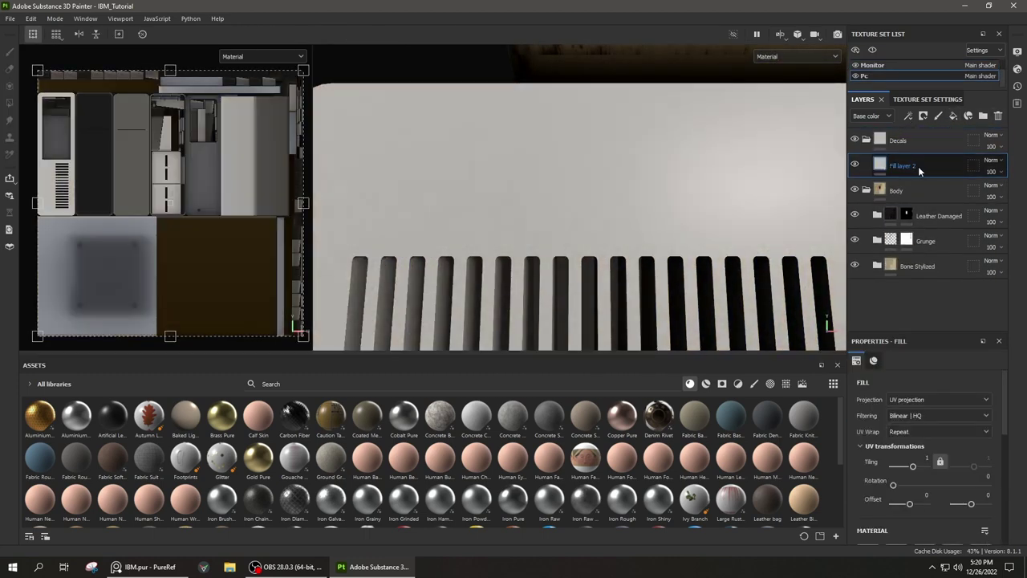
{"action": "left_click", "coordinate": [998, 117]}
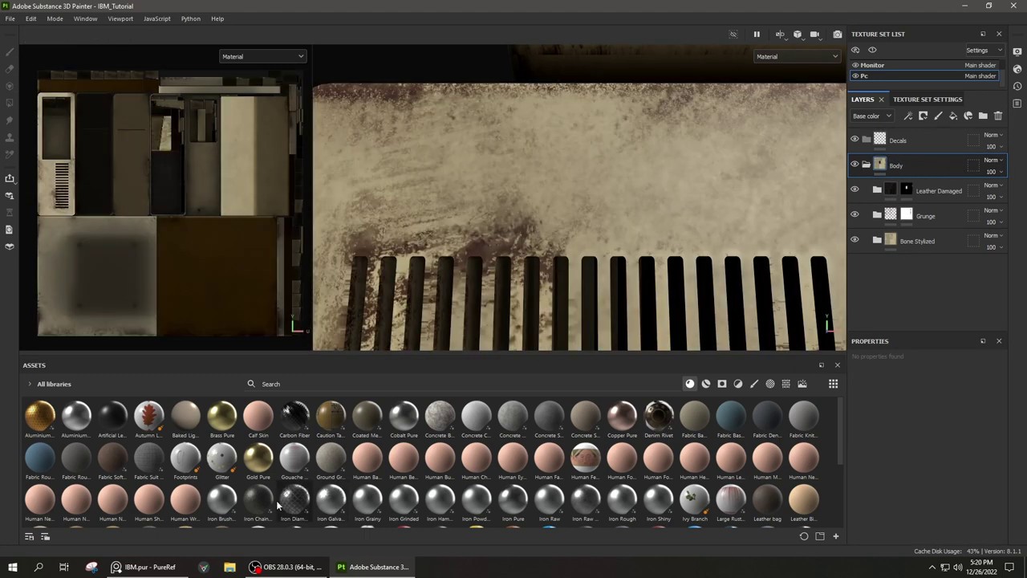
{"action": "left_click_drag", "start_coordinate": [221, 498], "coordinate": [889, 143]}
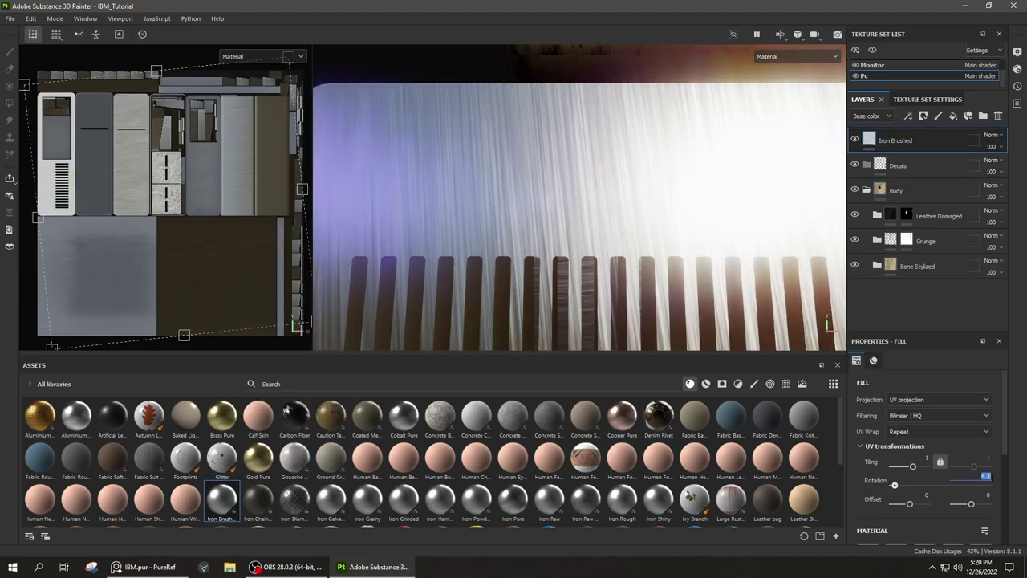
{"action": "left_click_drag", "start_coordinate": [895, 487], "coordinate": [917, 486]}
Give Iron Brushed a black mask and paint the square plate above the vent using the IBM_Alpha stencil
{"action": "right_click", "coordinate": [911, 142]}
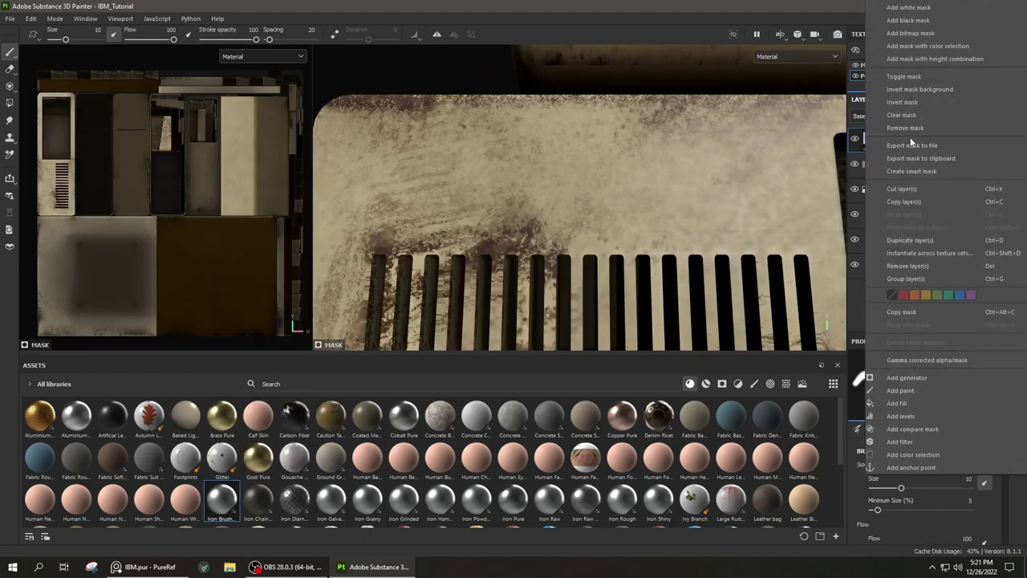
{"action": "left_click", "coordinate": [908, 392]}
{"action": "scroll", "coordinate": [913, 459], "scroll_direction": "down", "scroll_amount": 3}
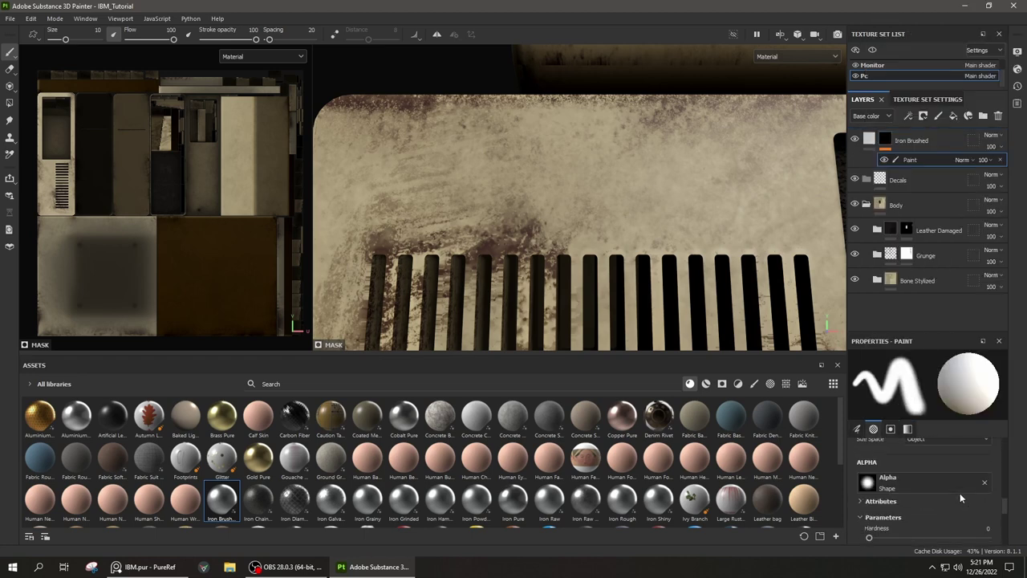
{"action": "left_click", "coordinate": [923, 482]}
{"action": "left_click", "coordinate": [898, 381]}
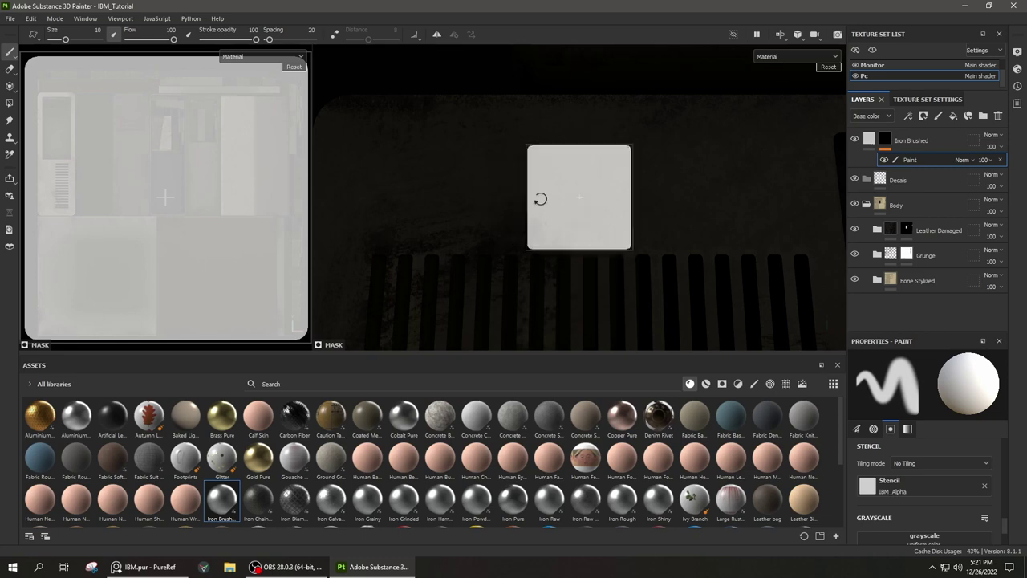
{"action": "middle_click_drag", "start_coordinate": [644, 214], "coordinate": [454, 174]}
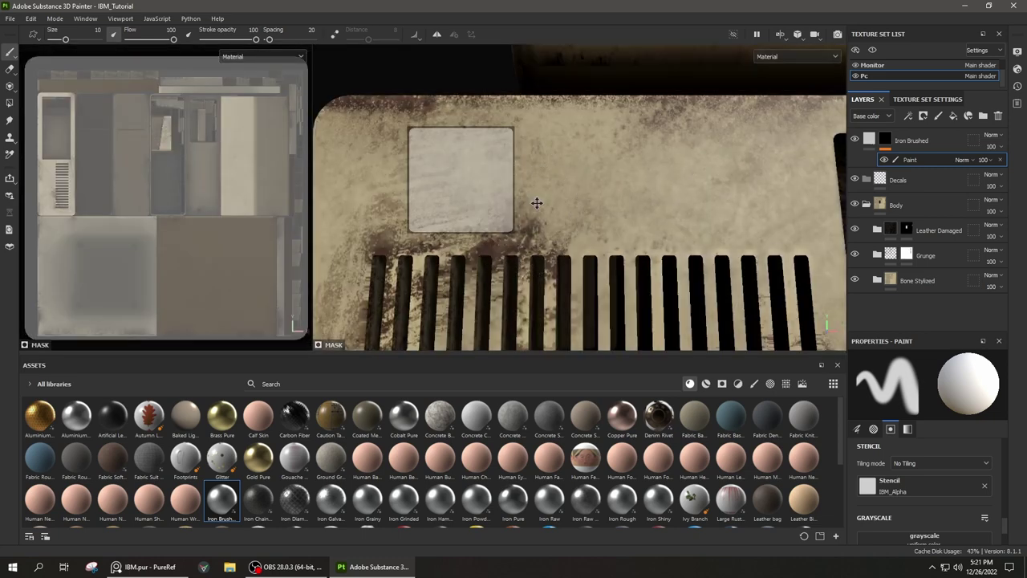
{"action": "key", "text": "s"}
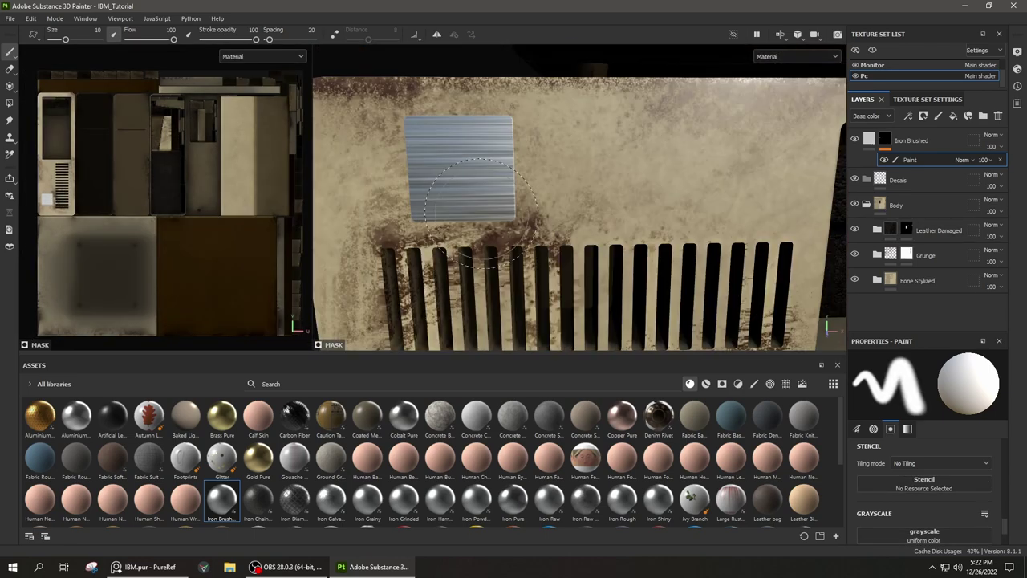
{"action": "key", "text": "ctrl+z"}
Add Fill layer 2 with a black mask above the plate
{"action": "left_click", "coordinate": [953, 116]}
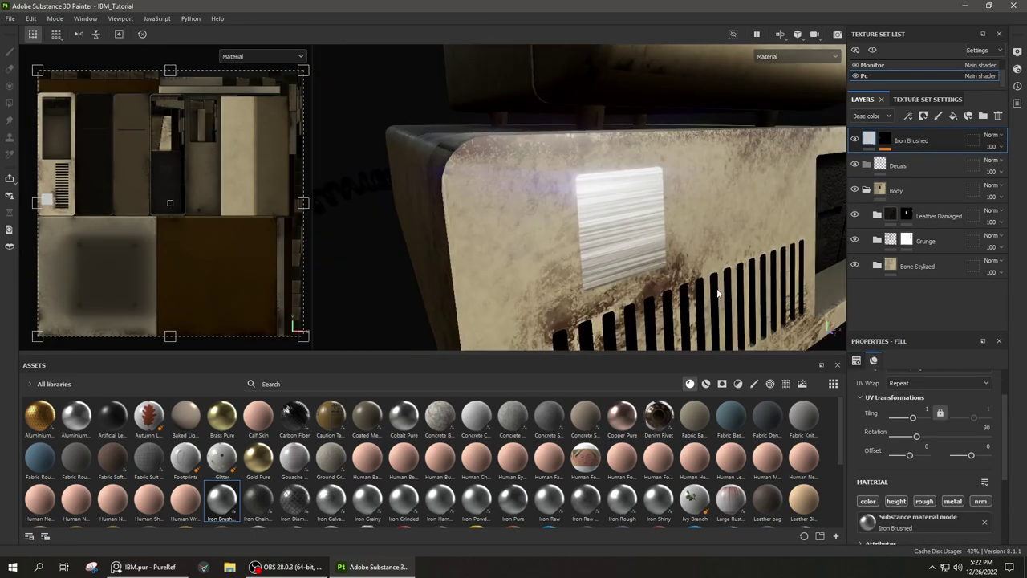
{"action": "left_click", "coordinate": [923, 116]}
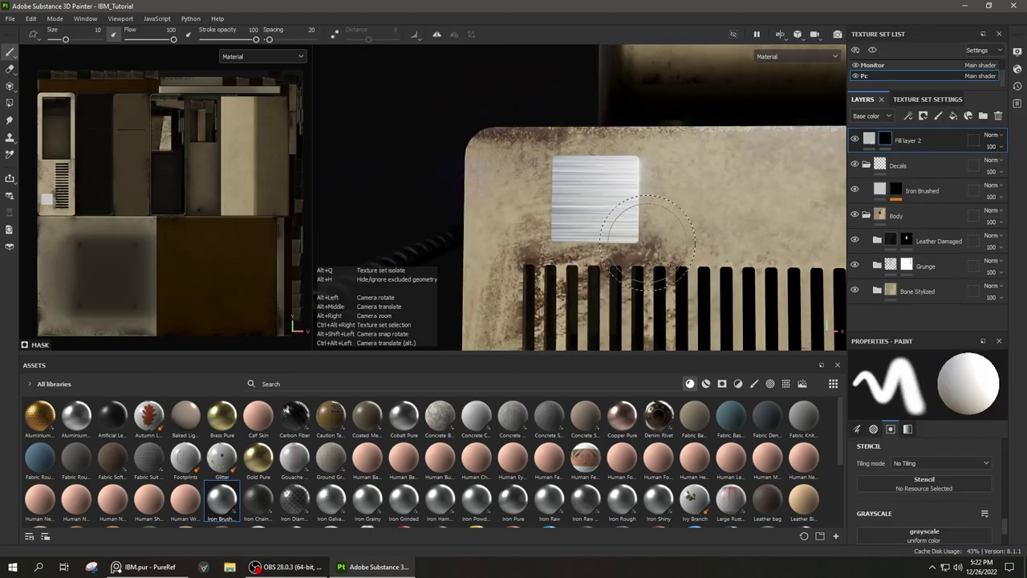
{"action": "left_click_drag", "start_coordinate": [660, 249], "coordinate": [683, 203], "text": "alt"}
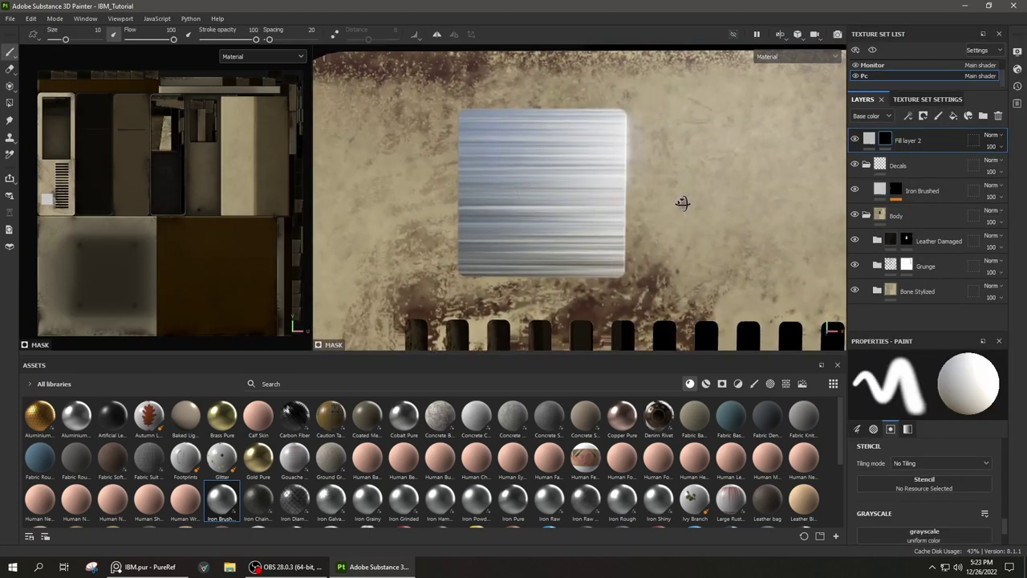
{"action": "right_click", "coordinate": [899, 185]}
{"action": "key", "text": "Escape"}
Paint the IBM logo into Fill layer 2 with the stencil, lowering its height to look engraved
{"action": "left_click", "coordinate": [870, 139]}
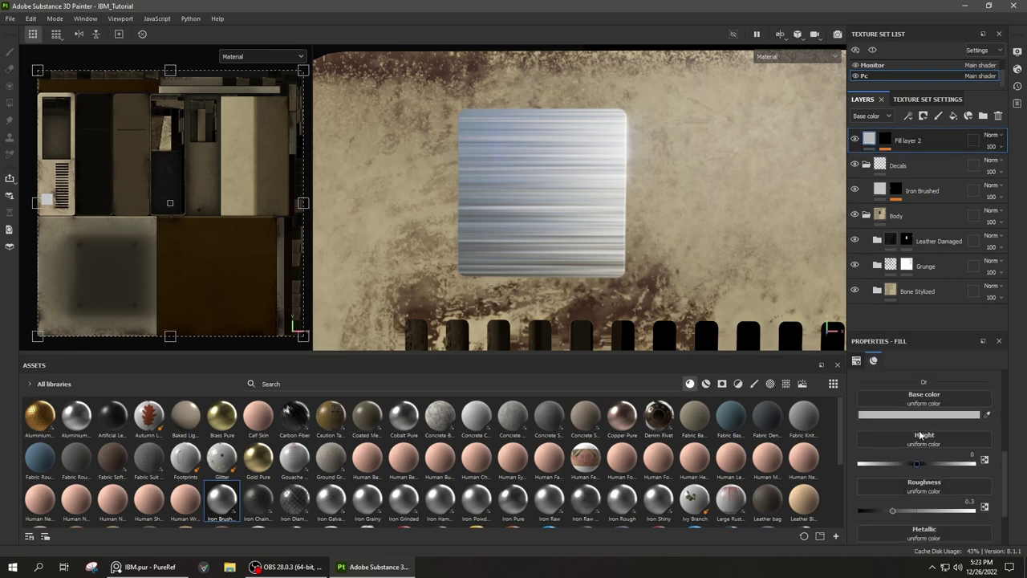
{"action": "left_click", "coordinate": [951, 446]}
{"action": "left_click", "coordinate": [911, 352]}
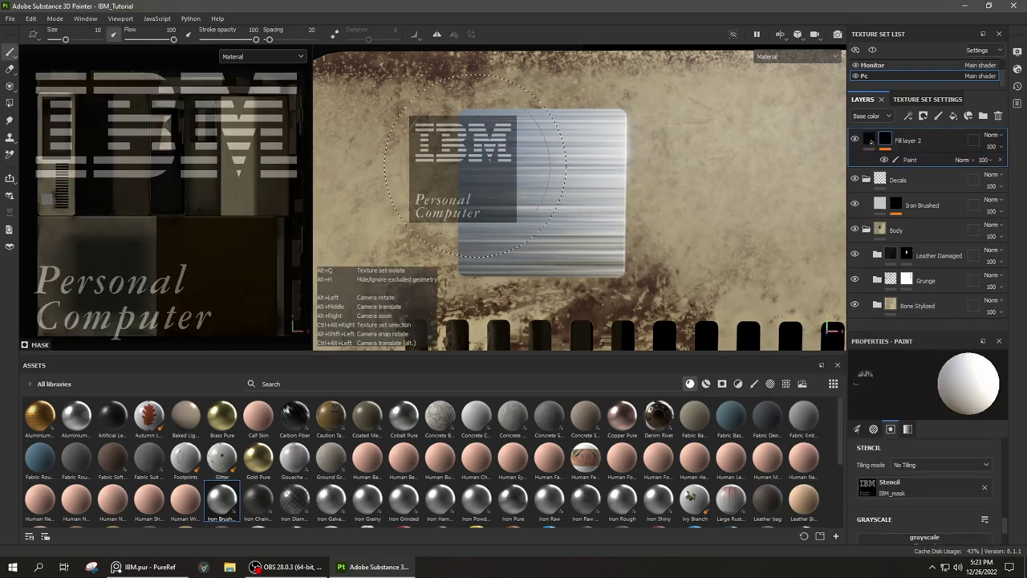
{"action": "key", "text": "s"}
{"action": "left_click_drag", "start_coordinate": [474, 166], "coordinate": [551, 180]}
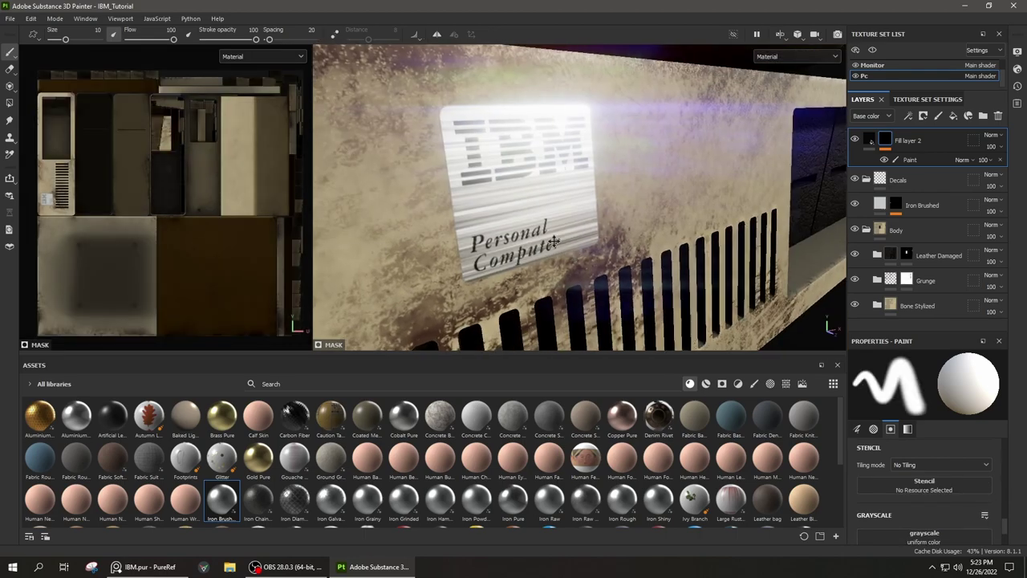
{"action": "left_click_drag", "start_coordinate": [918, 459], "coordinate": [914, 457]}
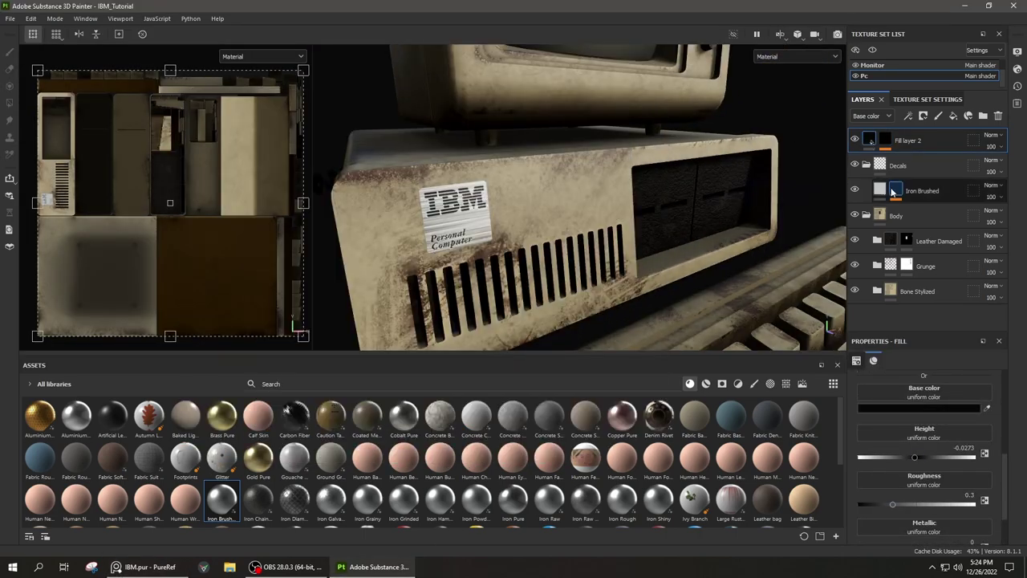
Move the logo layer just below Decals, name it IBM Logo, and add a paint effect to its mask
{"action": "left_click_drag", "start_coordinate": [886, 166], "coordinate": [880, 164]}
{"action": "type", "text": "Logo"}
{"action": "key", "text": "Return"}
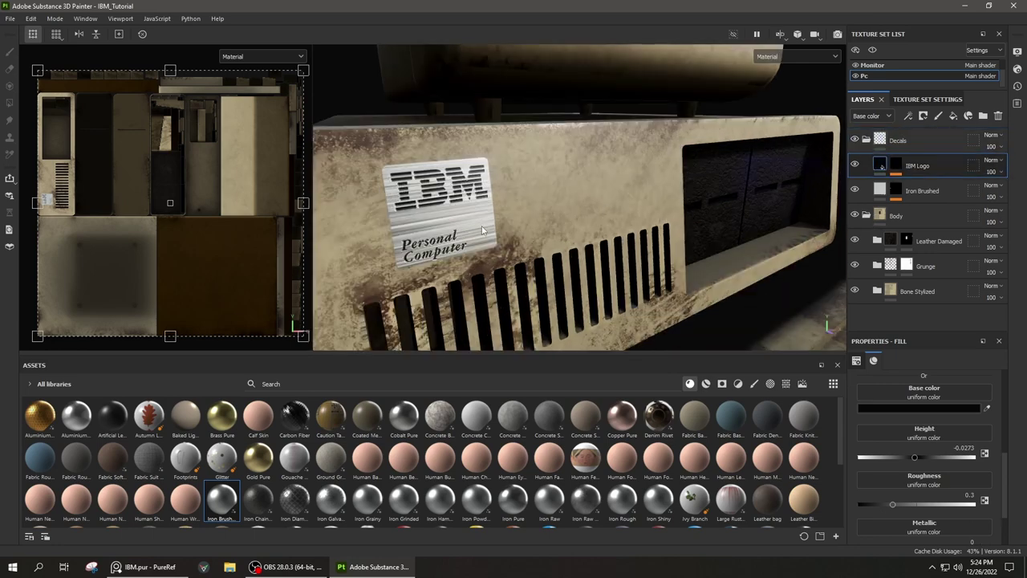
{"action": "left_click", "coordinate": [947, 195]}
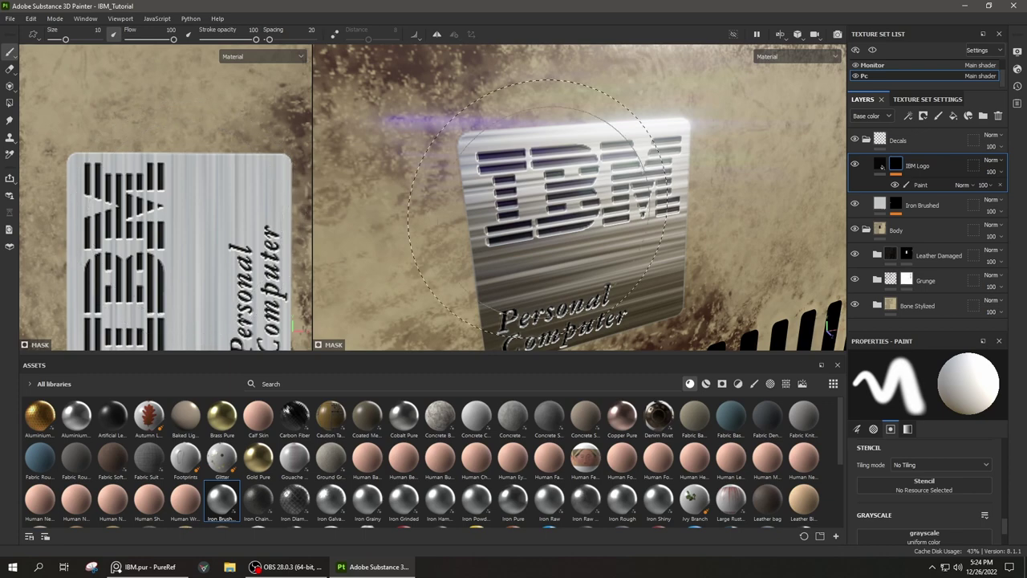
Draw a straight dark line along the badge's top edge, checking it in the 2D view
{"action": "left_click_drag", "start_coordinate": [538, 205], "coordinate": [617, 231], "text": "alt"}
{"action": "scroll", "coordinate": [65, 184], "scroll_direction": "up", "scroll_amount": 2}
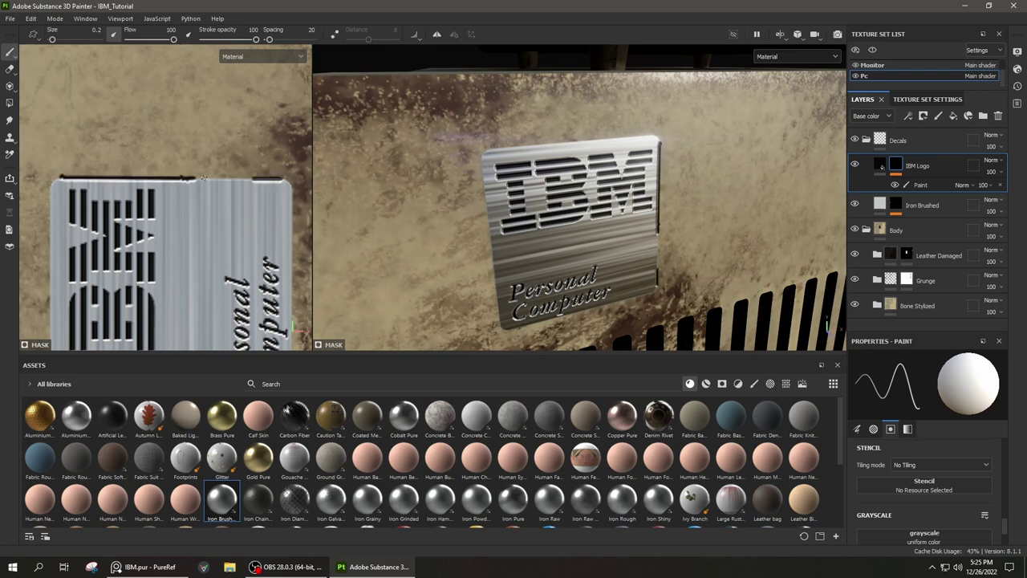
{"action": "key", "text": "ctrl+z"}
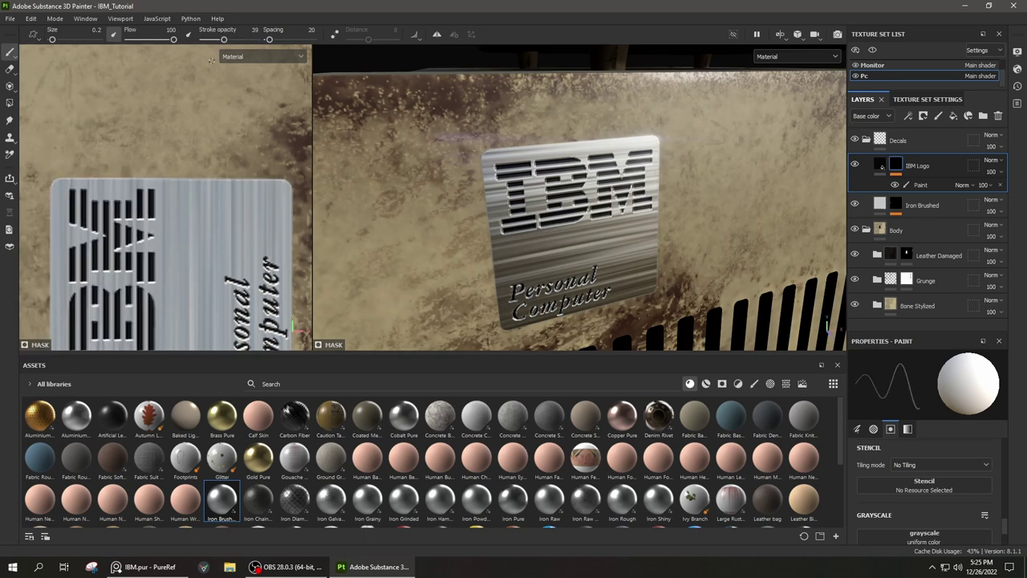
{"action": "left_click", "coordinate": [283, 180], "text": "shift"}
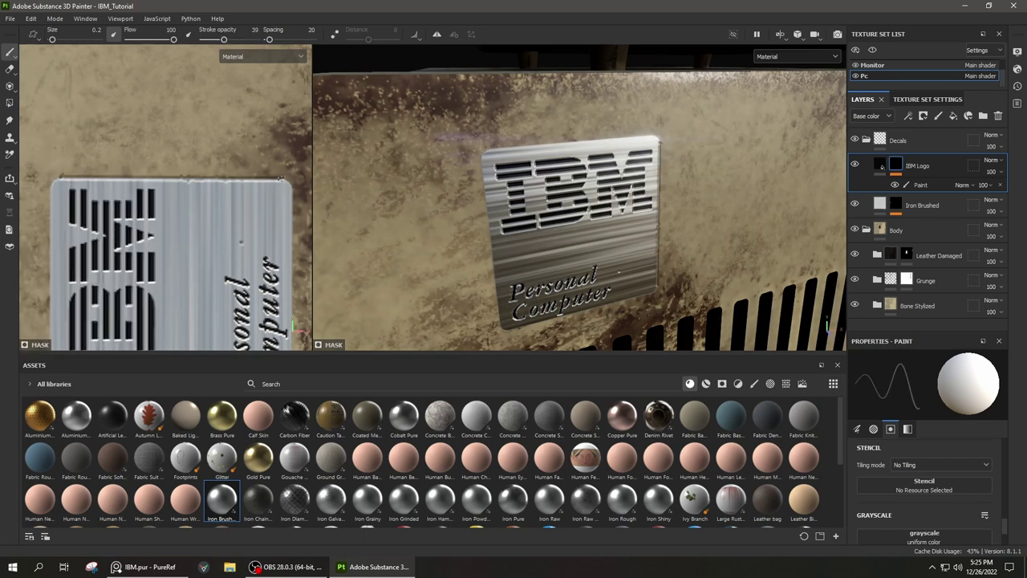
{"action": "scroll", "coordinate": [281, 178], "scroll_direction": "down", "scroll_amount": 1}
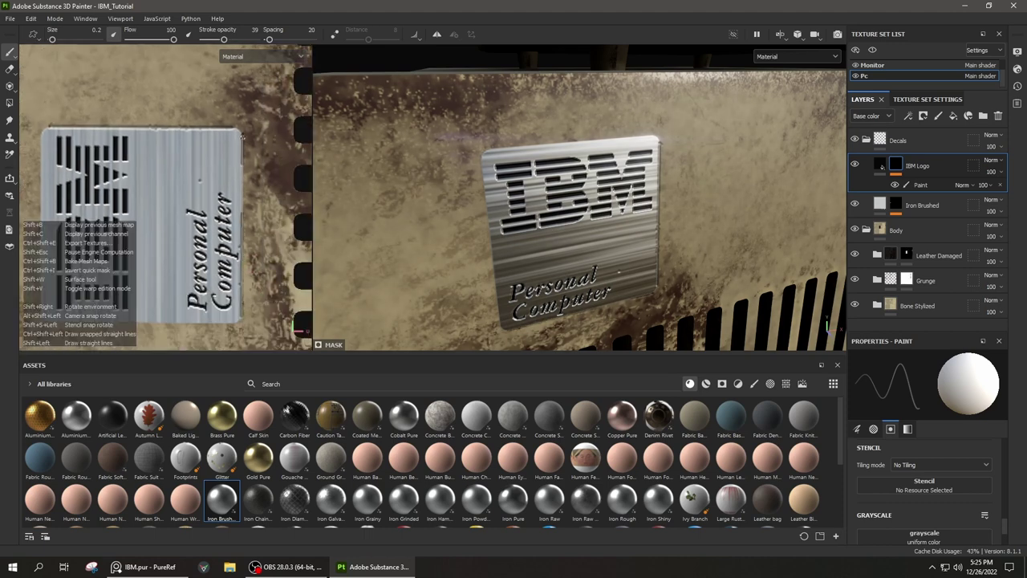
{"action": "middle_click_drag", "start_coordinate": [110, 320], "coordinate": [168, 258]}
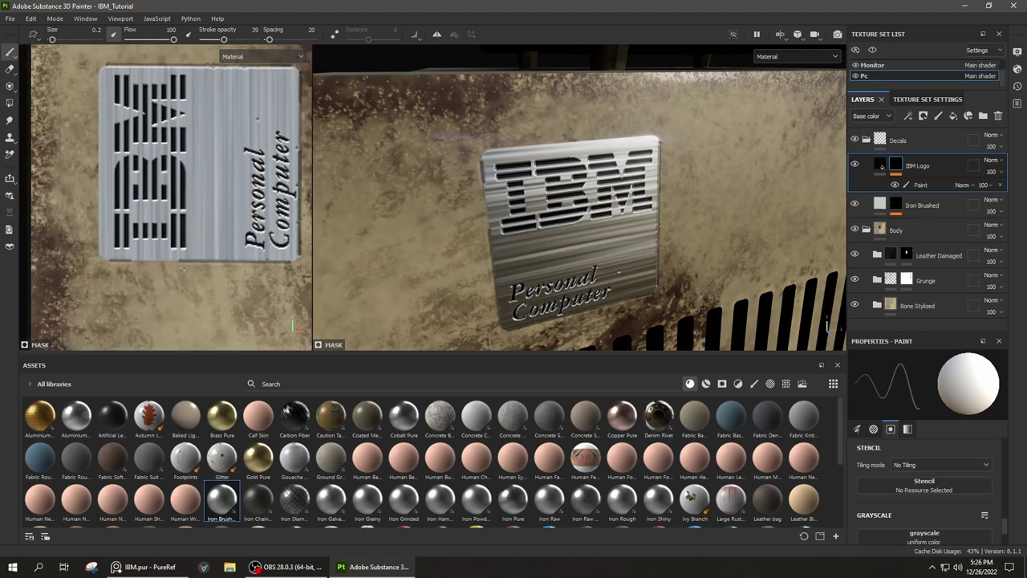
{"action": "scroll", "coordinate": [86, 238], "scroll_direction": "up", "scroll_amount": 2}
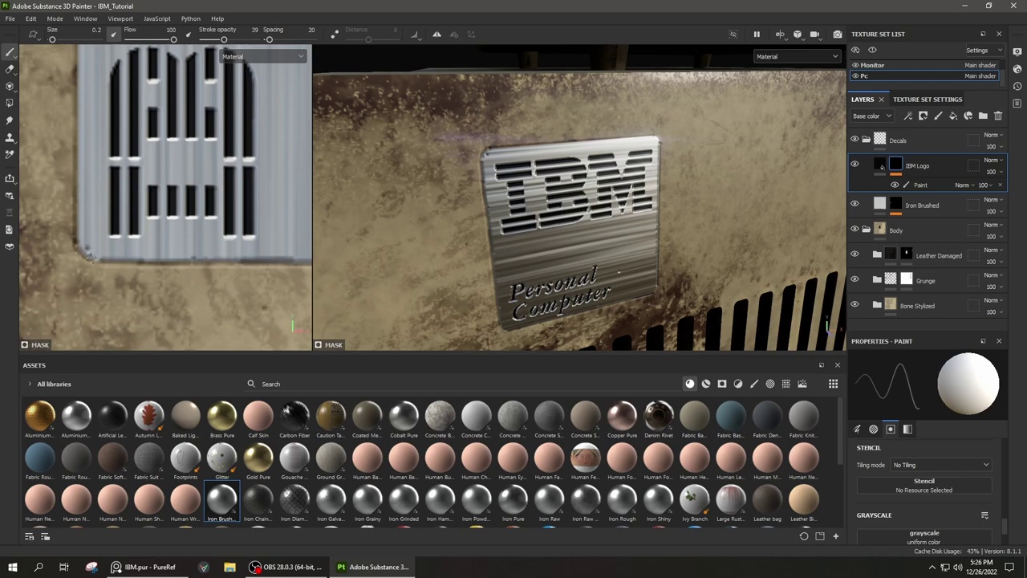
{"action": "middle_click_drag", "start_coordinate": [90, 256], "coordinate": [101, 311]}
{"action": "scroll", "coordinate": [236, 300], "scroll_direction": "down", "scroll_amount": 1}
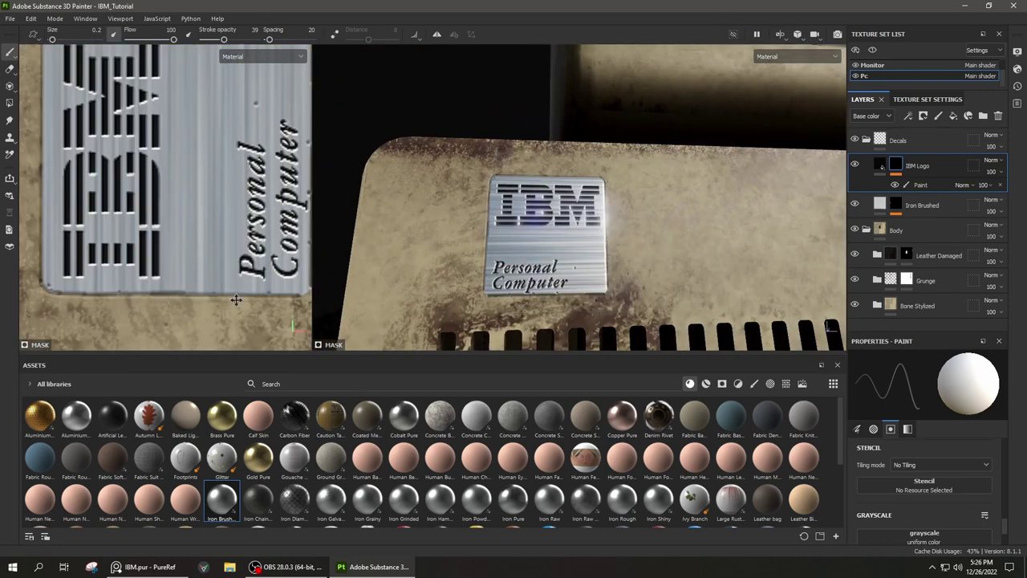
{"action": "scroll", "coordinate": [207, 233], "scroll_direction": "up", "scroll_amount": 2}
{"action": "middle_click_drag", "start_coordinate": [171, 243], "coordinate": [185, 197]}
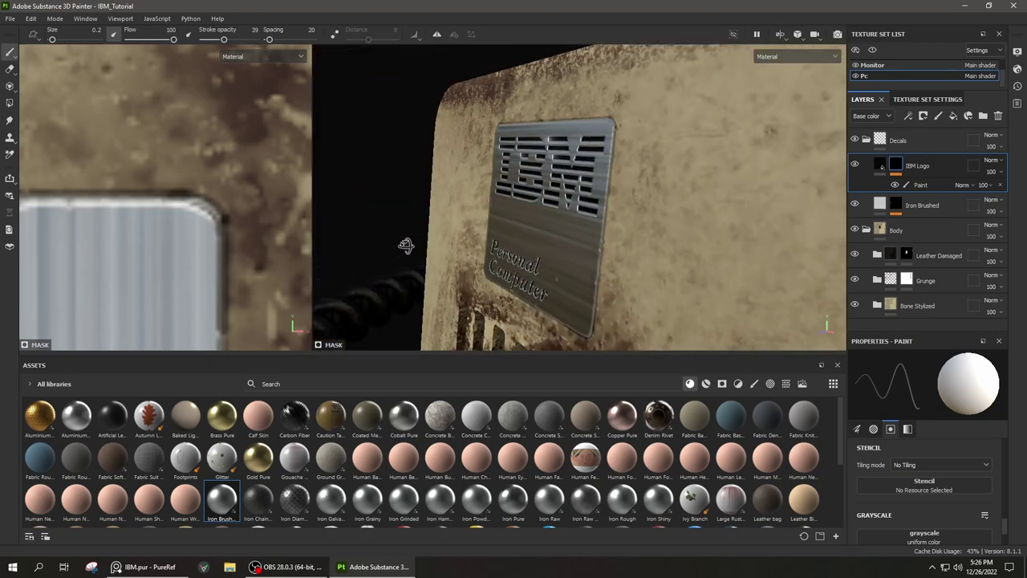
Save the project and lighten the Iron Brushed plate's colour to B2C4C4
{"action": "key", "text": "ctrl+s"}
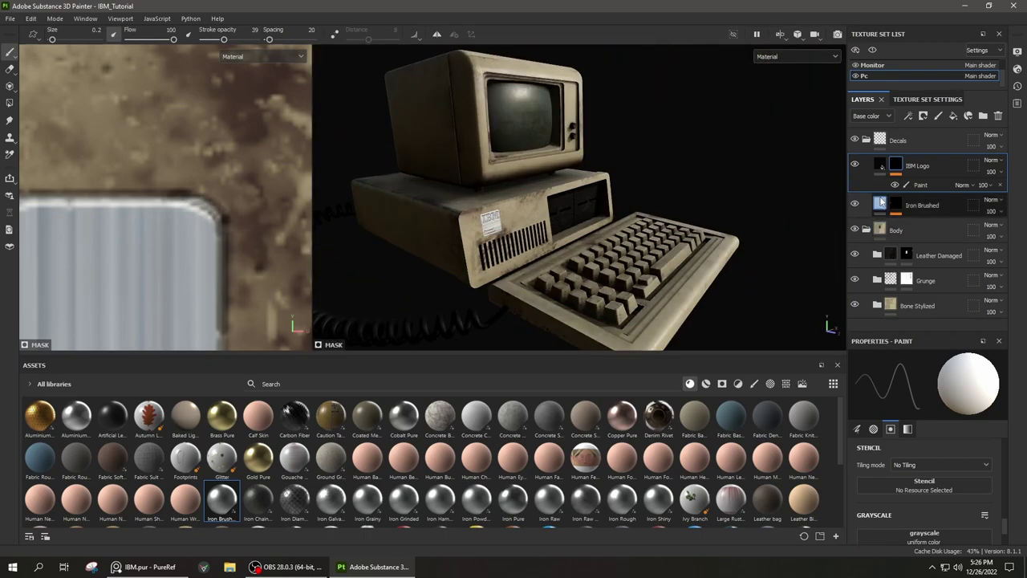
{"action": "left_click", "coordinate": [881, 202]}
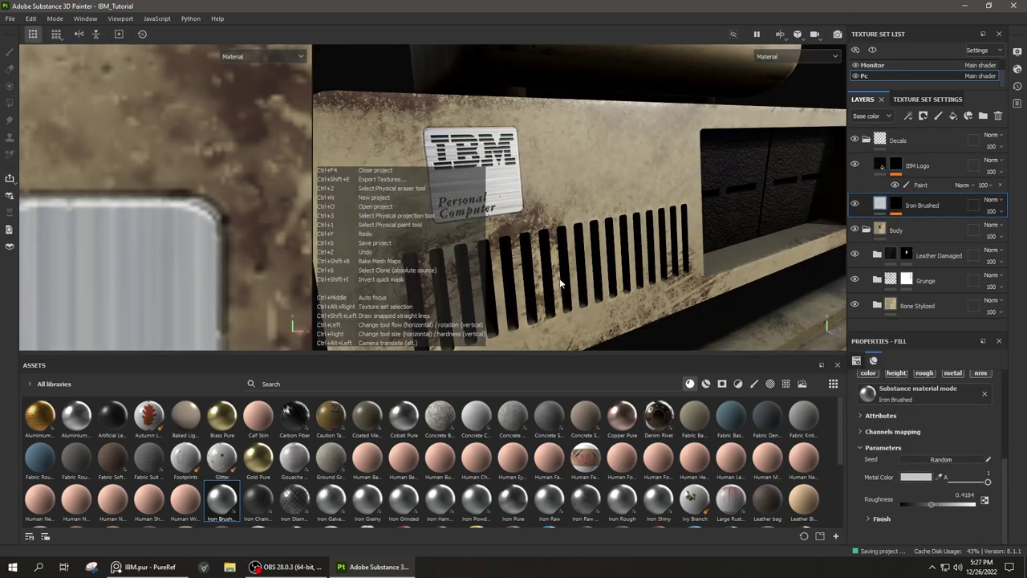
{"action": "left_click_drag", "start_coordinate": [622, 293], "coordinate": [577, 227], "text": "alt"}
{"action": "left_click", "coordinate": [916, 477]}
{"action": "key", "text": "f"}
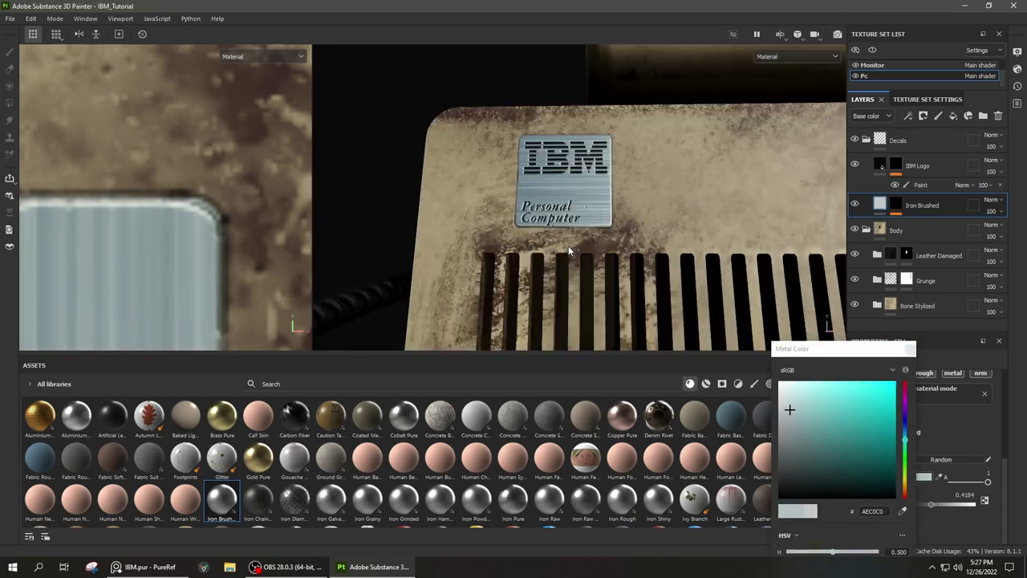
{"action": "scroll", "coordinate": [140, 279], "scroll_direction": "down", "scroll_amount": 3}
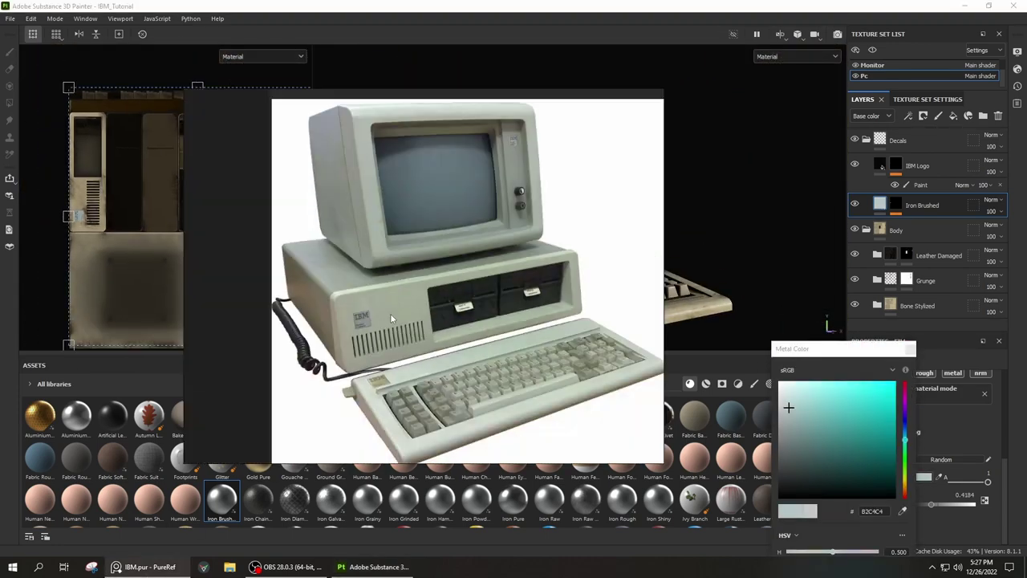
{"action": "scroll", "coordinate": [393, 318], "scroll_direction": "up", "scroll_amount": 1}
{"action": "scroll", "coordinate": [393, 318], "scroll_direction": "up", "scroll_amount": 3}
Switch to the Monitor texture set
{"action": "left_click", "coordinate": [787, 70]}
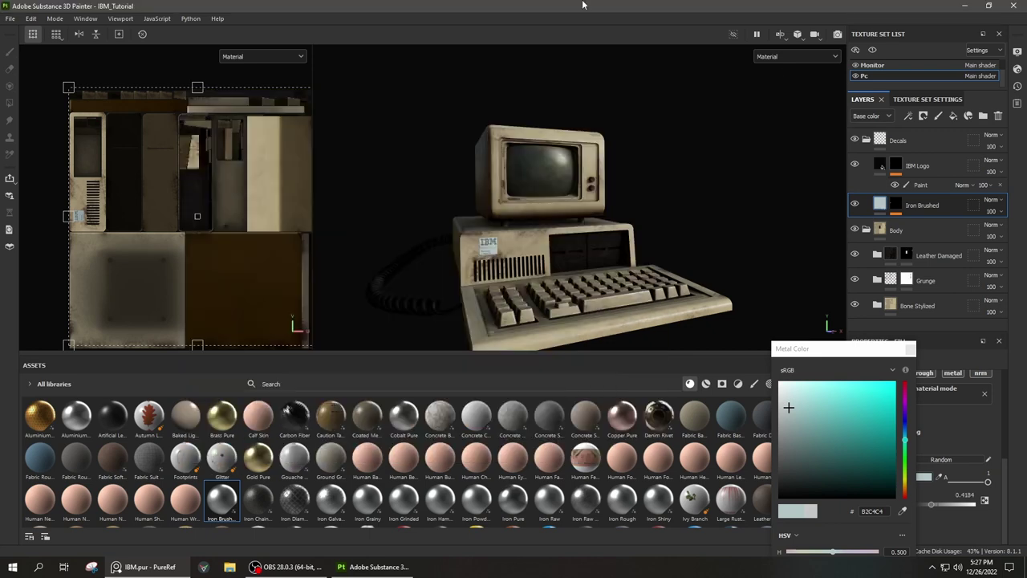
{"action": "left_click", "coordinate": [872, 65]}
{"action": "scroll", "coordinate": [669, 264], "scroll_direction": "up", "scroll_amount": 3}
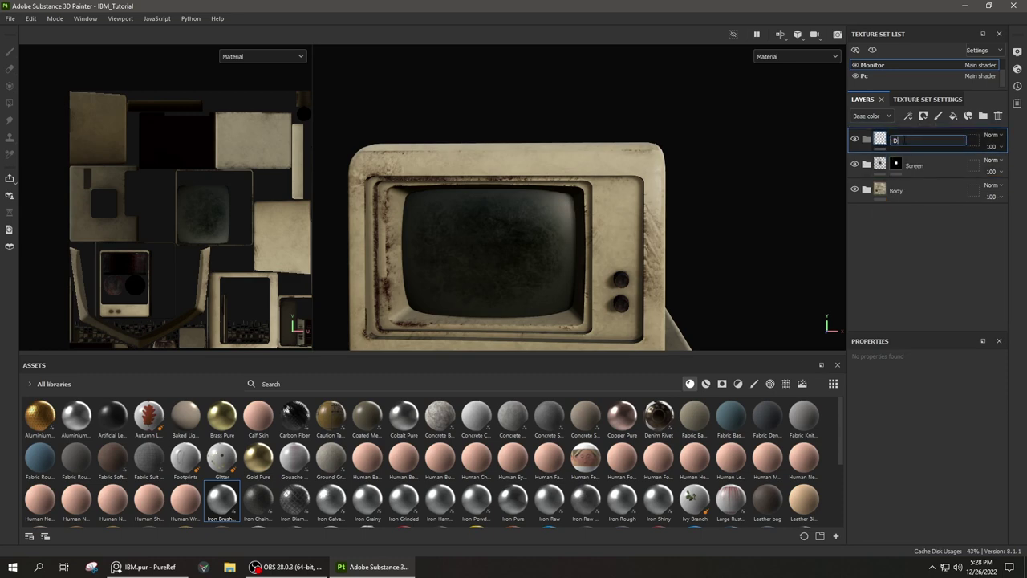
Compare layer options between the Pc and Monitor texture sets, ending on Monitor
{"action": "left_click", "coordinate": [878, 77]}
{"action": "right_click", "coordinate": [892, 215]}
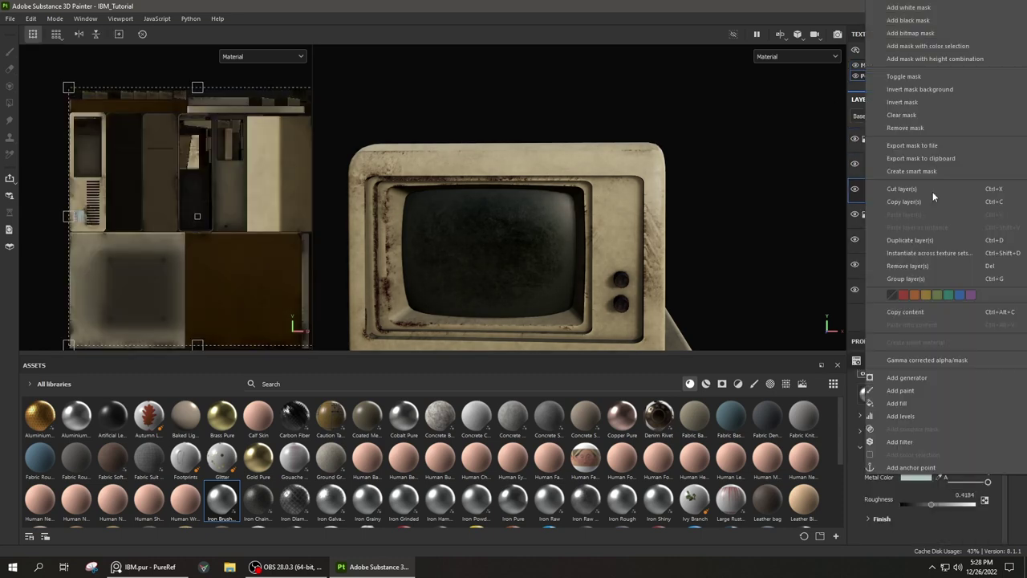
{"action": "left_click", "coordinate": [953, 296]}
{"action": "left_click", "coordinate": [869, 65]}
{"action": "right_click", "coordinate": [875, 138]}
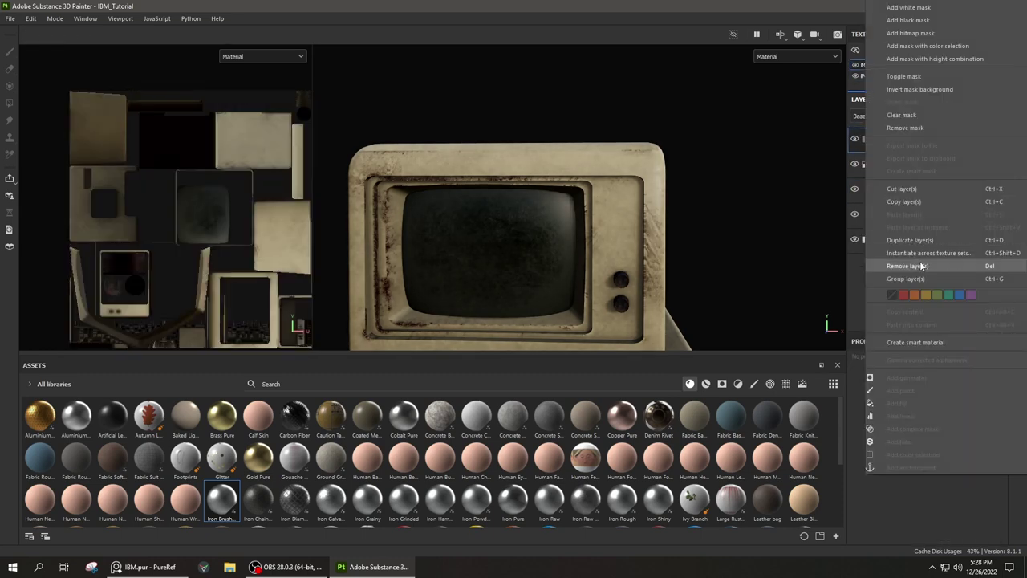
{"action": "key", "text": "Escape"}
{"action": "left_click", "coordinate": [879, 77]}
{"action": "right_click", "coordinate": [891, 191]}
{"action": "key", "text": "Escape"}
{"action": "left_click", "coordinate": [868, 65]}
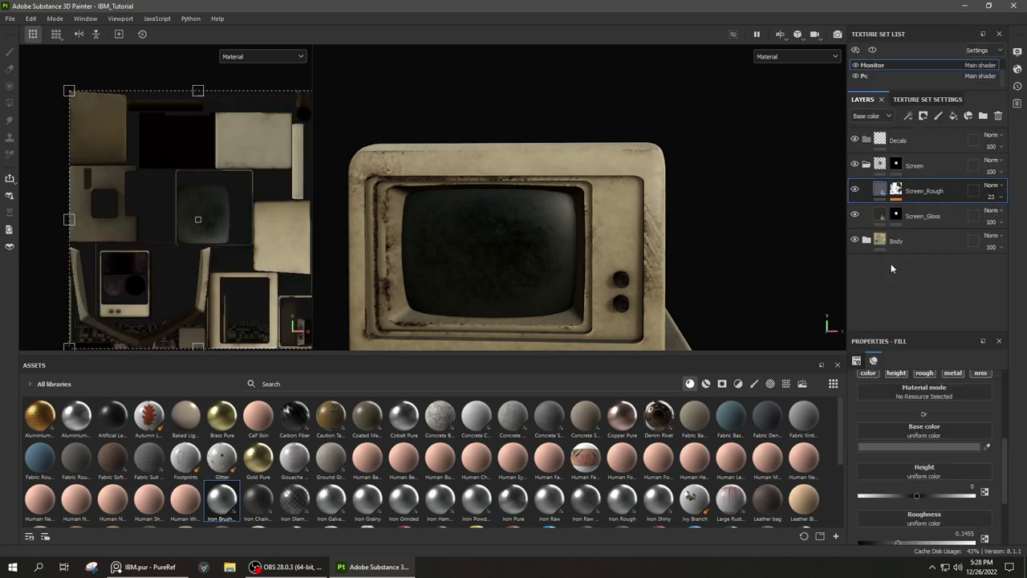
Add an Iron Brushed fill layer above Screen, with a paint-effect mask using the IBM_Alpha stencil
{"action": "right_click", "coordinate": [891, 269]}
{"action": "left_click", "coordinate": [921, 167]}
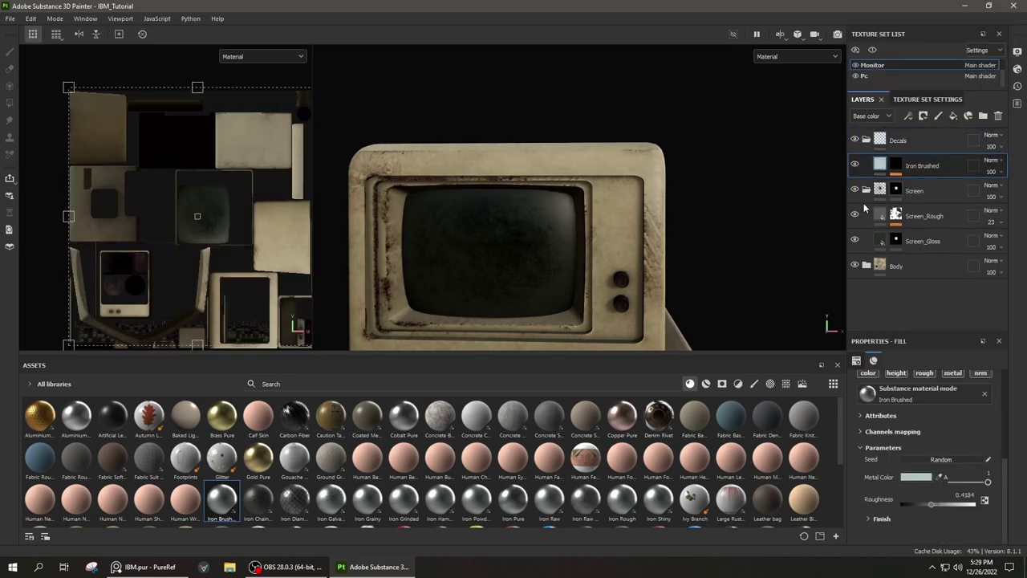
{"action": "key", "text": "f"}
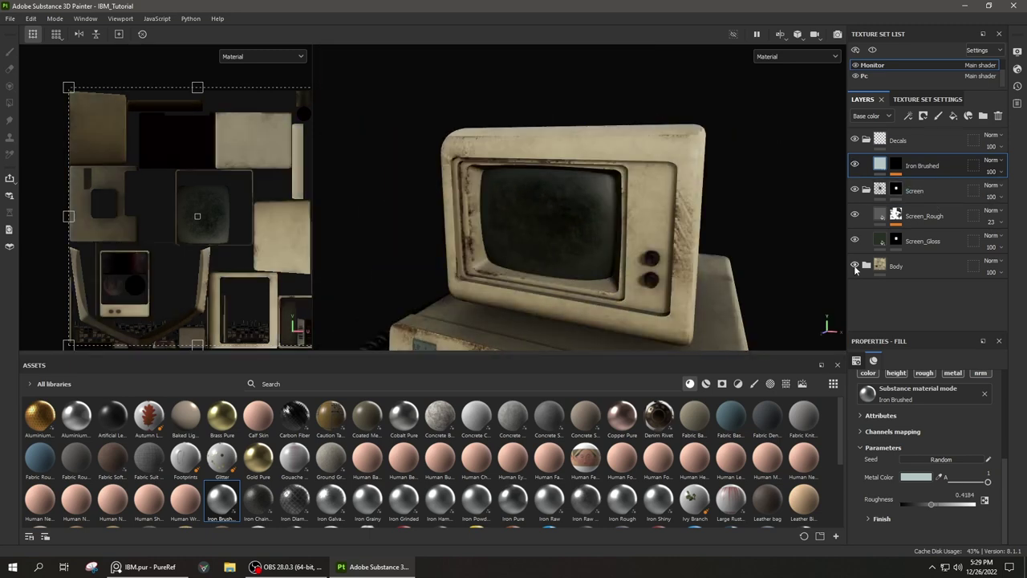
{"action": "left_click", "coordinate": [895, 167]}
{"action": "key", "text": "ctrl+z"}
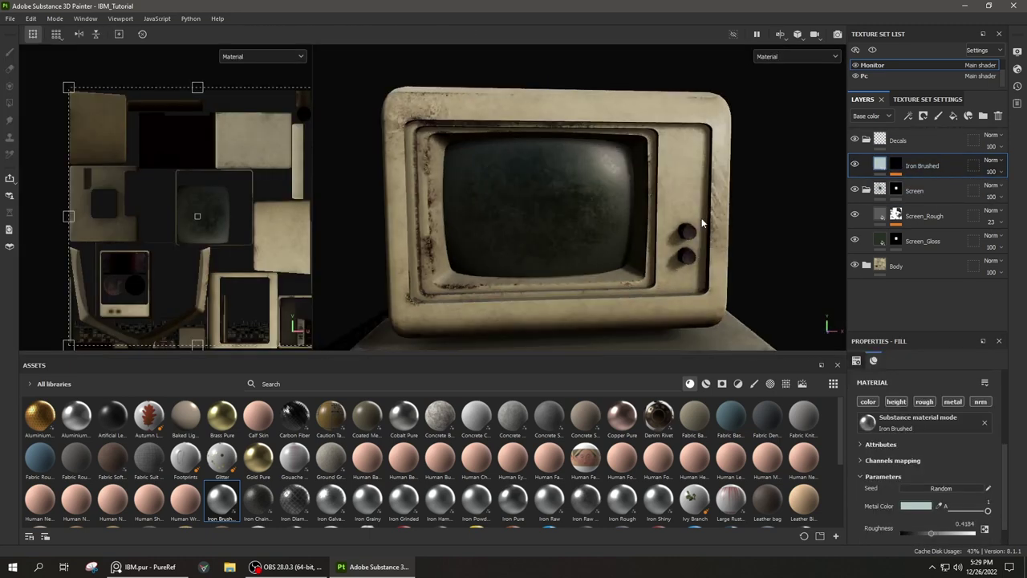
{"action": "key", "text": "ctrl+y"}
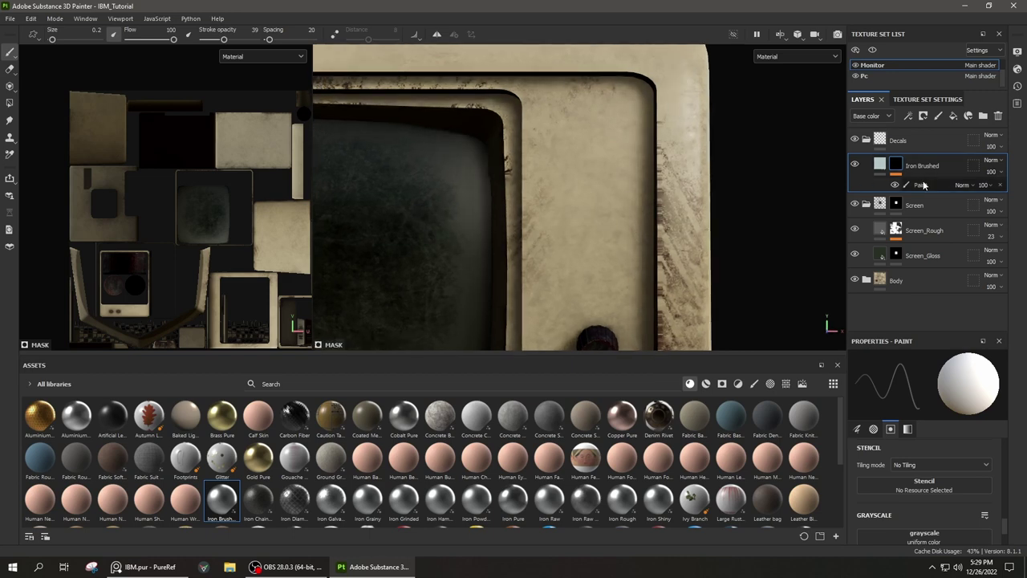
{"action": "left_click_drag", "start_coordinate": [893, 371], "coordinate": [923, 486]}
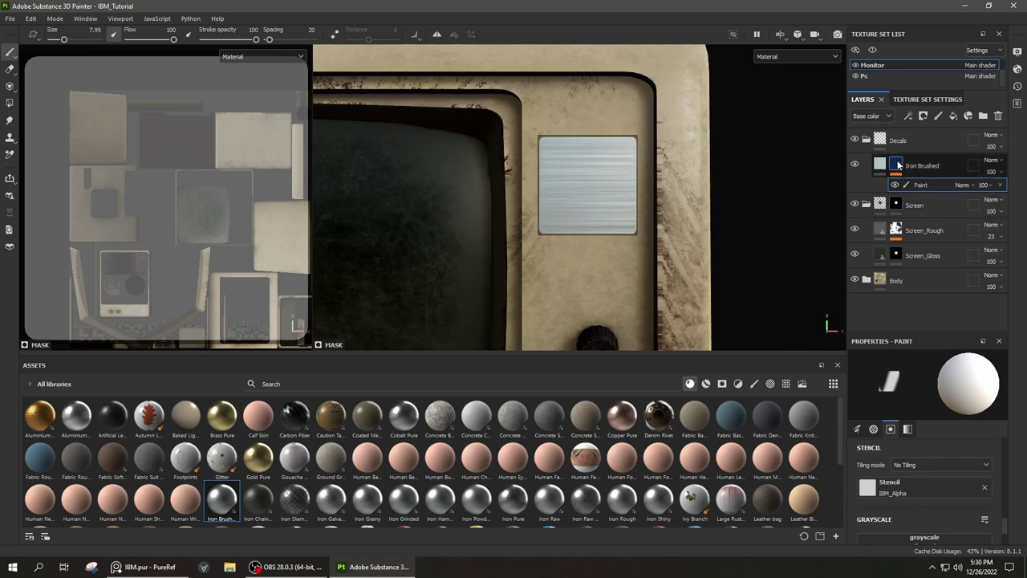
Add Fill layer 2 with a black mask painted using the IBM_mask logo stencil
{"action": "left_click", "coordinate": [953, 115]}
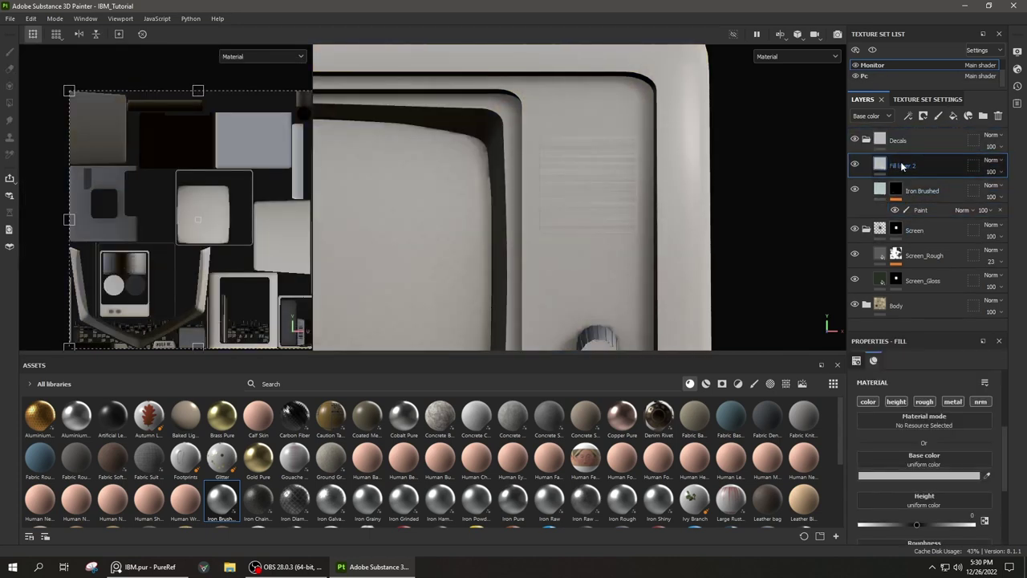
{"action": "right_click", "coordinate": [901, 166]}
{"action": "left_click", "coordinate": [912, 184]}
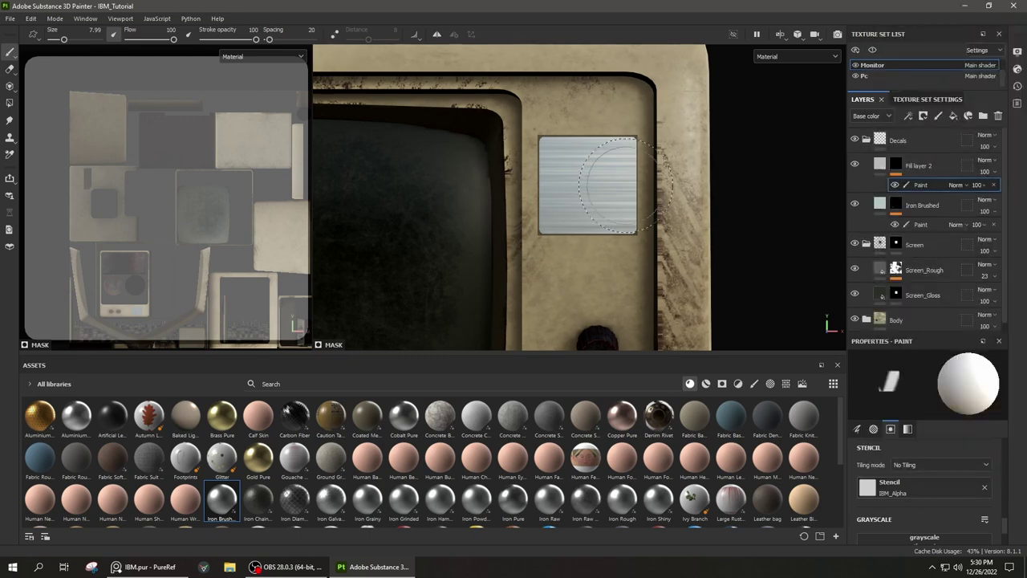
{"action": "left_click", "coordinate": [960, 484]}
{"action": "left_click", "coordinate": [910, 389]}
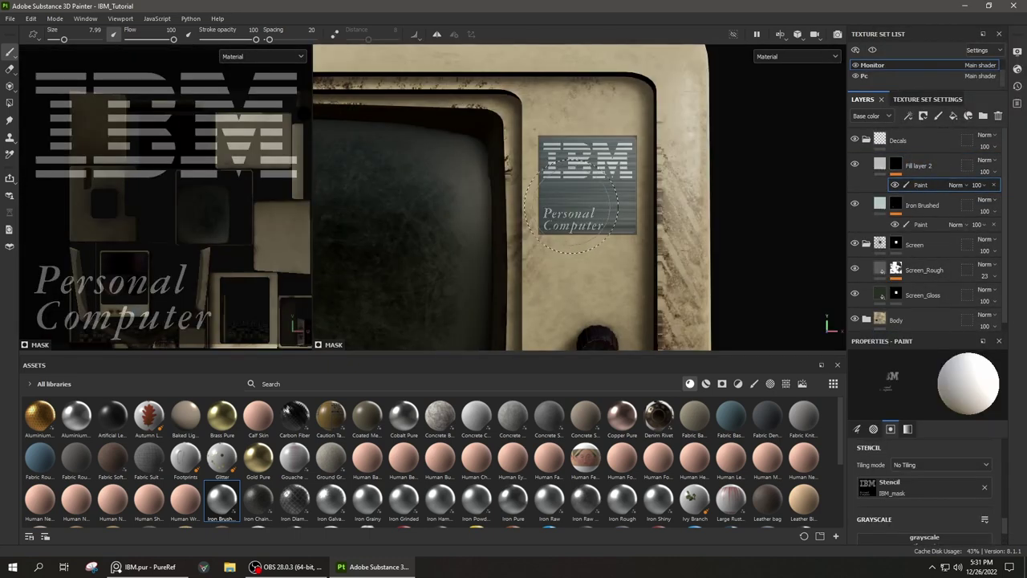
Recess Fill layer 2's logo by setting its height to -0.0182
{"action": "left_click", "coordinate": [898, 166]}
{"action": "left_click", "coordinate": [896, 165]}
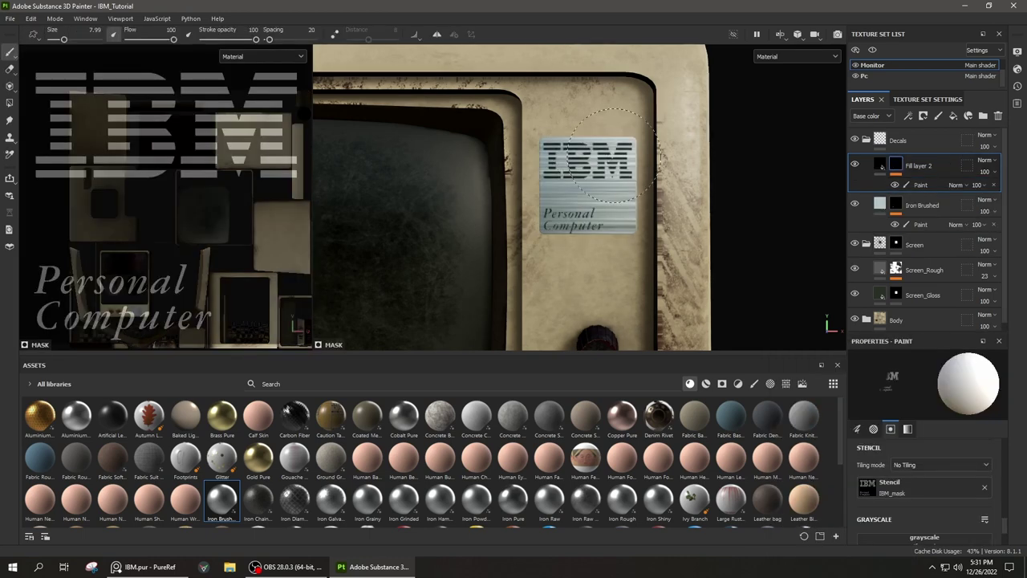
{"action": "left_click", "coordinate": [882, 165]}
{"action": "left_click", "coordinate": [917, 427]}
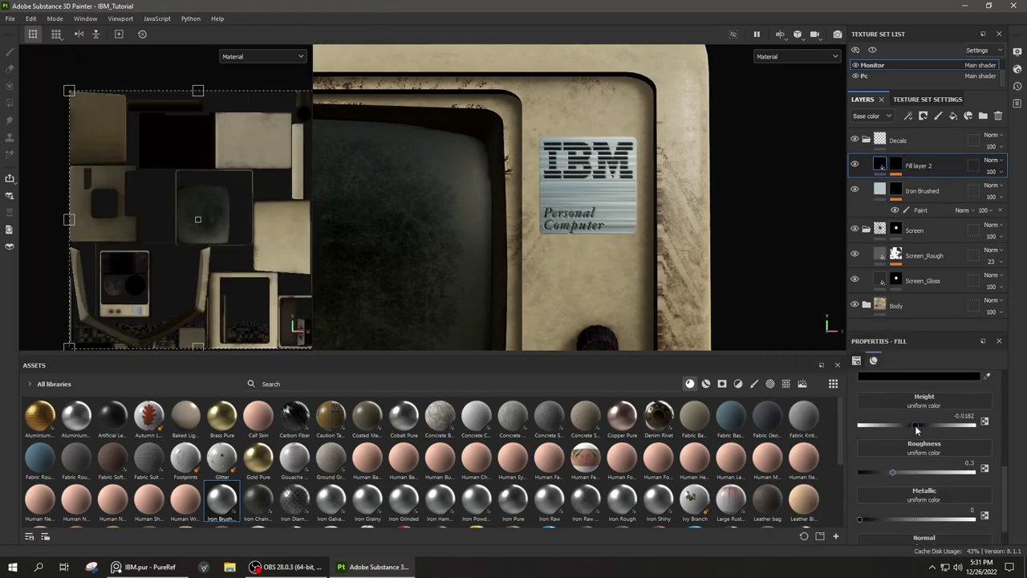
{"action": "left_click_drag", "start_coordinate": [418, 241], "coordinate": [431, 286], "text": "alt"}
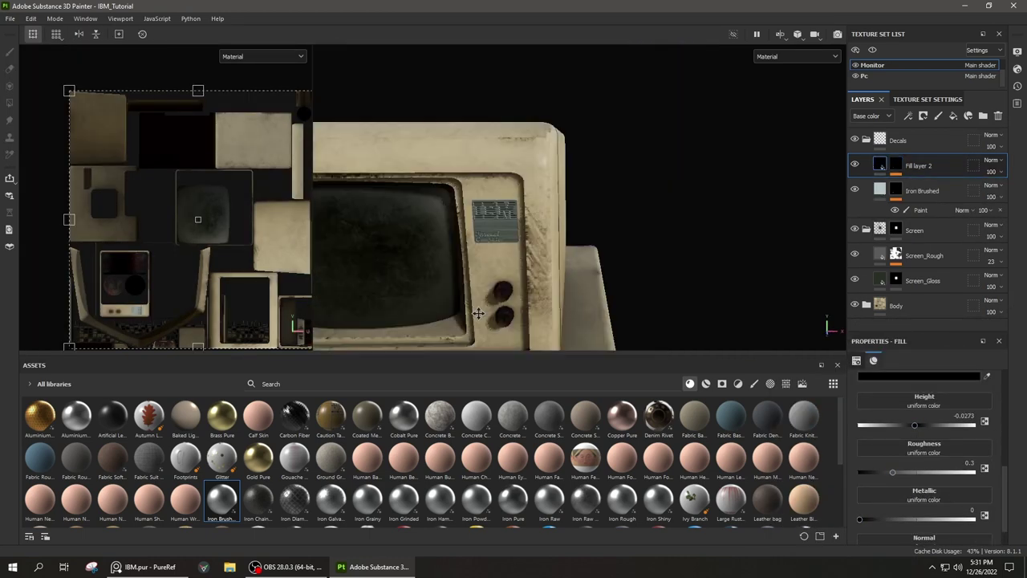
{"action": "scroll", "coordinate": [663, 248], "scroll_direction": "down", "scroll_amount": 3}
{"action": "mouse_move", "coordinate": [642, 275]}
{"action": "left_mouse_down", "text": "alt"}
{"action": "mouse_move", "coordinate": [523, 273]}
{"action": "mouse_move", "coordinate": [573, 241]}
{"action": "mouse_move", "coordinate": [481, 270]}
{"action": "mouse_move", "coordinate": [591, 304]}
{"action": "mouse_move", "coordinate": [417, 321]}
{"action": "left_mouse_up", "text": "alt"}
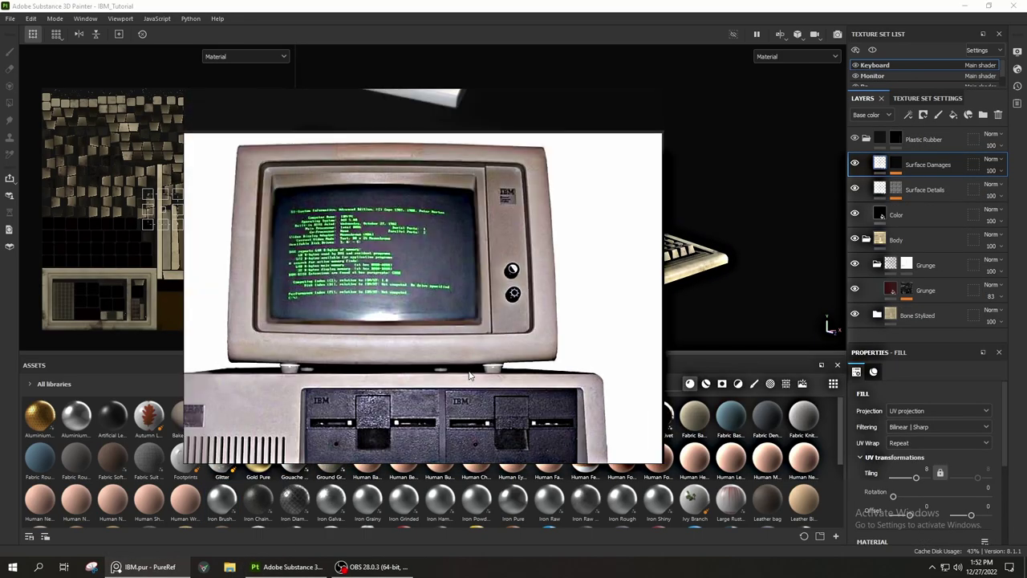
Brighten the viewport lighting and drop Black_Coat_Oiled onto the PC case
{"action": "scroll", "coordinate": [353, 300], "scroll_direction": "up", "scroll_amount": 2}
{"action": "scroll", "coordinate": [345, 297], "scroll_direction": "up", "scroll_amount": 2}
{"action": "scroll", "coordinate": [337, 295], "scroll_direction": "up", "scroll_amount": 2}
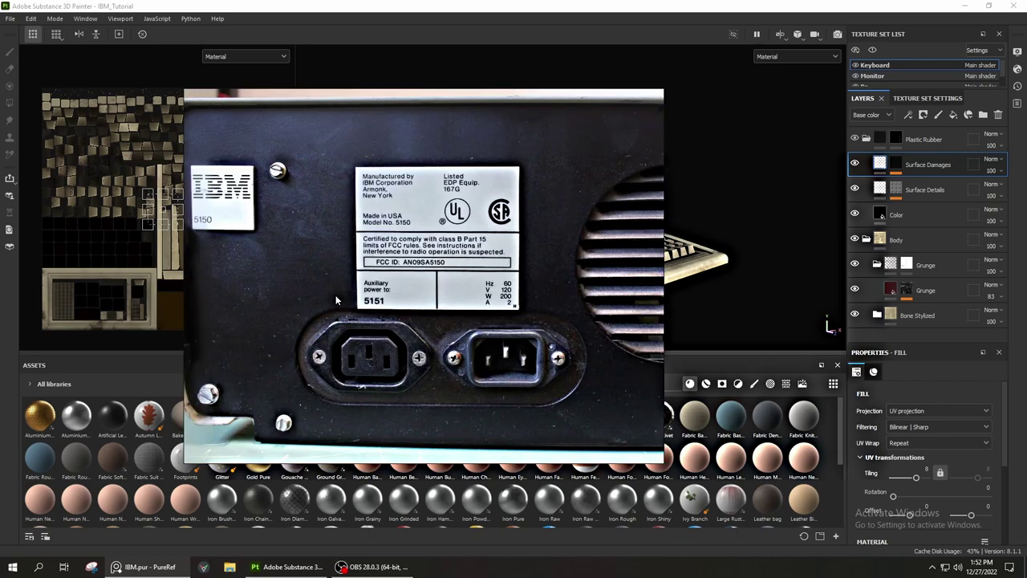
{"action": "scroll", "coordinate": [335, 294], "scroll_direction": "up", "scroll_amount": 1}
{"action": "left_click_drag", "start_coordinate": [434, 331], "coordinate": [617, 260], "text": "alt"}
{"action": "scroll", "coordinate": [618, 254], "scroll_direction": "up", "scroll_amount": 3}
{"action": "left_click", "coordinate": [1017, 85]}
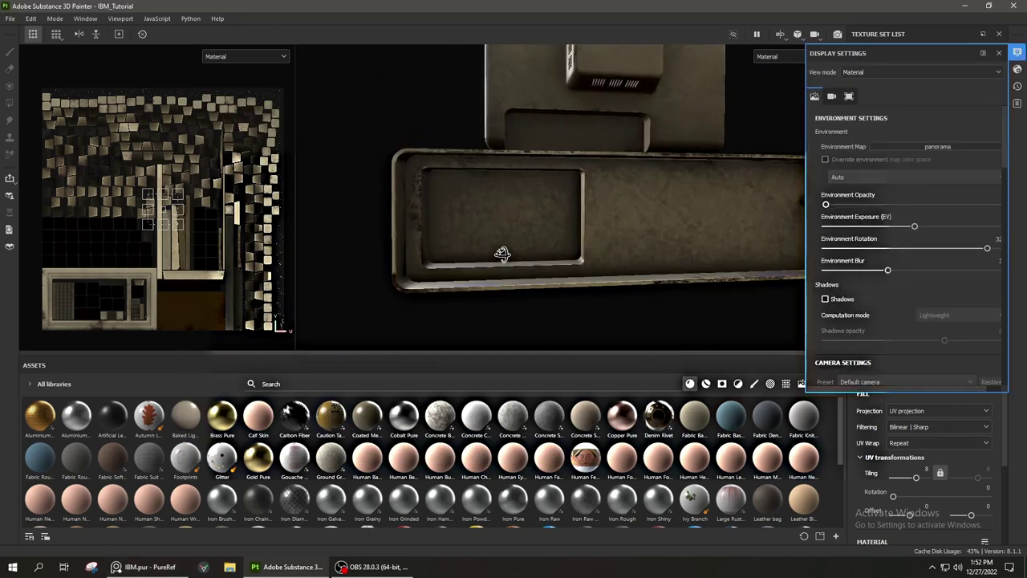
{"action": "scroll", "coordinate": [640, 239], "scroll_direction": "up", "scroll_amount": 3}
{"action": "middle_click_drag", "start_coordinate": [640, 239], "coordinate": [622, 217]}
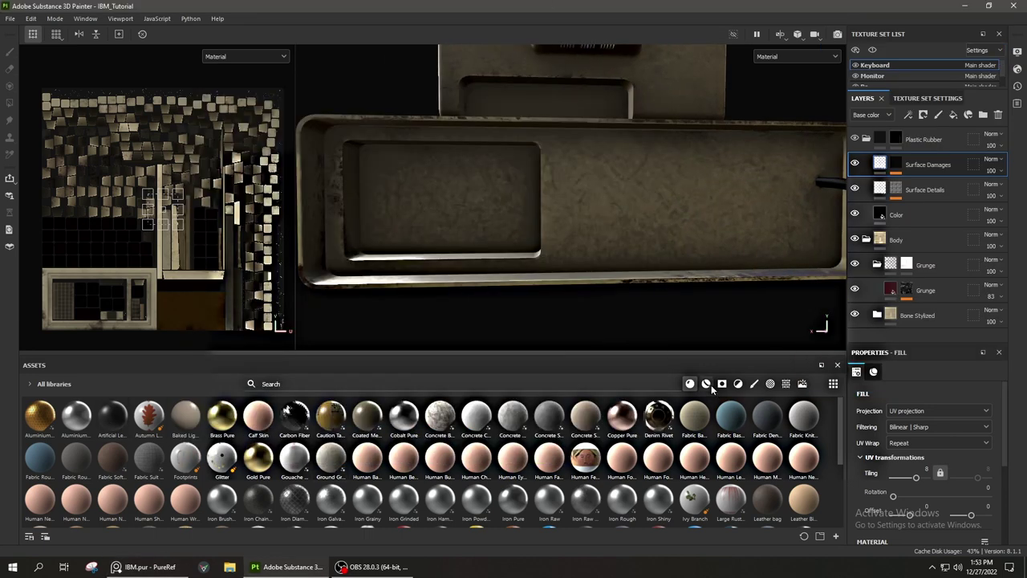
{"action": "scroll", "coordinate": [786, 408], "scroll_direction": "down", "scroll_amount": 5}
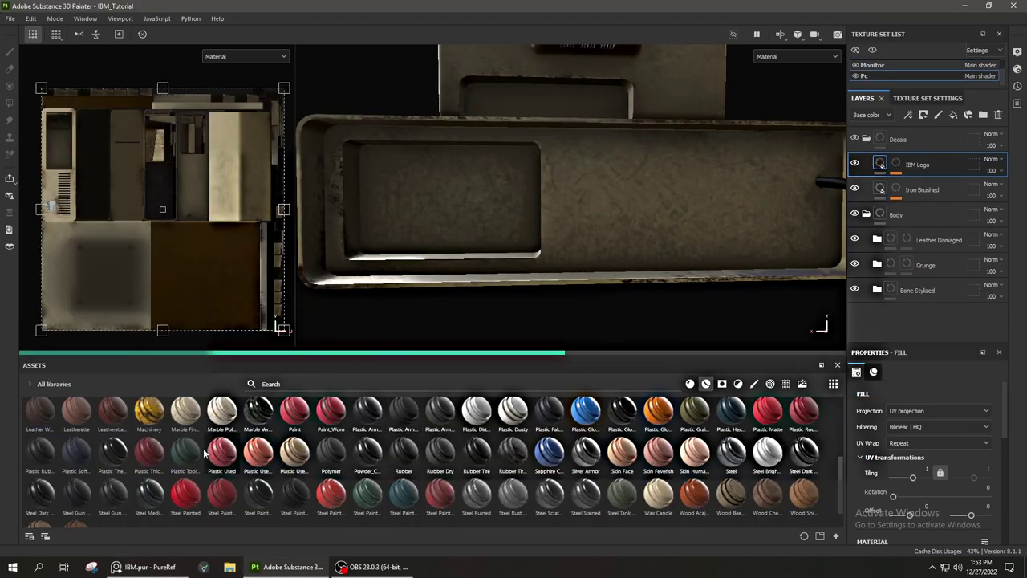
{"action": "scroll", "coordinate": [555, 482], "scroll_direction": "up", "scroll_amount": 5}
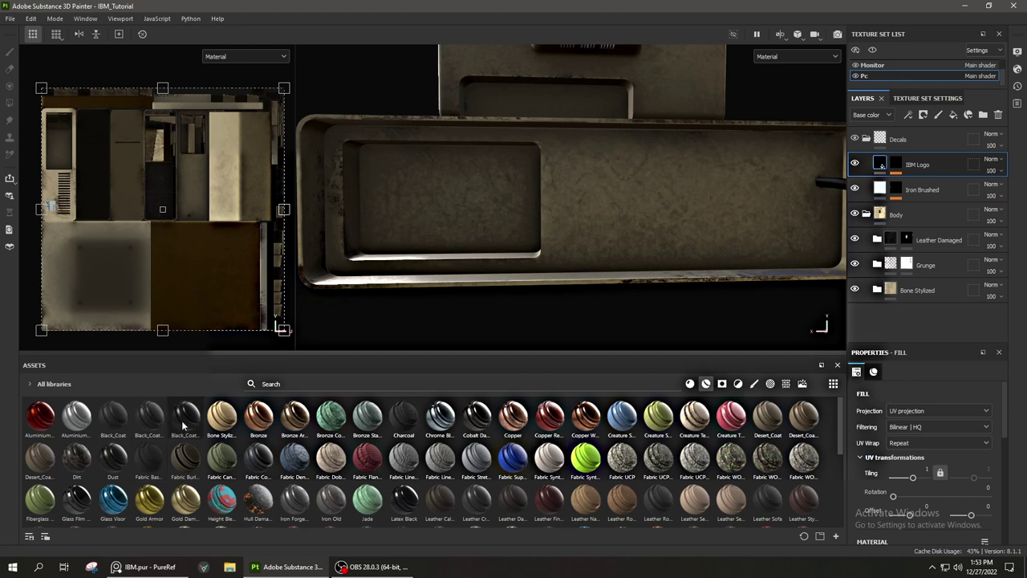
{"action": "left_click_drag", "start_coordinate": [160, 422], "coordinate": [606, 201]}
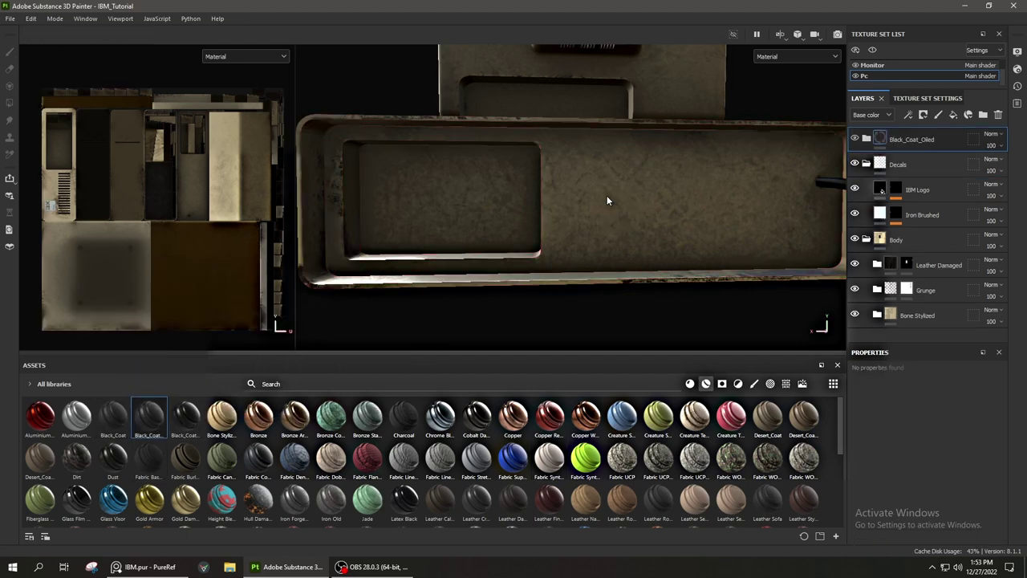
{"action": "mouse_move", "coordinate": [538, 326]}
{"action": "left_mouse_down", "text": "alt"}
{"action": "mouse_move", "coordinate": [394, 257]}
{"action": "mouse_move", "coordinate": [635, 216]}
{"action": "mouse_move", "coordinate": [749, 232]}
{"action": "mouse_move", "coordinate": [553, 241]}
{"action": "mouse_move", "coordinate": [596, 305]}
{"action": "mouse_move", "coordinate": [429, 278]}
{"action": "mouse_move", "coordinate": [550, 293]}
{"action": "left_mouse_up", "text": "alt"}
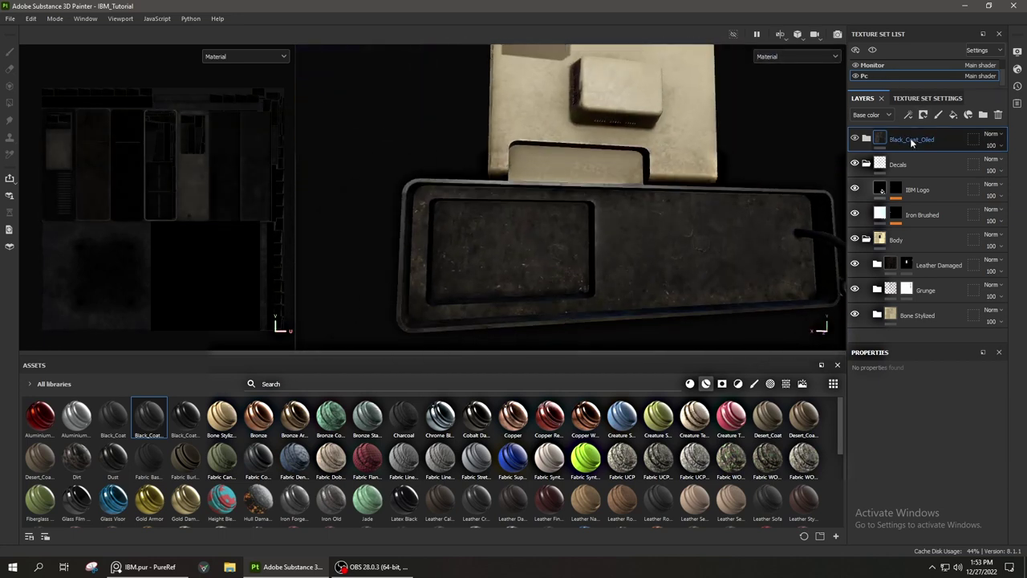
Add a black mask to Black_Coat_Oiled and fill the front-panel faces to reveal it
{"action": "right_click", "coordinate": [906, 240]}
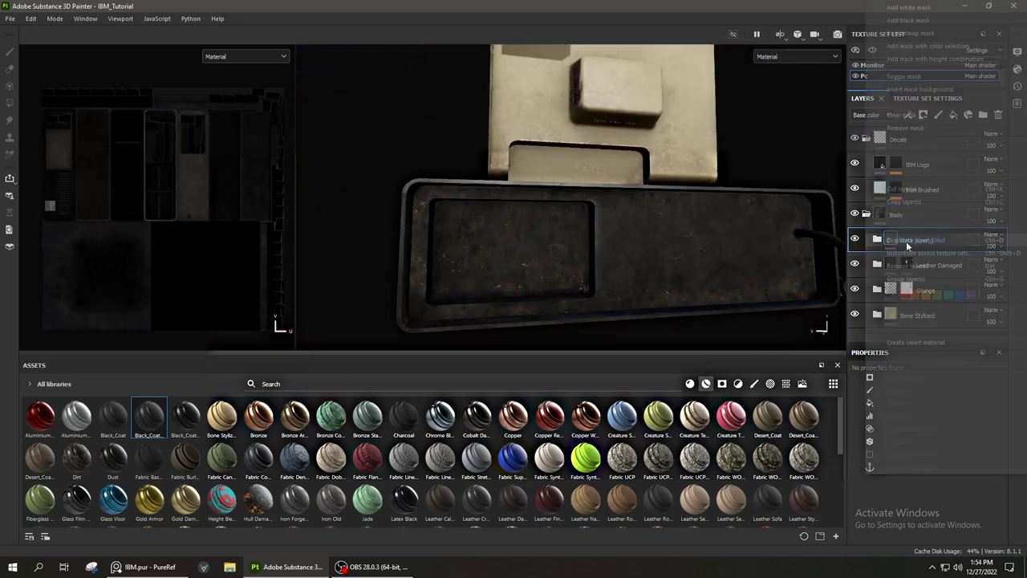
{"action": "left_click", "coordinate": [905, 19]}
{"action": "left_click", "coordinate": [586, 277]}
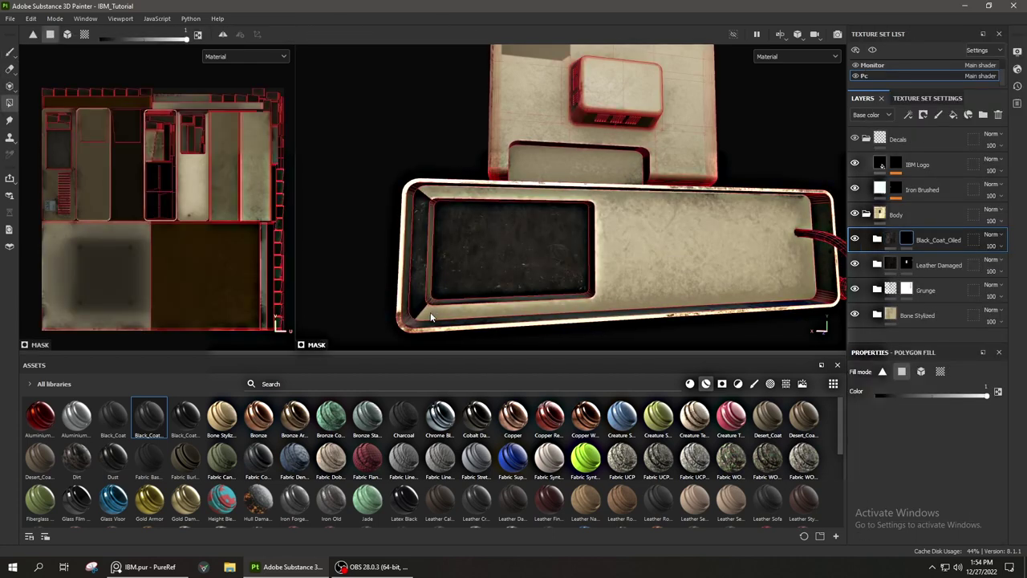
{"action": "left_click", "coordinate": [699, 265]}
Switch the fill colour to black and inspect the PC base from several angles
{"action": "left_click_drag", "start_coordinate": [698, 265], "coordinate": [550, 308], "text": "alt"}
{"action": "key", "text": "f"}
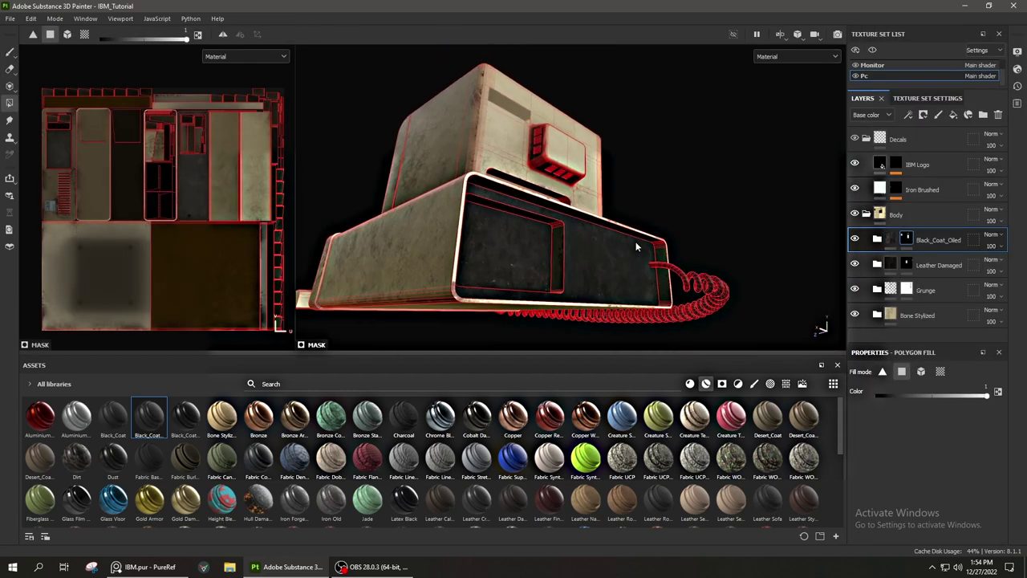
{"action": "scroll", "coordinate": [448, 159], "scroll_direction": "up", "scroll_amount": 5}
{"action": "mouse_move", "coordinate": [383, 142]}
{"action": "left_mouse_down", "text": "alt"}
{"action": "mouse_move", "coordinate": [401, 253]}
{"action": "mouse_move", "coordinate": [672, 259]}
{"action": "left_mouse_up", "text": "alt"}
{"action": "mouse_move", "coordinate": [571, 261]}
{"action": "left_mouse_down", "text": "alt"}
{"action": "mouse_move", "coordinate": [610, 268]}
{"action": "mouse_move", "coordinate": [706, 251]}
{"action": "mouse_move", "coordinate": [470, 297]}
{"action": "mouse_move", "coordinate": [599, 209]}
{"action": "mouse_move", "coordinate": [694, 233]}
{"action": "left_mouse_up", "text": "alt"}
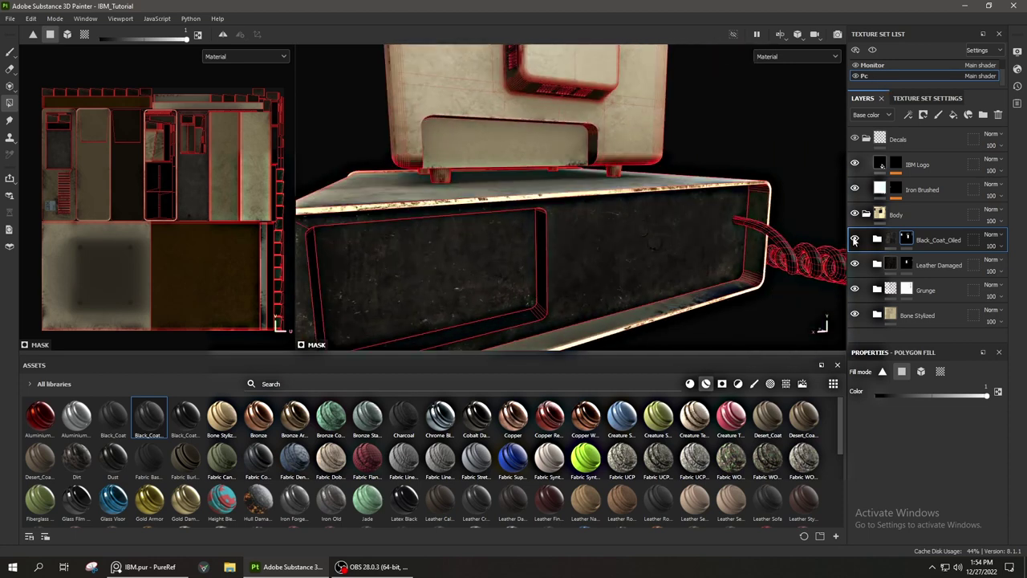
{"action": "left_click_drag", "start_coordinate": [450, 241], "coordinate": [696, 274], "text": "alt"}
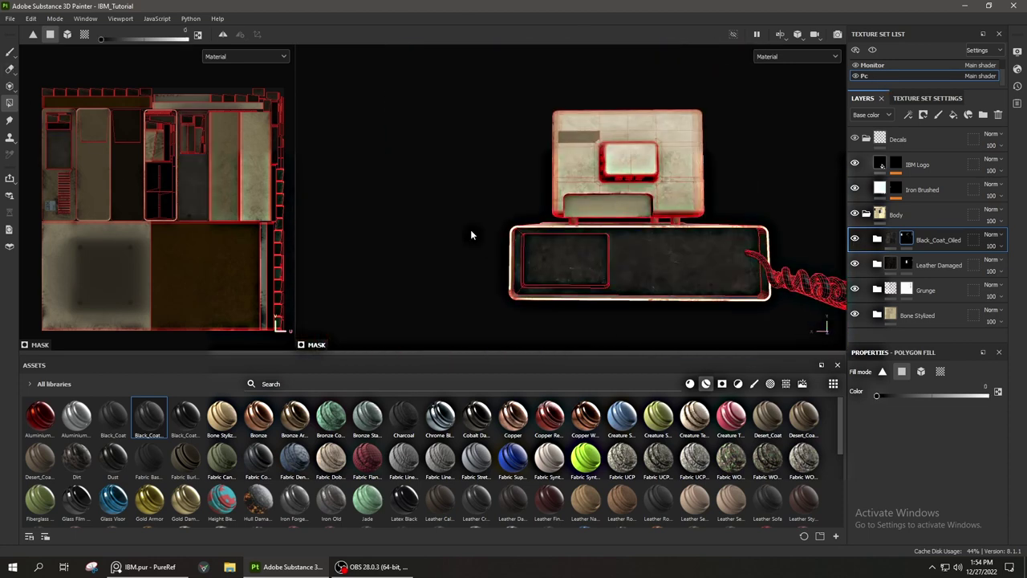
{"action": "key", "text": "x"}
{"action": "key", "text": "x"}
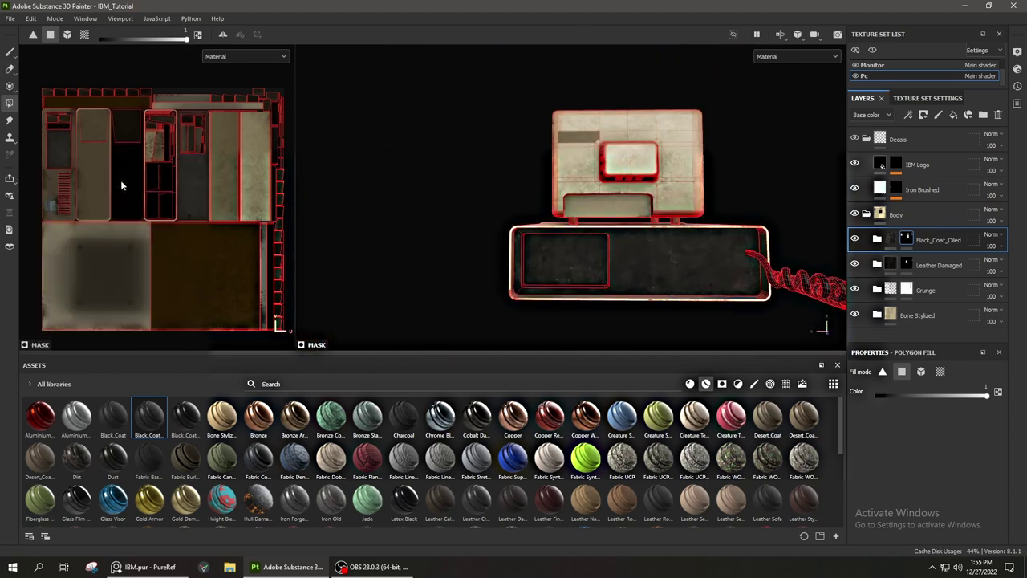
{"action": "mouse_move", "coordinate": [562, 241]}
{"action": "left_mouse_down", "text": "alt"}
{"action": "mouse_move", "coordinate": [711, 232]}
{"action": "mouse_move", "coordinate": [580, 208]}
{"action": "left_mouse_up", "text": "alt"}
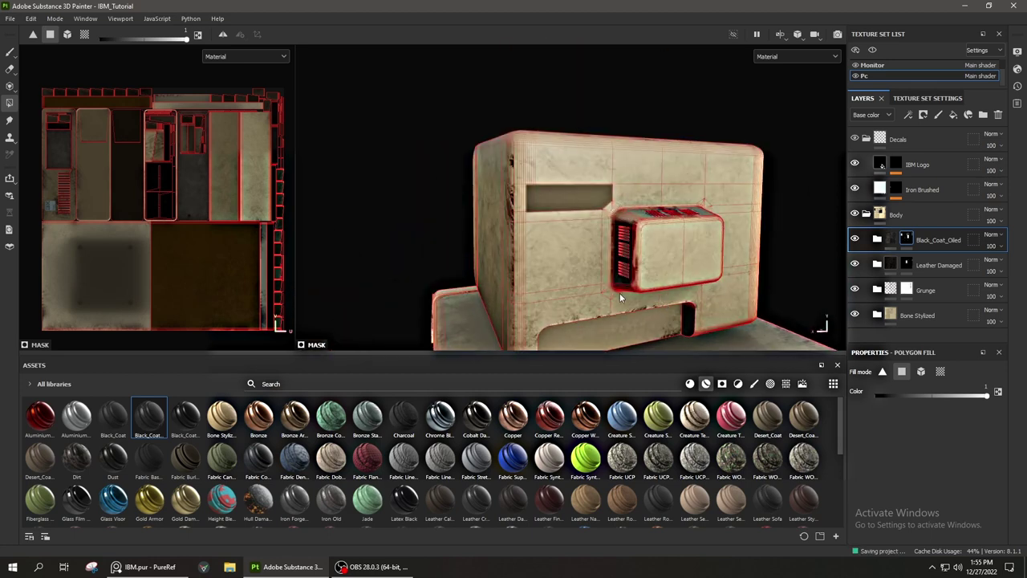
{"action": "left_click_drag", "start_coordinate": [619, 292], "coordinate": [633, 304], "text": "alt"}
{"action": "scroll", "coordinate": [633, 304], "scroll_direction": "up", "scroll_amount": 3}
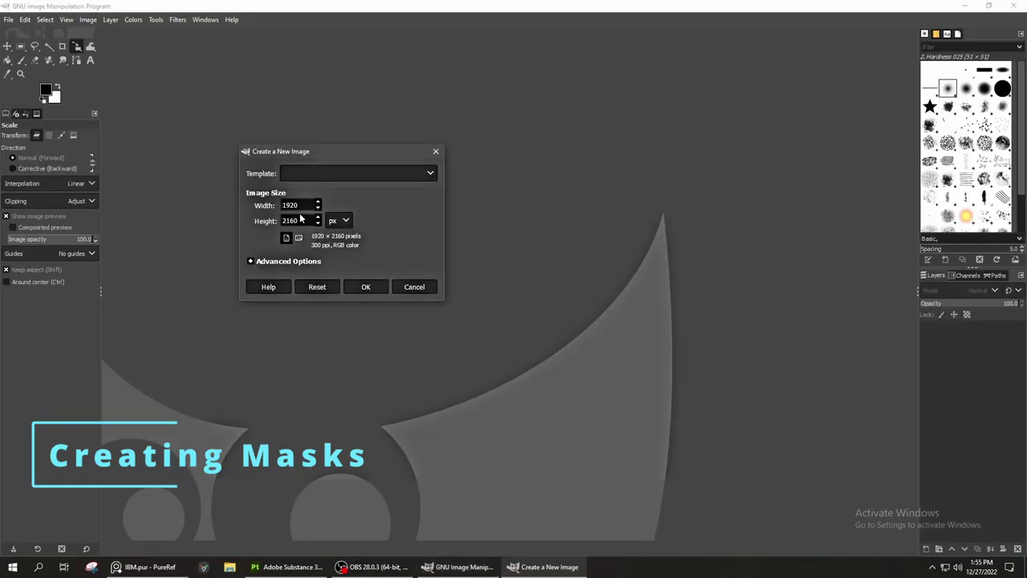
Create the 1920×2160 image and clear its layer to transparency with an alpha channel
{"action": "left_click", "coordinate": [365, 286]}
{"action": "right_click", "coordinate": [996, 332]}
{"action": "left_click", "coordinate": [953, 335]}
{"action": "key", "text": "Delete"}
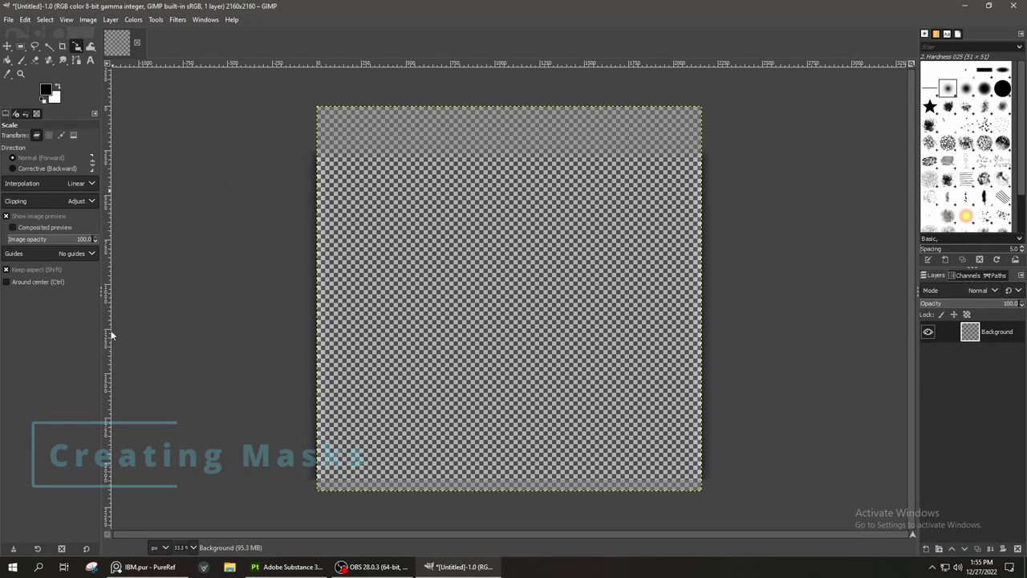
Drop the reference photos from Assets > old into the image as layers
{"action": "left_click", "coordinate": [12, 19]}
{"action": "left_click", "coordinate": [229, 566]}
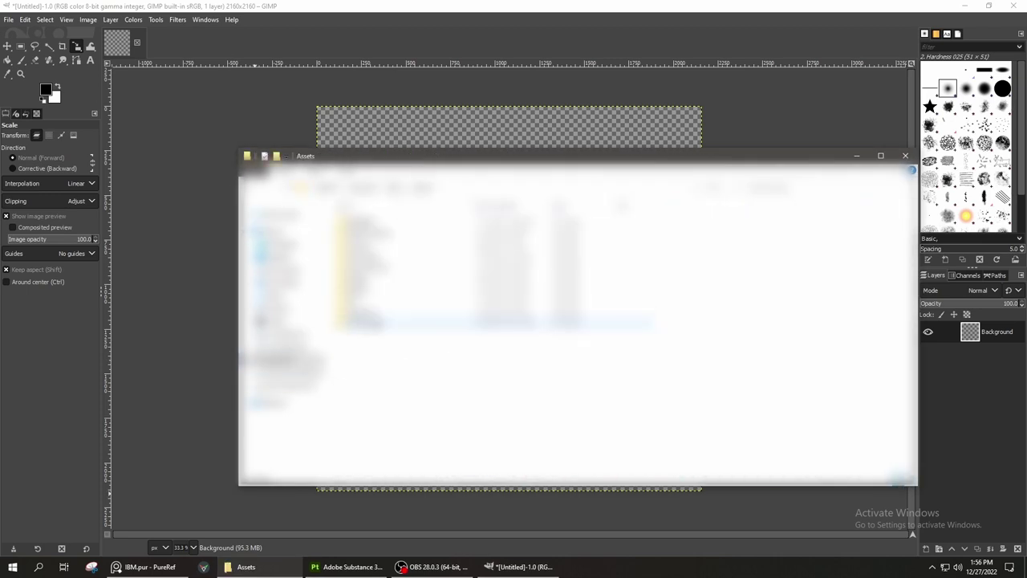
{"action": "double_click", "coordinate": [365, 321]}
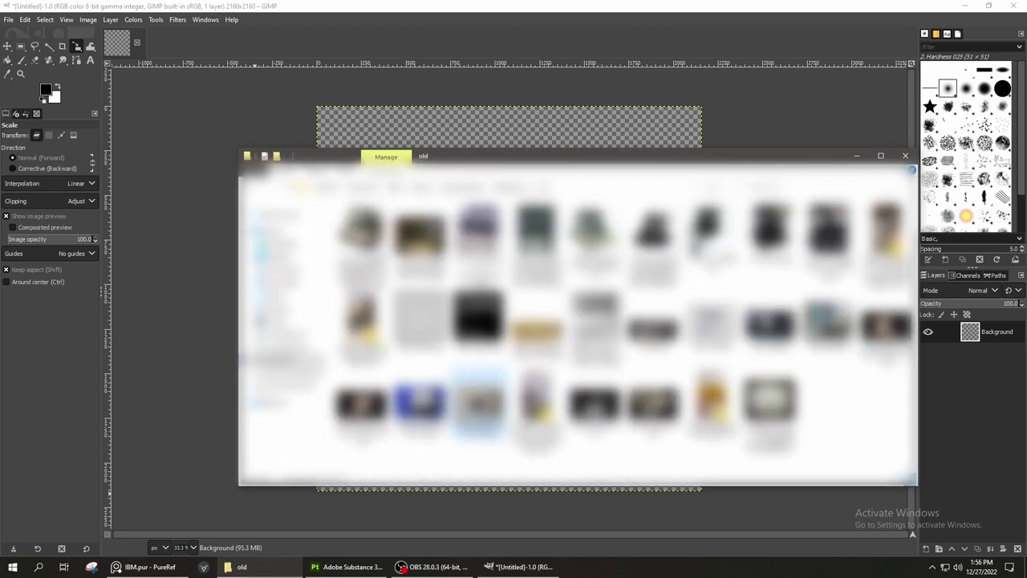
{"action": "left_click_drag", "start_coordinate": [958, 393], "coordinate": [958, 393]}
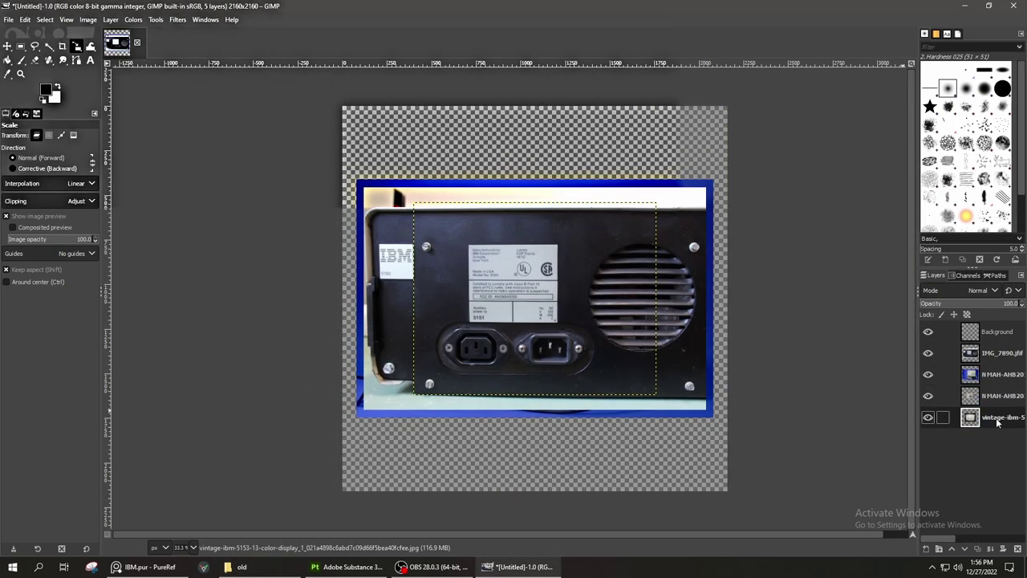
Hide the other photo layers and enlarge the IMG_7890 layer to about 7143 wide
{"action": "scroll", "coordinate": [514, 255], "scroll_direction": "up", "scroll_amount": 2, "text": "ctrl"}
{"action": "left_click_drag", "start_coordinate": [928, 417], "coordinate": [929, 373]}
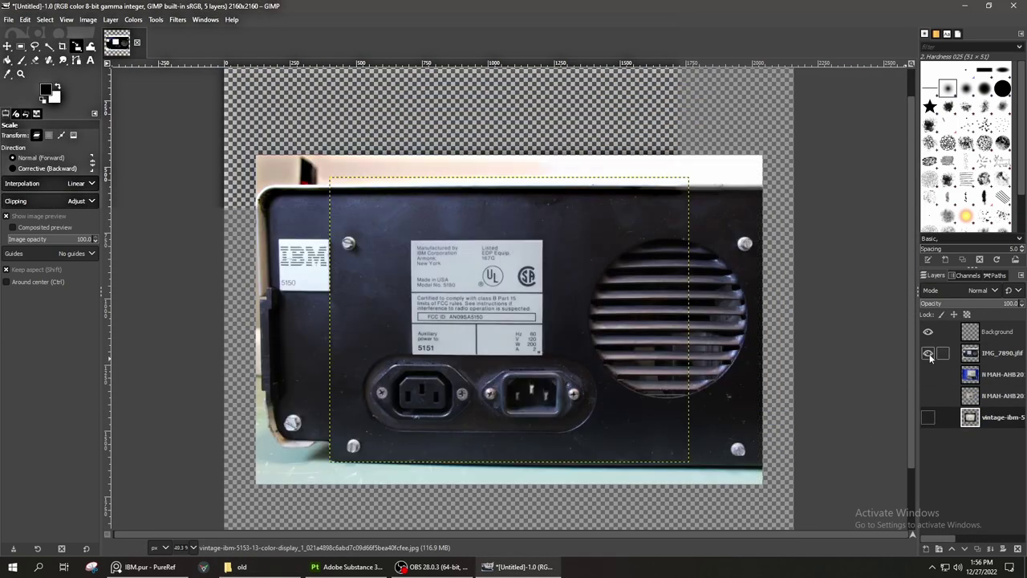
{"action": "left_click", "coordinate": [552, 378]}
{"action": "scroll", "coordinate": [552, 377], "scroll_direction": "down", "scroll_amount": 3, "text": "ctrl"}
{"action": "left_click_drag", "start_coordinate": [650, 433], "coordinate": [550, 372]}
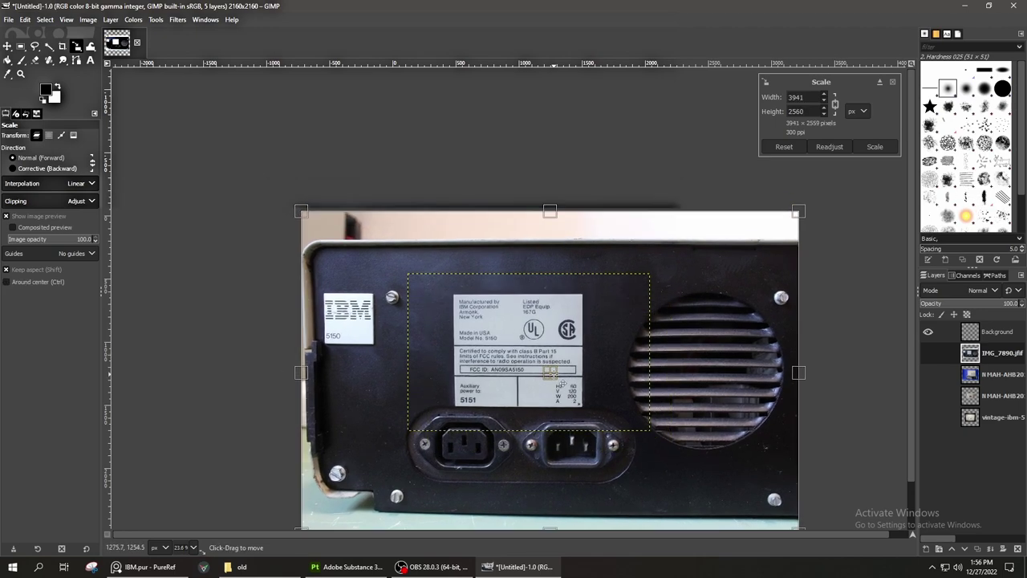
{"action": "left_click_drag", "start_coordinate": [867, 169], "coordinate": [877, 184]}
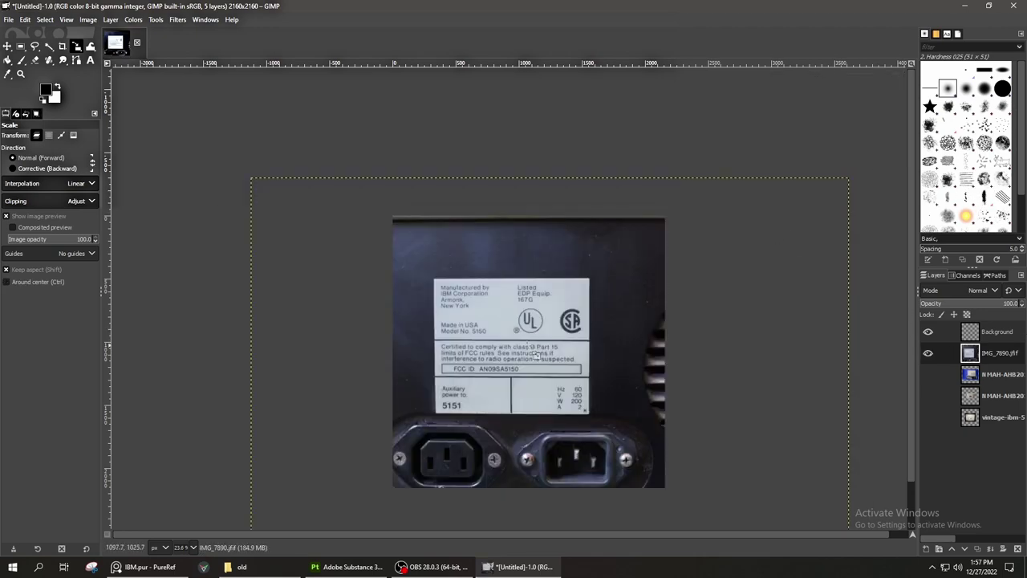
{"action": "scroll", "coordinate": [671, 442], "scroll_direction": "down", "scroll_amount": 2, "text": "ctrl"}
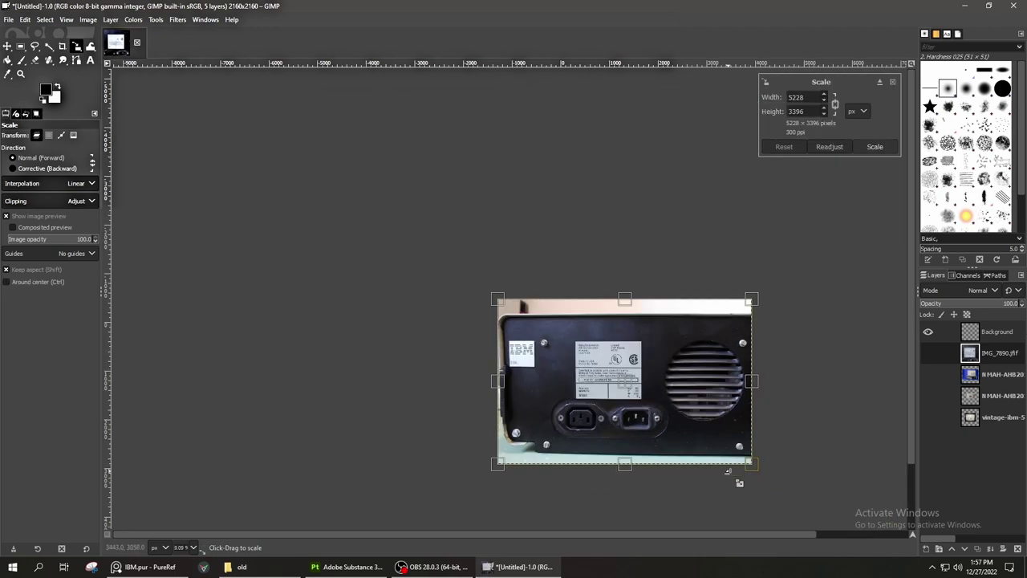
{"action": "left_click_drag", "start_coordinate": [734, 475], "coordinate": [797, 493]}
{"action": "left_click", "coordinate": [875, 147]}
Boost contrast with Curves by raising the black point and lowering the white point
{"action": "scroll", "coordinate": [862, 165], "scroll_direction": "up", "scroll_amount": 2, "text": "ctrl"}
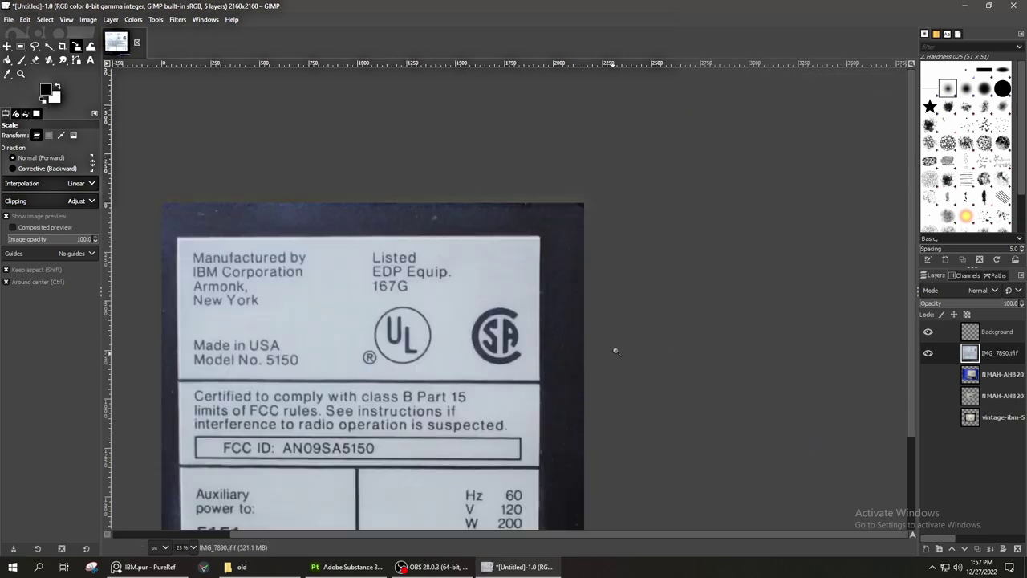
{"action": "left_click", "coordinate": [133, 19]}
{"action": "left_click", "coordinate": [153, 116]}
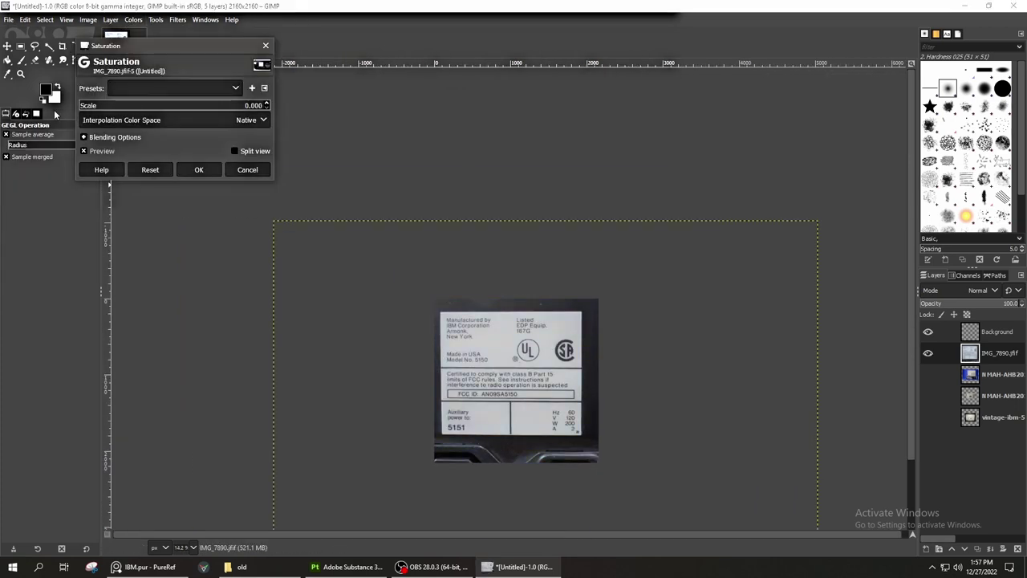
{"action": "left_click", "coordinate": [133, 19]}
{"action": "left_click", "coordinate": [153, 101]}
{"action": "left_click", "coordinate": [133, 19]}
{"action": "left_click", "coordinate": [153, 152]}
{"action": "mouse_move", "coordinate": [89, 227]}
{"action": "left_mouse_down"}
{"action": "mouse_move", "coordinate": [183, 247]}
{"action": "mouse_move", "coordinate": [166, 232]}
{"action": "left_mouse_up"}
{"action": "left_click_drag", "start_coordinate": [258, 92], "coordinate": [194, 93]}
{"action": "left_click", "coordinate": [188, 314]}
Rectangle-select the label, scale it to roughly 2166×2153 to fill the canvas, and anchor it
{"action": "scroll", "coordinate": [608, 360], "scroll_direction": "up", "scroll_amount": 2, "text": "ctrl"}
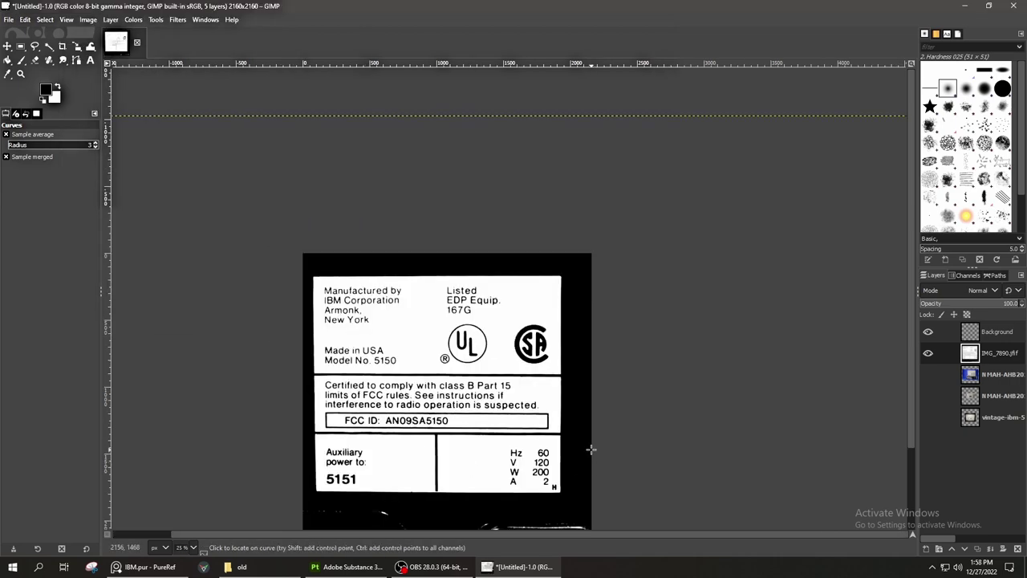
{"action": "key", "text": "r"}
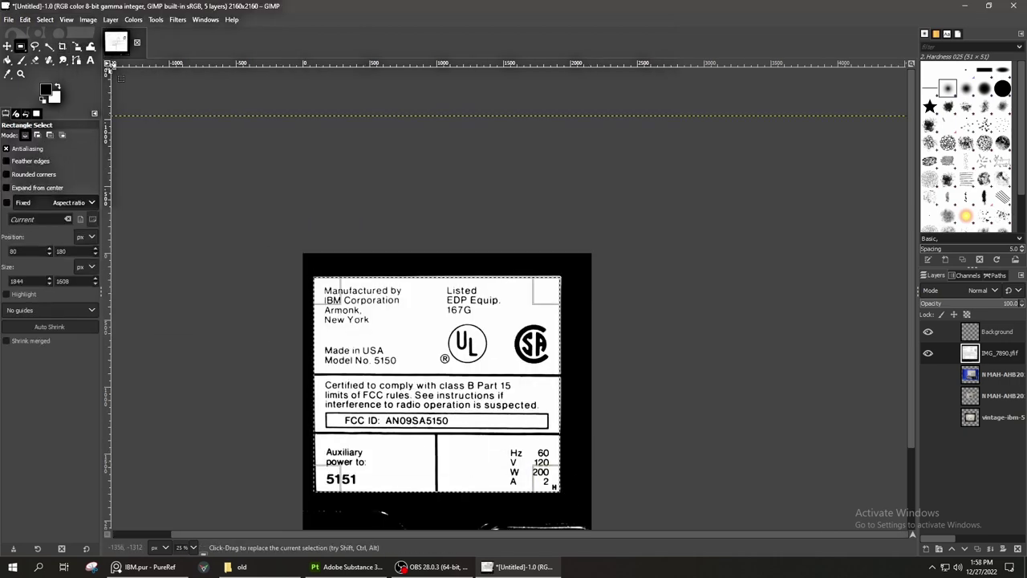
{"action": "key", "text": "shift+s"}
{"action": "left_click_drag", "start_coordinate": [592, 253], "coordinate": [653, 252]}
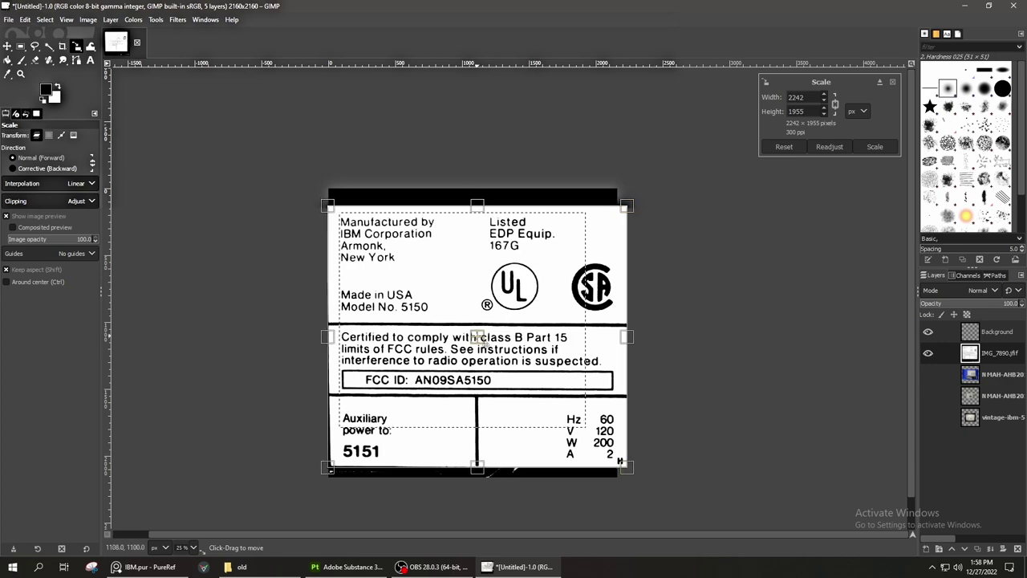
{"action": "left_click_drag", "start_coordinate": [478, 337], "coordinate": [480, 487]}
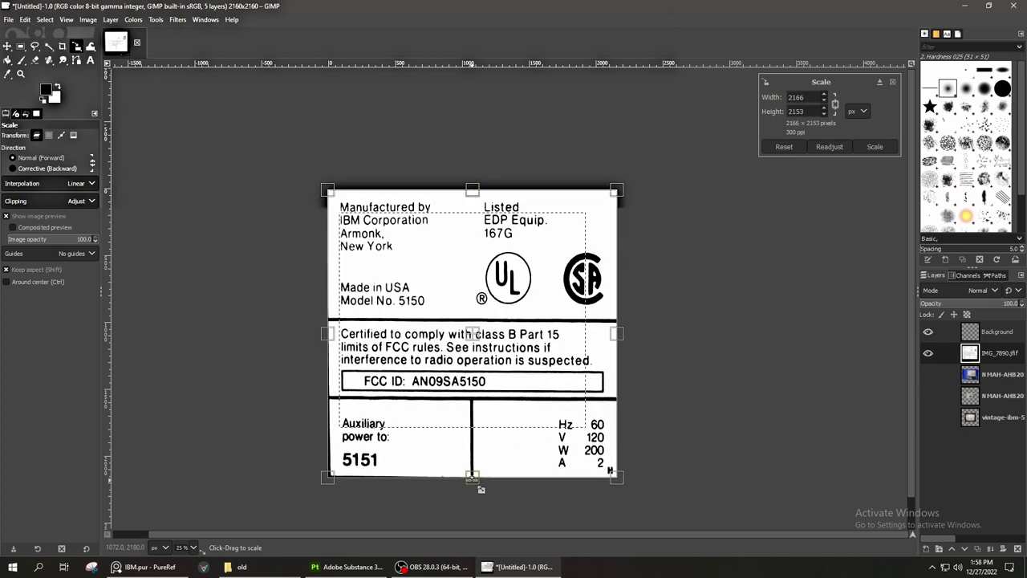
{"action": "key", "text": "Return"}
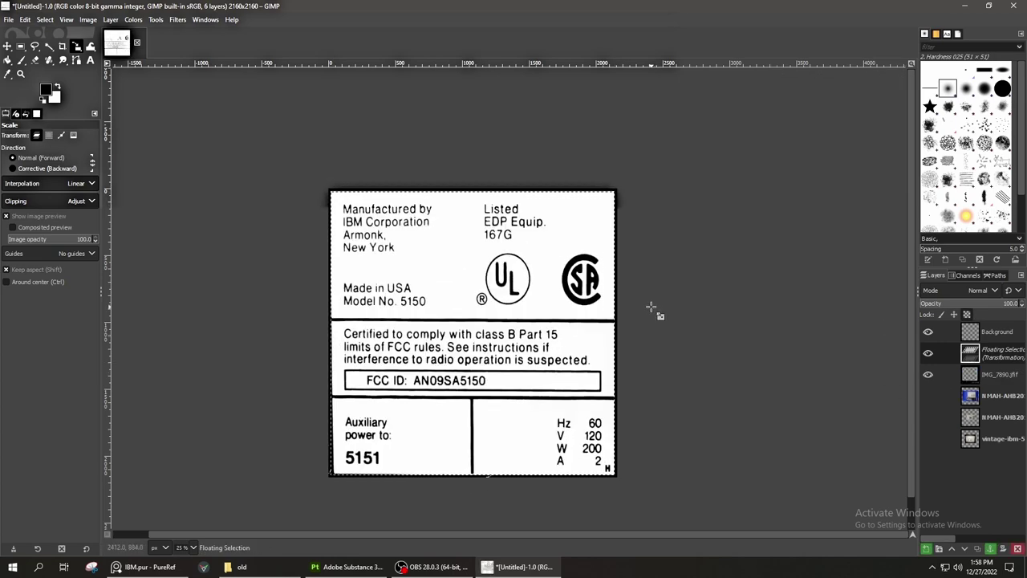
{"action": "key", "text": "r"}
{"action": "left_click", "coordinate": [284, 103]}
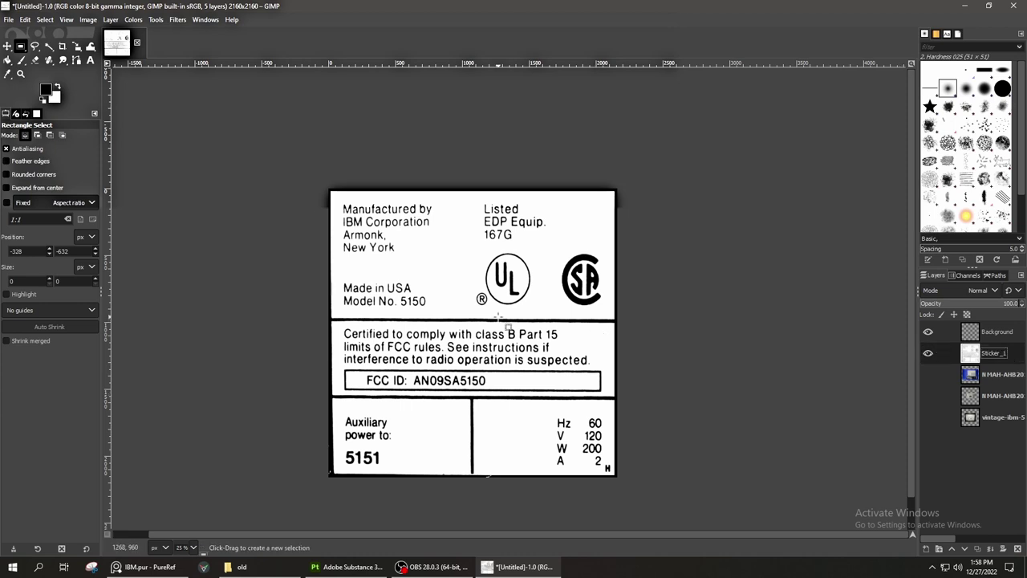
Invert the label's colours to white on black
{"action": "left_click", "coordinate": [133, 19]}
{"action": "left_click", "coordinate": [172, 178]}
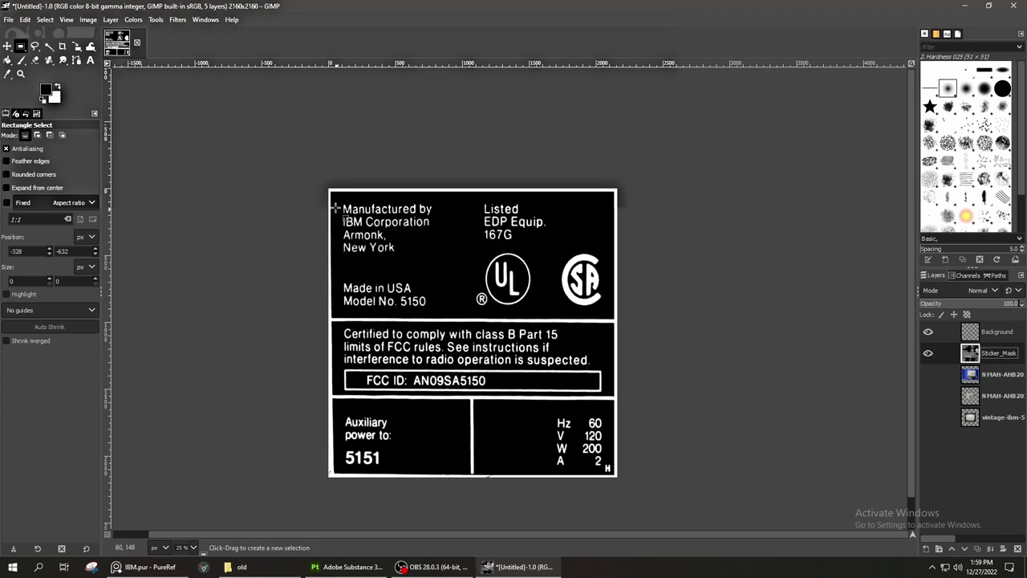
{"action": "left_click", "coordinate": [24, 19]}
Export the label image as Sticker1_mask.png
{"action": "left_click", "coordinate": [46, 197]}
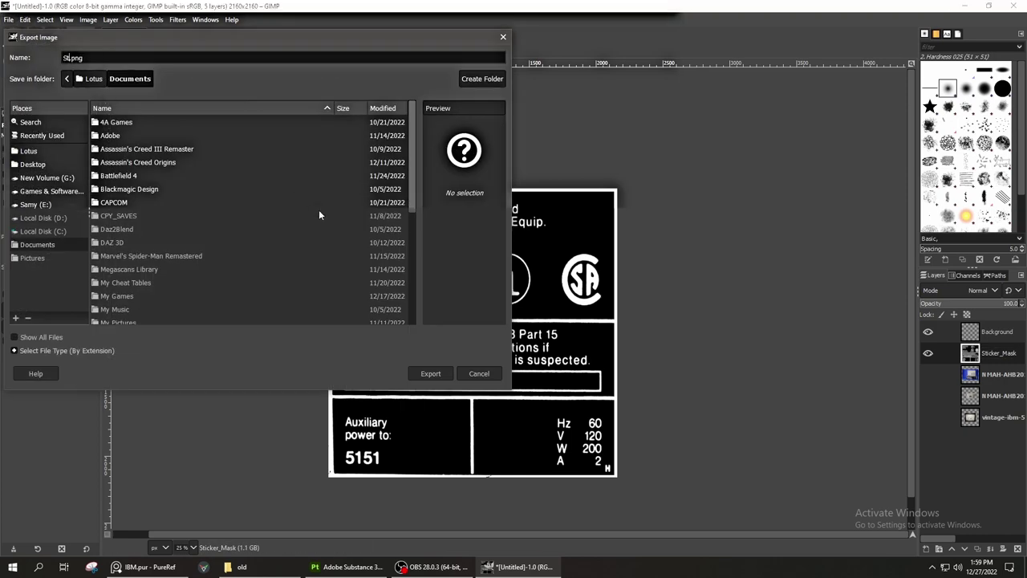
{"action": "type", "text": "icker1_mask"}
{"action": "left_click", "coordinate": [430, 373]}
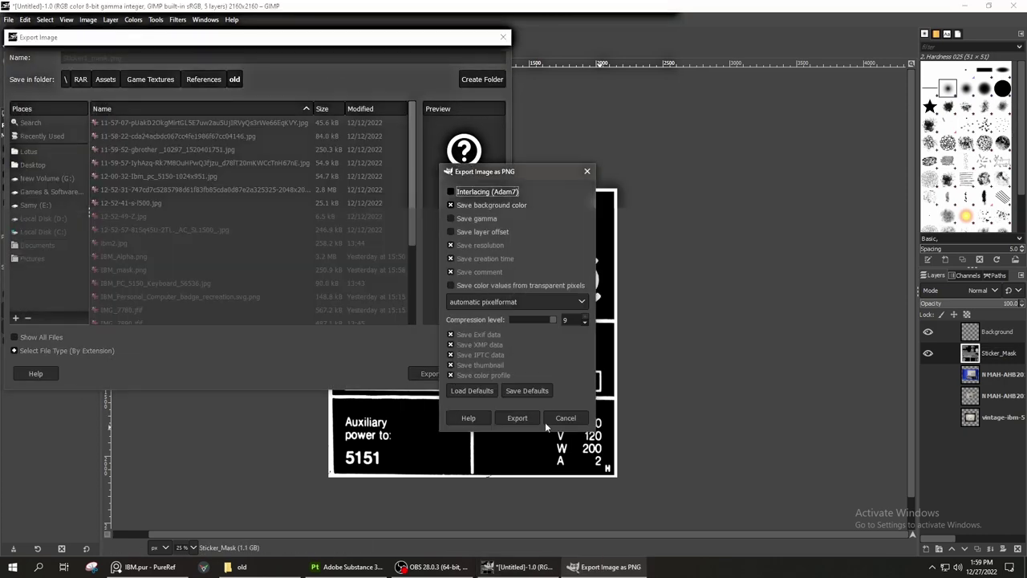
{"action": "left_click", "coordinate": [517, 419]}
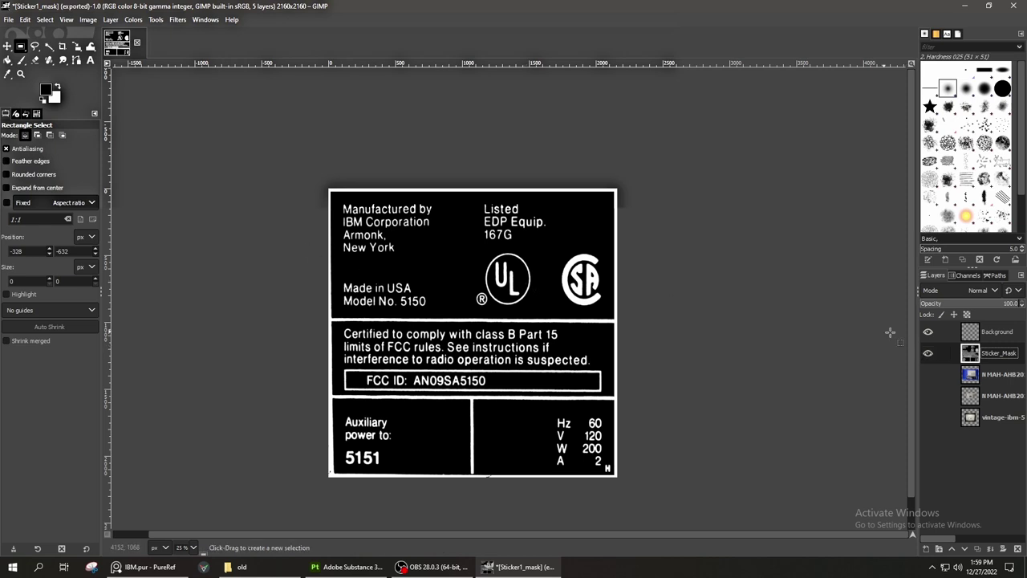
Add a new Alpha layer, delete the Background layer, and fill the selection white
{"action": "key", "text": "ctrl+shift+n"}
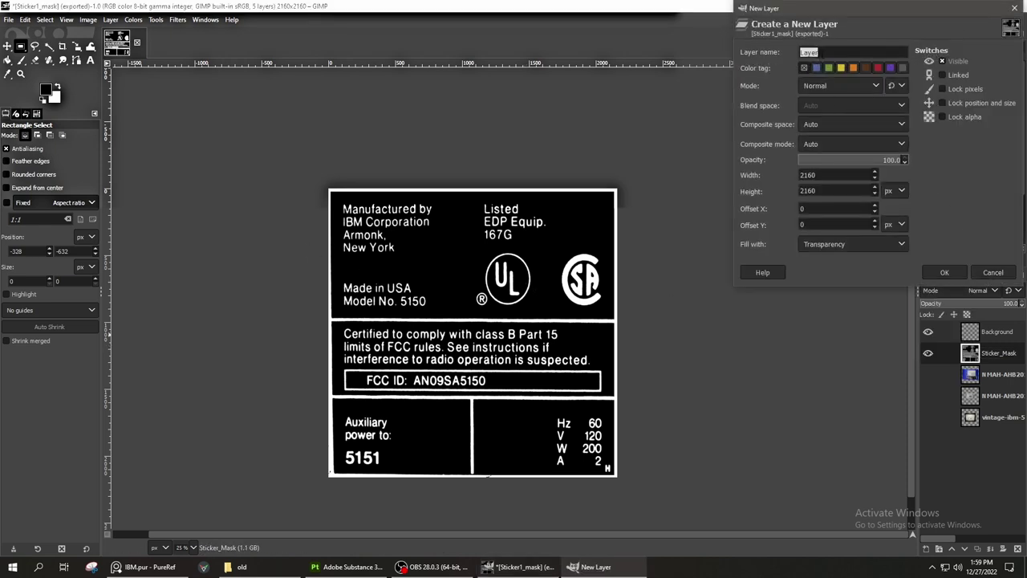
{"action": "type", "text": "mask"}
{"action": "key", "text": "Return"}
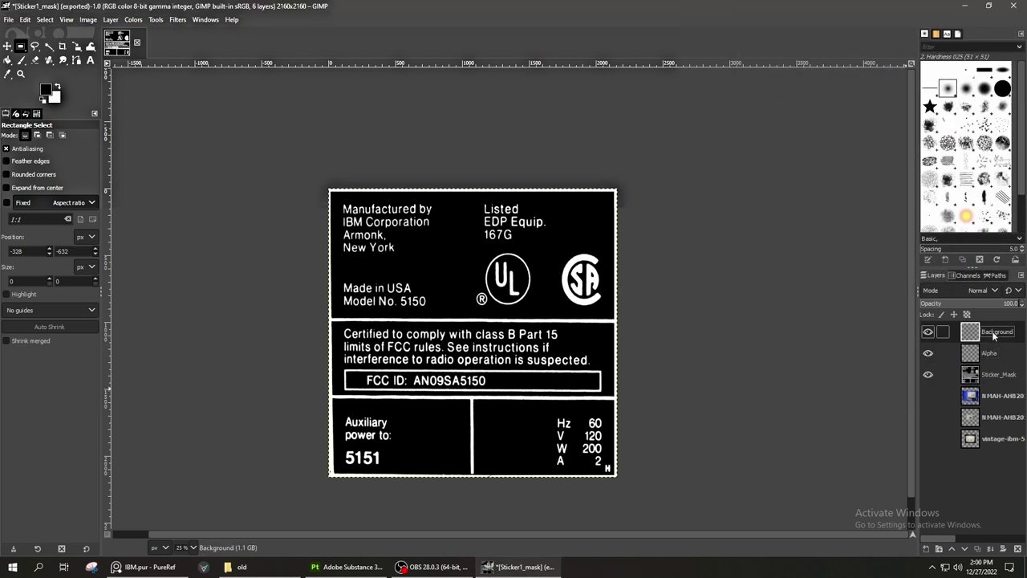
{"action": "right_click", "coordinate": [993, 336]}
{"action": "left_click", "coordinate": [931, 152]}
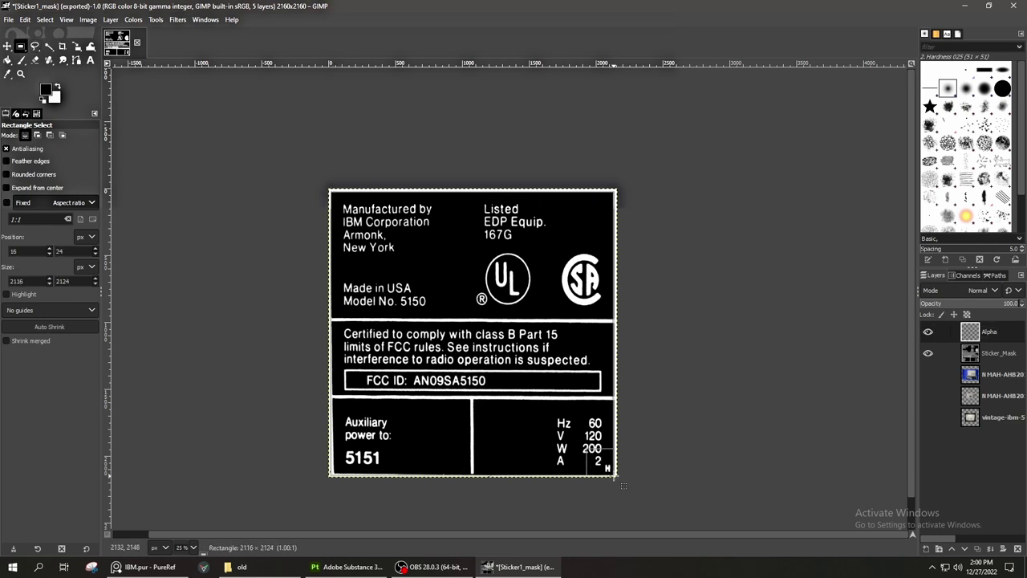
{"action": "key", "text": "shift+b"}
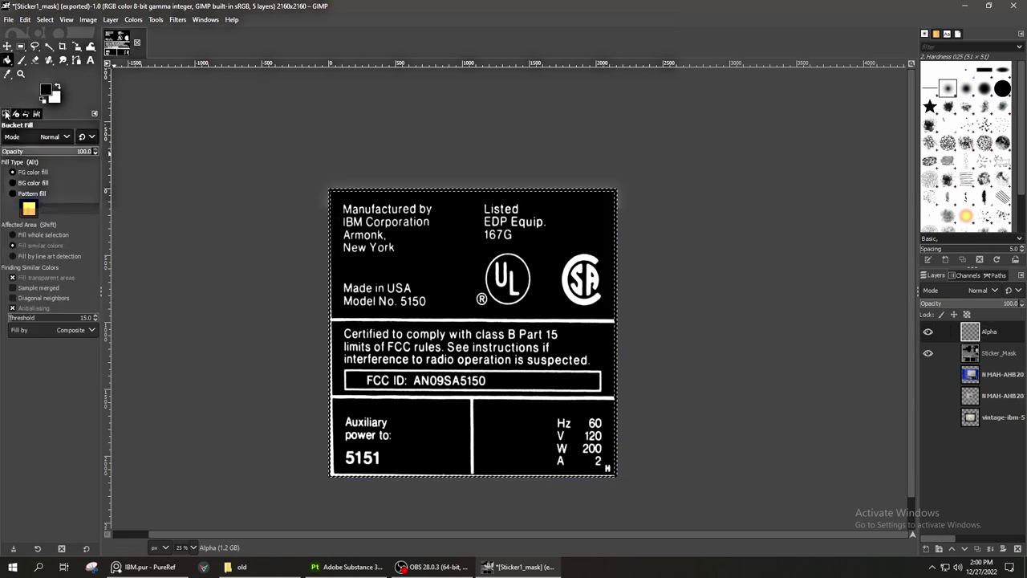
{"action": "left_click", "coordinate": [363, 289]}
Export the white fill as Sticker1_Alpha PNG, then hide the Alpha layer
{"action": "left_click", "coordinate": [8, 20]}
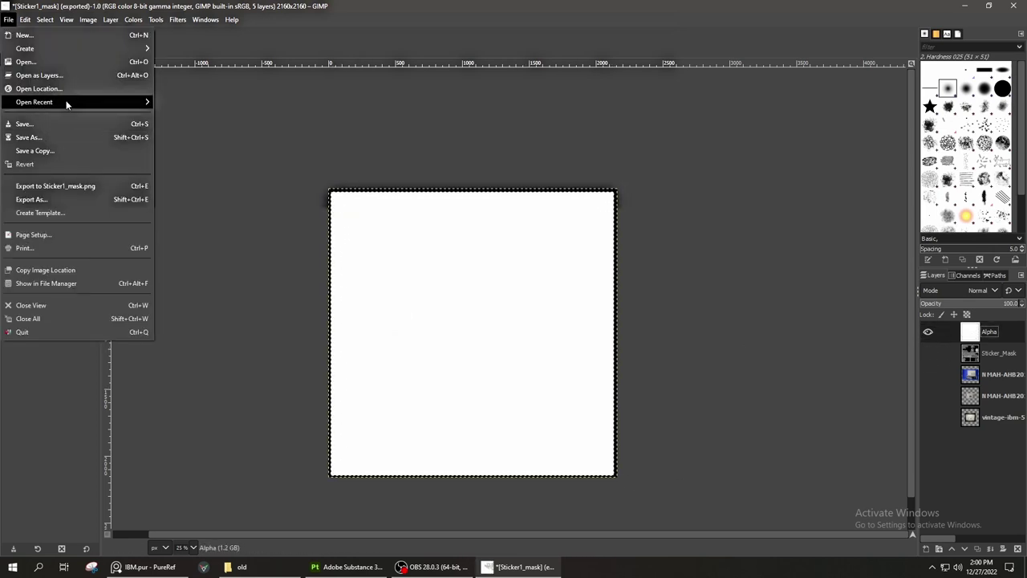
{"action": "left_click", "coordinate": [36, 190]}
{"action": "left_click", "coordinate": [430, 373]}
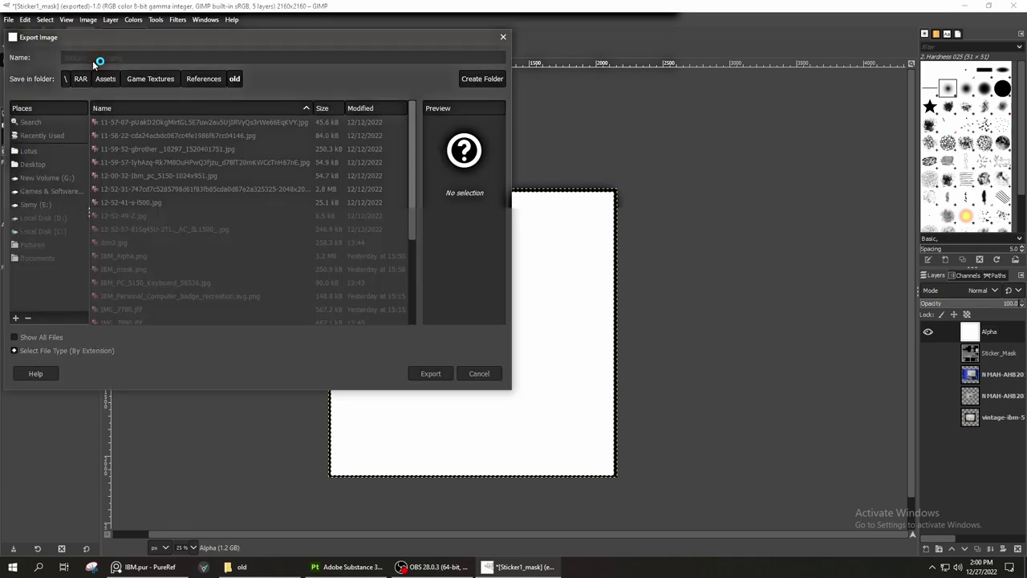
{"action": "left_click", "coordinate": [474, 374]}
{"action": "right_click", "coordinate": [930, 354]}
{"action": "left_click", "coordinate": [928, 332]}
Delete an unneeded photo layer and show the monitor-back NMAH photo layer
{"action": "scroll", "coordinate": [551, 344], "scroll_direction": "up", "scroll_amount": 5, "text": "ctrl"}
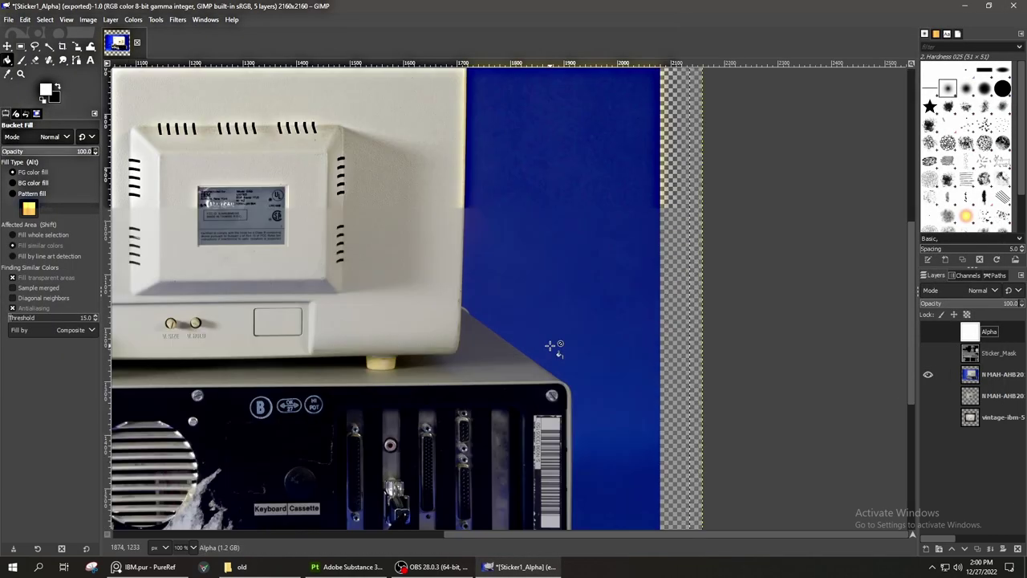
{"action": "middle_click", "coordinate": [550, 344], "text": "alt"}
{"action": "scroll", "coordinate": [516, 361], "scroll_direction": "up", "scroll_amount": 3, "text": "ctrl"}
{"action": "scroll", "coordinate": [429, 298], "scroll_direction": "down", "scroll_amount": 8, "text": "ctrl"}
{"action": "scroll", "coordinate": [303, 411], "scroll_direction": "up", "scroll_amount": 4, "text": "ctrl"}
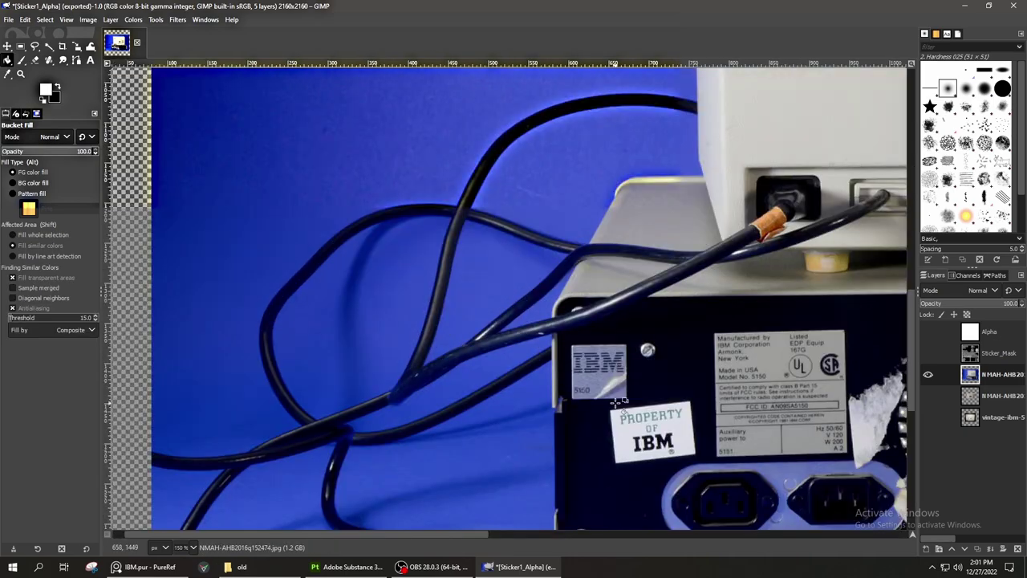
{"action": "scroll", "coordinate": [418, 294], "scroll_direction": "down", "scroll_amount": 6, "text": "ctrl"}
{"action": "scroll", "coordinate": [793, 340], "scroll_direction": "up", "scroll_amount": 1, "text": "ctrl"}
{"action": "left_click", "coordinate": [928, 374]}
{"action": "right_click", "coordinate": [996, 374]}
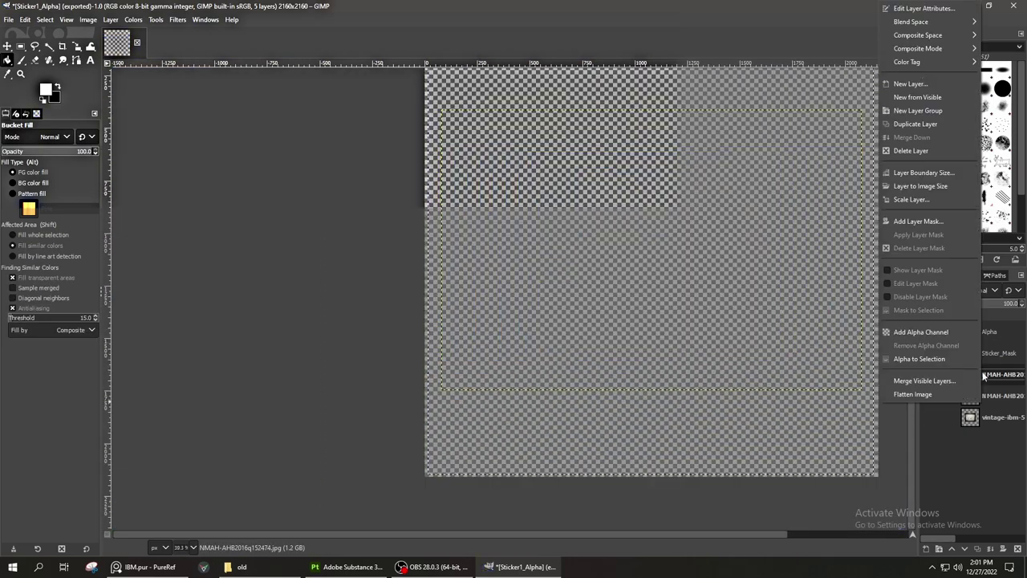
{"action": "left_click", "coordinate": [907, 193]}
{"action": "scroll", "coordinate": [562, 281], "scroll_direction": "up", "scroll_amount": 4, "text": "ctrl"}
{"action": "left_click", "coordinate": [928, 395]}
{"action": "left_click", "coordinate": [928, 374], "text": "shift"}
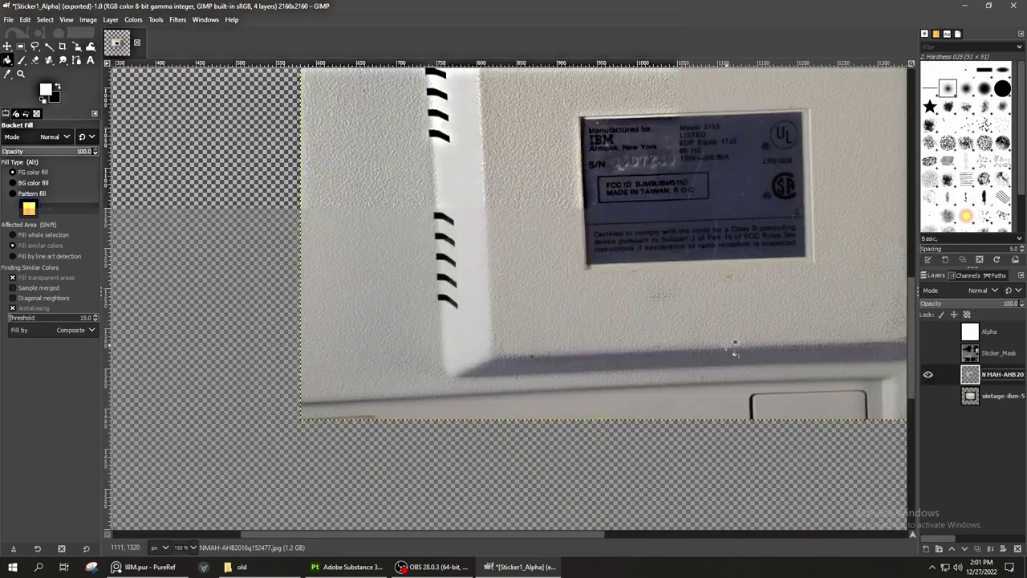
{"action": "scroll", "coordinate": [734, 348], "scroll_direction": "down", "scroll_amount": 5, "text": "ctrl"}
Enlarge the monitor-back photo to 6552×4377
{"action": "key", "text": "shift+s"}
{"action": "left_click", "coordinate": [822, 479]}
{"action": "left_click_drag", "start_coordinate": [822, 479], "coordinate": [789, 196]}
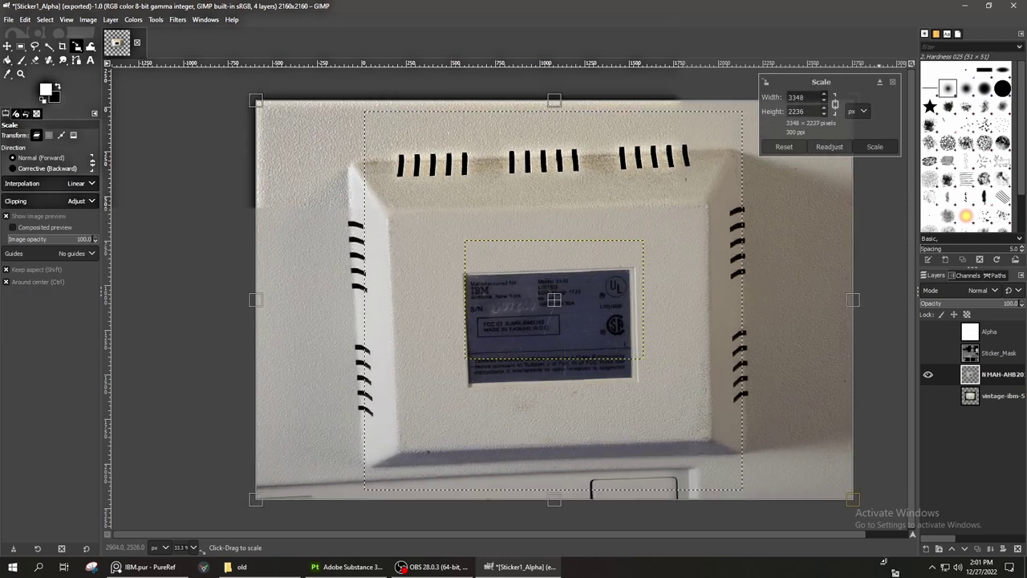
{"action": "scroll", "coordinate": [706, 374], "scroll_direction": "down", "scroll_amount": 3, "text": "ctrl"}
{"action": "key", "text": "Return"}
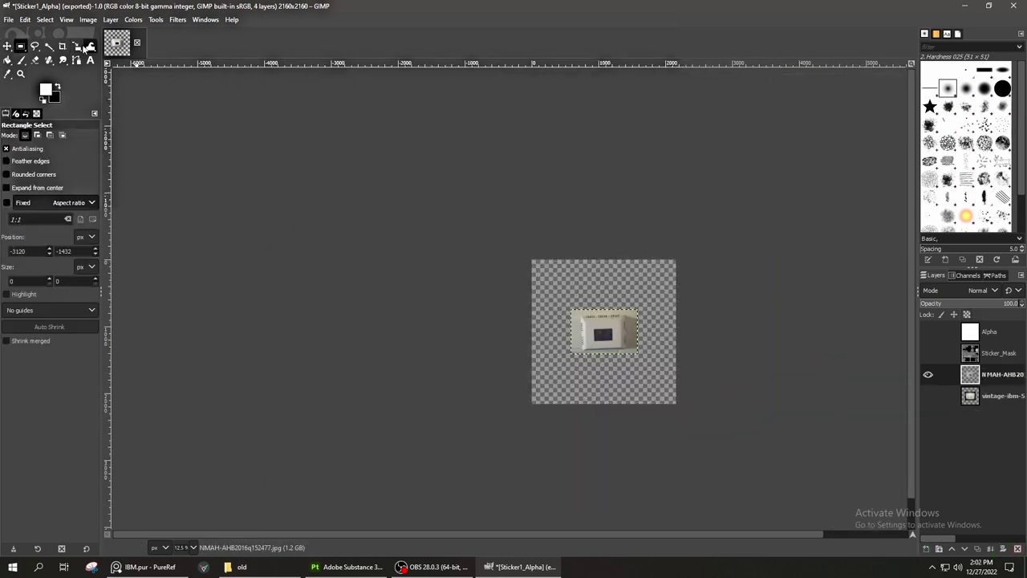
{"action": "left_click", "coordinate": [550, 350]}
{"action": "left_click_drag", "start_coordinate": [890, 156], "coordinate": [805, 195]}
{"action": "key", "text": "Escape"}
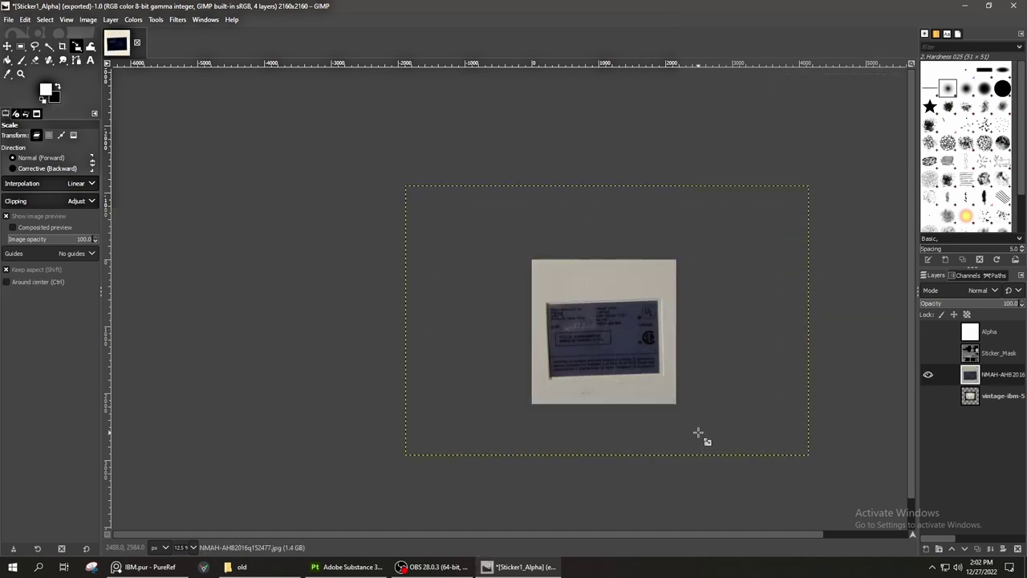
{"action": "scroll", "coordinate": [636, 347], "scroll_direction": "up", "scroll_amount": 2, "text": "ctrl"}
Straighten the label photo's perspective by pulling one corner
{"action": "key", "text": "b"}
{"action": "left_click", "coordinate": [76, 60]}
{"action": "key", "text": "f"}
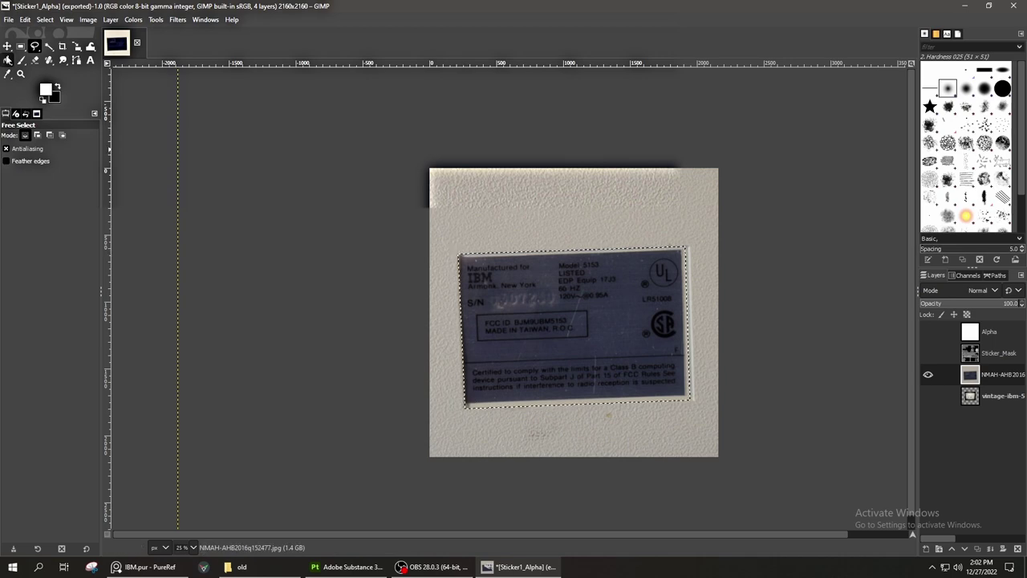
{"action": "left_click", "coordinate": [77, 46]}
{"action": "left_click", "coordinate": [104, 110]}
{"action": "left_click_drag", "start_coordinate": [718, 169], "coordinate": [726, 170]}
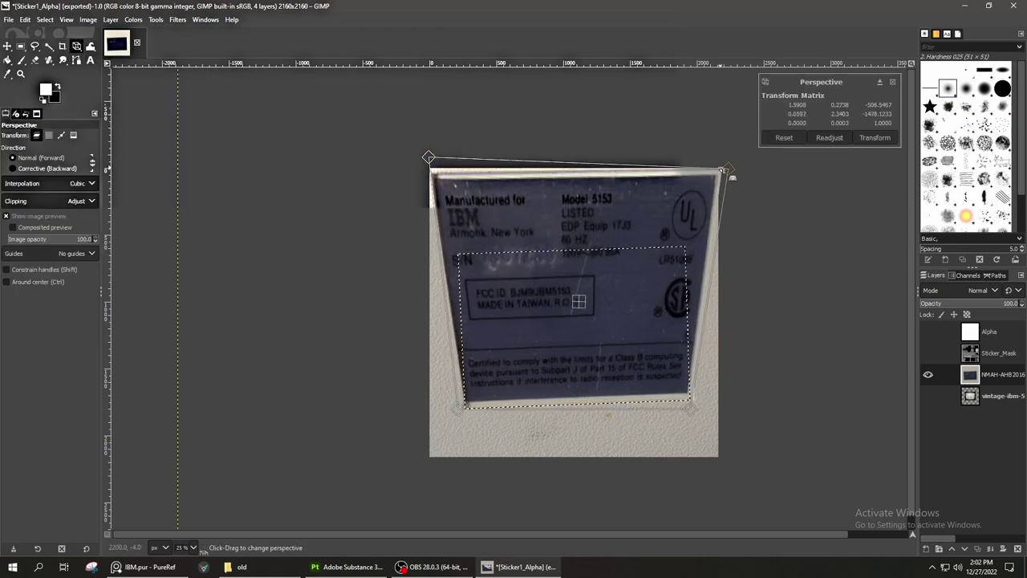
{"action": "left_click", "coordinate": [875, 137]}
Scale the label photo with the Scale tool
{"action": "left_click", "coordinate": [77, 46]}
{"action": "left_click", "coordinate": [126, 87]}
{"action": "left_click", "coordinate": [560, 316]}
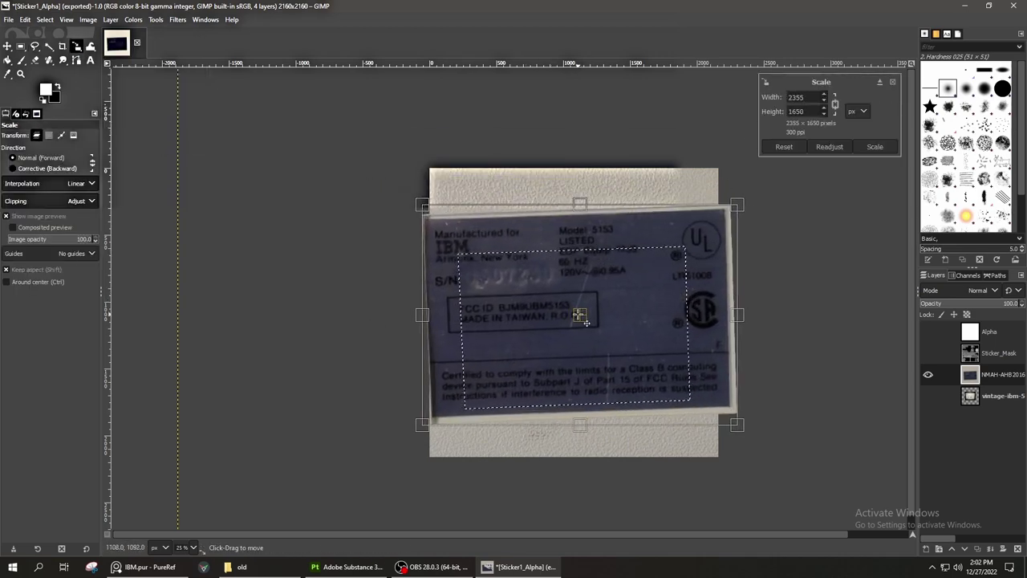
{"action": "key", "text": "Return"}
Rotate the label about 1.5 degrees to level it and anchor the floating selection
{"action": "left_click", "coordinate": [76, 46]}
{"action": "left_click", "coordinate": [121, 63]}
{"action": "left_click_drag", "start_coordinate": [706, 229], "coordinate": [709, 233]}
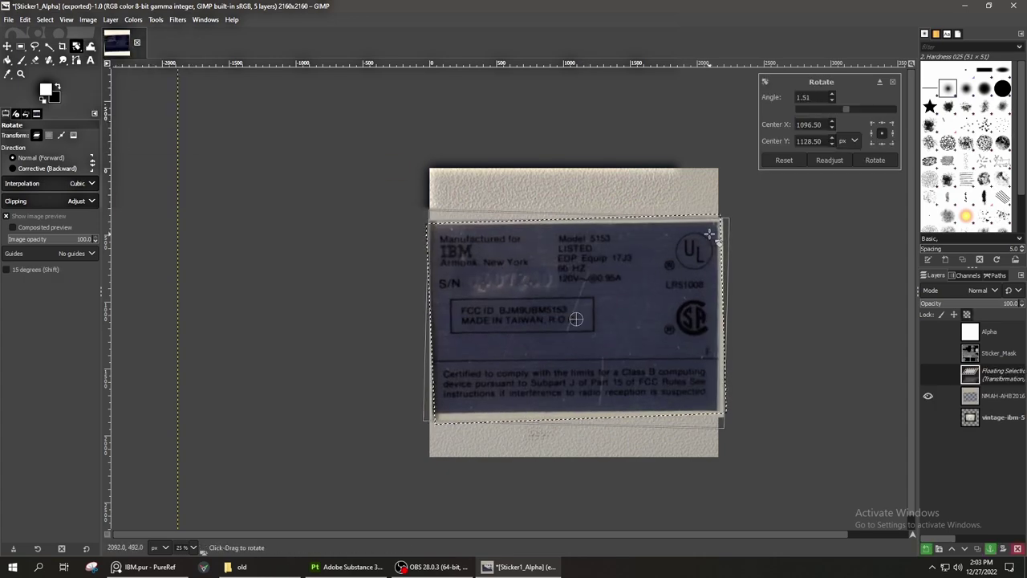
{"action": "key", "text": "Return"}
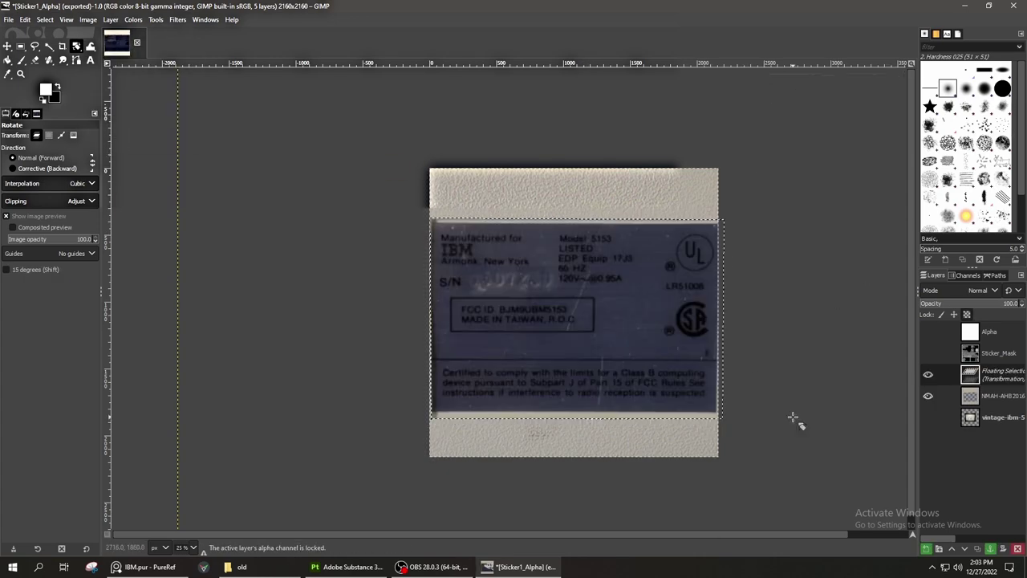
{"action": "key", "text": "r"}
{"action": "key", "text": "ctrl+h"}
{"action": "left_click", "coordinate": [111, 19]}
Desaturate the label photo and raise its curve so the label turns bright white
{"action": "left_click", "coordinate": [153, 88]}
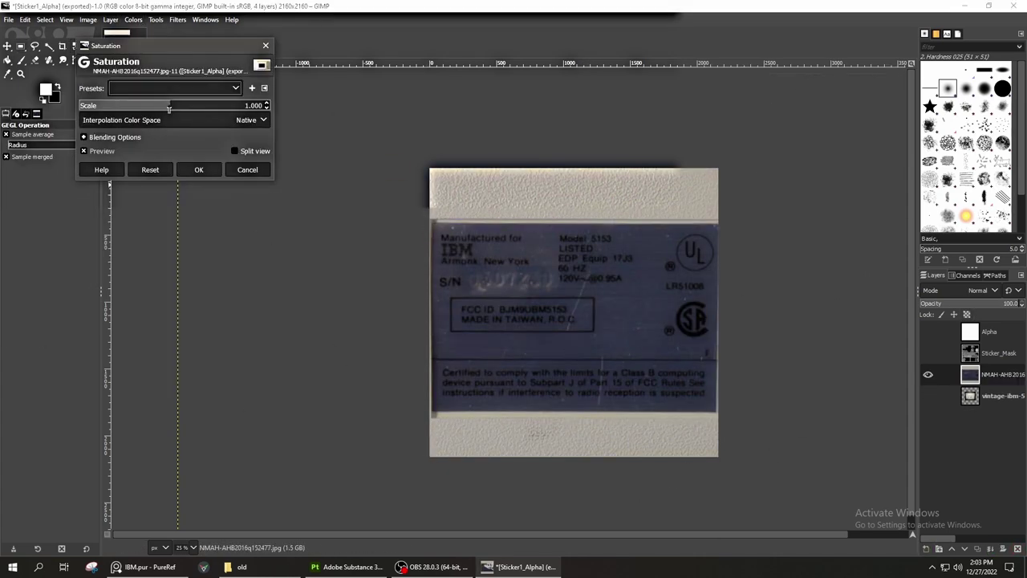
{"action": "left_click_drag", "start_coordinate": [169, 103], "coordinate": [80, 102]}
{"action": "left_click", "coordinate": [201, 168]}
{"action": "left_click", "coordinate": [133, 19]}
{"action": "left_click", "coordinate": [149, 155]}
{"action": "mouse_move", "coordinate": [174, 159]}
{"action": "left_mouse_down"}
{"action": "mouse_move", "coordinate": [110, 92]}
{"action": "mouse_move", "coordinate": [121, 91]}
{"action": "left_mouse_up"}
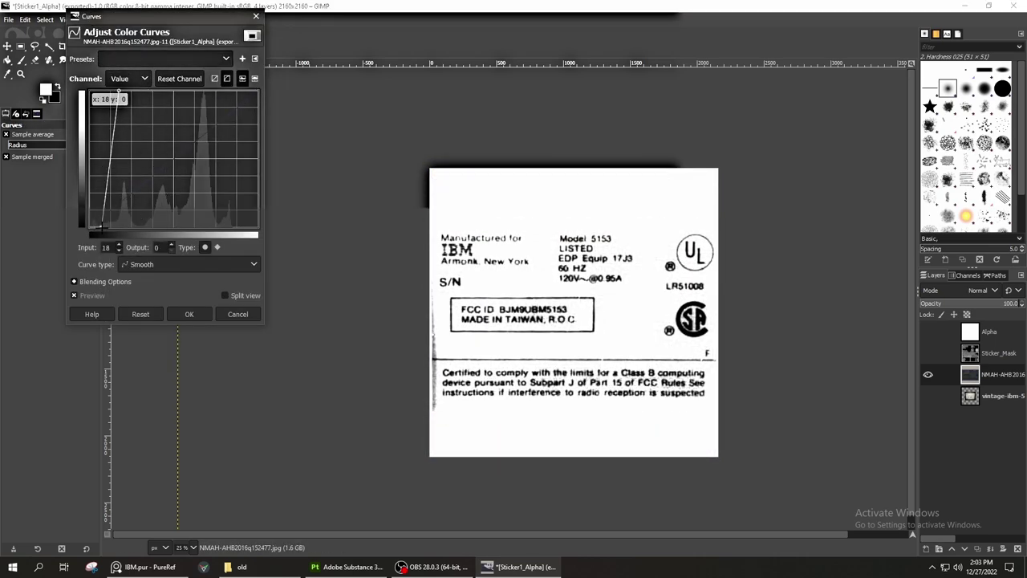
{"action": "left_click", "coordinate": [189, 314]}
Invert the label photo's colours
{"action": "left_click", "coordinate": [20, 45]}
{"action": "left_click", "coordinate": [988, 332]}
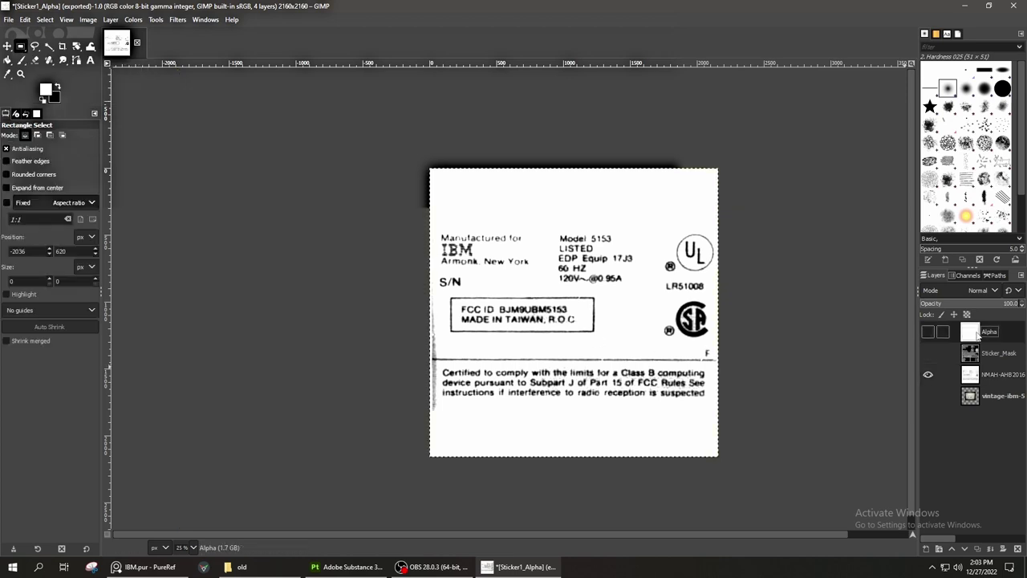
{"action": "left_click", "coordinate": [133, 19]}
{"action": "left_click", "coordinate": [161, 201]}
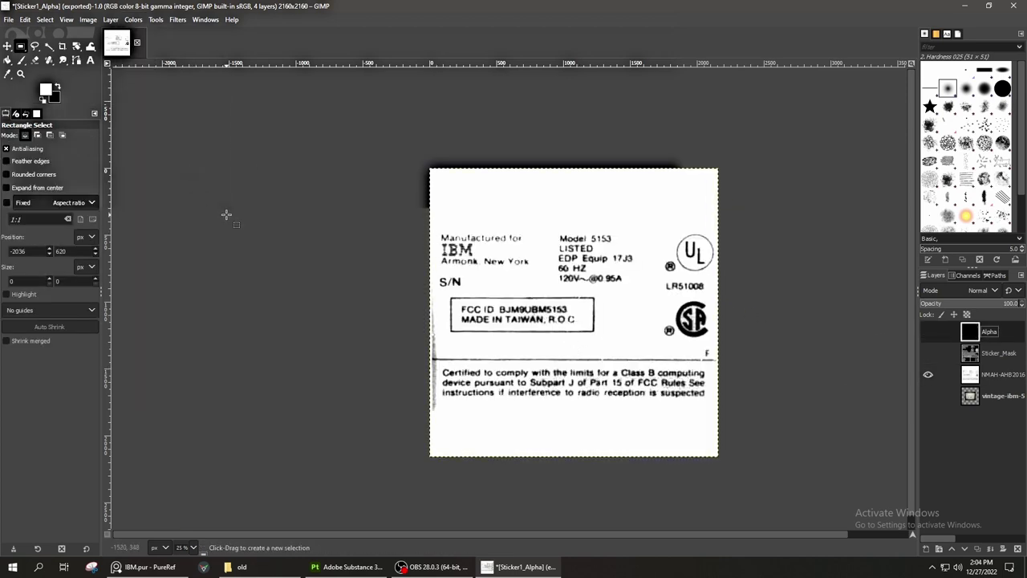
{"action": "key", "text": "ctrl+z"}
{"action": "left_click", "coordinate": [134, 20]}
{"action": "left_click", "coordinate": [160, 202]}
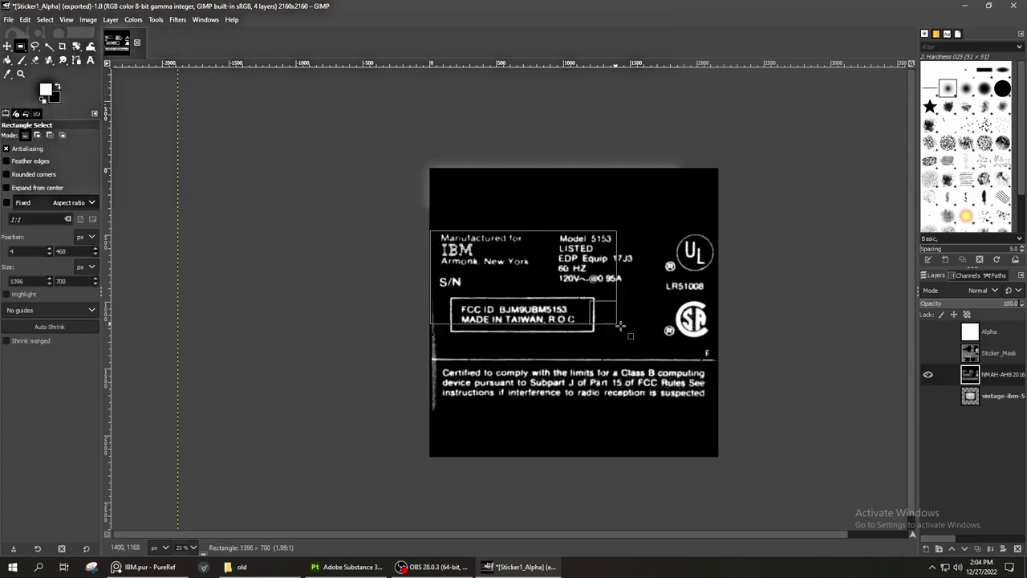
Fill the Alpha layer's top and bottom outer bands black, then hide it
{"action": "left_click", "coordinate": [928, 332]}
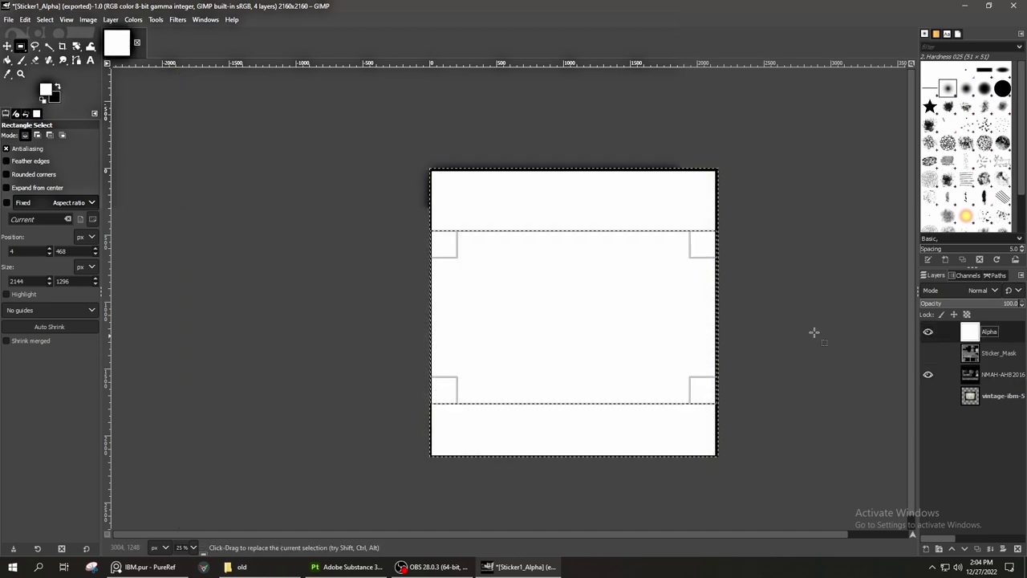
{"action": "left_click", "coordinate": [8, 60]}
{"action": "key", "text": "x"}
{"action": "left_click", "coordinate": [546, 428]}
{"action": "key", "text": "r"}
{"action": "left_click", "coordinate": [927, 331]}
{"action": "left_click", "coordinate": [708, 395]}
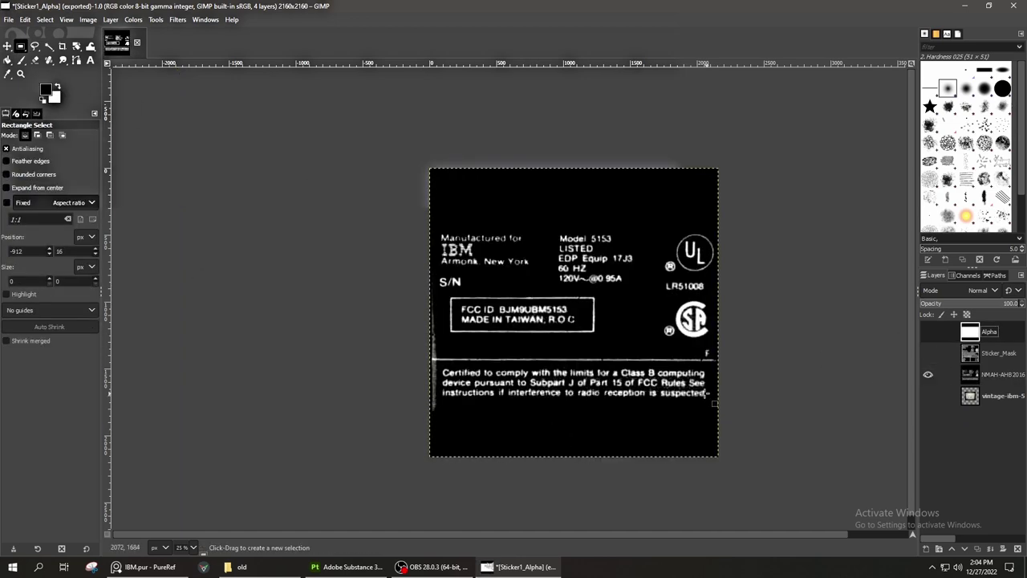
Export Sticker2_mask.png and Sticker2_Alpha.png, then return to Substance Painter
{"action": "left_click", "coordinate": [8, 19]}
{"action": "left_click", "coordinate": [30, 153]}
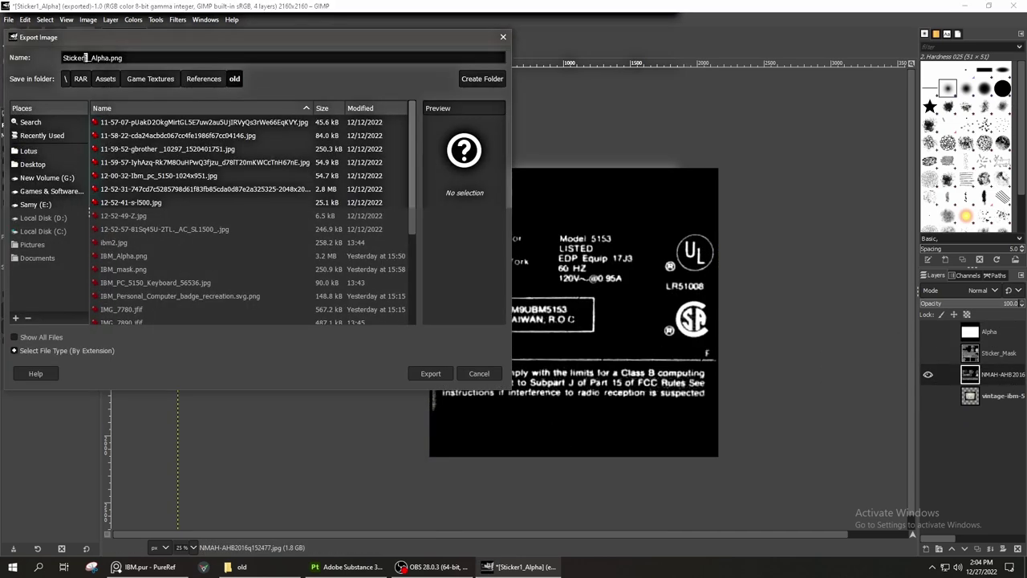
{"action": "key", "text": "Return"}
{"action": "left_click", "coordinate": [927, 331]}
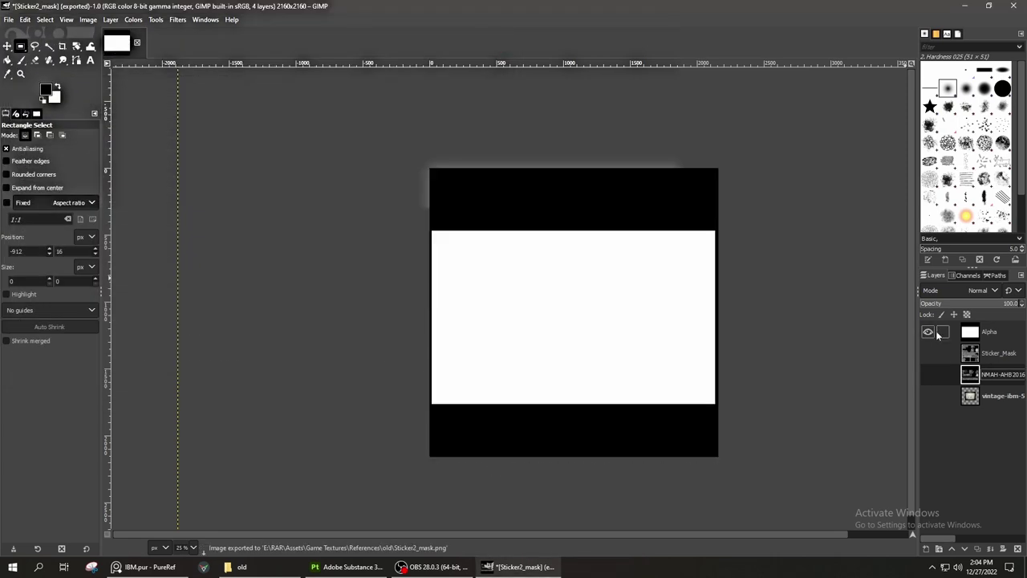
{"action": "left_click", "coordinate": [8, 20]}
{"action": "left_click", "coordinate": [29, 153]}
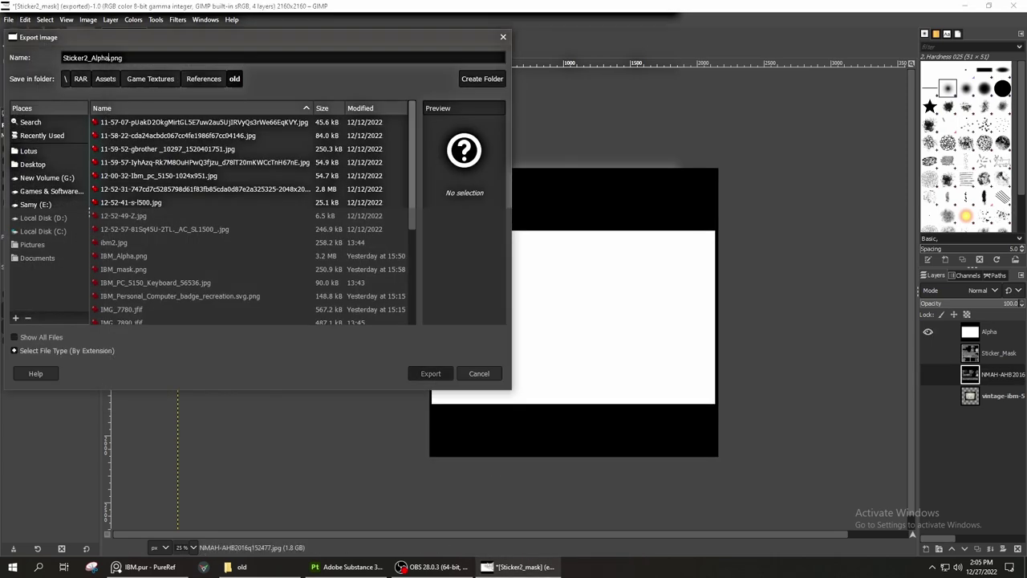
{"action": "key", "text": "Return"}
{"action": "key", "text": "alt+Tab"}
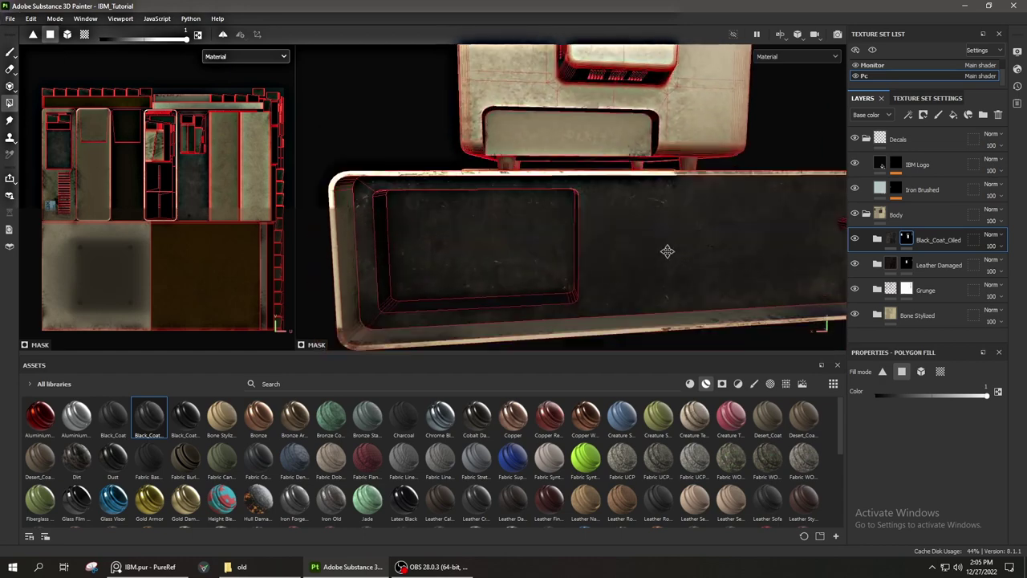
Briefly check the IBM reference photos, then return to Substance Painter
{"action": "key", "text": "alt+Tab"}
{"action": "scroll", "coordinate": [517, 332], "scroll_direction": "down", "scroll_amount": 5}
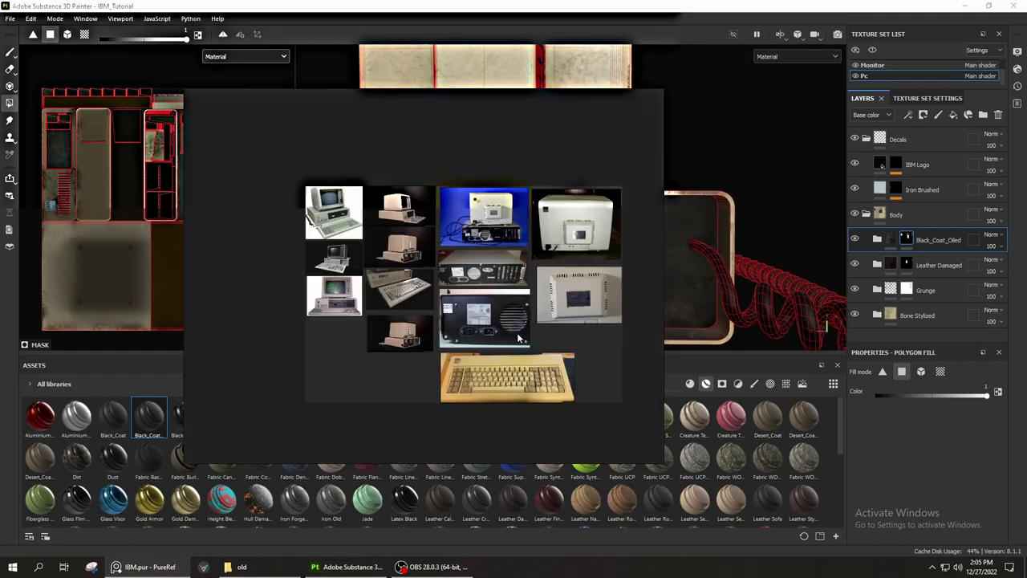
{"action": "scroll", "coordinate": [440, 304], "scroll_direction": "up", "scroll_amount": 3}
{"action": "scroll", "coordinate": [440, 304], "scroll_direction": "up", "scroll_amount": 3}
{"action": "key", "text": "alt+Tab"}
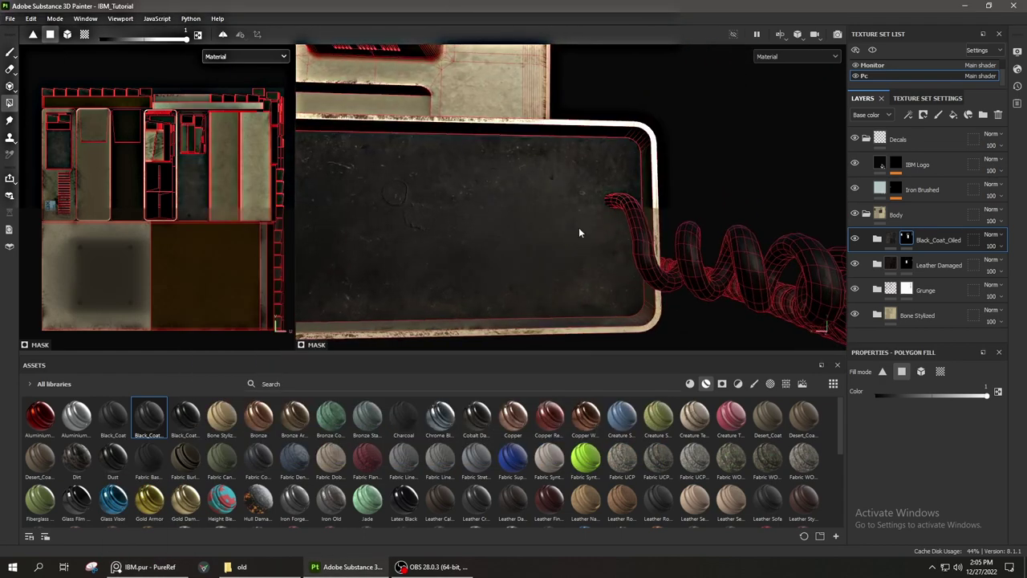
{"action": "scroll", "coordinate": [482, 466], "scroll_direction": "down", "scroll_amount": 5}
Choose the four Sticker PNGs from their folder in Import resources
{"action": "left_click", "coordinate": [9, 17]}
{"action": "left_click", "coordinate": [32, 175]}
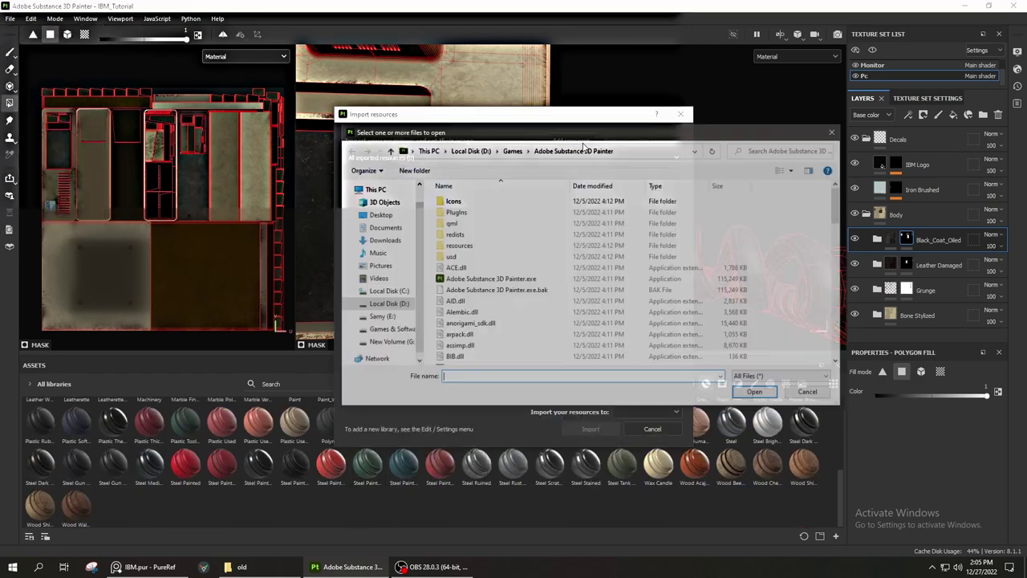
{"action": "left_click", "coordinate": [237, 566]}
{"action": "left_click", "coordinate": [910, 155]}
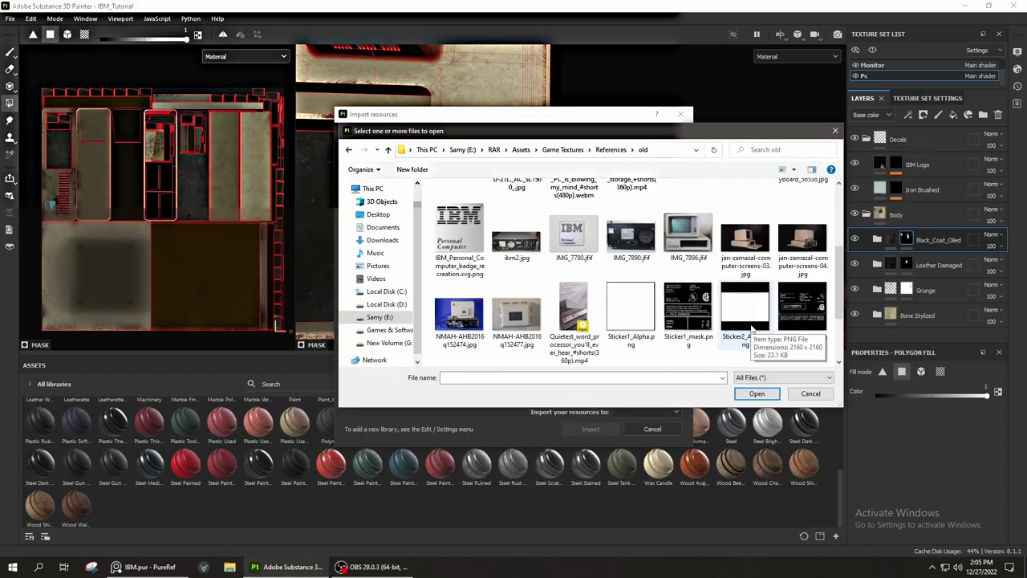
{"action": "left_click_drag", "start_coordinate": [826, 357], "coordinate": [790, 317]}
{"action": "left_click", "coordinate": [756, 393]}
Set the sticker images' usage to alpha and import them into the current session
{"action": "left_click", "coordinate": [670, 177]}
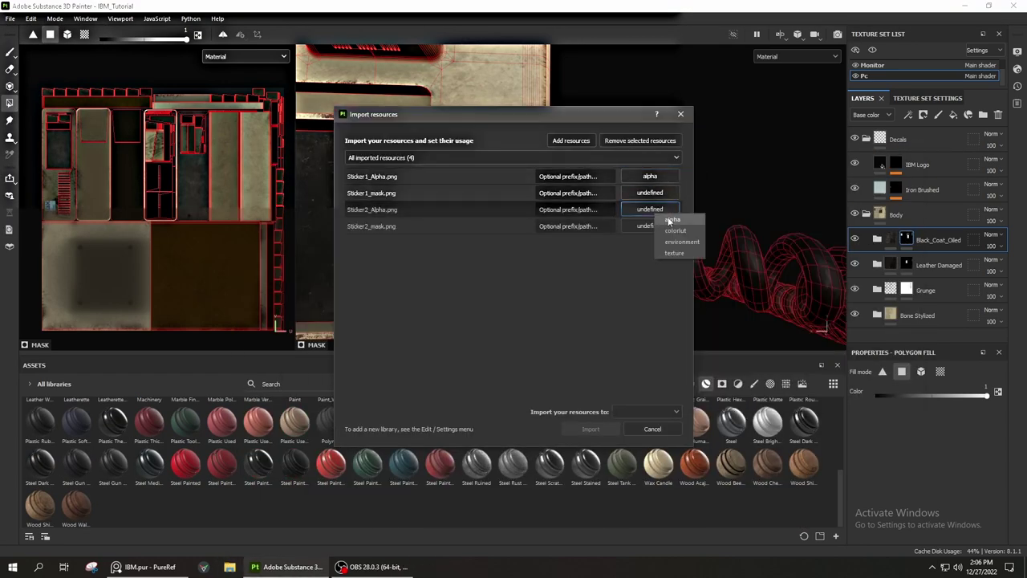
{"action": "left_click", "coordinate": [650, 192]}
{"action": "left_click", "coordinate": [674, 199]}
{"action": "left_click", "coordinate": [650, 226]}
{"action": "left_click", "coordinate": [674, 232]}
{"action": "left_click", "coordinate": [646, 411]}
{"action": "left_click", "coordinate": [632, 419]}
{"action": "left_click", "coordinate": [590, 428]}
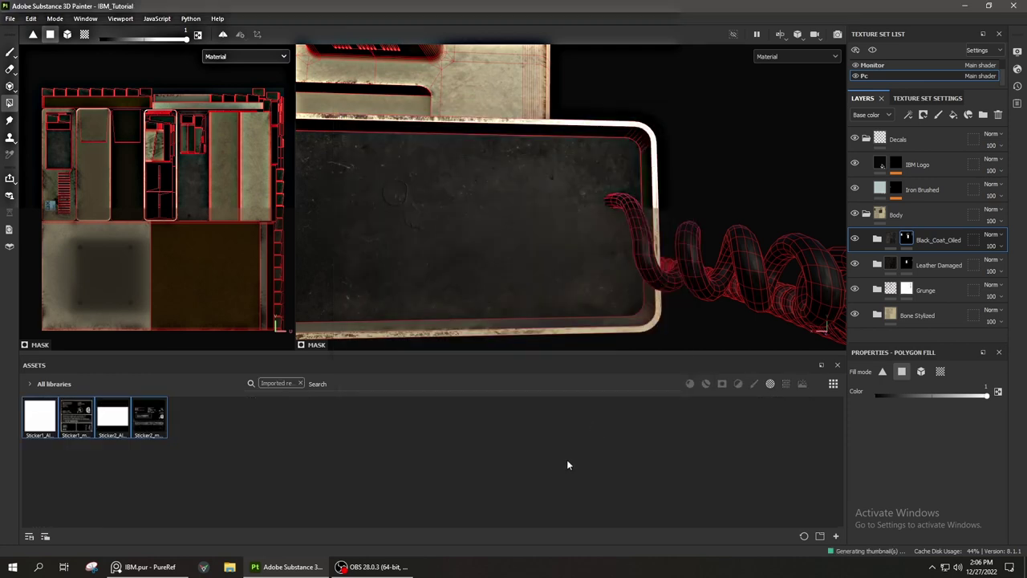
{"action": "left_click", "coordinate": [300, 384]}
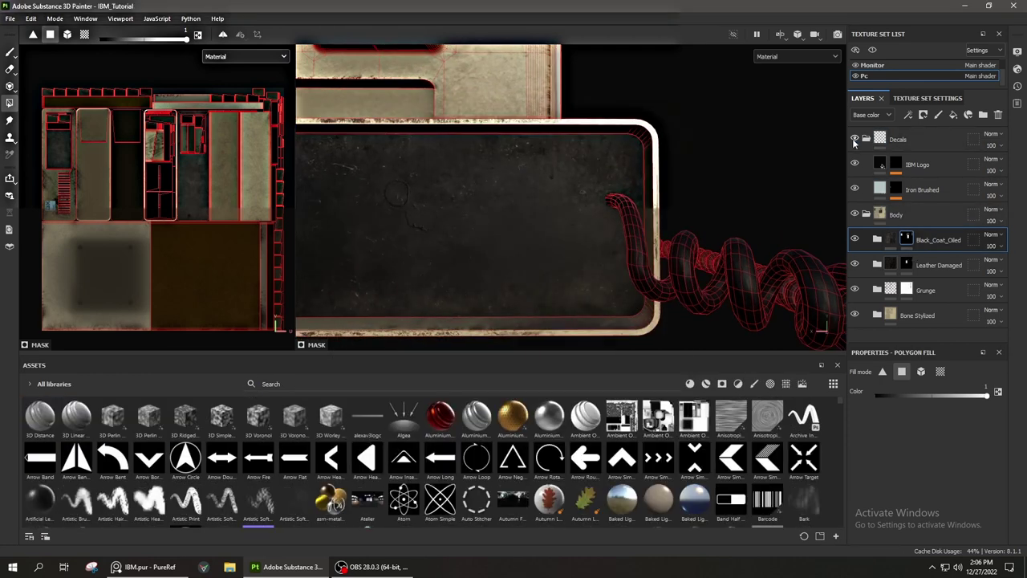
Add a new fill layer above the Decals group and give it a black mask
{"action": "right_click", "coordinate": [925, 143]}
{"action": "left_click", "coordinate": [928, 43]}
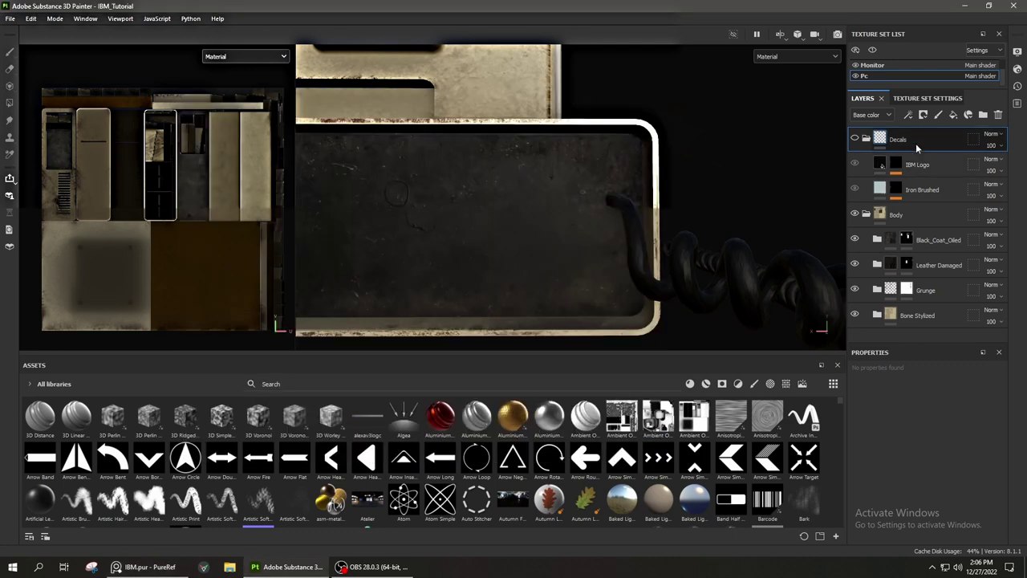
{"action": "right_click", "coordinate": [915, 143]}
{"action": "left_click", "coordinate": [957, 114]}
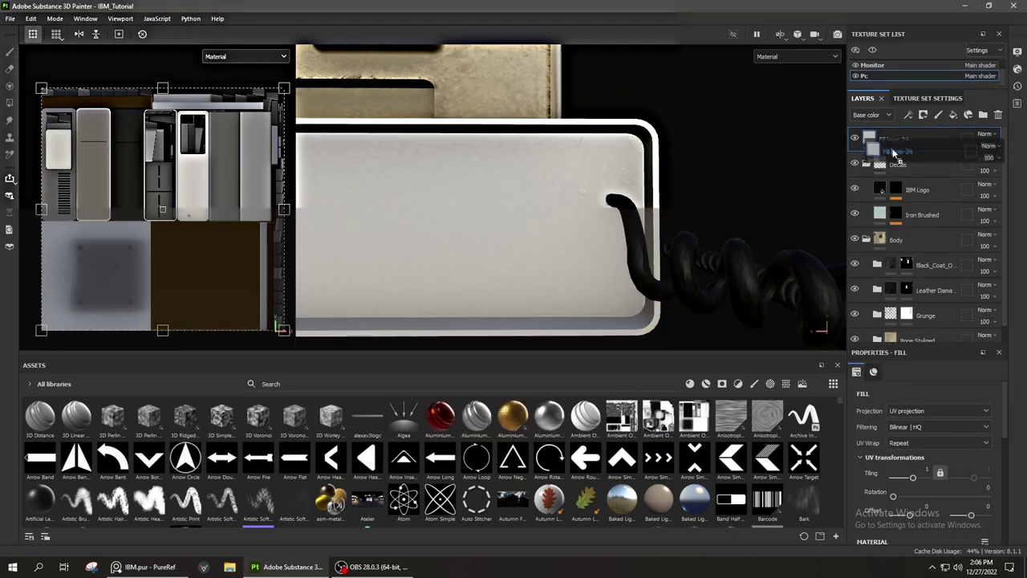
{"action": "right_click", "coordinate": [919, 166]}
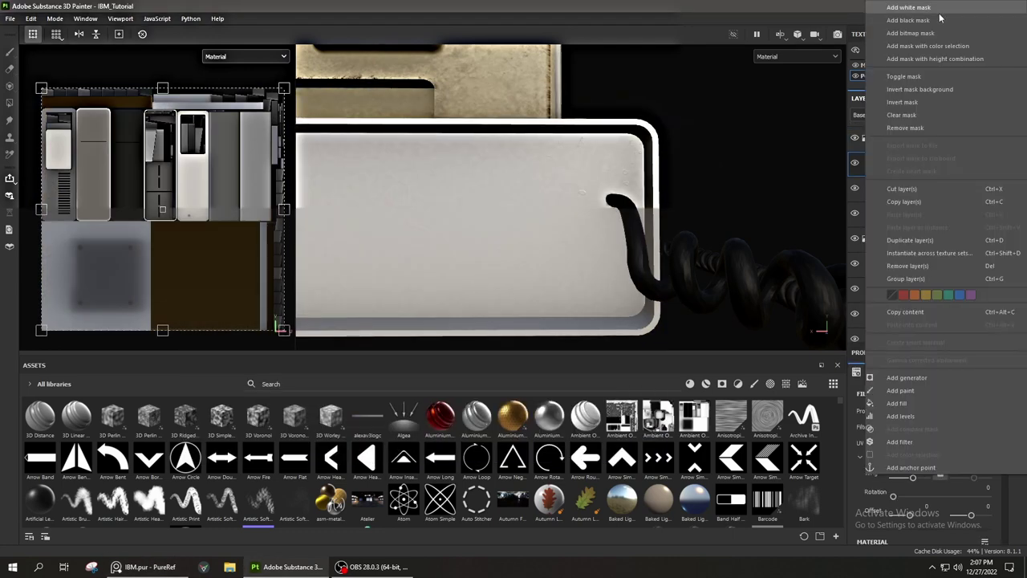
{"action": "left_click", "coordinate": [941, 17]}
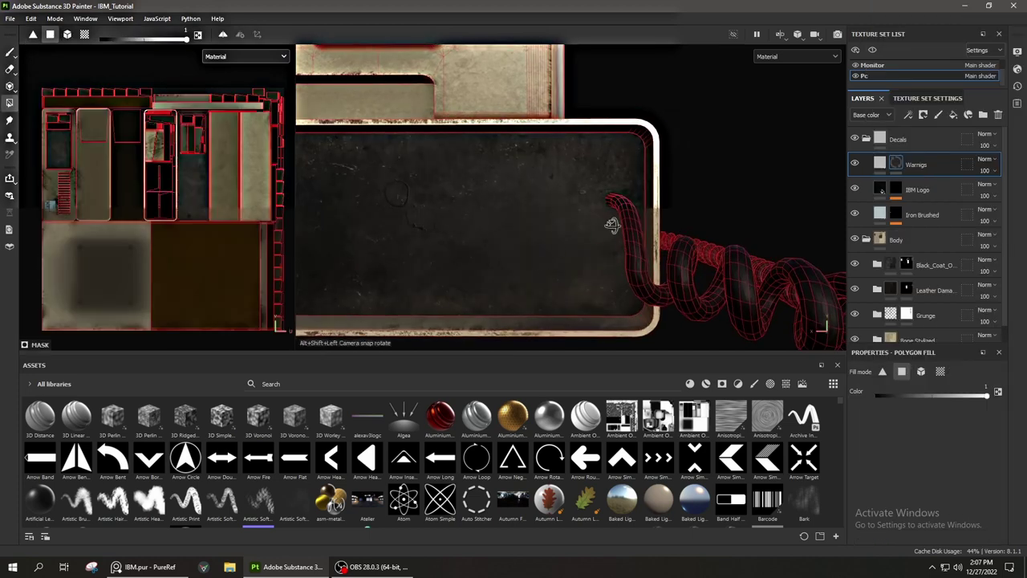
Add a paint effect to the mask and place a small upright Sticker1_Alpha stencil over the back panel
{"action": "right_click", "coordinate": [915, 165]}
{"action": "left_click", "coordinate": [934, 394]}
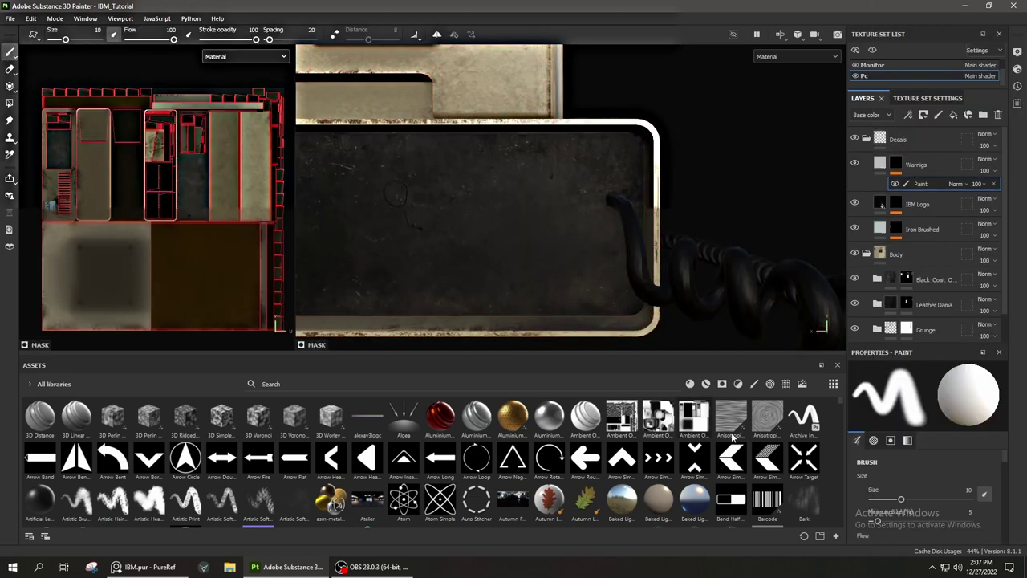
{"action": "left_click", "coordinate": [937, 497]}
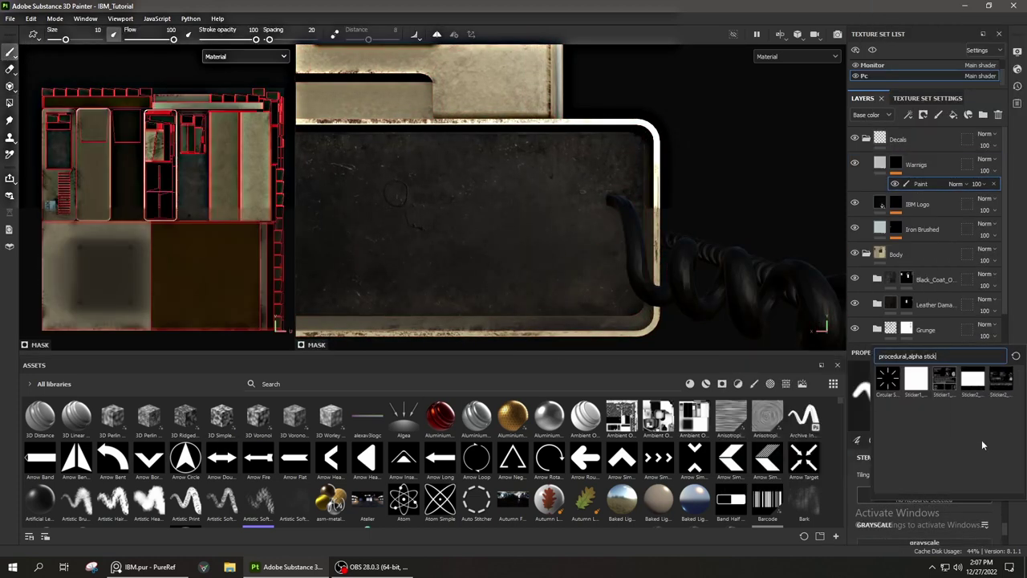
{"action": "left_click", "coordinate": [981, 440]}
{"action": "right_click_drag", "start_coordinate": [616, 154], "coordinate": [653, 103]}
{"action": "mouse_move", "coordinate": [653, 103]}
{"action": "left_mouse_down"}
{"action": "mouse_move", "coordinate": [564, 200]}
{"action": "mouse_move", "coordinate": [575, 202]}
{"action": "left_mouse_up"}
{"action": "middle_click_drag", "start_coordinate": [574, 202], "coordinate": [543, 209]}
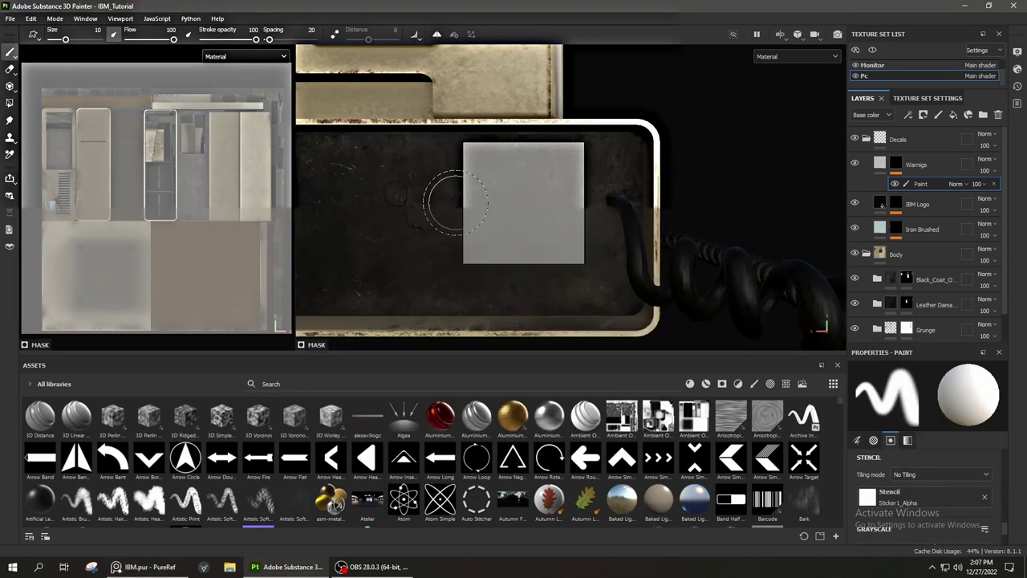
{"action": "key", "text": "s"}
{"action": "right_click_drag", "start_coordinate": [543, 209], "coordinate": [525, 201]}
{"action": "key", "text": "s"}
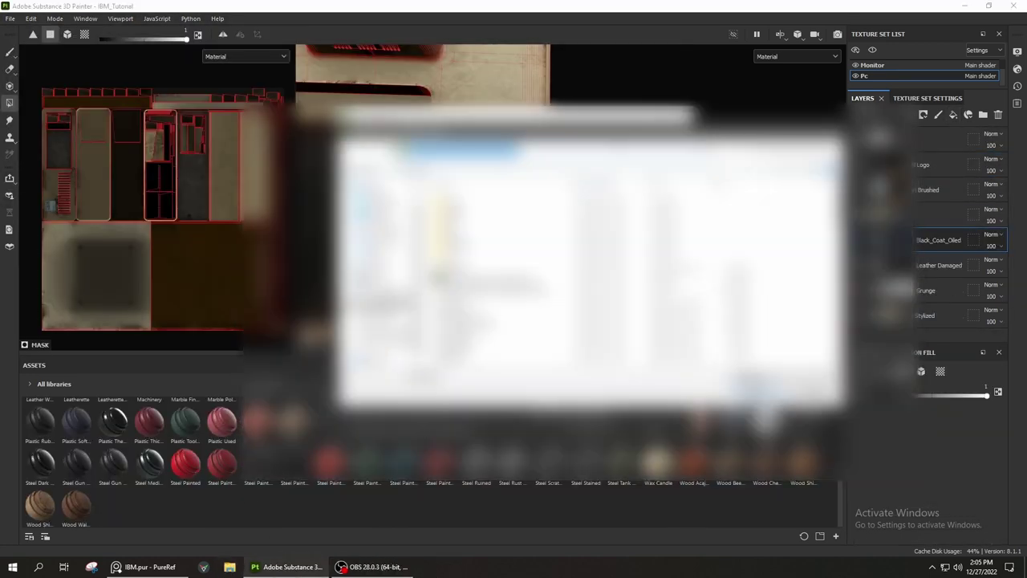
Import the Sticker1 and Sticker2 alpha and mask PNGs as alphas, then clear the imported-resources filter
{"action": "key", "text": "Return"}
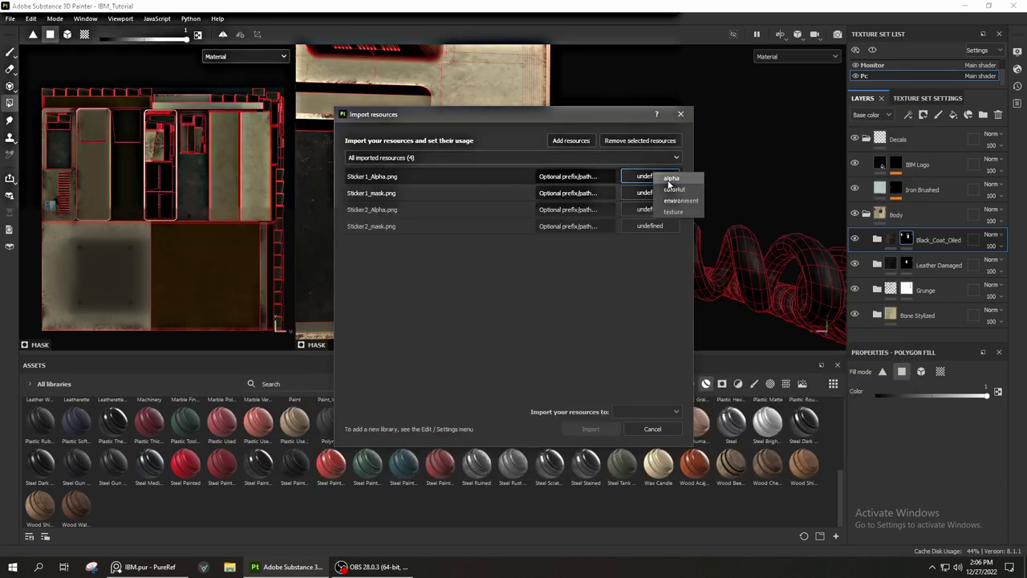
{"action": "left_click", "coordinate": [673, 186]}
{"action": "left_click", "coordinate": [650, 208]}
{"action": "left_click", "coordinate": [673, 219]}
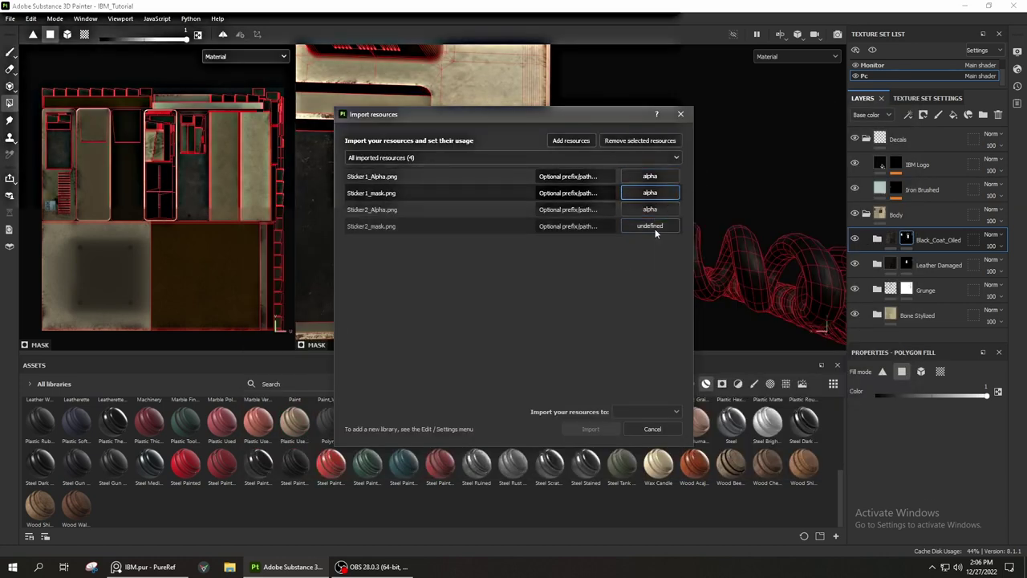
{"action": "left_click", "coordinate": [651, 225]}
{"action": "left_click", "coordinate": [673, 236]}
{"action": "left_click", "coordinate": [591, 428]}
{"action": "left_click", "coordinate": [300, 384]}
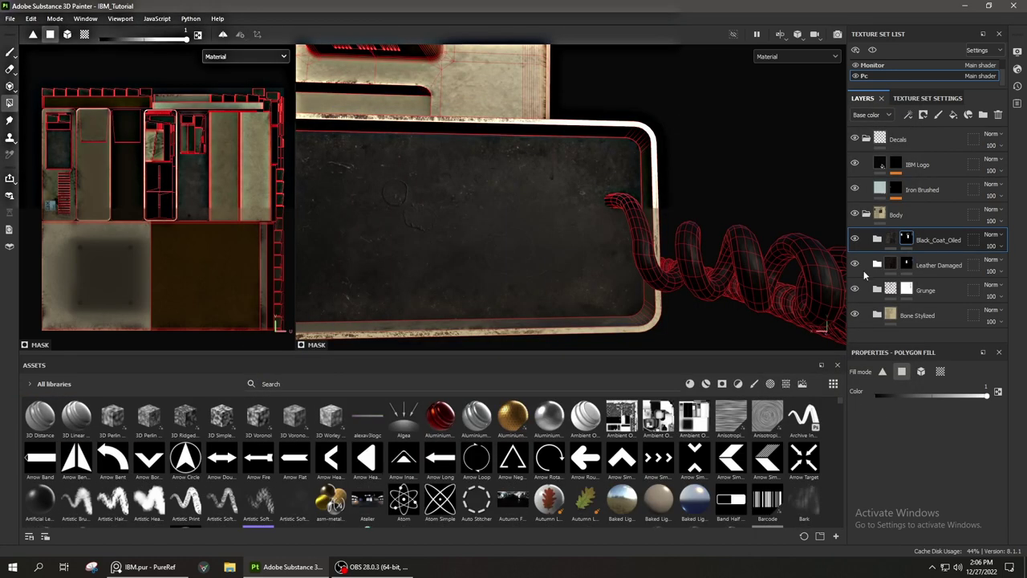
Add a new fill layer inside the Decals folder and give it a black mask
{"action": "right_click", "coordinate": [879, 161]}
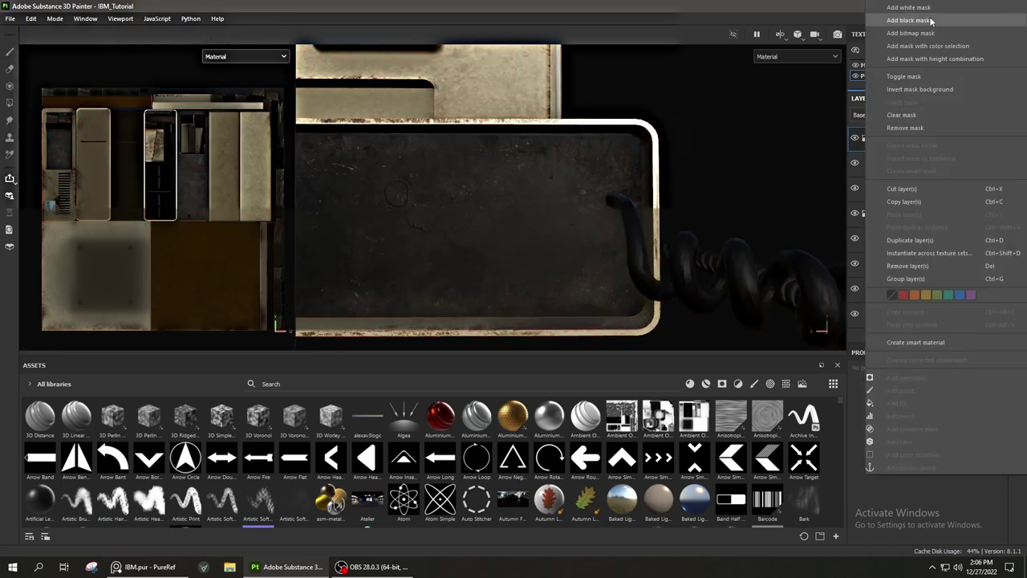
{"action": "left_click", "coordinate": [926, 140]}
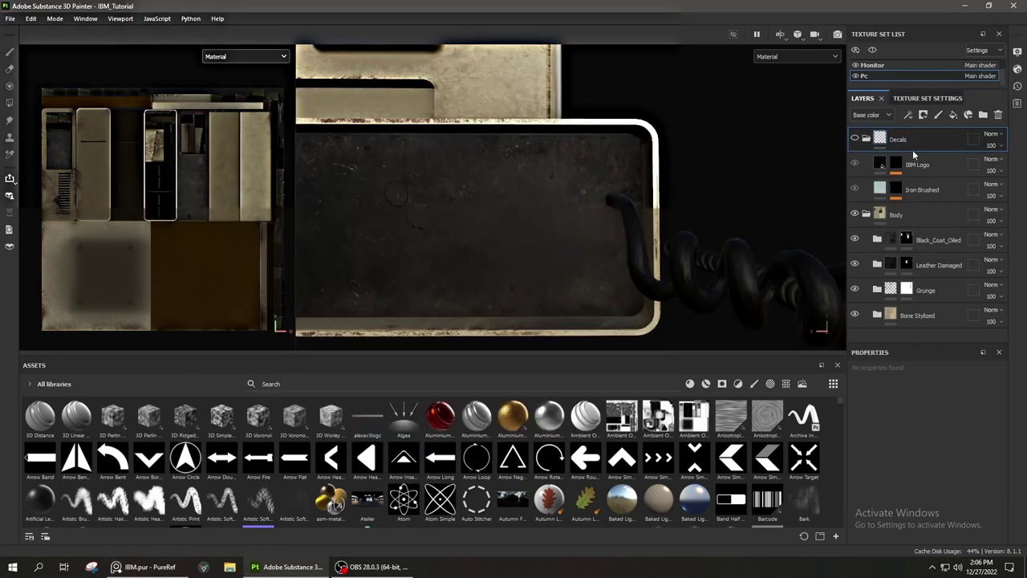
{"action": "right_click", "coordinate": [912, 149]}
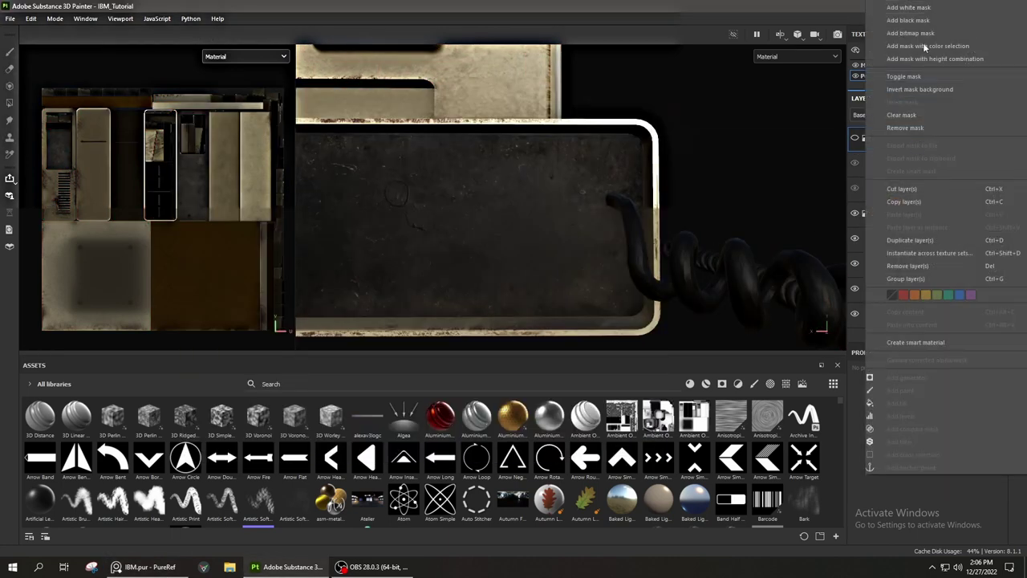
{"action": "left_click", "coordinate": [923, 43]}
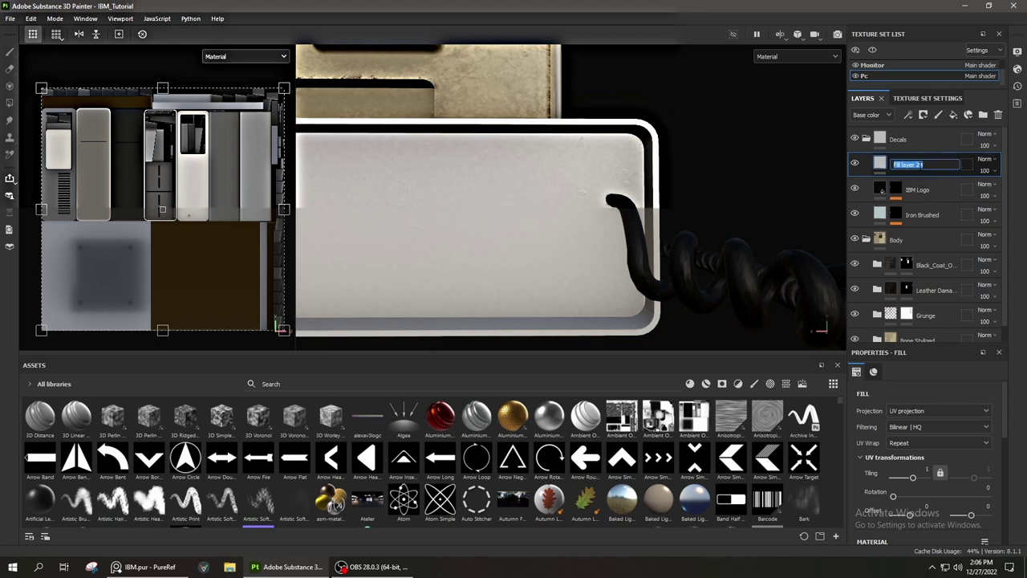
{"action": "right_click", "coordinate": [920, 167]}
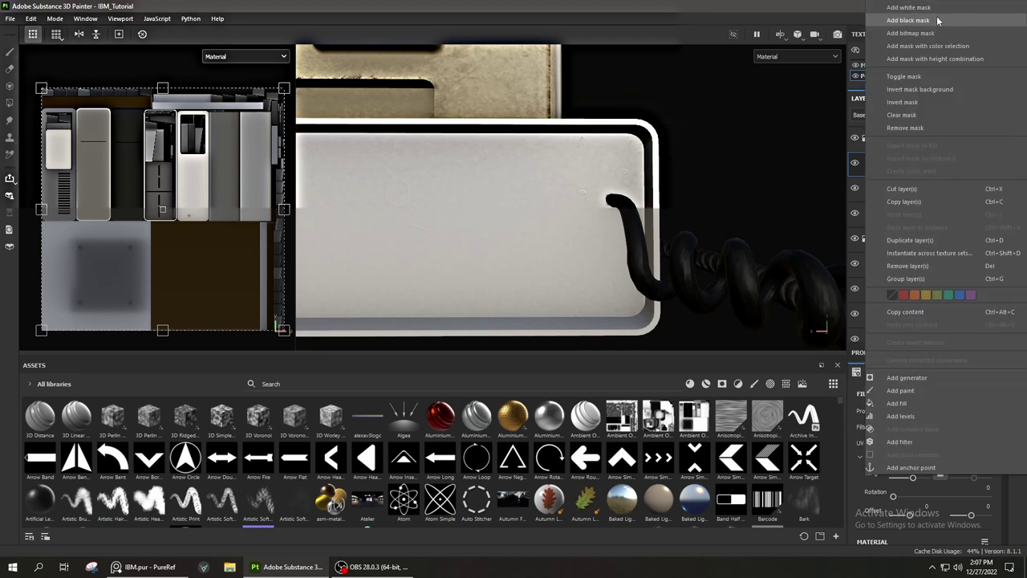
{"action": "left_click", "coordinate": [937, 20]}
Add a mask paint effect and paint a white square through a small Sticker1_Alpha stencil on the case
{"action": "right_click", "coordinate": [923, 222]}
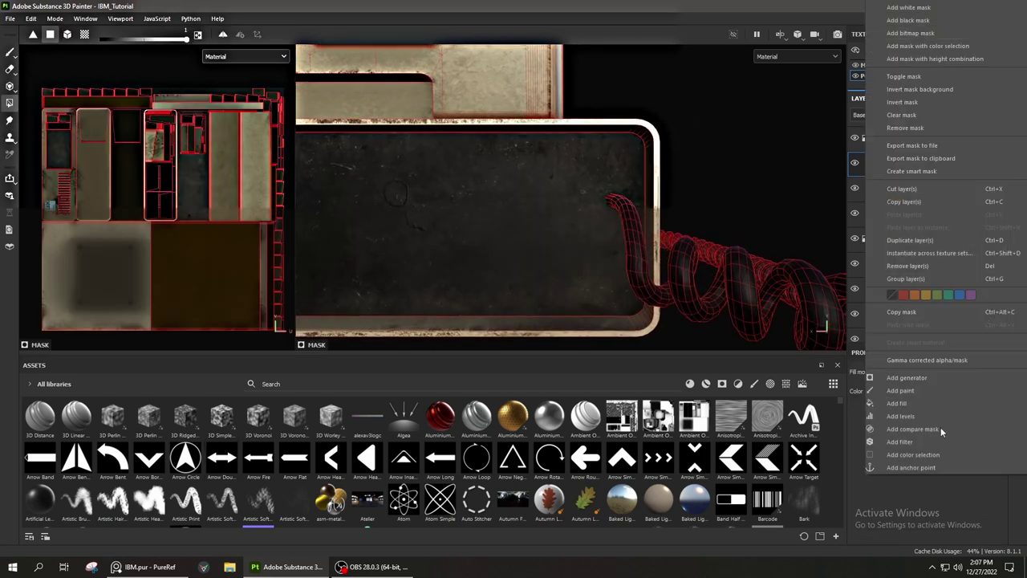
{"action": "left_click", "coordinate": [943, 391]}
{"action": "left_click", "coordinate": [10, 53]}
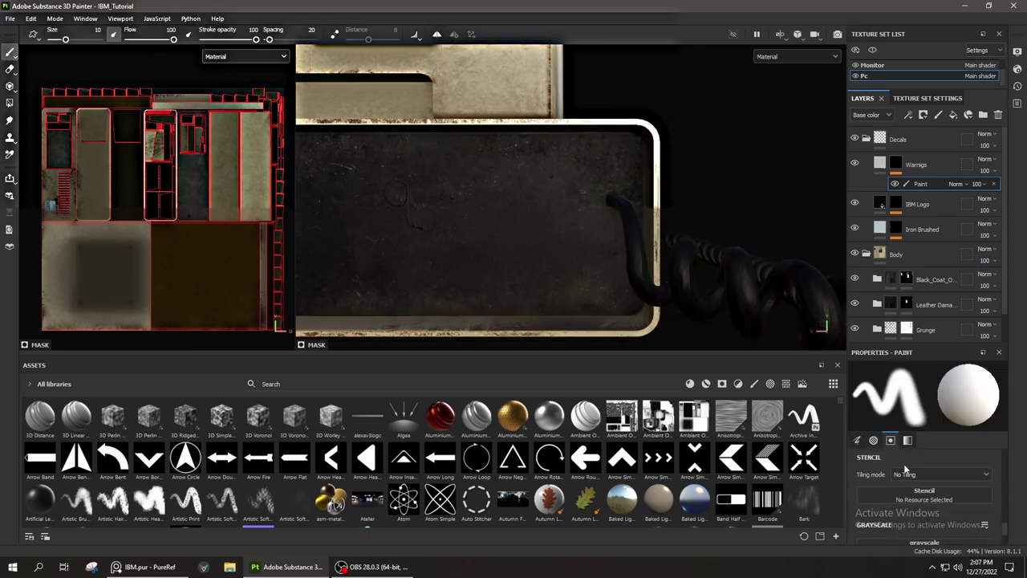
{"action": "left_click", "coordinate": [923, 495]}
{"action": "left_click", "coordinate": [1001, 471]}
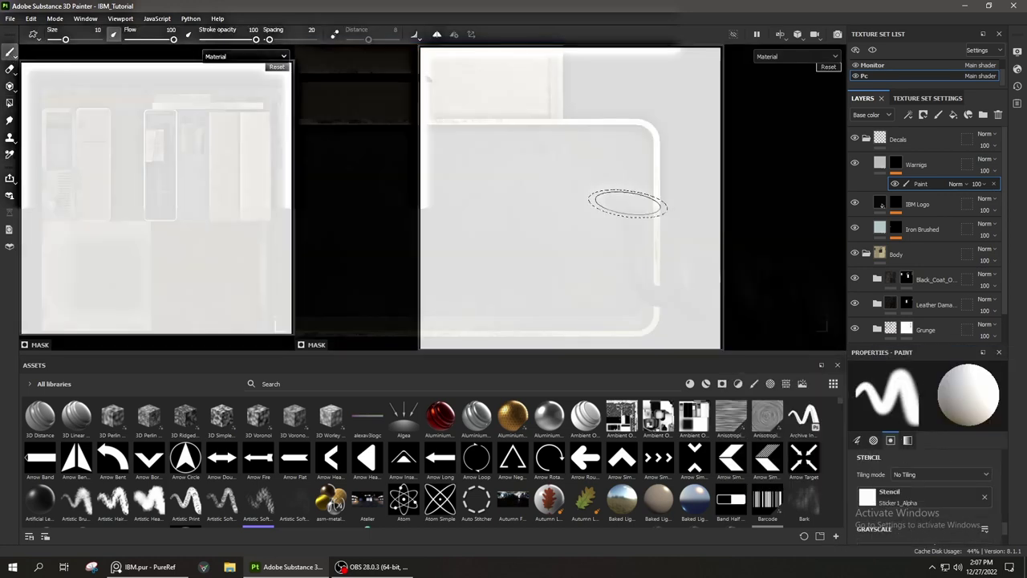
{"action": "right_click_drag", "start_coordinate": [627, 204], "coordinate": [579, 204]}
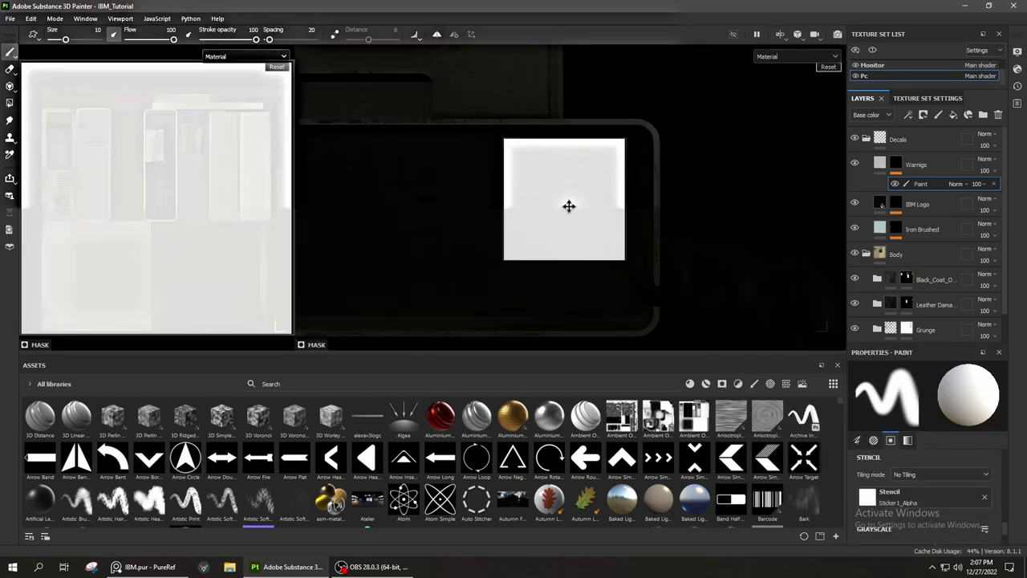
{"action": "middle_click_drag", "start_coordinate": [568, 206], "coordinate": [526, 203]}
{"action": "key", "text": "s"}
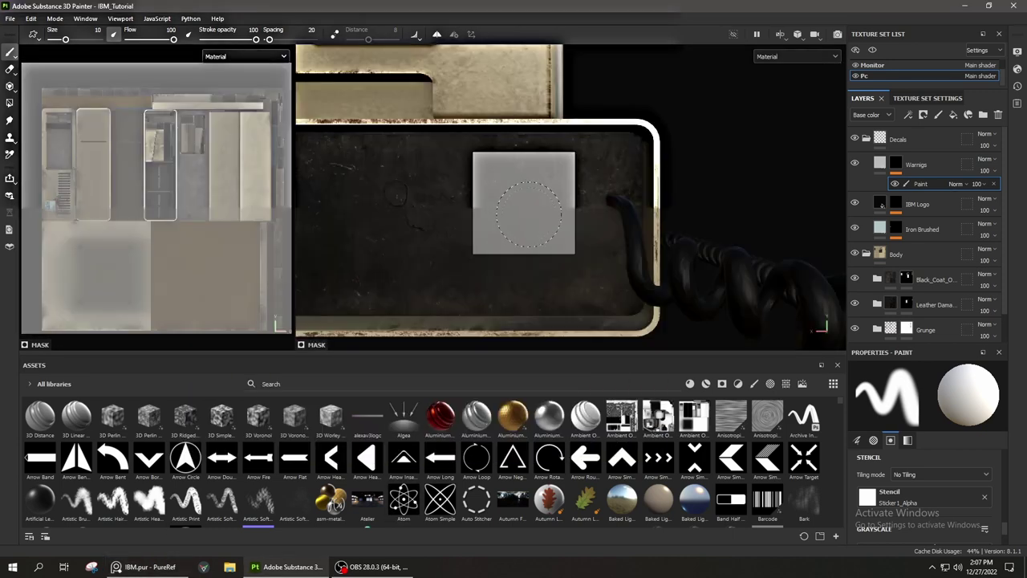
{"action": "left_click_drag", "start_coordinate": [527, 214], "coordinate": [534, 176]}
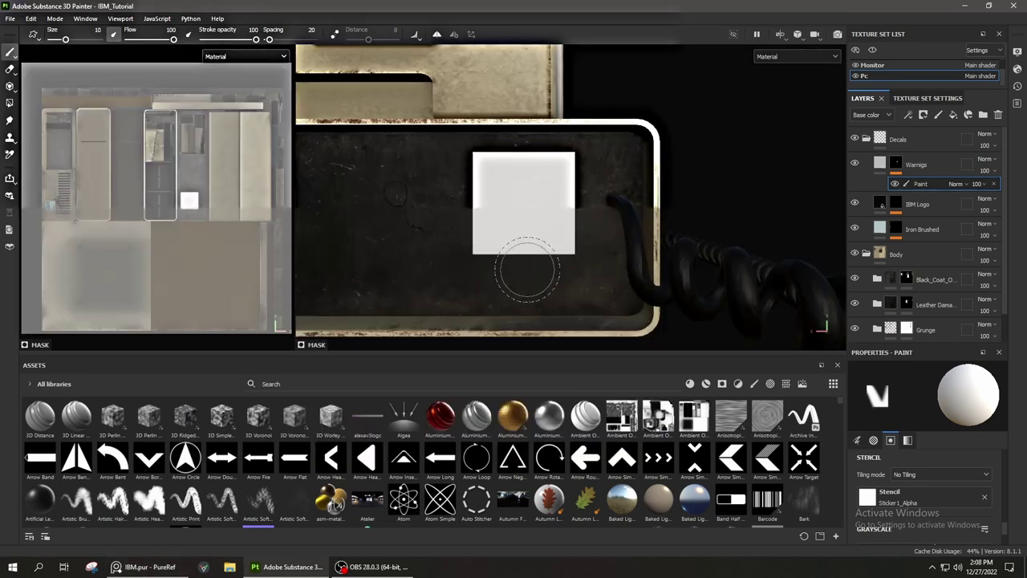
{"action": "left_click", "coordinate": [953, 116]}
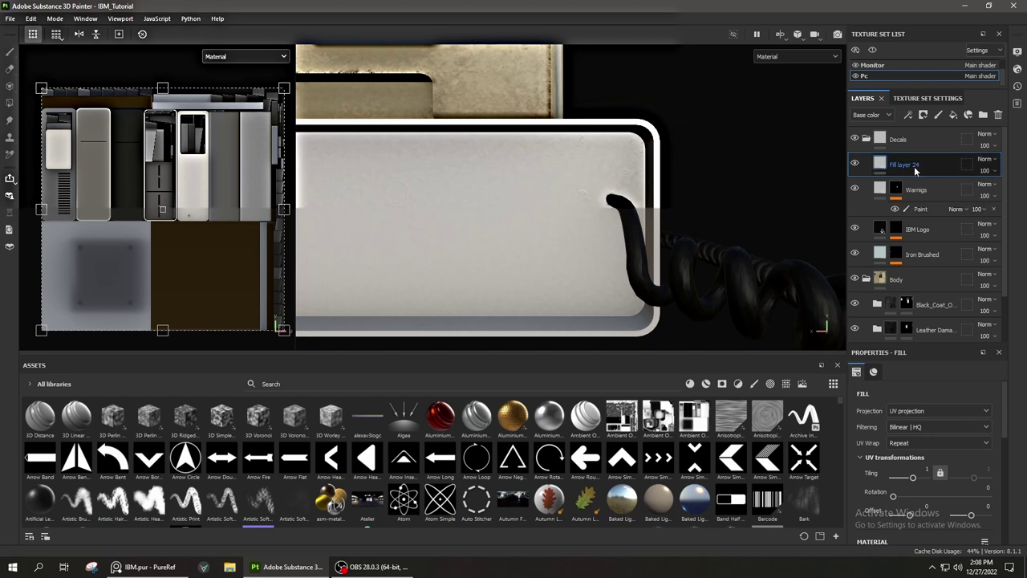
Give Fill layer 24 a black mask with a paint effect and paint the IBM label text onto the sticker
{"action": "right_click", "coordinate": [915, 170]}
{"action": "left_click", "coordinate": [909, 20]}
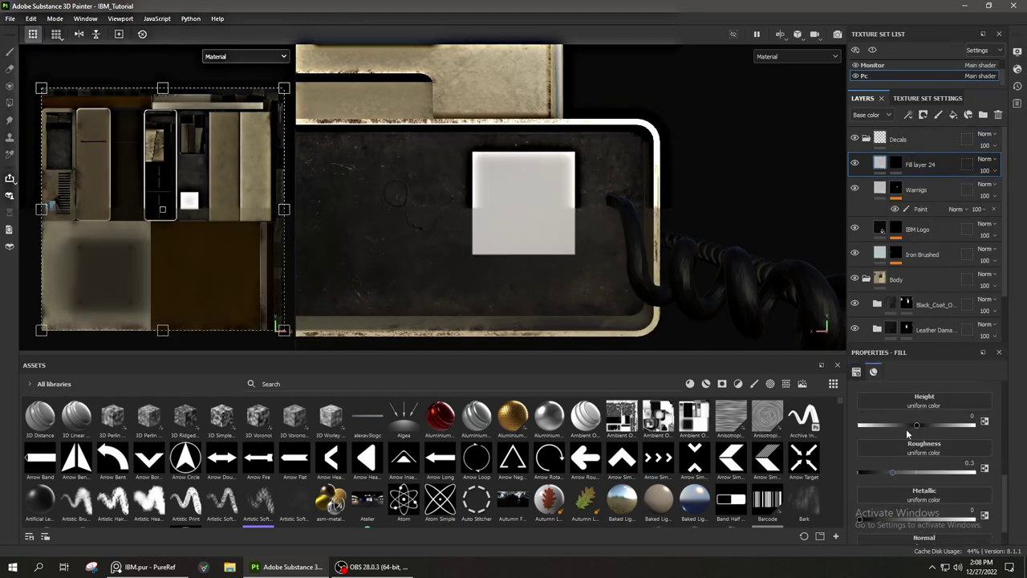
{"action": "right_click", "coordinate": [895, 165]}
{"action": "left_click", "coordinate": [938, 389]}
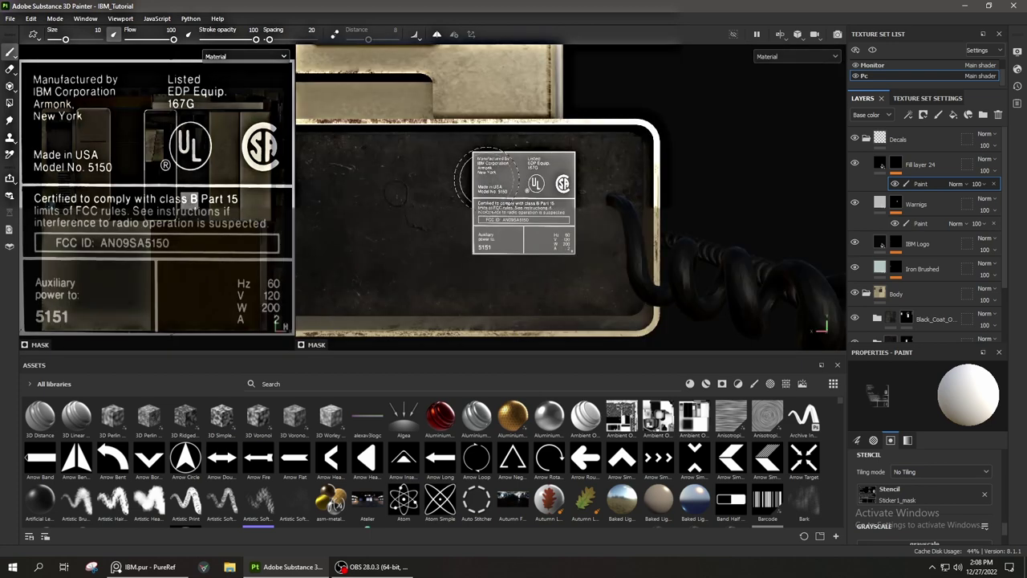
{"action": "left_click_drag", "start_coordinate": [533, 273], "coordinate": [539, 259]}
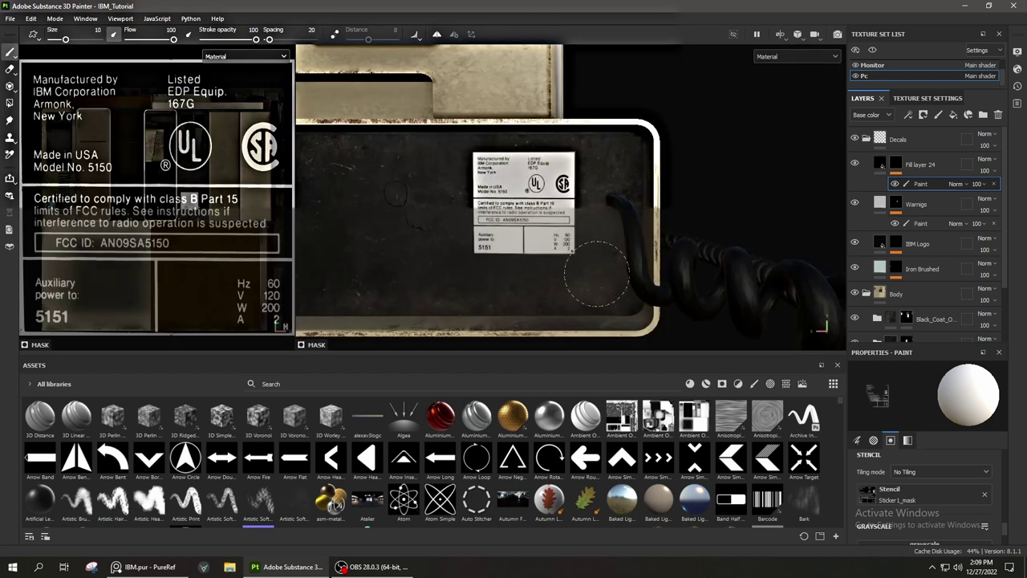
Collapse and re-expand the Decals folder while orbiting around the case
{"action": "left_click", "coordinate": [866, 138]}
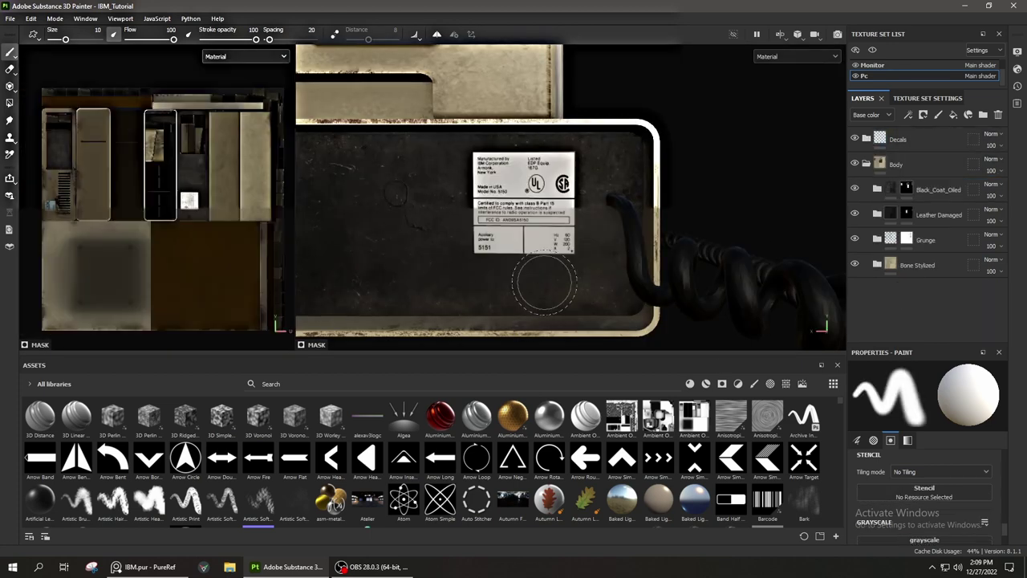
{"action": "mouse_move", "coordinate": [605, 324]}
{"action": "left_mouse_down", "text": "alt"}
{"action": "mouse_move", "coordinate": [662, 234]}
{"action": "mouse_move", "coordinate": [562, 241]}
{"action": "left_mouse_up", "text": "alt"}
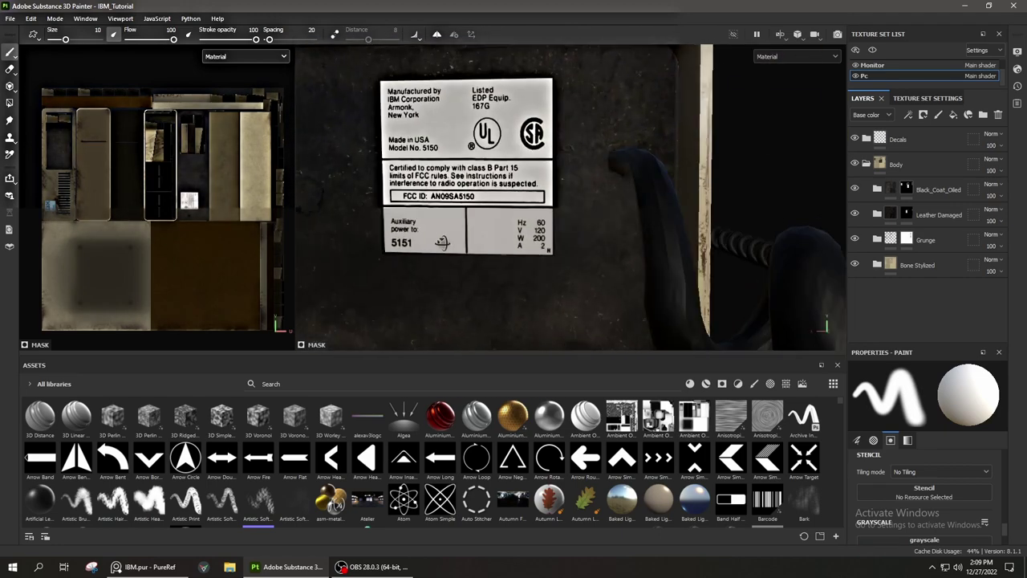
{"action": "left_click", "coordinate": [877, 139]}
{"action": "left_click", "coordinate": [867, 139]}
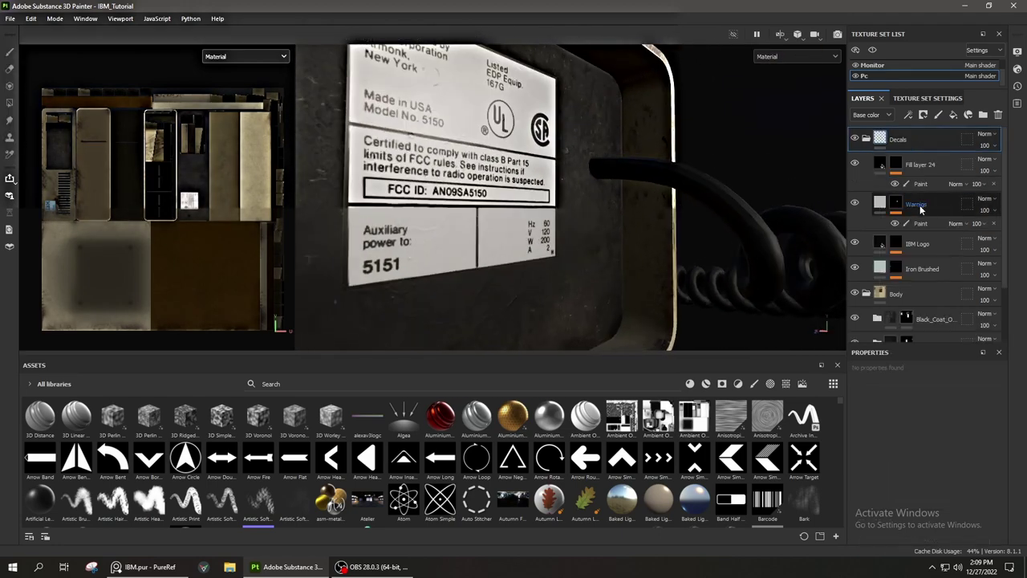
Rename the Warnigs layer to Sticker_White and use Dirt Gradient for its roughness
{"action": "double_click", "coordinate": [920, 204]}
{"action": "type", "text": "Sticker_White"}
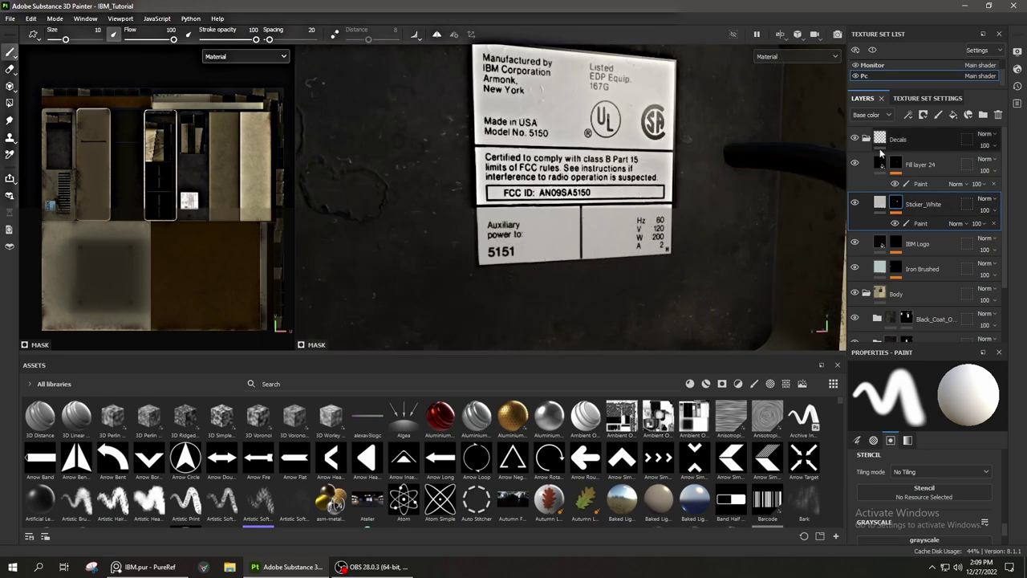
{"action": "left_click", "coordinate": [880, 204]}
{"action": "scroll", "coordinate": [890, 440], "scroll_direction": "down", "scroll_amount": 2}
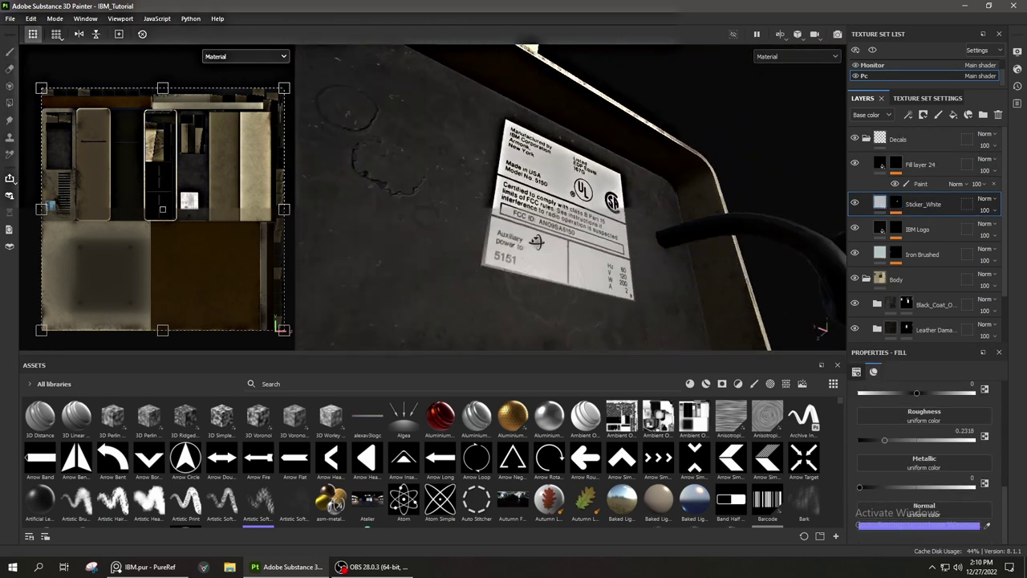
{"action": "left_click", "coordinate": [934, 421]}
{"action": "left_click", "coordinate": [942, 329]}
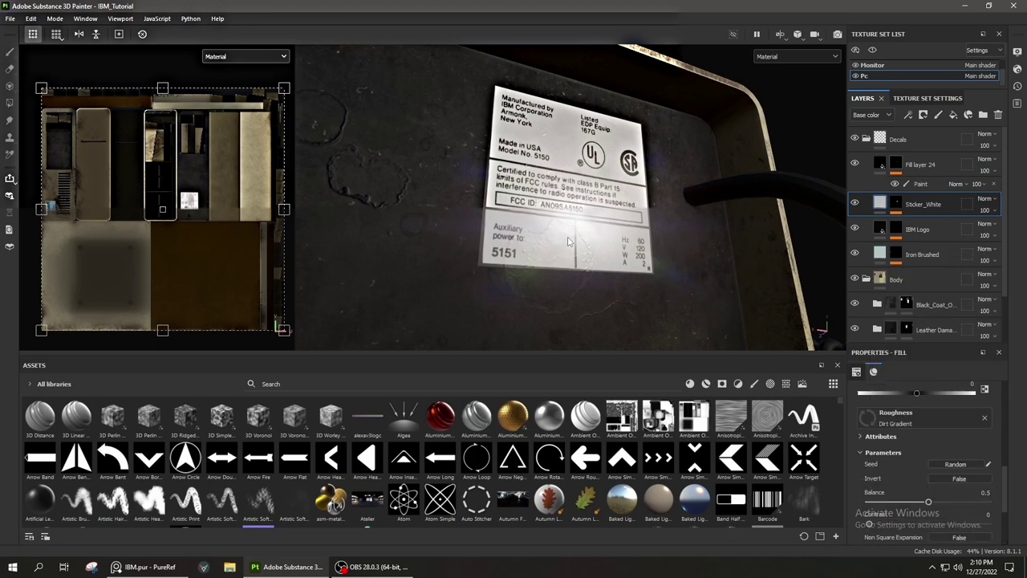
Zoom in on the label and add a Cotton-brush paint effect under Sticker_White
{"action": "left_click_drag", "start_coordinate": [570, 228], "coordinate": [534, 227], "text": "alt"}
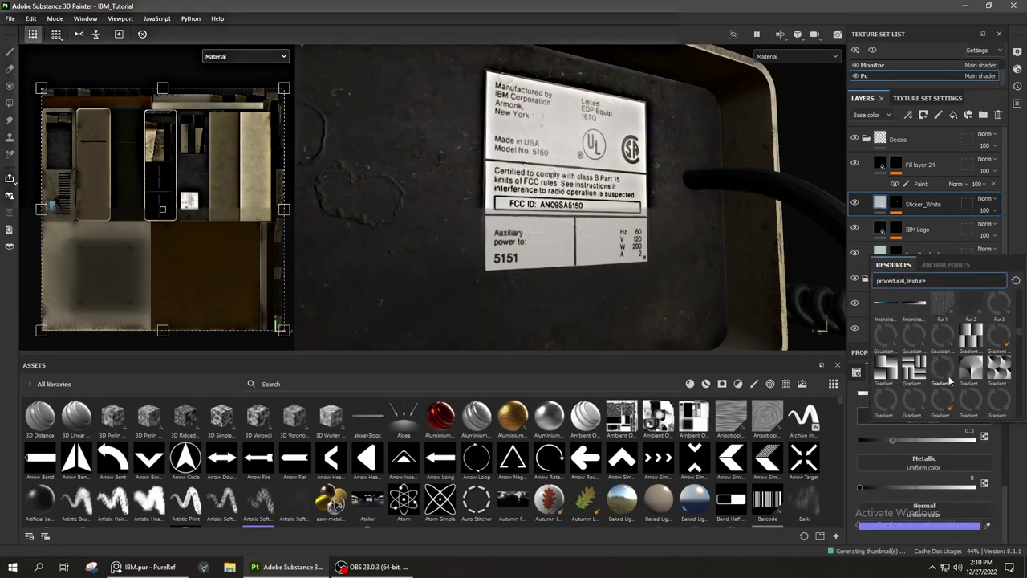
{"action": "right_click_drag", "start_coordinate": [658, 305], "coordinate": [624, 312], "text": "shift"}
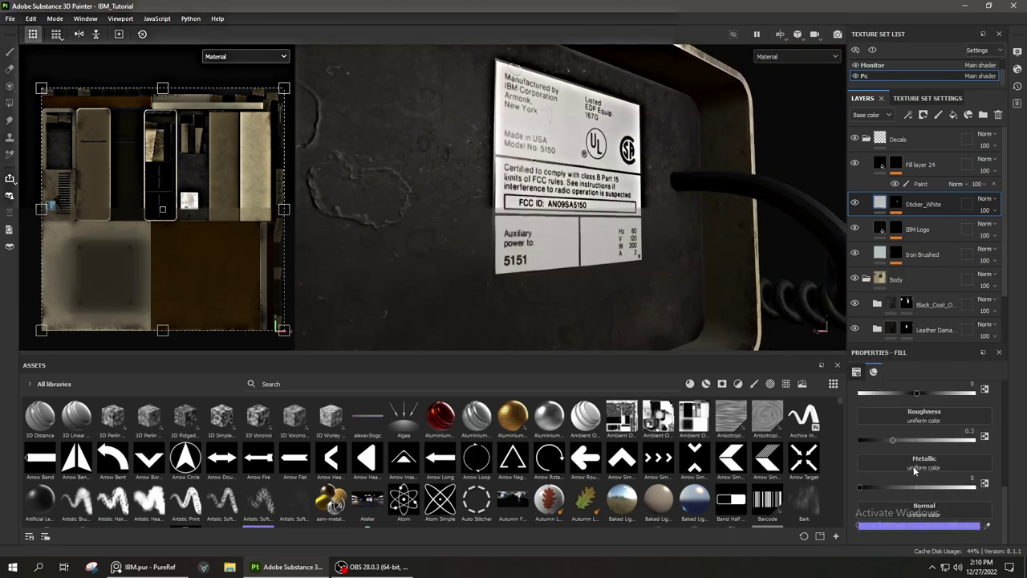
{"action": "left_click_drag", "start_coordinate": [624, 312], "coordinate": [482, 289], "text": "alt"}
{"action": "key", "text": "1"}
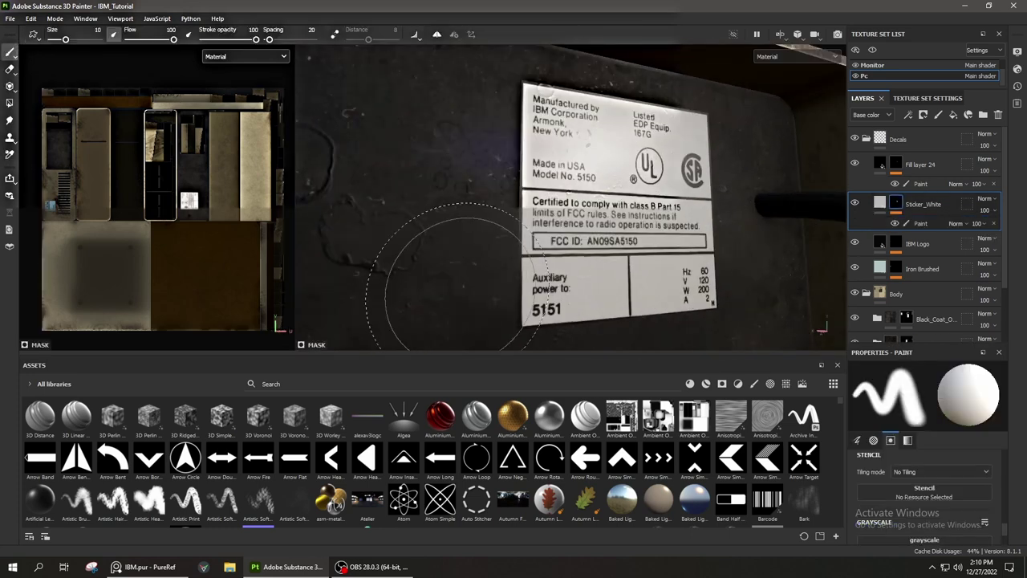
{"action": "left_click", "coordinate": [586, 457]}
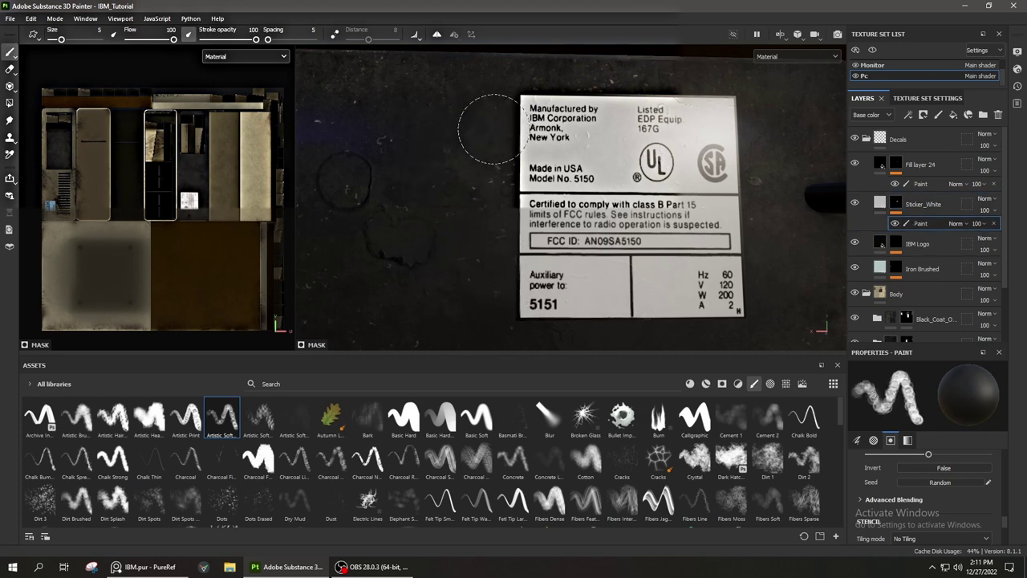
{"action": "left_click_drag", "start_coordinate": [758, 239], "coordinate": [702, 258], "text": "alt"}
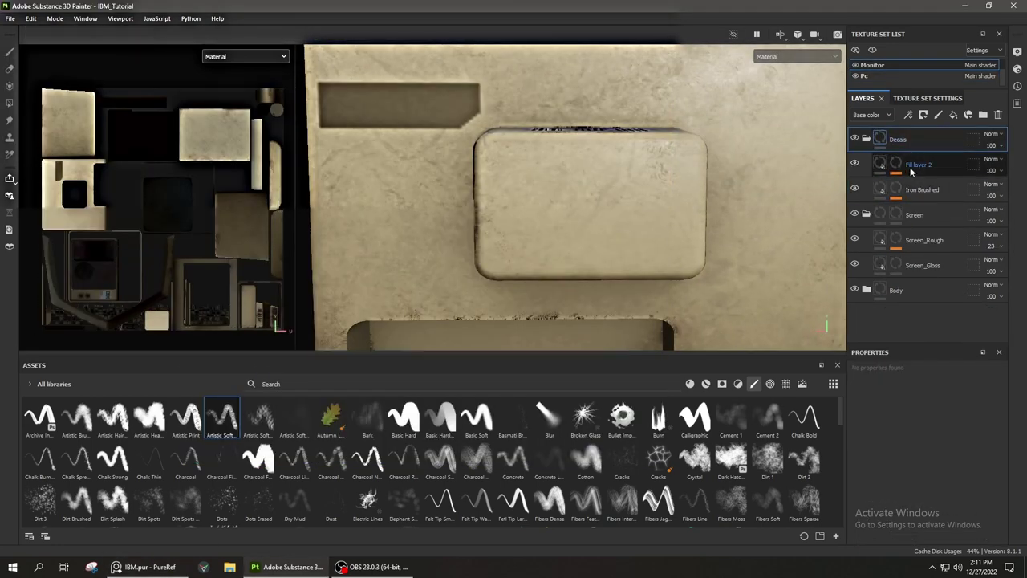
Remove the stray fill layer and apply Iron Powder Coated to the monitor, tiled 17.6, offset 0.56
{"action": "left_click", "coordinate": [953, 115]}
{"action": "type", "text": "Sticker_"}
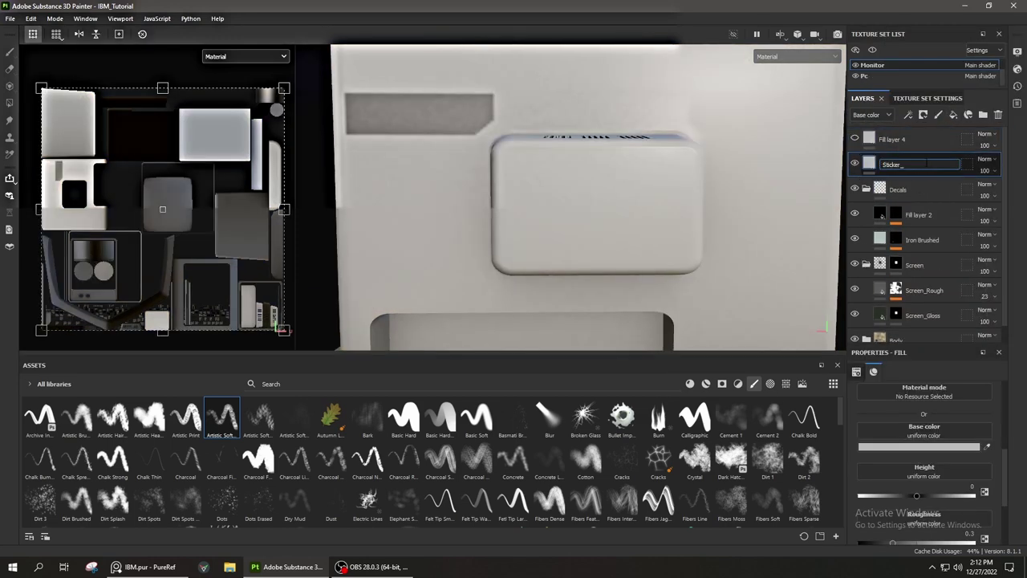
{"action": "key", "text": "Delete"}
{"action": "left_click", "coordinate": [689, 383]}
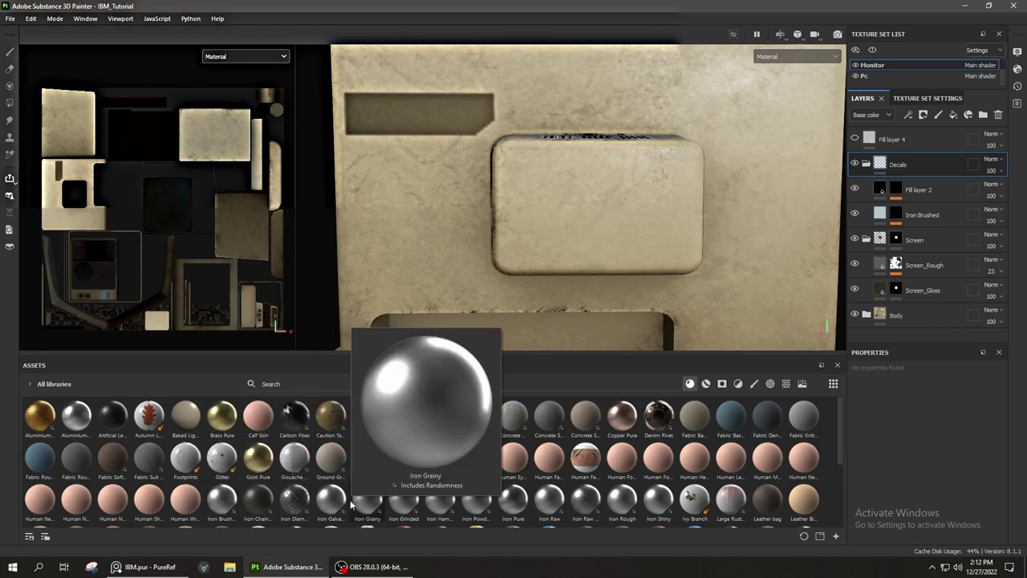
{"action": "left_click_drag", "start_coordinate": [475, 499], "coordinate": [589, 256]}
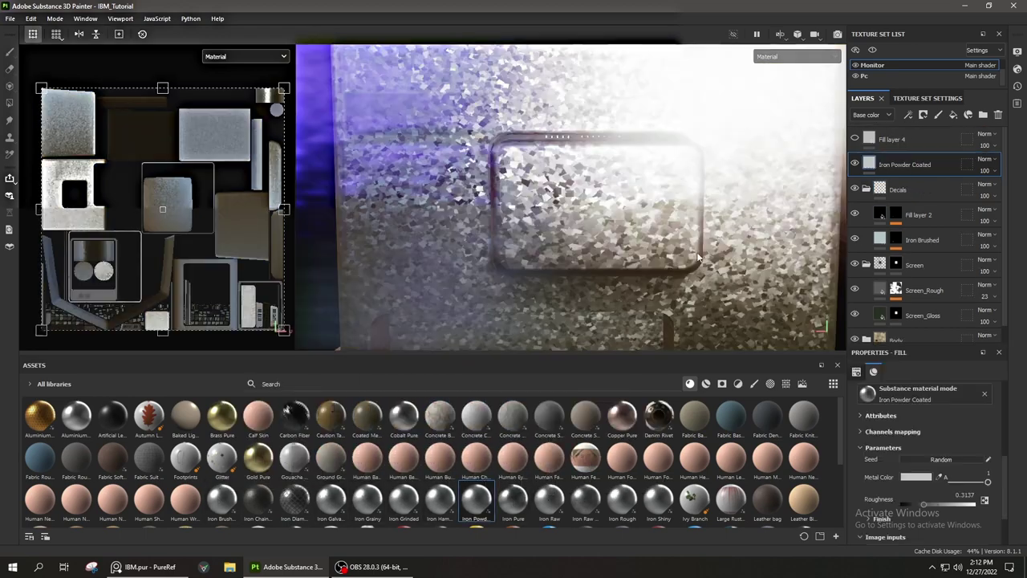
{"action": "scroll", "coordinate": [626, 265], "scroll_direction": "up", "scroll_amount": 2}
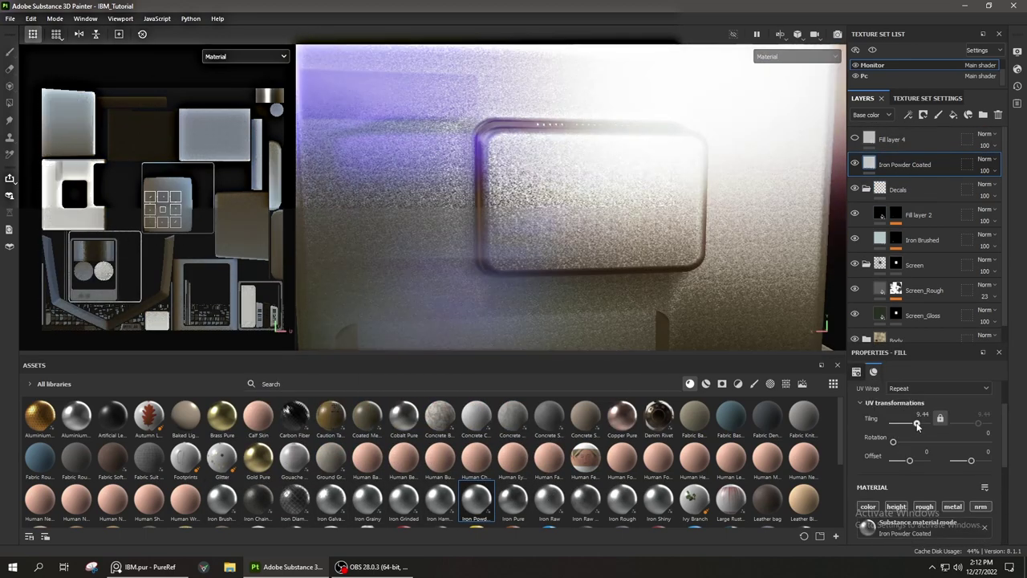
{"action": "scroll", "coordinate": [646, 270], "scroll_direction": "up", "scroll_amount": 2}
{"action": "mouse_move", "coordinate": [646, 270]}
{"action": "left_mouse_down", "text": "alt"}
{"action": "mouse_move", "coordinate": [587, 366]}
{"action": "mouse_move", "coordinate": [588, 261]}
{"action": "left_mouse_up", "text": "alt"}
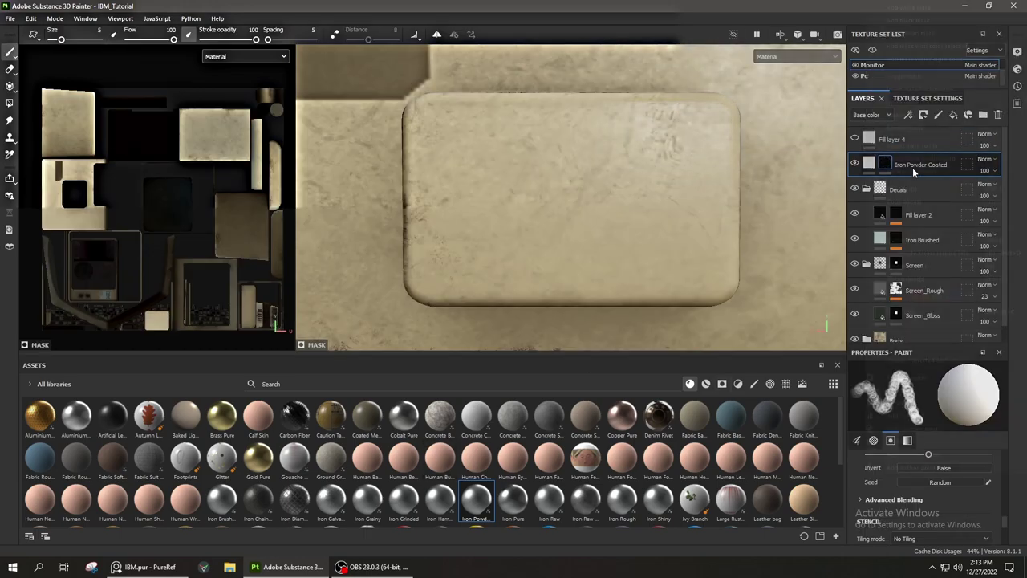
Load the Sticker2_Alpha image as painting stencil and select Fill layer 4
{"action": "right_click", "coordinate": [912, 167]}
{"action": "left_click", "coordinate": [931, 361]}
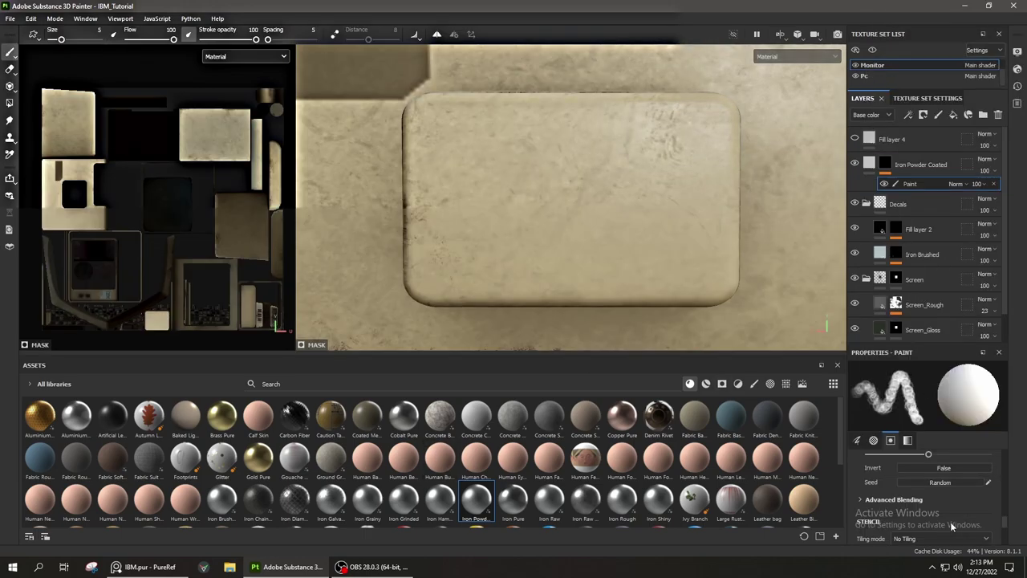
{"action": "left_click_drag", "start_coordinate": [923, 497], "coordinate": [922, 500]}
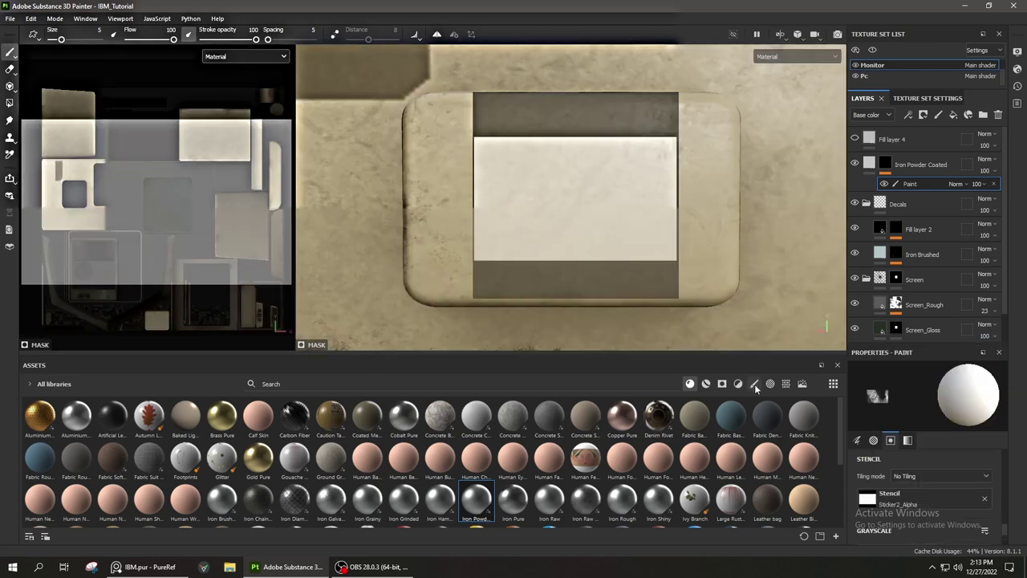
{"action": "left_click", "coordinate": [754, 384]}
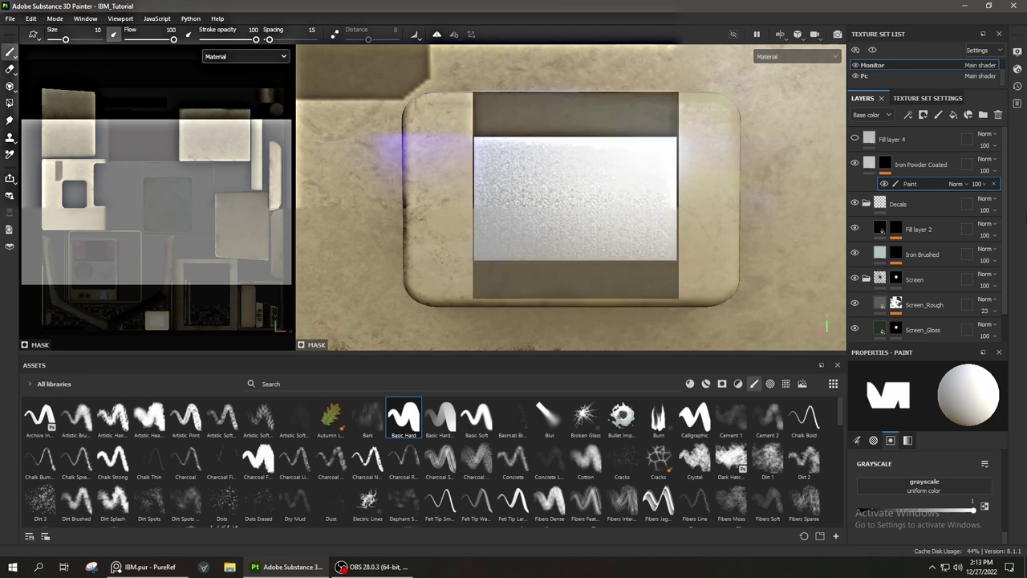
{"action": "left_click", "coordinate": [891, 139]}
Add a paint effect to Fill layer 4's mask with the Sticker2_mask stencil at brush size 3.53
{"action": "right_click", "coordinate": [912, 140]}
{"action": "left_click", "coordinate": [910, 159]}
{"action": "right_click", "coordinate": [910, 158]}
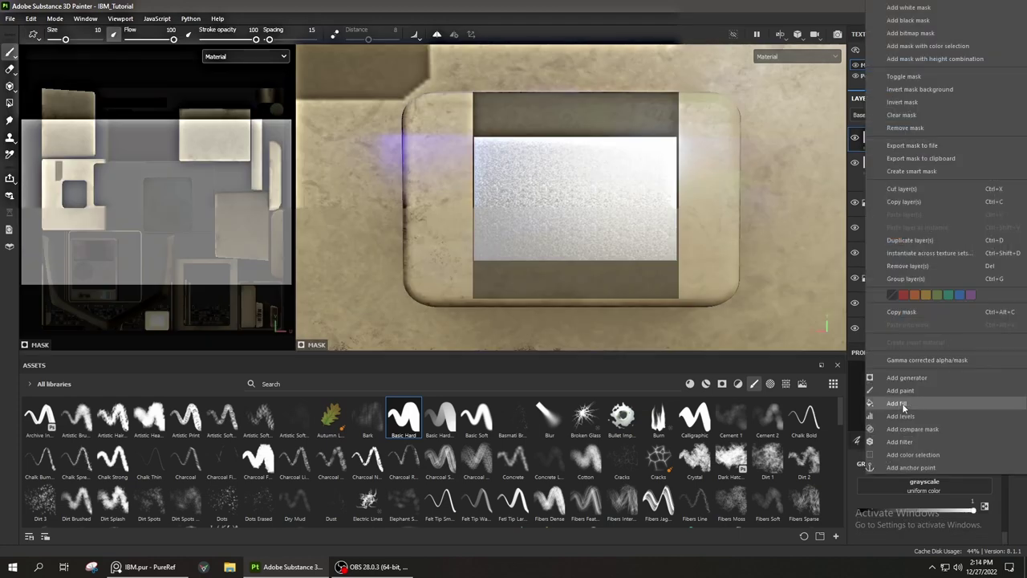
{"action": "left_click", "coordinate": [918, 486]}
{"action": "left_click", "coordinate": [918, 486]}
{"action": "left_click", "coordinate": [944, 392]}
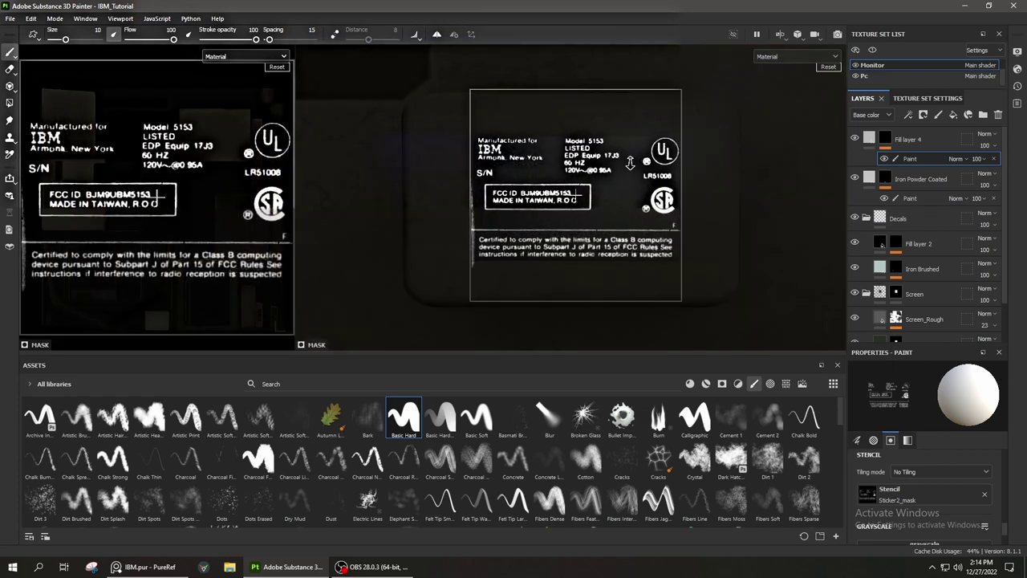
{"action": "right_click_drag", "start_coordinate": [632, 161], "coordinate": [614, 161], "text": "ctrl"}
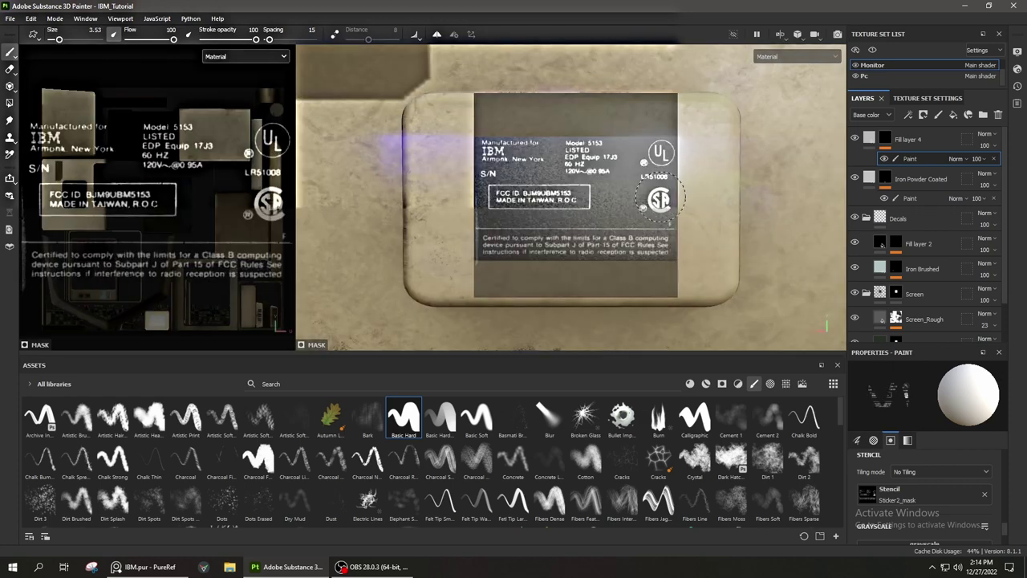
Restore the accidentally deleted paint effect, clear the stencil, and view the painted label at an angle
{"action": "key", "text": "Delete"}
{"action": "key", "text": "ctrl+z"}
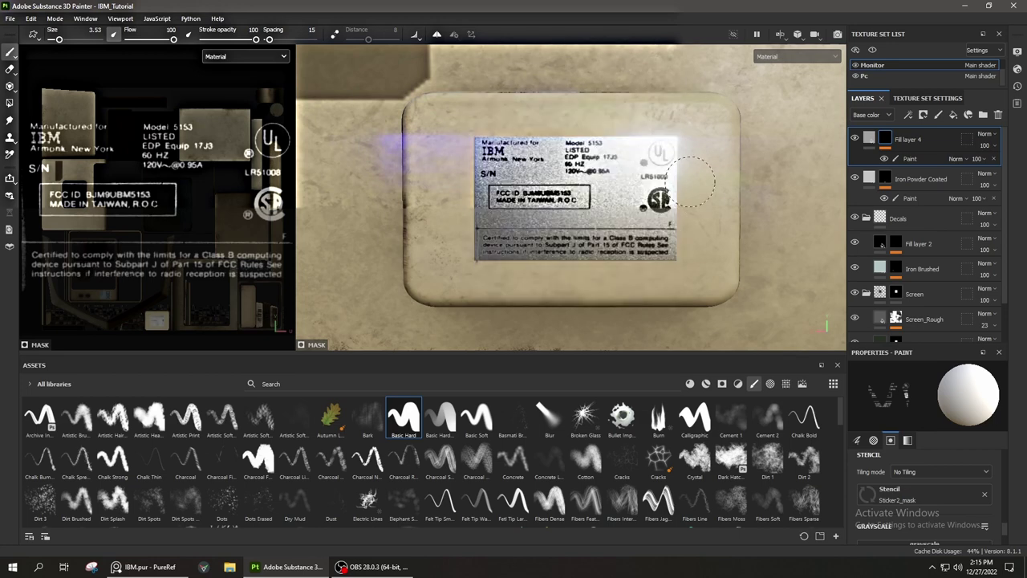
{"action": "left_click", "coordinate": [985, 494]}
{"action": "left_click_drag", "start_coordinate": [562, 200], "coordinate": [658, 200], "text": "alt"}
{"action": "right_click", "coordinate": [889, 196]}
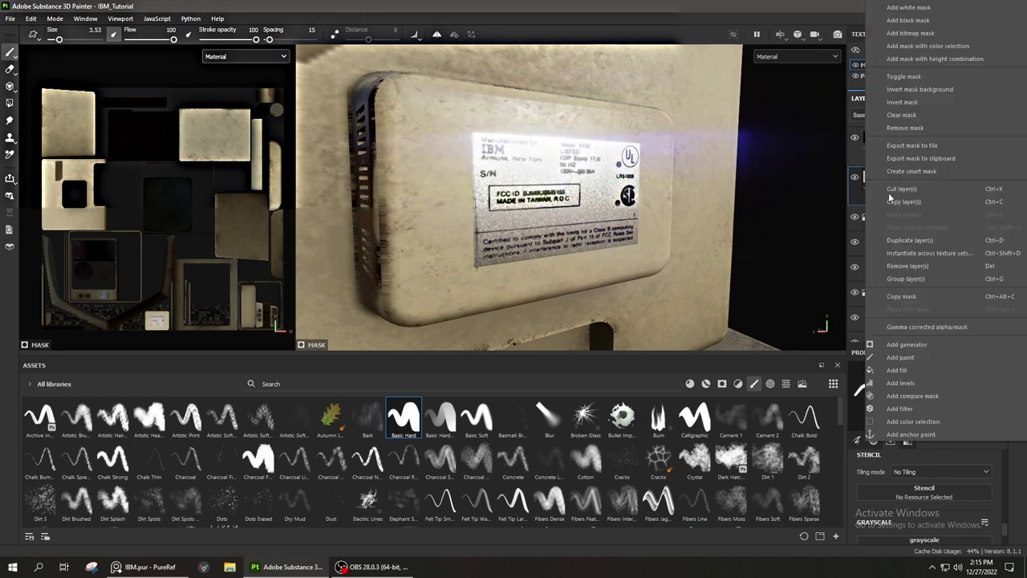
{"action": "key", "text": "Escape"}
Add an Iron Brushed material layer and place it beneath the label layer
{"action": "left_click", "coordinate": [690, 384]}
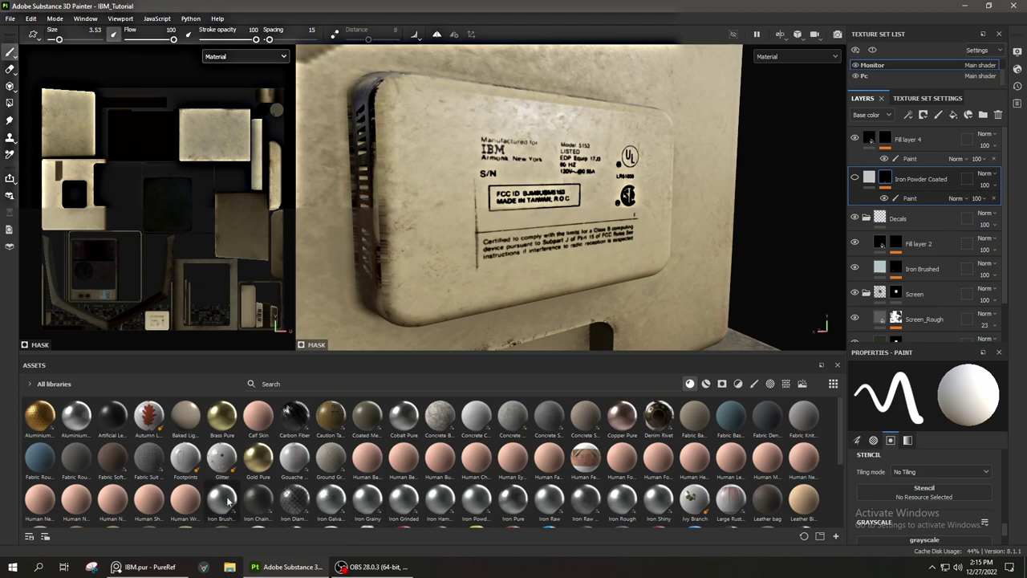
{"action": "left_click_drag", "start_coordinate": [221, 499], "coordinate": [778, 265]}
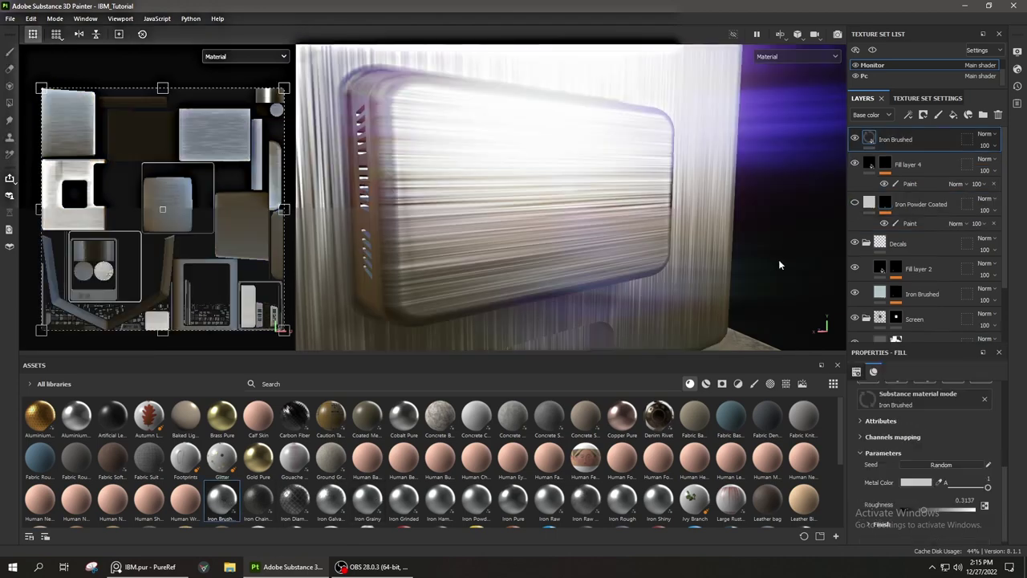
{"action": "right_click", "coordinate": [897, 165]}
{"action": "left_click", "coordinate": [930, 322]}
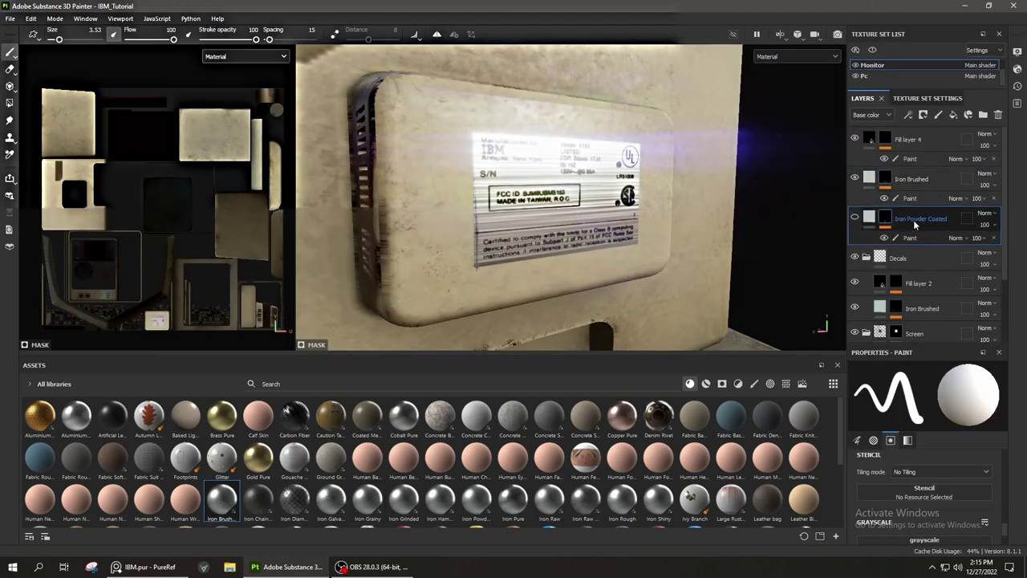
{"action": "scroll", "coordinate": [537, 249], "scroll_direction": "up", "scroll_amount": 3}
{"action": "scroll", "coordinate": [479, 218], "scroll_direction": "up", "scroll_amount": 2}
Raise the Iron Brushed roughness to 0.4113 and give it a darker metal colour
{"action": "left_click", "coordinate": [910, 158]}
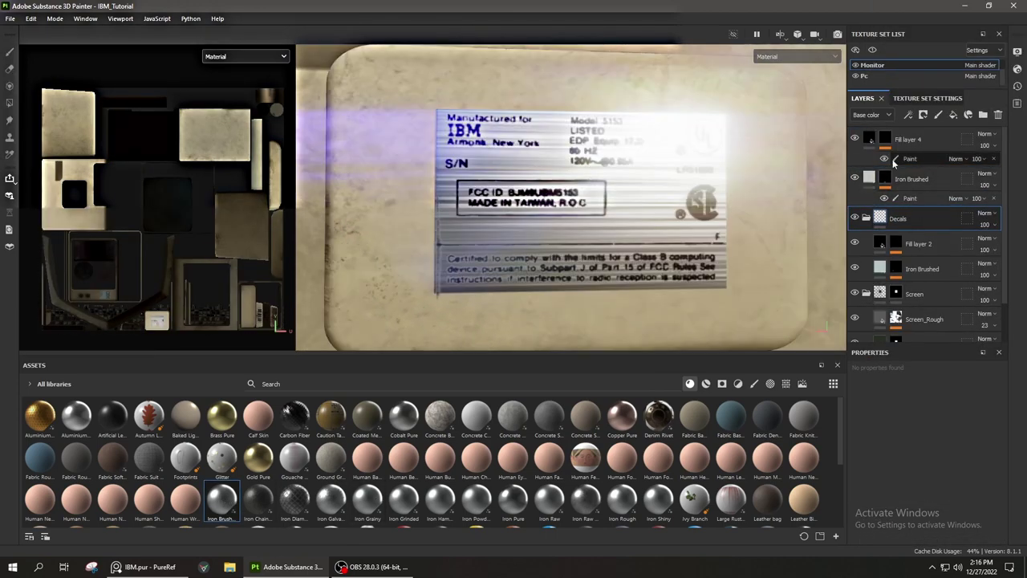
{"action": "left_click", "coordinate": [754, 384]}
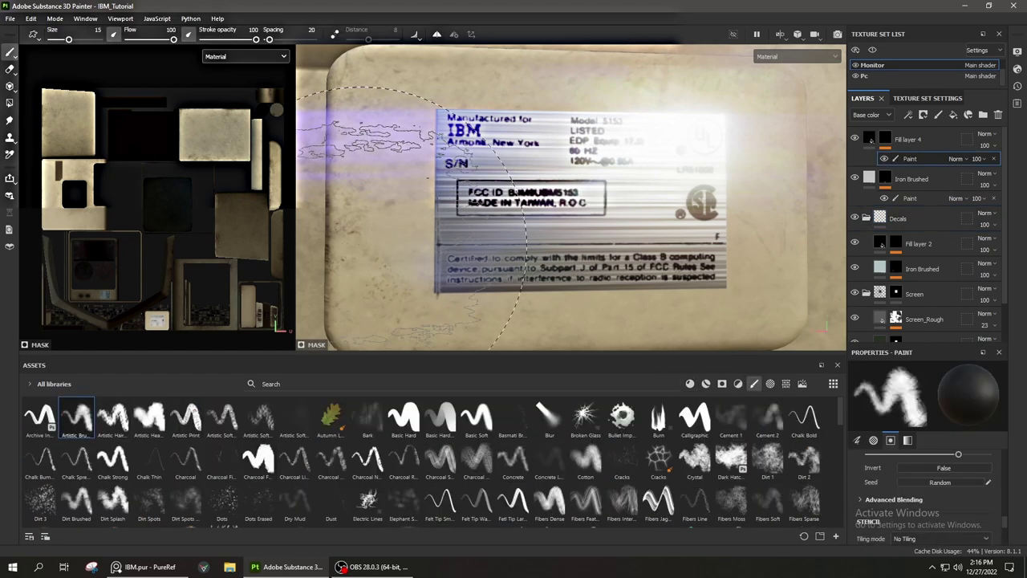
{"action": "left_click", "coordinate": [911, 179]}
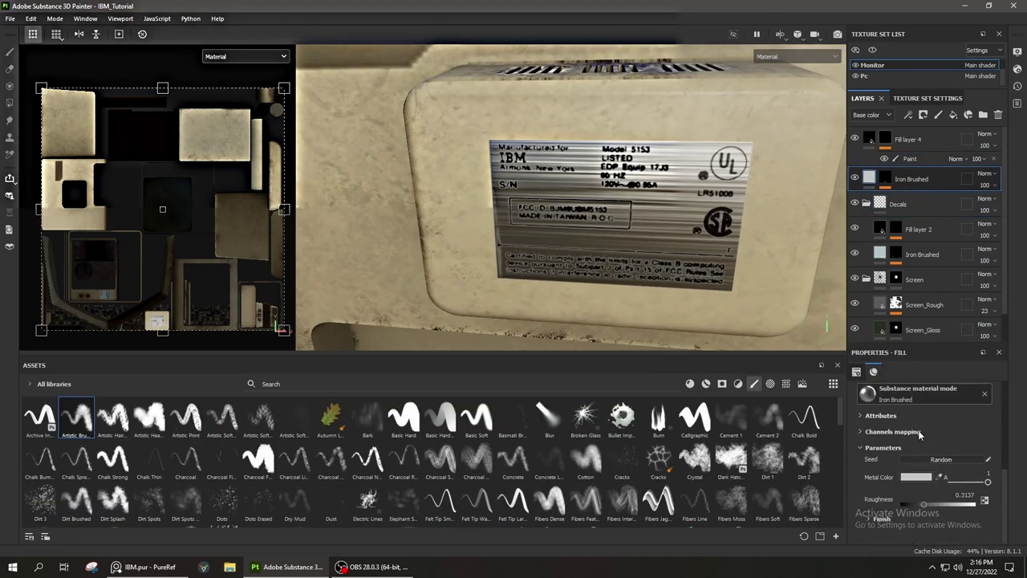
{"action": "left_click_drag", "start_coordinate": [928, 504], "coordinate": [931, 504]}
{"action": "left_click", "coordinate": [916, 477]}
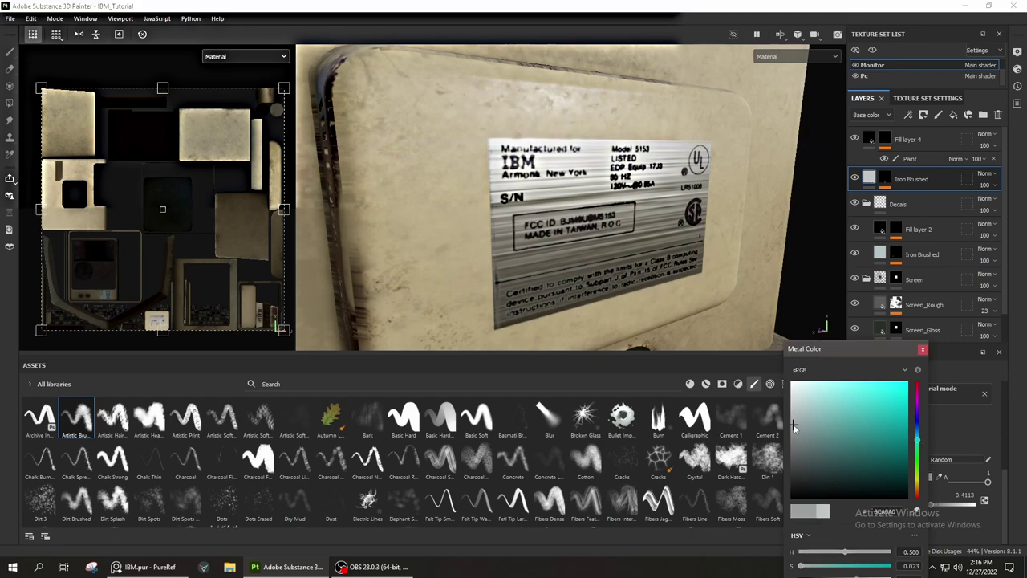
{"action": "left_click", "coordinate": [559, 245]}
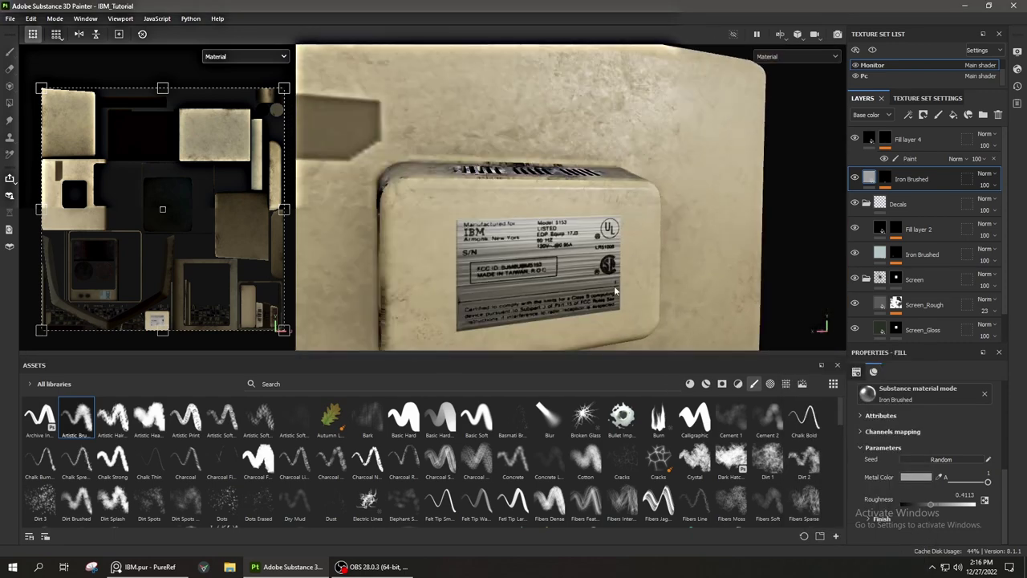
{"action": "left_click", "coordinate": [872, 142]}
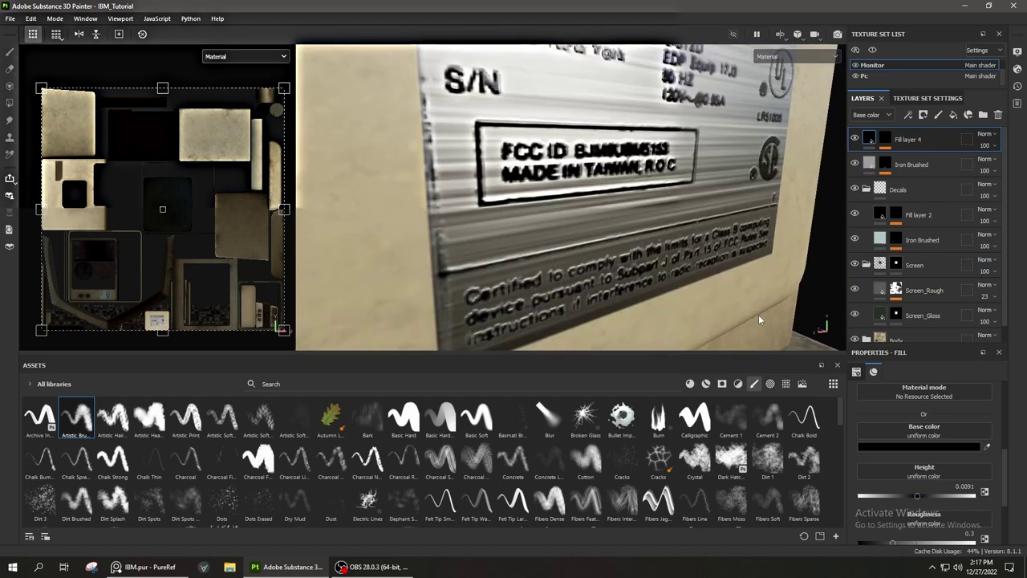
Choose the Basic Hard brush and frame the label in the texture view
{"action": "left_click", "coordinate": [896, 138]}
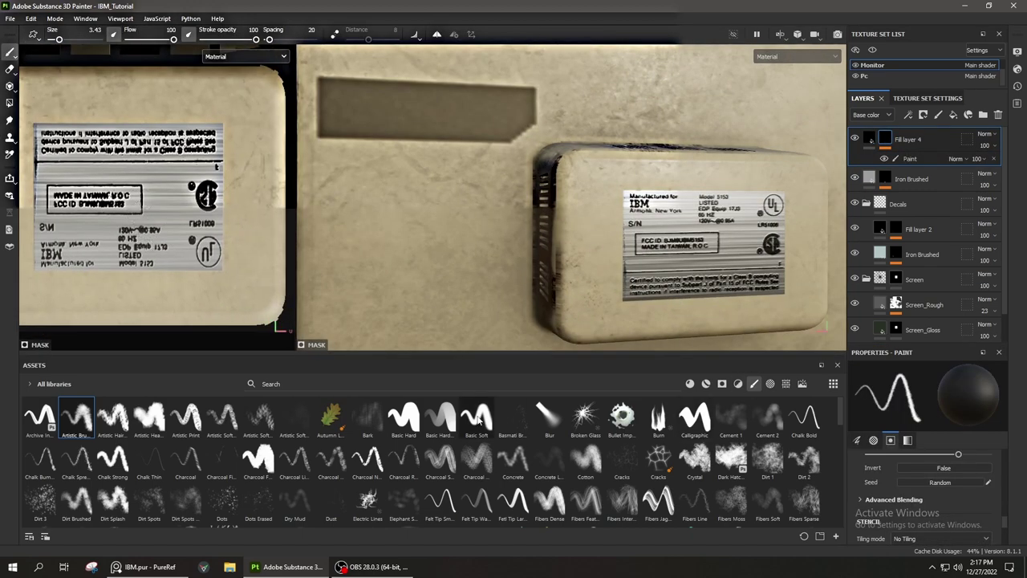
{"action": "left_click", "coordinate": [404, 416]}
{"action": "scroll", "coordinate": [186, 238], "scroll_direction": "up", "scroll_amount": 2}
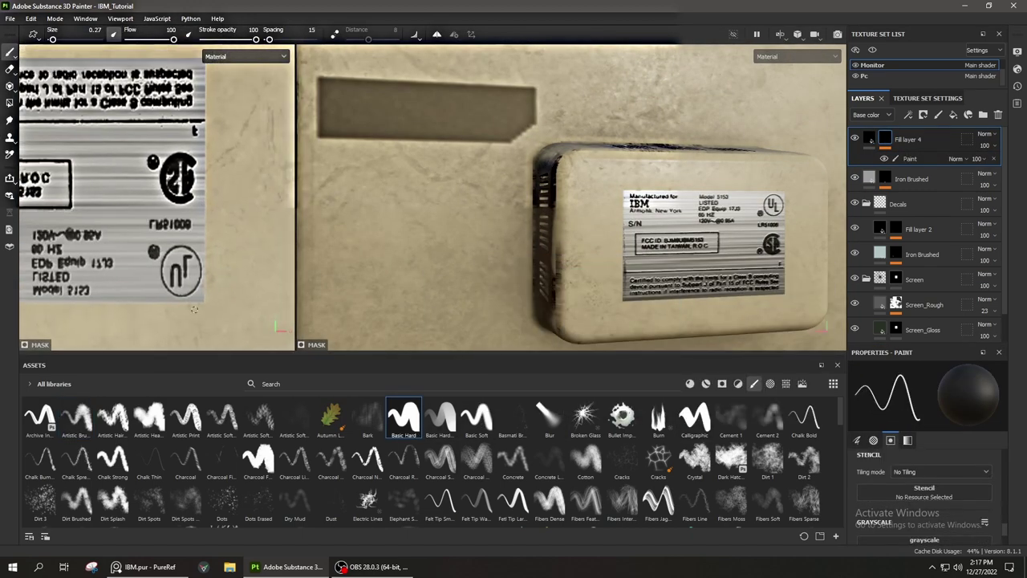
{"action": "middle_click_drag", "start_coordinate": [212, 112], "coordinate": [213, 87]}
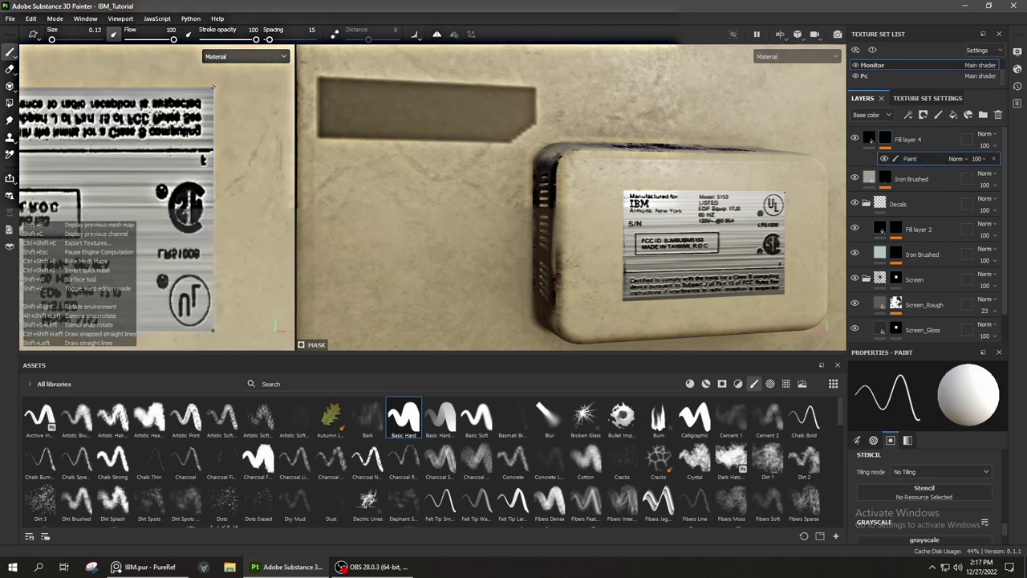
{"action": "key", "text": "f"}
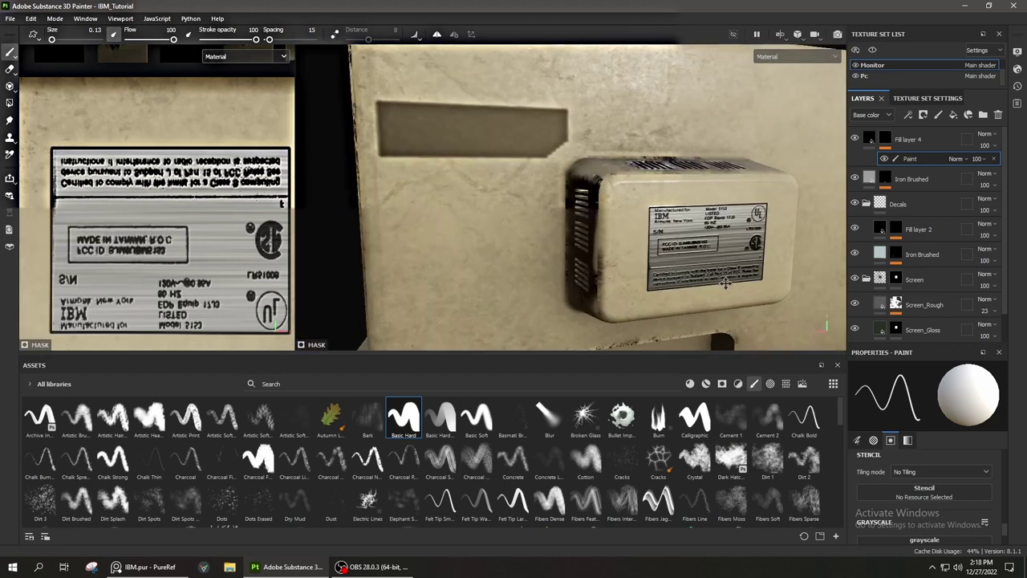
Orbit round to the back of the base unit, then close the reference photos
{"action": "mouse_move", "coordinate": [514, 200]}
{"action": "left_mouse_down", "text": "alt"}
{"action": "mouse_move", "coordinate": [554, 229]}
{"action": "mouse_move", "coordinate": [498, 241]}
{"action": "left_mouse_up", "text": "alt"}
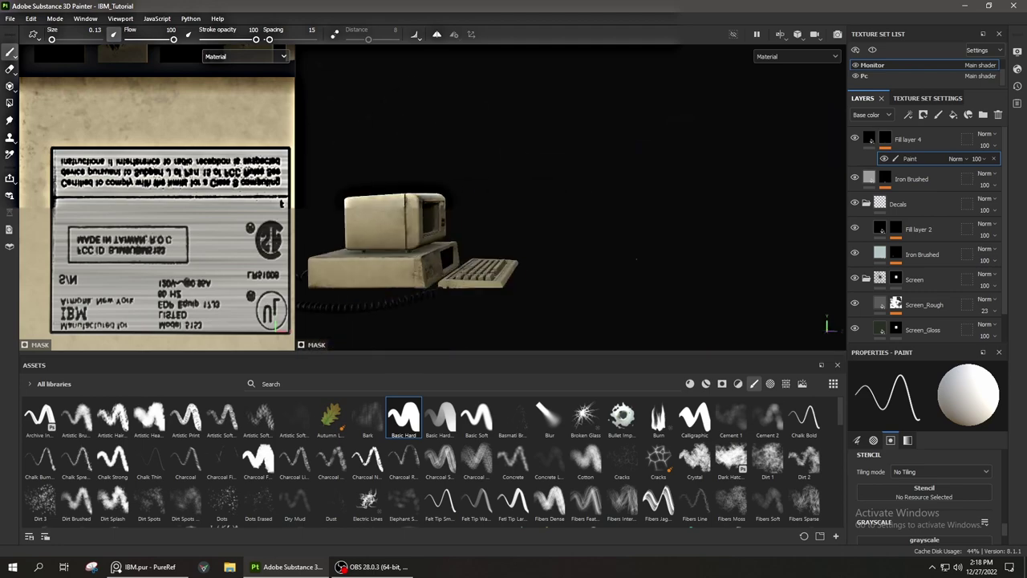
{"action": "mouse_move", "coordinate": [676, 269]}
{"action": "left_mouse_down", "text": "alt"}
{"action": "mouse_move", "coordinate": [372, 281]}
{"action": "mouse_move", "coordinate": [660, 256]}
{"action": "left_mouse_up", "text": "alt"}
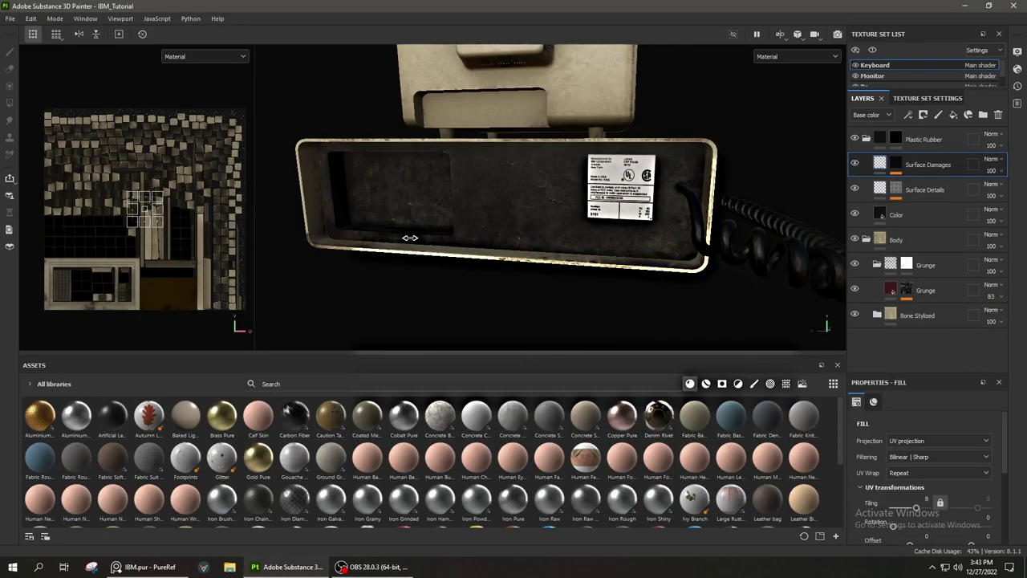
{"action": "mouse_move", "coordinate": [488, 265]}
{"action": "left_mouse_down", "text": "alt"}
{"action": "mouse_move", "coordinate": [447, 270]}
{"action": "mouse_move", "coordinate": [488, 265]}
{"action": "left_mouse_up", "text": "alt"}
{"action": "scroll", "coordinate": [277, 378], "scroll_direction": "up", "scroll_amount": 3}
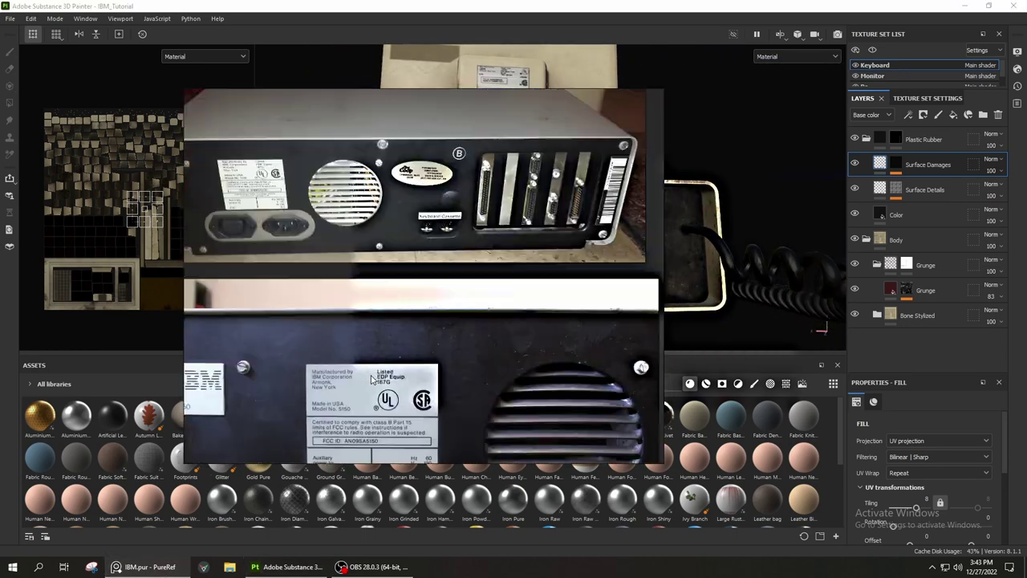
{"action": "left_click", "coordinate": [688, 309]}
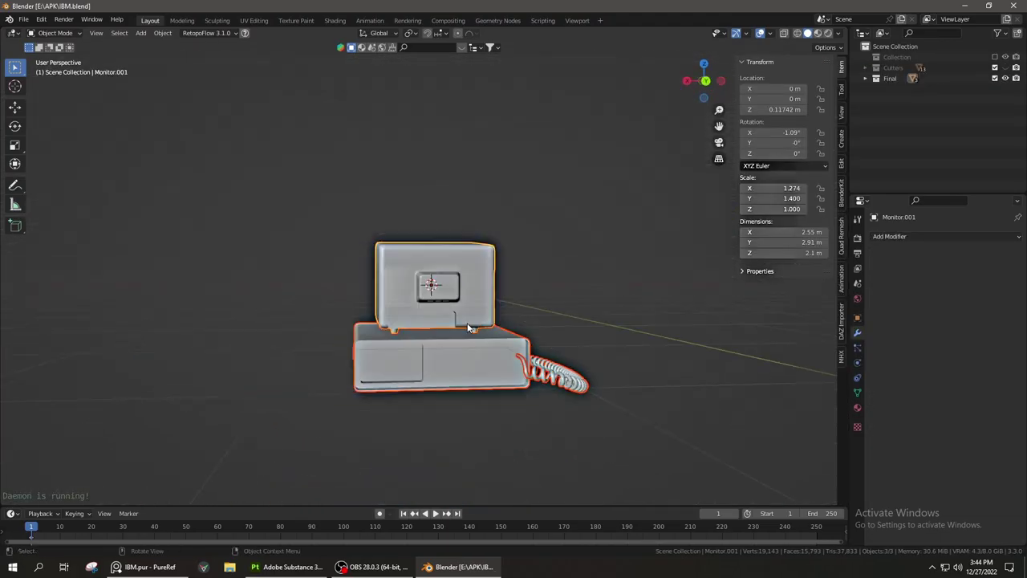
Isolate the base unit and add a circle mesh filled with a face
{"action": "scroll", "coordinate": [626, 363], "scroll_direction": "up", "scroll_amount": 6}
{"action": "left_click", "coordinate": [599, 301]}
{"action": "key", "text": "KP_Divide"}
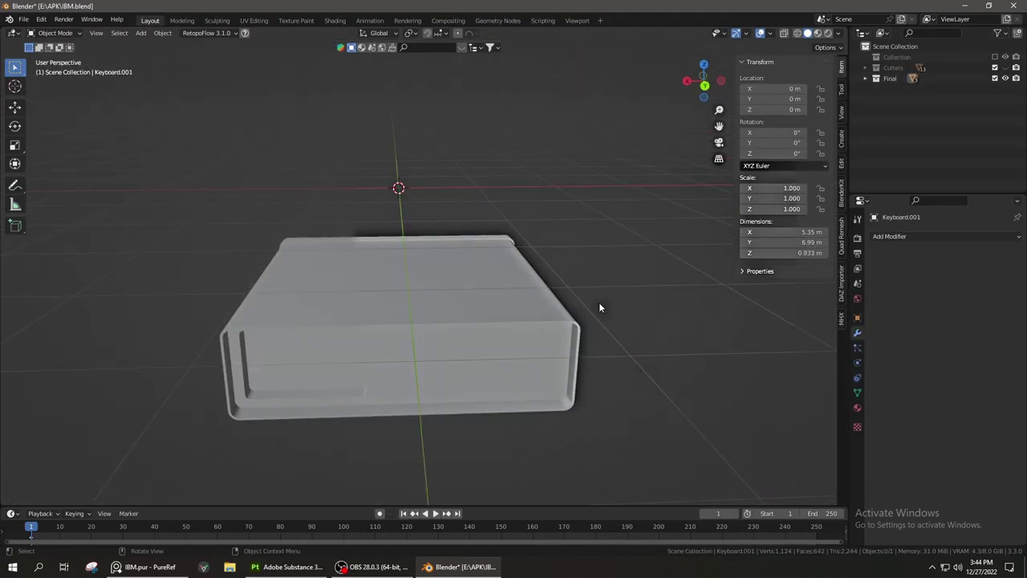
{"action": "scroll", "coordinate": [404, 284], "scroll_direction": "up", "scroll_amount": 3}
{"action": "left_click", "coordinate": [23, 19]}
{"action": "key", "text": "Escape"}
{"action": "key", "text": "shift+a"}
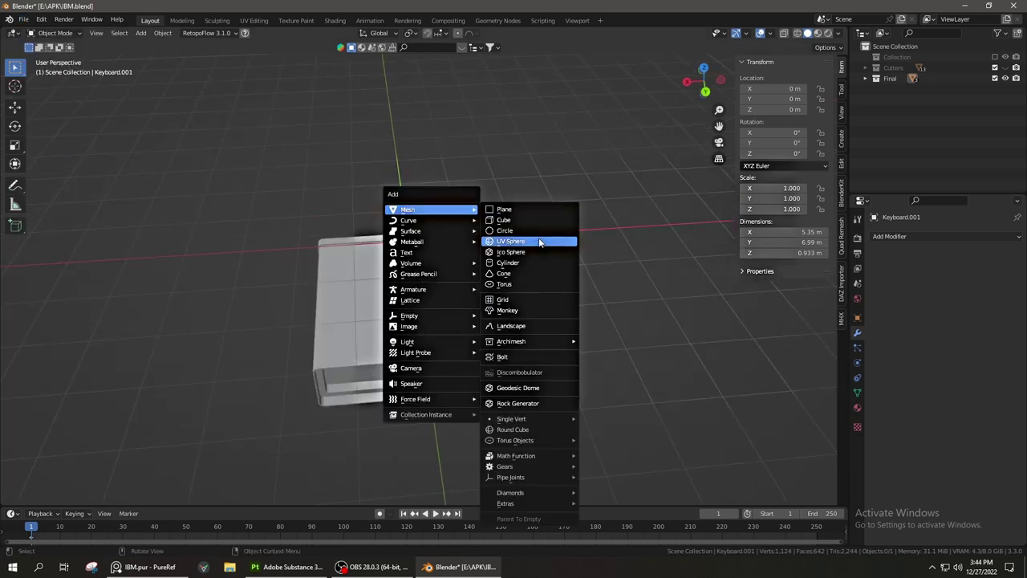
{"action": "left_click", "coordinate": [490, 241]}
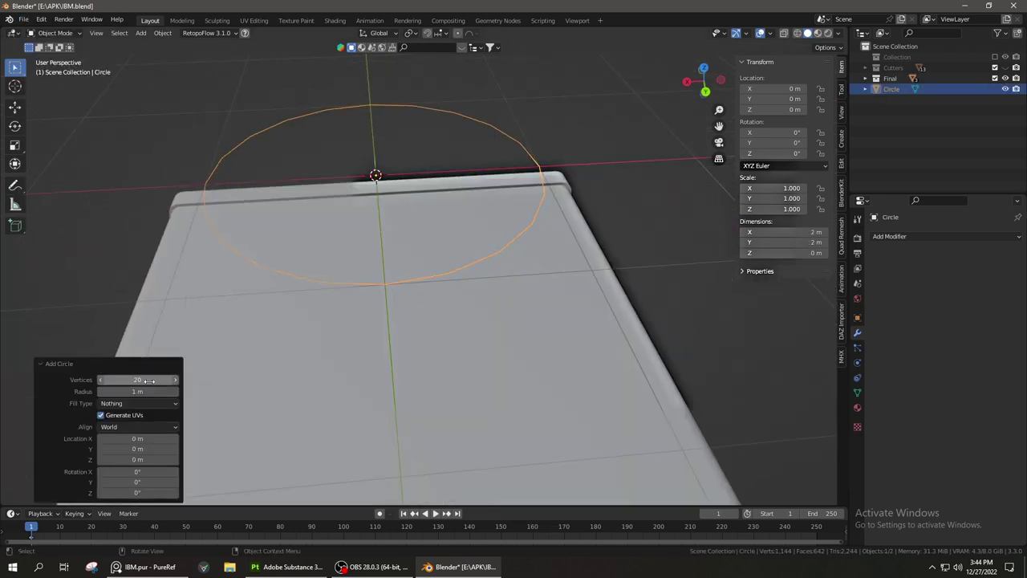
{"action": "key", "text": "Tab"}
{"action": "key", "text": "f"}
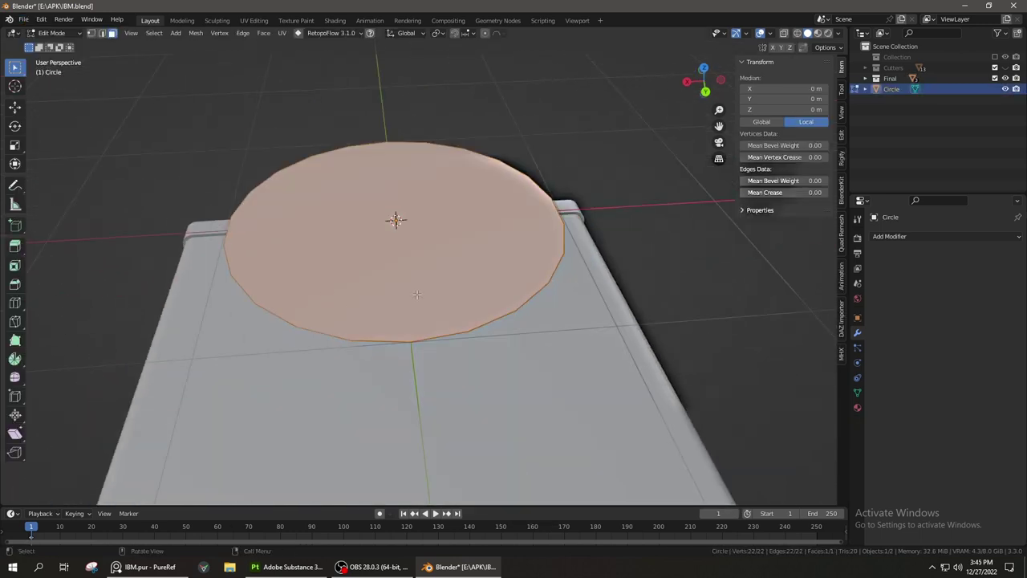
{"action": "key", "text": "Tab"}
Give the circle a new material whose Image Texture node loads round-exterior-wall-vents.jpg
{"action": "left_click", "coordinate": [334, 20]}
{"action": "left_click", "coordinate": [481, 328]}
{"action": "key", "text": "shift+a"}
{"action": "type", "text": "im"}
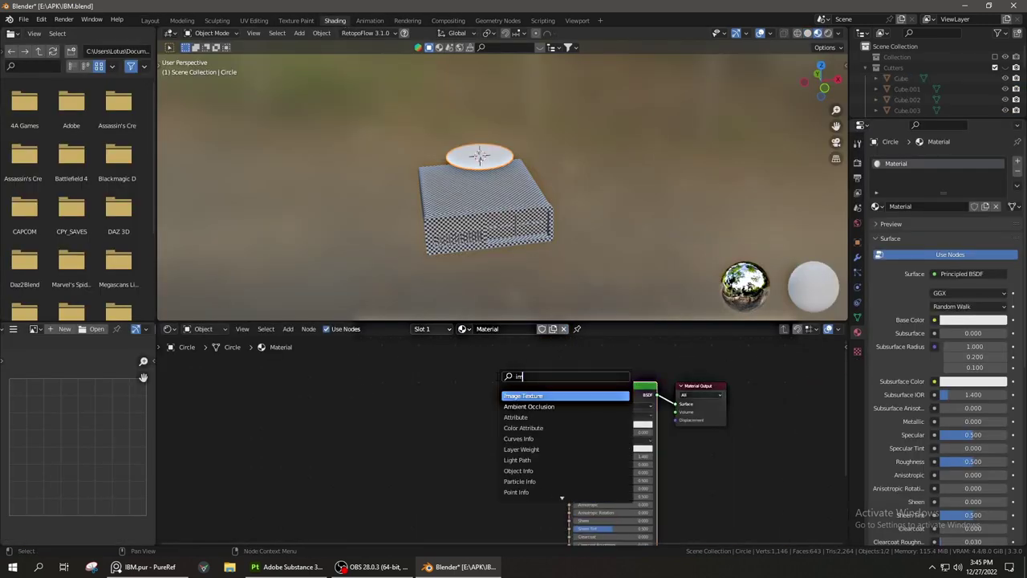
{"action": "left_click", "coordinate": [497, 405]}
{"action": "left_click", "coordinate": [270, 279]}
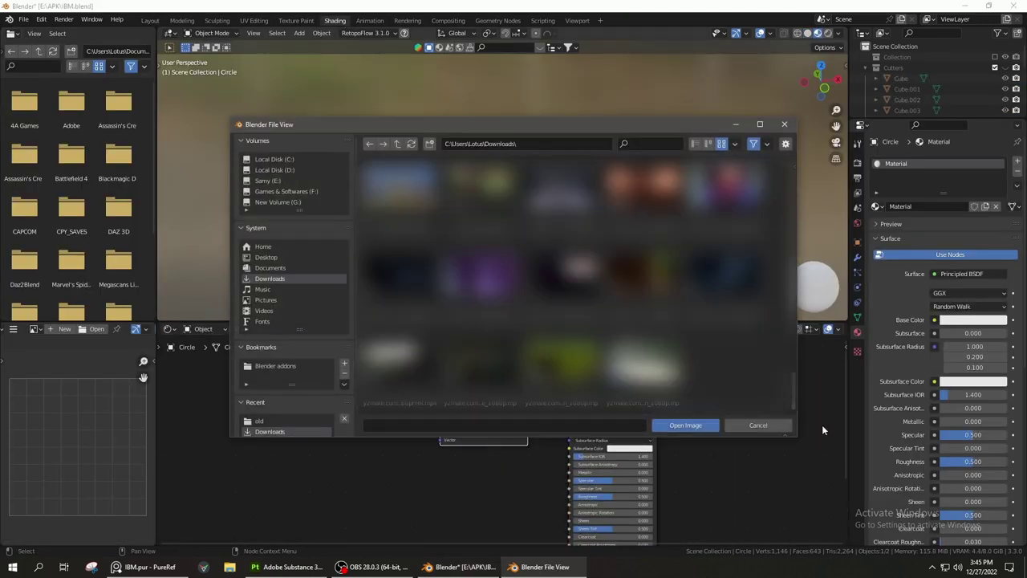
{"action": "double_click", "coordinate": [497, 400]}
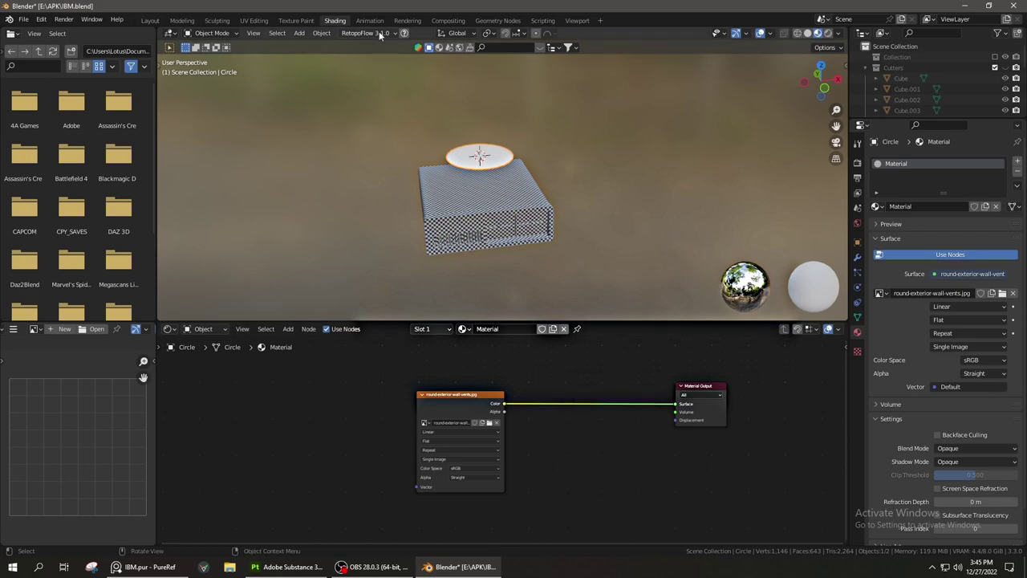
{"action": "left_click", "coordinate": [253, 20]}
Check the vent texture in the UV view, then view it on the disc from directly above
{"action": "key", "text": "Return"}
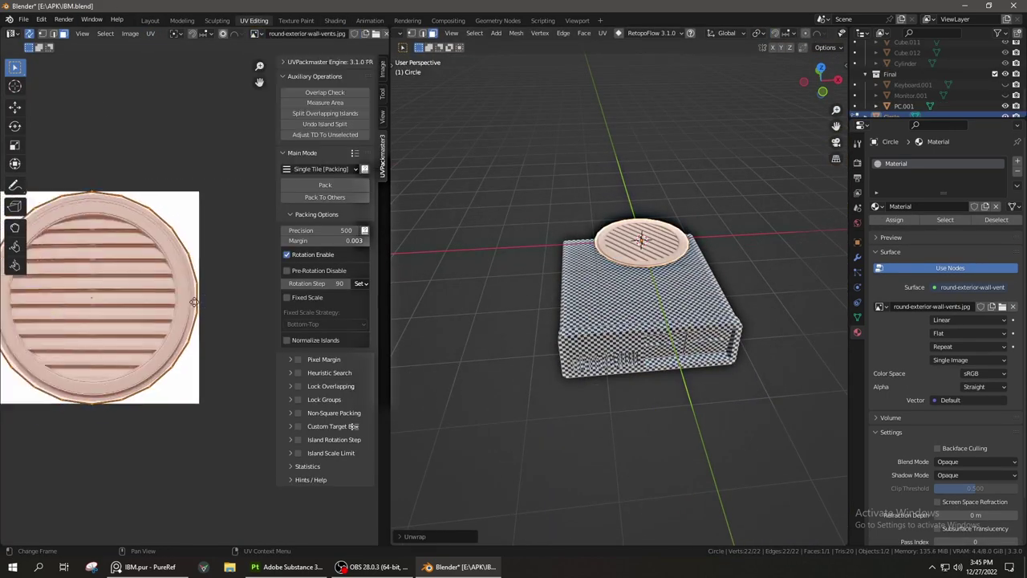
{"action": "scroll", "coordinate": [120, 353], "scroll_direction": "up", "scroll_amount": 2}
{"action": "middle_click_drag", "start_coordinate": [121, 353], "coordinate": [152, 352]}
{"action": "left_click", "coordinate": [150, 20]}
{"action": "left_click", "coordinate": [817, 33]}
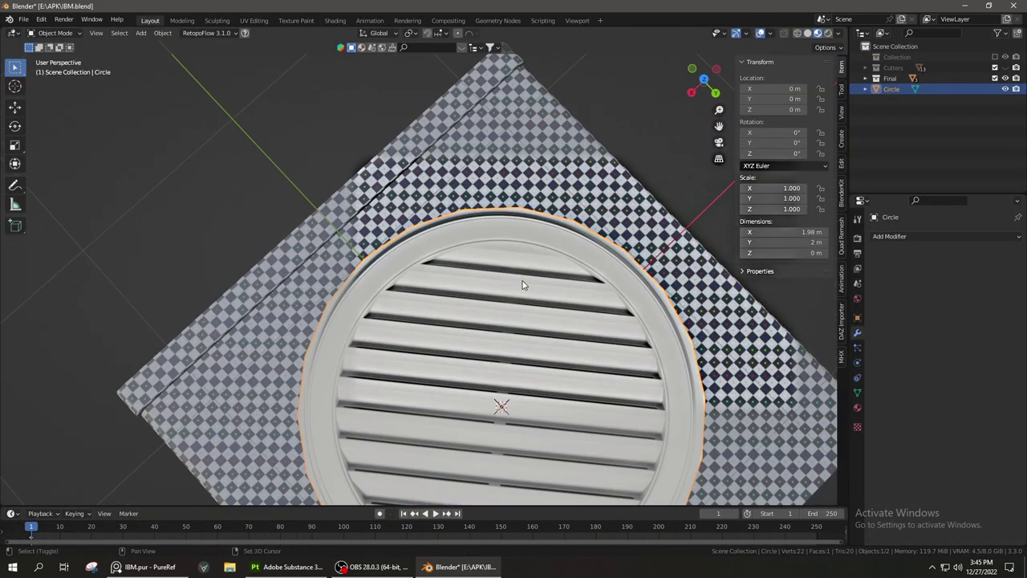
{"action": "left_click", "coordinate": [703, 70]}
{"action": "scroll", "coordinate": [482, 265], "scroll_direction": "up", "scroll_amount": 2}
{"action": "left_click", "coordinate": [253, 20]}
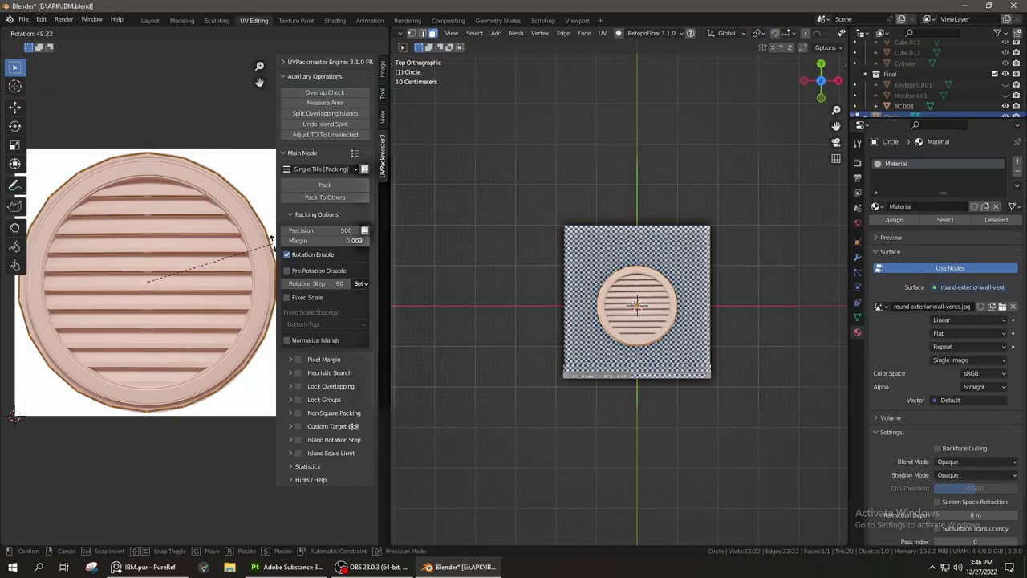
{"action": "left_click", "coordinate": [150, 20]}
Inset the vent disc's top face and add an extra edge loop on the rim
{"action": "key", "text": "i"}
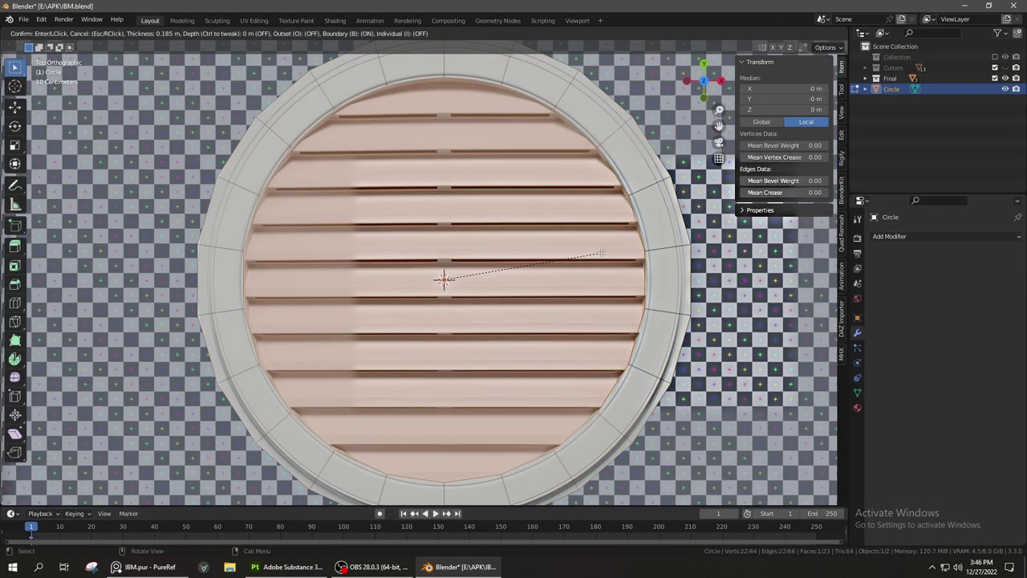
{"action": "left_click", "coordinate": [602, 254]}
{"action": "middle_click_drag", "start_coordinate": [371, 278], "coordinate": [395, 259]}
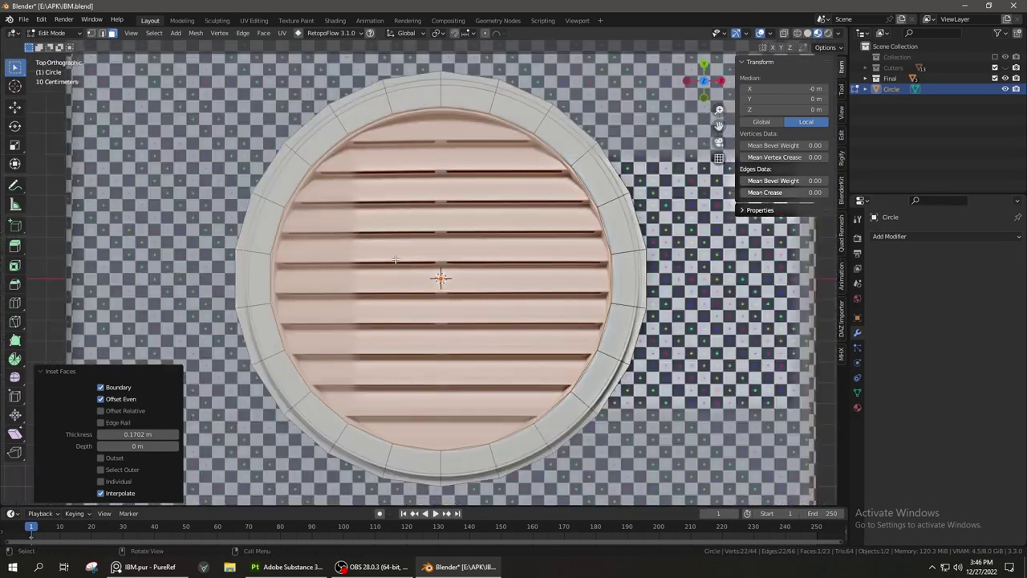
{"action": "left_click_drag", "start_coordinate": [586, 149], "coordinate": [591, 145]}
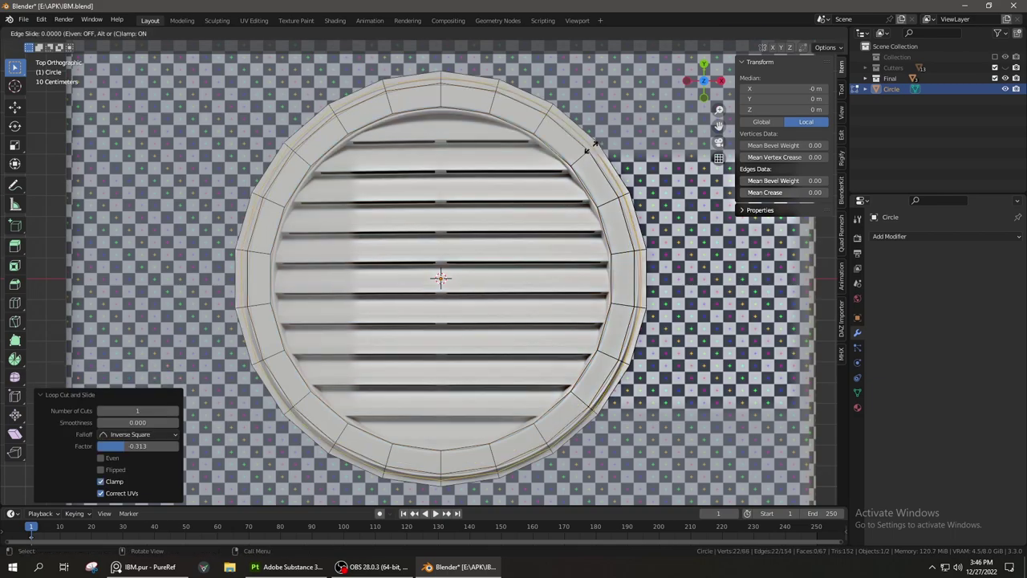
Sink the louvered centre slightly, redoing the too-deep first recess, then return to Object Mode
{"action": "mouse_move", "coordinate": [589, 147]}
{"action": "middle_mouse_down"}
{"action": "mouse_move", "coordinate": [562, 208]}
{"action": "mouse_move", "coordinate": [483, 276]}
{"action": "mouse_move", "coordinate": [494, 229]}
{"action": "middle_mouse_up"}
{"action": "left_click", "coordinate": [560, 211]}
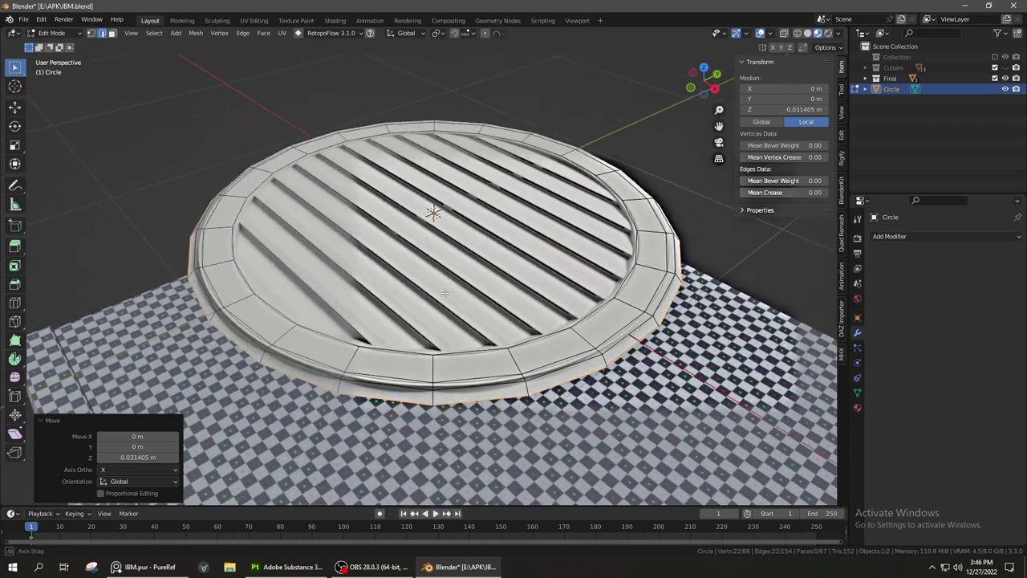
{"action": "key", "text": "ctrl+z"}
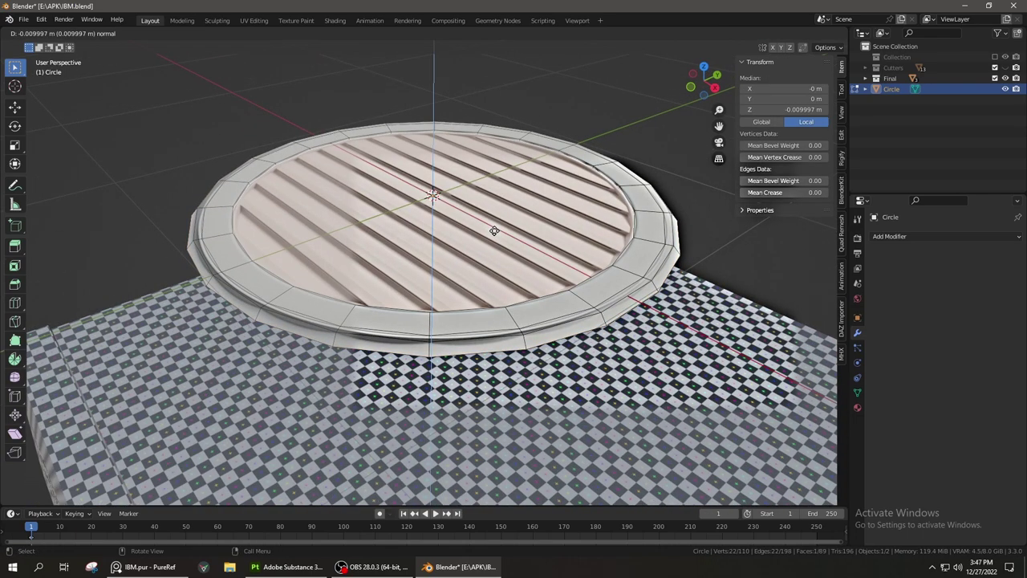
{"action": "left_click", "coordinate": [493, 231]}
{"action": "middle_click_drag", "start_coordinate": [493, 232], "coordinate": [546, 271]}
{"action": "key", "text": "ctrl+Tab"}
{"action": "left_click", "coordinate": [455, 270]}
{"action": "middle_click_drag", "start_coordinate": [454, 270], "coordinate": [507, 254]}
Add a cube, scale it down to 0.162 and move it over the vent
{"action": "key", "text": "shift+a"}
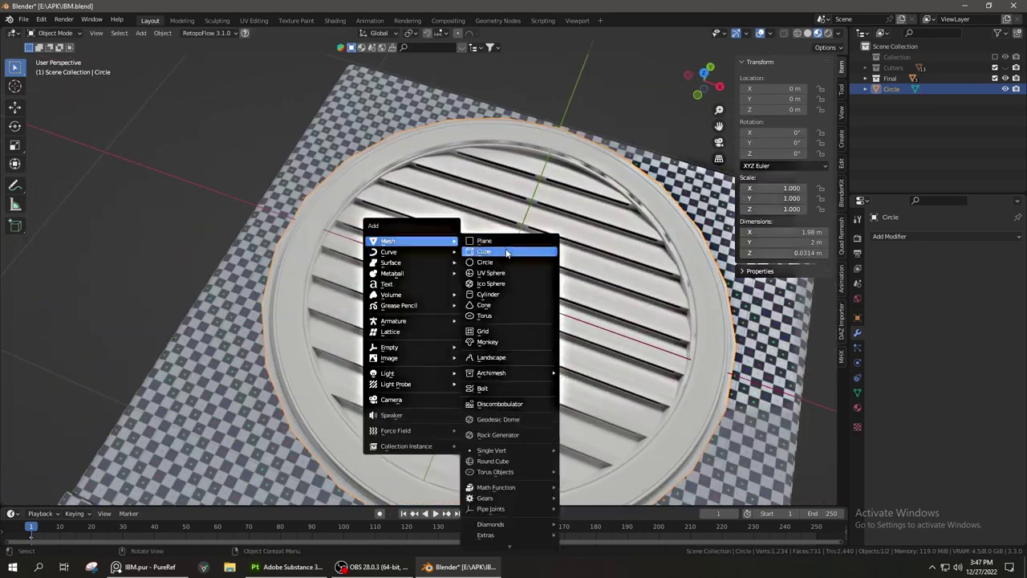
{"action": "left_click", "coordinate": [511, 250]}
{"action": "key", "text": "s"}
{"action": "left_click", "coordinate": [449, 225]}
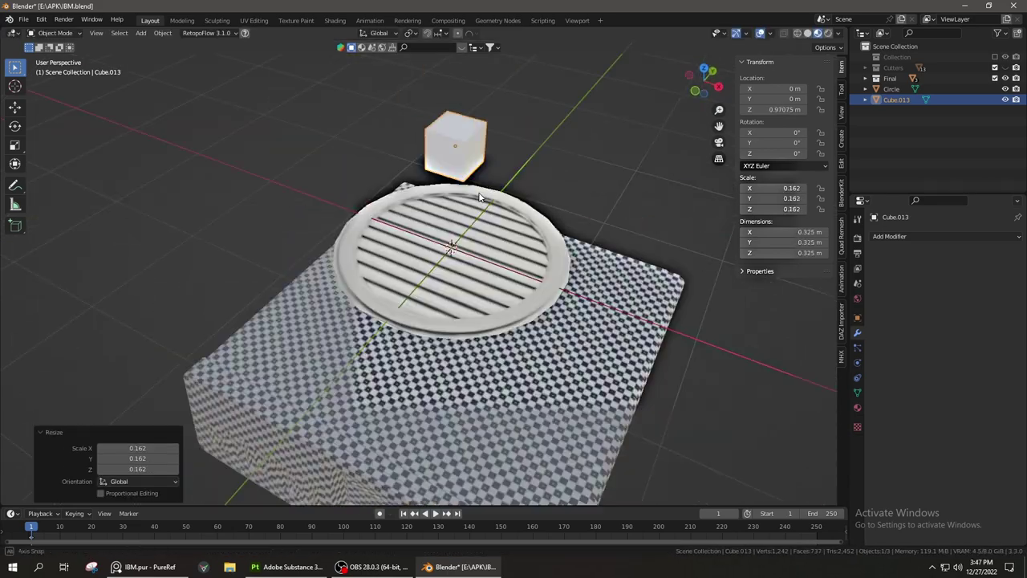
{"action": "mouse_move", "coordinate": [449, 225]}
{"action": "middle_mouse_down"}
{"action": "mouse_move", "coordinate": [599, 320]}
{"action": "mouse_move", "coordinate": [604, 257]}
{"action": "middle_mouse_up"}
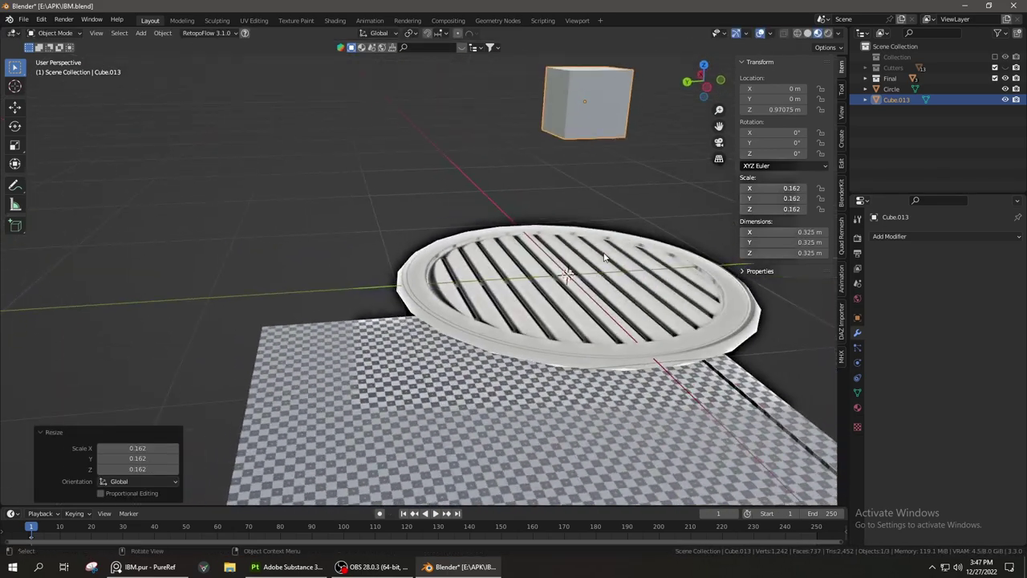
{"action": "left_click", "coordinate": [516, 395]}
{"action": "middle_click_drag", "start_coordinate": [517, 395], "coordinate": [391, 232]}
Tilt the cube around X, stretch it along X into a slat, and lower it into the disc
{"action": "key", "text": "r"}
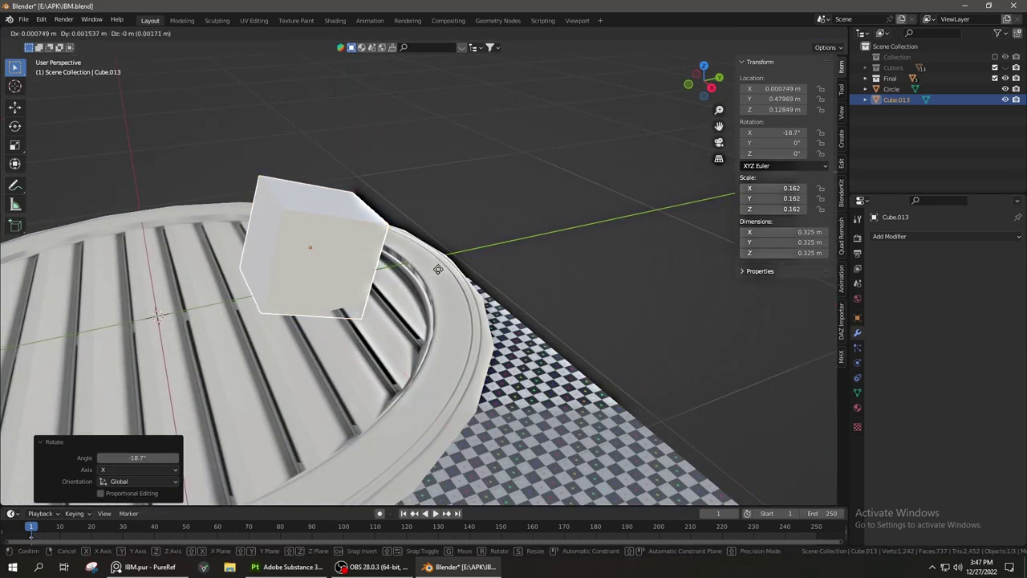
{"action": "left_click", "coordinate": [451, 256]}
{"action": "mouse_move", "coordinate": [450, 255]}
{"action": "middle_mouse_down"}
{"action": "mouse_move", "coordinate": [587, 297]}
{"action": "mouse_move", "coordinate": [561, 337]}
{"action": "mouse_move", "coordinate": [592, 360]}
{"action": "mouse_move", "coordinate": [610, 337]}
{"action": "mouse_move", "coordinate": [646, 346]}
{"action": "mouse_move", "coordinate": [634, 277]}
{"action": "middle_mouse_up"}
{"action": "key", "text": "s"}
{"action": "key", "text": "x"}
{"action": "left_click", "coordinate": [562, 337]}
{"action": "key", "text": "s"}
{"action": "key", "text": "x"}
{"action": "left_click", "coordinate": [610, 337]}
{"action": "key", "text": "z"}
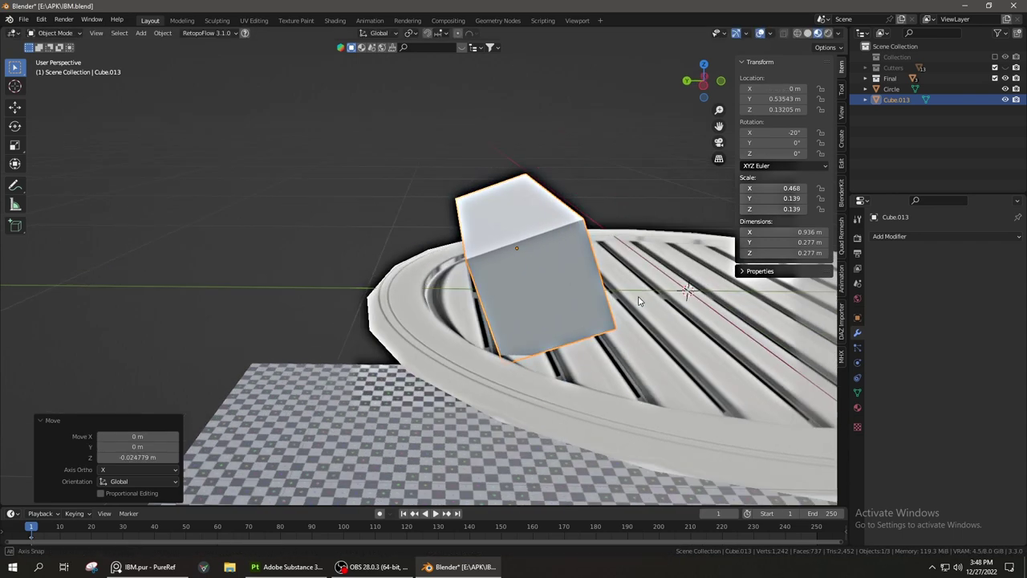
{"action": "left_click", "coordinate": [611, 269]}
Set the cutter box to display as wireframe
{"action": "left_click", "coordinate": [858, 317]}
{"action": "scroll", "coordinate": [939, 361], "scroll_direction": "down", "scroll_amount": 5}
{"action": "left_click", "coordinate": [969, 492]}
{"action": "left_click", "coordinate": [951, 478]}
Give the vent disc a Boolean Difference modifier with the cutter box as its object
{"action": "left_click", "coordinate": [892, 88]}
{"action": "left_click", "coordinate": [857, 331]}
{"action": "left_click", "coordinate": [910, 238]}
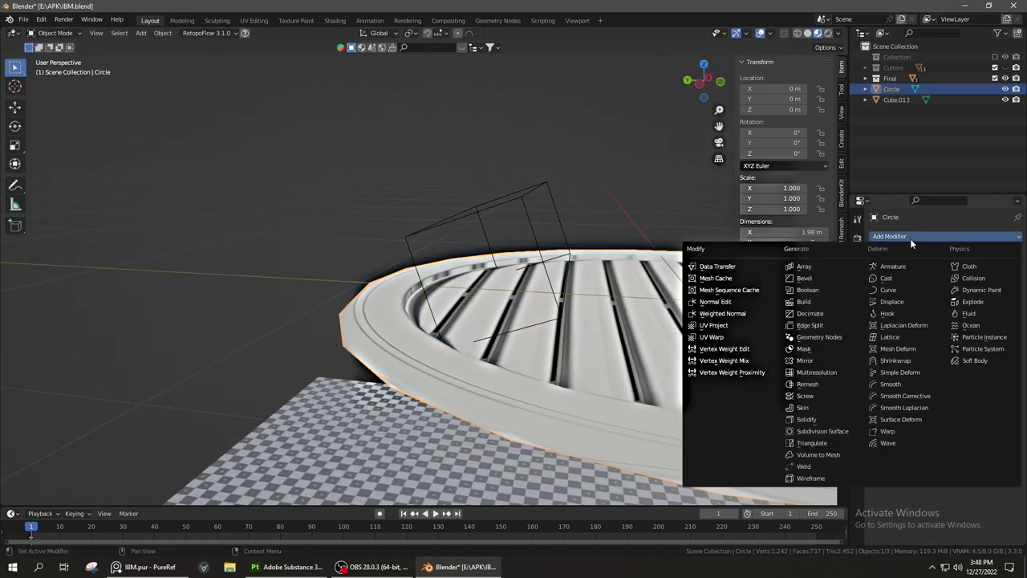
{"action": "left_click", "coordinate": [791, 296]}
{"action": "left_click", "coordinate": [967, 297]}
{"action": "left_click", "coordinate": [889, 236]}
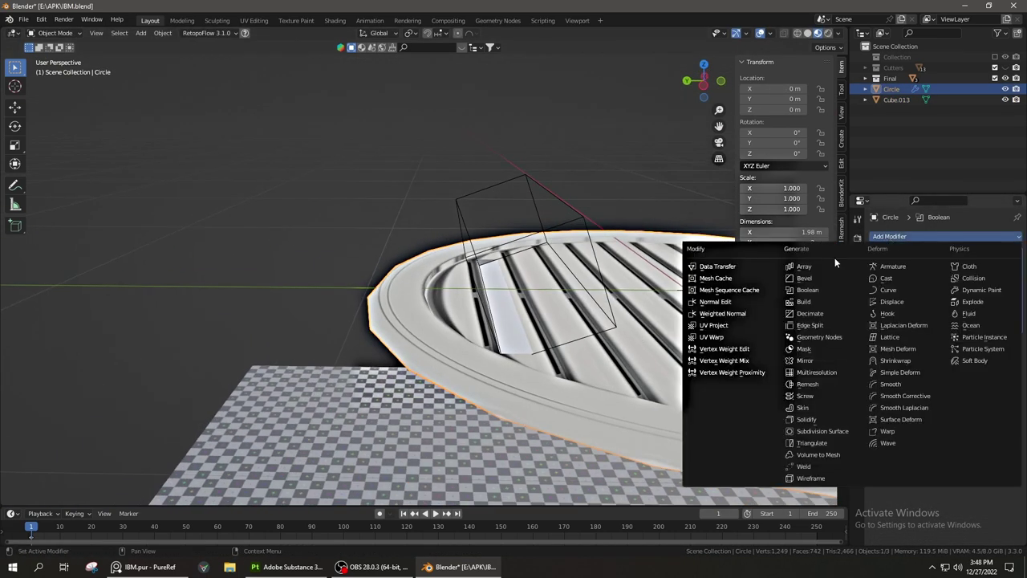
{"action": "left_click", "coordinate": [803, 321]}
{"action": "key", "text": "ctrl+z"}
{"action": "key", "text": "ctrl+z"}
{"action": "key", "text": "ctrl+z"}
Redo the disc's Boolean Difference targeting Cube.013 and inspect the carved slot
{"action": "key", "text": "s"}
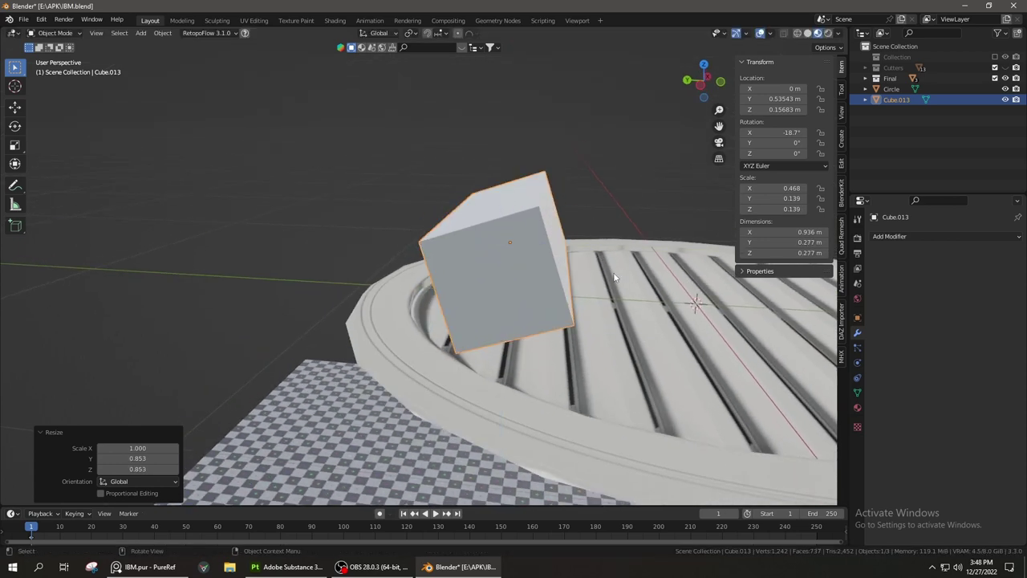
{"action": "middle_click_drag", "start_coordinate": [610, 269], "coordinate": [633, 378]}
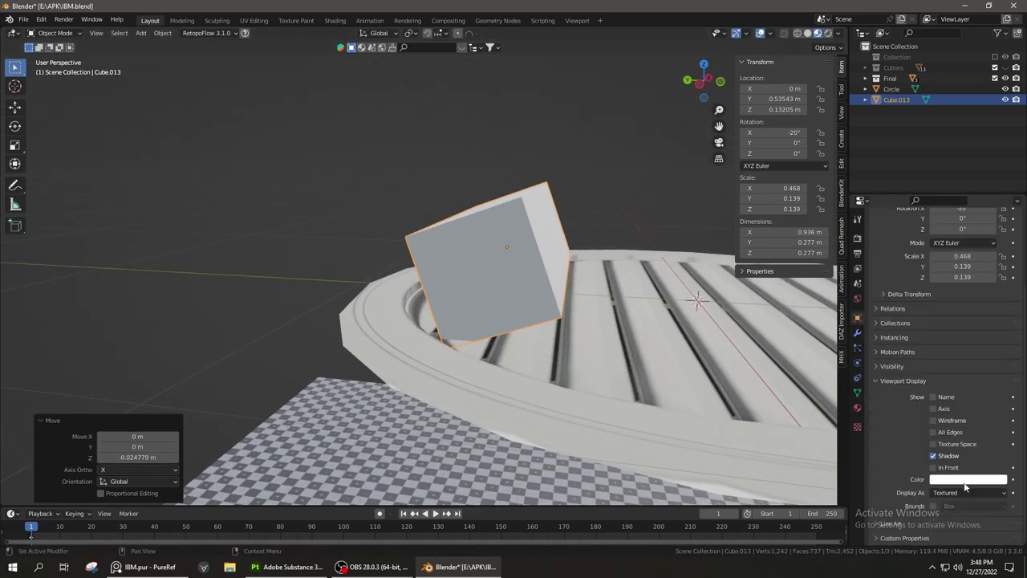
{"action": "key", "text": "ctrl+shift+z"}
{"action": "key", "text": "ctrl+shift+z"}
{"action": "left_click", "coordinate": [857, 331]}
{"action": "left_click", "coordinate": [889, 236]}
{"action": "left_click", "coordinate": [820, 290]}
{"action": "left_click", "coordinate": [548, 199]}
{"action": "middle_click_drag", "start_coordinate": [548, 199], "coordinate": [861, 245]}
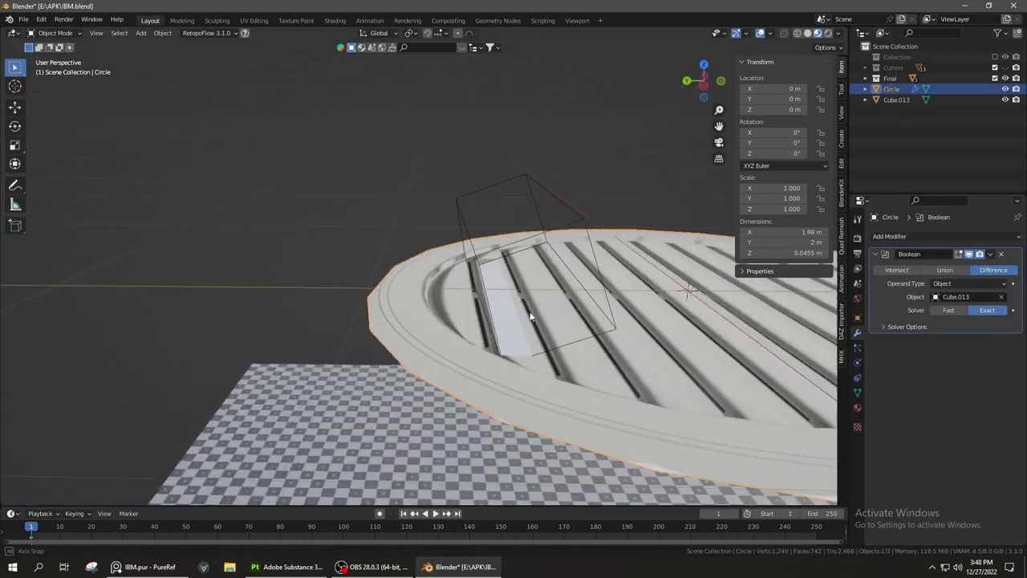
Add an Array modifier to the cutter, clearing the Z offset and setting Y offset to -0.600
{"action": "left_click", "coordinate": [896, 99]}
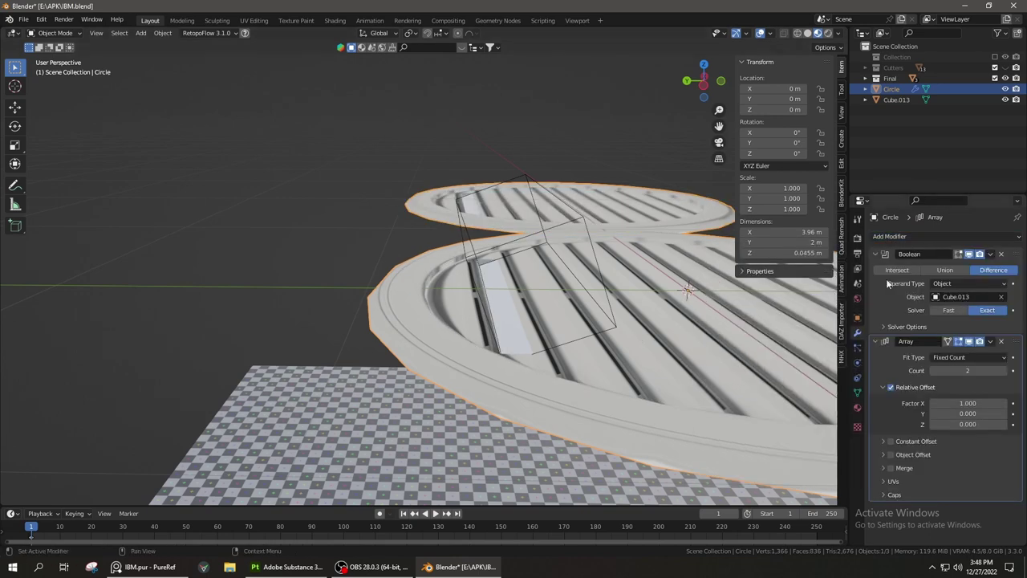
{"action": "left_click", "coordinate": [884, 236]}
{"action": "left_click", "coordinate": [804, 266]}
{"action": "key", "text": "BackSpace"}
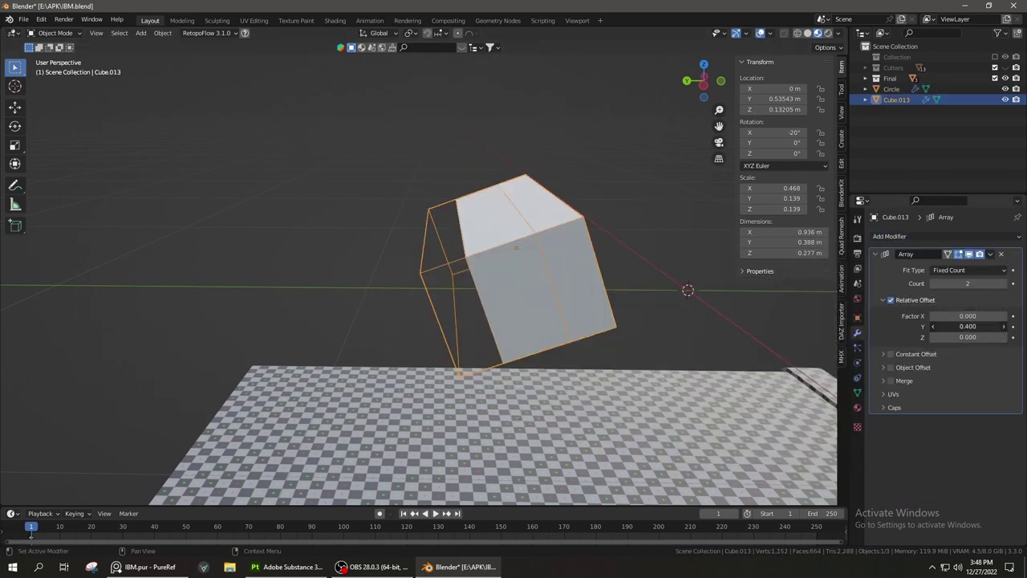
{"action": "left_click_drag", "start_coordinate": [968, 326], "coordinate": [947, 326]}
Edge-slide the cutter's geometry in Edit Mode and check the array from a straight side view
{"action": "left_click", "coordinate": [528, 243]}
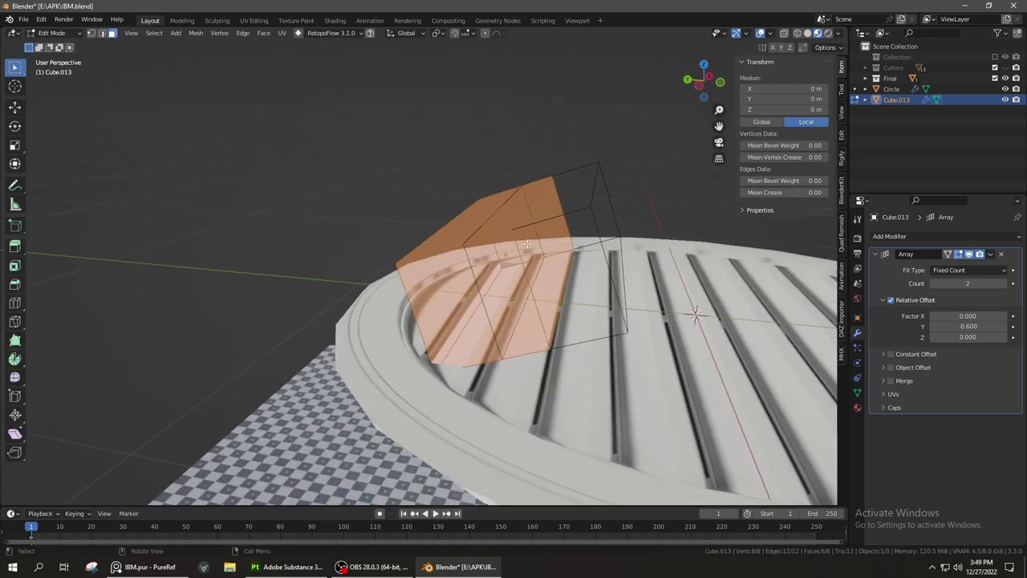
{"action": "left_click", "coordinate": [492, 251]}
{"action": "key", "text": "Tab"}
{"action": "middle_click_drag", "start_coordinate": [492, 251], "coordinate": [459, 293]}
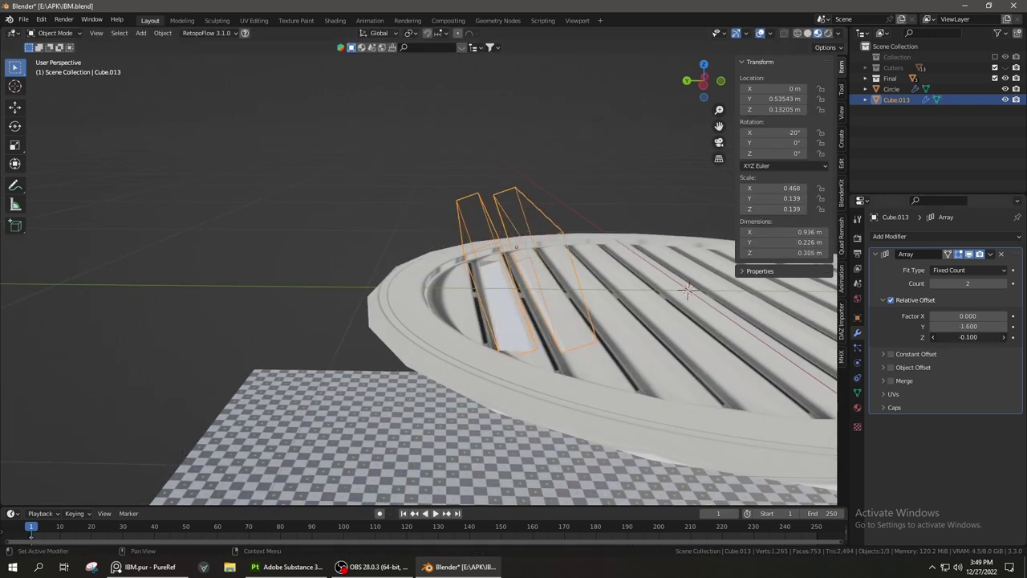
{"action": "middle_click_drag", "start_coordinate": [652, 321], "coordinate": [651, 294]}
{"action": "key", "text": "KP_3"}
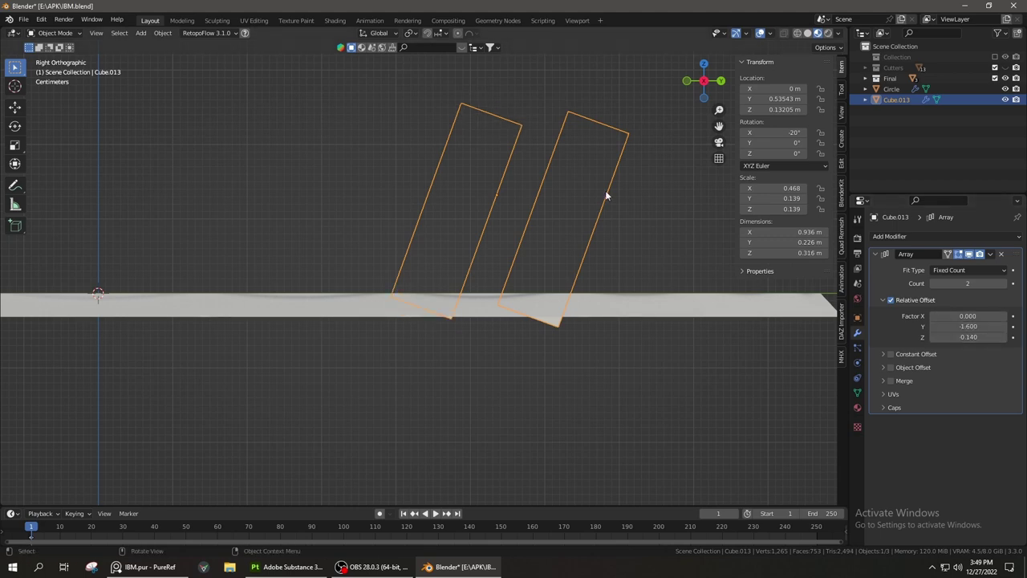
Raise the array count to 6 and adjust the cutters' height
{"action": "left_click_drag", "start_coordinate": [967, 283], "coordinate": [975, 283]}
{"action": "scroll", "coordinate": [487, 140], "scroll_direction": "down", "scroll_amount": 5}
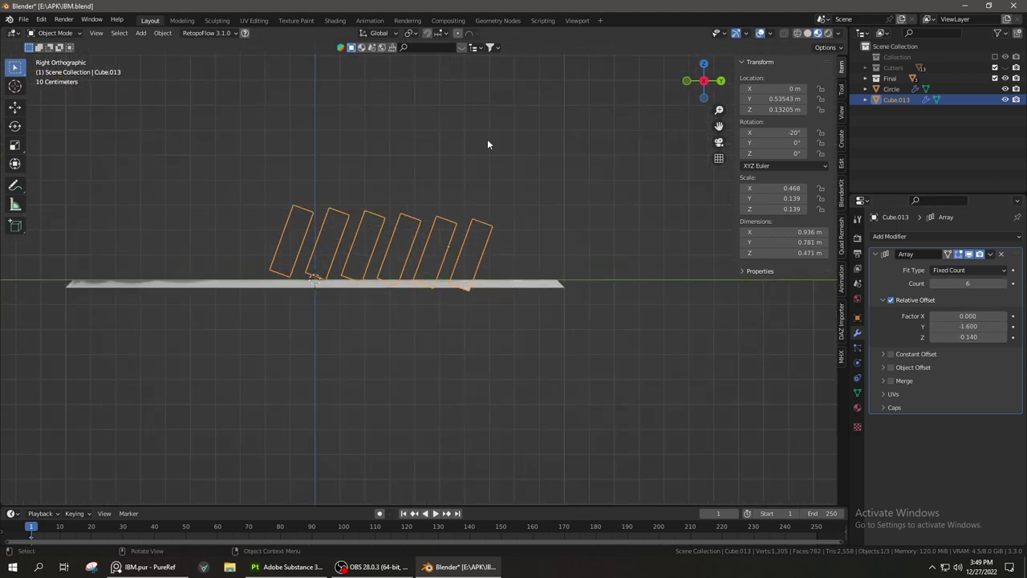
{"action": "left_click", "coordinate": [469, 183]}
{"action": "middle_click_drag", "start_coordinate": [527, 230], "coordinate": [607, 325]}
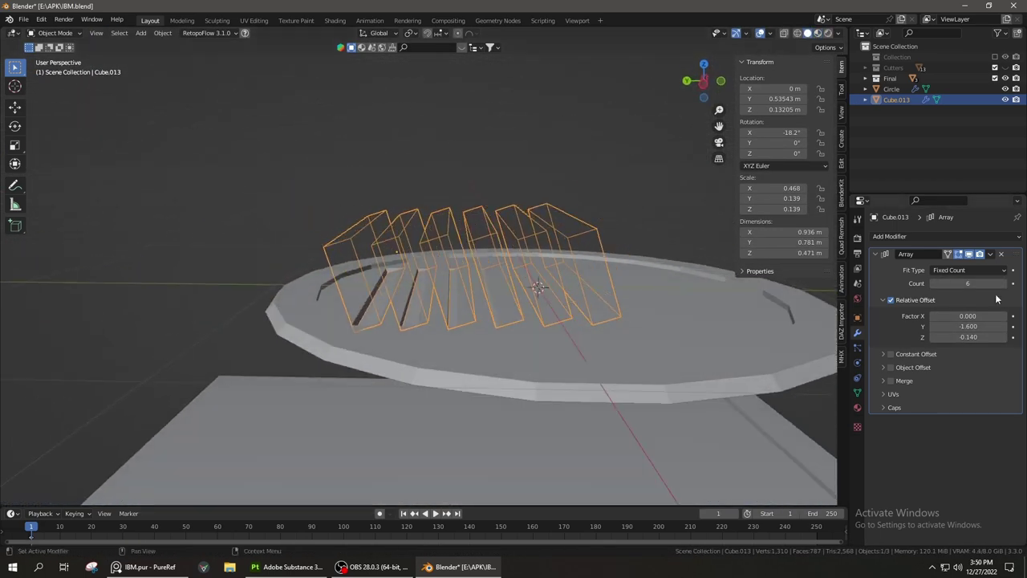
Raise the array count to 9, tilt the cutters slightly around X, and apply the array
{"action": "left_click_drag", "start_coordinate": [1004, 287], "coordinate": [1015, 288]}
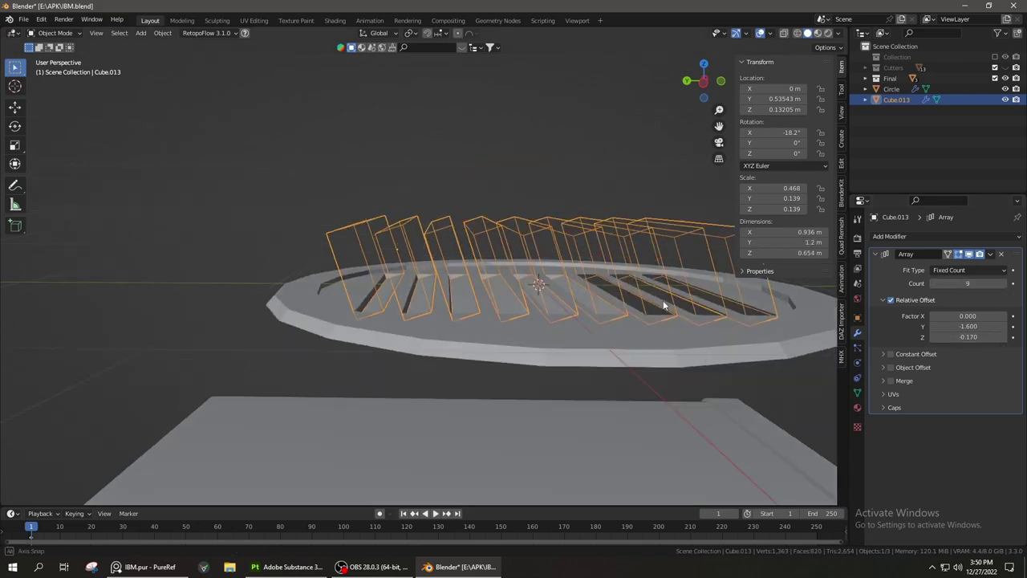
{"action": "key", "text": "r"}
{"action": "key", "text": "x"}
{"action": "left_click", "coordinate": [663, 301]}
{"action": "mouse_move", "coordinate": [663, 300]}
{"action": "middle_mouse_down"}
{"action": "mouse_move", "coordinate": [508, 339]}
{"action": "mouse_move", "coordinate": [446, 317]}
{"action": "mouse_move", "coordinate": [496, 388]}
{"action": "mouse_move", "coordinate": [417, 353]}
{"action": "middle_mouse_up"}
{"action": "left_click", "coordinate": [990, 253]}
{"action": "left_click", "coordinate": [947, 262]}
{"action": "key", "text": "Tab"}
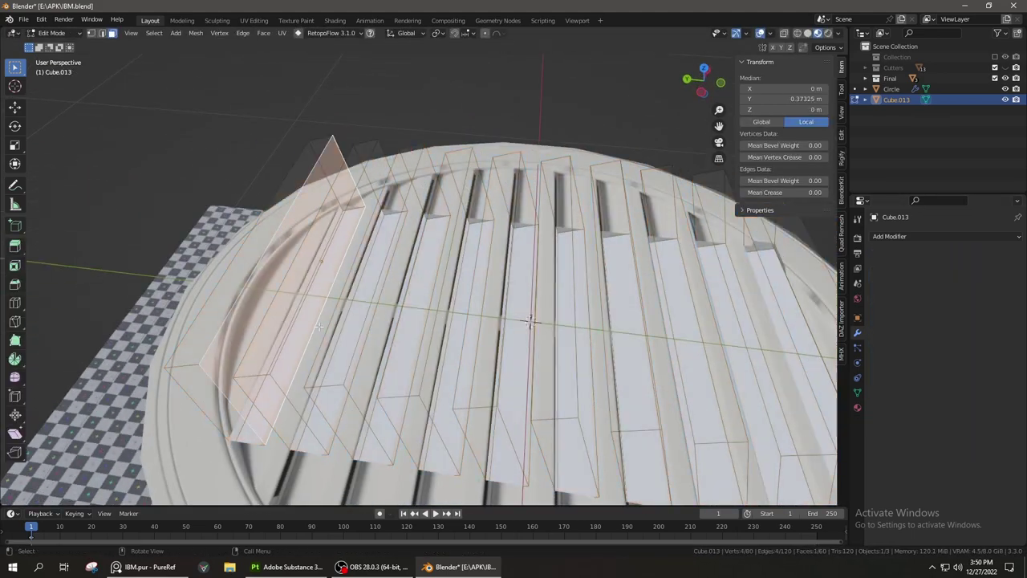
Scale the cutter slats along X, then select and resize the first slat piece
{"action": "key", "text": "s"}
{"action": "key", "text": "x"}
{"action": "left_click", "coordinate": [317, 353]}
{"action": "mouse_move", "coordinate": [317, 353]}
{"action": "middle_mouse_down"}
{"action": "mouse_move", "coordinate": [361, 305]}
{"action": "mouse_move", "coordinate": [424, 284]}
{"action": "mouse_move", "coordinate": [325, 311]}
{"action": "mouse_move", "coordinate": [562, 337]}
{"action": "middle_mouse_up"}
{"action": "key", "text": "l"}
{"action": "key", "text": "l"}
{"action": "key", "text": "s"}
{"action": "key", "text": "x"}
{"action": "key", "text": "Return"}
{"action": "key", "text": "s"}
{"action": "key", "text": "x"}
{"action": "middle_click_drag", "start_coordinate": [383, 341], "coordinate": [482, 321]}
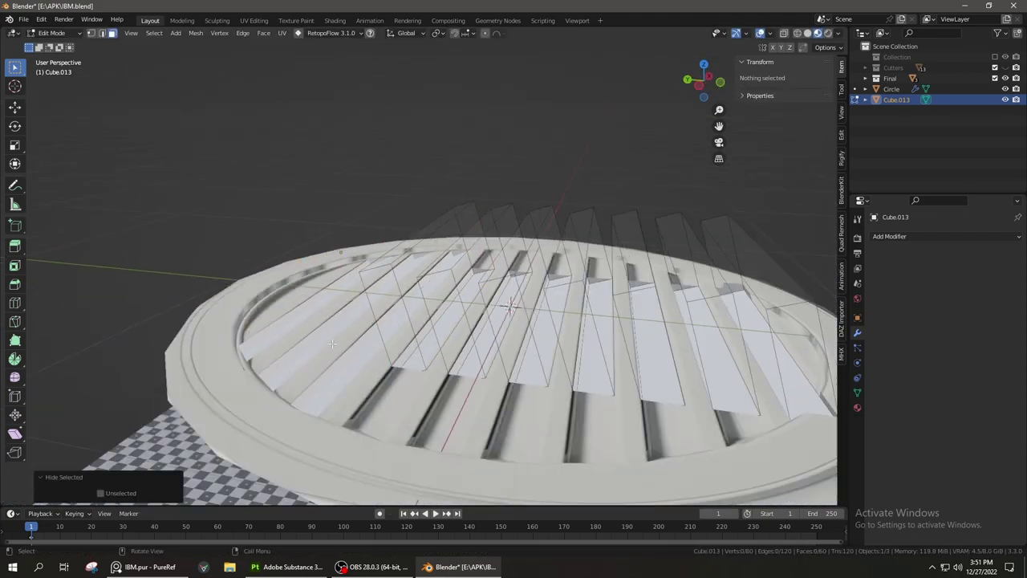
Select the next slat blocks and resize each along X, one to 1.693
{"action": "key", "text": "l"}
{"action": "left_click", "coordinate": [818, 371]}
{"action": "middle_click_drag", "start_coordinate": [819, 372], "coordinate": [530, 329]}
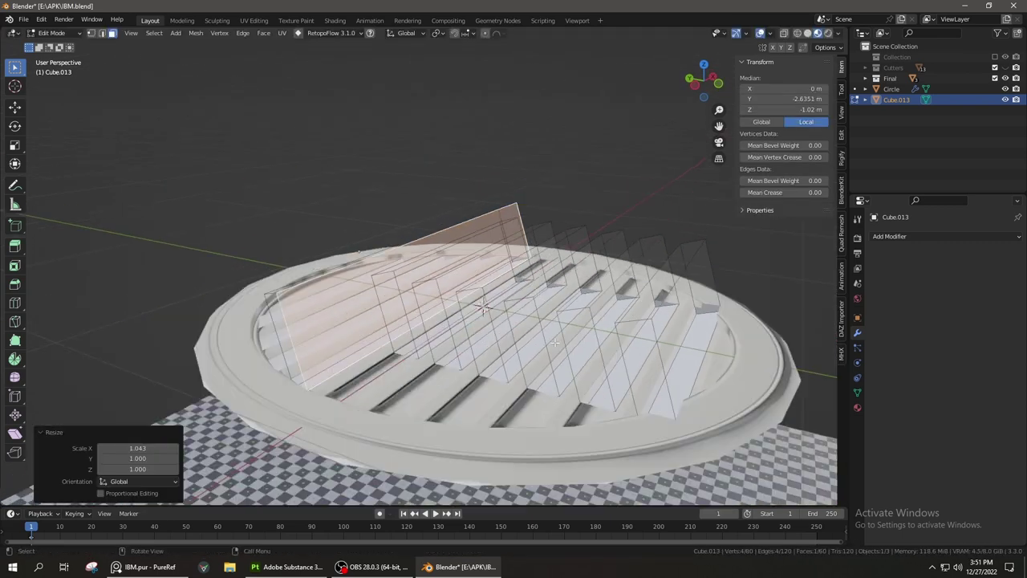
{"action": "key", "text": "l"}
{"action": "left_click", "coordinate": [562, 365]}
{"action": "middle_click_drag", "start_coordinate": [562, 365], "coordinate": [507, 361]}
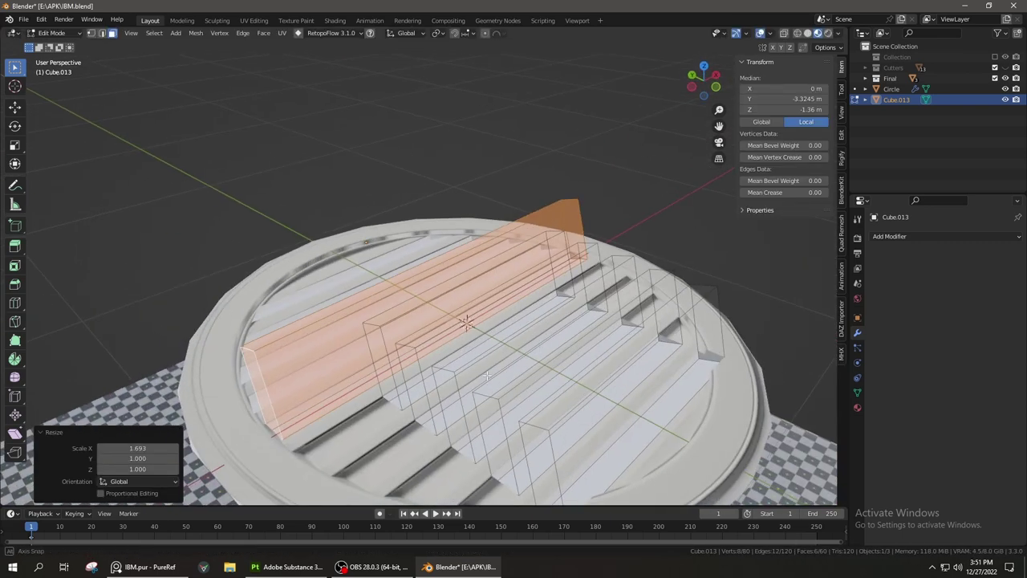
{"action": "key", "text": "s"}
{"action": "key", "text": "x"}
{"action": "left_click", "coordinate": [650, 328]}
{"action": "mouse_move", "coordinate": [650, 327]}
{"action": "middle_mouse_down"}
{"action": "mouse_move", "coordinate": [415, 373]}
{"action": "mouse_move", "coordinate": [776, 297]}
{"action": "mouse_move", "coordinate": [492, 335]}
{"action": "middle_mouse_up"}
{"action": "left_click", "coordinate": [453, 364]}
{"action": "left_click", "coordinate": [772, 300]}
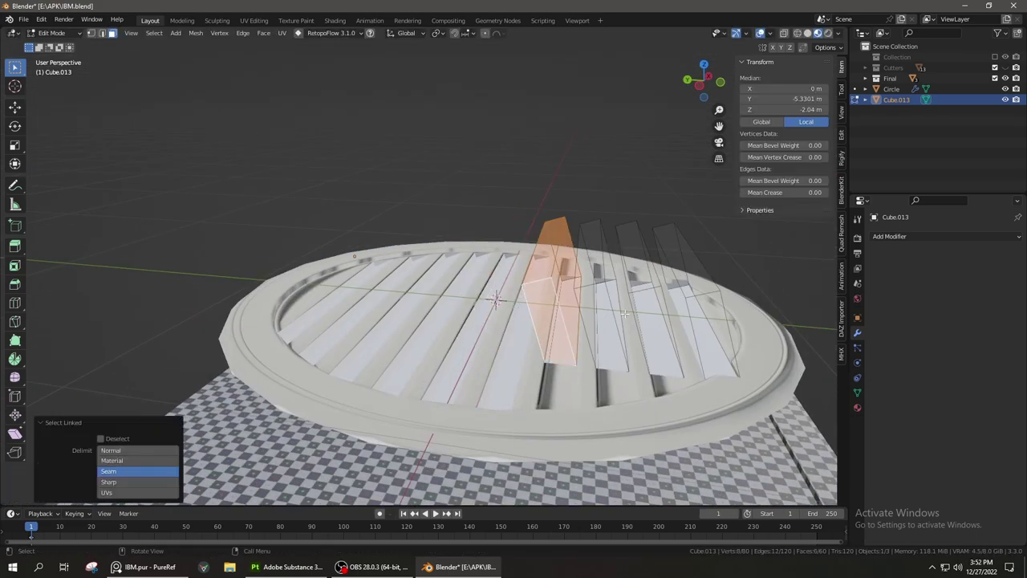
Stretch another slat along X and resize the remaining slat faces
{"action": "key", "text": "s"}
{"action": "key", "text": "x"}
{"action": "mouse_move", "coordinate": [625, 313]}
{"action": "middle_mouse_down"}
{"action": "mouse_move", "coordinate": [605, 345]}
{"action": "mouse_move", "coordinate": [722, 329]}
{"action": "middle_mouse_up"}
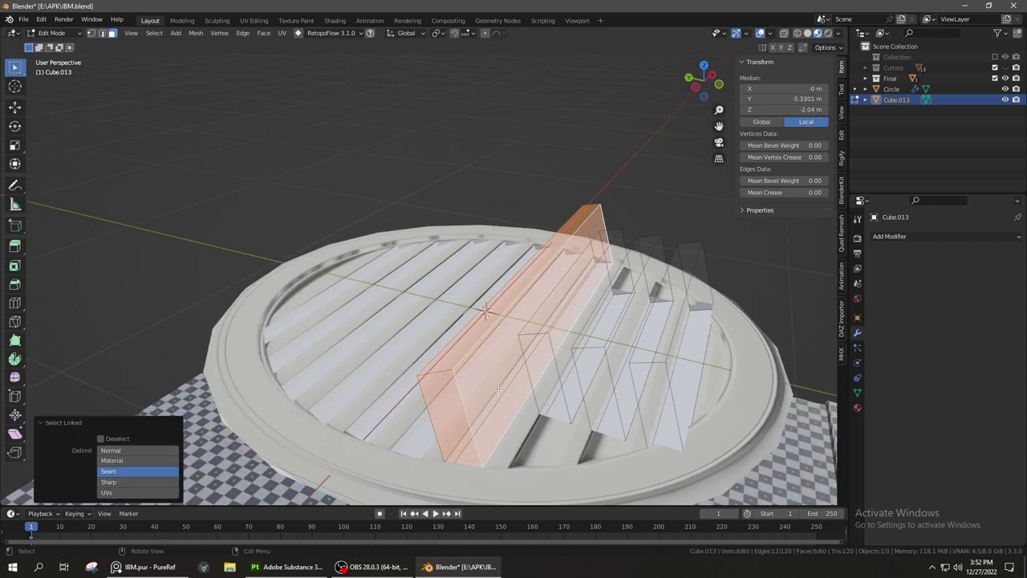
{"action": "left_click", "coordinate": [542, 343]}
{"action": "key", "text": "ctrl+l"}
{"action": "mouse_move", "coordinate": [689, 361]}
{"action": "middle_mouse_down"}
{"action": "mouse_move", "coordinate": [417, 374]}
{"action": "mouse_move", "coordinate": [711, 408]}
{"action": "middle_mouse_up"}
{"action": "left_click", "coordinate": [401, 398]}
{"action": "left_click", "coordinate": [680, 415]}
Leave Edit Mode, hide the slat cutter and save IBM.blend
{"action": "key", "text": "Tab"}
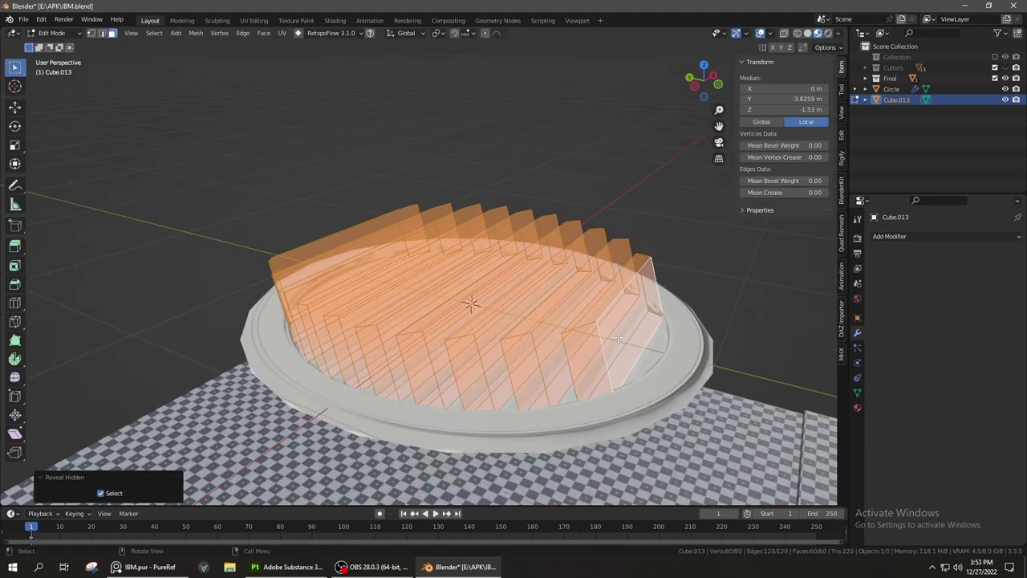
{"action": "key", "text": "h"}
{"action": "key", "text": "ctrl+s"}
{"action": "middle_click_drag", "start_coordinate": [450, 265], "coordinate": [429, 296]}
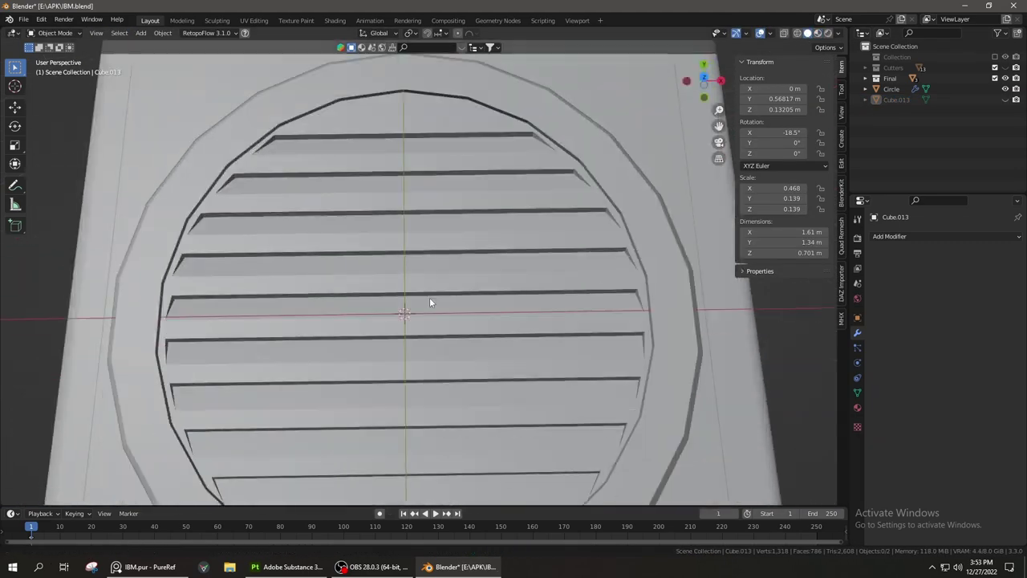
{"action": "scroll", "coordinate": [457, 297], "scroll_direction": "up", "scroll_amount": 3}
Unhide the cutter, narrow the lowest slats to fit inside the rim, and save again
{"action": "left_click", "coordinate": [1005, 99]}
{"action": "key", "text": "Tab"}
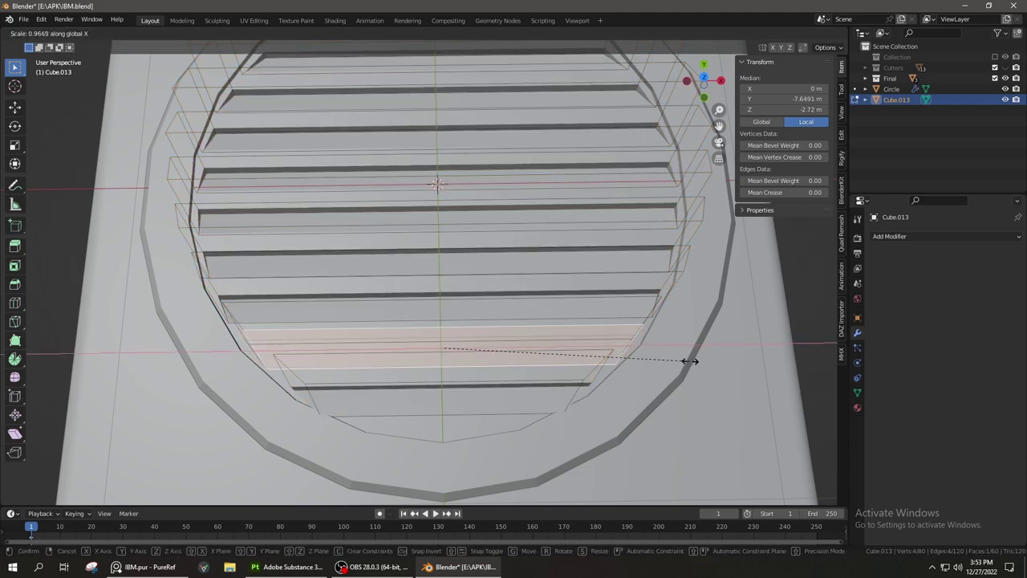
{"action": "middle_click_drag", "start_coordinate": [688, 361], "coordinate": [636, 266]}
{"action": "key", "text": "s"}
{"action": "left_click", "coordinate": [677, 406]}
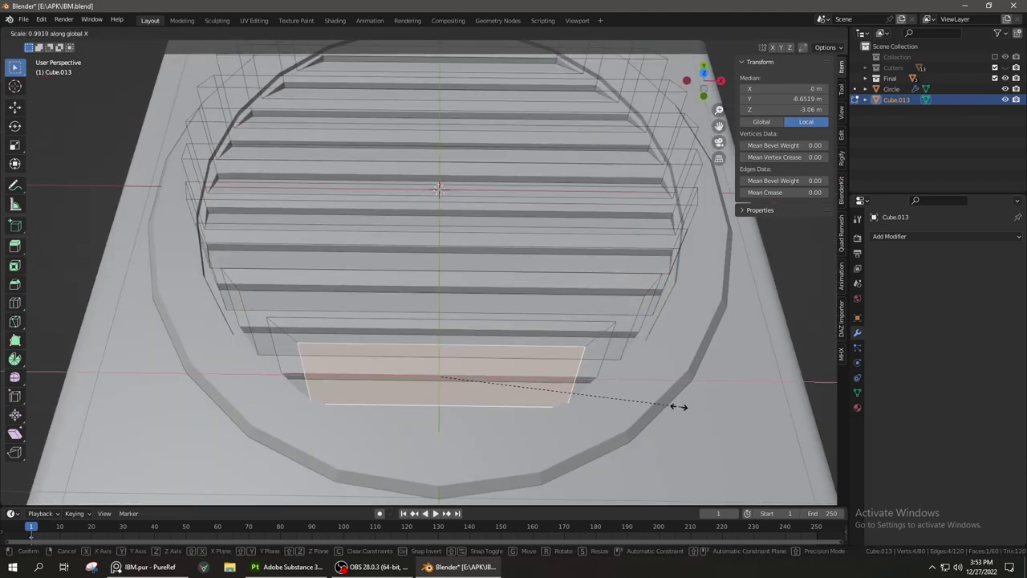
{"action": "key", "text": "Tab"}
{"action": "key", "text": "ctrl+s"}
{"action": "scroll", "coordinate": [582, 437], "scroll_direction": "down", "scroll_amount": 4}
Hide the slat cutter, apply the Boolean slat cut on the Circle disc and check it in wireframe
{"action": "left_click", "coordinate": [1006, 100]}
{"action": "middle_click_drag", "start_coordinate": [642, 241], "coordinate": [648, 228]}
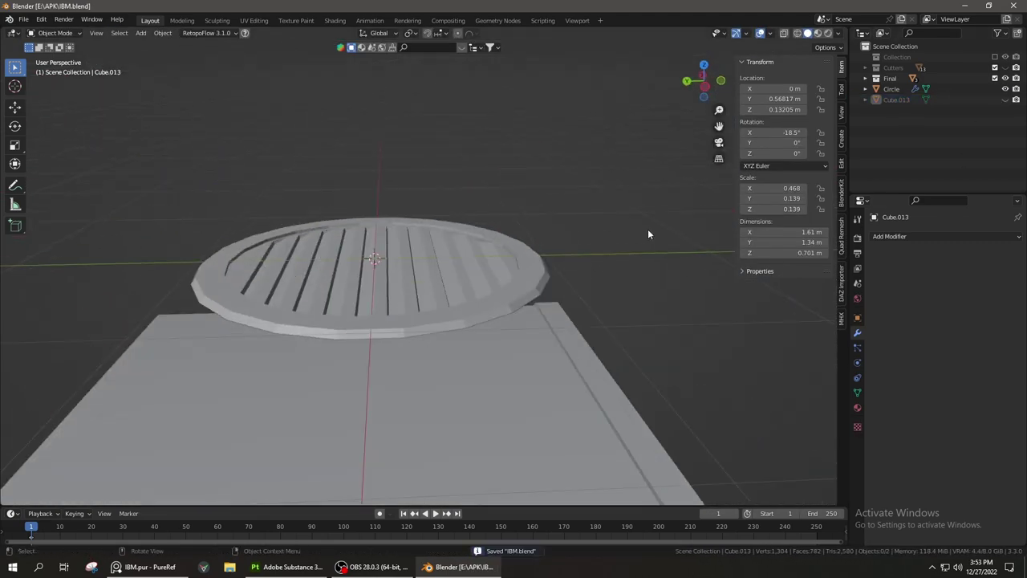
{"action": "left_click", "coordinate": [818, 33]}
{"action": "middle_click_drag", "start_coordinate": [450, 216], "coordinate": [456, 228]}
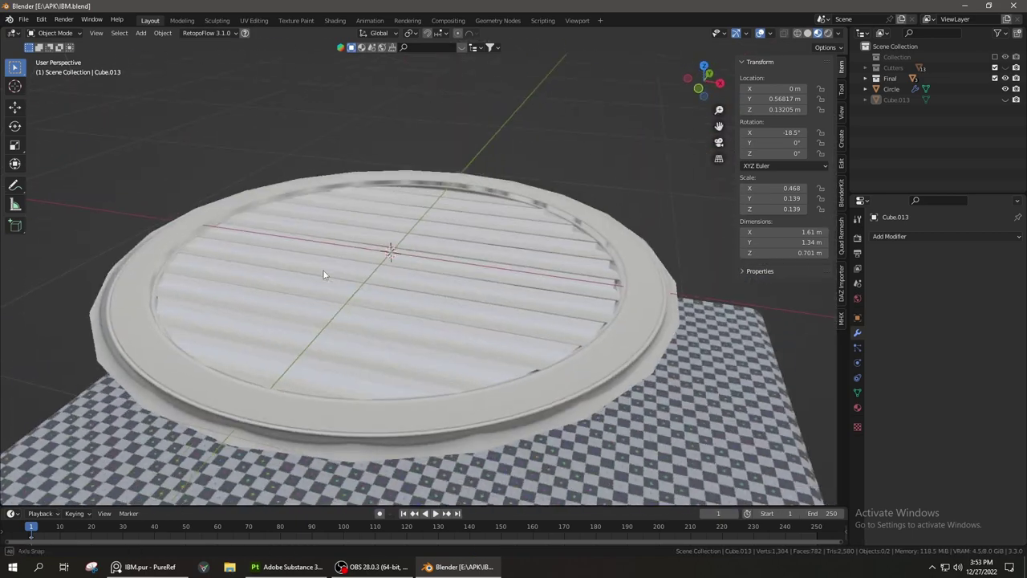
{"action": "left_click", "coordinate": [890, 89]}
{"action": "key", "text": "ctrl+a"}
{"action": "middle_click_drag", "start_coordinate": [722, 337], "coordinate": [602, 326]}
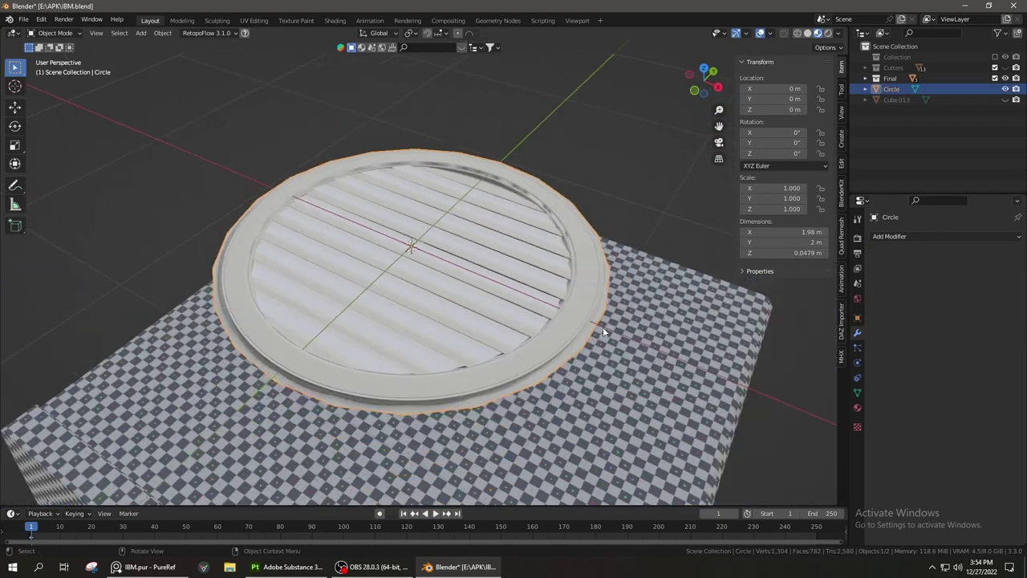
{"action": "key", "text": "shift+z"}
{"action": "mouse_move", "coordinate": [401, 321]}
{"action": "middle_mouse_down"}
{"action": "mouse_move", "coordinate": [295, 324]}
{"action": "mouse_move", "coordinate": [353, 280]}
{"action": "middle_mouse_up"}
{"action": "key", "text": "shift+z"}
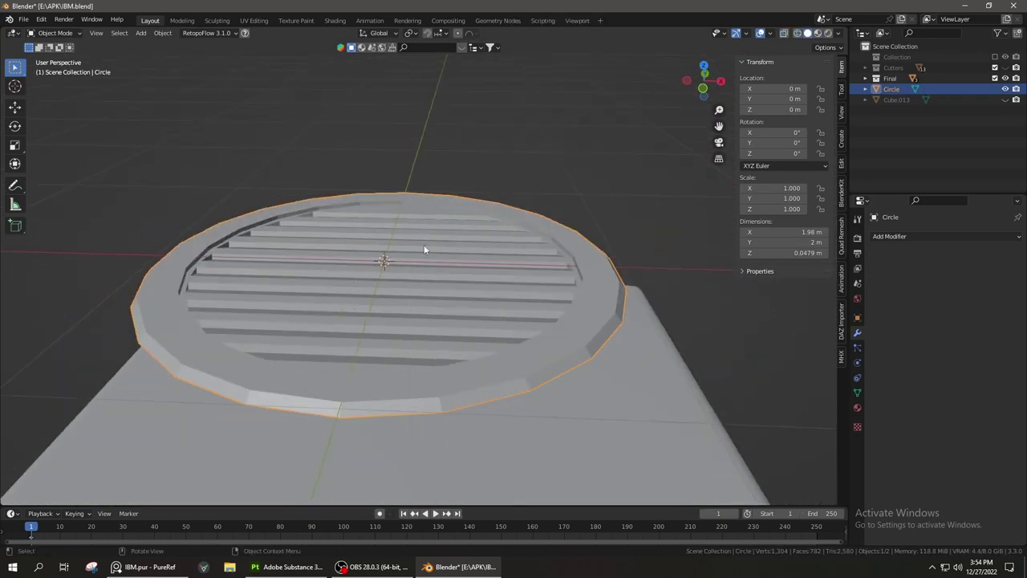
Duplicate the vent disc and delete the inner slat faces from the copy
{"action": "key", "text": "ctrl+z"}
{"action": "key", "text": "ctrl+KP_Add"}
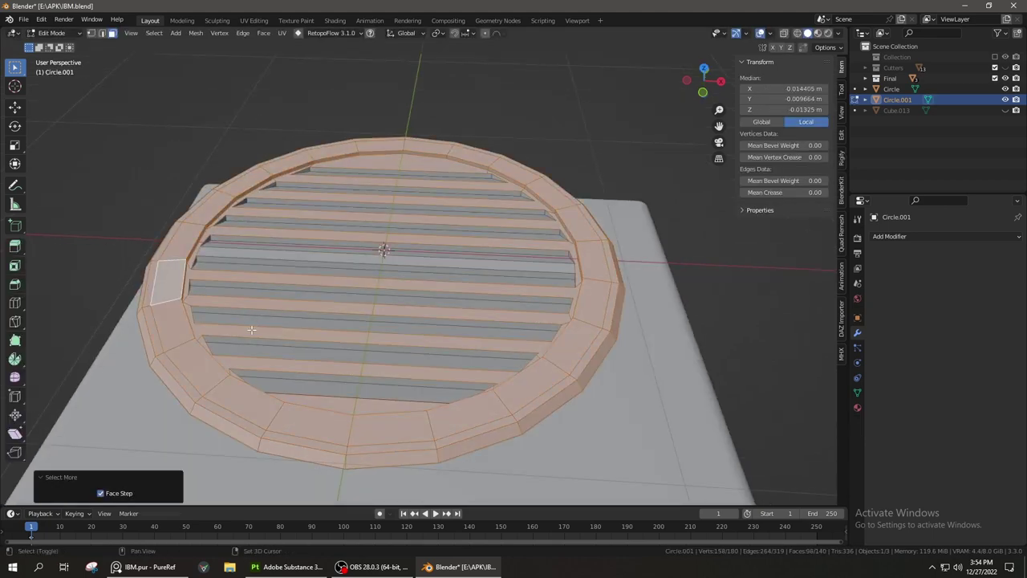
{"action": "key", "text": "ctrl+i"}
{"action": "middle_click_drag", "start_coordinate": [159, 351], "coordinate": [561, 200]}
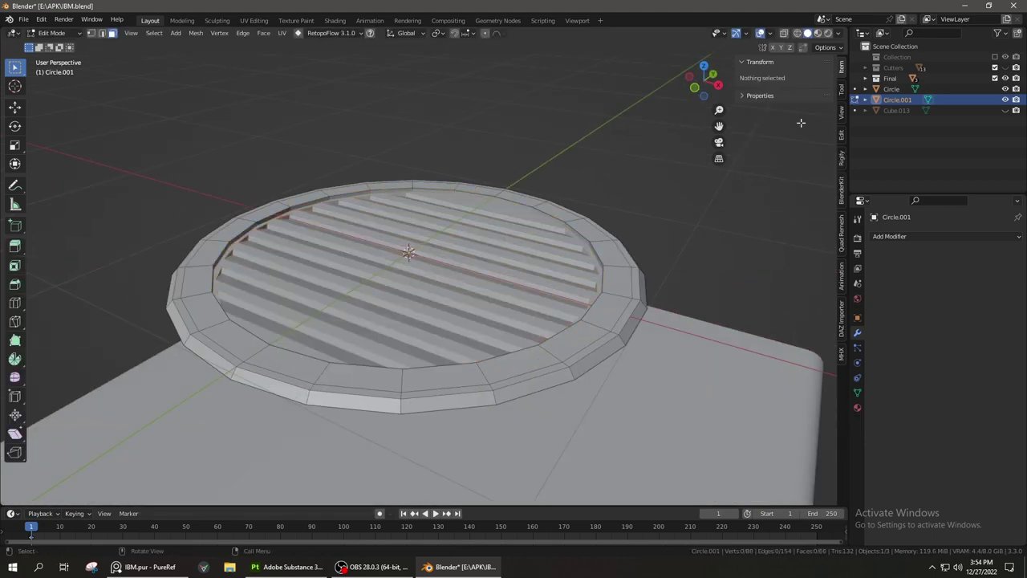
{"action": "key", "text": "x"}
{"action": "left_click", "coordinate": [556, 176]}
Fill the copy's empty inner edge loop with a single face and preview it smoothed
{"action": "scroll", "coordinate": [440, 213], "scroll_direction": "up", "scroll_amount": 3}
{"action": "middle_click_drag", "start_coordinate": [440, 212], "coordinate": [430, 170]}
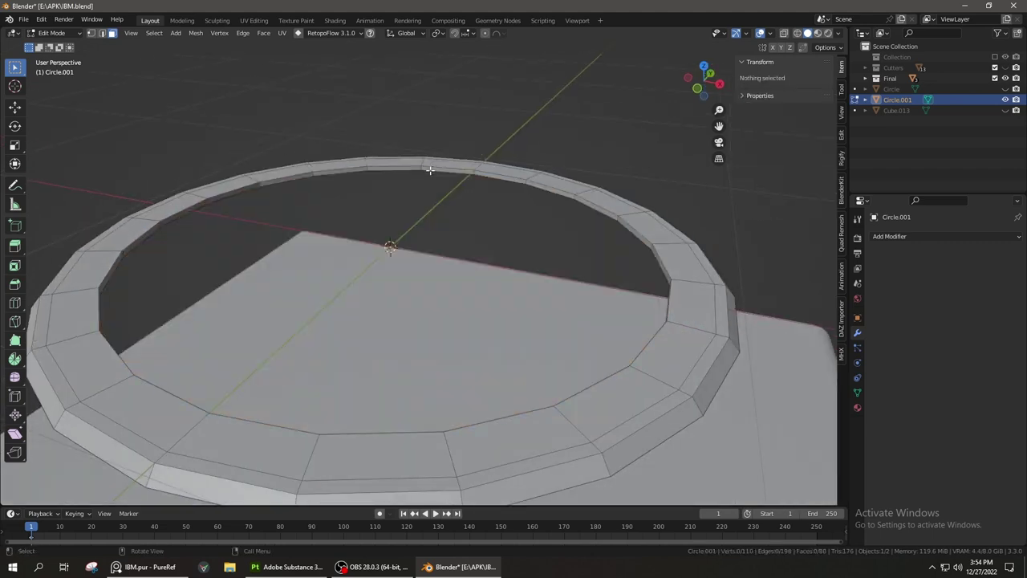
{"action": "left_click", "coordinate": [188, 215], "text": "alt"}
{"action": "right_click", "coordinate": [350, 282]}
{"action": "left_click", "coordinate": [350, 281]}
{"action": "key", "text": "F3"}
{"action": "type", "text": "fill"}
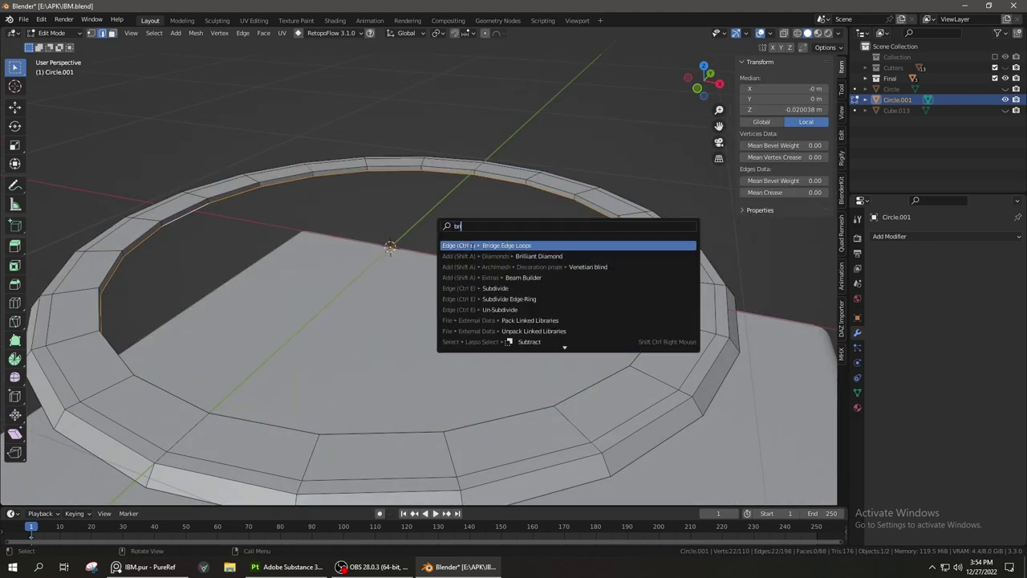
{"action": "left_click", "coordinate": [462, 250]}
{"action": "key", "text": "Tab"}
{"action": "scroll", "coordinate": [461, 249], "scroll_direction": "down", "scroll_amount": 4}
{"action": "mouse_move", "coordinate": [411, 233]}
{"action": "middle_mouse_down"}
{"action": "mouse_move", "coordinate": [541, 181]}
{"action": "mouse_move", "coordinate": [697, 259]}
{"action": "mouse_move", "coordinate": [527, 282]}
{"action": "mouse_move", "coordinate": [745, 255]}
{"action": "middle_mouse_up"}
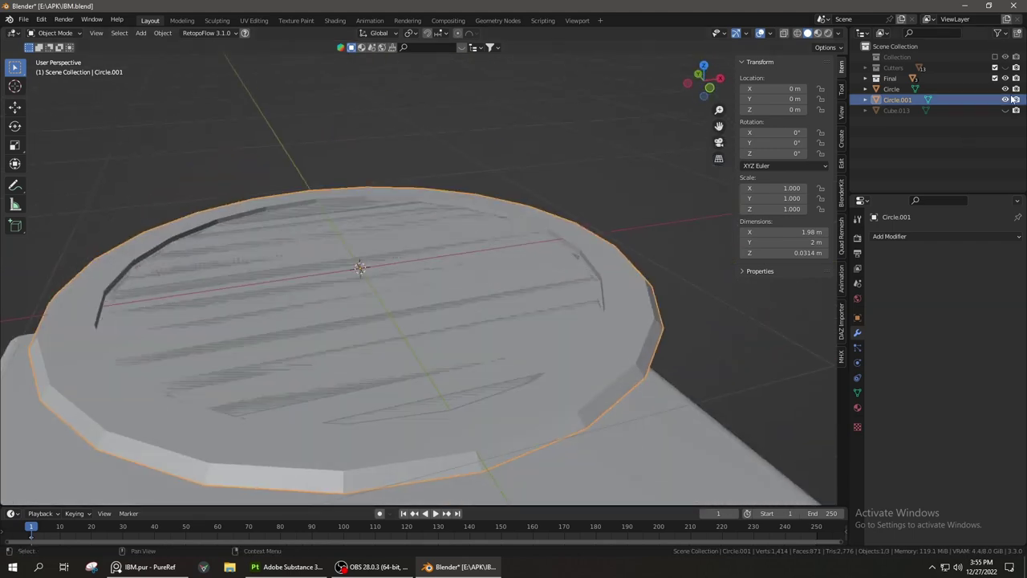
{"action": "key", "text": "ctrl+2"}
Add a loop cut on the Circle disc and slide it toward the rim edge
{"action": "key", "text": "ctrl+z"}
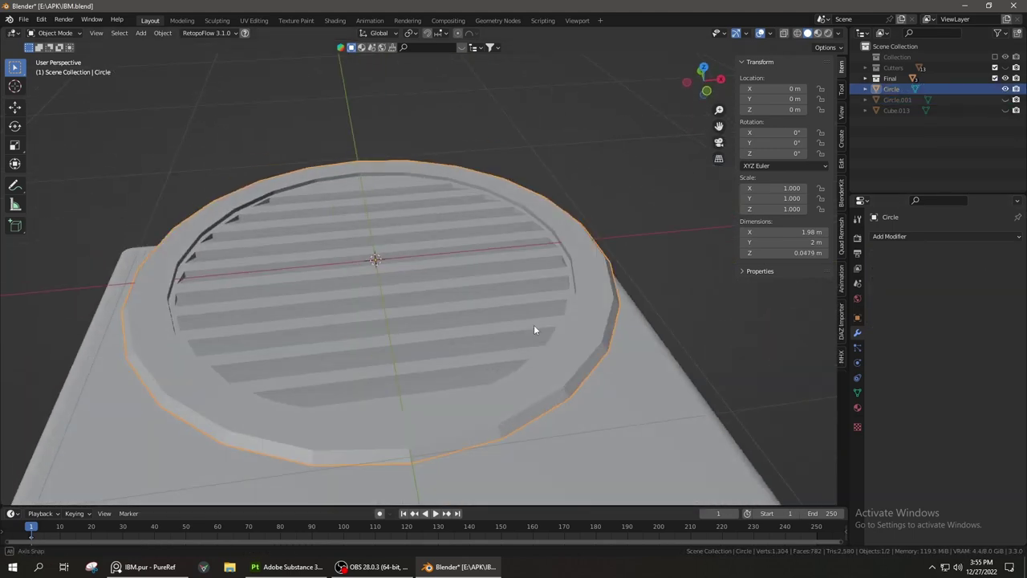
{"action": "middle_click_drag", "start_coordinate": [534, 324], "coordinate": [539, 278]}
{"action": "key", "text": "Tab"}
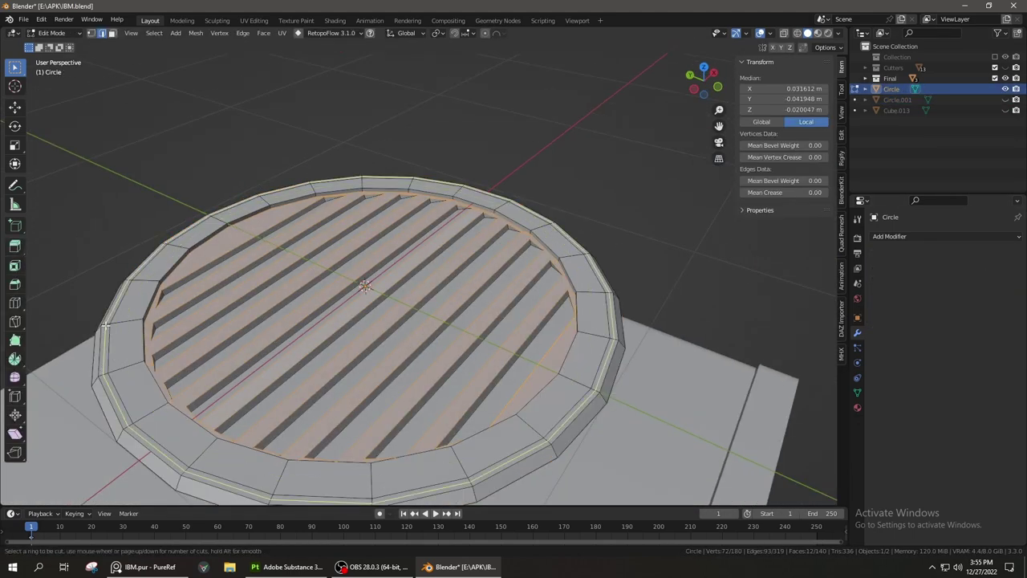
{"action": "left_click", "coordinate": [105, 325]}
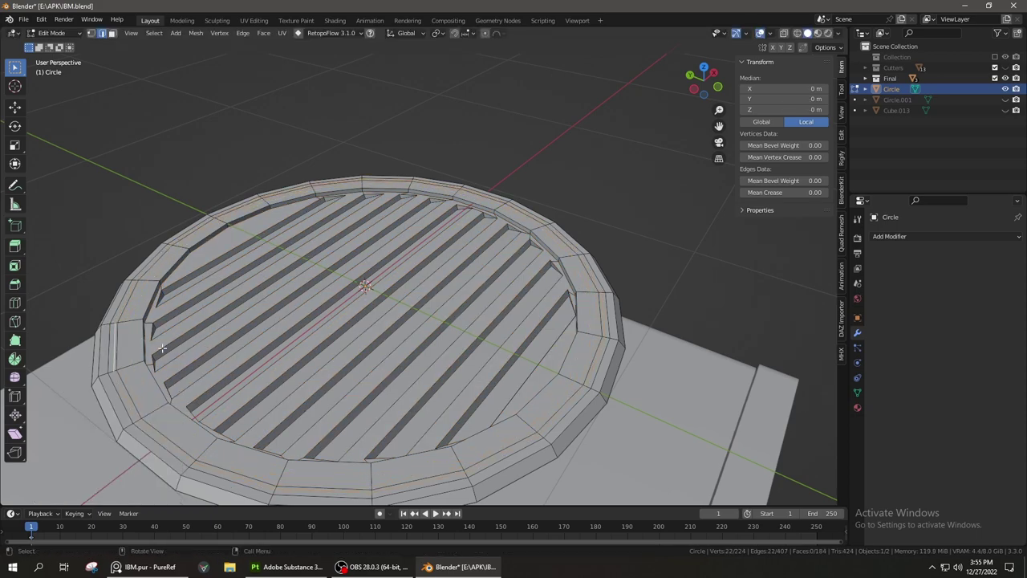
{"action": "middle_click_drag", "start_coordinate": [162, 346], "coordinate": [273, 329]}
{"action": "left_click", "coordinate": [273, 331]}
{"action": "key", "text": "Tab"}
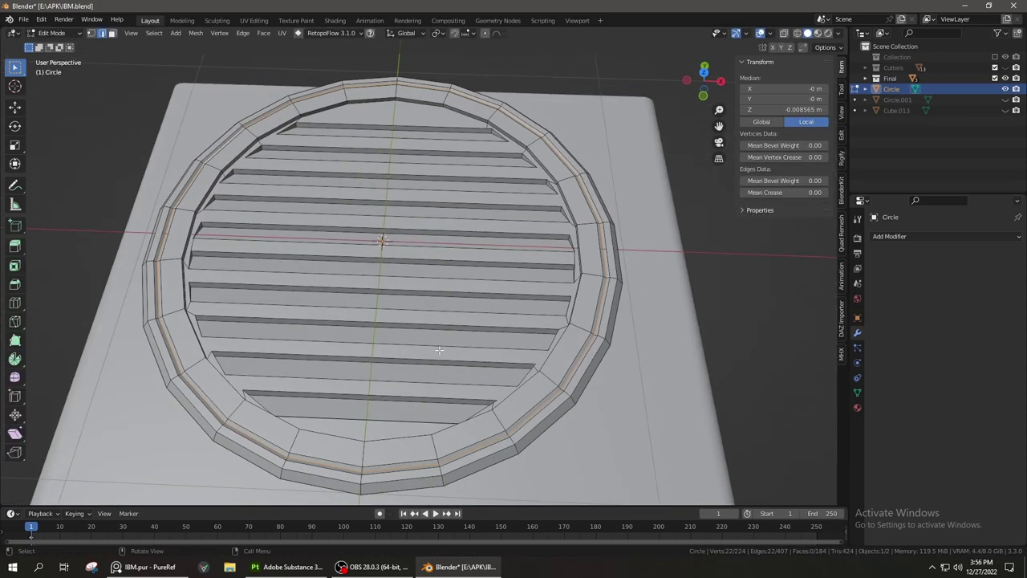
Give the vent disc Shade Auto Smooth and unhide the simplified copy Circle.001
{"action": "mouse_move", "coordinate": [285, 378]}
{"action": "middle_mouse_down"}
{"action": "mouse_move", "coordinate": [294, 335]}
{"action": "mouse_move", "coordinate": [388, 399]}
{"action": "middle_mouse_up"}
{"action": "right_click", "coordinate": [294, 334]}
{"action": "left_click", "coordinate": [293, 324]}
{"action": "right_click", "coordinate": [336, 324]}
{"action": "right_click", "coordinate": [338, 304]}
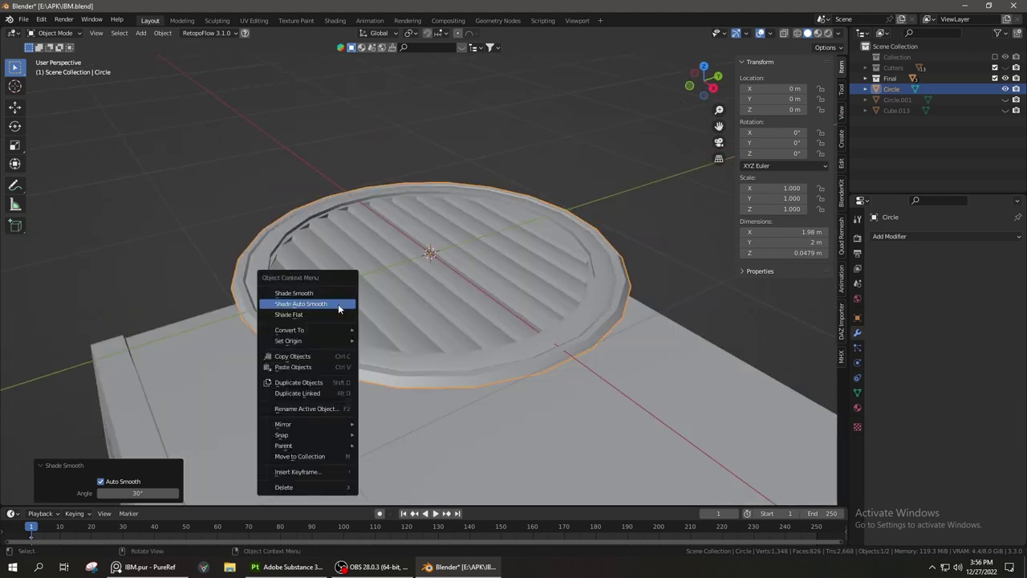
{"action": "left_click", "coordinate": [338, 303]}
{"action": "mouse_move", "coordinate": [338, 303]}
{"action": "middle_mouse_down"}
{"action": "mouse_move", "coordinate": [426, 324]}
{"action": "mouse_move", "coordinate": [395, 293]}
{"action": "mouse_move", "coordinate": [529, 340]}
{"action": "mouse_move", "coordinate": [482, 305]}
{"action": "middle_mouse_up"}
{"action": "scroll", "coordinate": [394, 300], "scroll_direction": "up", "scroll_amount": 5}
{"action": "key", "text": "alt+h"}
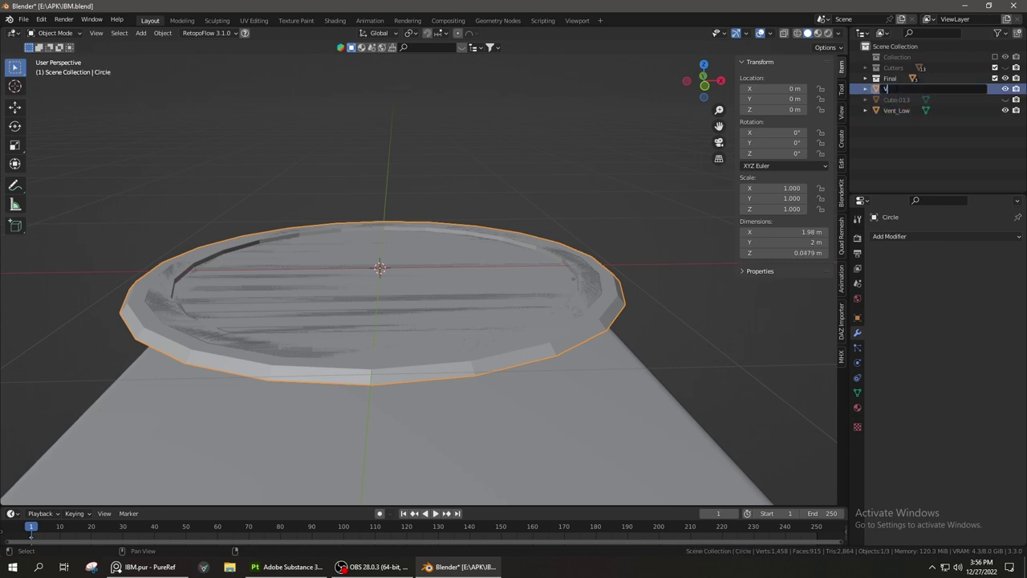
Export Vent_high as an FBX file
{"action": "left_click", "coordinate": [23, 19]}
{"action": "mouse_move", "coordinate": [48, 270]}
{"action": "left_click", "coordinate": [160, 269]}
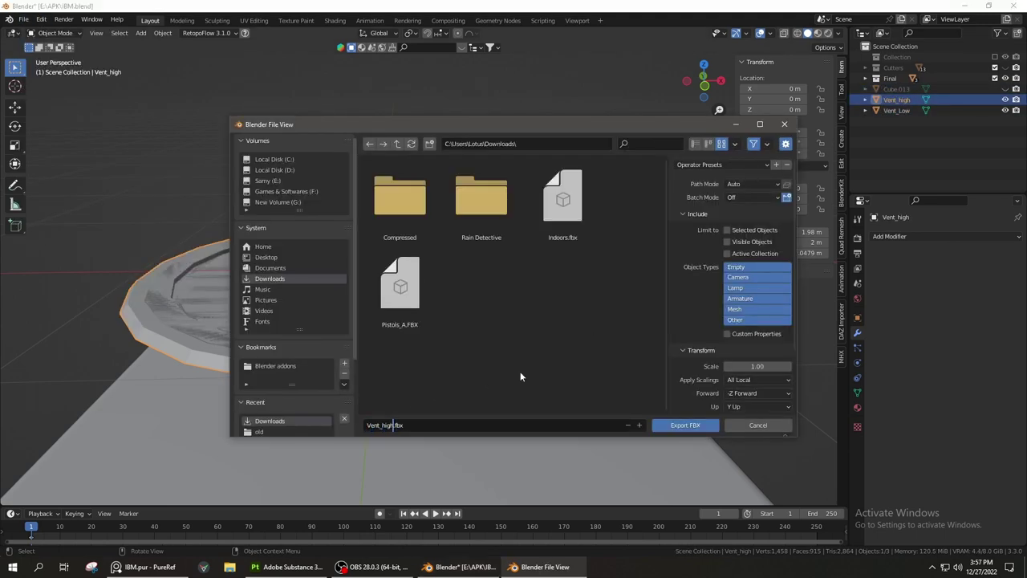
{"action": "scroll", "coordinate": [717, 230], "scroll_direction": "down", "scroll_amount": 4}
{"action": "left_click", "coordinate": [694, 427]}
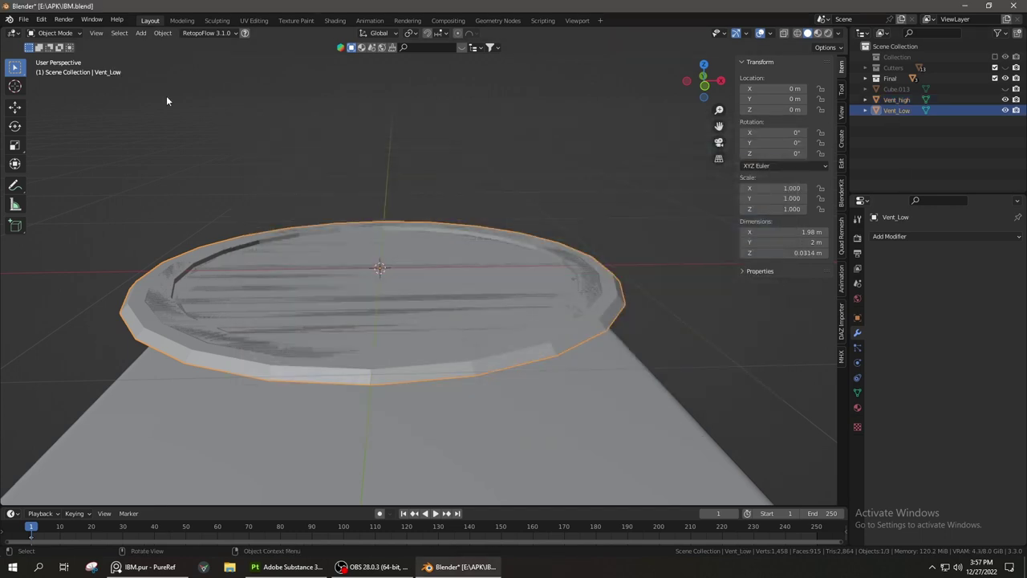
Select Vent_Low and export it as a separate FBX file named with 'Low'
{"action": "left_click", "coordinate": [23, 19]}
{"action": "left_click", "coordinate": [178, 249]}
{"action": "left_click", "coordinate": [385, 425]}
{"action": "type", "text": "Low"}
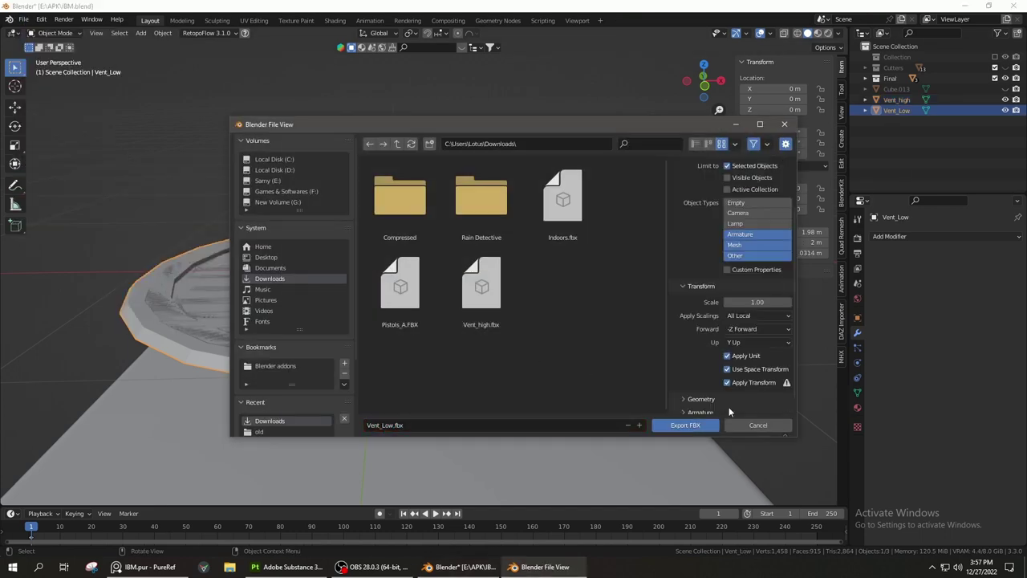
{"action": "key", "text": "Return"}
Switch to Marmoset Toolbag and import both vent FBX files into the scene
{"action": "key", "text": "super+d"}
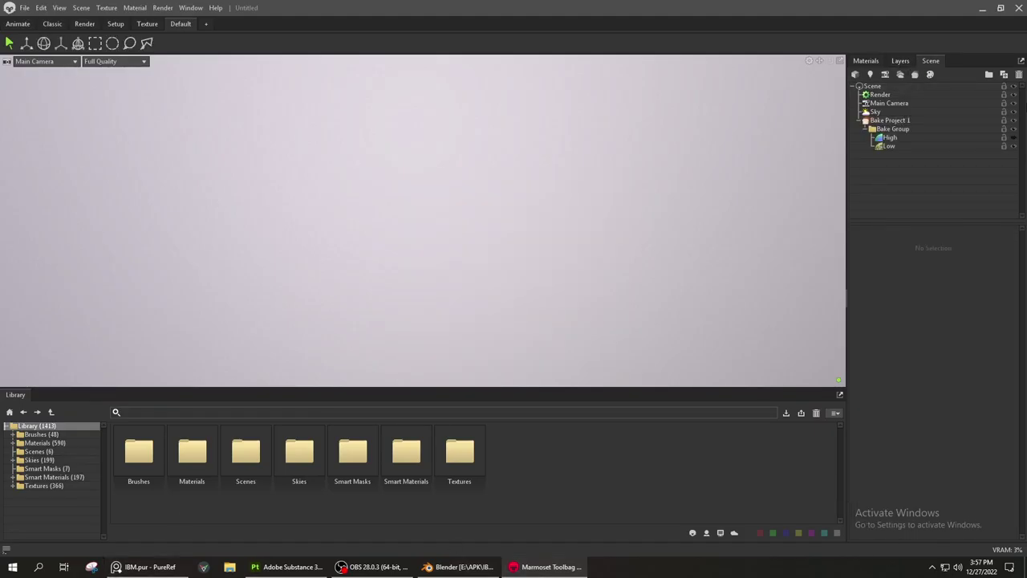
{"action": "right_click", "coordinate": [934, 165]}
{"action": "left_click", "coordinate": [961, 176]}
{"action": "left_click", "coordinate": [406, 271]}
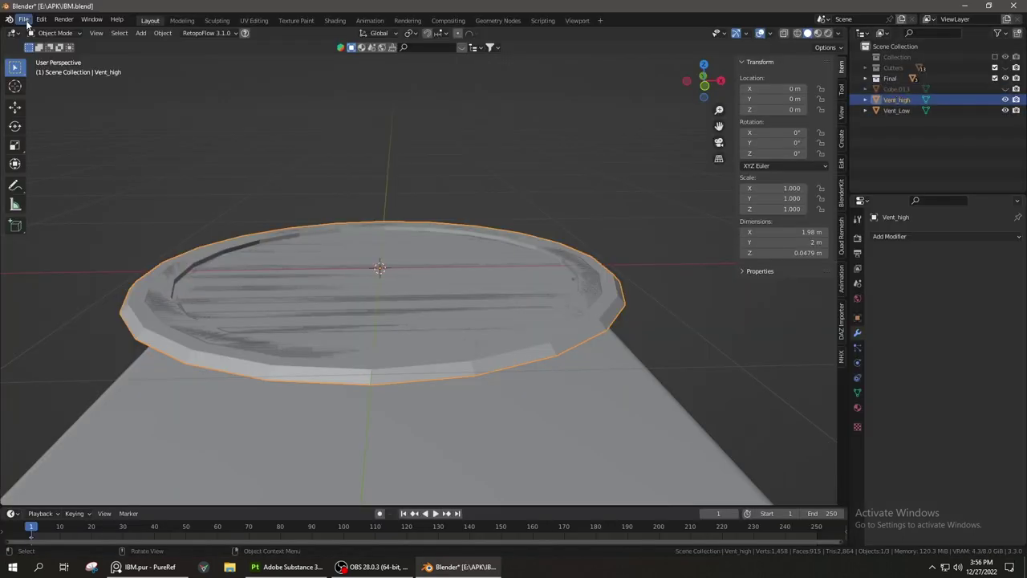
Export Vent_high again as Vent_high.fbx
{"action": "left_click", "coordinate": [24, 19]}
{"action": "left_click", "coordinate": [161, 266]}
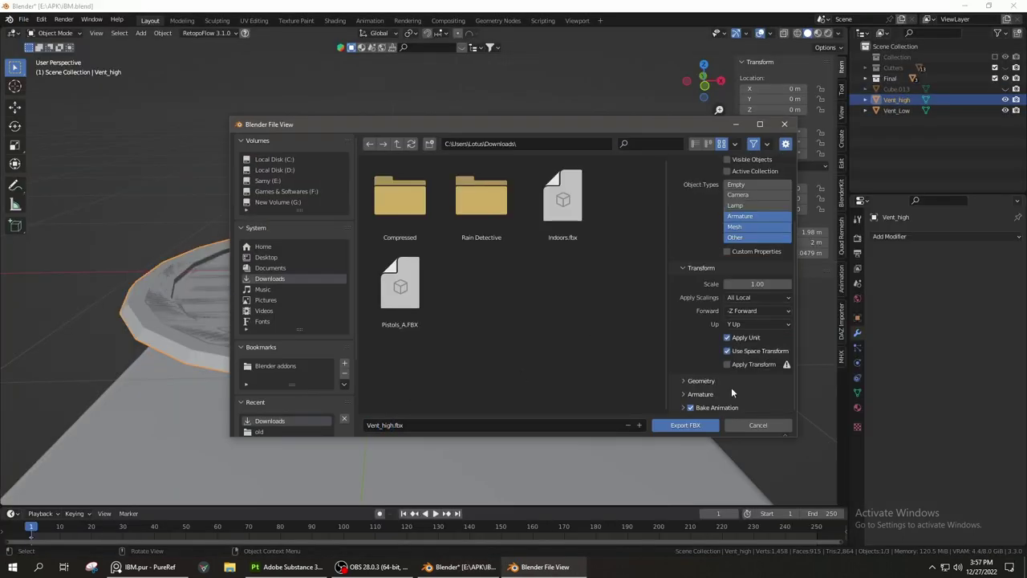
{"action": "left_click", "coordinate": [694, 427]}
Select Vent_Low and export it as its own FBX file
{"action": "left_click", "coordinate": [897, 110]}
{"action": "left_click", "coordinate": [24, 19]}
{"action": "left_click", "coordinate": [160, 266]}
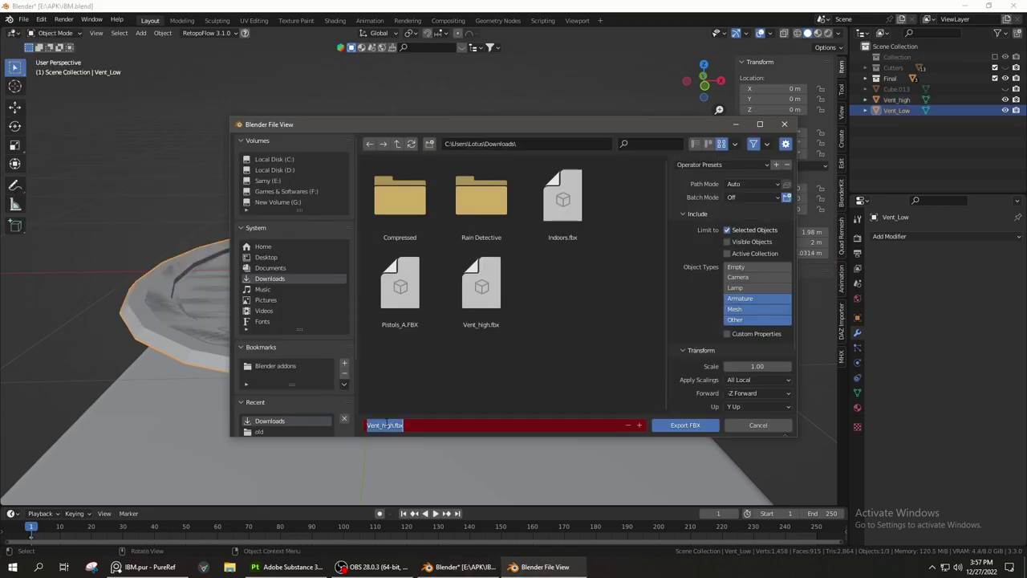
{"action": "left_click", "coordinate": [685, 425]}
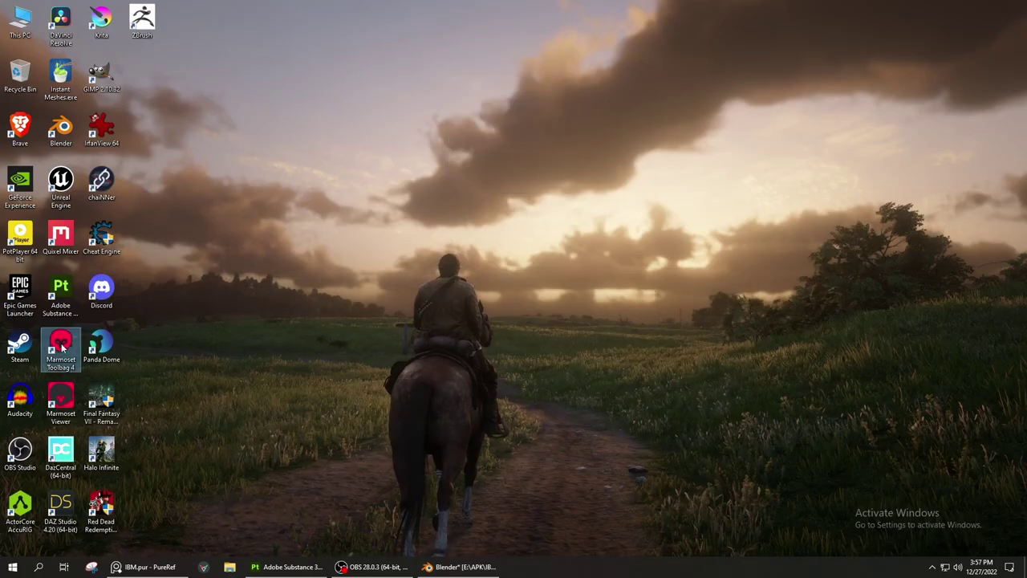
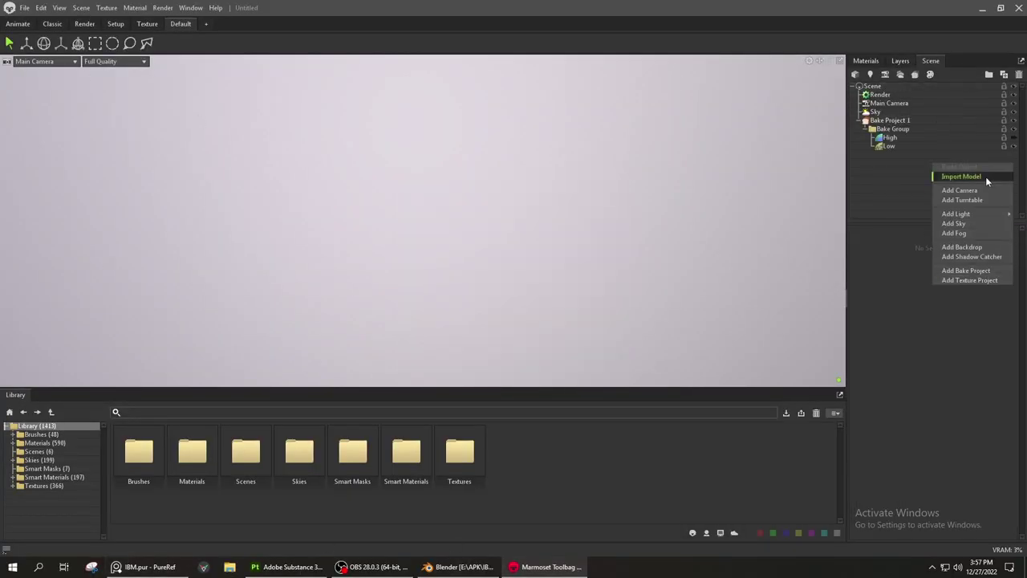
Import Vent_high.fbx into Marmoset Toolbag and place it in the High bake group
{"action": "left_click", "coordinate": [962, 177]}
{"action": "left_click", "coordinate": [420, 270]}
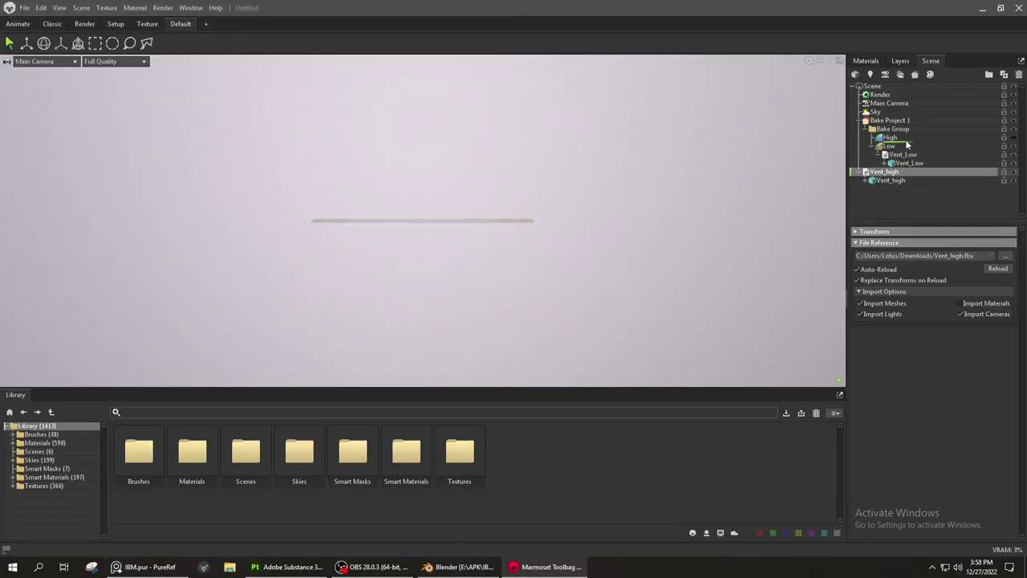
{"action": "left_click_drag", "start_coordinate": [907, 145], "coordinate": [910, 145]}
{"action": "left_click", "coordinate": [897, 120]}
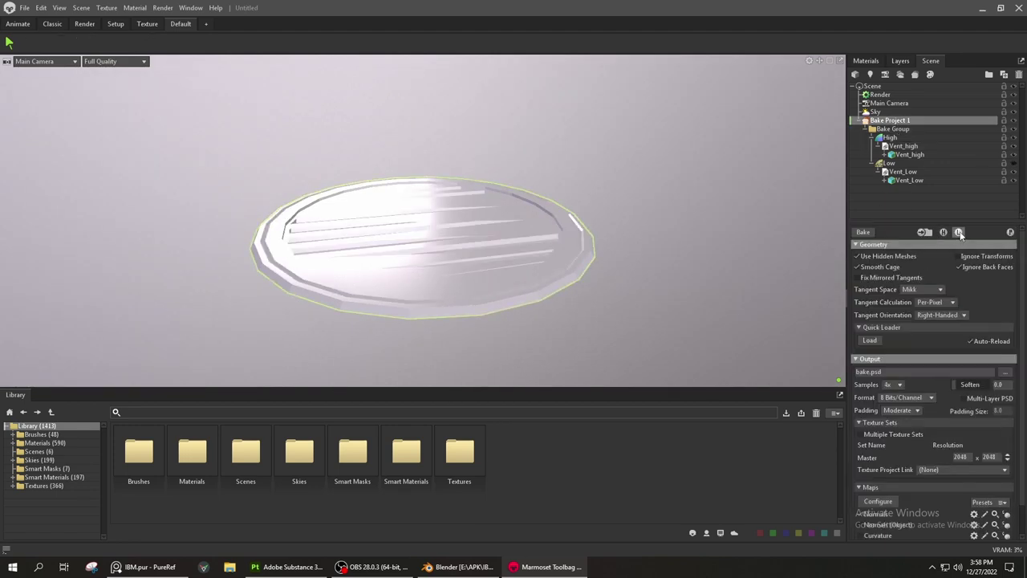
{"action": "left_click_drag", "start_coordinate": [557, 305], "coordinate": [430, 261]}
{"action": "left_click", "coordinate": [896, 111]}
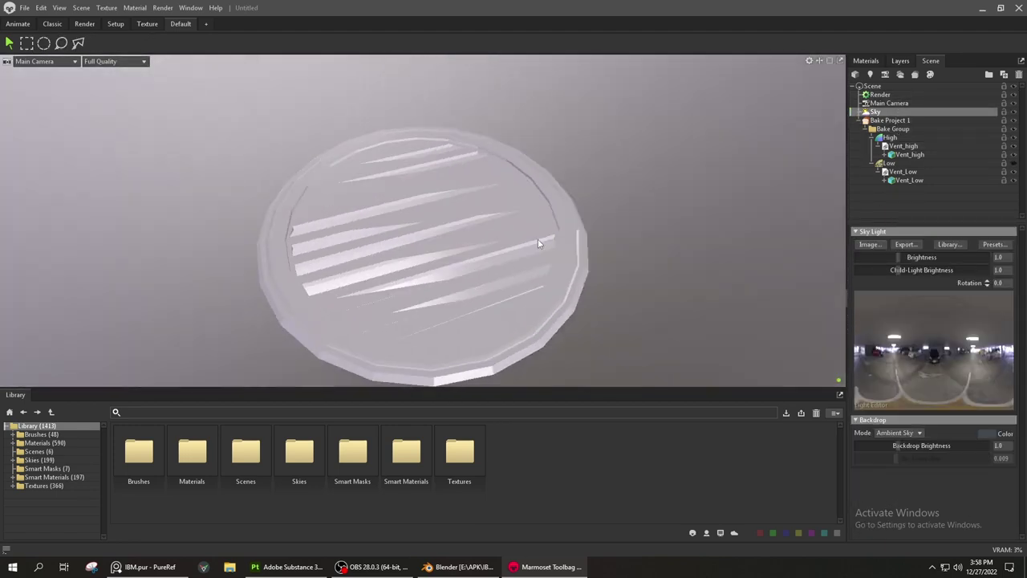
{"action": "left_click_drag", "start_coordinate": [541, 238], "coordinate": [545, 243]}
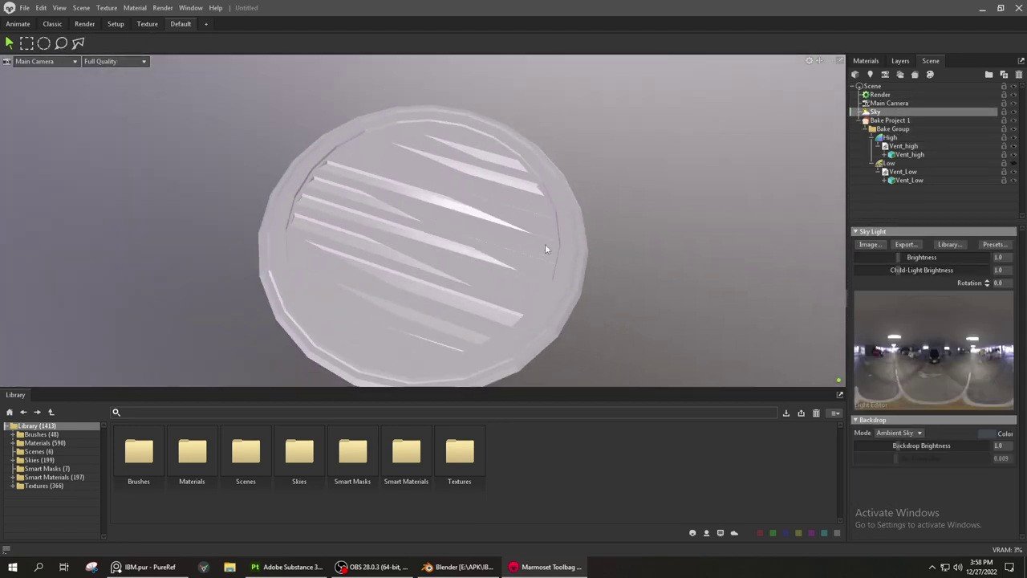
In Blender, add and apply a Triangulate modifier to the vent, then export it as FBX
{"action": "key", "text": "alt+Tab"}
{"action": "left_click", "coordinate": [889, 236]}
{"action": "left_click", "coordinate": [811, 442]}
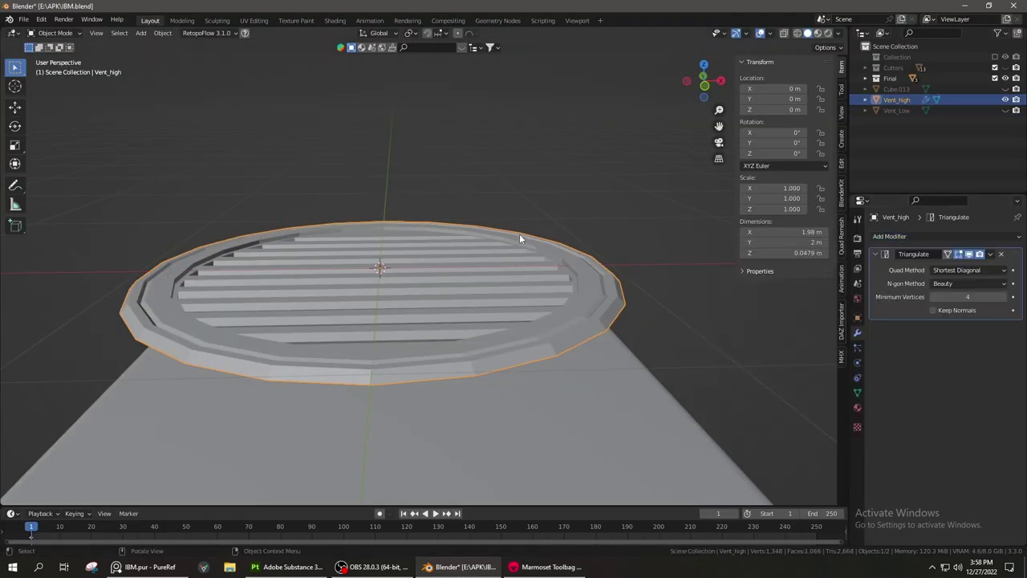
{"action": "mouse_move", "coordinate": [519, 233]}
{"action": "middle_mouse_down"}
{"action": "mouse_move", "coordinate": [439, 341]}
{"action": "mouse_move", "coordinate": [417, 264]}
{"action": "middle_mouse_up"}
{"action": "key", "text": "shift+z"}
{"action": "key", "text": "shift+z"}
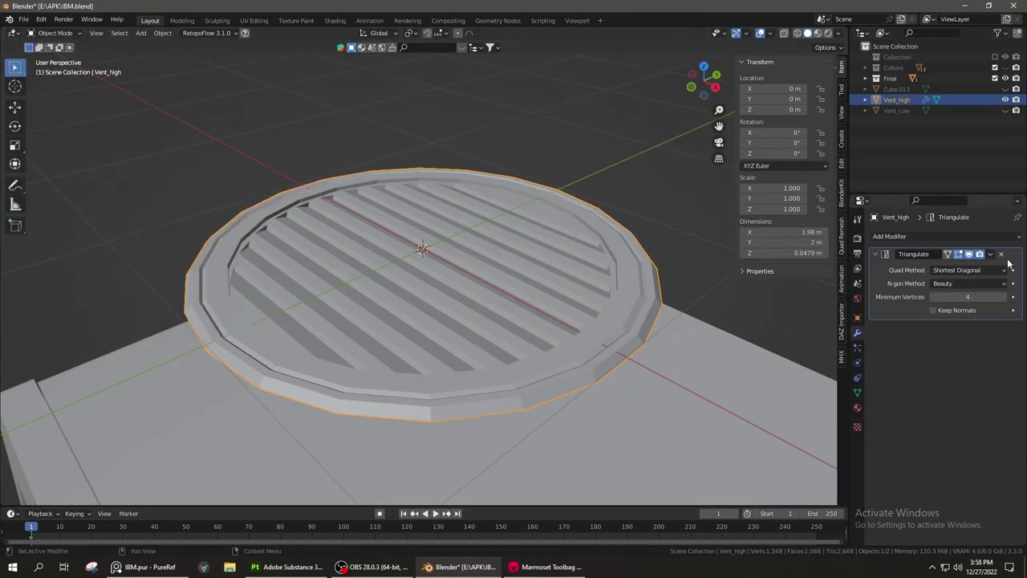
{"action": "left_click", "coordinate": [25, 18]}
{"action": "left_click", "coordinate": [161, 265]}
{"action": "left_click", "coordinate": [683, 425]}
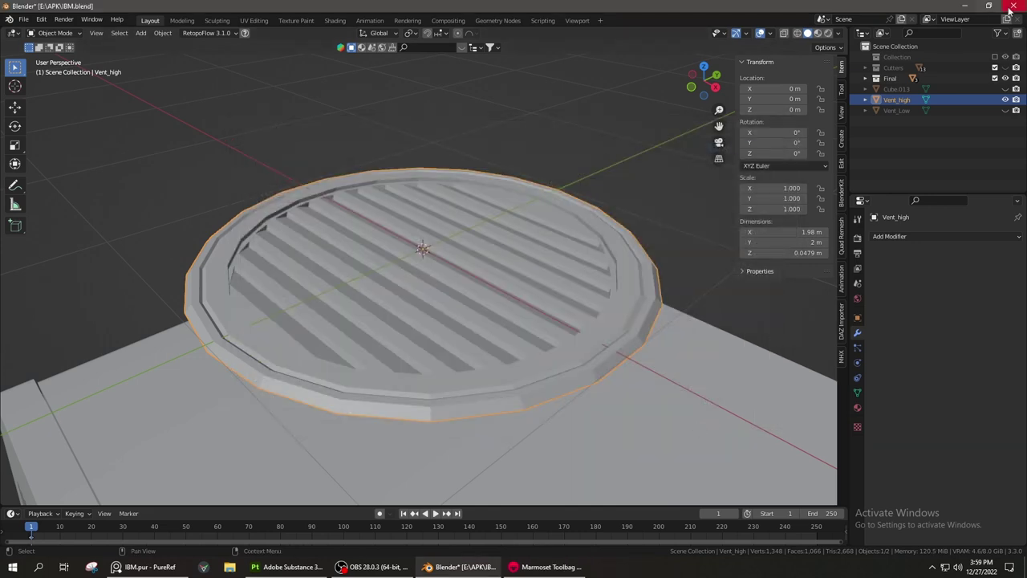
{"action": "key", "text": "alt+Tab"}
Set the bake output file to Vent.png in the Downloads folder
{"action": "left_click", "coordinate": [889, 120]}
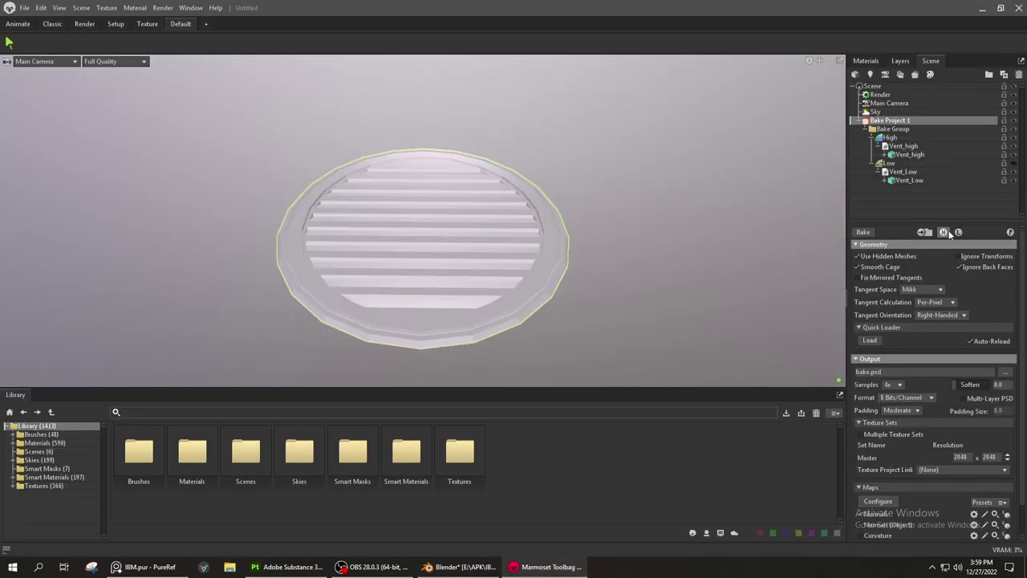
{"action": "scroll", "coordinate": [883, 504], "scroll_direction": "down", "scroll_amount": 2}
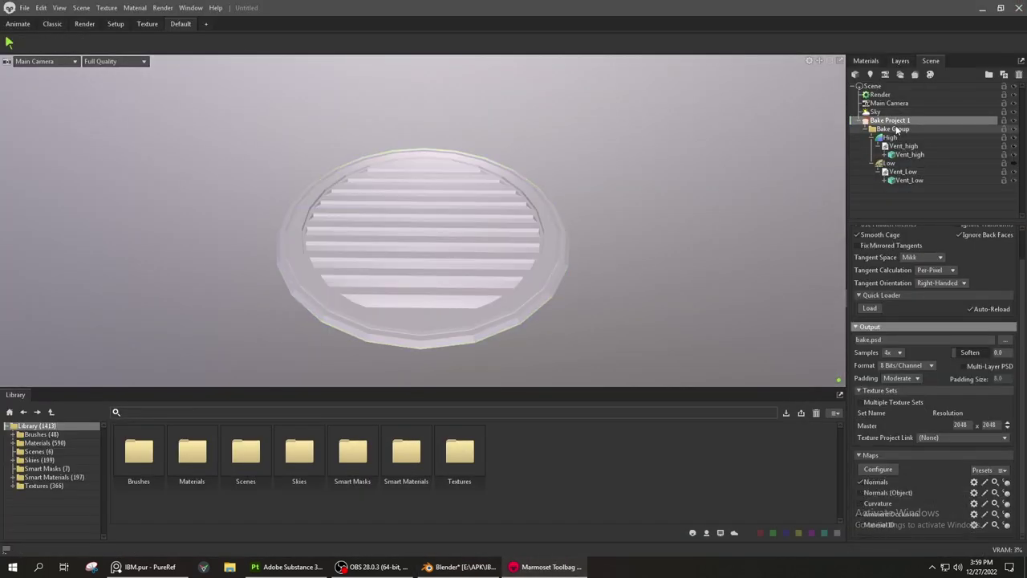
{"action": "scroll", "coordinate": [923, 281], "scroll_direction": "up", "scroll_amount": 1}
{"action": "left_click", "coordinate": [863, 232]}
{"action": "left_click", "coordinate": [551, 321]}
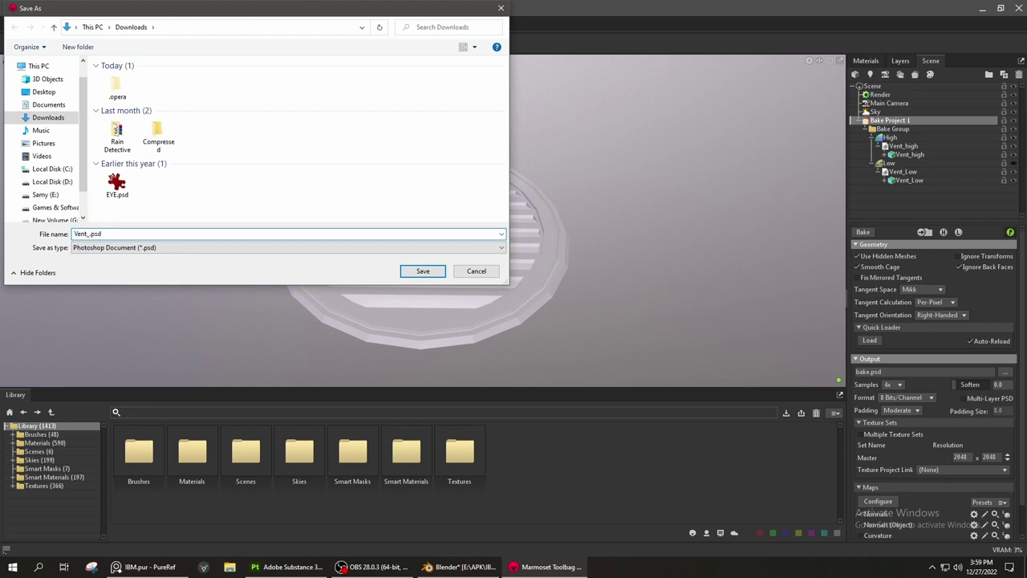
{"action": "left_click", "coordinate": [423, 271]}
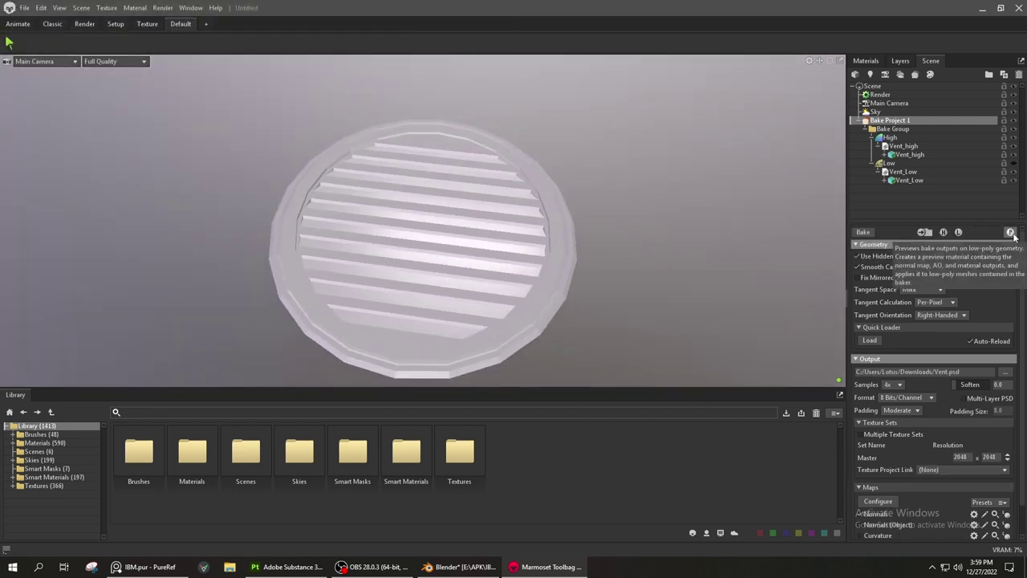
{"action": "left_click", "coordinate": [1011, 232]}
Tighten the Low group's cage by adjusting Min Offset and lowering Max Offset to 0.974
{"action": "left_click_drag", "start_coordinate": [565, 242], "coordinate": [990, 173]}
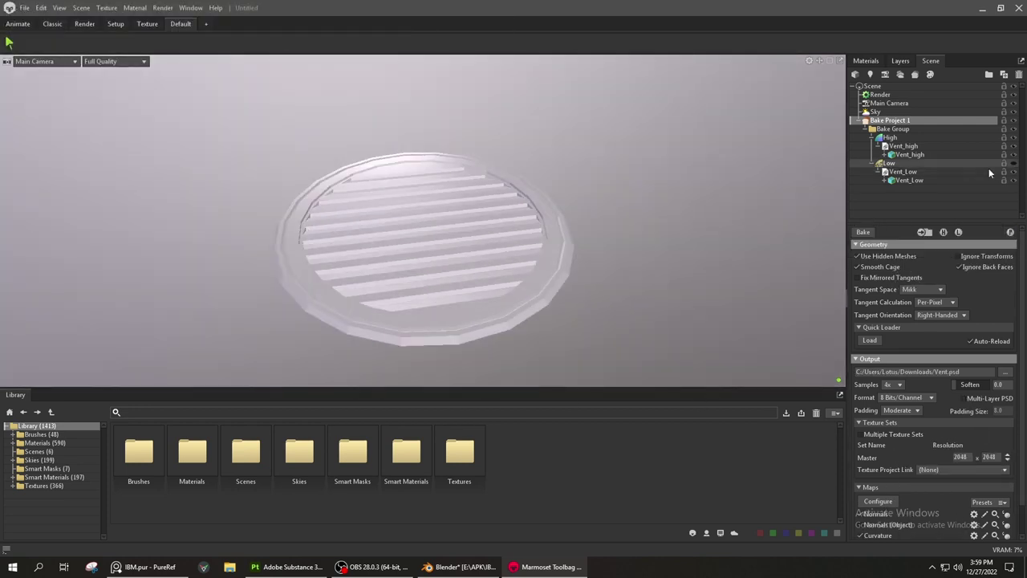
{"action": "left_click", "coordinate": [887, 163]}
{"action": "left_click_drag", "start_coordinate": [482, 264], "coordinate": [544, 176]}
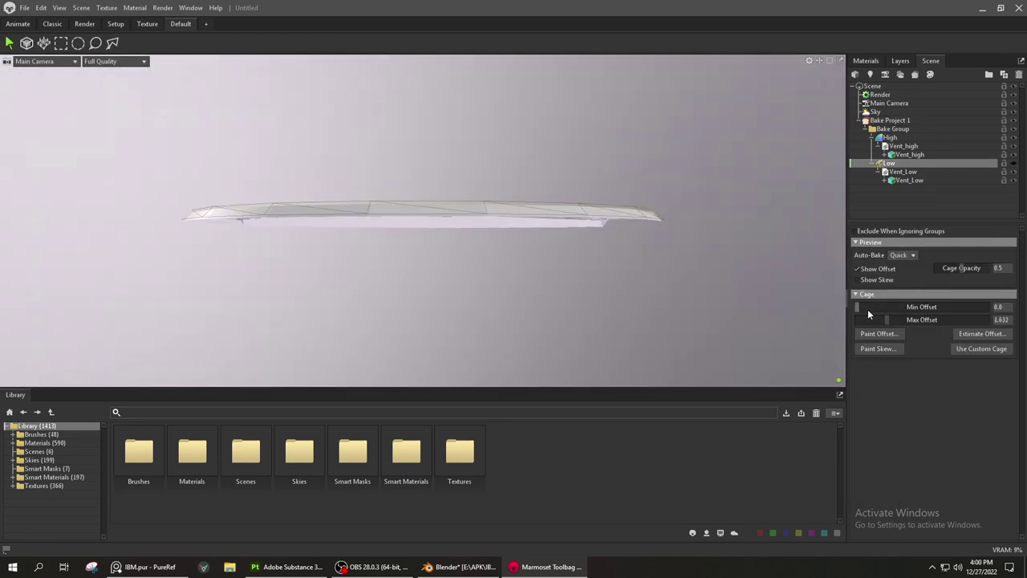
{"action": "left_click_drag", "start_coordinate": [868, 309], "coordinate": [870, 309]}
{"action": "left_click_drag", "start_coordinate": [584, 259], "coordinate": [505, 162]}
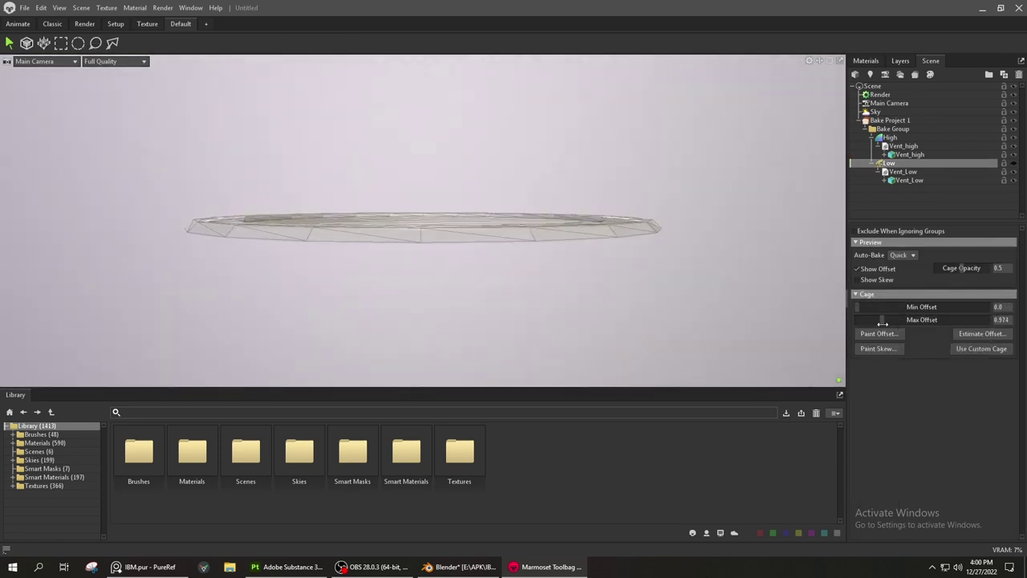
{"action": "left_click_drag", "start_coordinate": [883, 320], "coordinate": [881, 320]}
{"action": "left_click_drag", "start_coordinate": [554, 192], "coordinate": [560, 261]}
Recheck the bake project settings and bake all the vent maps
{"action": "left_click", "coordinate": [889, 119]}
{"action": "scroll", "coordinate": [957, 365], "scroll_direction": "down", "scroll_amount": 3}
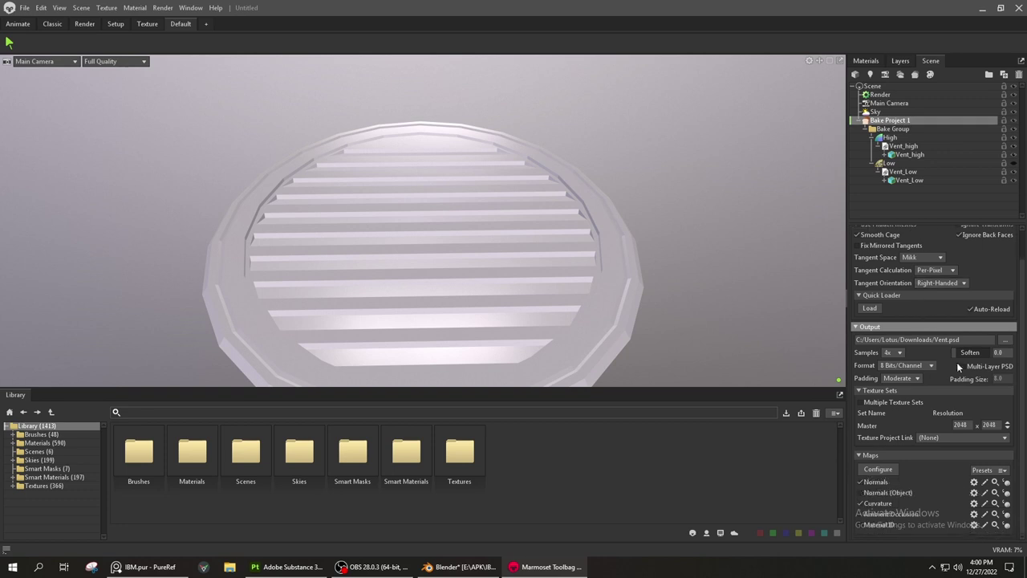
{"action": "scroll", "coordinate": [986, 238], "scroll_direction": "up", "scroll_amount": 1}
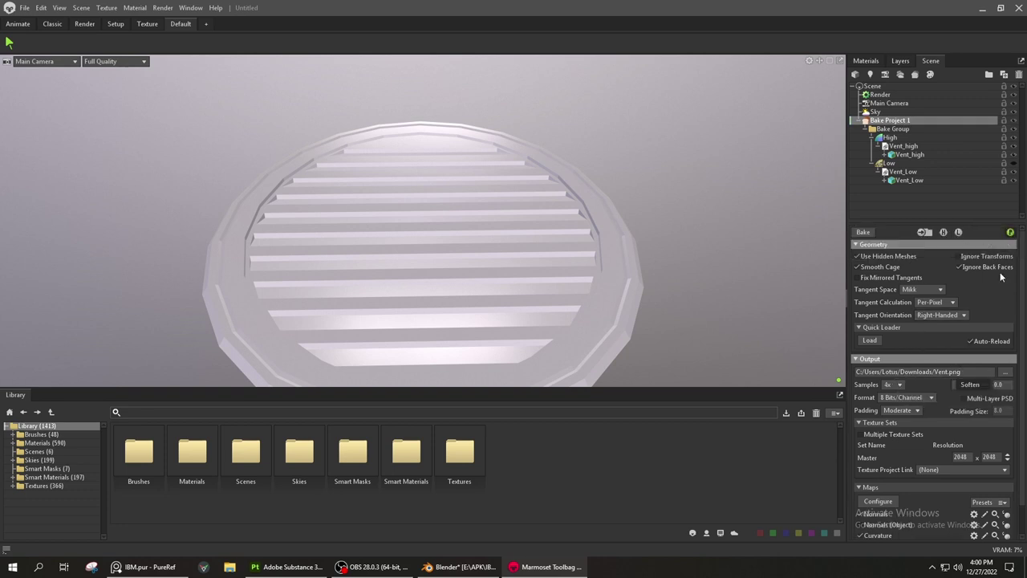
{"action": "left_click_drag", "start_coordinate": [597, 258], "coordinate": [417, 237]}
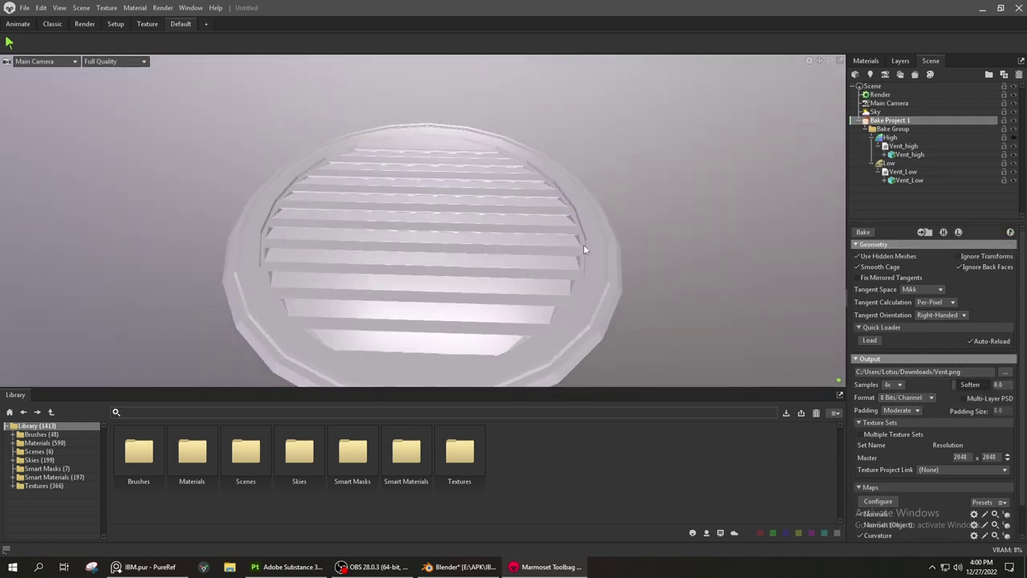
{"action": "left_click_drag", "start_coordinate": [584, 243], "coordinate": [655, 273]}
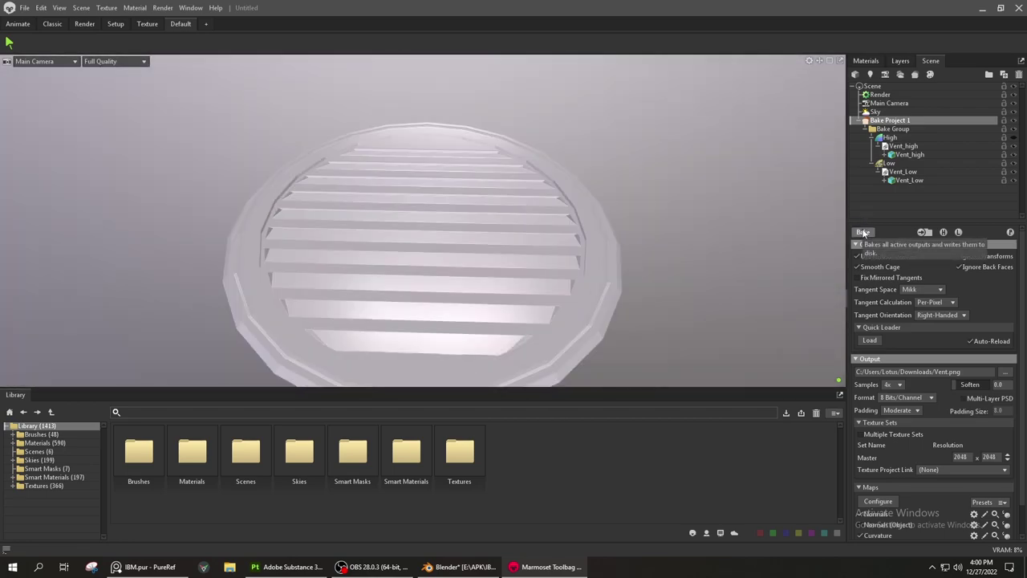
{"action": "left_click_drag", "start_coordinate": [610, 241], "coordinate": [514, 256]}
{"action": "left_click", "coordinate": [1019, 7]}
Close Marmoset, then shrink the Vent_Low disc and move it toward the case front
{"action": "left_click", "coordinate": [462, 566]}
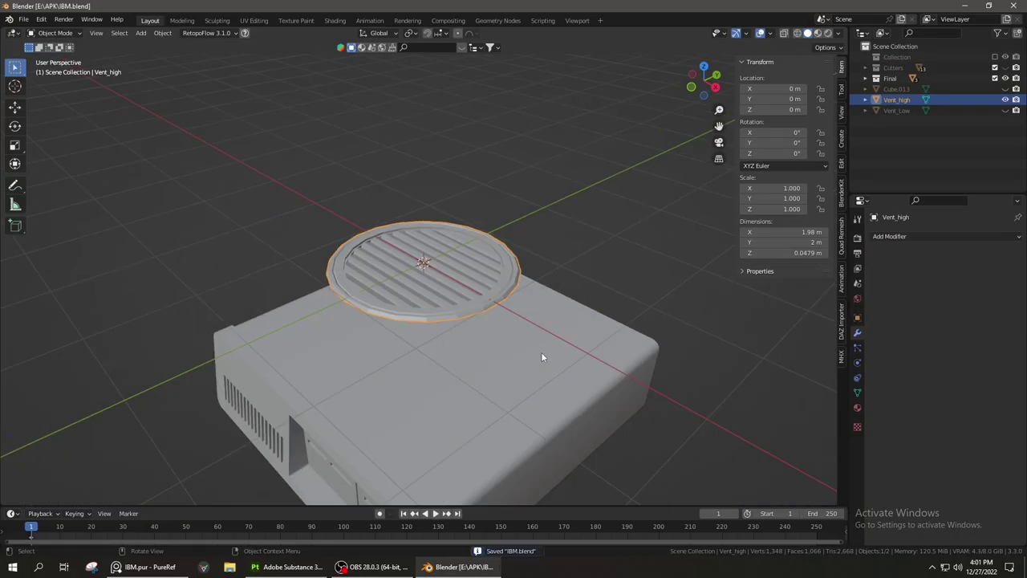
{"action": "mouse_move", "coordinate": [542, 357]}
{"action": "middle_mouse_down"}
{"action": "mouse_move", "coordinate": [529, 317]}
{"action": "mouse_move", "coordinate": [458, 314]}
{"action": "mouse_move", "coordinate": [436, 295]}
{"action": "middle_mouse_up"}
{"action": "left_click", "coordinate": [1006, 110]}
{"action": "scroll", "coordinate": [416, 265], "scroll_direction": "up", "scroll_amount": 3}
{"action": "key", "text": "s"}
{"action": "left_click", "coordinate": [499, 290]}
{"action": "key", "text": "g"}
{"action": "left_click", "coordinate": [631, 458]}
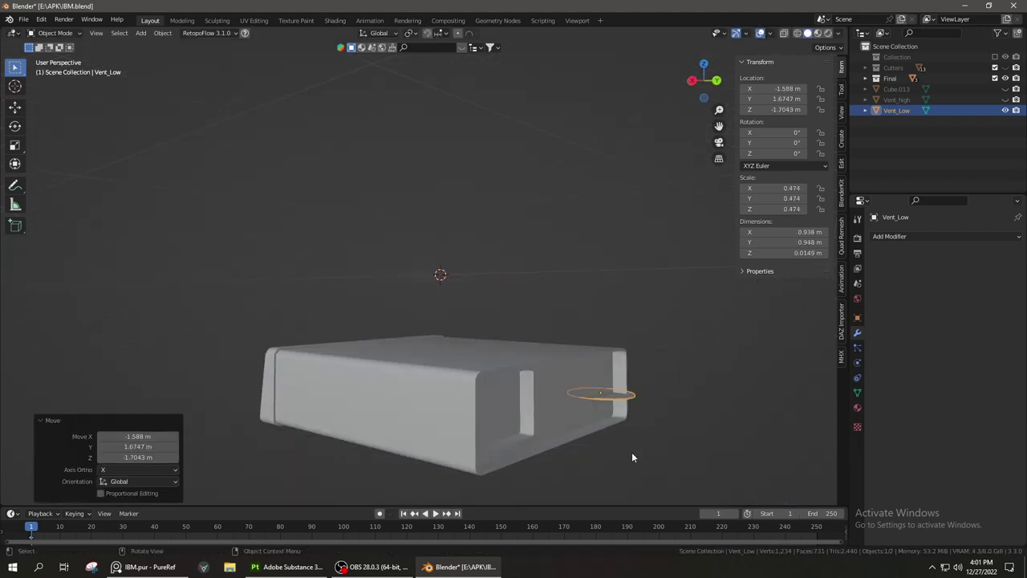
{"action": "left_click", "coordinate": [702, 386]}
{"action": "middle_click_drag", "start_coordinate": [701, 386], "coordinate": [651, 413]}
Scale the vent disc to 0.244 and slide it along Y flush with the case front
{"action": "key", "text": "s"}
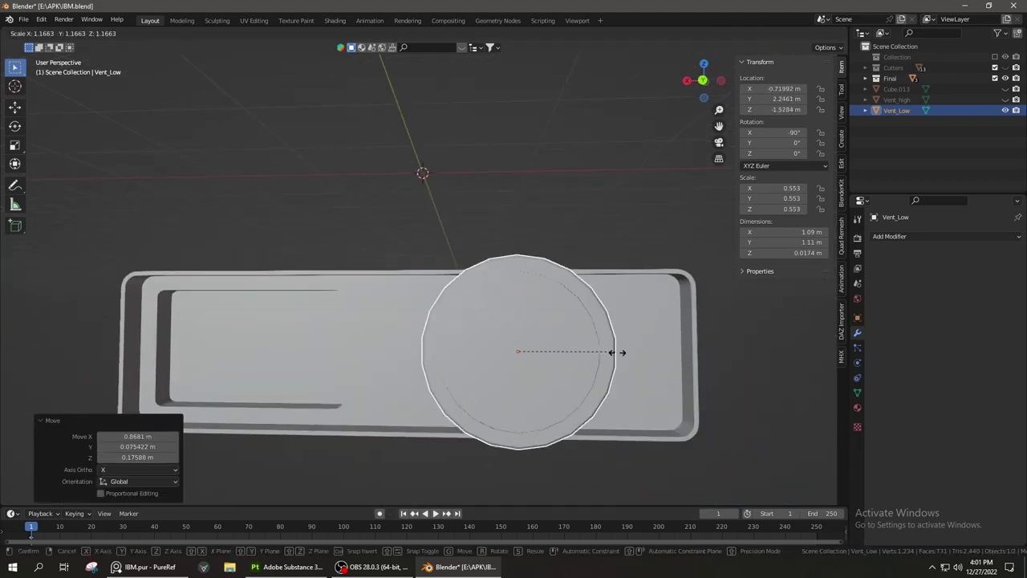
{"action": "left_click", "coordinate": [624, 351]}
{"action": "middle_click_drag", "start_coordinate": [624, 351], "coordinate": [602, 377]}
{"action": "key", "text": "g"}
{"action": "key", "text": "y"}
{"action": "left_click", "coordinate": [709, 382]}
{"action": "middle_click_drag", "start_coordinate": [709, 382], "coordinate": [541, 371]}
{"action": "scroll", "coordinate": [471, 358], "scroll_direction": "up", "scroll_amount": 3}
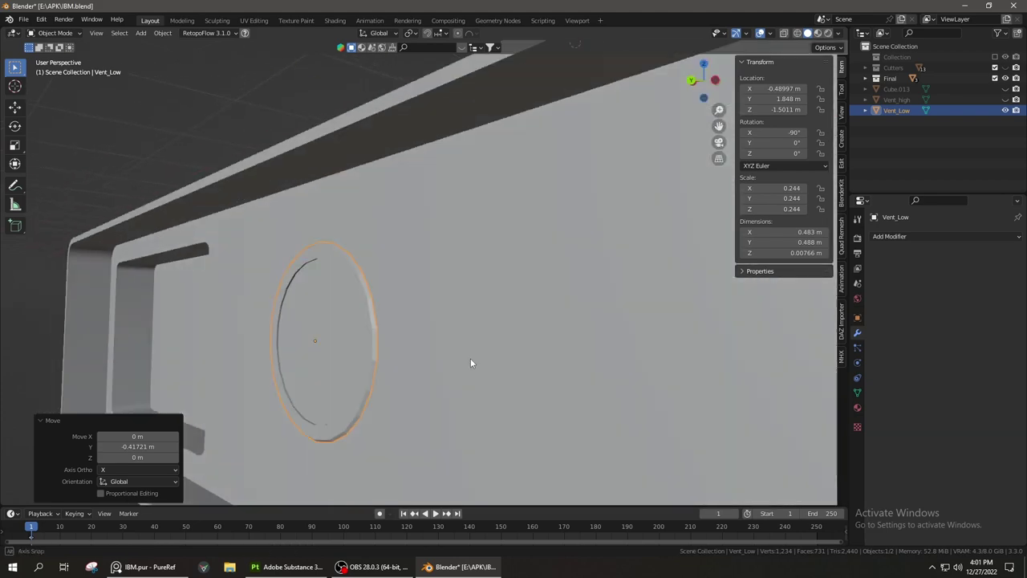
{"action": "key", "text": "g"}
{"action": "key", "text": "y"}
{"action": "left_click", "coordinate": [482, 362]}
{"action": "scroll", "coordinate": [481, 362], "scroll_direction": "down", "scroll_amount": 5}
{"action": "key", "text": "alt+z"}
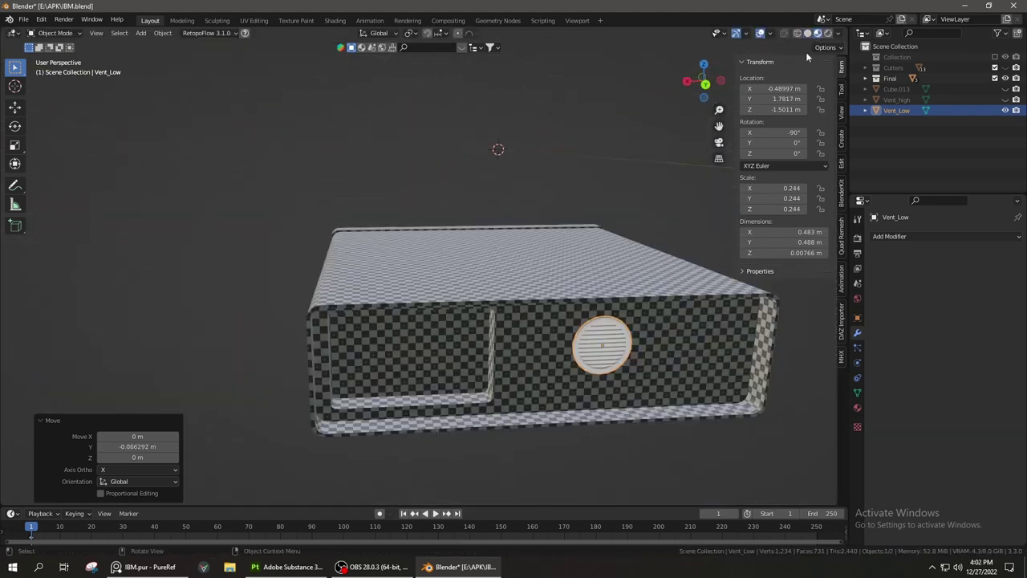
{"action": "key", "text": "KP_3"}
{"action": "mouse_move", "coordinate": [494, 379]}
{"action": "middle_mouse_down"}
{"action": "mouse_move", "coordinate": [448, 350]}
{"action": "mouse_move", "coordinate": [495, 297]}
{"action": "middle_mouse_up"}
Remove the empty material slot from the vent disc
{"action": "key", "text": "alt+a"}
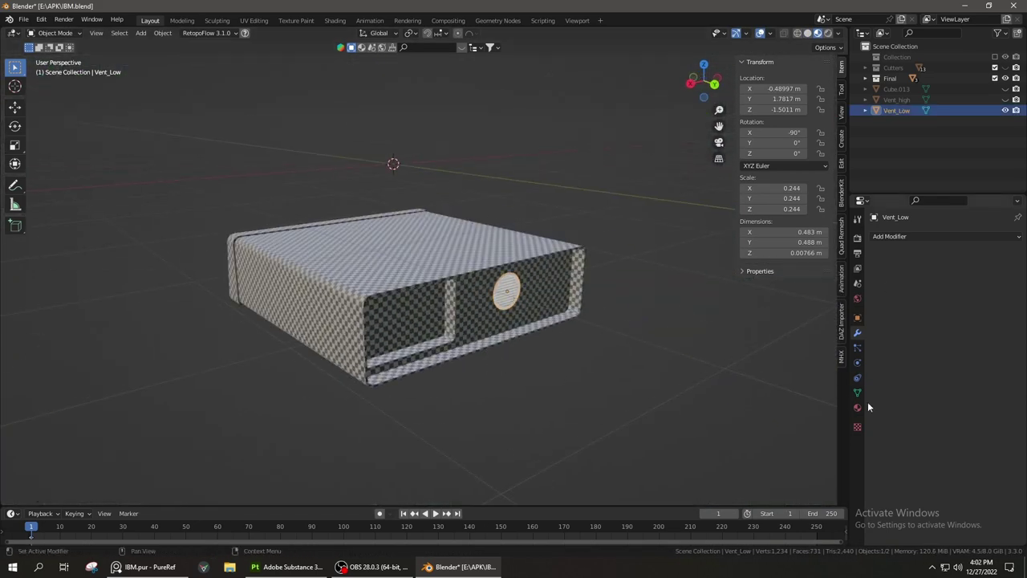
{"action": "left_click", "coordinate": [857, 407]}
{"action": "double_click", "coordinate": [896, 240]}
{"action": "left_click", "coordinate": [1018, 246]}
{"action": "scroll", "coordinate": [600, 306], "scroll_direction": "up", "scroll_amount": 3}
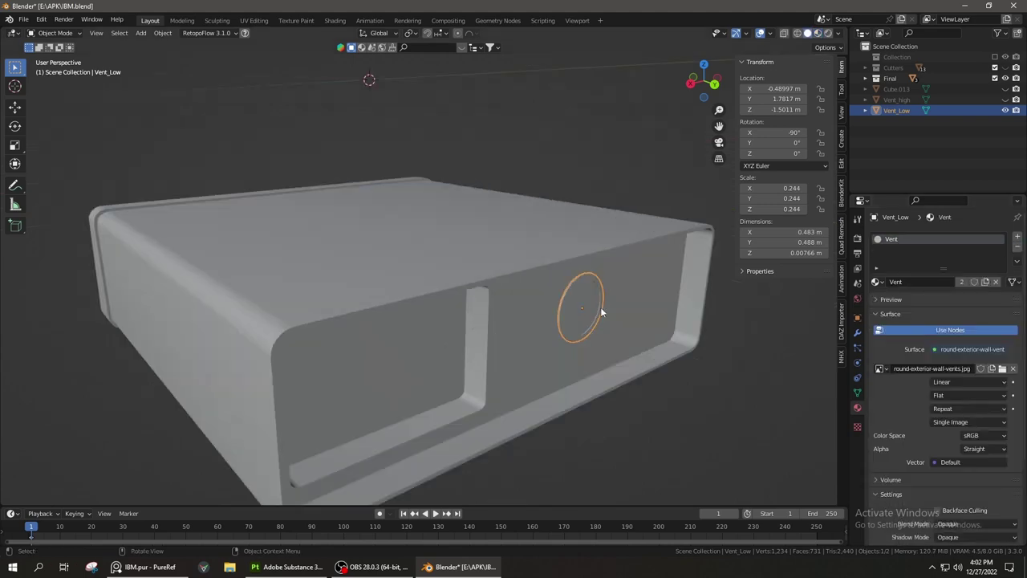
{"action": "middle_click_drag", "start_coordinate": [601, 306], "coordinate": [625, 289]}
{"action": "scroll", "coordinate": [624, 289], "scroll_direction": "down", "scroll_amount": 3}
In the Final collection, move a face on the monitor mesh and leave Edit Mode
{"action": "left_click", "coordinate": [875, 80]}
{"action": "middle_click_drag", "start_coordinate": [508, 202], "coordinate": [478, 227]}
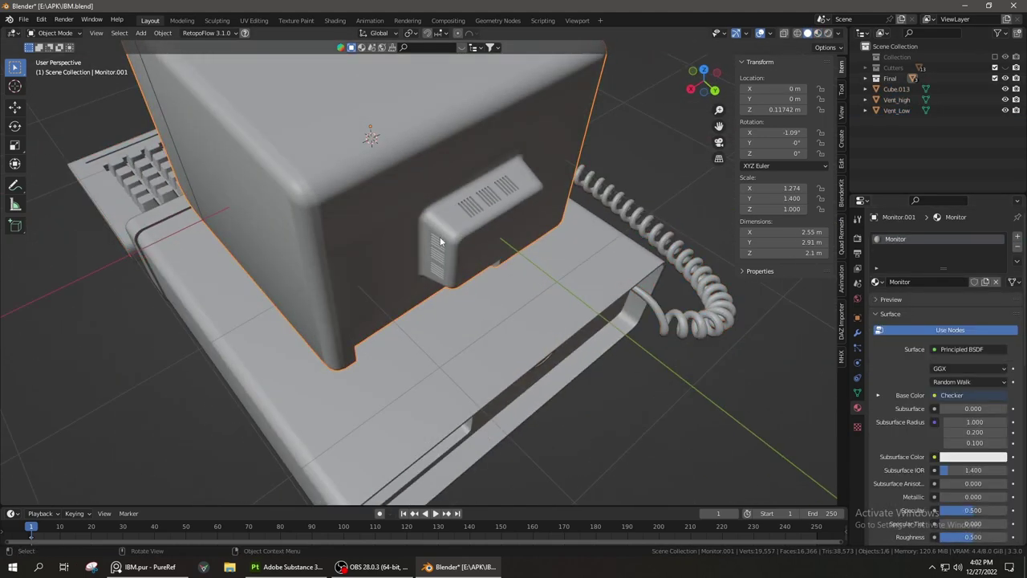
{"action": "left_click", "coordinate": [479, 227]}
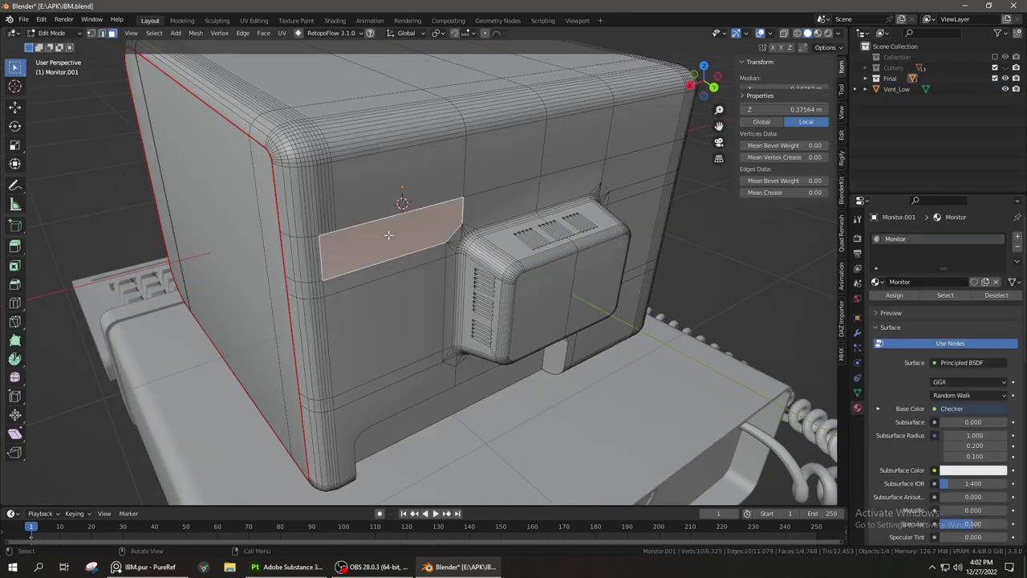
{"action": "mouse_move", "coordinate": [479, 207]}
{"action": "middle_mouse_down"}
{"action": "mouse_move", "coordinate": [608, 261]}
{"action": "mouse_move", "coordinate": [372, 259]}
{"action": "middle_mouse_up"}
{"action": "key", "text": "g"}
{"action": "left_click", "coordinate": [608, 261]}
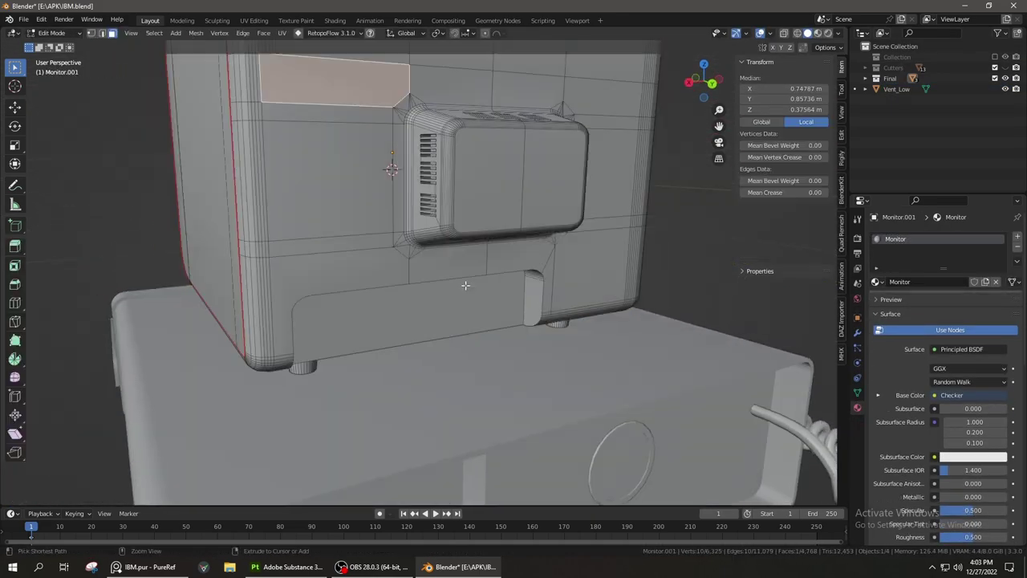
{"action": "key", "text": "Tab"}
{"action": "scroll", "coordinate": [474, 327], "scroll_direction": "down", "scroll_amount": 3}
{"action": "mouse_move", "coordinate": [474, 332]}
{"action": "middle_mouse_down"}
{"action": "mouse_move", "coordinate": [481, 281]}
{"action": "mouse_move", "coordinate": [314, 297]}
{"action": "middle_mouse_up"}
Select all objects and start an FBX export into the 'old' folder
{"action": "key", "text": "a"}
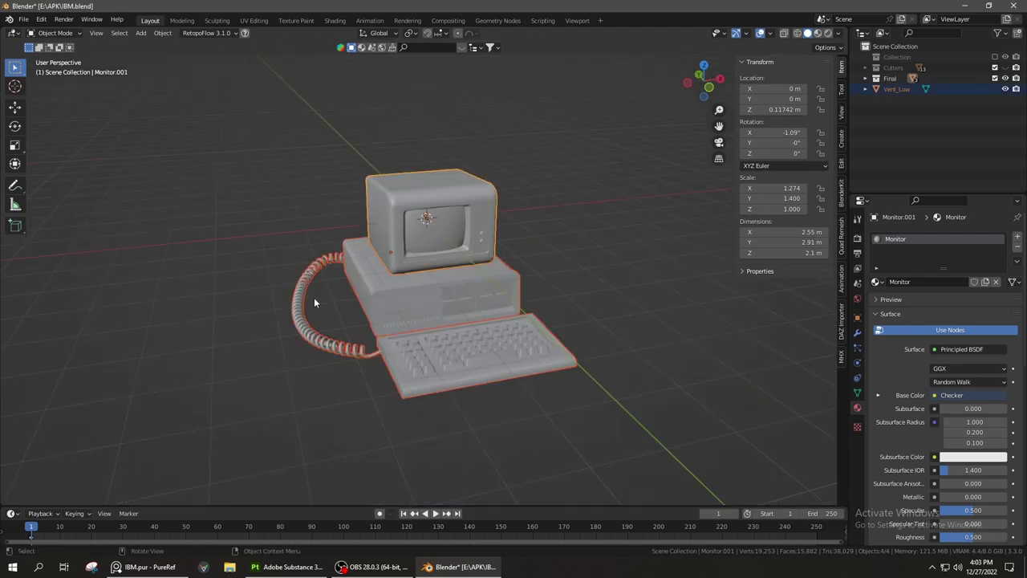
{"action": "left_click", "coordinate": [23, 18]}
{"action": "left_click", "coordinate": [160, 271]}
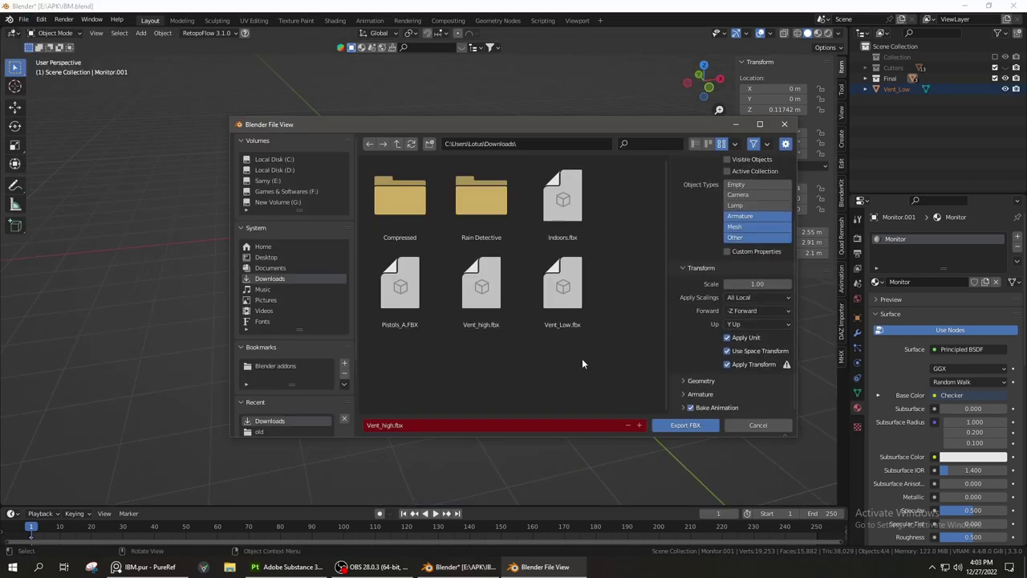
{"action": "scroll", "coordinate": [271, 367], "scroll_direction": "down", "scroll_amount": 3}
{"action": "left_click", "coordinate": [271, 368]}
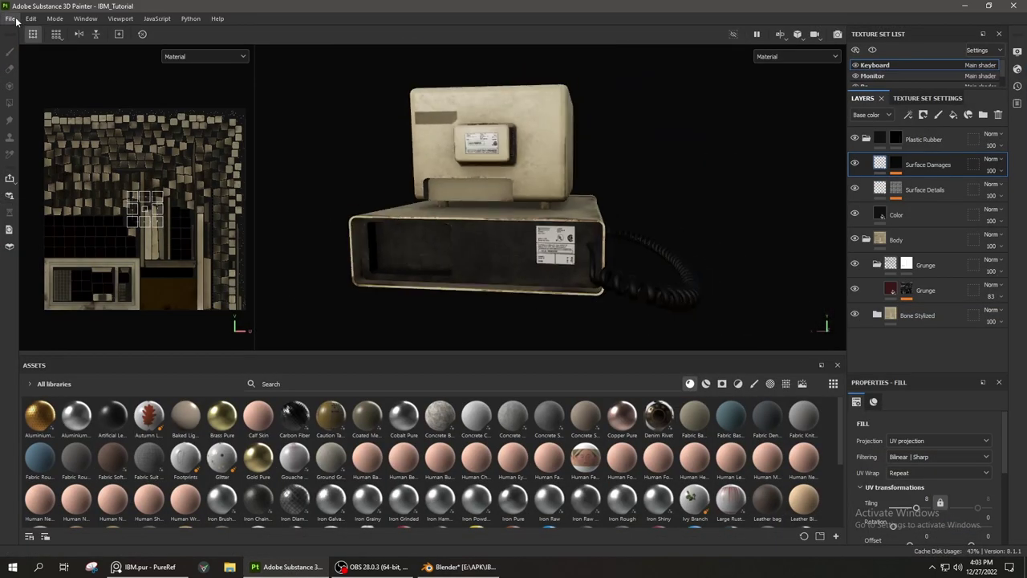
Reload the newly exported FBX mesh through Project Configuration
{"action": "left_click", "coordinate": [32, 18]}
{"action": "left_click", "coordinate": [62, 53]}
{"action": "left_click", "coordinate": [601, 201]}
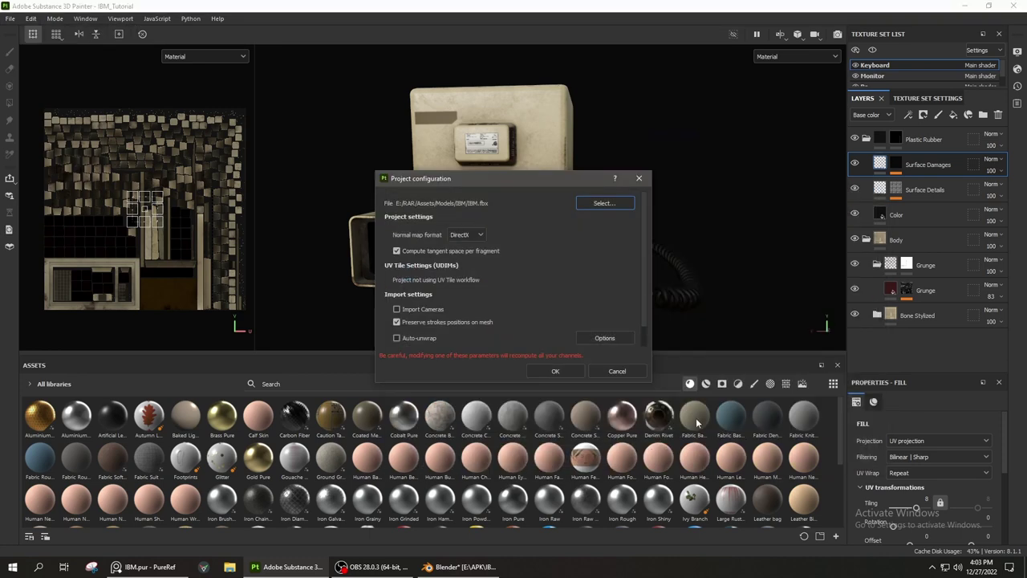
{"action": "left_click", "coordinate": [550, 370]}
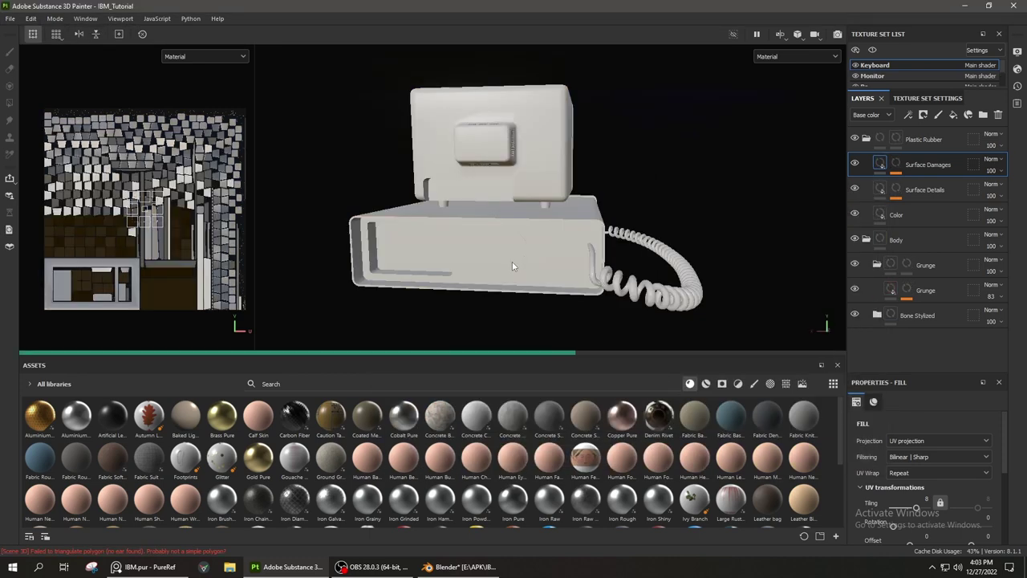
{"action": "scroll", "coordinate": [481, 193], "scroll_direction": "up", "scroll_amount": 5}
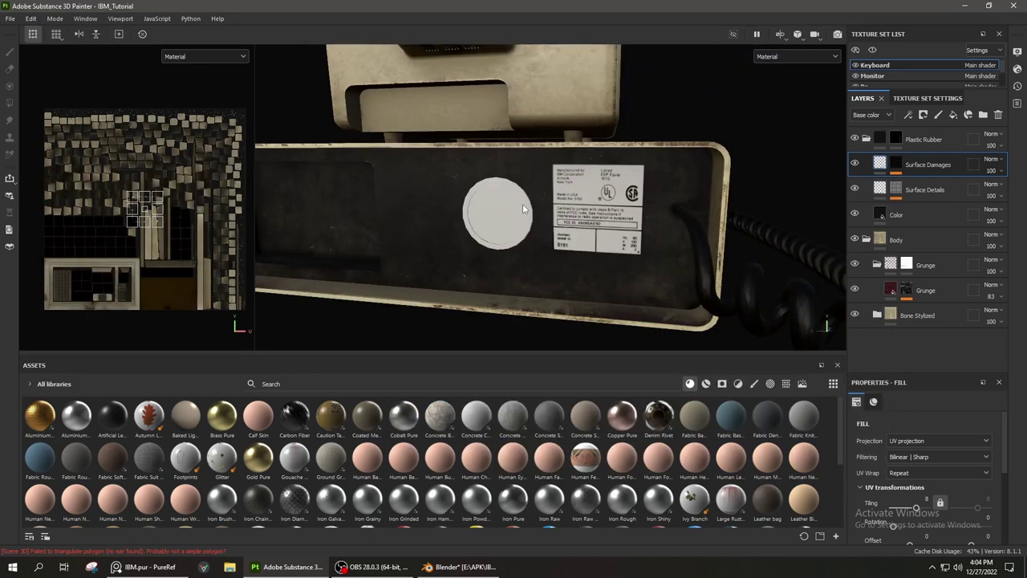
Import the Vent_curve and Vent_normal images as textures for the Vent texture set
{"action": "left_click", "coordinate": [928, 98]}
{"action": "scroll", "coordinate": [876, 74], "scroll_direction": "down", "scroll_amount": 1}
{"action": "left_click", "coordinate": [876, 77]}
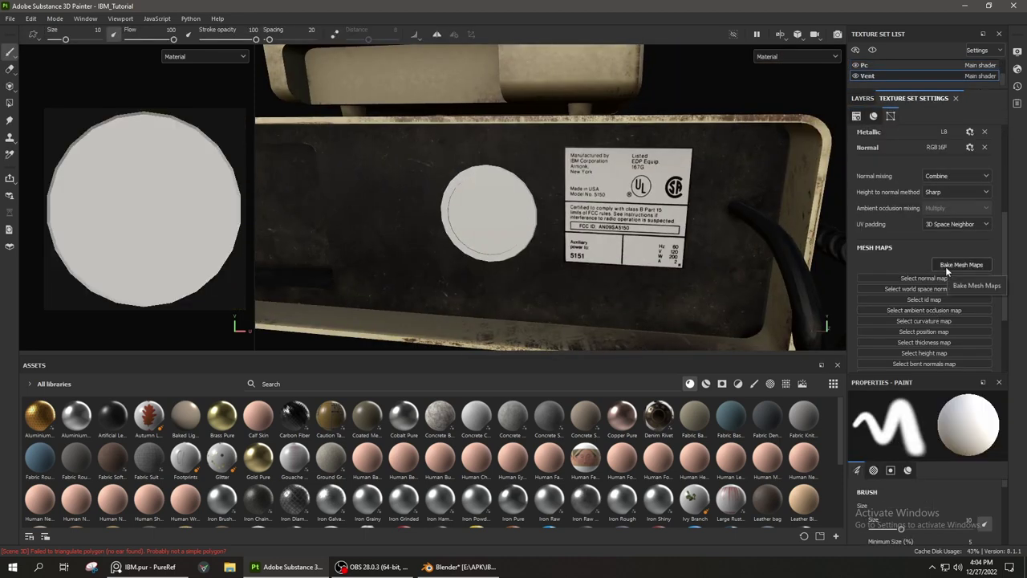
{"action": "left_click", "coordinate": [975, 278]}
{"action": "left_click", "coordinate": [975, 281]}
{"action": "left_click", "coordinate": [571, 140]}
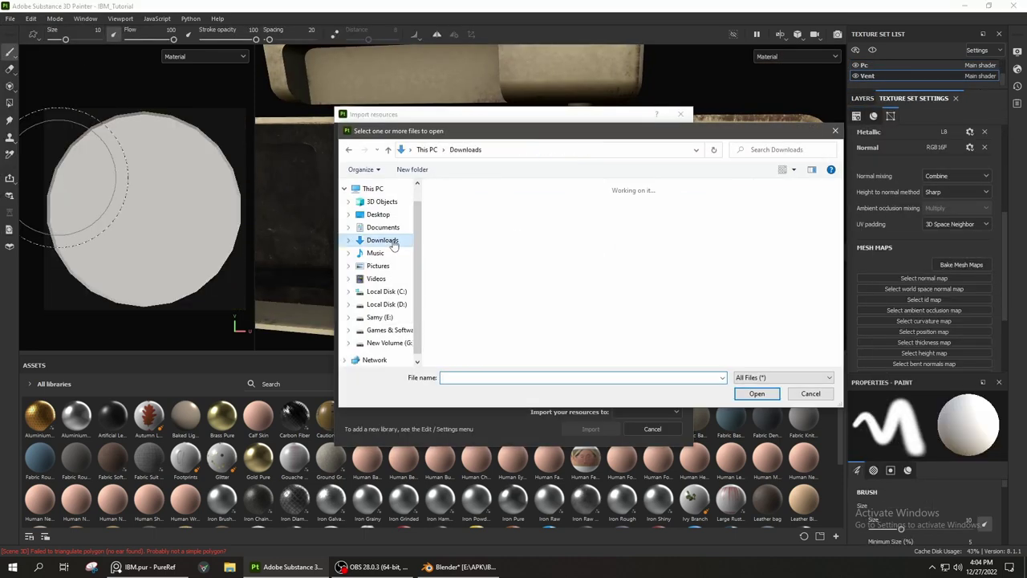
{"action": "left_click", "coordinate": [390, 201]}
{"action": "left_click", "coordinate": [430, 201], "text": "shift"}
{"action": "left_click", "coordinate": [878, 390]}
{"action": "left_click", "coordinate": [650, 176]}
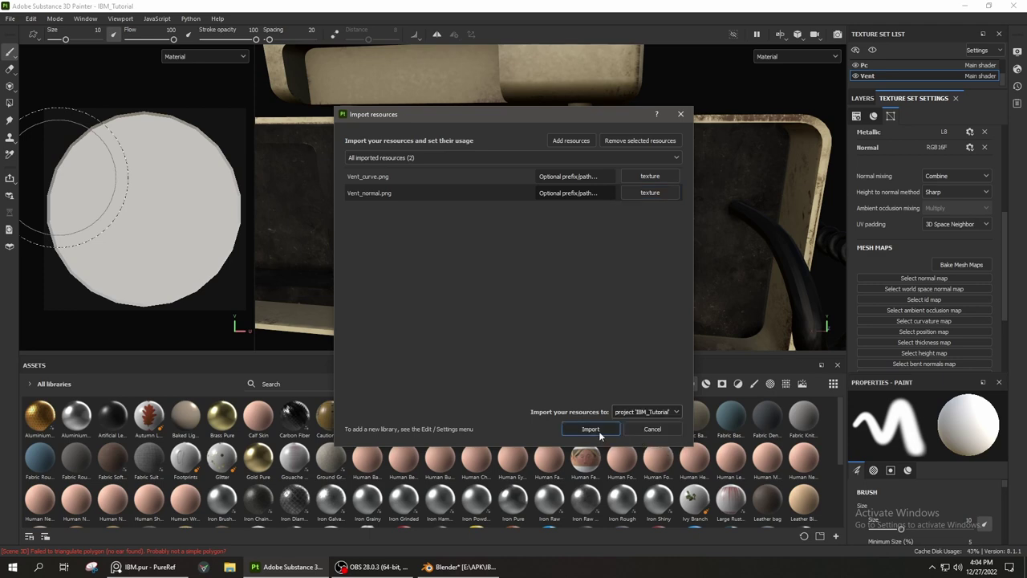
{"action": "left_click", "coordinate": [594, 431]}
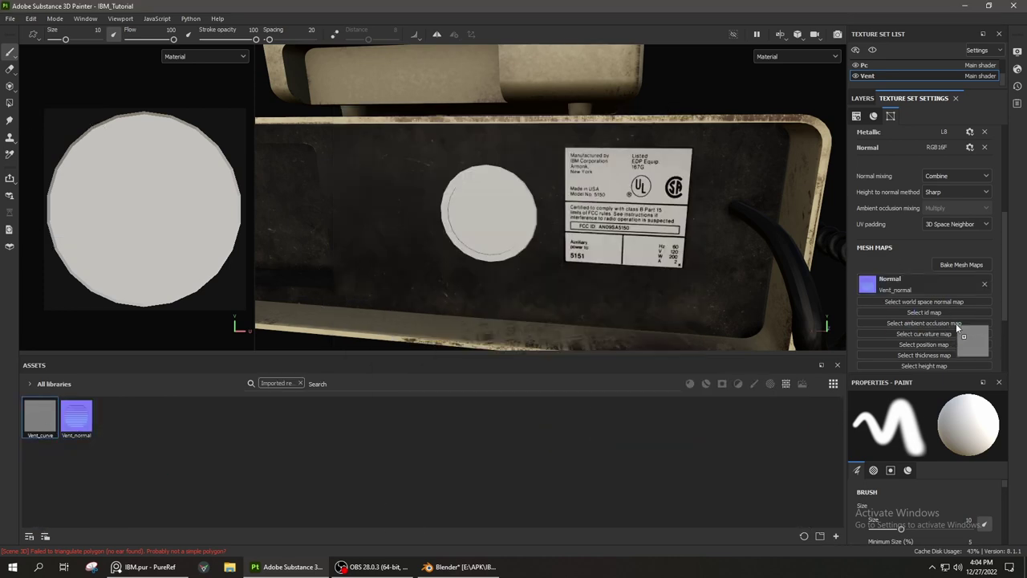
Bake the Vent mesh maps with curvature left unchecked
{"action": "left_click", "coordinate": [959, 265]}
{"action": "left_click", "coordinate": [340, 257]}
{"action": "left_click", "coordinate": [587, 449]}
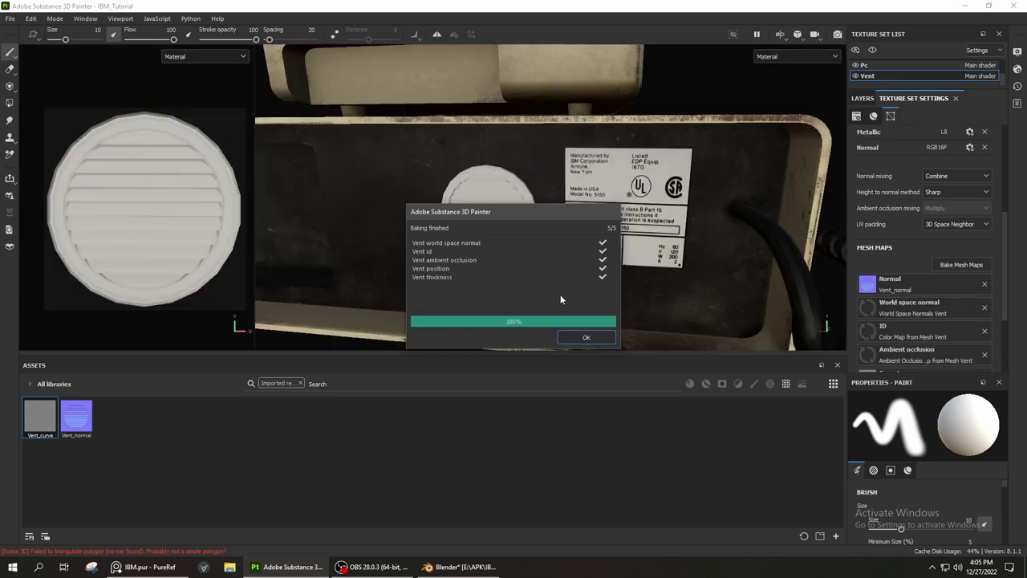
{"action": "mouse_move", "coordinate": [561, 299]}
{"action": "left_mouse_down", "text": "alt"}
{"action": "mouse_move", "coordinate": [381, 226]}
{"action": "mouse_move", "coordinate": [540, 252]}
{"action": "left_mouse_up", "text": "alt"}
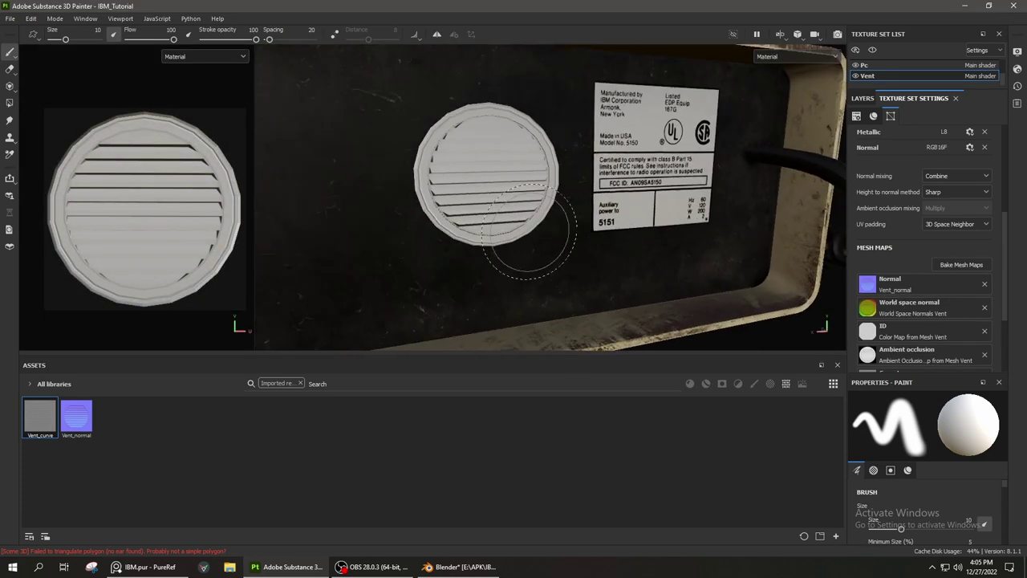
{"action": "scroll", "coordinate": [921, 233], "scroll_direction": "down", "scroll_amount": 2}
Bake the selected mesh maps for the Pc texture set
{"action": "left_click", "coordinate": [867, 66]}
{"action": "left_click", "coordinate": [928, 98]}
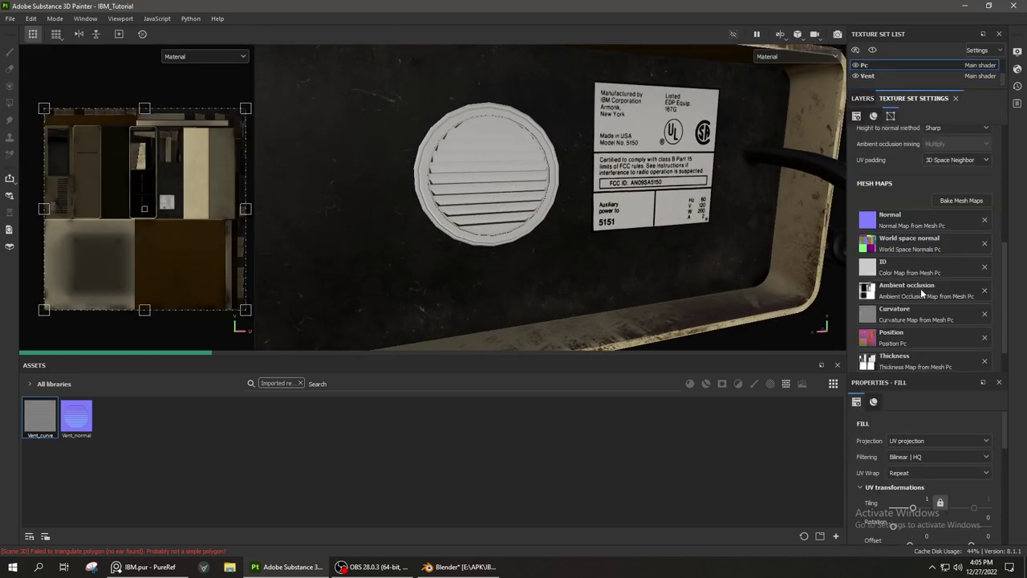
{"action": "left_click", "coordinate": [955, 161]}
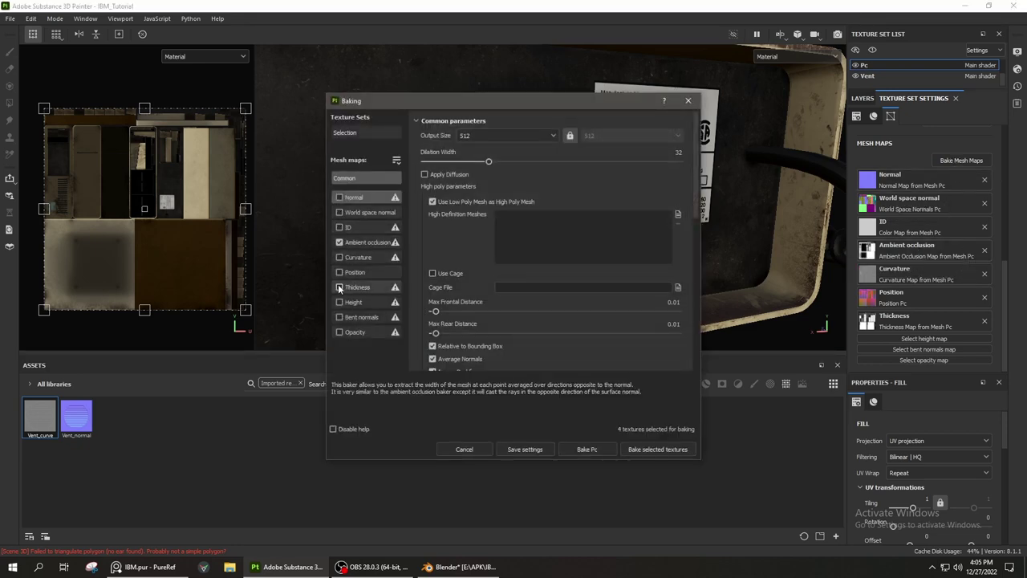
{"action": "left_click", "coordinate": [601, 450]}
Apply the Plastic Dusty material from the materials shelf to the vent
{"action": "mouse_move", "coordinate": [592, 337]}
{"action": "left_mouse_down", "text": "alt"}
{"action": "mouse_move", "coordinate": [309, 295]}
{"action": "mouse_move", "coordinate": [296, 337]}
{"action": "left_mouse_up", "text": "alt"}
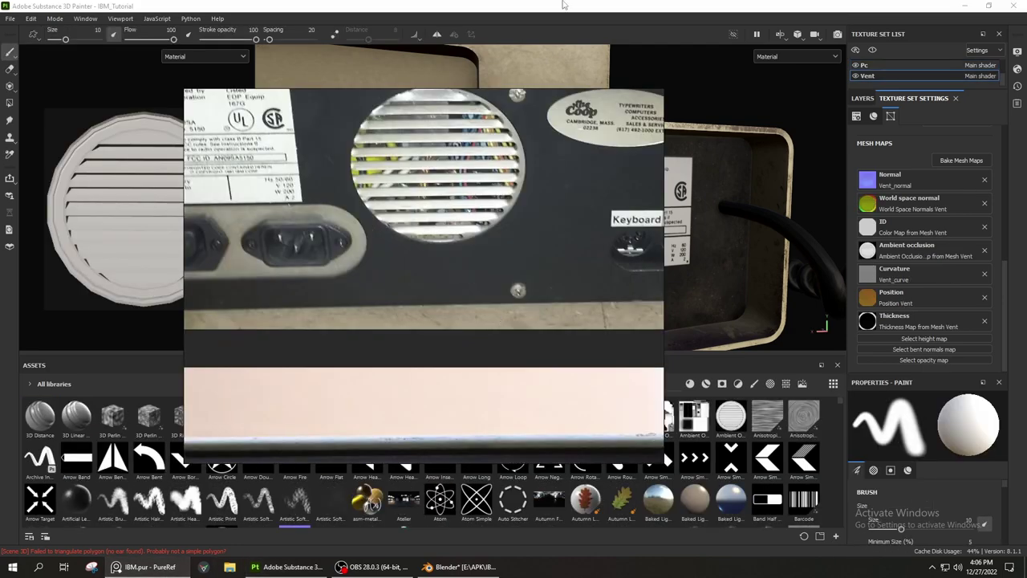
{"action": "left_click", "coordinate": [562, 5]}
{"action": "left_click", "coordinate": [706, 384]}
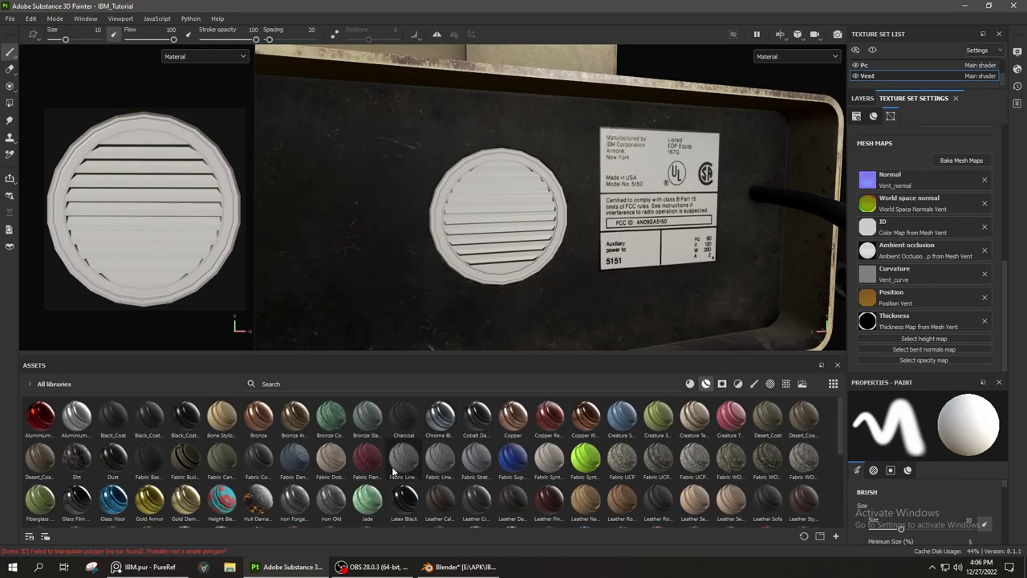
{"action": "scroll", "coordinate": [360, 504], "scroll_direction": "down", "scroll_amount": 1}
{"action": "left_click_drag", "start_coordinate": [513, 411], "coordinate": [504, 232]}
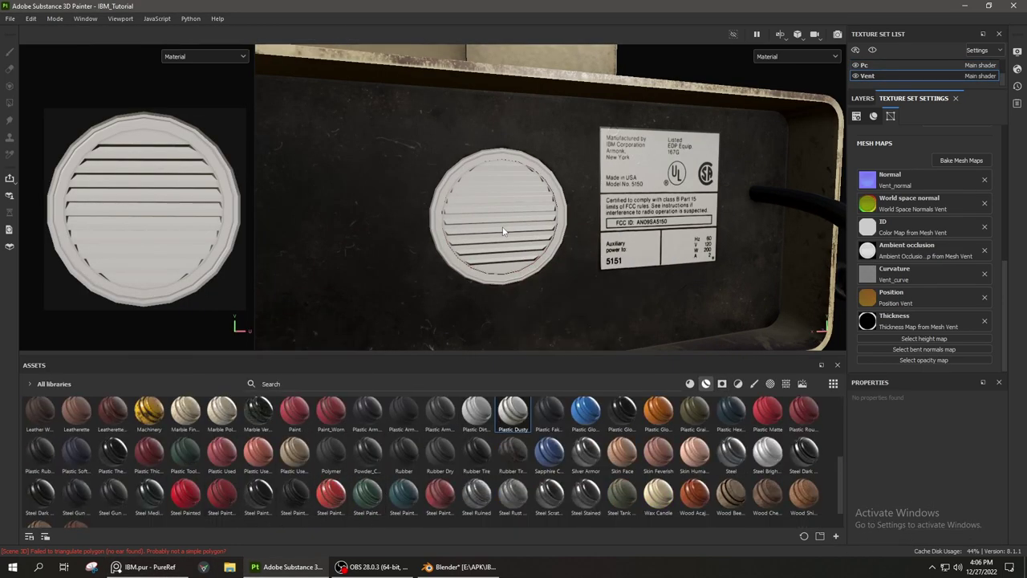
Fade Dirt Edges to 65, drive Base roughness with Dirt Gradient, then delete the Plastic Dusty group
{"action": "scroll", "coordinate": [541, 258], "scroll_direction": "up", "scroll_amount": 2}
{"action": "scroll", "coordinate": [562, 273], "scroll_direction": "down", "scroll_amount": 3}
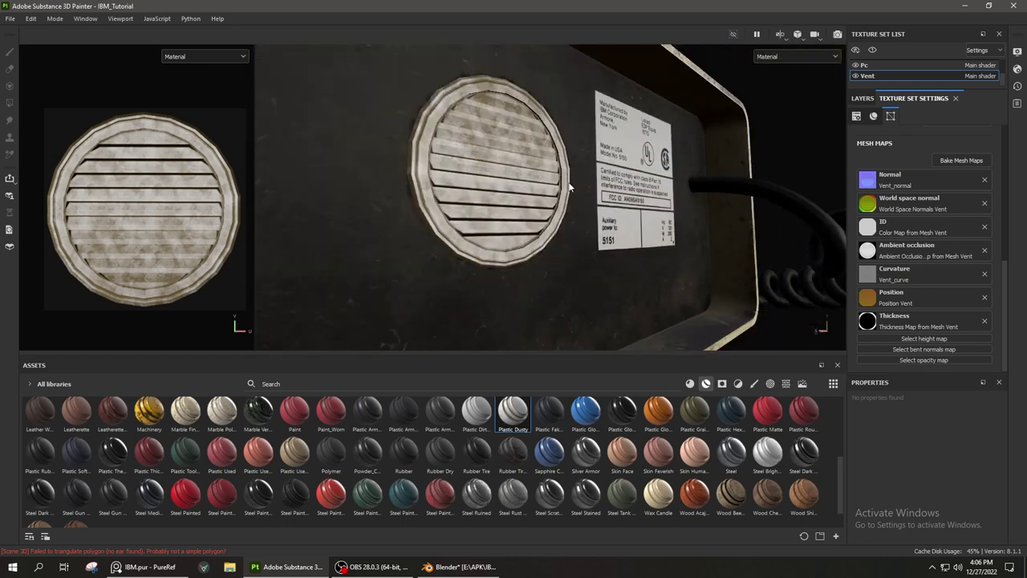
{"action": "left_click_drag", "start_coordinate": [610, 288], "coordinate": [658, 311], "text": "alt"}
{"action": "left_click", "coordinate": [862, 98]}
{"action": "left_click", "coordinate": [898, 214]}
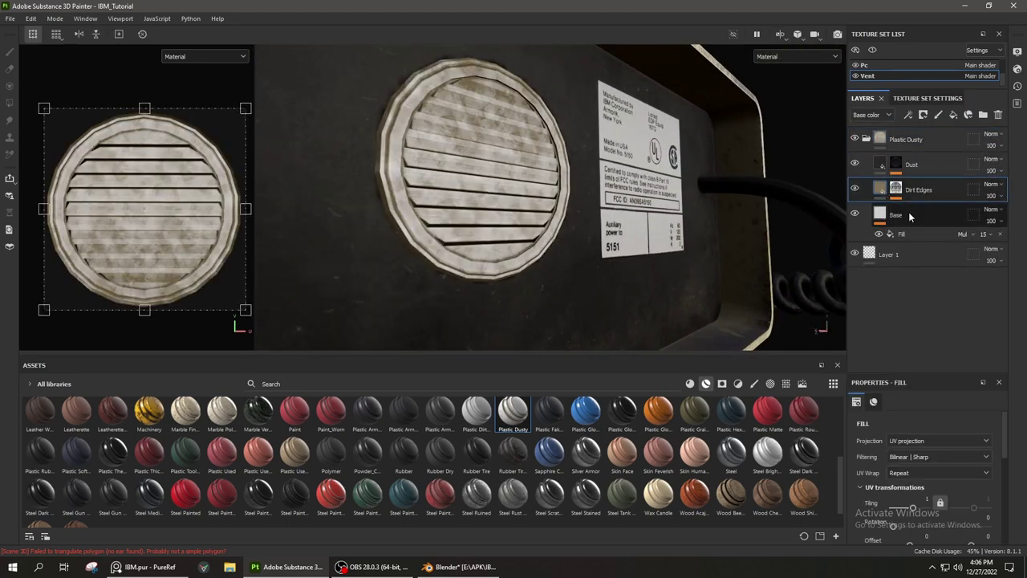
{"action": "left_click_drag", "start_coordinate": [516, 289], "coordinate": [562, 265], "text": "alt"}
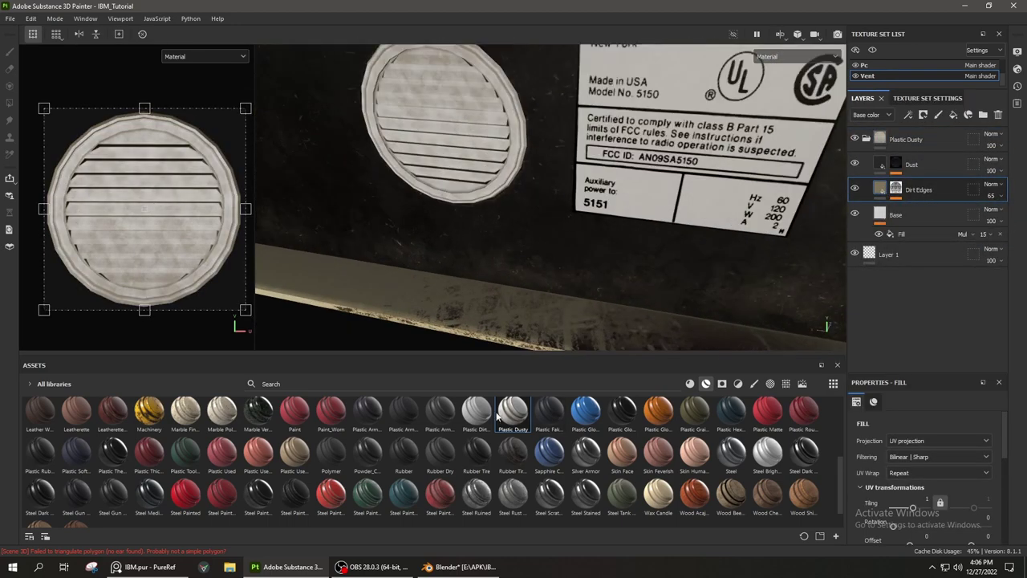
{"action": "left_click_drag", "start_coordinate": [924, 504], "coordinate": [888, 502]}
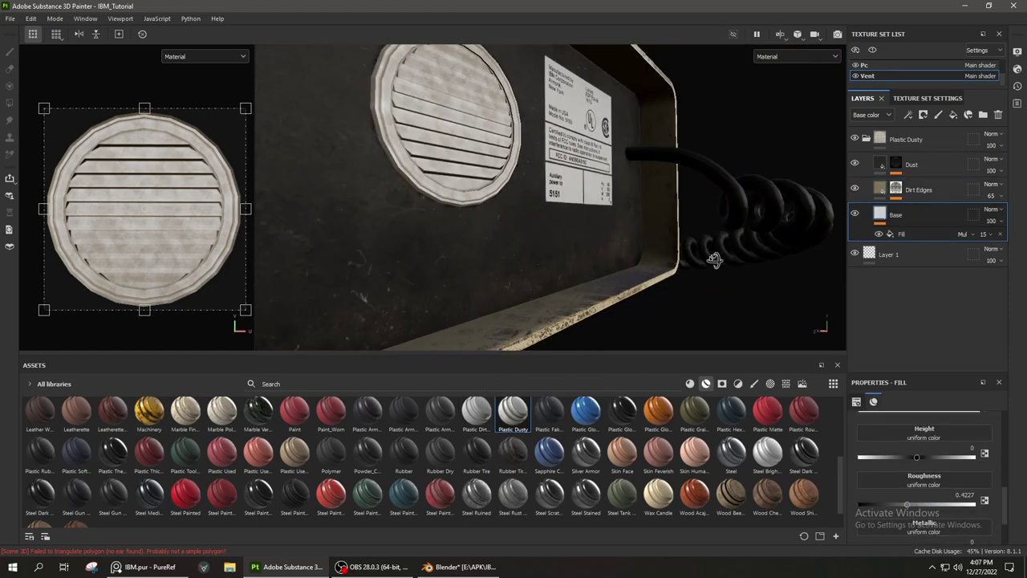
{"action": "left_click", "coordinate": [924, 480]}
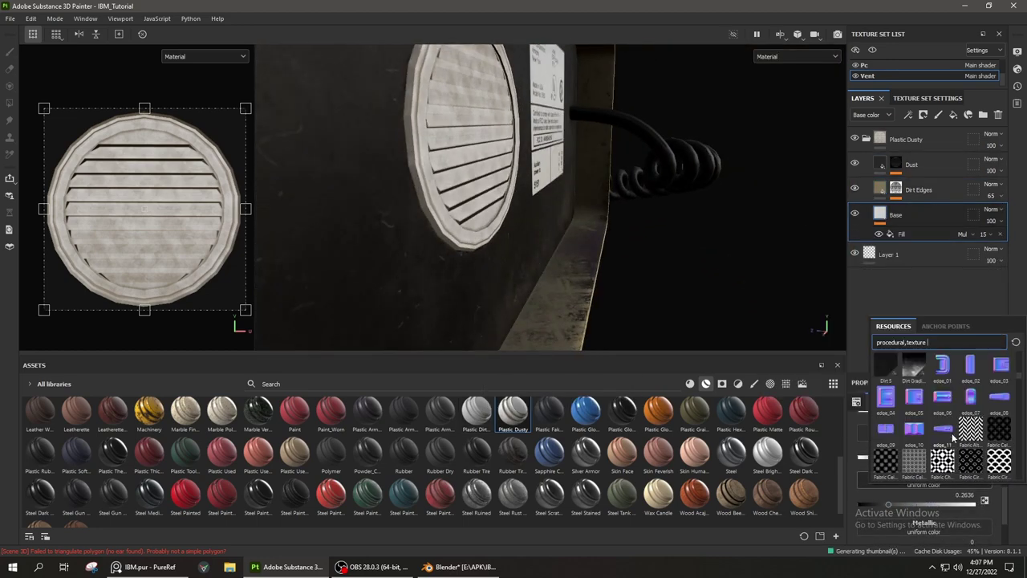
{"action": "left_click", "coordinate": [913, 462]}
{"action": "mouse_move", "coordinate": [458, 275]}
{"action": "left_mouse_down", "text": "alt"}
{"action": "mouse_move", "coordinate": [722, 265]}
{"action": "mouse_move", "coordinate": [675, 371]}
{"action": "left_mouse_up", "text": "alt"}
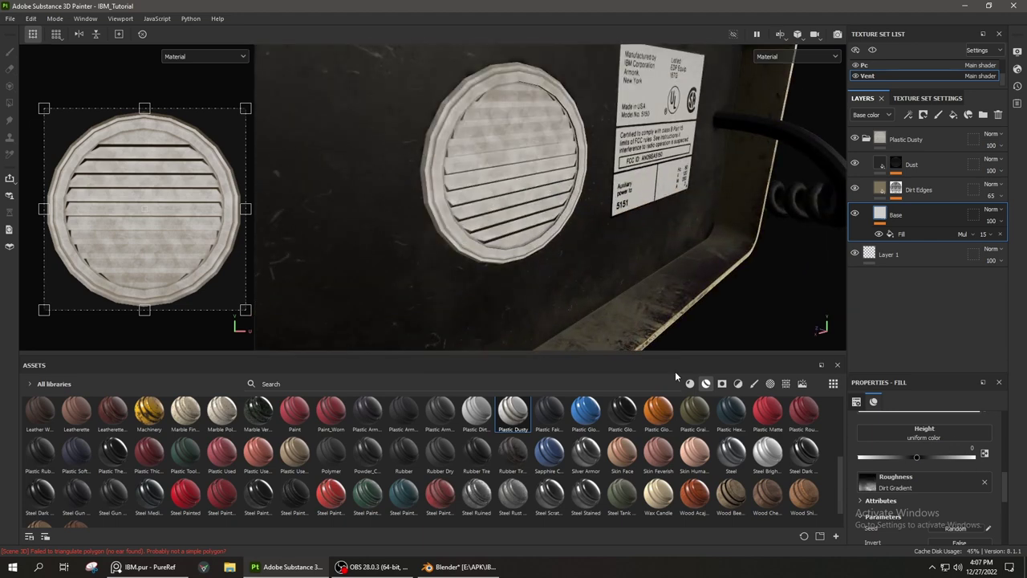
{"action": "left_click", "coordinate": [952, 139]}
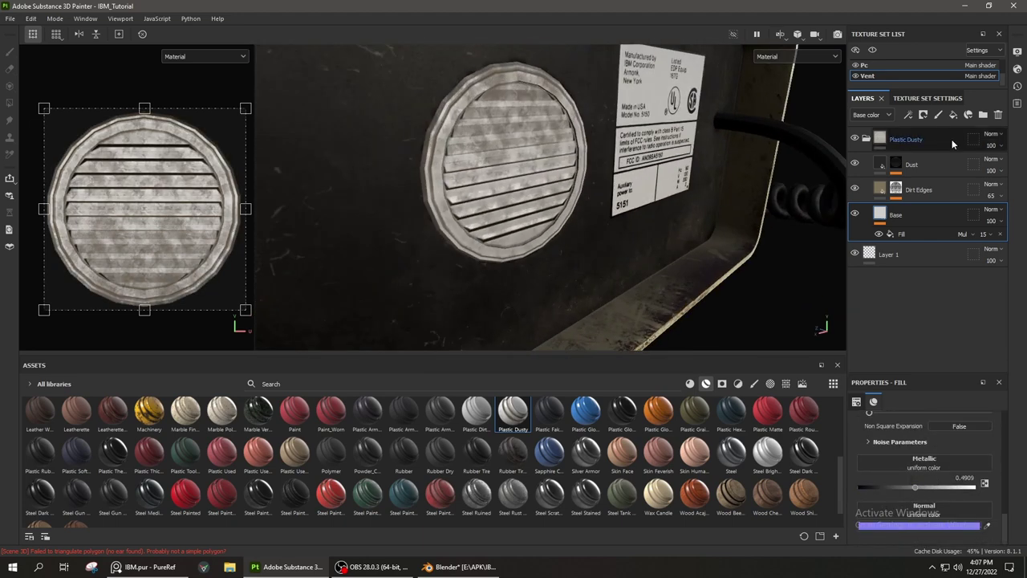
{"action": "key", "text": "Delete"}
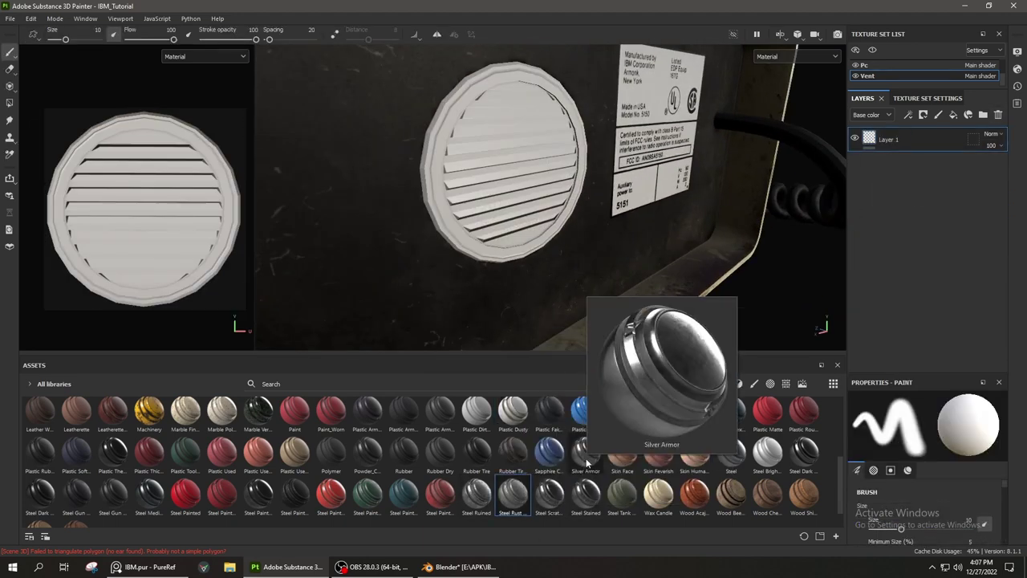
Apply the Dirt smart material to the vent, randomizing its pattern and adjusting tiling and opacity
{"action": "scroll", "coordinate": [87, 457], "scroll_direction": "up", "scroll_amount": 5}
{"action": "left_click_drag", "start_coordinate": [87, 458], "coordinate": [484, 257]}
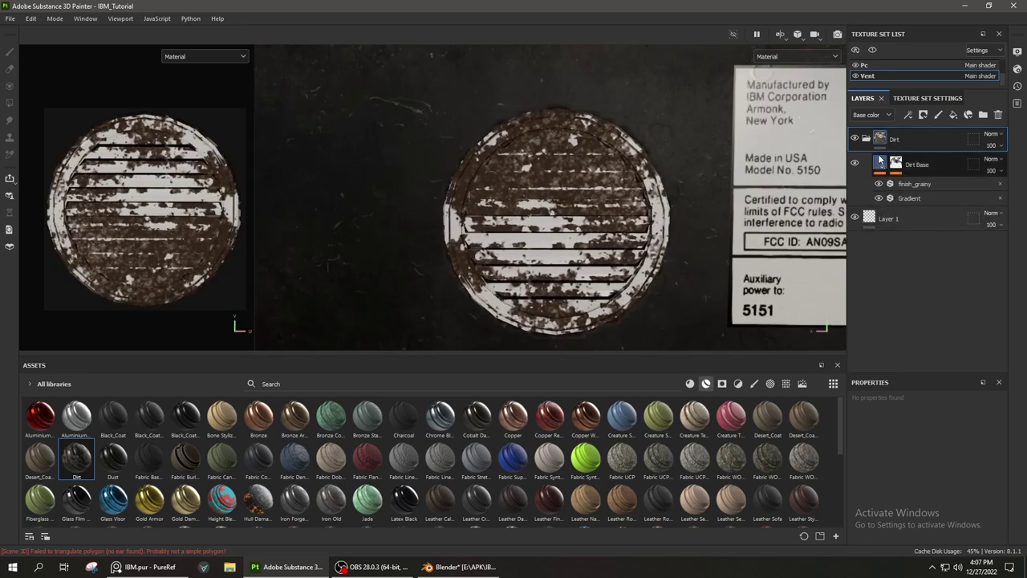
{"action": "left_click", "coordinate": [881, 161]}
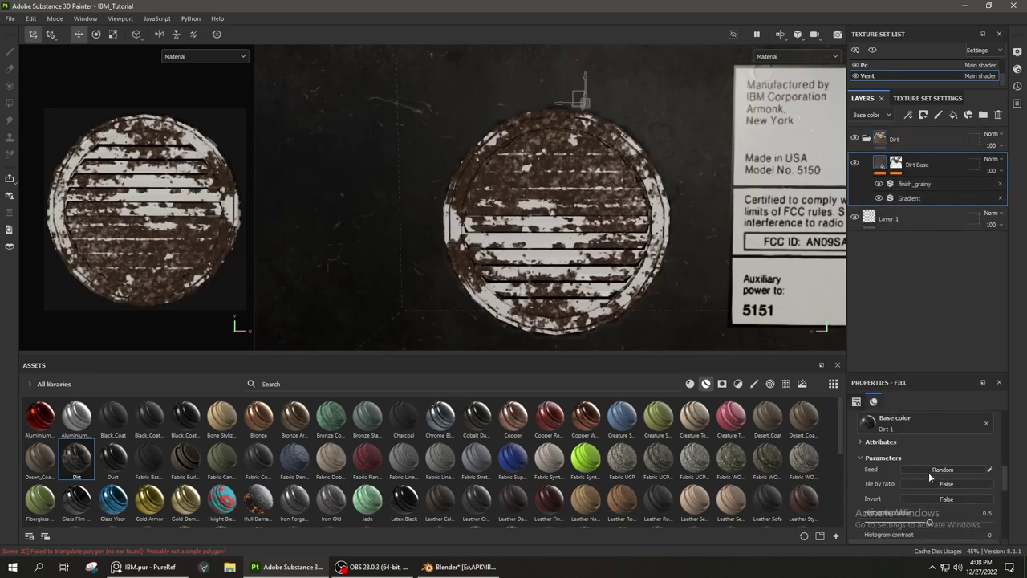
{"action": "left_click", "coordinate": [944, 470]}
{"action": "left_click_drag", "start_coordinate": [910, 447], "coordinate": [901, 448]}
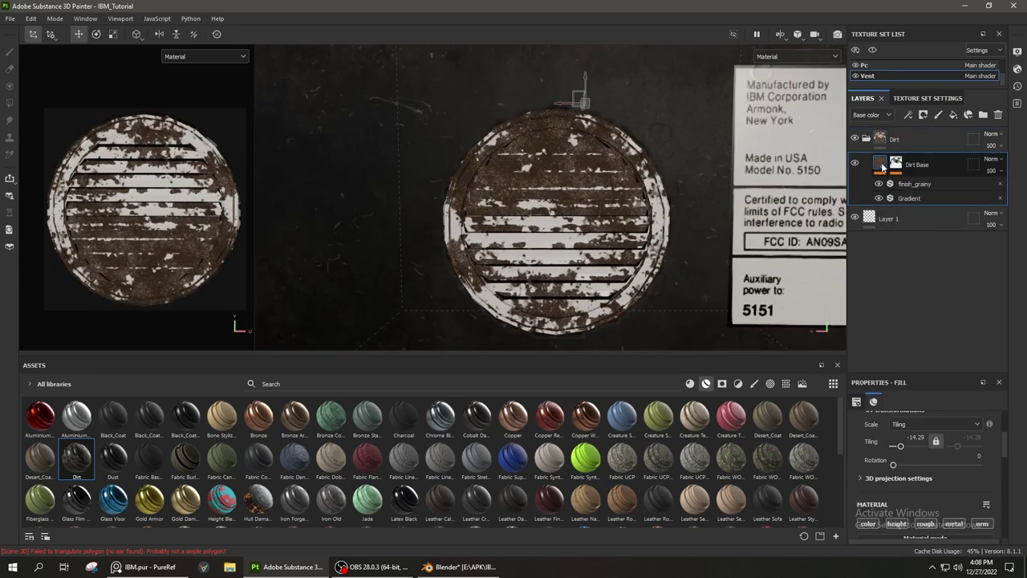
{"action": "scroll", "coordinate": [940, 449], "scroll_direction": "down", "scroll_amount": 5}
{"action": "left_click", "coordinate": [992, 170]}
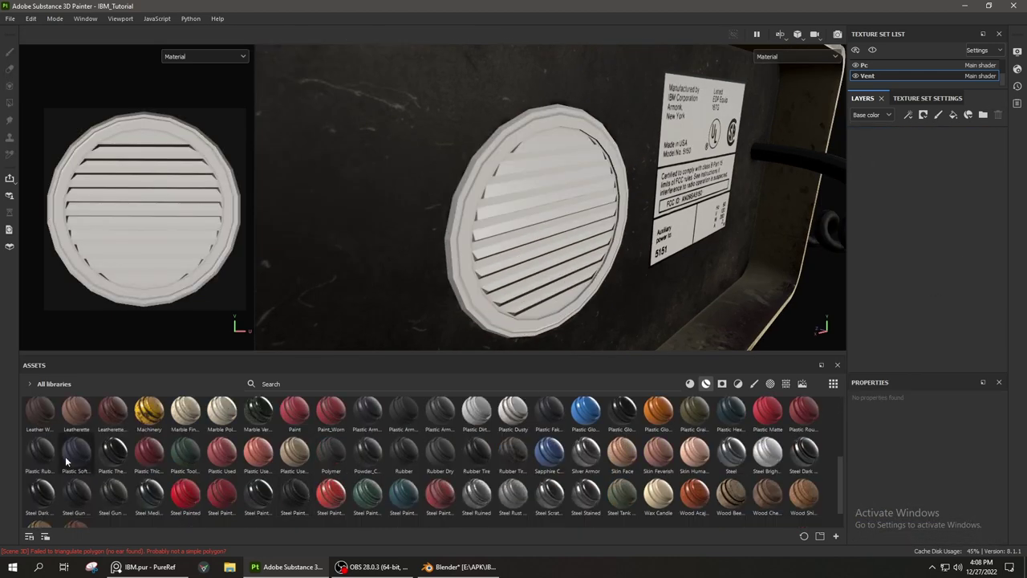
Apply Steel Painted to the vent and lighten its paint colour to pale pink
{"action": "left_click_drag", "start_coordinate": [148, 491], "coordinate": [229, 474]}
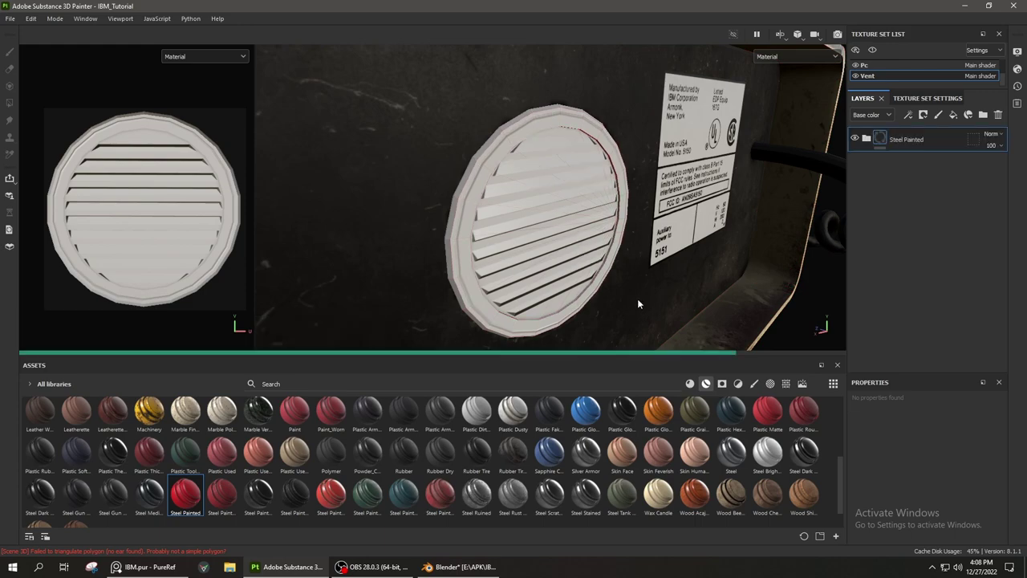
{"action": "left_click_drag", "start_coordinate": [799, 226], "coordinate": [573, 271]}
{"action": "left_click", "coordinate": [867, 138]}
{"action": "left_click", "coordinate": [955, 442]}
{"action": "left_click", "coordinate": [810, 385]}
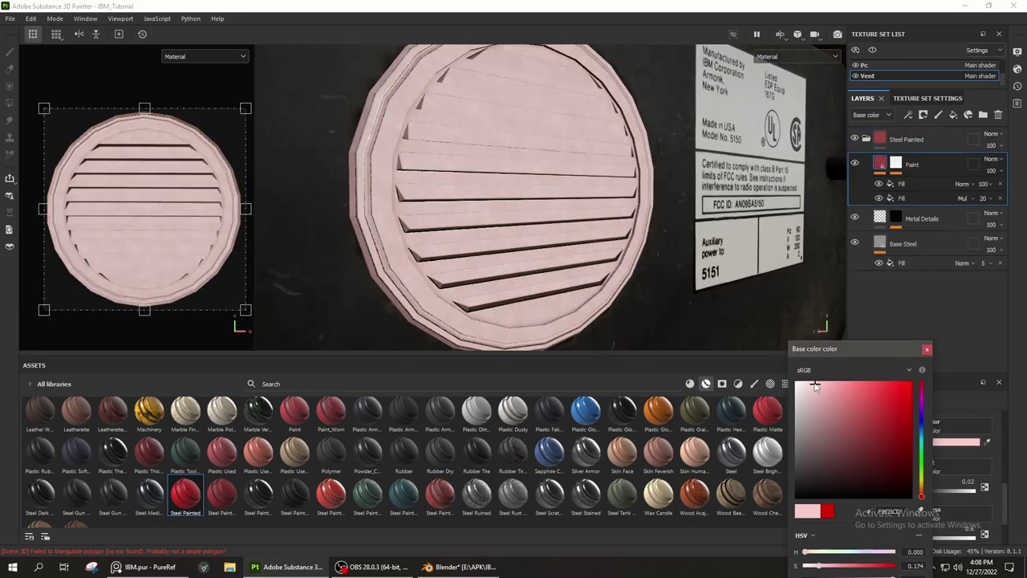
{"action": "scroll", "coordinate": [568, 234], "scroll_direction": "down", "scroll_amount": 3}
{"action": "mouse_move", "coordinate": [569, 233]}
{"action": "left_mouse_down", "text": "alt"}
{"action": "mouse_move", "coordinate": [528, 230]}
{"action": "mouse_move", "coordinate": [562, 241]}
{"action": "left_mouse_up", "text": "alt"}
{"action": "scroll", "coordinate": [528, 229], "scroll_direction": "up", "scroll_amount": 3}
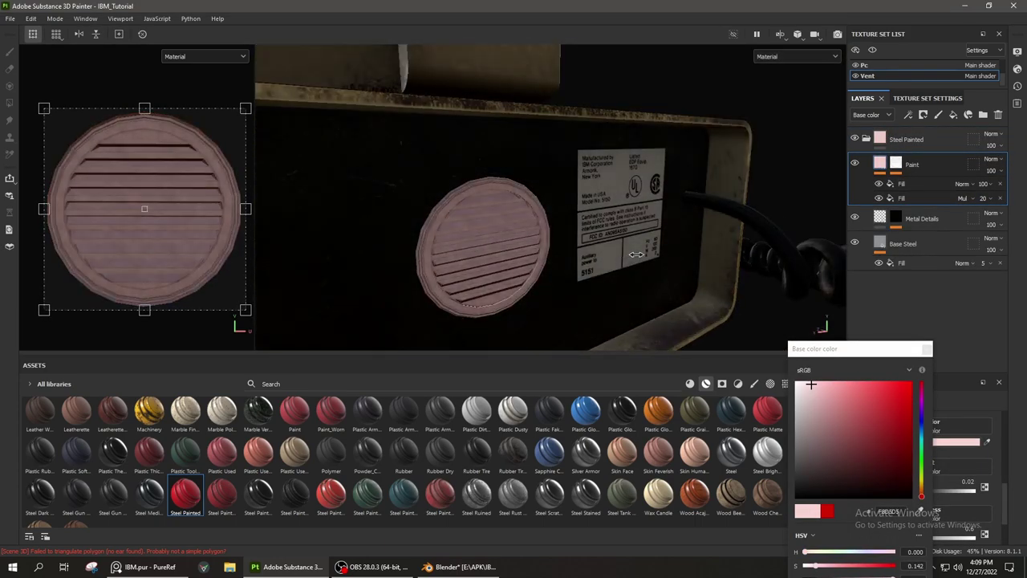
Apply Rubber Tire Dirty to the vent and set its Rubber Base colour to white
{"action": "scroll", "coordinate": [619, 467], "scroll_direction": "down", "scroll_amount": 1}
{"action": "mouse_move", "coordinate": [513, 419]}
{"action": "left_mouse_down"}
{"action": "mouse_move", "coordinate": [607, 281]}
{"action": "mouse_move", "coordinate": [462, 272]}
{"action": "left_mouse_up"}
{"action": "scroll", "coordinate": [462, 277], "scroll_direction": "up", "scroll_amount": 3}
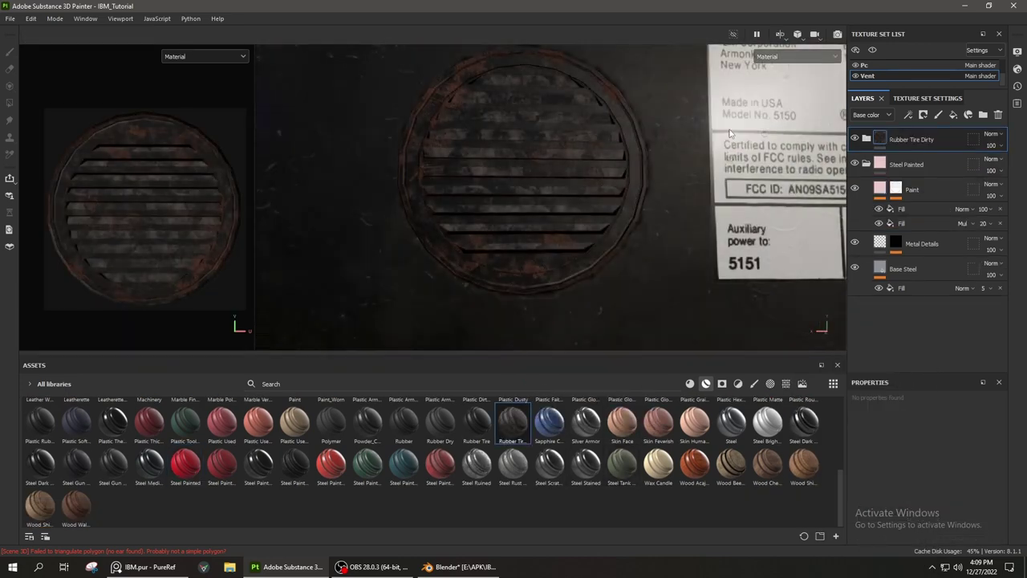
{"action": "left_click", "coordinate": [867, 139]}
{"action": "left_click", "coordinate": [905, 298]}
{"action": "scroll", "coordinate": [911, 471], "scroll_direction": "up", "scroll_amount": 2}
{"action": "left_click", "coordinate": [911, 474]}
{"action": "left_click_drag", "start_coordinate": [812, 469], "coordinate": [797, 385]}
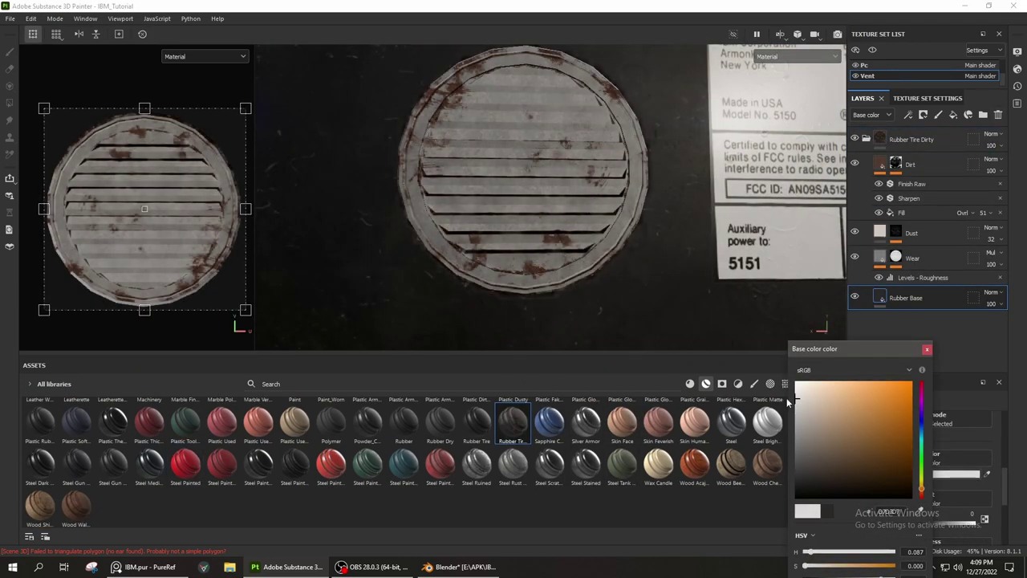
{"action": "left_click_drag", "start_coordinate": [562, 209], "coordinate": [370, 225], "text": "alt"}
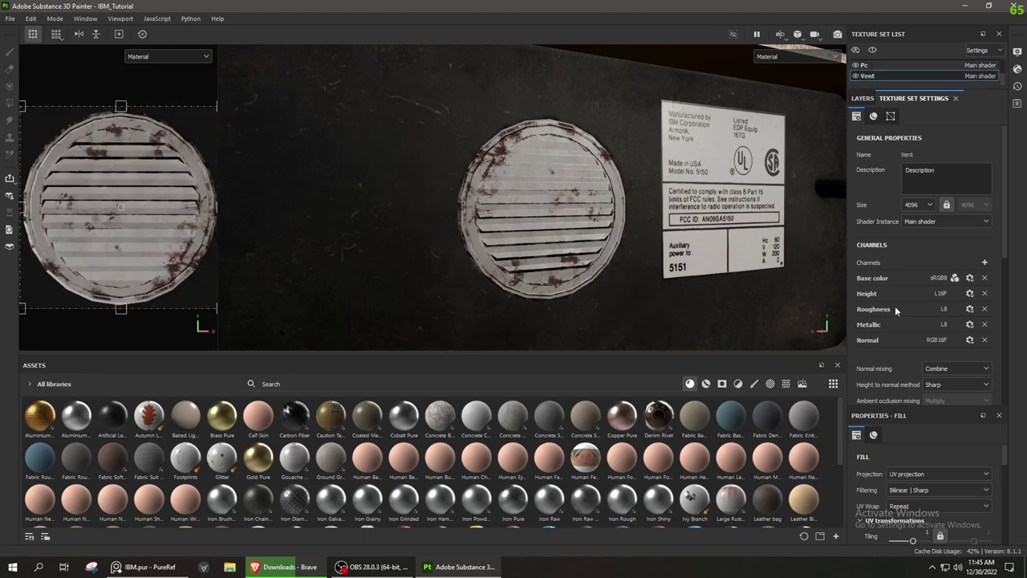
Import the three Vent_normal images from Downloads into the current project
{"action": "left_click", "coordinate": [10, 18]}
{"action": "left_click", "coordinate": [35, 173]}
{"action": "left_click", "coordinate": [574, 143]}
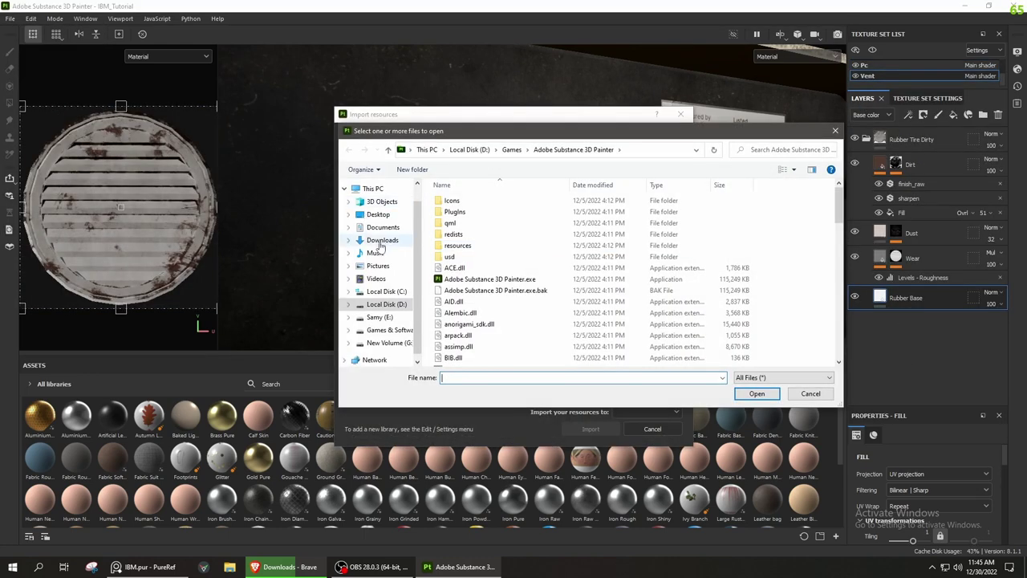
{"action": "left_click", "coordinate": [382, 240]}
{"action": "left_click", "coordinate": [451, 257]}
{"action": "left_click", "coordinate": [531, 257], "text": "shift"}
{"action": "left_click", "coordinate": [757, 394]}
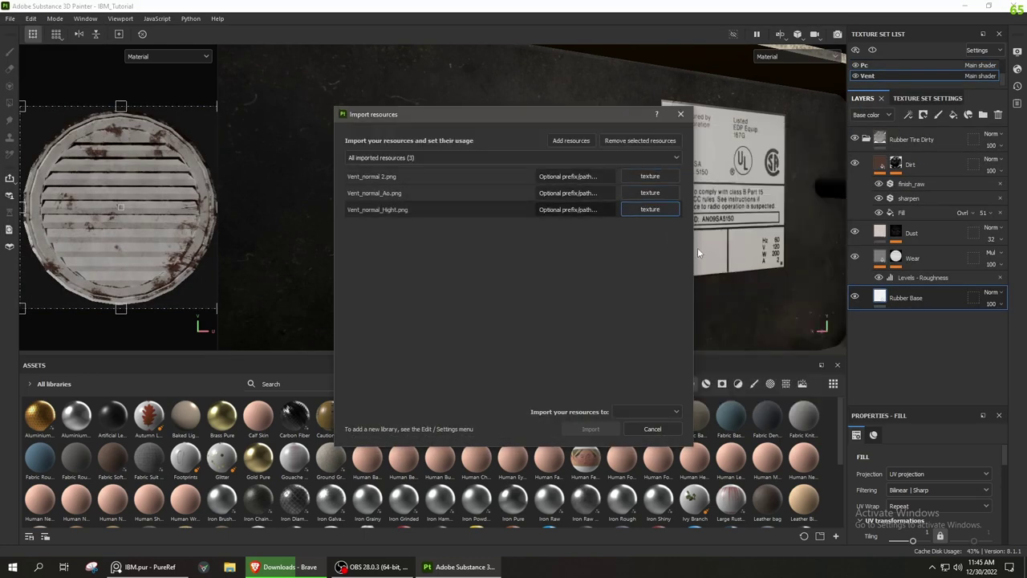
{"action": "left_click", "coordinate": [590, 428]}
{"action": "left_click", "coordinate": [913, 98]}
Remove the vent's AO and curvature maps; assign Vent_normal 2 as normal and Vent_normal_Ao as AO
{"action": "scroll", "coordinate": [923, 241], "scroll_direction": "down", "scroll_amount": 5}
{"action": "scroll", "coordinate": [963, 233], "scroll_direction": "down", "scroll_amount": 1}
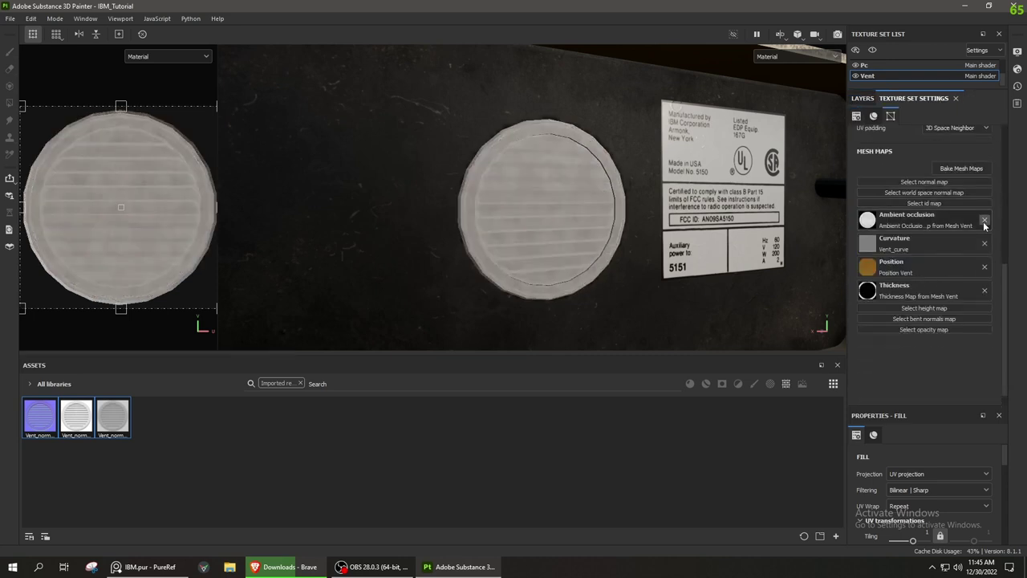
{"action": "left_click", "coordinate": [985, 222]}
{"action": "left_click", "coordinate": [984, 243]}
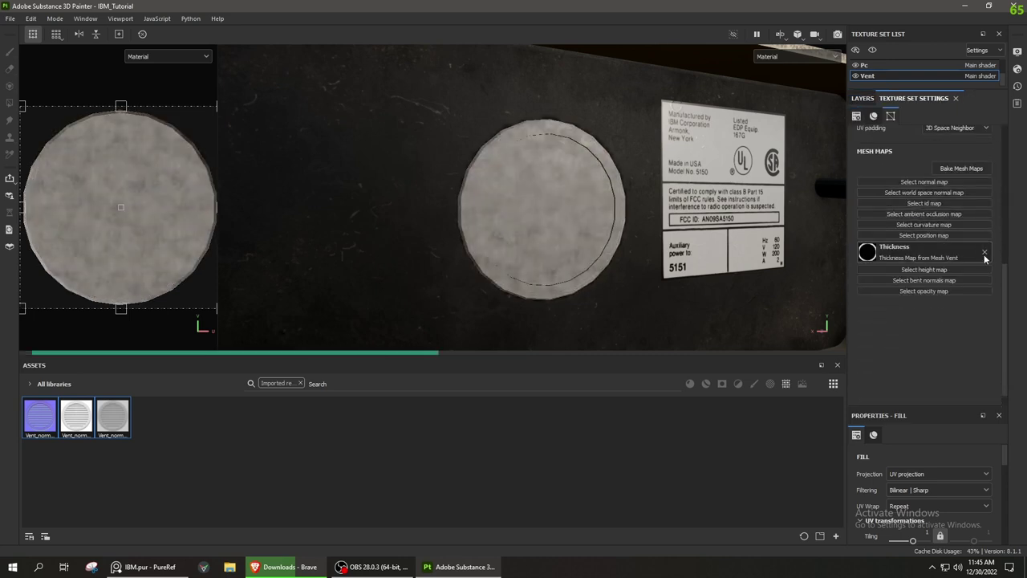
{"action": "left_click_drag", "start_coordinate": [945, 183], "coordinate": [923, 182]}
{"action": "left_click_drag", "start_coordinate": [76, 417], "coordinate": [924, 227]}
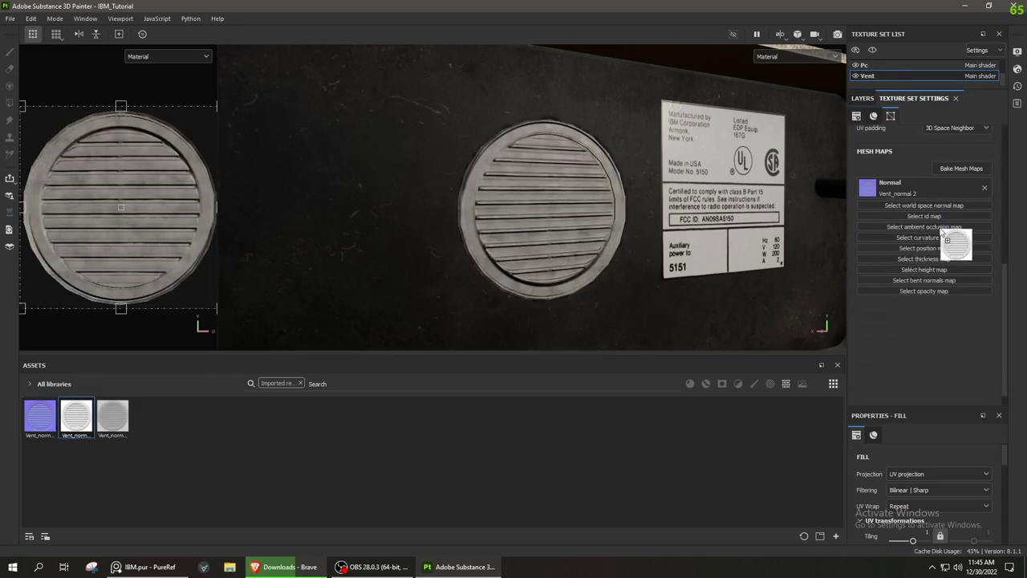
{"action": "scroll", "coordinate": [612, 308], "scroll_direction": "up", "scroll_amount": 3}
{"action": "scroll", "coordinate": [612, 307], "scroll_direction": "down", "scroll_amount": 3}
{"action": "left_click", "coordinate": [868, 188]}
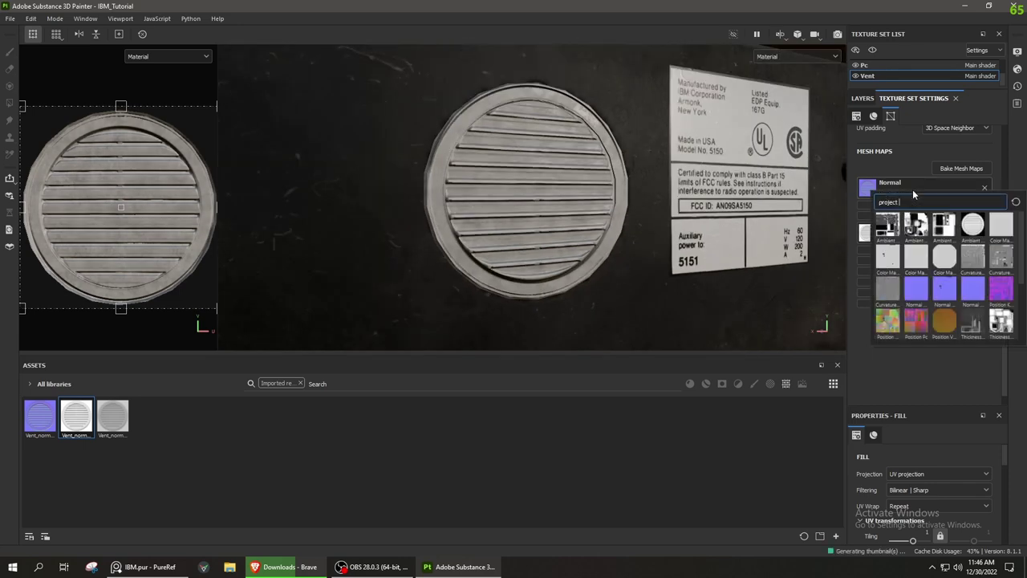
Bake the Vent texture set's remaining mesh maps and view the result on the vent
{"action": "left_click", "coordinate": [951, 171]}
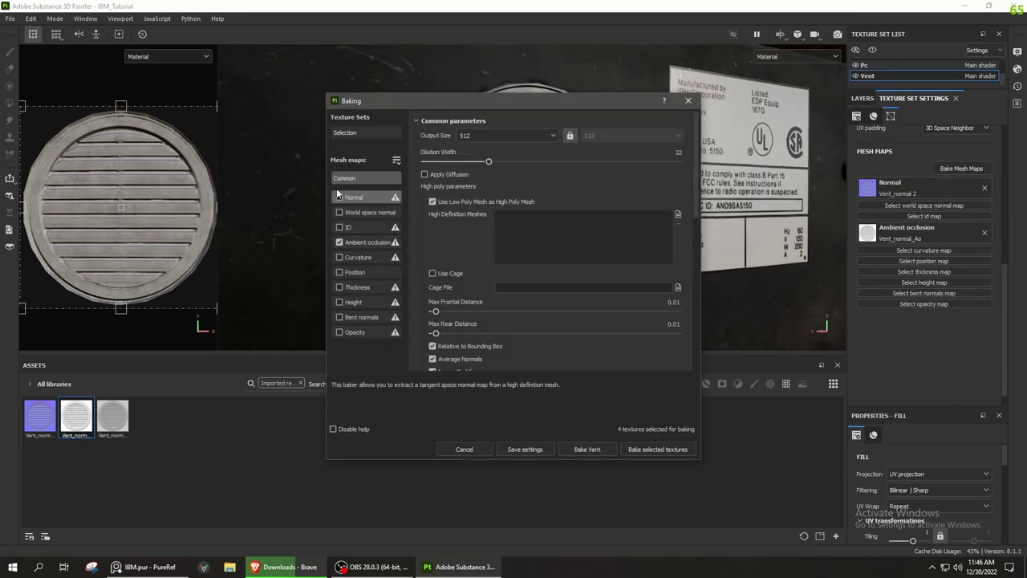
{"action": "left_click", "coordinate": [602, 449]}
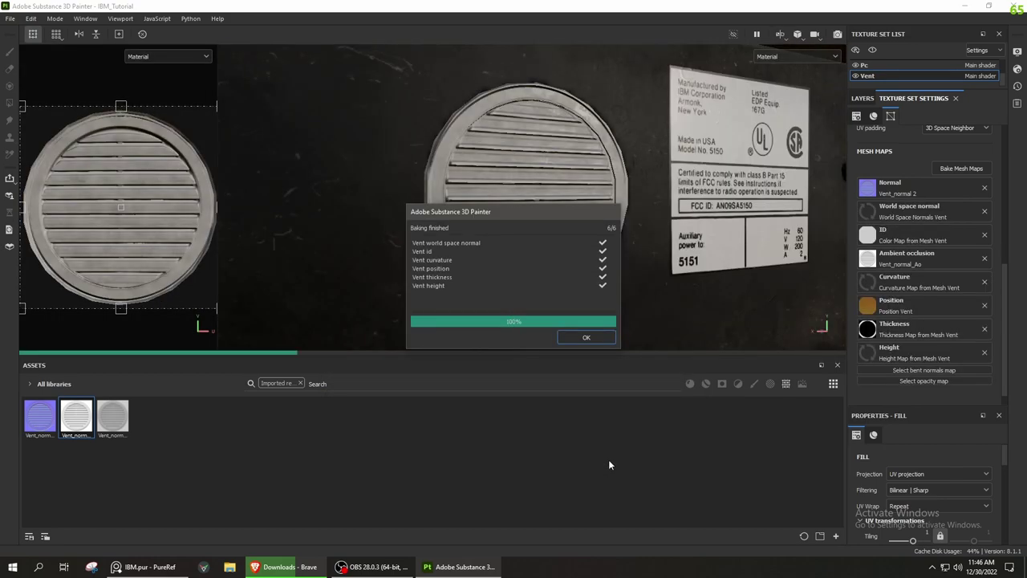
{"action": "left_click", "coordinate": [586, 337]}
{"action": "scroll", "coordinate": [596, 330], "scroll_direction": "up", "scroll_amount": 3}
{"action": "scroll", "coordinate": [537, 223], "scroll_direction": "up", "scroll_amount": 2}
{"action": "left_click_drag", "start_coordinate": [537, 223], "coordinate": [560, 321], "text": "alt"}
{"action": "scroll", "coordinate": [556, 297], "scroll_direction": "down", "scroll_amount": 4}
{"action": "scroll", "coordinate": [561, 328], "scroll_direction": "up", "scroll_amount": 4}
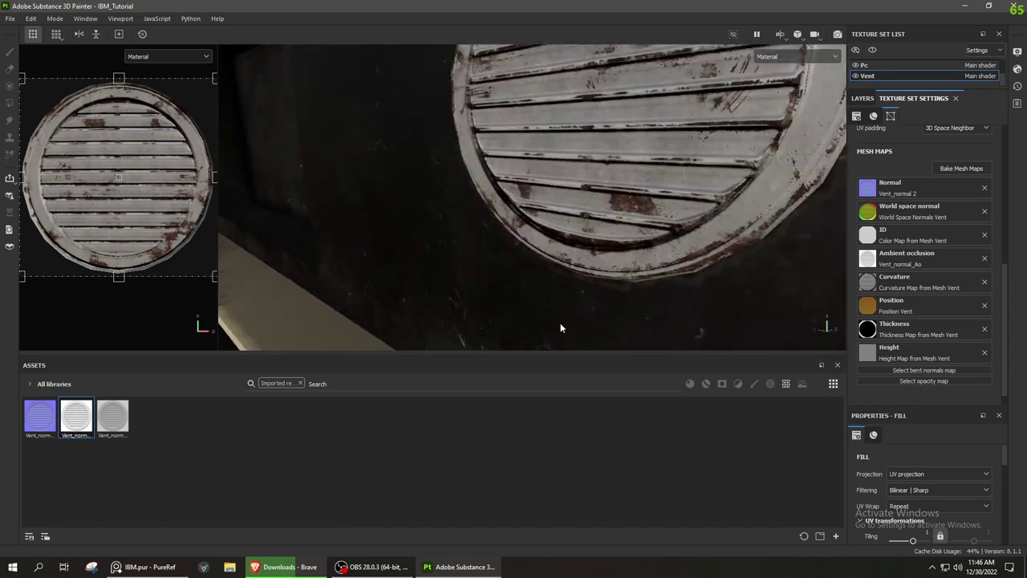
{"action": "scroll", "coordinate": [560, 328], "scroll_direction": "down", "scroll_amount": 2}
Review the vent's Rubber Base colour from several angles
{"action": "scroll", "coordinate": [610, 285], "scroll_direction": "down", "scroll_amount": 3}
{"action": "left_click_drag", "start_coordinate": [610, 286], "coordinate": [803, 233], "text": "alt"}
{"action": "scroll", "coordinate": [822, 222], "scroll_direction": "up", "scroll_amount": 3}
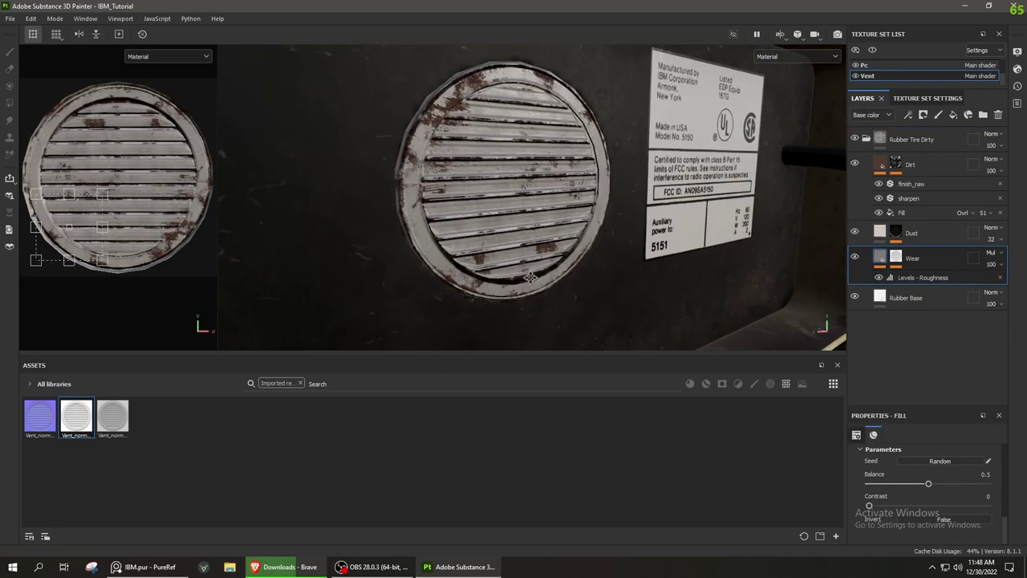
{"action": "left_click", "coordinate": [907, 298]}
{"action": "left_click", "coordinate": [955, 511]}
{"action": "mouse_move", "coordinate": [610, 264]}
{"action": "left_mouse_down", "text": "alt"}
{"action": "mouse_move", "coordinate": [641, 284]}
{"action": "mouse_move", "coordinate": [591, 305]}
{"action": "left_mouse_up", "text": "alt"}
{"action": "scroll", "coordinate": [479, 287], "scroll_direction": "up", "scroll_amount": 3}
{"action": "left_click_drag", "start_coordinate": [479, 286], "coordinate": [601, 266], "text": "alt"}
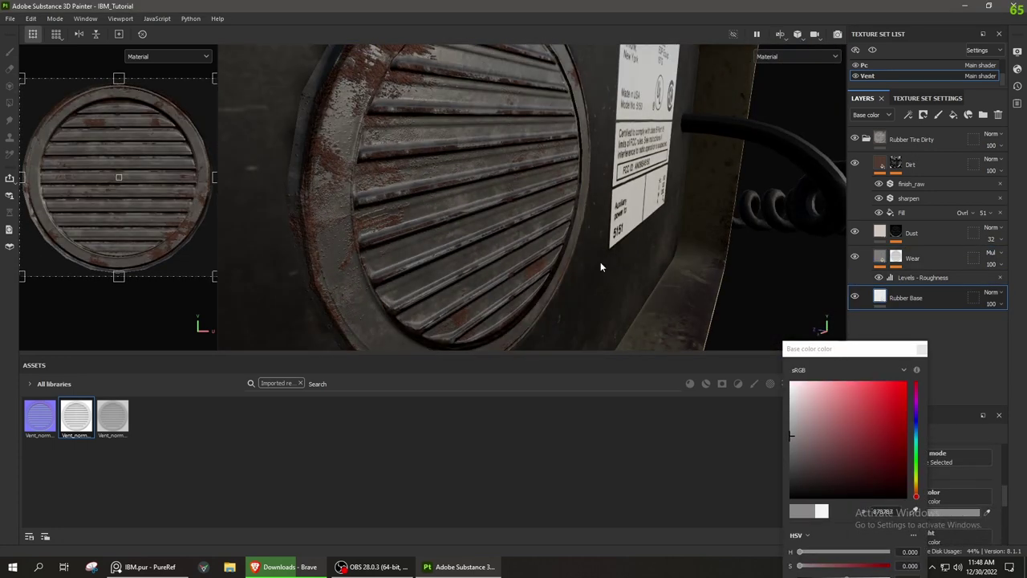
{"action": "left_click", "coordinate": [647, 500]}
{"action": "scroll", "coordinate": [460, 255], "scroll_direction": "down", "scroll_amount": 5}
{"action": "mouse_move", "coordinate": [460, 254]}
{"action": "left_mouse_down", "text": "alt"}
{"action": "mouse_move", "coordinate": [690, 302]}
{"action": "mouse_move", "coordinate": [562, 265]}
{"action": "left_mouse_up", "text": "alt"}
Change the Normal map format in Project configuration and apply it
{"action": "left_click", "coordinate": [10, 18]}
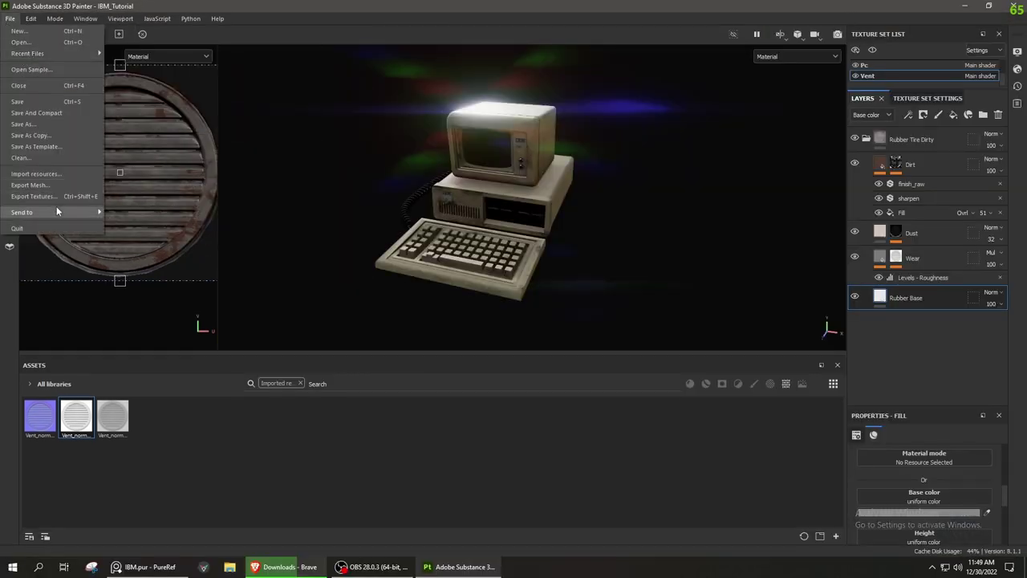
{"action": "left_click", "coordinate": [50, 55]}
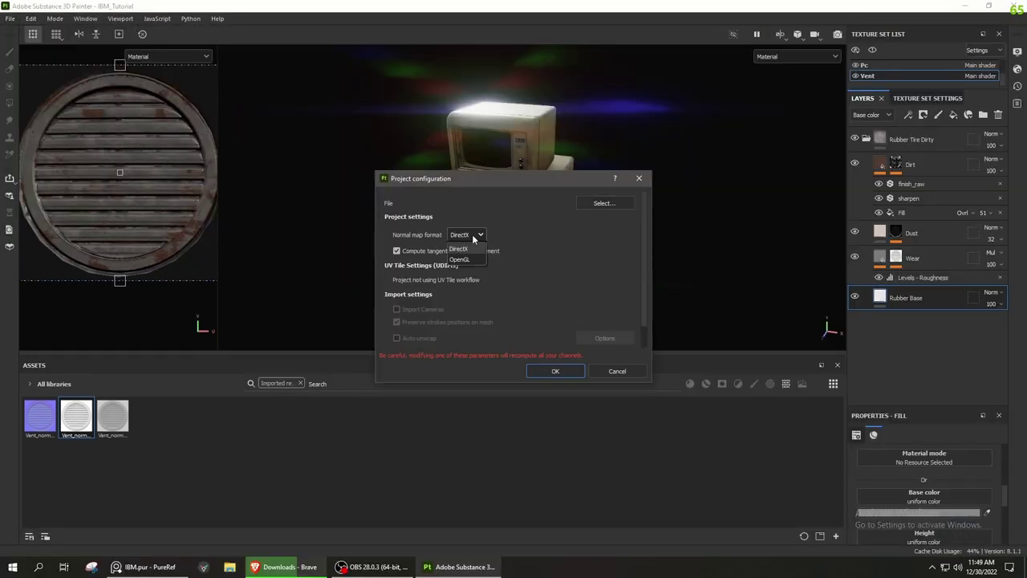
{"action": "left_click", "coordinate": [604, 203]}
{"action": "left_click", "coordinate": [864, 456]}
{"action": "left_click", "coordinate": [555, 371]}
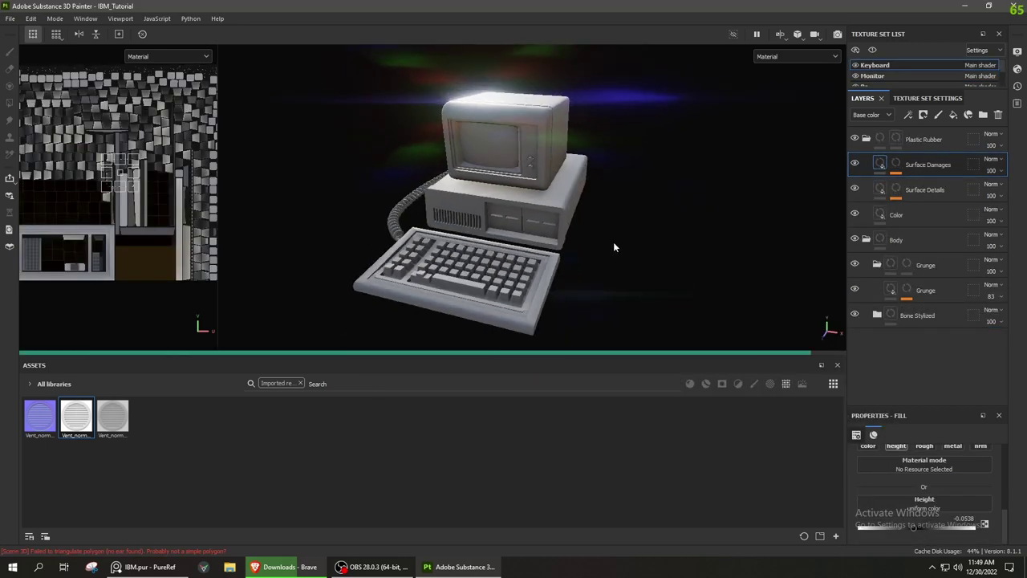
Inspect the Vent texture set's Rubber Base colour and its Dirt, Dust and Wear layers
{"action": "left_click_drag", "start_coordinate": [599, 241], "coordinate": [874, 244], "text": "alt"}
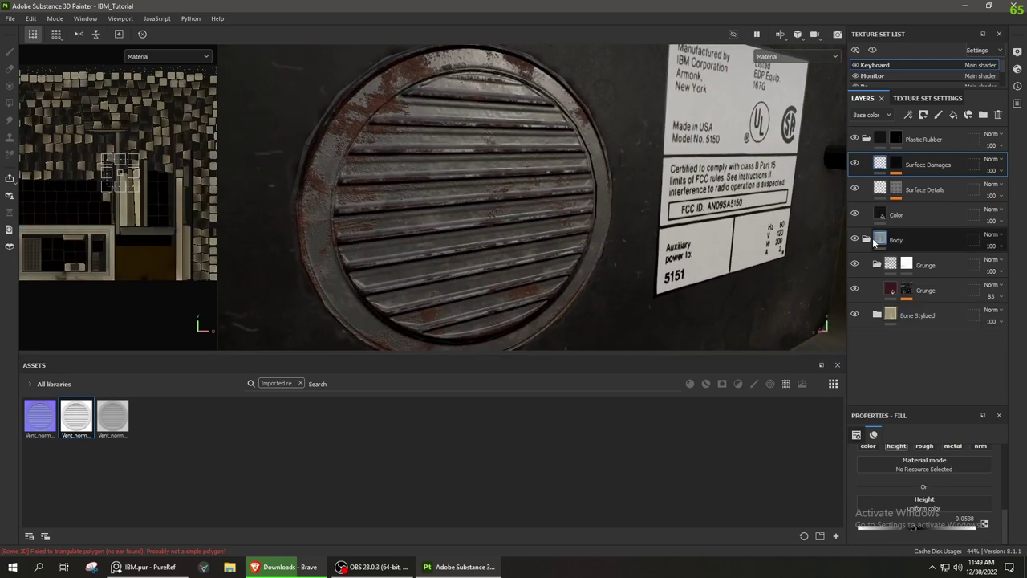
{"action": "left_click", "coordinate": [897, 215]}
{"action": "left_click", "coordinate": [902, 76]}
{"action": "left_click", "coordinate": [924, 520]}
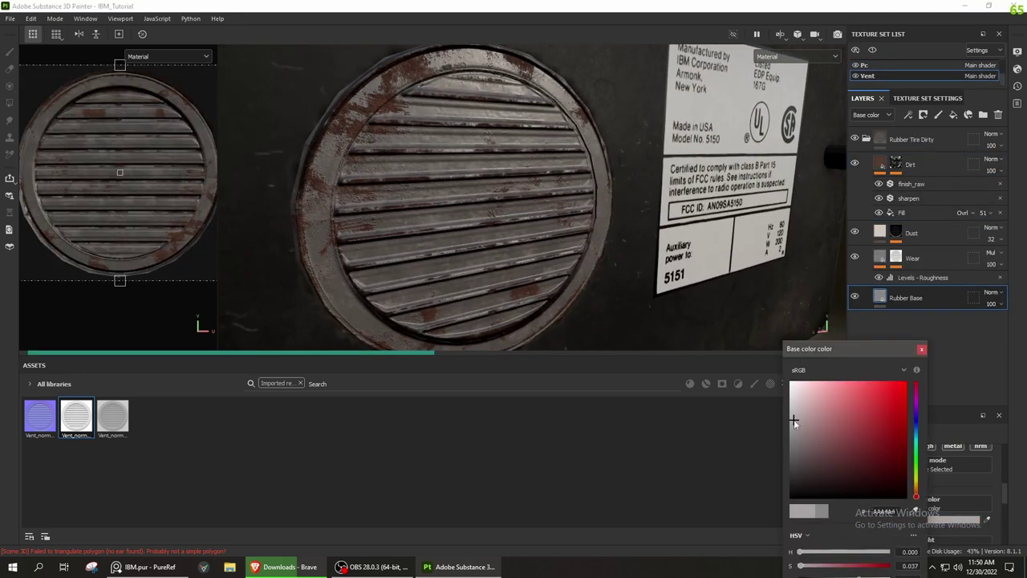
{"action": "left_click_drag", "start_coordinate": [602, 265], "coordinate": [483, 262], "text": "alt"}
{"action": "left_click", "coordinate": [896, 163]}
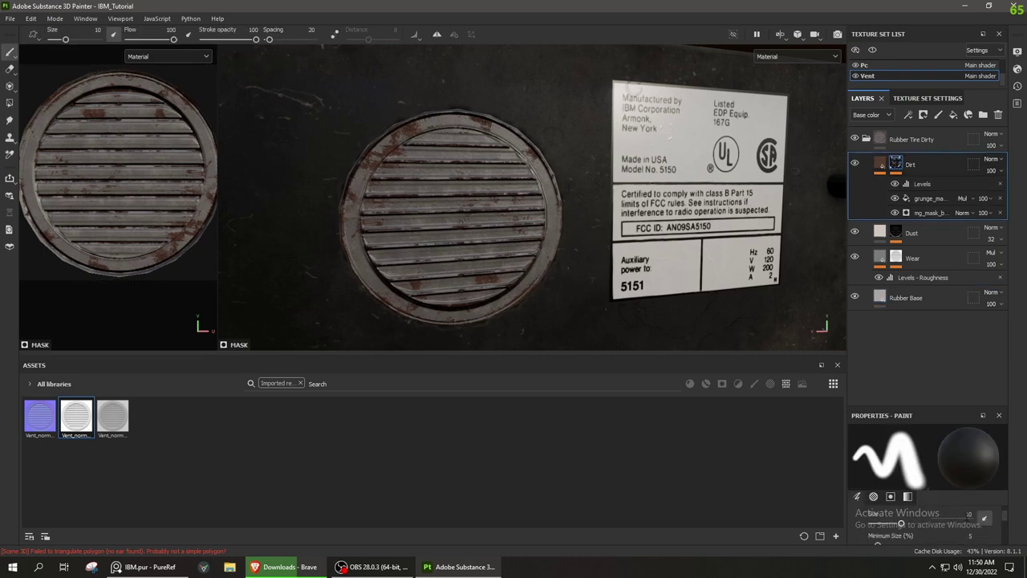
{"action": "left_click", "coordinate": [885, 230]}
{"action": "left_click", "coordinate": [939, 257]}
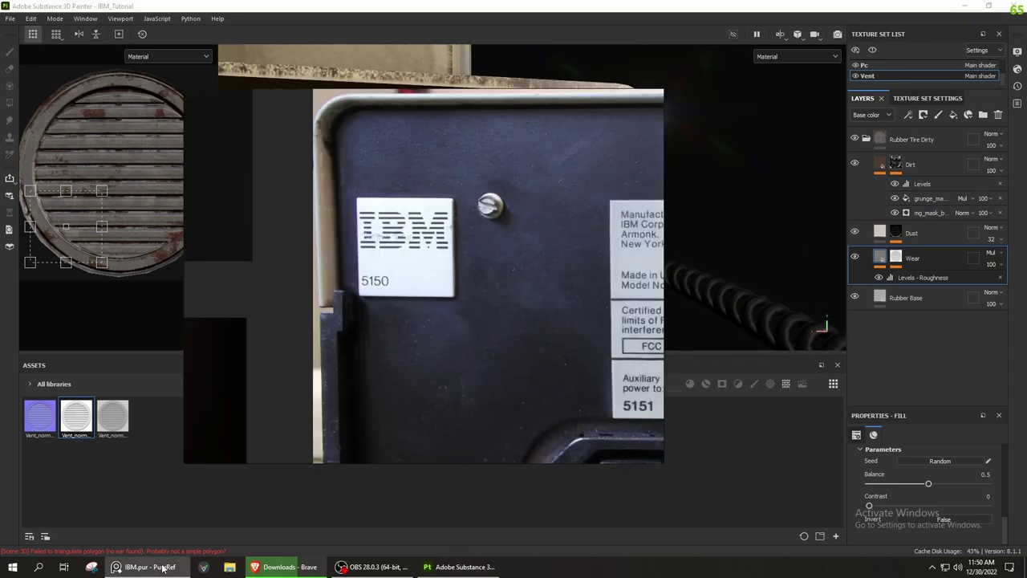
Switch texture sets, collapse the Plastic Rubber folder and hide Sticker_White to check the label
{"action": "left_click", "coordinate": [875, 65]}
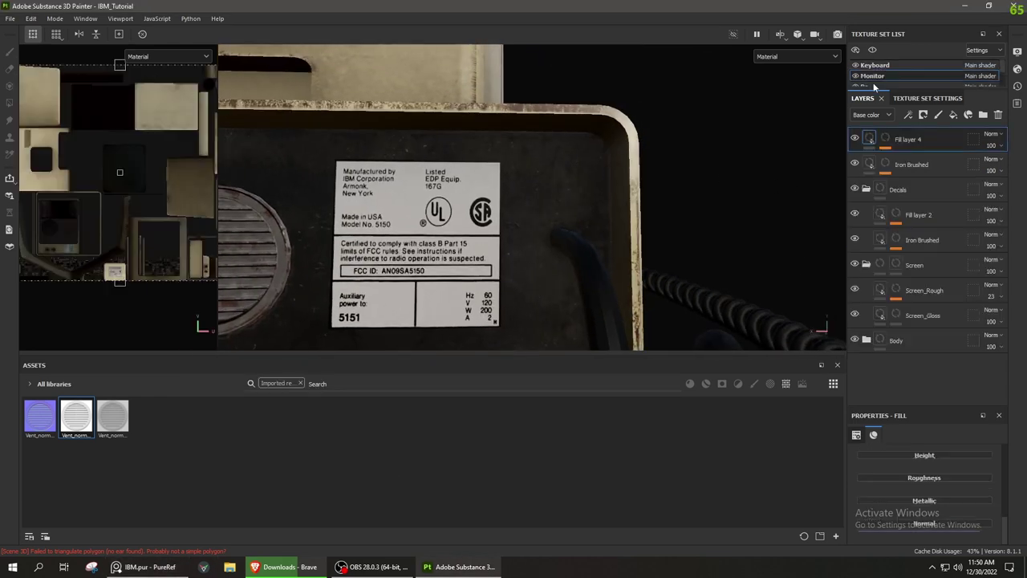
{"action": "left_click_drag", "start_coordinate": [449, 265], "coordinate": [515, 272], "text": "alt"}
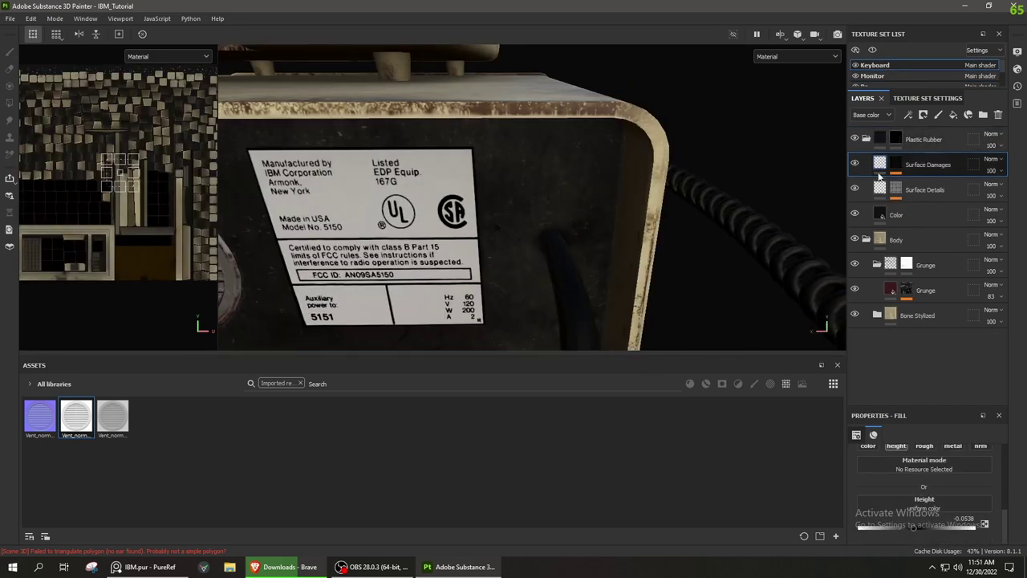
{"action": "left_click", "coordinate": [867, 139]}
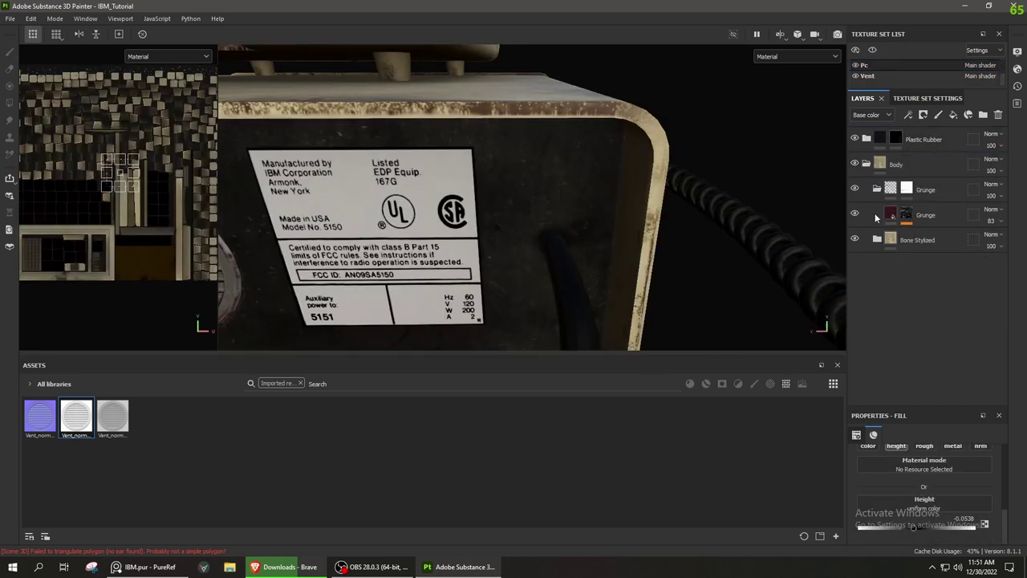
{"action": "scroll", "coordinate": [434, 223], "scroll_direction": "down", "scroll_amount": 2}
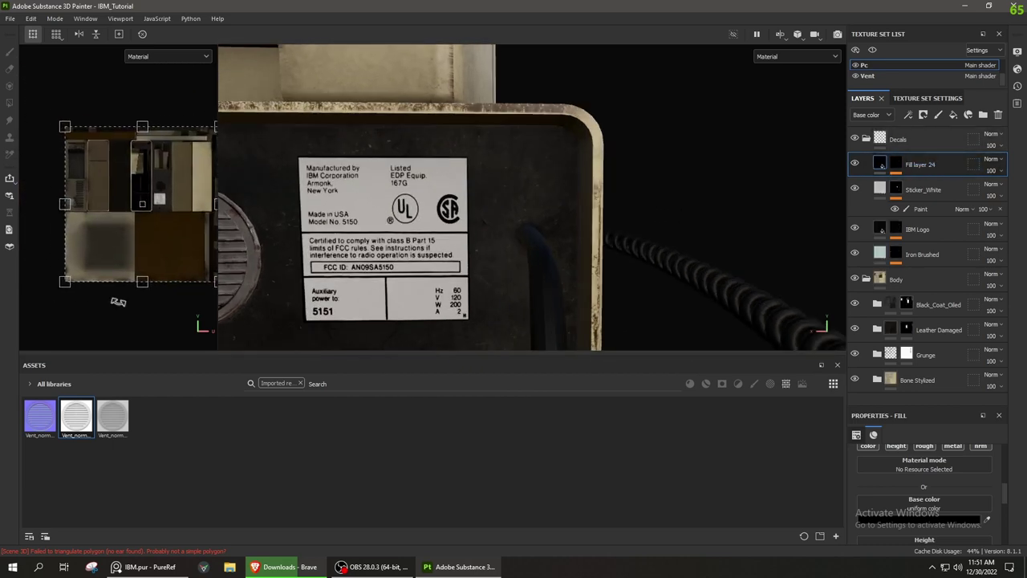
{"action": "left_click", "coordinate": [854, 189]}
Unhide Sticker_White, then group the sticker and logo layers into new Sticker and Logo folders
{"action": "left_click", "coordinate": [855, 188]}
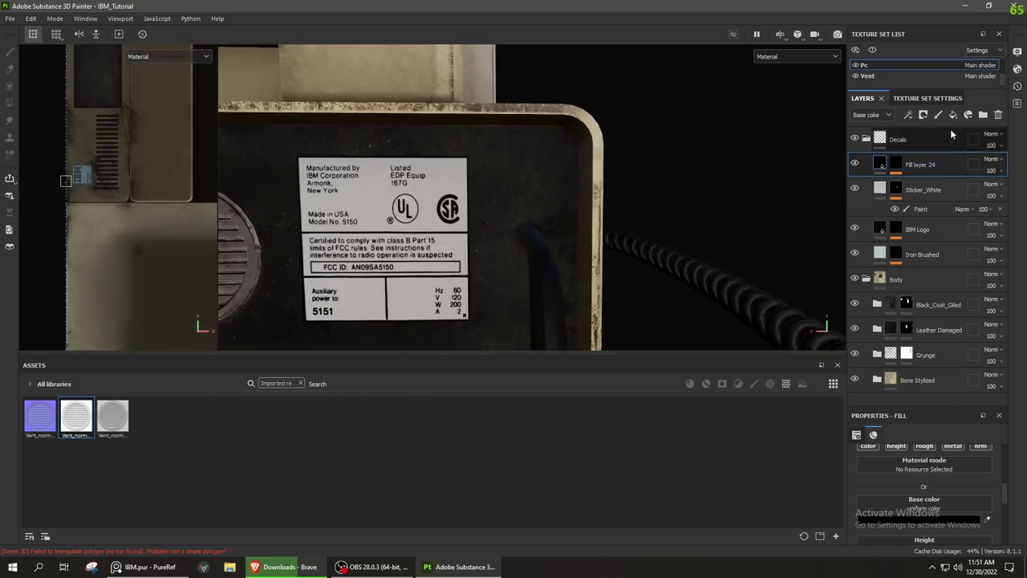
{"action": "left_click", "coordinate": [983, 115]}
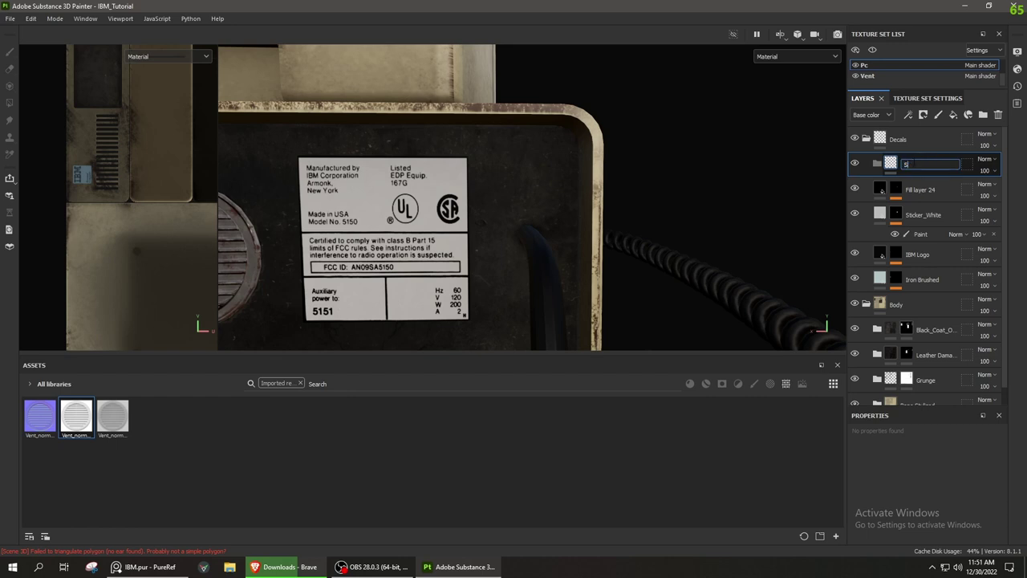
{"action": "left_click_drag", "start_coordinate": [918, 165], "coordinate": [917, 197]}
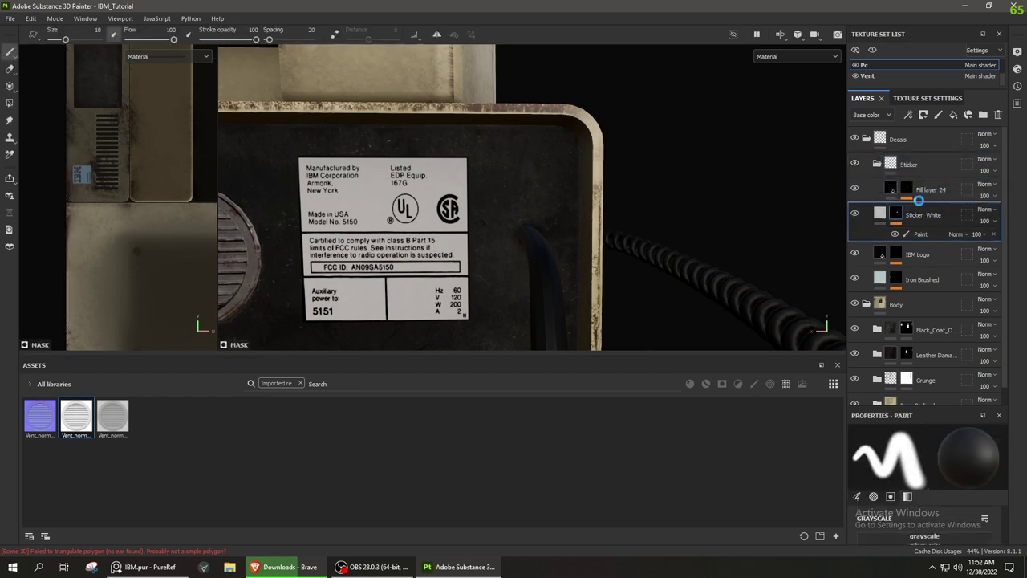
{"action": "left_click", "coordinate": [914, 217]}
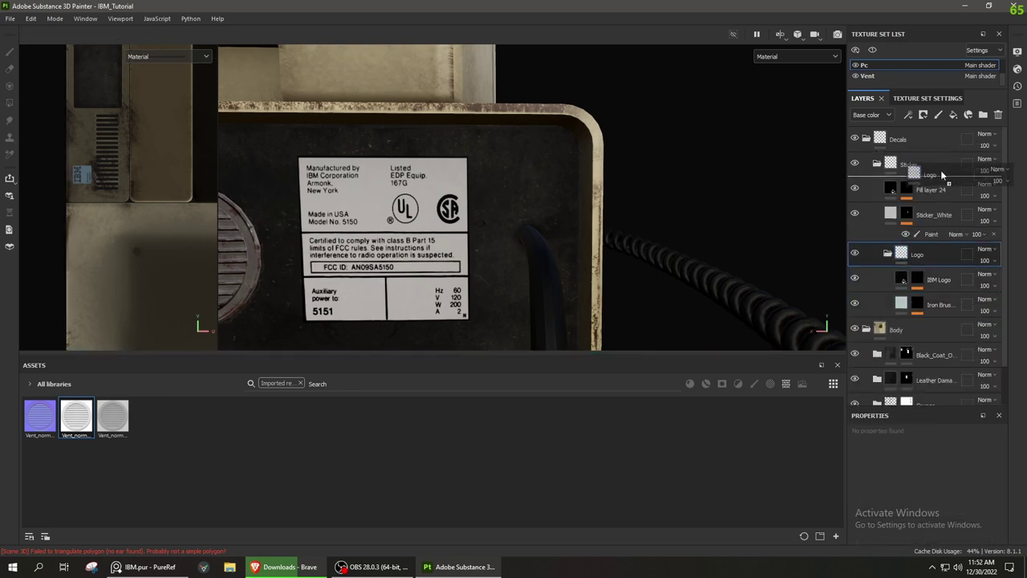
{"action": "left_click", "coordinate": [878, 239]}
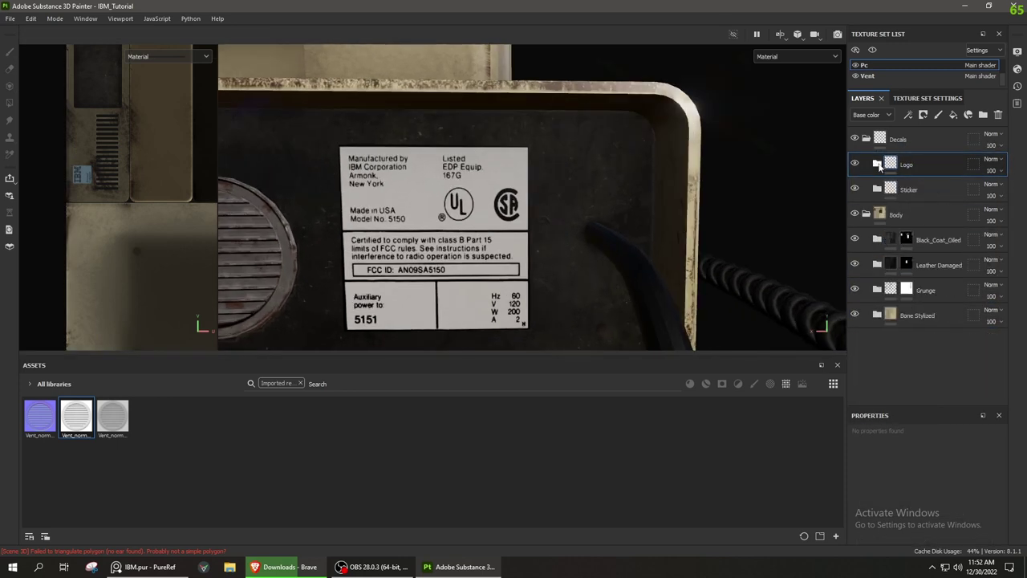
Add a paint effect to the Iron Brushed mask and place a shrunken IBM_Alpha stencil beside the label
{"action": "left_click", "coordinate": [905, 217]}
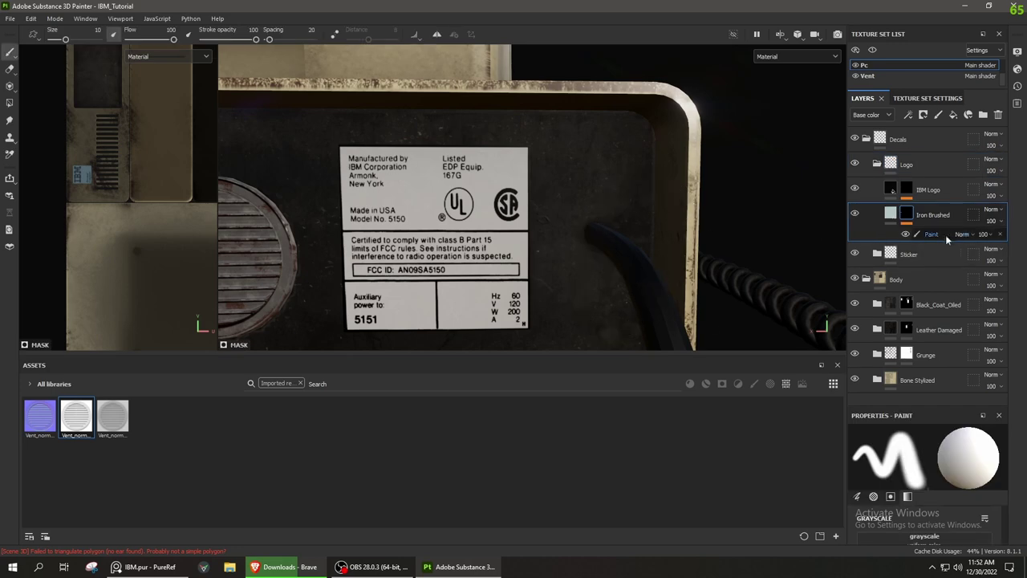
{"action": "left_click_drag", "start_coordinate": [603, 206], "coordinate": [588, 187], "text": "alt"}
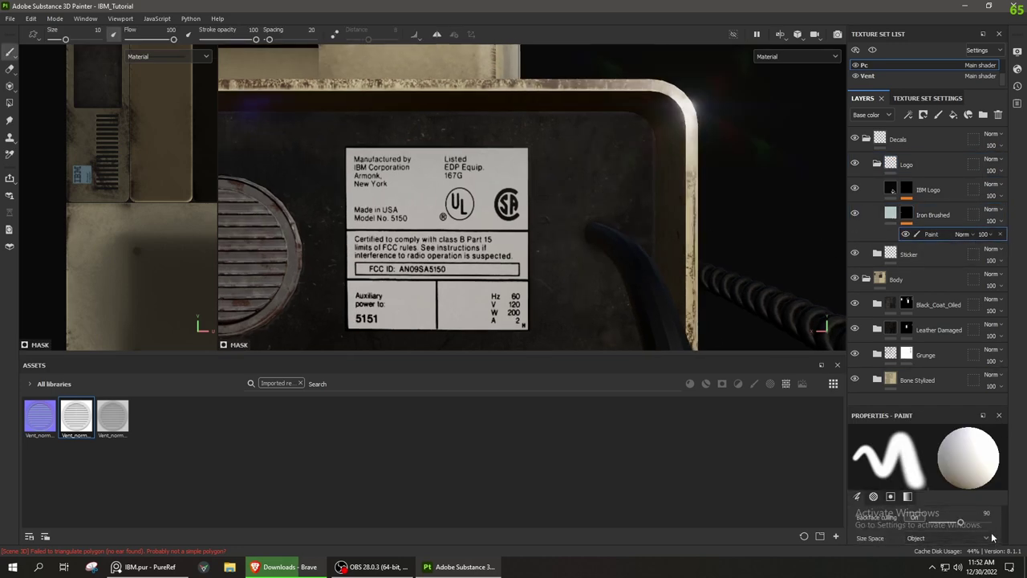
{"action": "left_click", "coordinate": [946, 514]}
{"action": "left_click", "coordinate": [957, 479]}
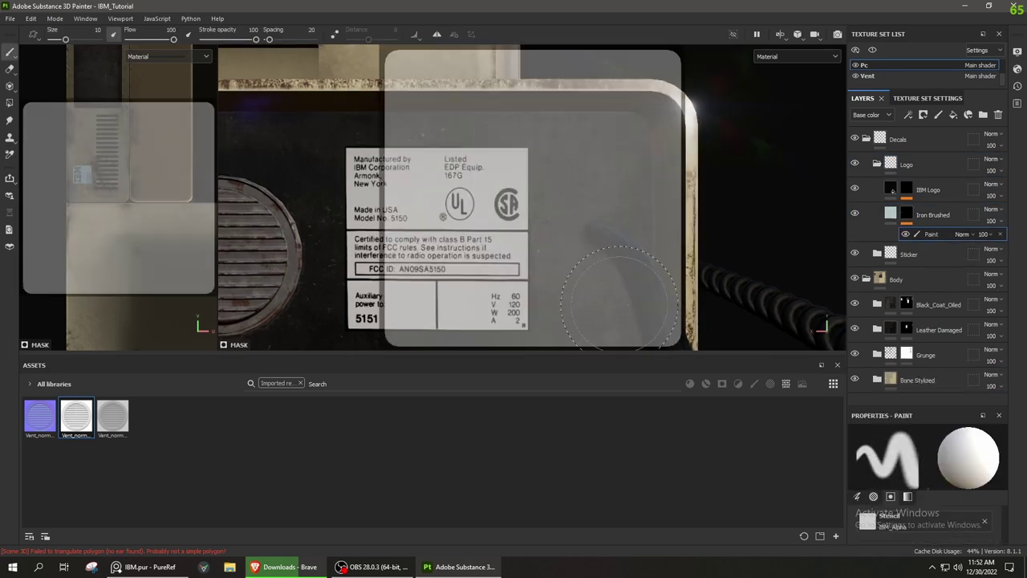
{"action": "right_click_drag", "start_coordinate": [566, 210], "coordinate": [532, 181]}
{"action": "middle_click_drag", "start_coordinate": [532, 182], "coordinate": [589, 186]}
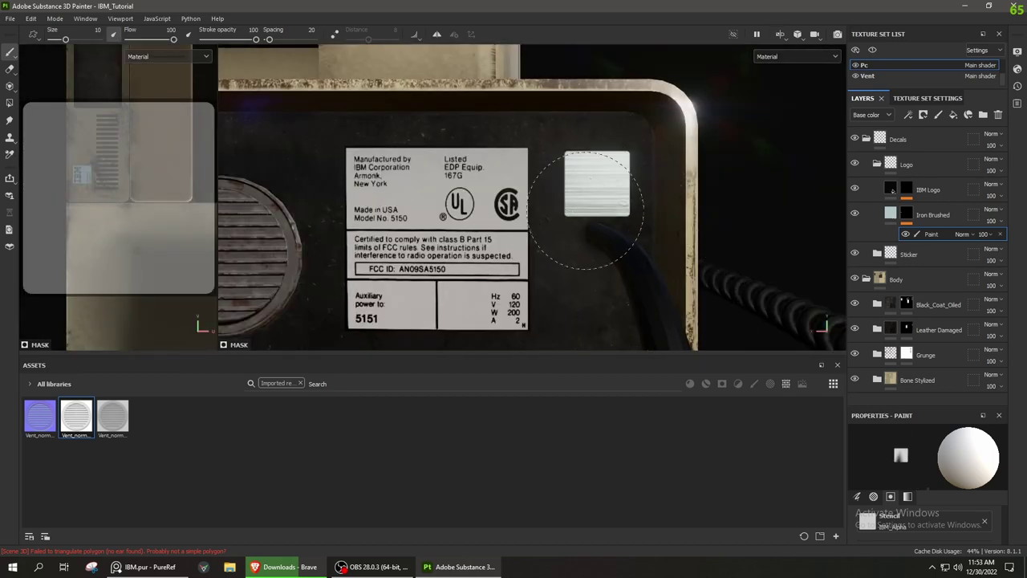
On the IBM Logo mask, swap the stencil to the IBM mask, then clear it and frame the badge
{"action": "left_click", "coordinate": [906, 190]}
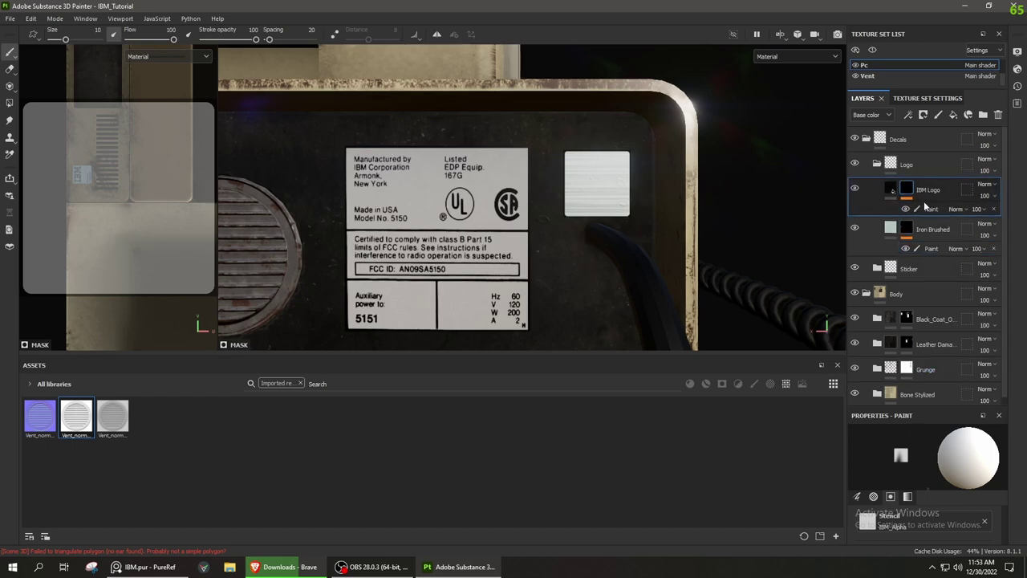
{"action": "key", "text": "ctrl+z"}
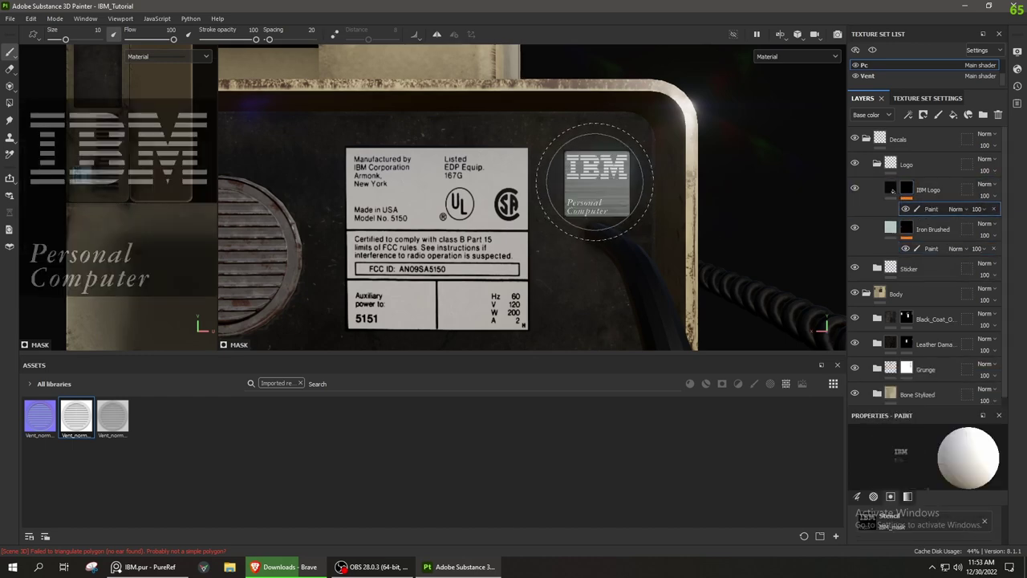
{"action": "key", "text": "s"}
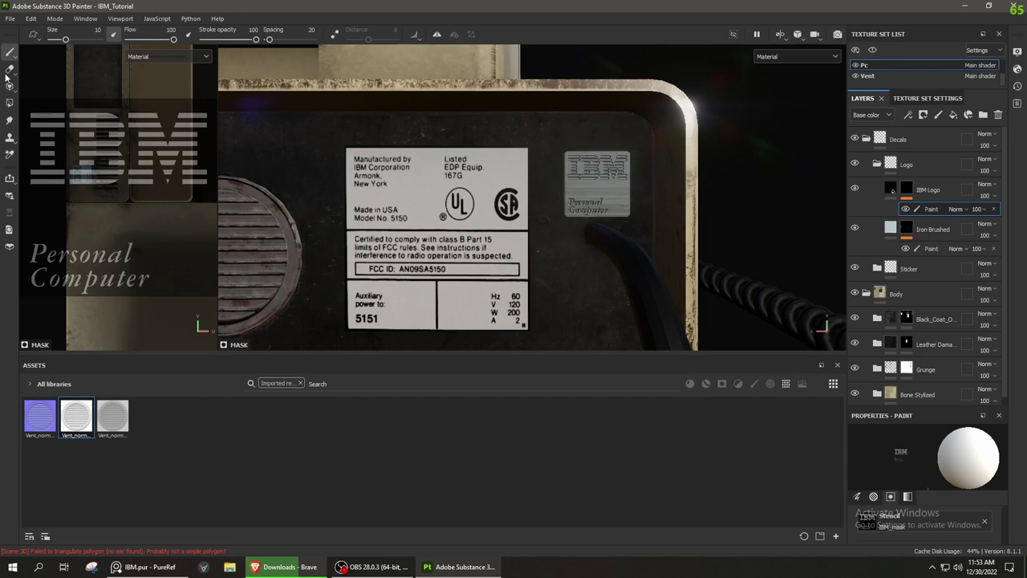
{"action": "key", "text": "ctrl+z"}
{"action": "scroll", "coordinate": [618, 200], "scroll_direction": "up", "scroll_amount": 3}
{"action": "scroll", "coordinate": [618, 200], "scroll_direction": "up", "scroll_amount": 2}
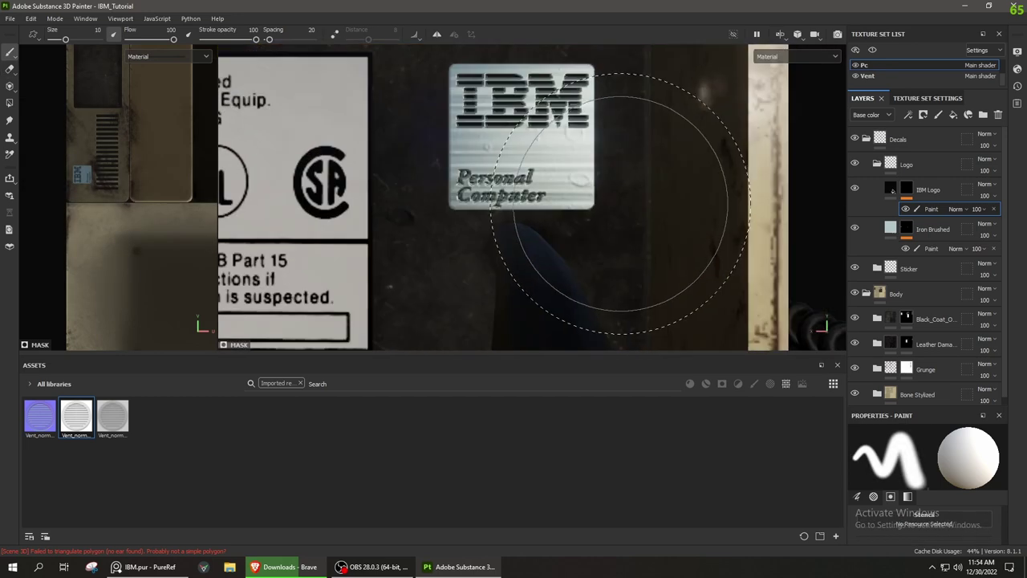
{"action": "middle_click_drag", "start_coordinate": [622, 203], "coordinate": [662, 277]}
{"action": "scroll", "coordinate": [117, 229], "scroll_direction": "down", "scroll_amount": 2}
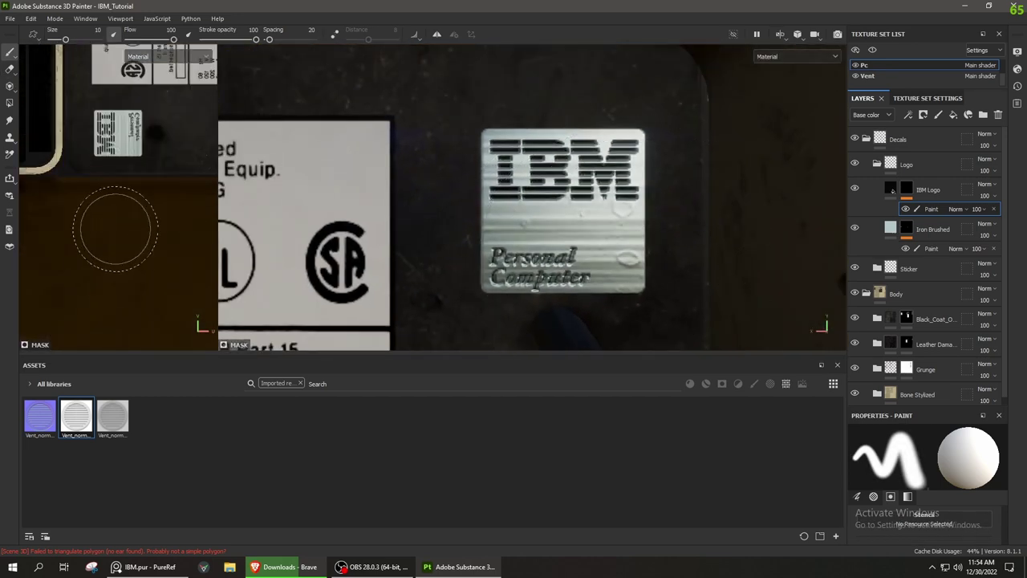
{"action": "scroll", "coordinate": [117, 228], "scroll_direction": "up", "scroll_amount": 2}
List all brushes, shrink the brush, and paint thin dark lines along the decal's top and left edges
{"action": "left_click", "coordinate": [301, 382]}
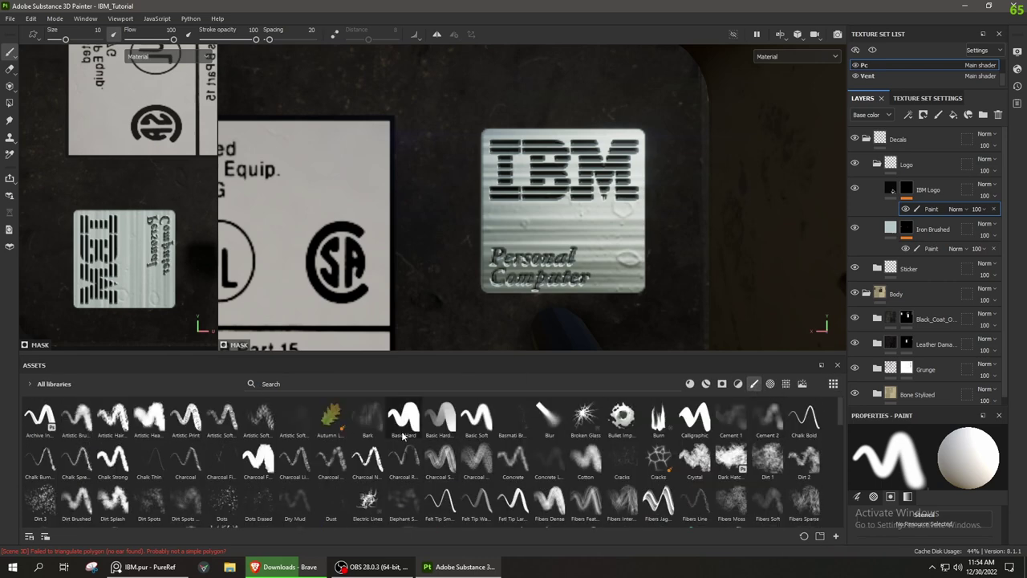
{"action": "right_click_drag", "start_coordinate": [108, 223], "coordinate": [77, 225], "text": "ctrl"}
{"action": "scroll", "coordinate": [128, 239], "scroll_direction": "up", "scroll_amount": 3}
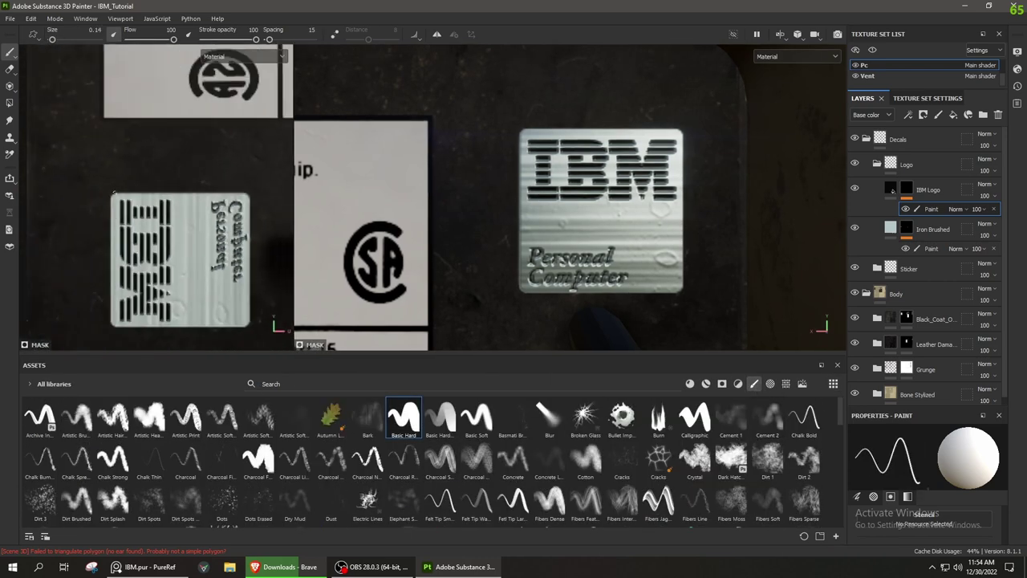
{"action": "left_click", "coordinate": [241, 193], "text": "shift"}
{"action": "left_click", "coordinate": [115, 192], "text": "shift"}
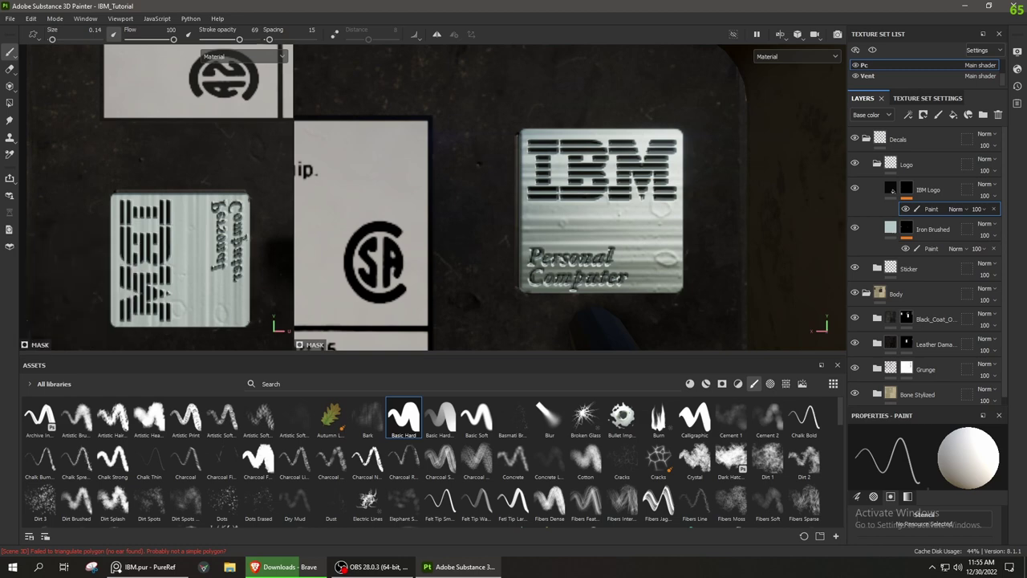
Pan and zoom the UV view to bring the rotated Computer decal text into view
{"action": "middle_click_drag", "start_coordinate": [216, 333], "coordinate": [231, 279]}
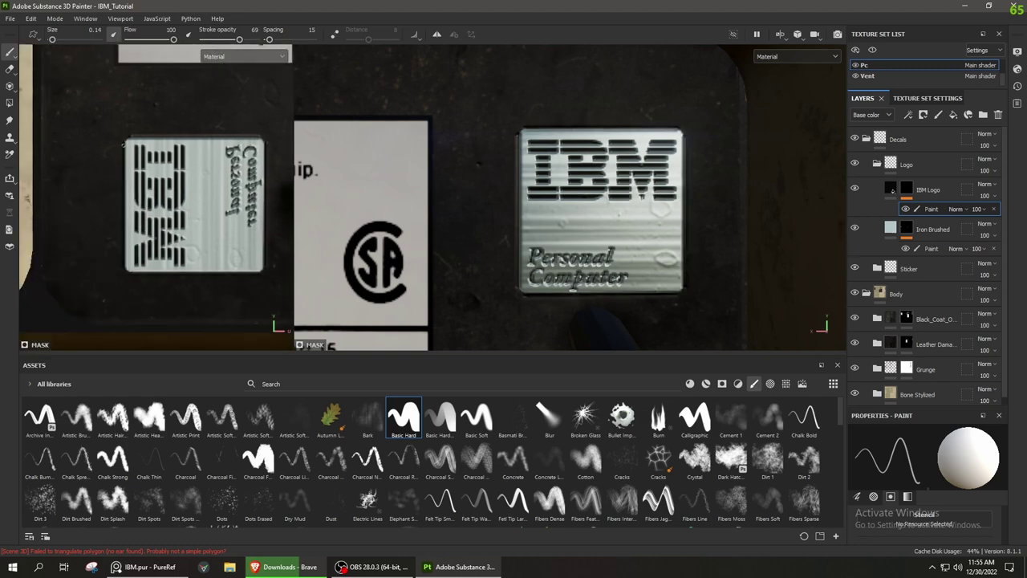
{"action": "scroll", "coordinate": [175, 177], "scroll_direction": "up", "scroll_amount": 3}
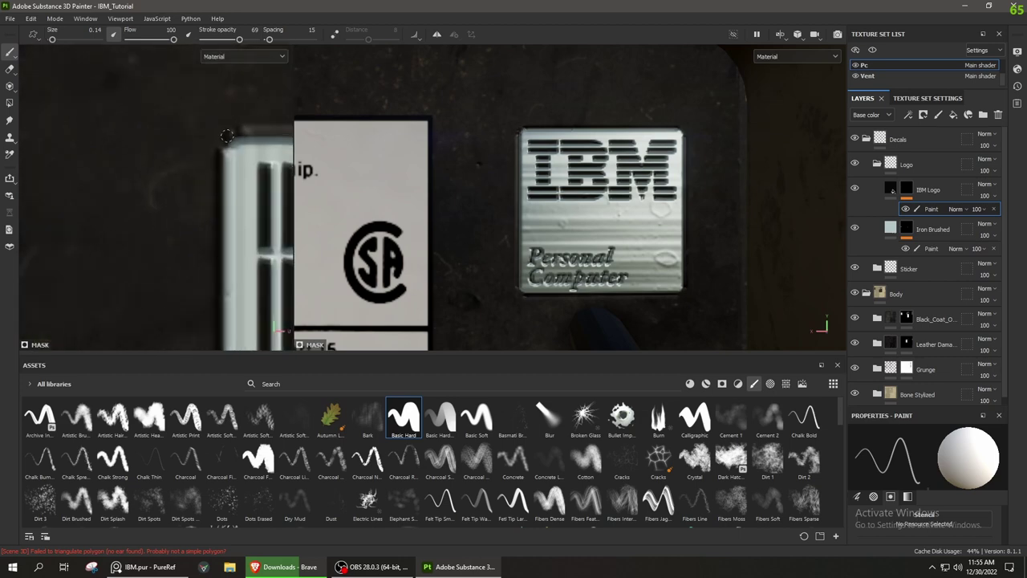
{"action": "scroll", "coordinate": [112, 161], "scroll_direction": "down", "scroll_amount": 3}
{"action": "scroll", "coordinate": [115, 262], "scroll_direction": "up", "scroll_amount": 3}
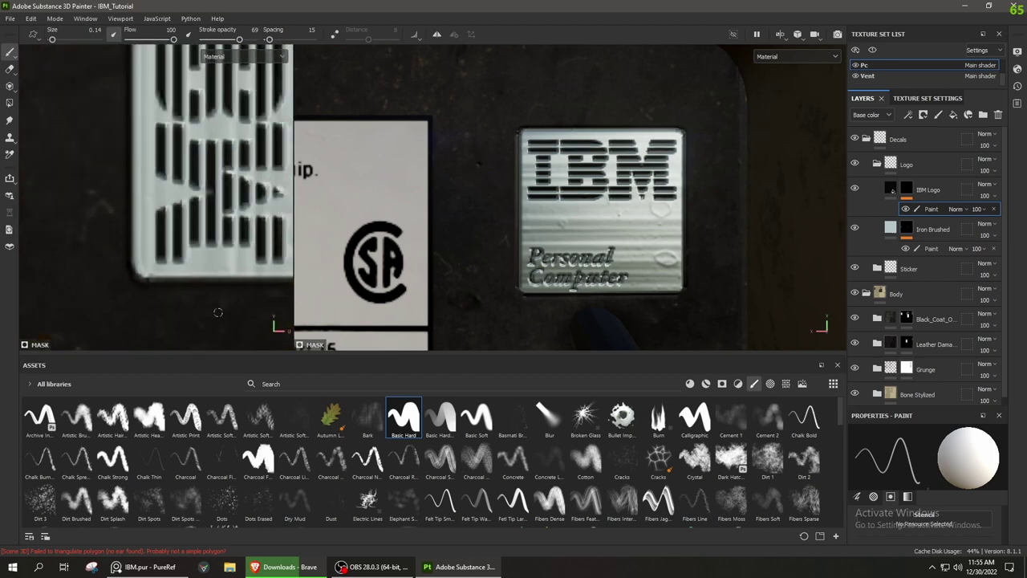
{"action": "middle_click_drag", "start_coordinate": [116, 252], "coordinate": [191, 175]}
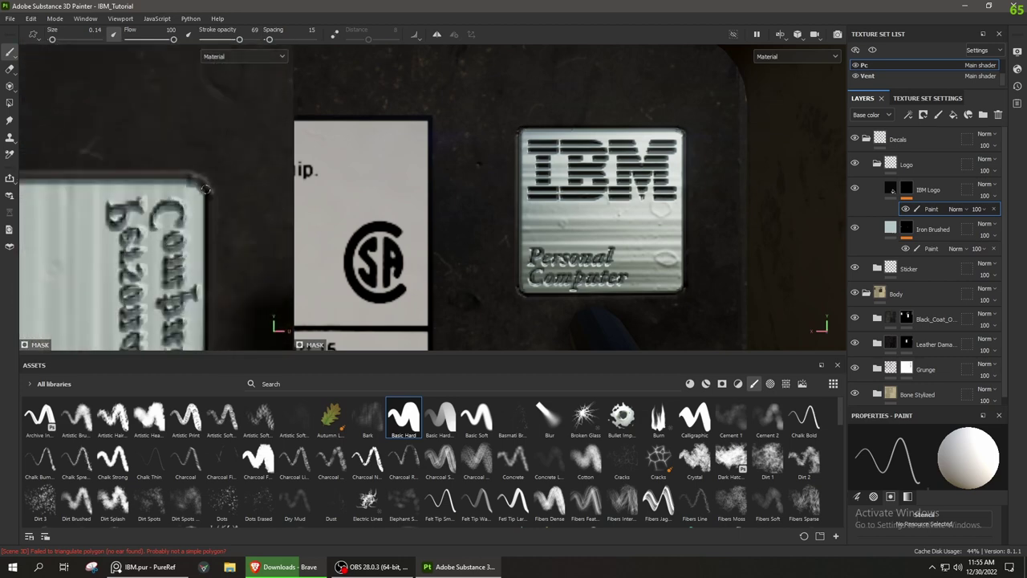
{"action": "scroll", "coordinate": [205, 189], "scroll_direction": "down", "scroll_amount": 3}
{"action": "scroll", "coordinate": [205, 189], "scroll_direction": "down", "scroll_amount": 2}
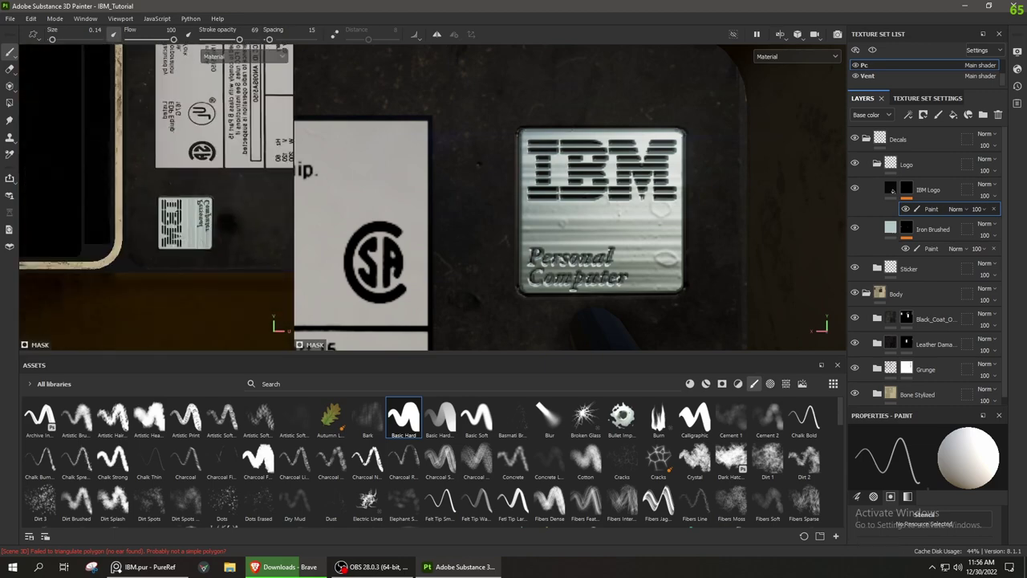
{"action": "scroll", "coordinate": [161, 193], "scroll_direction": "down", "scroll_amount": 2}
{"action": "scroll", "coordinate": [577, 225], "scroll_direction": "down", "scroll_amount": 5}
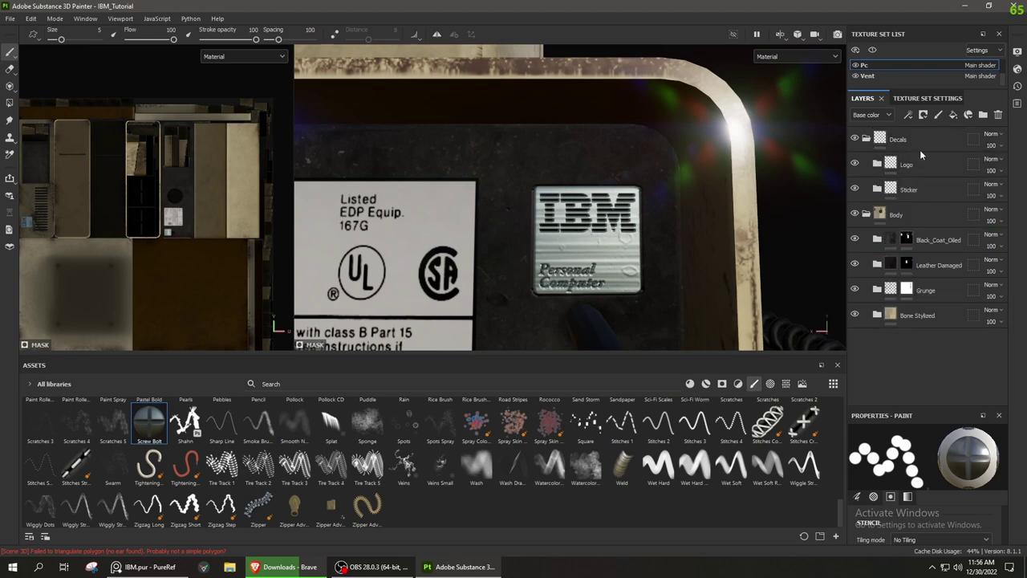
Add a new paint layer above Decals, then discard the paint effect added to it
{"action": "left_click", "coordinate": [920, 149]}
{"action": "left_click", "coordinate": [940, 116]}
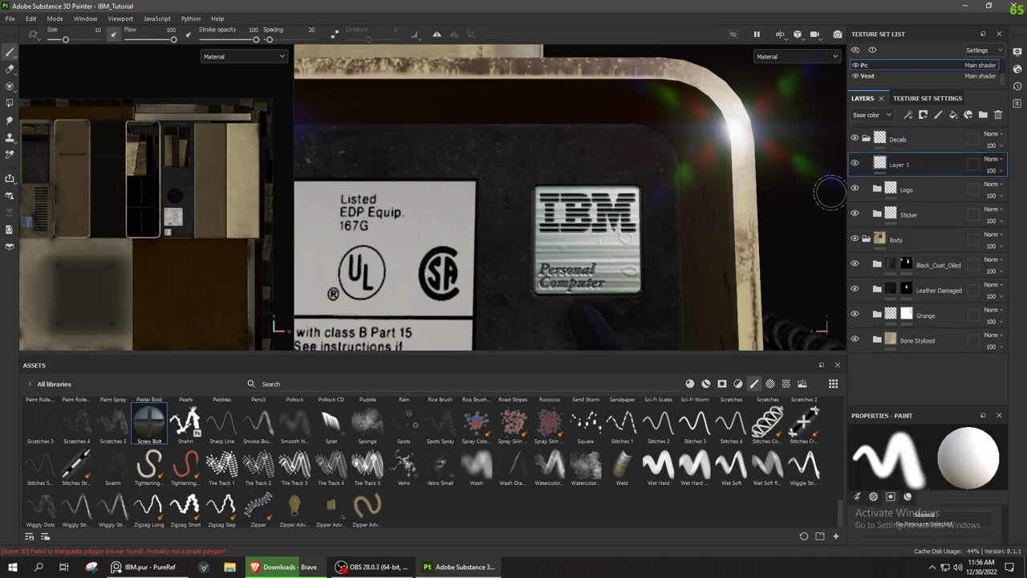
{"action": "right_click", "coordinate": [900, 164]}
{"action": "left_click", "coordinate": [905, 200]}
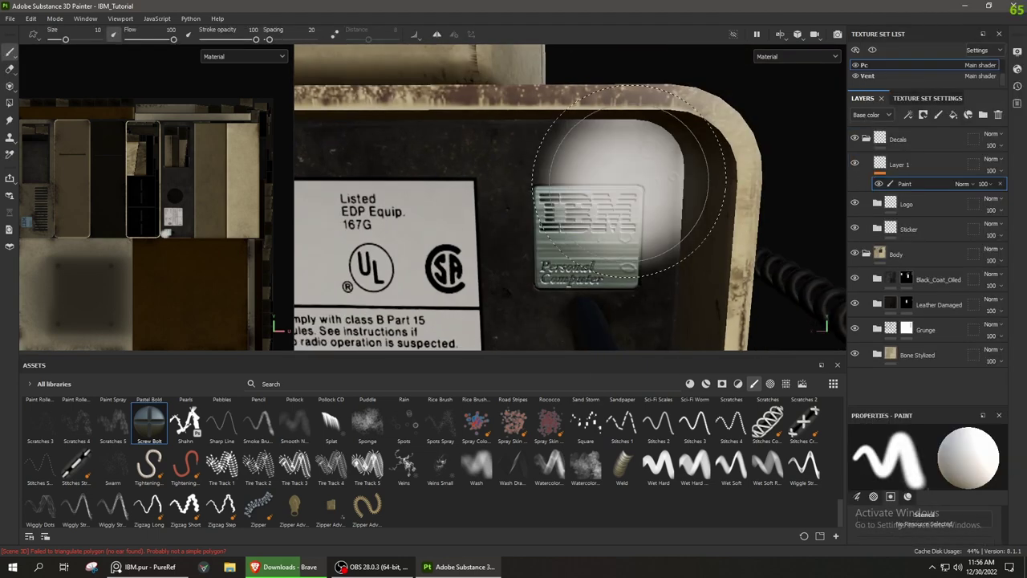
{"action": "left_click", "coordinate": [945, 389]}
{"action": "key", "text": "BackSpace"}
{"action": "key", "text": "BackSpace"}
{"action": "key", "text": "BackSpace"}
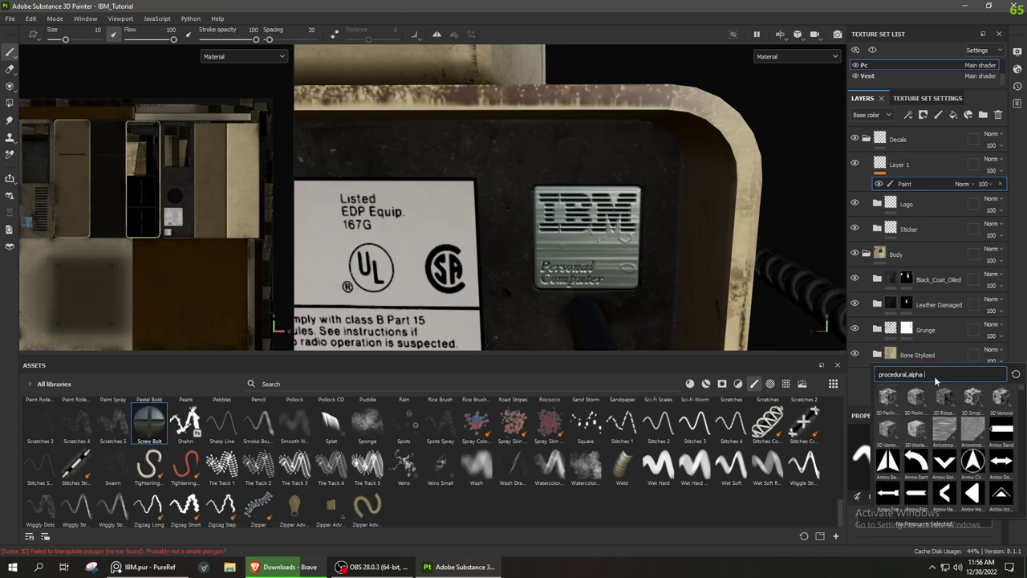
{"action": "key", "text": "Escape"}
{"action": "left_click", "coordinate": [999, 115]}
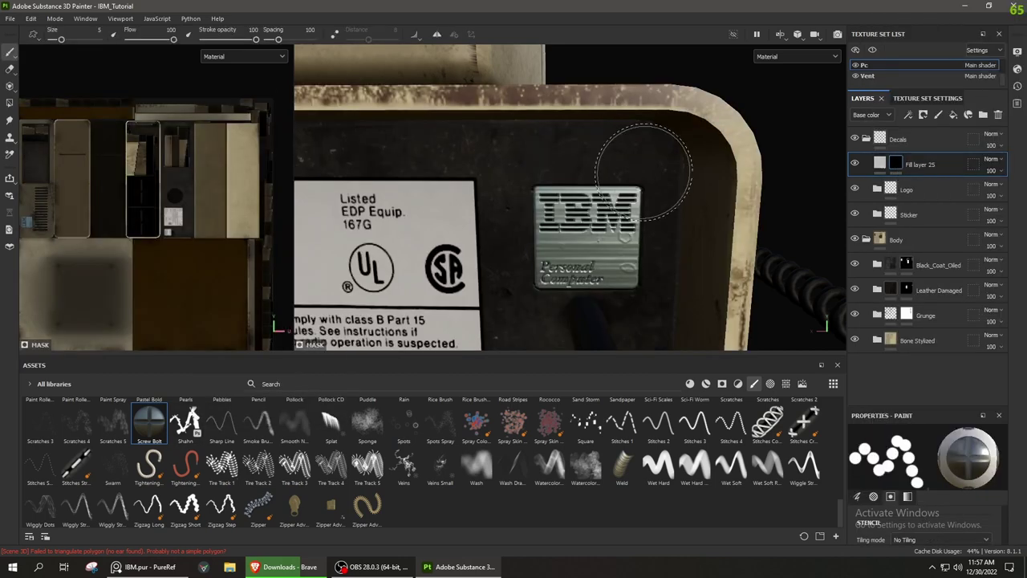
Delete the extra fill layer and add Steel Painted at the top of the layer stack
{"action": "scroll", "coordinate": [651, 224], "scroll_direction": "up", "scroll_amount": 2}
{"action": "scroll", "coordinate": [647, 166], "scroll_direction": "up", "scroll_amount": 2}
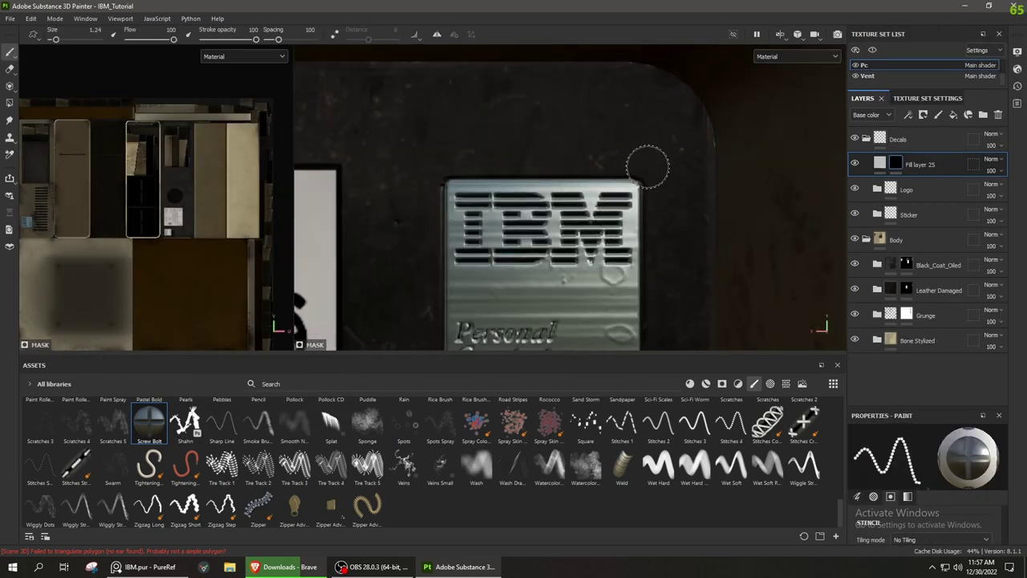
{"action": "left_click_drag", "start_coordinate": [886, 166], "coordinate": [899, 149]}
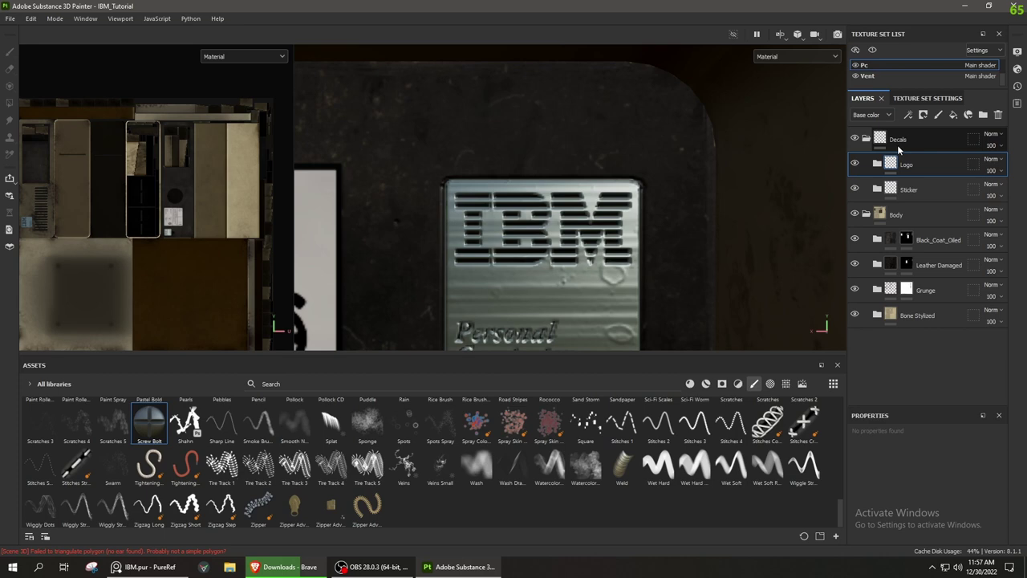
{"action": "left_click", "coordinate": [707, 384]}
{"action": "left_click_drag", "start_coordinate": [259, 482], "coordinate": [923, 139]}
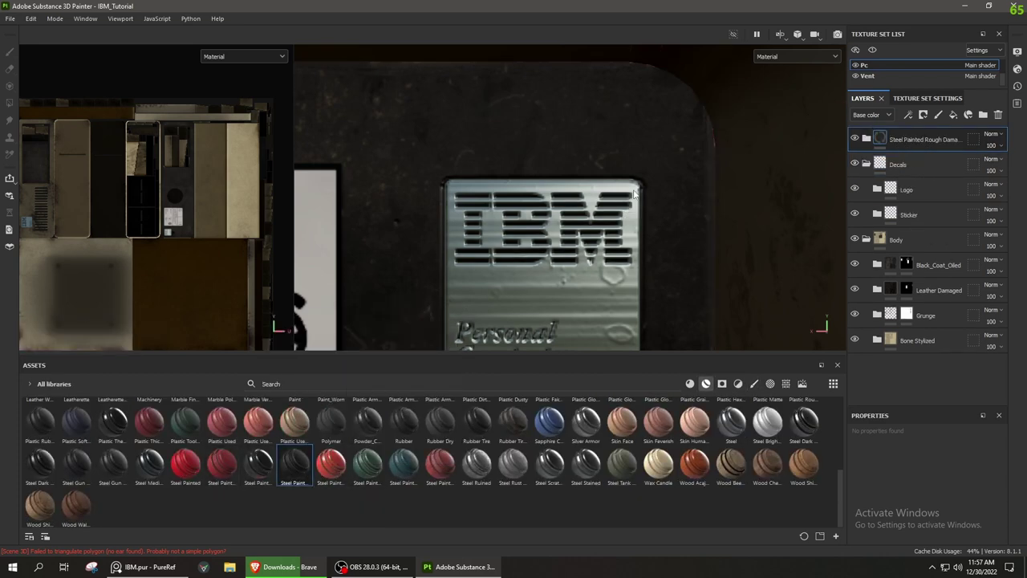
{"action": "right_click", "coordinate": [905, 140]}
{"action": "left_click", "coordinate": [920, 77]}
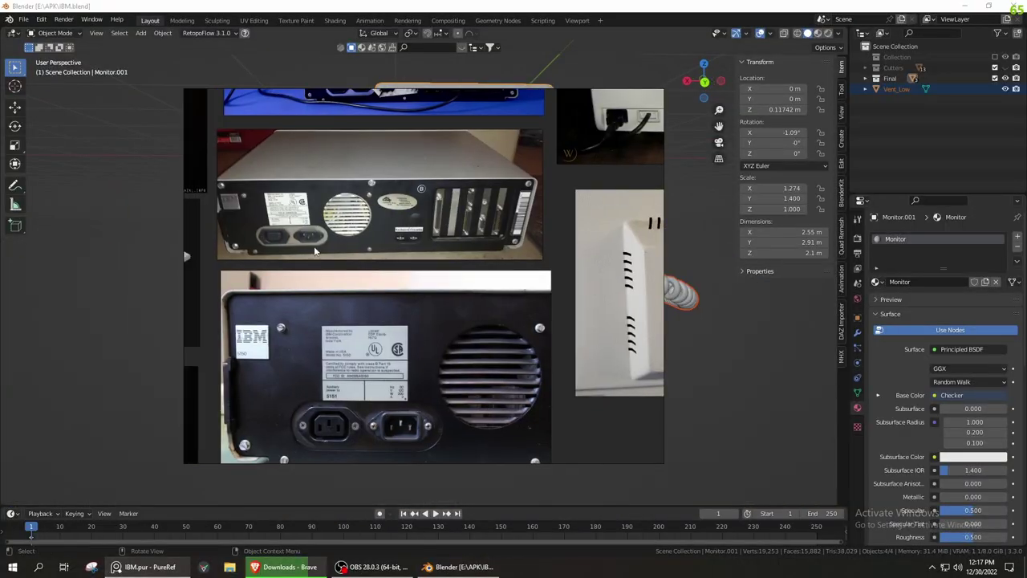
Return to the Blender viewport and hide the computer model
{"action": "scroll", "coordinate": [314, 251], "scroll_direction": "up", "scroll_amount": 2}
{"action": "scroll", "coordinate": [304, 340], "scroll_direction": "down", "scroll_amount": 4}
{"action": "scroll", "coordinate": [305, 340], "scroll_direction": "down", "scroll_amount": 1}
{"action": "scroll", "coordinate": [417, 333], "scroll_direction": "up", "scroll_amount": 4}
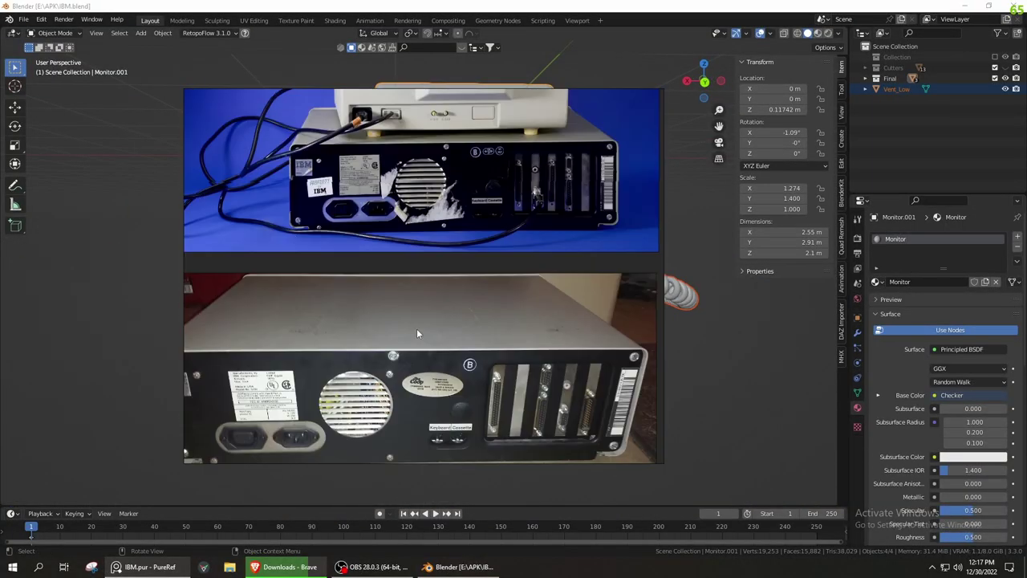
{"action": "scroll", "coordinate": [417, 329], "scroll_direction": "down", "scroll_amount": 3}
{"action": "left_click", "coordinate": [482, 50]}
{"action": "scroll", "coordinate": [628, 287], "scroll_direction": "up", "scroll_amount": 3}
{"action": "middle_click_drag", "start_coordinate": [629, 286], "coordinate": [551, 283]}
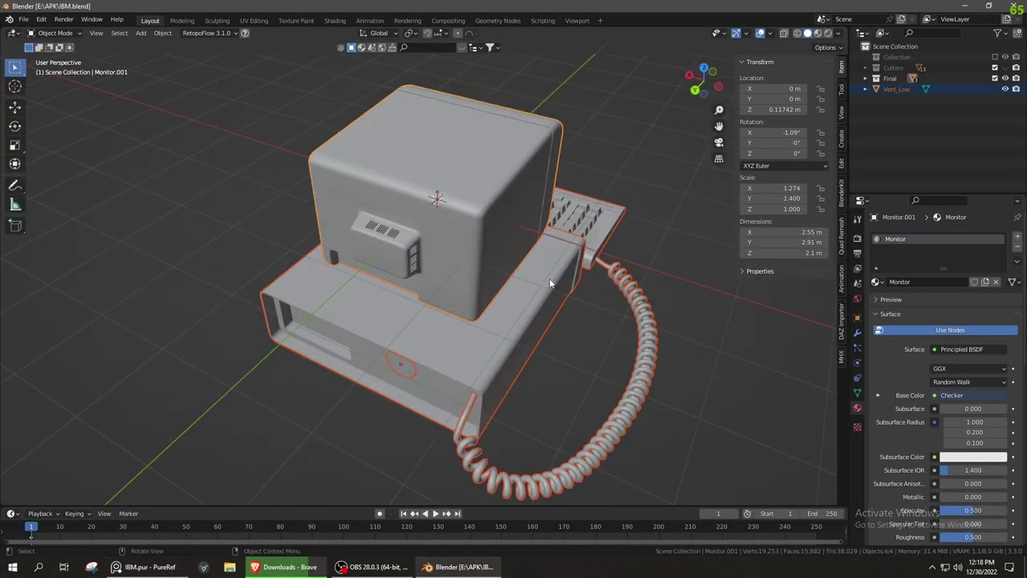
{"action": "key", "text": "h"}
Add a trial circle mesh, try selecting its right half, then delete it
{"action": "key", "text": "shift+a"}
{"action": "left_click", "coordinate": [594, 301]}
{"action": "key", "text": "ctrl+Tab"}
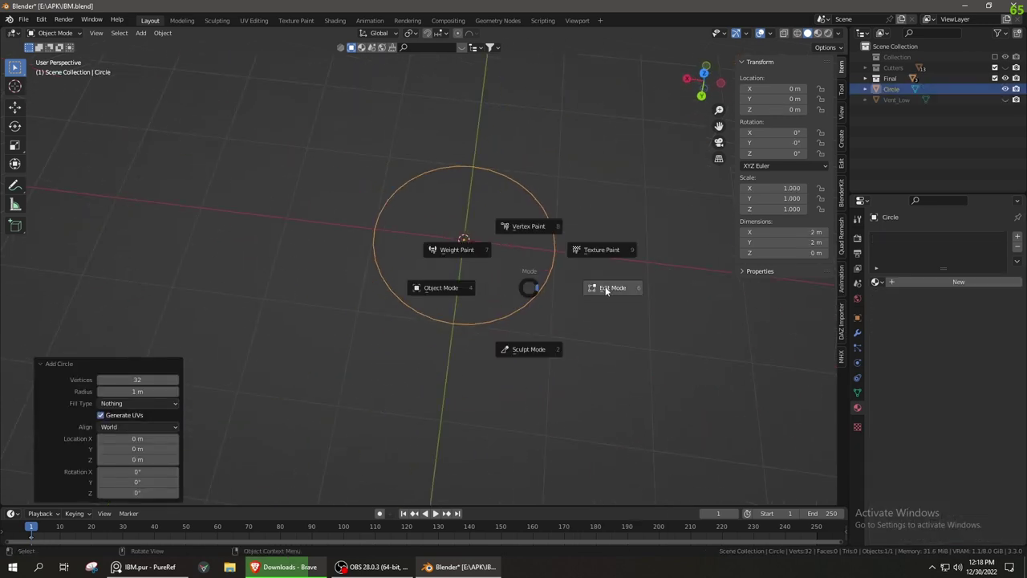
{"action": "left_click", "coordinate": [603, 286]}
{"action": "left_click_drag", "start_coordinate": [484, 163], "coordinate": [609, 387]}
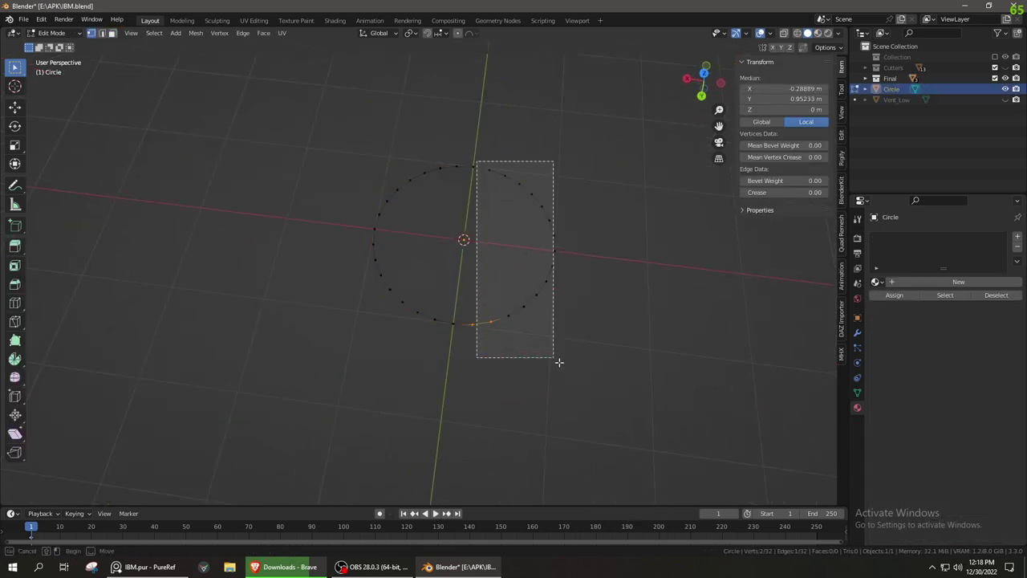
{"action": "left_click_drag", "start_coordinate": [476, 161], "coordinate": [595, 389]}
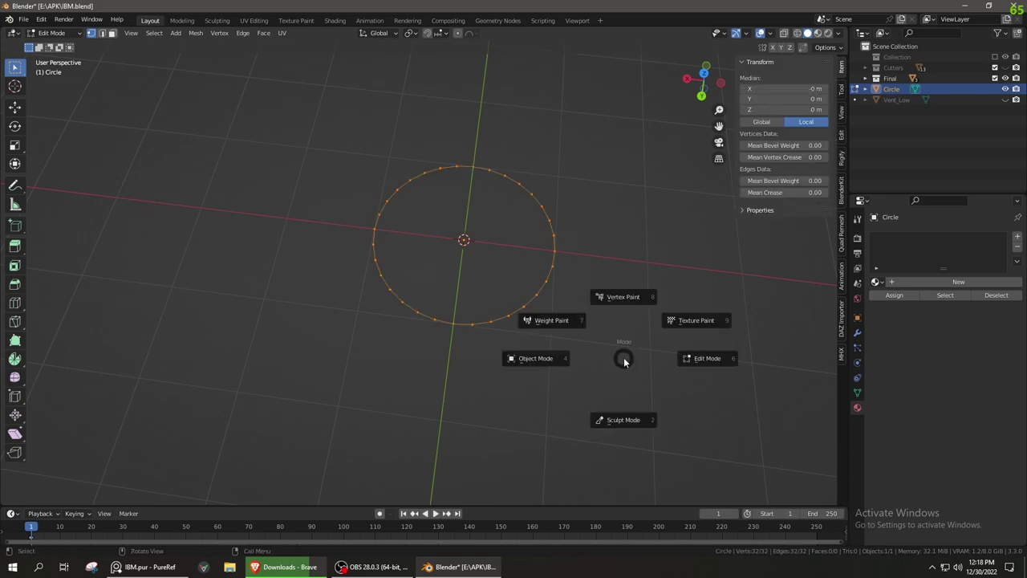
{"action": "key", "text": "4"}
{"action": "key", "text": "Delete"}
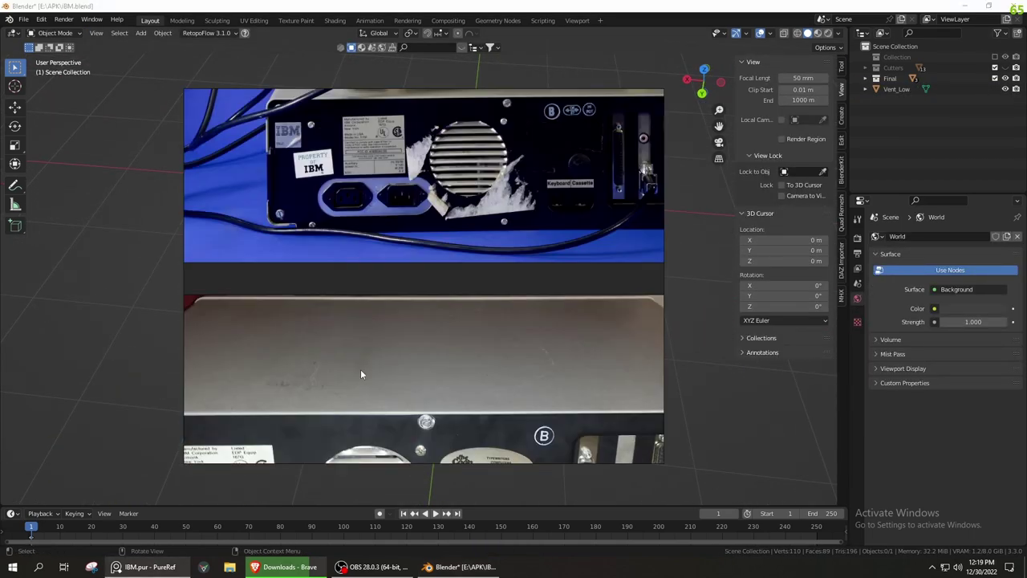
Add a new circle and select its right-half vertices in top view
{"action": "key", "text": "shift+a"}
{"action": "left_click", "coordinate": [550, 289]}
{"action": "key", "text": "7"}
{"action": "key", "text": "Tab"}
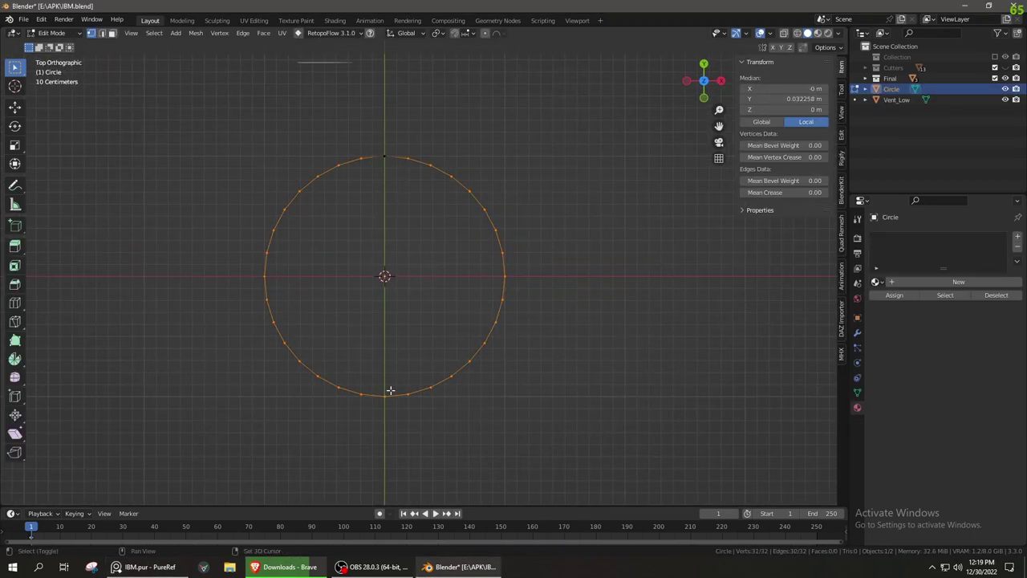
{"action": "key", "text": "Escape"}
{"action": "key", "text": "alt+a"}
{"action": "left_click_drag", "start_coordinate": [393, 136], "coordinate": [561, 435]}
Stretch the circle along X into an oval capsule and fill it with a face
{"action": "key", "text": "g"}
{"action": "key", "text": "x"}
{"action": "left_click", "coordinate": [431, 213]}
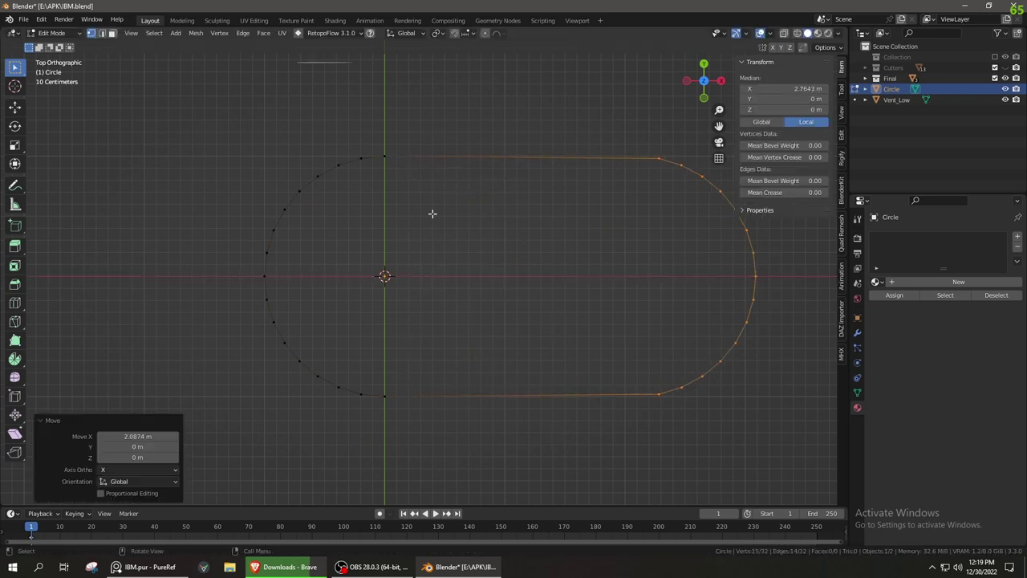
{"action": "left_click", "coordinate": [386, 399]}
{"action": "left_click", "coordinate": [504, 400]}
{"action": "key", "text": "a"}
{"action": "key", "text": "f"}
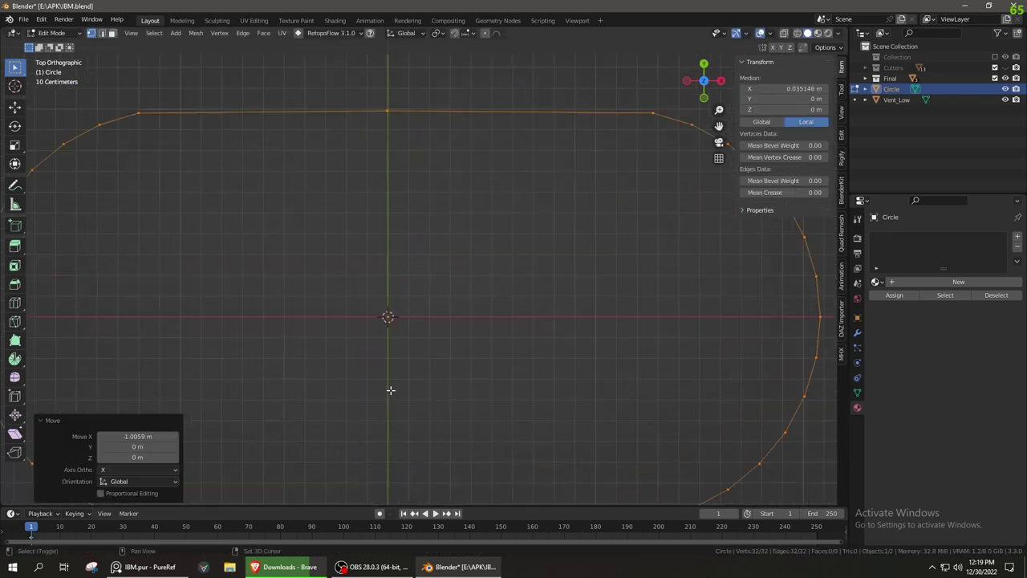
{"action": "key", "text": "Tab"}
Frame the oval base from above and add a cube
{"action": "middle_click_drag", "start_coordinate": [340, 371], "coordinate": [359, 371]}
{"action": "key", "text": "period"}
{"action": "key", "text": "Escape"}
{"action": "key", "text": "KP_7"}
{"action": "key", "text": "KP_Decimal"}
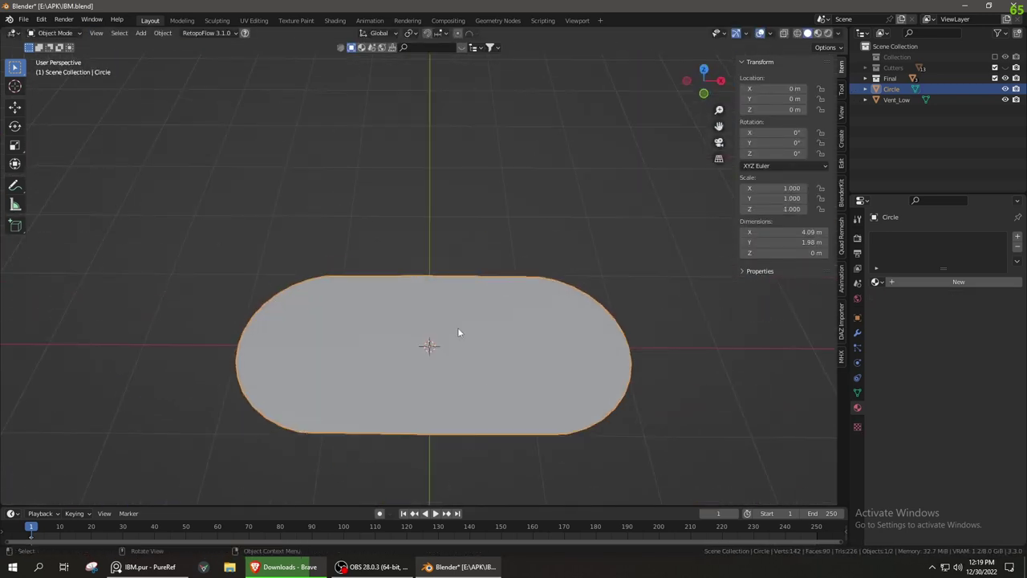
{"action": "key", "text": "shift+a"}
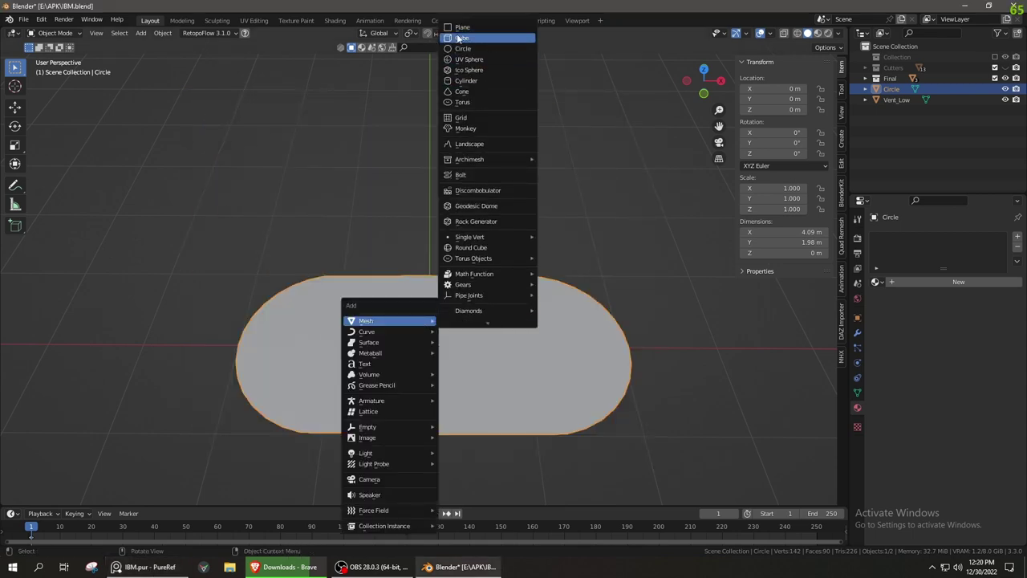
{"action": "left_click", "coordinate": [473, 40]}
{"action": "key", "text": "Tab"}
Loop cut the cube through the middle and scale that loop in X into hexagon points
{"action": "key", "text": "ctrl+r"}
{"action": "left_click", "coordinate": [290, 337]}
{"action": "right_click", "coordinate": [290, 337]}
{"action": "key", "text": "s"}
{"action": "key", "text": "x"}
{"action": "left_click", "coordinate": [642, 343]}
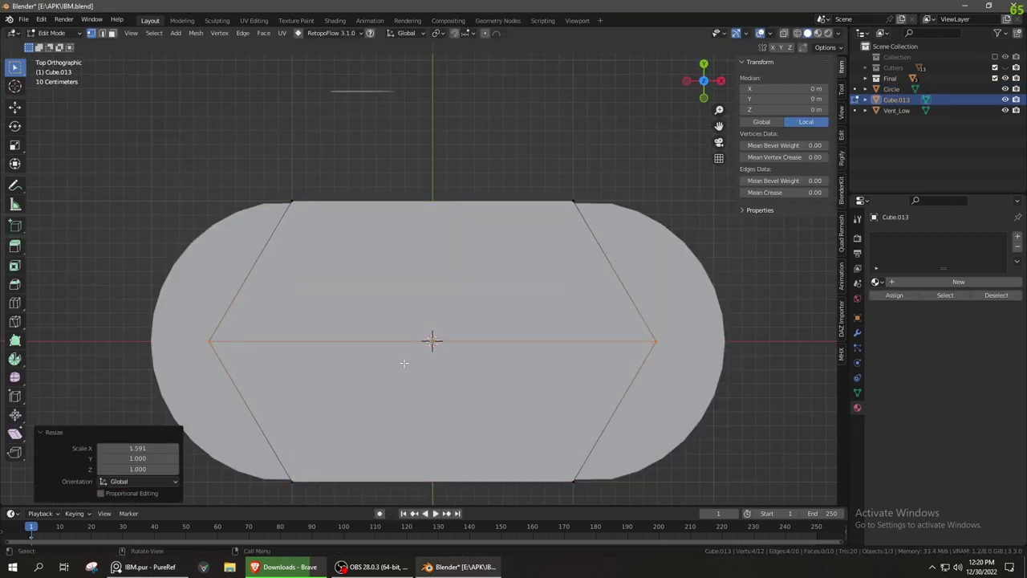
{"action": "middle_click_drag", "start_coordinate": [405, 364], "coordinate": [601, 278]}
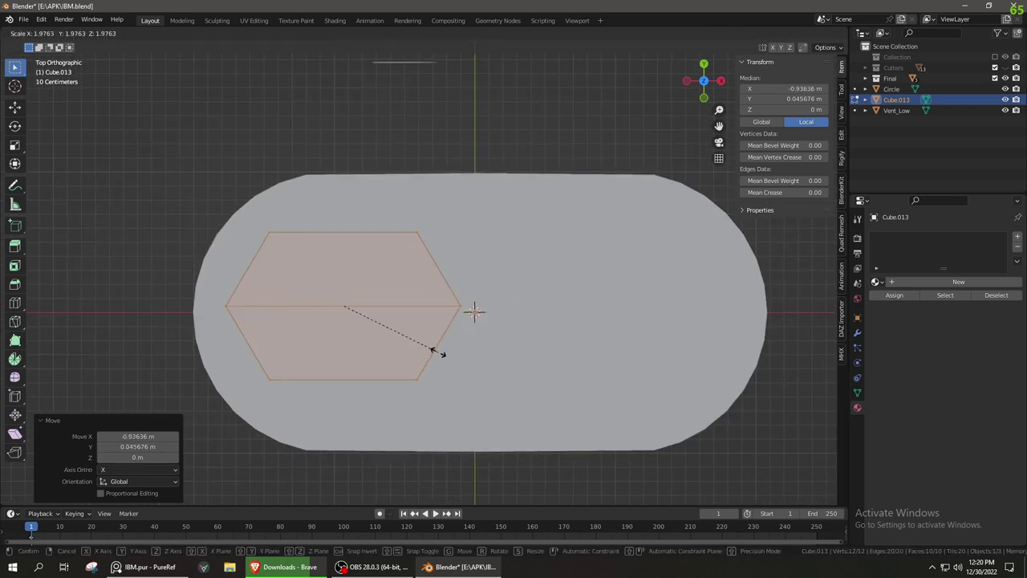
{"action": "left_click", "coordinate": [431, 375]}
Flatten the hexagon in Z into a thin plate and bevel its edges
{"action": "key", "text": "s"}
{"action": "key", "text": "z"}
{"action": "mouse_move", "coordinate": [411, 415]}
{"action": "middle_mouse_down"}
{"action": "mouse_move", "coordinate": [489, 307]}
{"action": "mouse_move", "coordinate": [601, 223]}
{"action": "mouse_move", "coordinate": [441, 350]}
{"action": "middle_mouse_up"}
{"action": "left_click", "coordinate": [598, 221]}
{"action": "left_click", "coordinate": [441, 349], "text": "shift"}
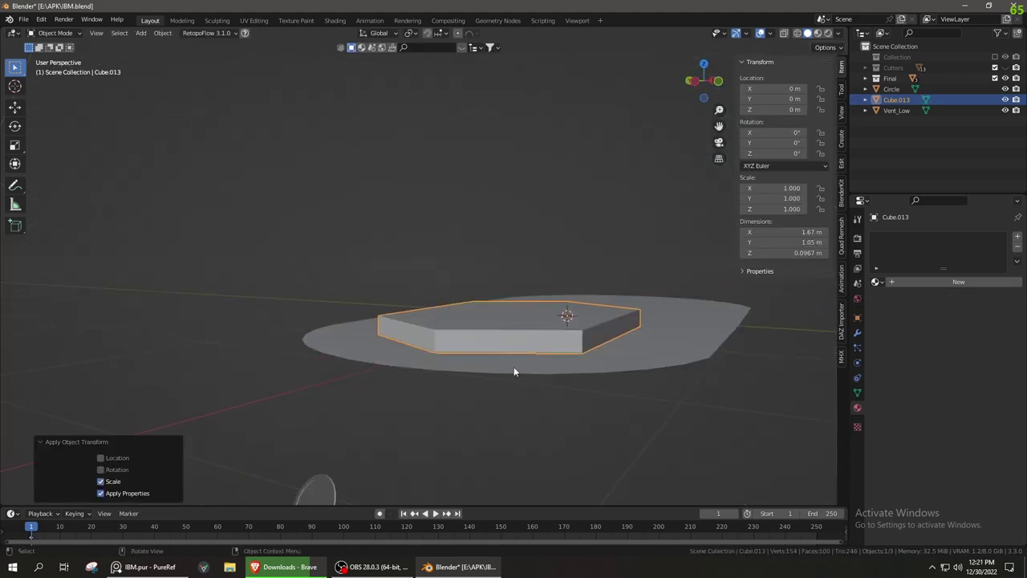
{"action": "key", "text": "Tab"}
{"action": "key", "text": "ctrl+b"}
Duplicate the hexagon plate beside the original along X, then add another cube
{"action": "key", "text": "Tab"}
{"action": "mouse_move", "coordinate": [493, 430]}
{"action": "middle_mouse_down"}
{"action": "mouse_move", "coordinate": [478, 362]}
{"action": "mouse_move", "coordinate": [520, 389]}
{"action": "middle_mouse_up"}
{"action": "left_click", "coordinate": [552, 351]}
{"action": "key", "text": "KP_7"}
{"action": "scroll", "coordinate": [677, 371], "scroll_direction": "down", "scroll_amount": 1}
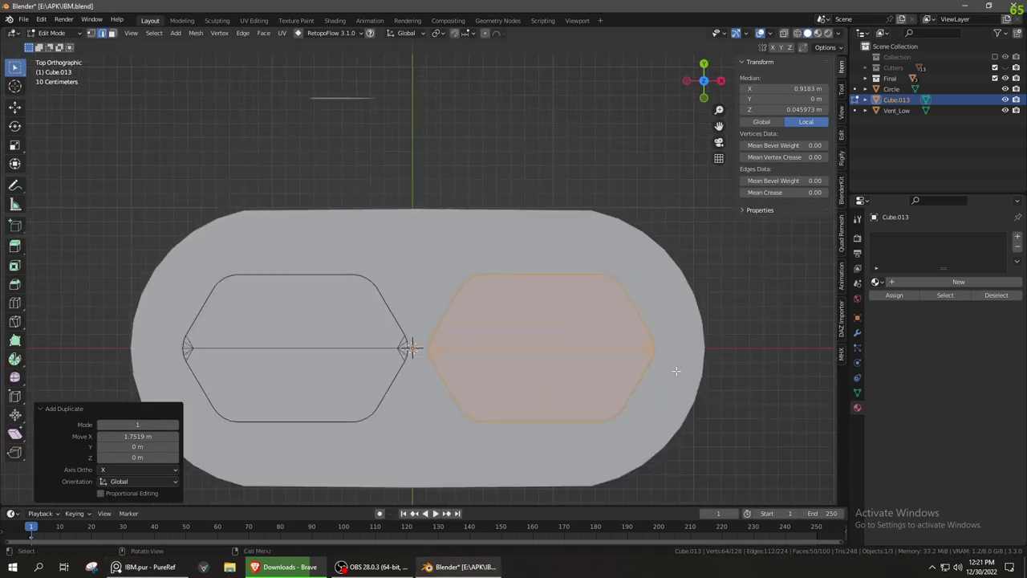
{"action": "left_click", "coordinate": [692, 374]}
{"action": "middle_click_drag", "start_coordinate": [270, 431], "coordinate": [507, 348]}
{"action": "key", "text": "Tab"}
{"action": "key", "text": "shift+a"}
{"action": "left_click", "coordinate": [581, 41]}
Scale the new cube down to 0.706 so it fits a hexagon plate
{"action": "key", "text": "KP_7"}
{"action": "key", "text": "s"}
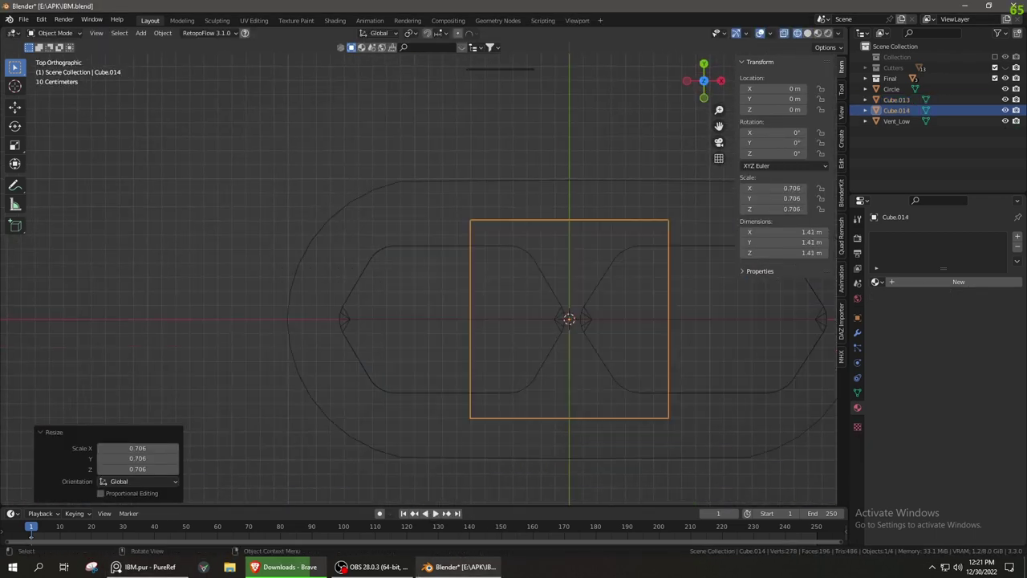
{"action": "left_click", "coordinate": [479, 378]}
{"action": "key", "text": "Tab"}
{"action": "middle_click_drag", "start_coordinate": [443, 266], "coordinate": [557, 237]}
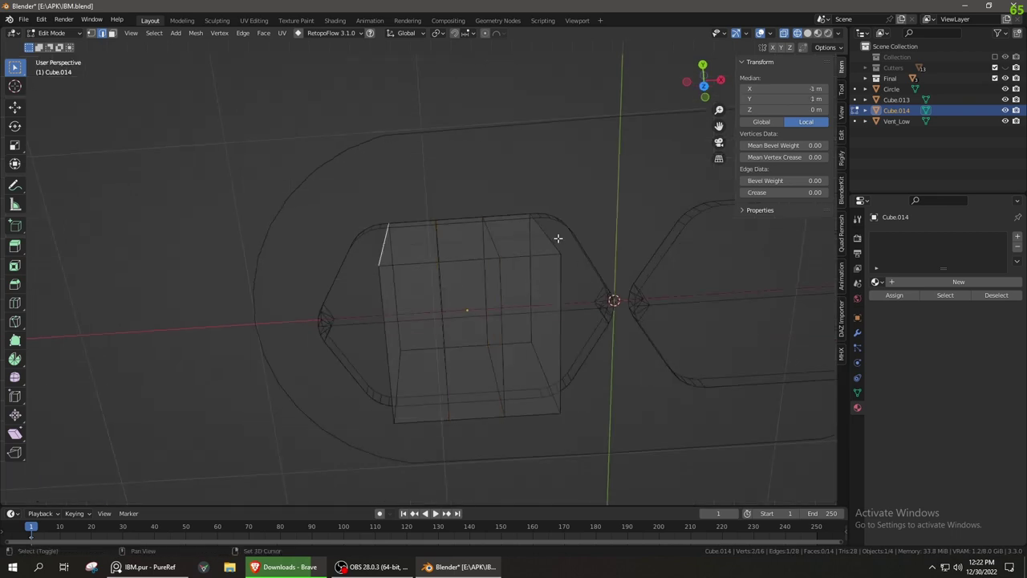
{"action": "middle_click_drag", "start_coordinate": [554, 341], "coordinate": [452, 369]}
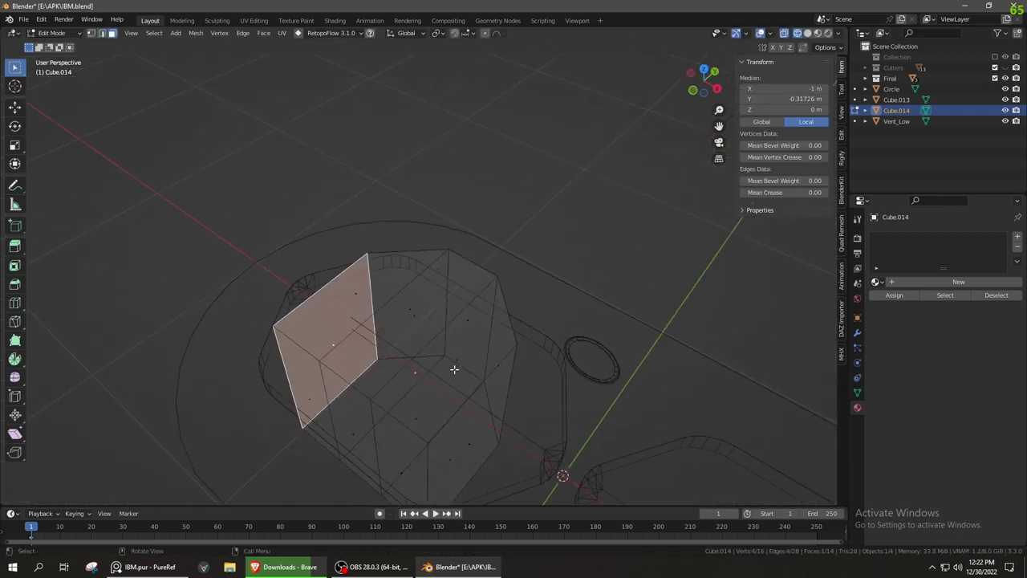
Select all of the cube's geometry and raise it along Z
{"action": "key", "text": "a"}
{"action": "middle_click_drag", "start_coordinate": [633, 415], "coordinate": [704, 272]}
{"action": "scroll", "coordinate": [535, 317], "scroll_direction": "down", "scroll_amount": 3}
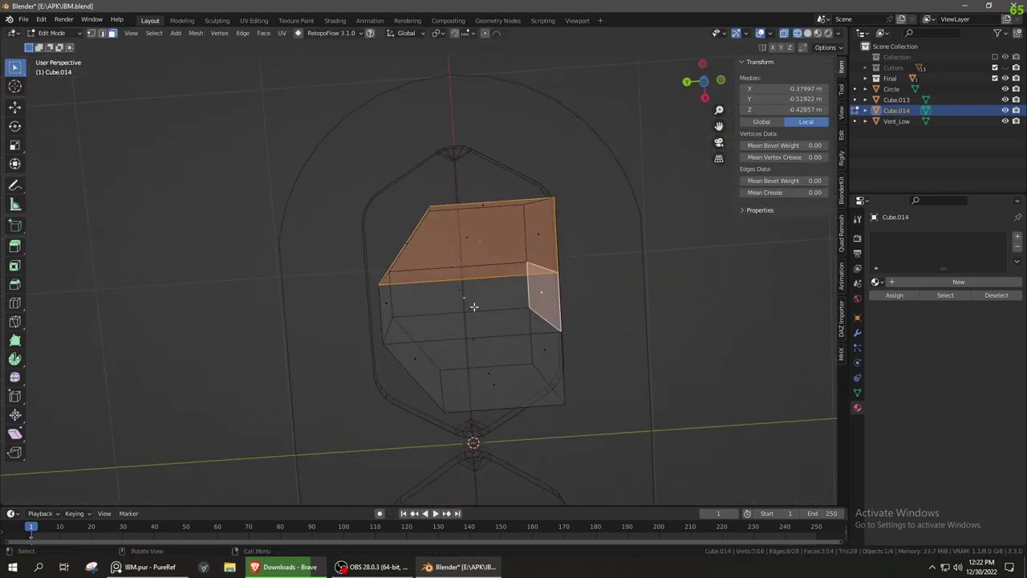
{"action": "middle_click_drag", "start_coordinate": [534, 317], "coordinate": [513, 241]}
{"action": "key", "text": "g"}
{"action": "key", "text": "z"}
{"action": "left_click", "coordinate": [499, 400]}
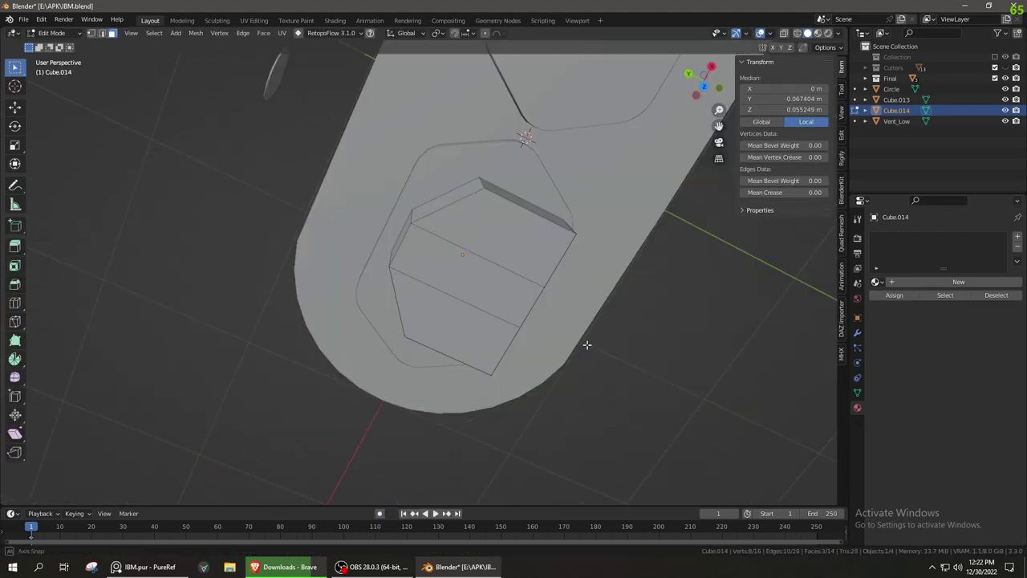
Bevel the block's front edges and set it to Shade Smooth
{"action": "mouse_move", "coordinate": [144, 237]}
{"action": "middle_mouse_down"}
{"action": "mouse_move", "coordinate": [313, 327]}
{"action": "mouse_move", "coordinate": [514, 369]}
{"action": "middle_mouse_up"}
{"action": "left_click", "coordinate": [313, 327]}
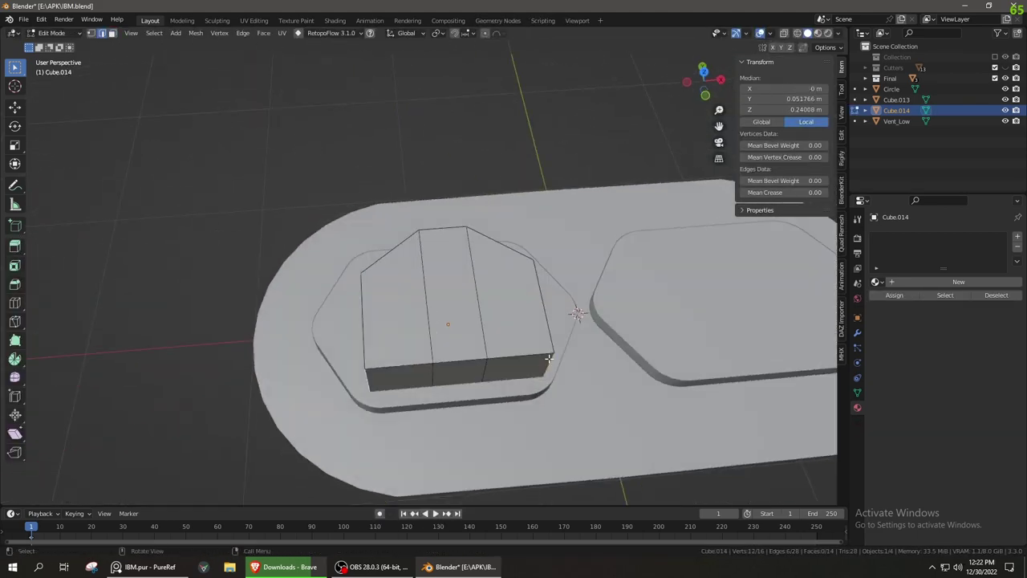
{"action": "key", "text": "ctrl+b"}
{"action": "left_click", "coordinate": [557, 383]}
{"action": "key", "text": "Tab"}
{"action": "right_click", "coordinate": [508, 355]}
{"action": "left_click", "coordinate": [508, 355]}
{"action": "key", "text": "KP_7"}
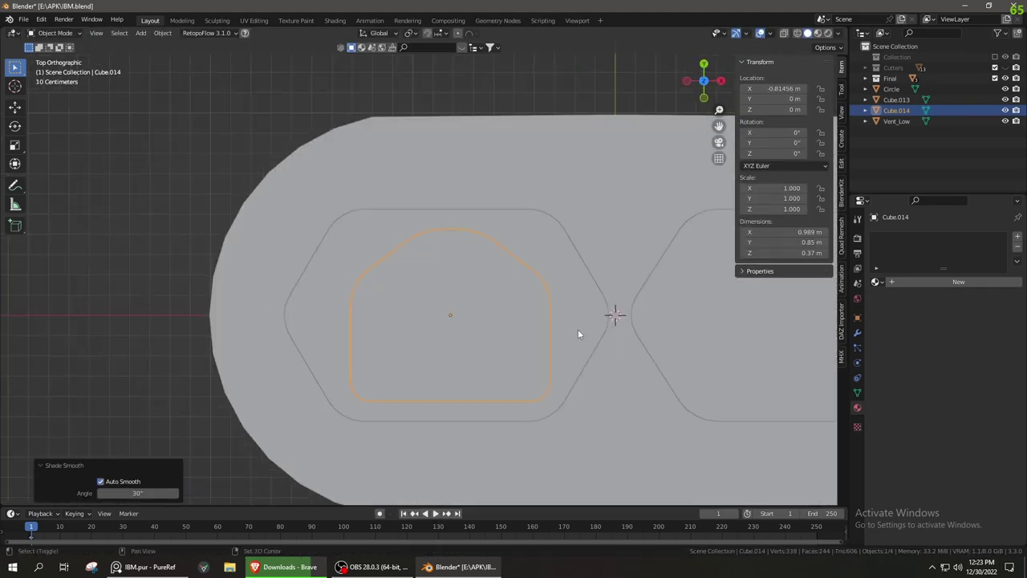
Reposition the block's top face in Edit Mode
{"action": "key", "text": "Tab"}
{"action": "scroll", "coordinate": [377, 352], "scroll_direction": "up", "scroll_amount": 3}
{"action": "scroll", "coordinate": [422, 347], "scroll_direction": "down", "scroll_amount": 3}
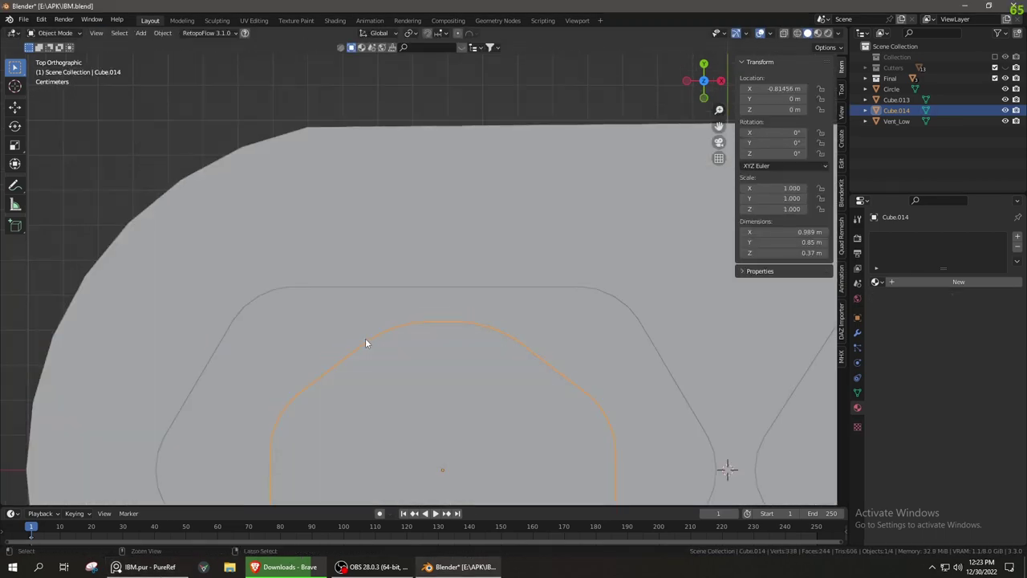
{"action": "key", "text": "ctrl+z"}
{"action": "middle_click_drag", "start_coordinate": [367, 344], "coordinate": [431, 301]}
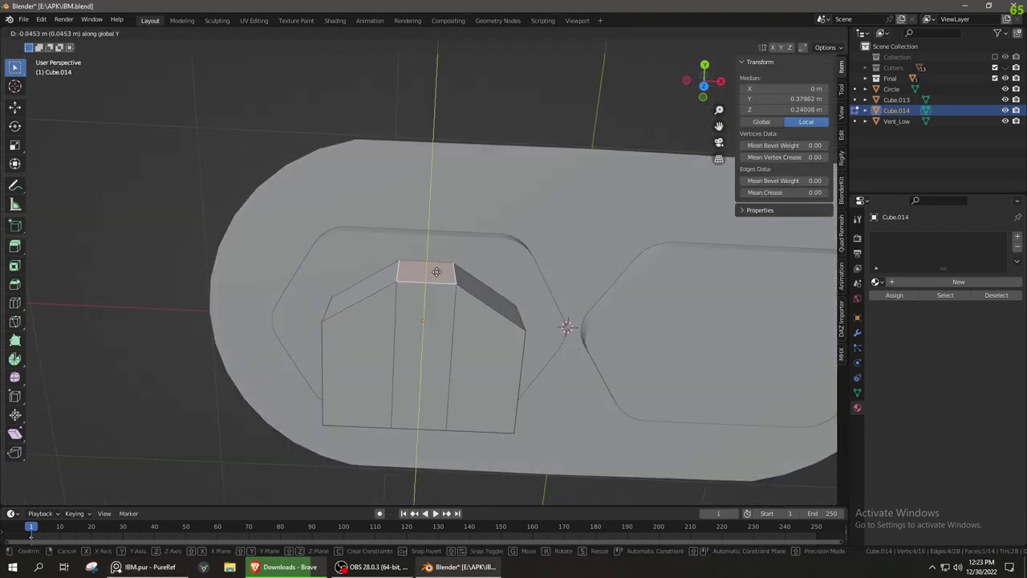
{"action": "left_click", "coordinate": [436, 272]}
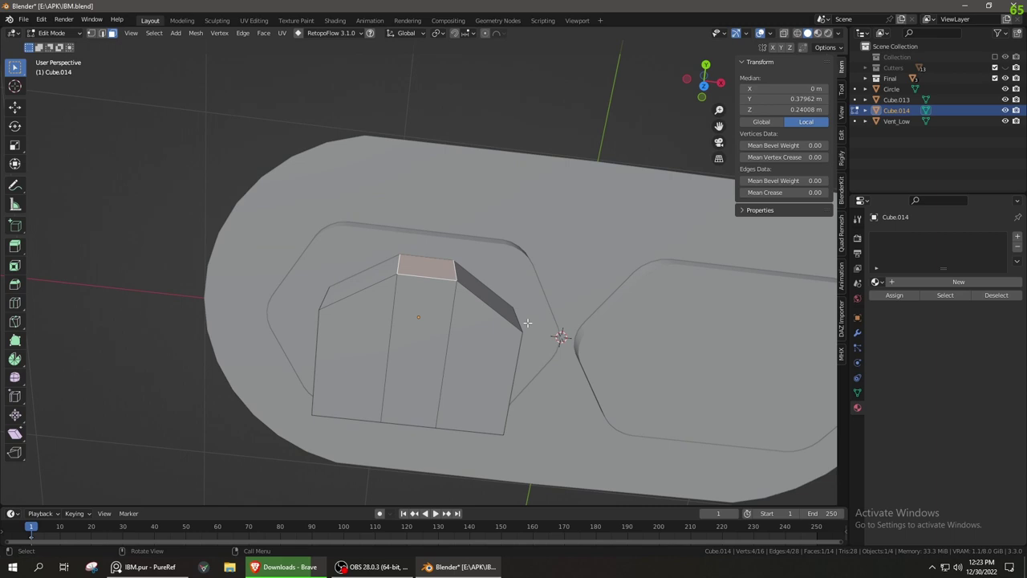
{"action": "mouse_move", "coordinate": [410, 362]}
{"action": "middle_mouse_down"}
{"action": "mouse_move", "coordinate": [249, 327]}
{"action": "mouse_move", "coordinate": [430, 302]}
{"action": "middle_mouse_up"}
{"action": "key", "text": "Tab"}
Select the block and bring up its Object properties
{"action": "right_click", "coordinate": [430, 302]}
{"action": "left_click", "coordinate": [456, 360]}
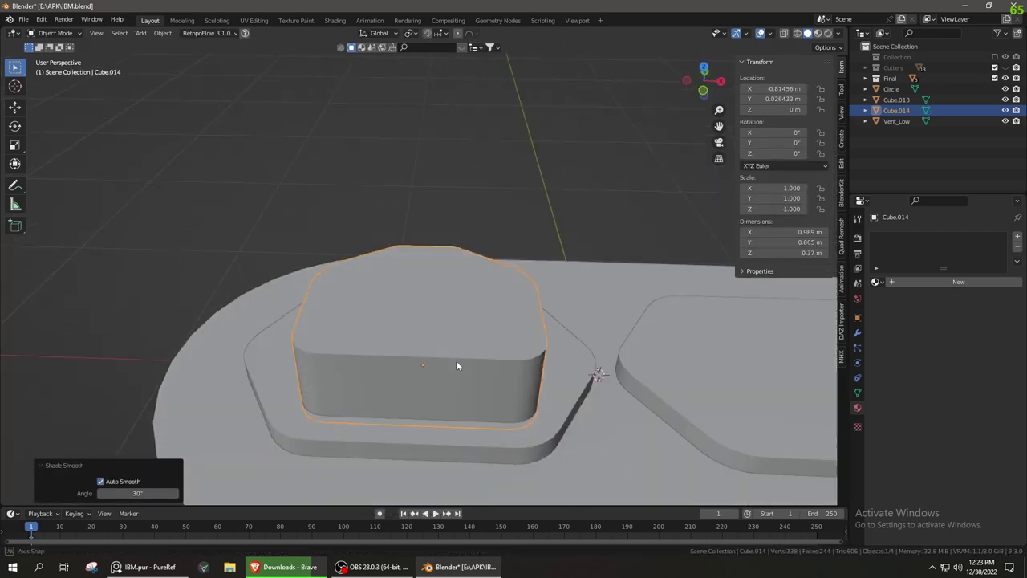
{"action": "middle_click_drag", "start_coordinate": [455, 366], "coordinate": [578, 383]}
{"action": "left_click", "coordinate": [857, 392]}
Display Cube.014 as Wire and give the hexagon plate a Boolean Difference targeting Cube.014
{"action": "left_click", "coordinate": [943, 468]}
{"action": "left_click", "coordinate": [896, 100]}
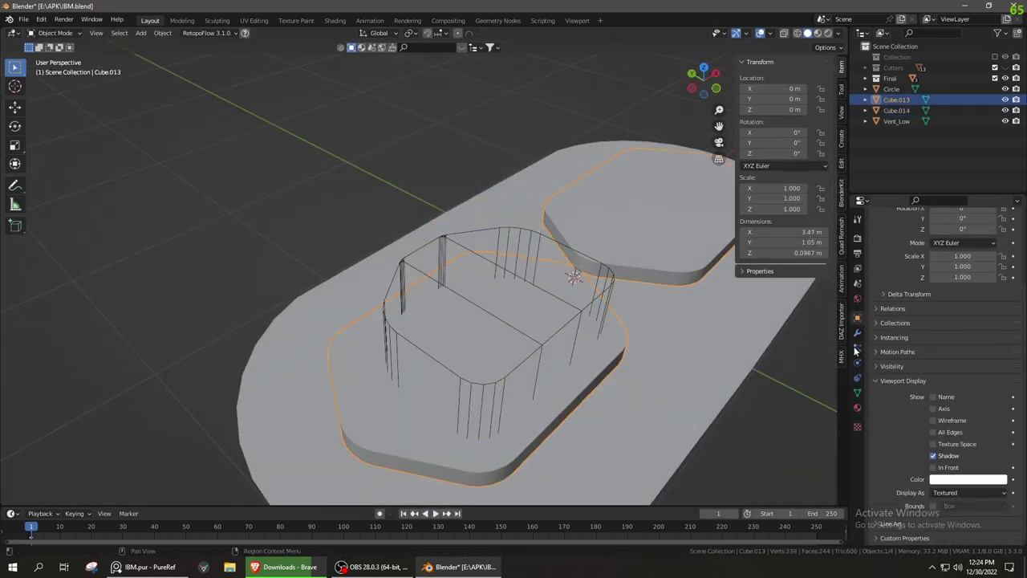
{"action": "left_click", "coordinate": [857, 331]}
{"action": "left_click", "coordinate": [906, 236]}
{"action": "left_click", "coordinate": [848, 298]}
Resize the cutter block and lower it along Z into the plate
{"action": "key", "text": "KP_7"}
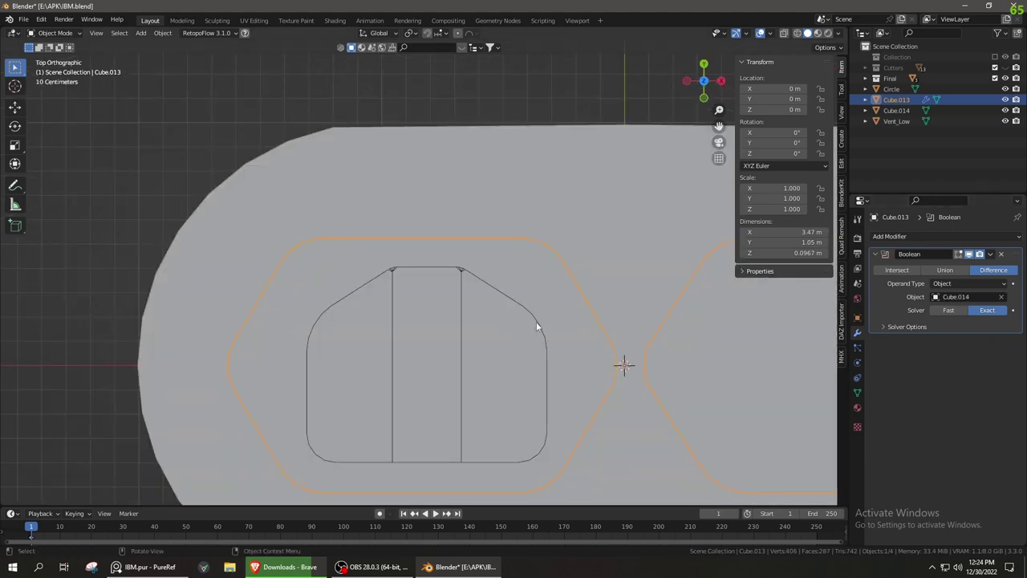
{"action": "left_click", "coordinate": [624, 365]}
{"action": "middle_click_drag", "start_coordinate": [623, 365], "coordinate": [596, 323]}
{"action": "key", "text": "g"}
{"action": "key", "text": "z"}
{"action": "left_click", "coordinate": [596, 324]}
Add a Solidify modifier to the cutter: 0.15 m thickness, offset -1, Rim Fill
{"action": "left_click", "coordinate": [887, 236]}
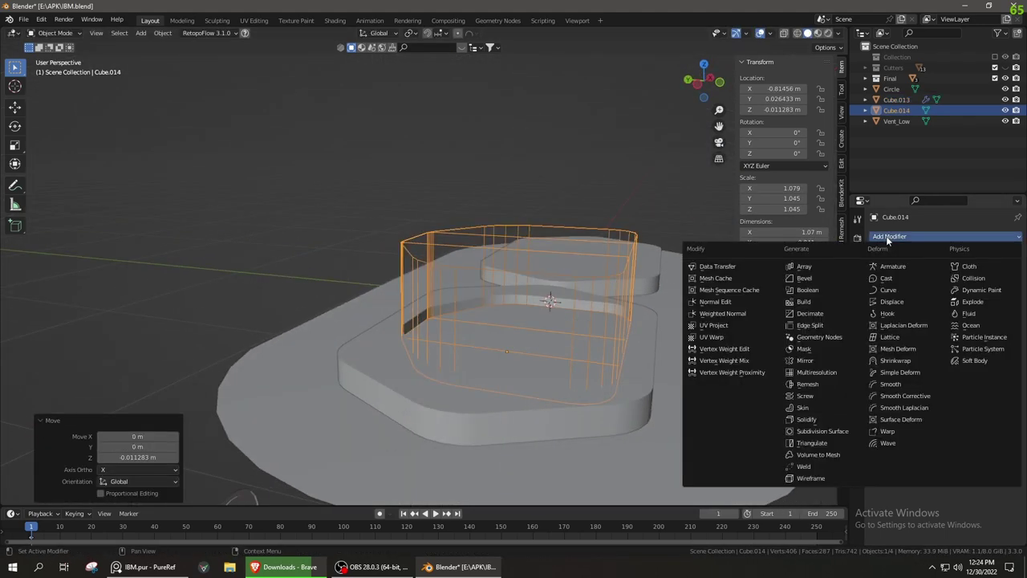
{"action": "left_click", "coordinate": [806, 419]}
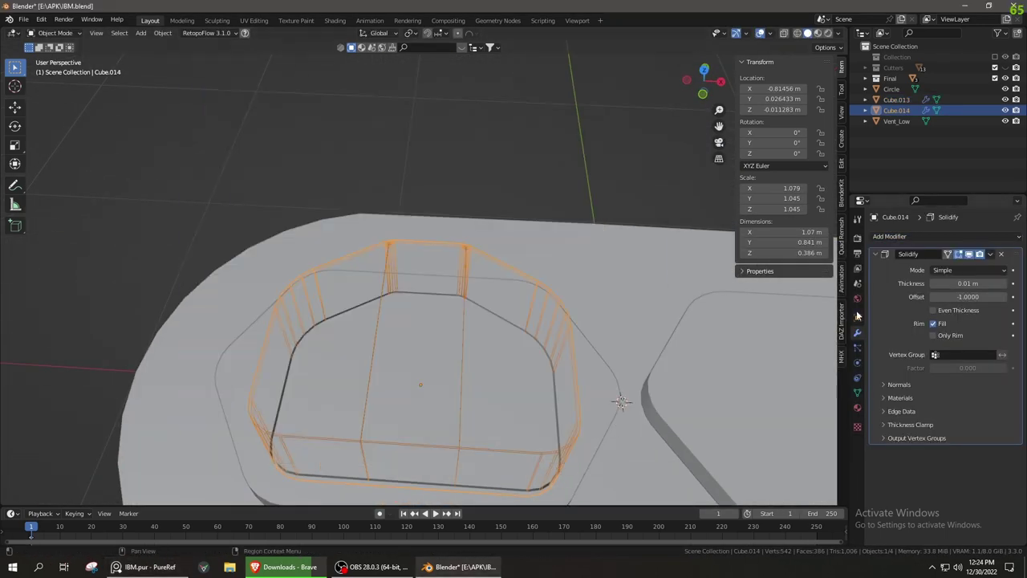
{"action": "middle_click_drag", "start_coordinate": [634, 265], "coordinate": [652, 235]}
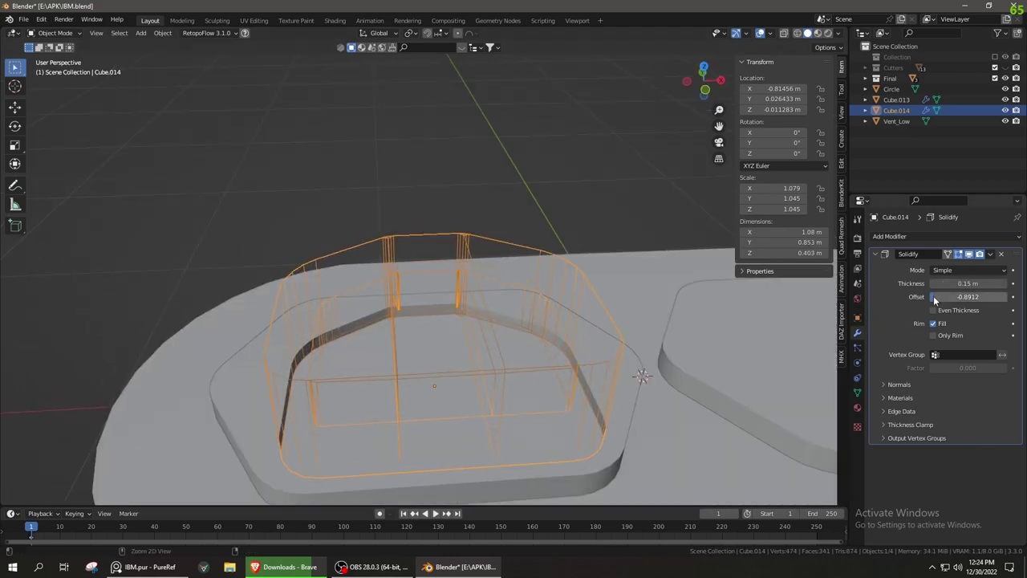
{"action": "left_click", "coordinate": [934, 324]}
{"action": "middle_click_drag", "start_coordinate": [803, 321], "coordinate": [673, 317]}
{"action": "scroll", "coordinate": [562, 319], "scroll_direction": "up", "scroll_amount": 3}
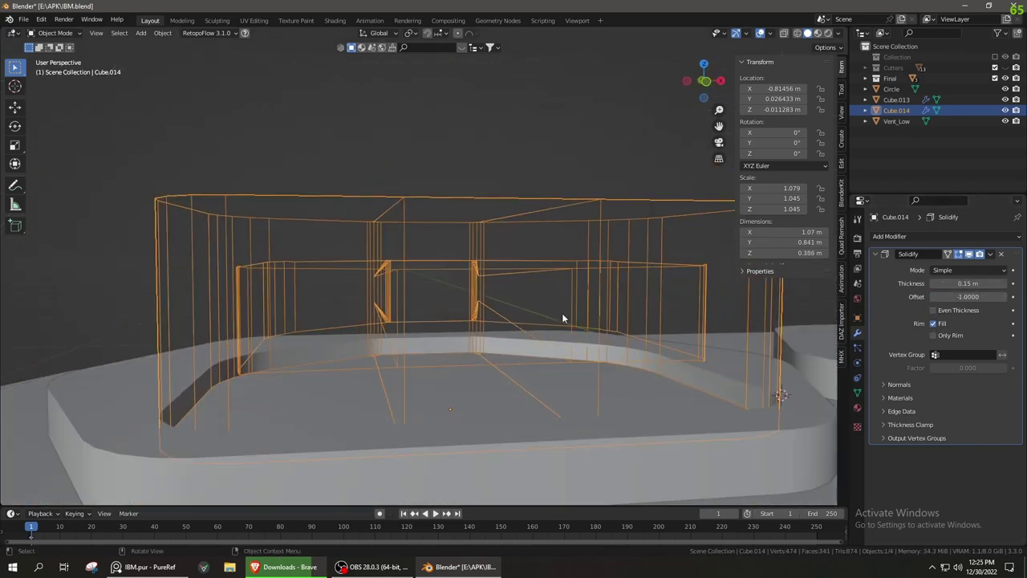
Apply the cutter's scale and shift its faces in wireframe Edit Mode
{"action": "left_click", "coordinate": [508, 294]}
{"action": "key", "text": "Tab"}
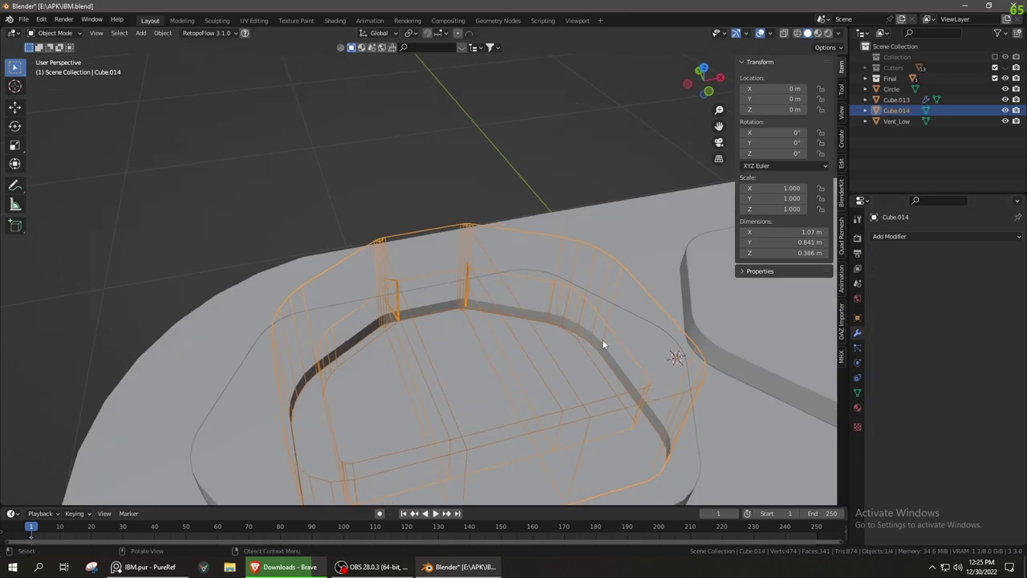
{"action": "key", "text": "z"}
{"action": "left_click", "coordinate": [413, 332]}
{"action": "left_click", "coordinate": [470, 355]}
{"action": "mouse_move", "coordinate": [470, 355]}
{"action": "middle_mouse_down"}
{"action": "mouse_move", "coordinate": [666, 339]}
{"action": "mouse_move", "coordinate": [671, 349]}
{"action": "middle_mouse_up"}
{"action": "key", "text": "g"}
{"action": "left_click", "coordinate": [670, 349]}
{"action": "middle_click_drag", "start_coordinate": [661, 399], "coordinate": [676, 447]}
{"action": "key", "text": "Tab"}
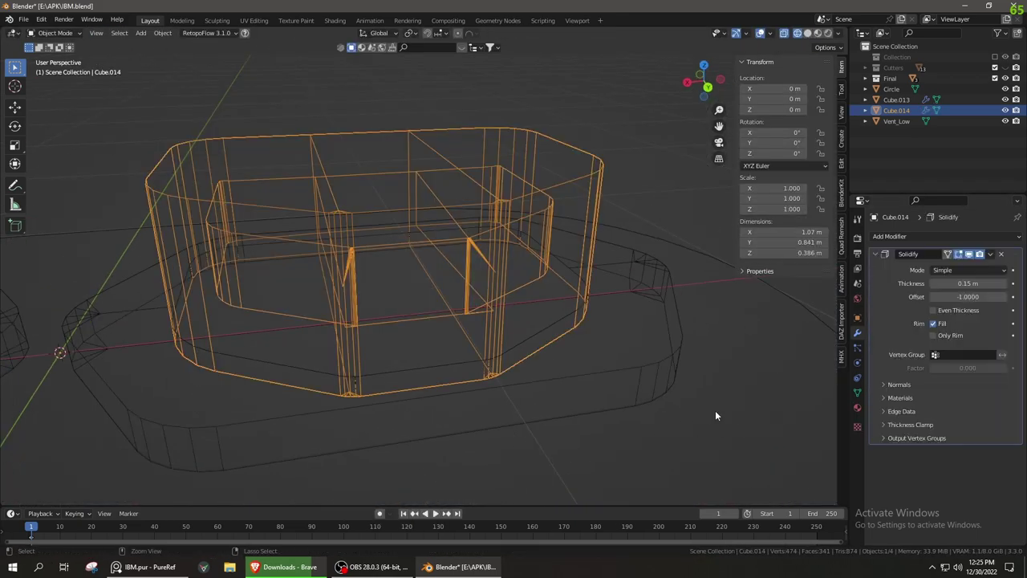
Apply the Solidify, then duplicate the shell in place and separate it as Cube.015
{"action": "left_click", "coordinate": [1001, 254]}
{"action": "key", "text": "Tab"}
{"action": "key", "text": "shift+d"}
{"action": "key", "text": "Escape"}
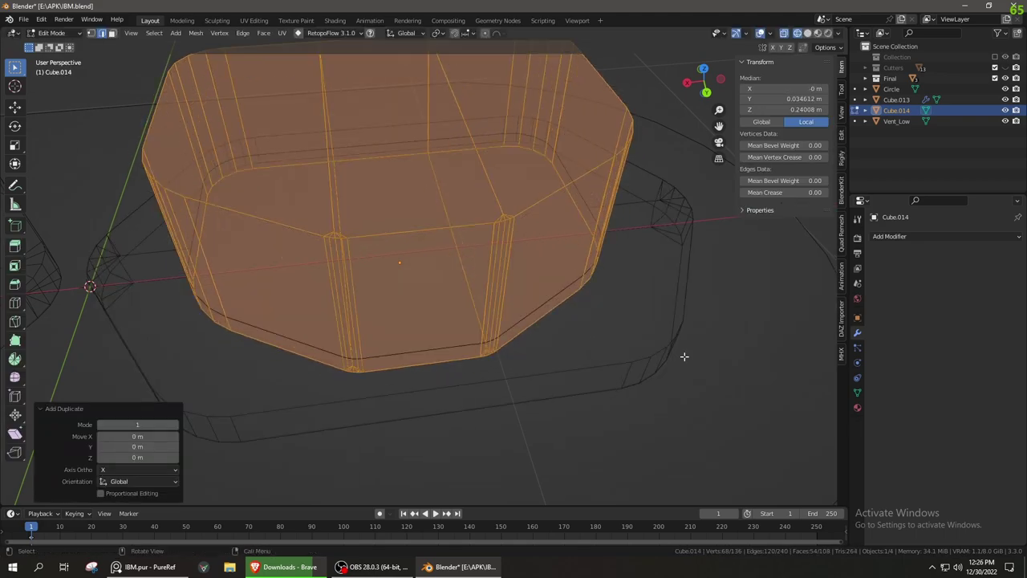
{"action": "left_click", "coordinate": [650, 353]}
{"action": "mouse_move", "coordinate": [650, 353]}
{"action": "middle_mouse_down"}
{"action": "mouse_move", "coordinate": [447, 370]}
{"action": "mouse_move", "coordinate": [721, 371]}
{"action": "mouse_move", "coordinate": [550, 310]}
{"action": "mouse_move", "coordinate": [491, 385]}
{"action": "middle_mouse_up"}
{"action": "left_click", "coordinate": [763, 385]}
{"action": "key", "text": "p"}
{"action": "key", "text": "Tab"}
Undo the split-off copy and frame a top-down view of the right hexagon plate
{"action": "key", "text": "g"}
{"action": "key", "text": "x"}
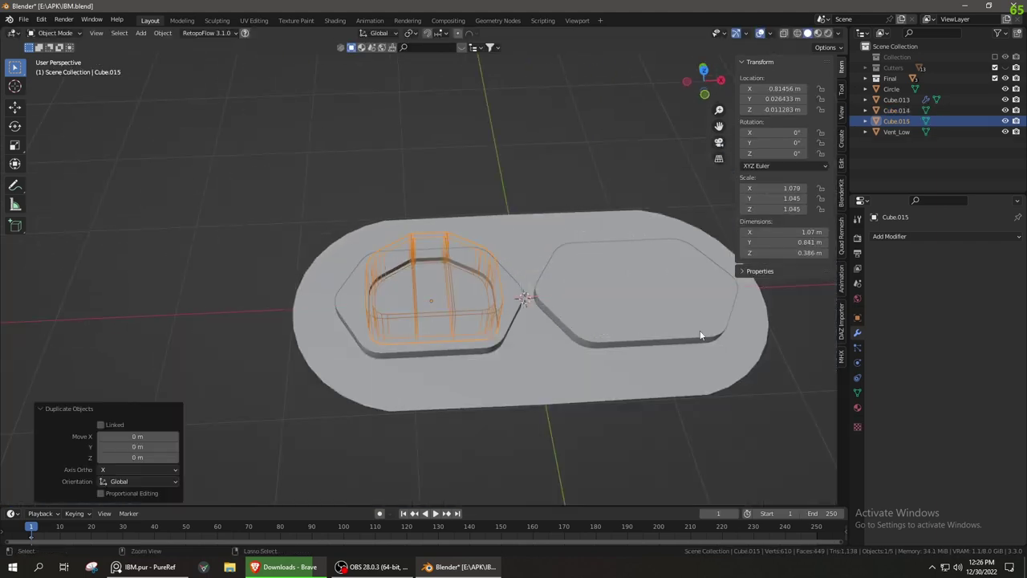
{"action": "key", "text": "ctrl+z"}
{"action": "key", "text": "ctrl+z"}
{"action": "middle_click_drag", "start_coordinate": [700, 335], "coordinate": [520, 299]}
{"action": "key", "text": "KP_7"}
{"action": "left_click", "coordinate": [525, 325]}
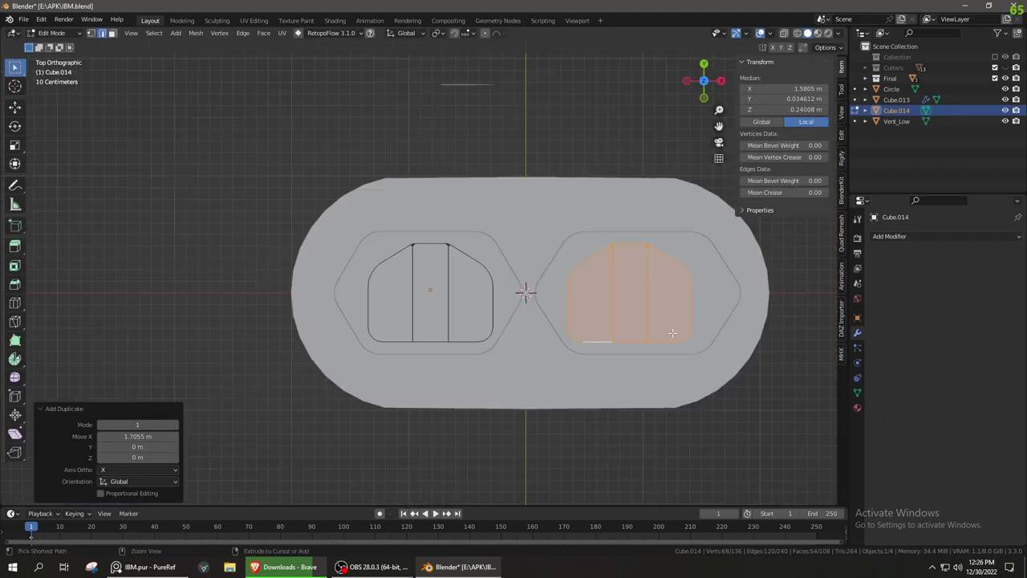
{"action": "scroll", "coordinate": [525, 325], "scroll_direction": "up", "scroll_amount": 3}
Add a cube inside Cube.014, stretch it along X and raise it along Z
{"action": "left_click", "coordinate": [165, 567]}
{"action": "left_click", "coordinate": [165, 567]}
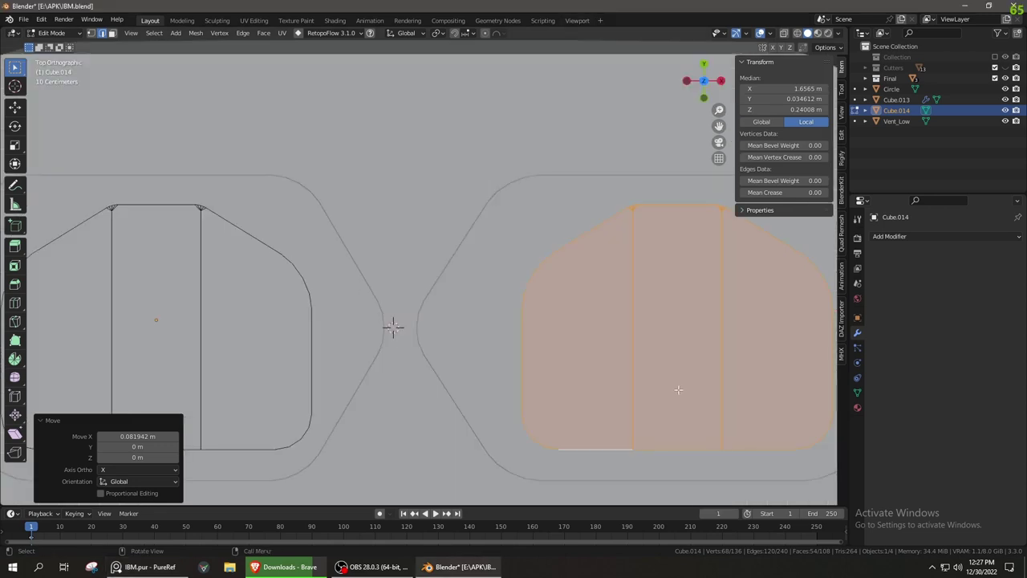
{"action": "scroll", "coordinate": [353, 285], "scroll_direction": "down", "scroll_amount": 2}
{"action": "key", "text": "shift+a"}
{"action": "key", "text": "s"}
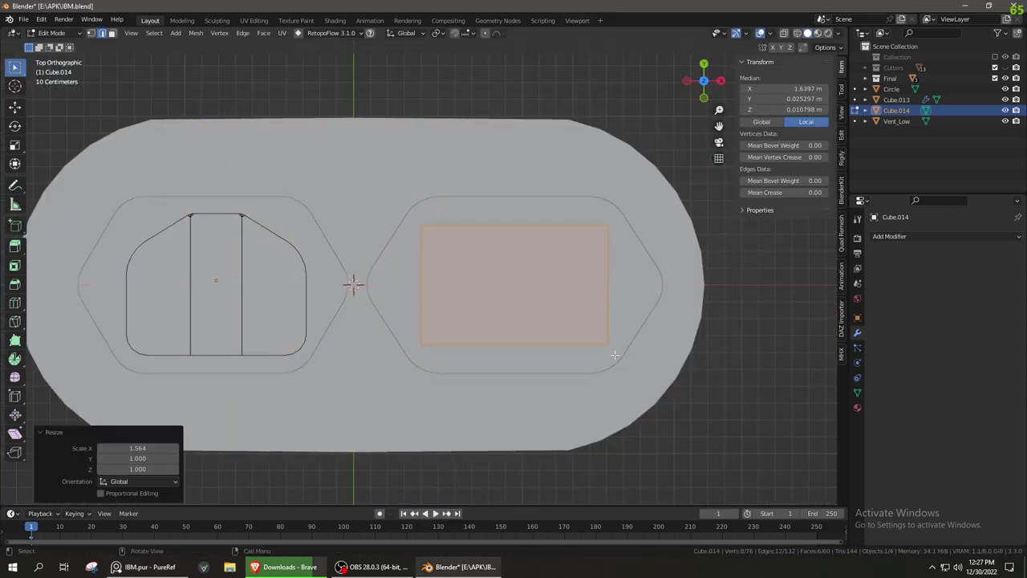
{"action": "middle_click_drag", "start_coordinate": [614, 355], "coordinate": [546, 305]}
{"action": "key", "text": "g"}
{"action": "key", "text": "z"}
{"action": "left_click", "coordinate": [546, 321]}
Bevel the box's vertical edges into rounded corners for the groove
{"action": "key", "text": "KP_7"}
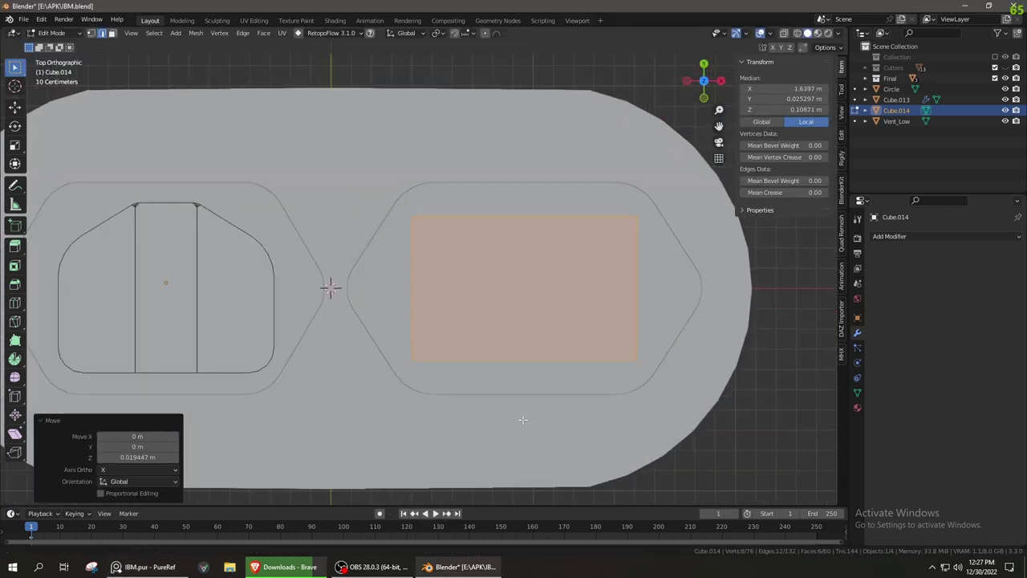
{"action": "middle_click_drag", "start_coordinate": [522, 418], "coordinate": [417, 267]}
{"action": "mouse_move", "coordinate": [349, 158]}
{"action": "middle_mouse_down"}
{"action": "mouse_move", "coordinate": [443, 367]}
{"action": "mouse_move", "coordinate": [548, 373]}
{"action": "middle_mouse_up"}
{"action": "key", "text": "ctrl+b"}
{"action": "left_click", "coordinate": [442, 366]}
{"action": "left_click", "coordinate": [502, 313]}
Return to Object Mode and inspect the grooved plates from top and side
{"action": "key", "text": "Tab"}
{"action": "middle_click_drag", "start_coordinate": [502, 313], "coordinate": [376, 395]}
{"action": "scroll", "coordinate": [584, 337], "scroll_direction": "up", "scroll_amount": 4}
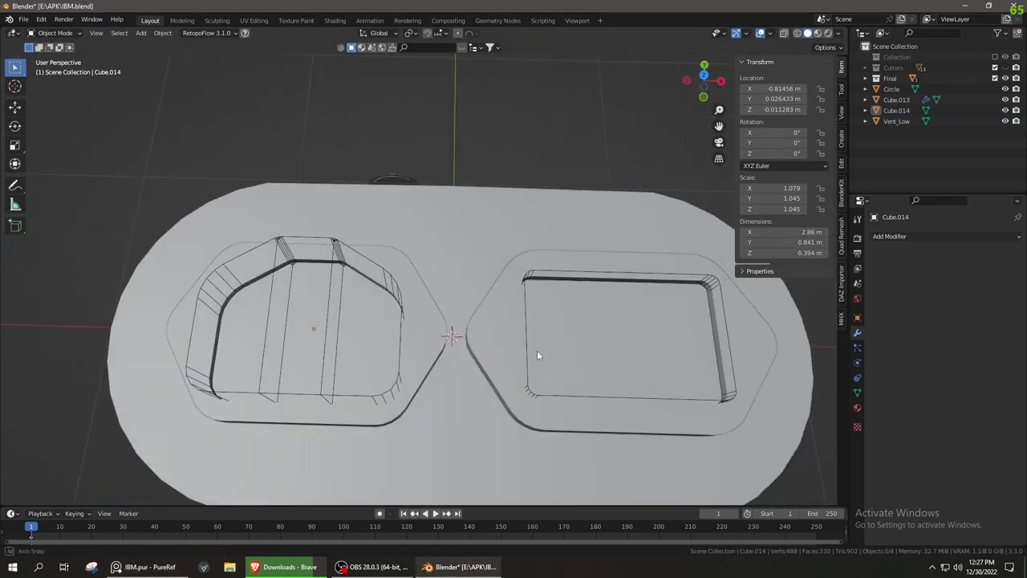
{"action": "middle_click_drag", "start_coordinate": [538, 355], "coordinate": [564, 279]}
{"action": "scroll", "coordinate": [564, 278], "scroll_direction": "up", "scroll_amount": 3}
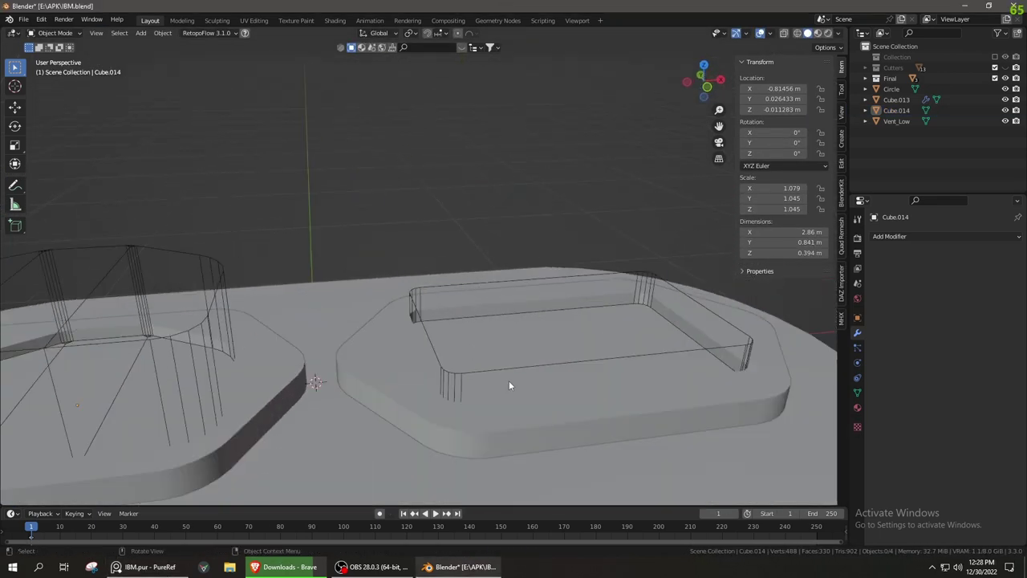
{"action": "key", "text": "Tab"}
{"action": "key", "text": "Tab"}
{"action": "mouse_move", "coordinate": [512, 305]}
{"action": "middle_mouse_down"}
{"action": "mouse_move", "coordinate": [380, 434]}
{"action": "mouse_move", "coordinate": [465, 331]}
{"action": "mouse_move", "coordinate": [371, 322]}
{"action": "mouse_move", "coordinate": [507, 341]}
{"action": "middle_mouse_up"}
Delete the leftover cutter object and select the Circle plate
{"action": "middle_click_drag", "start_coordinate": [497, 245], "coordinate": [571, 351]}
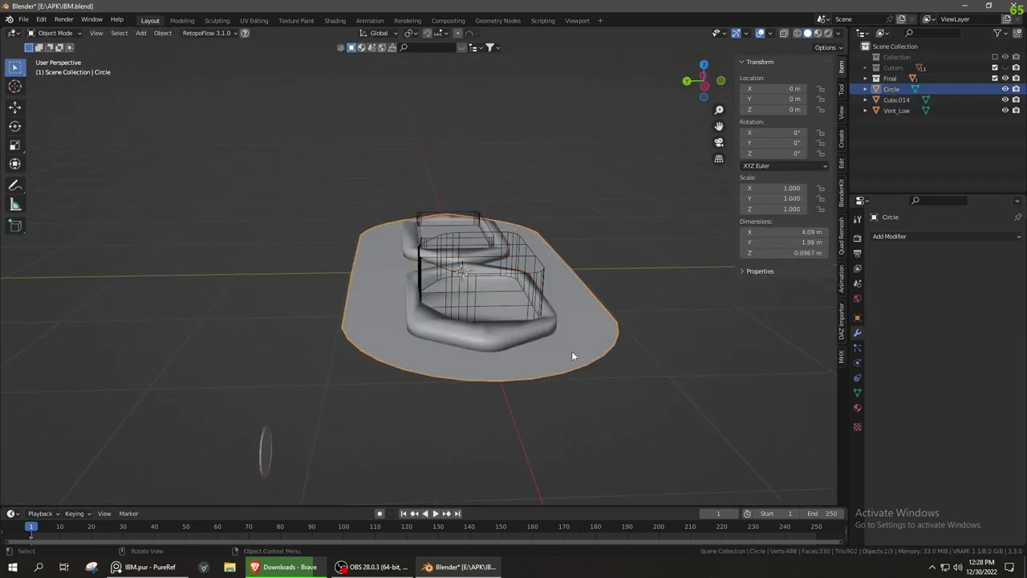
{"action": "right_click", "coordinate": [572, 351]}
{"action": "left_click", "coordinate": [513, 531]}
{"action": "mouse_move", "coordinate": [410, 361]}
{"action": "middle_mouse_down"}
{"action": "mouse_move", "coordinate": [494, 298]}
{"action": "mouse_move", "coordinate": [365, 365]}
{"action": "mouse_move", "coordinate": [634, 335]}
{"action": "mouse_move", "coordinate": [514, 377]}
{"action": "middle_mouse_up"}
{"action": "left_click", "coordinate": [891, 89]}
Unhide the computer models, stand the plate upright and slide it along Y onto the case
{"action": "key", "text": "alt+h"}
{"action": "key", "text": "r"}
{"action": "left_click", "coordinate": [622, 353]}
{"action": "key", "text": "g"}
{"action": "key", "text": "y"}
{"action": "left_click", "coordinate": [536, 418]}
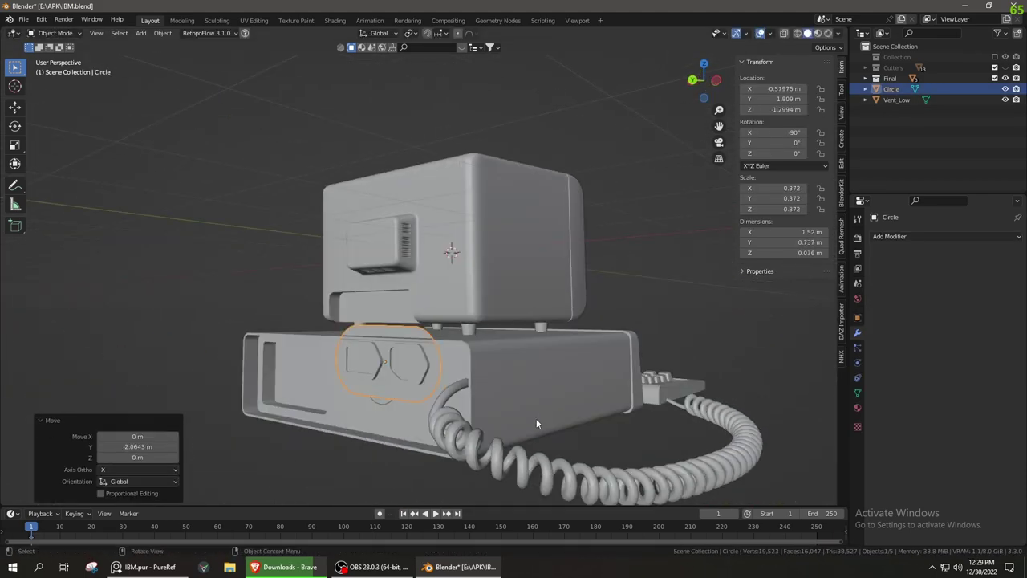
{"action": "key", "text": "ctrl+KP_1"}
{"action": "scroll", "coordinate": [537, 418], "scroll_direction": "up", "scroll_amount": 5}
{"action": "left_click", "coordinate": [818, 32]}
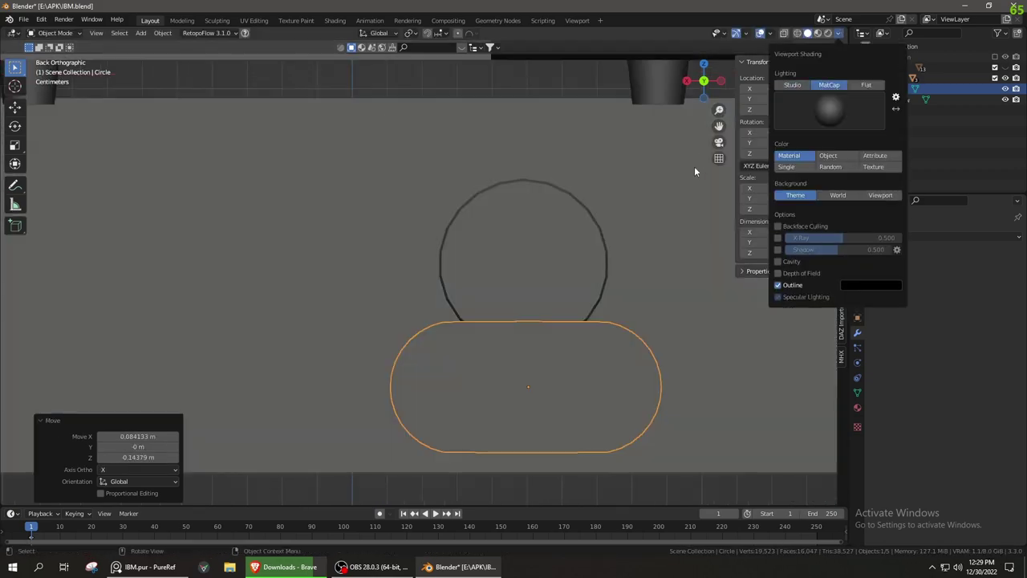
Shrink the plug panel slightly and flatten its depth along Z
{"action": "key", "text": "s"}
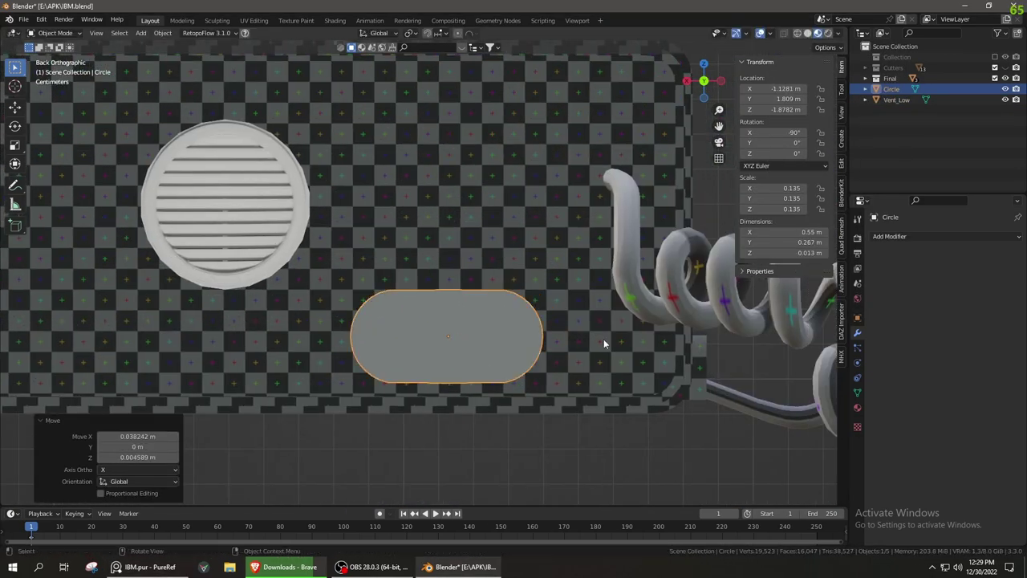
{"action": "key", "text": "Tab"}
{"action": "middle_click_drag", "start_coordinate": [604, 344], "coordinate": [483, 309]}
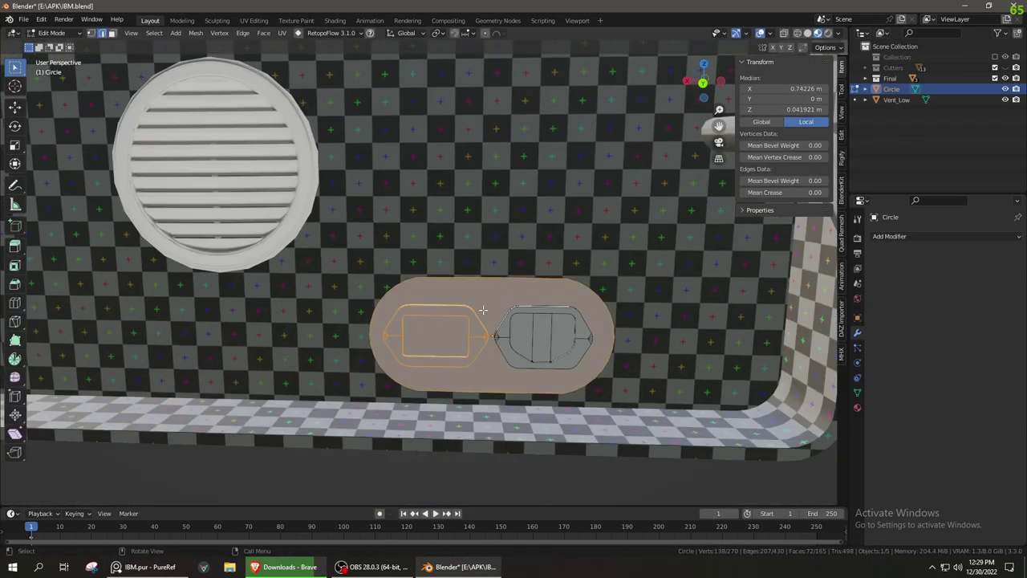
{"action": "left_click", "coordinate": [658, 326]}
{"action": "mouse_move", "coordinate": [658, 327]}
{"action": "middle_mouse_down"}
{"action": "mouse_move", "coordinate": [532, 329]}
{"action": "mouse_move", "coordinate": [578, 350]}
{"action": "mouse_move", "coordinate": [435, 327]}
{"action": "middle_mouse_up"}
{"action": "key", "text": "Tab"}
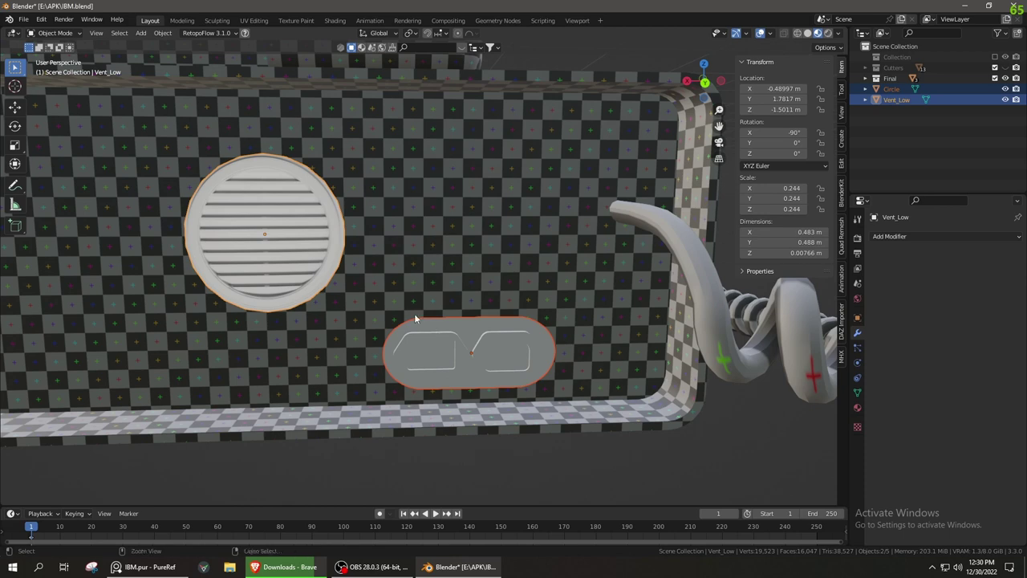
Add a new material slot on Vent_Low named Plugs
{"action": "left_click", "coordinate": [857, 407]}
{"action": "type", "text": "Plu"}
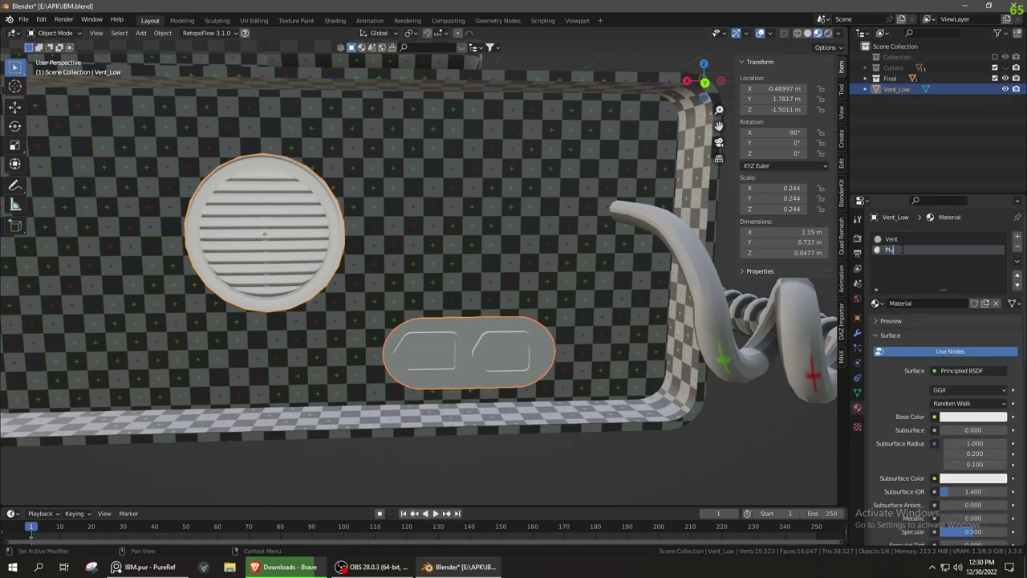
{"action": "type", "text": "gs"}
{"action": "key", "text": "Return"}
{"action": "scroll", "coordinate": [463, 284], "scroll_direction": "up", "scroll_amount": 3}
Assign the L-selected plug geometry to the Plugs material and save the blend file
{"action": "key", "text": "Tab"}
{"action": "scroll", "coordinate": [463, 284], "scroll_direction": "up", "scroll_amount": 2}
{"action": "key", "text": "l"}
{"action": "left_click", "coordinate": [892, 316]}
{"action": "scroll", "coordinate": [274, 193], "scroll_direction": "down", "scroll_amount": 4}
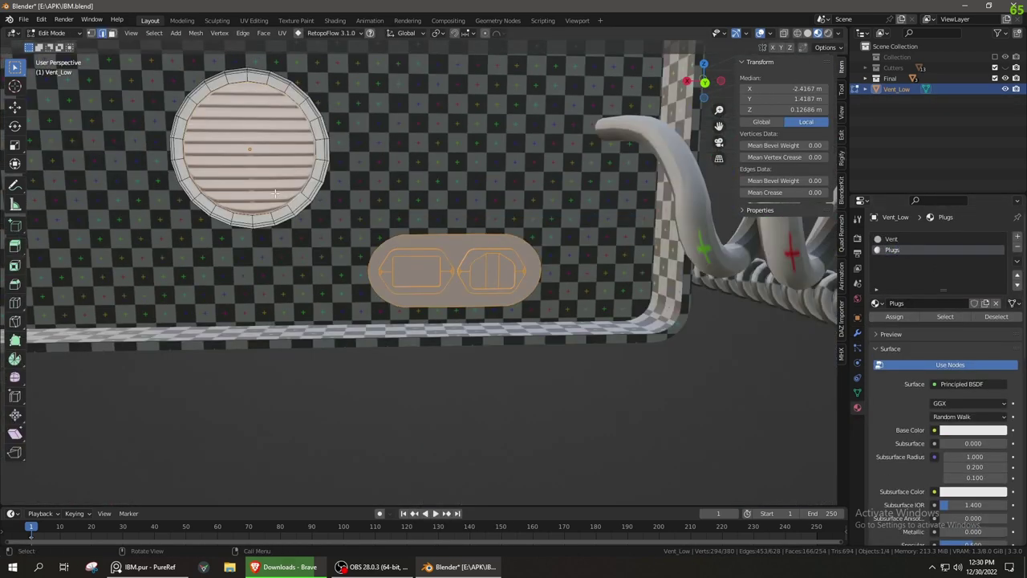
{"action": "left_click", "coordinate": [567, 283]}
{"action": "key", "text": "Tab"}
{"action": "scroll", "coordinate": [585, 321], "scroll_direction": "down", "scroll_amount": 2}
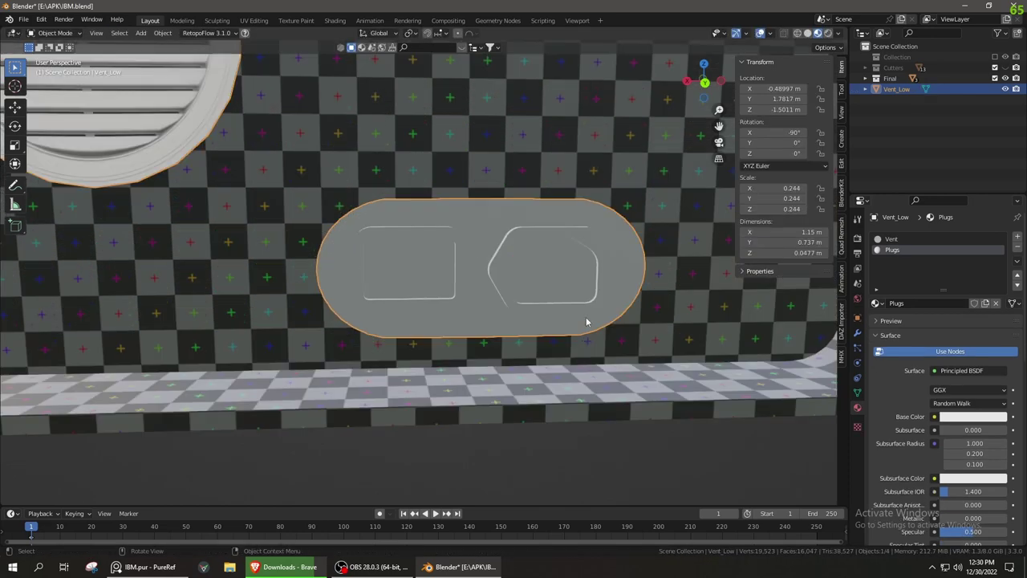
{"action": "key", "text": "ctrl+s"}
{"action": "scroll", "coordinate": [310, 294], "scroll_direction": "down", "scroll_amount": 4}
{"action": "middle_click_drag", "start_coordinate": [403, 339], "coordinate": [516, 364]}
In Keyboard.001 Edit Mode, select a cable edge loop and move it
{"action": "left_click", "coordinate": [516, 363]}
{"action": "key", "text": "Tab"}
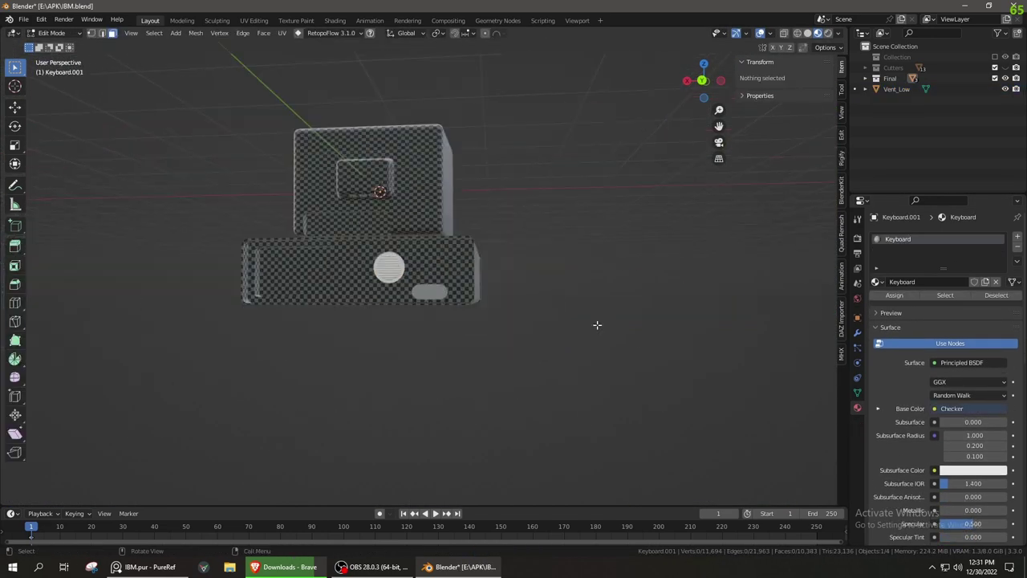
{"action": "scroll", "coordinate": [597, 323], "scroll_direction": "down", "scroll_amount": 4}
{"action": "scroll", "coordinate": [482, 361], "scroll_direction": "up", "scroll_amount": 5}
{"action": "key", "text": "shift+z"}
{"action": "key", "text": "alt+a"}
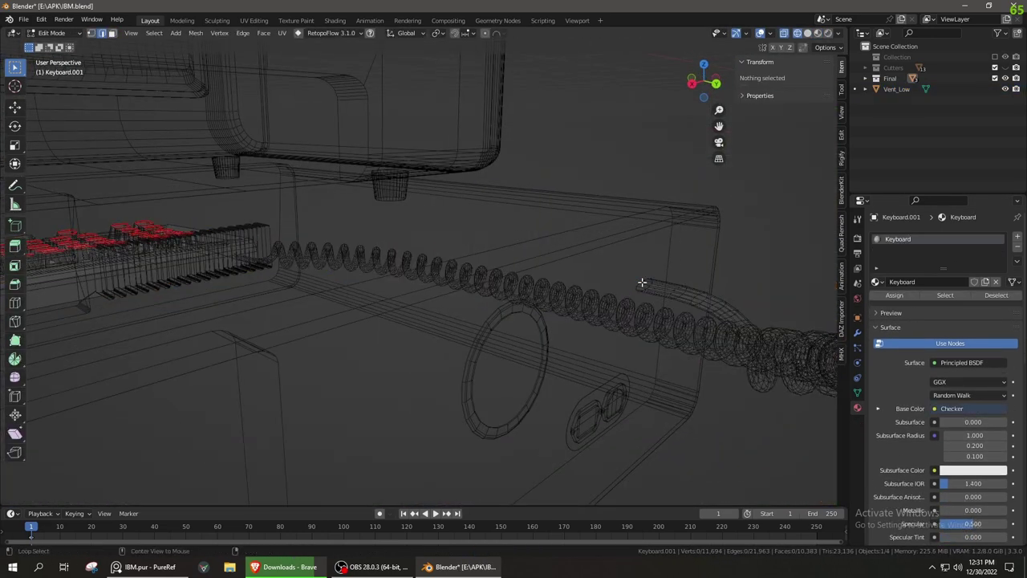
{"action": "left_click", "coordinate": [642, 283], "text": "alt"}
{"action": "key", "text": "shift+z"}
{"action": "middle_click_drag", "start_coordinate": [642, 282], "coordinate": [616, 340]}
{"action": "left_click", "coordinate": [511, 410]}
Rotate and move the cable end with proportional editing from the side view
{"action": "middle_click_drag", "start_coordinate": [525, 399], "coordinate": [644, 355]}
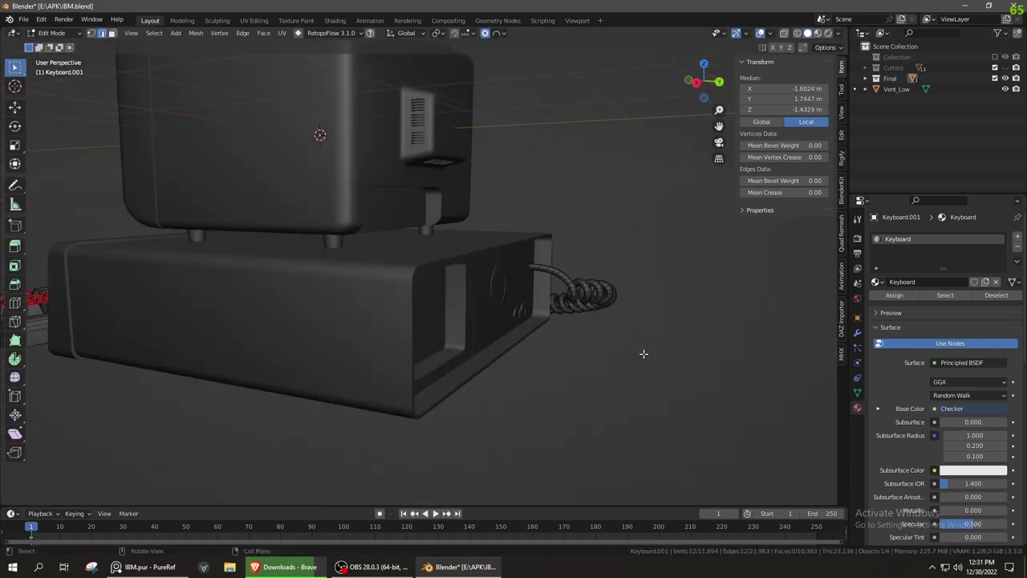
{"action": "key", "text": "shift+z"}
{"action": "key", "text": "KP_3"}
{"action": "key", "text": "r"}
{"action": "left_click", "coordinate": [605, 248]}
{"action": "mouse_move", "coordinate": [604, 247]}
{"action": "middle_mouse_down"}
{"action": "mouse_move", "coordinate": [516, 257]}
{"action": "mouse_move", "coordinate": [492, 360]}
{"action": "mouse_move", "coordinate": [472, 338]}
{"action": "middle_mouse_up"}
{"action": "key", "text": "shift+z"}
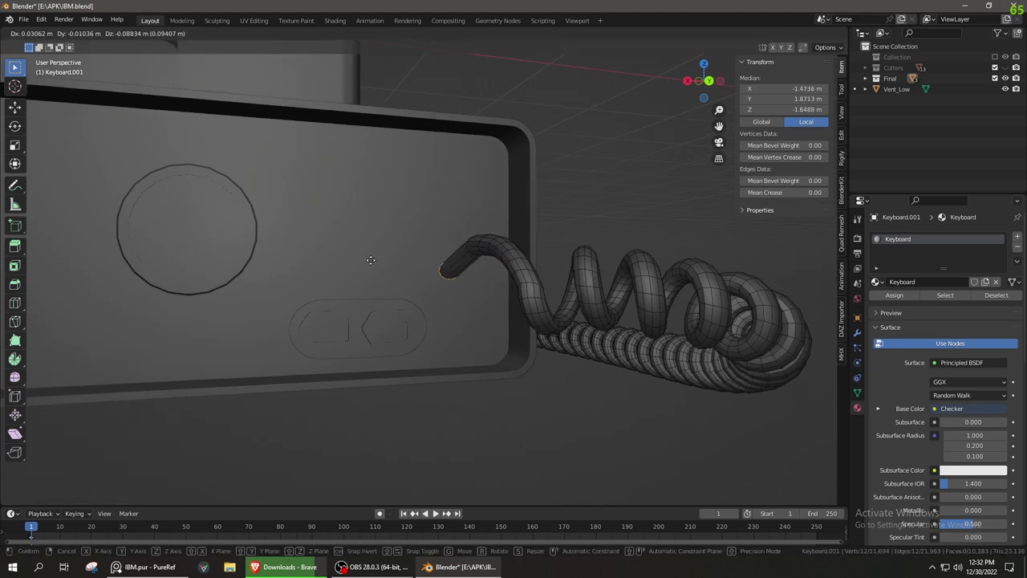
{"action": "left_click", "coordinate": [321, 409]}
{"action": "middle_click_drag", "start_coordinate": [321, 409], "coordinate": [605, 374]}
{"action": "middle_click_drag", "start_coordinate": [509, 229], "coordinate": [610, 361]}
{"action": "key", "text": "g"}
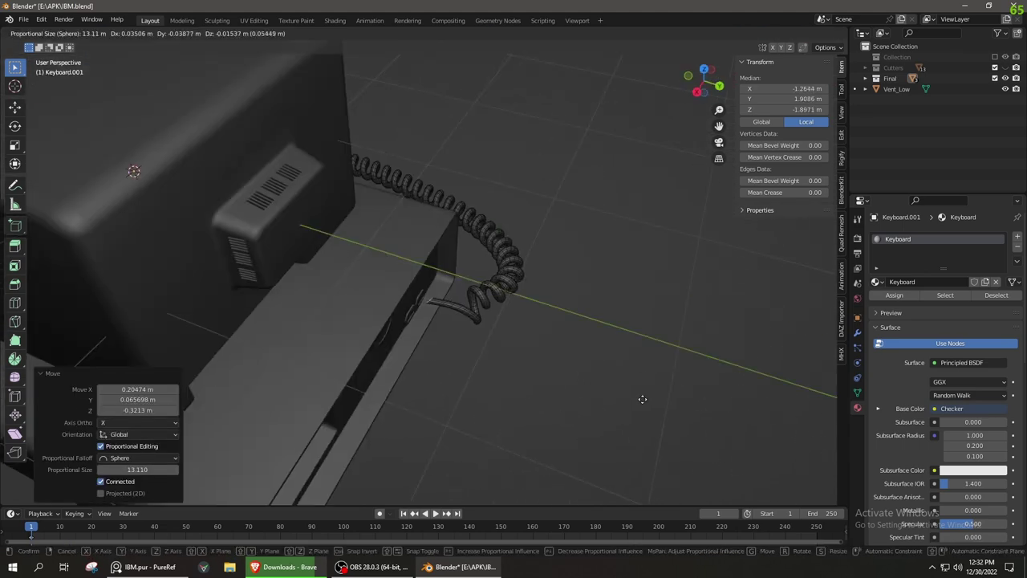
{"action": "left_click", "coordinate": [634, 396]}
{"action": "mouse_move", "coordinate": [634, 395]}
{"action": "middle_mouse_down"}
{"action": "mouse_move", "coordinate": [470, 348]}
{"action": "mouse_move", "coordinate": [410, 352]}
{"action": "mouse_move", "coordinate": [598, 195]}
{"action": "middle_mouse_up"}
Switch the viewport to material preview shading to check the model
{"action": "key", "text": "Tab"}
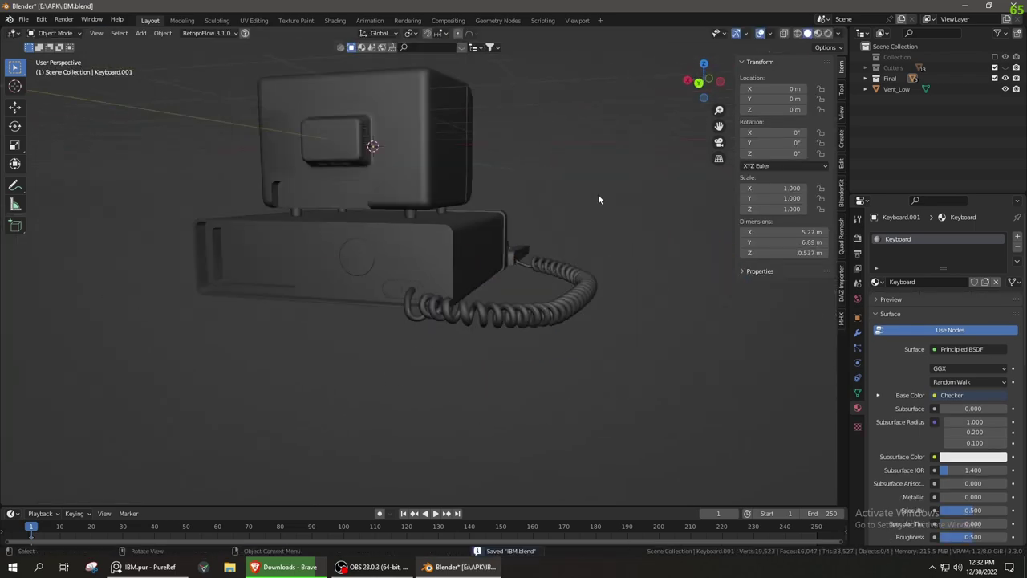
{"action": "scroll", "coordinate": [580, 355], "scroll_direction": "up", "scroll_amount": 3}
{"action": "scroll", "coordinate": [580, 361], "scroll_direction": "up", "scroll_amount": 2}
{"action": "scroll", "coordinate": [516, 345], "scroll_direction": "down", "scroll_amount": 3}
{"action": "key", "text": "z"}
{"action": "left_click", "coordinate": [470, 367]}
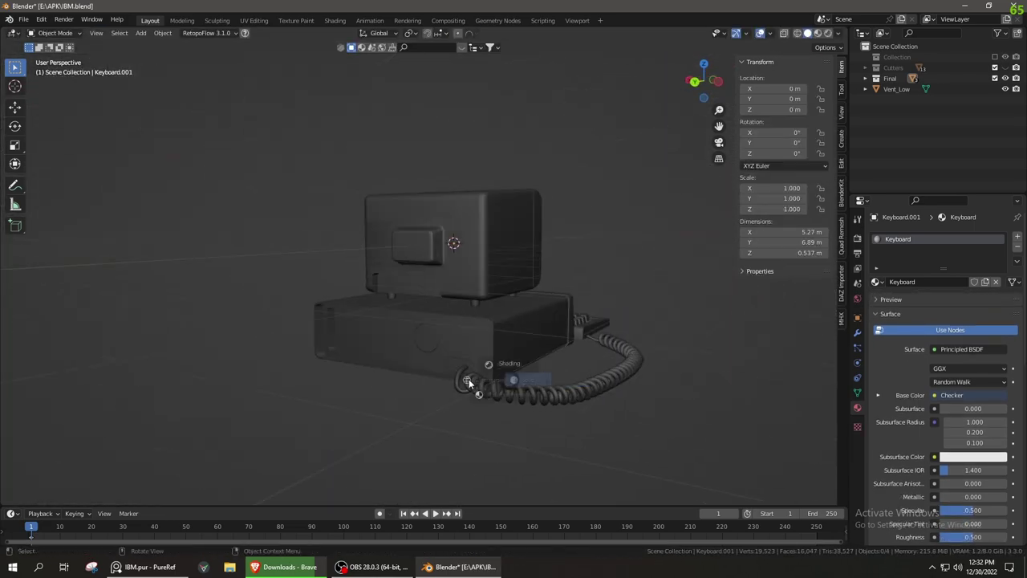
{"action": "scroll", "coordinate": [493, 378], "scroll_direction": "up", "scroll_amount": 2}
{"action": "scroll", "coordinate": [493, 378], "scroll_direction": "up", "scroll_amount": 5}
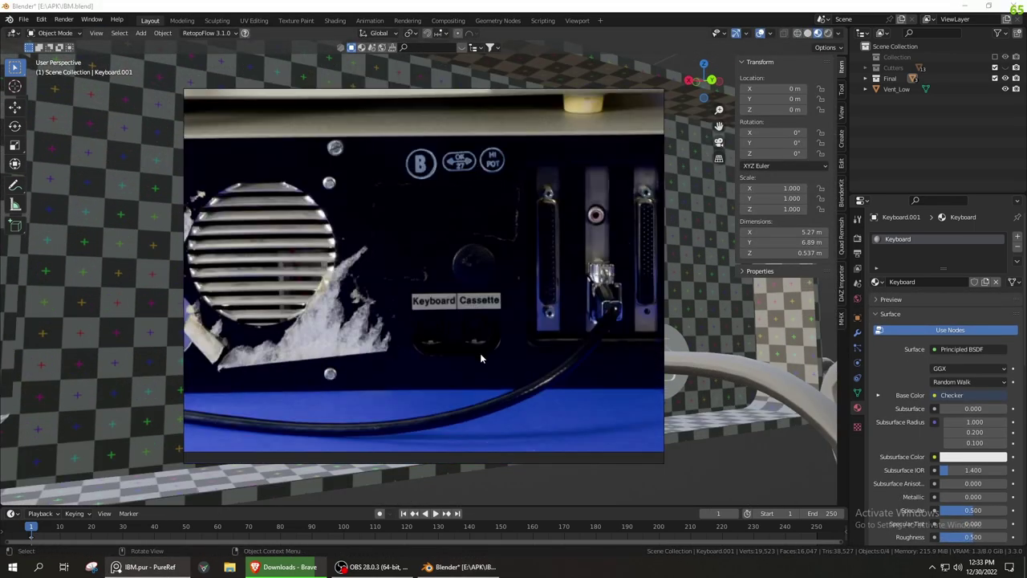
{"action": "scroll", "coordinate": [480, 358], "scroll_direction": "up", "scroll_amount": 3}
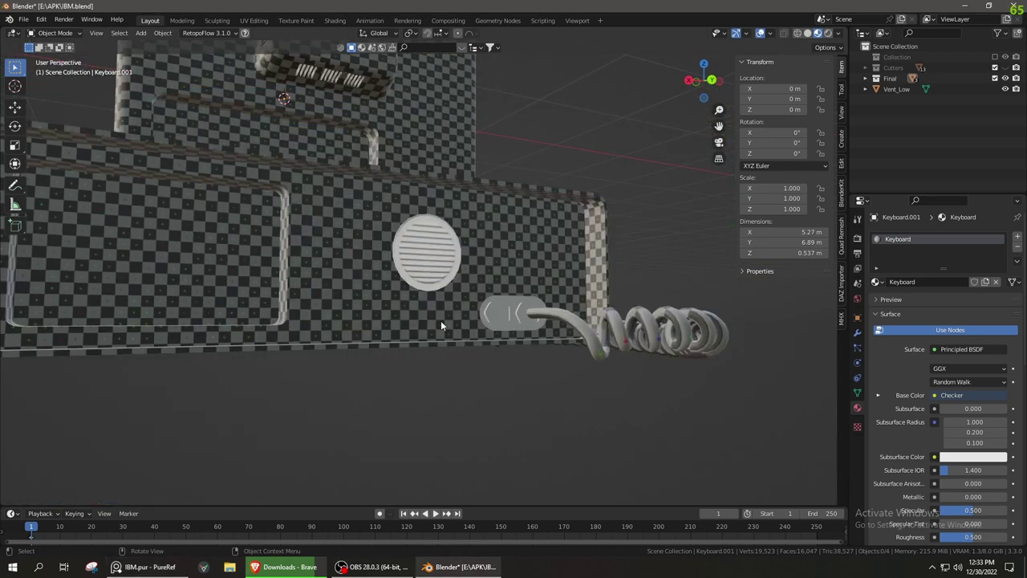
{"action": "middle_click_drag", "start_coordinate": [440, 320], "coordinate": [471, 353]}
From the top view, drag the cable toward the back with soft falloff
{"action": "key", "text": "Tab"}
{"action": "key", "text": "KP_7"}
{"action": "key", "text": "g"}
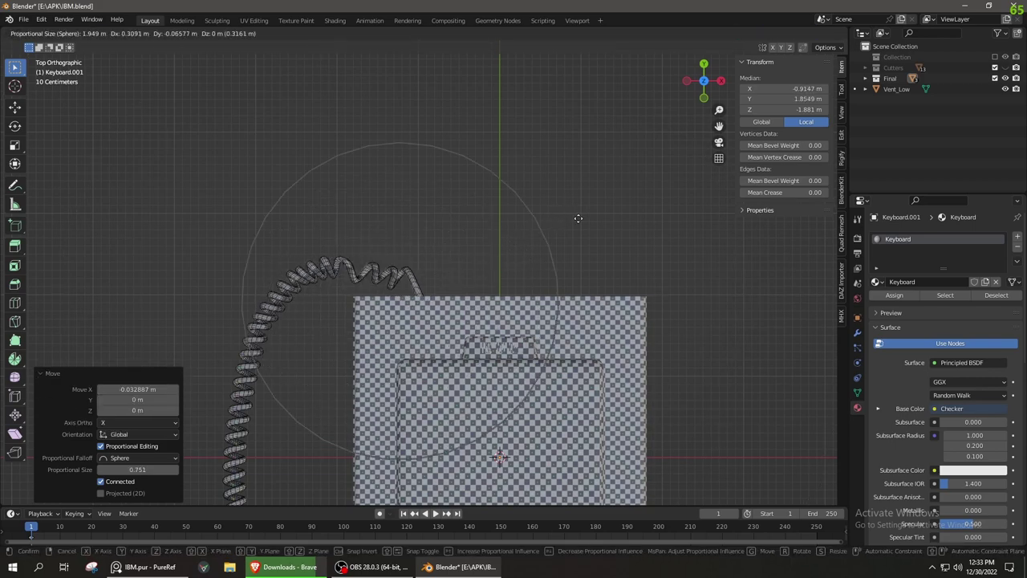
{"action": "left_click", "coordinate": [587, 215]}
{"action": "middle_click_drag", "start_coordinate": [587, 215], "coordinate": [514, 265]}
{"action": "scroll", "coordinate": [489, 317], "scroll_direction": "up", "scroll_amount": 5}
{"action": "key", "text": "g"}
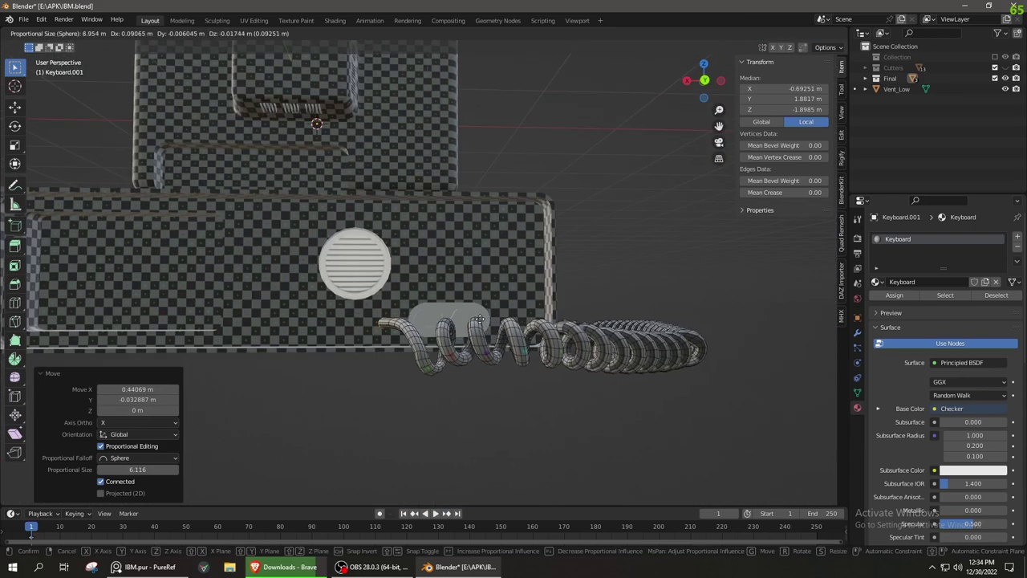
{"action": "left_click", "coordinate": [479, 319]}
{"action": "middle_click_drag", "start_coordinate": [480, 319], "coordinate": [516, 430]}
{"action": "left_click", "coordinate": [489, 441]}
Place the cable end against the wall at the plug panel
{"action": "scroll", "coordinate": [436, 367], "scroll_direction": "down", "scroll_amount": 4}
{"action": "scroll", "coordinate": [497, 353], "scroll_direction": "up", "scroll_amount": 8}
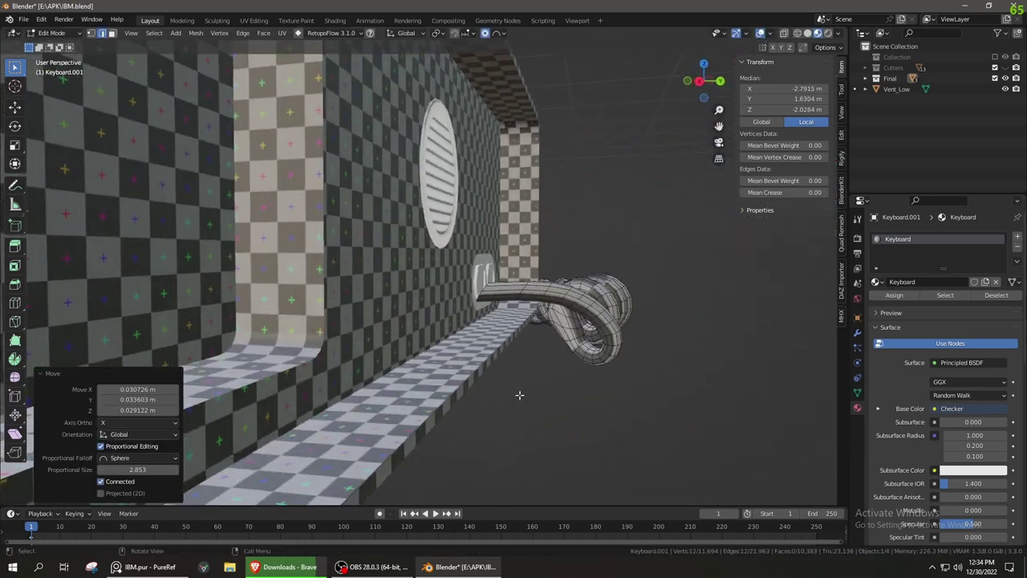
{"action": "key", "text": "g"}
{"action": "left_click", "coordinate": [483, 310]}
{"action": "scroll", "coordinate": [483, 310], "scroll_direction": "down", "scroll_amount": 4}
{"action": "middle_click_drag", "start_coordinate": [483, 311], "coordinate": [445, 367]}
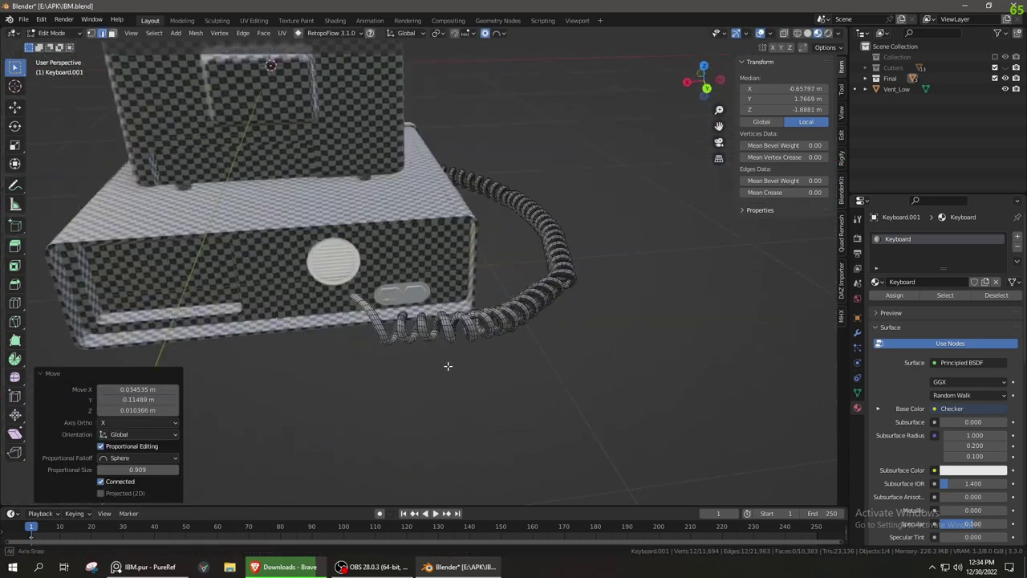
{"action": "scroll", "coordinate": [474, 369], "scroll_direction": "up", "scroll_amount": 4}
Compare with the reference photos, then hide them
{"action": "left_click", "coordinate": [165, 571]}
{"action": "scroll", "coordinate": [401, 381], "scroll_direction": "up", "scroll_amount": 4}
{"action": "scroll", "coordinate": [401, 417], "scroll_direction": "down", "scroll_amount": 1}
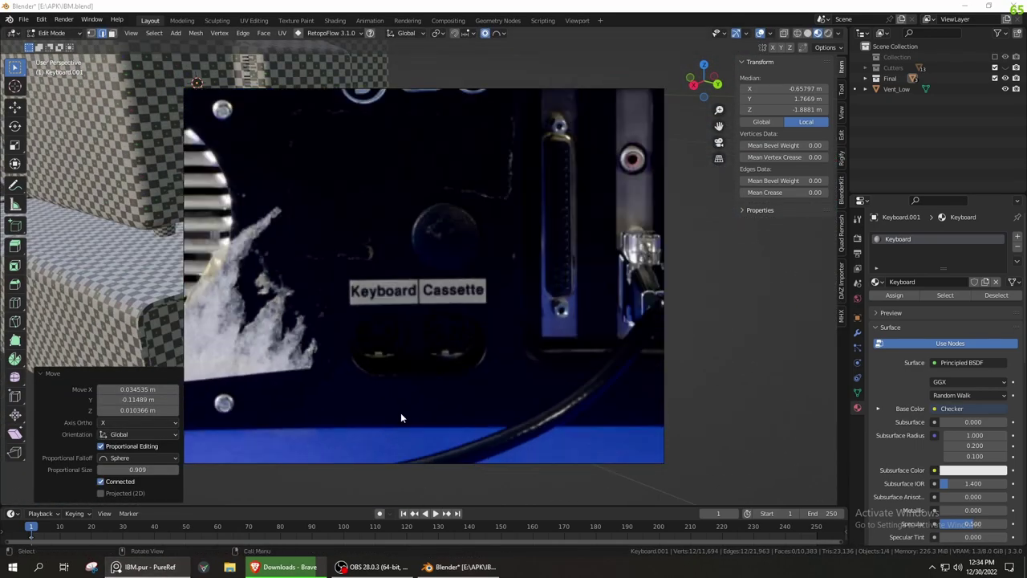
{"action": "scroll", "coordinate": [401, 418], "scroll_direction": "down", "scroll_amount": 3}
{"action": "right_click", "coordinate": [569, 195]}
{"action": "left_click", "coordinate": [592, 390]}
{"action": "scroll", "coordinate": [455, 319], "scroll_direction": "up", "scroll_amount": 3}
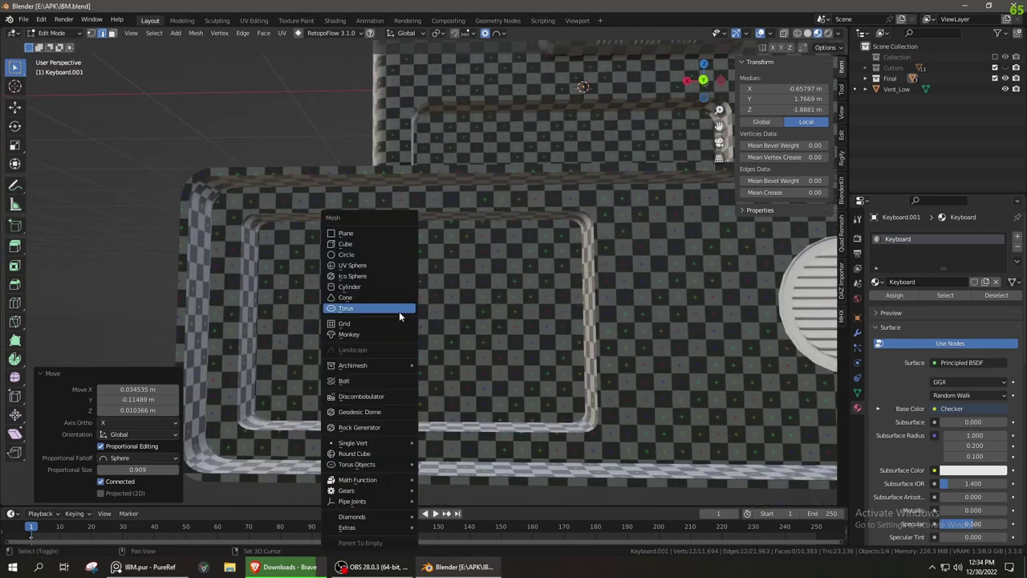
Add a plane and rotate it 90 degrees on X to stand upright
{"action": "key", "text": "Tab"}
{"action": "key", "text": "shift+a"}
{"action": "left_click", "coordinate": [470, 277]}
{"action": "mouse_move", "coordinate": [469, 278]}
{"action": "middle_mouse_down"}
{"action": "mouse_move", "coordinate": [562, 361]}
{"action": "mouse_move", "coordinate": [562, 377]}
{"action": "middle_mouse_up"}
{"action": "key", "text": "g"}
{"action": "left_click", "coordinate": [658, 410]}
{"action": "key", "text": "r"}
{"action": "key", "text": "x"}
{"action": "key", "text": "9"}
{"action": "key", "text": "0"}
{"action": "left_click", "coordinate": [575, 384]}
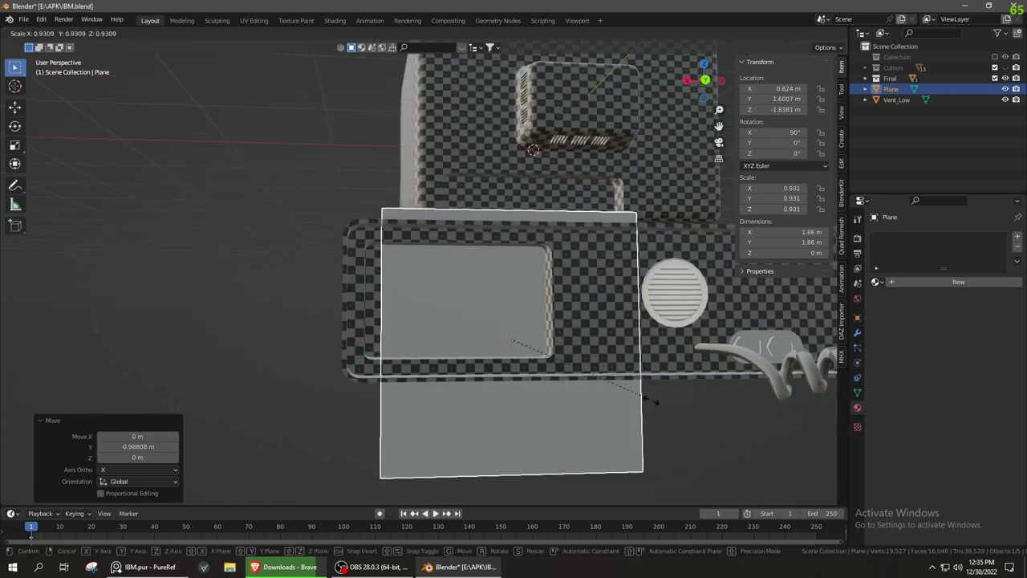
Scale the plane to slot size, place it at the recess's left edge, flip the copies' direction
{"action": "key", "text": "s"}
{"action": "left_click", "coordinate": [554, 383]}
{"action": "key", "text": "g"}
{"action": "key", "text": "z"}
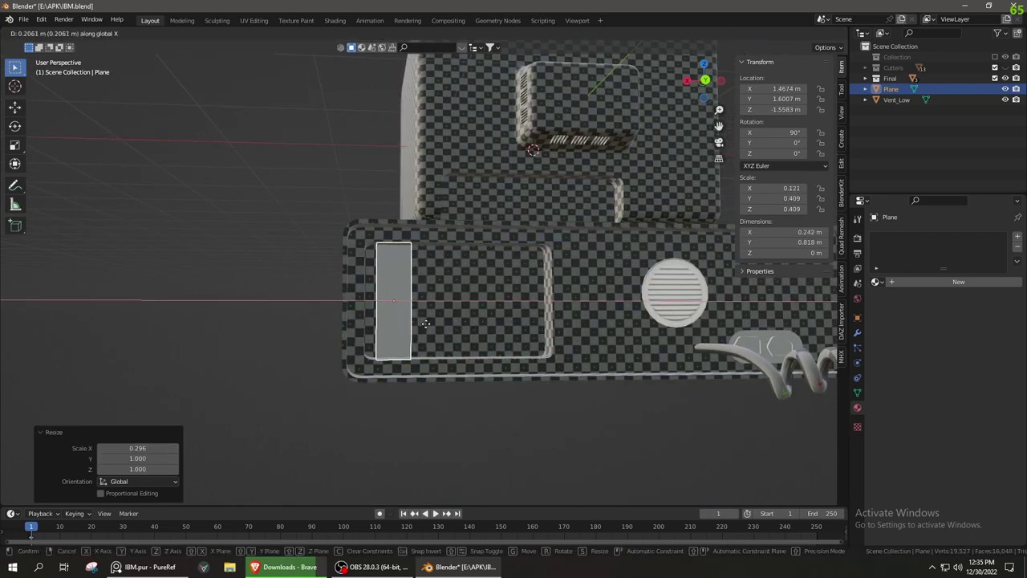
{"action": "left_click", "coordinate": [403, 320]}
{"action": "middle_click_drag", "start_coordinate": [403, 320], "coordinate": [481, 354]}
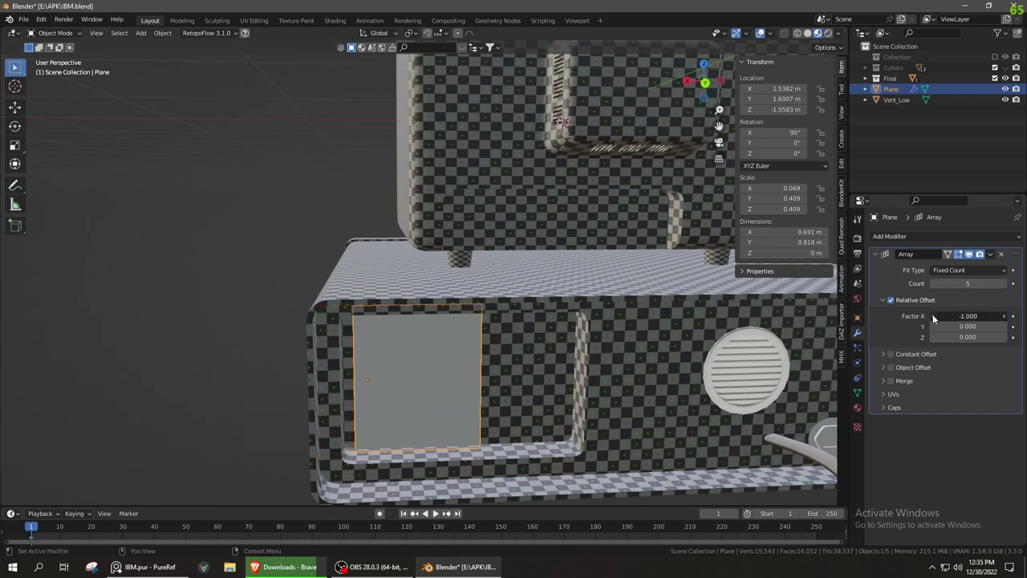
{"action": "key", "text": "Return"}
{"action": "middle_click_drag", "start_coordinate": [458, 385], "coordinate": [525, 330]}
Undo the slot join on Vent_Low and turn the view toward the monitor's back
{"action": "left_click", "coordinate": [536, 331]}
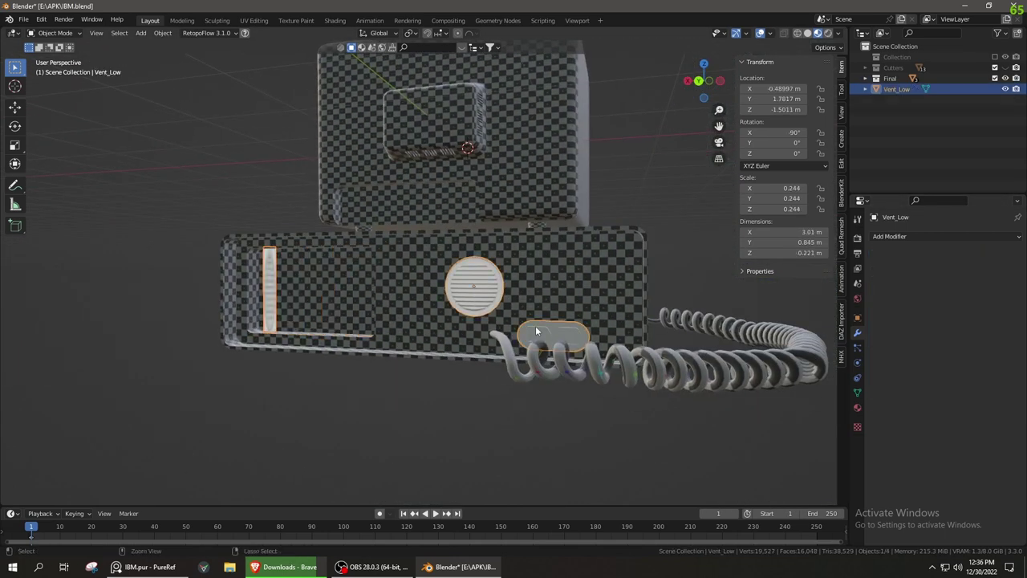
{"action": "key", "text": "ctrl+z"}
{"action": "key", "text": "ctrl+Tab"}
{"action": "left_click", "coordinate": [559, 345]}
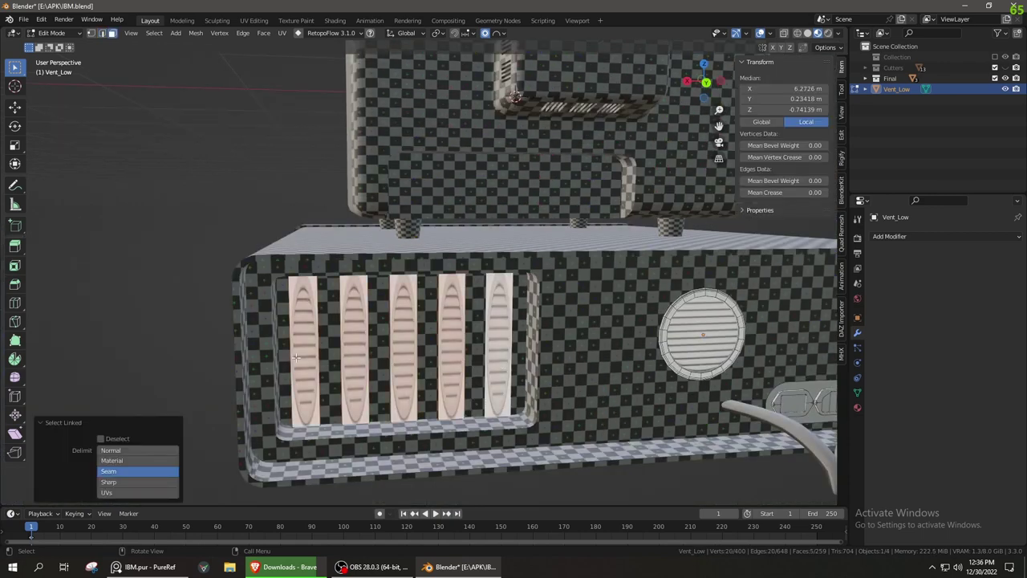
{"action": "left_click", "coordinate": [857, 407]}
{"action": "key", "text": "Tab"}
{"action": "scroll", "coordinate": [427, 335], "scroll_direction": "down", "scroll_amount": 4}
{"action": "middle_click_drag", "start_coordinate": [427, 335], "coordinate": [454, 366]}
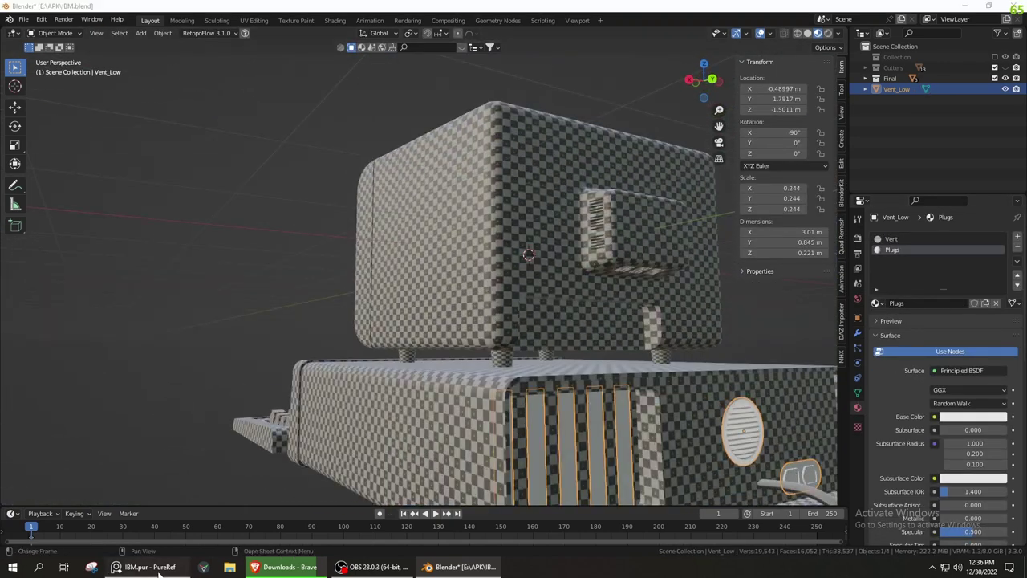
Compare the model against the reference photos
{"action": "left_click", "coordinate": [149, 567]}
{"action": "scroll", "coordinate": [514, 265], "scroll_direction": "up", "scroll_amount": 5}
{"action": "scroll", "coordinate": [469, 235], "scroll_direction": "down", "scroll_amount": 5}
{"action": "scroll", "coordinate": [513, 273], "scroll_direction": "up", "scroll_amount": 4}
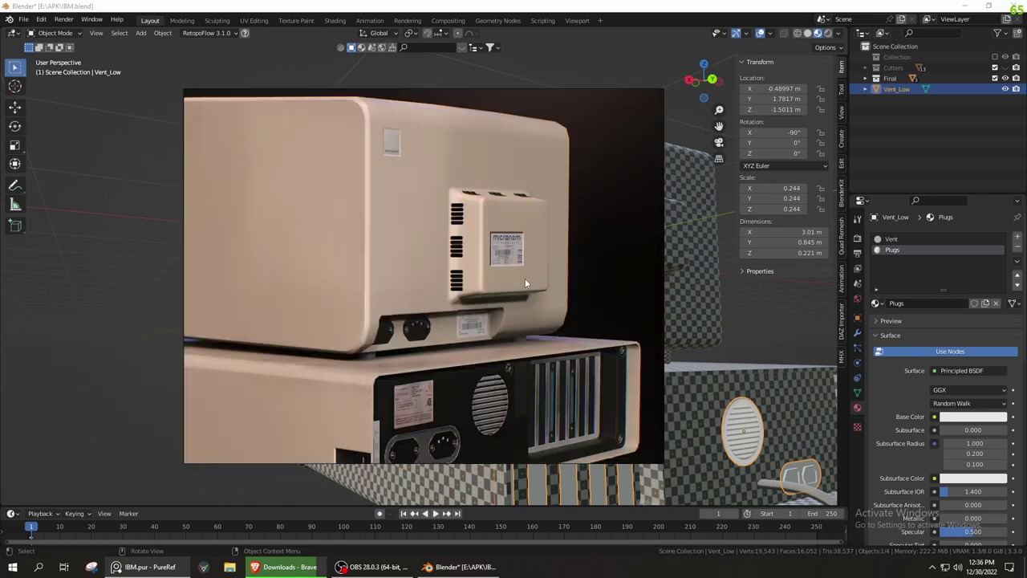
{"action": "scroll", "coordinate": [525, 278], "scroll_direction": "down", "scroll_amount": 1}
{"action": "scroll", "coordinate": [525, 279], "scroll_direction": "up", "scroll_amount": 3}
{"action": "scroll", "coordinate": [423, 384], "scroll_direction": "down", "scroll_amount": 1}
{"action": "left_click", "coordinate": [462, 566]}
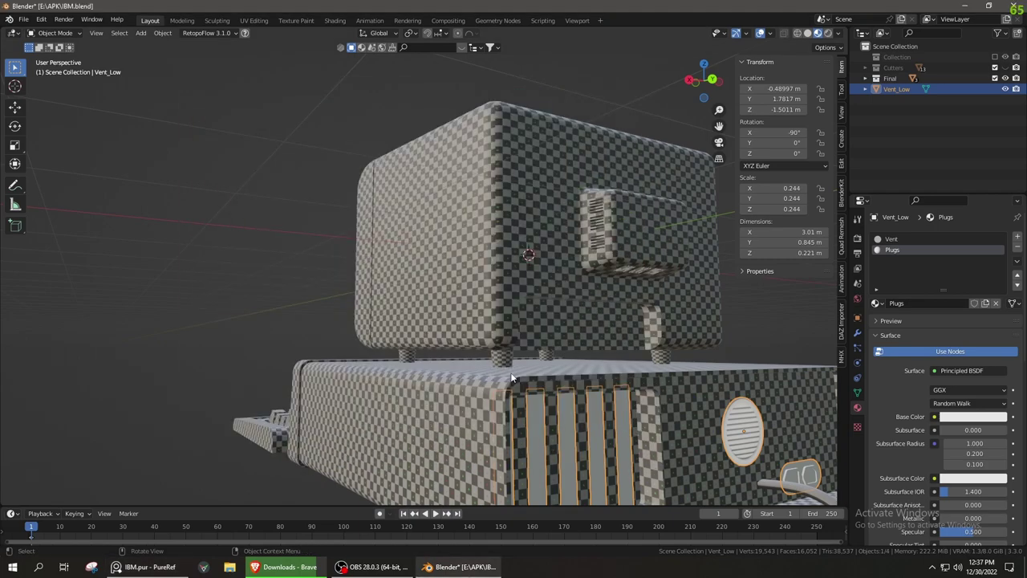
Select the connected plug geometry in Vent_Low and move it into place from a side view
{"action": "key", "text": "Tab"}
{"action": "key", "text": "l"}
{"action": "key", "text": "g"}
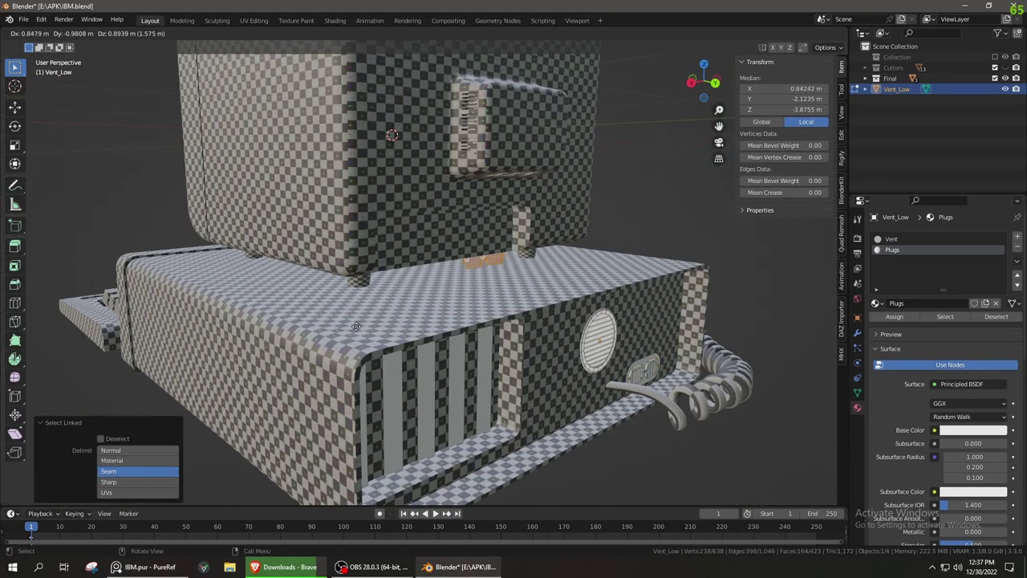
{"action": "left_click", "coordinate": [356, 326]}
{"action": "key", "text": "KP_3"}
{"action": "left_click", "coordinate": [504, 420]}
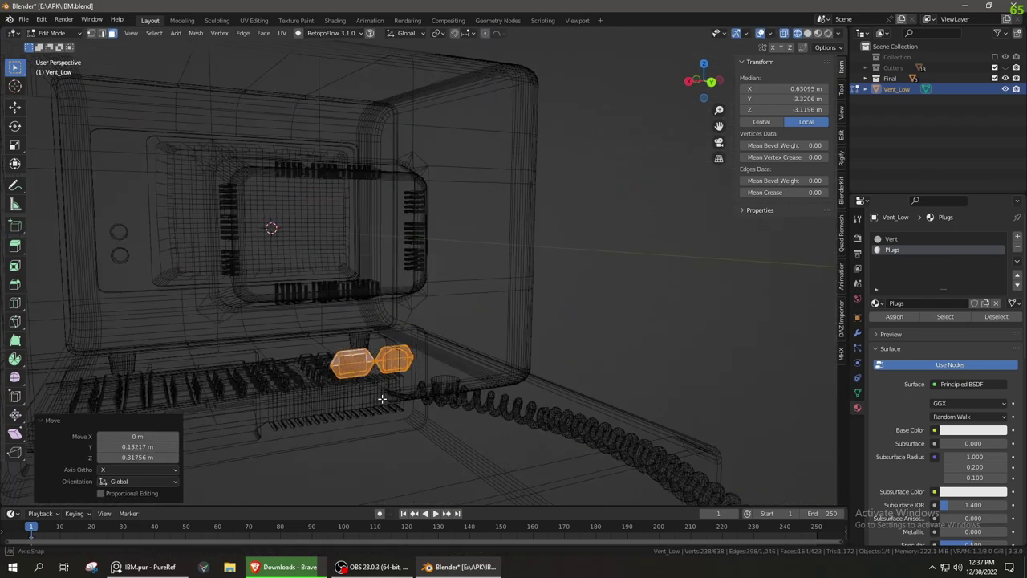
{"action": "middle_click_drag", "start_coordinate": [504, 420], "coordinate": [243, 442]}
{"action": "key", "text": "ctrl+KP_1"}
Slide the hexagonal plugs along global Y to their final spot and save the blend file
{"action": "key", "text": "g"}
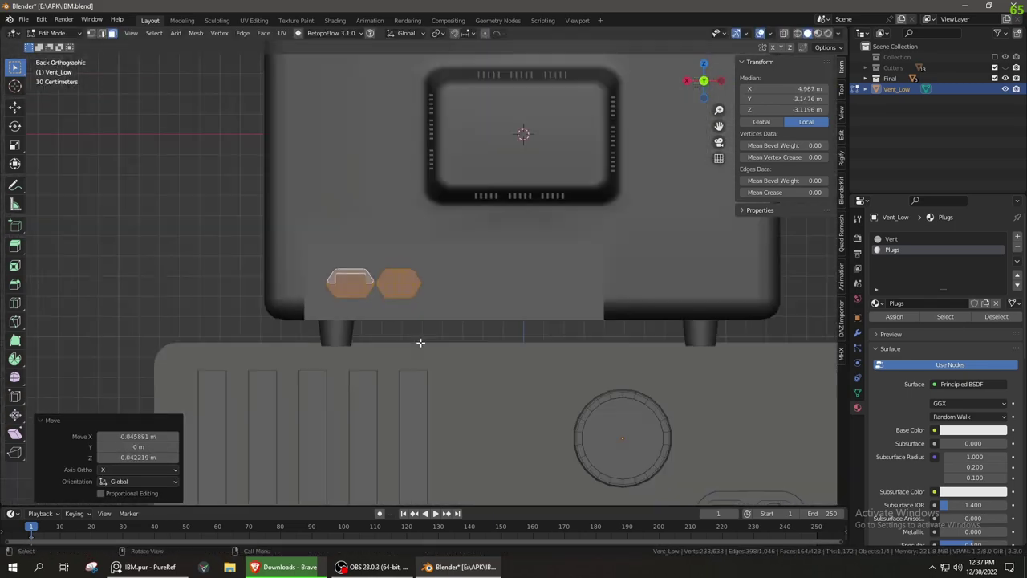
{"action": "left_click", "coordinate": [413, 341]}
{"action": "middle_click_drag", "start_coordinate": [413, 341], "coordinate": [462, 362]}
{"action": "key", "text": "g"}
{"action": "key", "text": "y"}
{"action": "left_click", "coordinate": [462, 362]}
{"action": "key", "text": "ctrl+KP_1"}
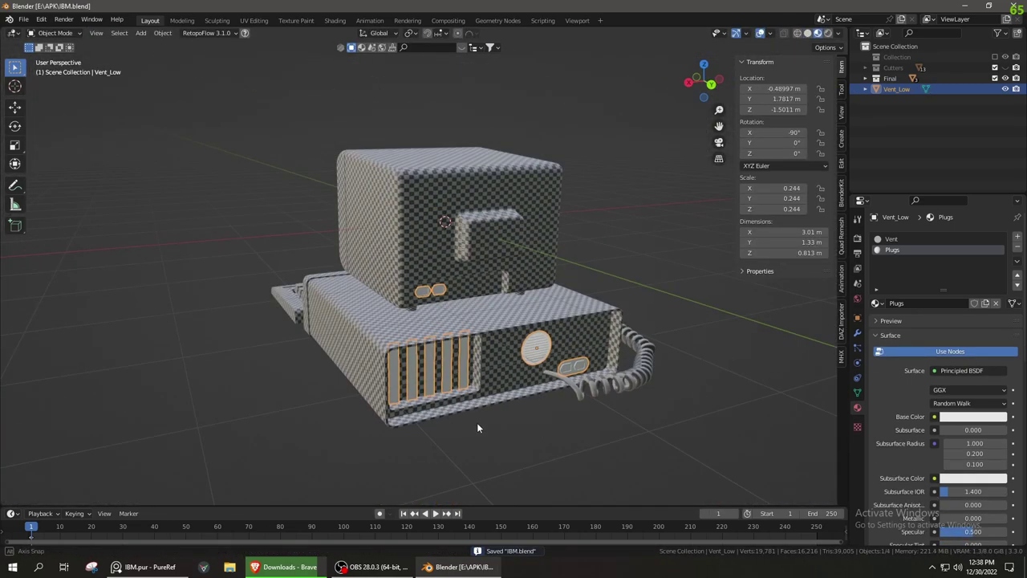
{"action": "middle_click_drag", "start_coordinate": [554, 405], "coordinate": [491, 328]}
Show the Checker image in the UV Editing workspace
{"action": "left_click", "coordinate": [249, 21]}
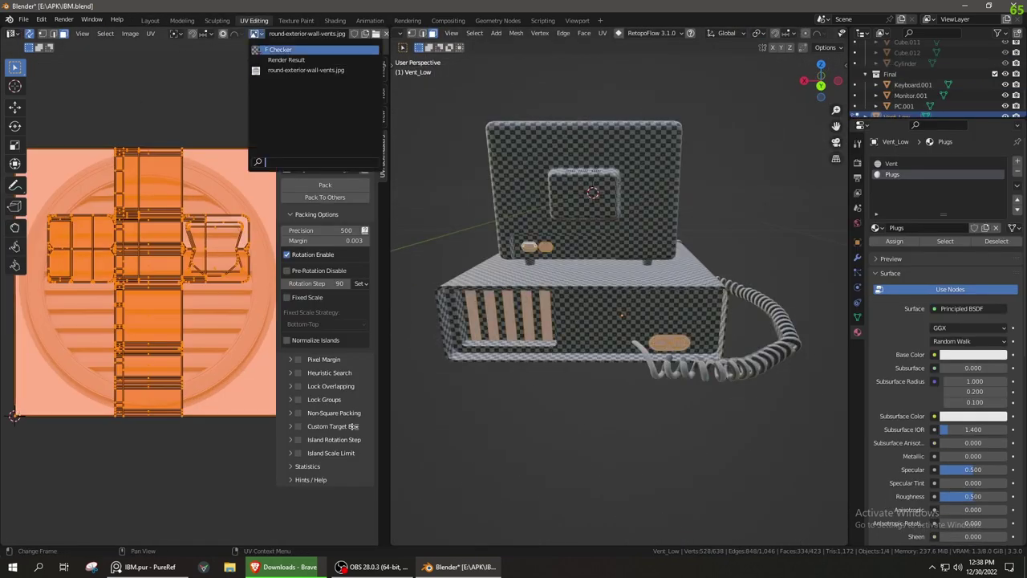
{"action": "left_click", "coordinate": [280, 49]}
{"action": "scroll", "coordinate": [654, 331], "scroll_direction": "up", "scroll_amount": 4}
{"action": "scroll", "coordinate": [654, 331], "scroll_direction": "up", "scroll_amount": 3}
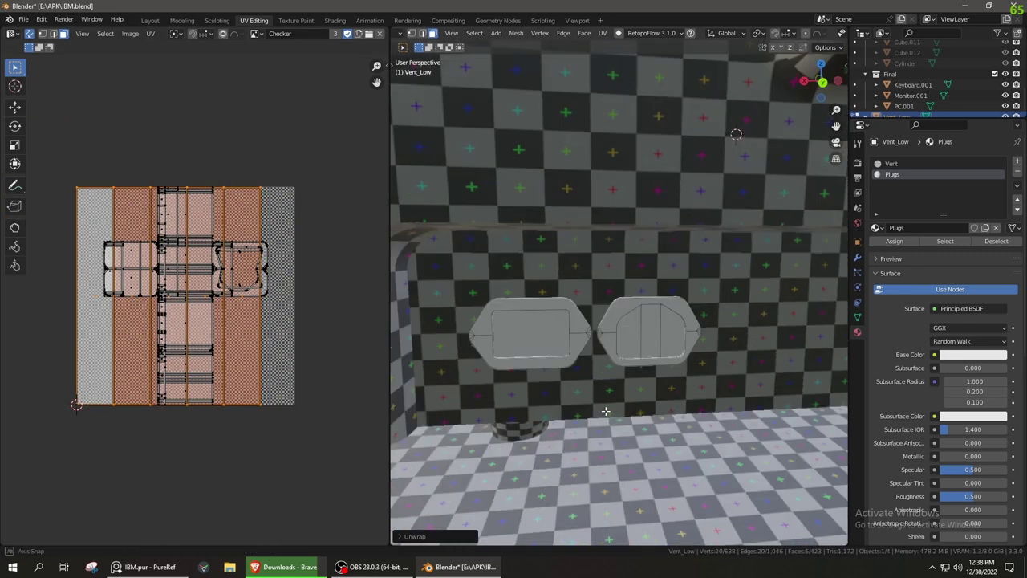
Unwrap the linked vent and plug faces and inspect the checker result from the front
{"action": "key", "text": "ctrl+l"}
{"action": "middle_click_drag", "start_coordinate": [617, 280], "coordinate": [561, 321]}
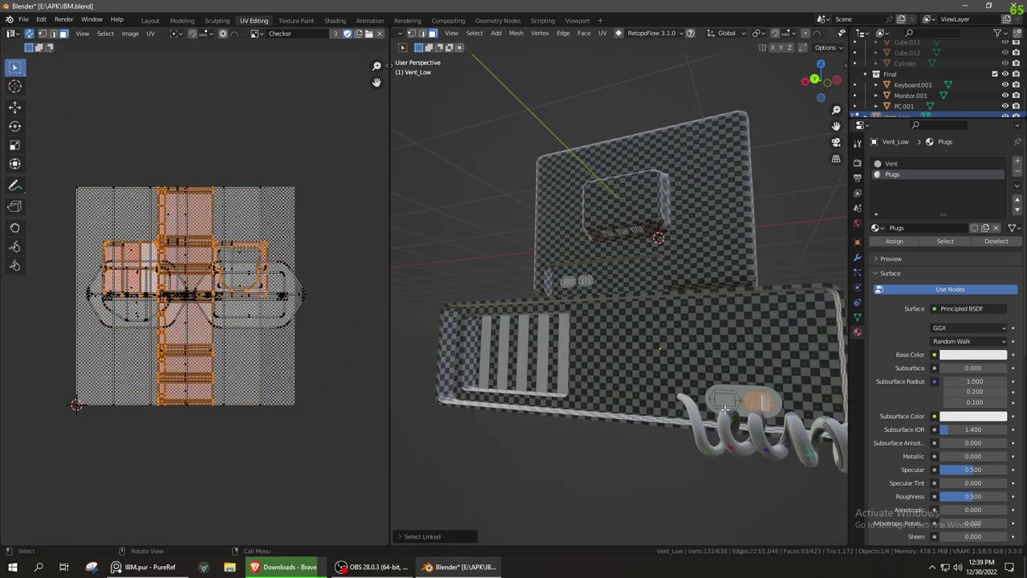
{"action": "left_click", "coordinate": [733, 341]}
{"action": "scroll", "coordinate": [278, 362], "scroll_direction": "up", "scroll_amount": 5}
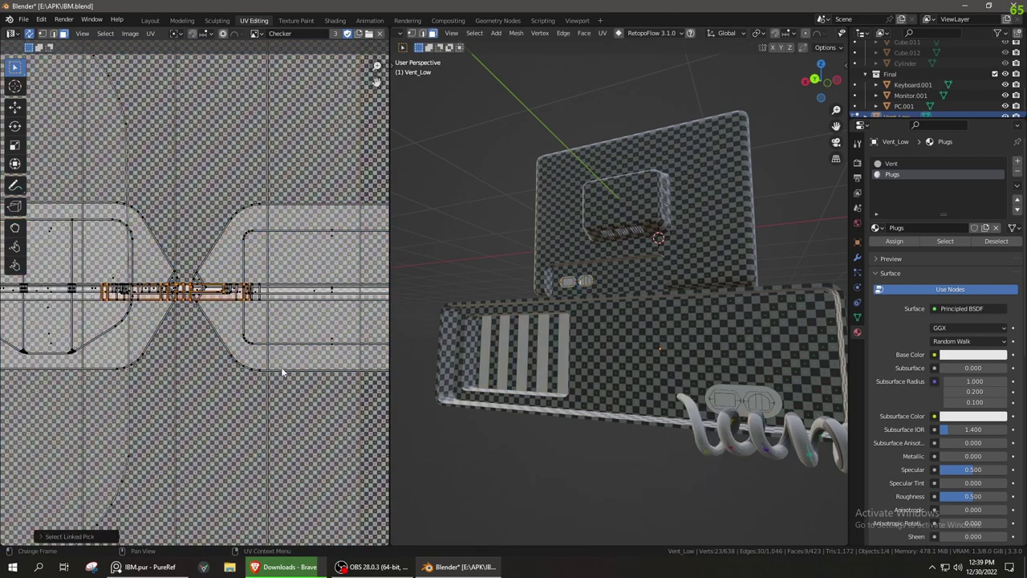
{"action": "scroll", "coordinate": [311, 386], "scroll_direction": "down", "scroll_amount": 5}
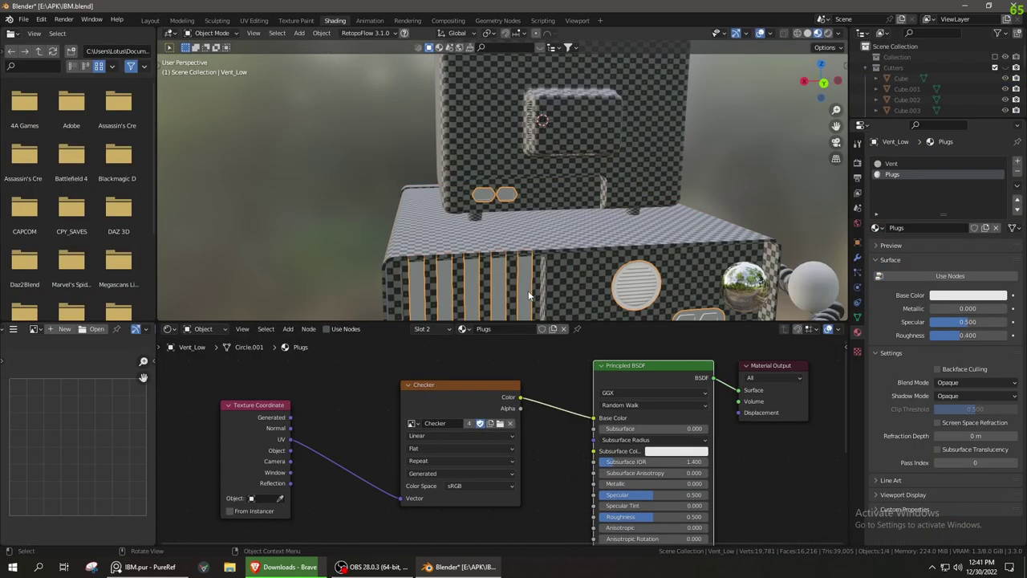
{"action": "scroll", "coordinate": [419, 520], "scroll_direction": "up", "scroll_amount": 1}
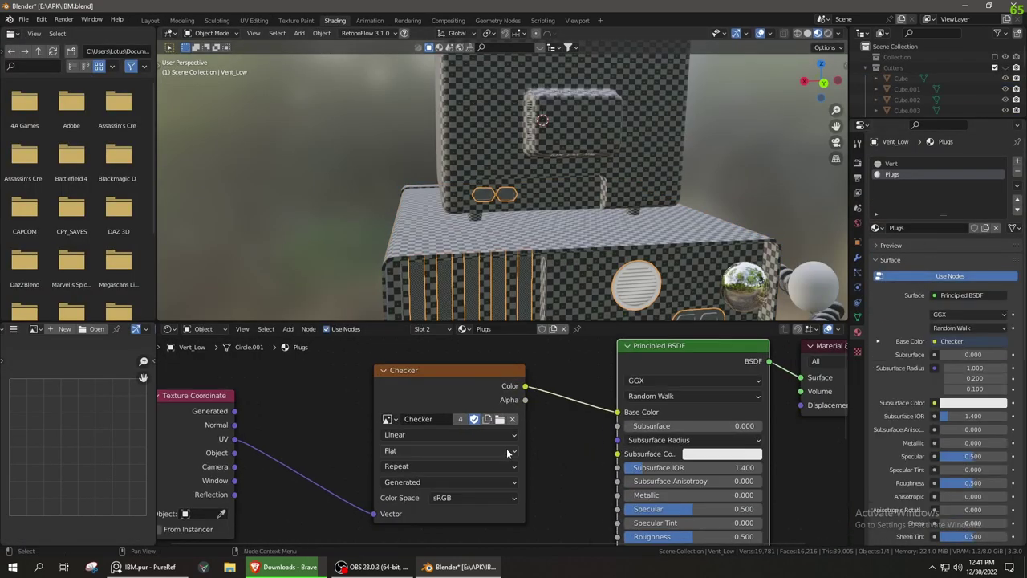
{"action": "middle_click_drag", "start_coordinate": [456, 259], "coordinate": [550, 201]}
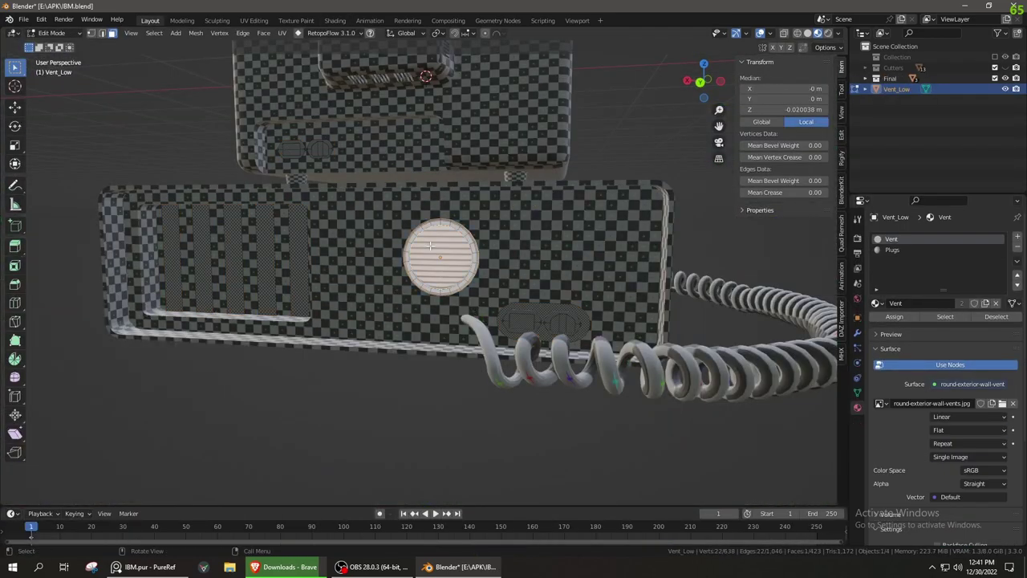
{"action": "left_click", "coordinate": [253, 20]}
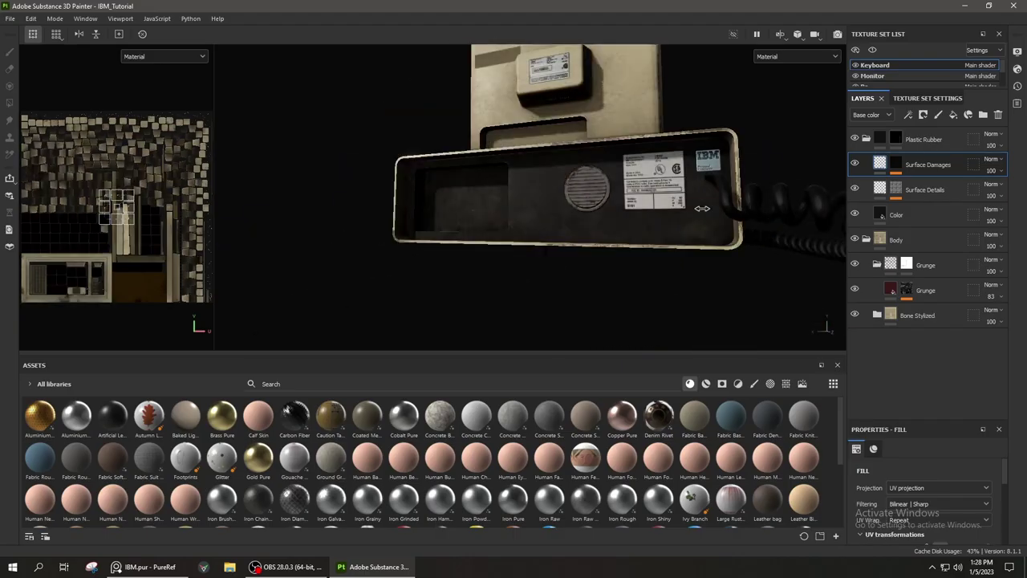
Reload the updated mesh through Edit > Project Configuration
{"action": "scroll", "coordinate": [606, 227], "scroll_direction": "up", "scroll_amount": 3}
{"action": "left_click", "coordinate": [9, 18]}
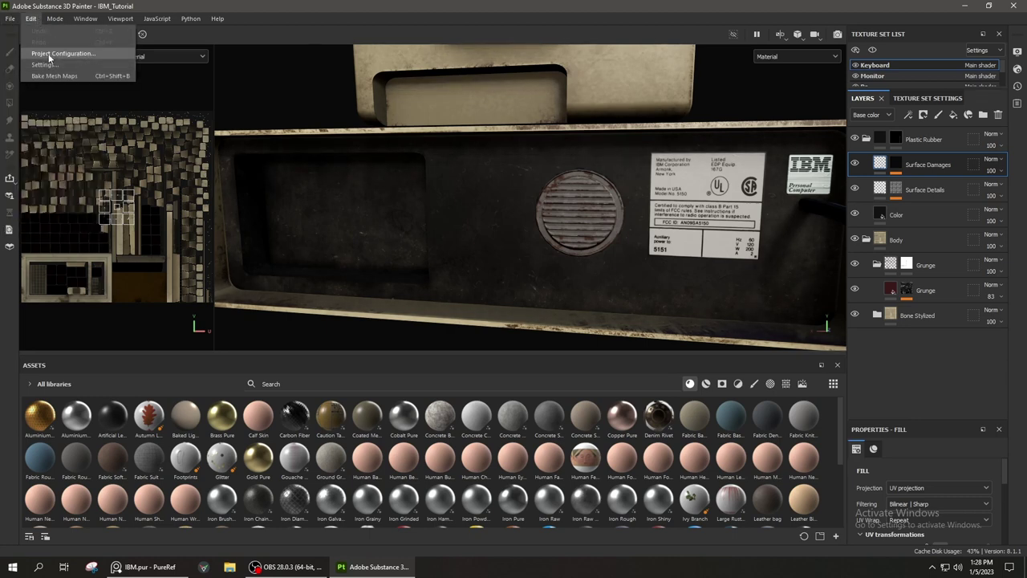
{"action": "left_click", "coordinate": [50, 54]}
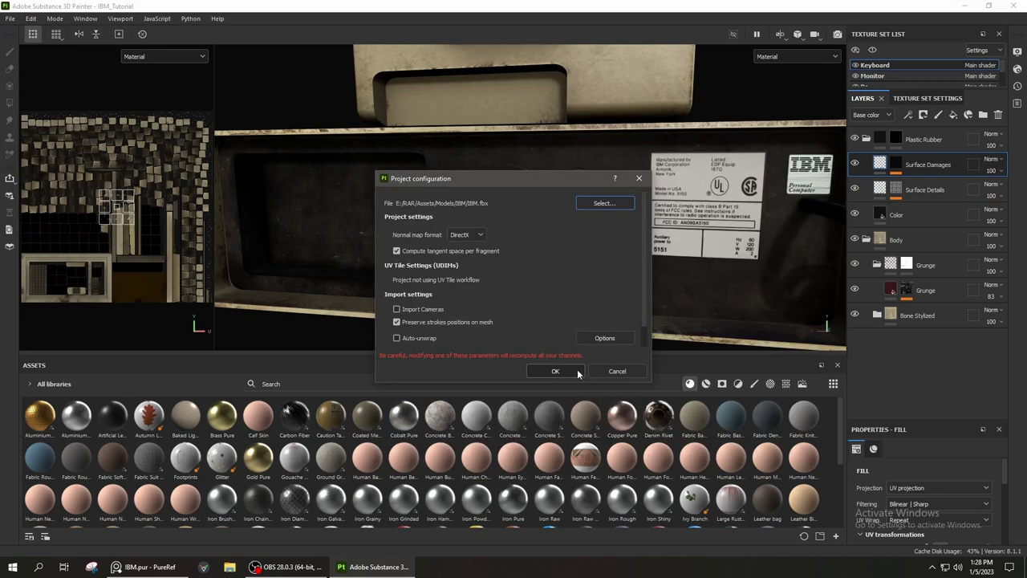
{"action": "left_click", "coordinate": [577, 373]}
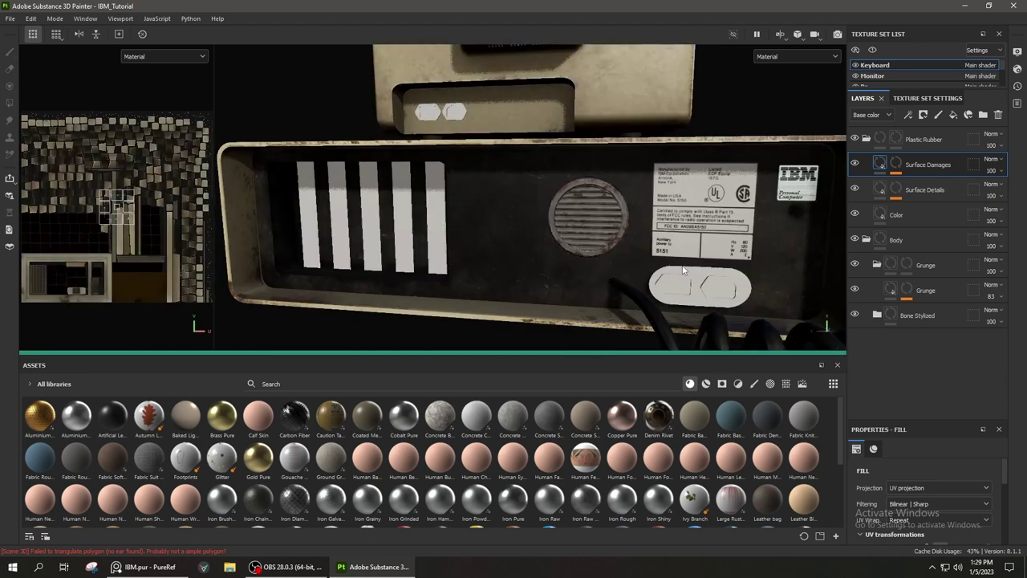
{"action": "mouse_move", "coordinate": [683, 270]}
{"action": "left_mouse_down", "text": "alt"}
{"action": "mouse_move", "coordinate": [520, 194]}
{"action": "mouse_move", "coordinate": [610, 169]}
{"action": "left_mouse_up", "text": "alt"}
{"action": "scroll", "coordinate": [888, 72], "scroll_direction": "down", "scroll_amount": 2}
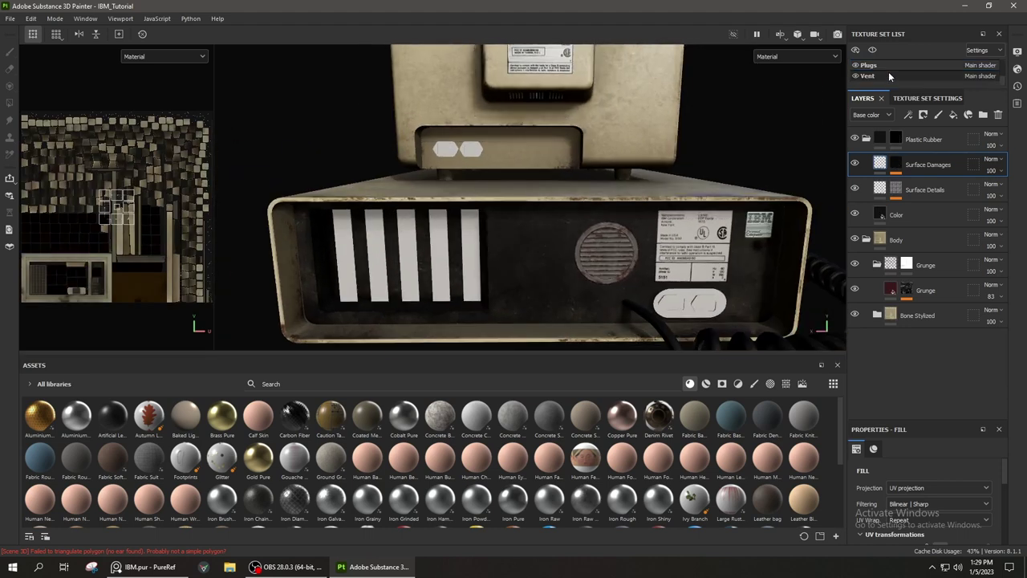
Clear Layer 1 from the new Plugs texture set and fill it with Steel Gun Matte
{"action": "left_click", "coordinate": [863, 75]}
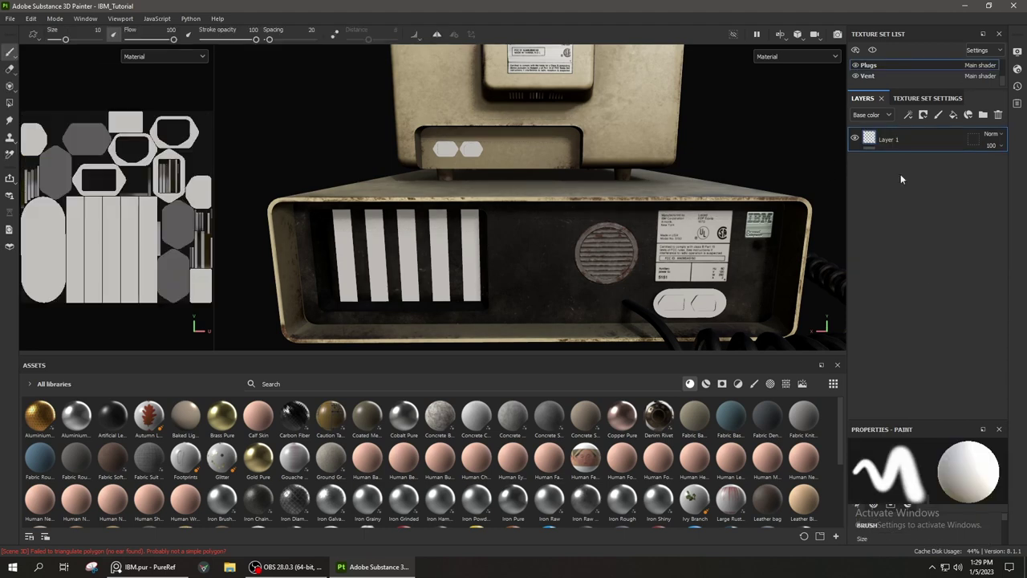
{"action": "left_click", "coordinate": [998, 115]}
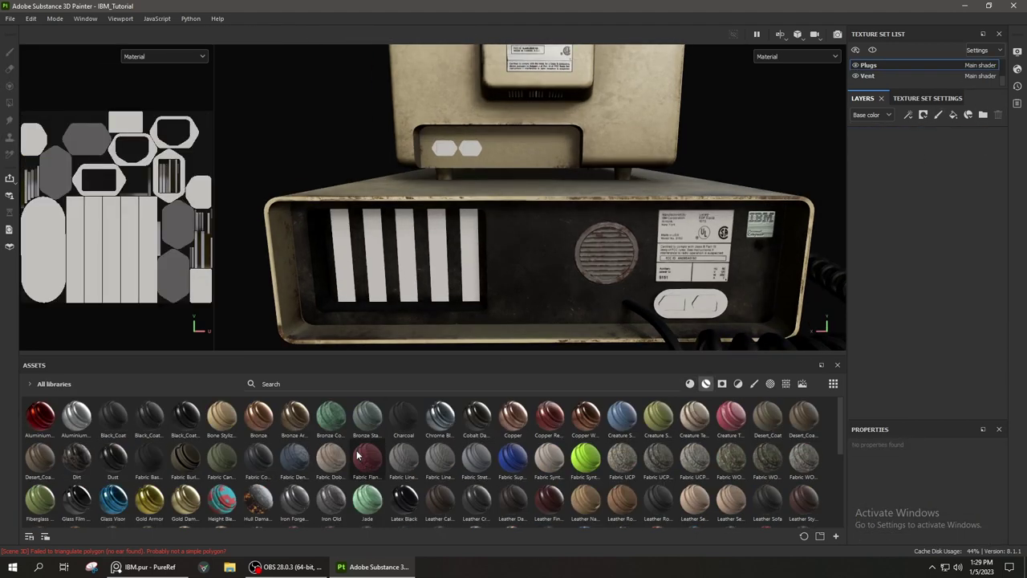
{"action": "scroll", "coordinate": [142, 458], "scroll_direction": "down", "scroll_amount": 5}
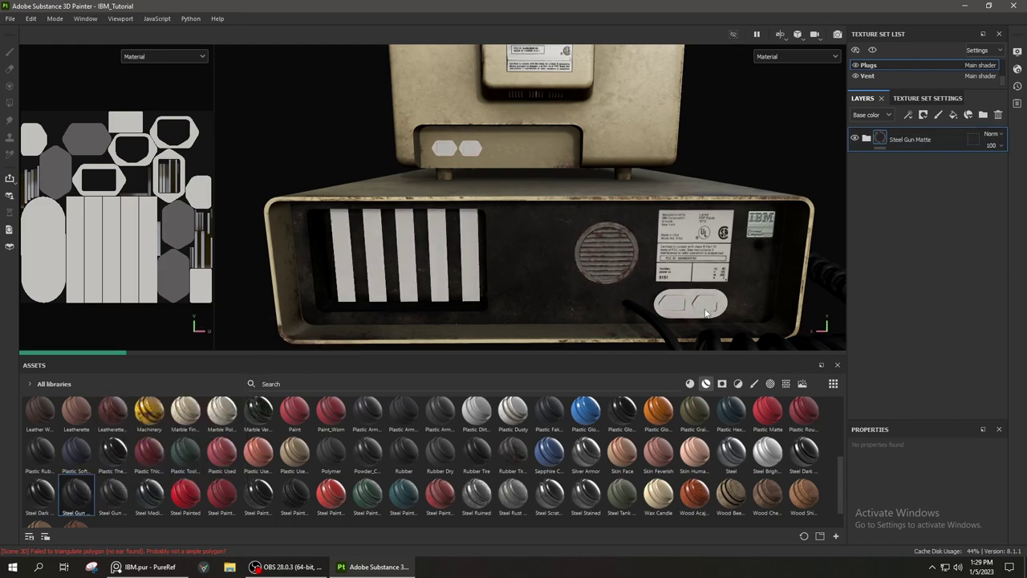
{"action": "mouse_move", "coordinate": [694, 310]}
{"action": "left_mouse_down", "text": "alt"}
{"action": "mouse_move", "coordinate": [415, 143]}
{"action": "mouse_move", "coordinate": [638, 192]}
{"action": "mouse_move", "coordinate": [525, 265]}
{"action": "left_mouse_up", "text": "alt"}
Bake the mesh maps for the Plugs texture set
{"action": "left_click", "coordinate": [945, 98]}
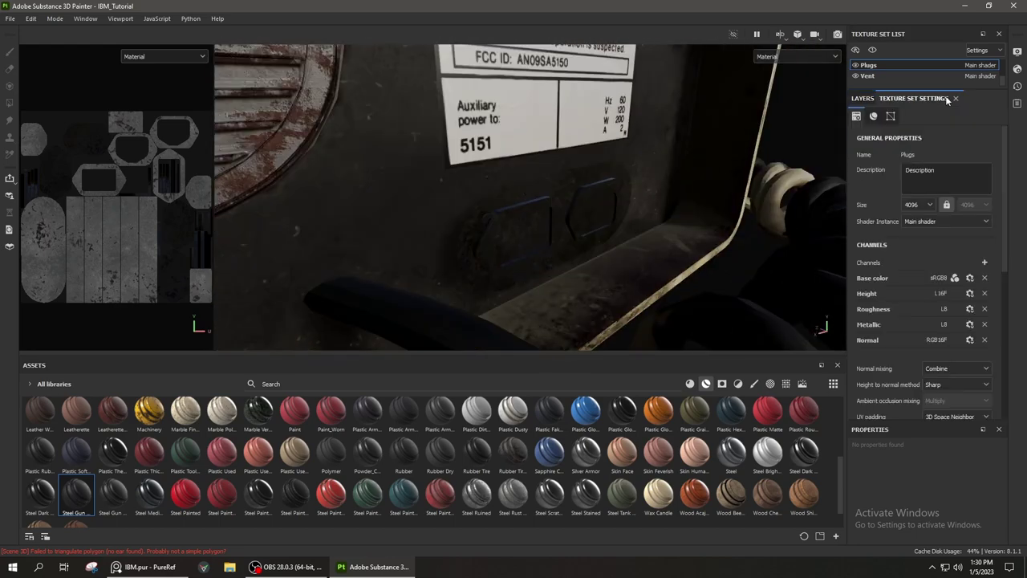
{"action": "left_click", "coordinate": [960, 203]}
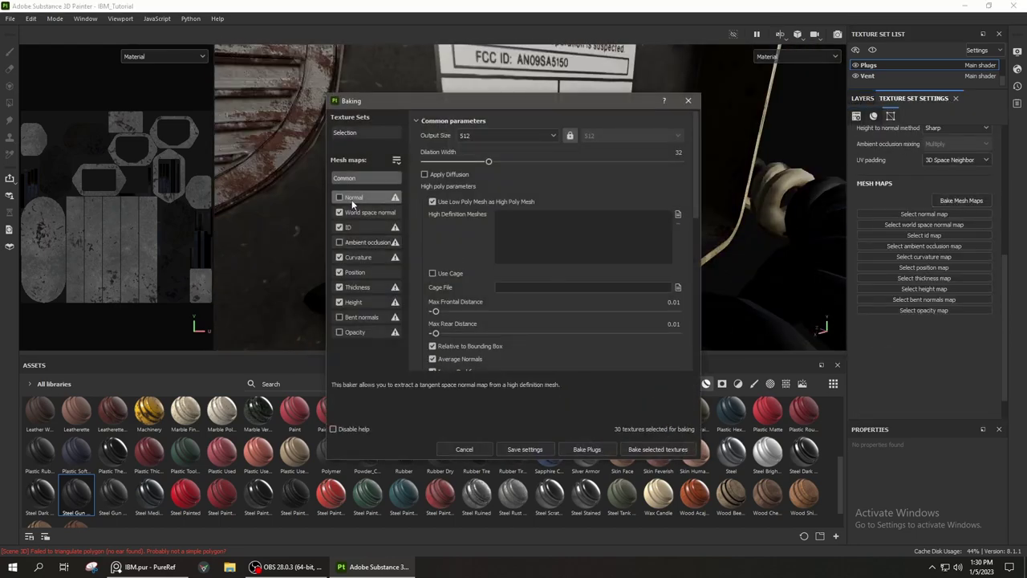
{"action": "left_click", "coordinate": [588, 446]}
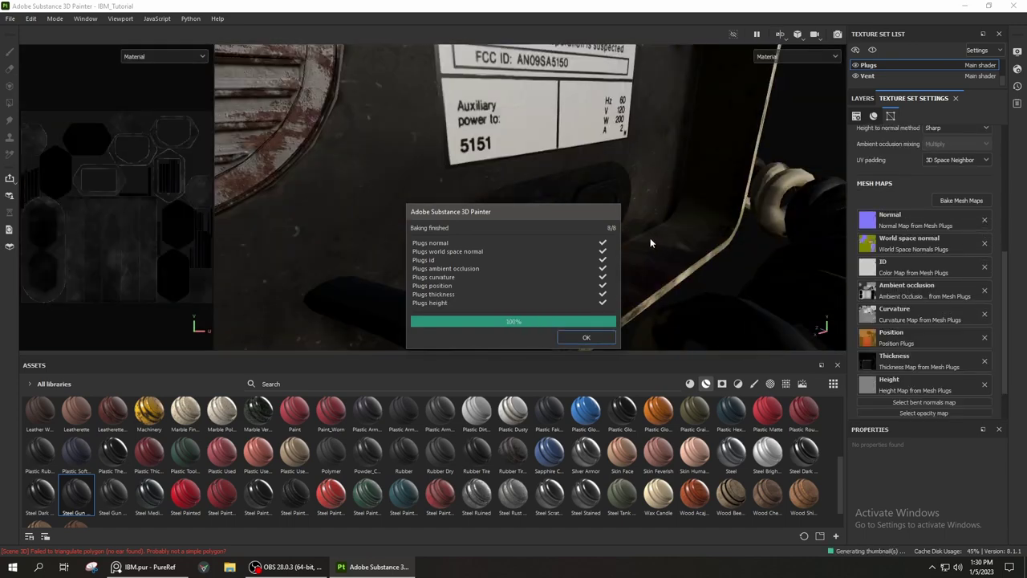
{"action": "left_click_drag", "start_coordinate": [650, 238], "coordinate": [514, 294], "text": "alt"}
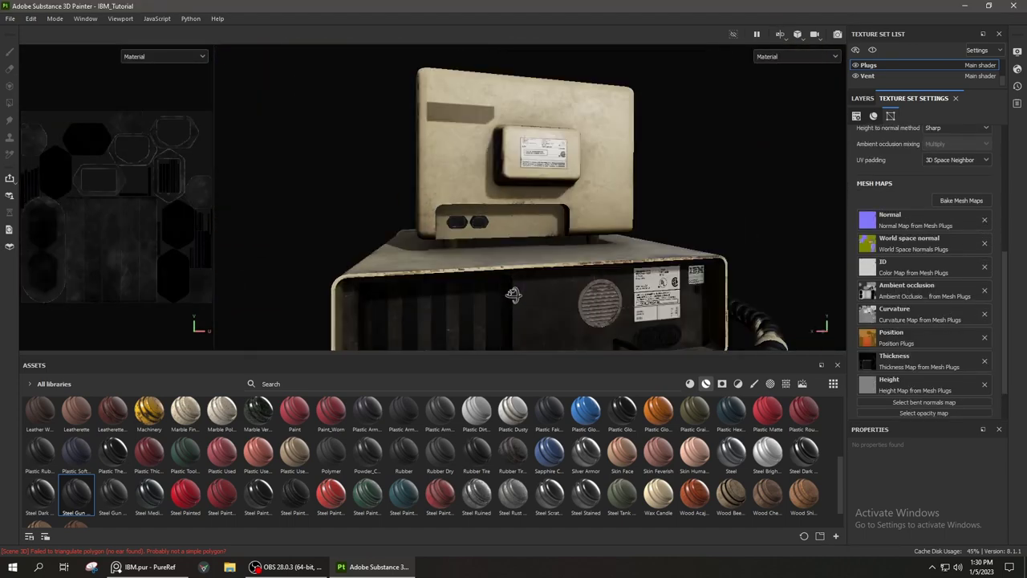
Orbit to the computer's back and drop the Steel material onto the mesh
{"action": "scroll", "coordinate": [513, 294], "scroll_direction": "up", "scroll_amount": 3}
{"action": "scroll", "coordinate": [517, 297], "scroll_direction": "up", "scroll_amount": 2}
{"action": "scroll", "coordinate": [520, 300], "scroll_direction": "up", "scroll_amount": 2}
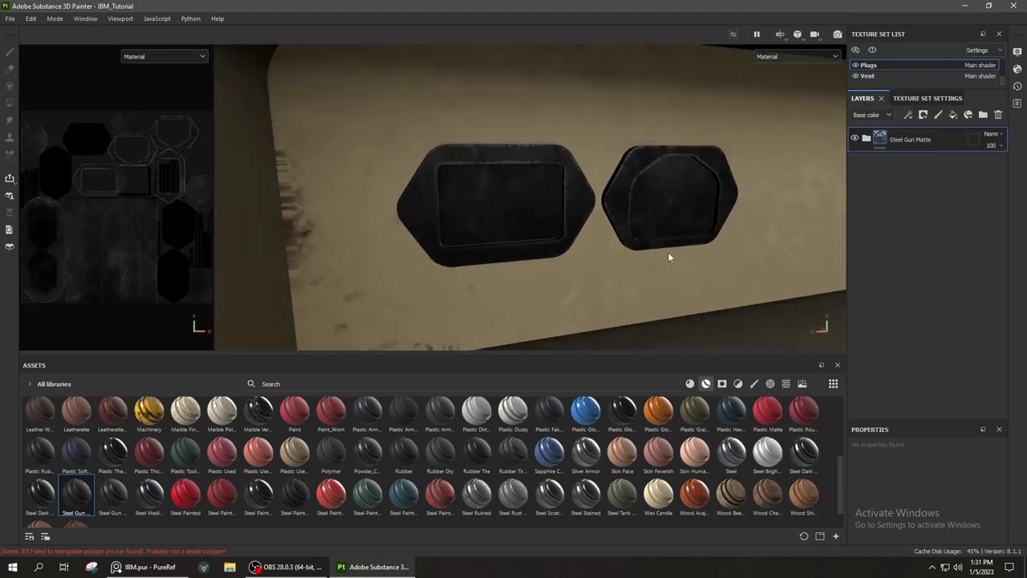
{"action": "scroll", "coordinate": [562, 233], "scroll_direction": "down", "scroll_amount": 3}
{"action": "mouse_move", "coordinate": [424, 193]}
{"action": "left_mouse_down", "text": "alt"}
{"action": "mouse_move", "coordinate": [514, 232]}
{"action": "mouse_move", "coordinate": [474, 213]}
{"action": "mouse_move", "coordinate": [513, 345]}
{"action": "left_mouse_up", "text": "alt"}
{"action": "scroll", "coordinate": [517, 218], "scroll_direction": "up", "scroll_amount": 3}
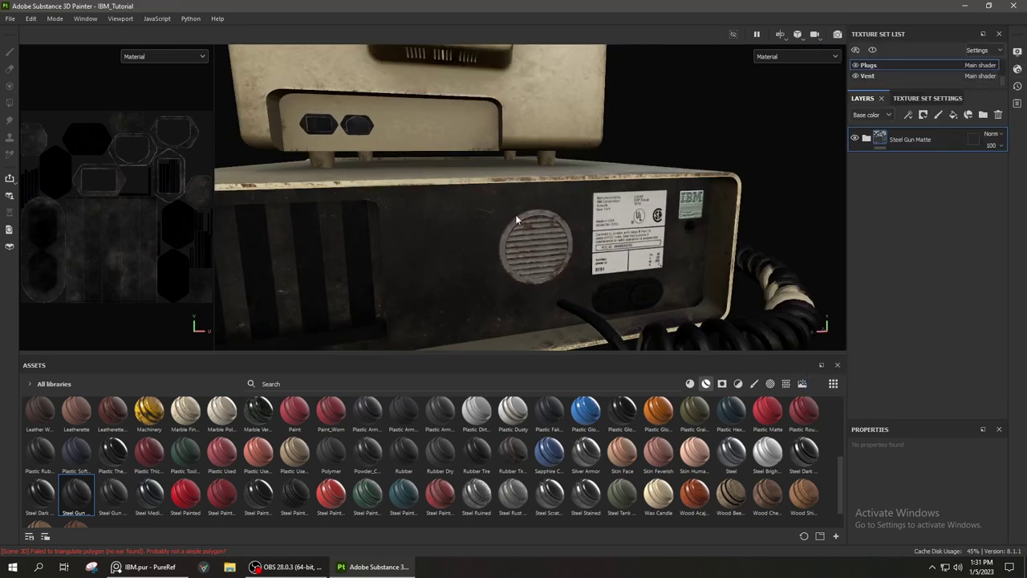
{"action": "scroll", "coordinate": [474, 214], "scroll_direction": "up", "scroll_amount": 2}
{"action": "scroll", "coordinate": [265, 487], "scroll_direction": "down", "scroll_amount": 1}
{"action": "left_click_drag", "start_coordinate": [732, 420], "coordinate": [592, 285]}
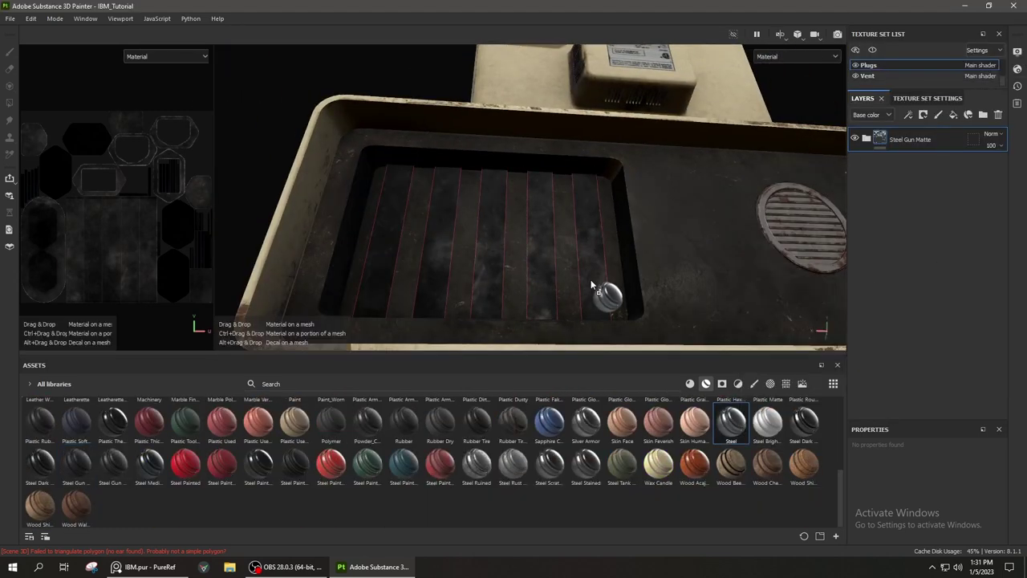
Add a black mask to the Steel layer and fill the oval plug plate into it
{"action": "left_click", "coordinate": [969, 115]}
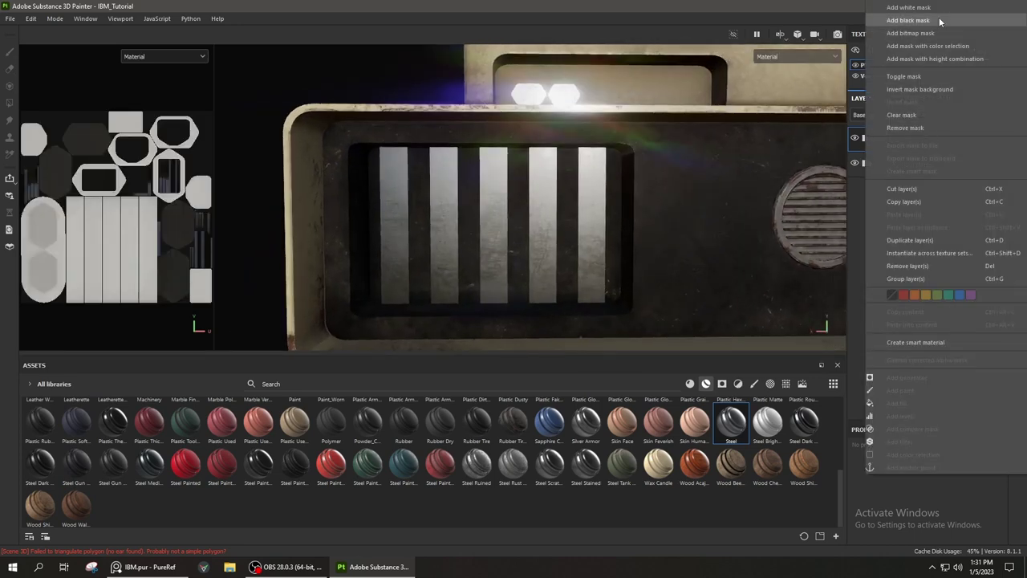
{"action": "left_click", "coordinate": [939, 19]}
{"action": "scroll", "coordinate": [566, 264], "scroll_direction": "down", "scroll_amount": 2}
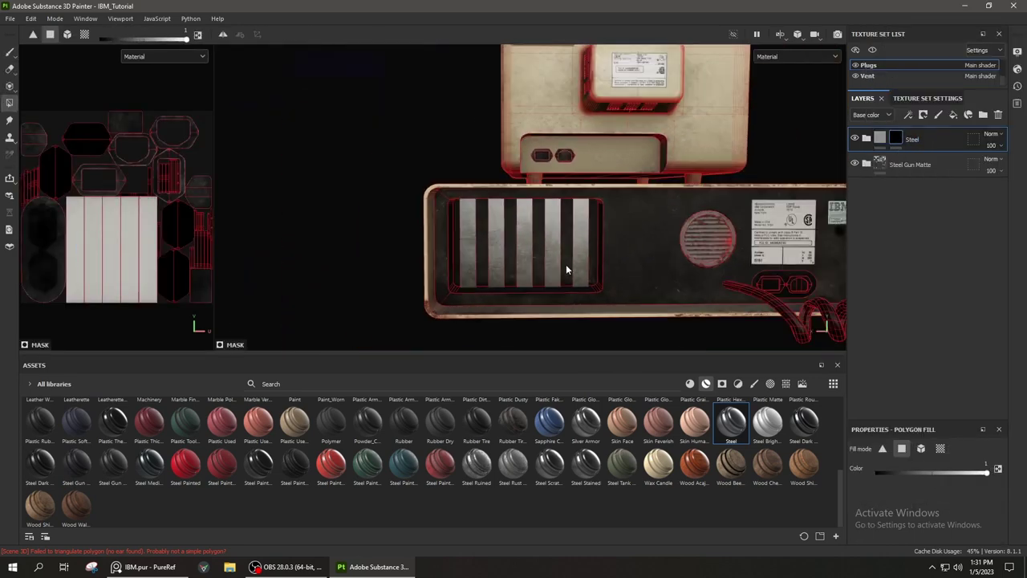
{"action": "scroll", "coordinate": [566, 264], "scroll_direction": "up", "scroll_amount": 2}
{"action": "left_click", "coordinate": [51, 274]}
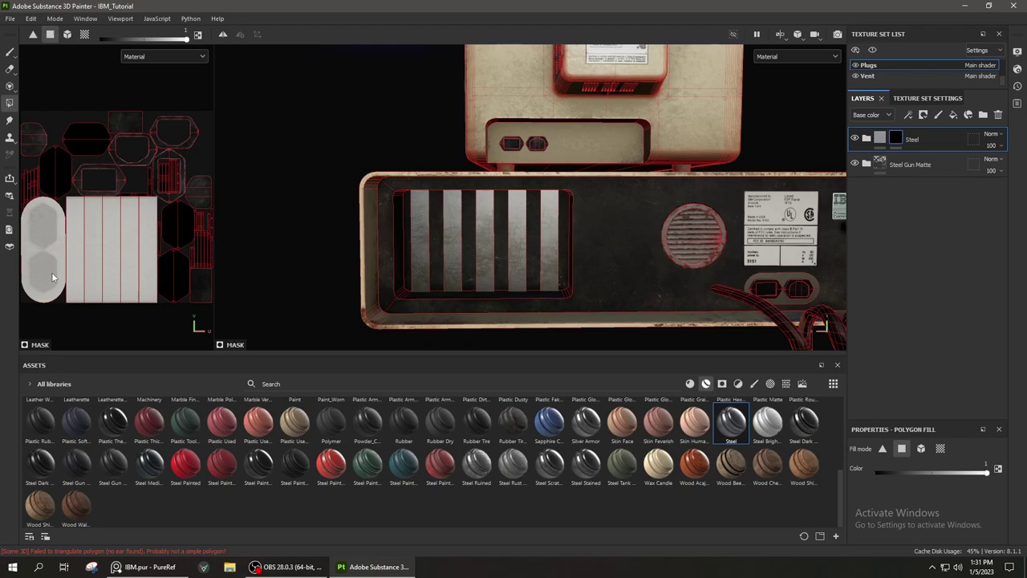
{"action": "key", "text": "alt+Tab"}
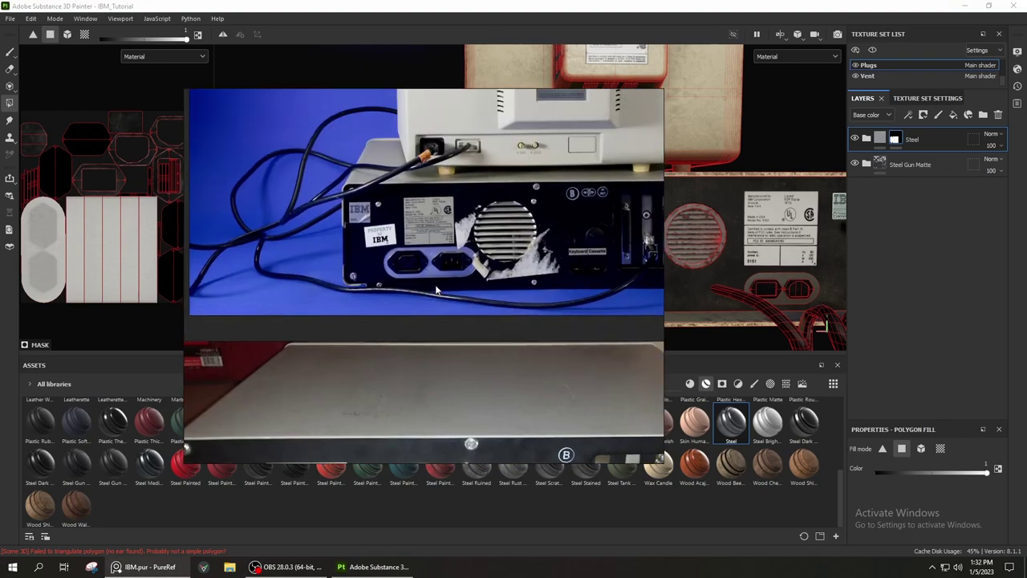
{"action": "key", "text": "alt+Tab"}
{"action": "key", "text": "1"}
Tint the Steel base colour a pale bluish-grey and review it from front and three-quarter views
{"action": "scroll", "coordinate": [622, 225], "scroll_direction": "up", "scroll_amount": 3}
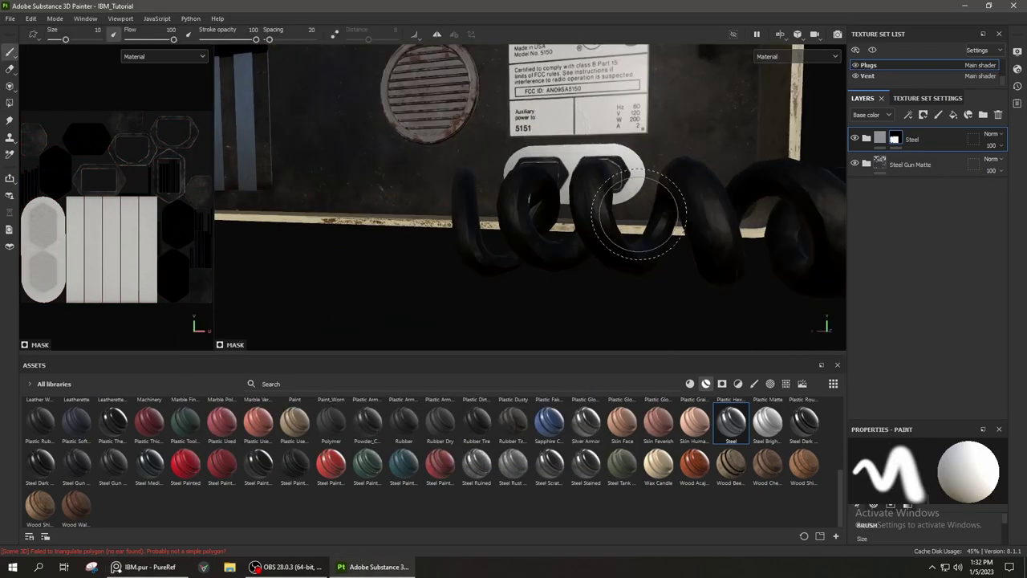
{"action": "mouse_move", "coordinate": [622, 225]}
{"action": "left_mouse_down", "text": "alt"}
{"action": "mouse_move", "coordinate": [488, 272]}
{"action": "mouse_move", "coordinate": [562, 289]}
{"action": "left_mouse_up", "text": "alt"}
{"action": "scroll", "coordinate": [488, 272], "scroll_direction": "down", "scroll_amount": 2}
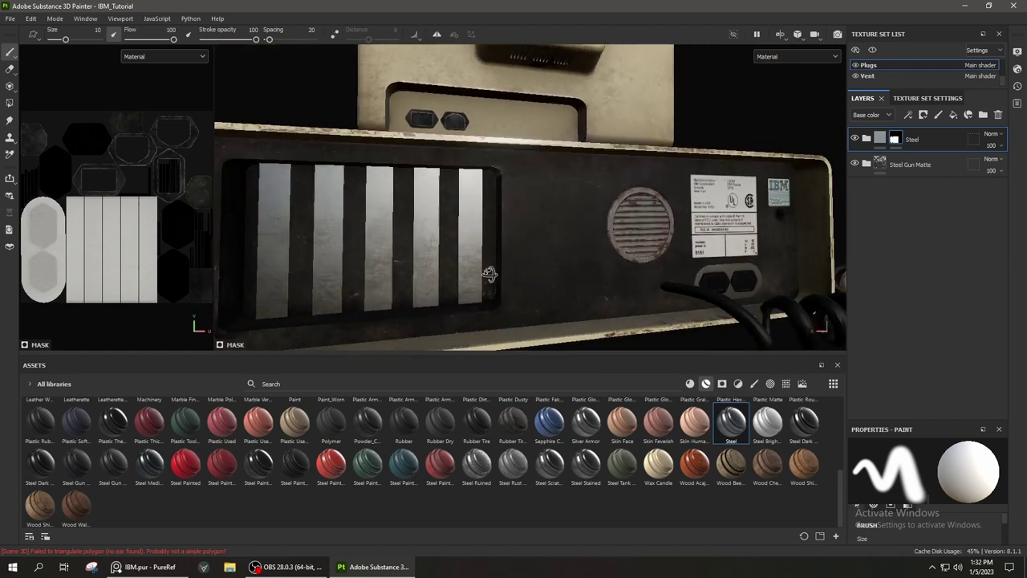
{"action": "scroll", "coordinate": [489, 273], "scroll_direction": "up", "scroll_amount": 2}
{"action": "scroll", "coordinate": [619, 297], "scroll_direction": "up", "scroll_amount": 3}
{"action": "left_click", "coordinate": [883, 165]}
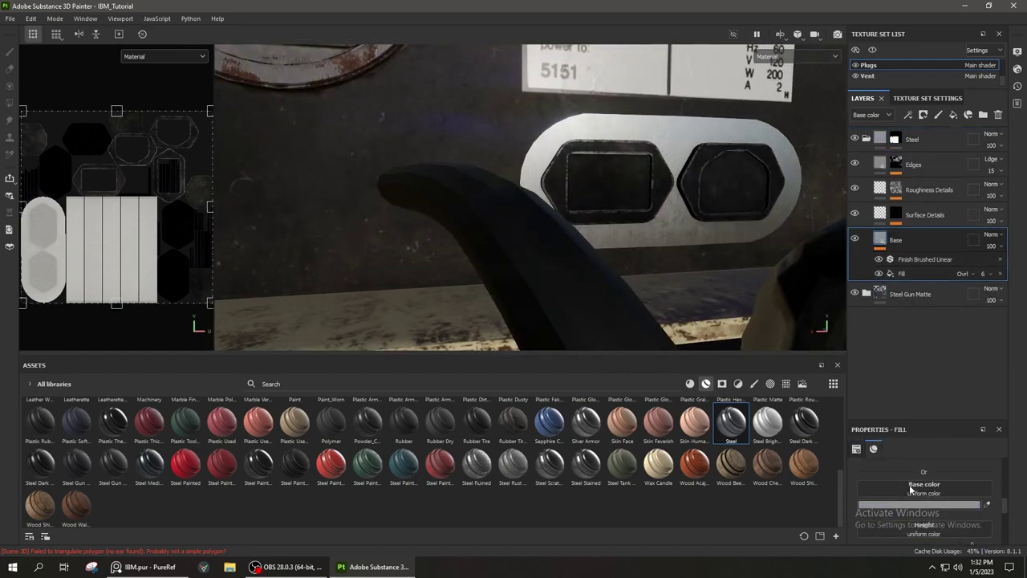
{"action": "left_click_drag", "start_coordinate": [784, 433], "coordinate": [795, 447]}
{"action": "left_click_drag", "start_coordinate": [577, 248], "coordinate": [612, 266], "text": "alt"}
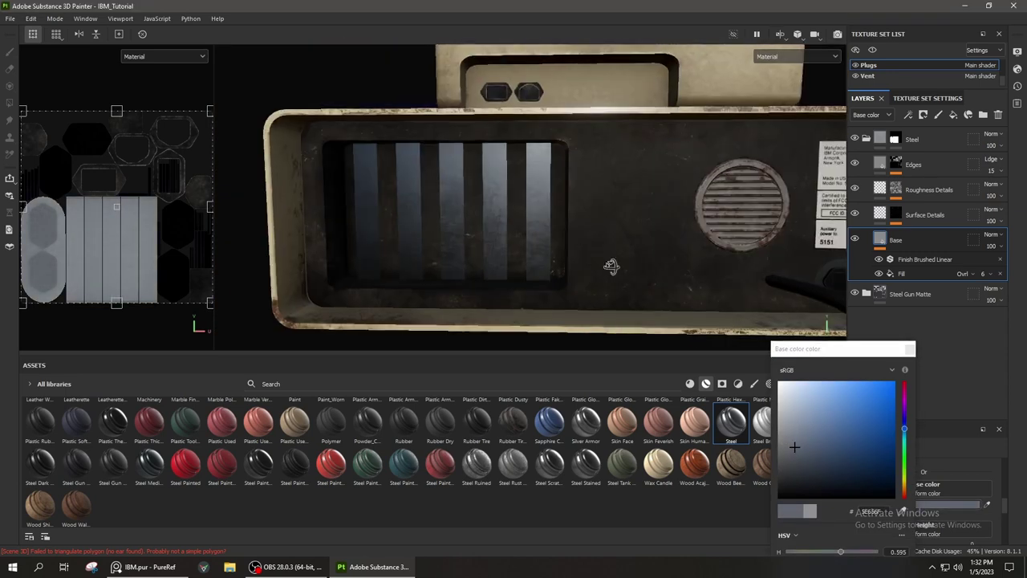
{"action": "left_click", "coordinate": [910, 348]}
{"action": "scroll", "coordinate": [562, 224], "scroll_direction": "down", "scroll_amount": 5}
{"action": "left_click_drag", "start_coordinate": [498, 209], "coordinate": [539, 222], "text": "alt"}
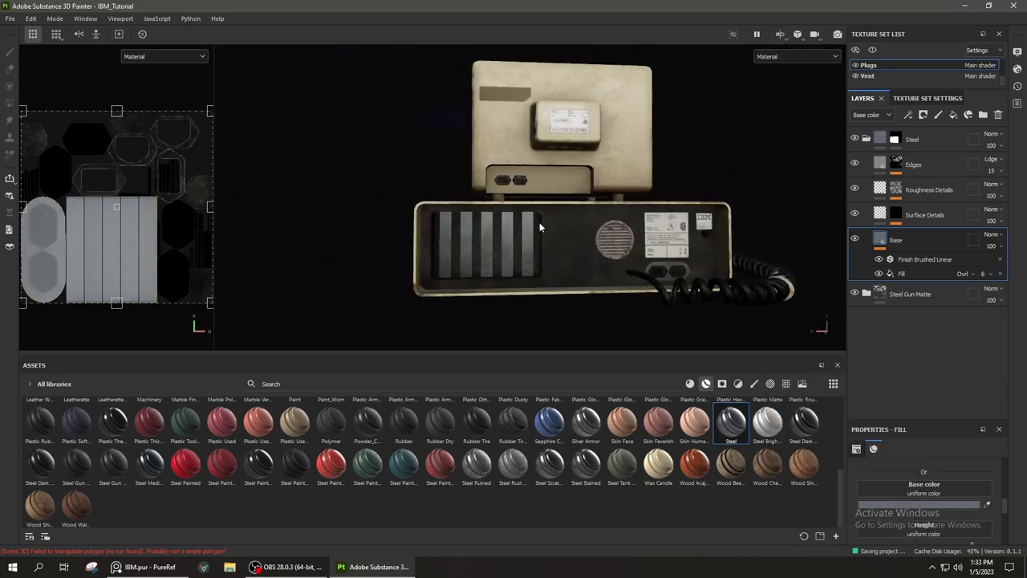
{"action": "mouse_move", "coordinate": [618, 349]}
{"action": "left_mouse_down", "text": "alt"}
{"action": "mouse_move", "coordinate": [565, 298]}
{"action": "mouse_move", "coordinate": [672, 220]}
{"action": "mouse_move", "coordinate": [446, 271]}
{"action": "mouse_move", "coordinate": [305, 417]}
{"action": "mouse_move", "coordinate": [233, 530]}
{"action": "left_mouse_up", "text": "alt"}
Zoom in and out on the IBM rear-panel photo in PureRef, then hide the board
{"action": "key", "text": "alt+Tab"}
{"action": "scroll", "coordinate": [450, 327], "scroll_direction": "down", "scroll_amount": 3}
{"action": "scroll", "coordinate": [449, 327], "scroll_direction": "down", "scroll_amount": 2}
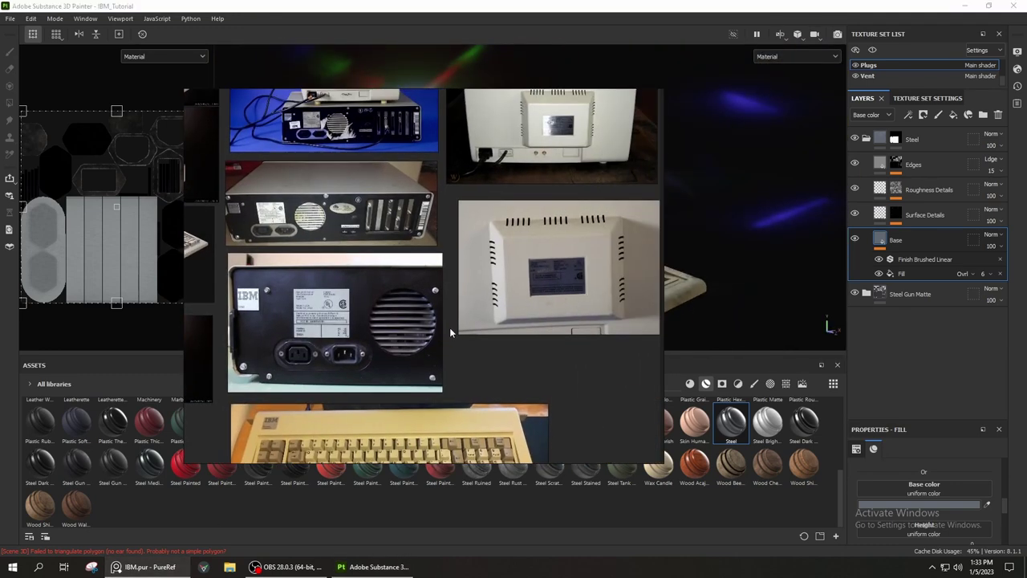
{"action": "scroll", "coordinate": [390, 322], "scroll_direction": "up", "scroll_amount": 3}
{"action": "scroll", "coordinate": [426, 269], "scroll_direction": "down", "scroll_amount": 3}
{"action": "scroll", "coordinate": [425, 269], "scroll_direction": "up", "scroll_amount": 5}
{"action": "scroll", "coordinate": [333, 315], "scroll_direction": "up", "scroll_amount": 2}
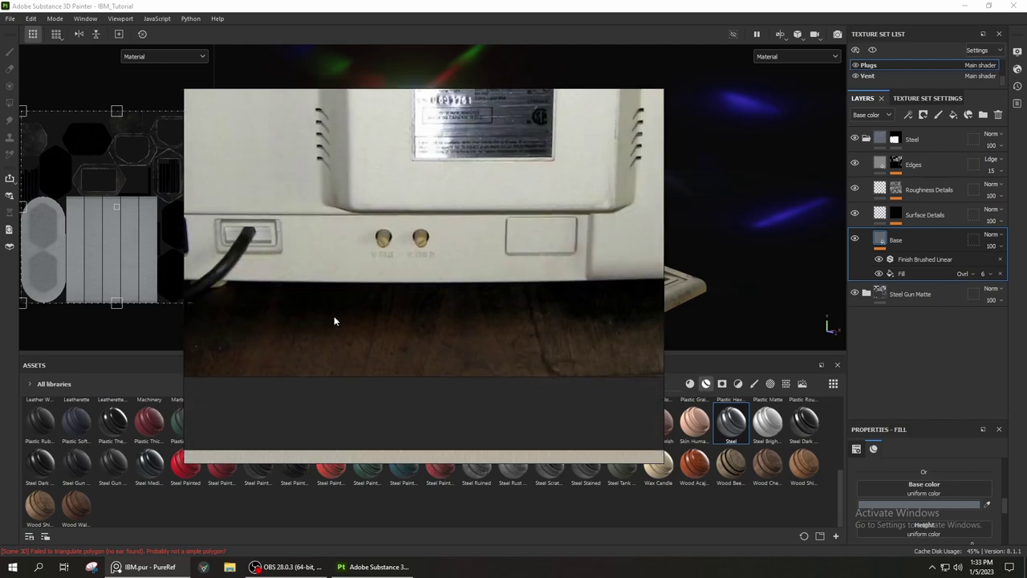
{"action": "scroll", "coordinate": [400, 347], "scroll_direction": "up", "scroll_amount": 2}
{"action": "scroll", "coordinate": [325, 325], "scroll_direction": "down", "scroll_amount": 4}
{"action": "scroll", "coordinate": [325, 325], "scroll_direction": "down", "scroll_amount": 3}
{"action": "scroll", "coordinate": [499, 253], "scroll_direction": "up", "scroll_amount": 3}
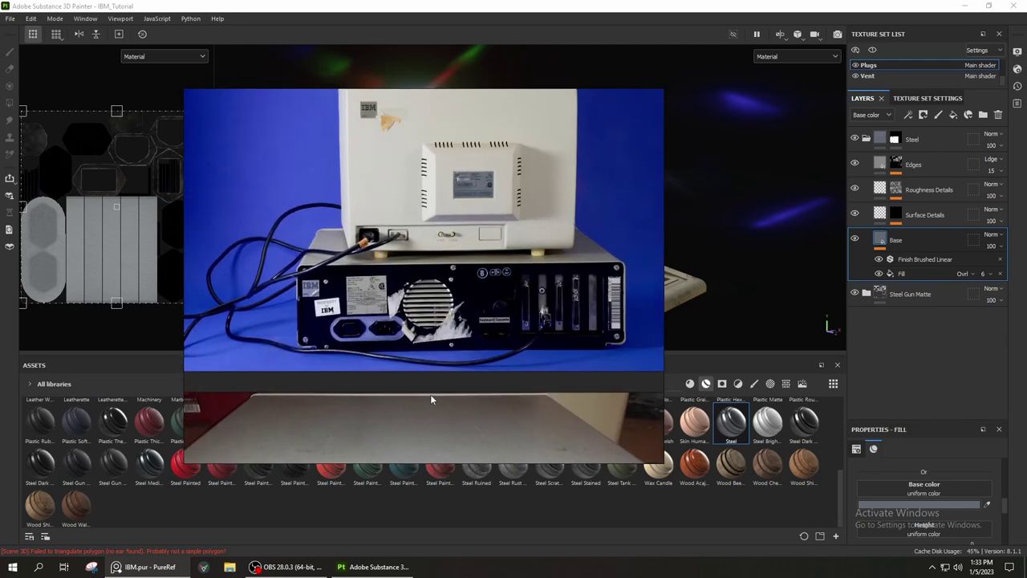
{"action": "key", "text": "alt+Tab"}
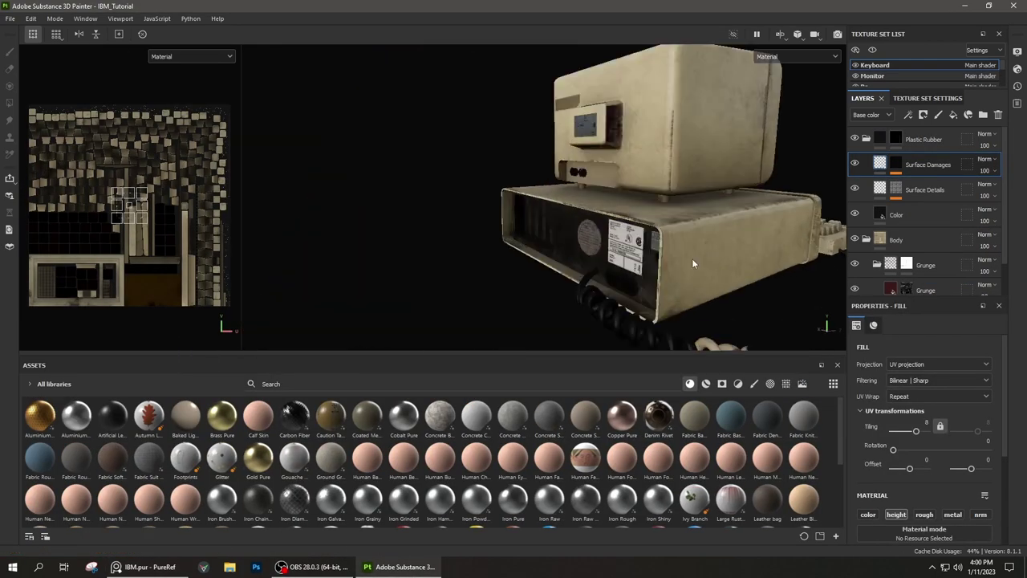
Reload the updated IBM.fbx mesh into the project
{"action": "double_click", "coordinate": [502, 264]}
{"action": "left_click", "coordinate": [552, 370]}
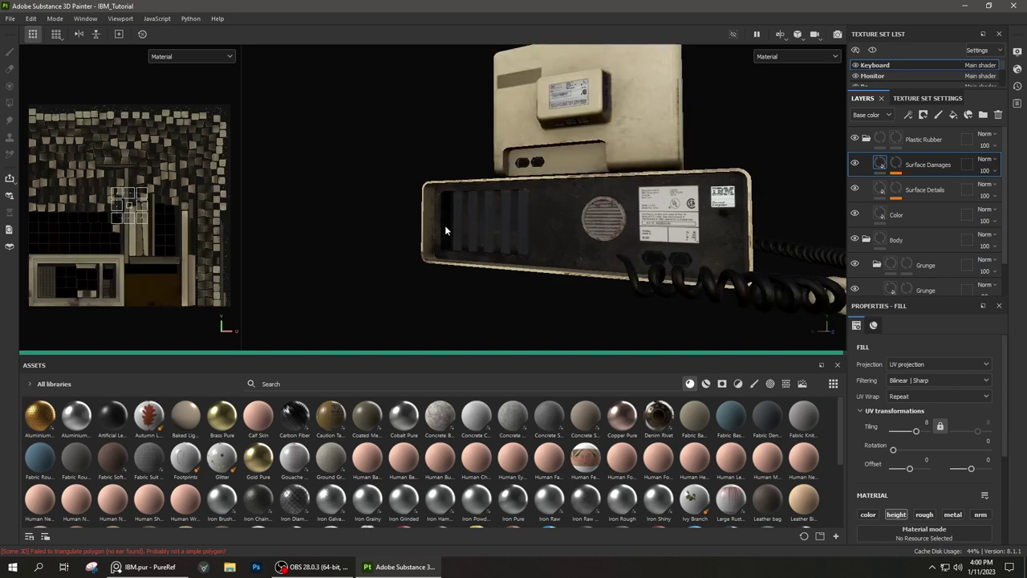
{"action": "scroll", "coordinate": [362, 276], "scroll_direction": "up", "scroll_amount": 5}
{"action": "scroll", "coordinate": [518, 303], "scroll_direction": "up", "scroll_amount": 3}
{"action": "scroll", "coordinate": [883, 72], "scroll_direction": "down", "scroll_amount": 1}
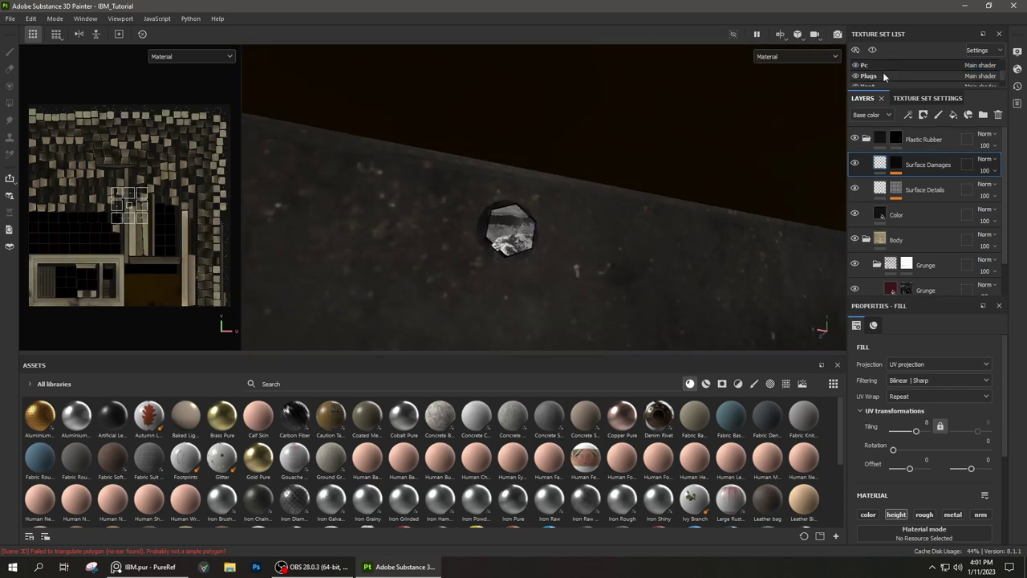
Re-bake all mesh maps for the Plugs texture set
{"action": "left_click", "coordinate": [883, 74]}
{"action": "left_click", "coordinate": [924, 98]}
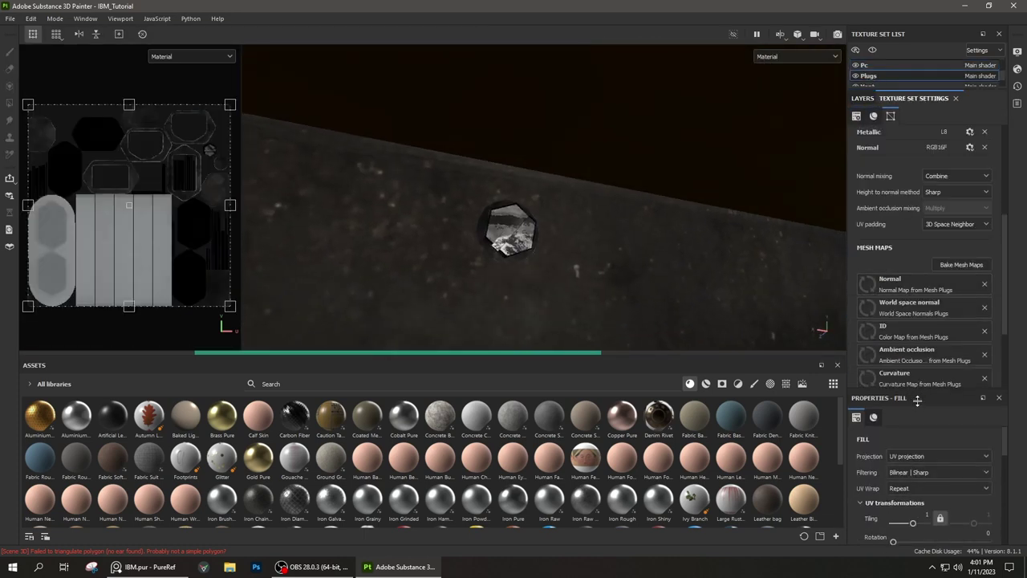
{"action": "left_click", "coordinate": [963, 266]}
{"action": "left_click", "coordinate": [601, 451]}
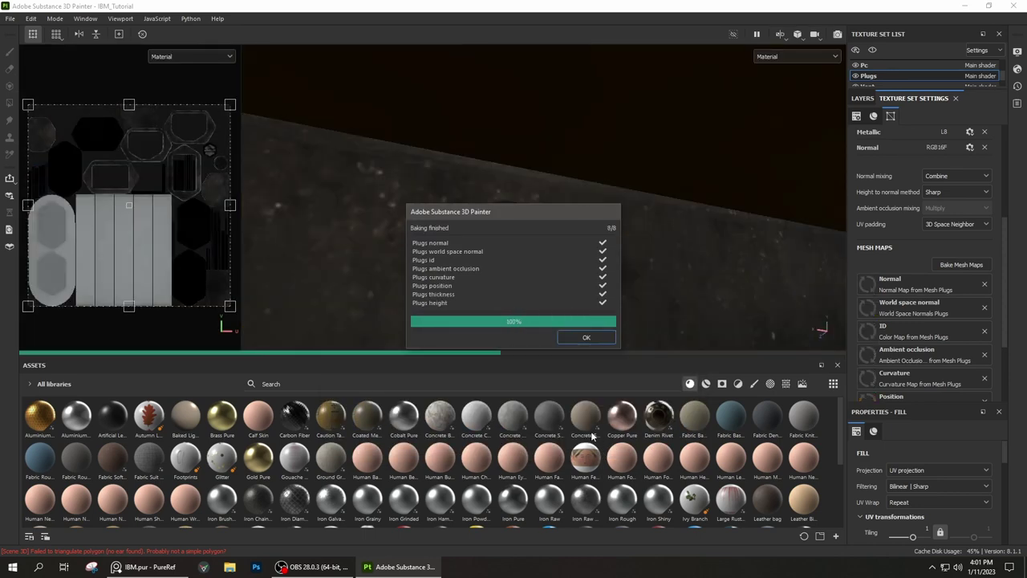
{"action": "left_click", "coordinate": [586, 337]}
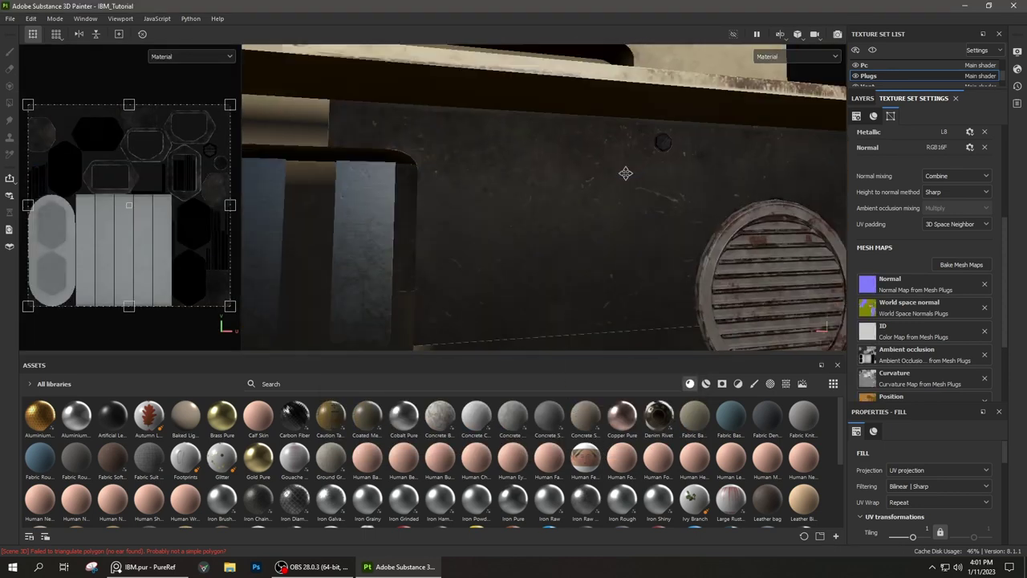
{"action": "scroll", "coordinate": [114, 300], "scroll_direction": "up", "scroll_amount": 2}
{"action": "scroll", "coordinate": [114, 299], "scroll_direction": "up", "scroll_amount": 2}
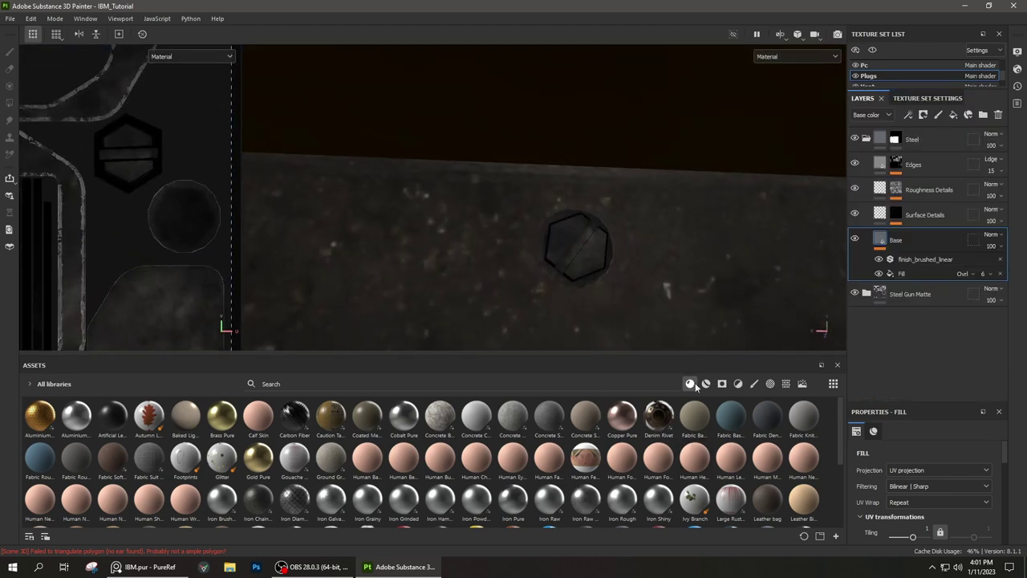
Black-mask the new Steel Gun Painted folder and switch to polygon fill around the hexagonal plug
{"action": "scroll", "coordinate": [348, 473], "scroll_direction": "down", "scroll_amount": 5}
{"action": "scroll", "coordinate": [371, 476], "scroll_direction": "down", "scroll_amount": 3}
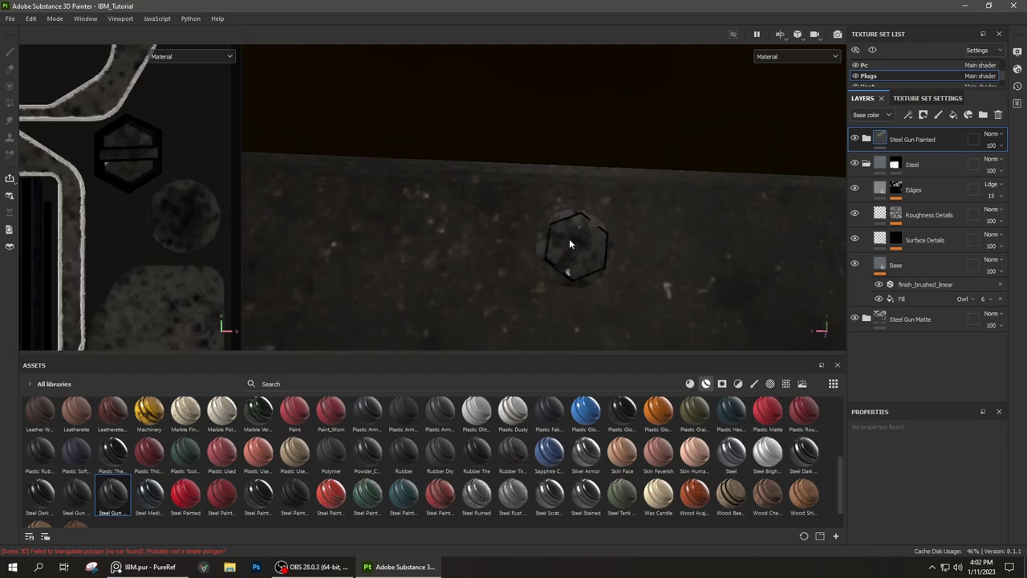
{"action": "left_click_drag", "start_coordinate": [568, 240], "coordinate": [452, 234], "text": "alt"}
{"action": "scroll", "coordinate": [157, 238], "scroll_direction": "down", "scroll_amount": 3}
{"action": "left_click", "coordinate": [968, 115]}
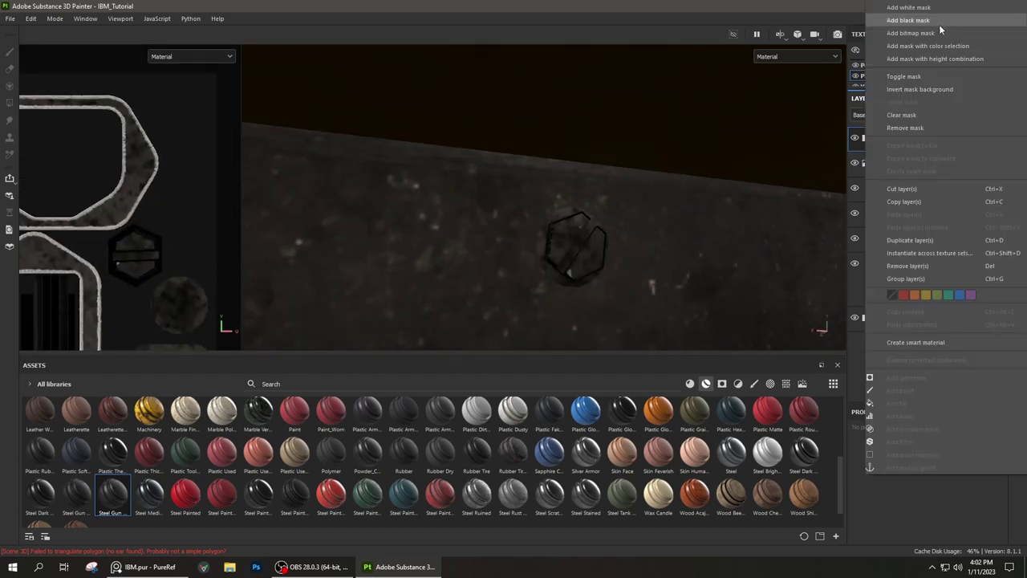
{"action": "left_click", "coordinate": [939, 24]}
{"action": "key", "text": "4"}
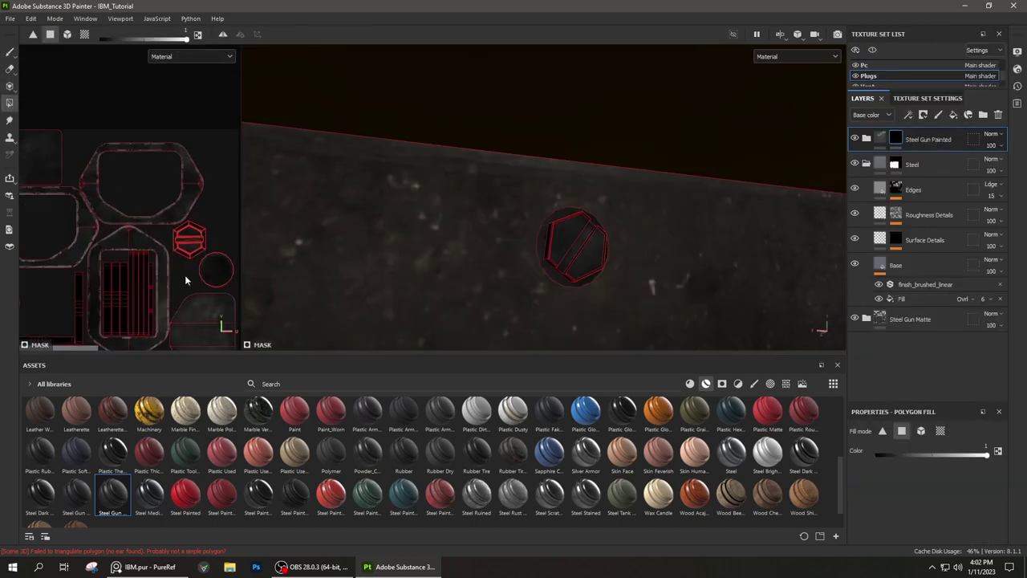
{"action": "middle_click_drag", "start_coordinate": [568, 241], "coordinate": [475, 251], "text": "alt"}
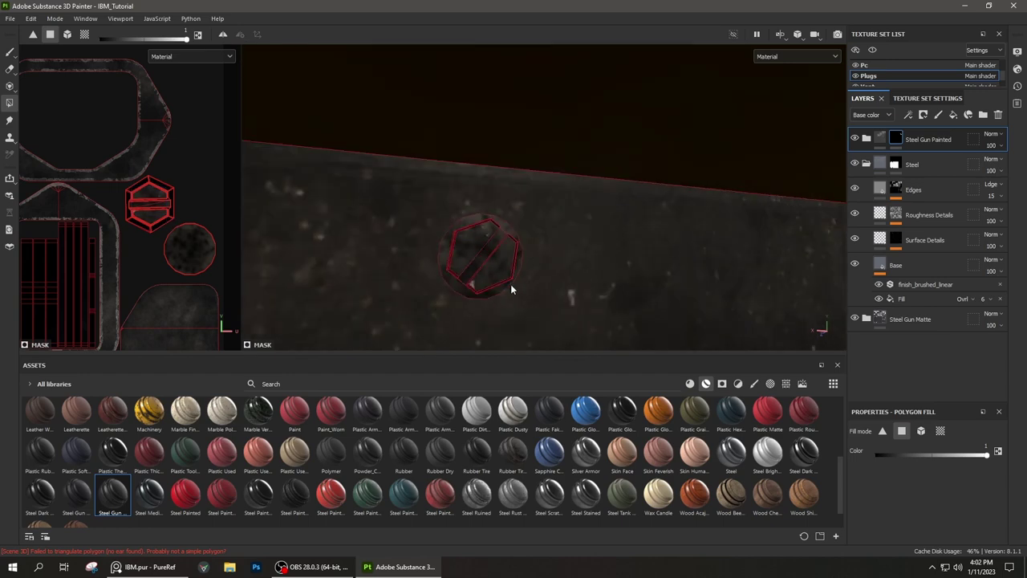
{"action": "left_click_drag", "start_coordinate": [688, 305], "coordinate": [556, 286], "text": "alt"}
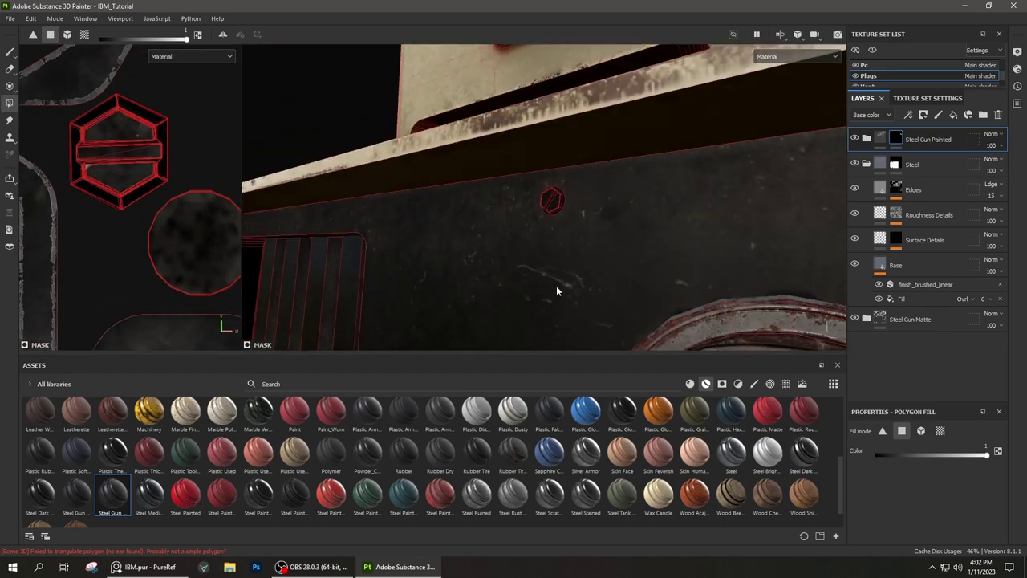
Use Steel Scratched with a black mask instead, expand its folder, and check the case's back
{"action": "left_click", "coordinate": [552, 499]}
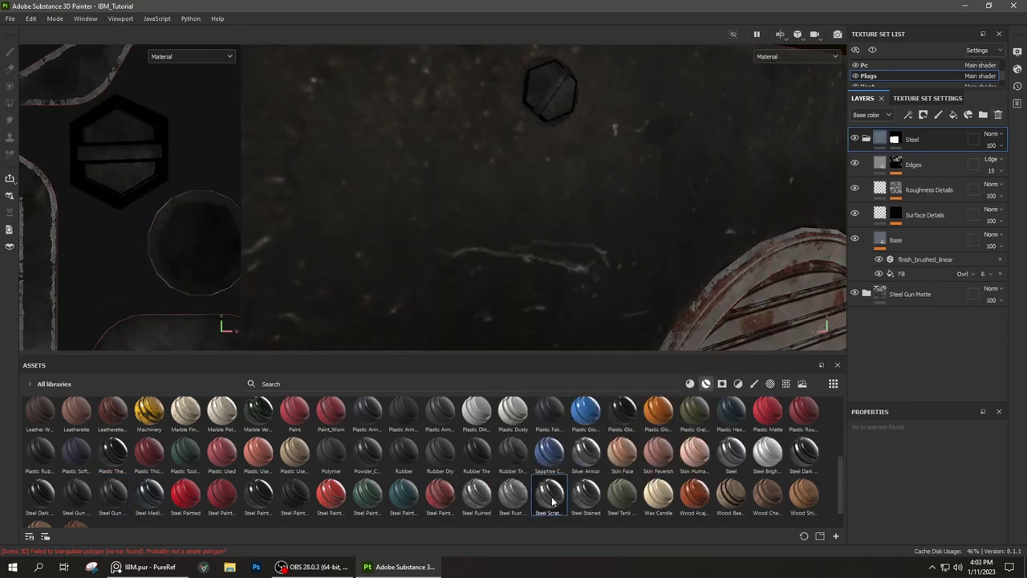
{"action": "left_click", "coordinate": [909, 115]}
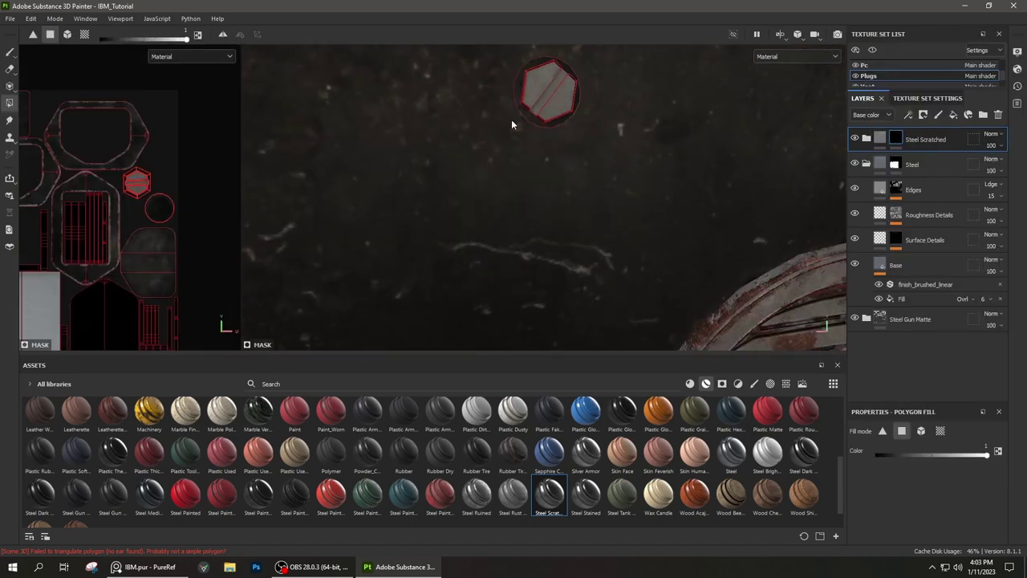
{"action": "key", "text": "f"}
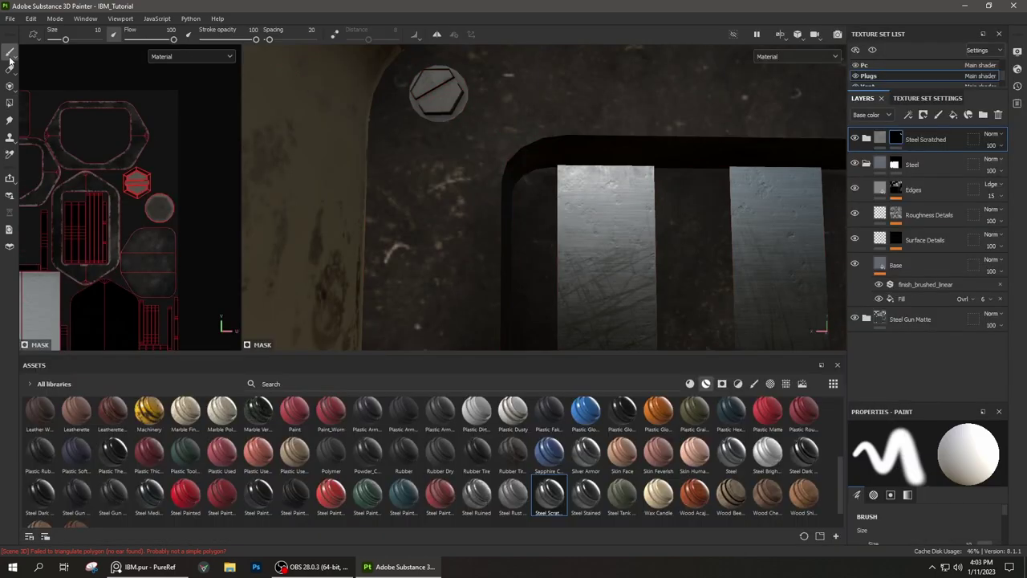
{"action": "mouse_move", "coordinate": [482, 200]}
{"action": "left_mouse_down", "text": "alt"}
{"action": "mouse_move", "coordinate": [505, 189]}
{"action": "mouse_move", "coordinate": [671, 242]}
{"action": "left_mouse_up", "text": "alt"}
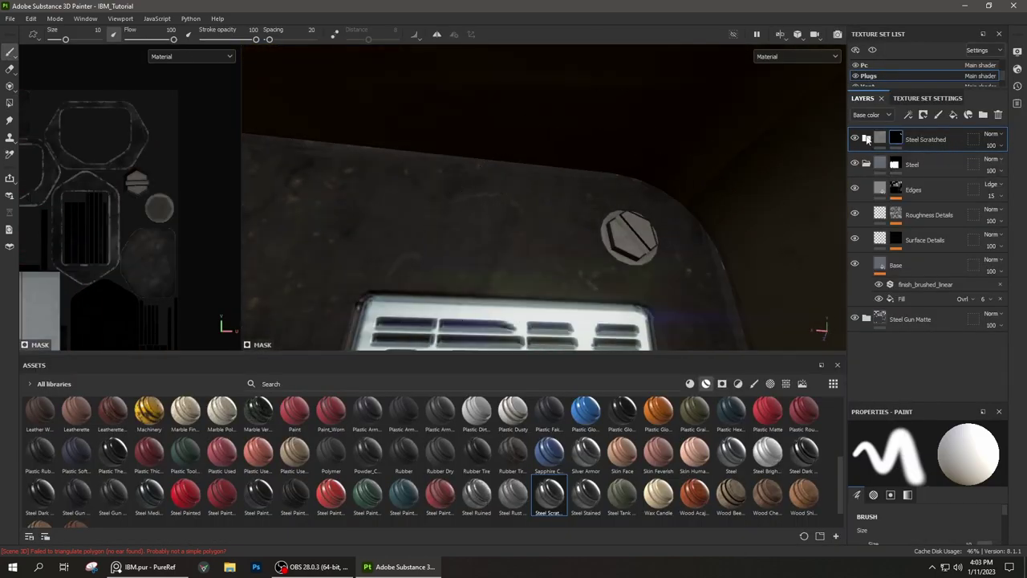
{"action": "left_click", "coordinate": [867, 138]}
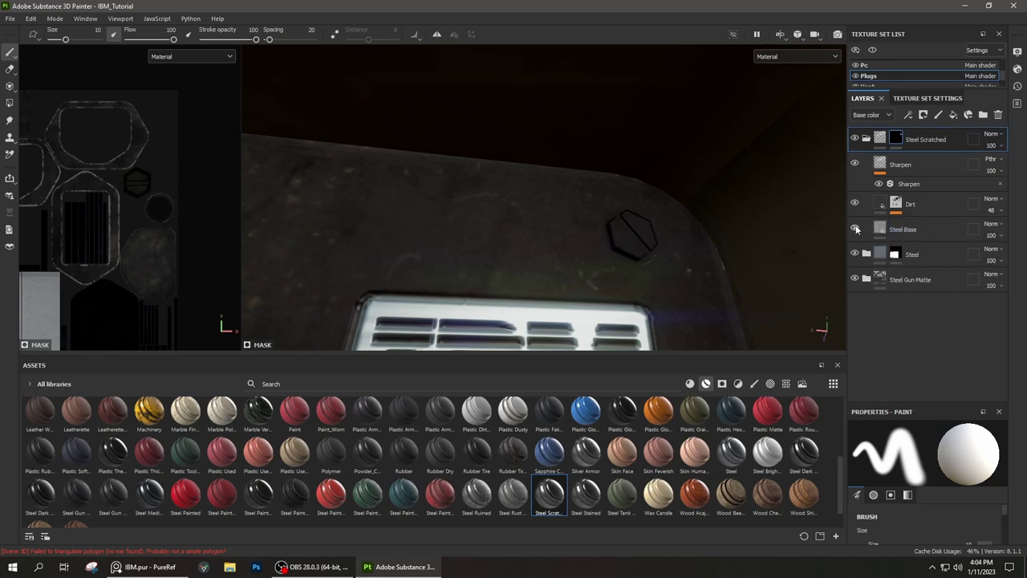
{"action": "scroll", "coordinate": [951, 482], "scroll_direction": "up", "scroll_amount": 3}
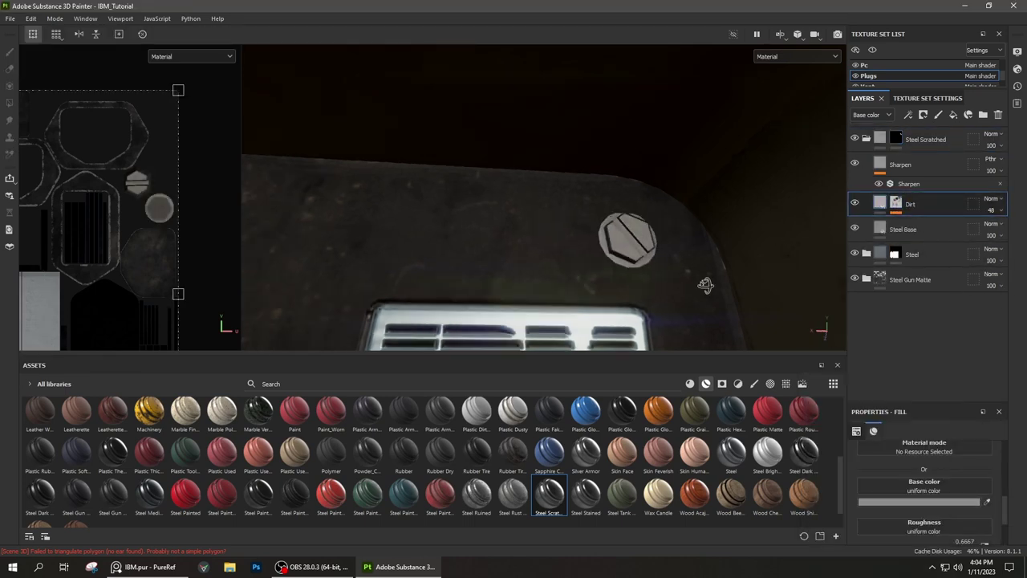
{"action": "mouse_move", "coordinate": [498, 241]}
{"action": "left_mouse_down", "text": "alt"}
{"action": "mouse_move", "coordinate": [558, 277]}
{"action": "mouse_move", "coordinate": [482, 369]}
{"action": "left_mouse_up", "text": "alt"}
{"action": "key", "text": "alt+Tab"}
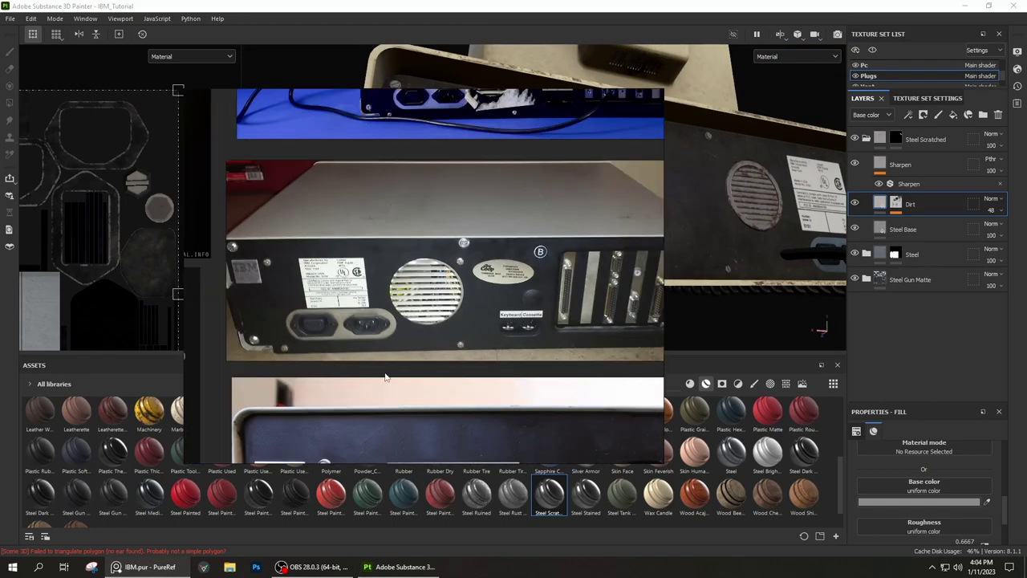
{"action": "key", "text": "alt+Tab"}
{"action": "left_click_drag", "start_coordinate": [722, 197], "coordinate": [570, 252], "text": "alt"}
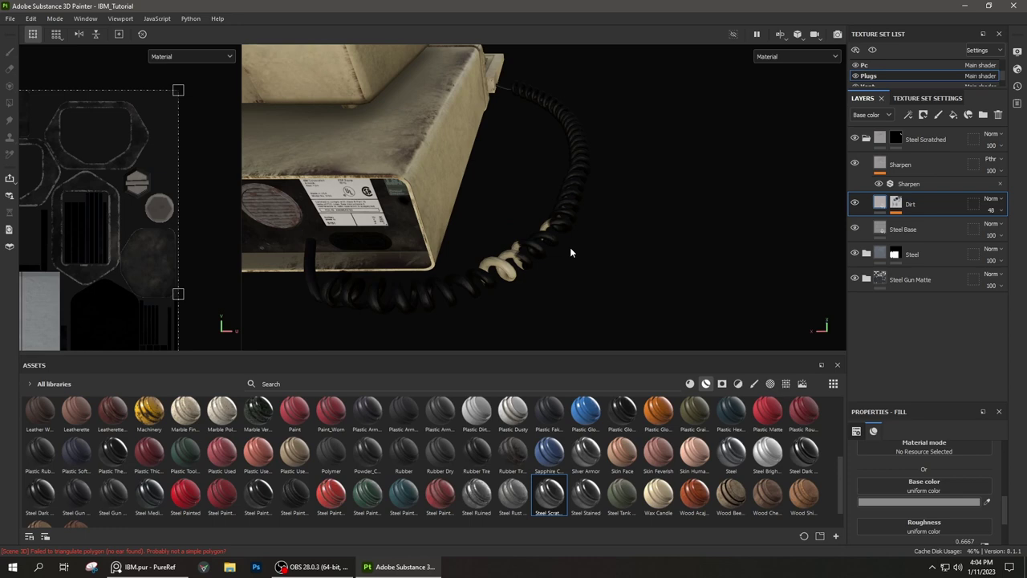
{"action": "left_click", "coordinate": [891, 67]}
{"action": "scroll", "coordinate": [891, 72], "scroll_direction": "up", "scroll_amount": 1}
{"action": "left_click", "coordinate": [875, 65]}
{"action": "left_click_drag", "start_coordinate": [633, 273], "coordinate": [479, 274], "text": "alt"}
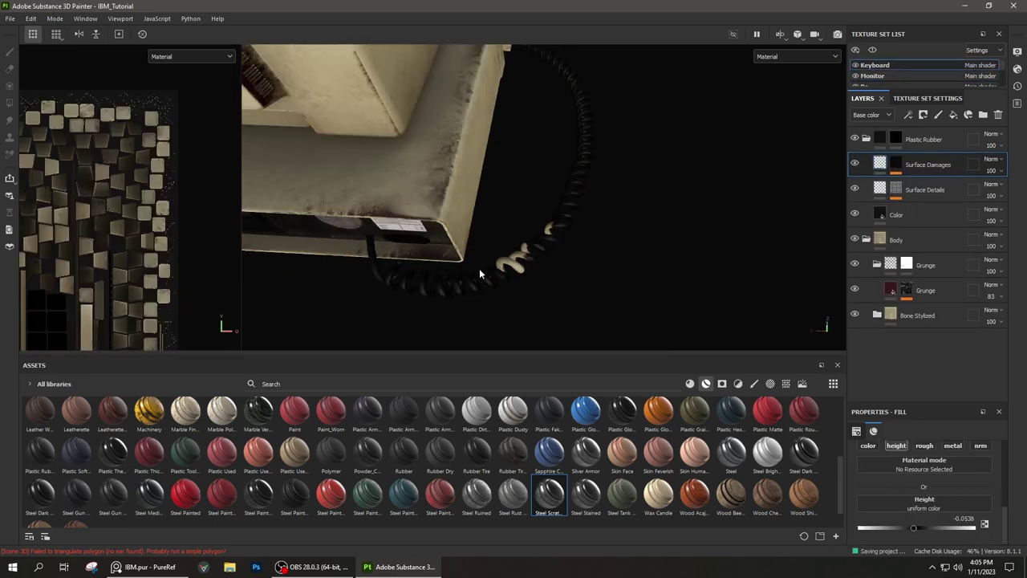
{"action": "left_click_drag", "start_coordinate": [621, 288], "coordinate": [659, 183], "text": "alt"}
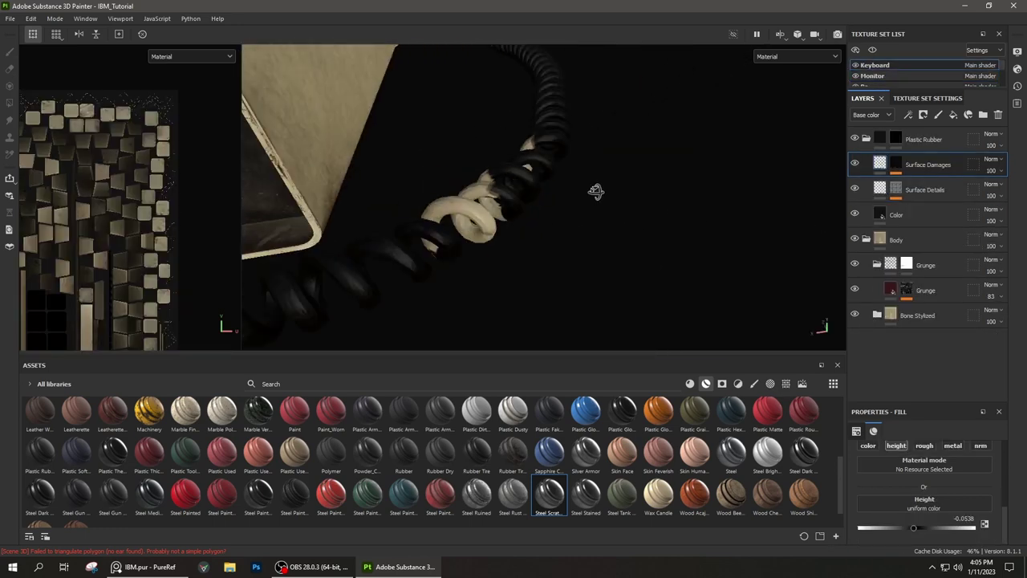
{"action": "left_click", "coordinate": [866, 140]}
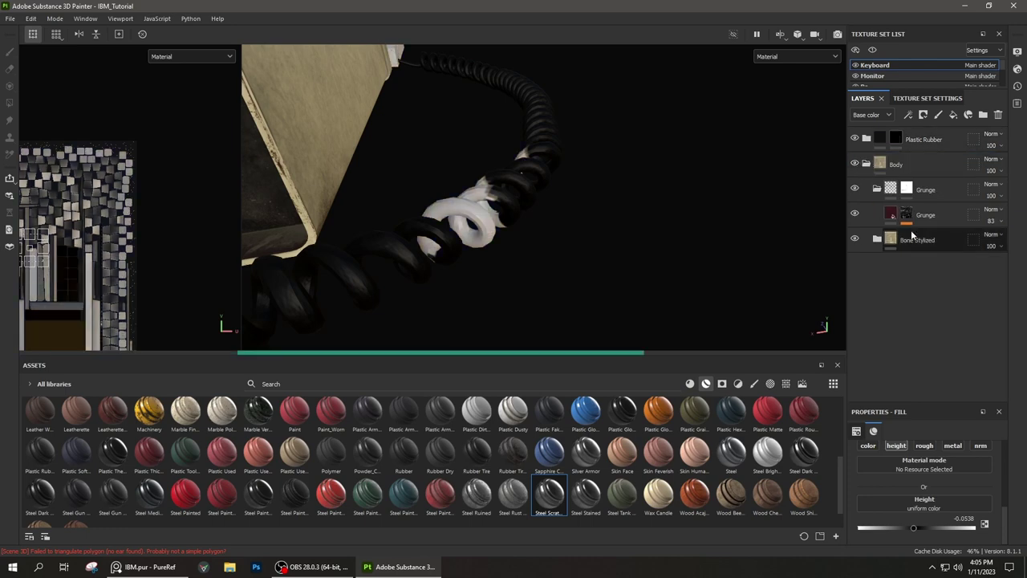
{"action": "mouse_move", "coordinate": [561, 240]}
{"action": "left_mouse_down", "text": "alt"}
{"action": "mouse_move", "coordinate": [324, 227]}
{"action": "mouse_move", "coordinate": [482, 313]}
{"action": "left_mouse_up", "text": "alt"}
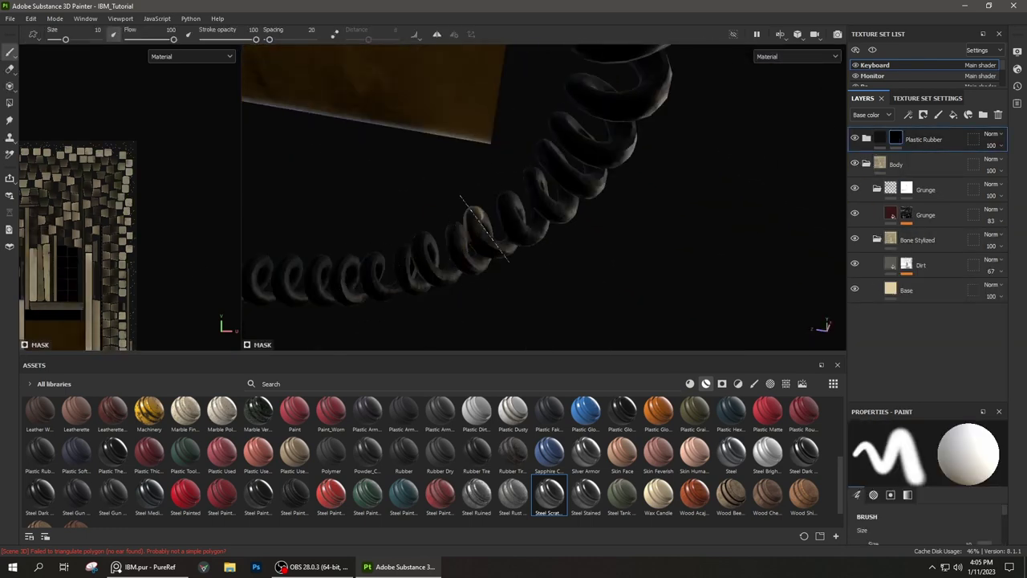
{"action": "mouse_move", "coordinate": [481, 227]}
{"action": "left_mouse_down", "text": "alt"}
{"action": "mouse_move", "coordinate": [433, 233]}
{"action": "mouse_move", "coordinate": [562, 250]}
{"action": "left_mouse_up", "text": "alt"}
{"action": "mouse_move", "coordinate": [265, 322]}
{"action": "left_mouse_down", "text": "alt"}
{"action": "mouse_move", "coordinate": [623, 238]}
{"action": "mouse_move", "coordinate": [551, 248]}
{"action": "mouse_move", "coordinate": [688, 252]}
{"action": "mouse_move", "coordinate": [615, 281]}
{"action": "mouse_move", "coordinate": [802, 305]}
{"action": "left_mouse_up", "text": "alt"}
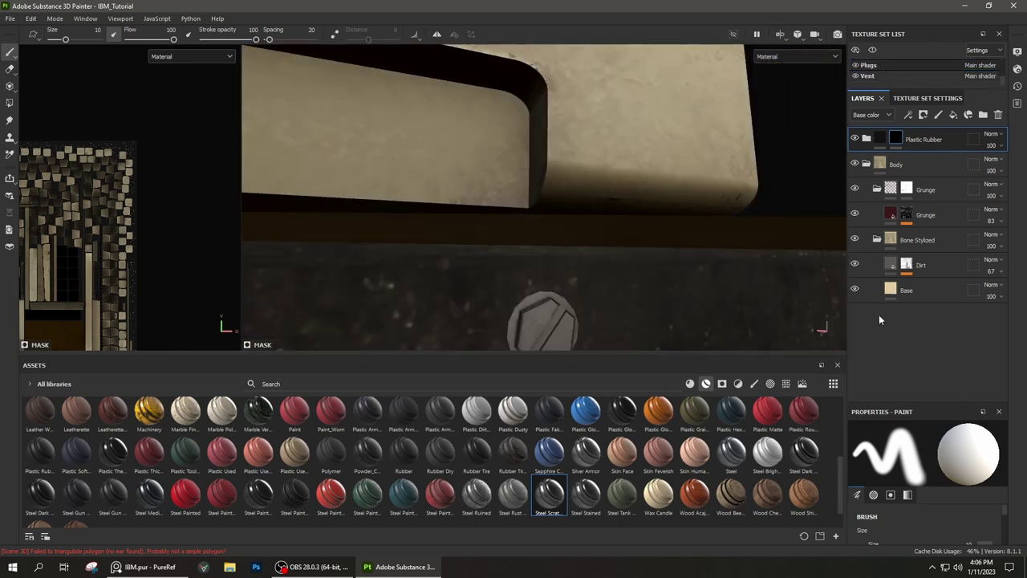
{"action": "left_click", "coordinate": [576, 311]}
{"action": "scroll", "coordinate": [561, 265], "scroll_direction": "up", "scroll_amount": 3}
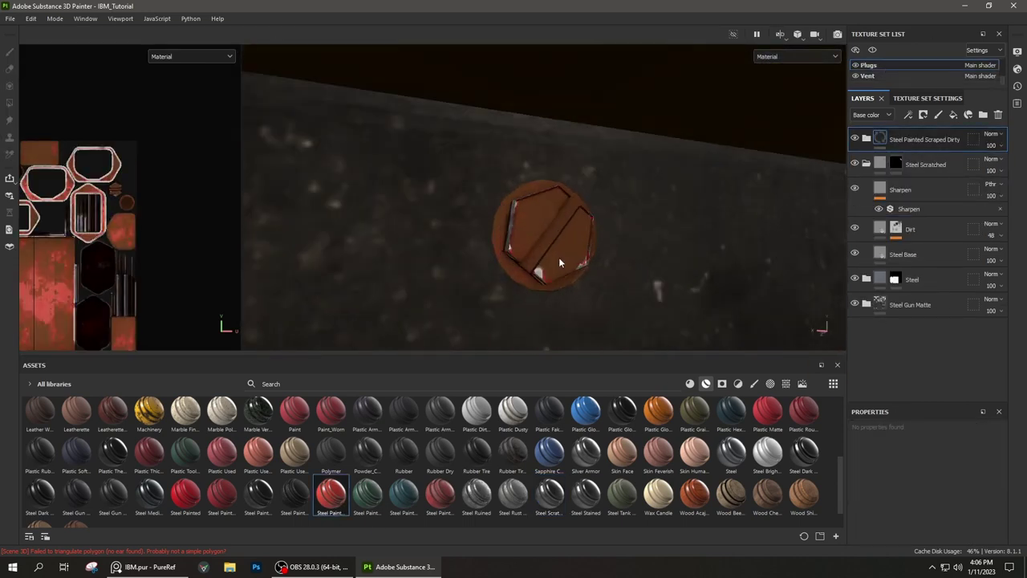
{"action": "mouse_move", "coordinate": [558, 257]}
{"action": "left_mouse_down", "text": "alt"}
{"action": "mouse_move", "coordinate": [561, 240]}
{"action": "mouse_move", "coordinate": [689, 268]}
{"action": "left_mouse_up", "text": "alt"}
{"action": "scroll", "coordinate": [160, 201], "scroll_direction": "up", "scroll_amount": 3}
{"action": "scroll", "coordinate": [200, 173], "scroll_direction": "down", "scroll_amount": 3}
{"action": "scroll", "coordinate": [585, 256], "scroll_direction": "down", "scroll_amount": 5}
{"action": "scroll", "coordinate": [610, 297], "scroll_direction": "up", "scroll_amount": 5}
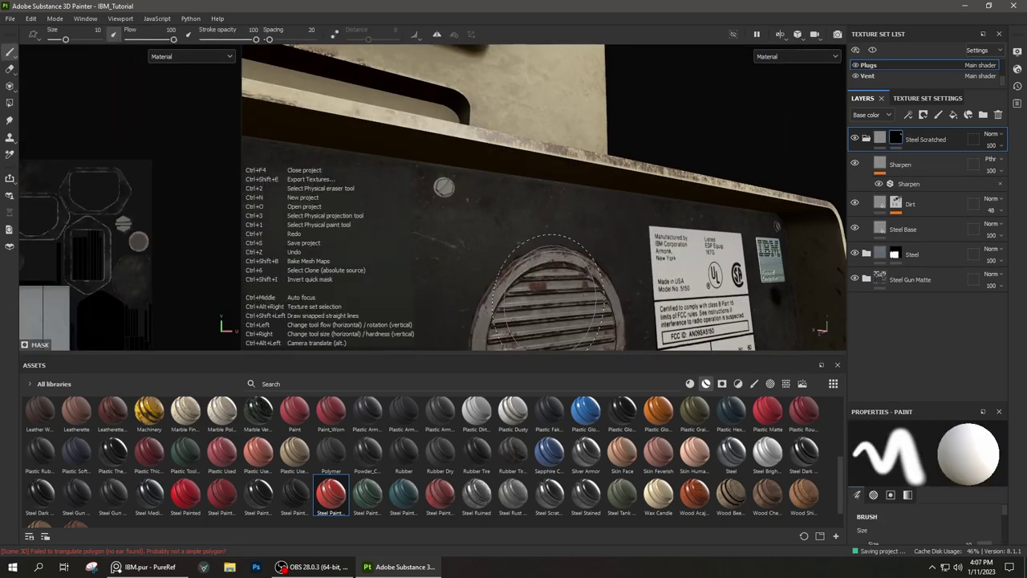
{"action": "left_click_drag", "start_coordinate": [554, 289], "coordinate": [482, 265], "text": "alt"}
{"action": "scroll", "coordinate": [482, 241], "scroll_direction": "down", "scroll_amount": 5}
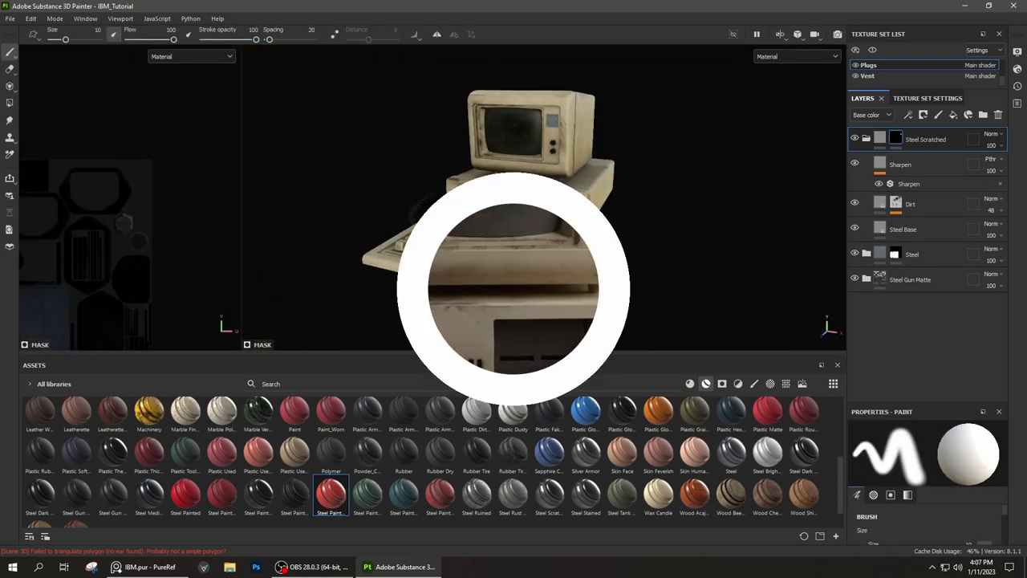